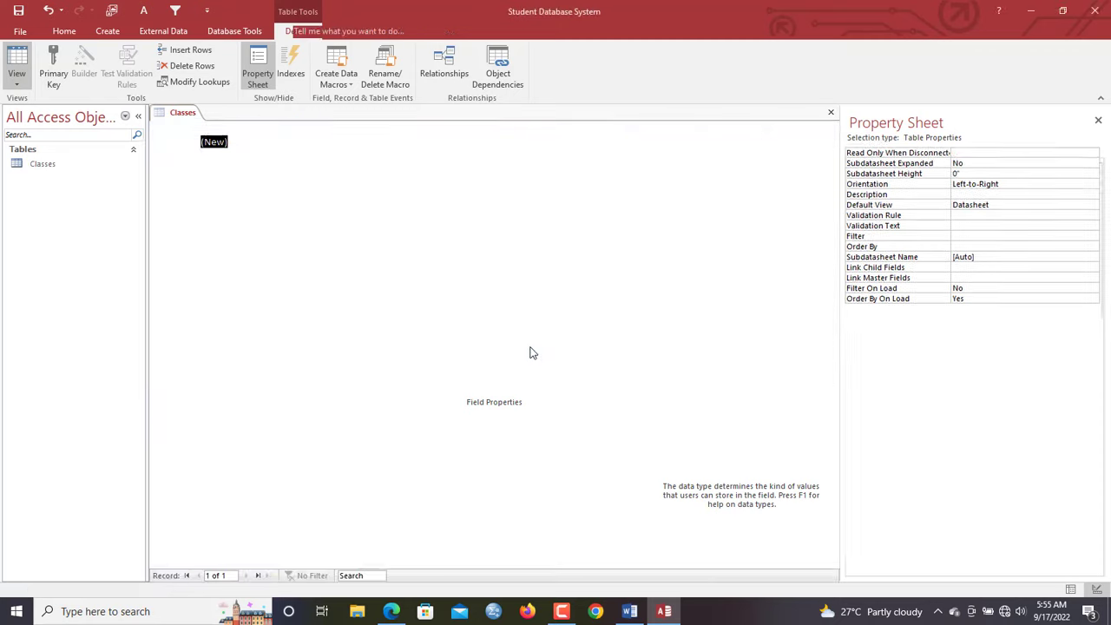
Step: Enter CLASS 1, CLASS 2 and CLASS 3 as Class Title records
left_click(261, 141)
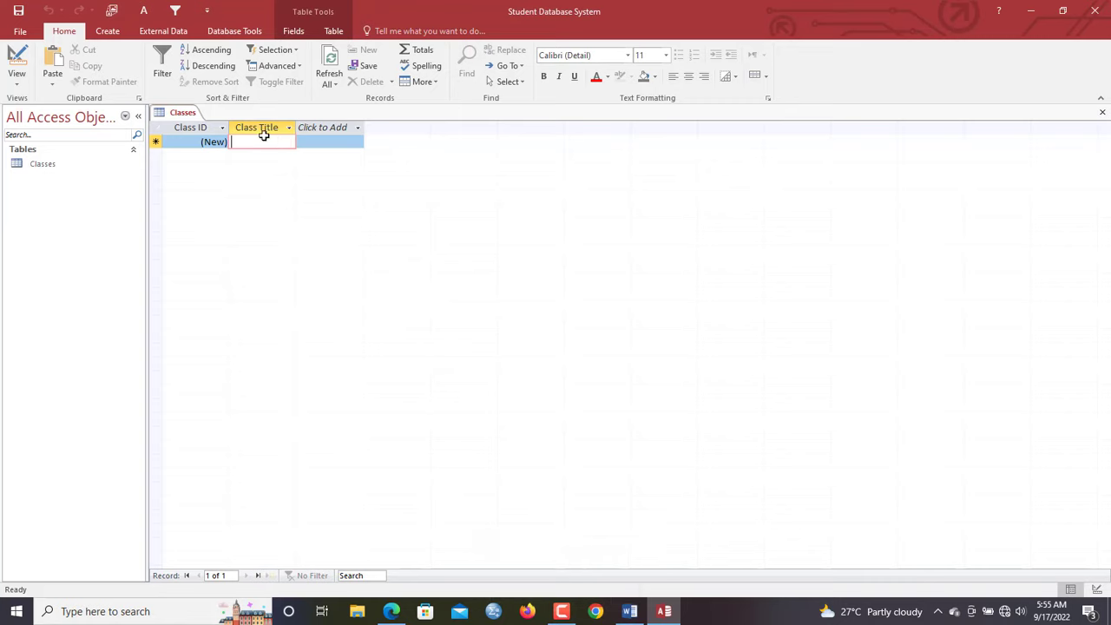
key("Caps_Lock")
type("CLASS ")
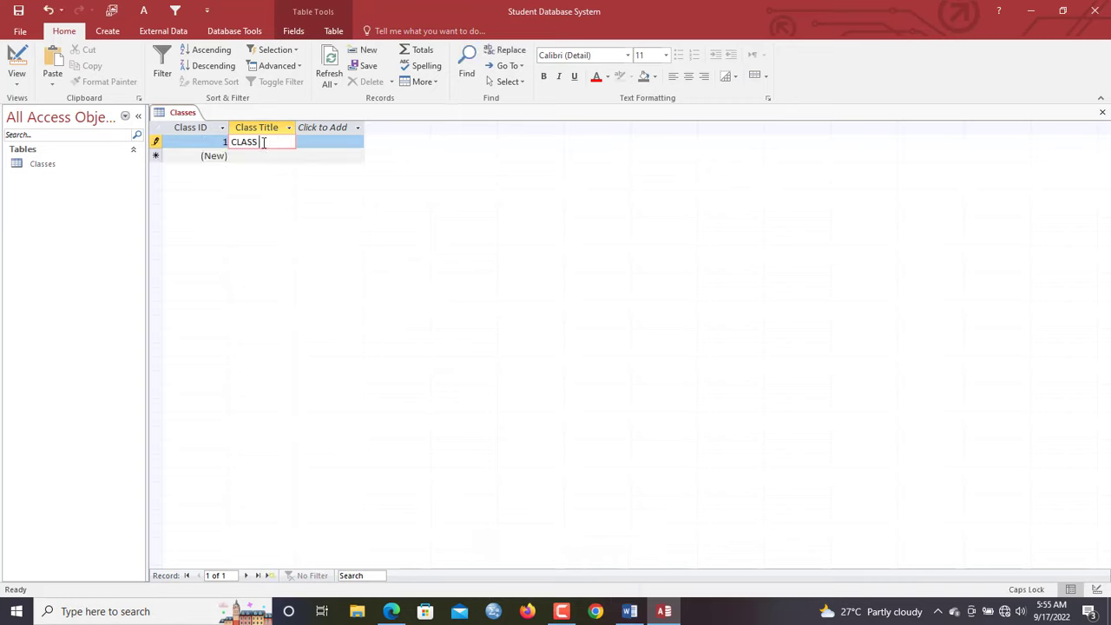
type("1")
key("Tab")
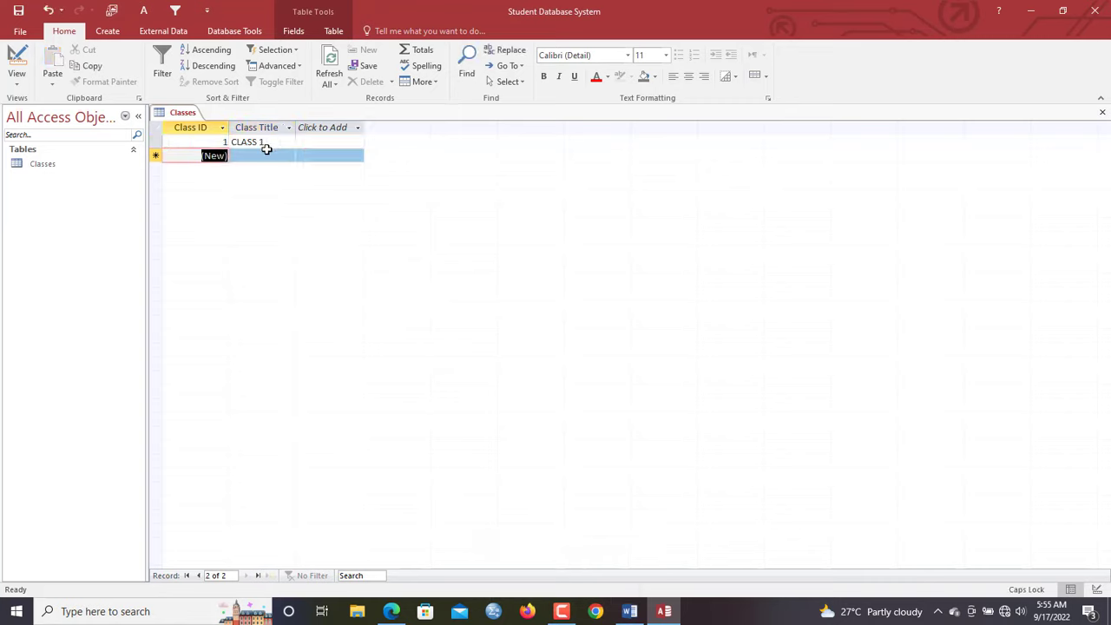
left_click(268, 155)
type("CLASS 2")
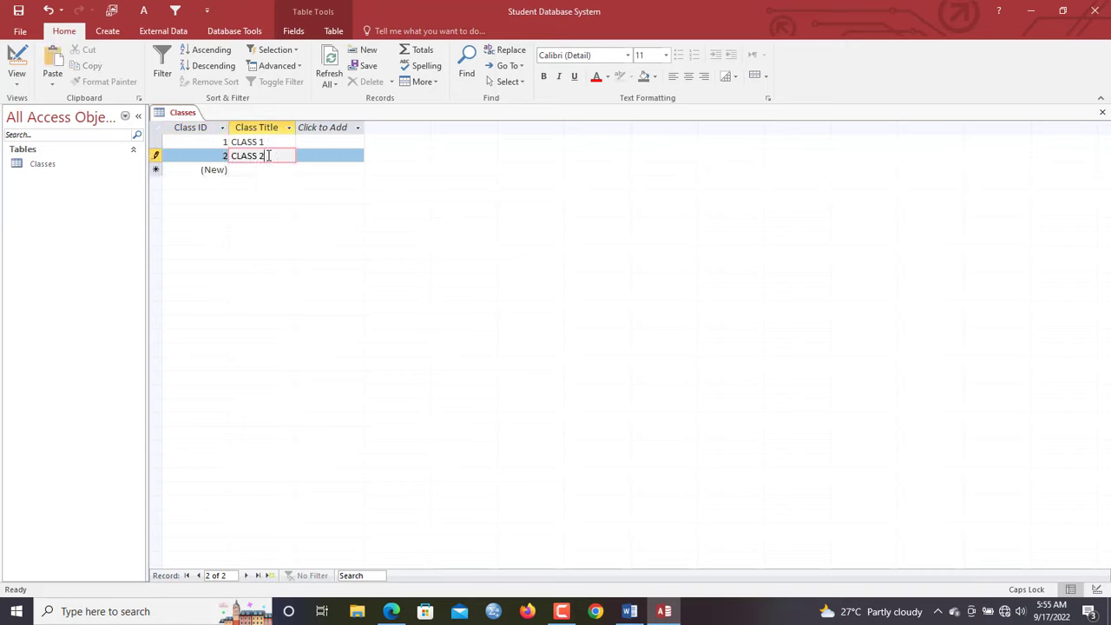
key("Tab")
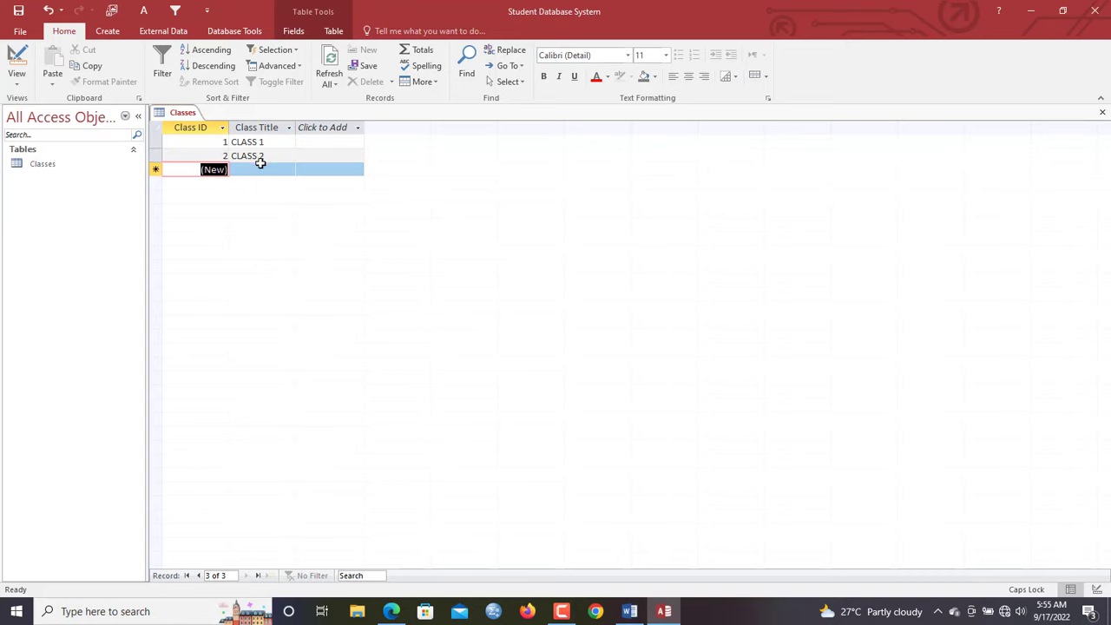
left_click(261, 169)
type("CLASS 3")
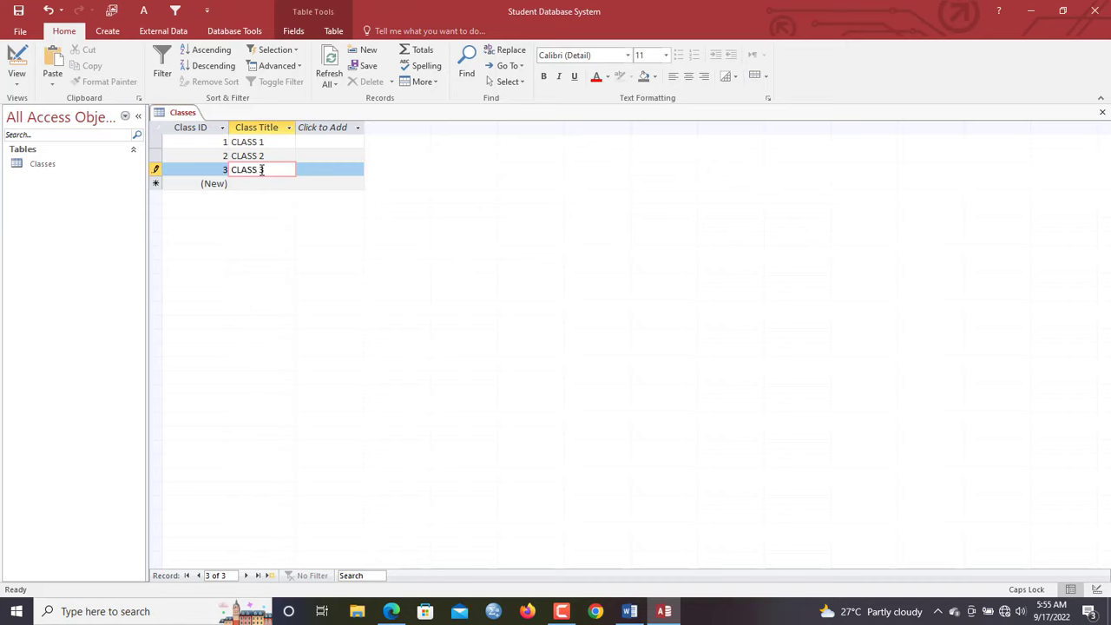
key("Tab")
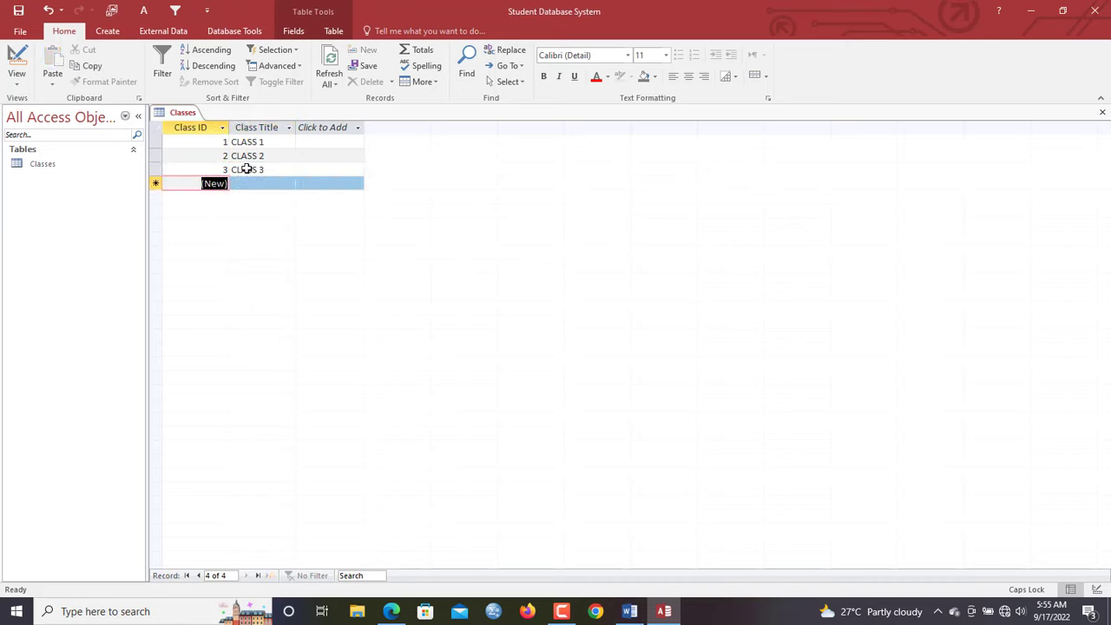
Step: Refresh the records and close the Classes table
left_click(329, 73)
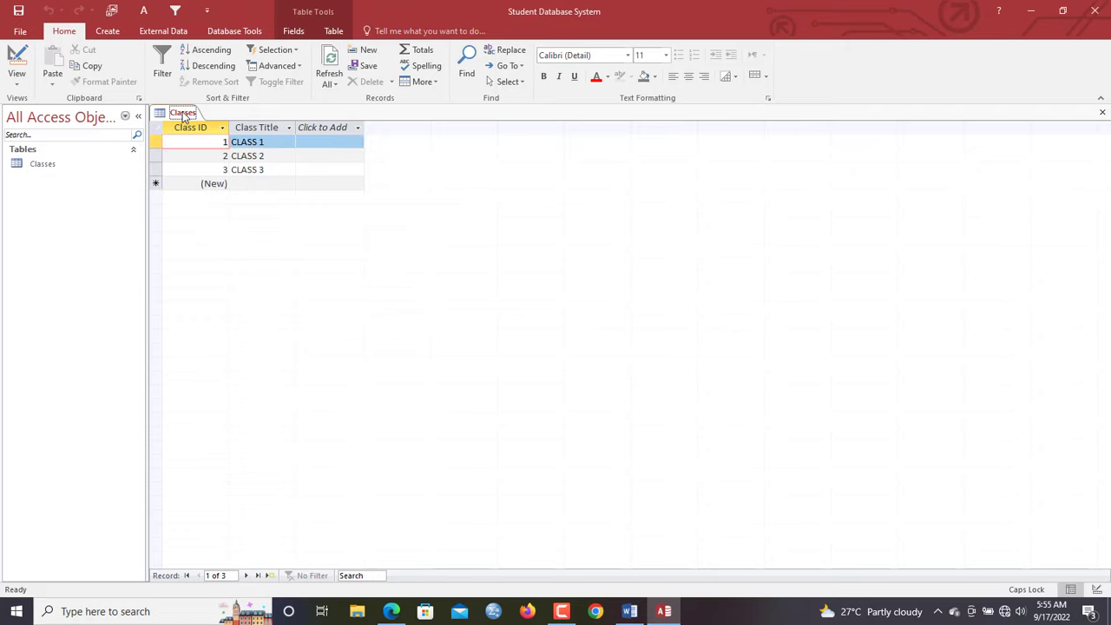
right_click(182, 112)
left_click(210, 137)
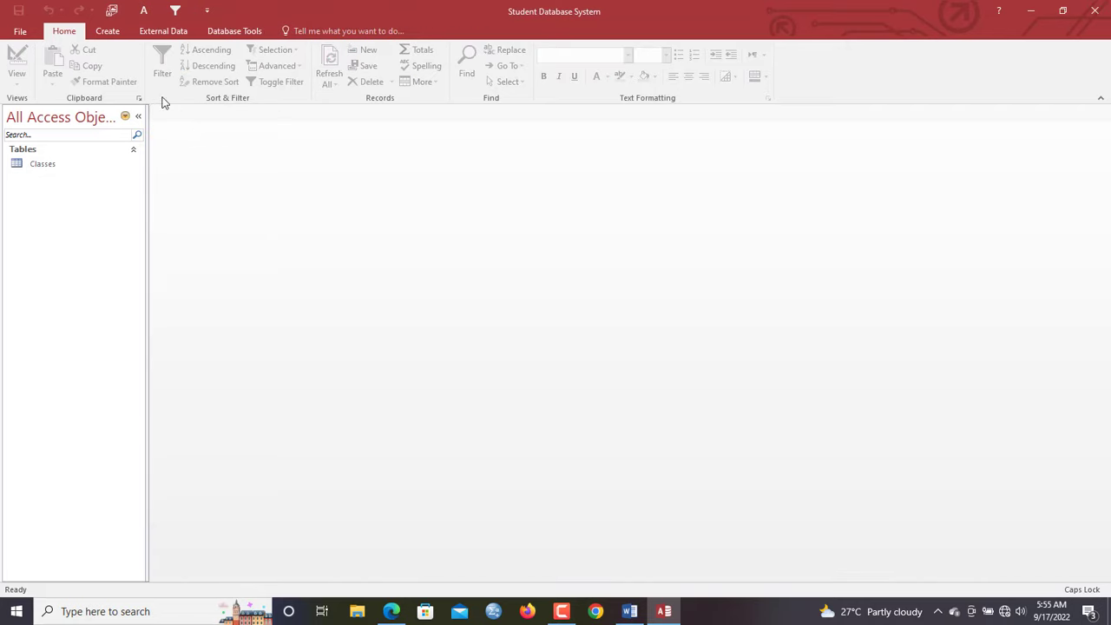
Step: Start a new table in Design view with DeptID as an AutoNumber primary key, captioned Dept ID
left_click(108, 31)
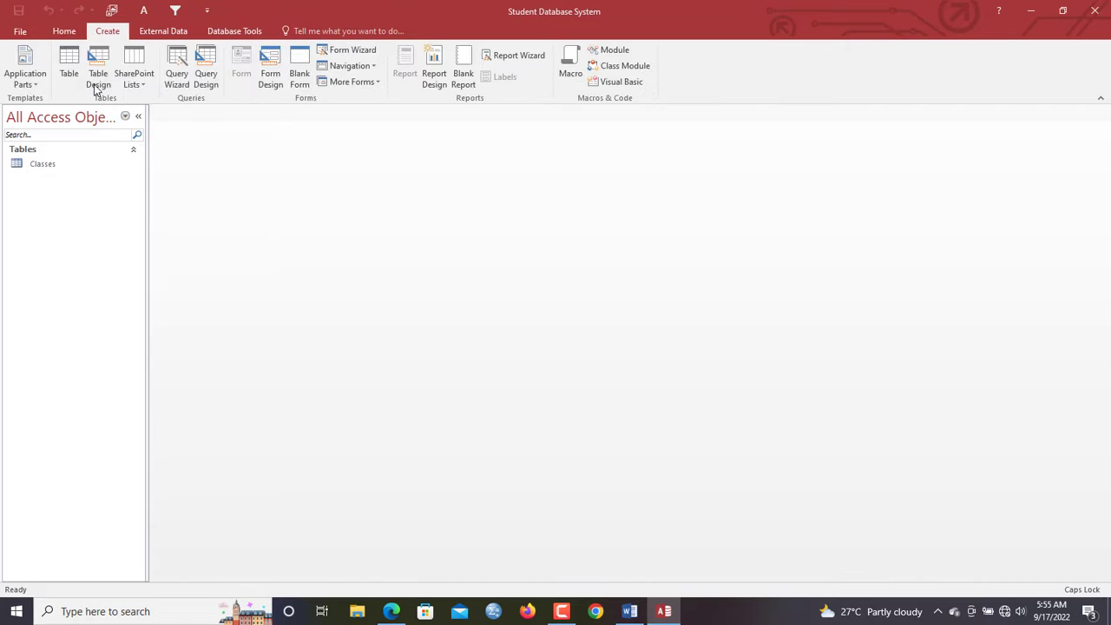
left_click(98, 73)
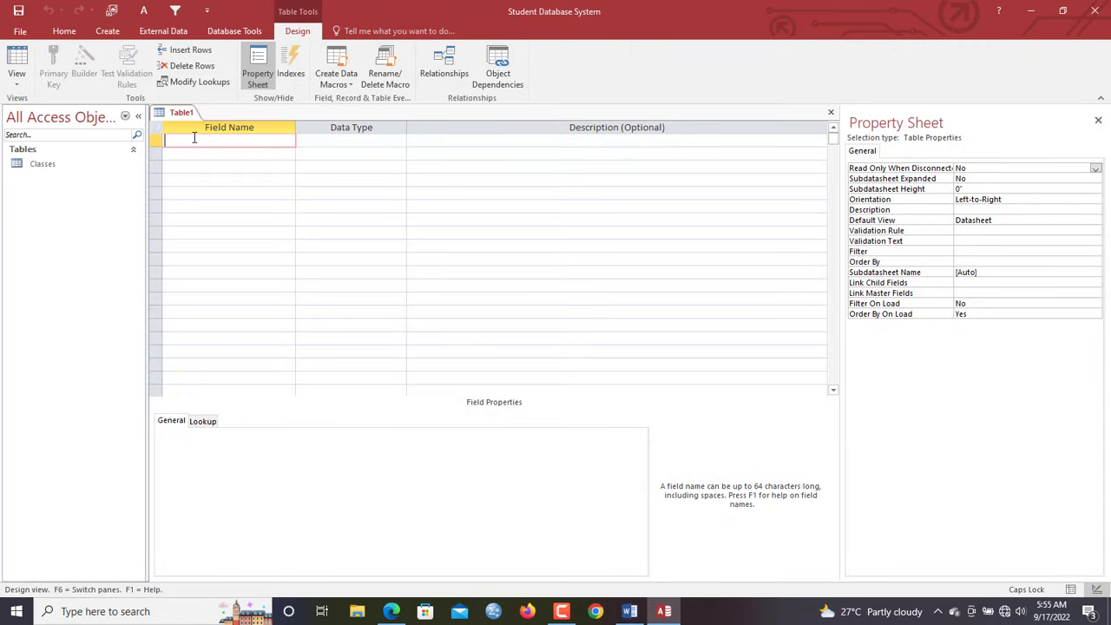
type("DeptID")
key("Tab")
type("au")
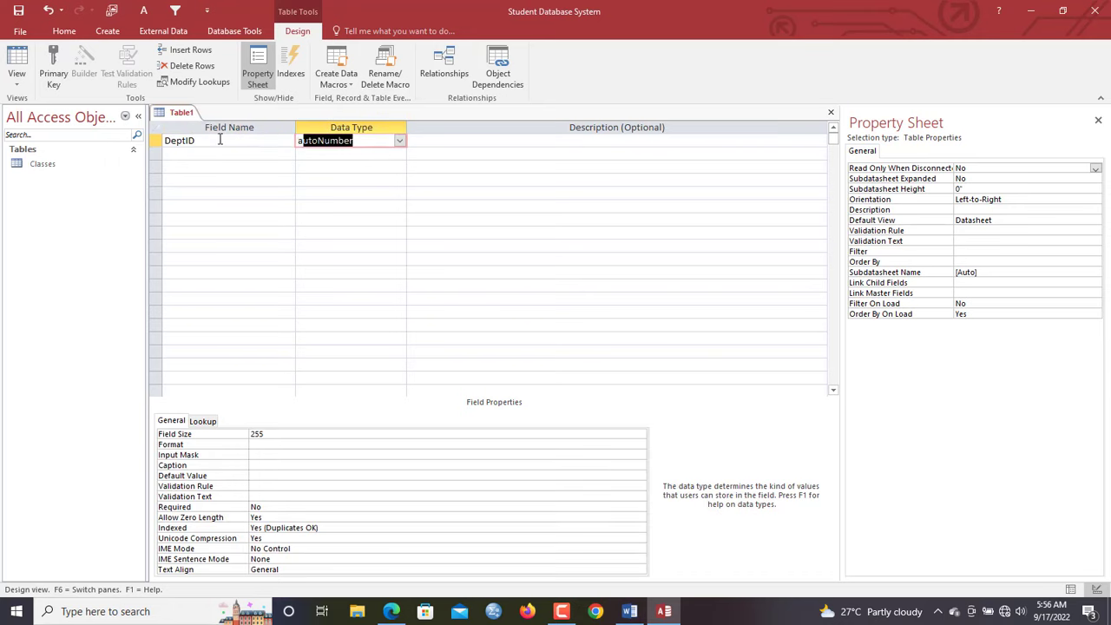
left_click(154, 140)
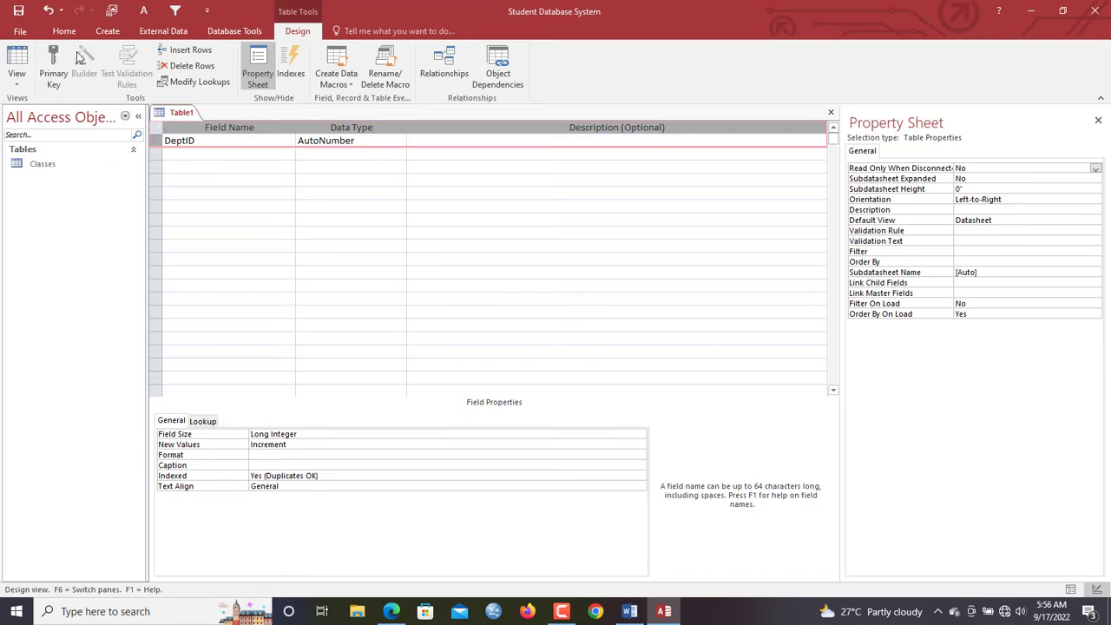
left_click(53, 65)
left_click(342, 139)
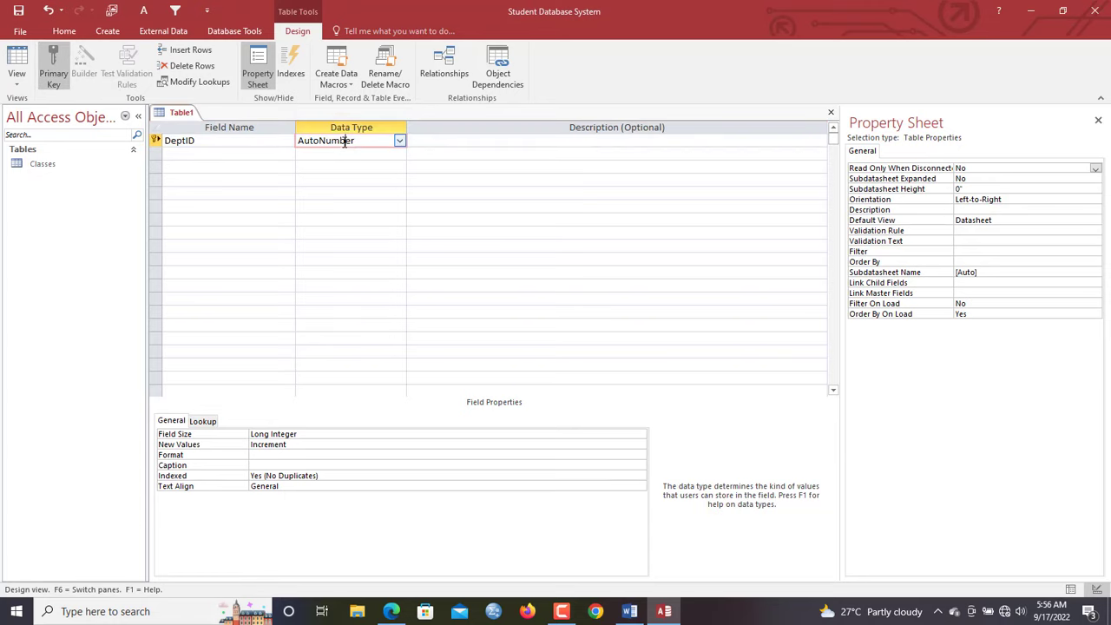
left_click(266, 466)
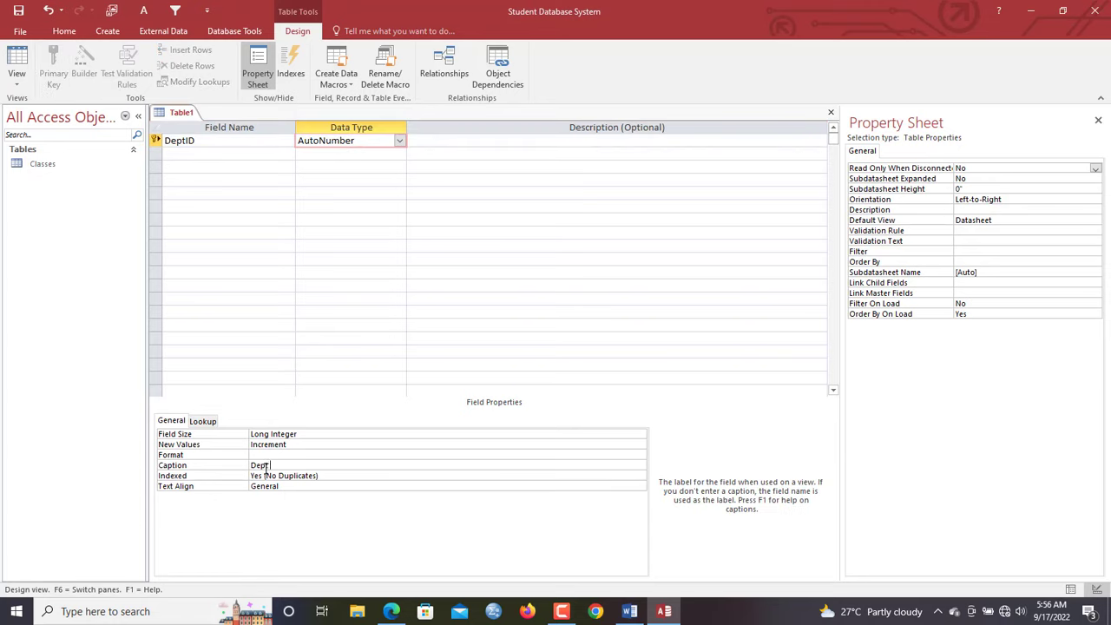
Step: Add a second field named Department_name with the Short Text data type
left_click(178, 155)
type("Depart")
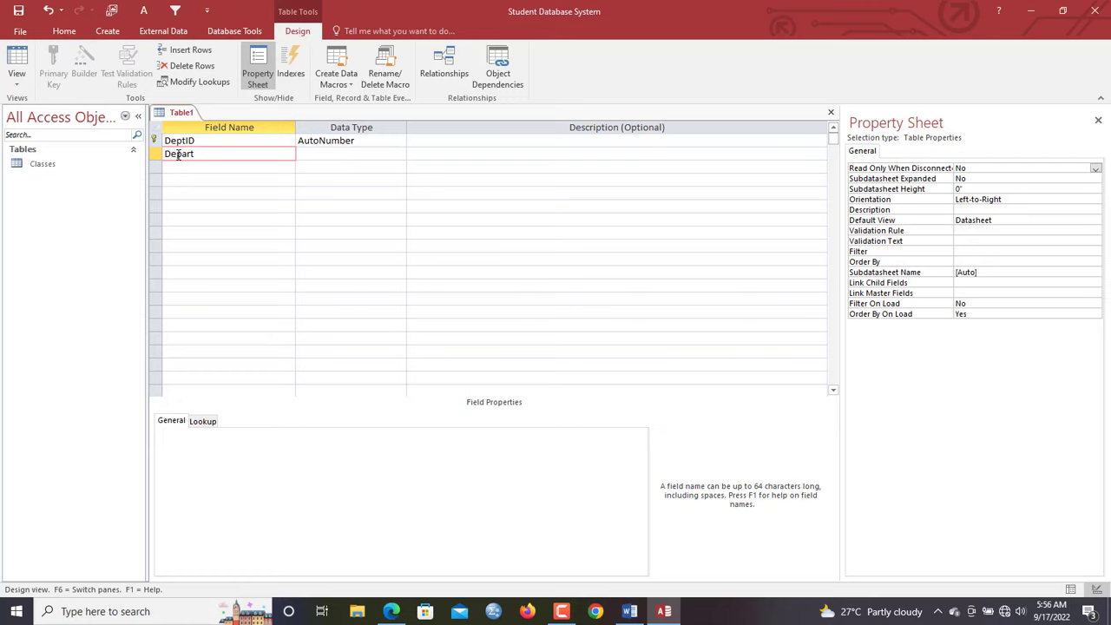
type("ment name")
key("Tab")
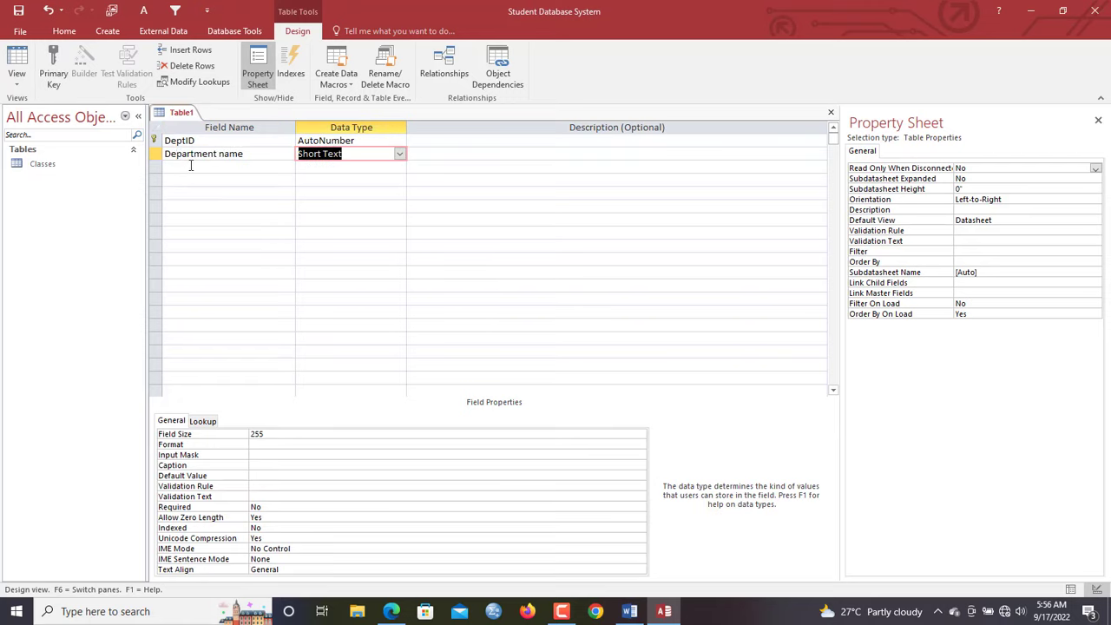
left_click(192, 167)
left_click(339, 153)
left_click(565, 156)
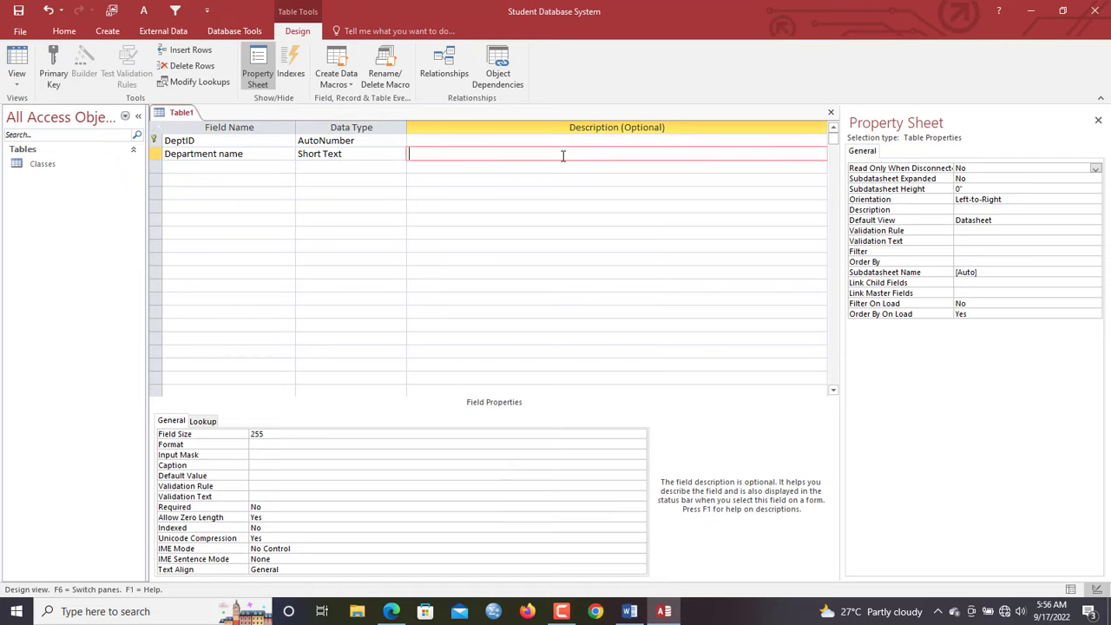
left_click(245, 165)
left_click(239, 154)
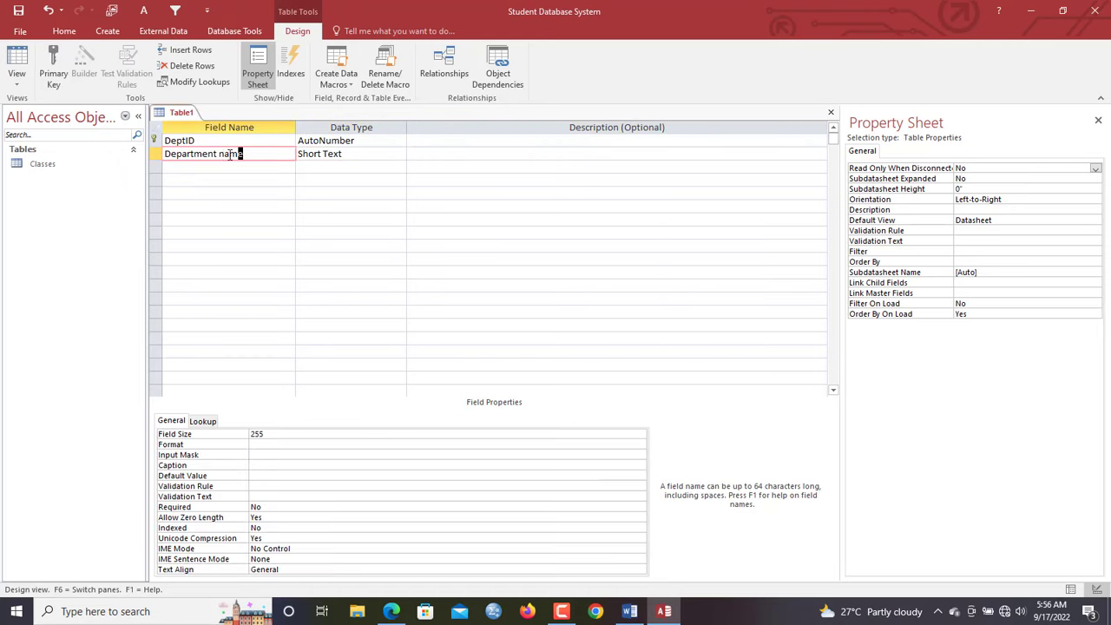
left_click(221, 154)
key("BackSpace")
type("_")
Step: Give Department_name a caption and switch to Datasheet view, agreeing to save the table
left_click(281, 464)
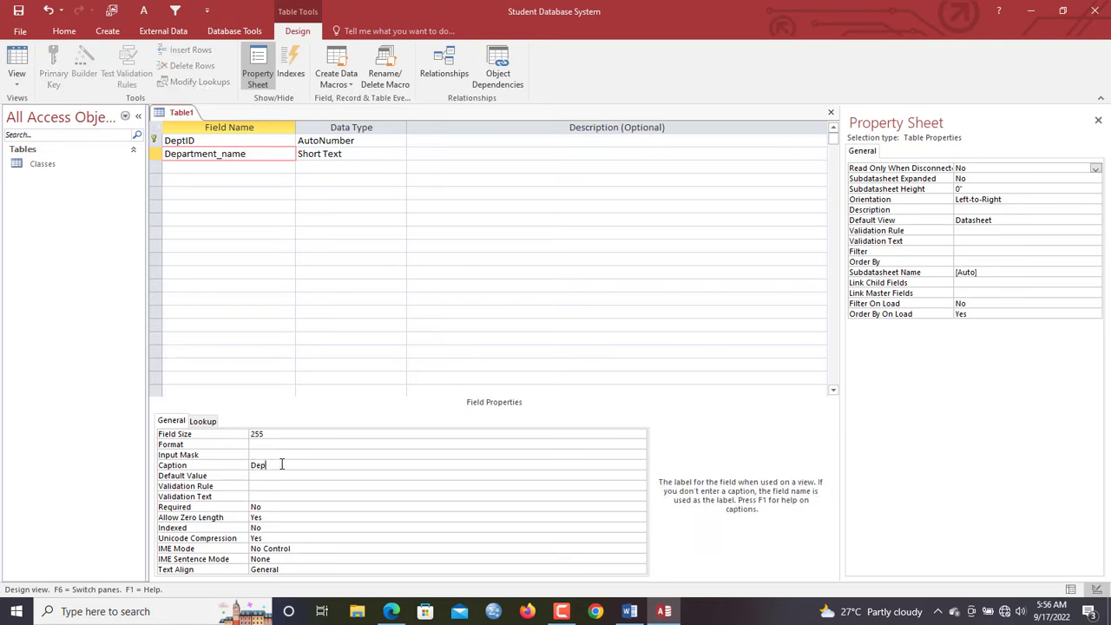
type("Department Name")
key("Return")
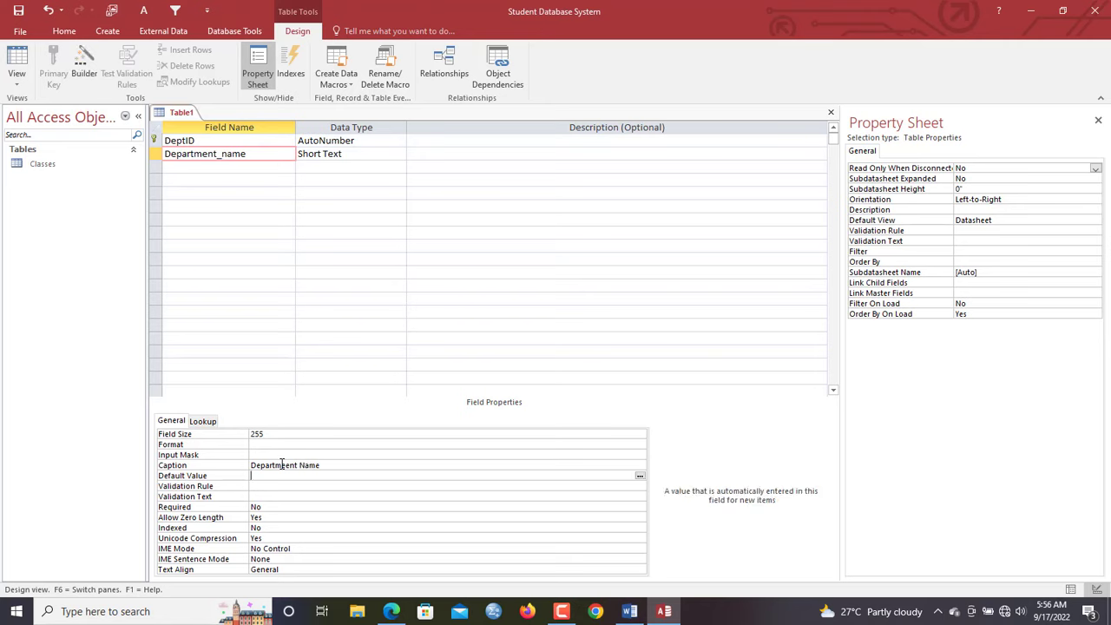
left_click(348, 156)
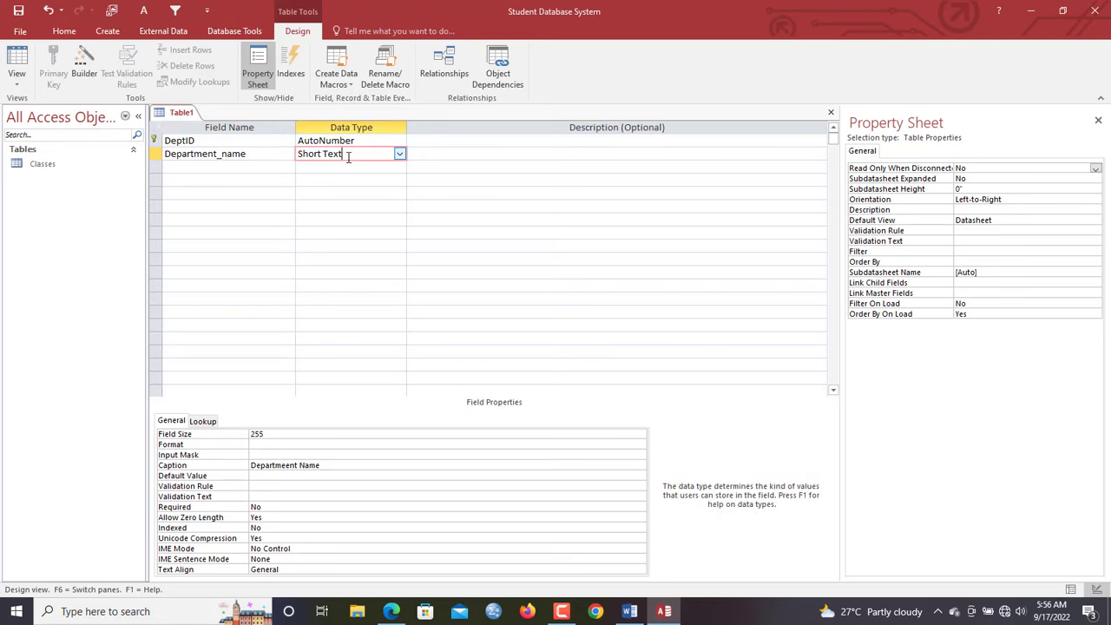
left_click(20, 56)
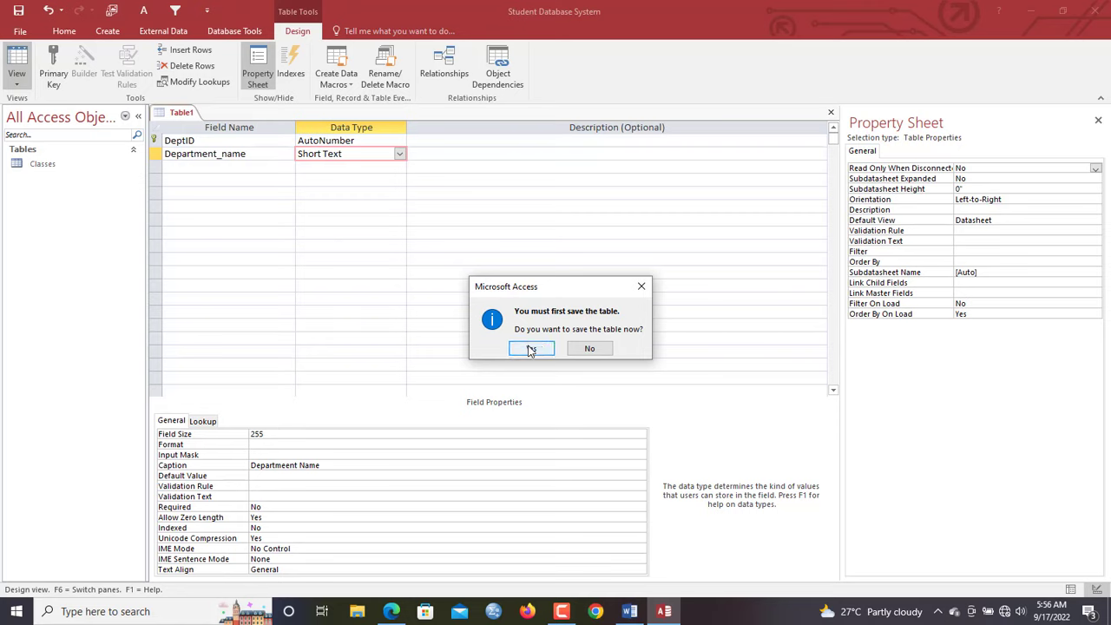
left_click(533, 348)
Step: Save the table as Departments and widen the department name column
type("Departments")
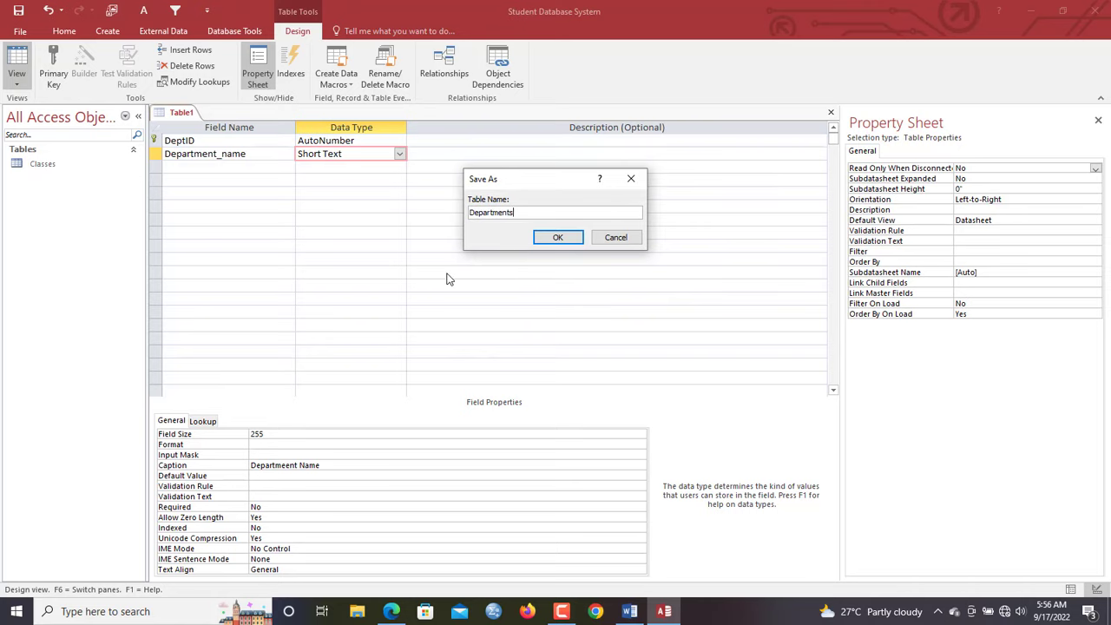
key("Return")
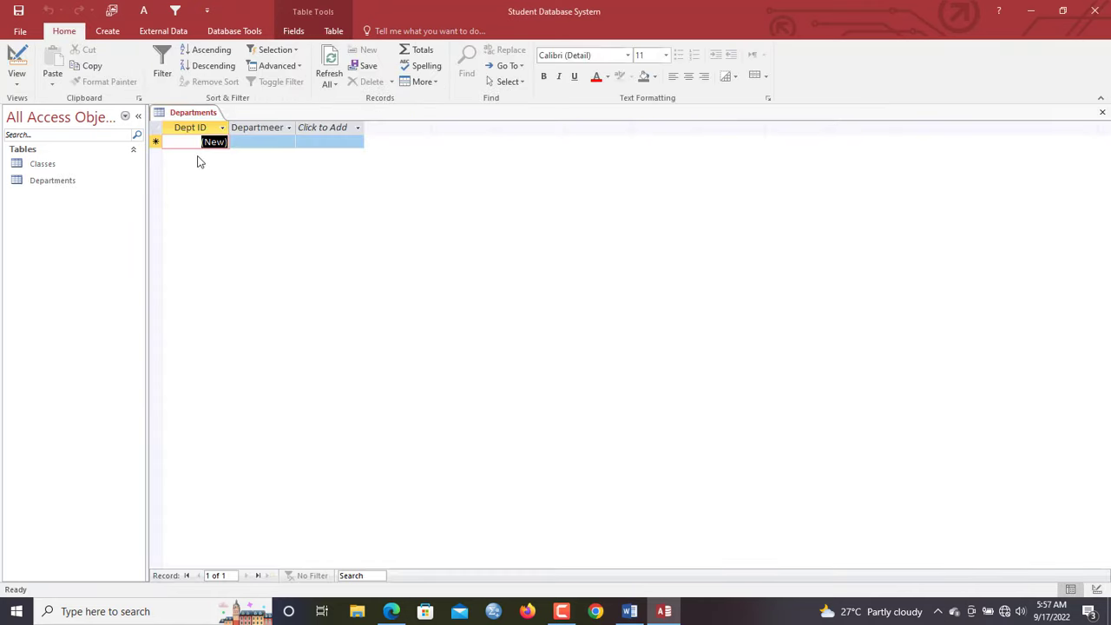
double_click(295, 126)
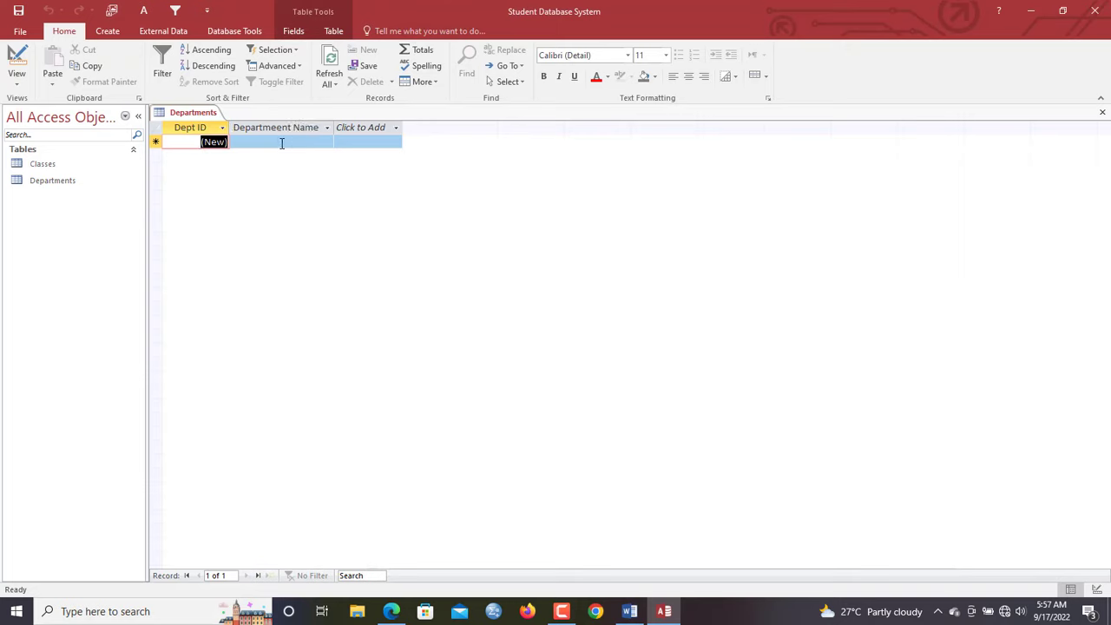
left_click(280, 141)
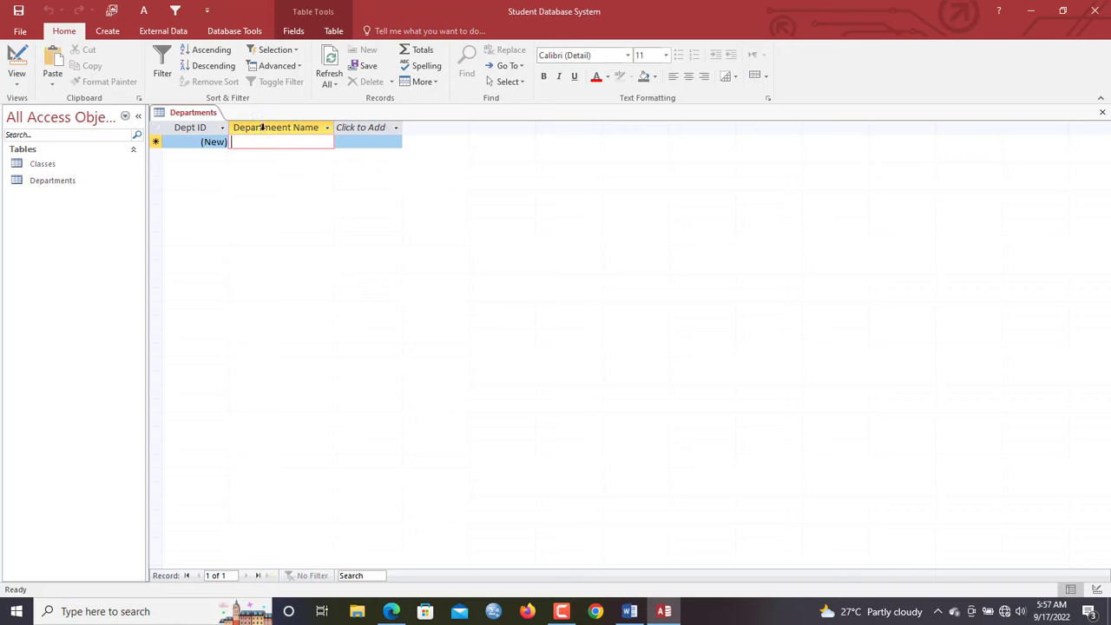
Step: In Design view, delete the extra 'e' from the Department_name caption, then return to Datasheet view
right_click(202, 114)
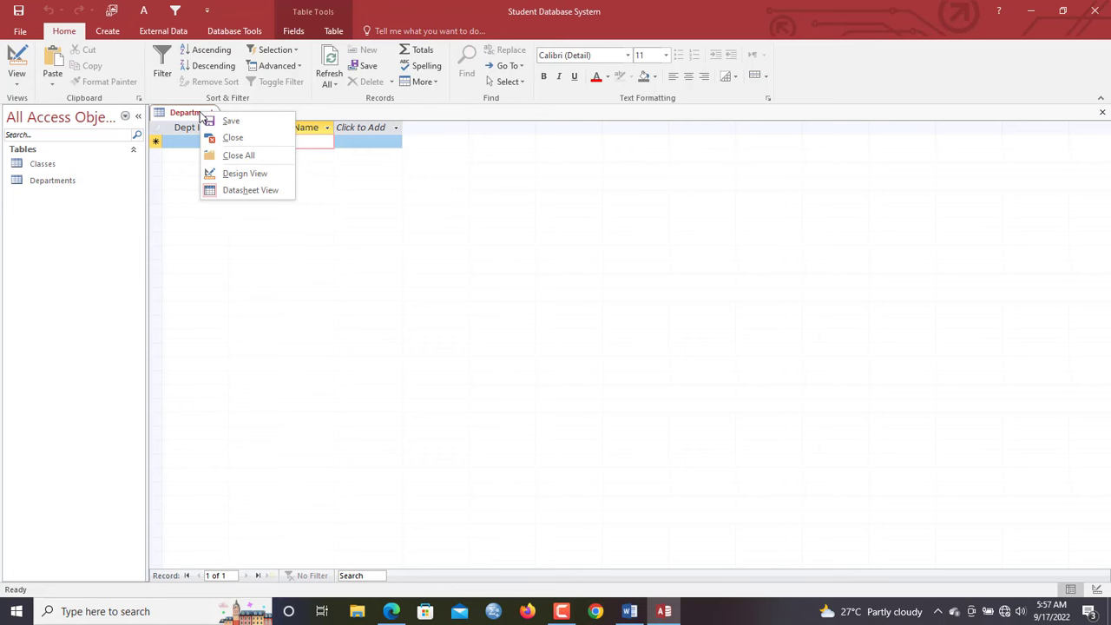
left_click(243, 174)
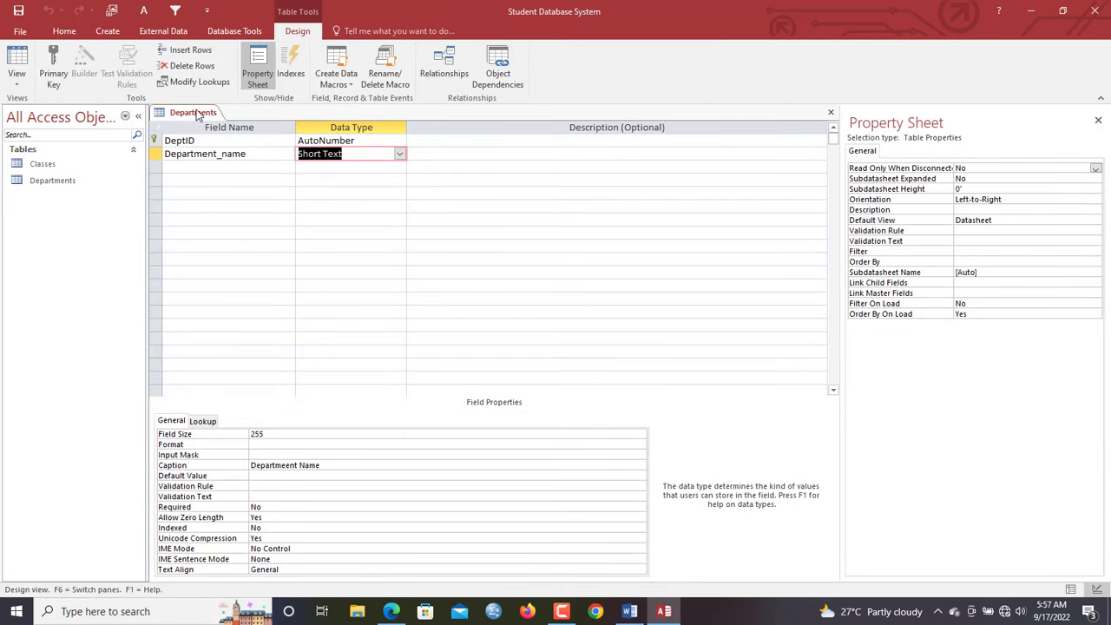
left_click(204, 153)
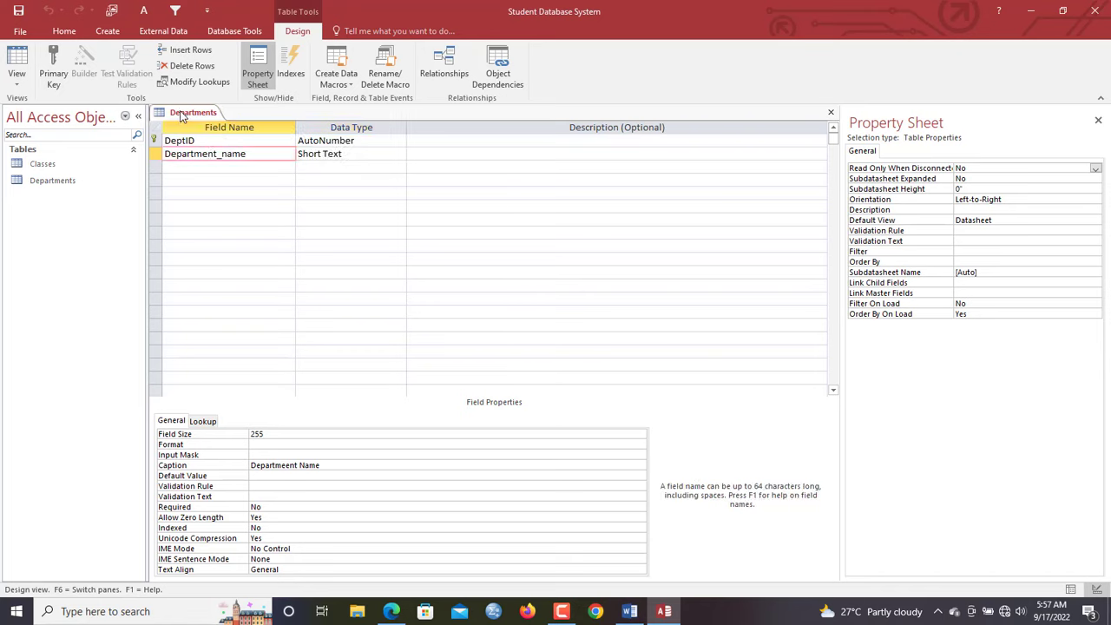
left_click(288, 466)
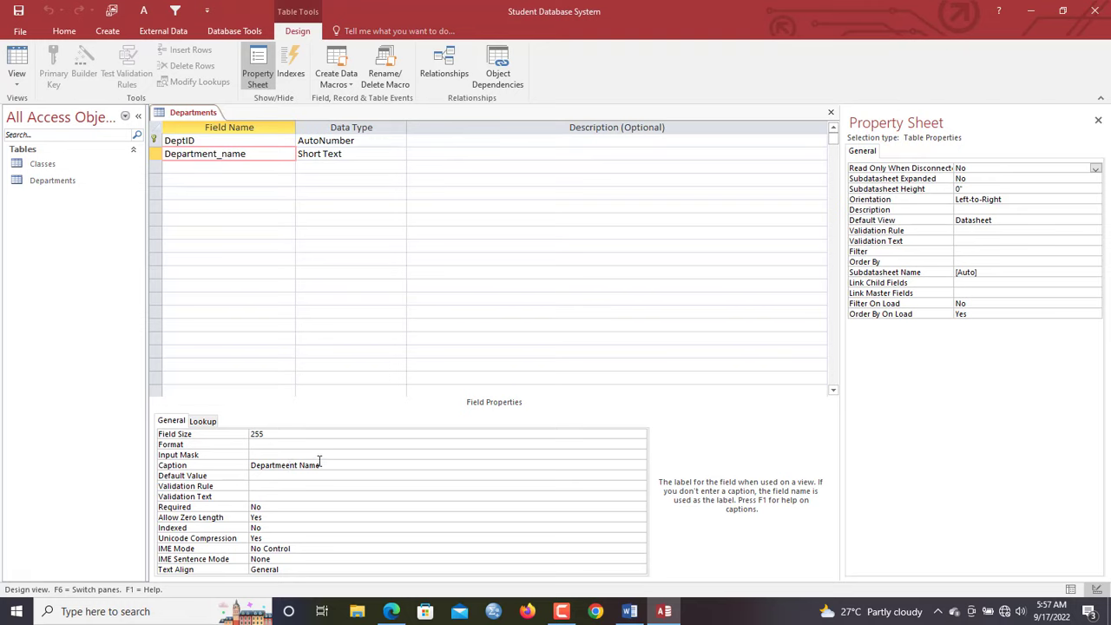
key("Delete")
left_click(26, 58)
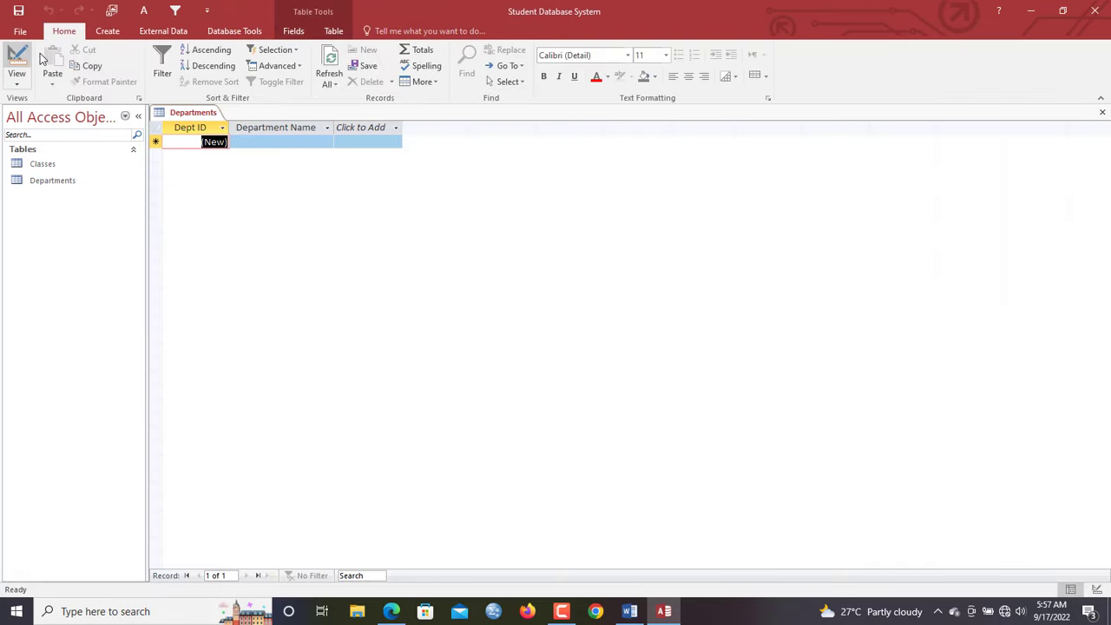
left_click(316, 142)
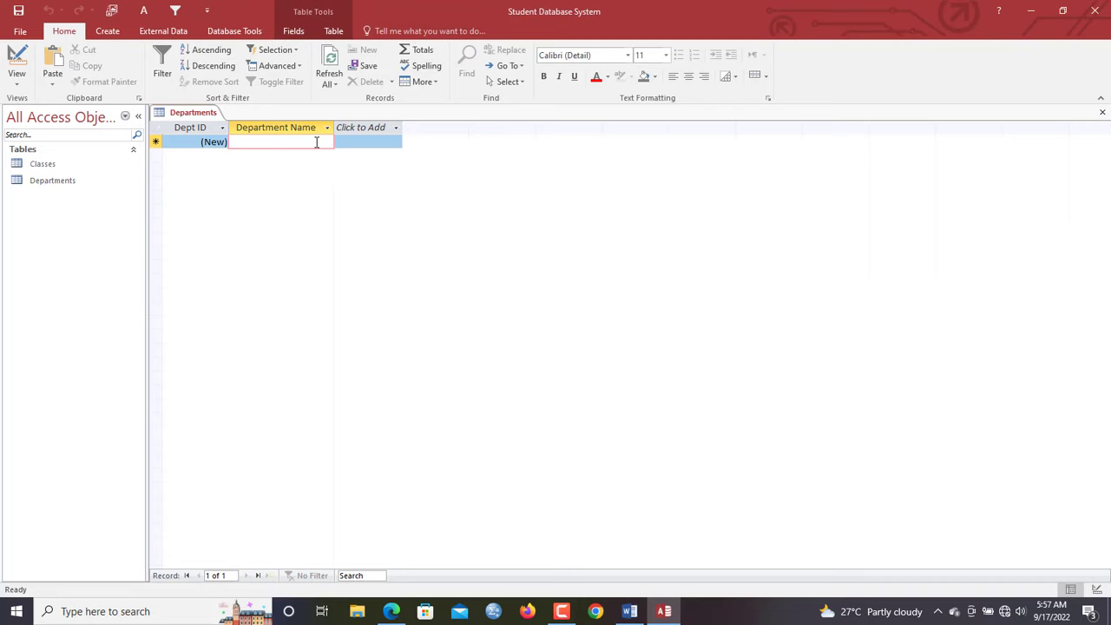
Step: Enter Primary and J.H.S as the first two department names
type("Primaru")
key("Return")
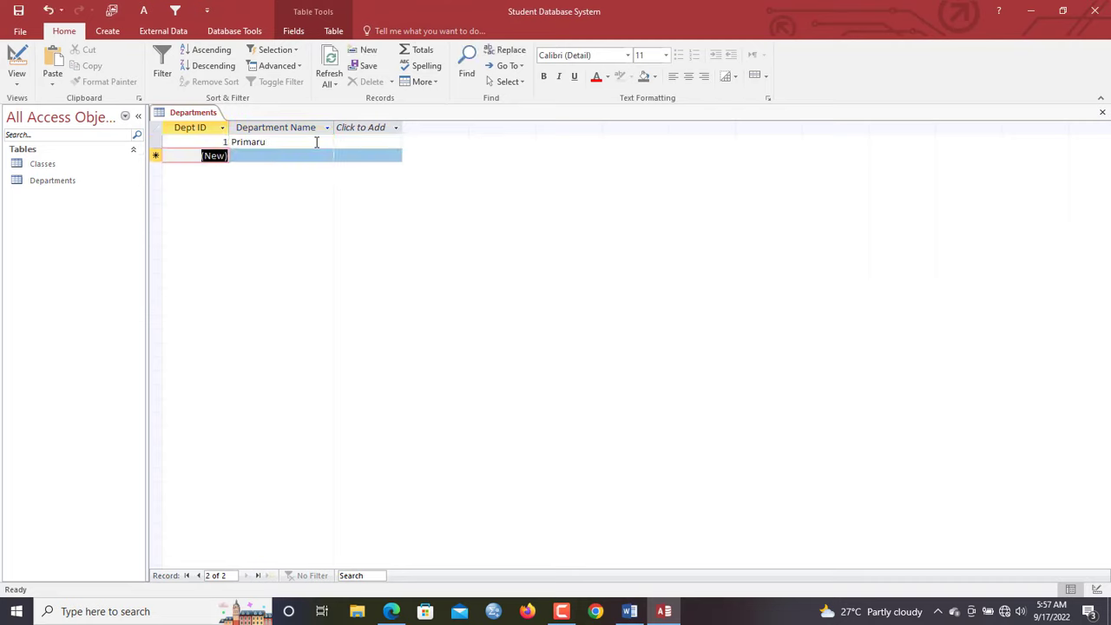
left_click(287, 141)
key("BackSpace")
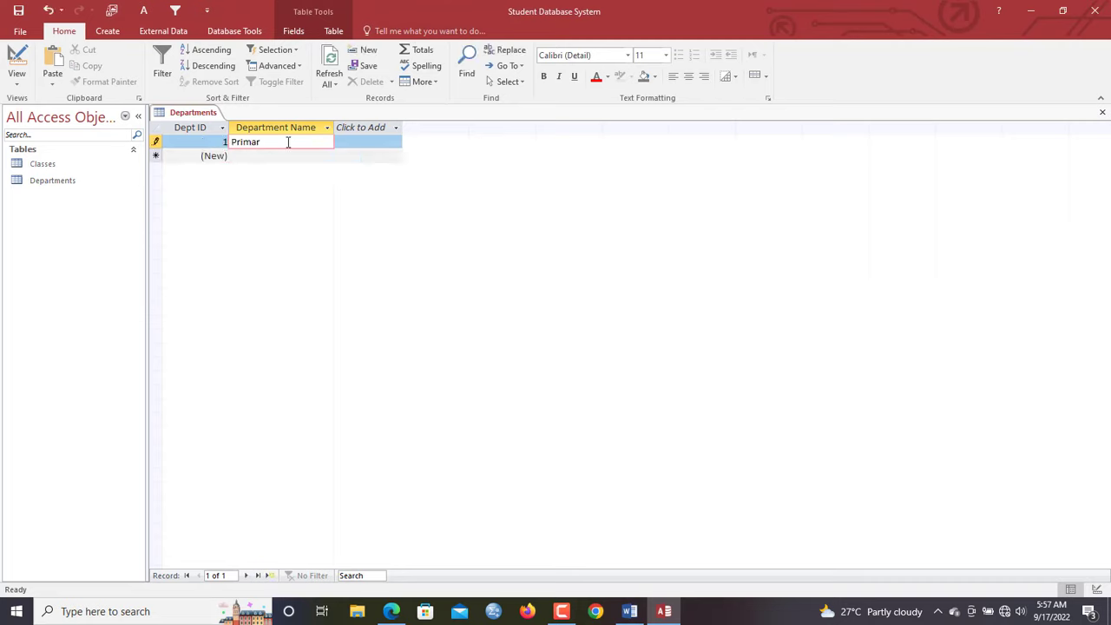
left_click(278, 156)
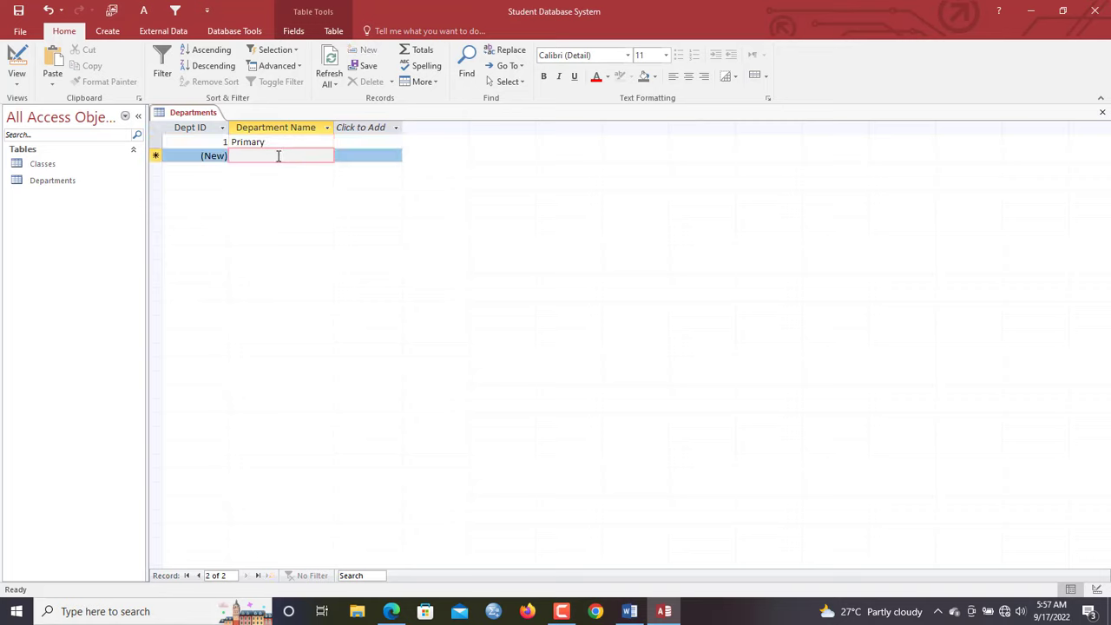
key("Caps_Lock")
type("U")
key("BackSpace")
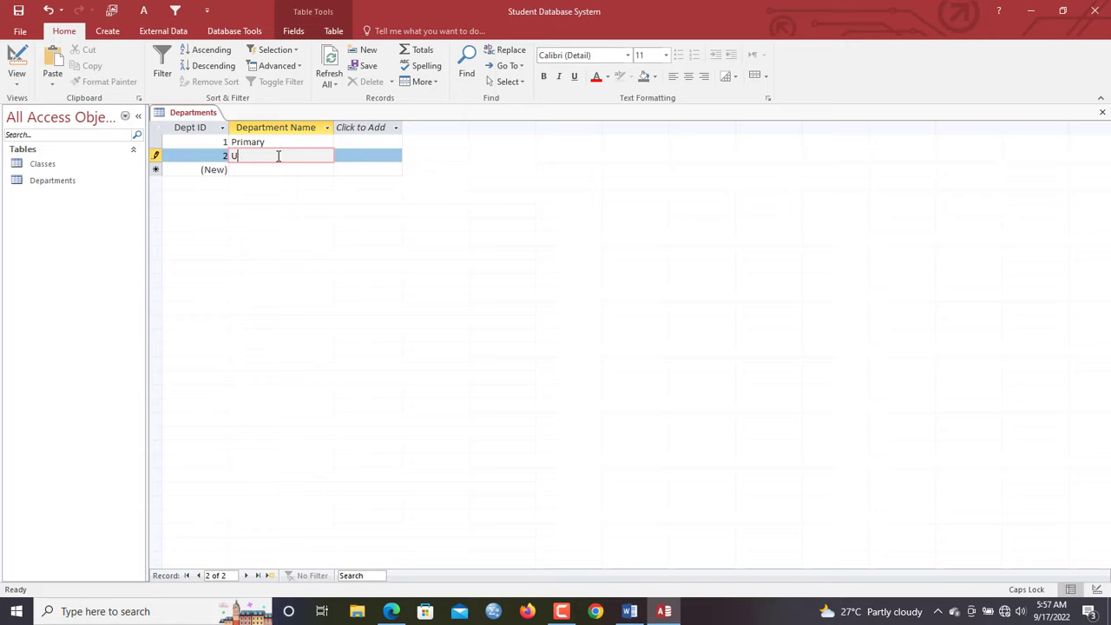
key("BackSpace")
type("JUNI")
key("BackSpace")
key("BackSpace")
key("BackSpace")
key("BackSpace")
type(".H.DS")
left_click(259, 170)
Step: Add LOWER PRIMARY, UPPER PRIMARY and NURSERY as department records
type("LO")
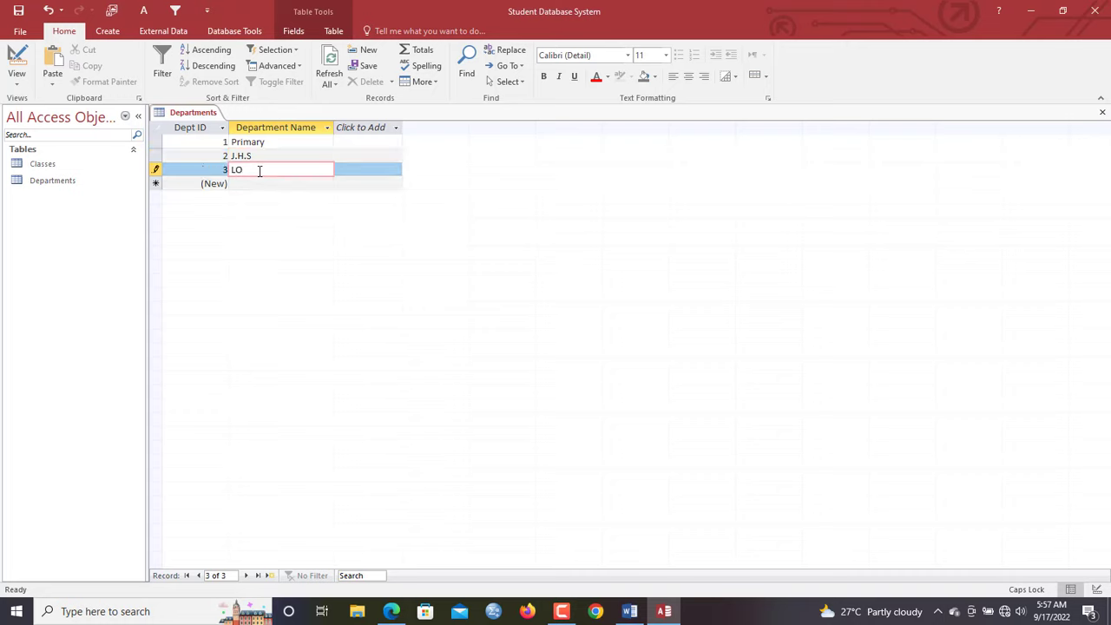
type("WER PRIMARY")
left_click(262, 183)
type("UPPER")
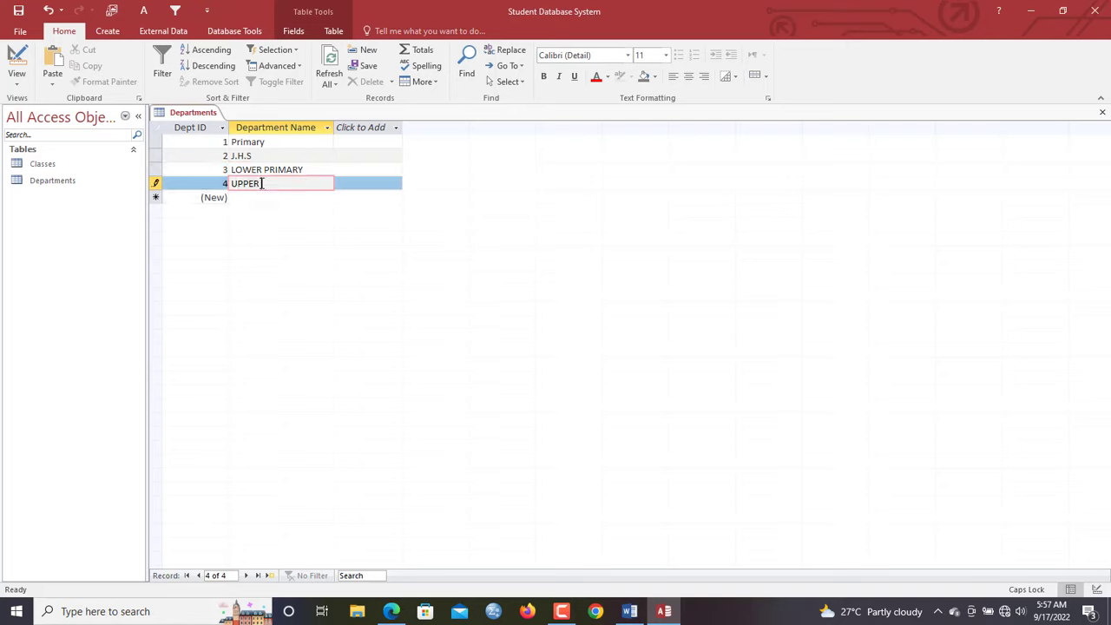
type(" PRIMARY")
key("Return")
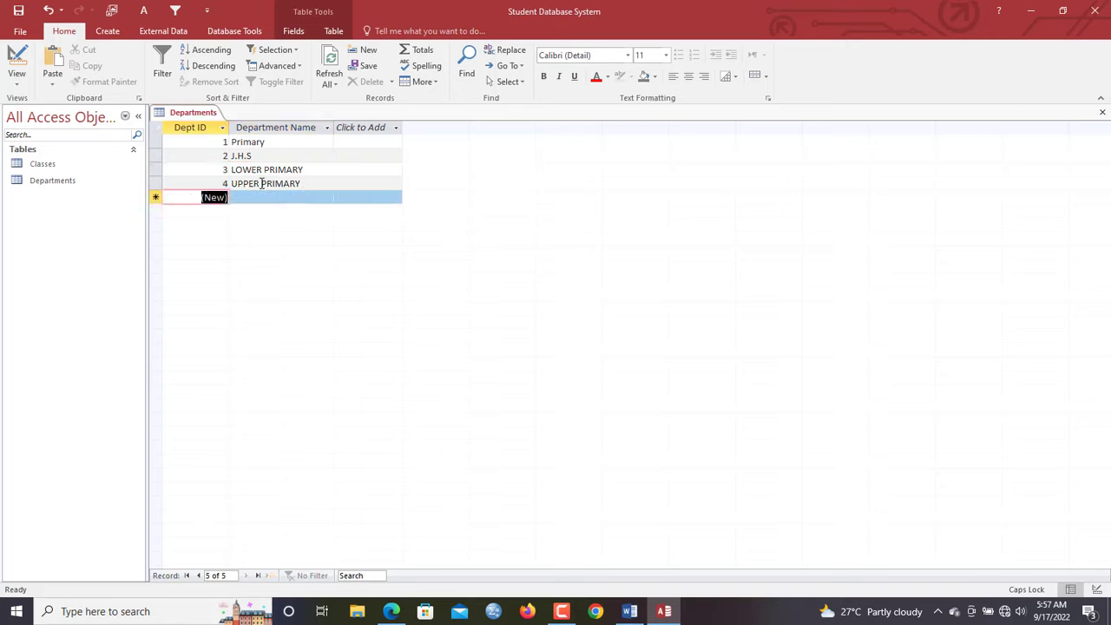
left_click(263, 198)
type("NURSERY")
key("Return")
Step: Retype the first record as PRIMARY in capitals and save it
mouse_move(562, 610)
left_click_drag(273, 142, 171, 119)
type("PRKIMA")
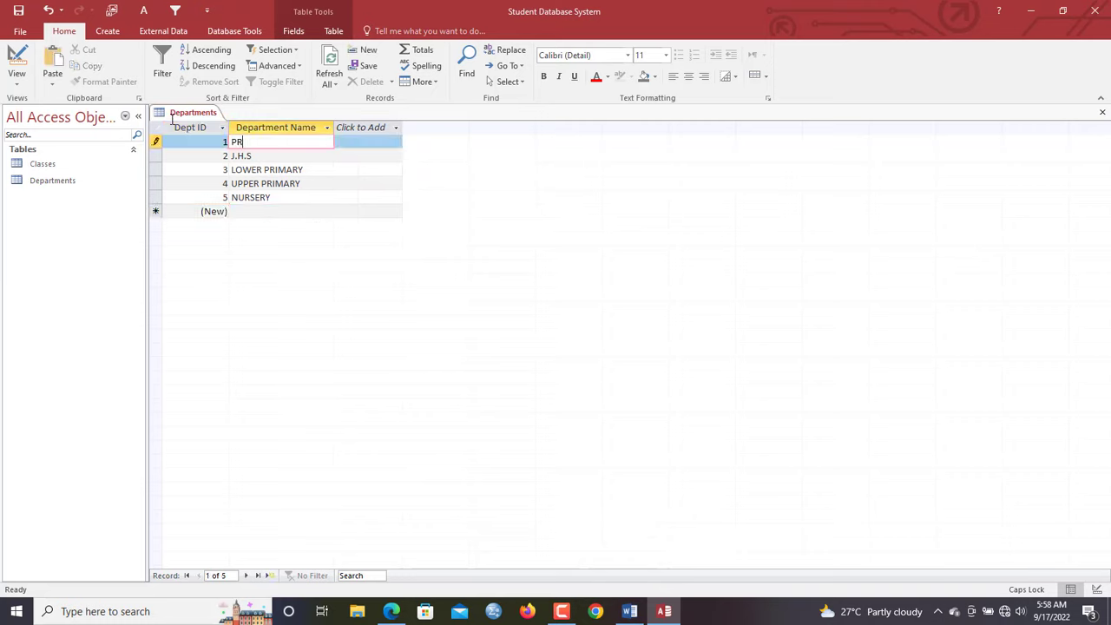
key("BackSpace")
key("BackSpace")
type("IMARY")
left_click(329, 65)
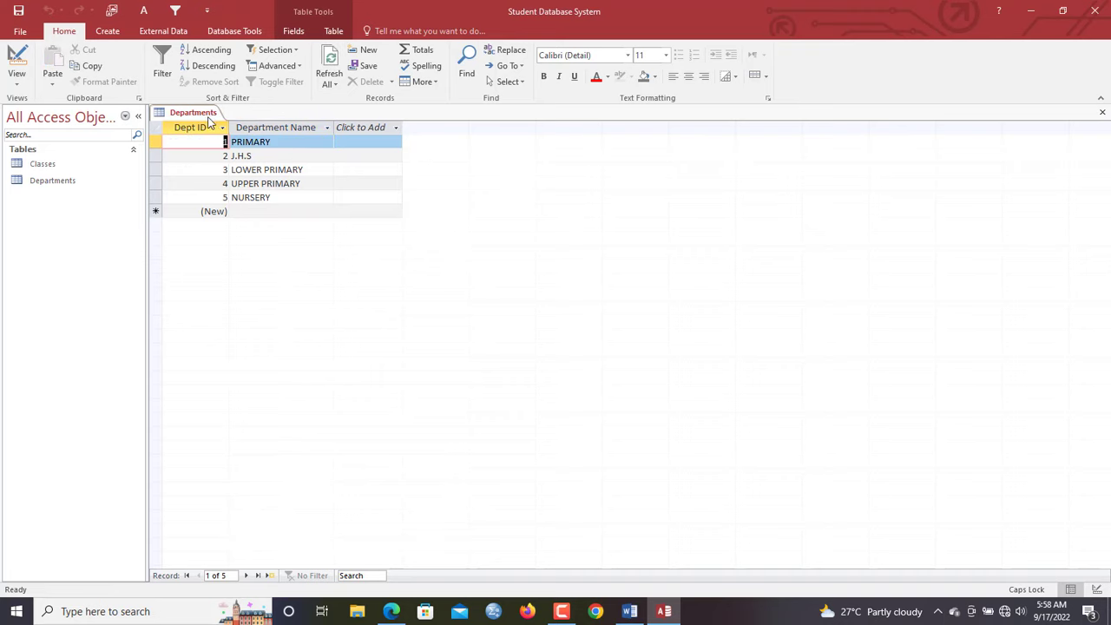
Step: Switch the Departments table to Design view and back, then close it
right_click(209, 116)
left_click(254, 180)
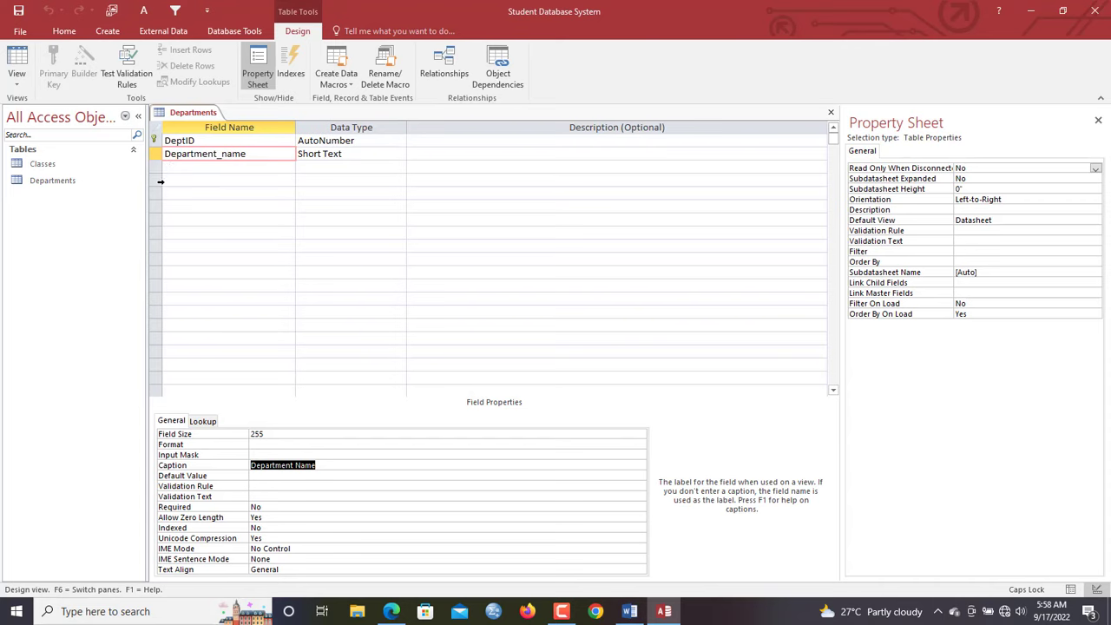
right_click(186, 118)
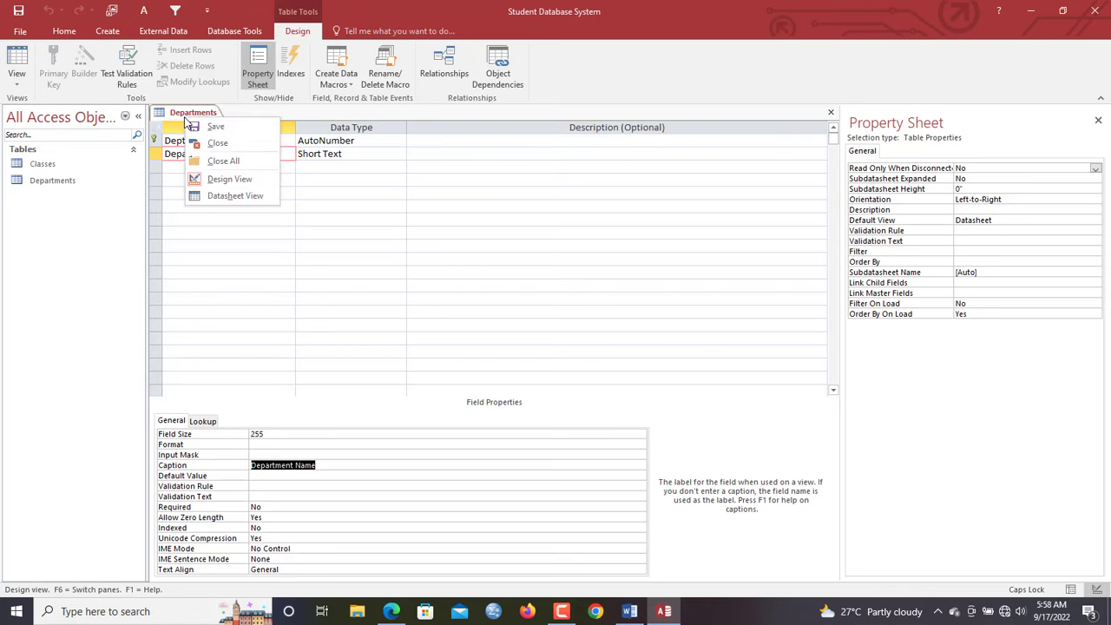
left_click(230, 196)
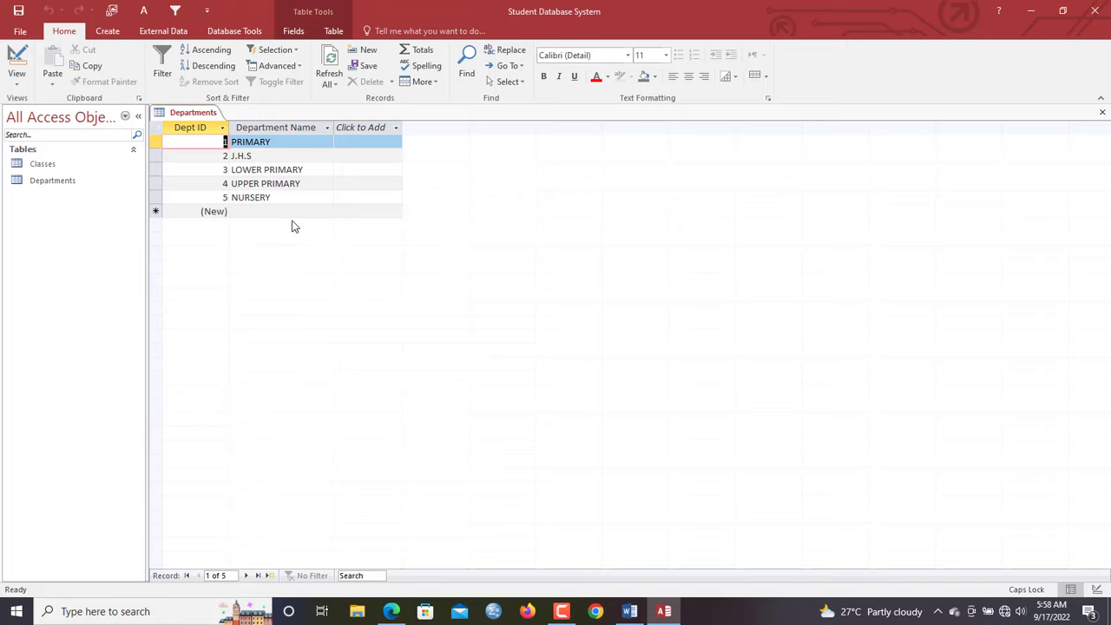
left_click(202, 117)
right_click(198, 118)
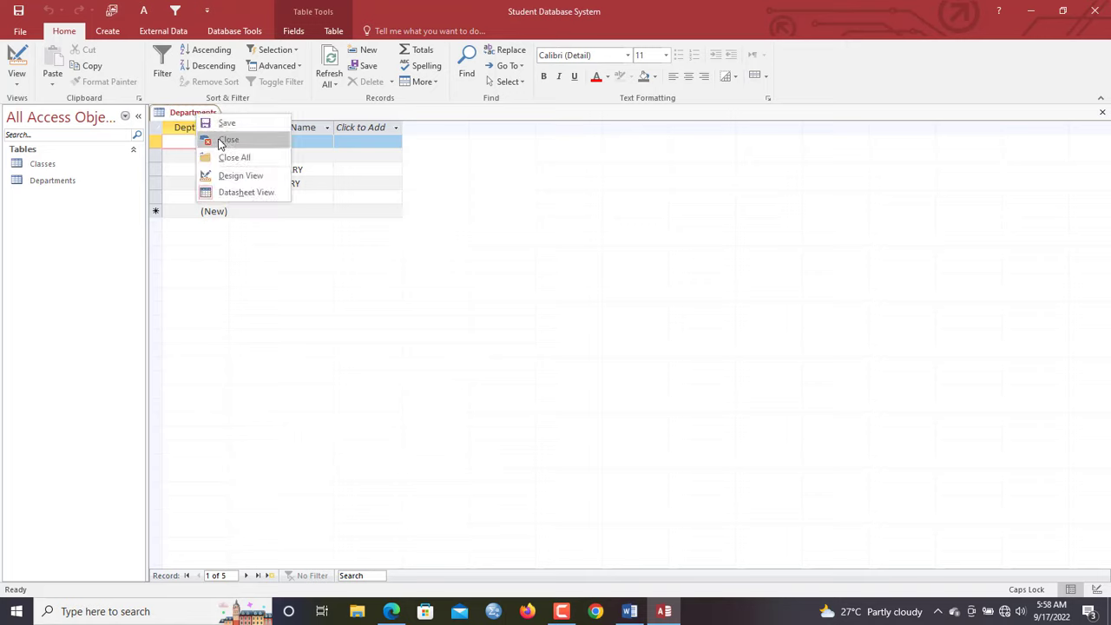
left_click(227, 140)
Step: Open the Classes table in Design view and add Department as its third field
left_click(41, 165)
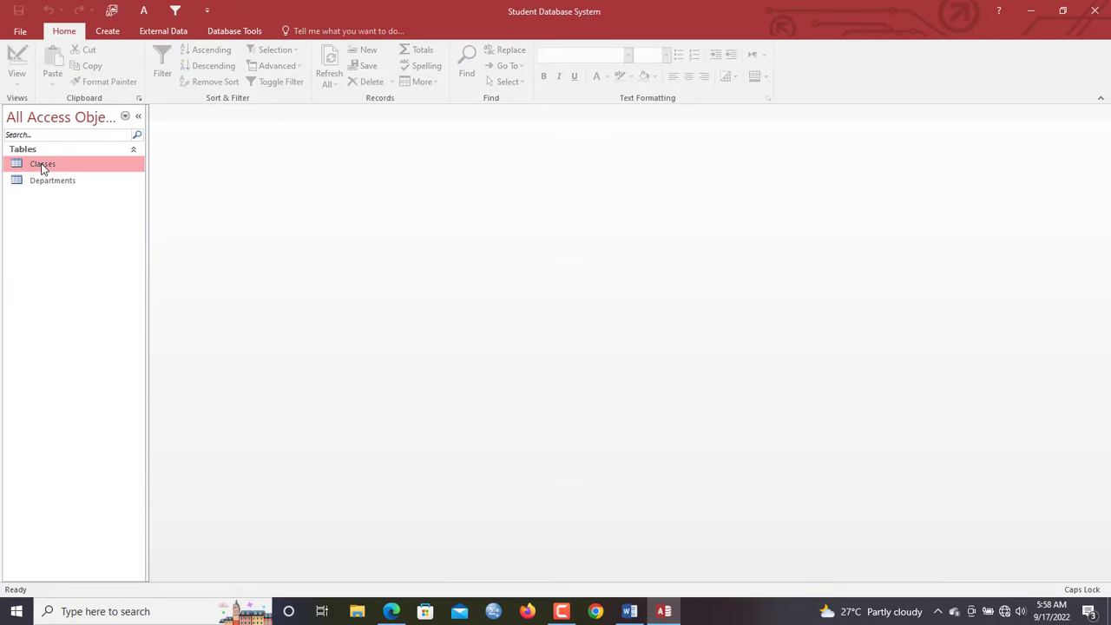
double_click(41, 164)
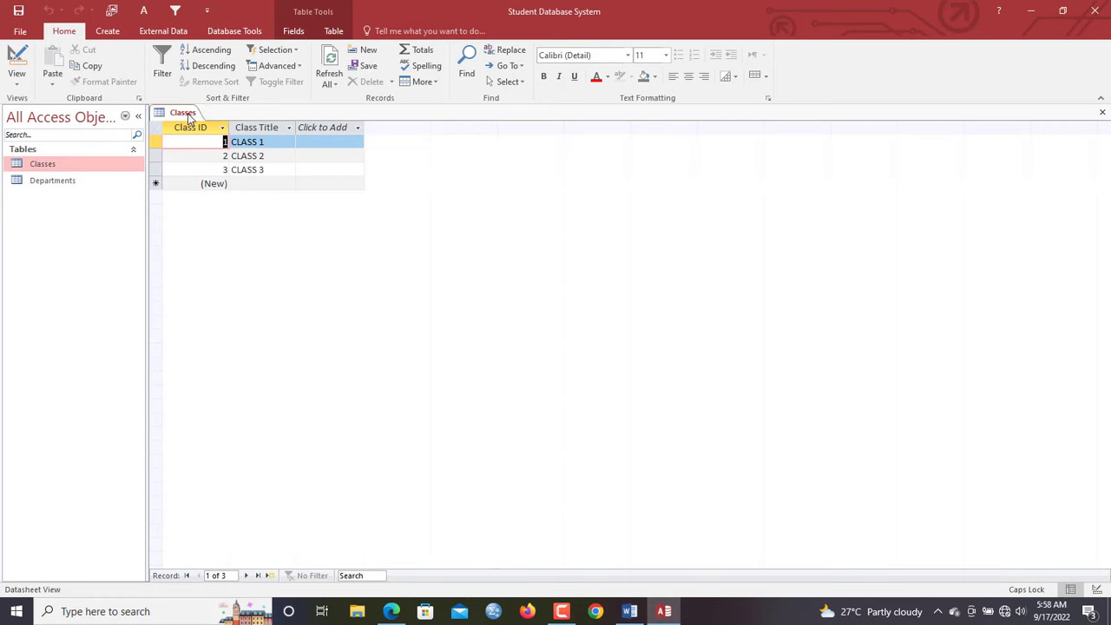
right_click(188, 114)
left_click(233, 176)
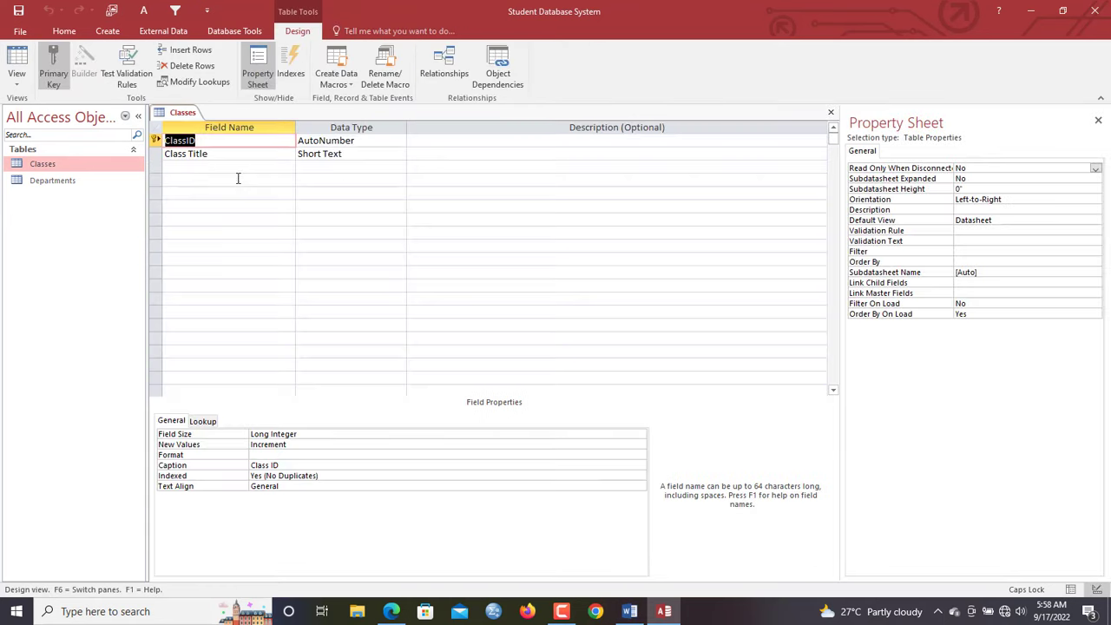
left_click(217, 166)
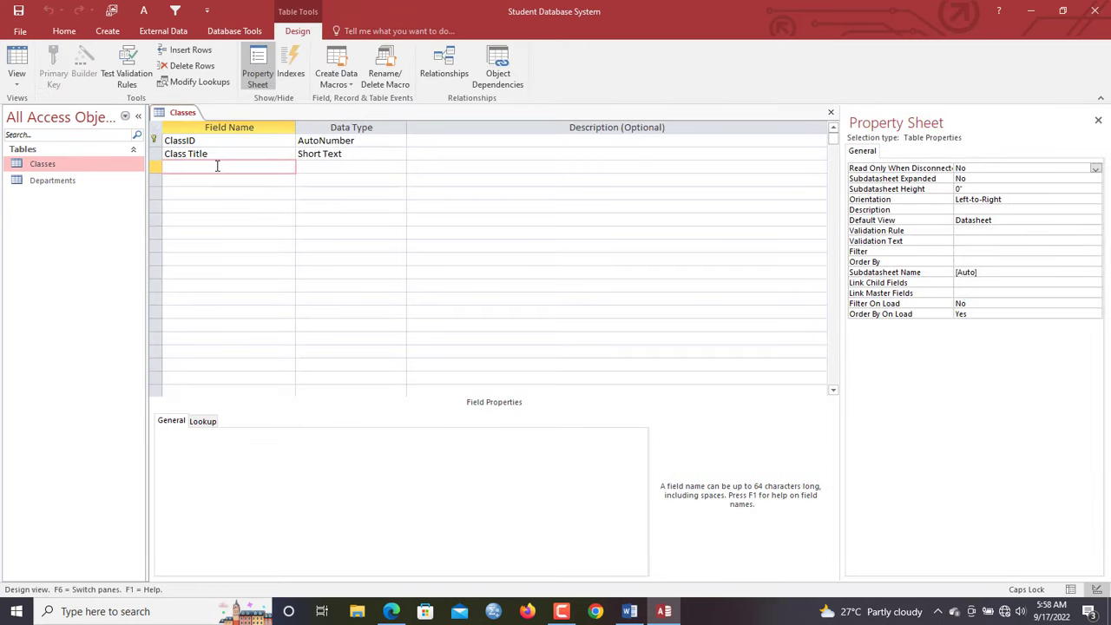
type("D")
key("Caps_Lock")
type("epartment")
key("Tab")
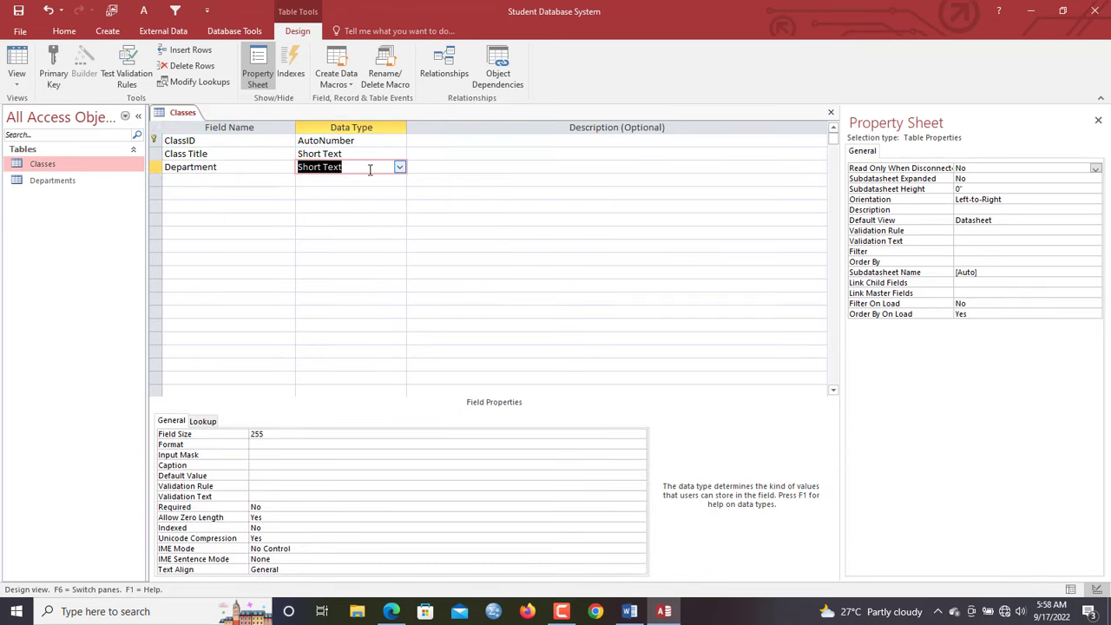
Step: Change the Department field's data type to Number
left_click(203, 421)
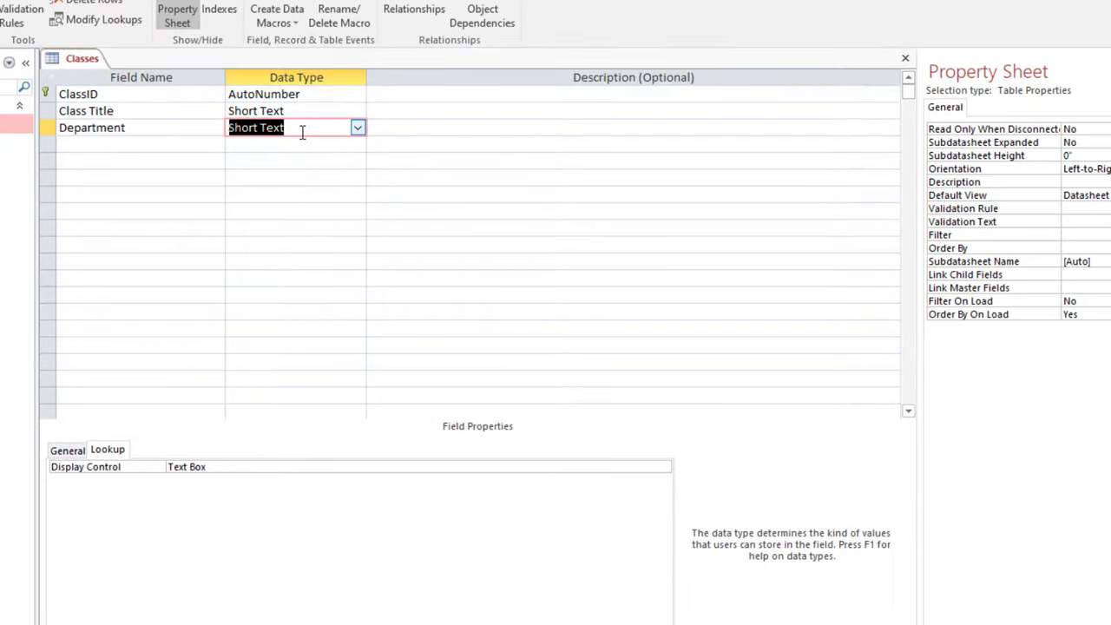
left_click_drag(301, 129, 194, 114)
left_click(359, 127)
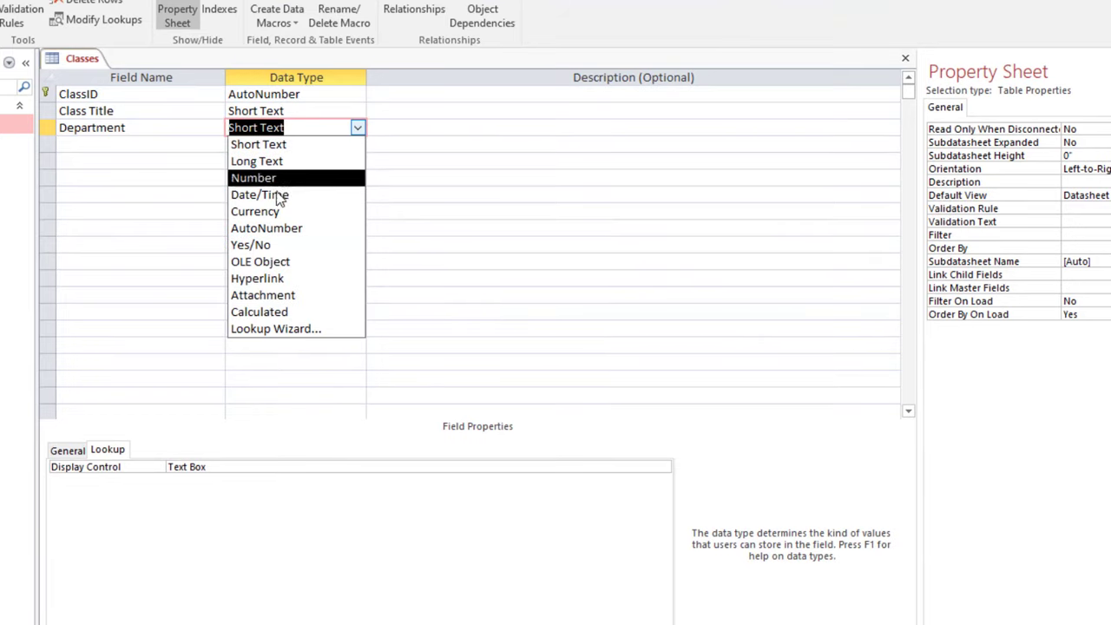
left_click(254, 177)
left_click(288, 133)
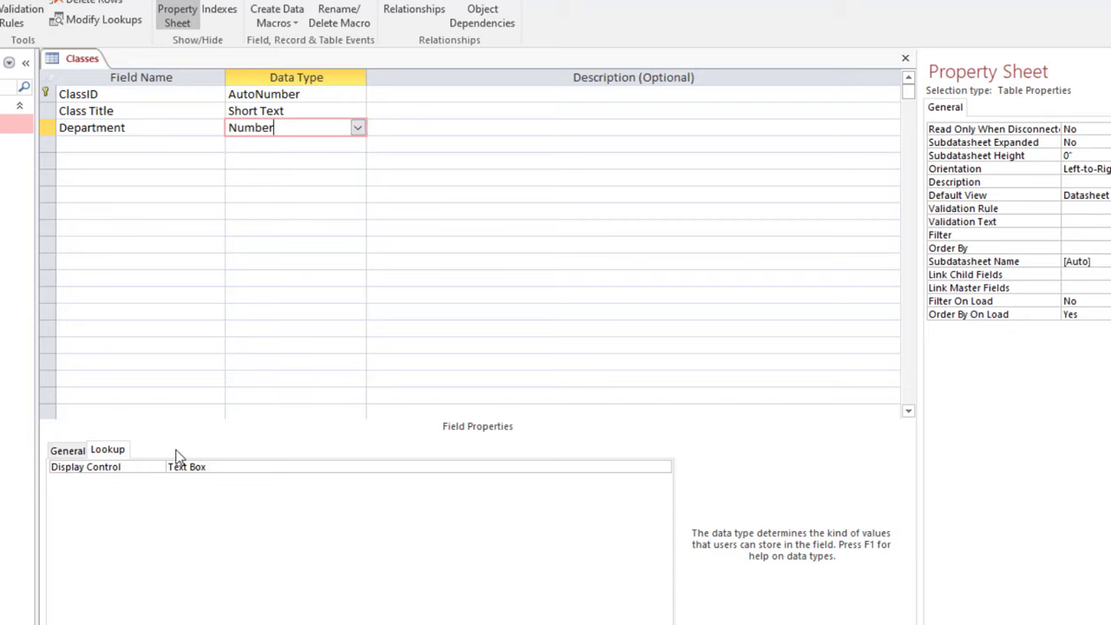
Step: Set the Department lookup's Display Control to Combo Box and open the Row Source query builder
left_click(220, 464)
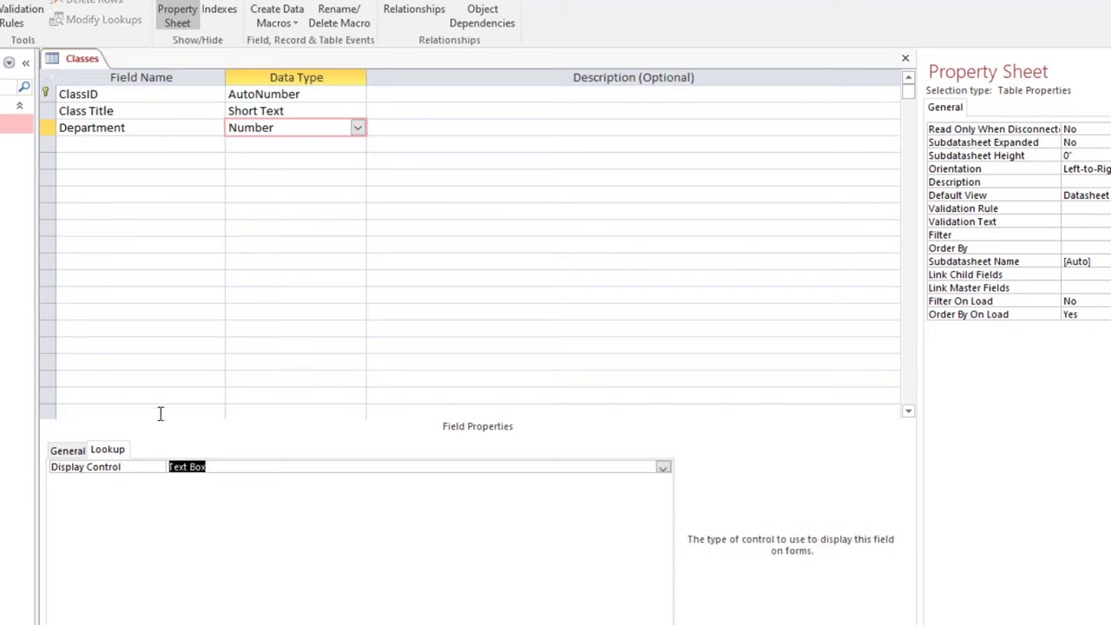
left_click(111, 450)
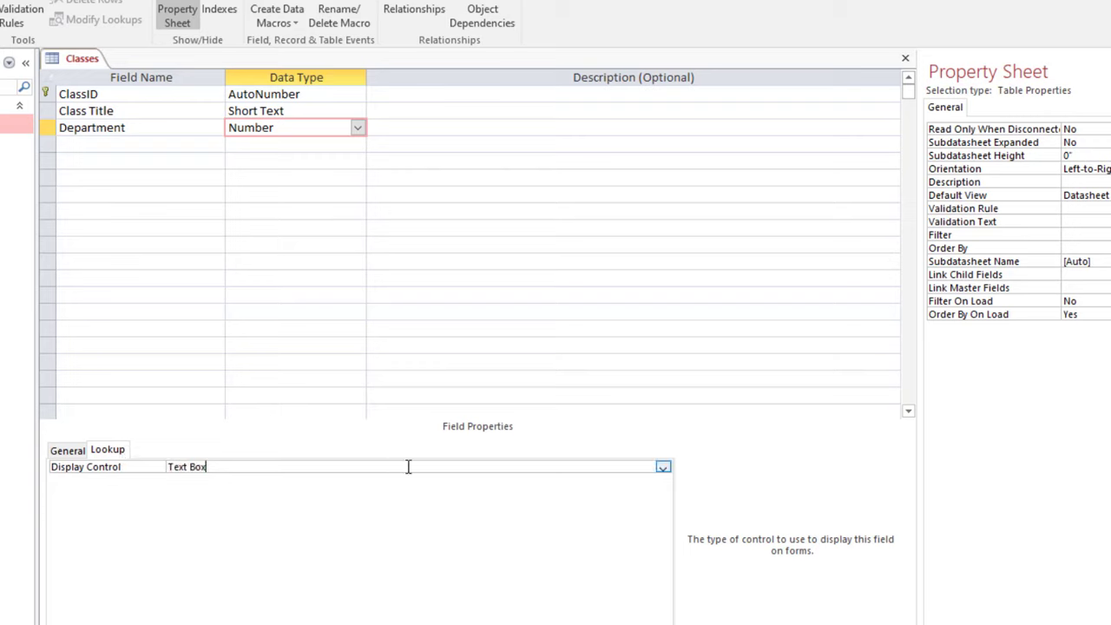
left_click(661, 469)
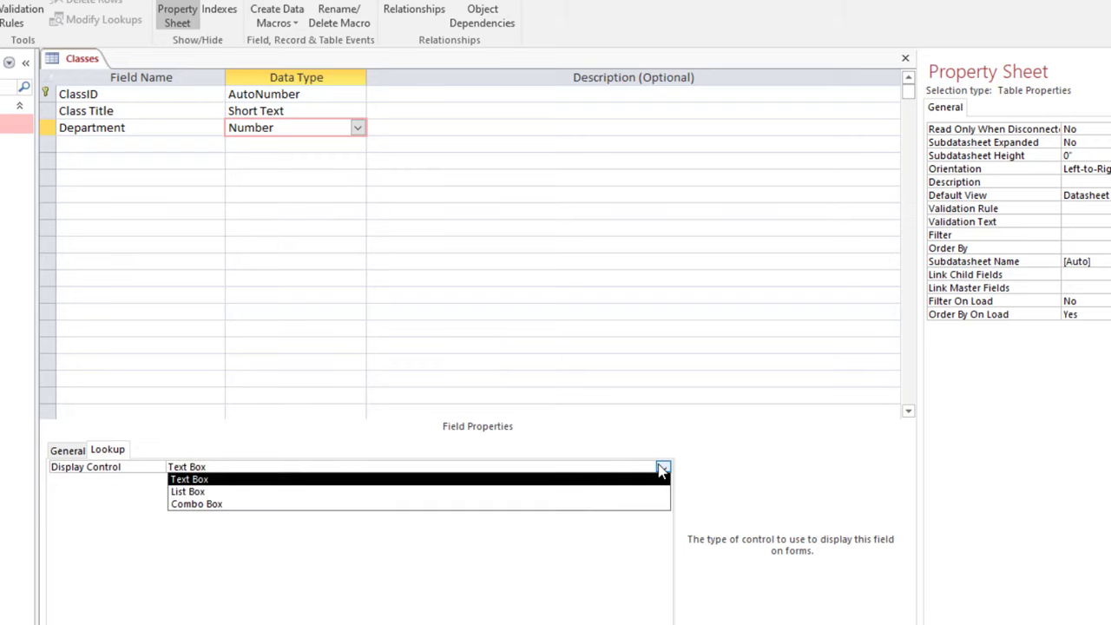
left_click(477, 507)
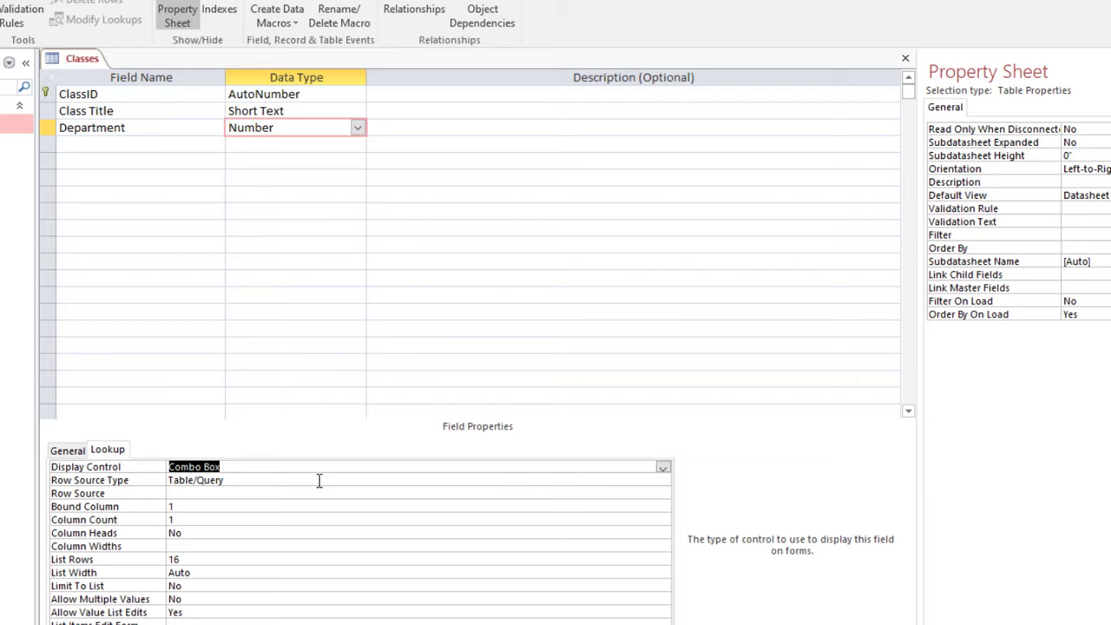
left_click(242, 493)
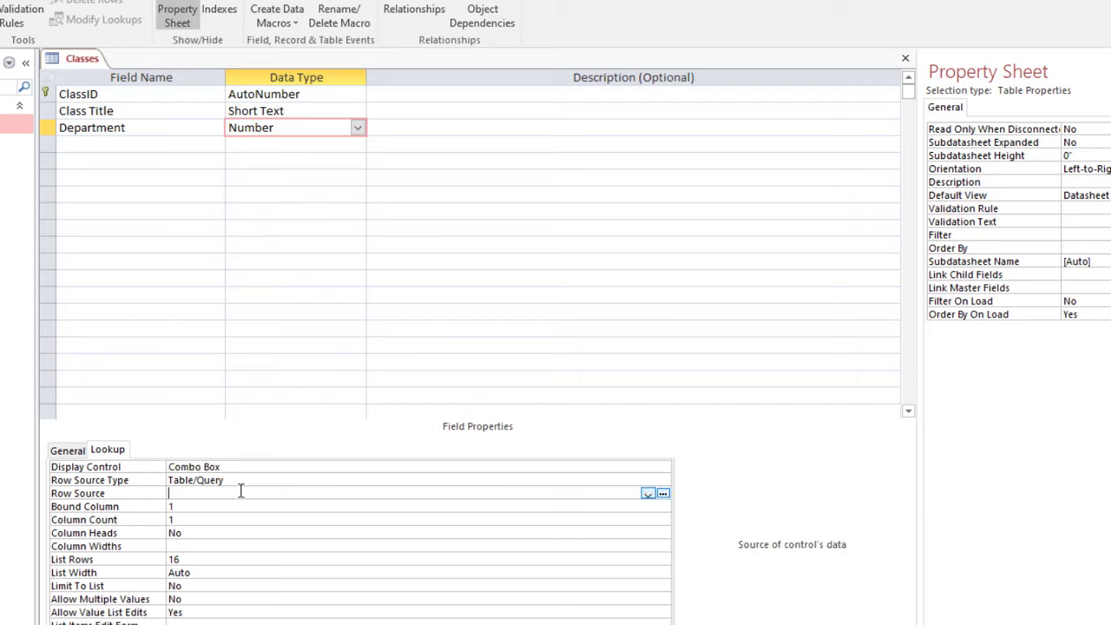
left_click(232, 481)
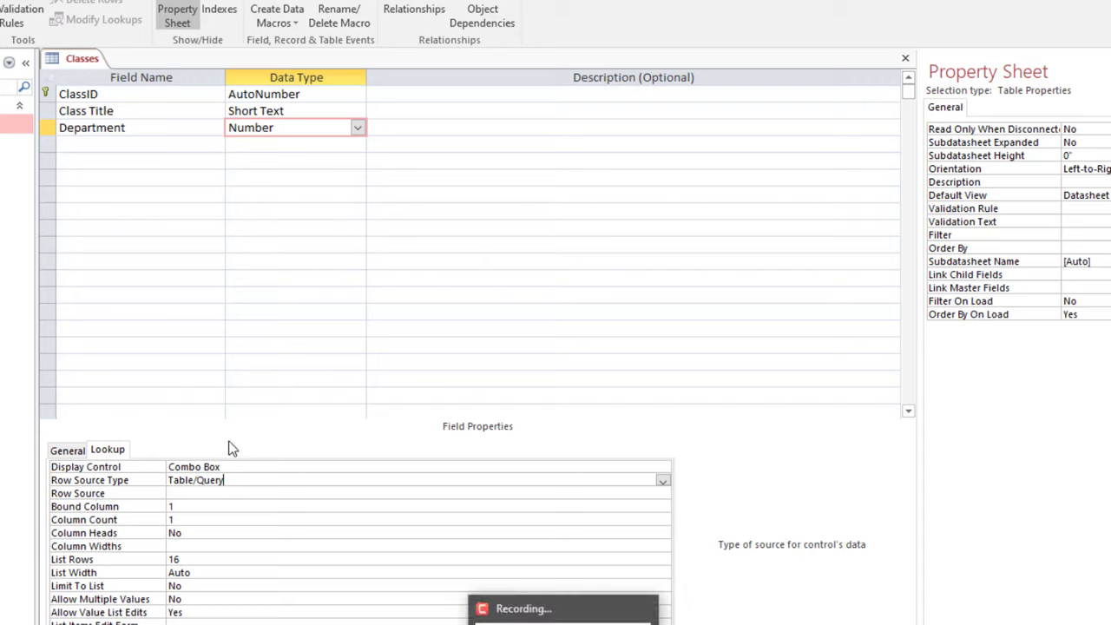
left_click(181, 494)
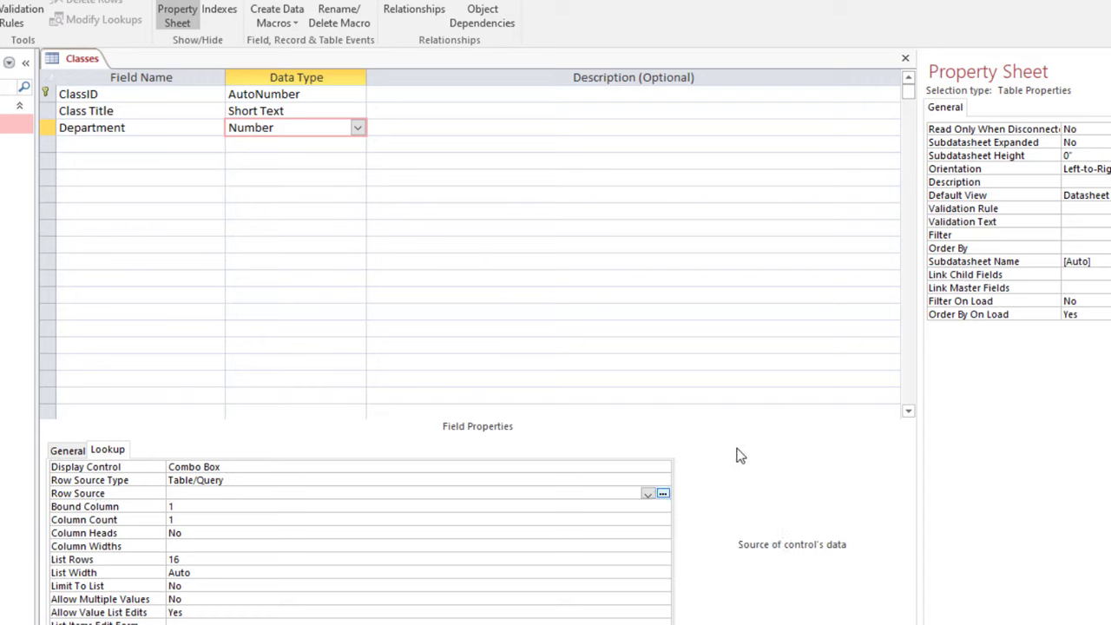
left_click(662, 493)
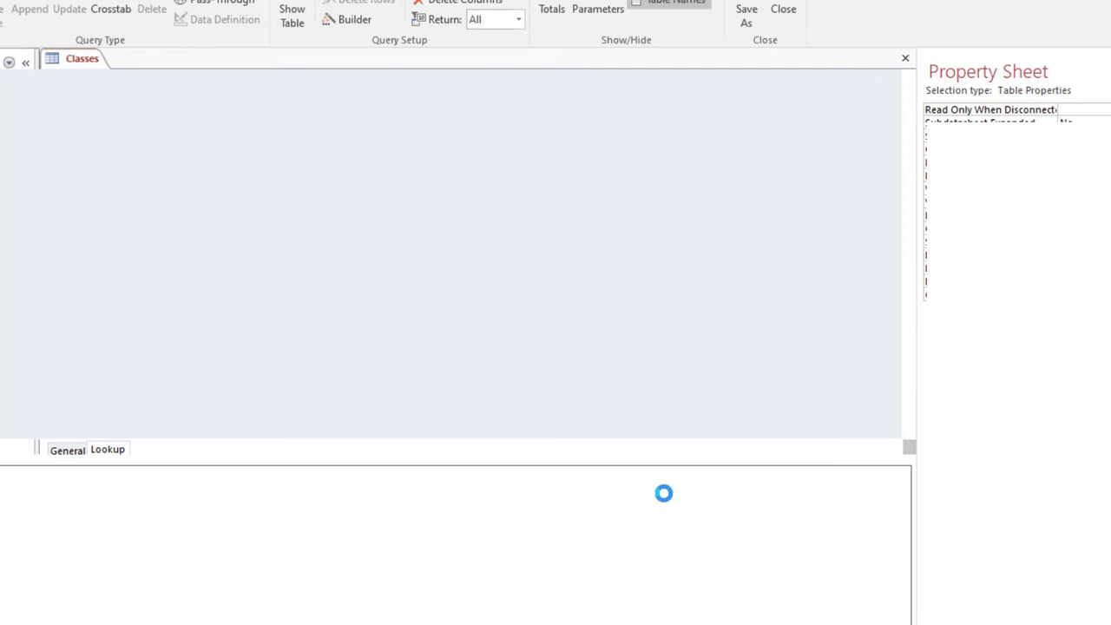
Step: Build the row source from the Departments table with DeptID and Department_name, then close the builder
left_click_drag(499, 239, 356, 115)
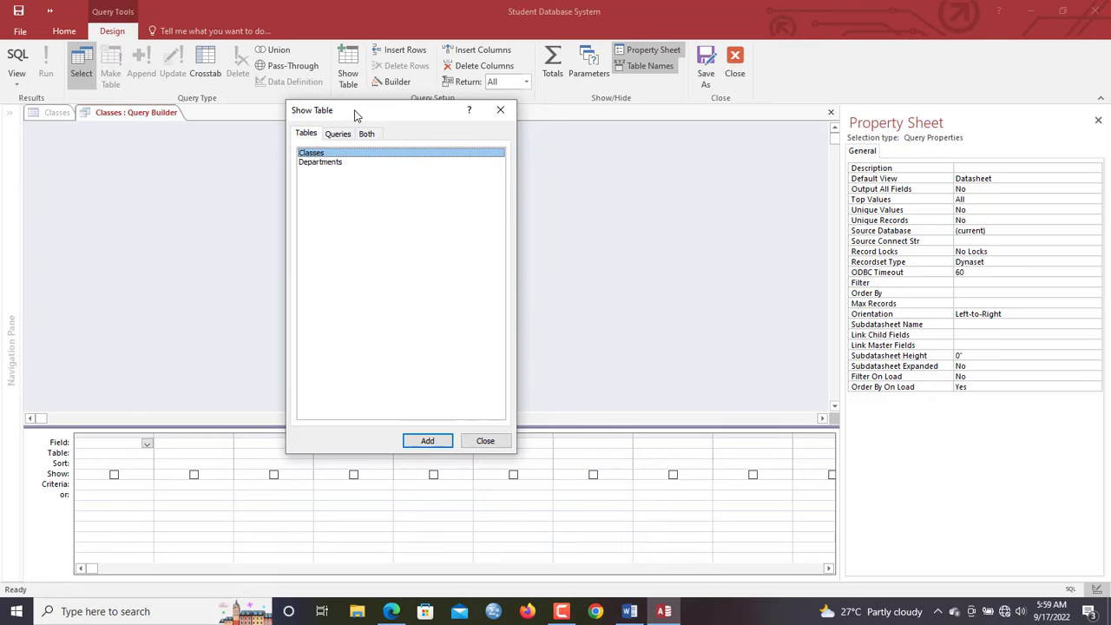
double_click(328, 163)
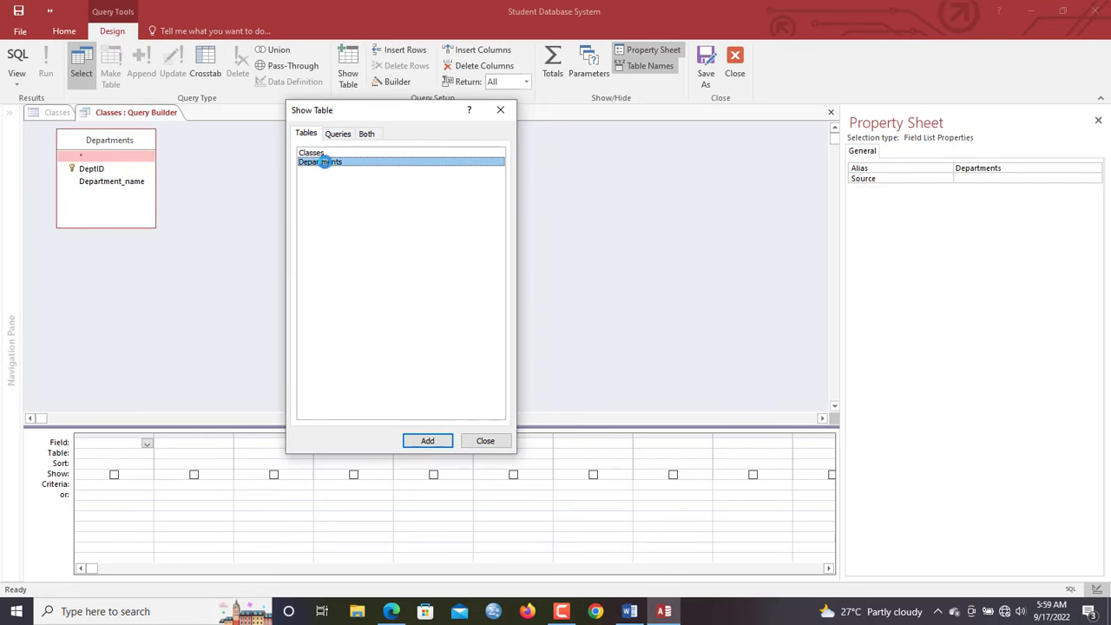
left_click(500, 109)
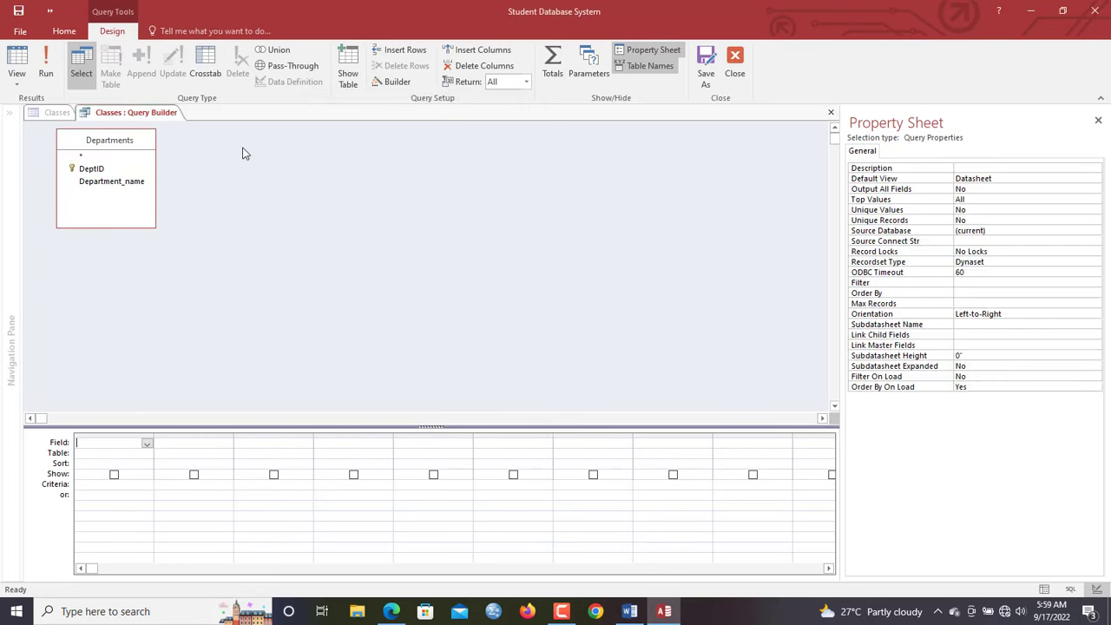
double_click(101, 171)
double_click(102, 182)
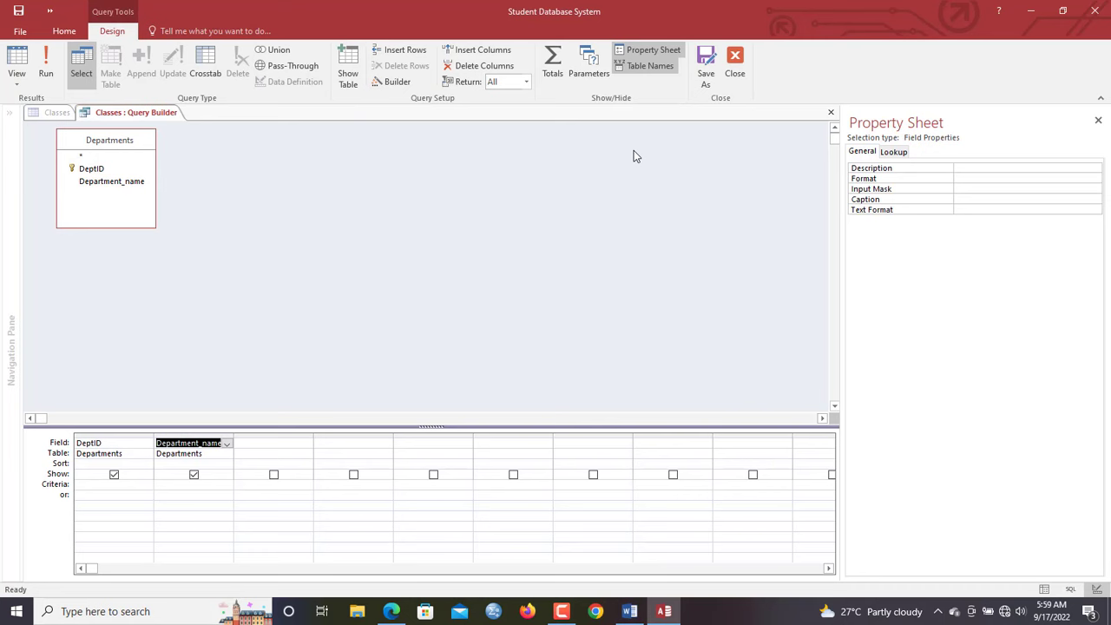
left_click(734, 71)
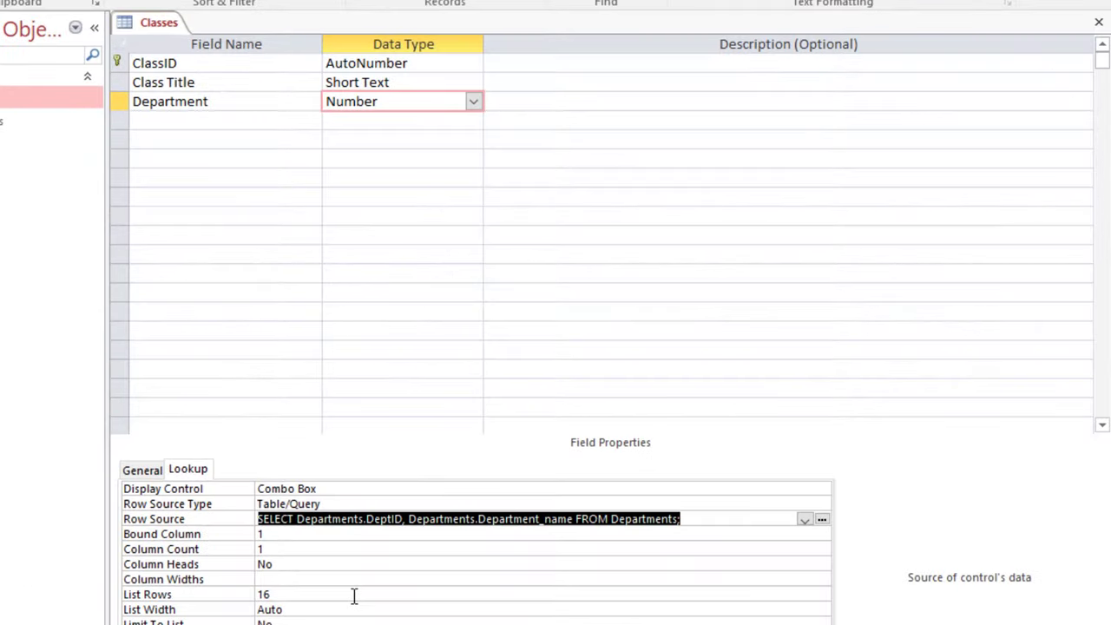
Step: Set the Department lookup's Column Count to 2 and Column Widths to 0";1"
left_click(272, 548)
key("Return")
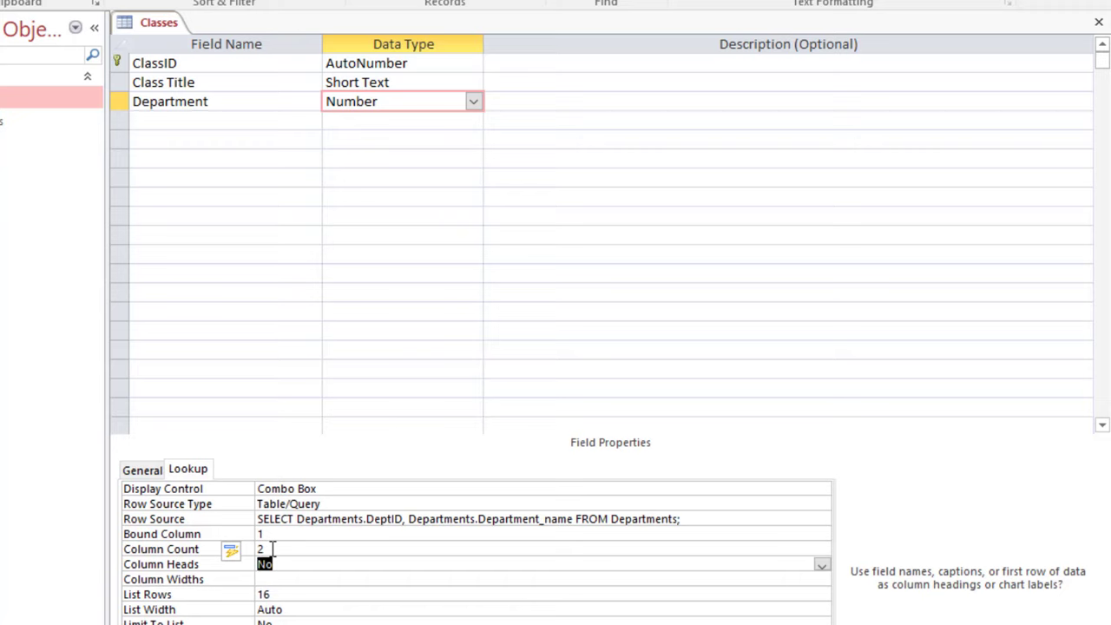
key("Return")
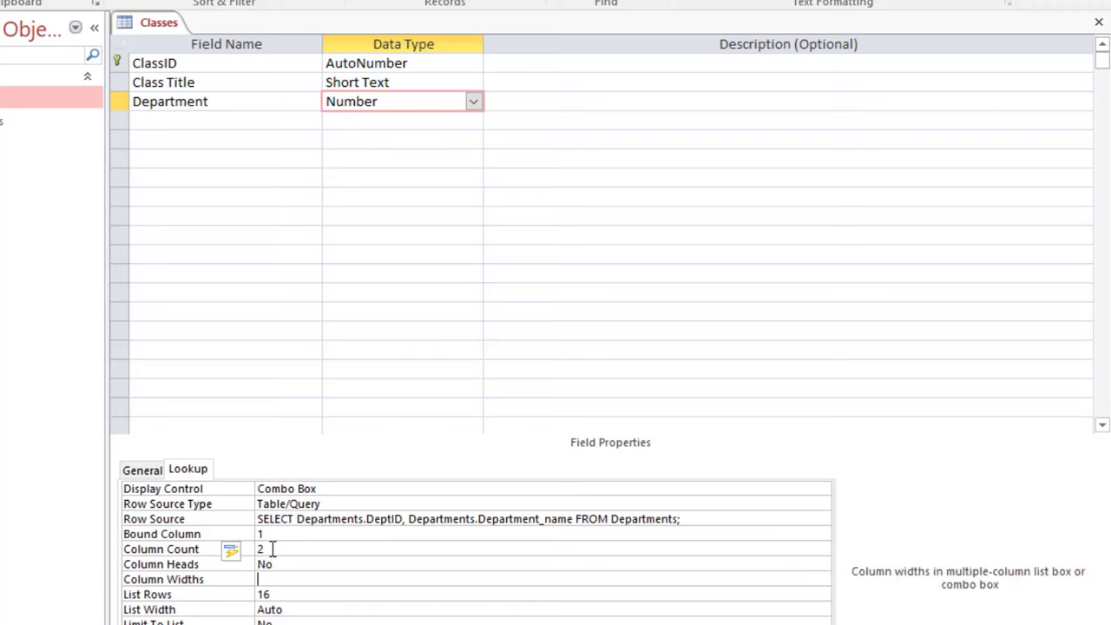
type("0\"")
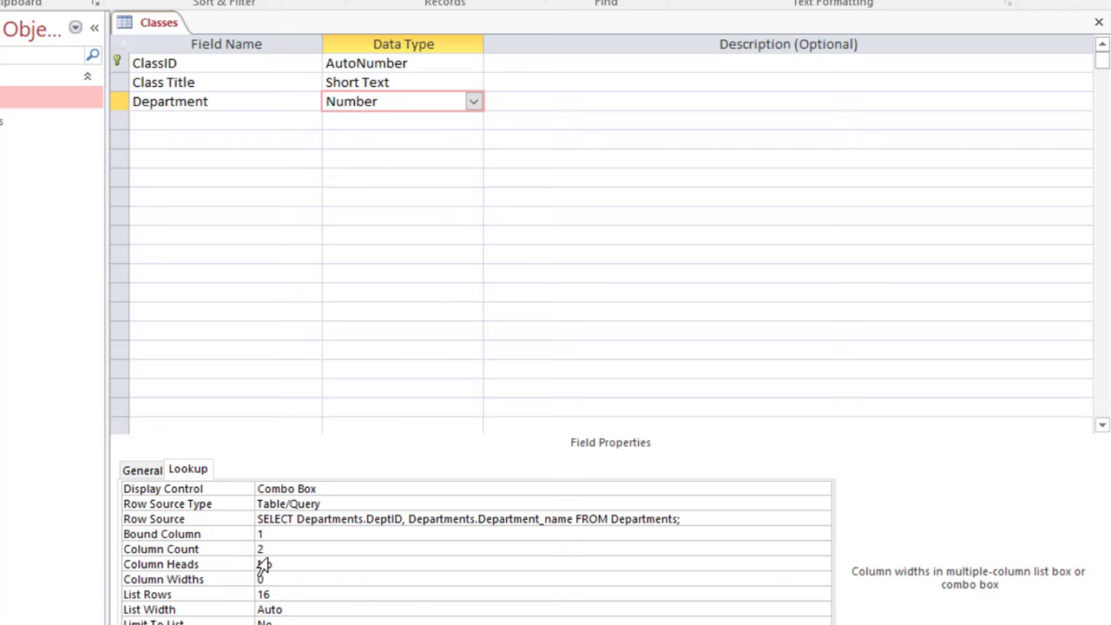
type(";1")
key("Return")
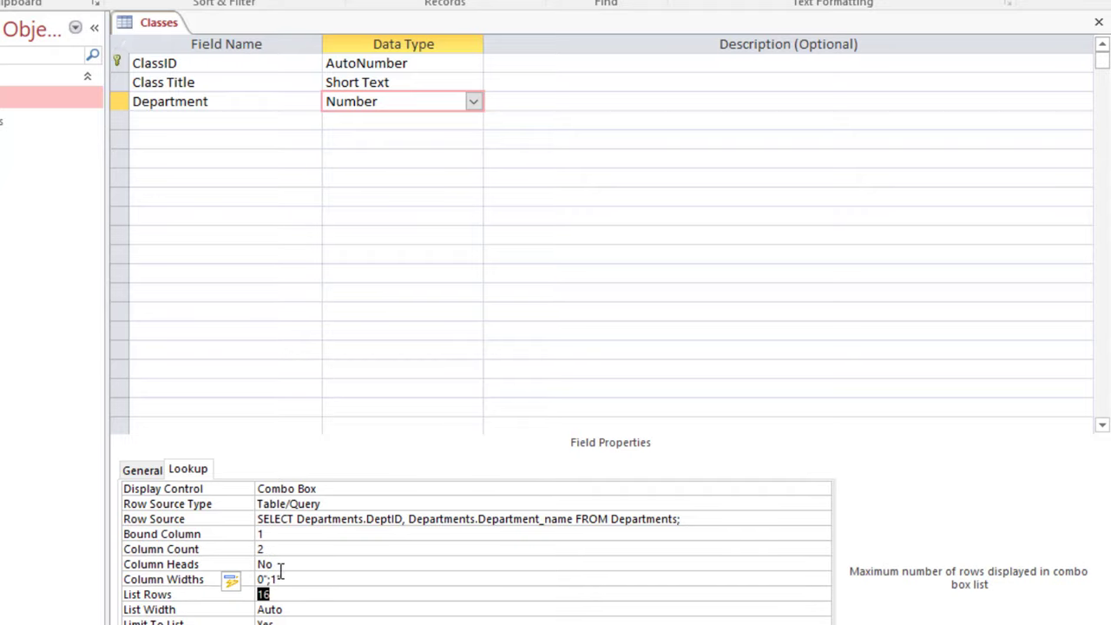
left_click(288, 579)
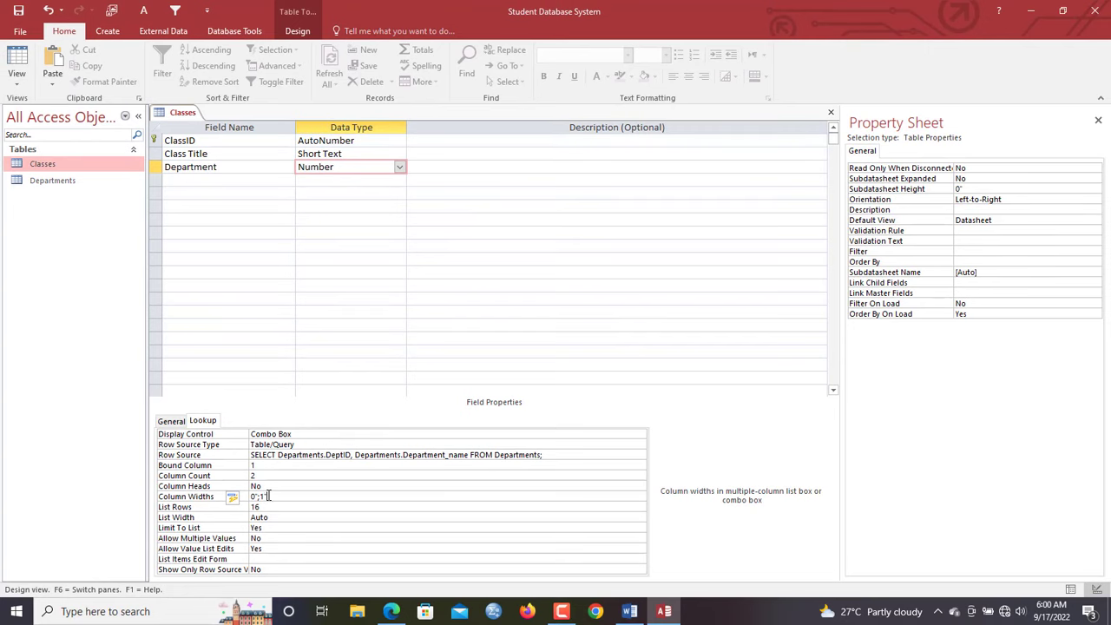
Step: In Datasheet view, assign PRIMARY as the department for CLASS 1, CLASS 2 and CLASS 3
right_click(173, 113)
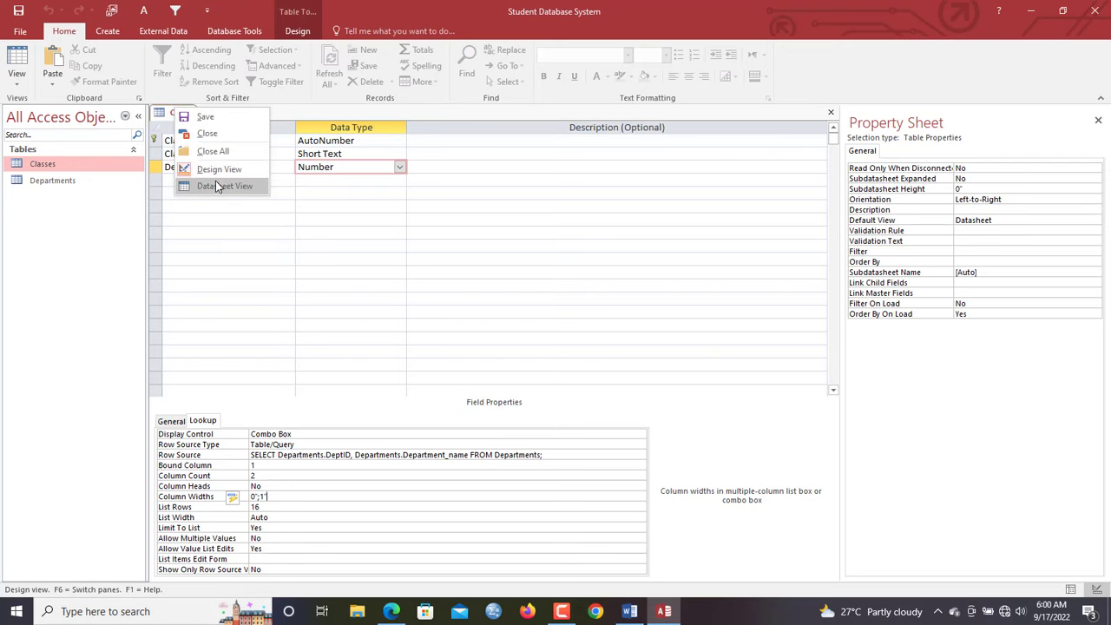
left_click(215, 182)
left_click(319, 143)
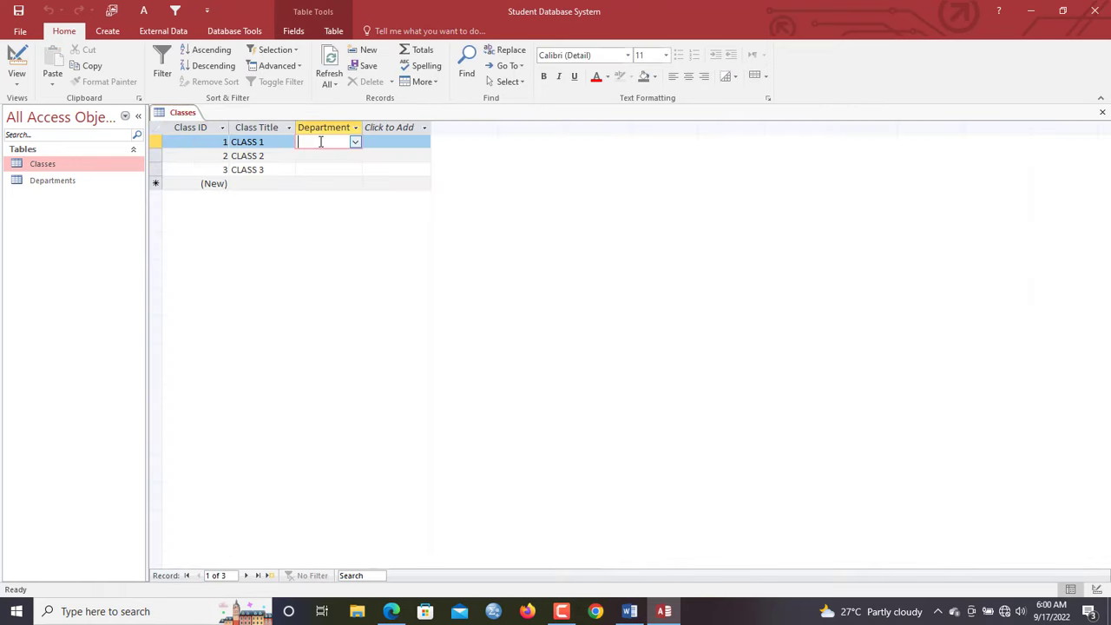
left_click(355, 147)
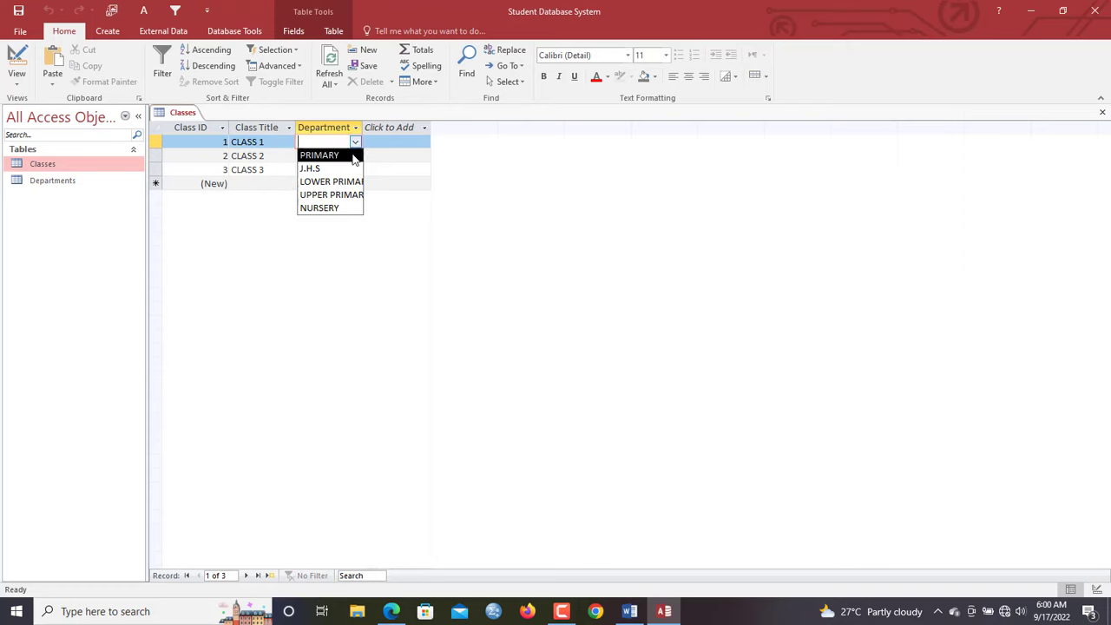
left_click(351, 156)
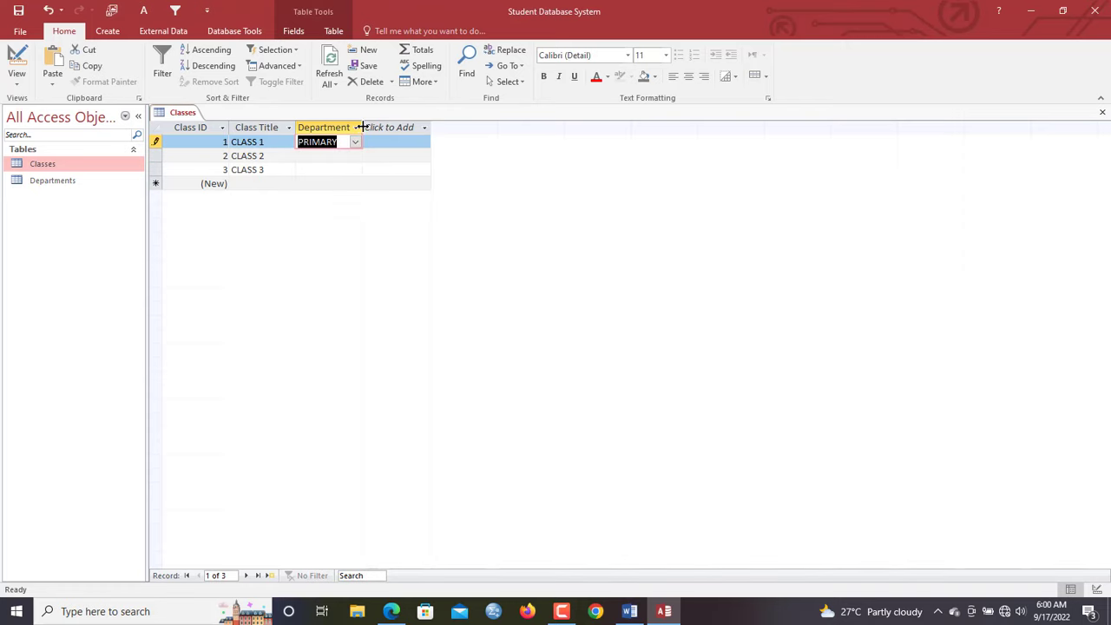
double_click(363, 128)
left_click(338, 162)
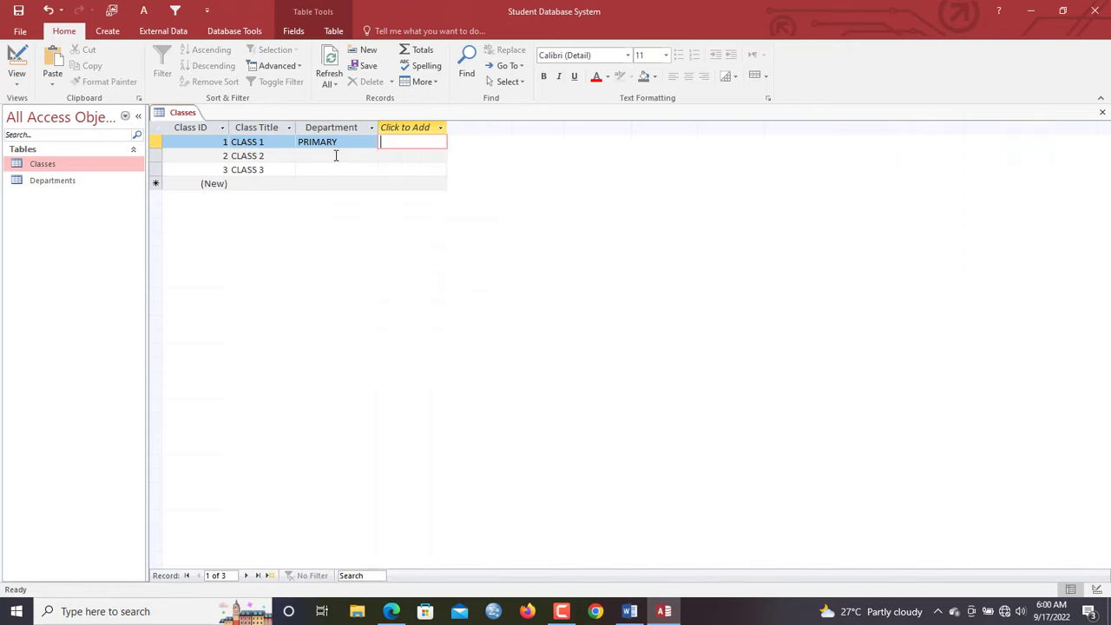
left_click(340, 156)
left_click(371, 157)
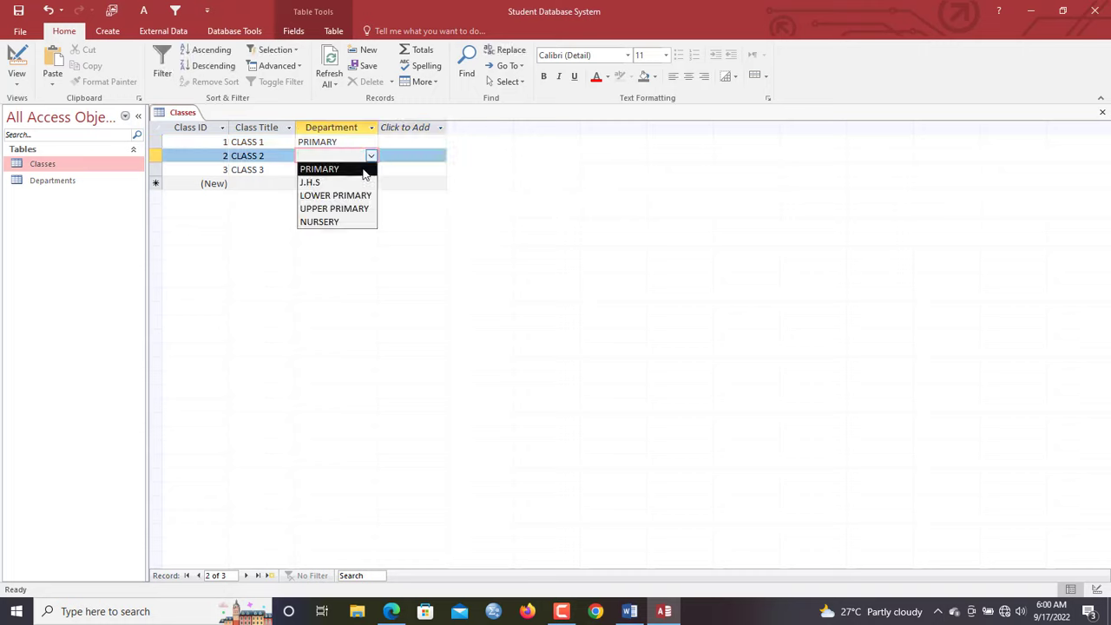
left_click(357, 170)
left_click(364, 170)
left_click(371, 171)
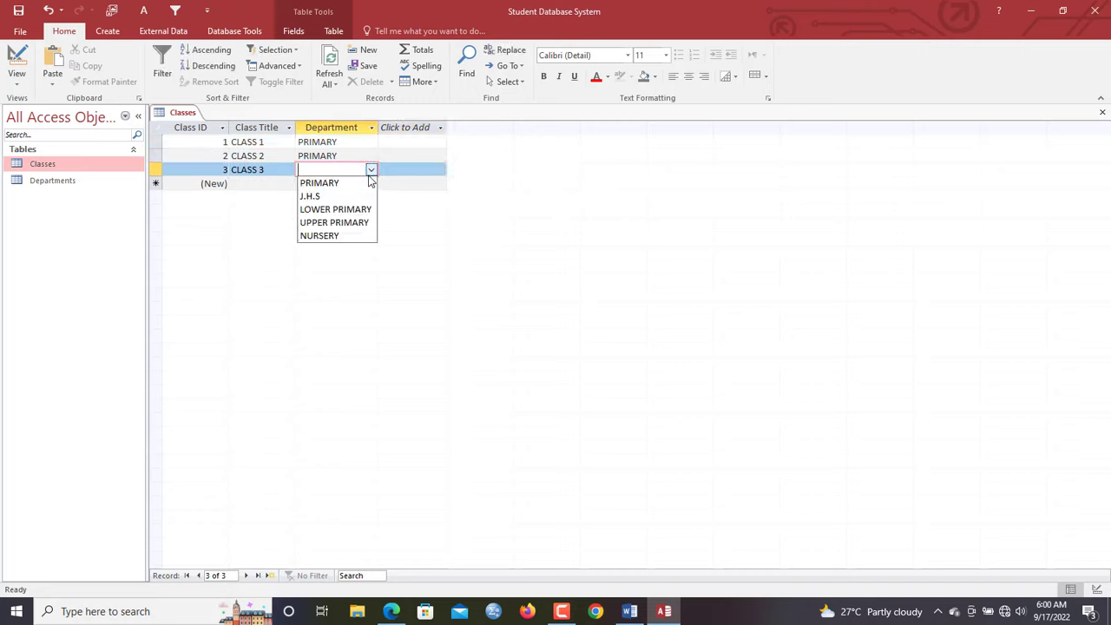
left_click(321, 181)
Step: Add class JHS ONE (1) with department J.H.S and refresh the records
left_click(269, 184)
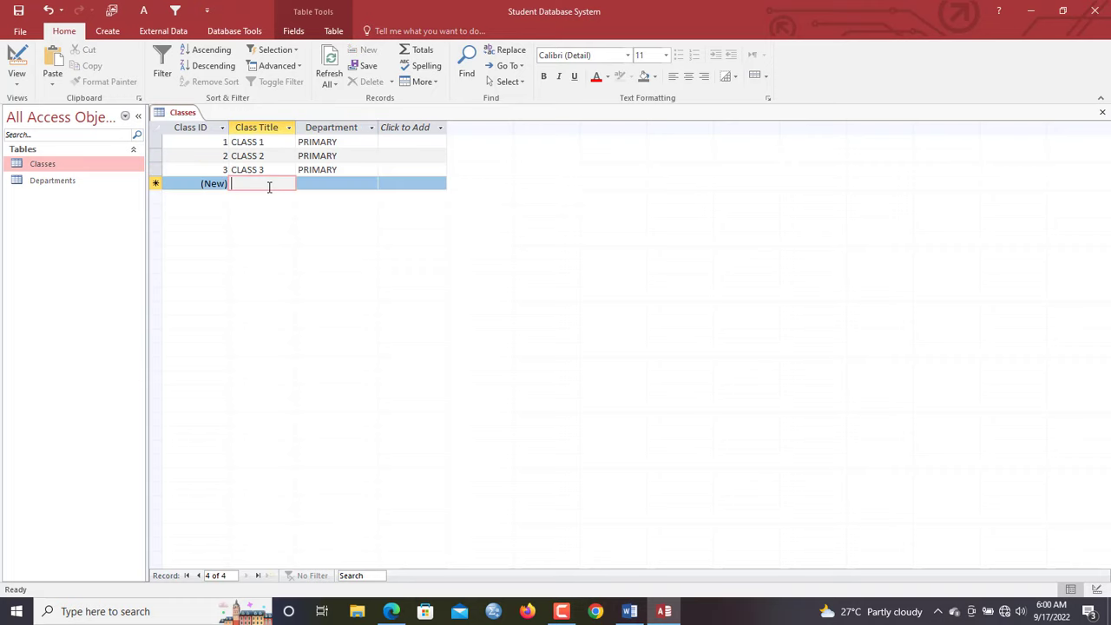
type("j")
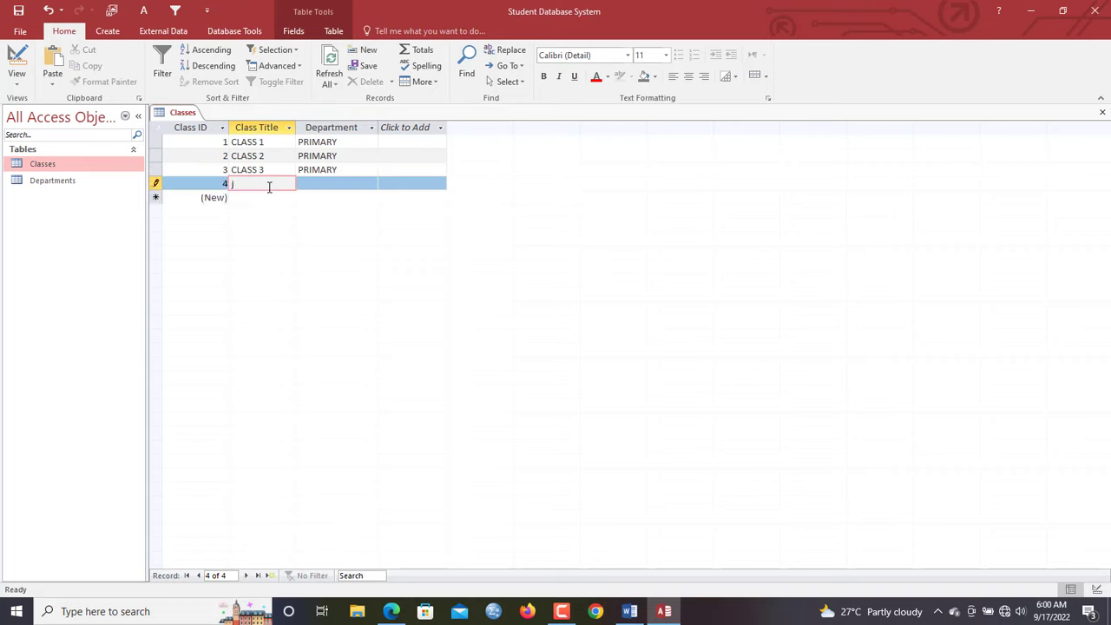
key("Caps_Lock")
type("JHS ONE 1")
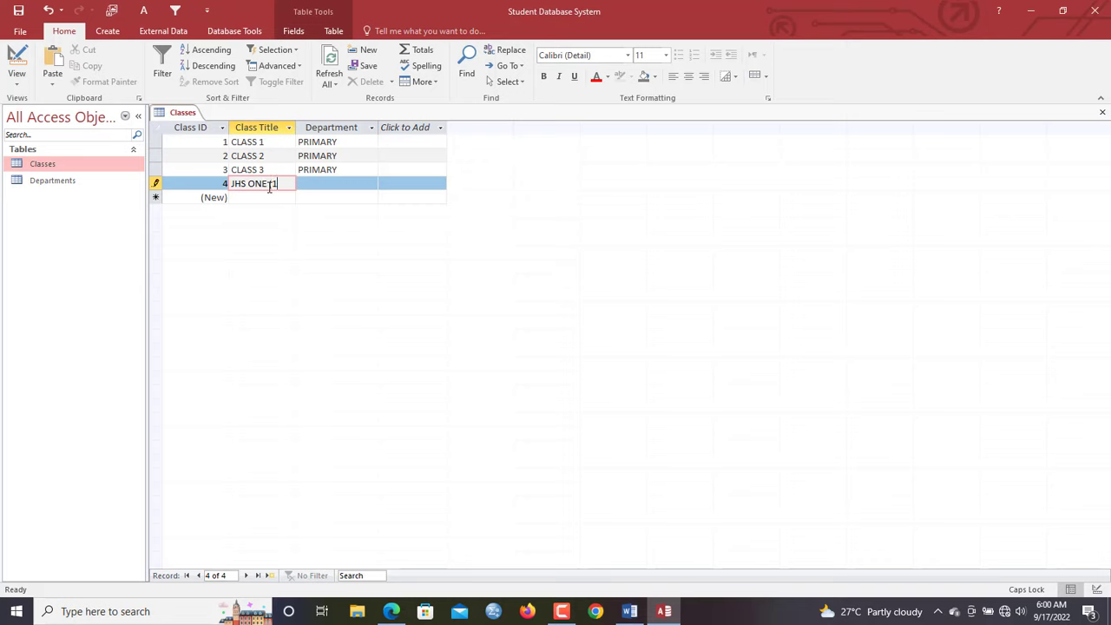
key("Tab")
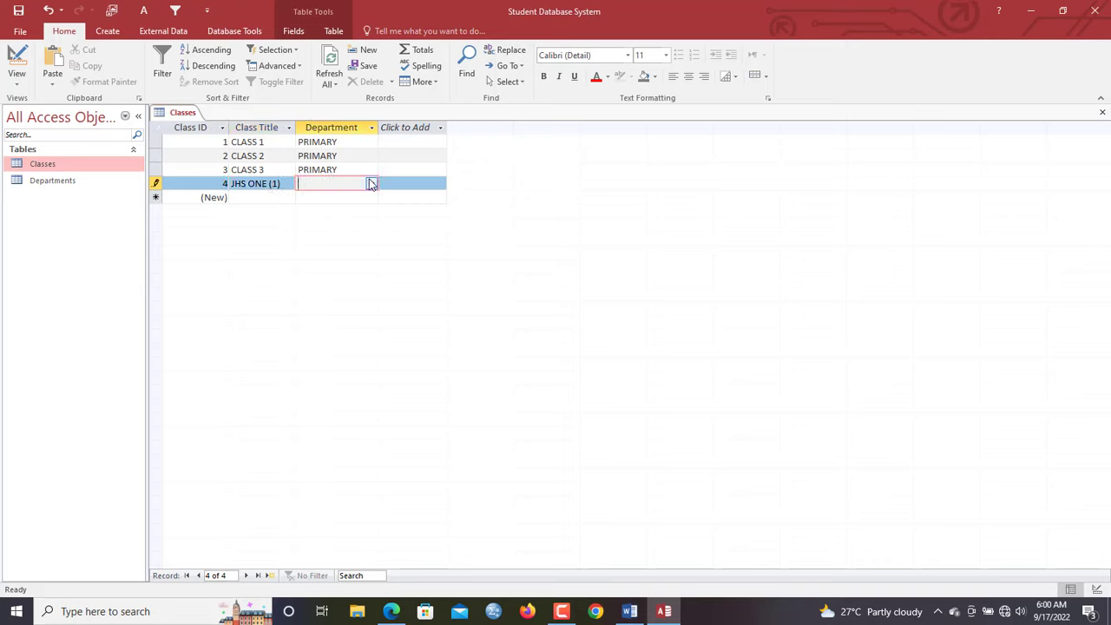
left_click(371, 184)
left_click(338, 210)
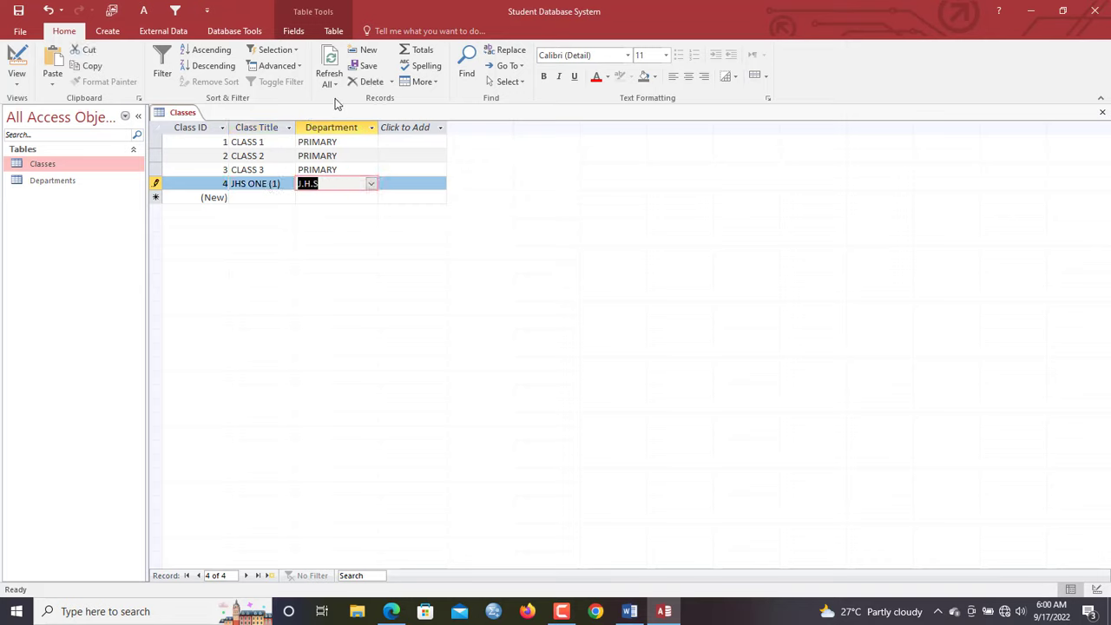
left_click(330, 63)
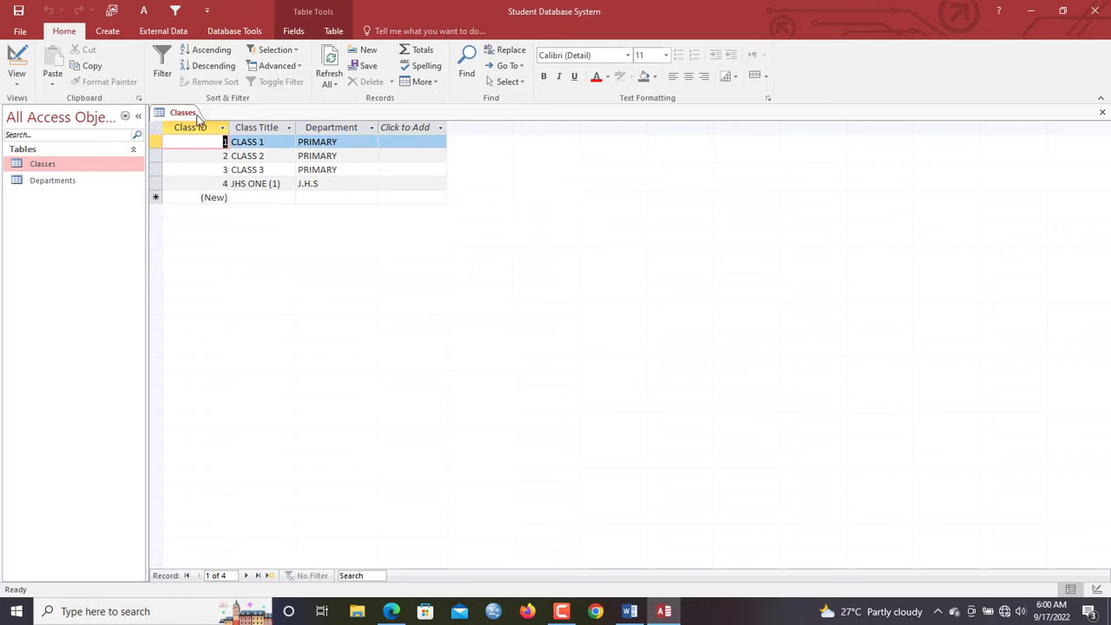
left_click(184, 116)
Step: Close all open tables and start a new table in Design View
right_click(184, 117)
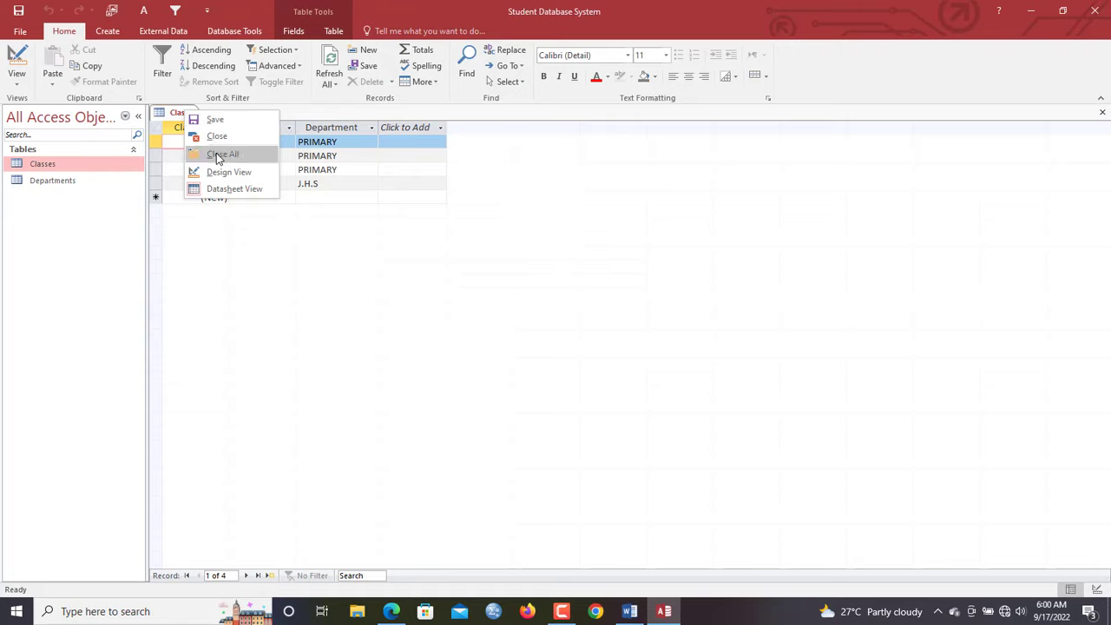
left_click(217, 154)
mouse_move(566, 614)
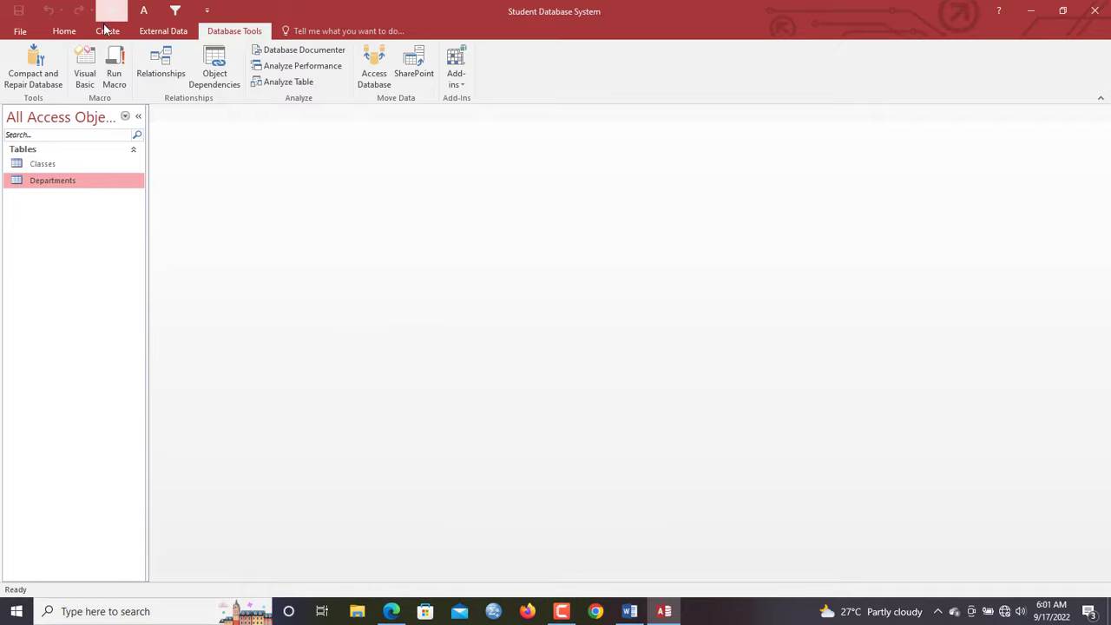
left_click(107, 32)
left_click(98, 74)
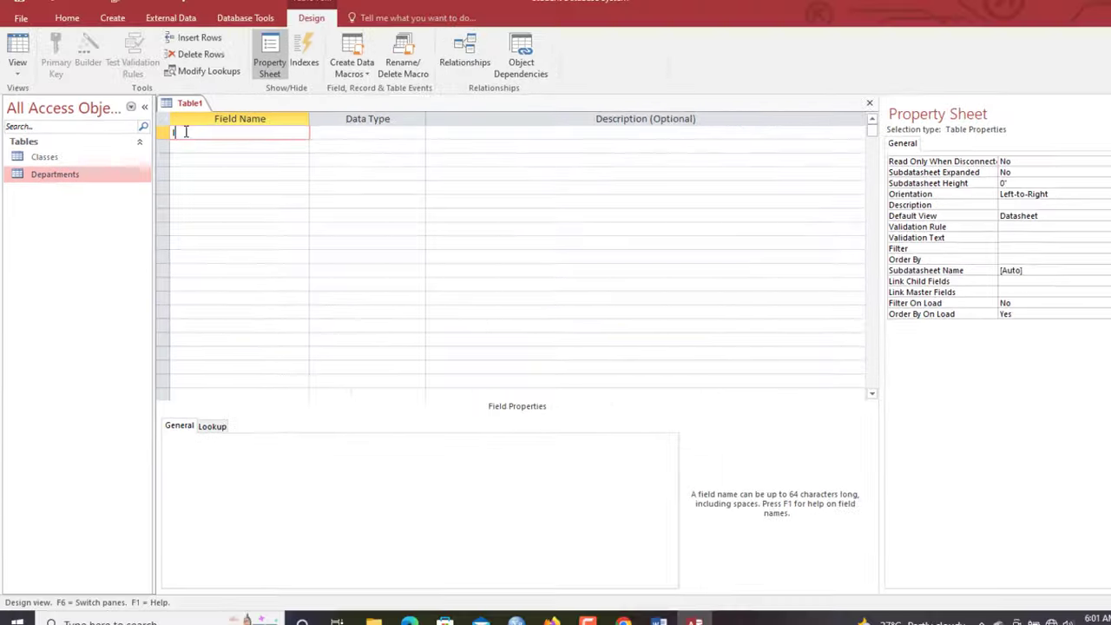
Step: Add an ID field with AutoNumber data type and make it the primary key
type("ID")
key("Tab")
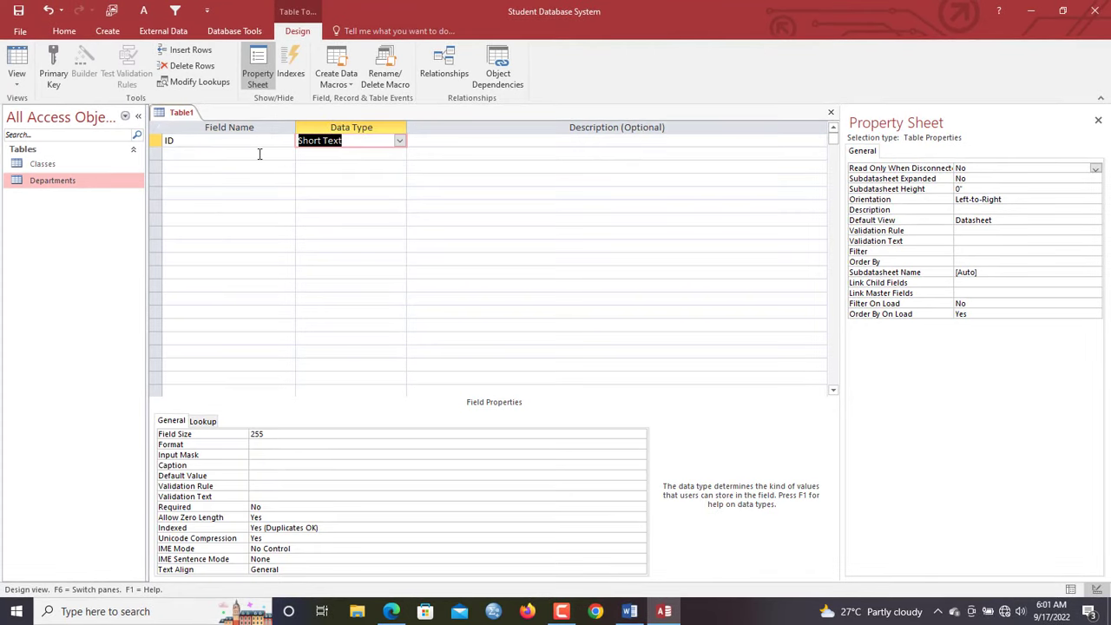
type("autoNumber")
left_click(158, 141)
left_click(53, 66)
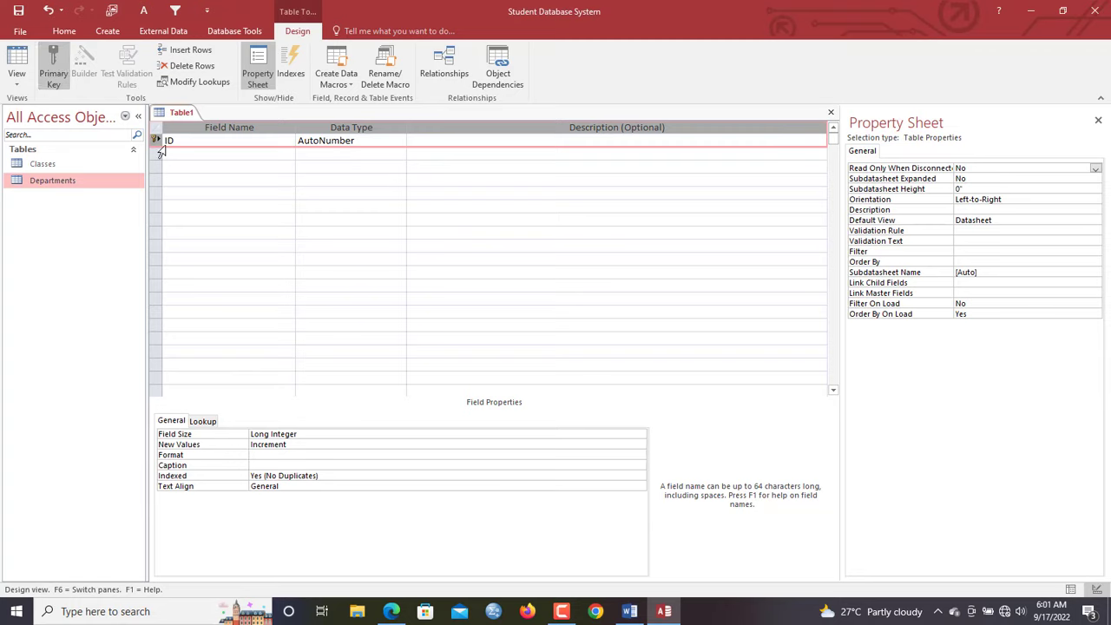
Step: Add a Parent name Short Text field in the second row
left_click(191, 154)
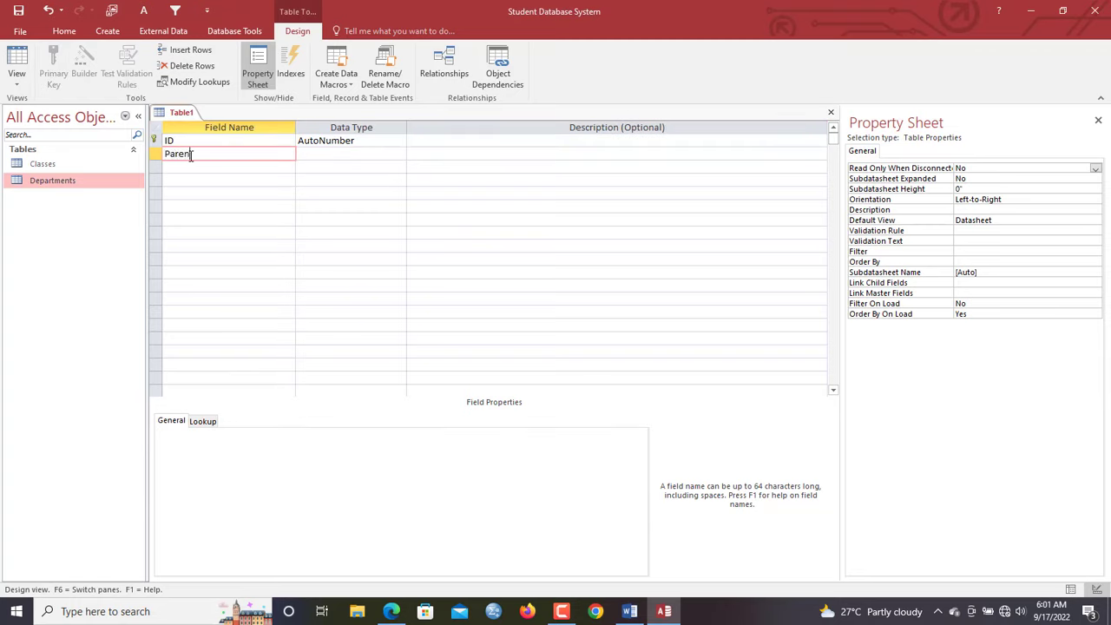
type("Parent name")
key("Tab")
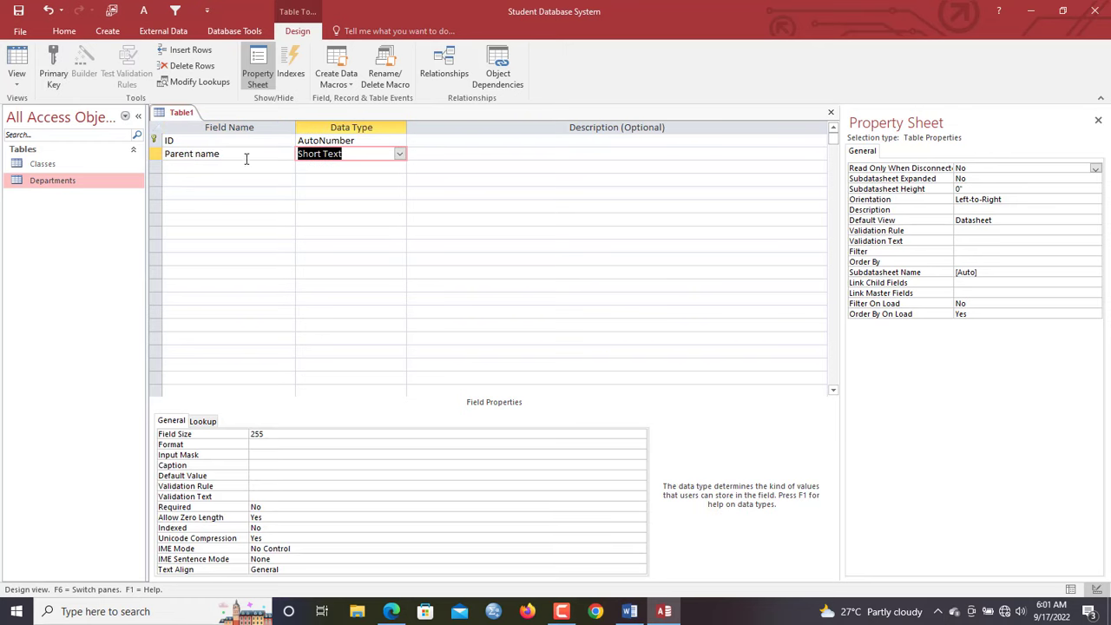
left_click(237, 153)
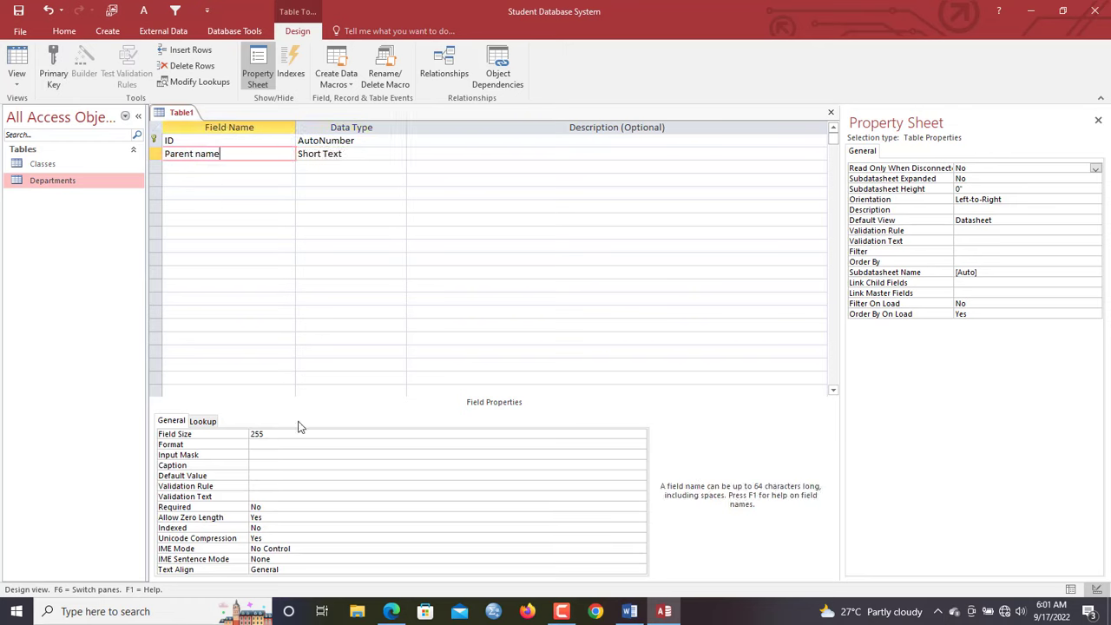
left_click(261, 464)
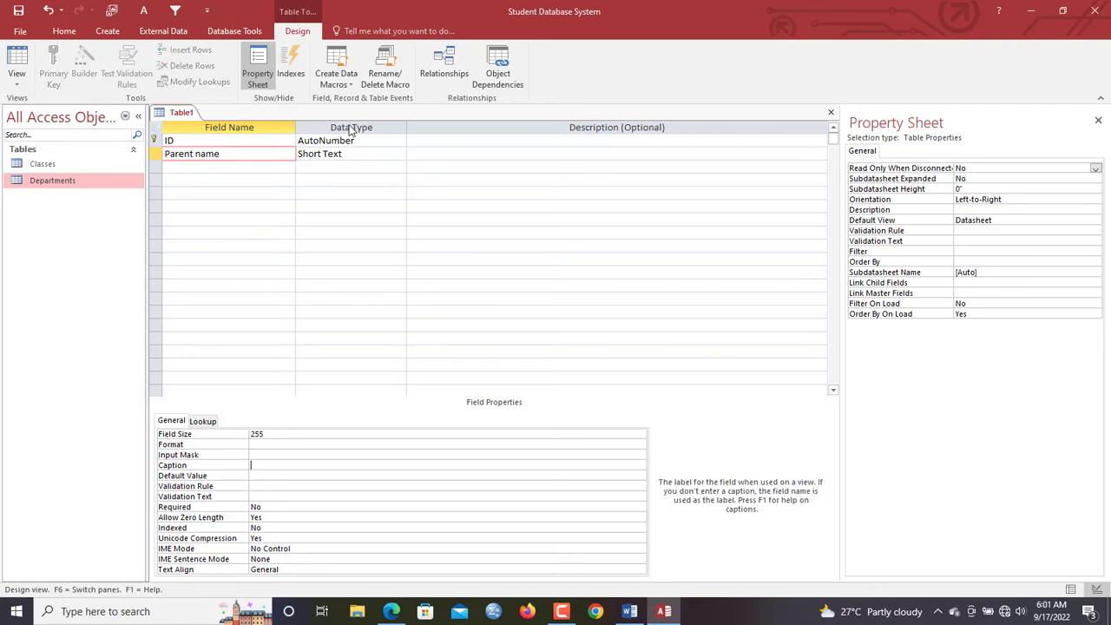
left_click(347, 154)
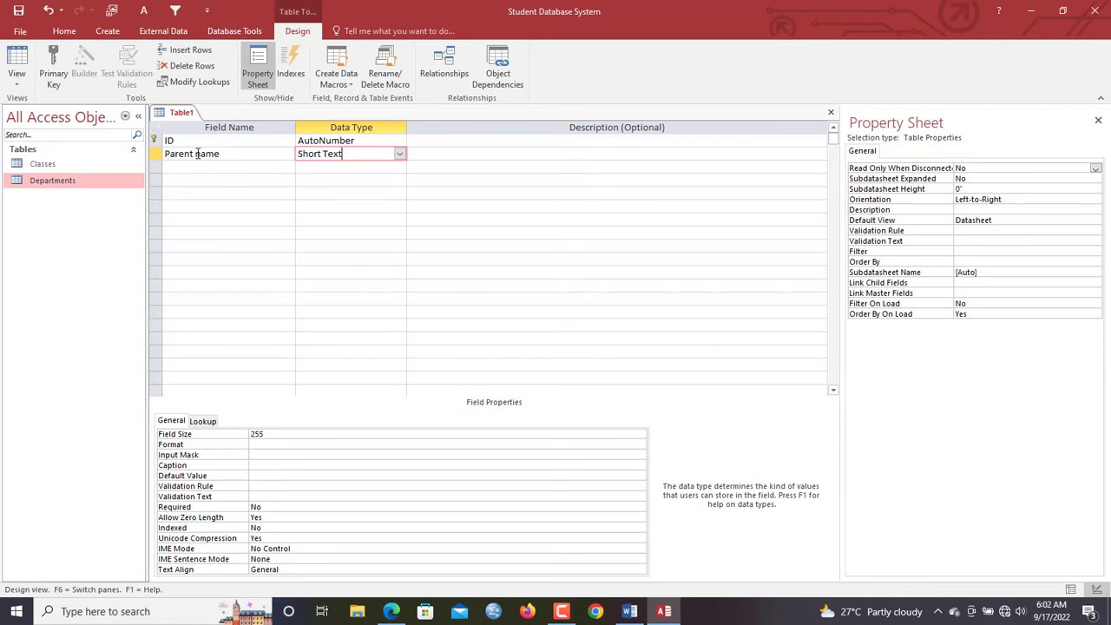
left_click(196, 154)
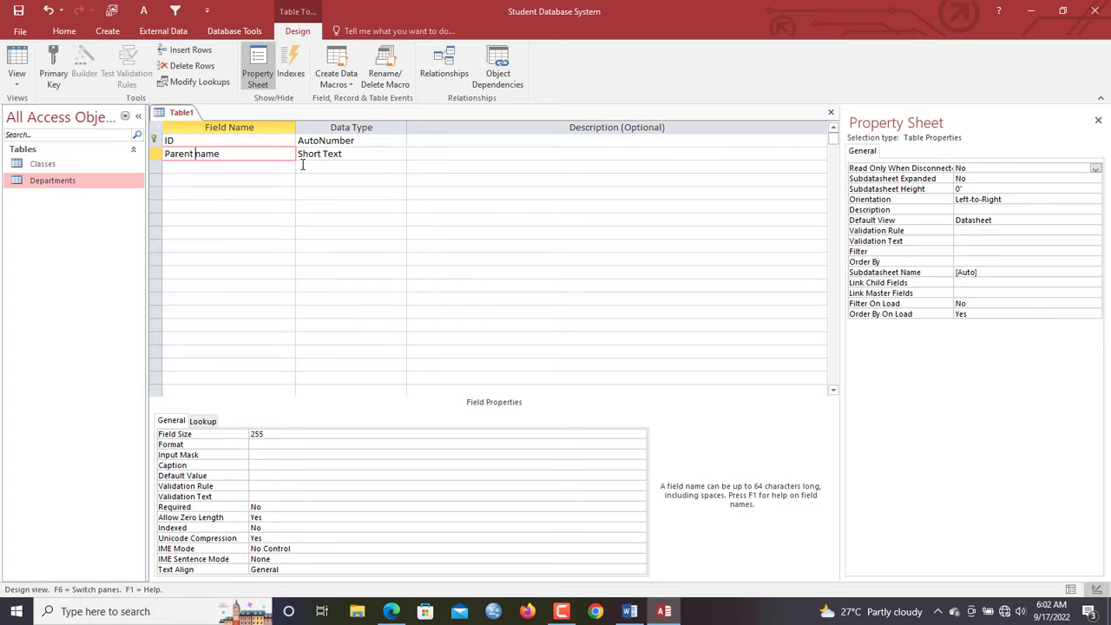
Step: Add Occupation and Address as Short Text fields
left_click(347, 156)
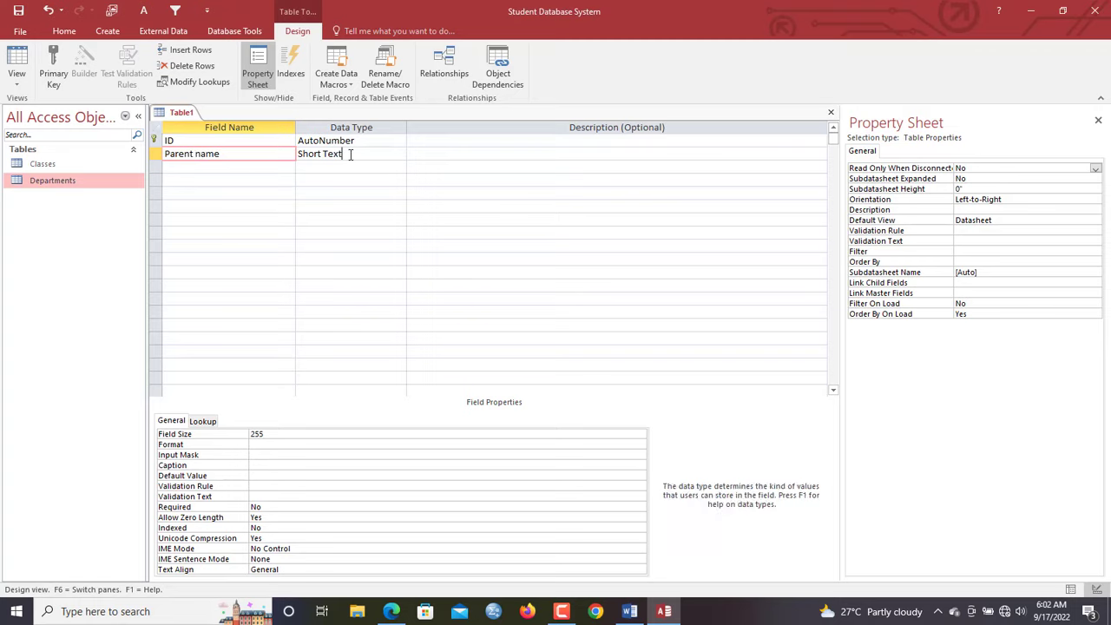
left_click(219, 166)
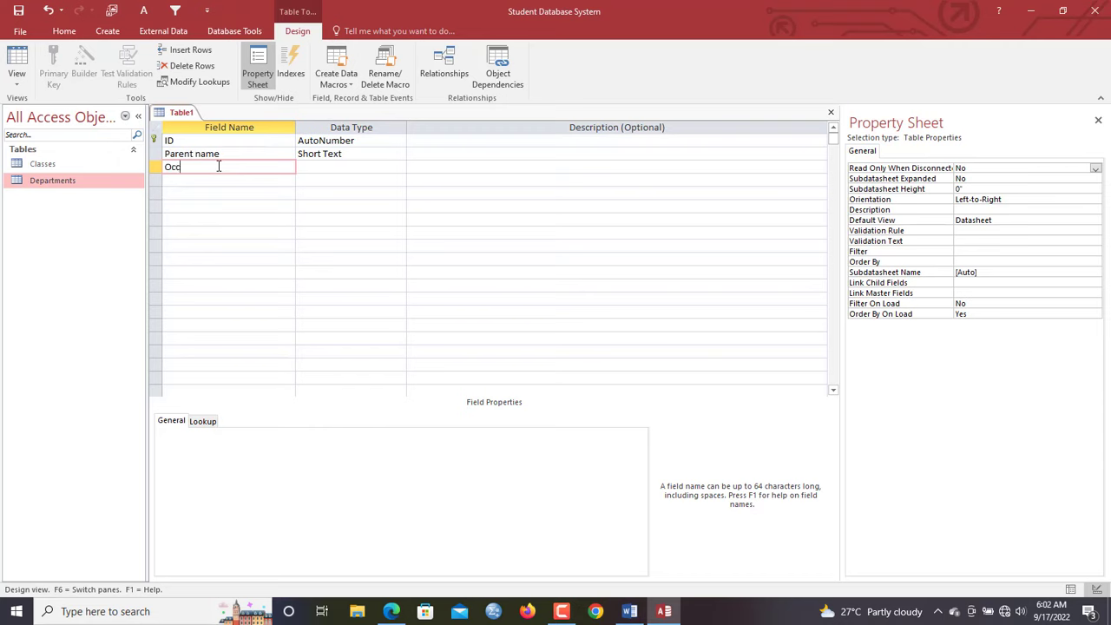
type("Occupation")
key("Tab")
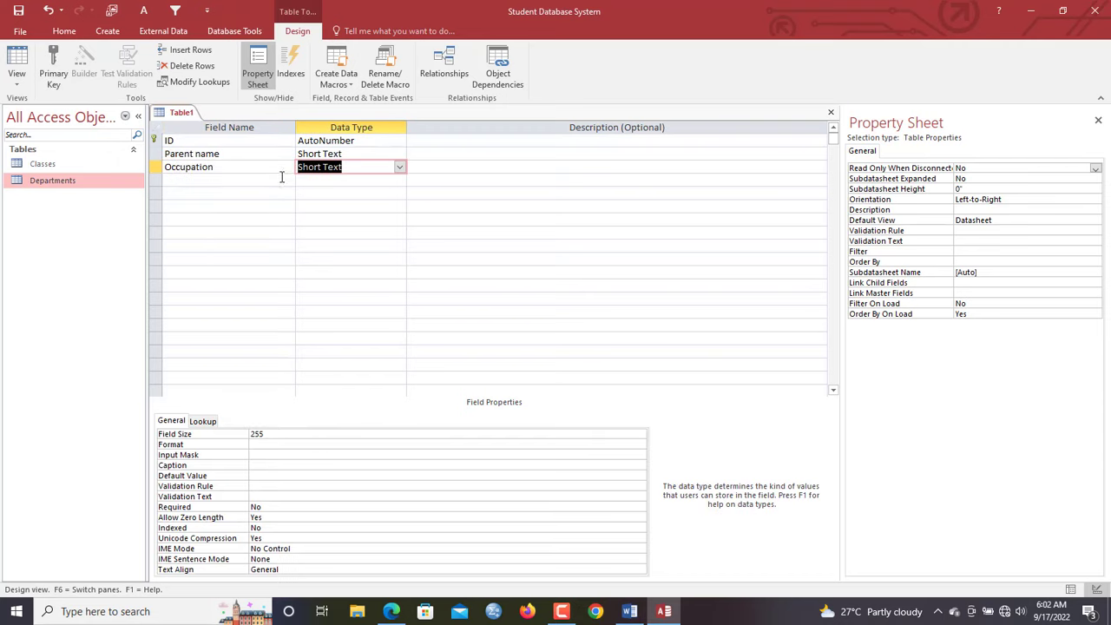
left_click(202, 181)
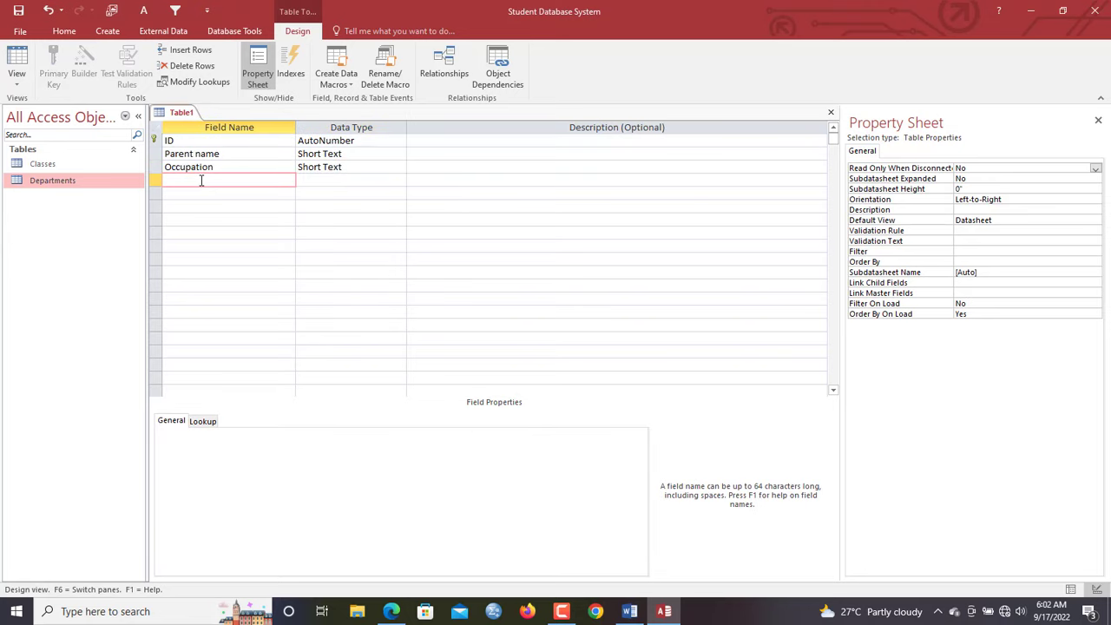
type("Address")
key("Tab")
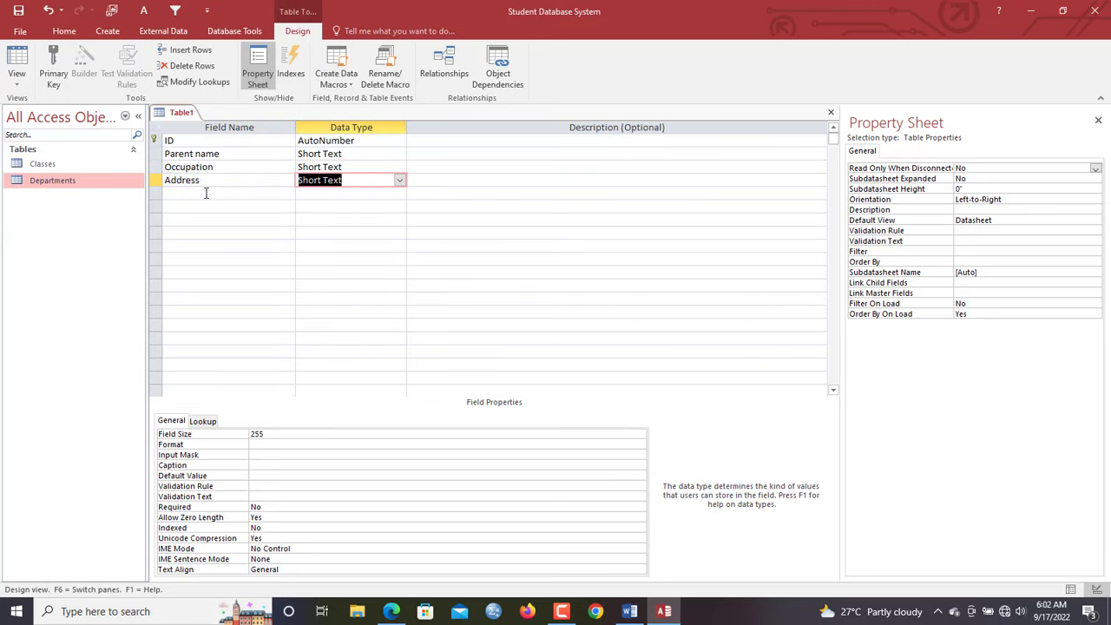
Step: Add a Town field described as 'This is the current place of abode of a parent'
left_click(205, 193)
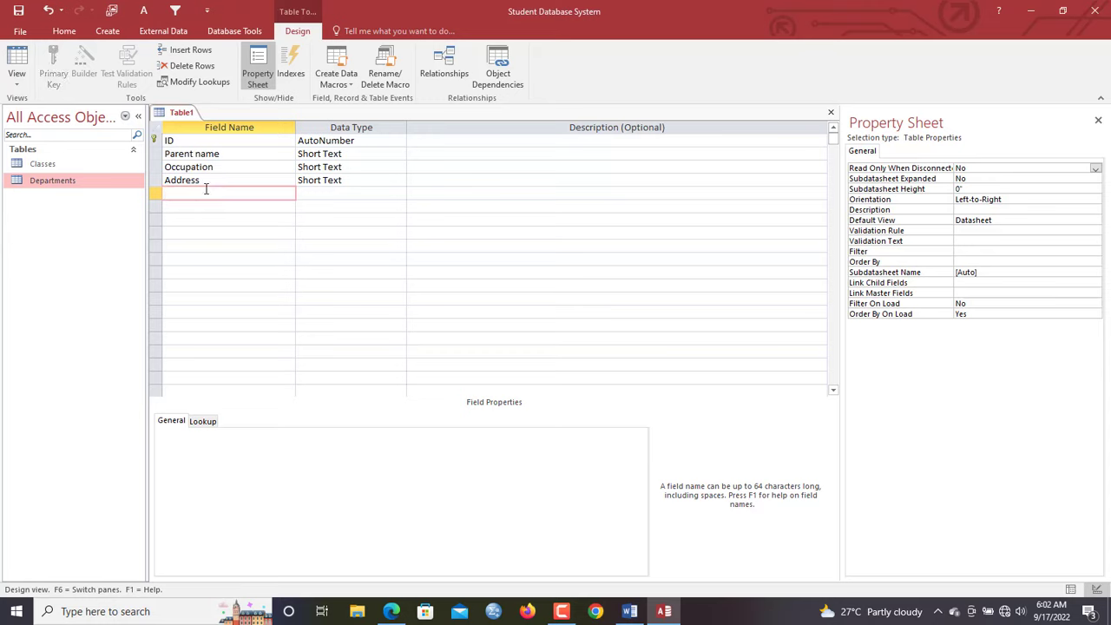
type("Town")
key("Tab")
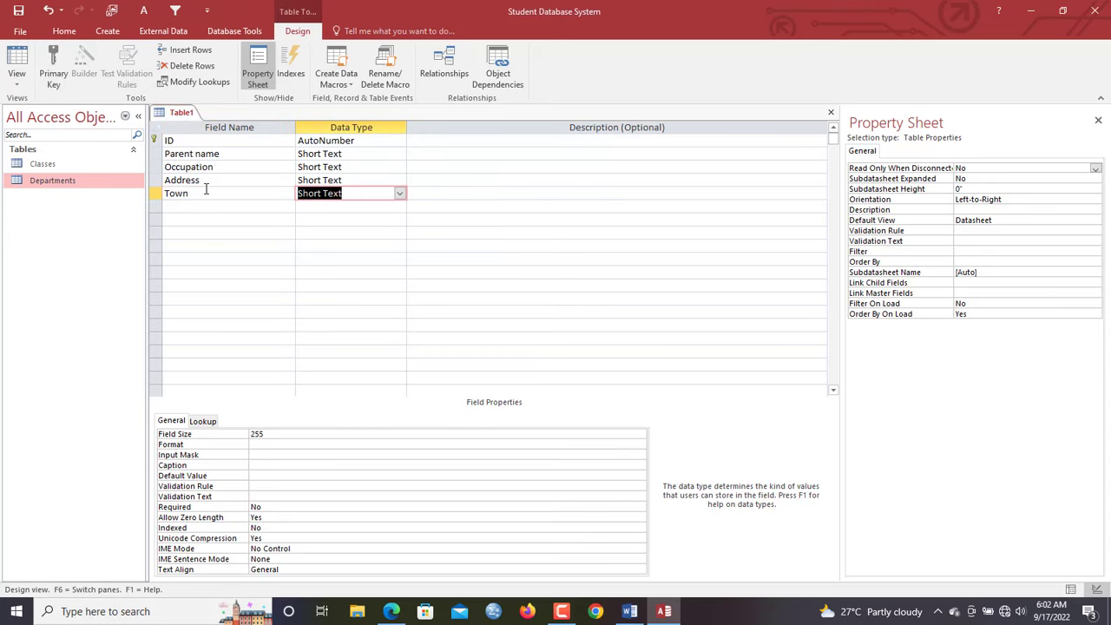
left_click(195, 196)
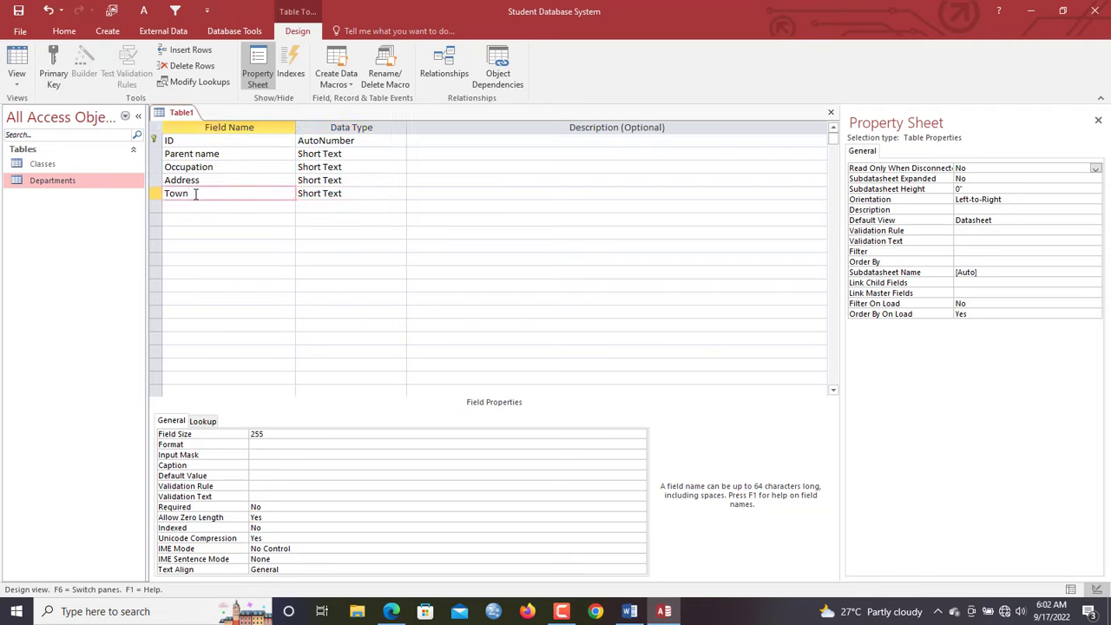
left_click(428, 193)
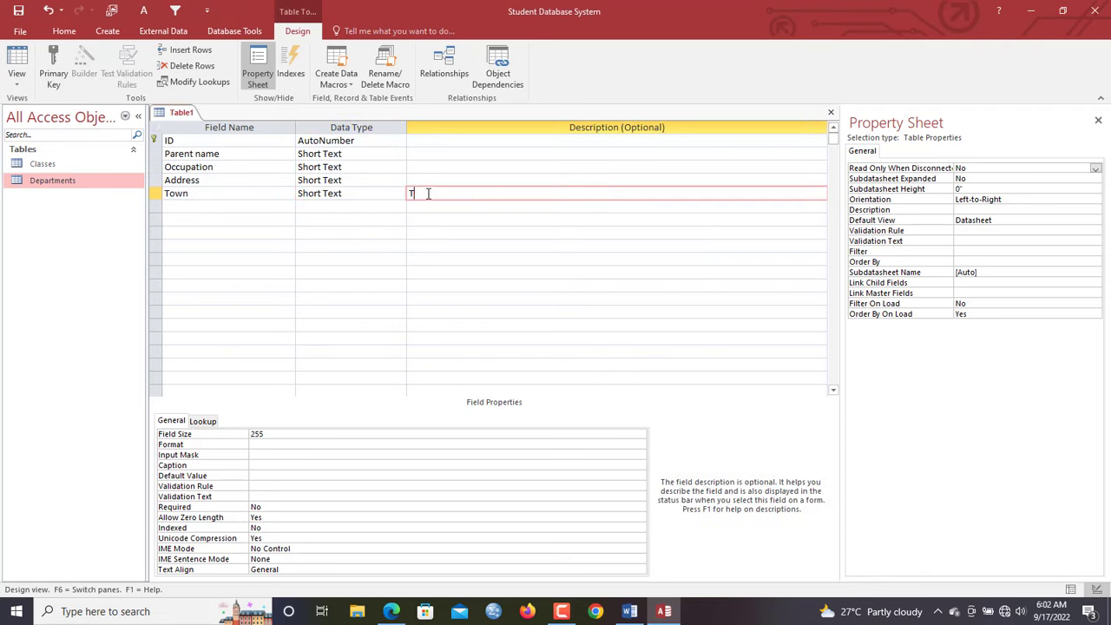
type("This is the current place of abode of a parent.")
Step: Save the table design under the name Parents
key("ctrl+s")
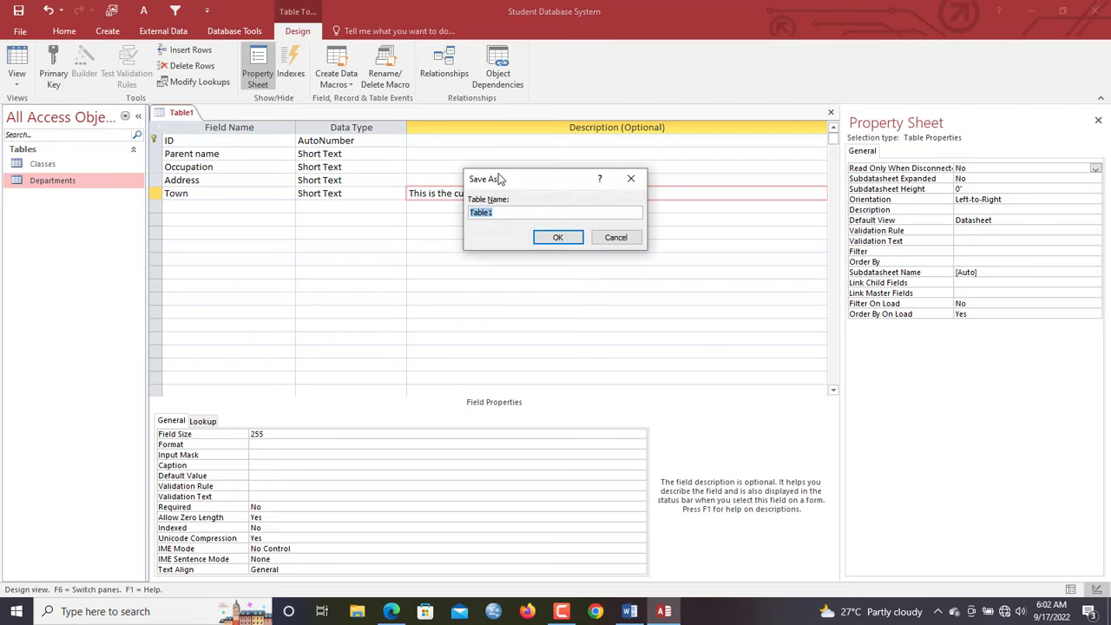
left_click(615, 237)
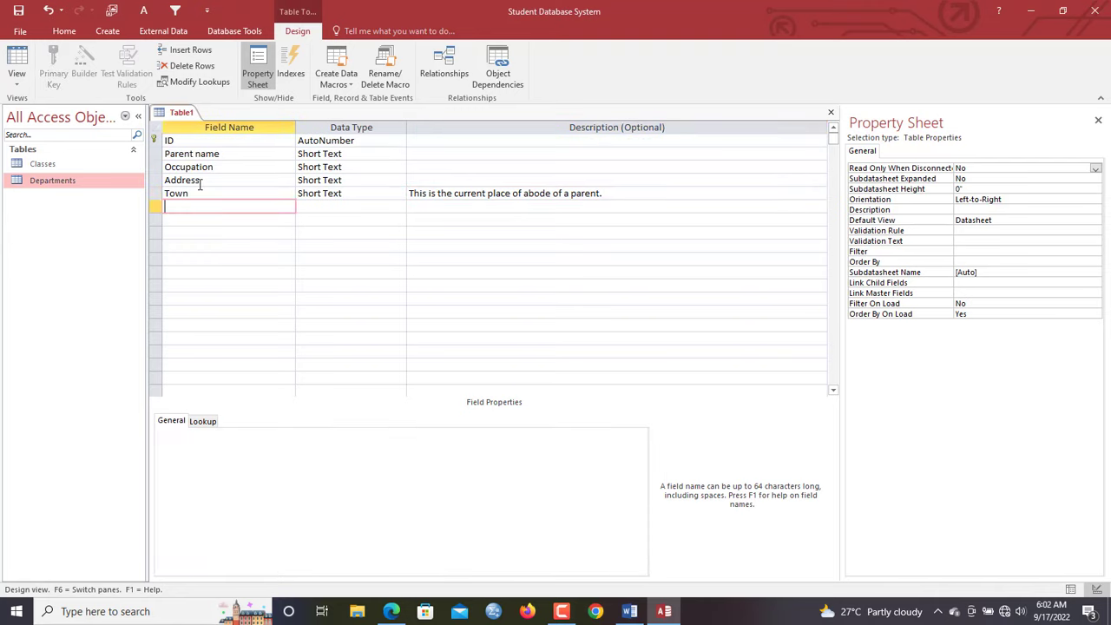
key("ctrl+s")
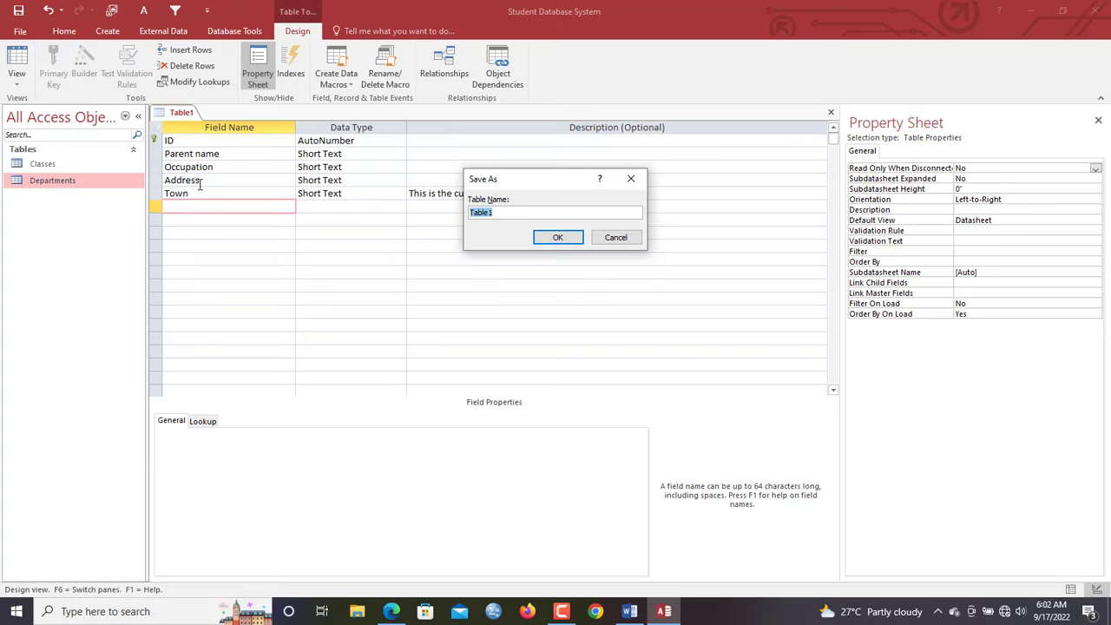
type("Parents")
key("Return")
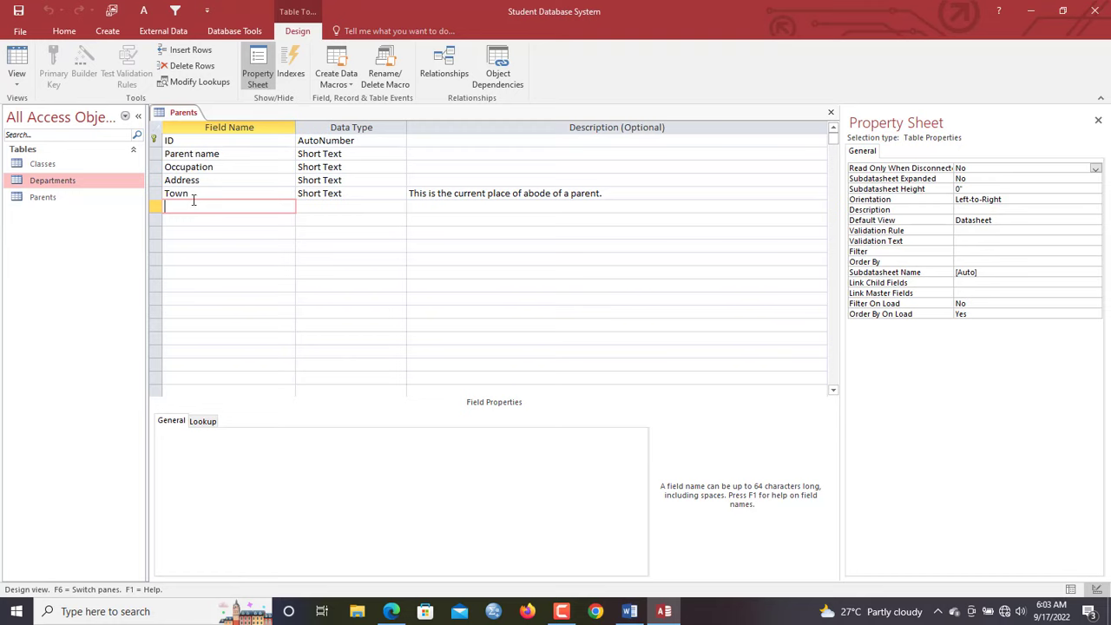
Step: Add a Parent Type field and set its data type to Lookup Wizard
type("Parent Type")
key("Tab")
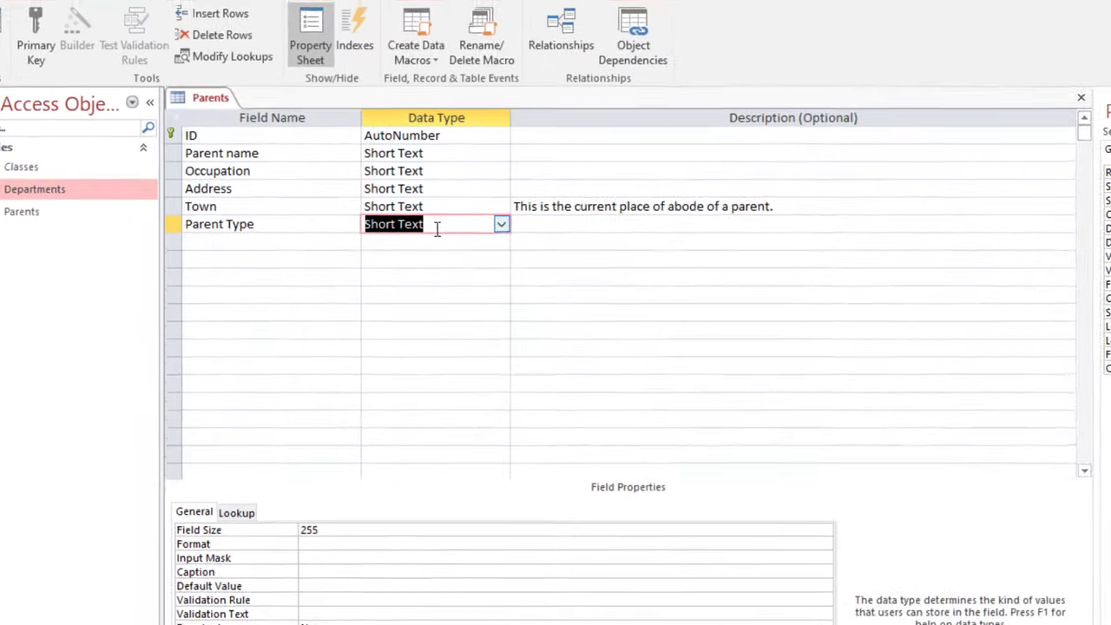
right_click(359, 210)
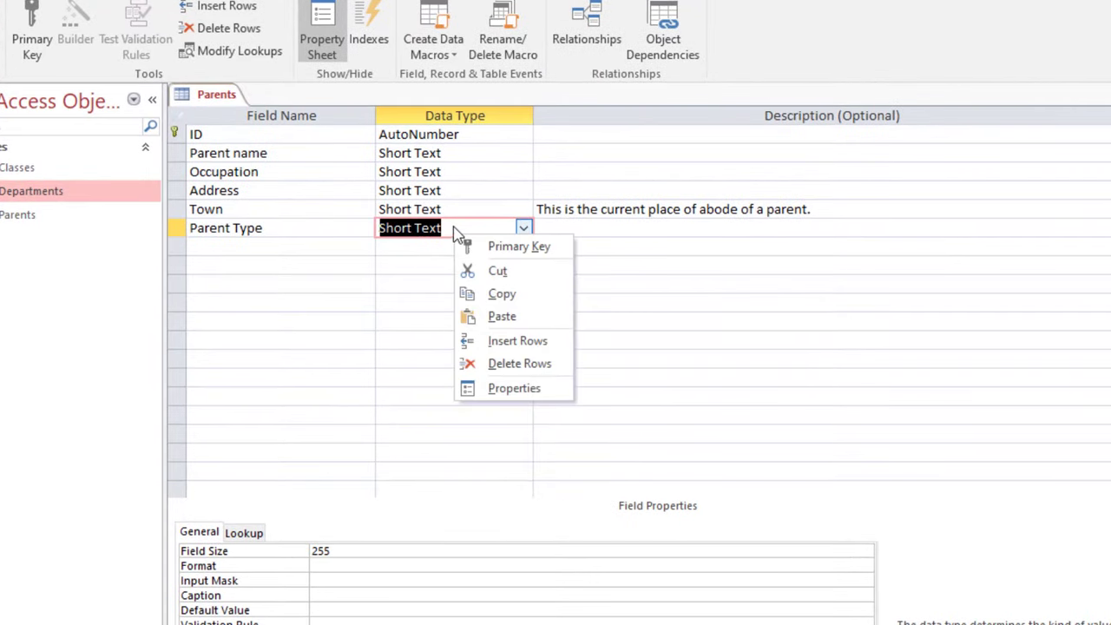
left_click(363, 208)
left_click(523, 229)
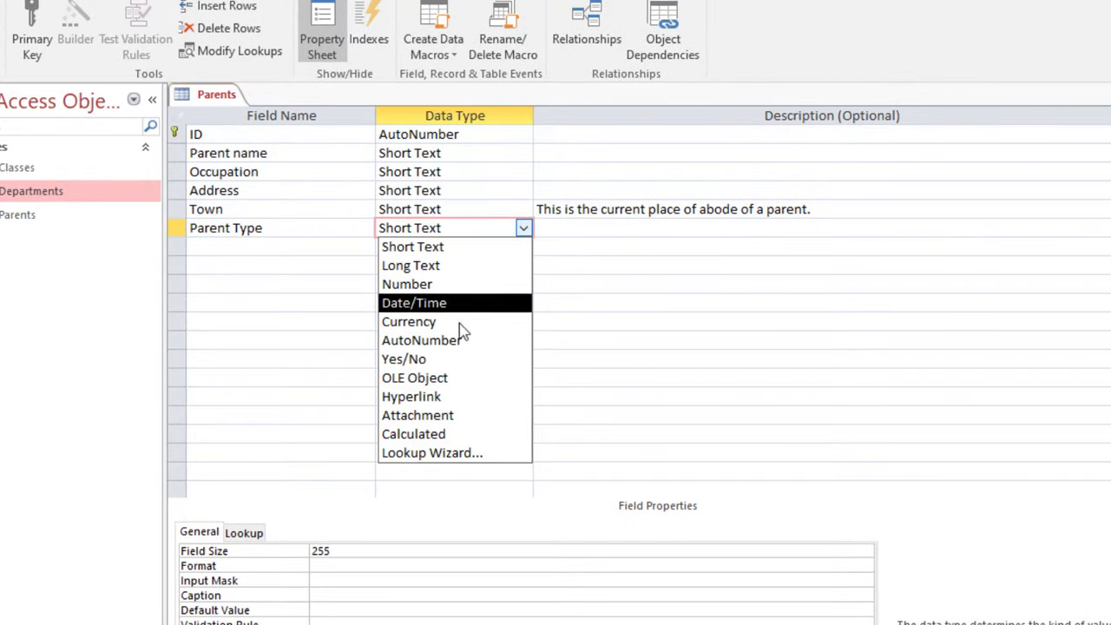
left_click(443, 452)
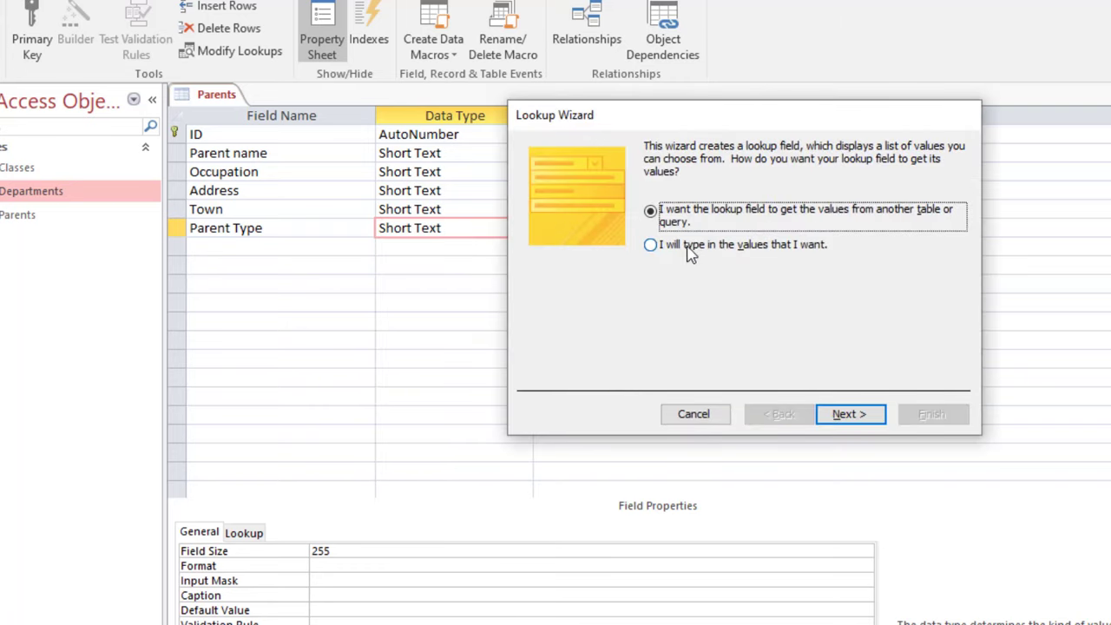
Step: Enter lookup values Father and Mother, limit the field to the list, and finish
left_click(717, 250)
left_click(848, 416)
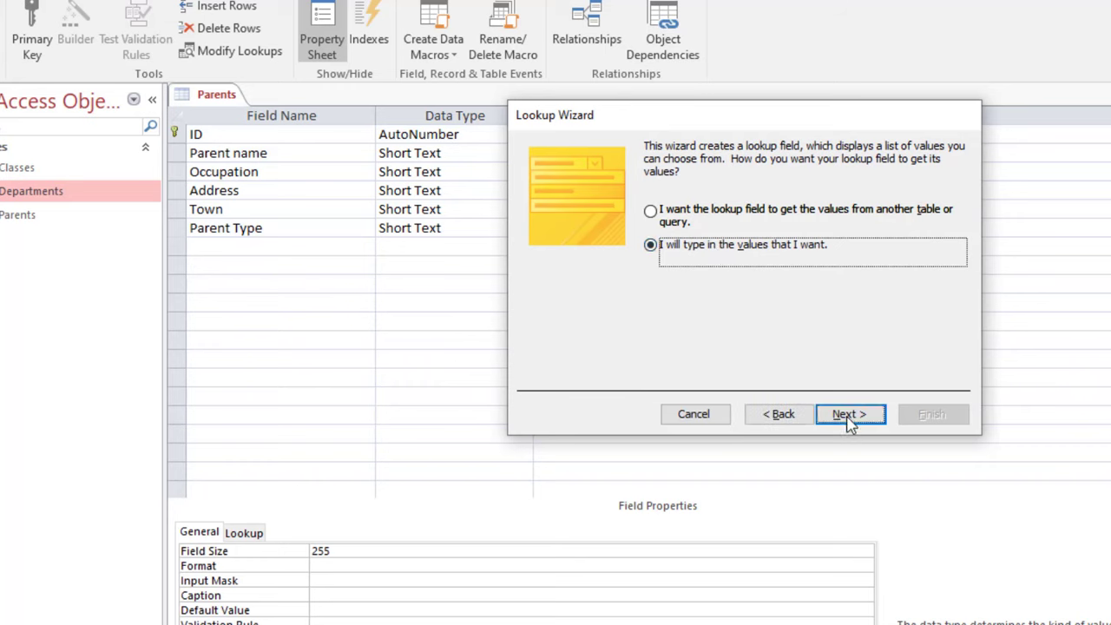
left_click(568, 266)
type("Fa")
key("BackSpace")
key("BackSpace")
type("Father")
key("Return")
type("Mothe")
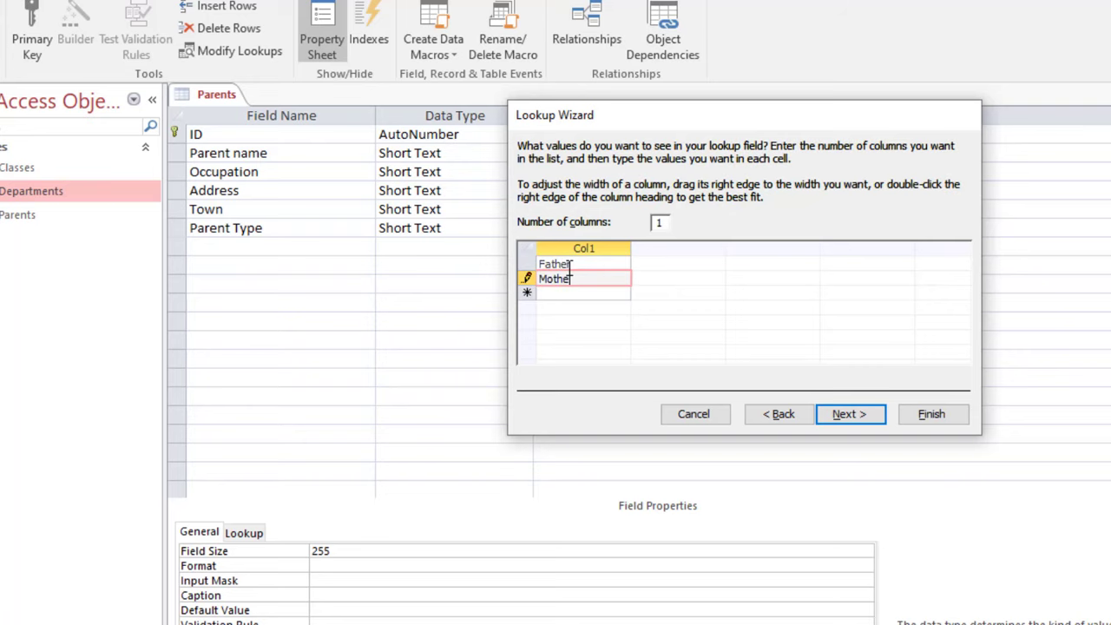
type("r")
left_click(833, 409)
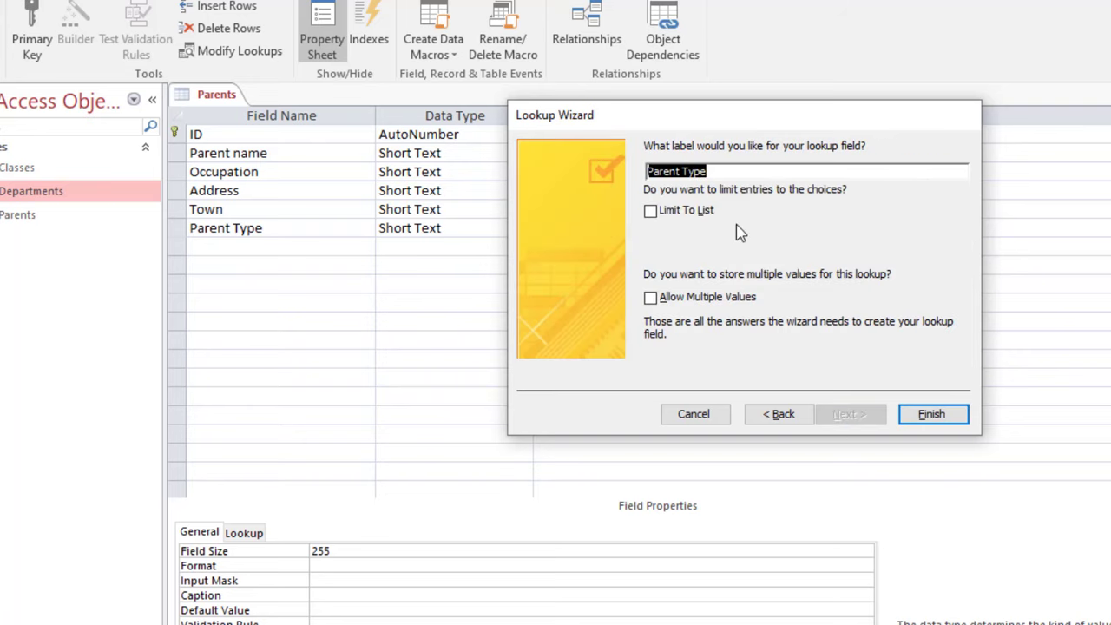
left_click(669, 216)
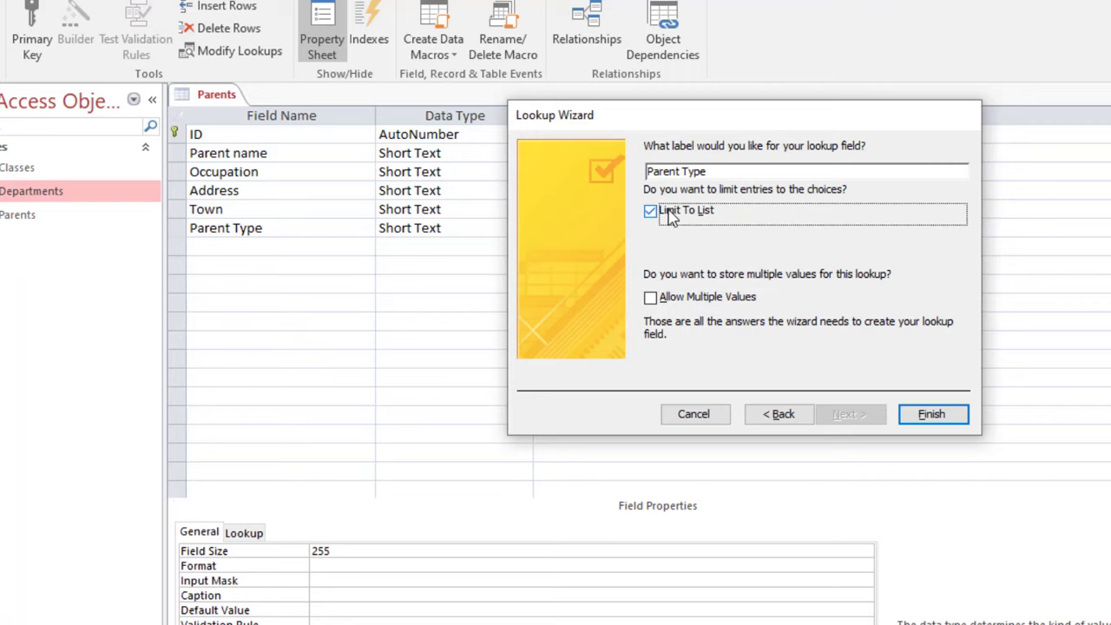
left_click_drag(692, 113, 731, 94)
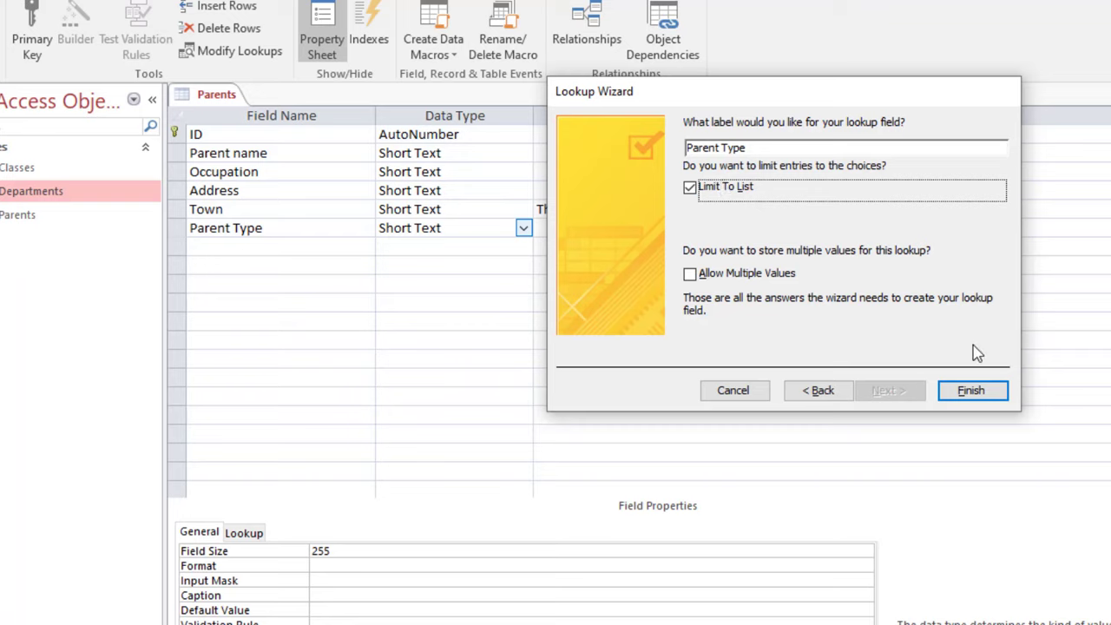
left_click(974, 392)
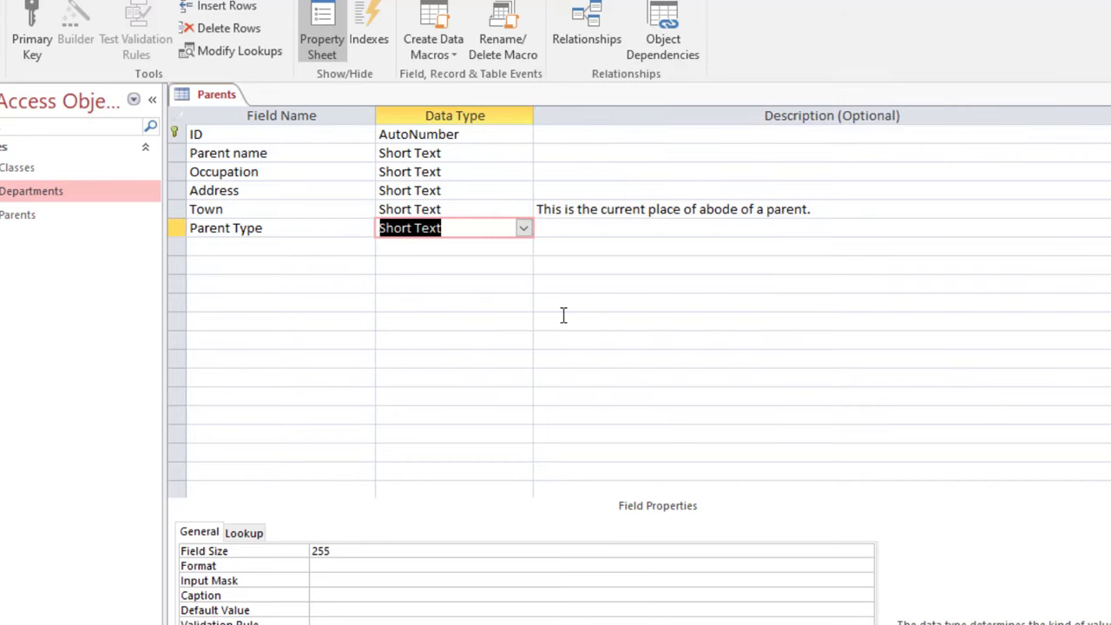
Step: Add a Gender field as the seventh row and open its data type list
left_click(269, 250)
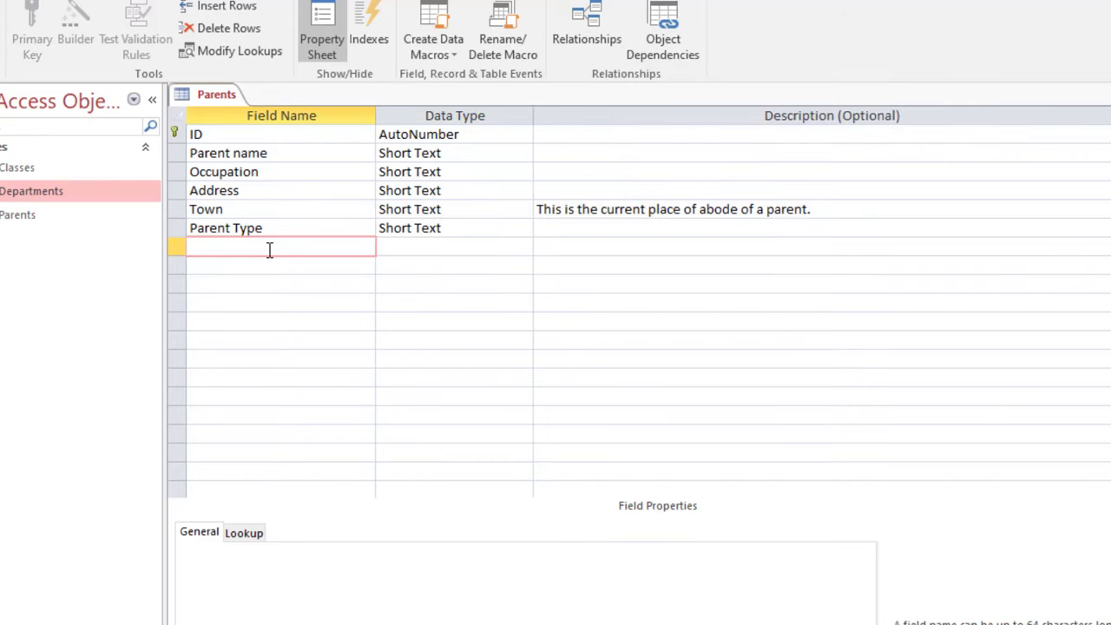
type("Ge")
key("BackSpace")
key("BackSpace")
type("Gender")
key("Tab")
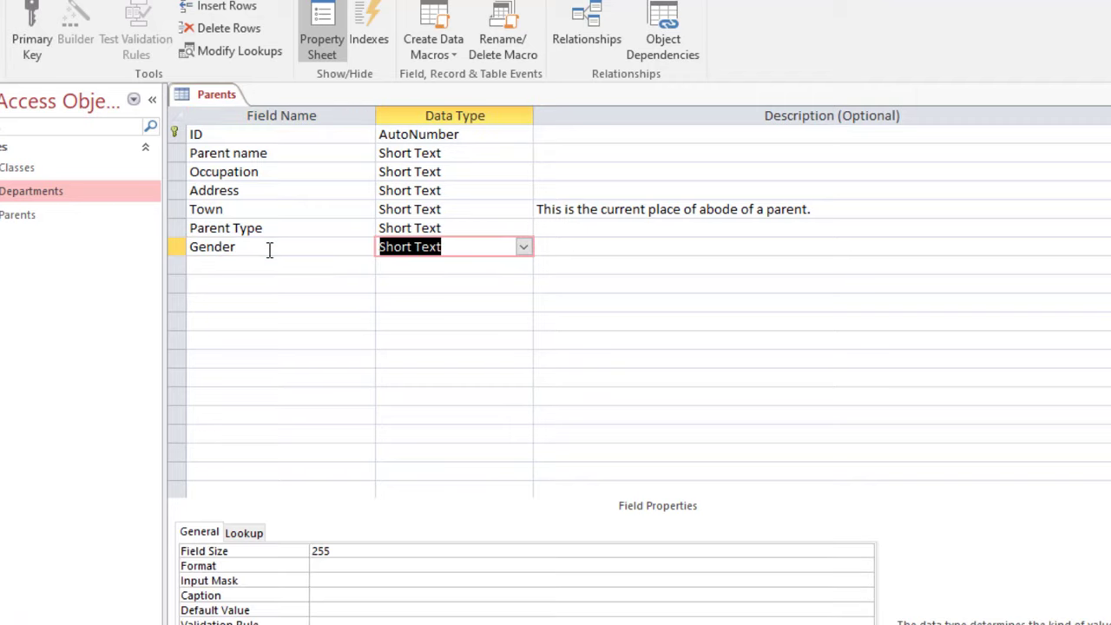
left_click(478, 245)
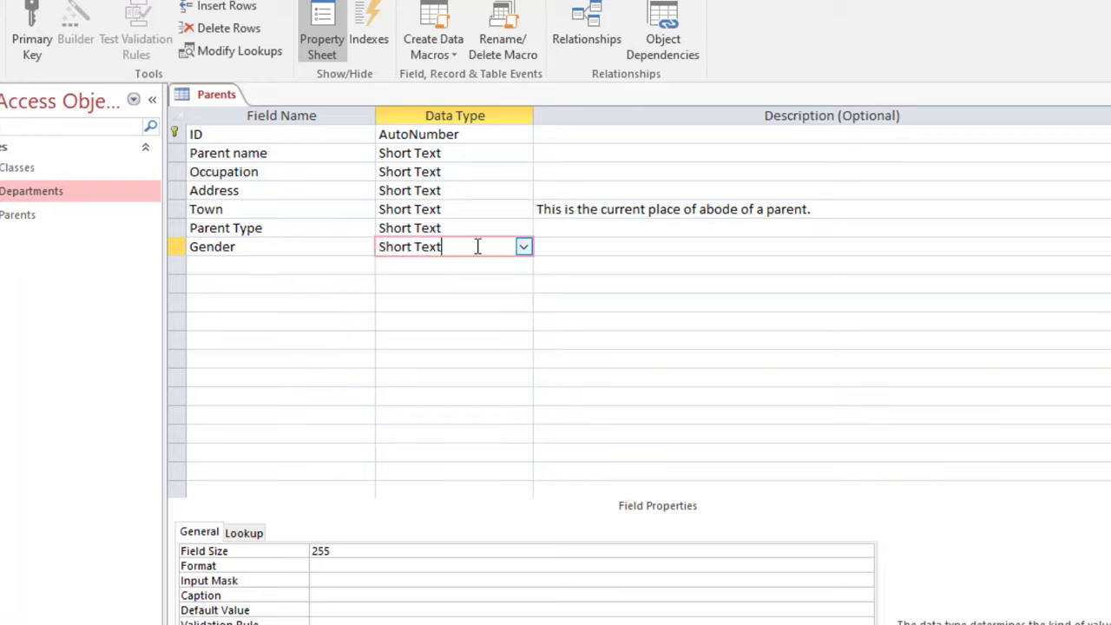
left_click(525, 248)
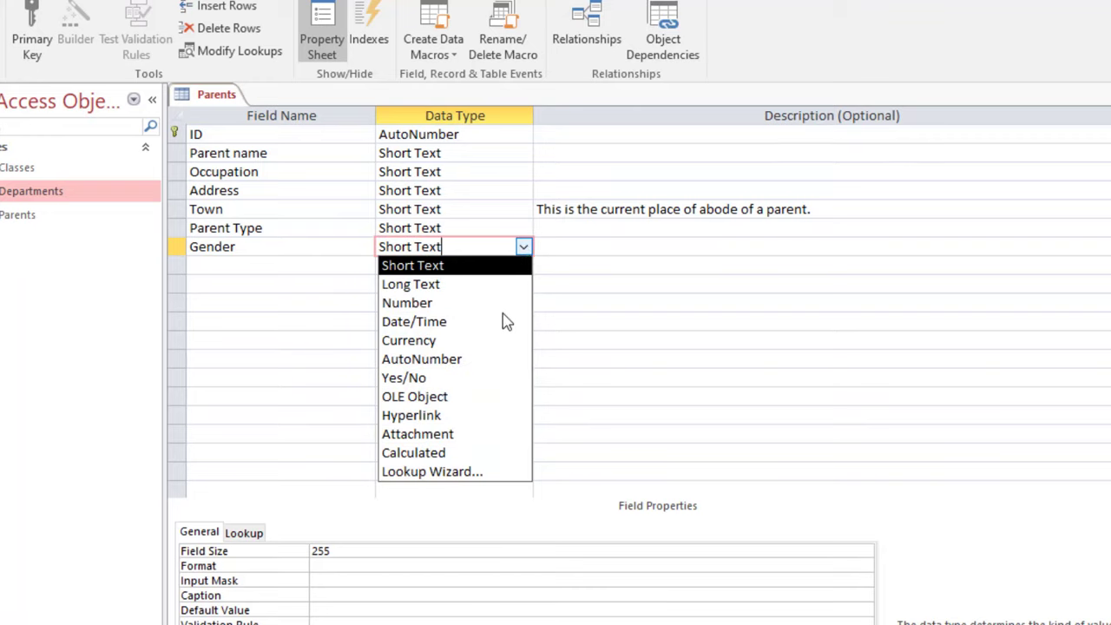
Step: Set Gender's data type to Calculated to bring up the Expression Builder
left_click(438, 458)
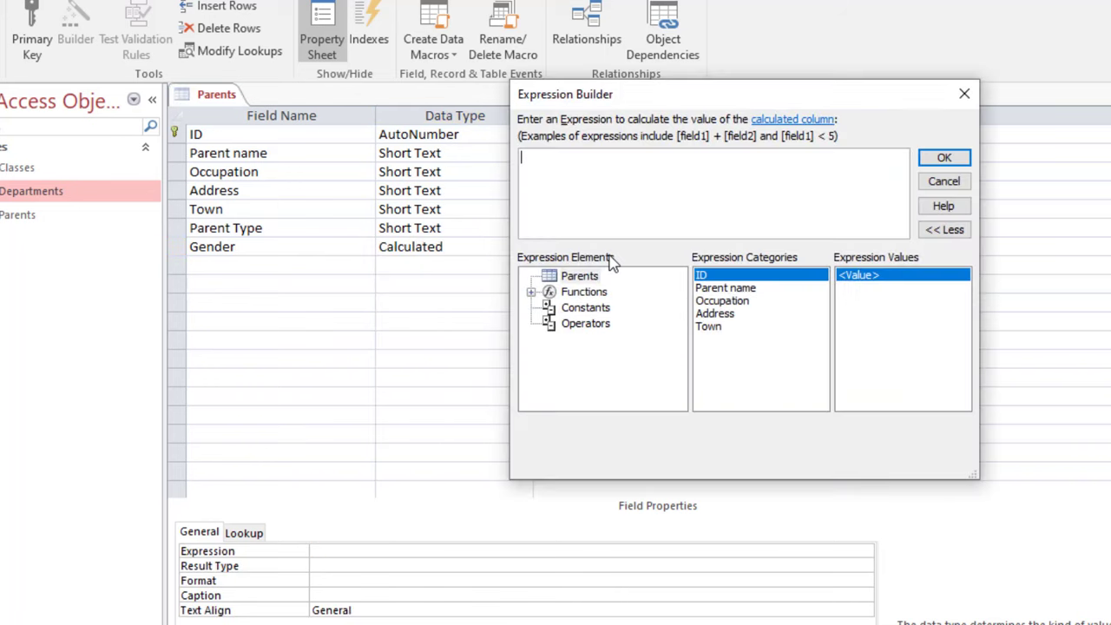
left_click_drag(640, 92, 667, 130)
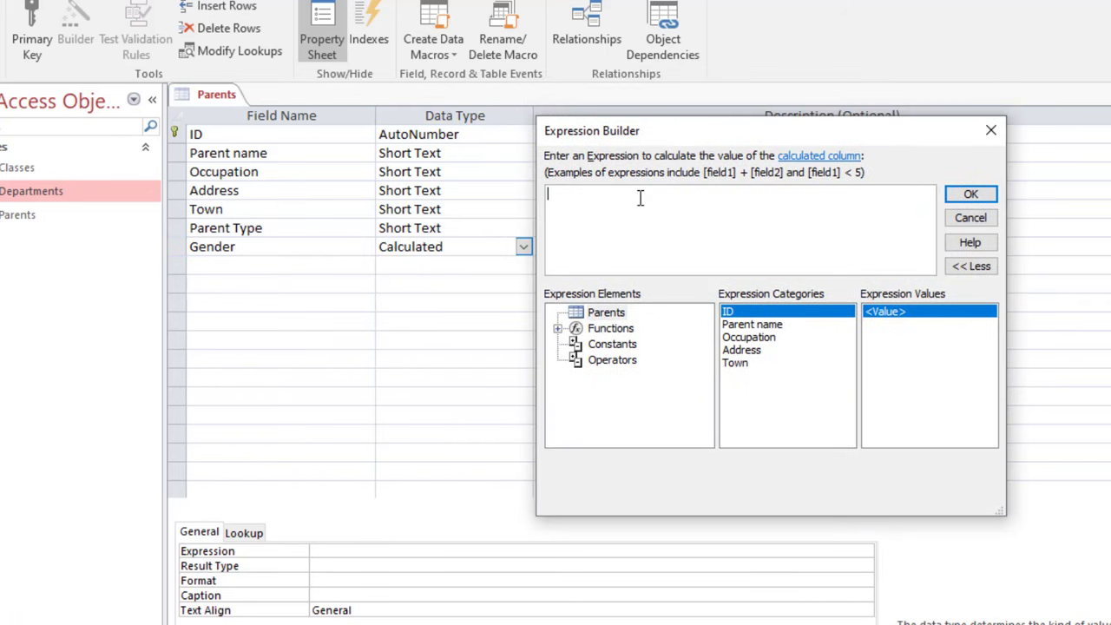
type("i")
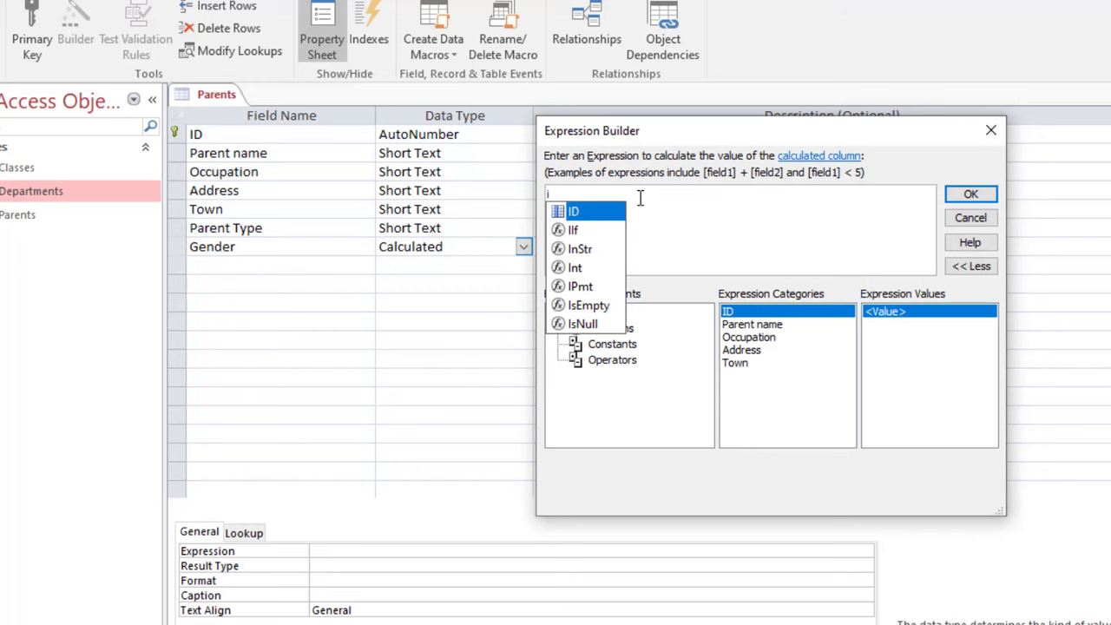
left_click_drag(625, 137, 664, 126)
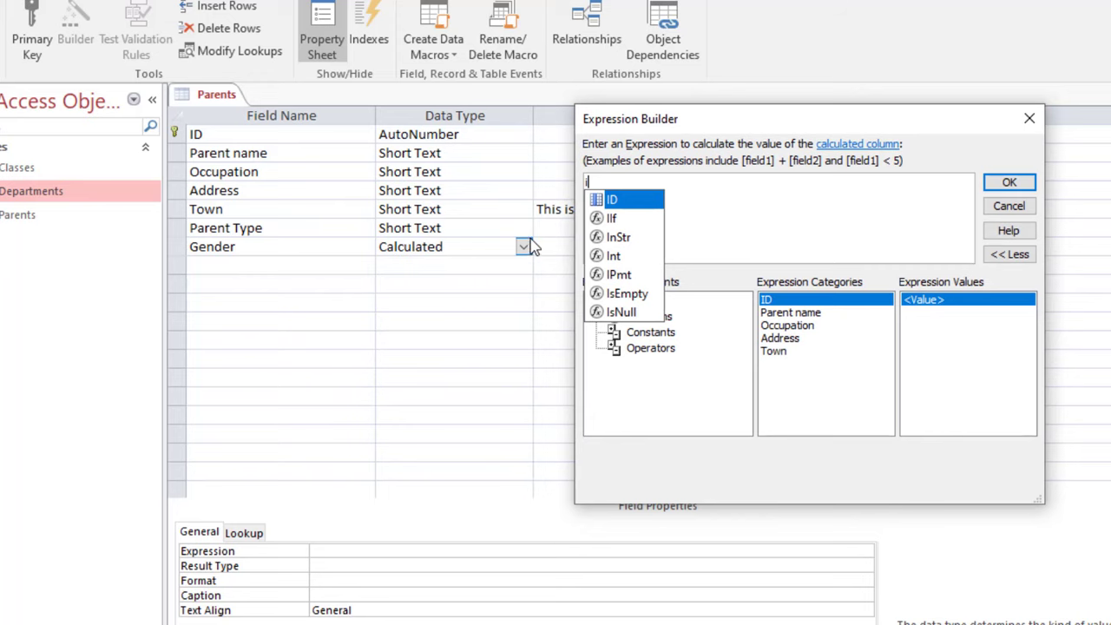
key("BackSpace")
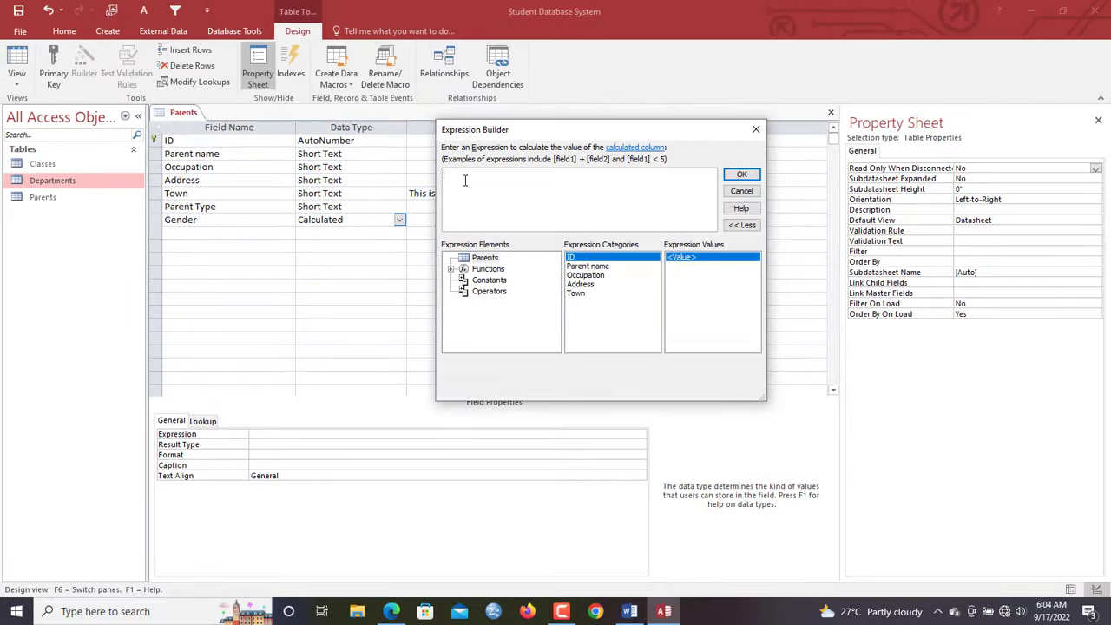
Step: Enter the expression IIf([parent type]="Father","Male","Female") and confirm it
type("iif(")
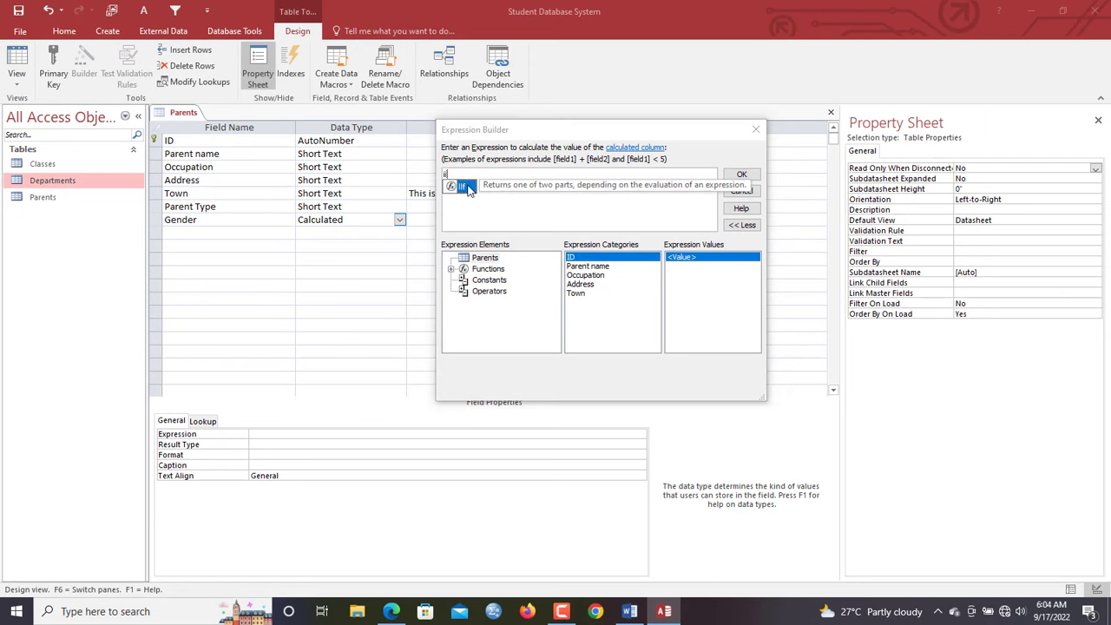
type("pa")
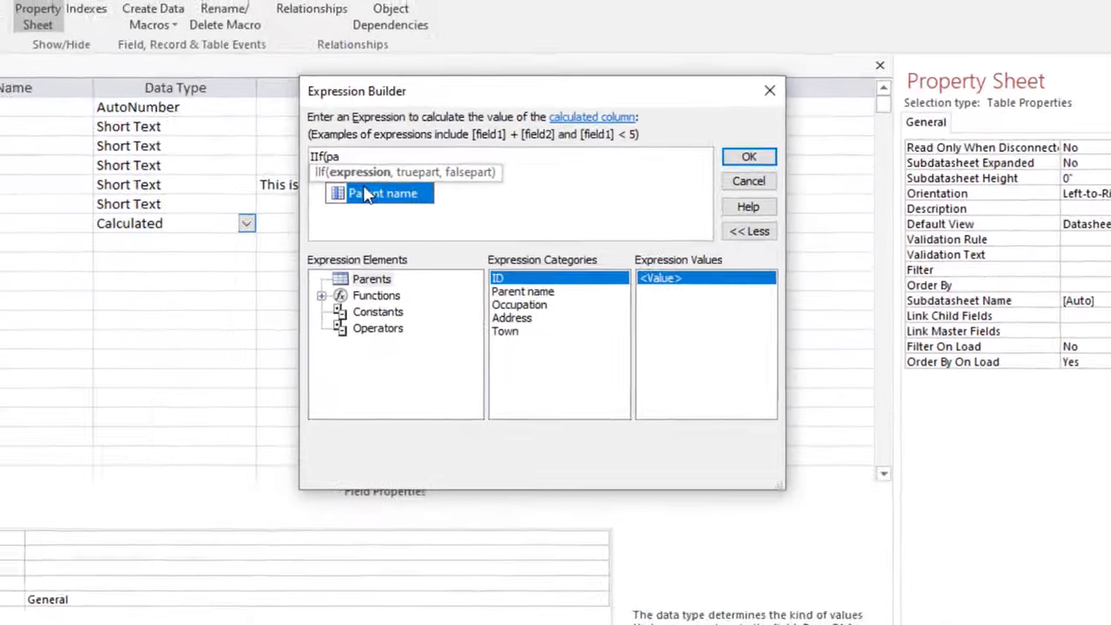
key("BackSpace")
key("BackSpace")
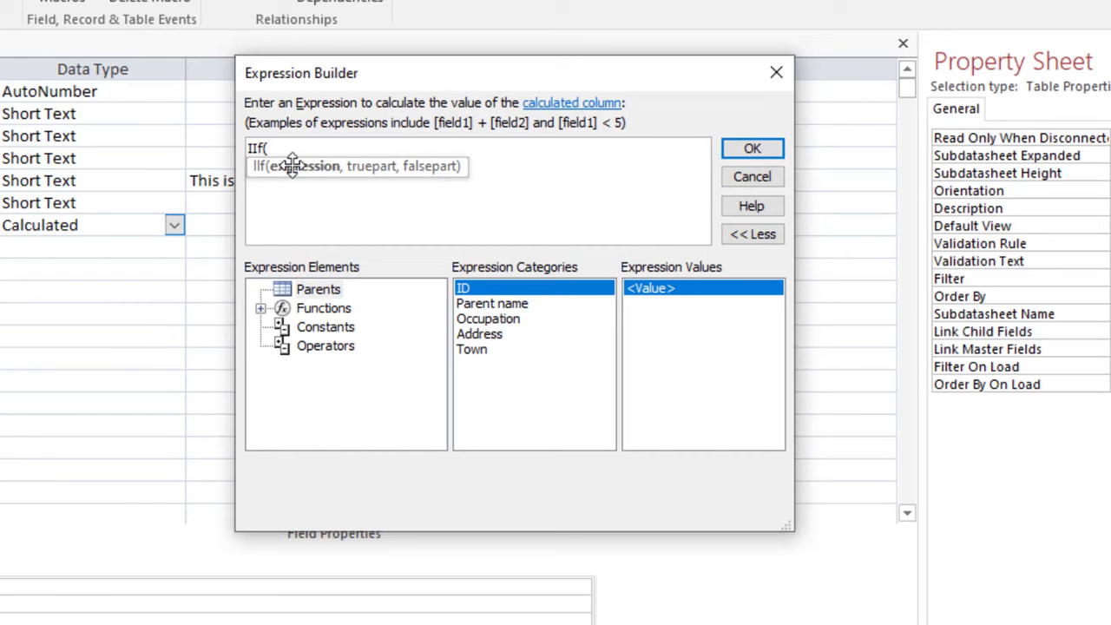
type("[par")
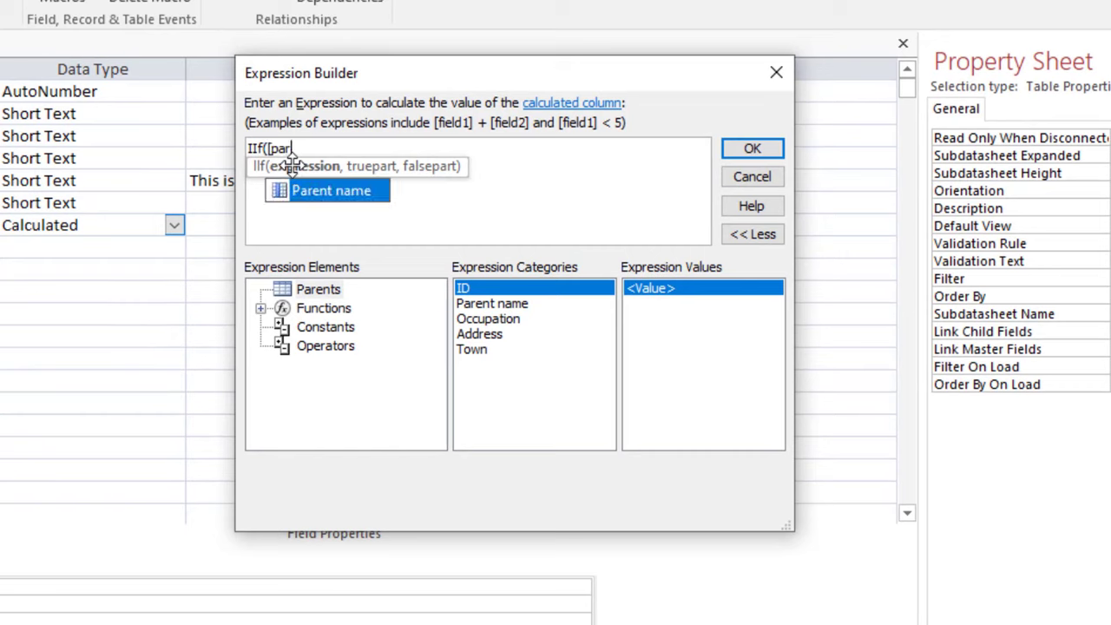
type("ent type")
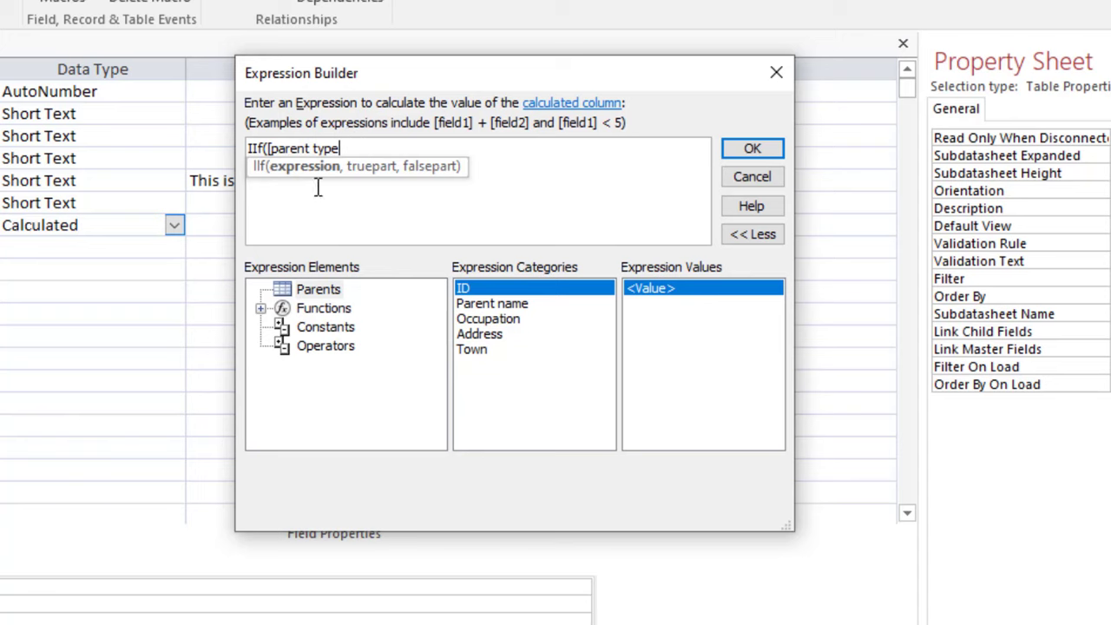
type("] =\"Male\",")
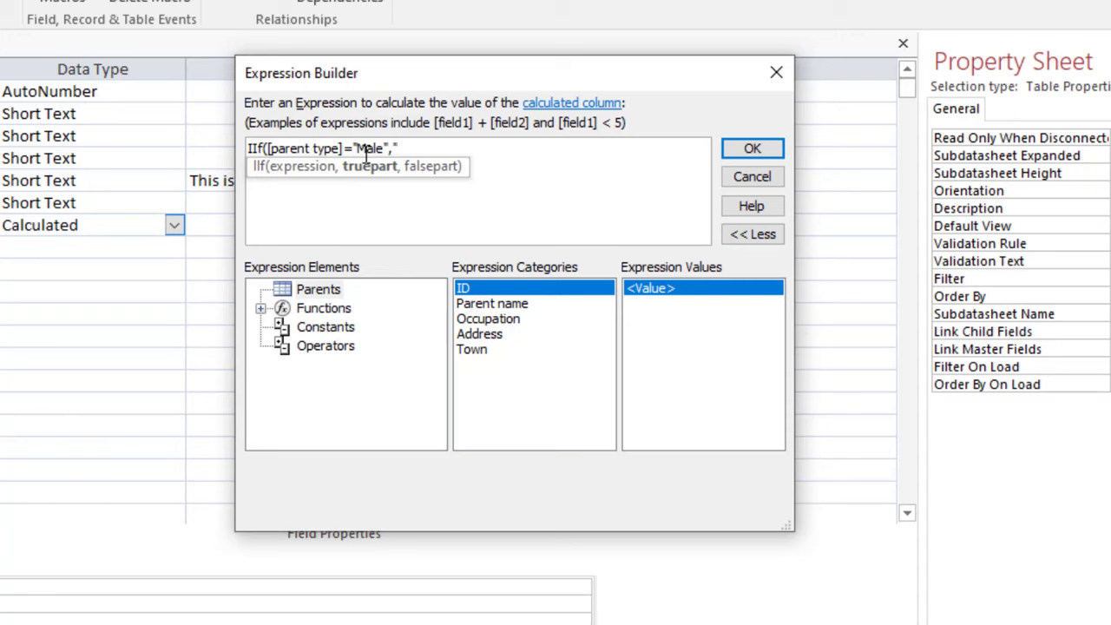
double_click(369, 148)
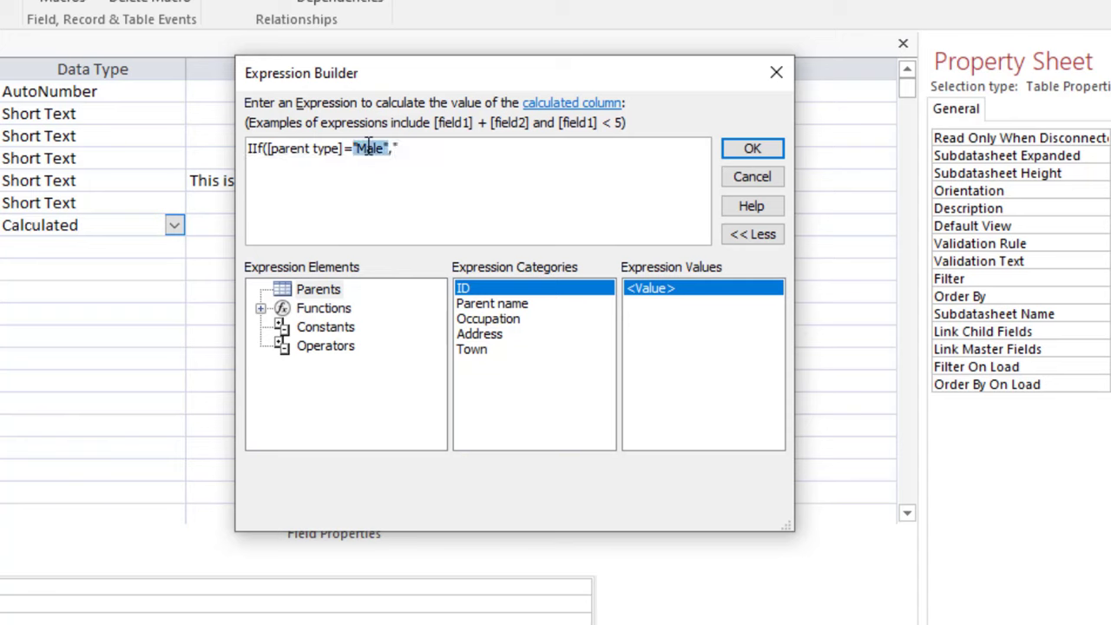
type("\"Fath")
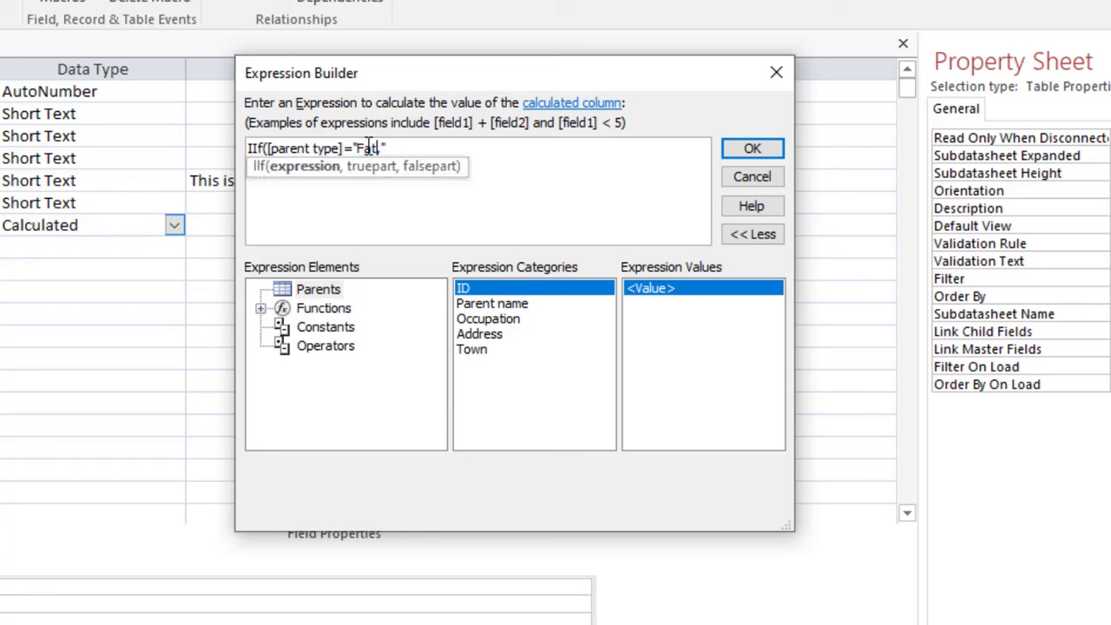
type("er\"")
left_click(441, 148)
type("M")
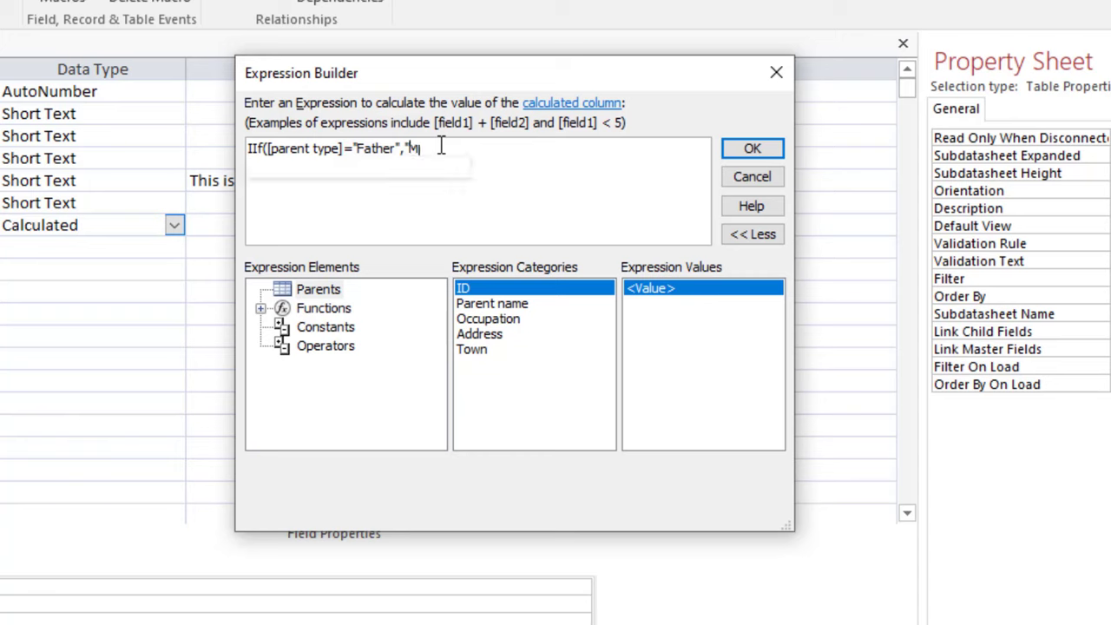
type("ale\"")
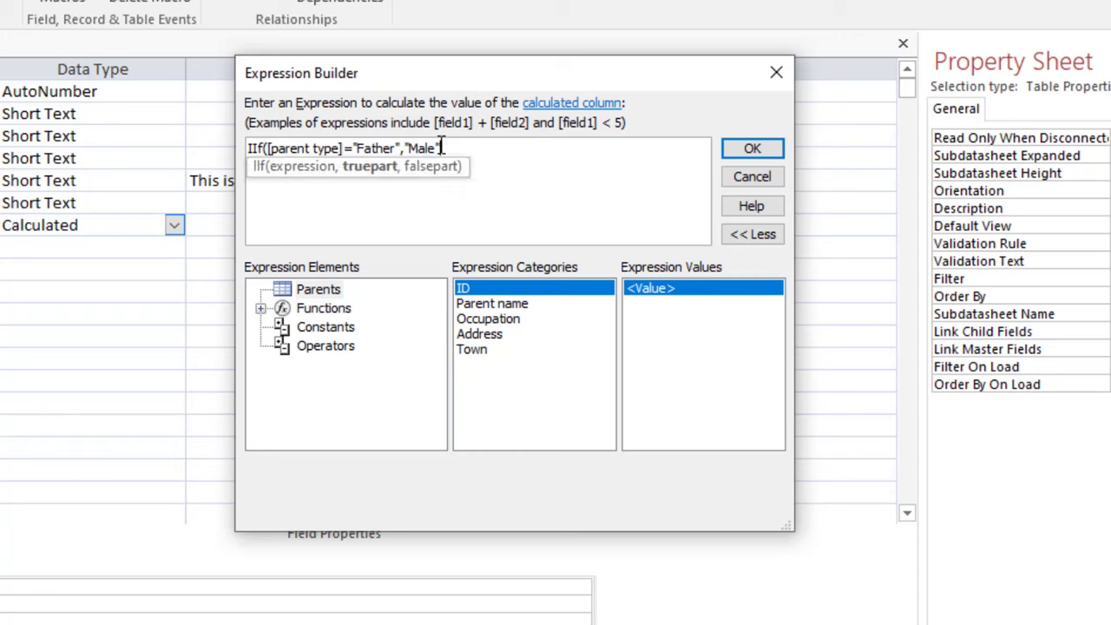
type(",")
type("\"F")
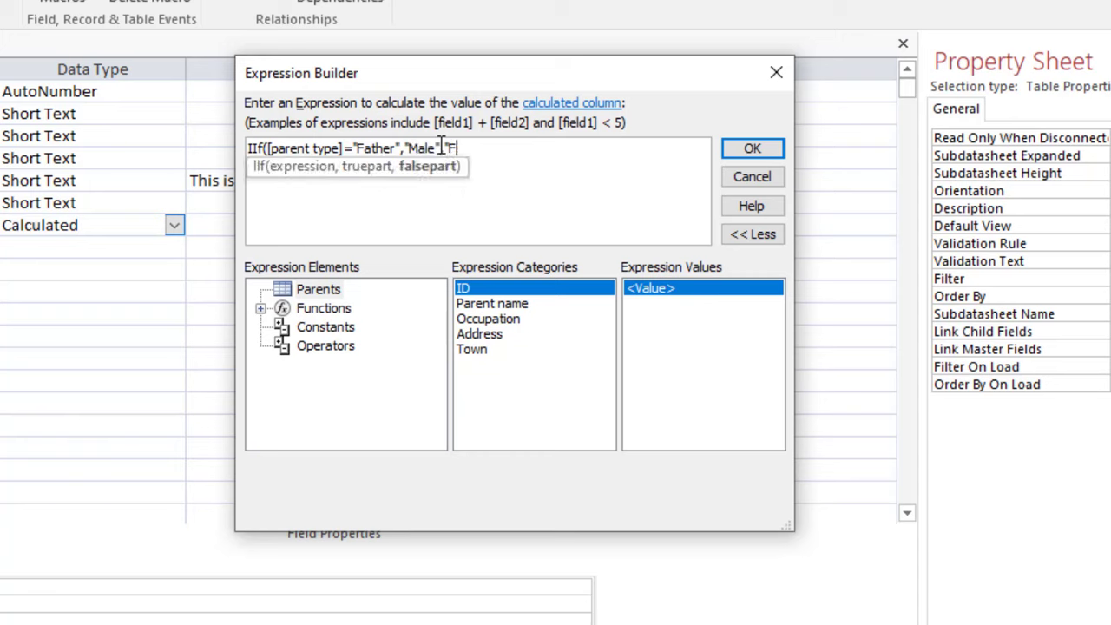
type("emale\")")
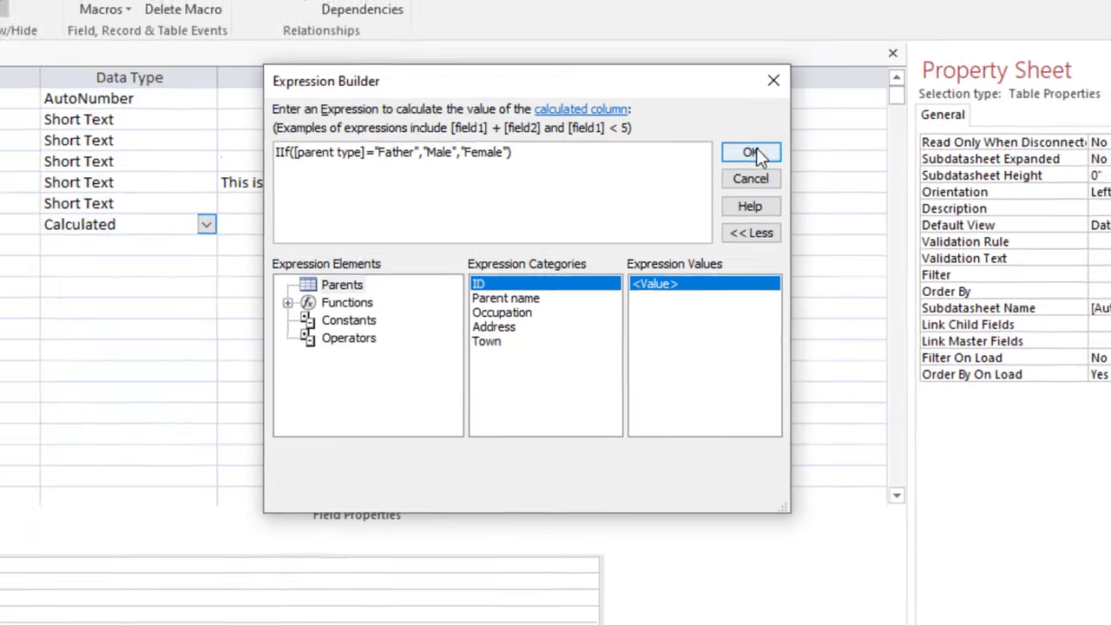
left_click(751, 148)
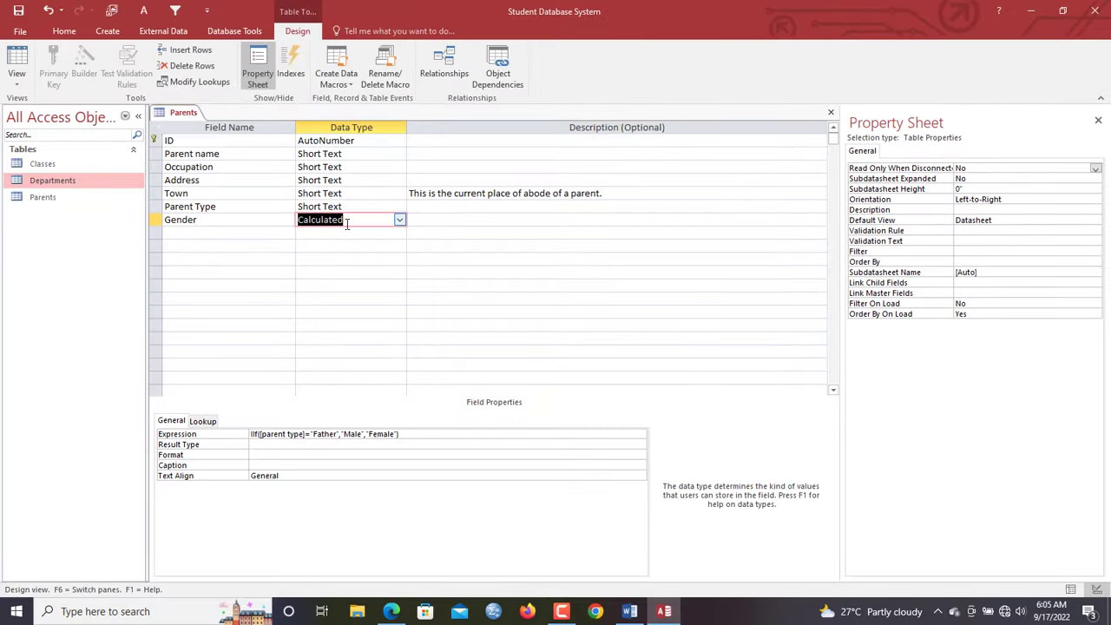
Step: Review the Gender field's calculated expression in its properties
left_click(184, 236)
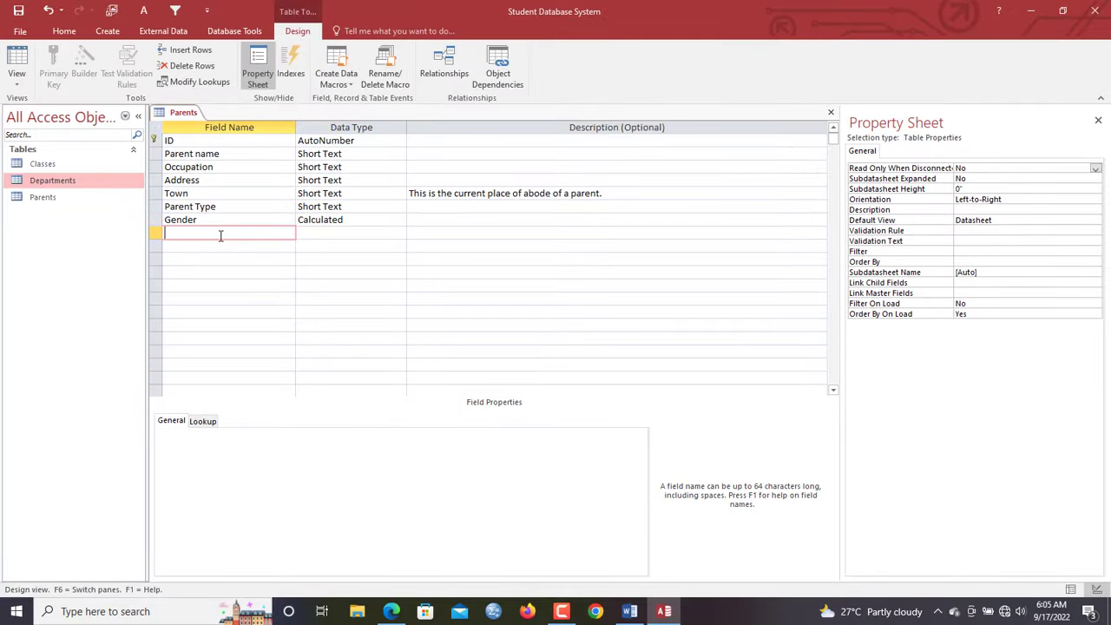
left_click(339, 220)
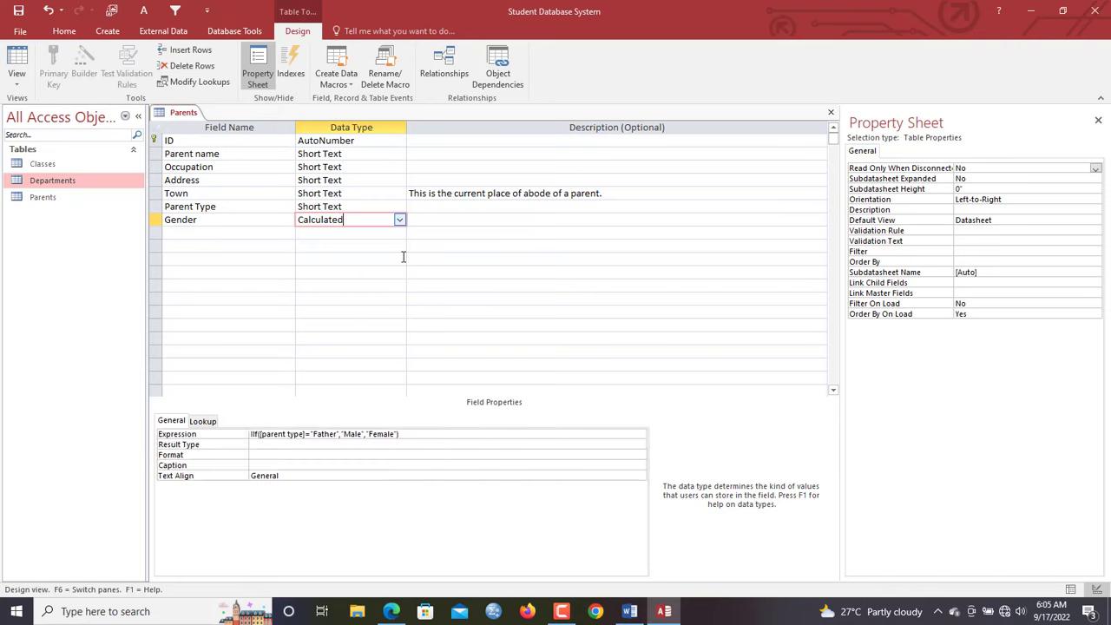
left_click_drag(412, 433, 188, 427)
left_click(408, 434)
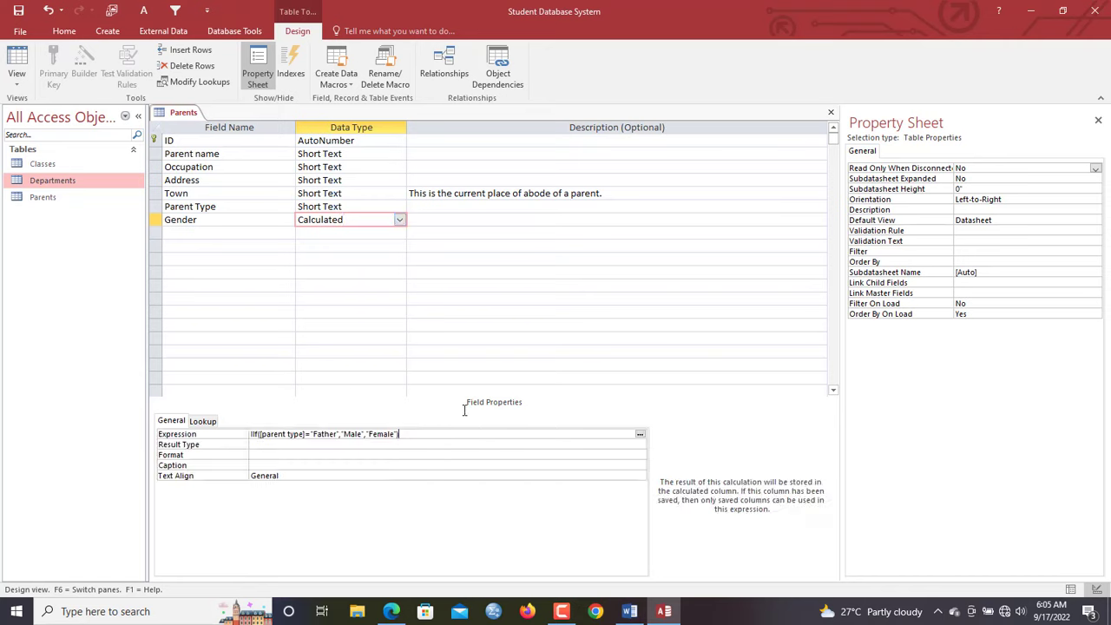
Step: Add a Telephone Short Text field with Field Size 10
left_click(213, 233)
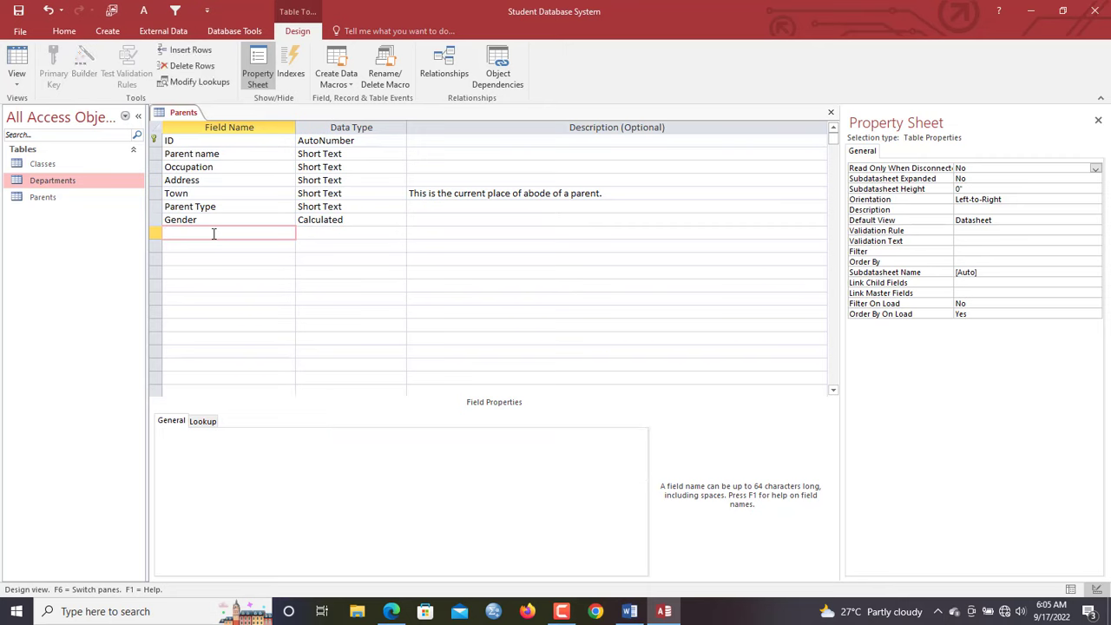
type("Telephone")
key("Tab")
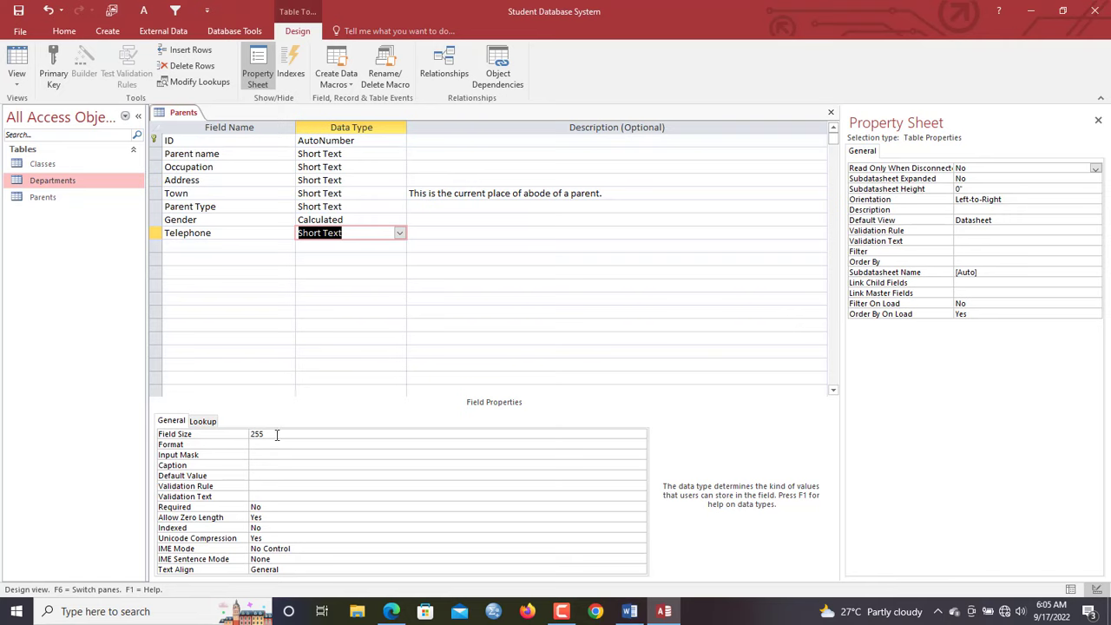
left_click(277, 435)
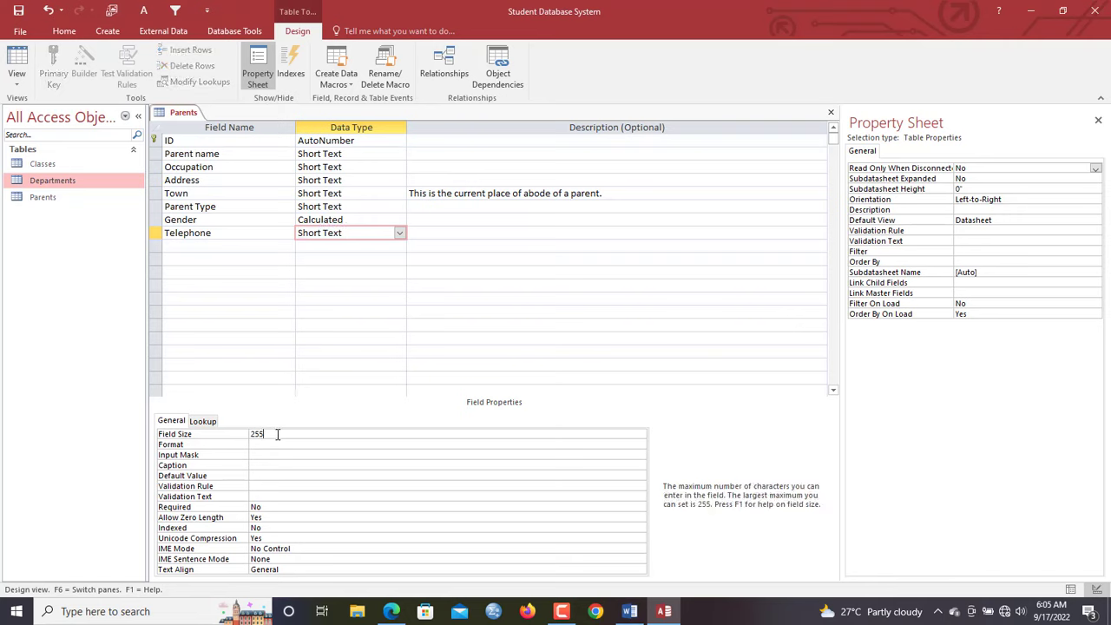
left_click(248, 433)
type("10")
Step: Add an Email address Short Text field
left_click(220, 245)
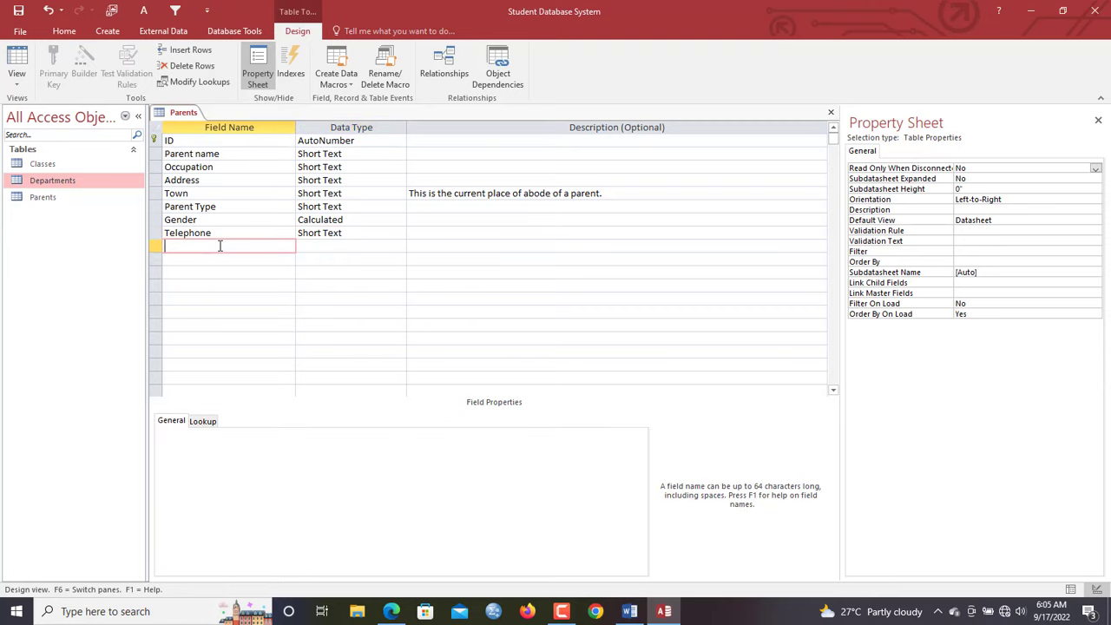
type("Email address")
key("Tab")
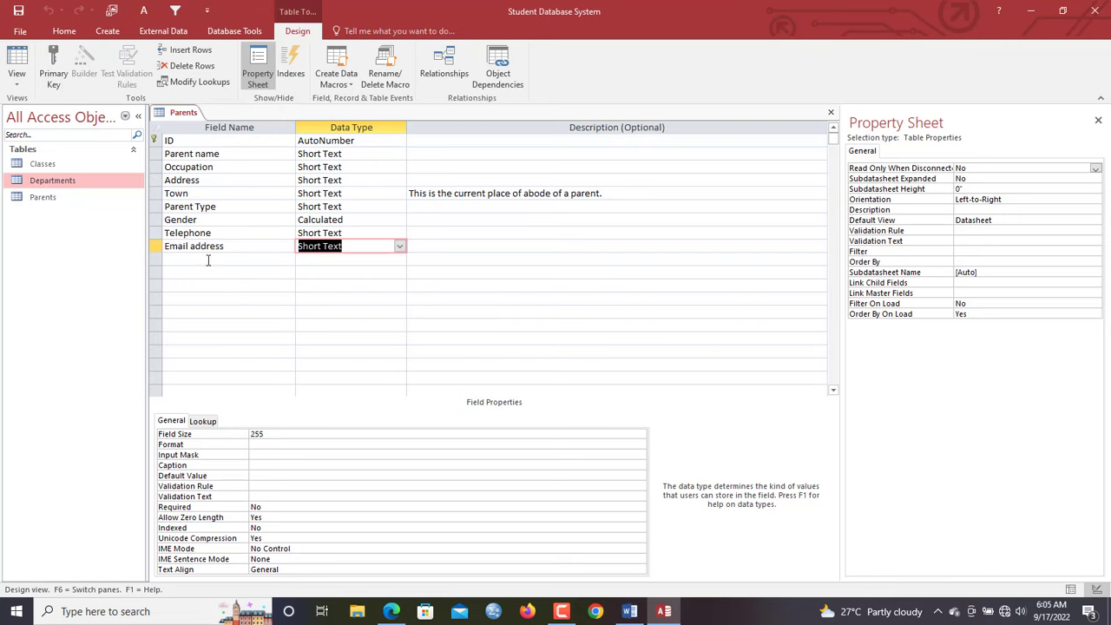
Step: Save the Parents table design from its tab's context menu
right_click(172, 119)
left_click(175, 118)
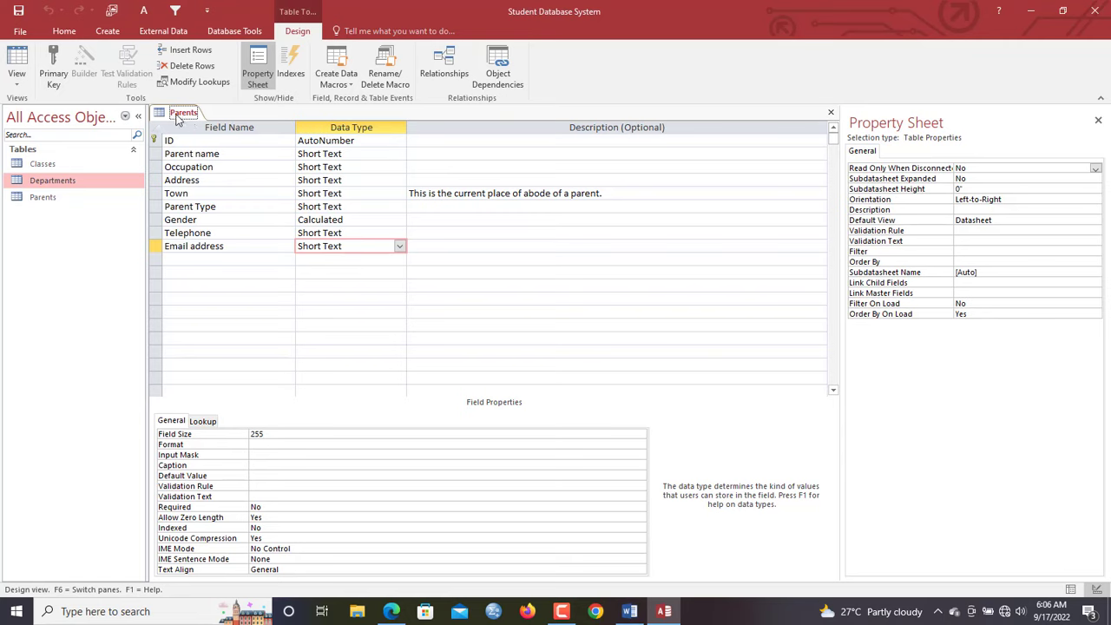
left_click(182, 118)
right_click(185, 119)
left_click(180, 121)
right_click(180, 121)
left_click(205, 124)
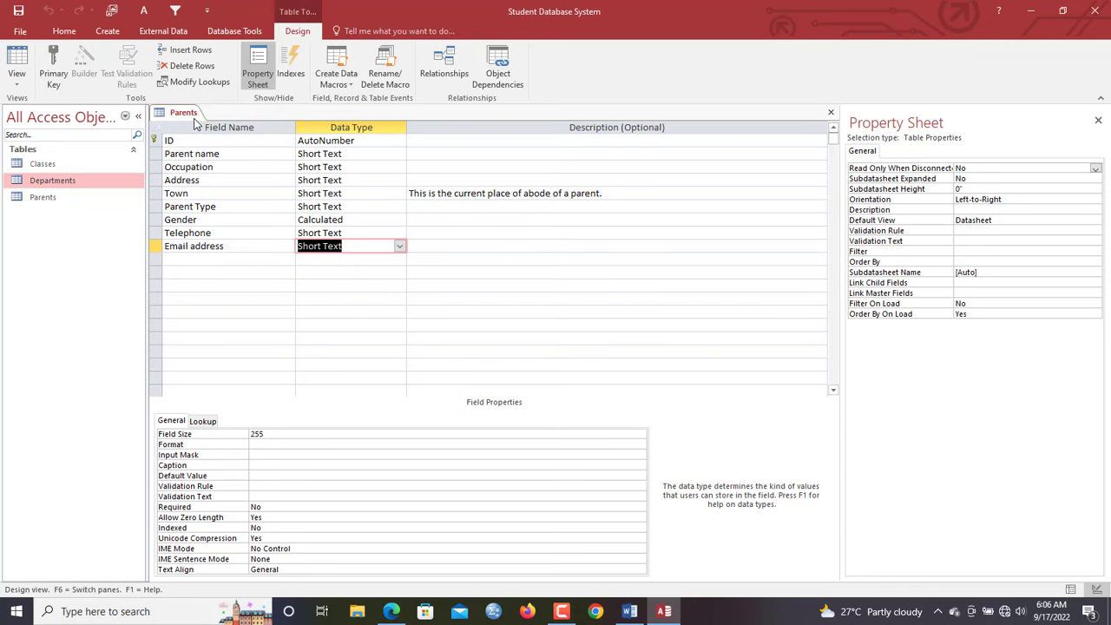
right_click(195, 122)
Step: In Datasheet View, enter the parent's name and occupation Developer
left_click(245, 199)
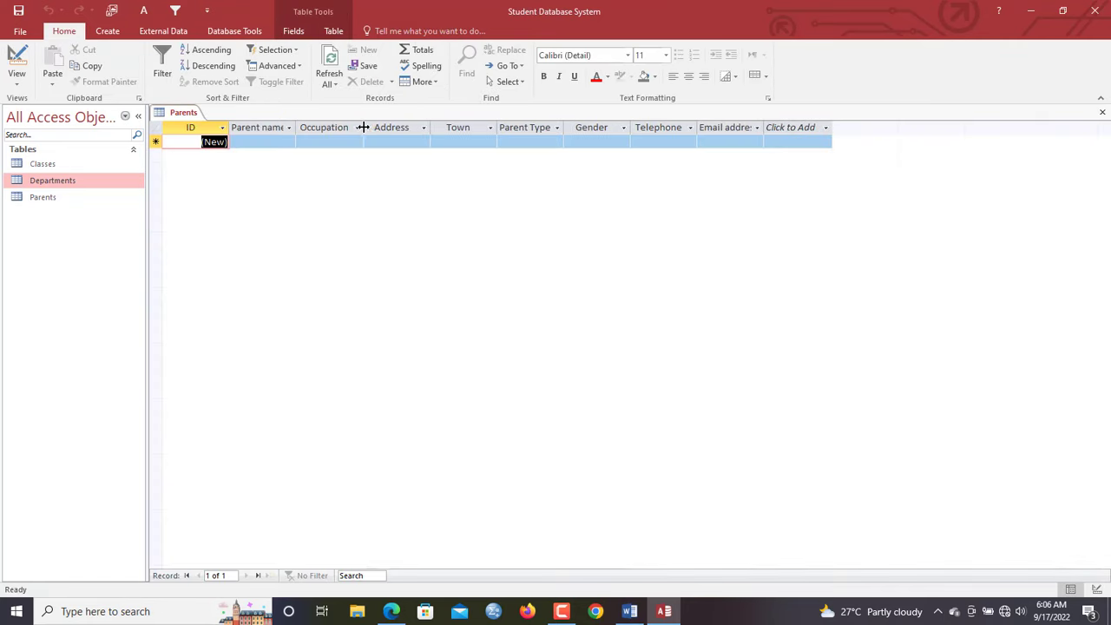
double_click(296, 127)
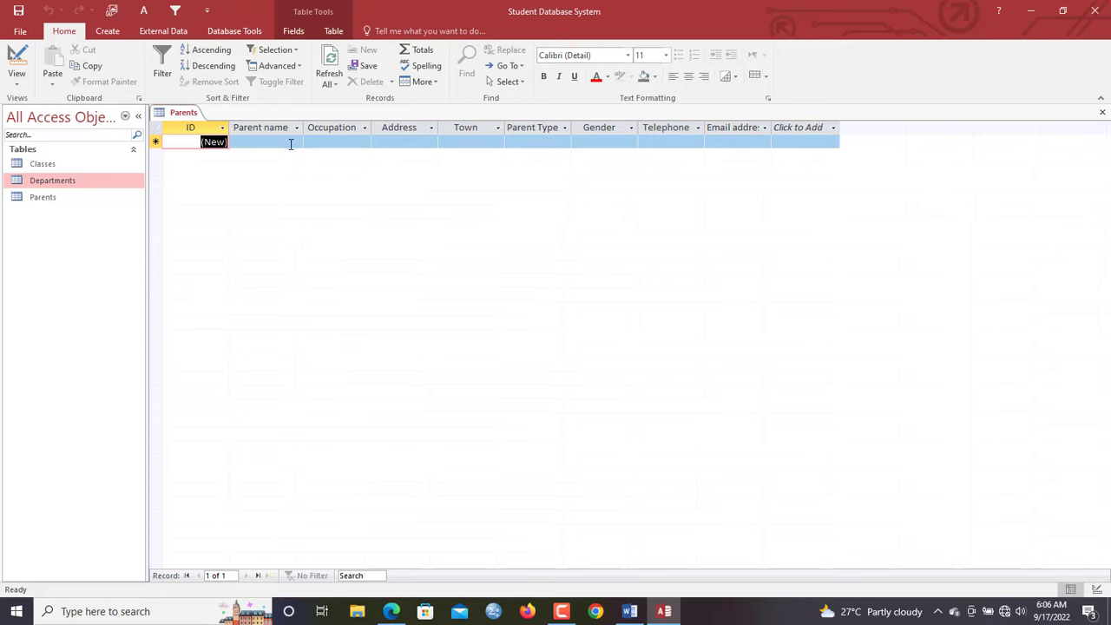
left_click(291, 143)
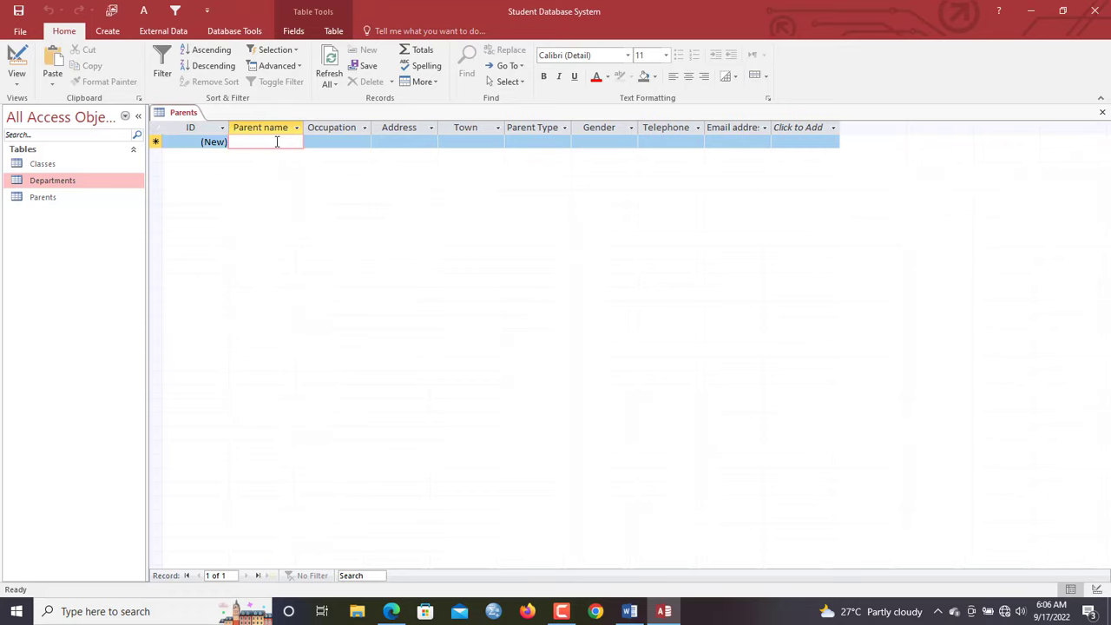
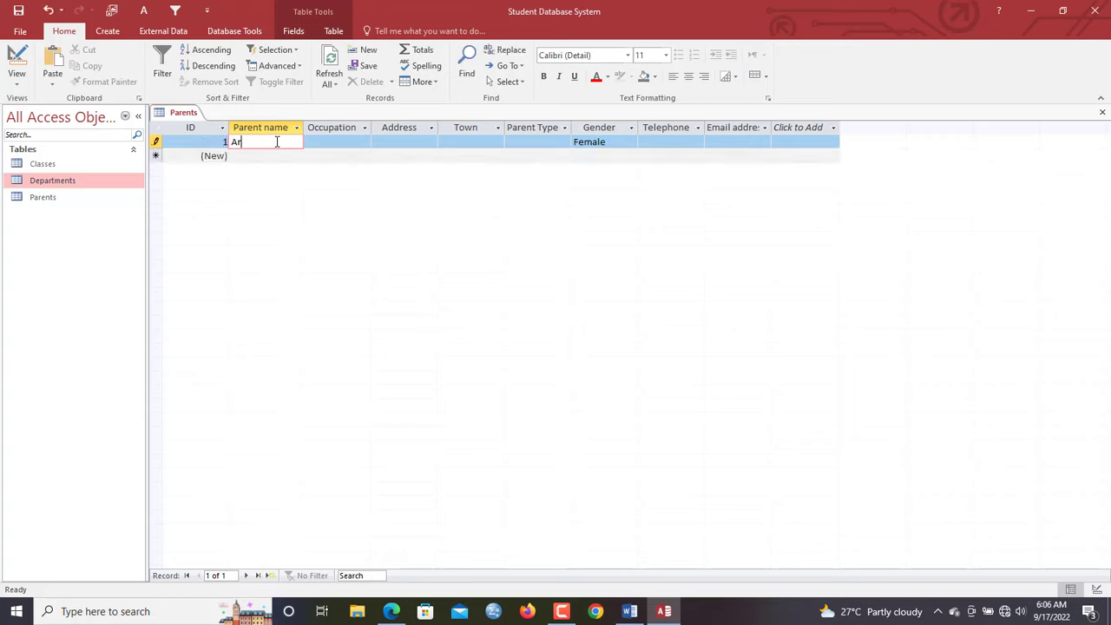
key("Tab")
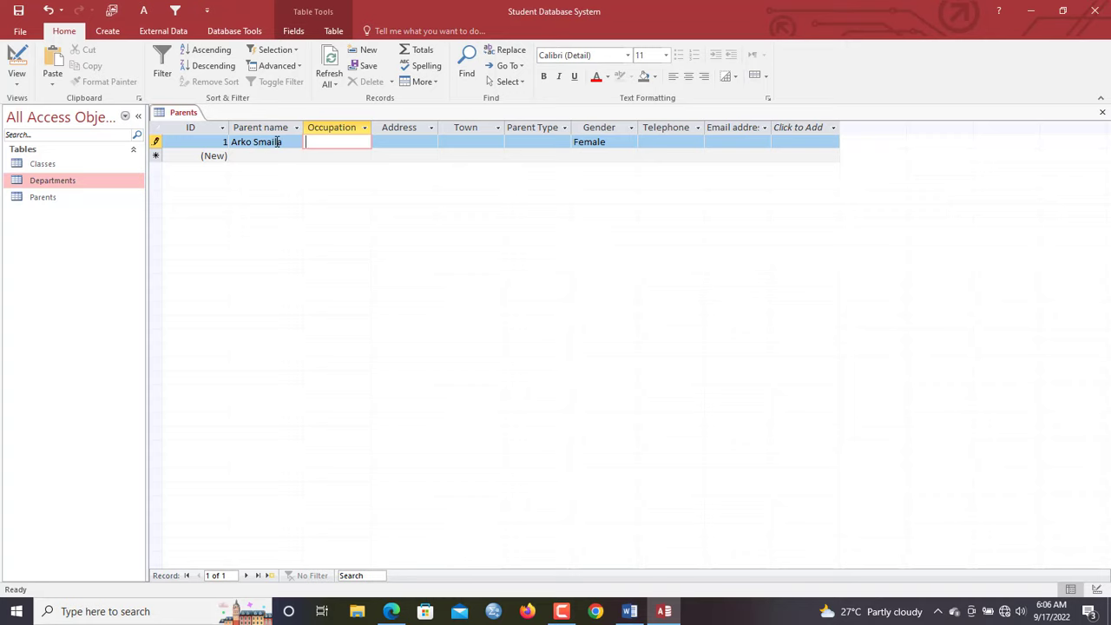
type("Developer")
key("Tab")
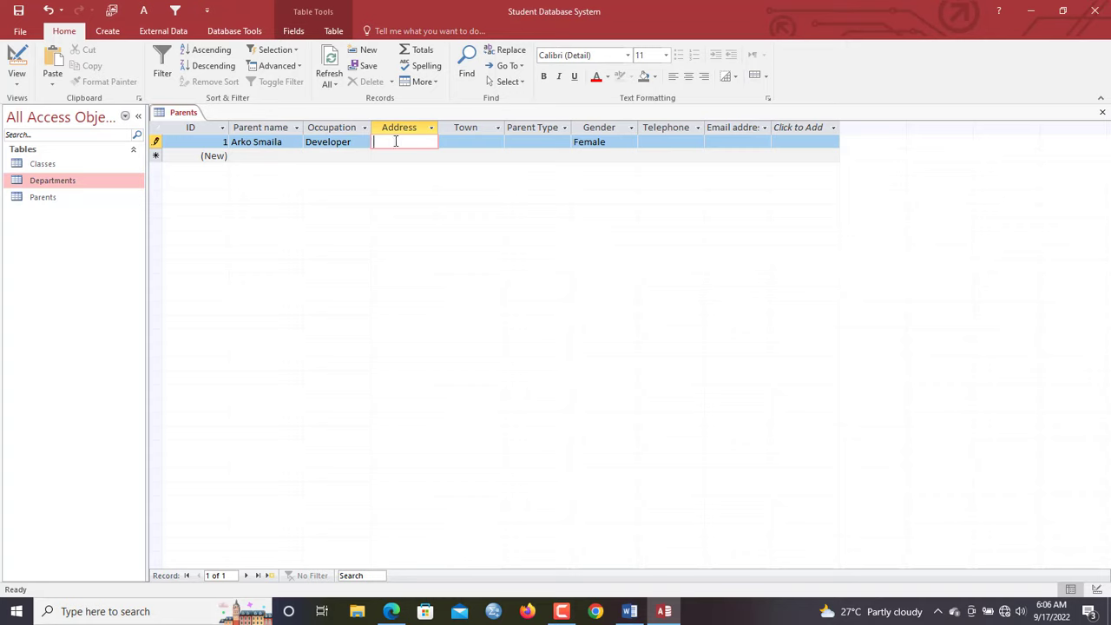
Step: Fill in the address and town, and set Parent Type to Father
type("Kasoa, New town")
key("Tab")
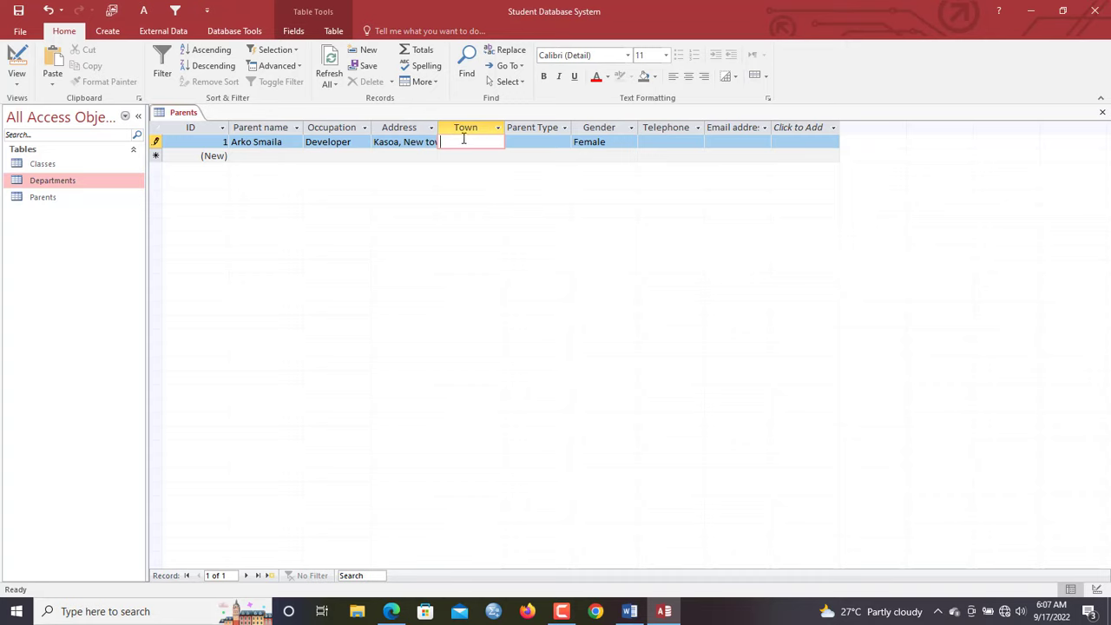
type("Kasoa")
key("Tab")
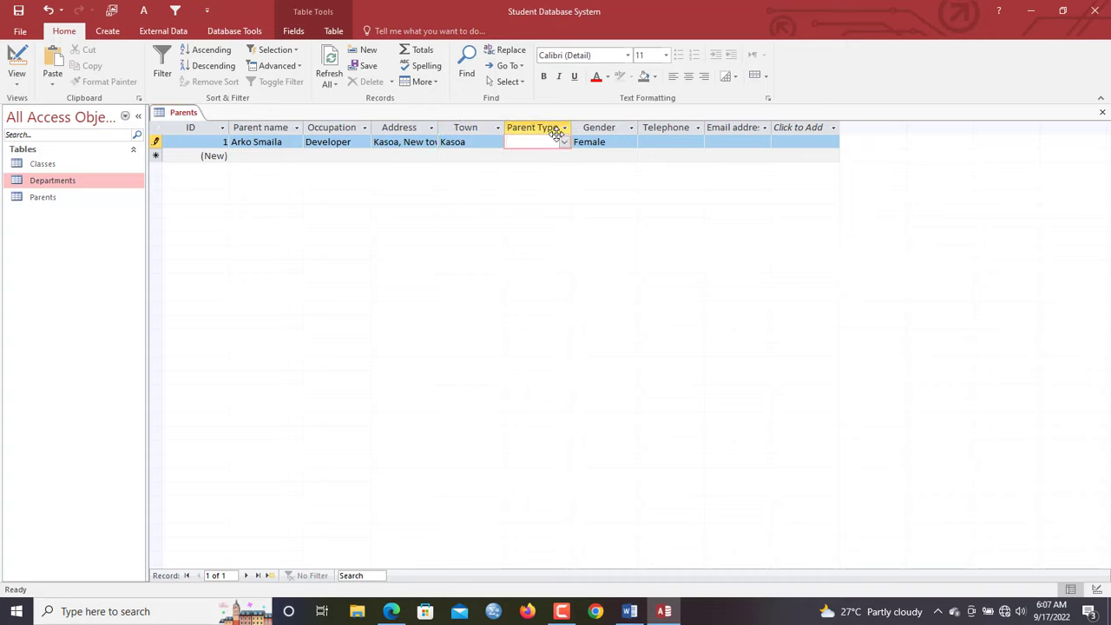
left_click(563, 141)
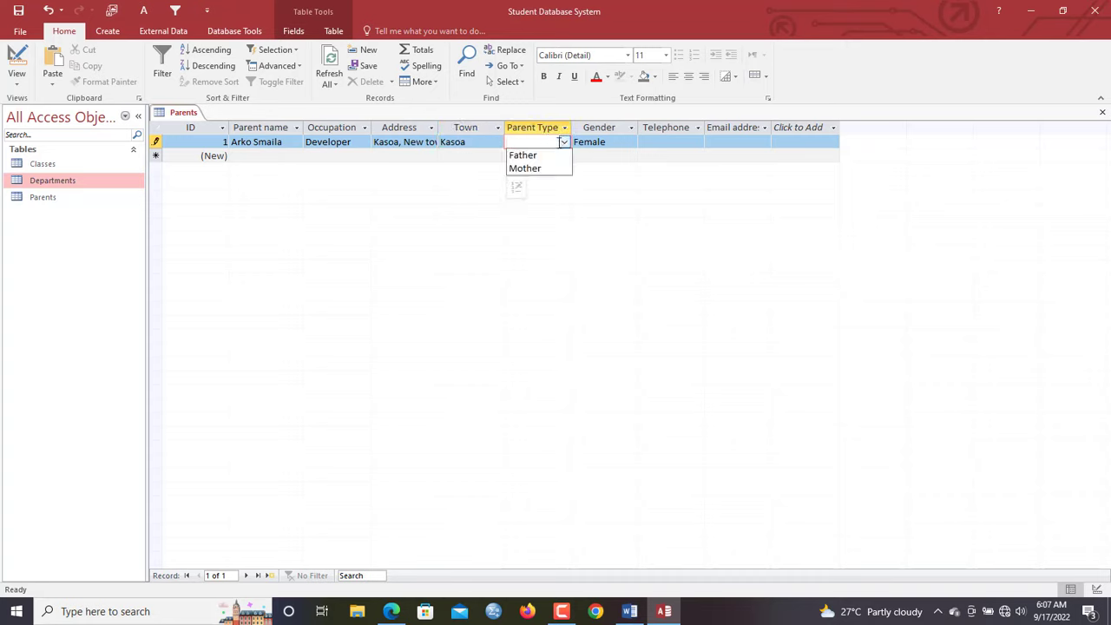
left_click(548, 155)
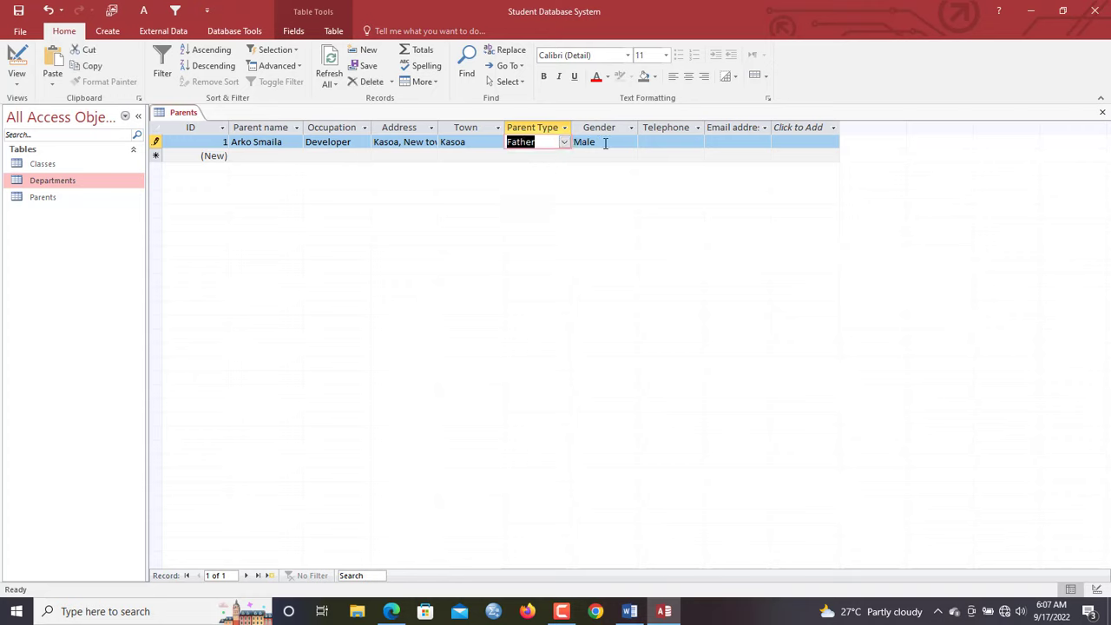
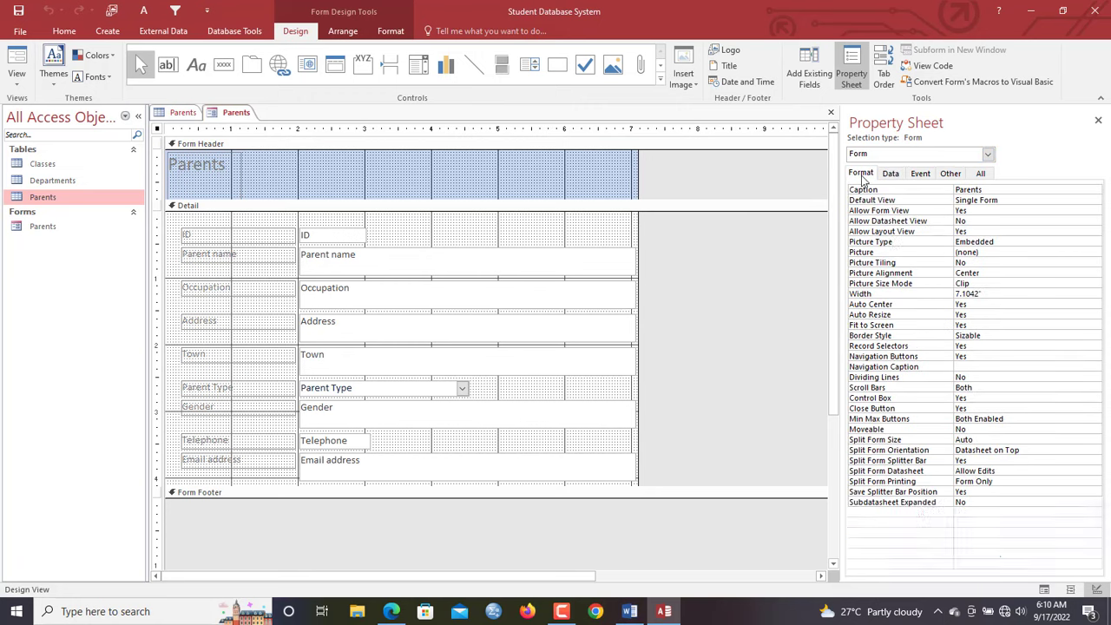
Step: Set the Parents form's Record Selectors property to No
left_click(974, 345)
left_click(1095, 346)
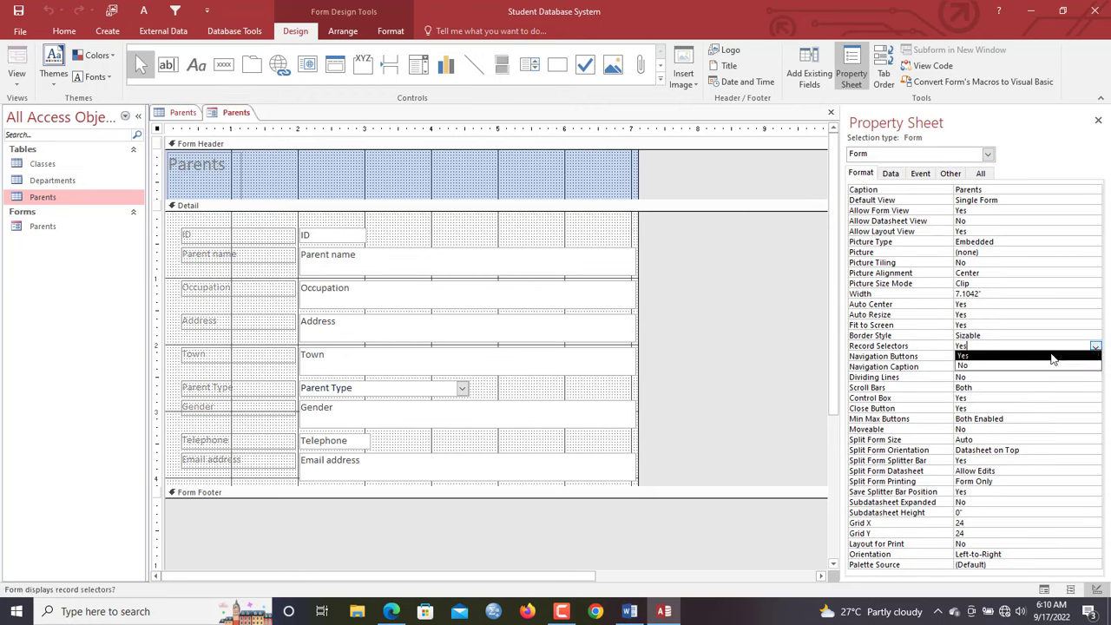
left_click(996, 366)
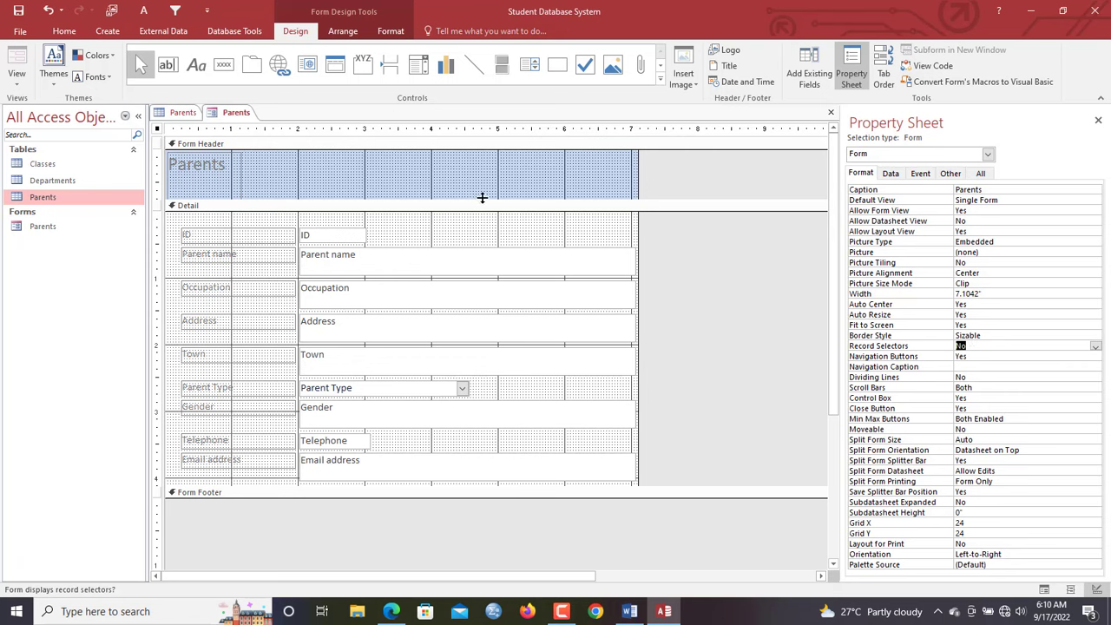
Step: Preview the Parents form in Form View, then return to Design View
right_click(227, 114)
left_click(267, 172)
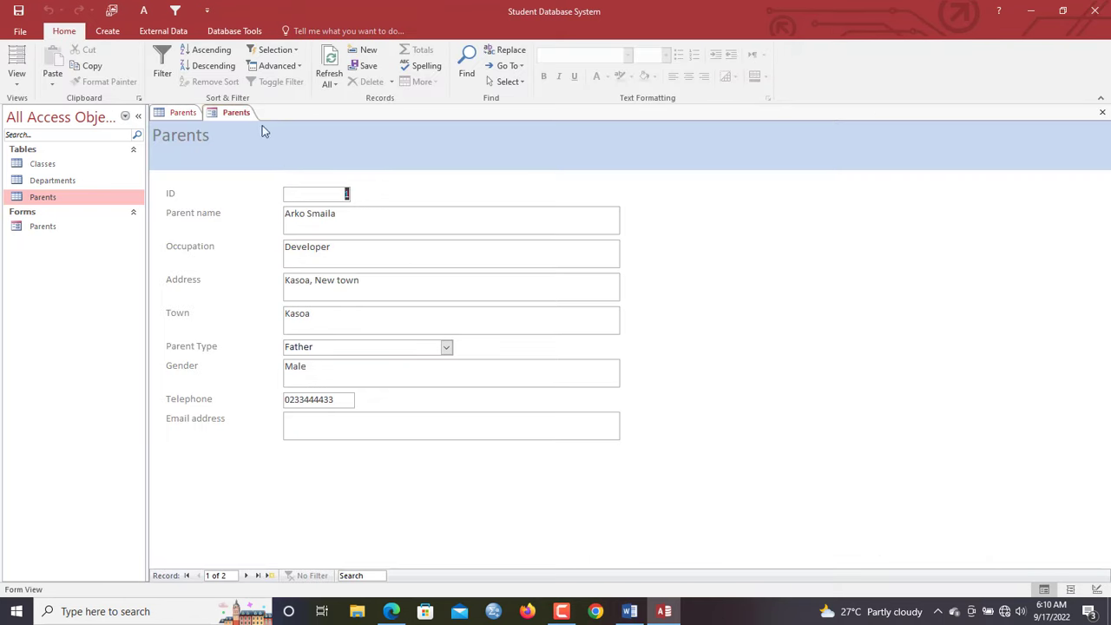
right_click(292, 159)
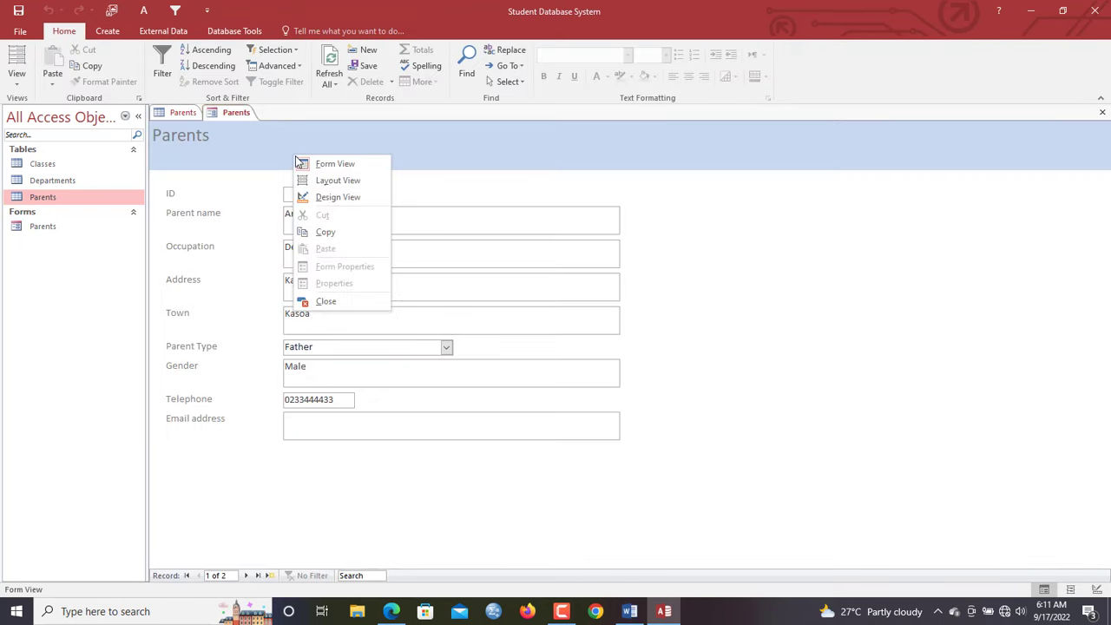
left_click(337, 199)
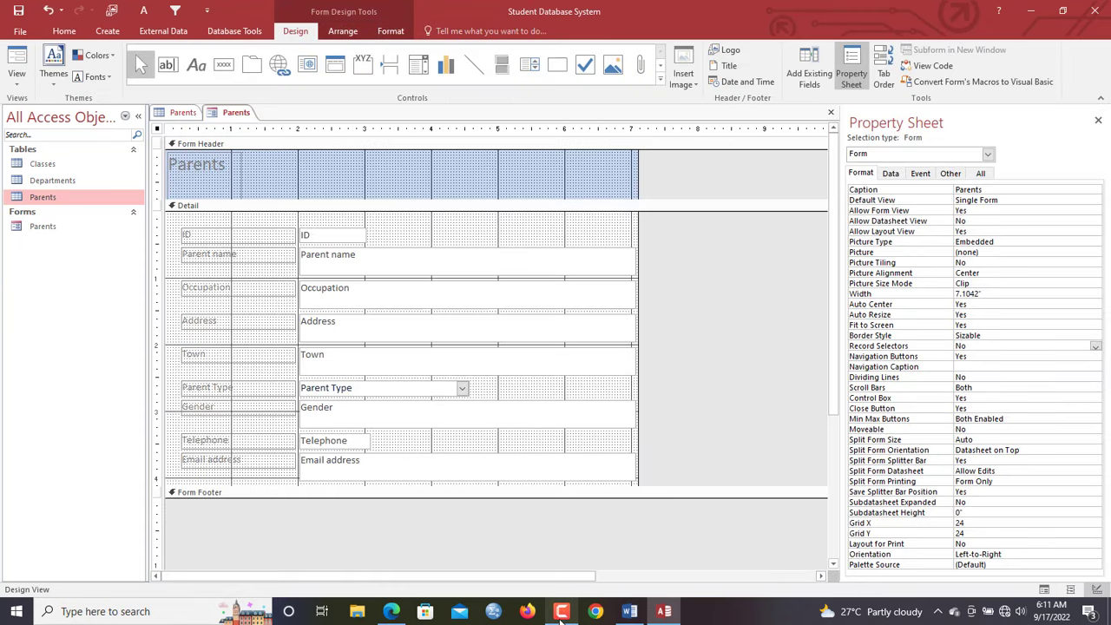
Step: Delete the Parents title label from the form header and shrink the header
left_click(391, 220)
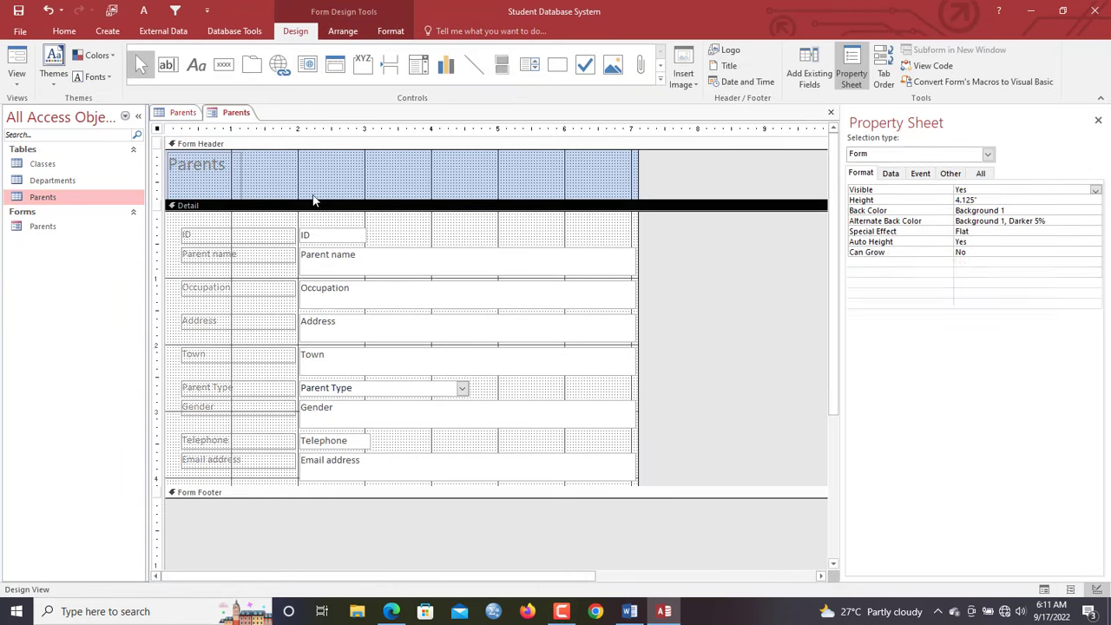
left_click(240, 186)
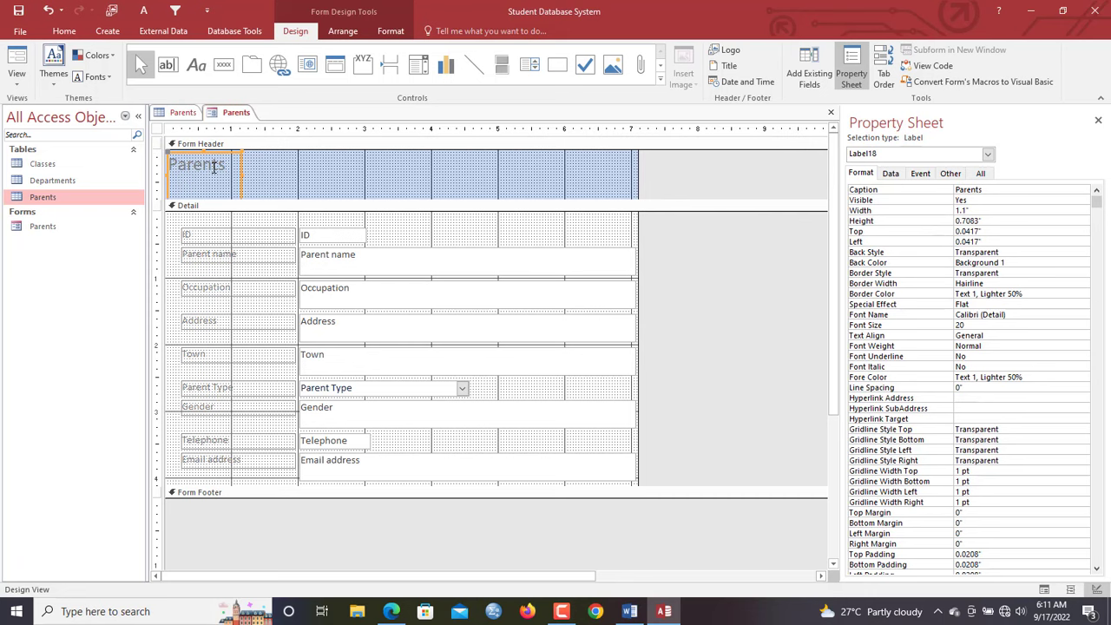
key("Delete")
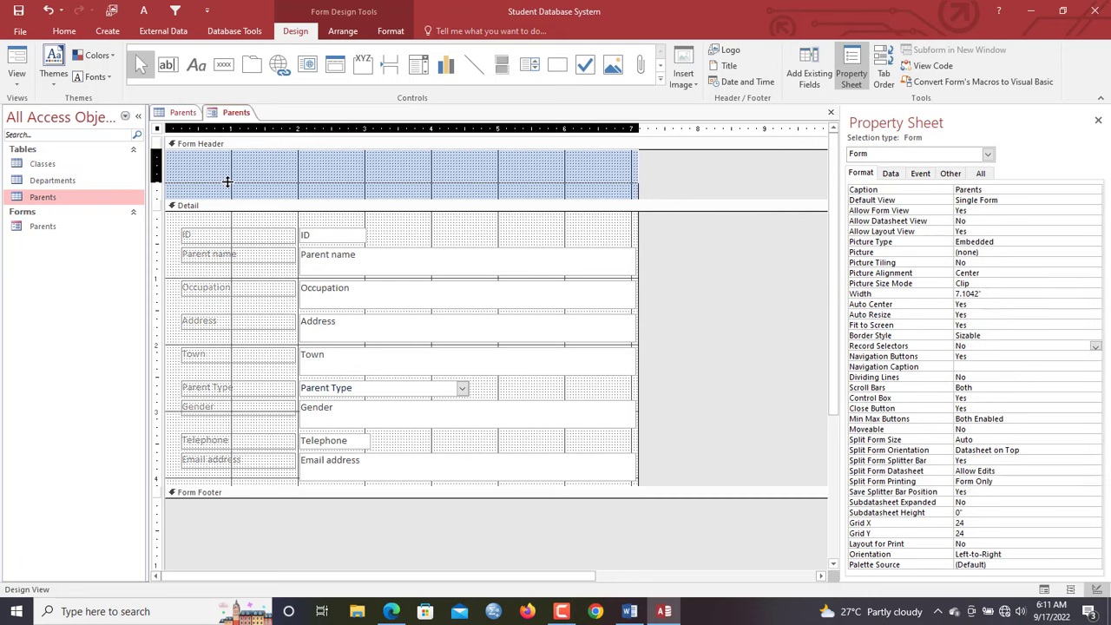
left_click_drag(228, 181, 232, 186)
Step: Size all the Detail field boxes To Shortest and To Widest
left_click_drag(392, 208, 319, 466)
right_click(317, 462)
mouse_move(363, 276)
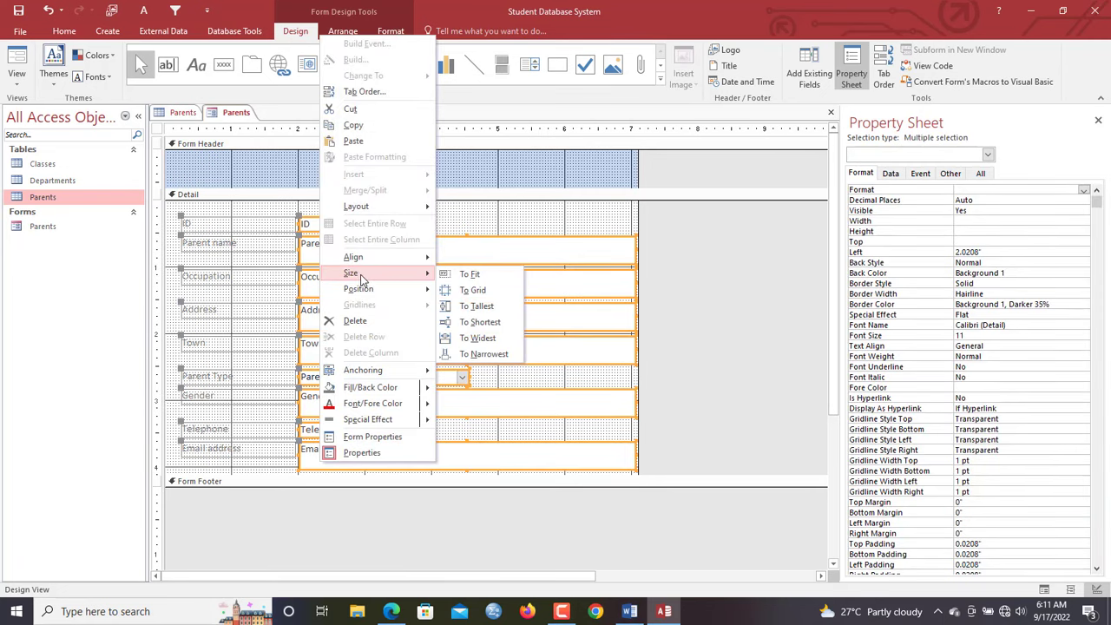
left_click(484, 323)
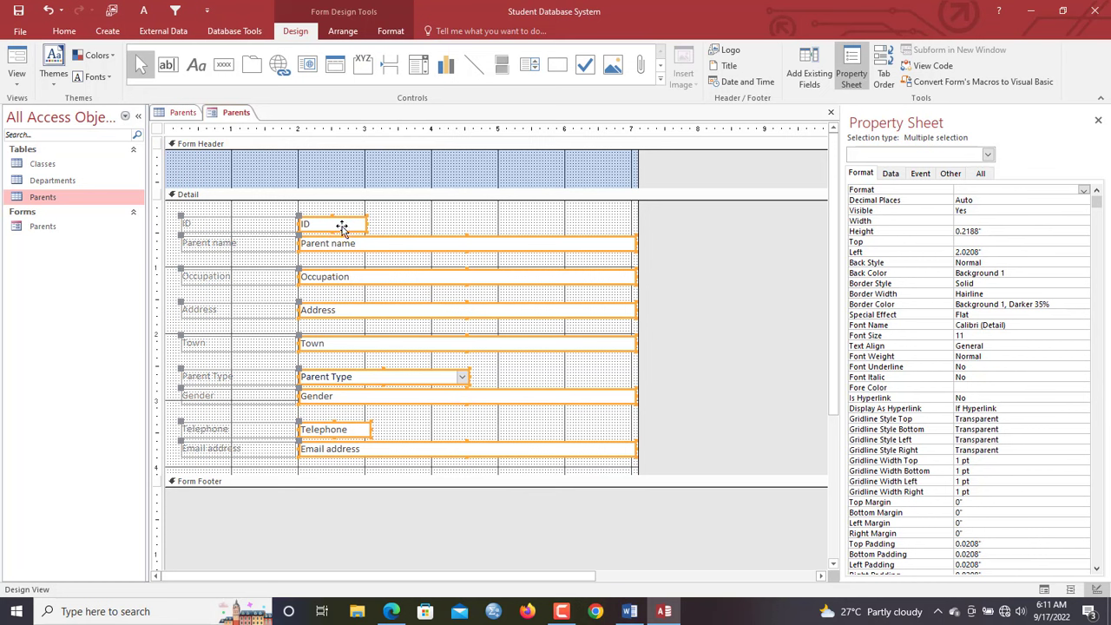
right_click(342, 227)
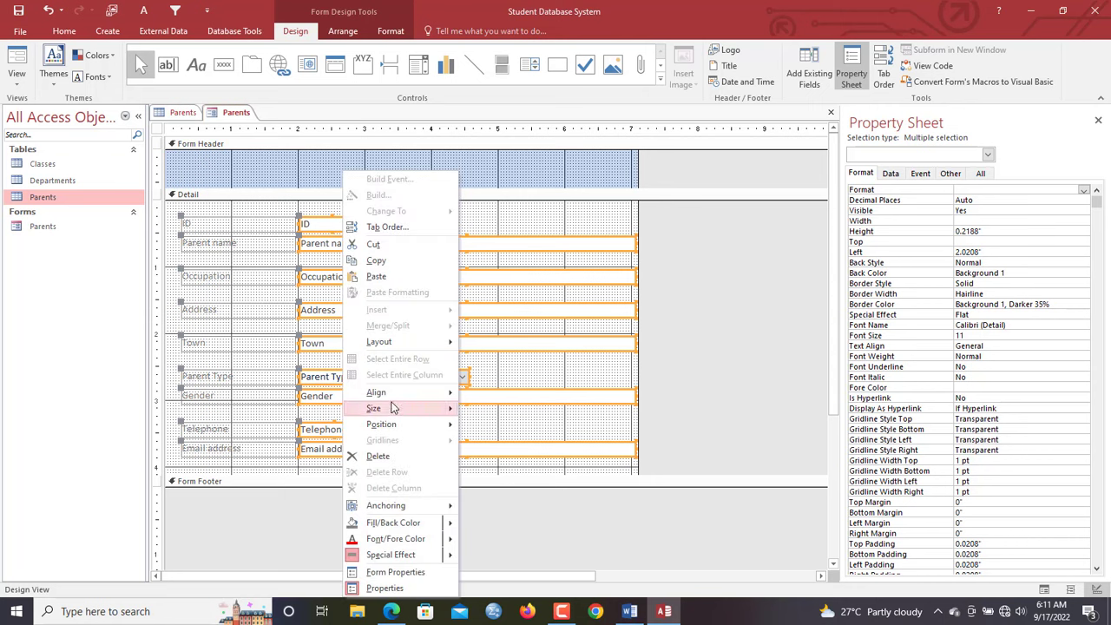
mouse_move(392, 408)
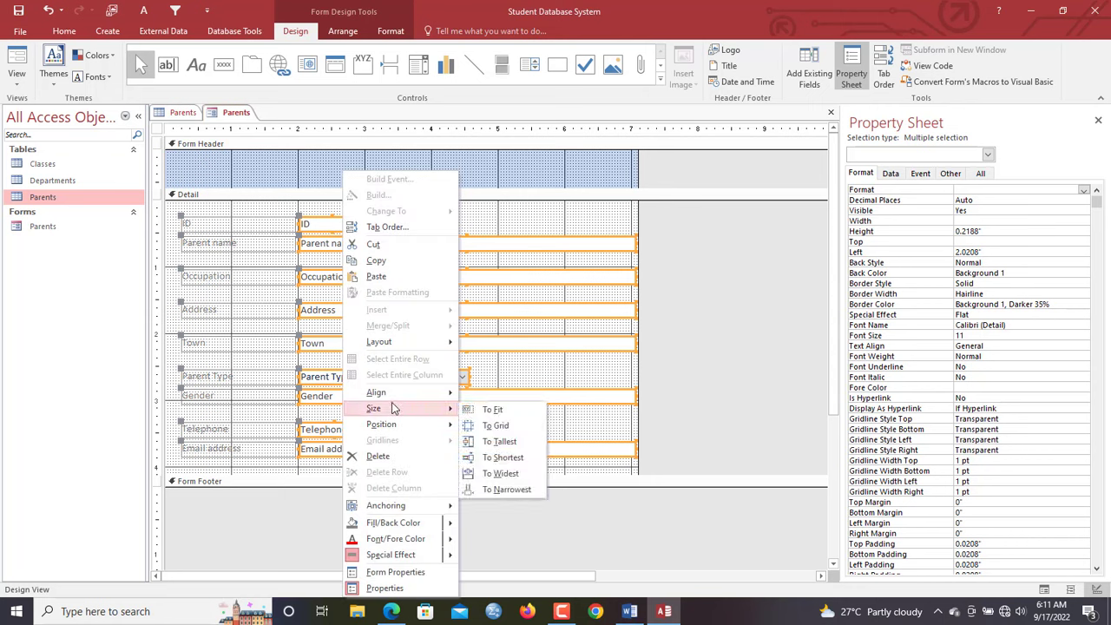
left_click(491, 473)
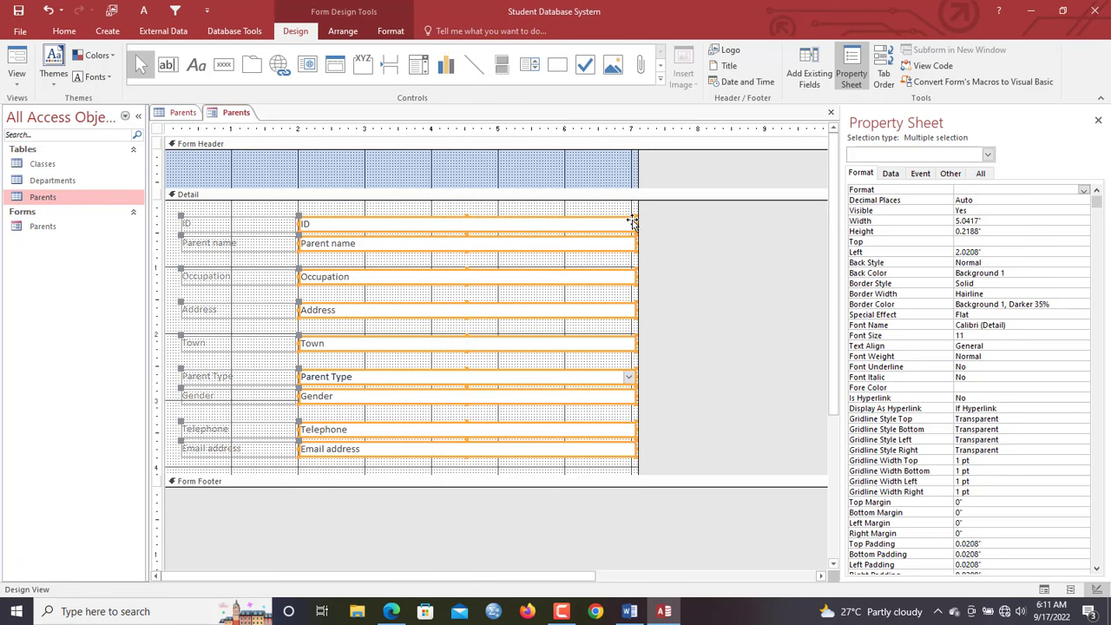
Step: Narrow the field boxes to about 3 inches and move the Occupation and Address rows up
left_click_drag(635, 223, 504, 231)
left_click_drag(544, 271, 287, 269)
key("Up")
key("Up")
key("Up")
key("Up")
key("Up")
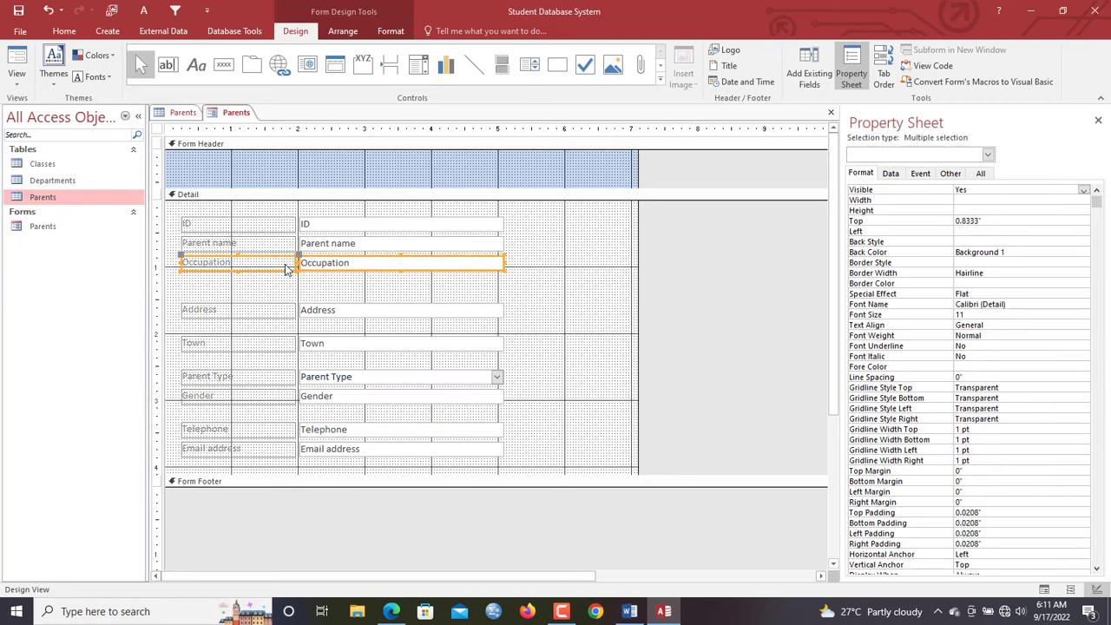
left_click_drag(436, 302, 286, 319)
key("Up")
key("Up")
key("Up")
key("Up")
key("Up")
key("Up")
key("Up")
key("Up")
key("Up")
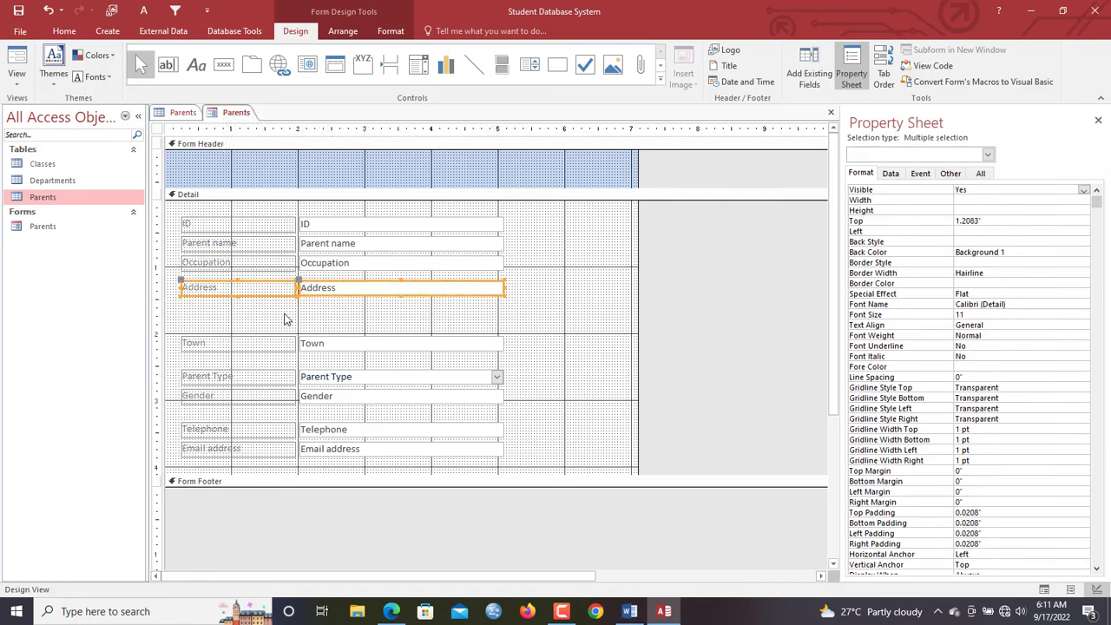
Step: Move the Town, Parent Type and Gender rows up to close the gaps
left_click_drag(540, 320, 264, 374)
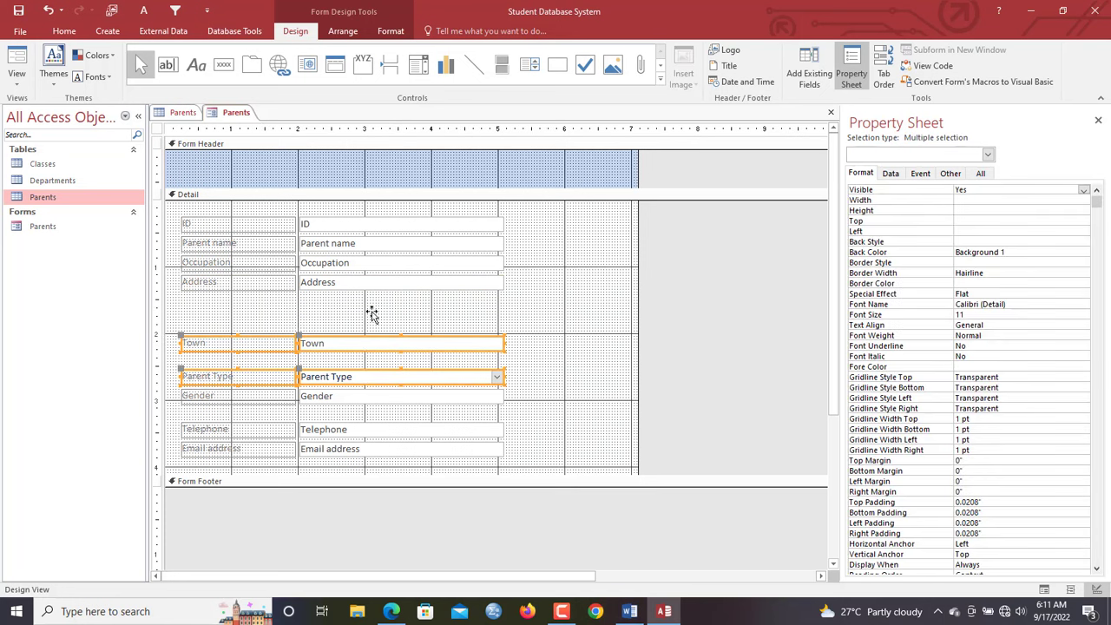
left_click_drag(542, 324, 265, 412)
key("Up")
key("Up")
key("Up")
key("Up")
key("Up")
key("Up")
key("Up")
key("Up")
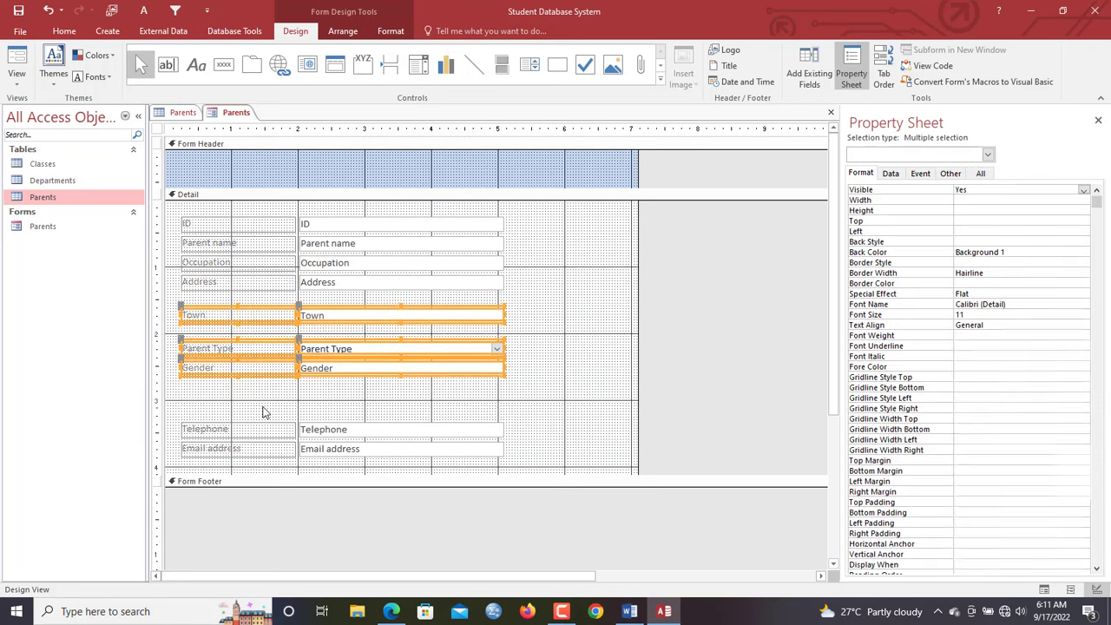
key("Up")
key("Up")
key("Up")
key("Up")
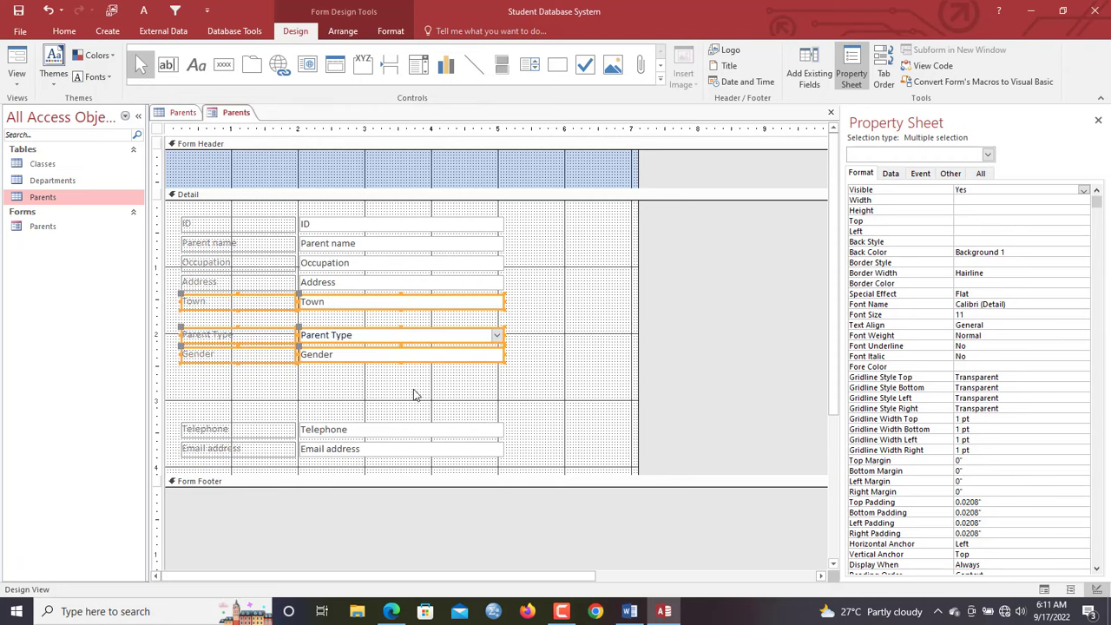
left_click(414, 394)
left_click_drag(416, 393, 254, 331)
key("Up")
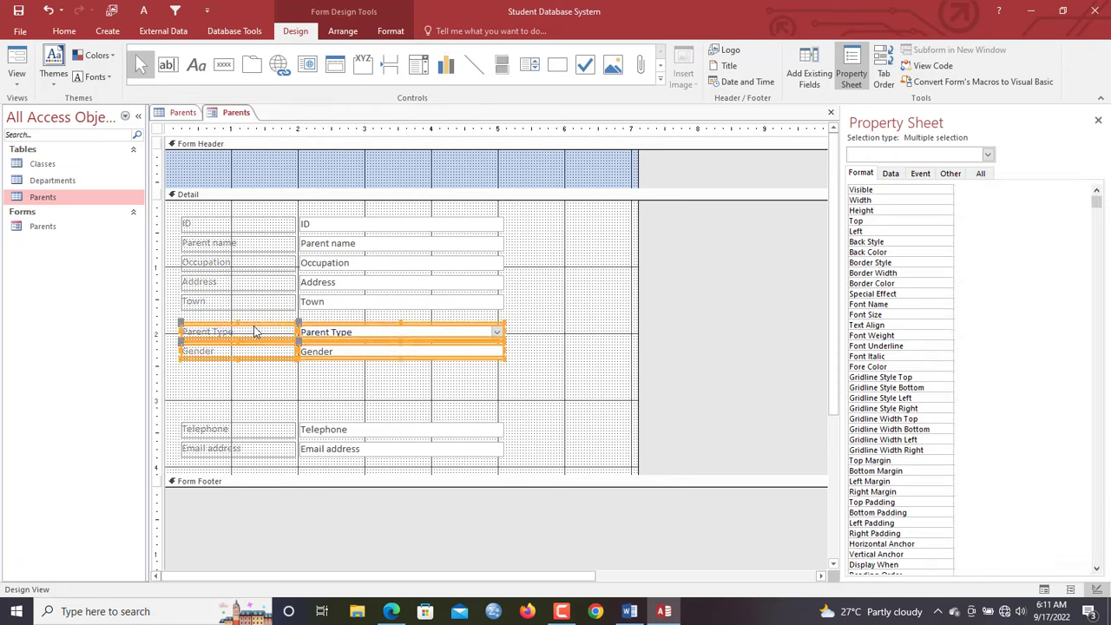
key("Up")
key("Up")
key("Up")
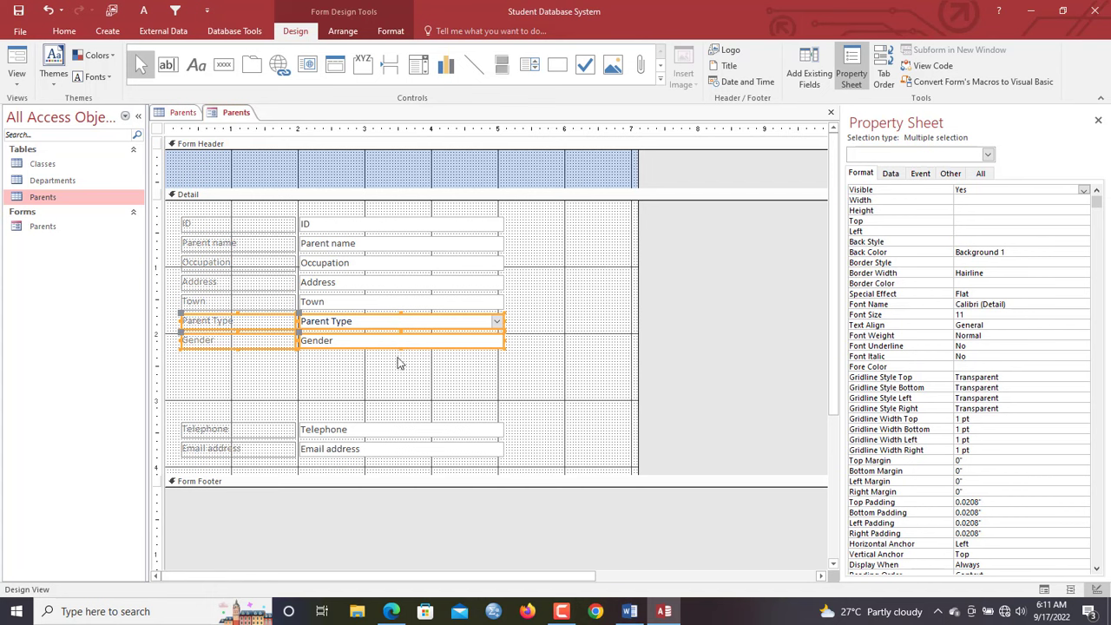
Step: Move the Telephone and Email address rows under Gender and shorten the Detail section to 3.6667"
left_click_drag(392, 399, 256, 469)
key("Up")
key("Up")
key("Up")
key("Up")
key("Up")
key("Up")
key("Up")
key("Up")
key("Up")
key("Up")
key("Up")
key("Up")
key("Up")
key("Up")
key("Up")
key("Up")
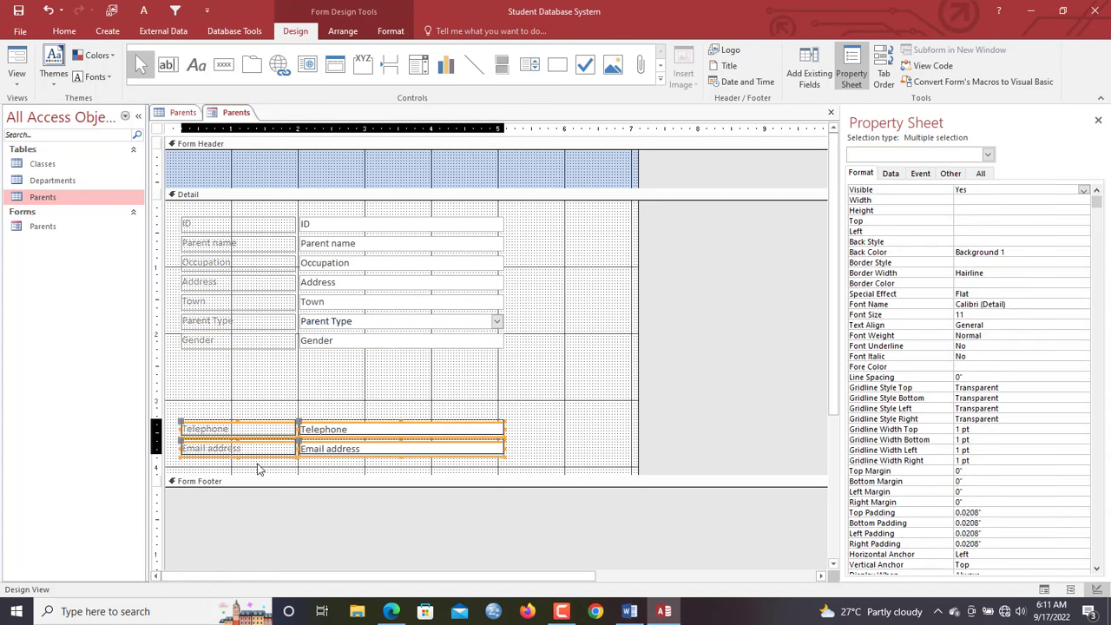
key("Up")
key("Up")
key("Up")
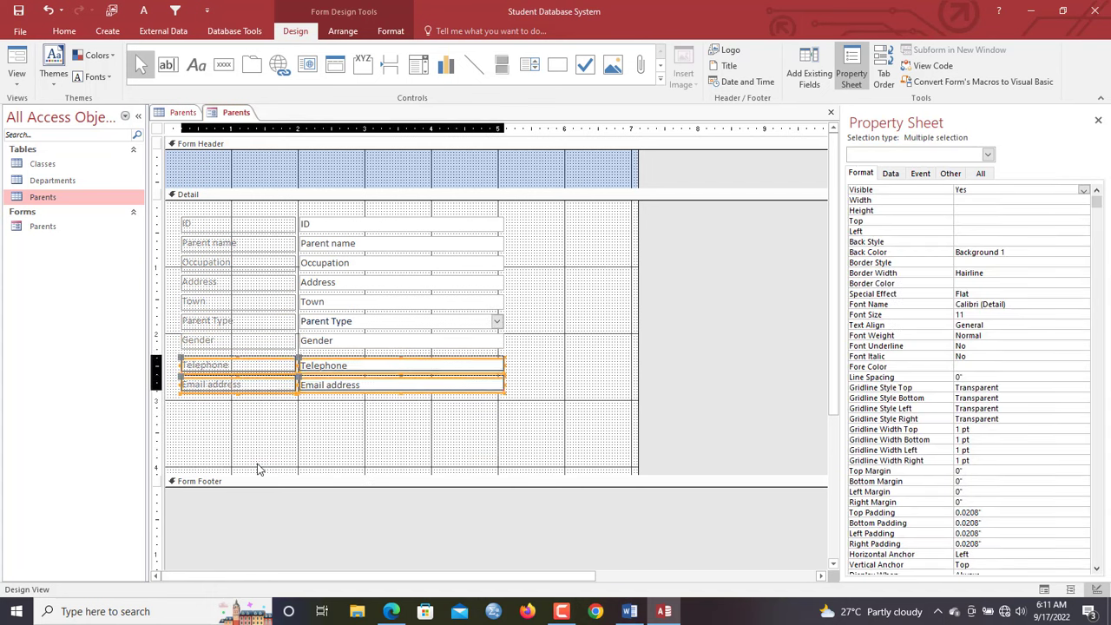
left_click_drag(568, 477, 568, 446)
left_click(551, 417)
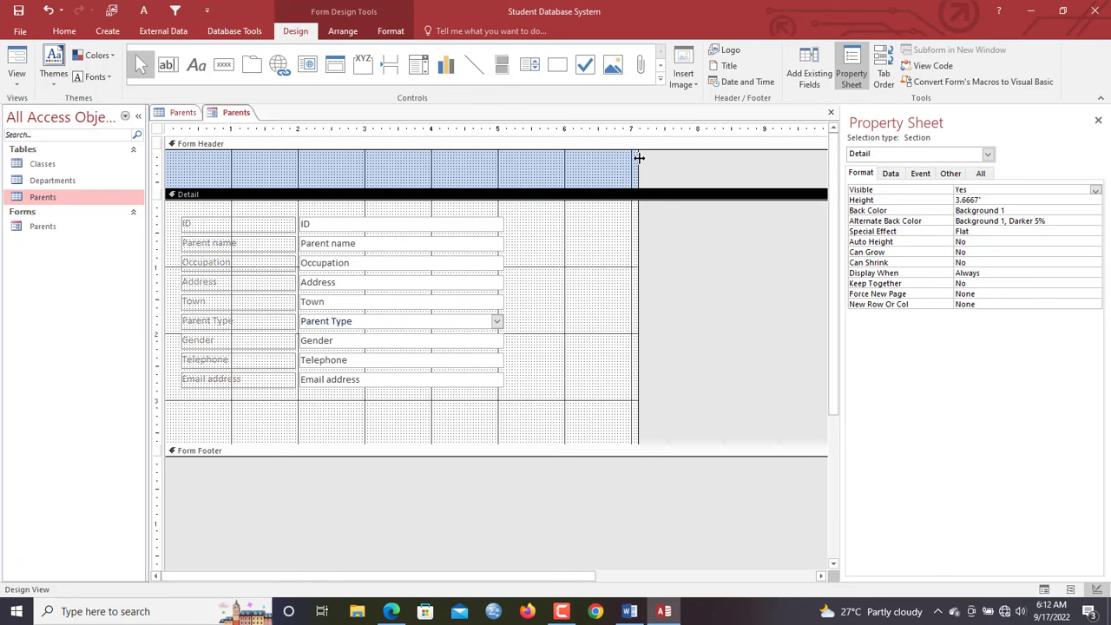
Step: Narrow the form and draw a rectangle along the bottom of the Detail section
left_click_drag(638, 158, 578, 162)
left_click(535, 142)
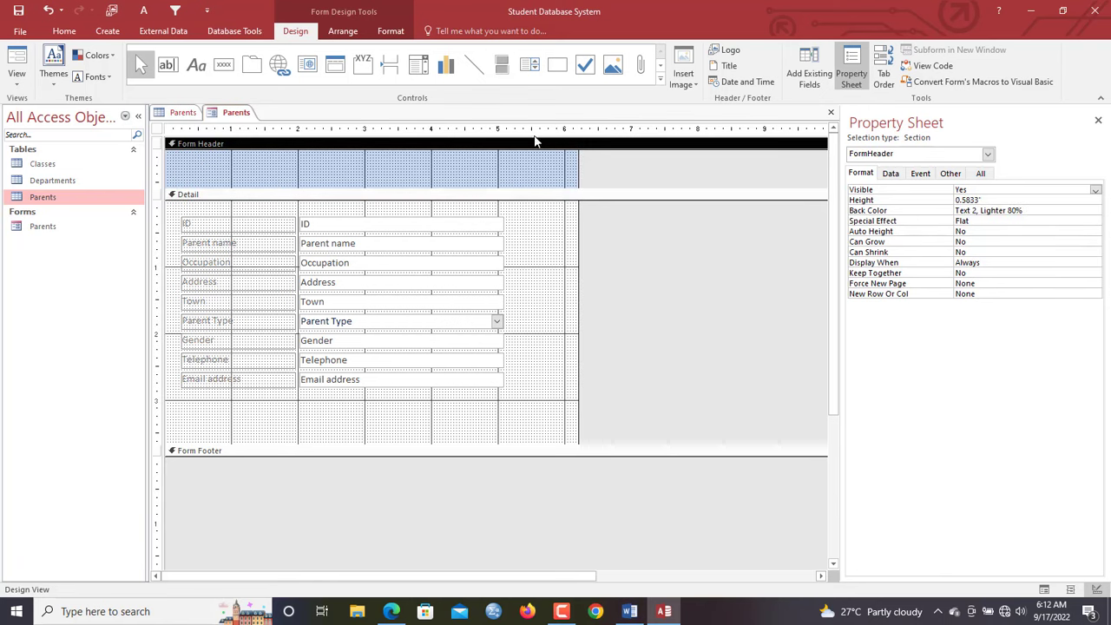
left_click(552, 73)
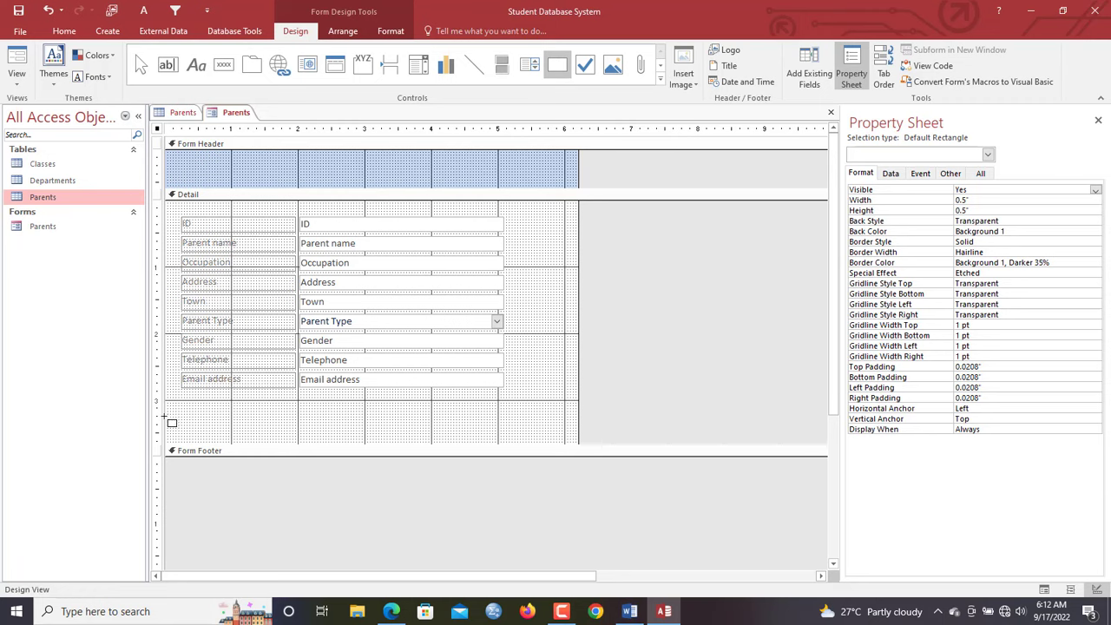
left_click_drag(164, 415, 585, 448)
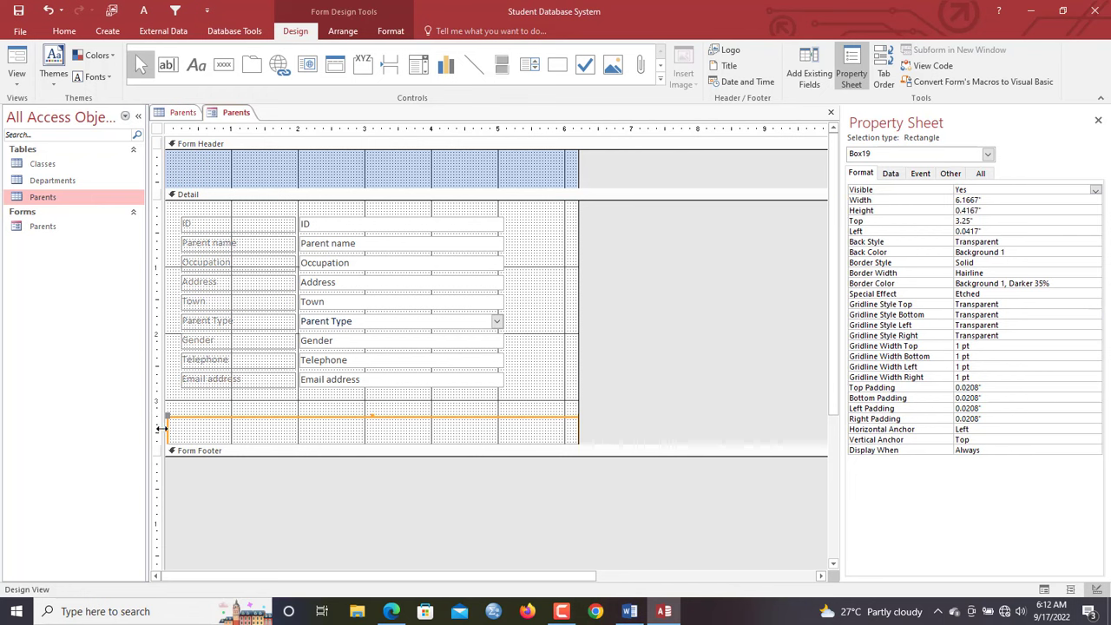
left_click_drag(162, 428, 152, 426)
Step: Fill the rectangle with Accent 1 blue and set its horizontal anchor to Both
left_click(391, 31)
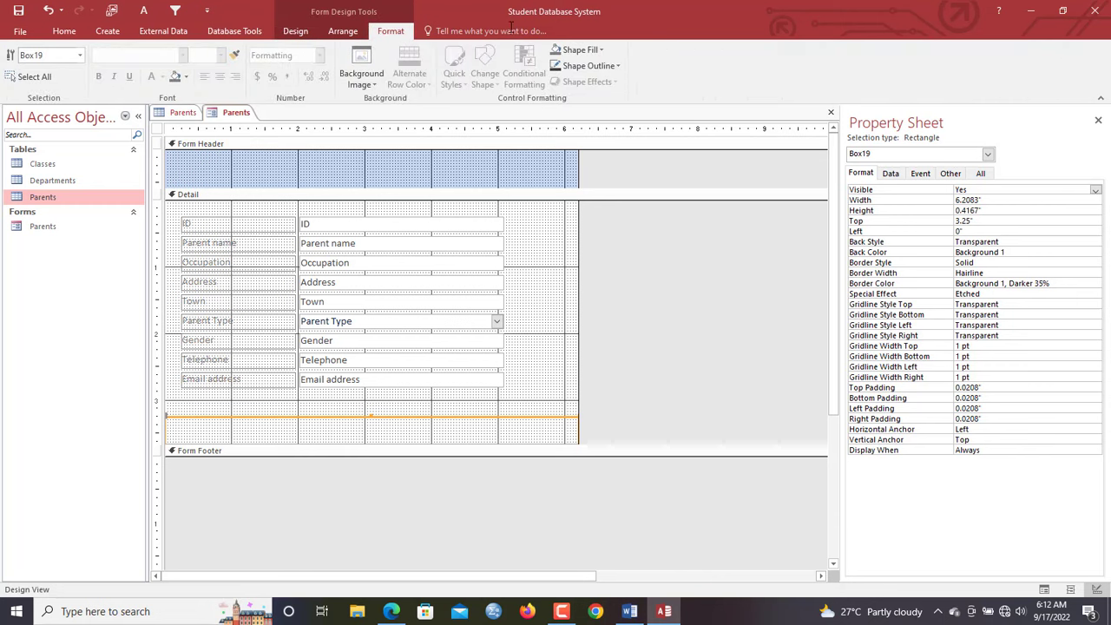
left_click(590, 50)
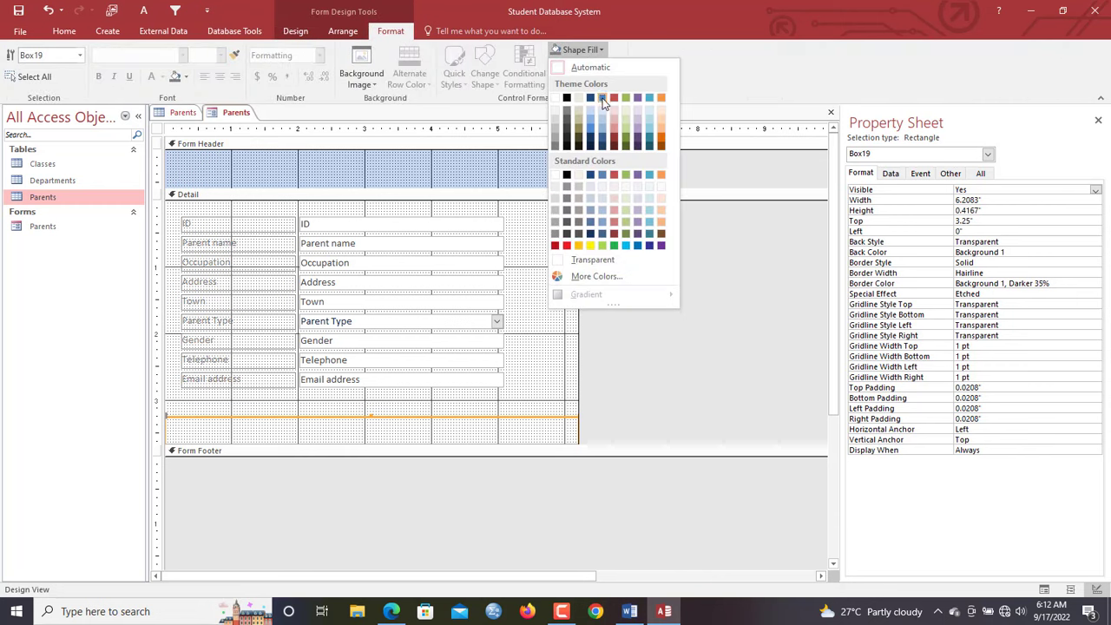
left_click(602, 99)
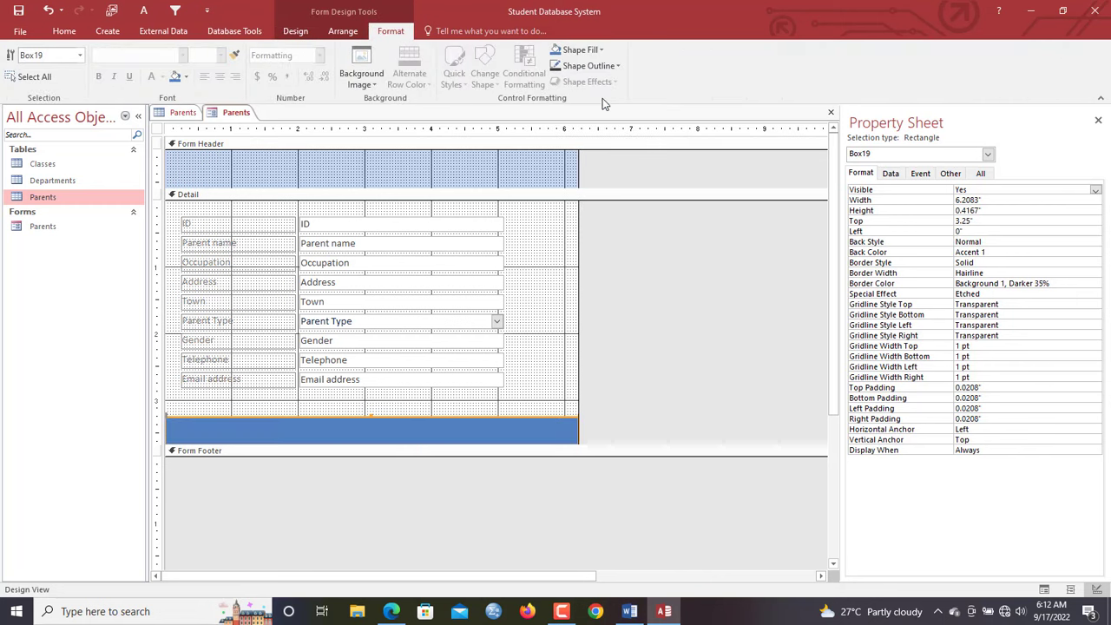
left_click(987, 428)
left_click(1095, 431)
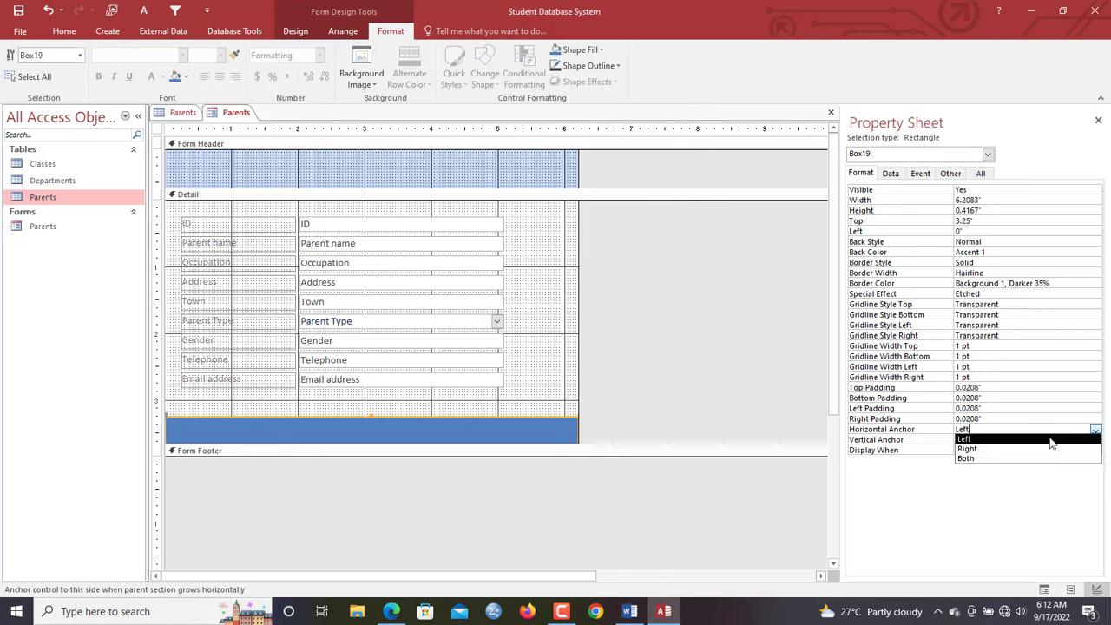
left_click(1002, 459)
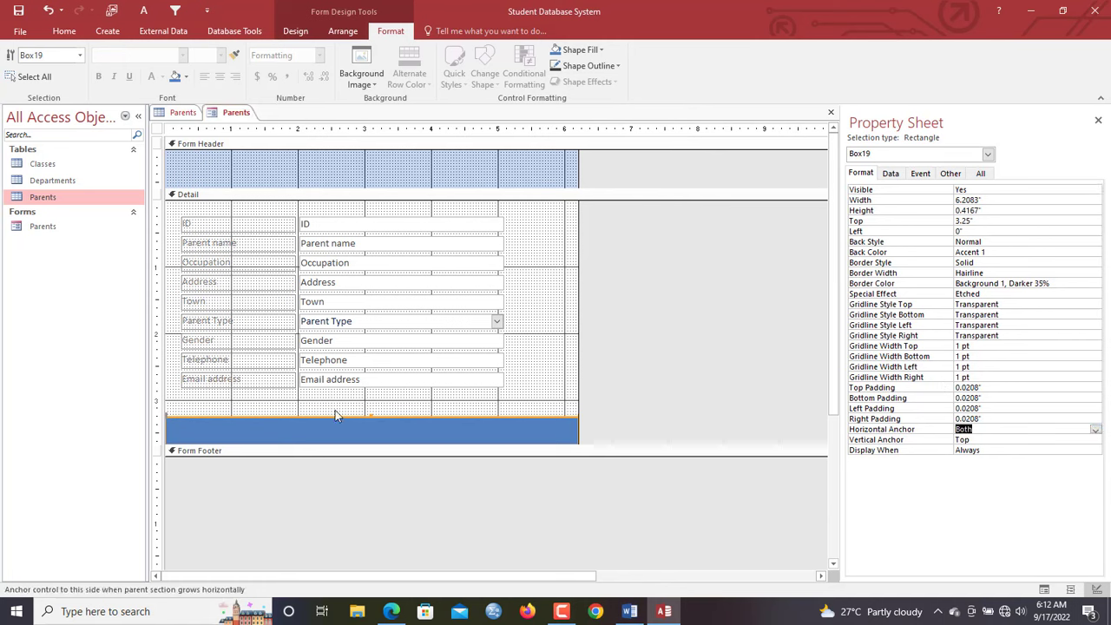
key("Up")
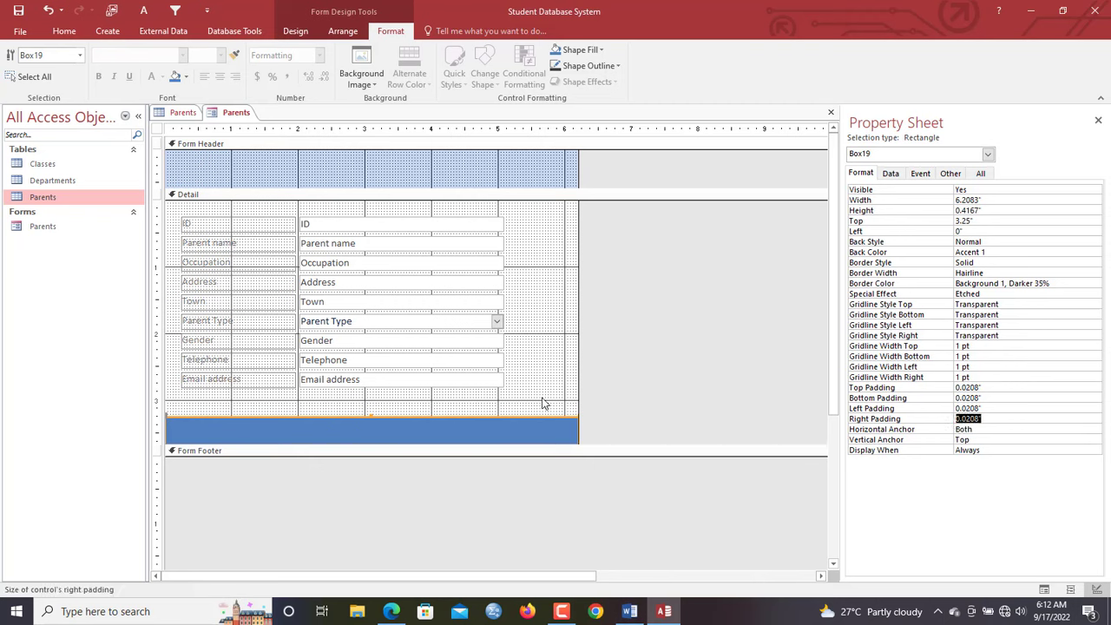
Step: Fill the Form Header section with Accent 1 blue
left_click(431, 395)
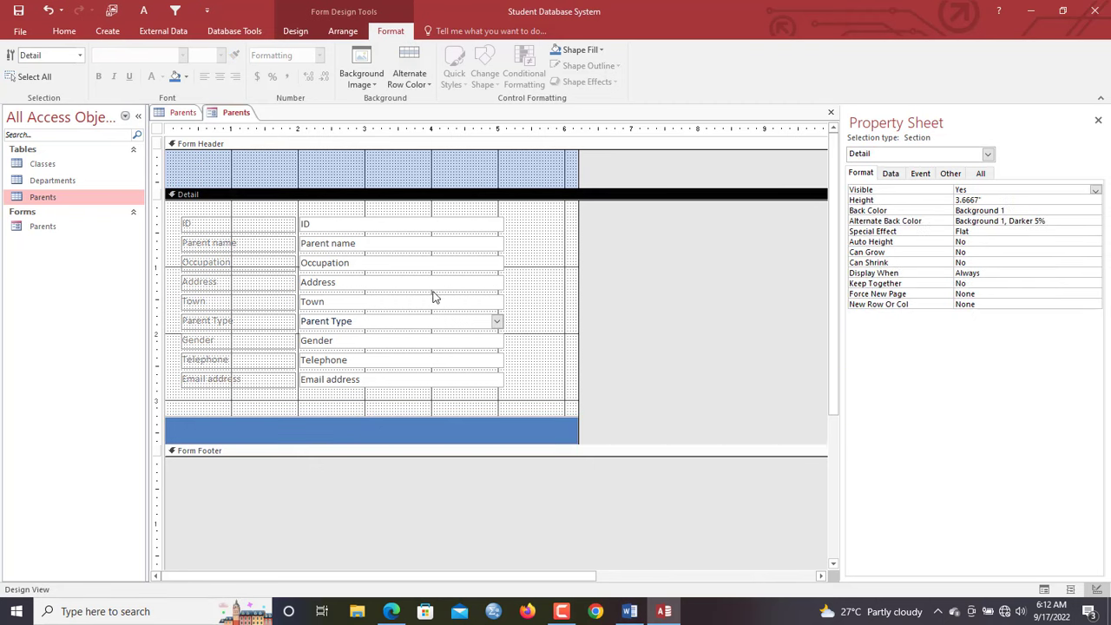
left_click(437, 169)
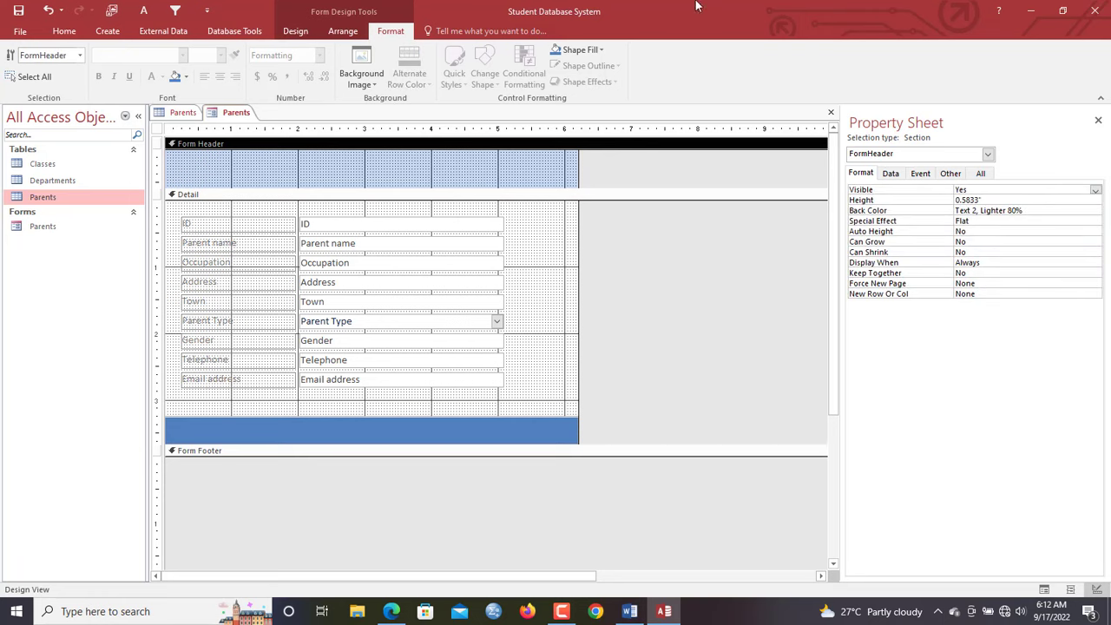
left_click(175, 76)
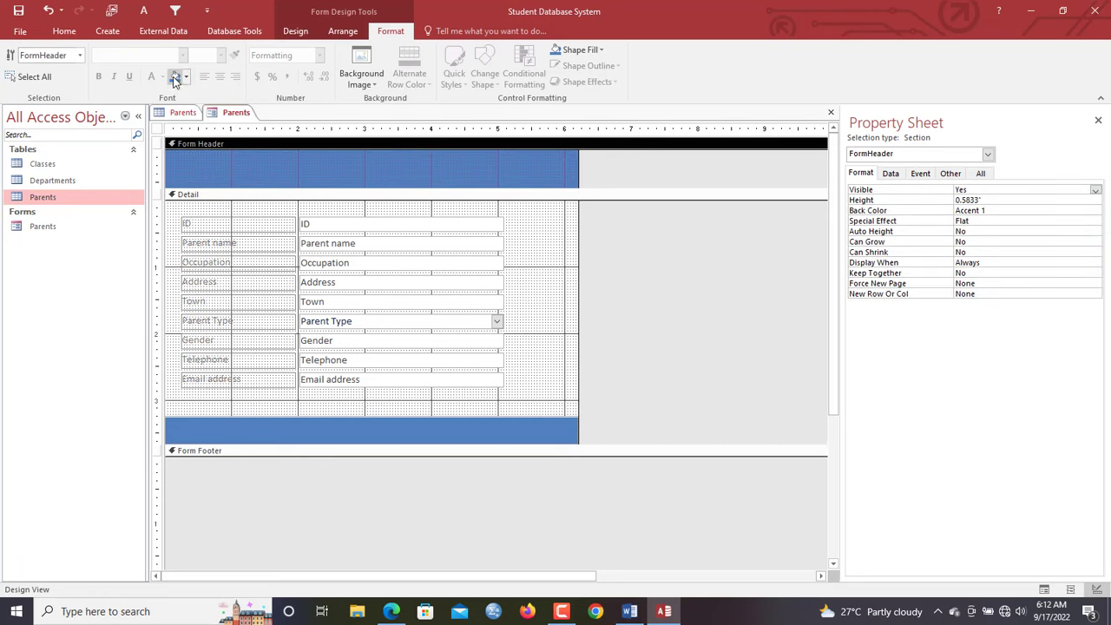
Step: Nudge the blue band up to Top 3.0417" and widen the form and band to 6.7917"
left_click(475, 420)
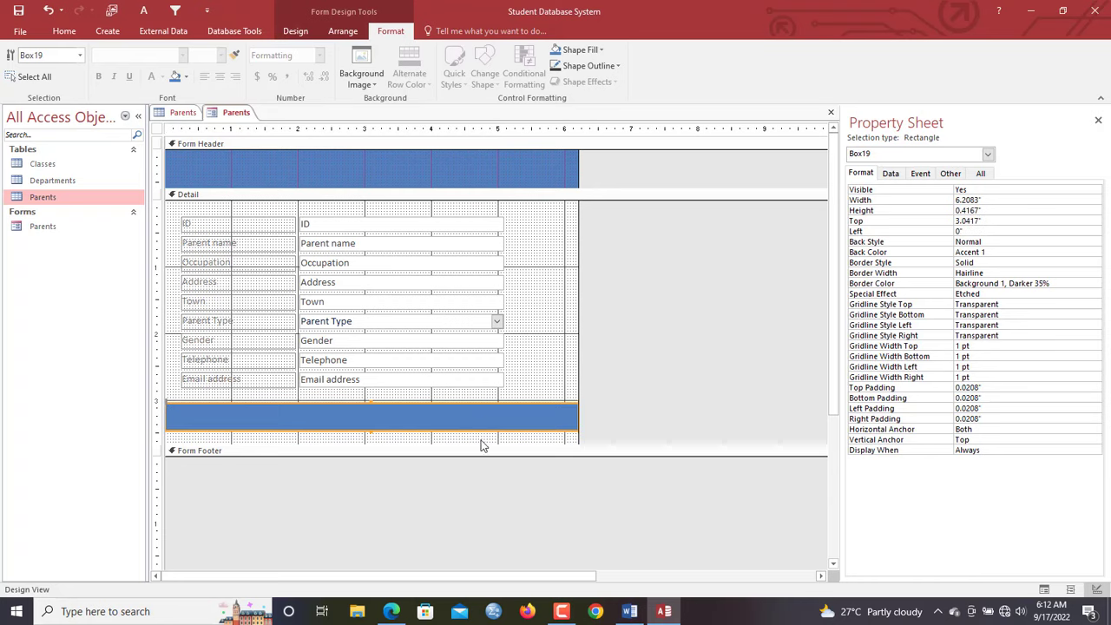
left_click_drag(478, 441, 475, 429)
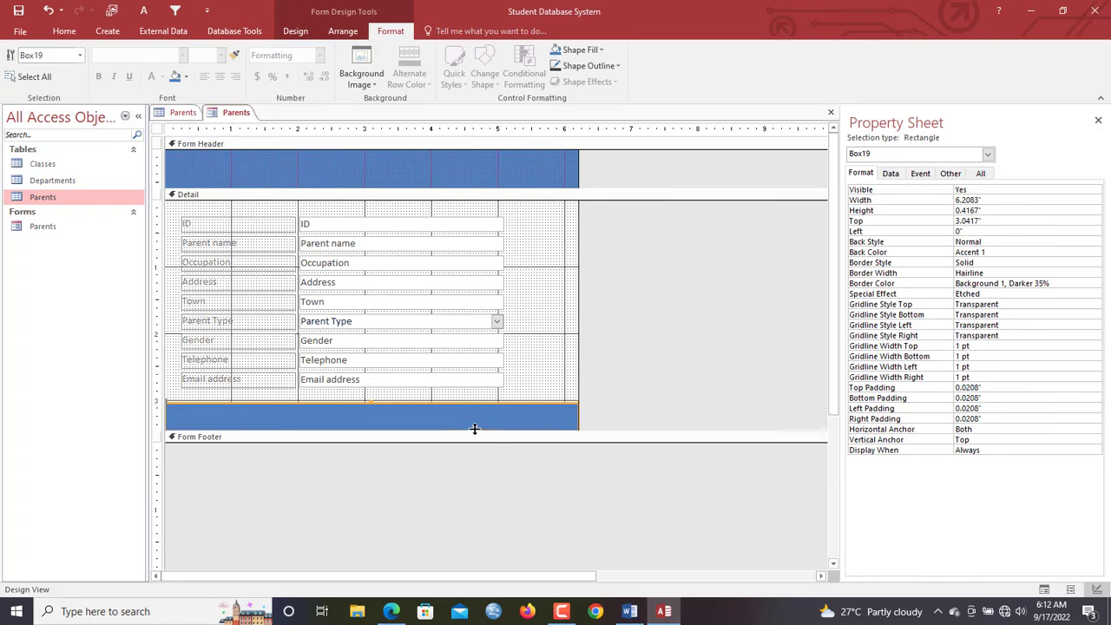
left_click_drag(576, 254, 617, 252)
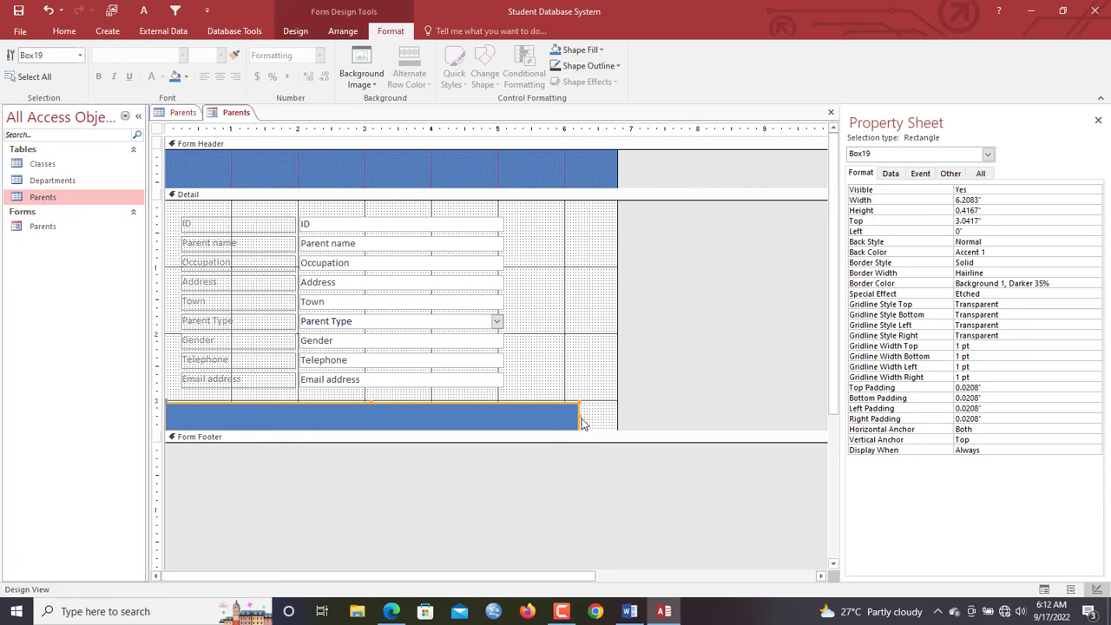
left_click_drag(577, 417, 617, 417)
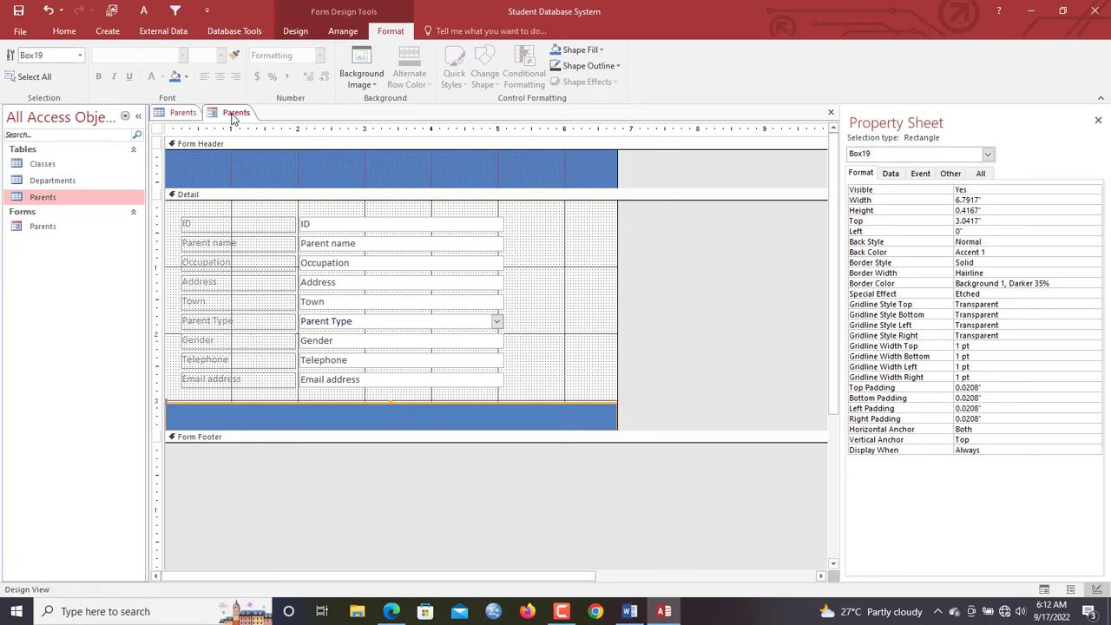
left_click(272, 184)
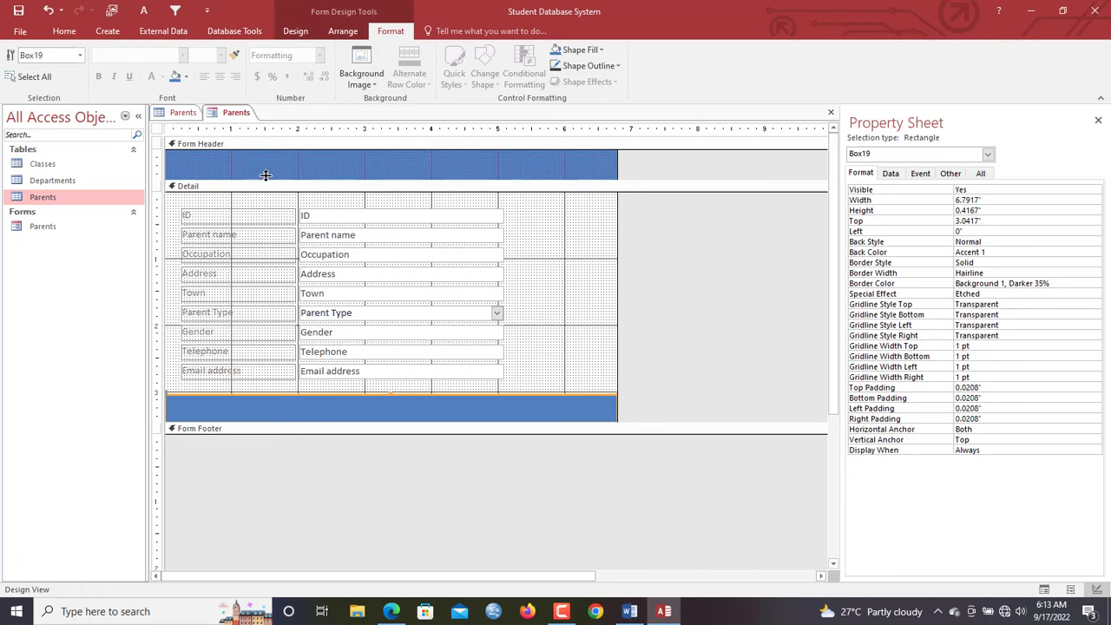
Step: Preview the Parents form in Form View, return to Design View, and show the form's Other properties
right_click(236, 124)
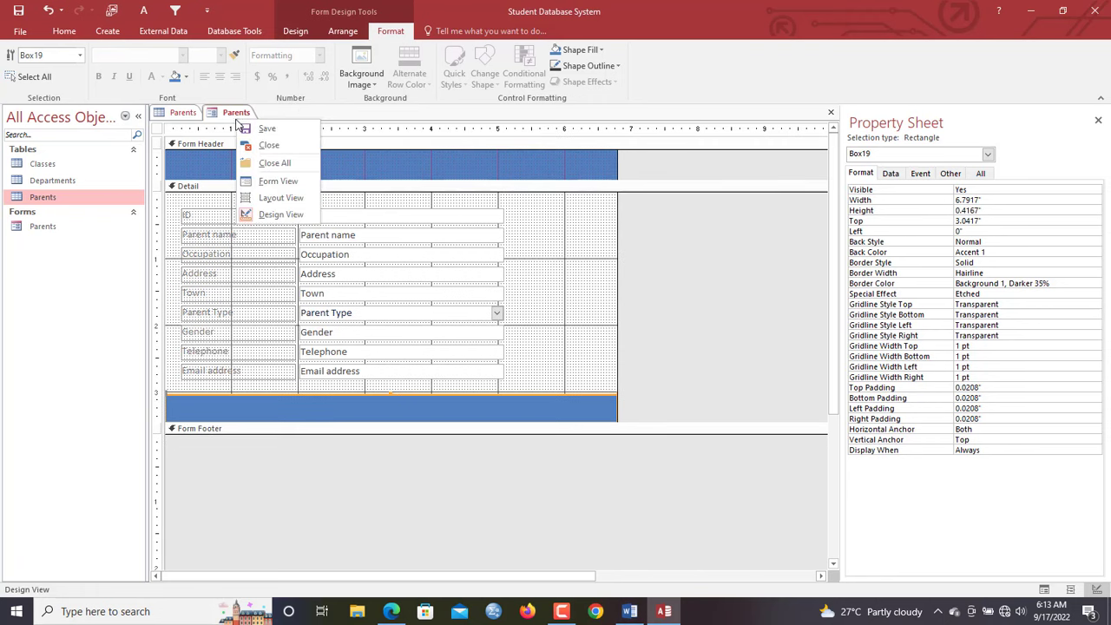
left_click(276, 182)
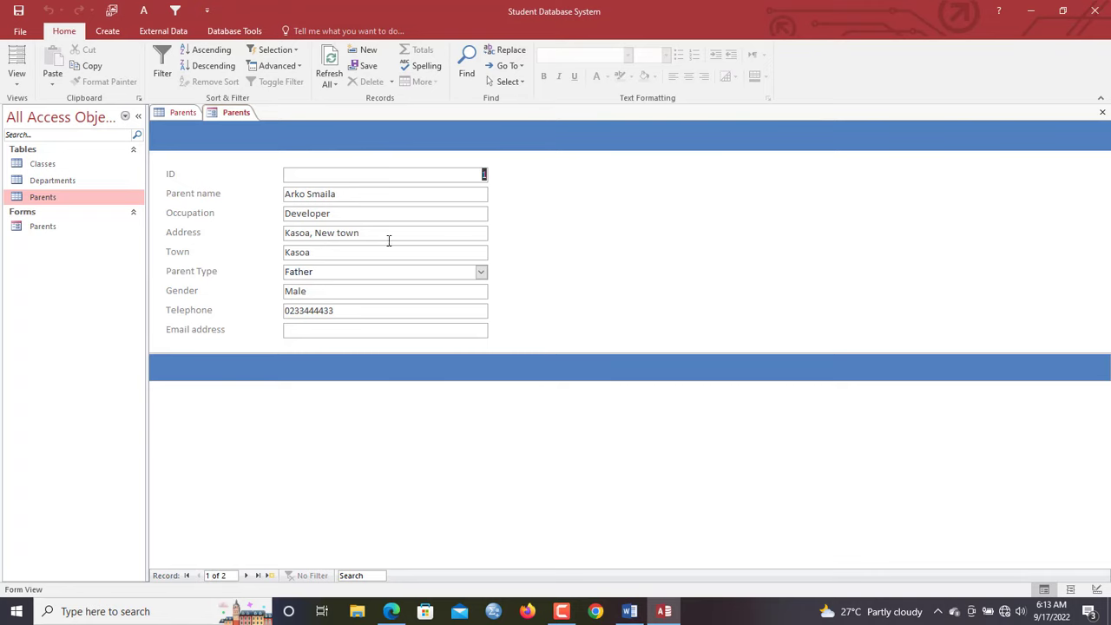
right_click(235, 121)
left_click(275, 165)
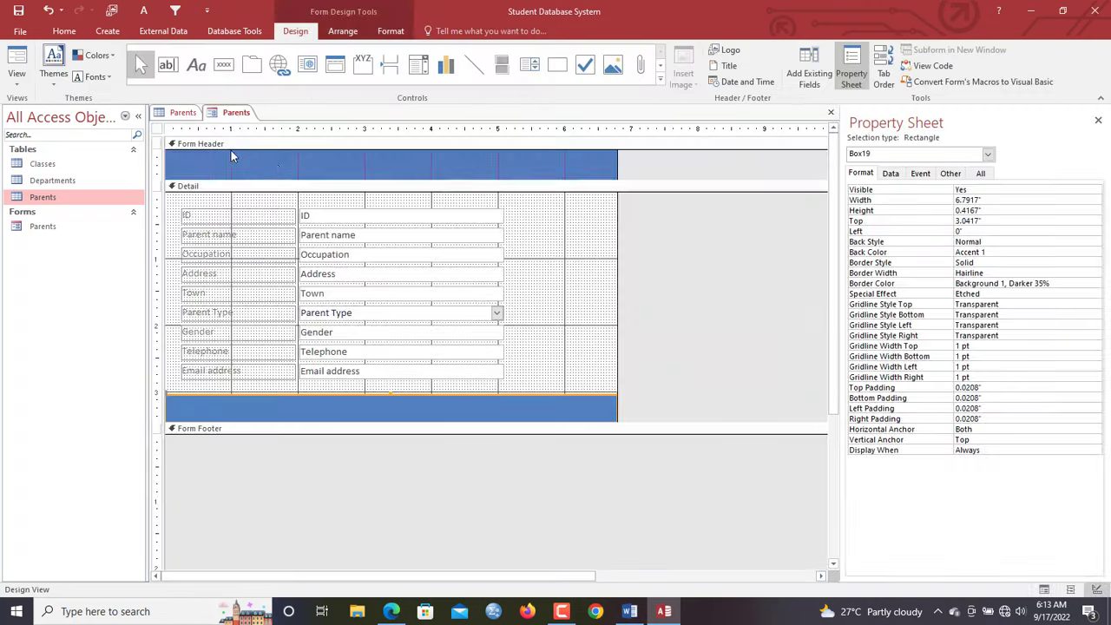
left_click(158, 129)
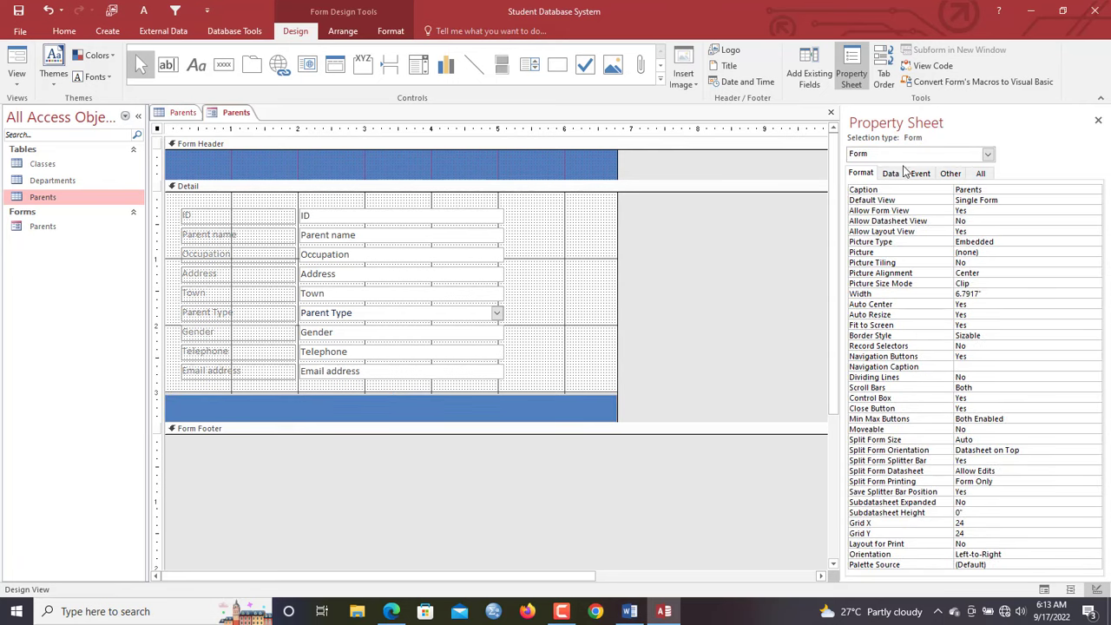
left_click(951, 172)
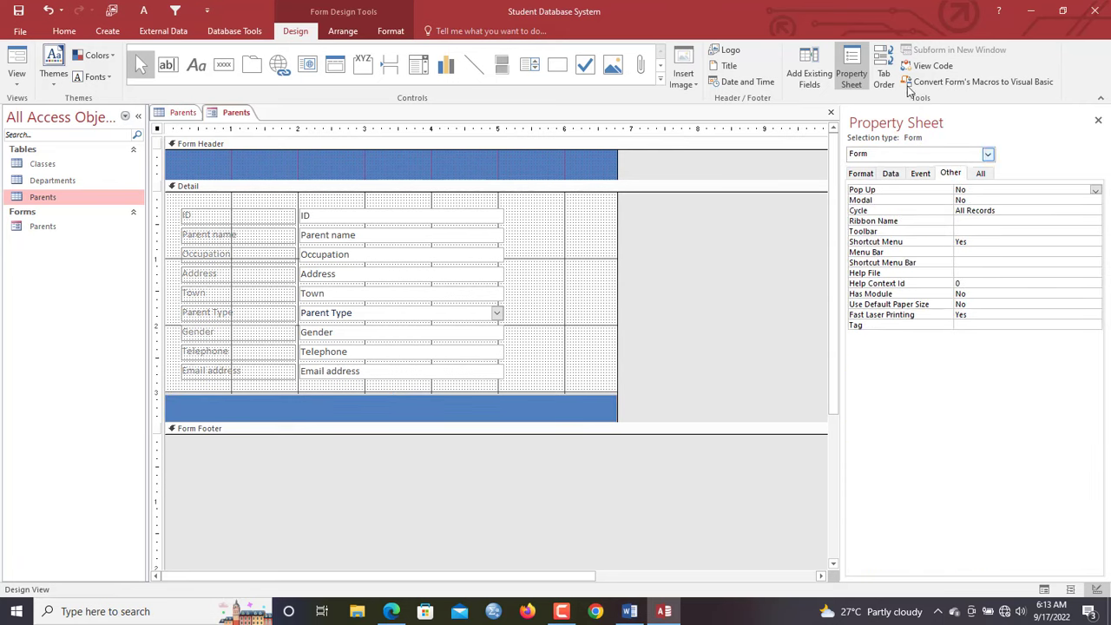
Step: Set the form's Pop Up property to Yes and save the form
double_click(979, 189)
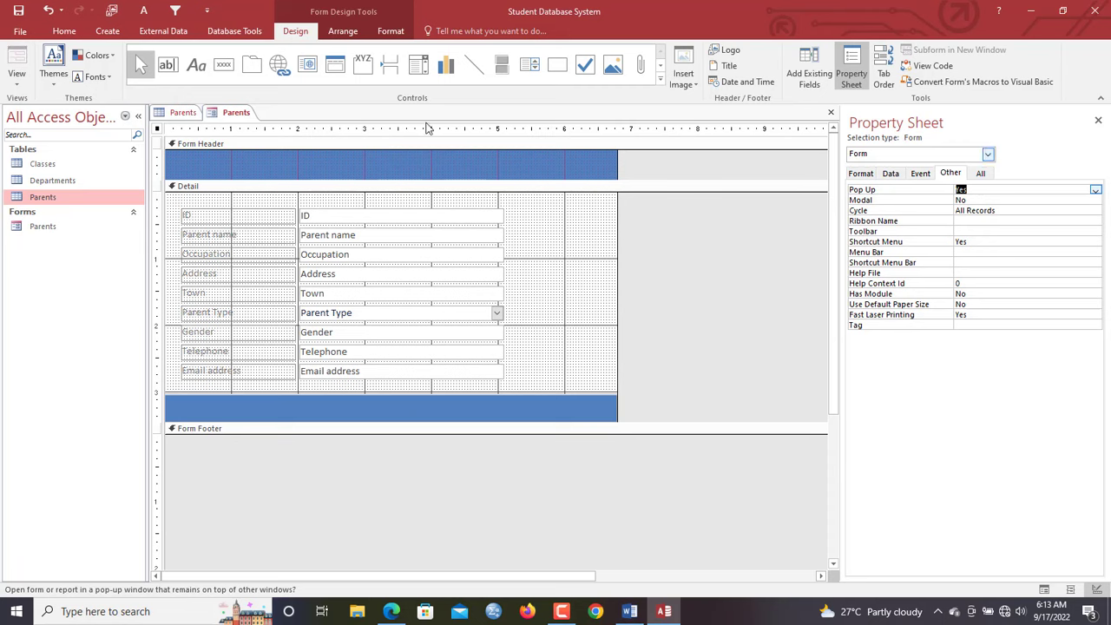
right_click(236, 112)
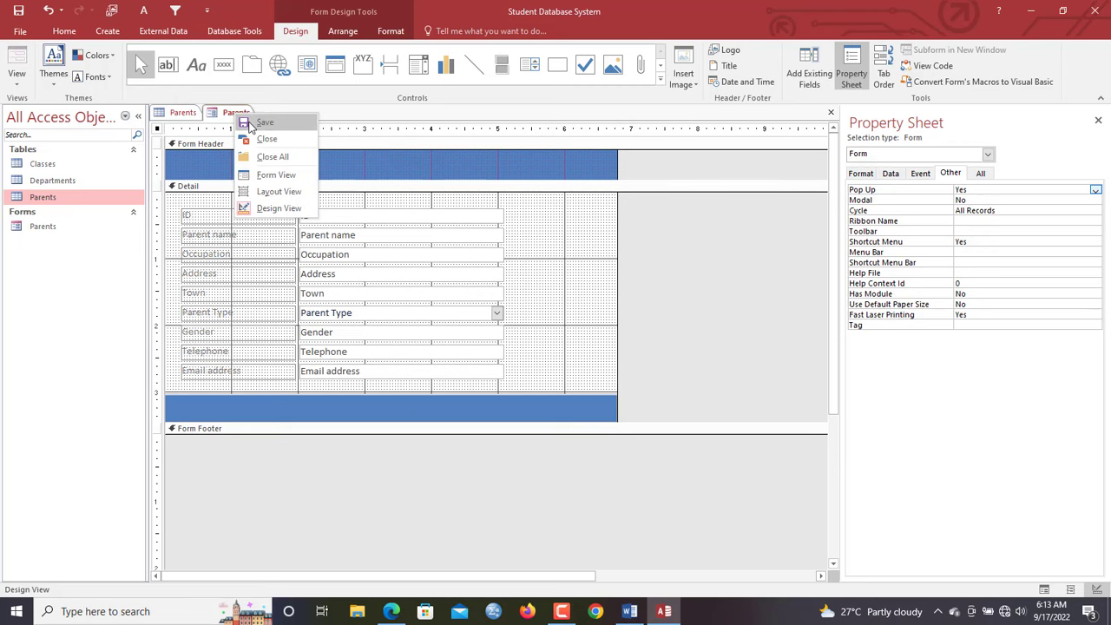
left_click(249, 127)
Step: Test the pop-up Parents form in Form View, then return to Design View
right_click(236, 113)
left_click(276, 174)
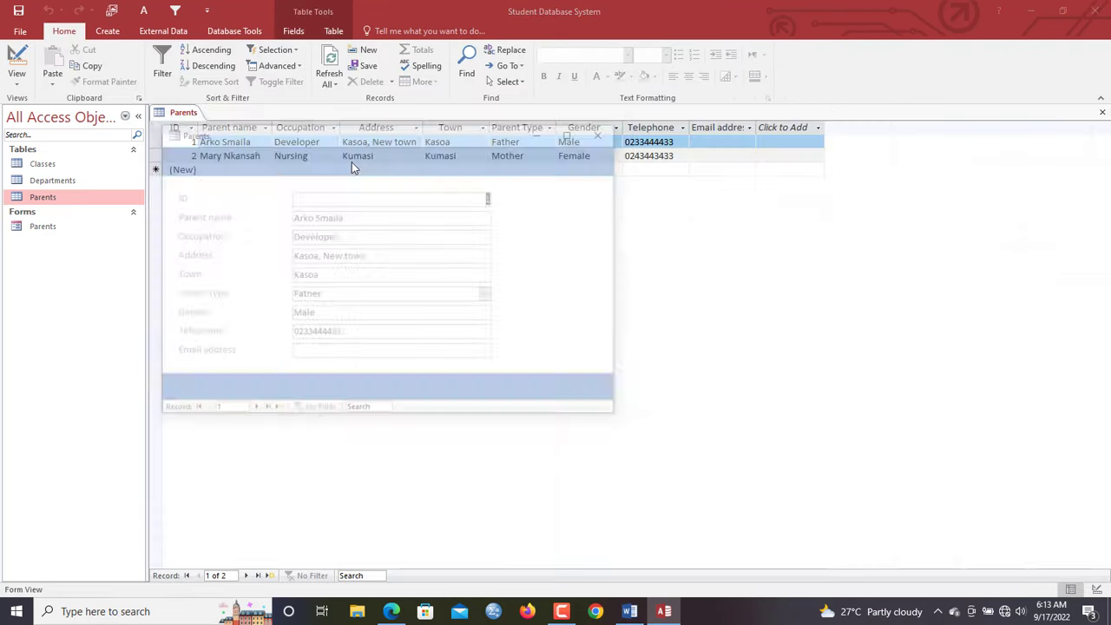
left_click_drag(341, 143, 496, 112)
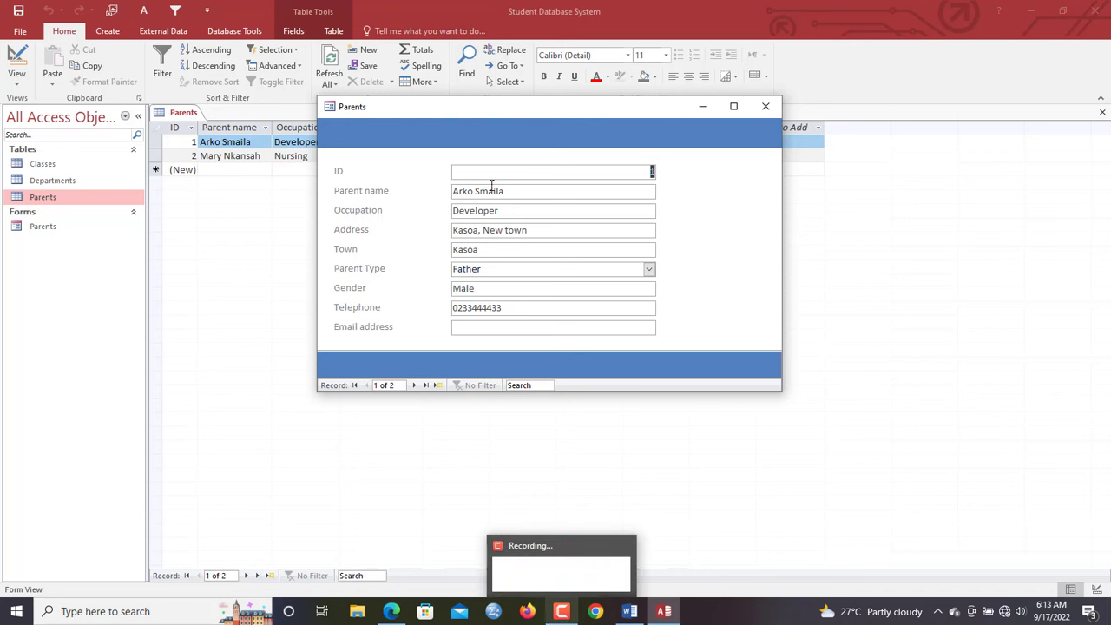
right_click(459, 127)
left_click(499, 171)
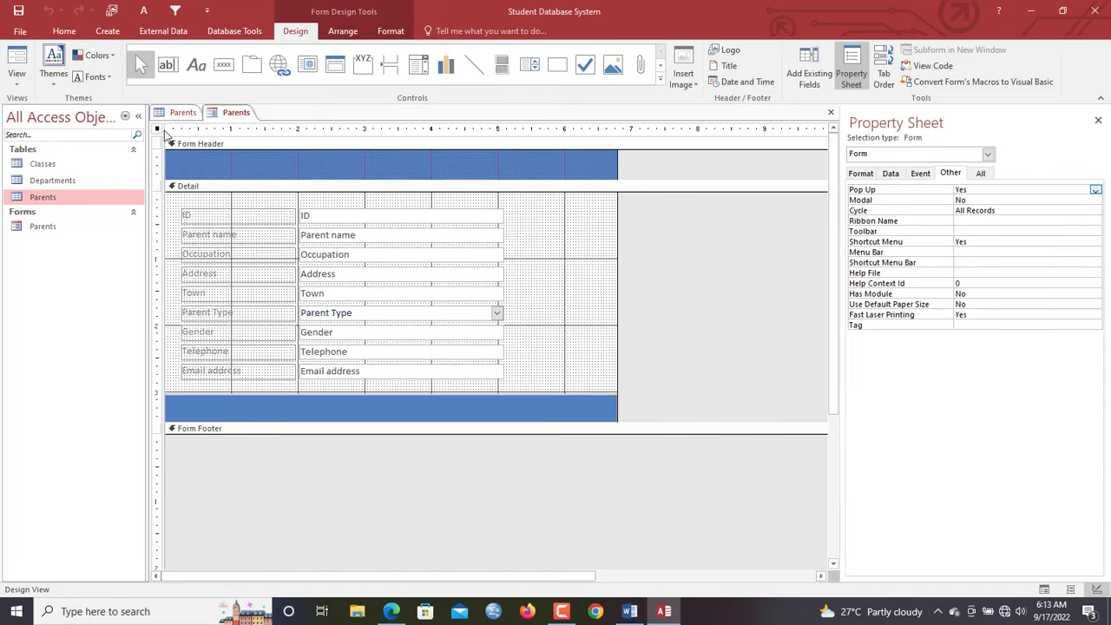
Step: Set Navigation Buttons to No and Scroll Bars to Neither on the form
left_click(862, 173)
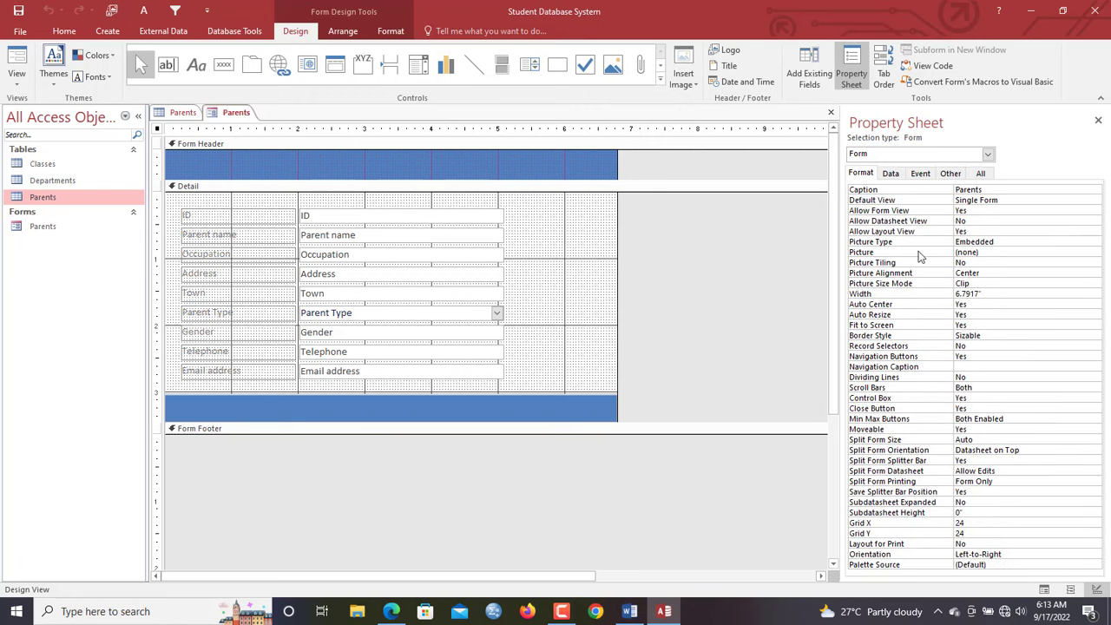
double_click(964, 355)
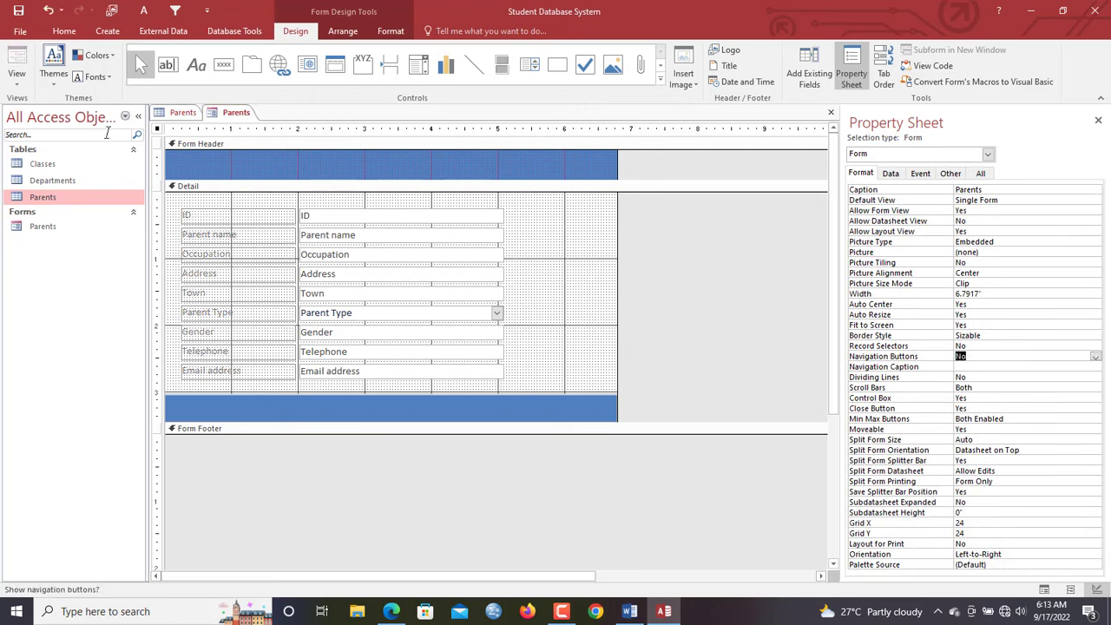
right_click(246, 113)
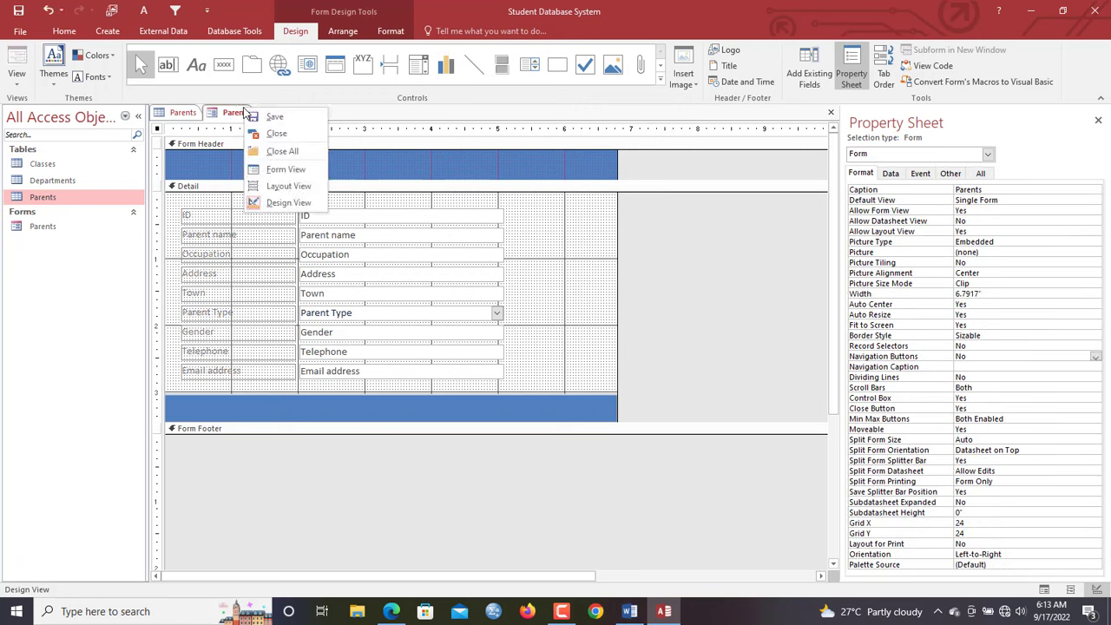
left_click(165, 132)
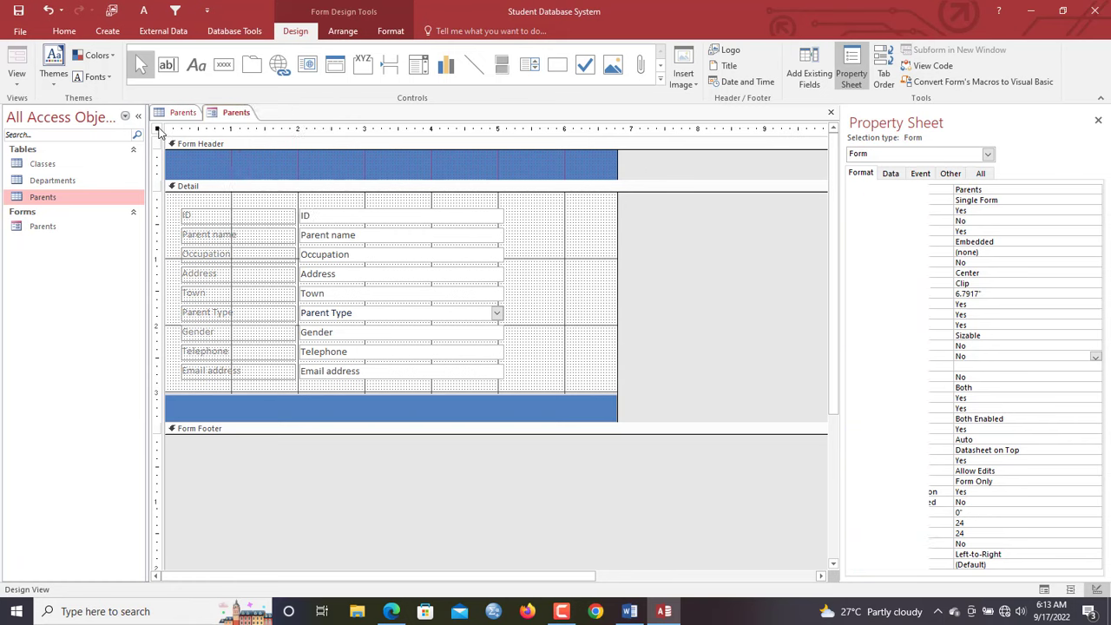
double_click(986, 387)
left_click(986, 387)
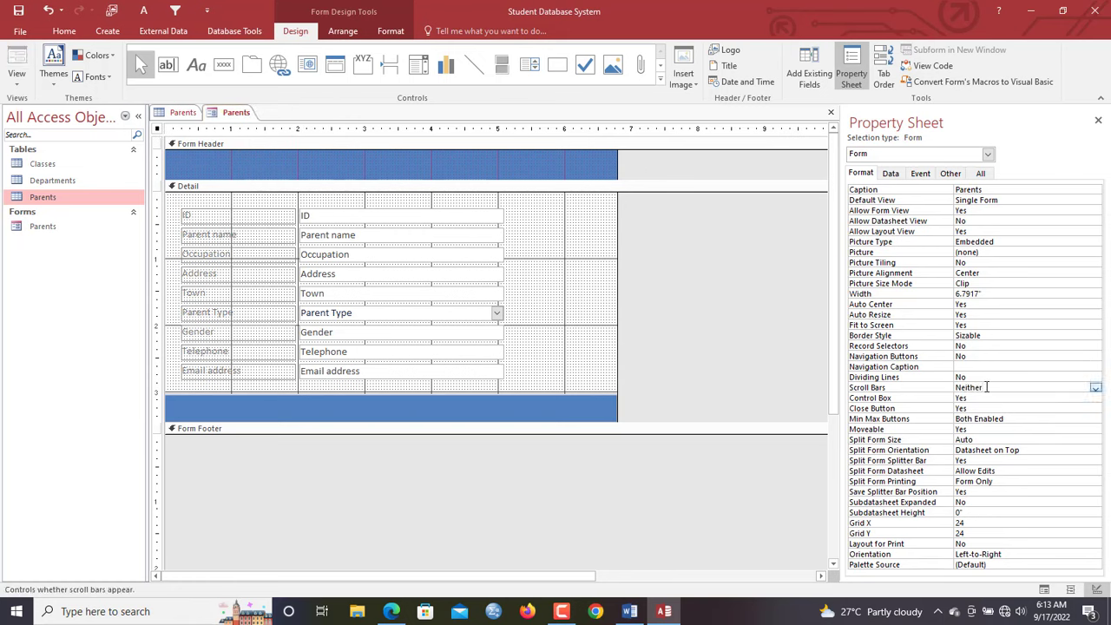
Step: Preview the Parents form in Form View, then return to Design View
right_click(234, 118)
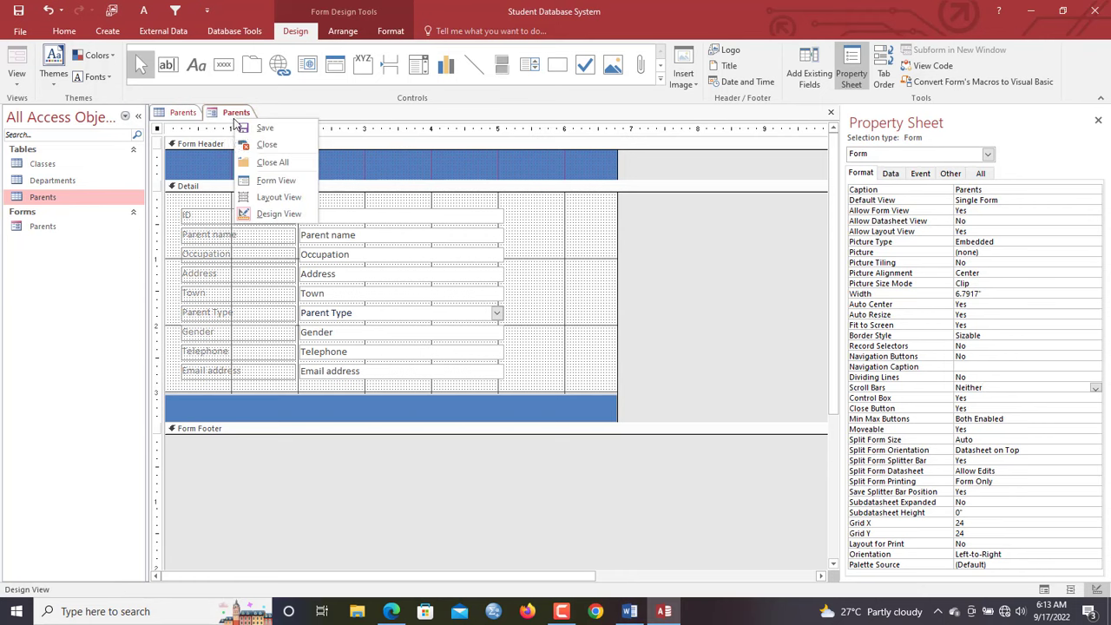
left_click(271, 179)
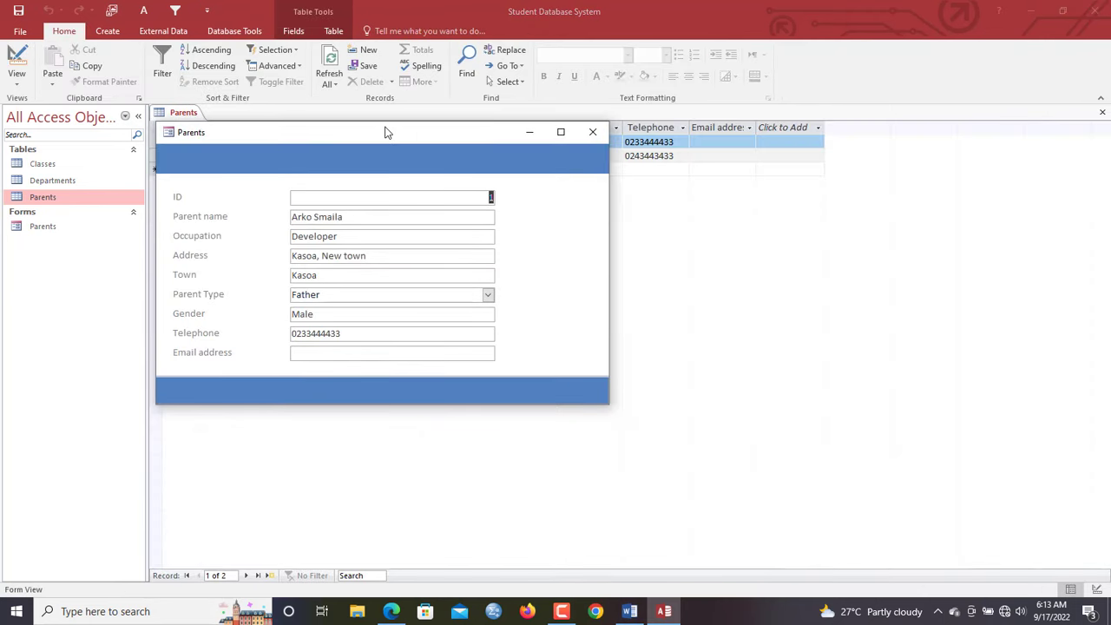
left_click_drag(387, 132, 452, 115)
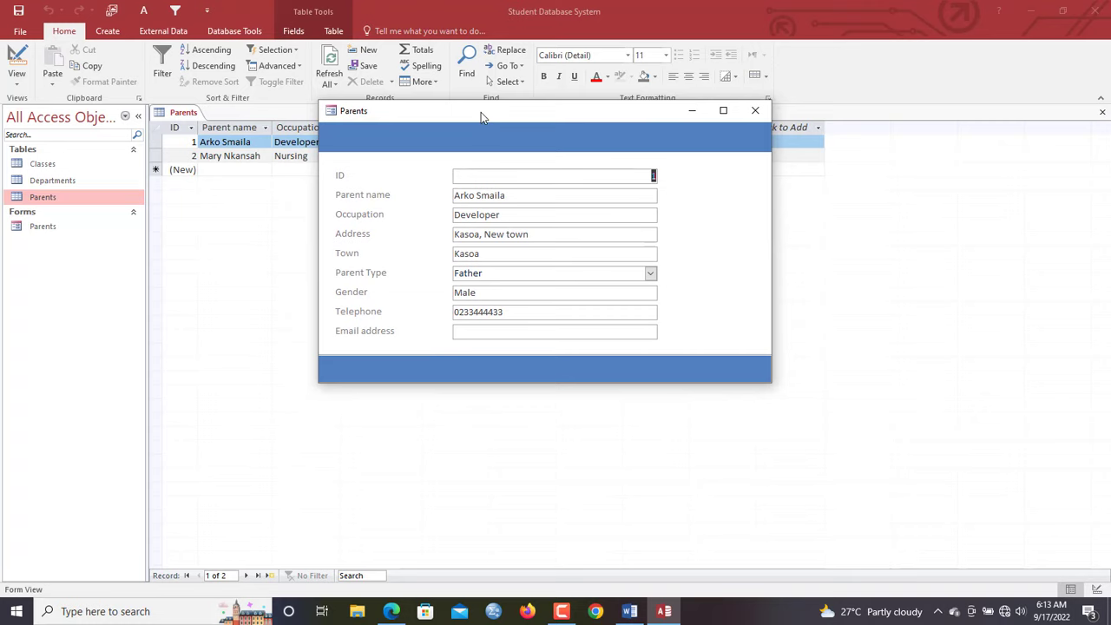
left_click_drag(481, 112, 475, 107)
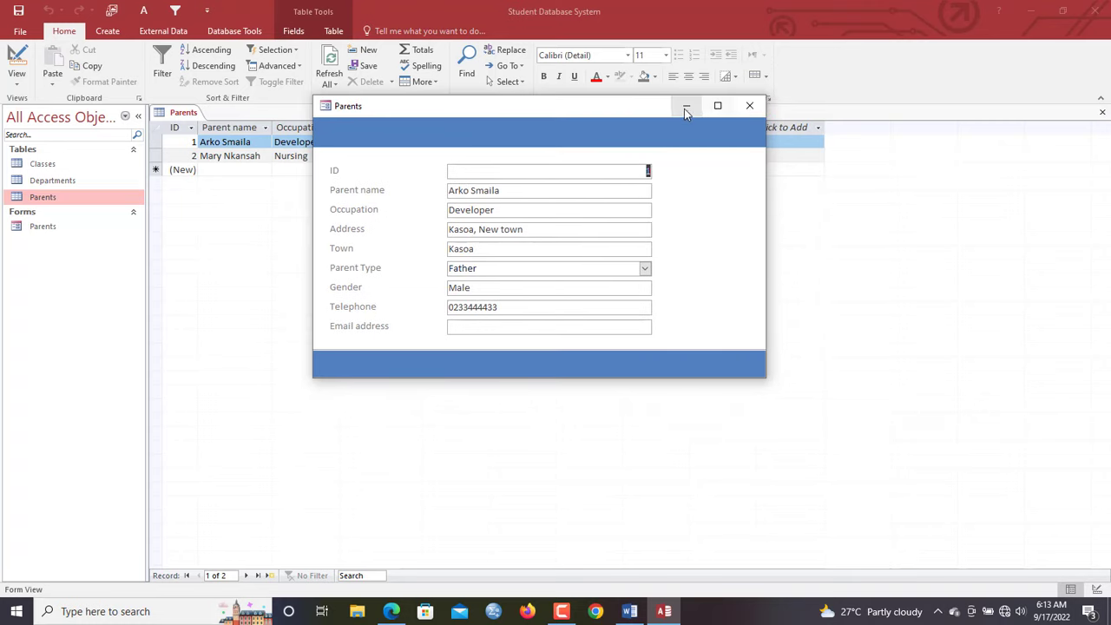
right_click(598, 110)
left_click(642, 201)
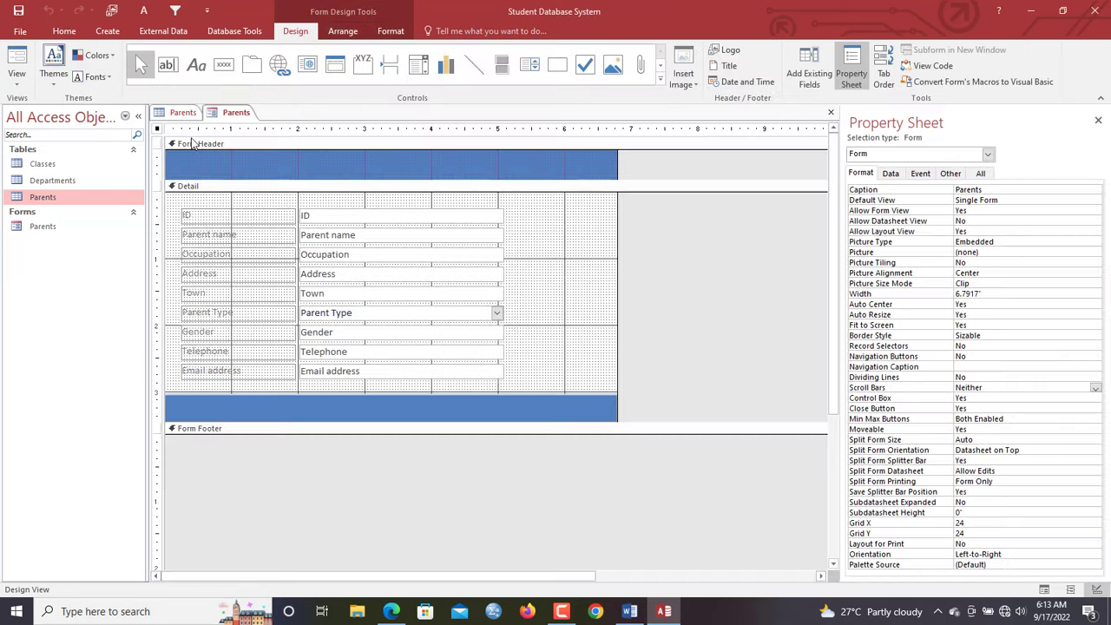
Step: Set Min Max Buttons to Min Enabled and select all the Detail labels and text boxes
left_click(1010, 417)
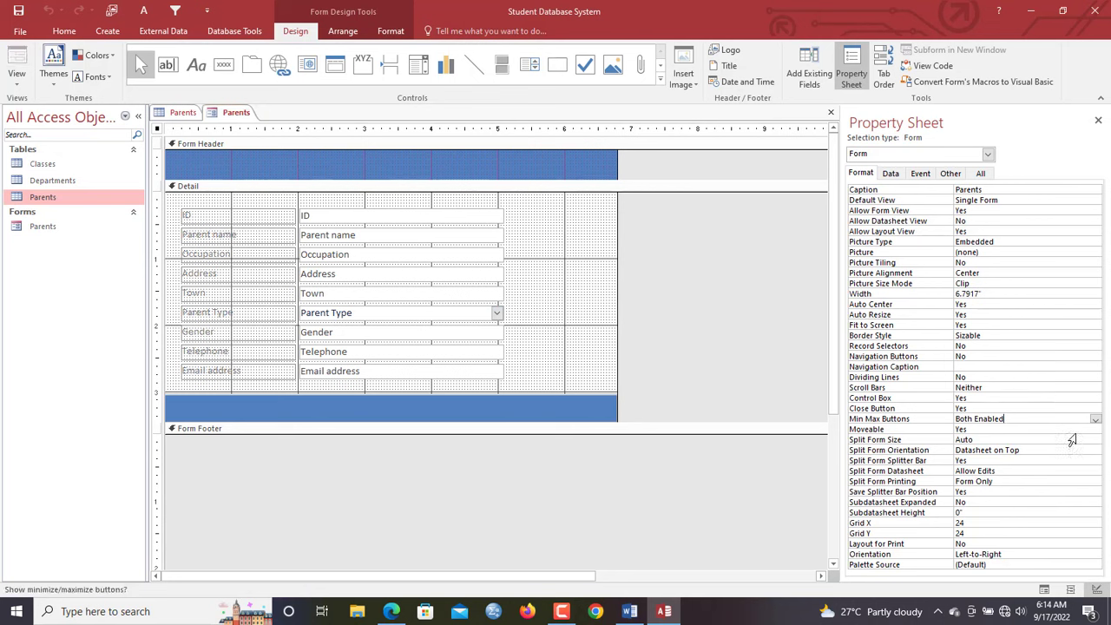
left_click(1095, 420)
left_click(1018, 439)
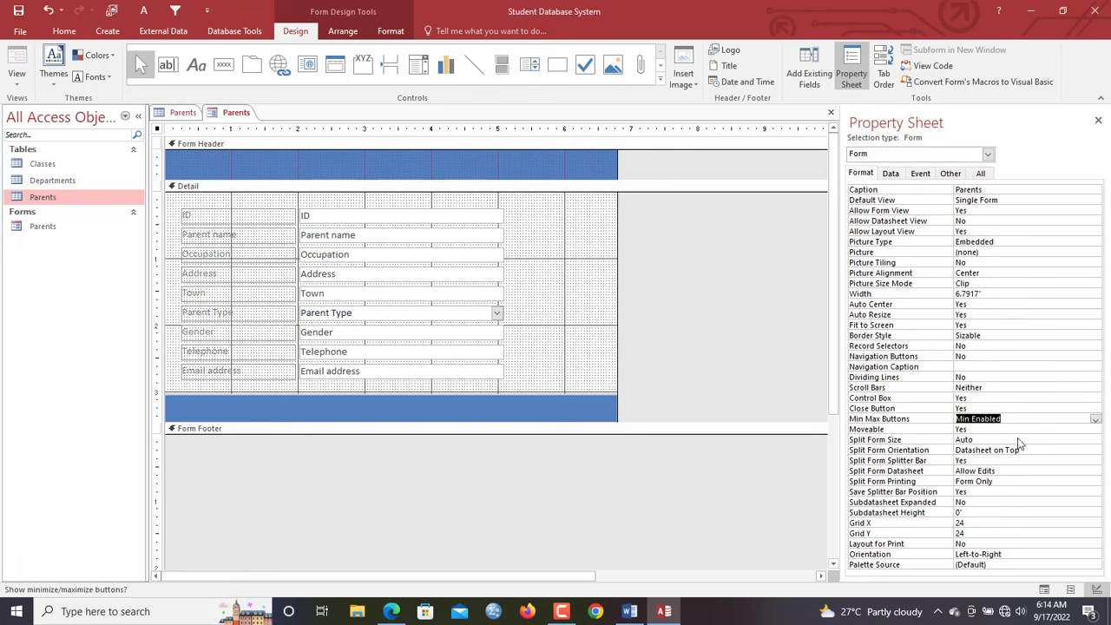
left_click(512, 233)
left_click_drag(531, 213, 239, 372)
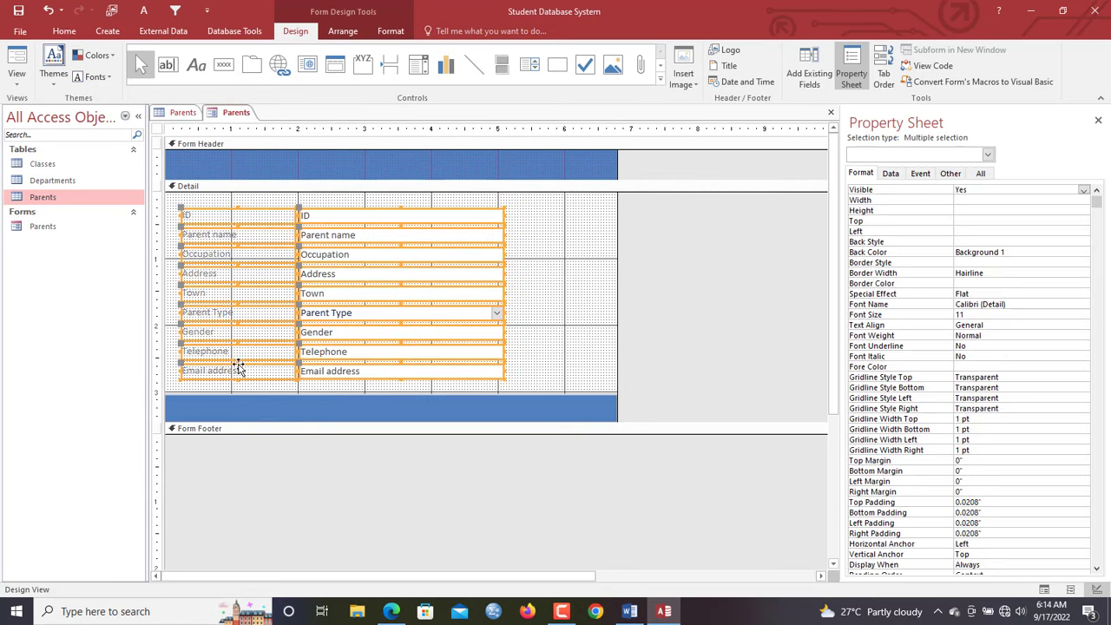
Step: Set the selected labels and text boxes to font size 12 with Text 1 dark colour
left_click(394, 30)
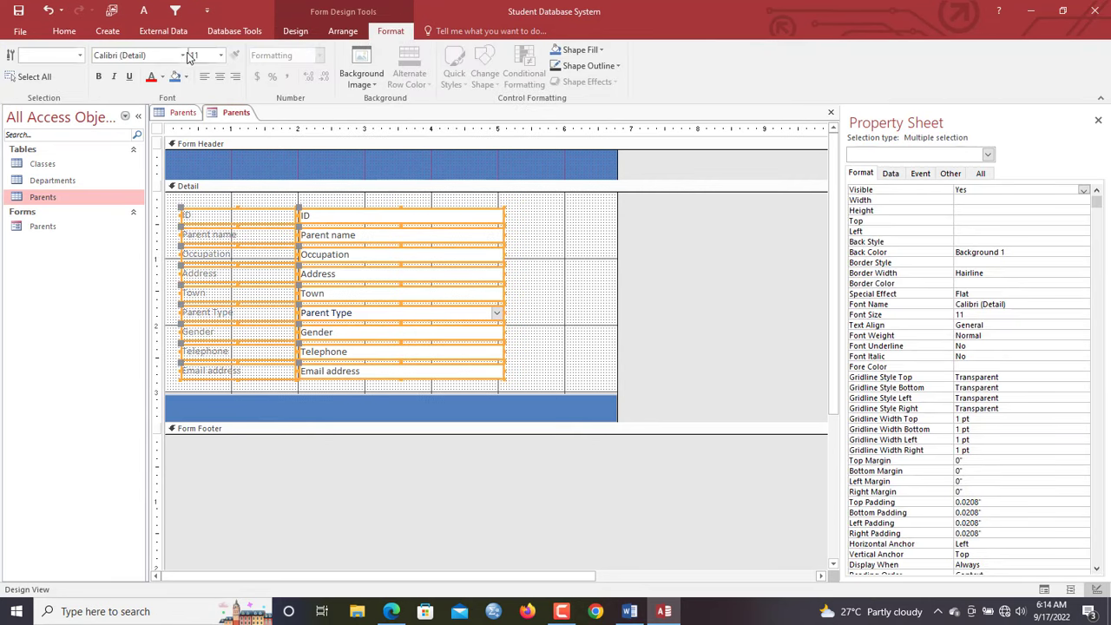
left_click(220, 55)
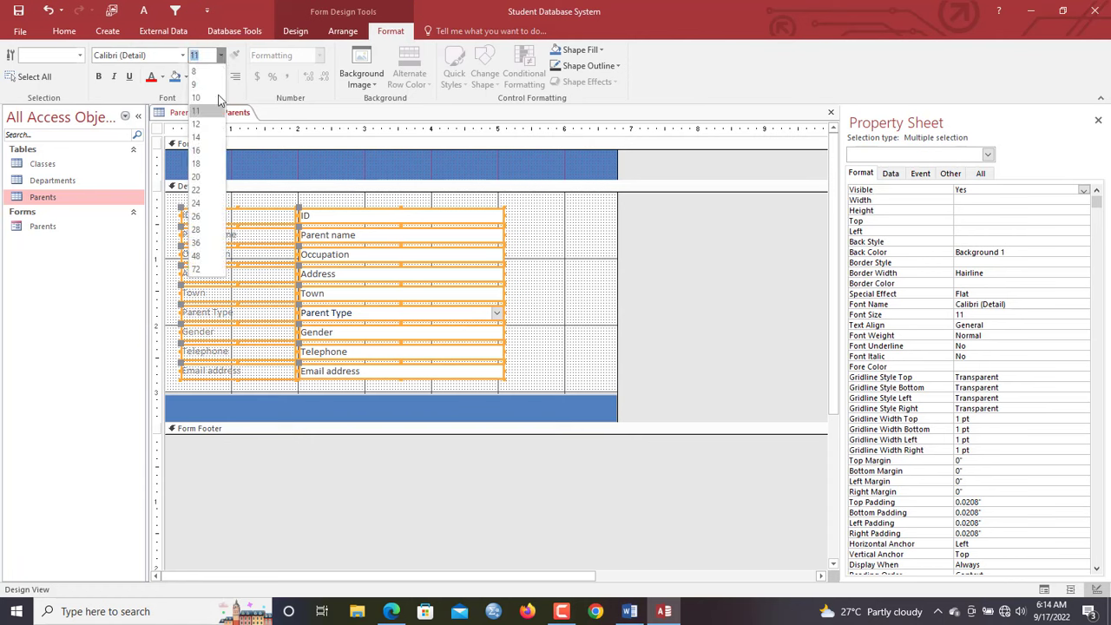
left_click(206, 124)
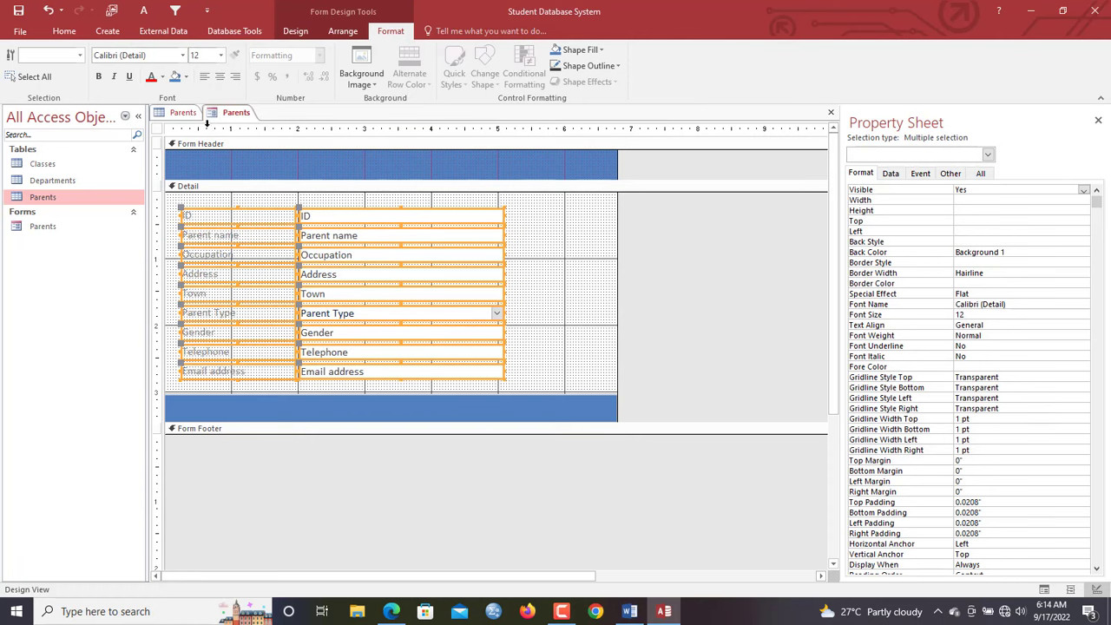
left_click(161, 77)
left_click(163, 126)
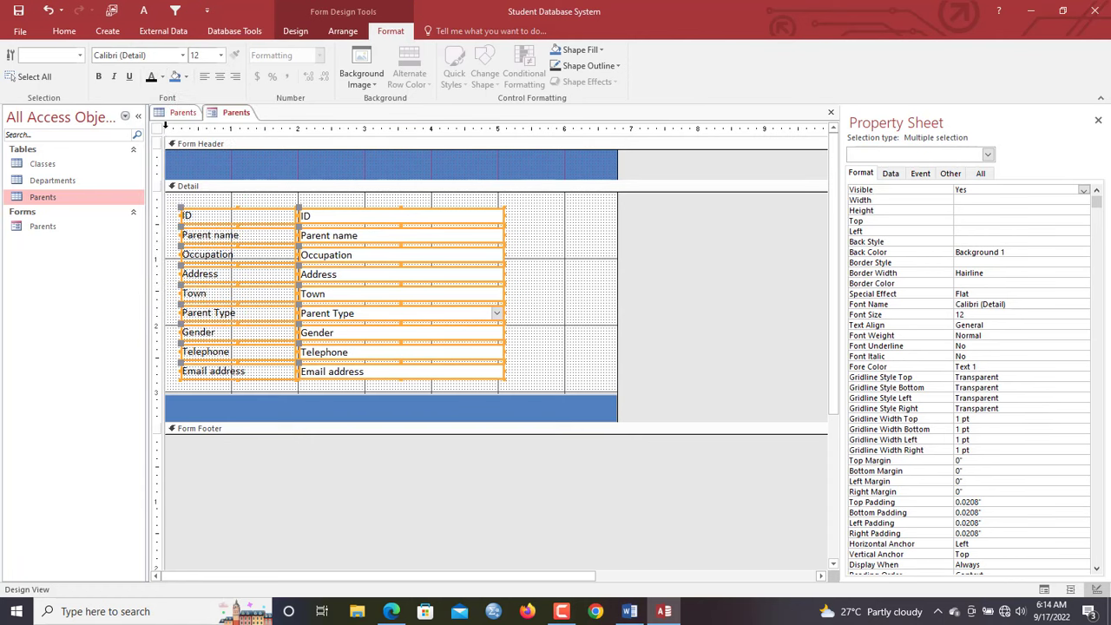
Step: Add a colon to the ID, Parent name, Occupation, Address and Town labels
left_click(269, 200)
left_click(243, 217)
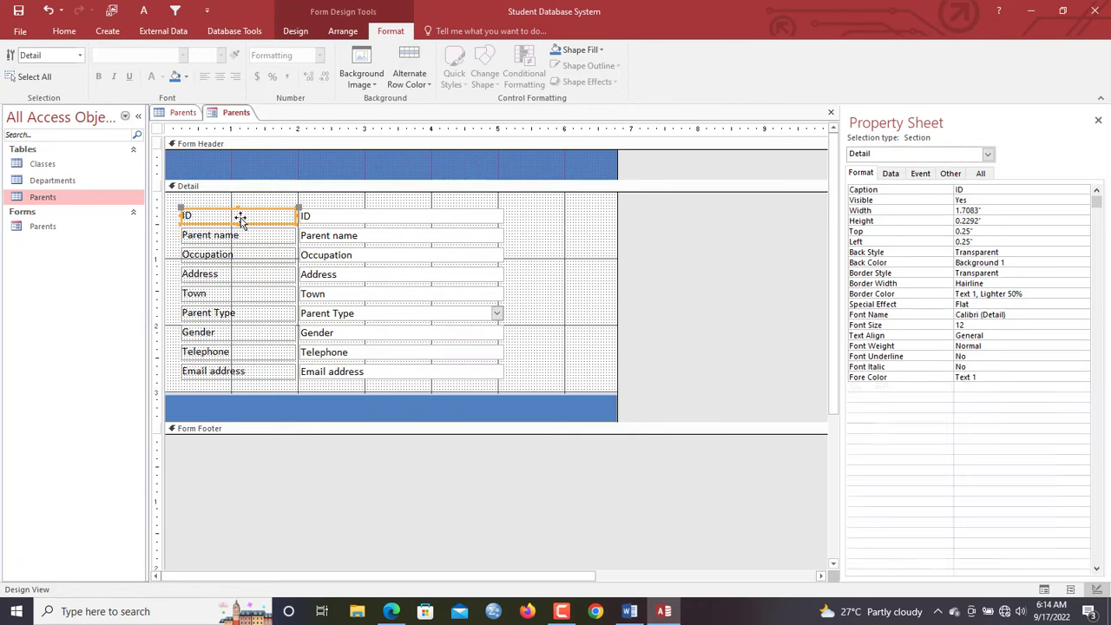
left_click(241, 217)
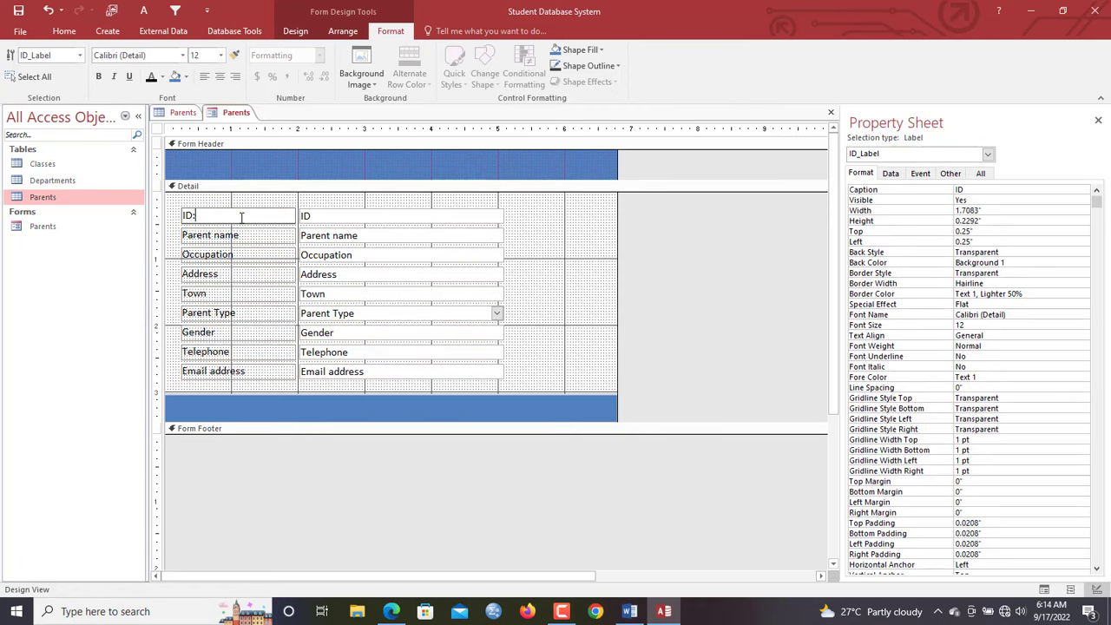
left_click(251, 235)
left_click(251, 233)
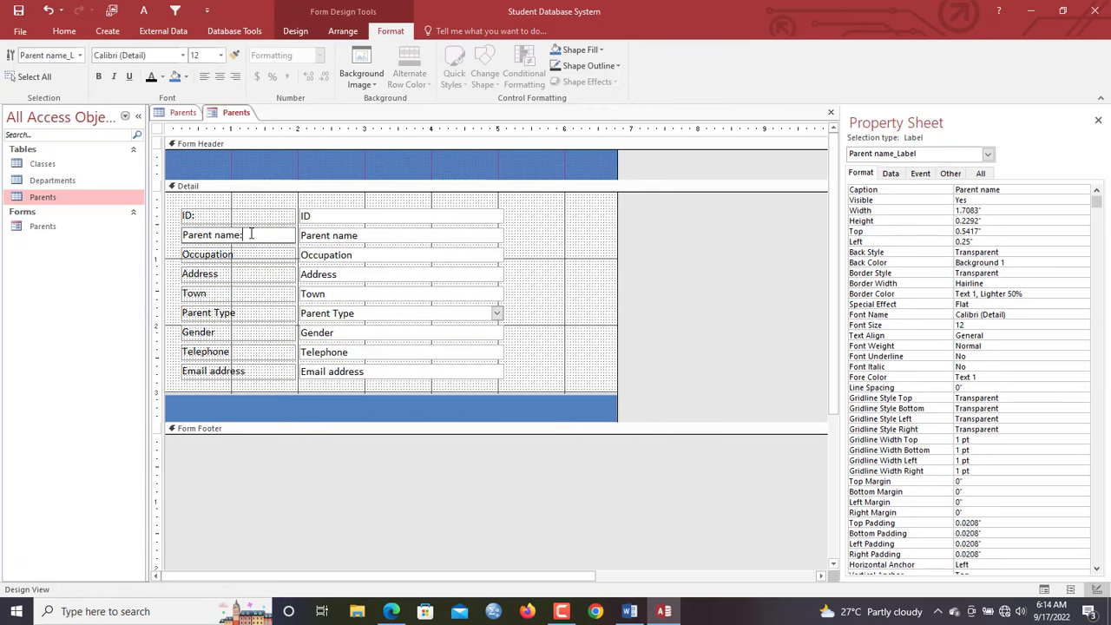
left_click(254, 253)
left_click(254, 254)
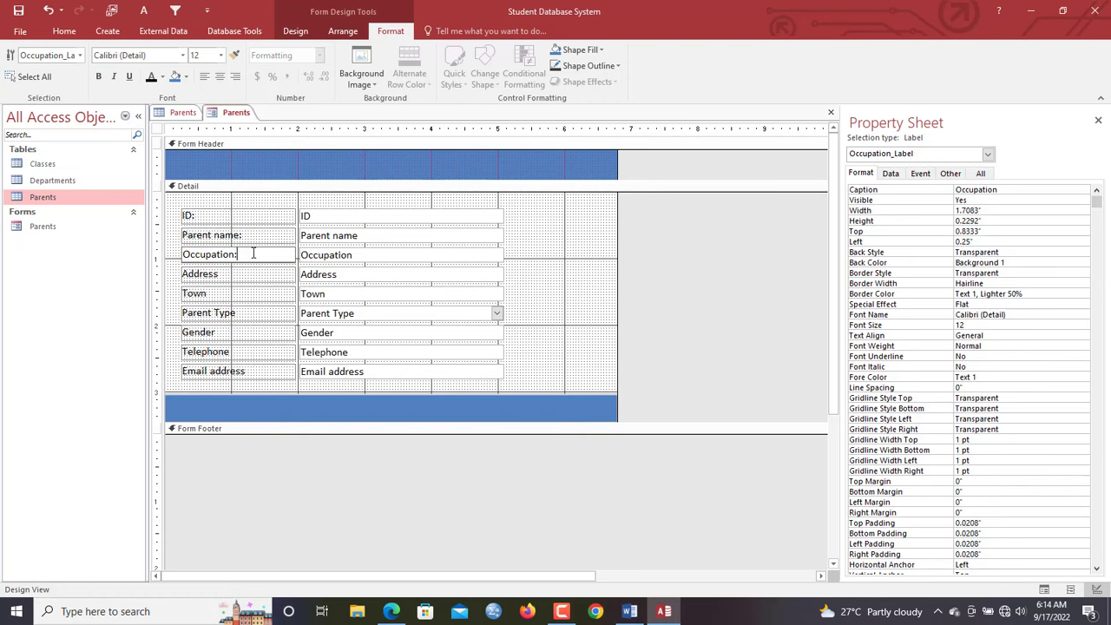
left_click(243, 276)
left_click(241, 276)
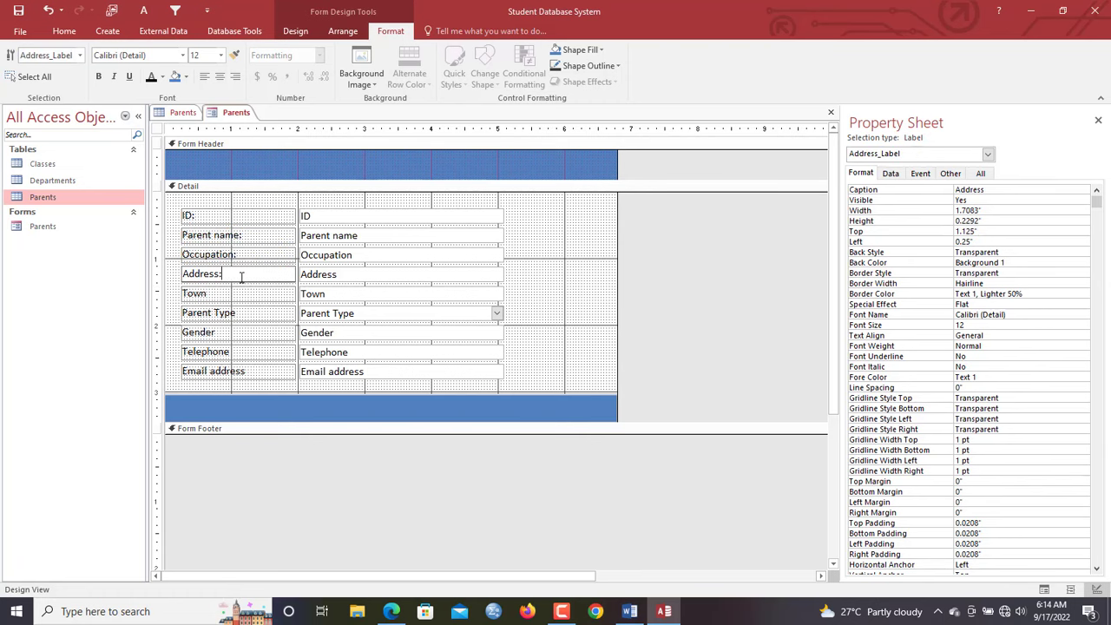
left_click(244, 295)
left_click(244, 293)
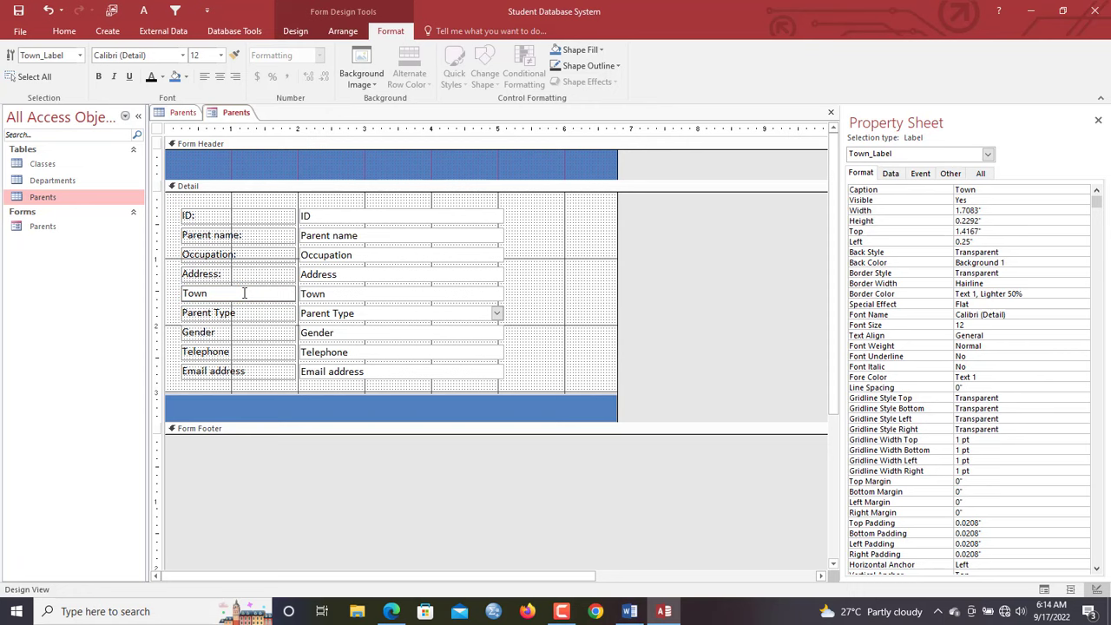
Step: Add colons to the Parent Type, Gender, Telephone and Email address labels, then select all nine text boxes
left_click(257, 313)
left_click(257, 312)
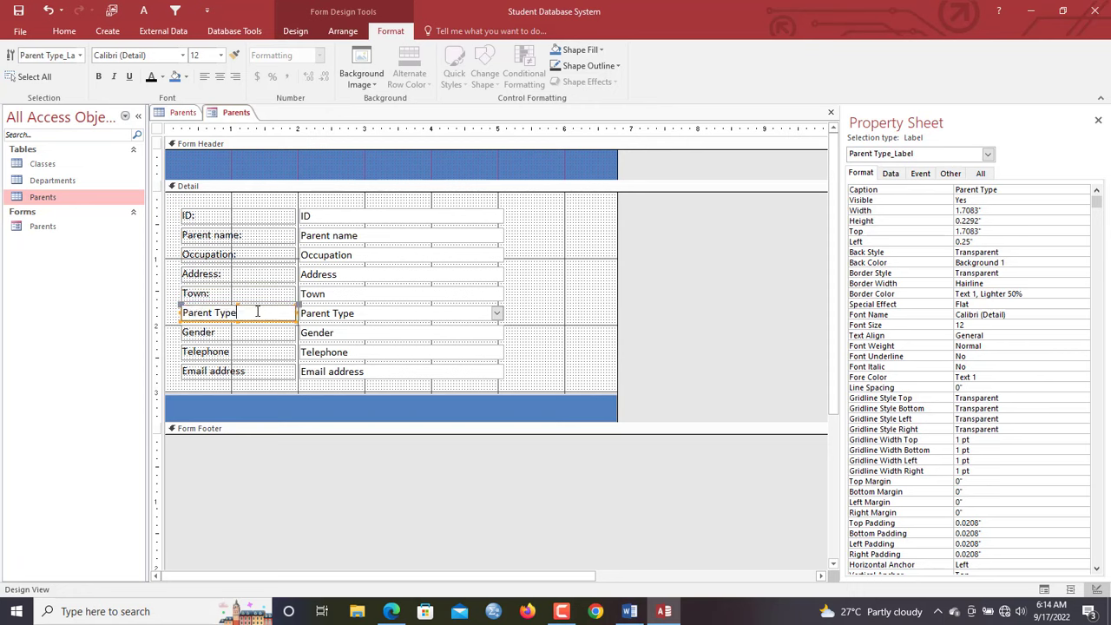
left_click(258, 336)
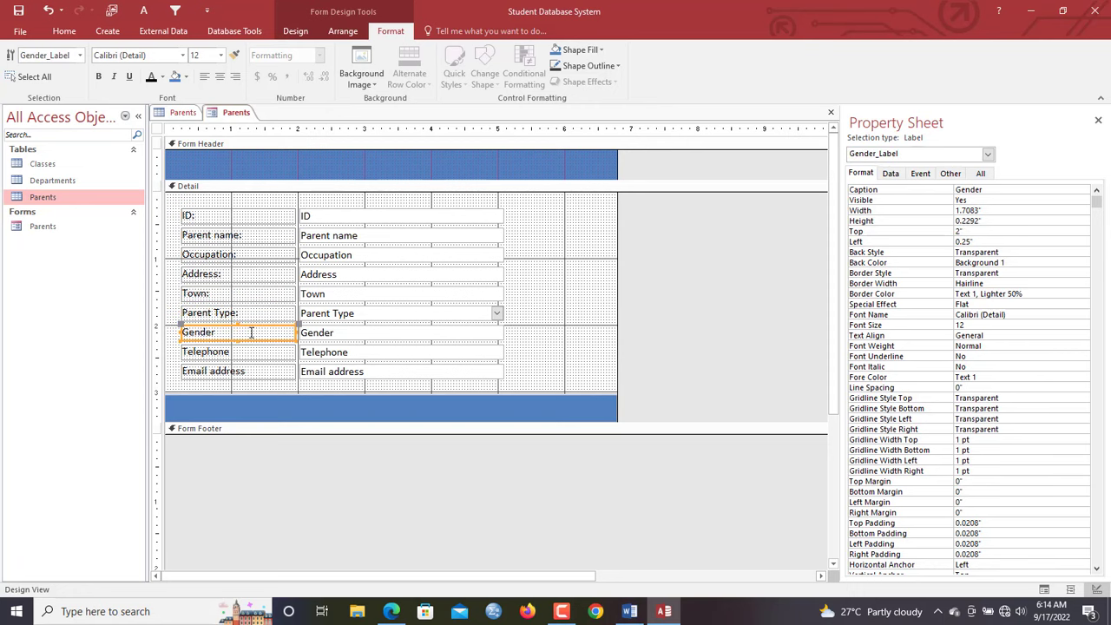
left_click(251, 332)
left_click(255, 354)
left_click(252, 351)
left_click(263, 371)
left_click(265, 372)
left_click_drag(531, 212, 434, 376)
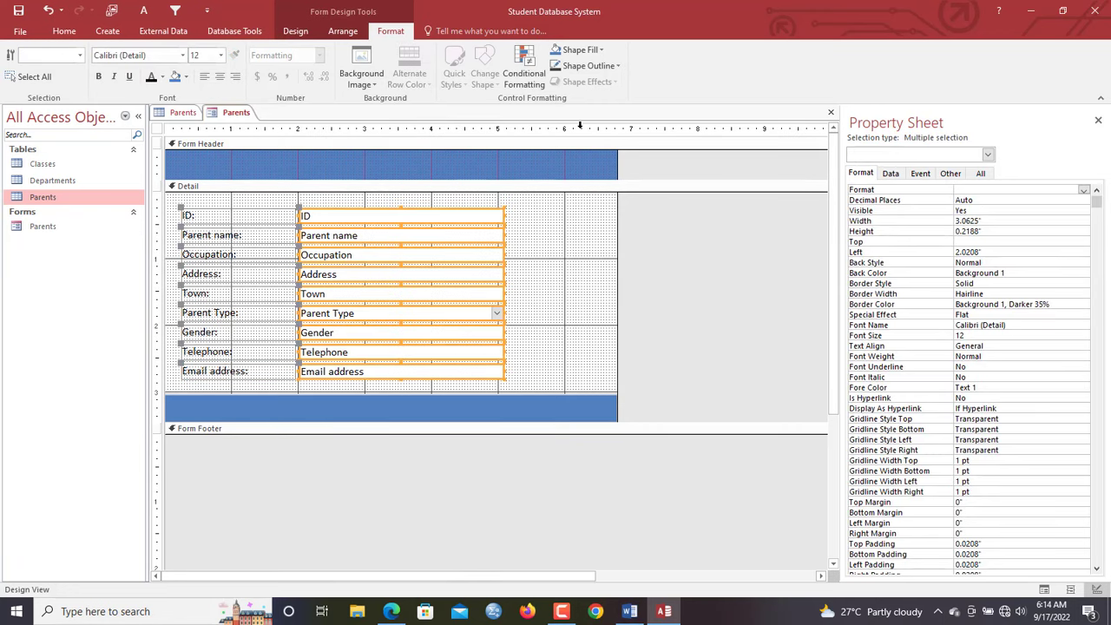
Step: Outline the text boxes in Accent 1 blue, then preview in Form View and return to Design View
left_click(586, 66)
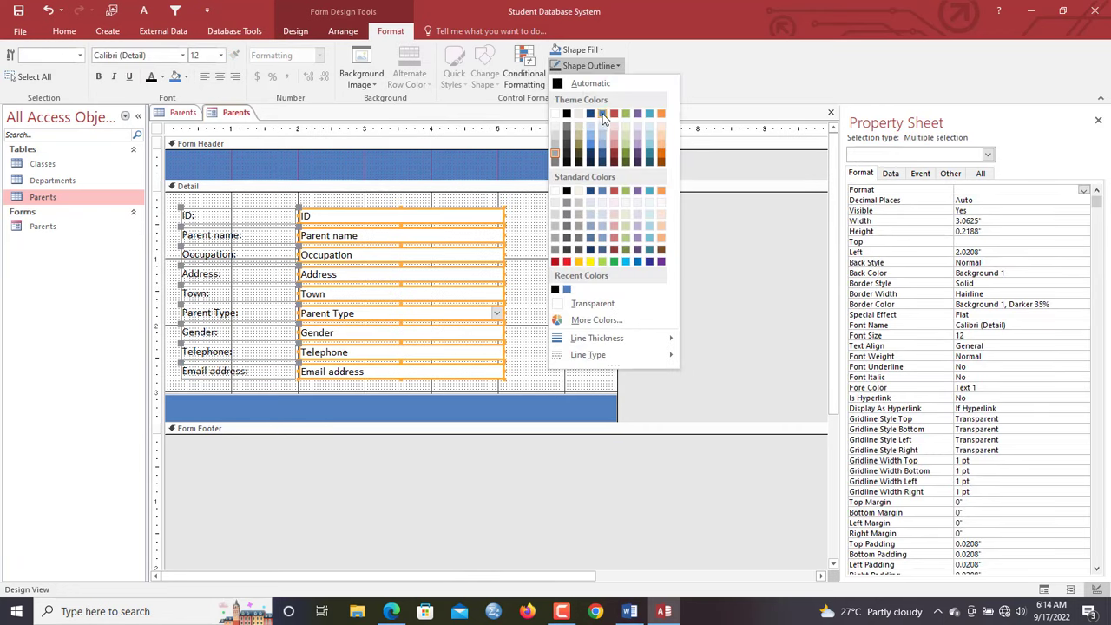
left_click(602, 116)
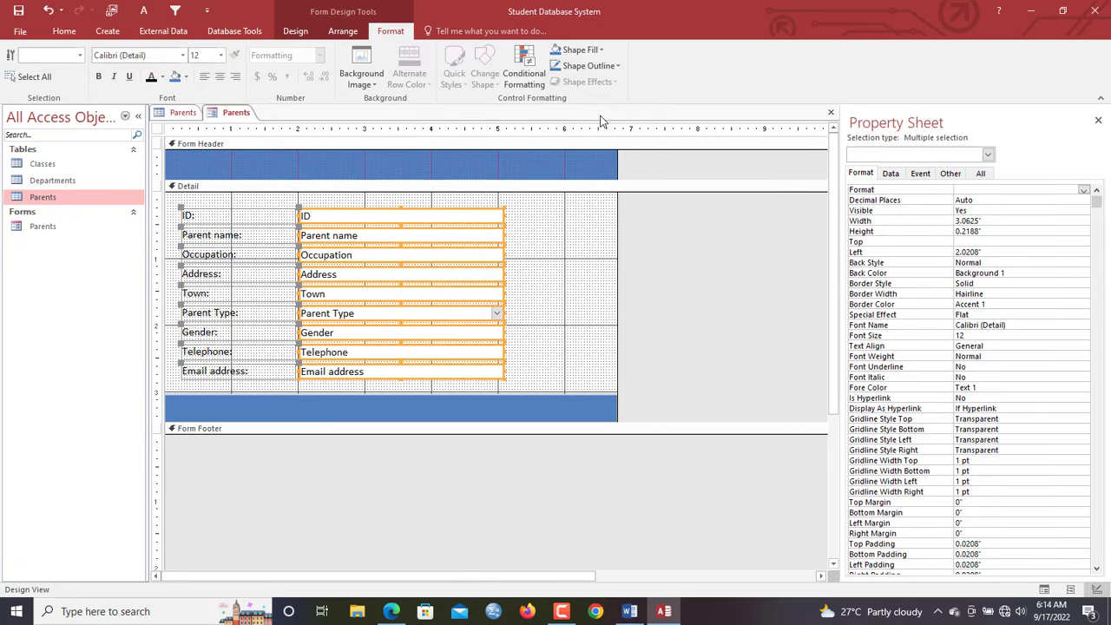
right_click(240, 113)
left_click(290, 177)
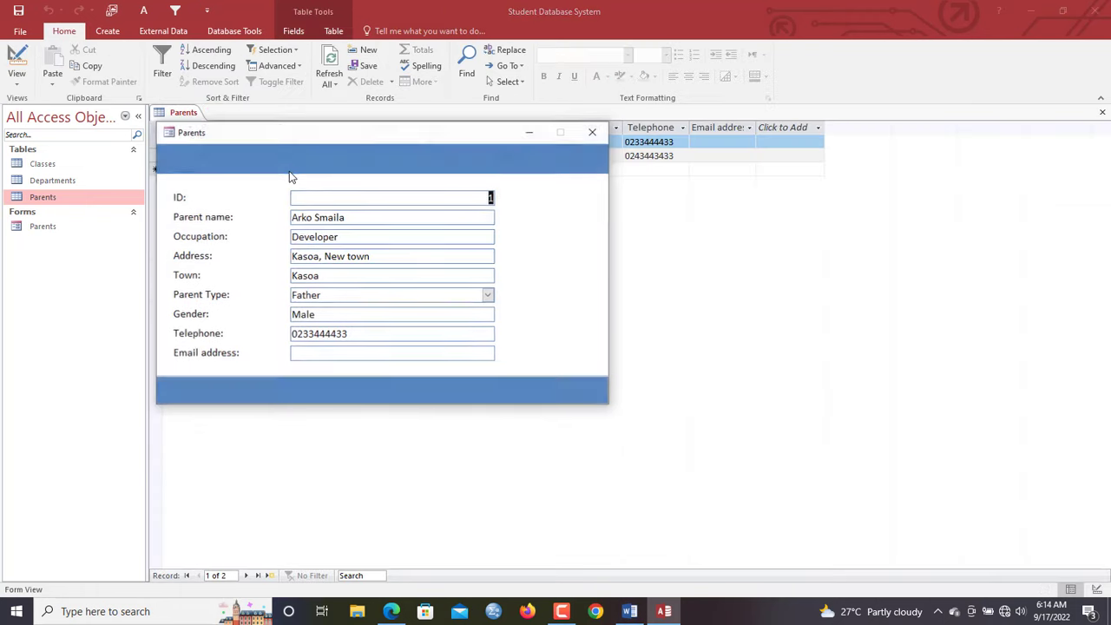
left_click_drag(281, 136, 380, 121)
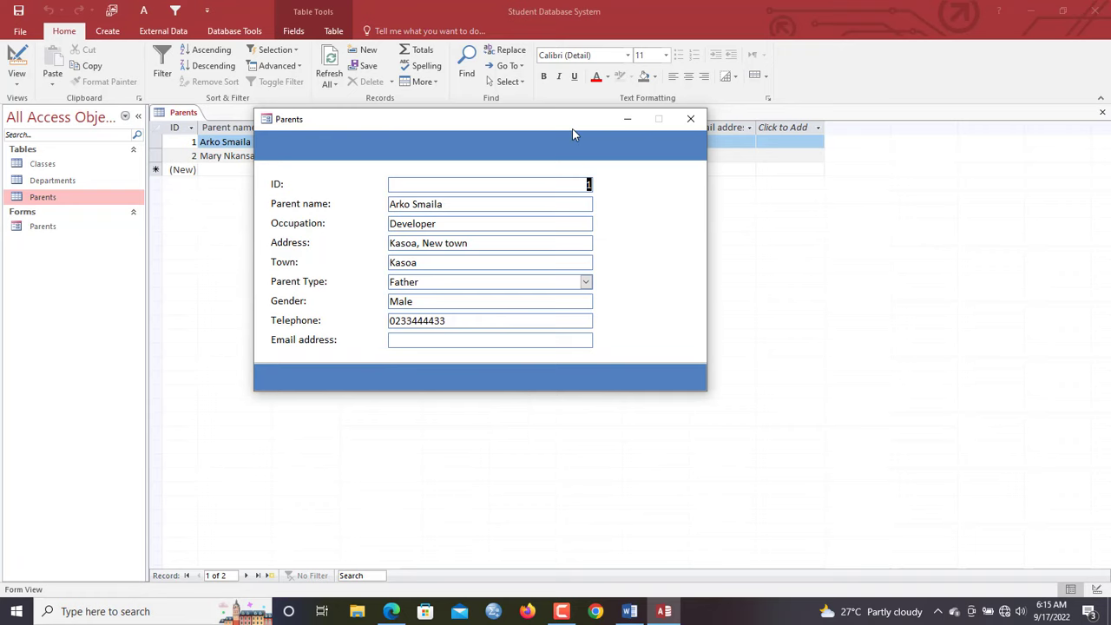
left_click_drag(570, 140, 651, 141)
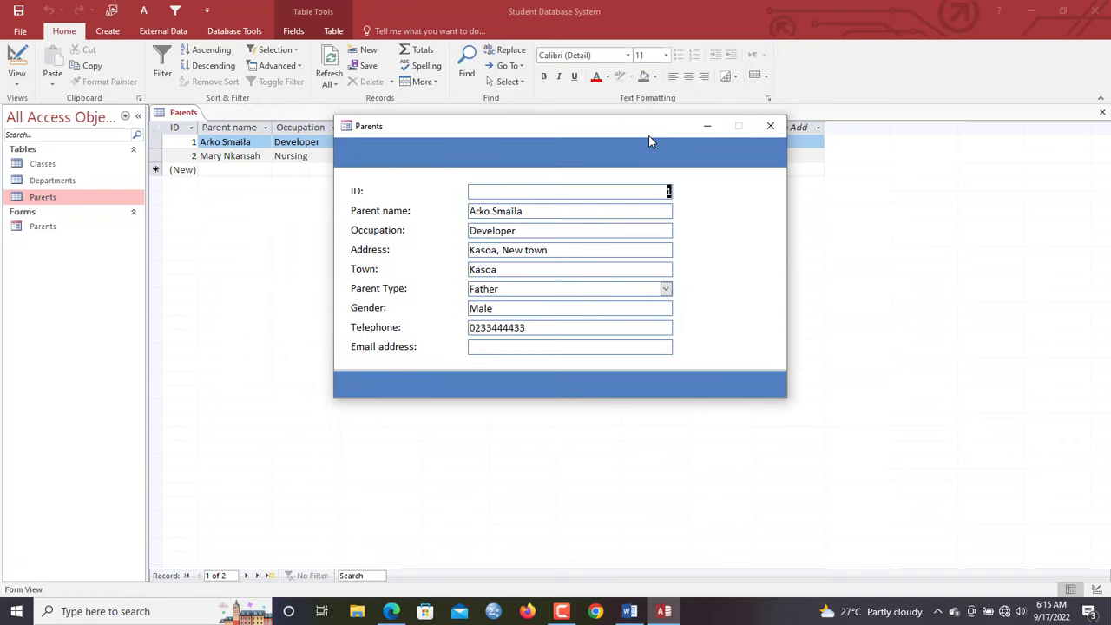
right_click(564, 167)
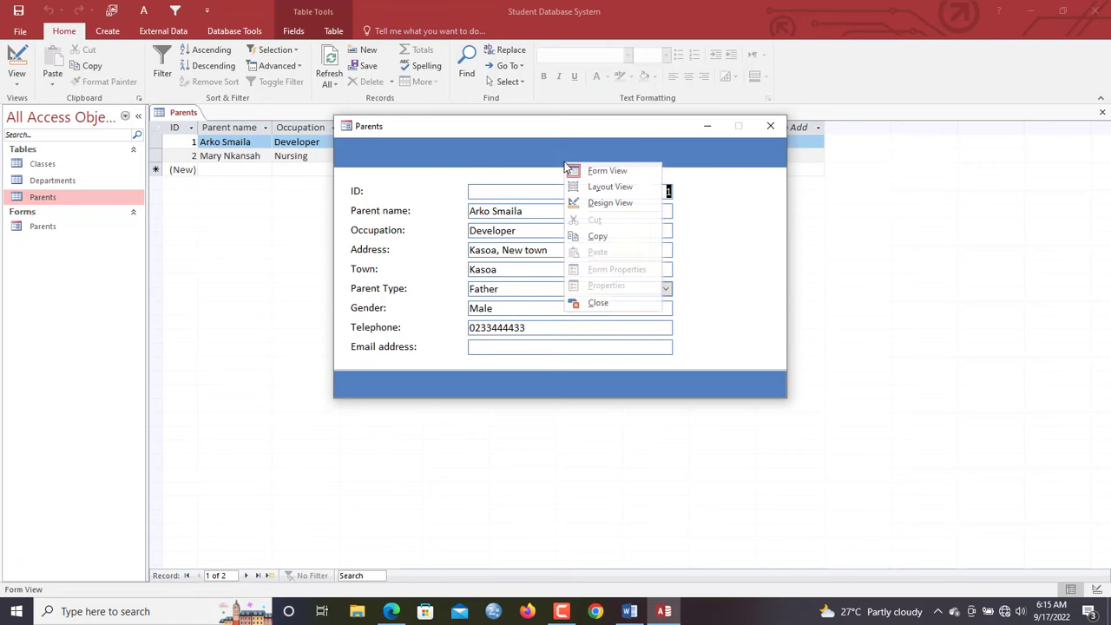
left_click(597, 203)
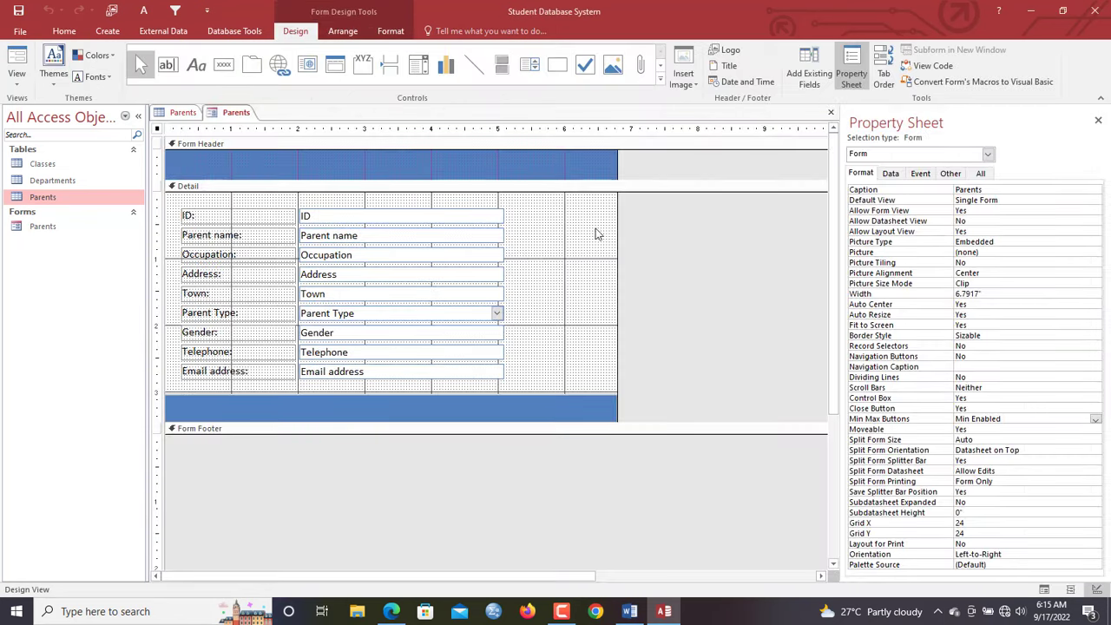
Step: Draw a command button right of the Parent name field set to Add New Record
left_click(542, 277)
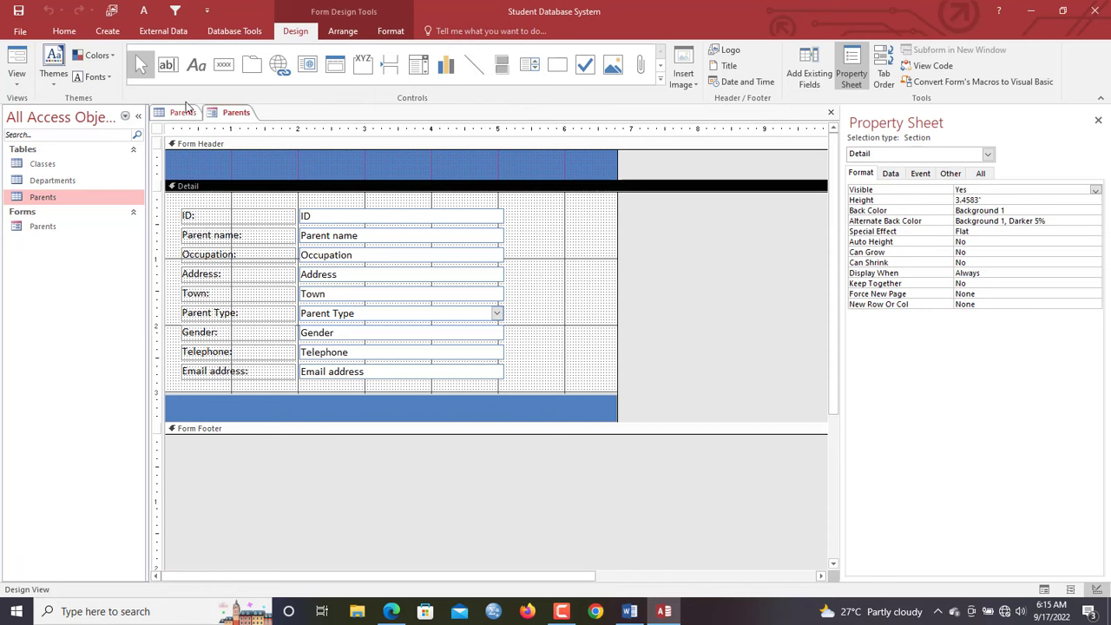
left_click(228, 70)
left_click_drag(522, 224, 606, 248)
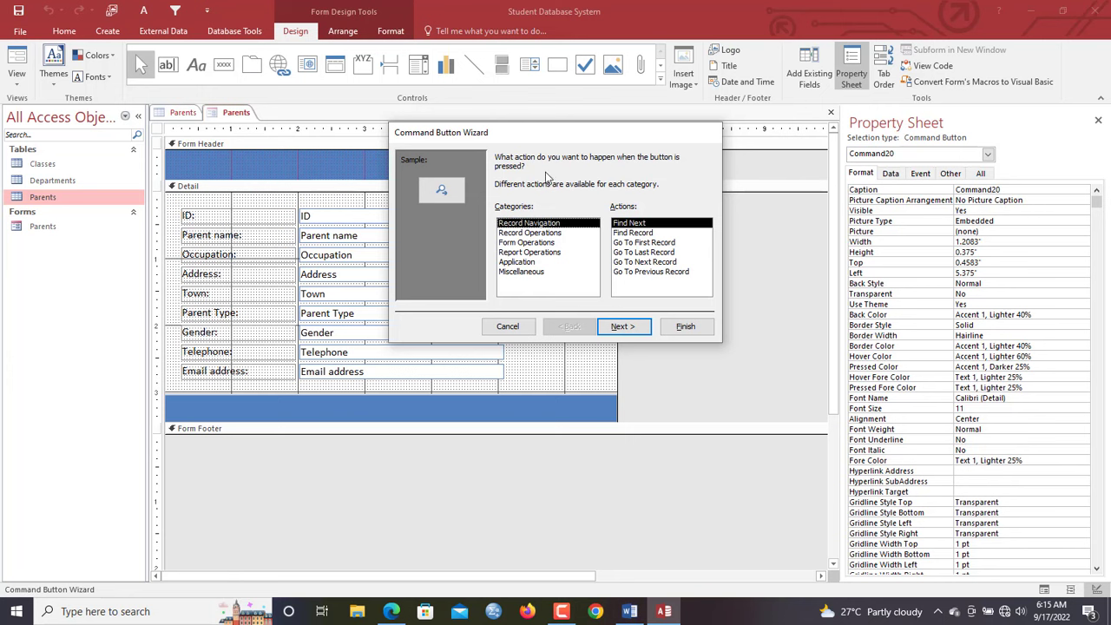
left_click_drag(531, 141, 539, 152)
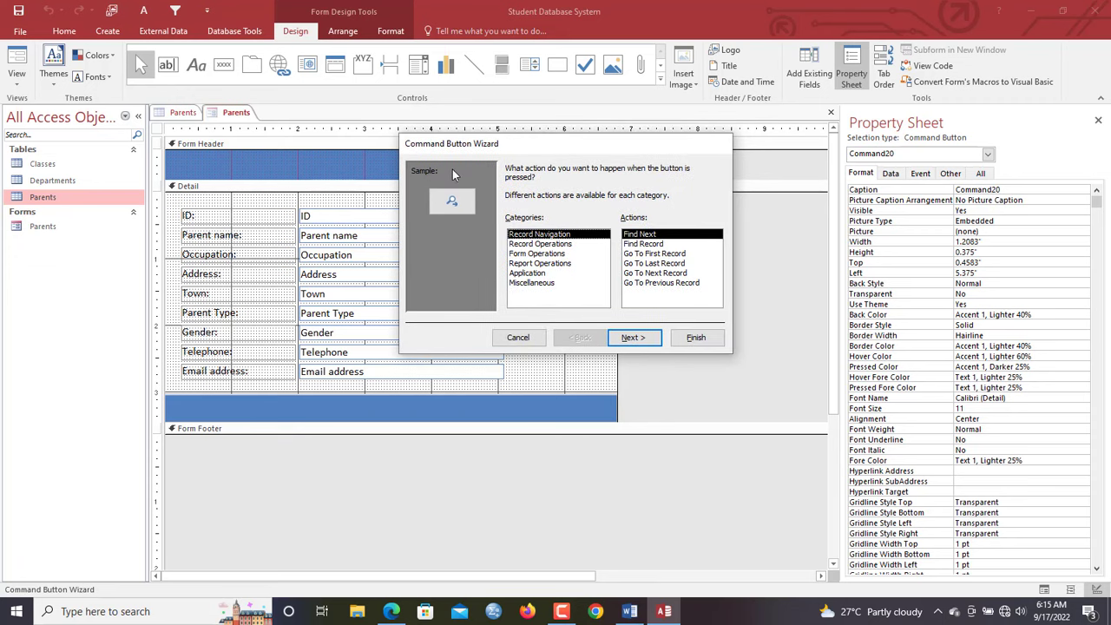
left_click(542, 245)
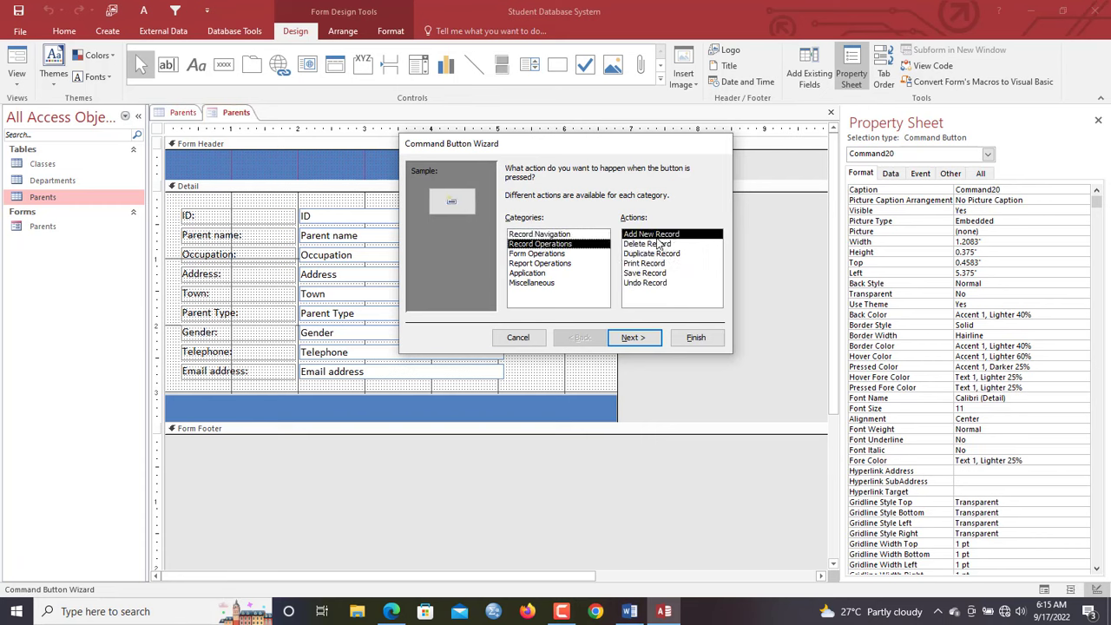
left_click_drag(579, 156, 542, 259)
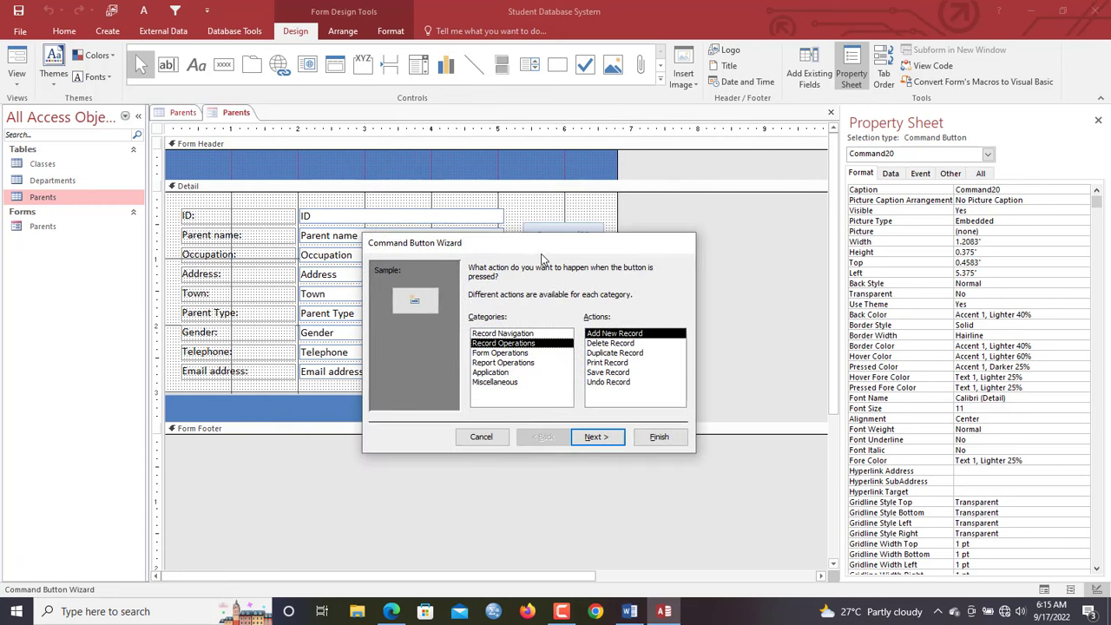
left_click(596, 437)
Step: Caption the button 'New parent', finish the wizard, and enlarge the button
left_click(485, 324)
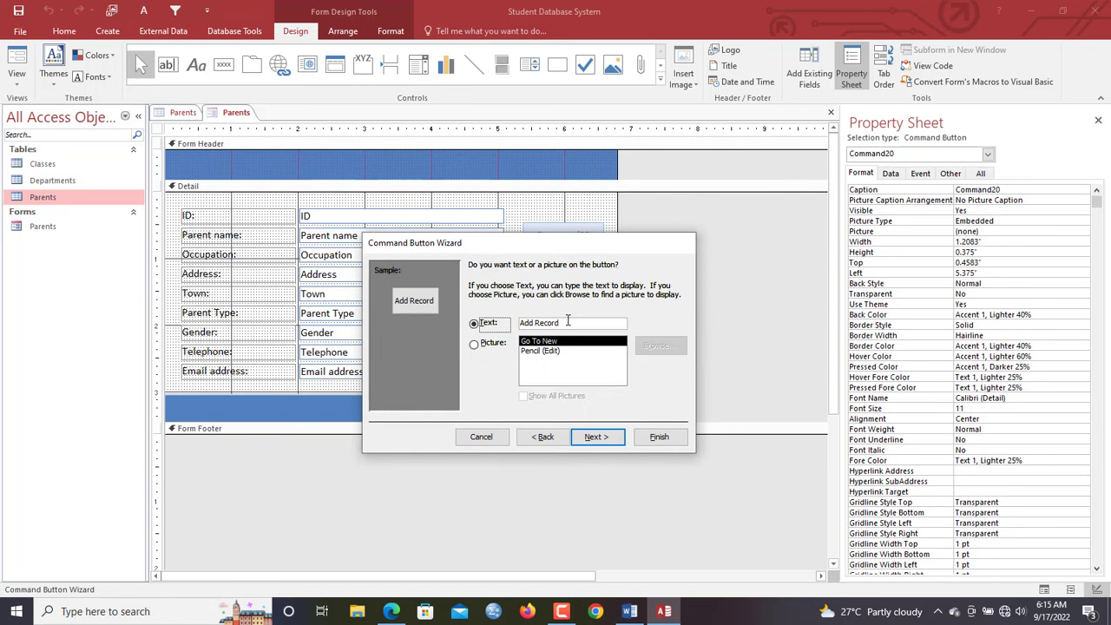
left_click_drag(564, 322, 510, 320)
type("New ")
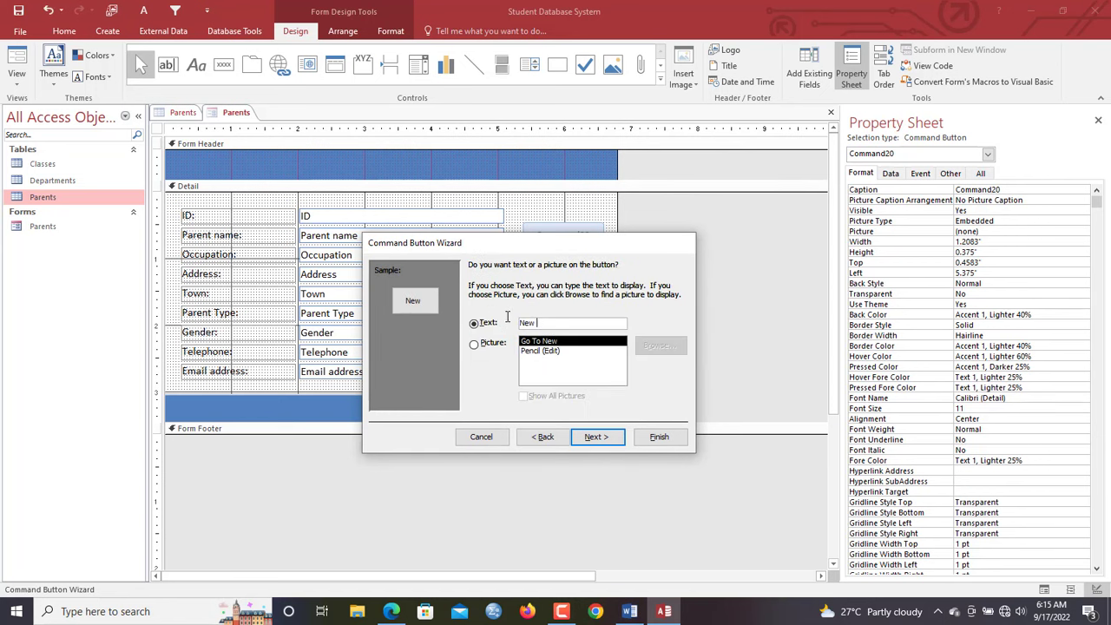
type("parent")
left_click(485, 345)
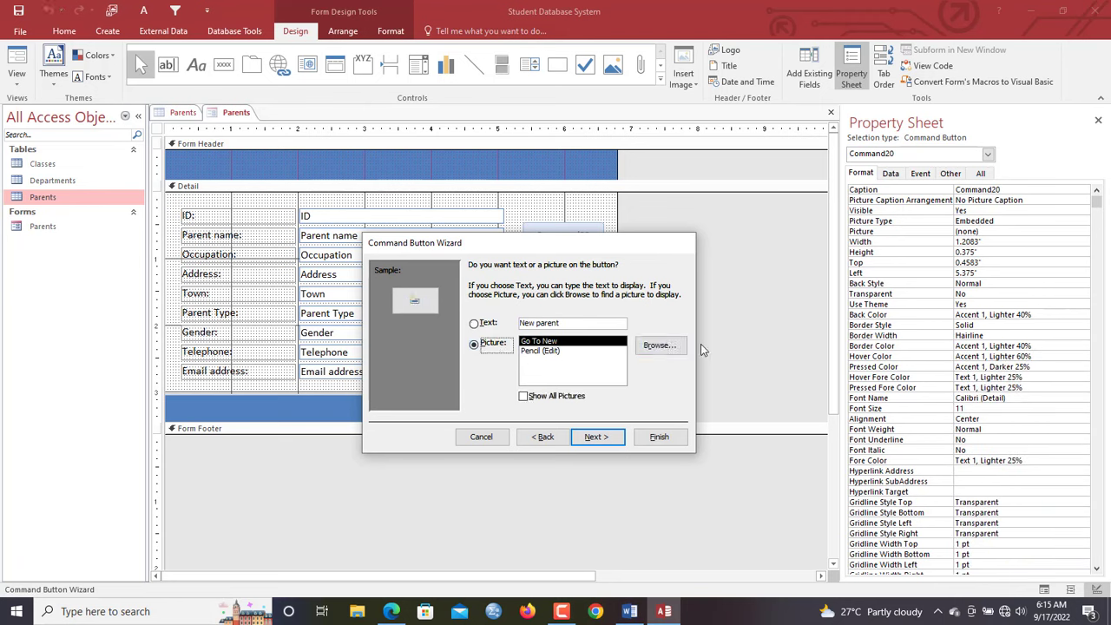
left_click(475, 324)
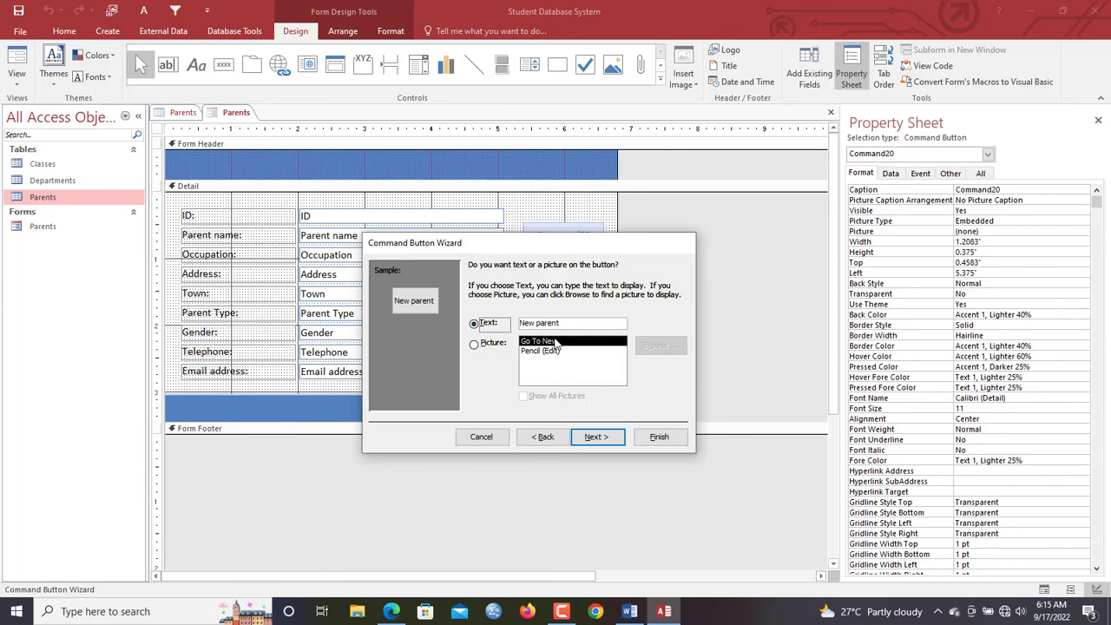
left_click(615, 440)
left_click(656, 437)
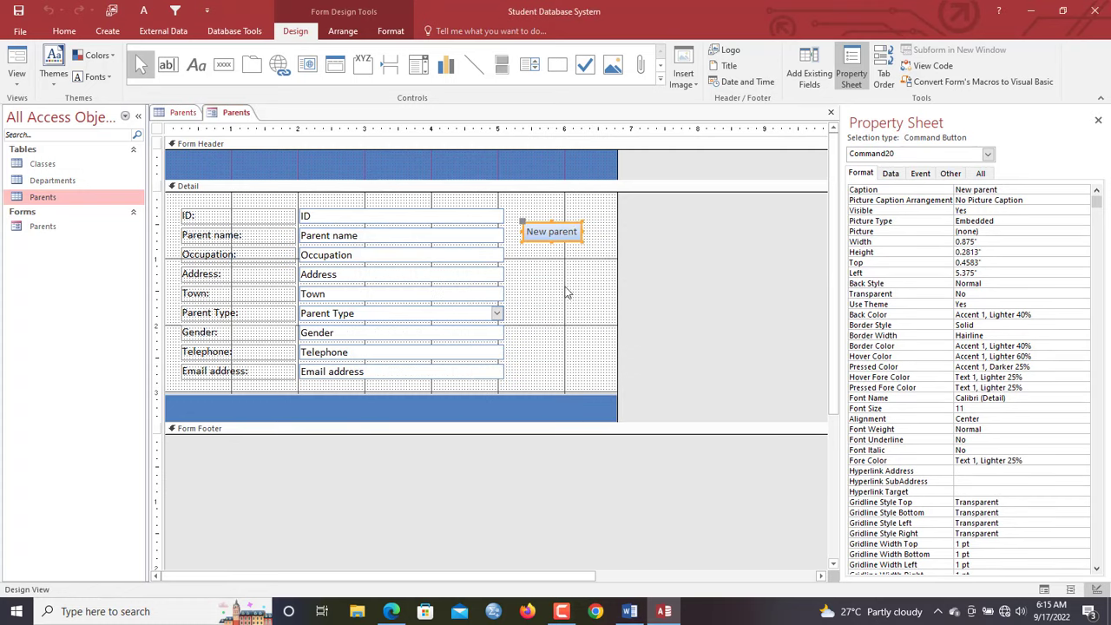
left_click_drag(582, 240, 597, 251)
left_click(575, 285)
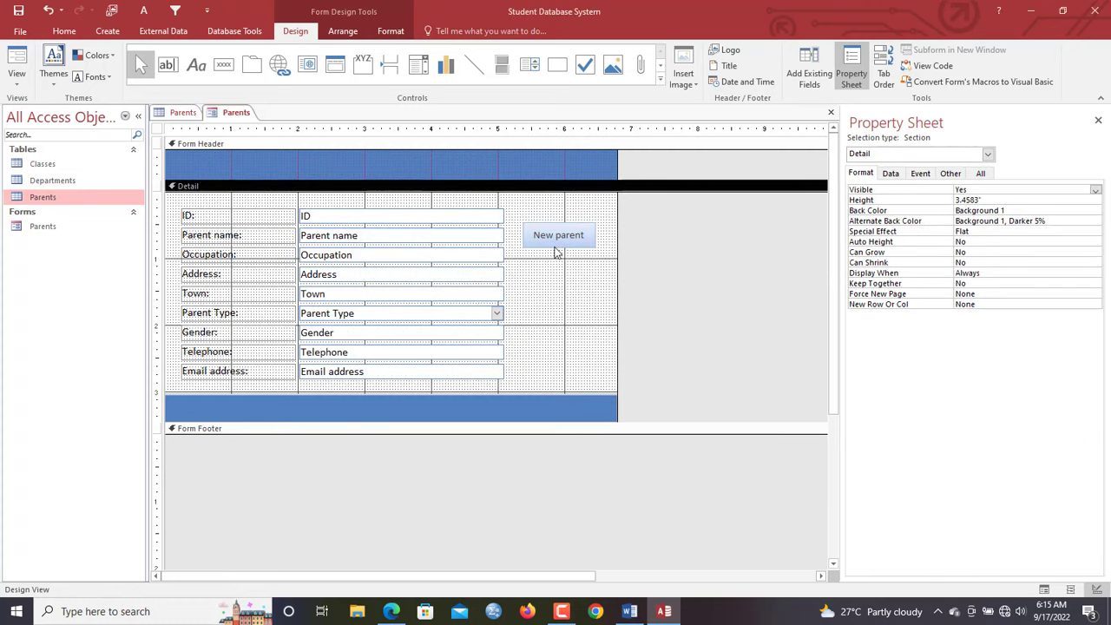
Step: Draw a Refresh Form Data button below New parent with the text caption 'Save'
left_click(223, 66)
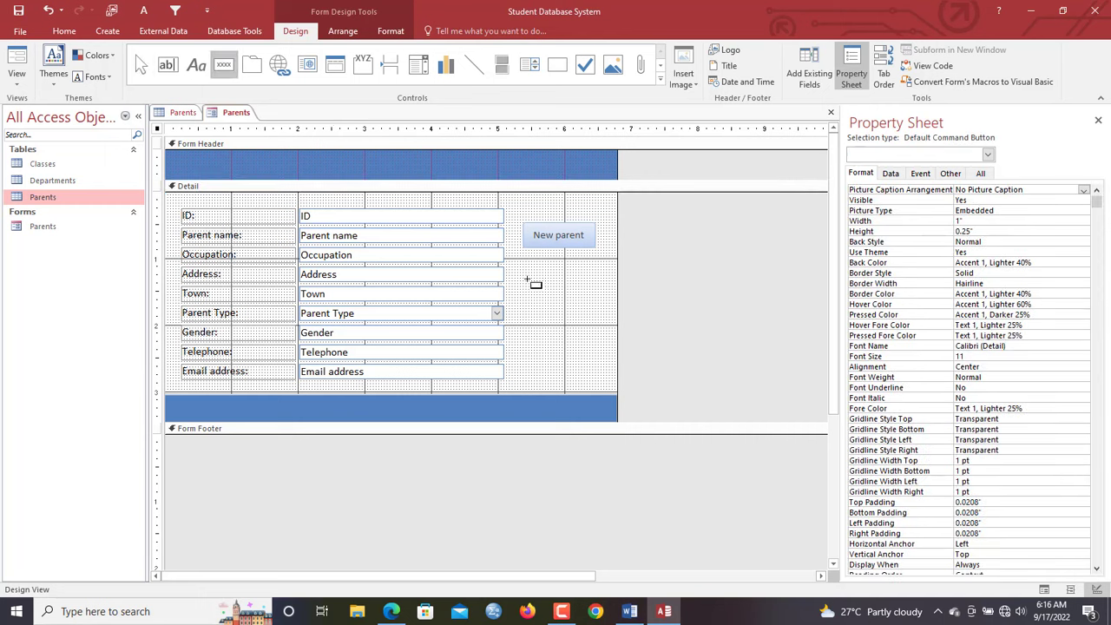
left_click_drag(522, 251, 596, 276)
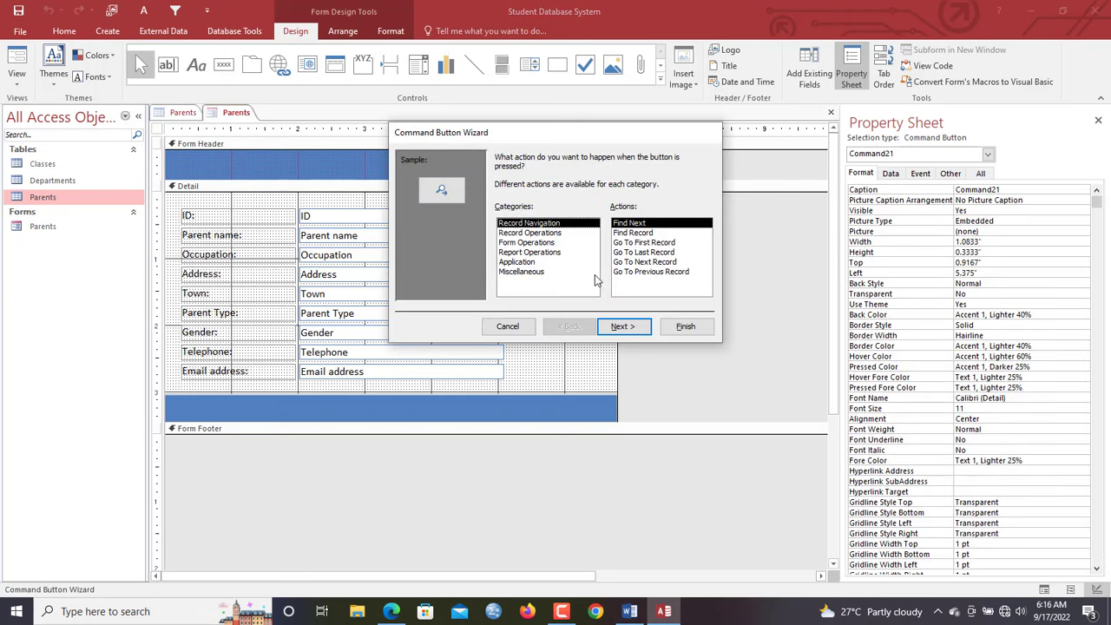
left_click(545, 243)
left_click(646, 271)
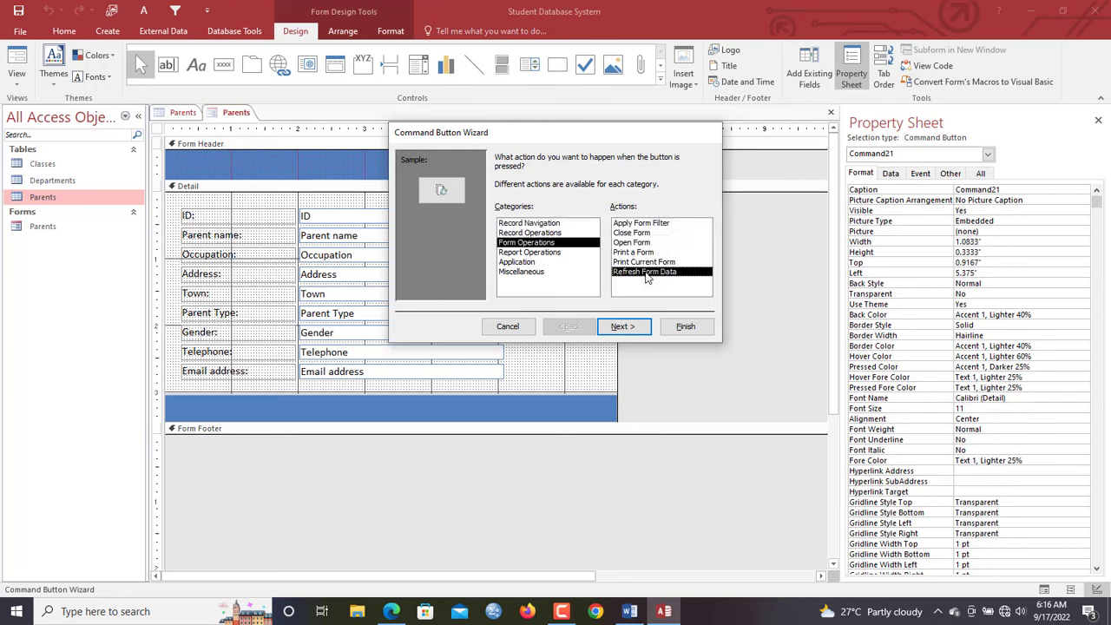
left_click(632, 326)
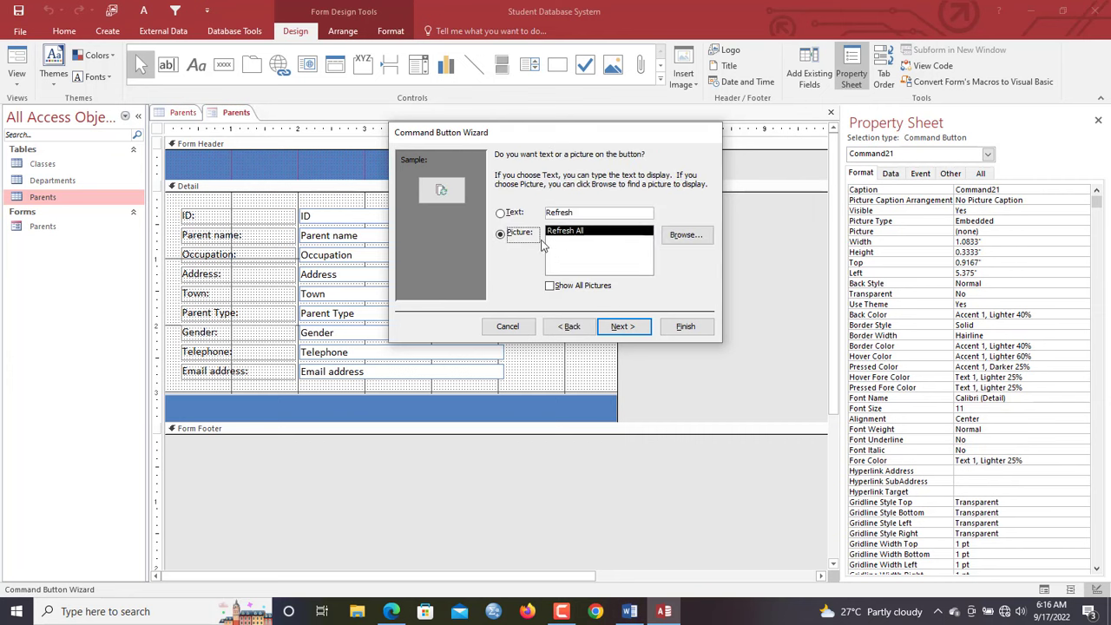
left_click(503, 214)
key("Tab")
type("S")
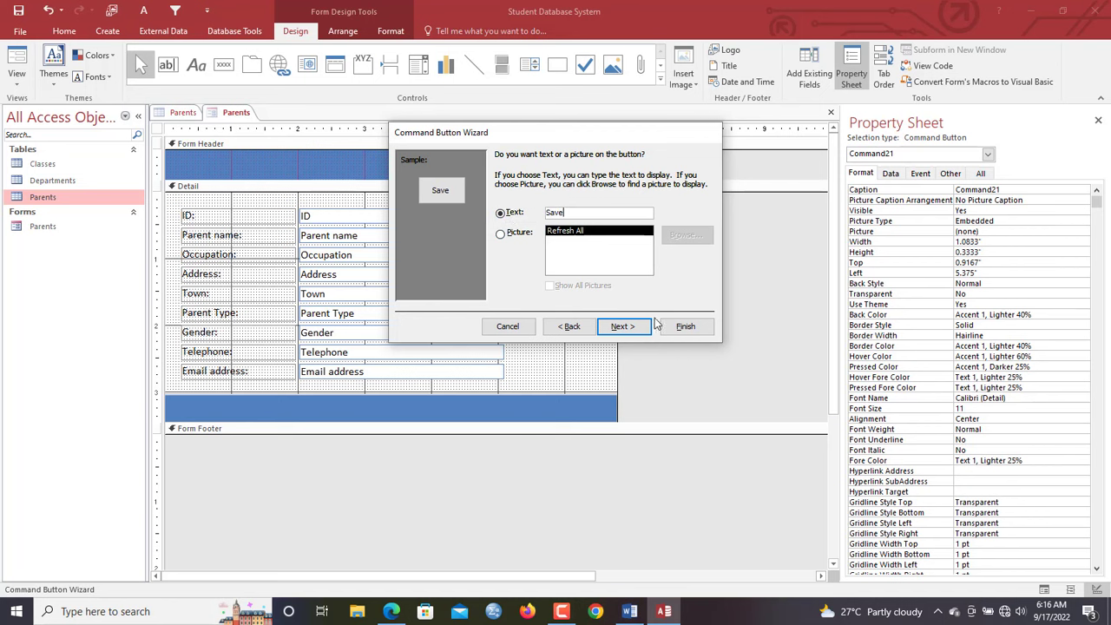
left_click(699, 324)
Step: Widen the Save button to match New parent and check its properties
left_click_drag(552, 272, 592, 275)
left_click(583, 302)
left_click(565, 274)
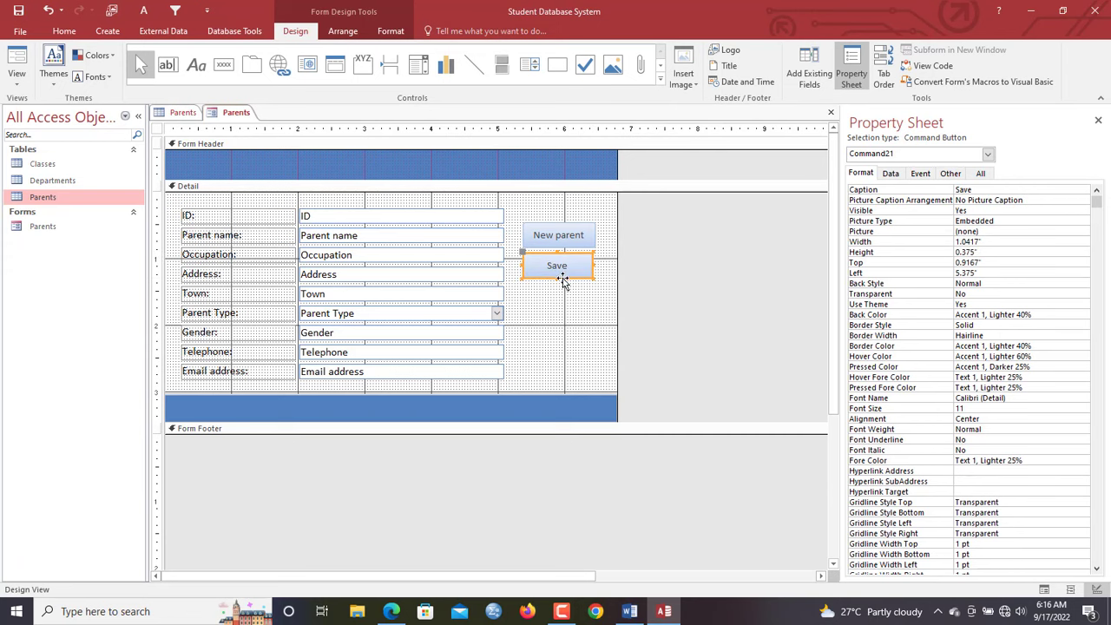
left_click(559, 283)
Step: Draw a Delete Record button with the trash-can picture below Save
left_click(223, 65)
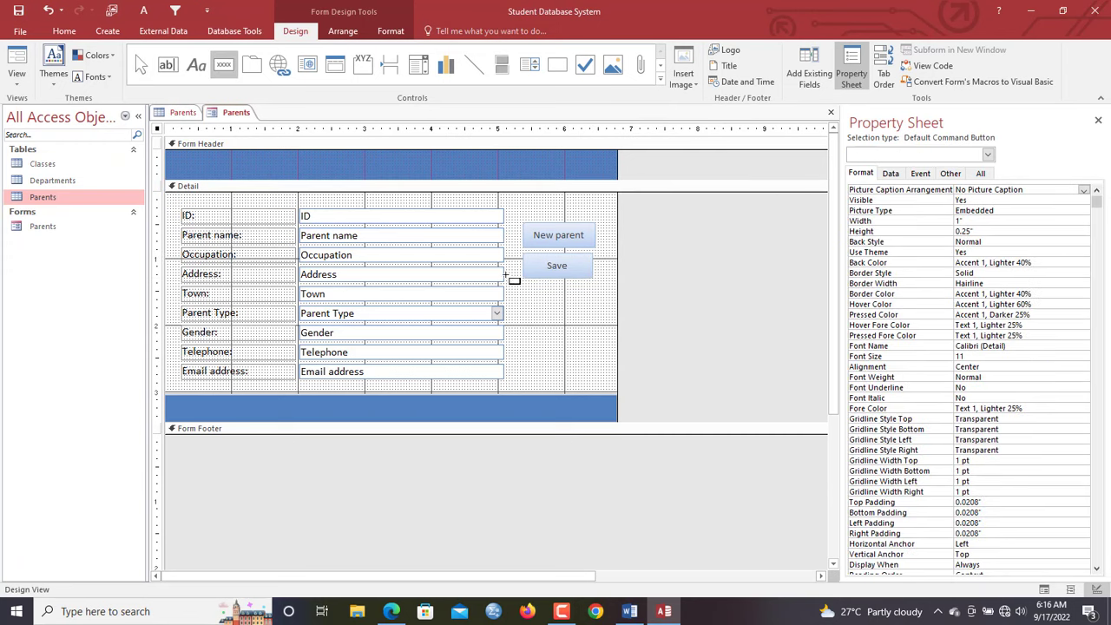
left_click_drag(523, 283, 593, 305)
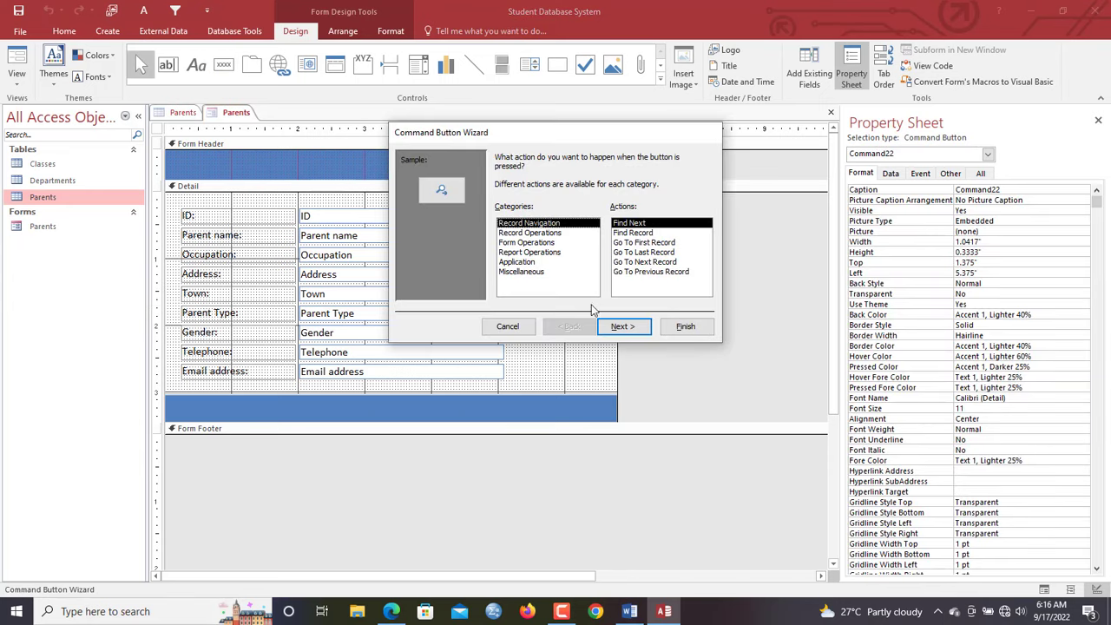
left_click(531, 233)
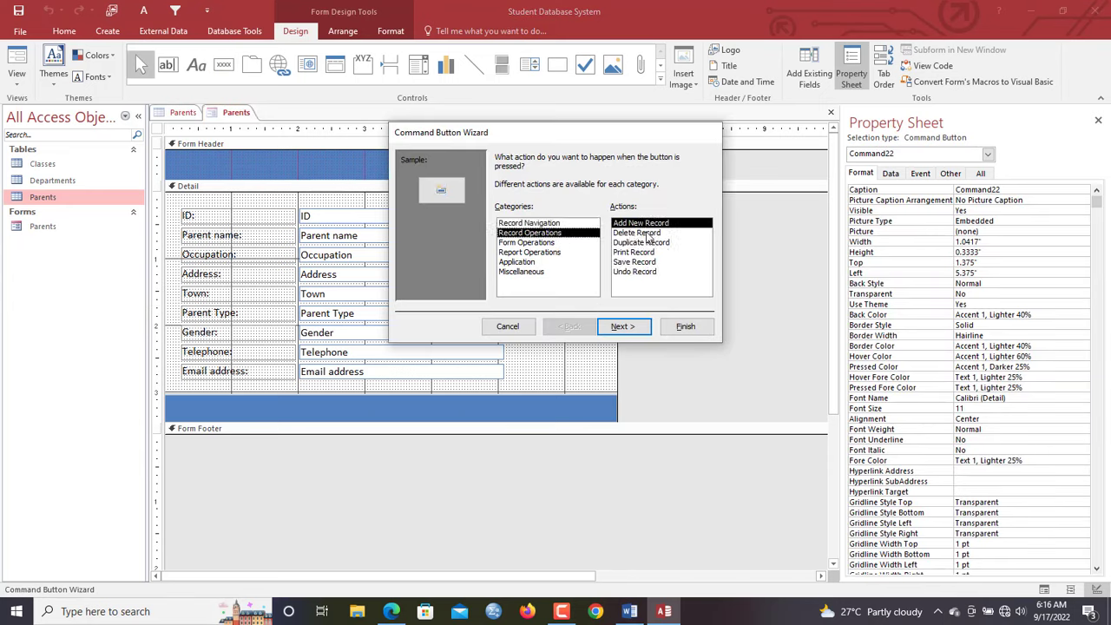
left_click(645, 233)
left_click(636, 327)
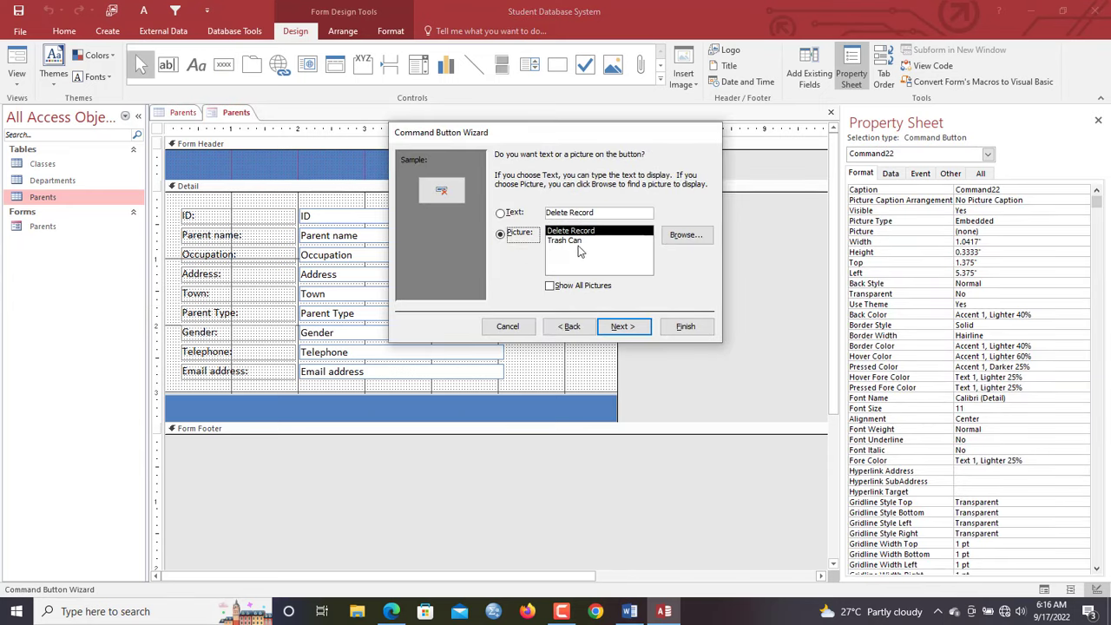
left_click(690, 329)
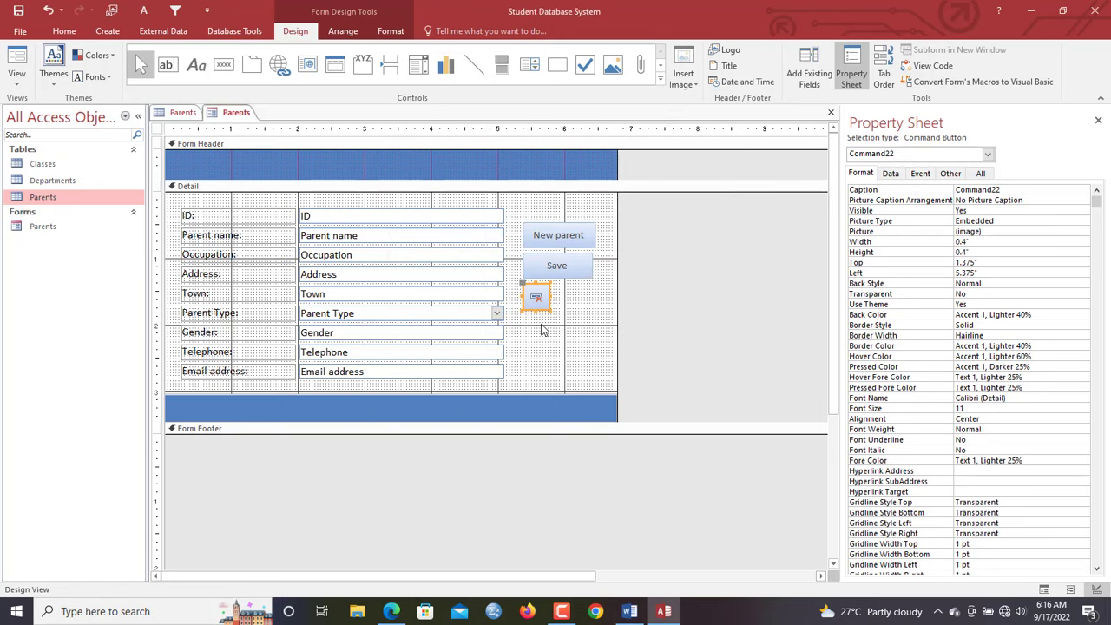
Step: Widen the delete button to match the others, then draw a small button beside the Gender row
left_click_drag(550, 310, 593, 309)
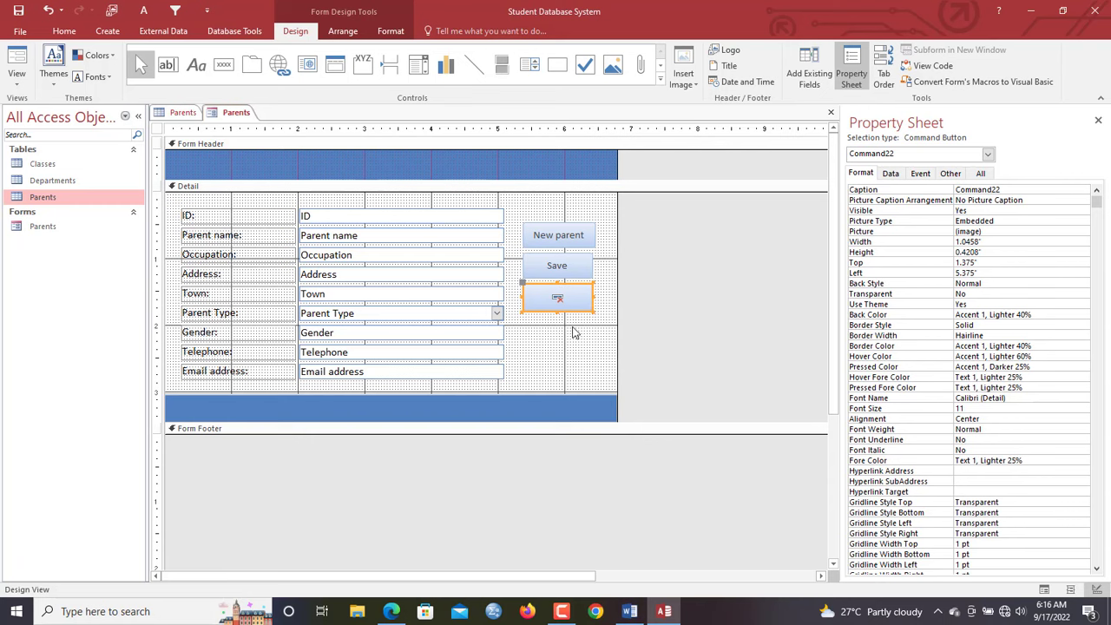
left_click(573, 332)
left_click(223, 64)
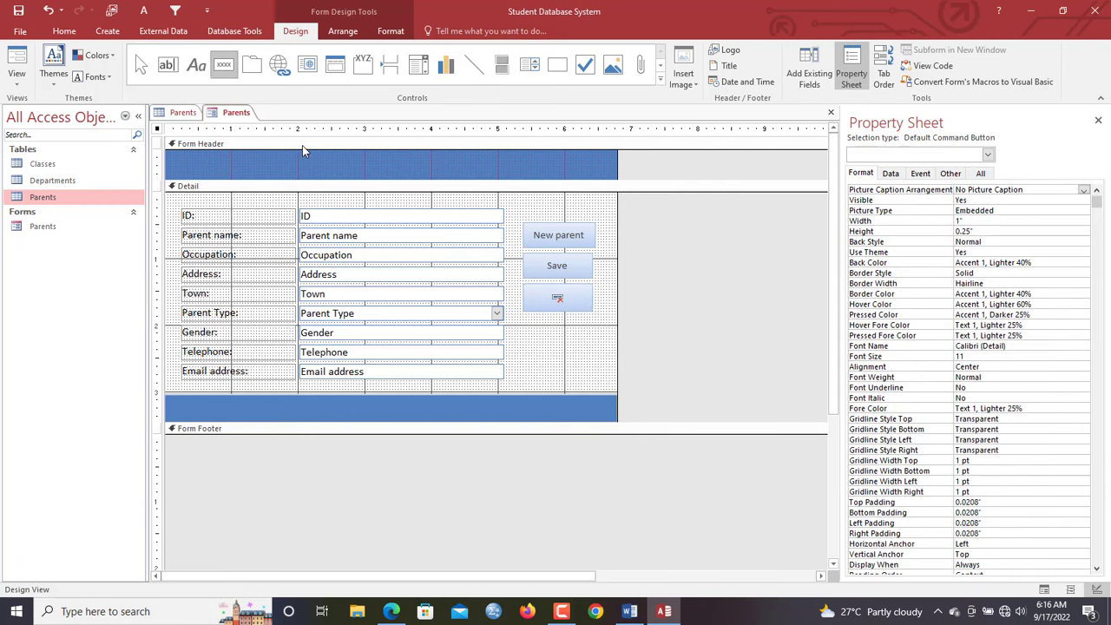
left_click_drag(525, 323, 567, 342)
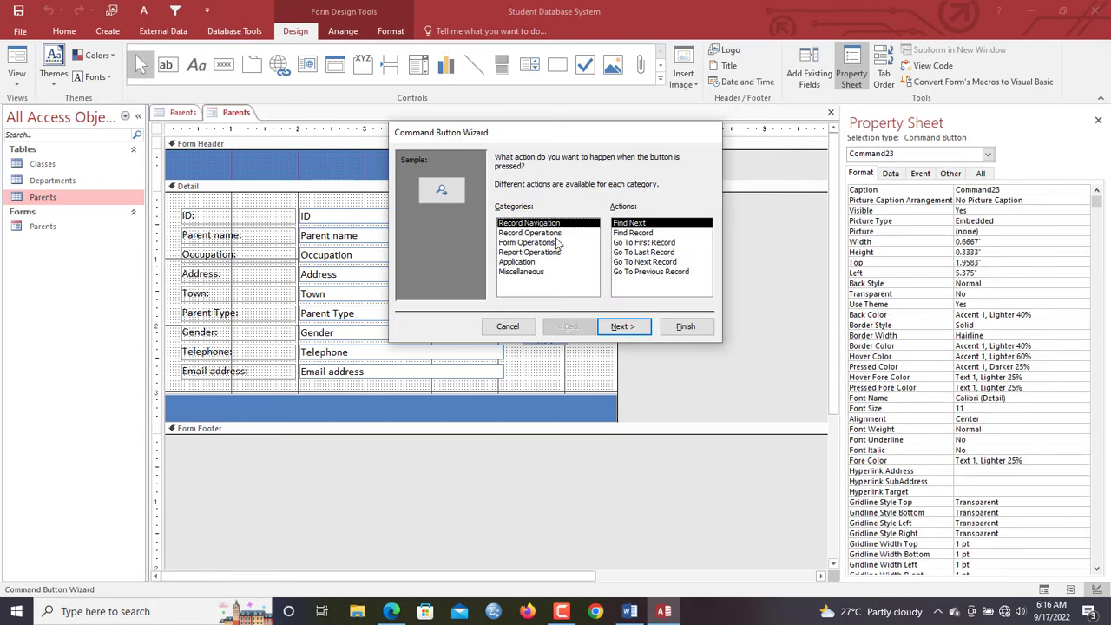
Step: Make the small button a Go To Previous Record arrow button
left_click(660, 275)
left_click(626, 327)
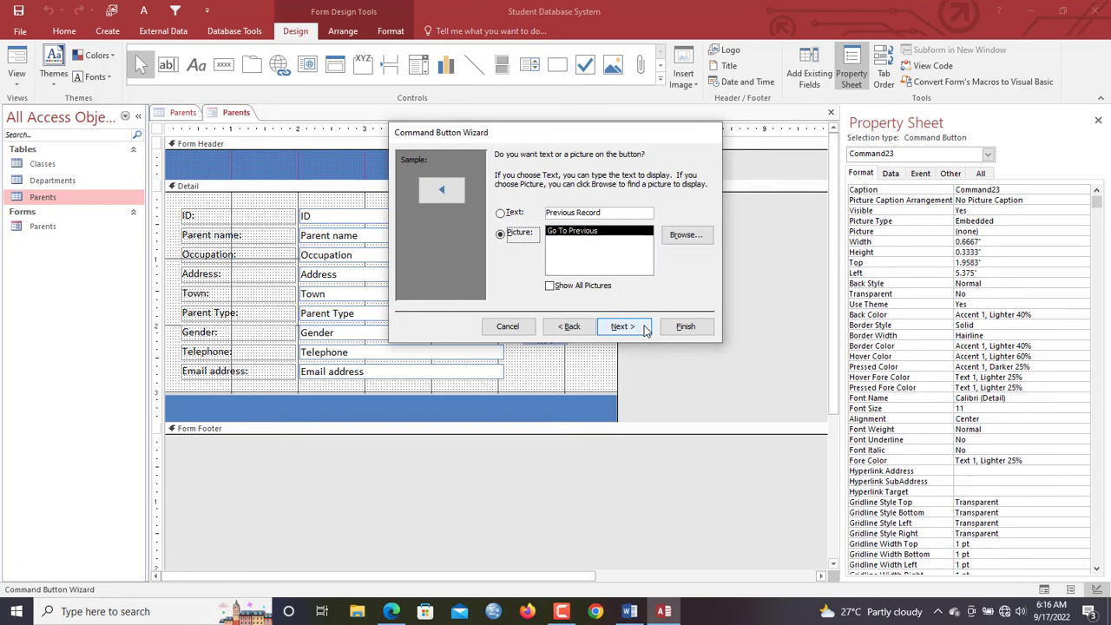
left_click(681, 326)
left_click(571, 351)
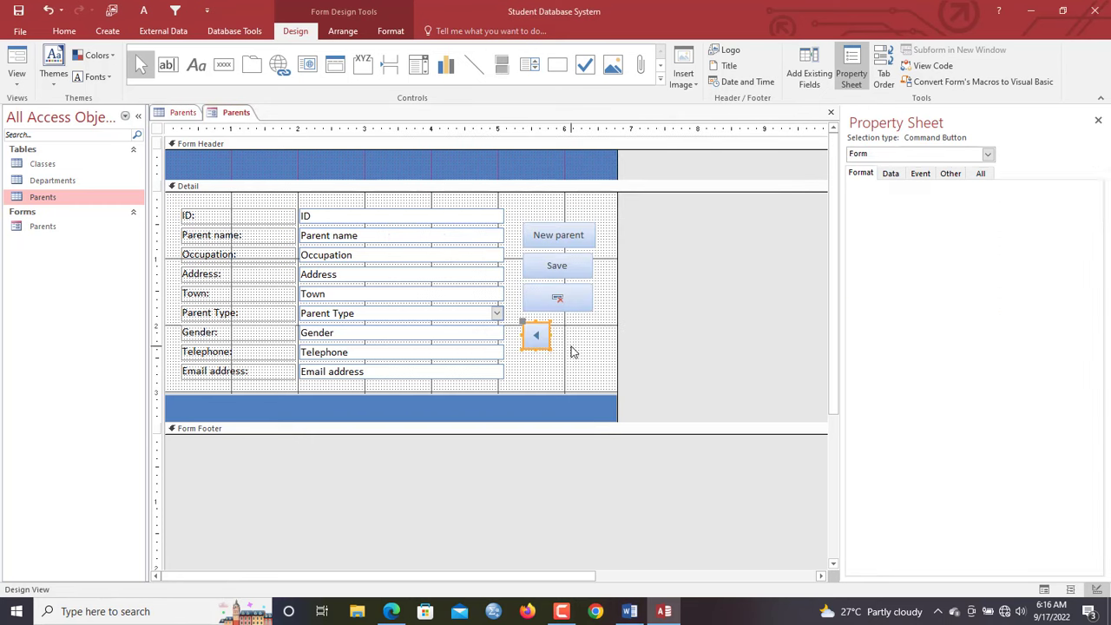
Step: Add a Go To Next Record arrow button to the right of the left arrow
left_click(223, 64)
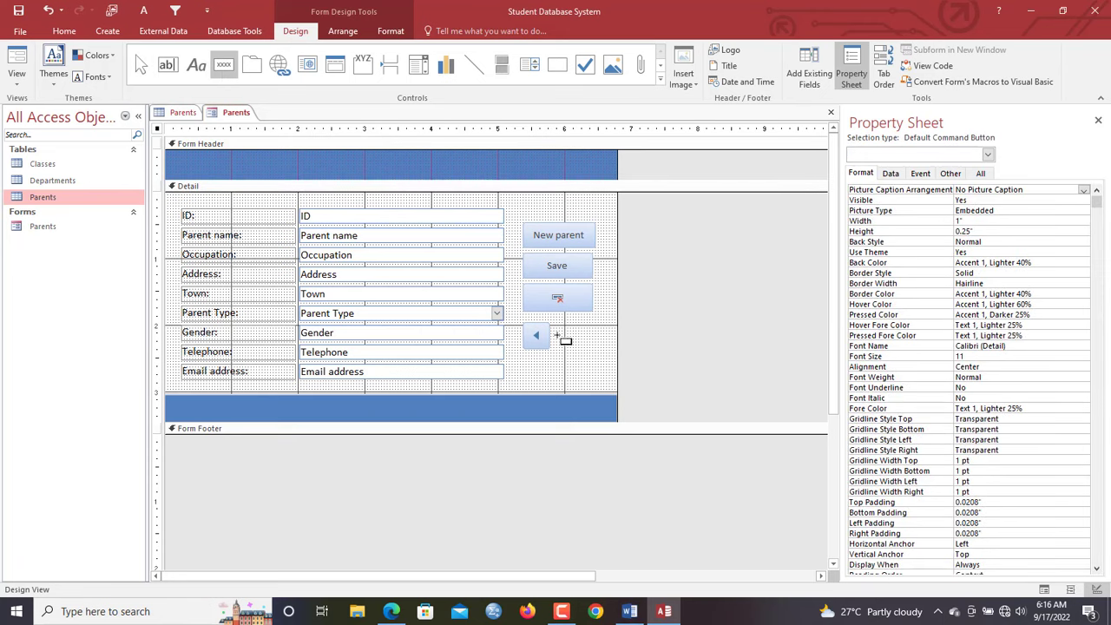
left_click_drag(553, 322, 584, 350)
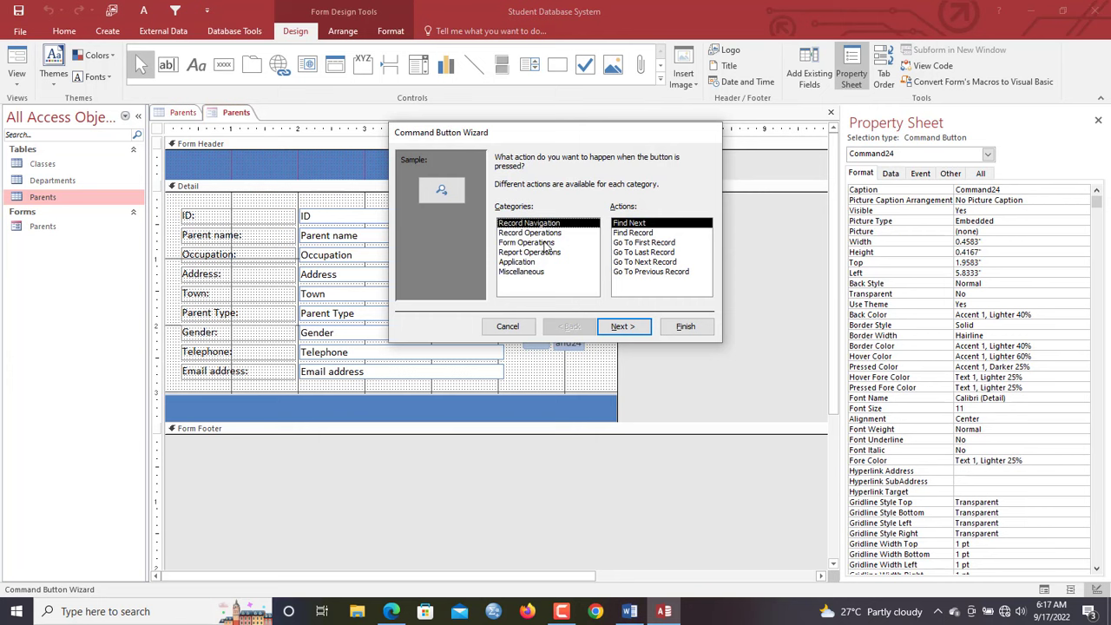
left_click(644, 261)
left_click(636, 321)
left_click(686, 326)
left_click_drag(593, 347, 541, 328)
left_click(610, 309)
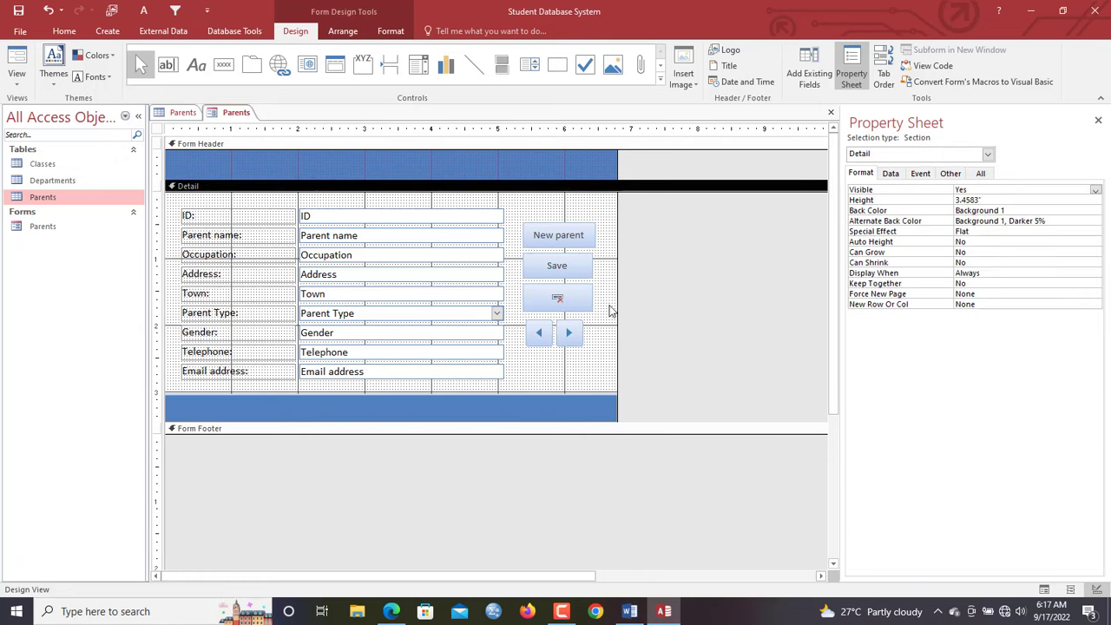
left_click_drag(610, 310, 545, 236)
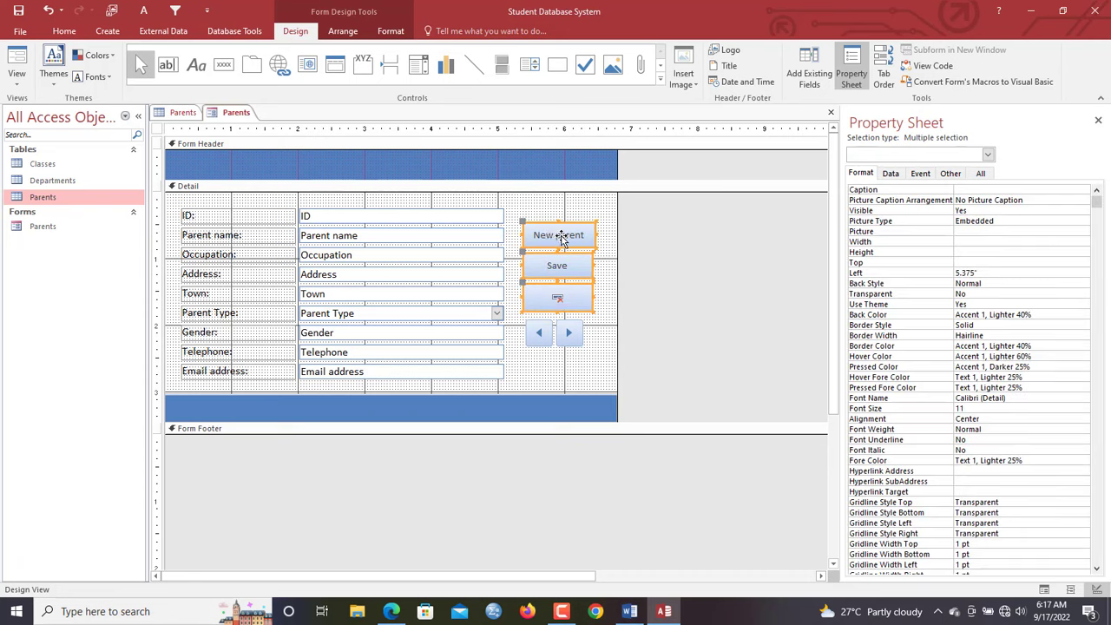
Step: Align the New parent, Save and delete buttons left and size them to the widest
right_click(560, 238)
mouse_move(632, 401)
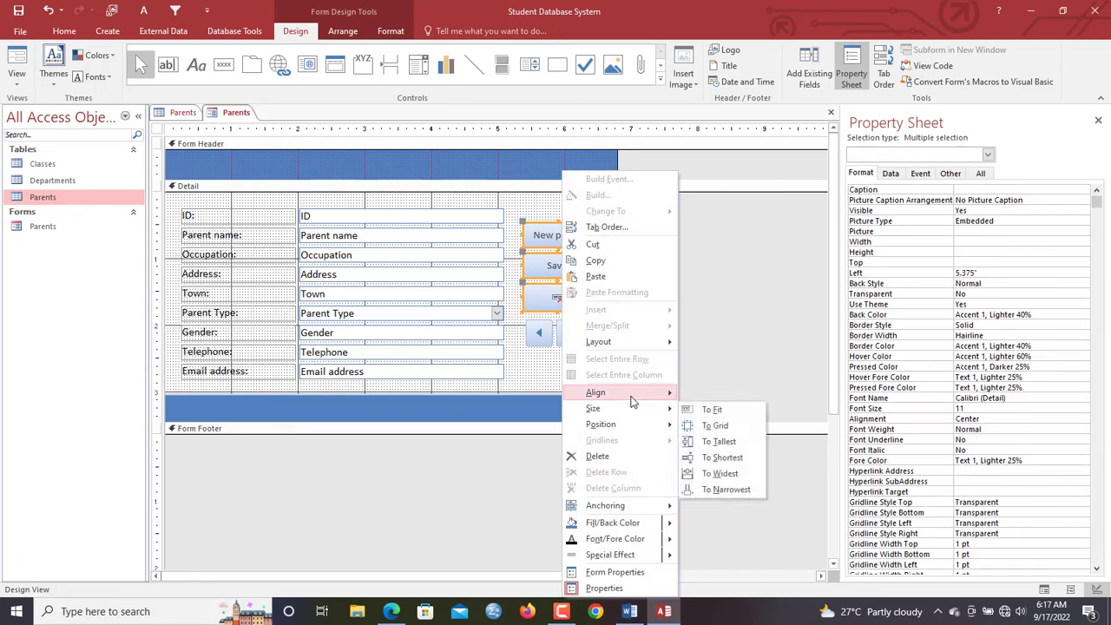
left_click(727, 393)
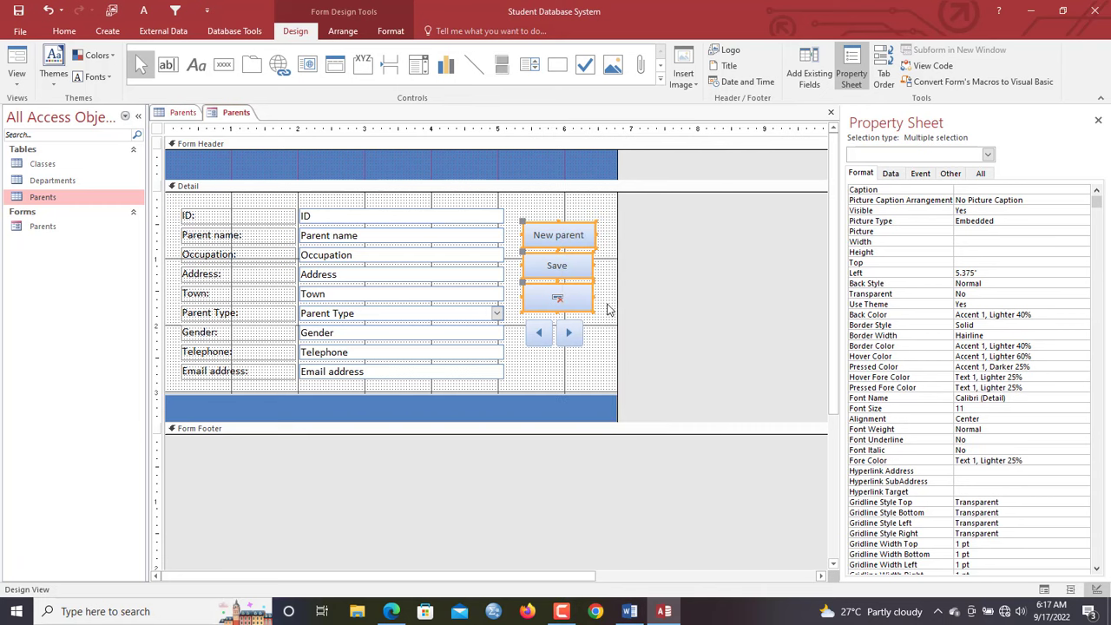
right_click(550, 269)
mouse_move(639, 410)
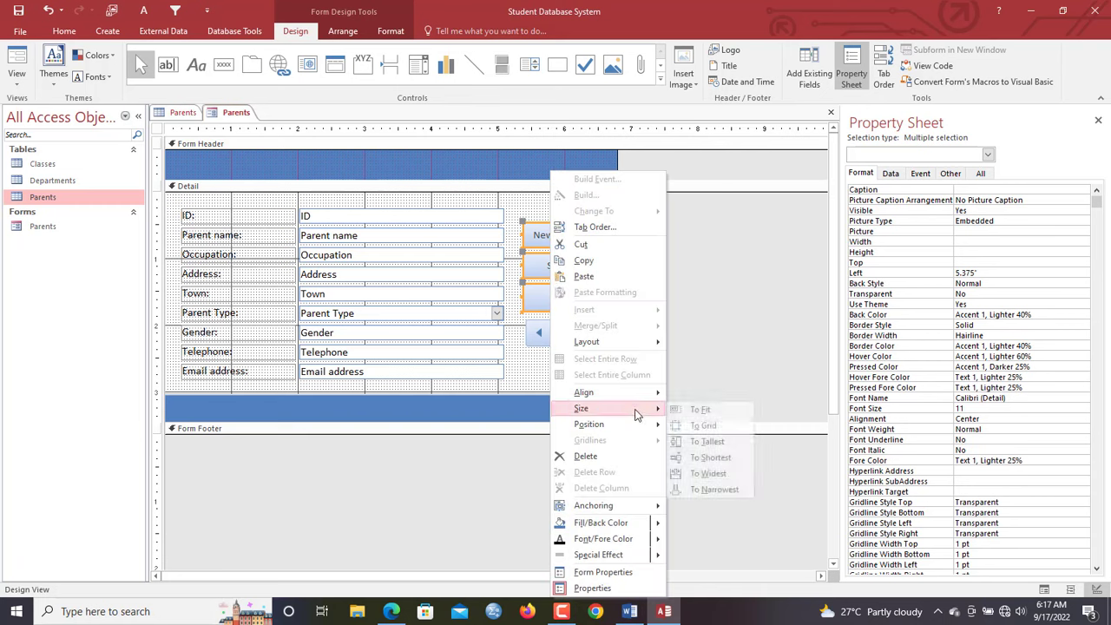
left_click(719, 473)
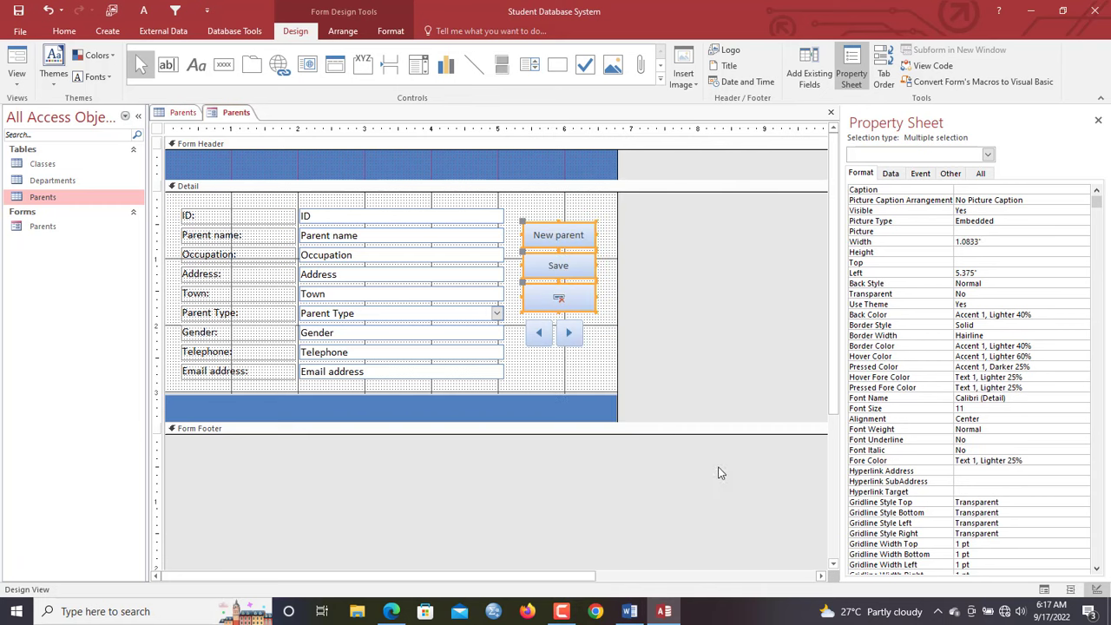
Step: Set the three large buttons' font size to 12
left_click(607, 254)
left_click_drag(606, 228, 564, 305)
left_click(391, 30)
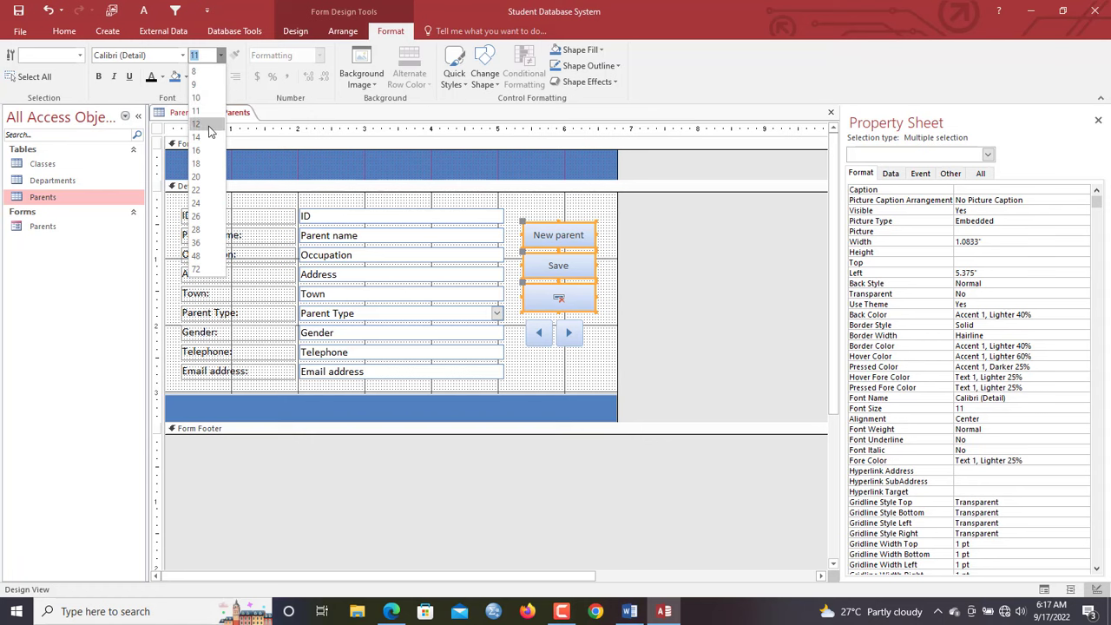
left_click(198, 124)
Step: Select the two arrow buttons, then select all five command buttons together
left_click(612, 215)
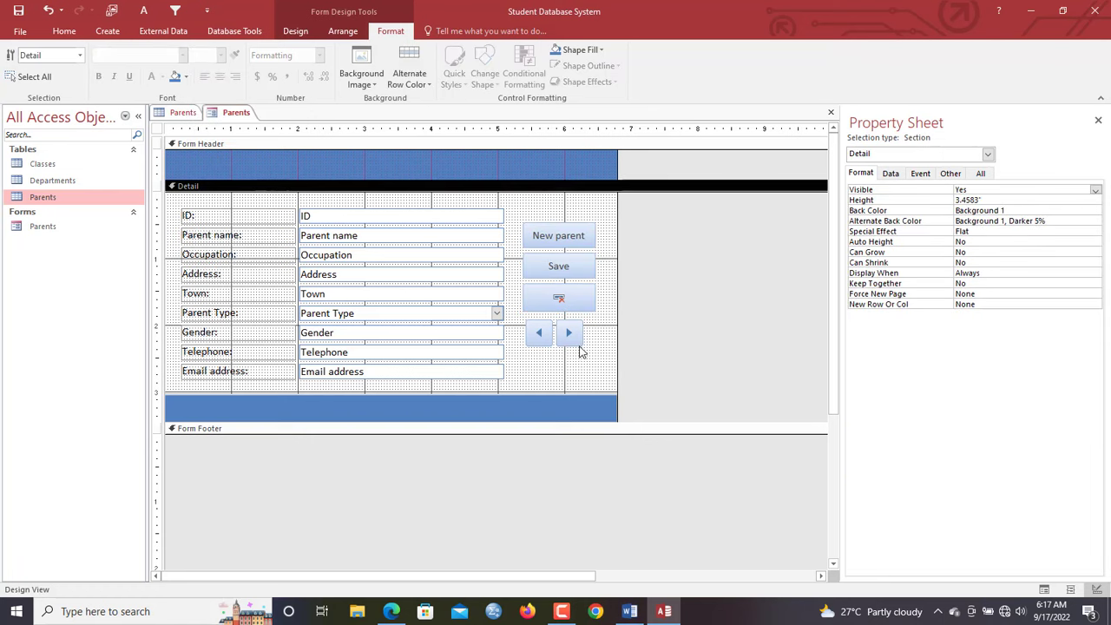
left_click(570, 333)
left_click(595, 338)
left_click(595, 336)
left_click_drag(598, 334, 547, 336)
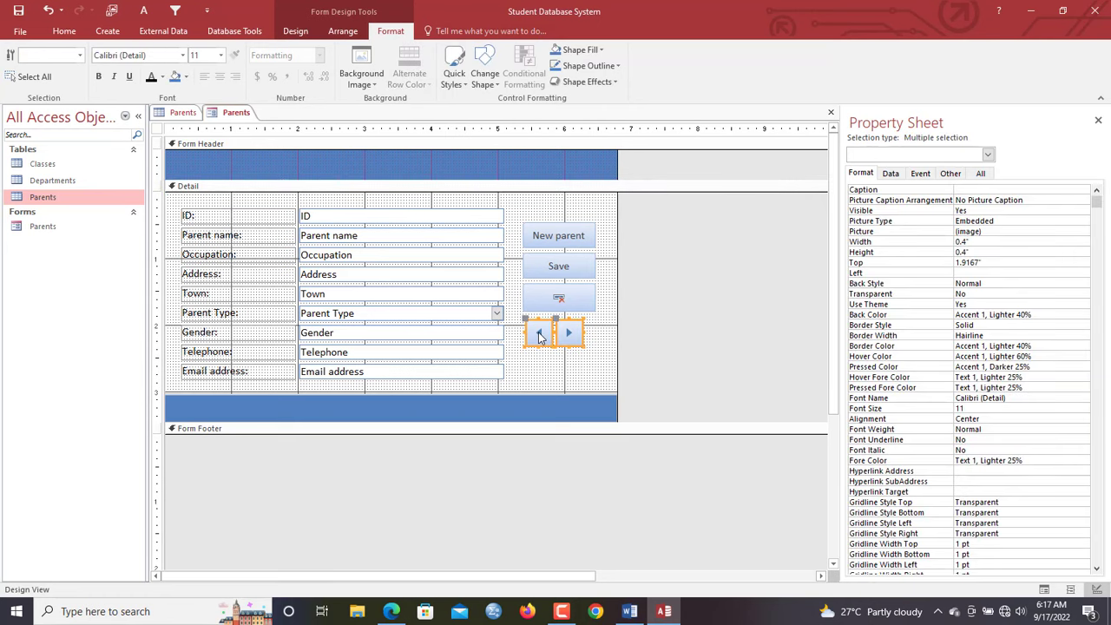
left_click(598, 370)
left_click_drag(598, 371, 526, 227)
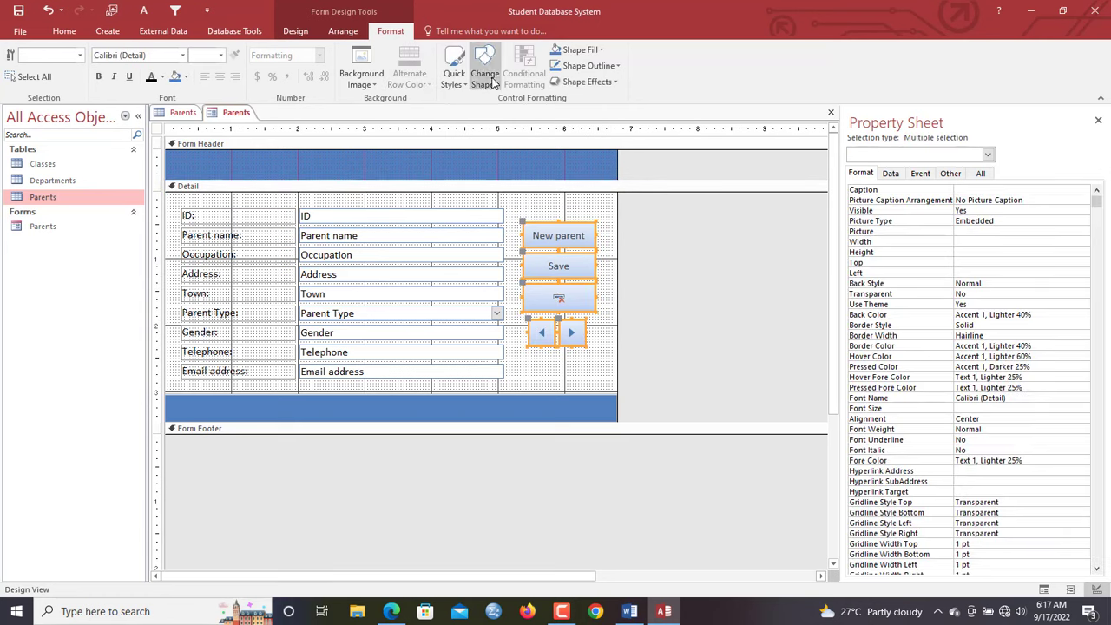
Step: Apply the Moderate Effect – Aqua, Accent 5 quick style and a white outline to the buttons
left_click(493, 82)
left_click(454, 77)
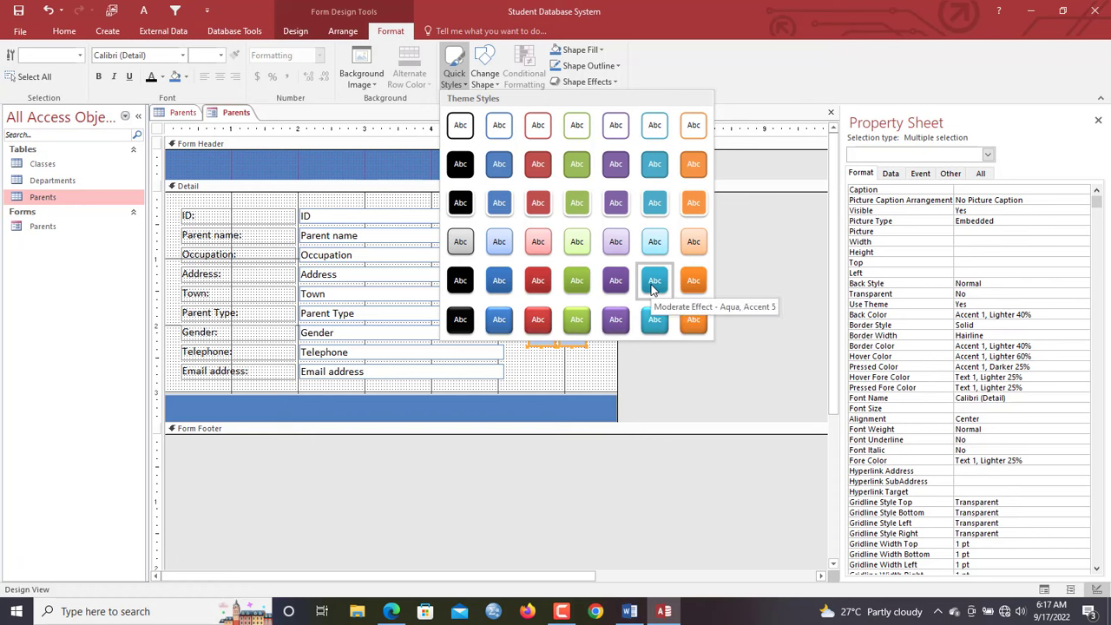
left_click(654, 280)
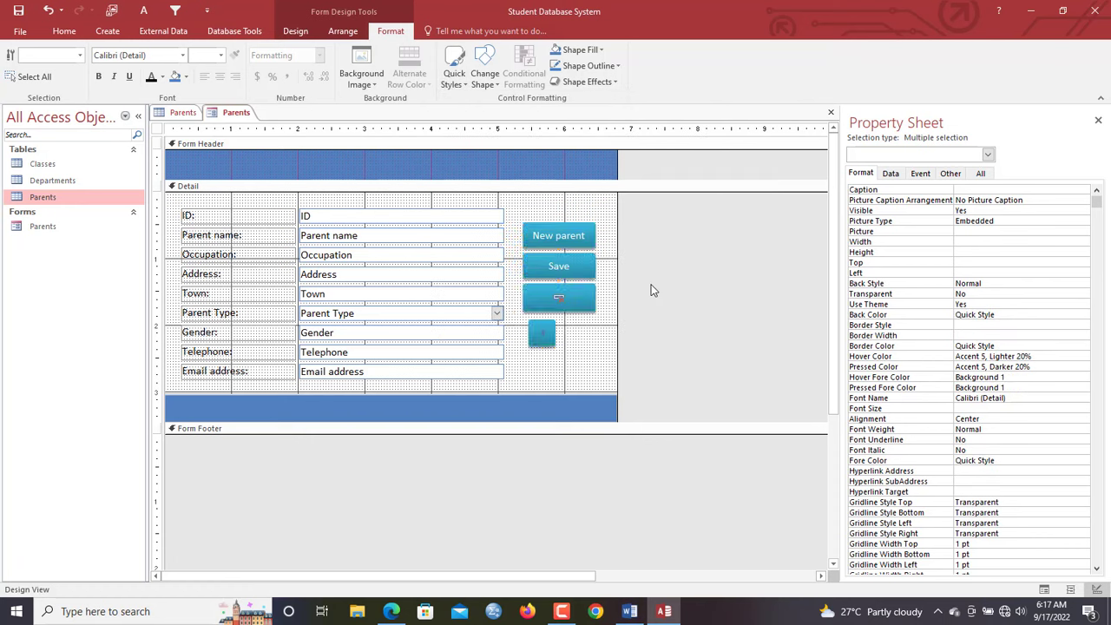
left_click(573, 67)
left_click(559, 117)
left_click(560, 208)
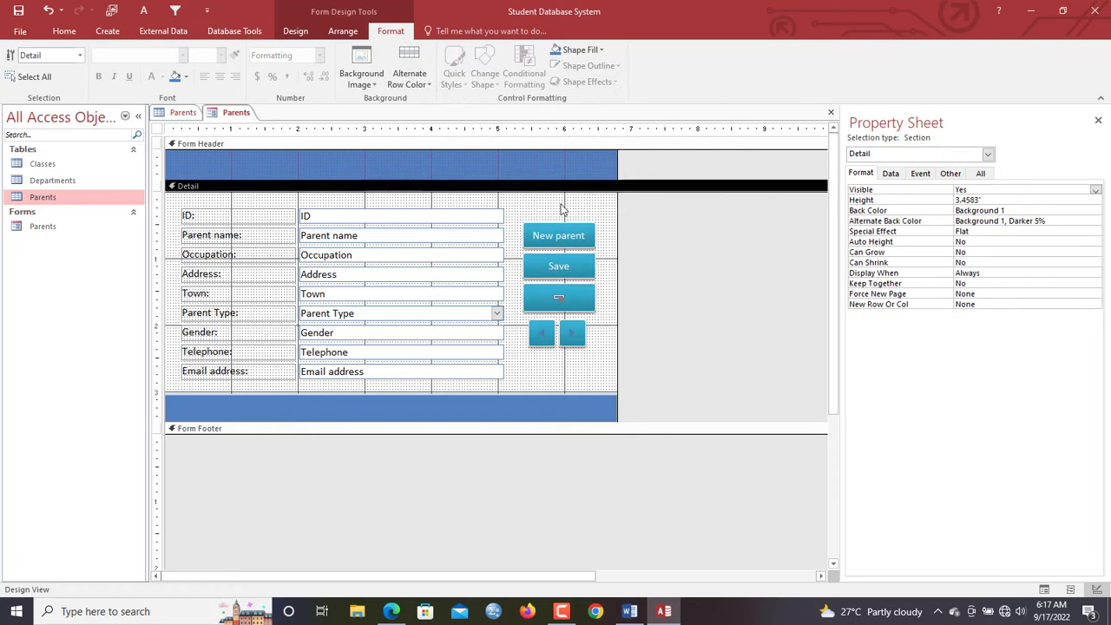
left_click(264, 173)
Step: Open the Parents form in Form View and start a new blank record
right_click(231, 113)
left_click(270, 177)
left_click_drag(297, 143, 467, 128)
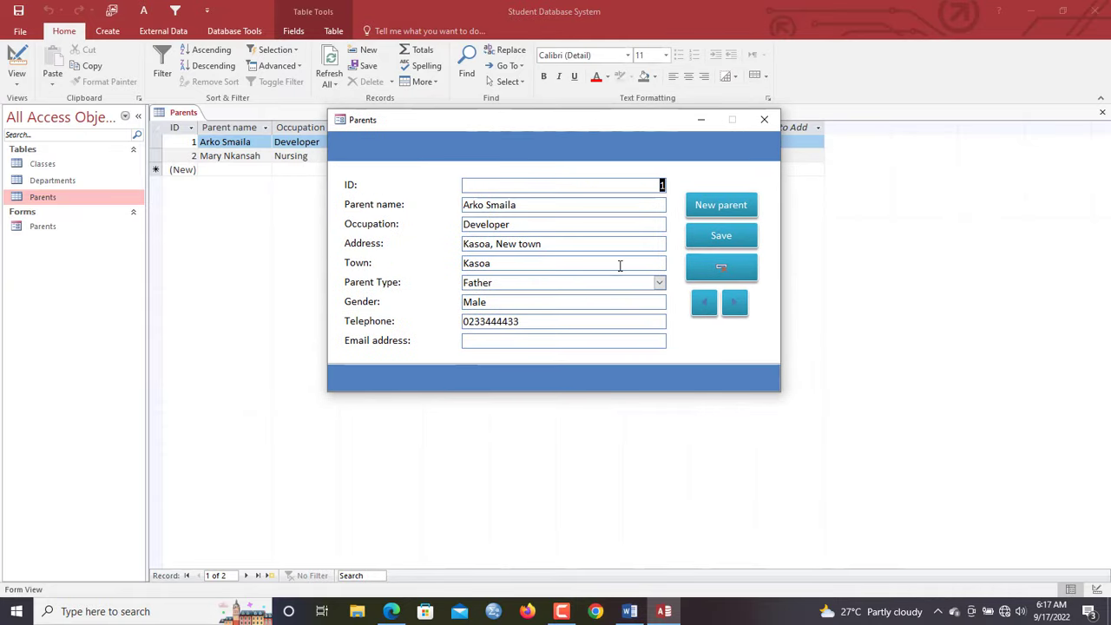
left_click(716, 208)
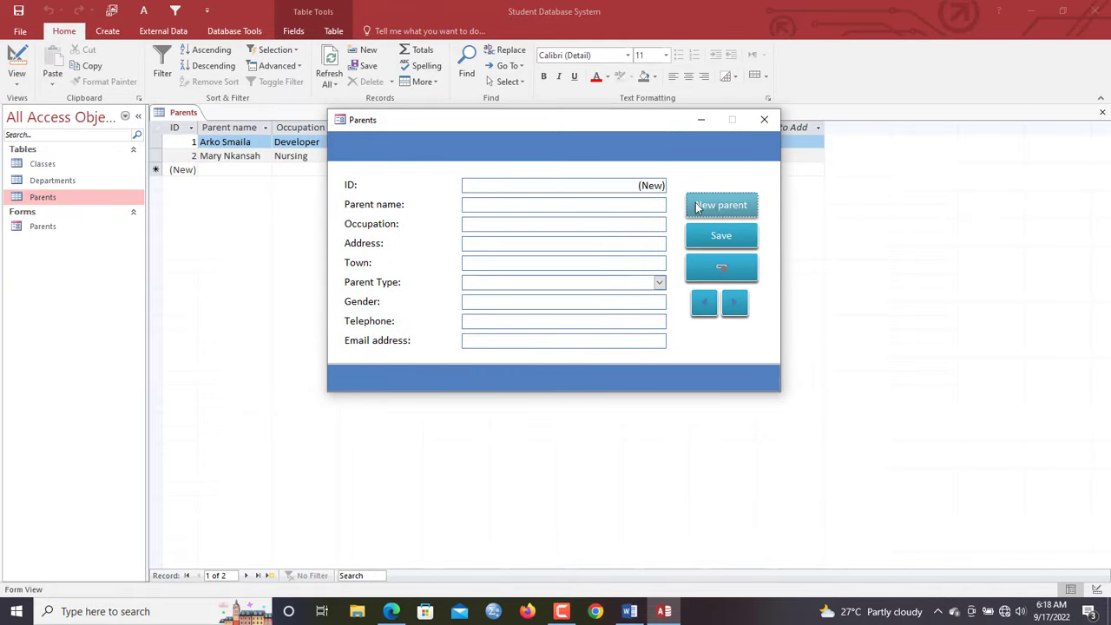
Step: Fill in the parent's name, address and e-mail, with parent type Mother
left_click(563, 203)
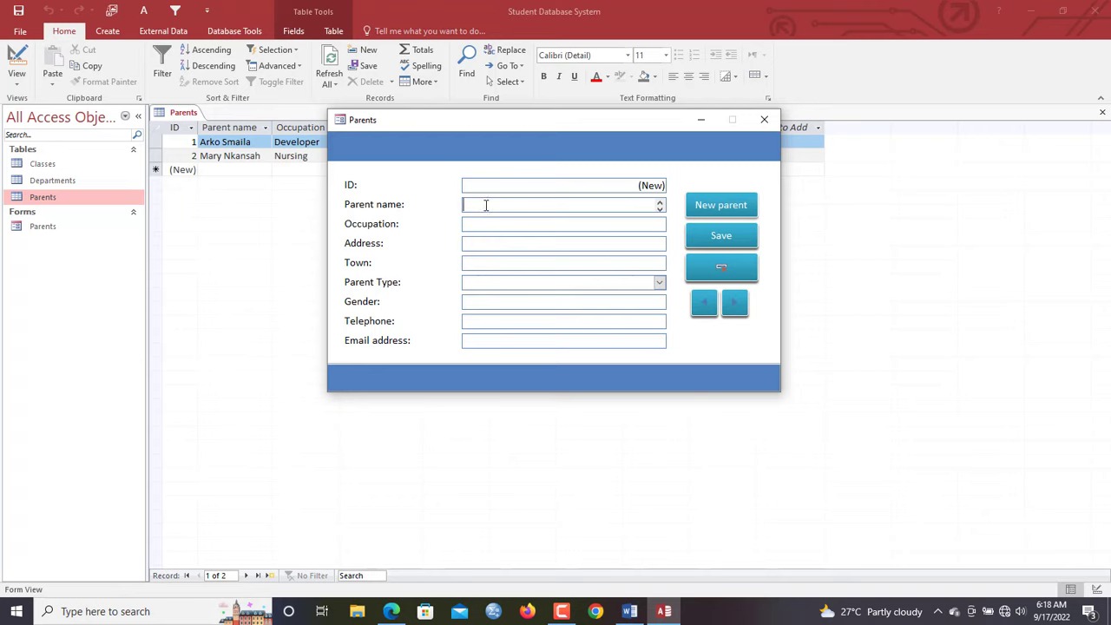
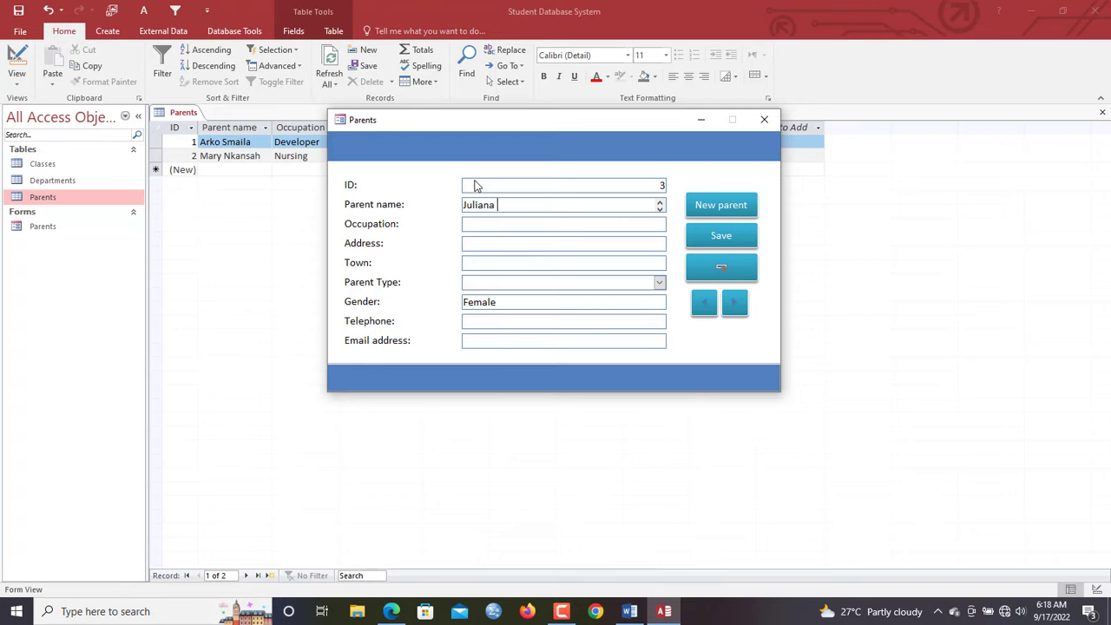
key("Tab")
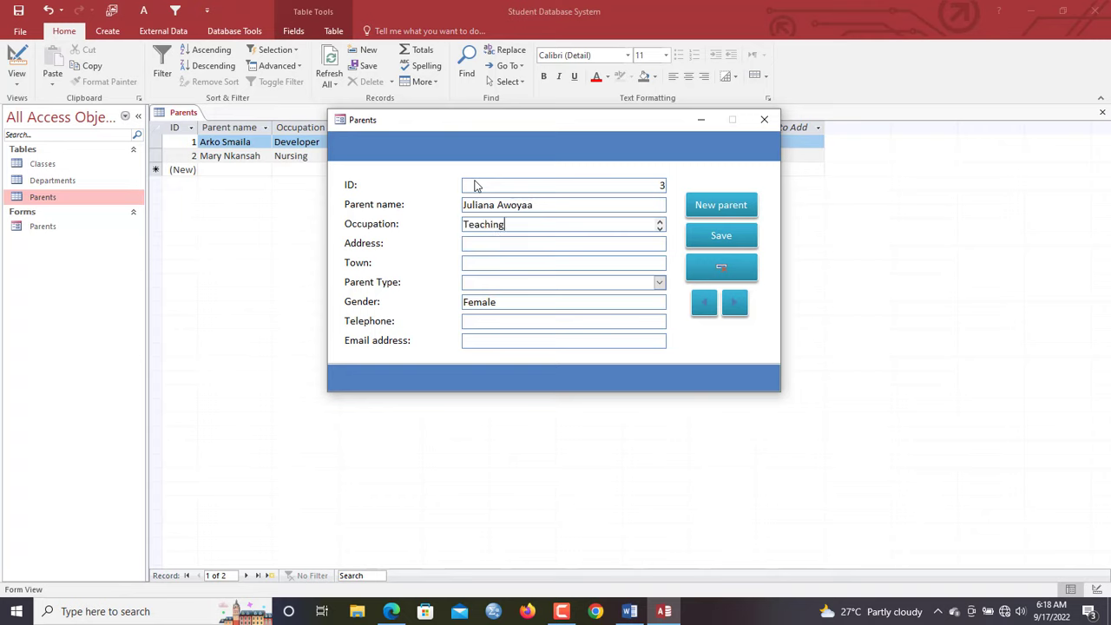
key("Tab")
type("Adinkra New tonw")
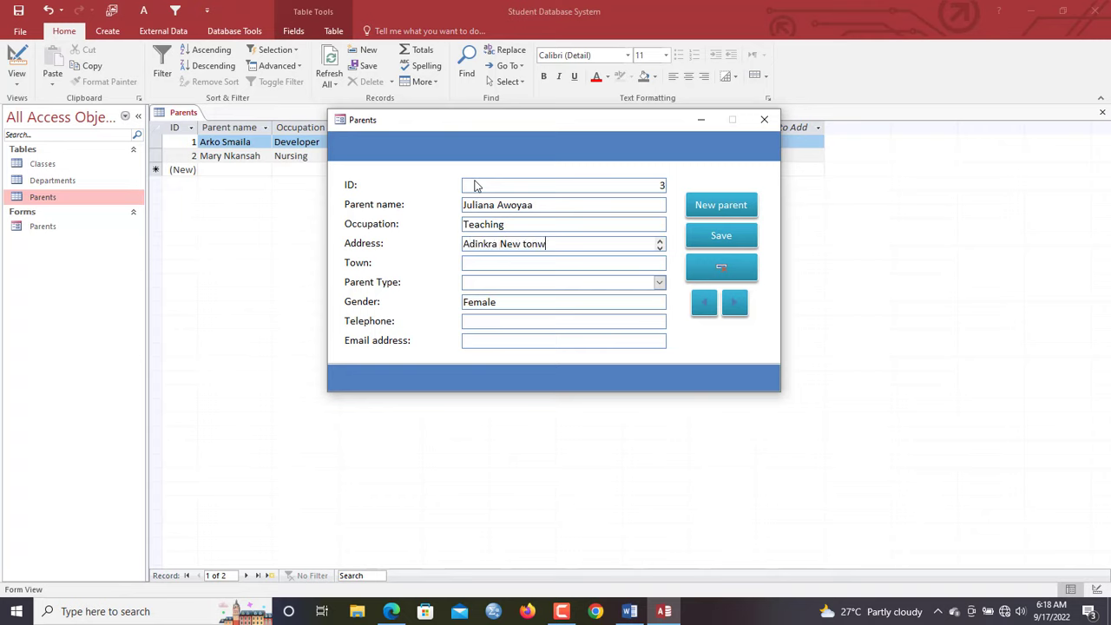
key("BackSpace")
key("BackSpace")
type("wn")
key("Tab")
key("Tab")
left_click(660, 282)
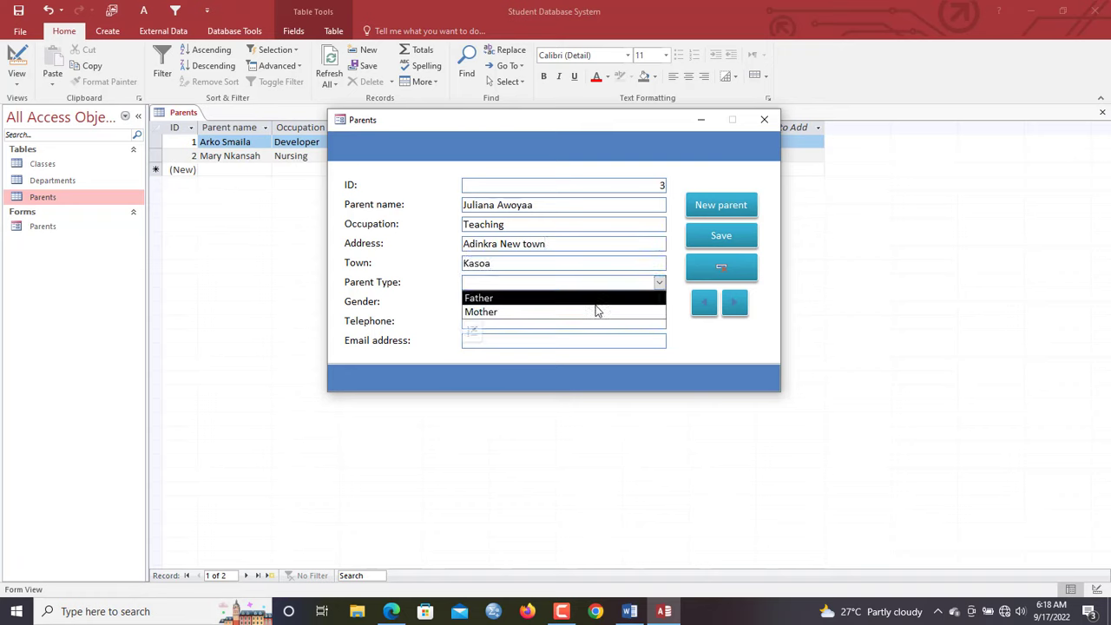
left_click(591, 310)
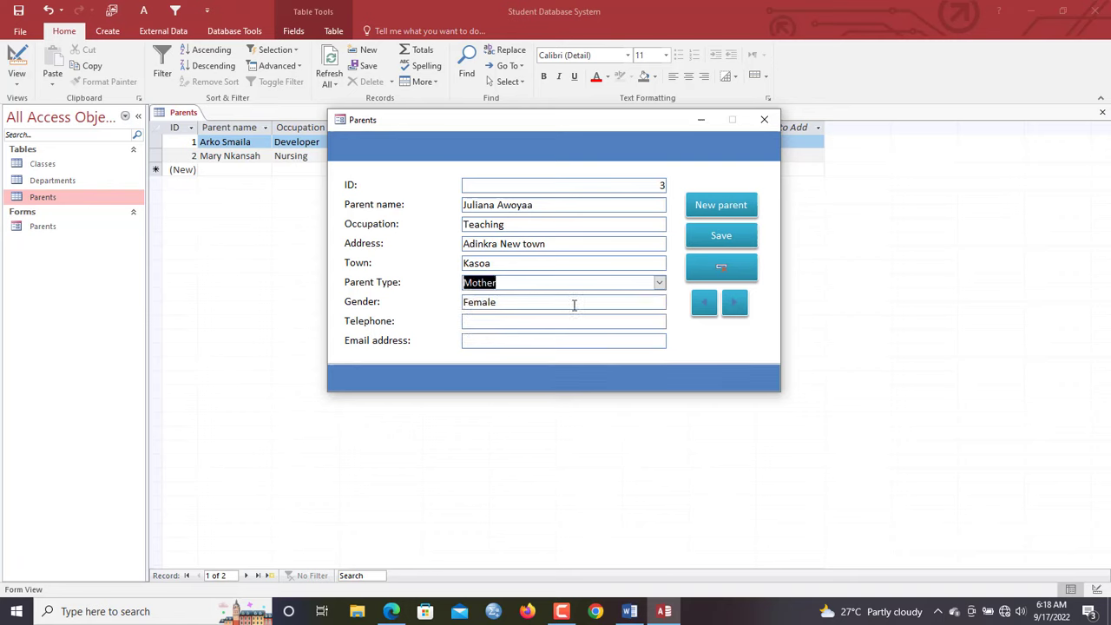
left_click(560, 305)
left_click(536, 322)
left_click(510, 342)
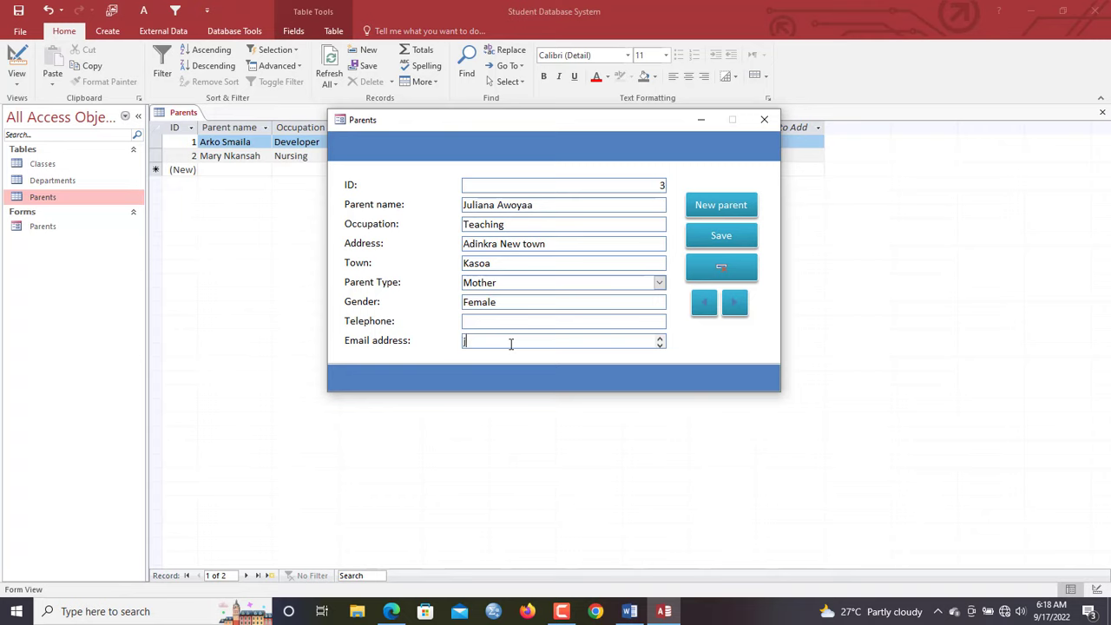
type("ju.....@outlook.com")
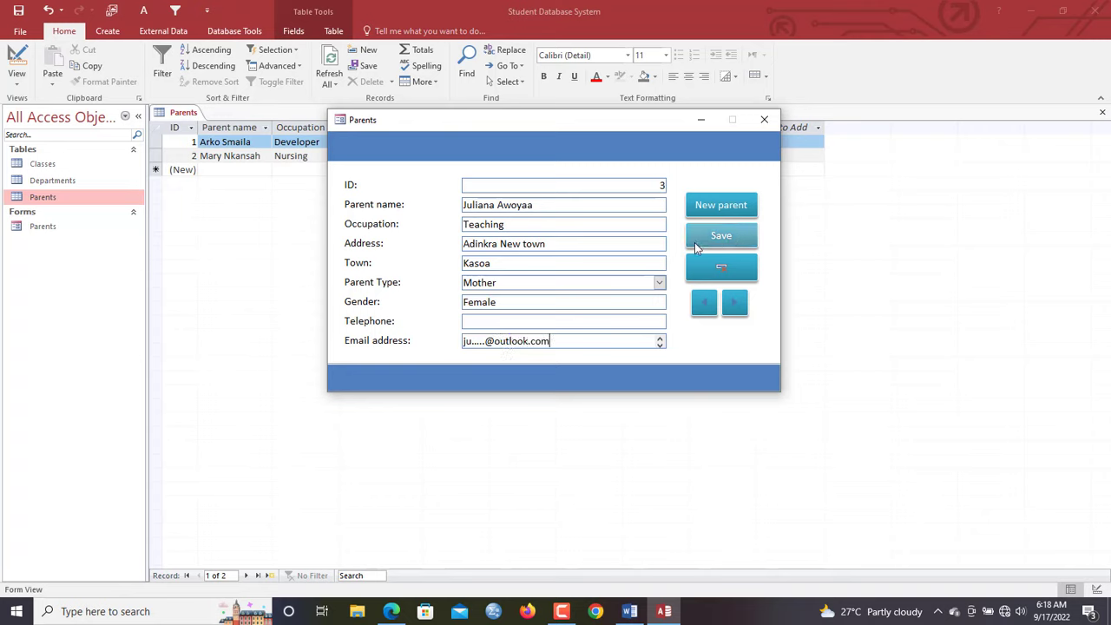
Step: Save the record and Refresh All so it appears as record 3 in the table
left_click(731, 246)
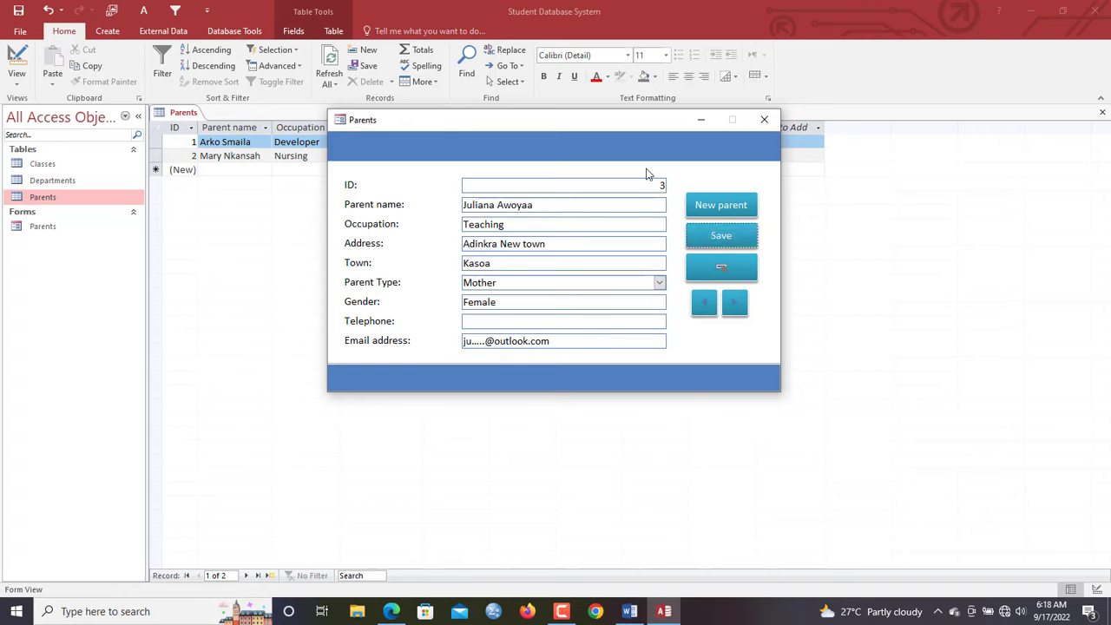
left_click_drag(597, 129, 524, 256)
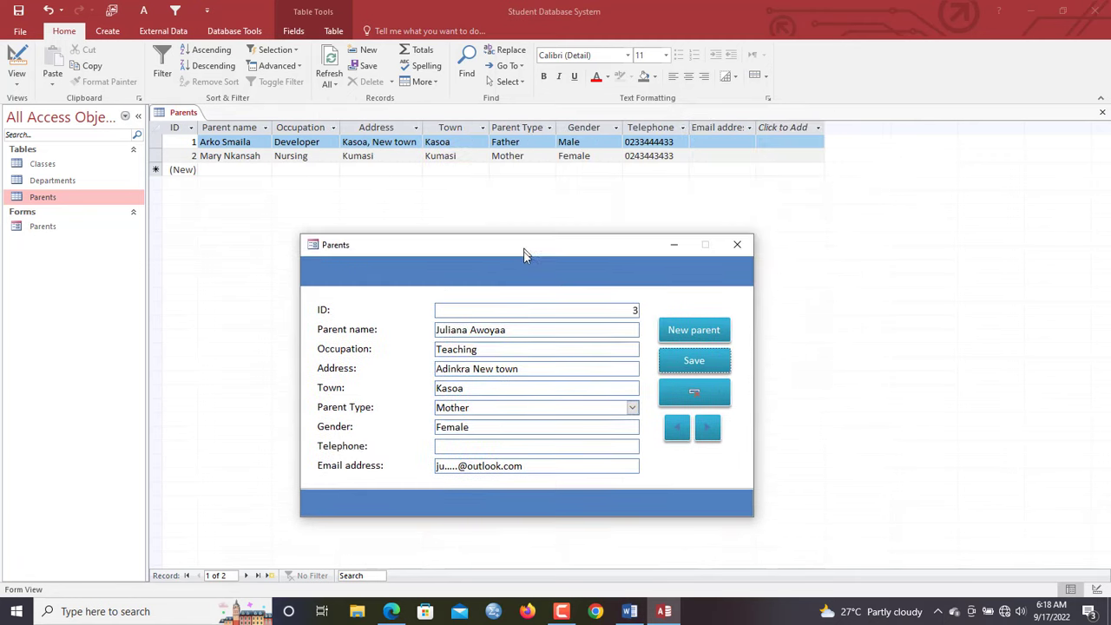
left_click(335, 61)
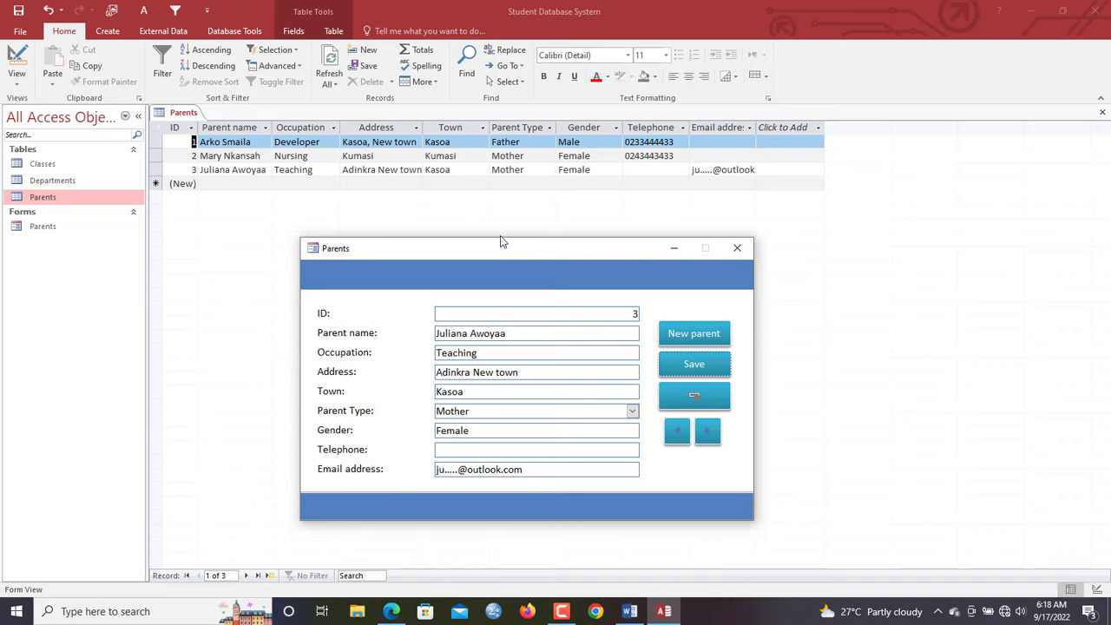
left_click_drag(511, 251, 538, 115)
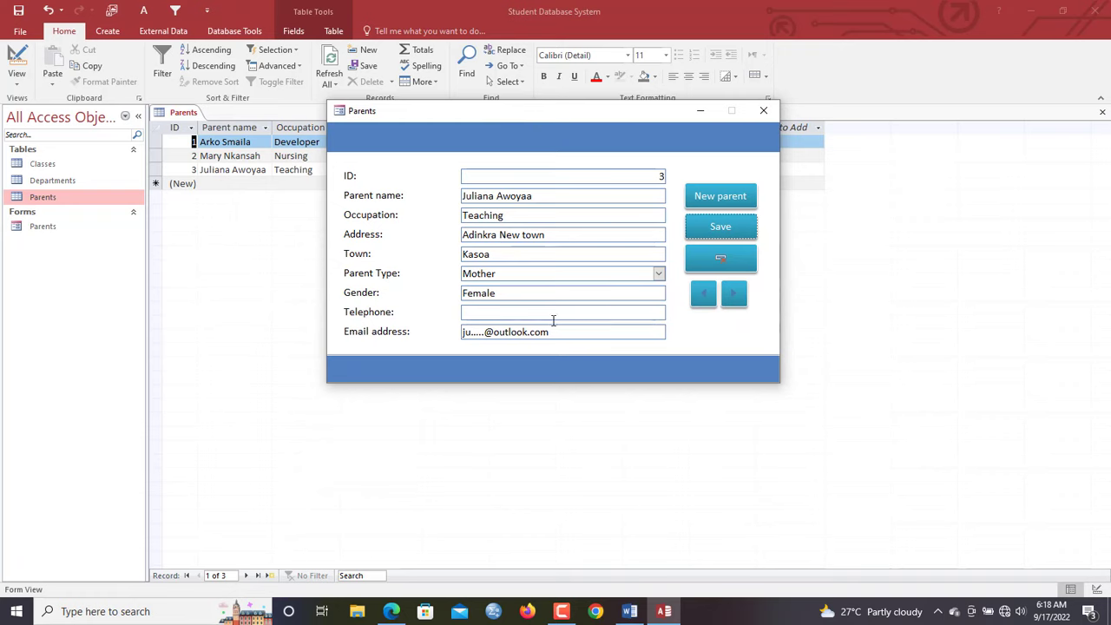
left_click_drag(563, 115, 610, 132)
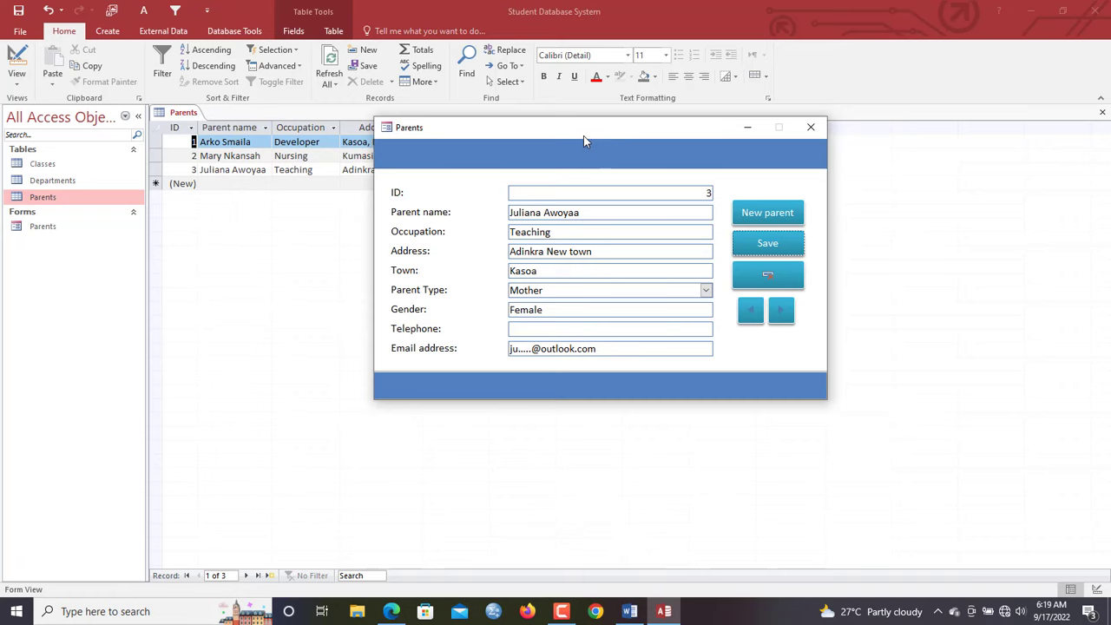
left_click_drag(583, 136, 552, 130)
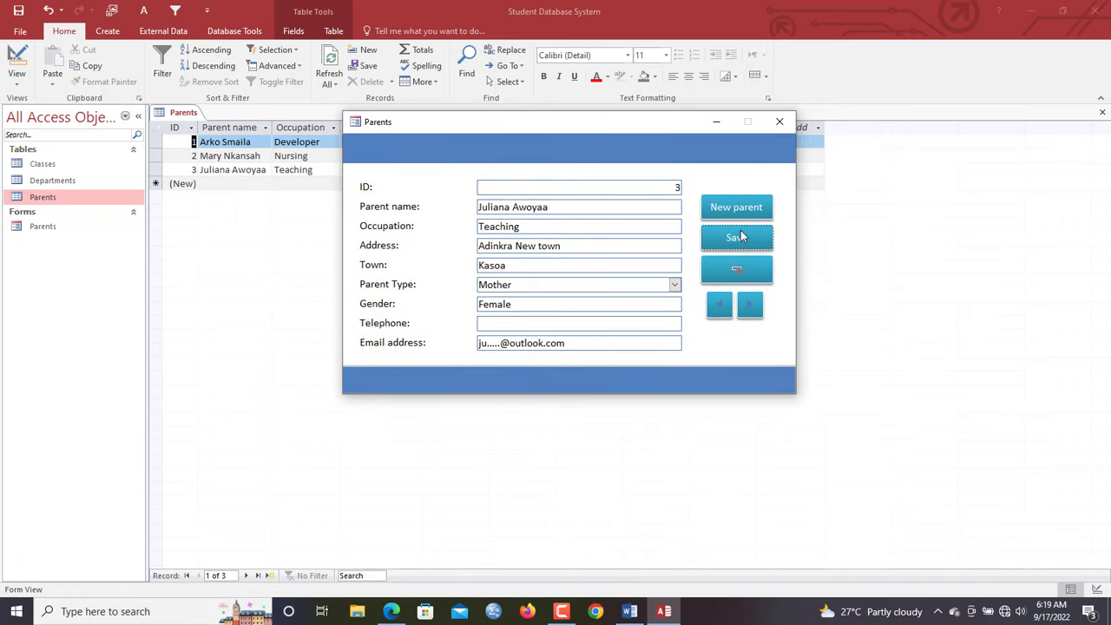
right_click(703, 180)
Step: In Design View, delete the Save button's embedded On Click macro and choose Code Builder
left_click(734, 215)
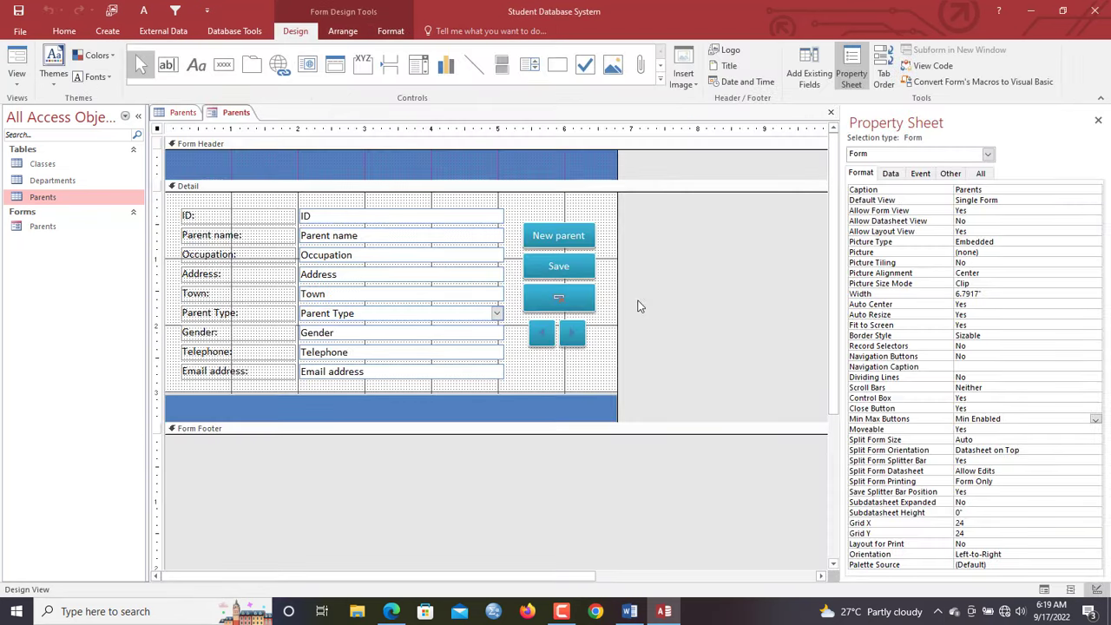
left_click(577, 269)
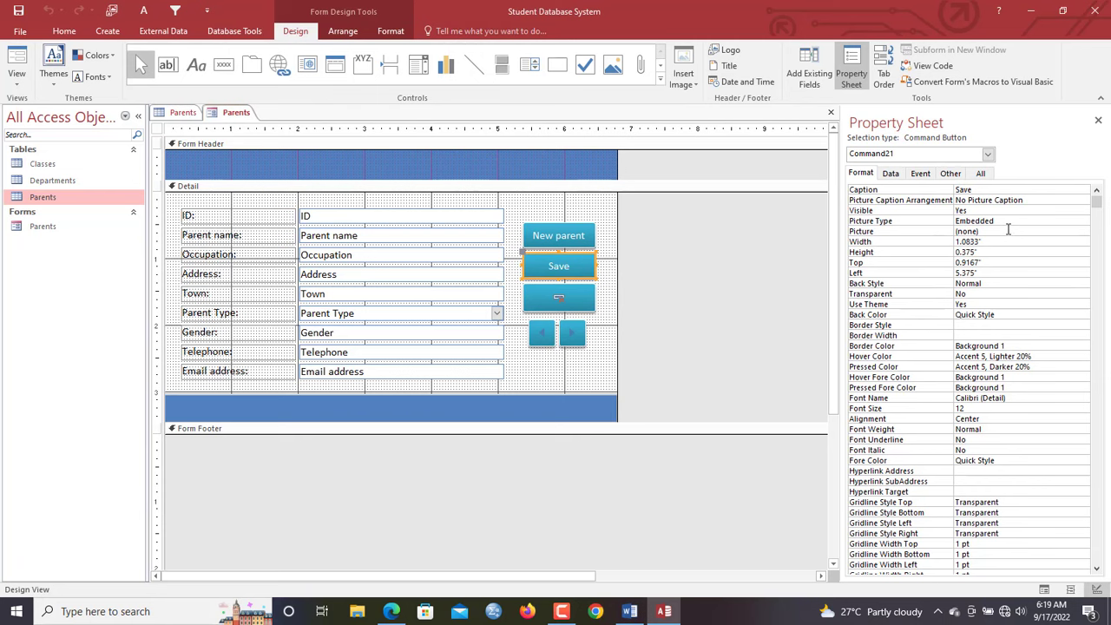
left_click(921, 172)
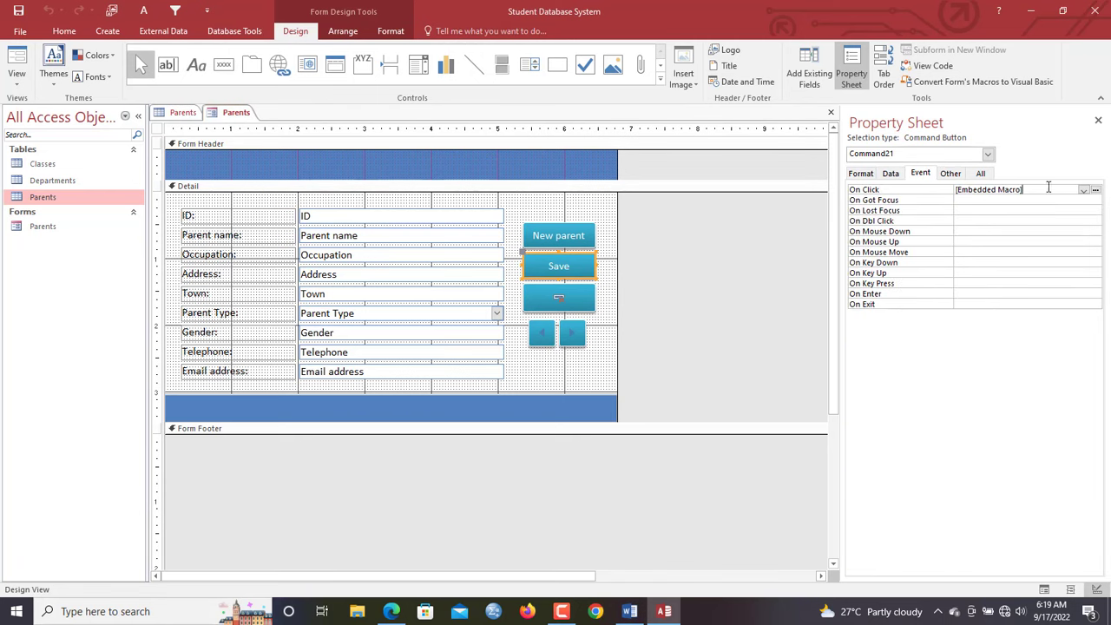
left_click(928, 184)
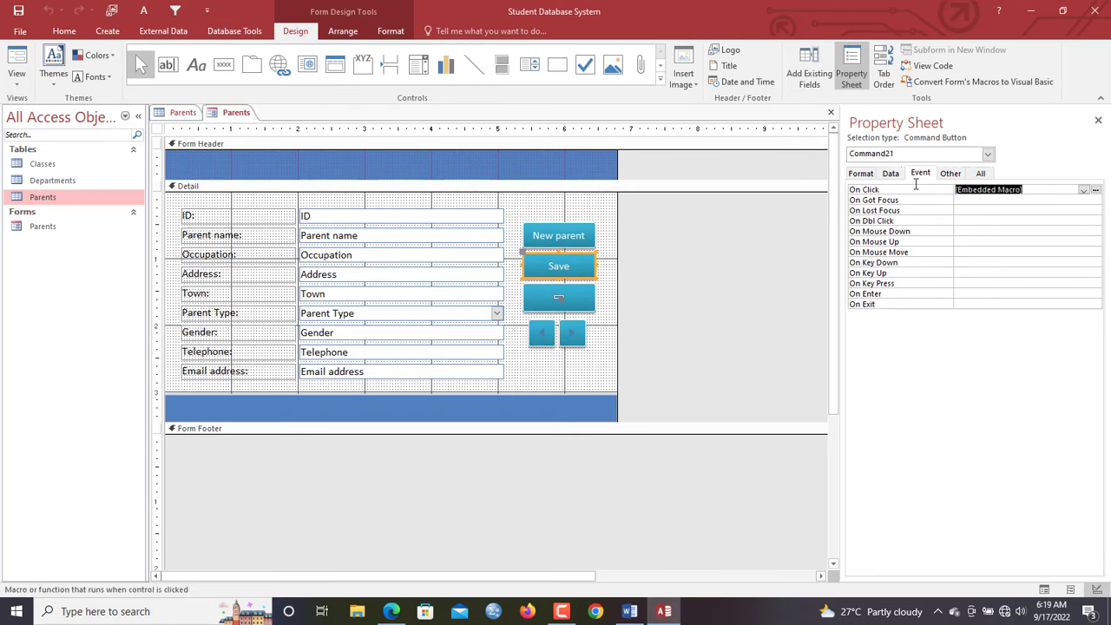
mouse_move(564, 613)
key("Delete")
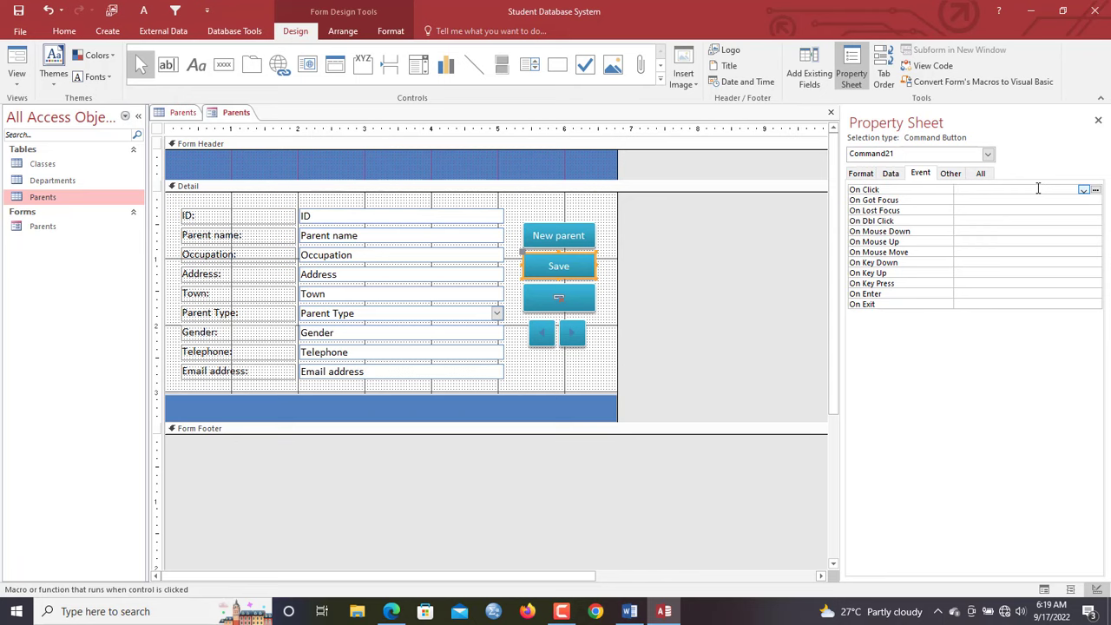
left_click(1090, 191)
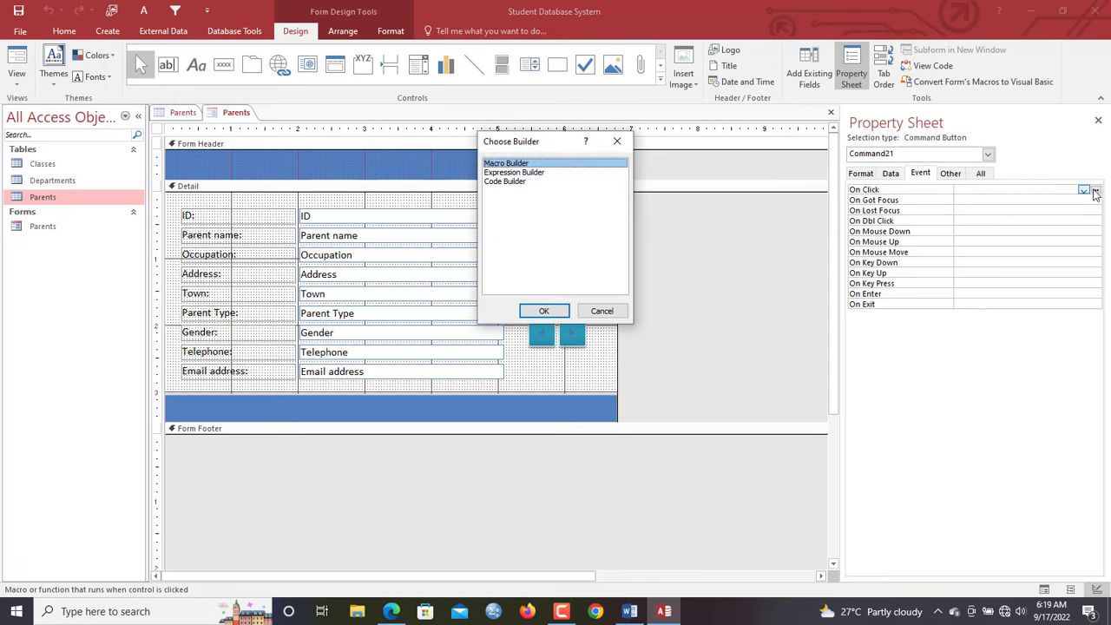
double_click(510, 182)
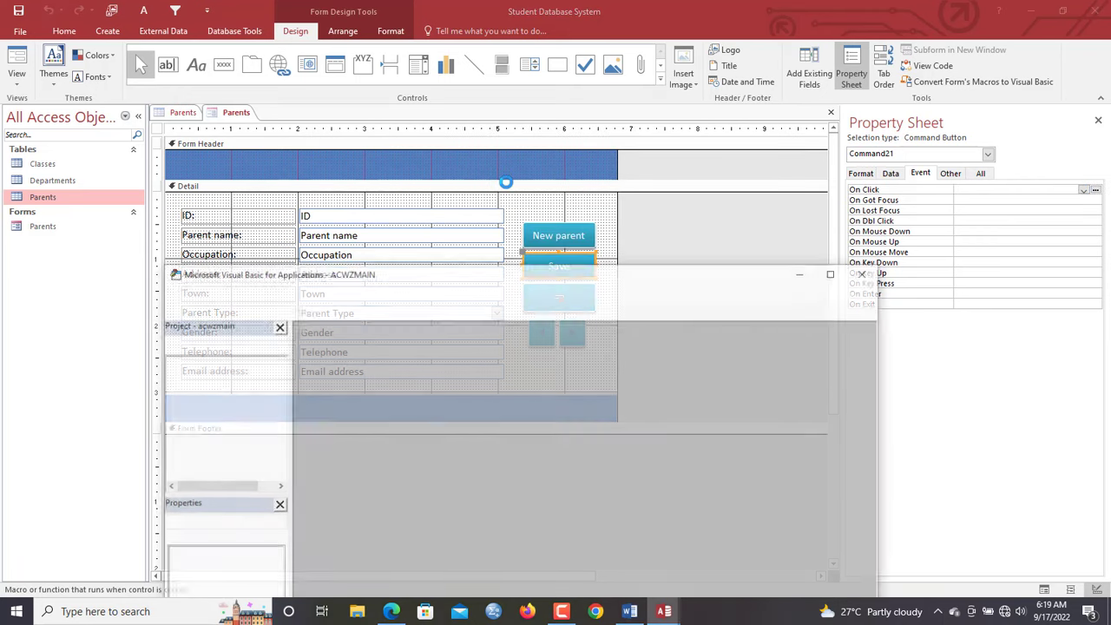
Step: In Command21_Click, write 'Dim nk As Integer' and begin 'If IsNull(Me.Parent_Type'
left_click_drag(510, 272, 725, 71)
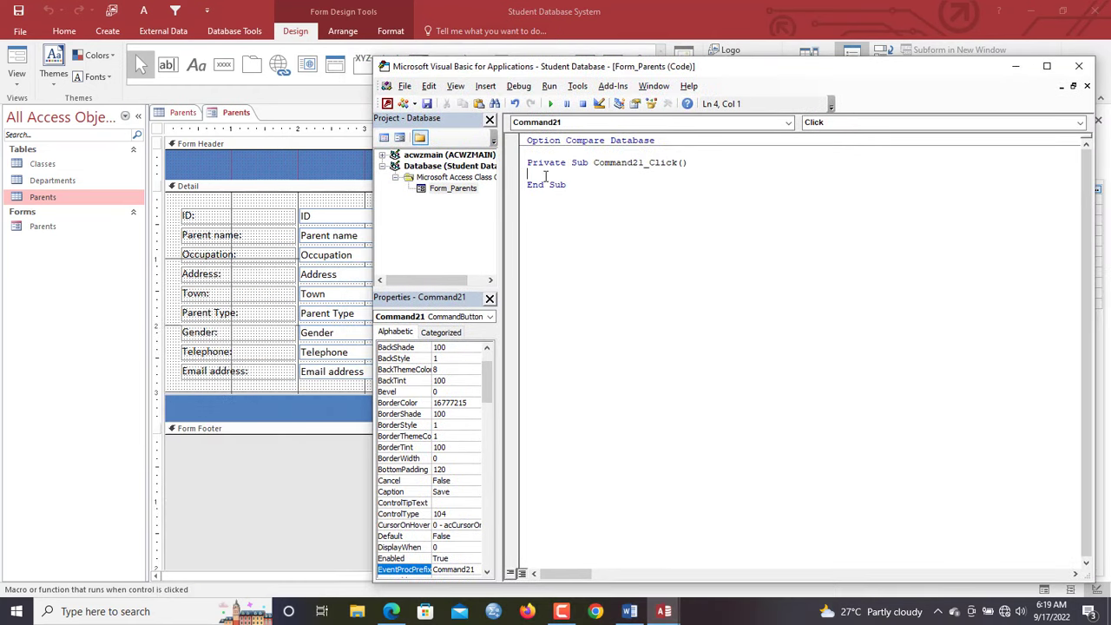
key("Return")
key("Return")
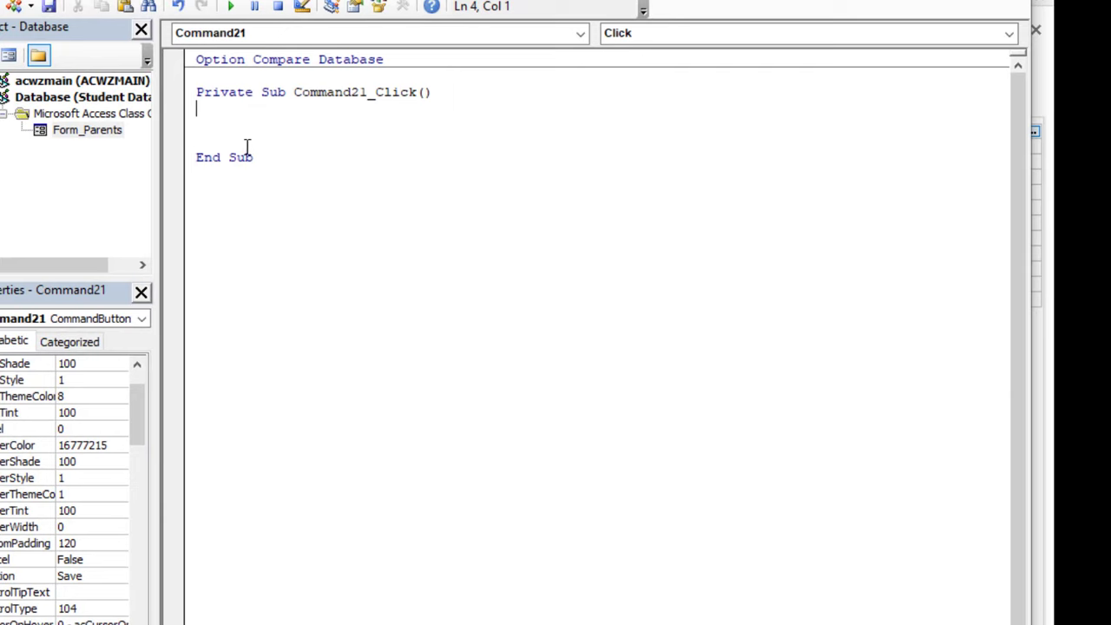
type("dim nk as inte")
key("Return")
key("Return")
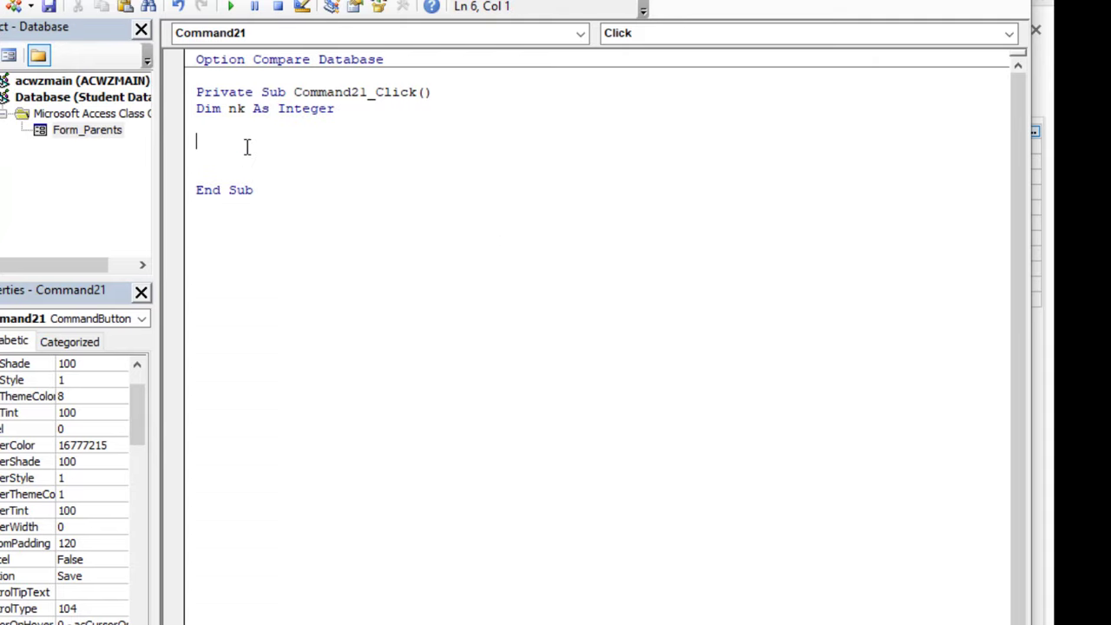
type("ifined")
key("BackSpace")
key("BackSpace")
key("BackSpace")
key("BackSpace")
type("isnull(me.")
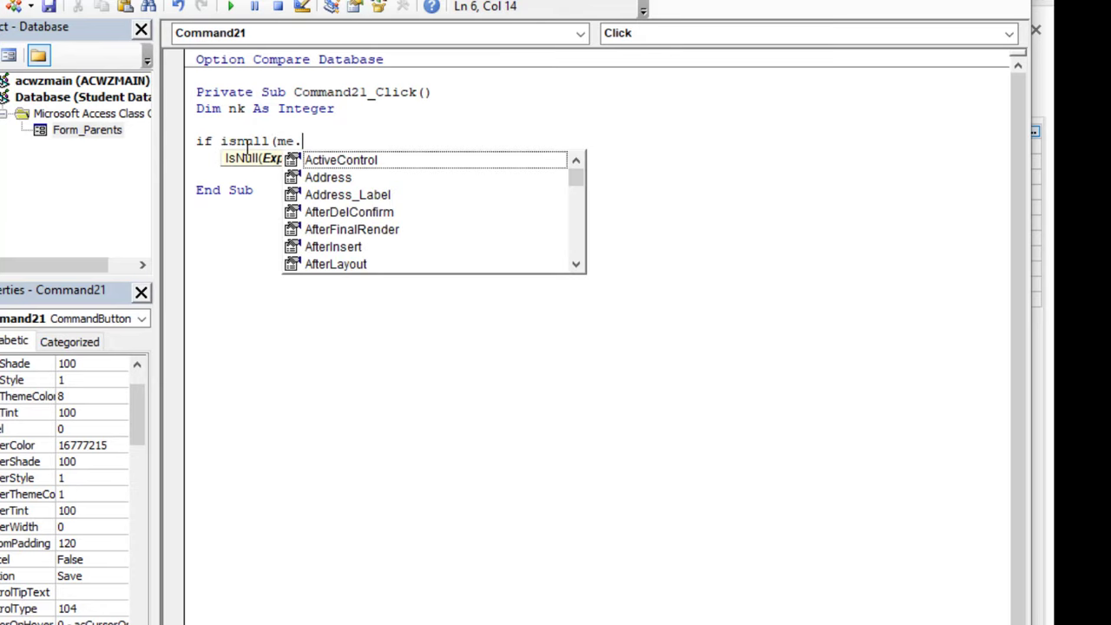
type("pare")
left_click(363, 214)
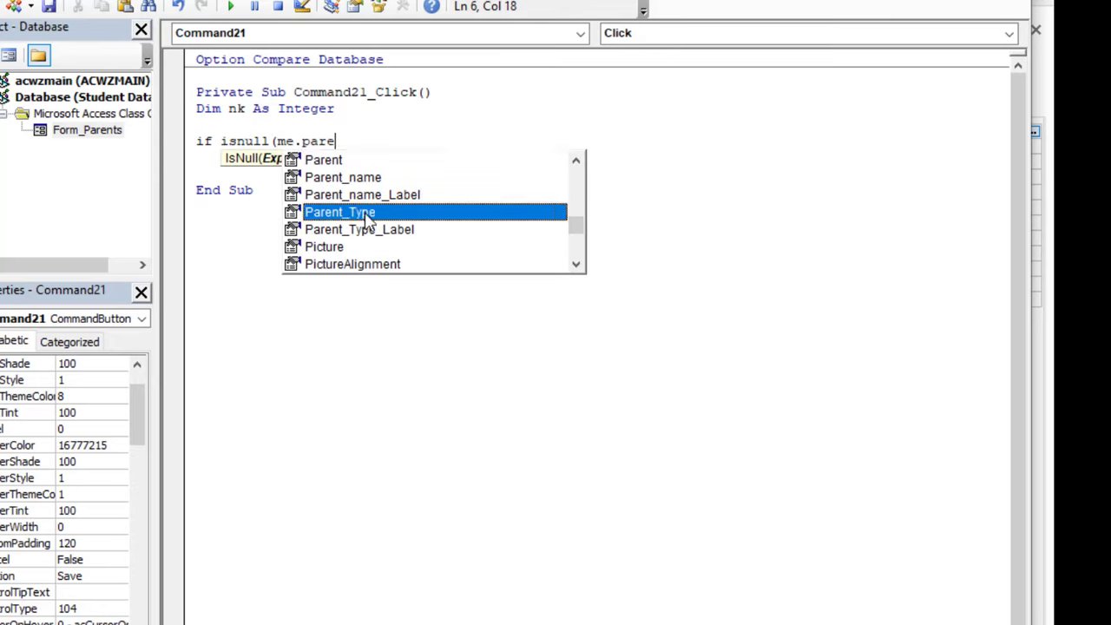
double_click(362, 214)
left_click(359, 141)
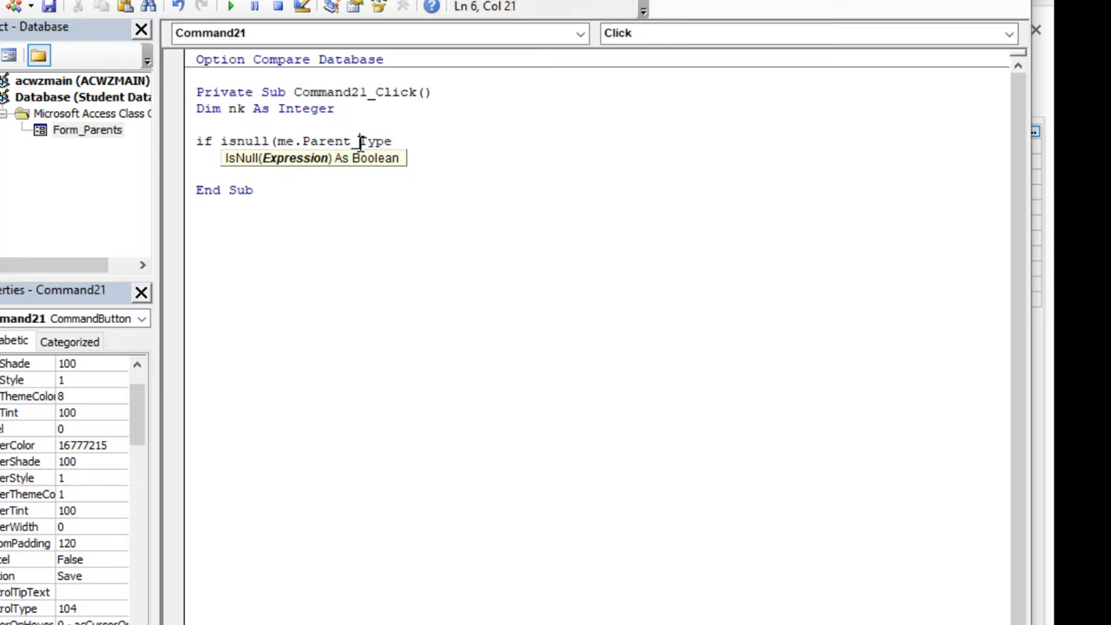
left_click(416, 141)
Step: Close the If with Then and add nk = MsgBox("Please specify the parent type.", vbCritical, "Parent Undefined.")
type(") then")
key("Return")
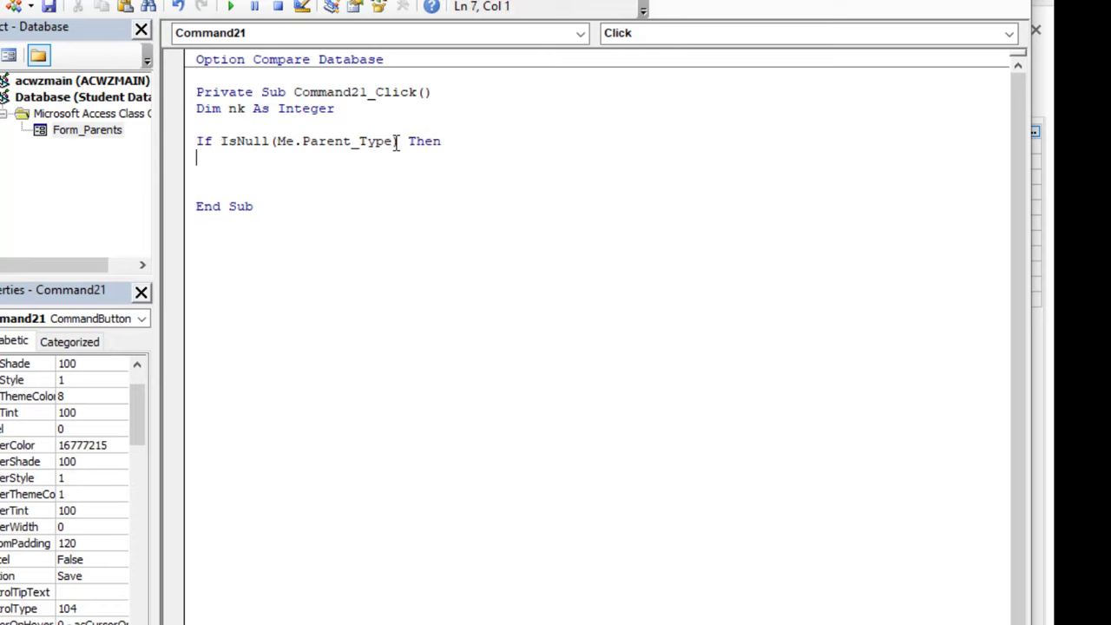
key("Return")
type("nk=msgfb")
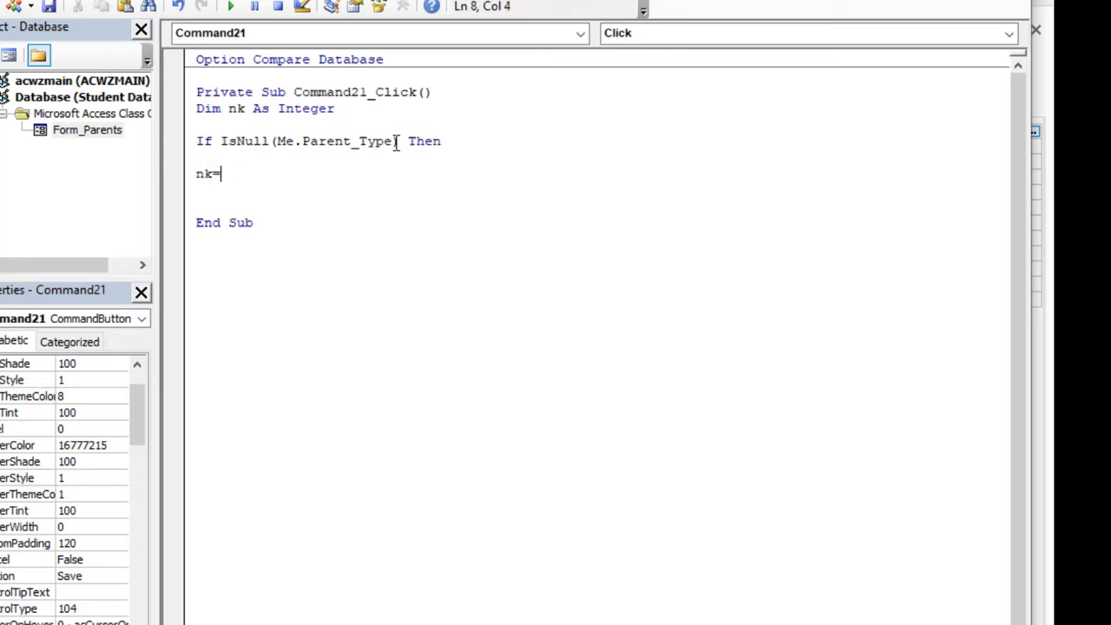
key("BackSpace")
key("BackSpace")
type("box(\"Pleas")
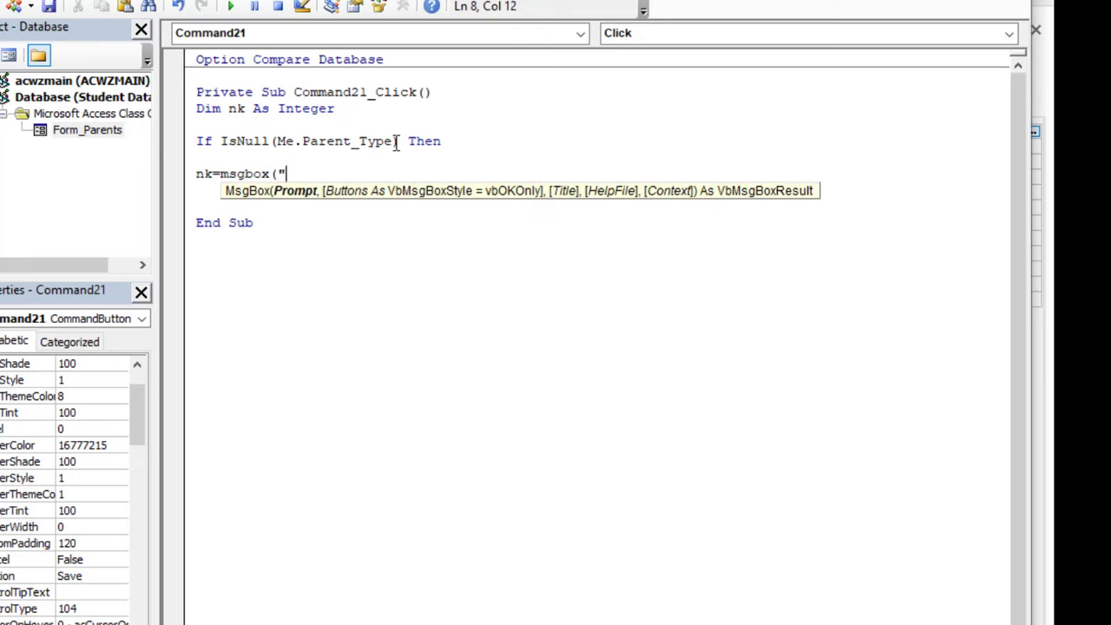
type("e aspe")
key("BackSpace")
key("BackSpace")
key("BackSpace")
key("BackSpace")
type("speciofy")
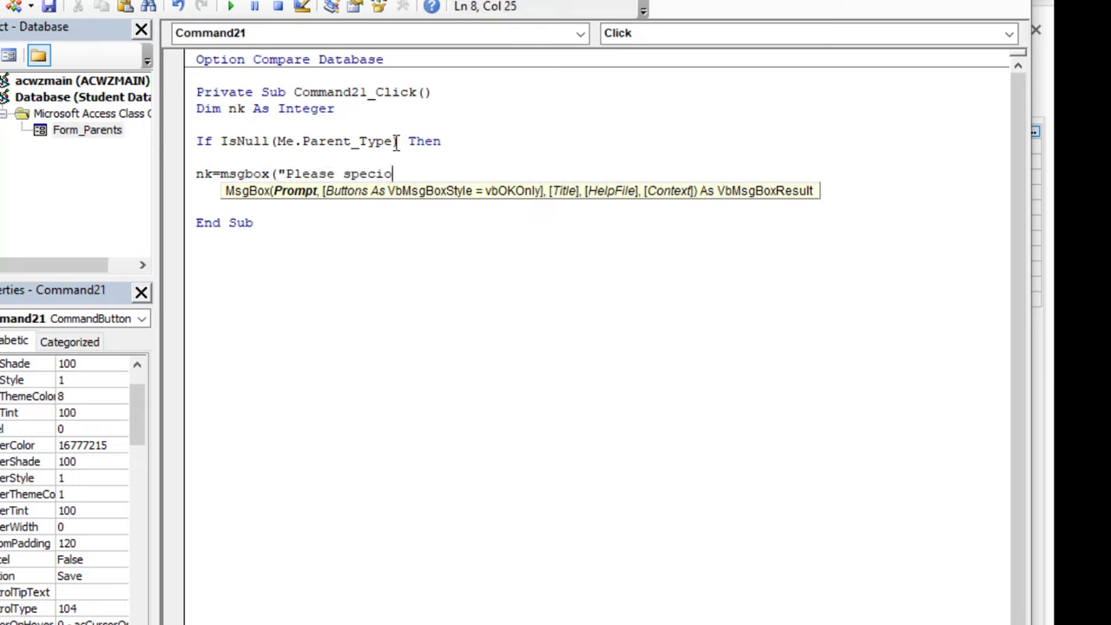
key("BackSpace")
key("BackSpace")
key("BackSpace")
key("BackSpace")
type("fy the pareen")
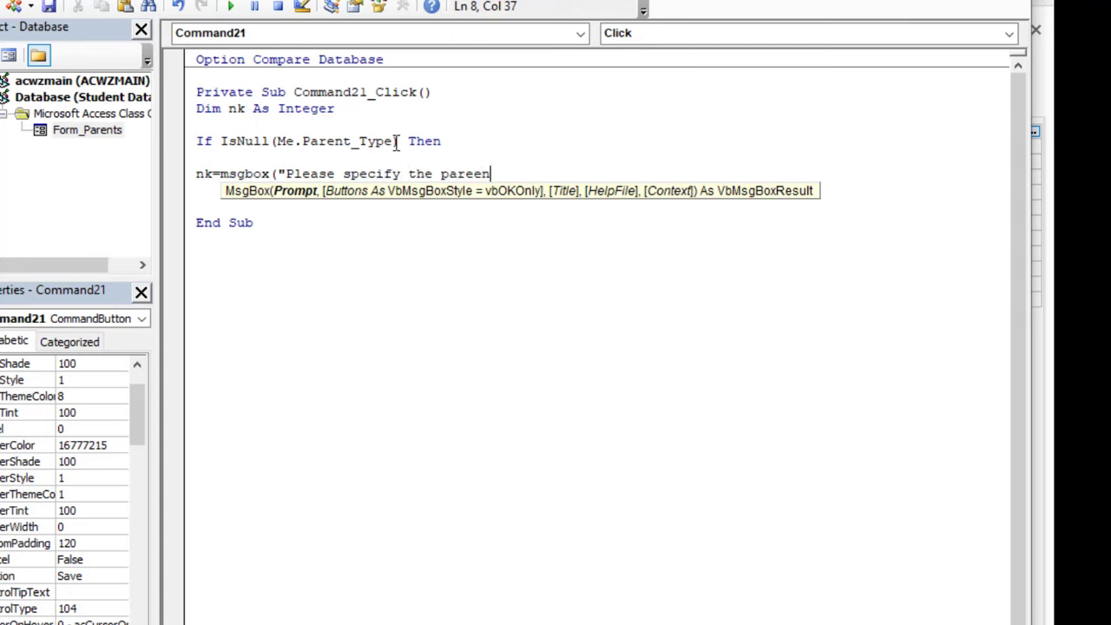
key("BackSpace")
key("BackSpace")
type("nt rt")
key("BackSpace")
key("BackSpace")
type("type.\",\"")
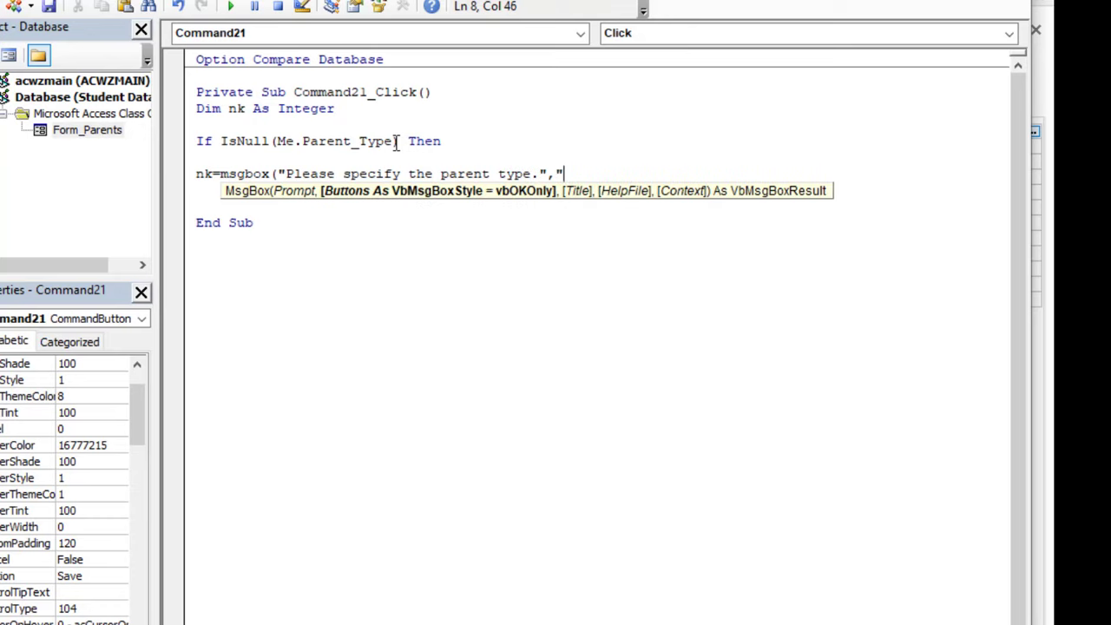
type("vbcritical.,")
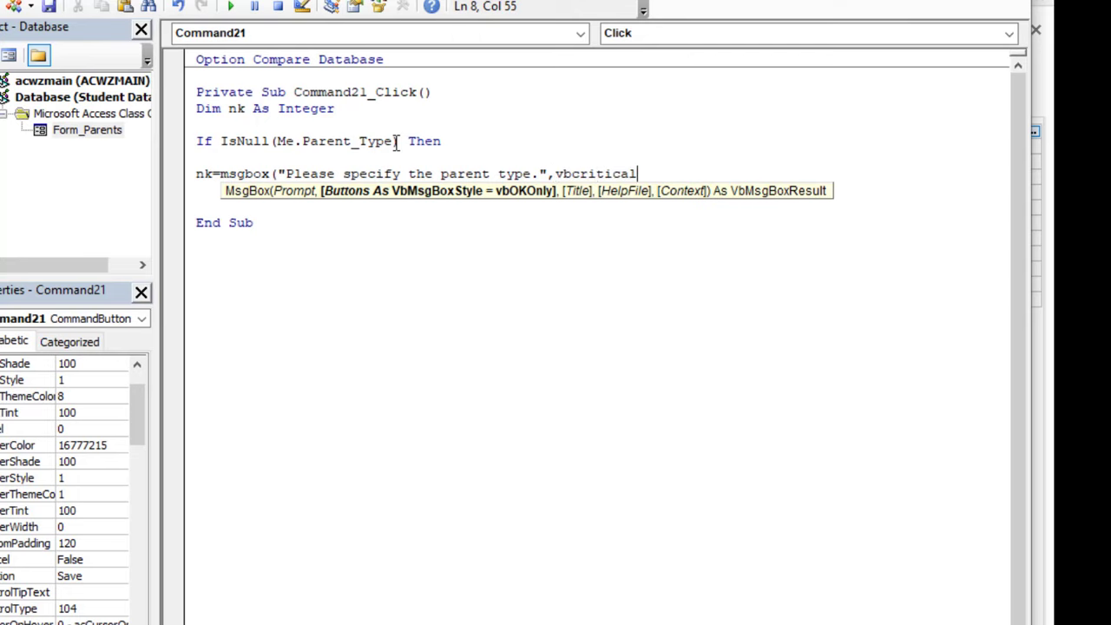
key("BackSpace")
key("BackSpace")
type(", \"")
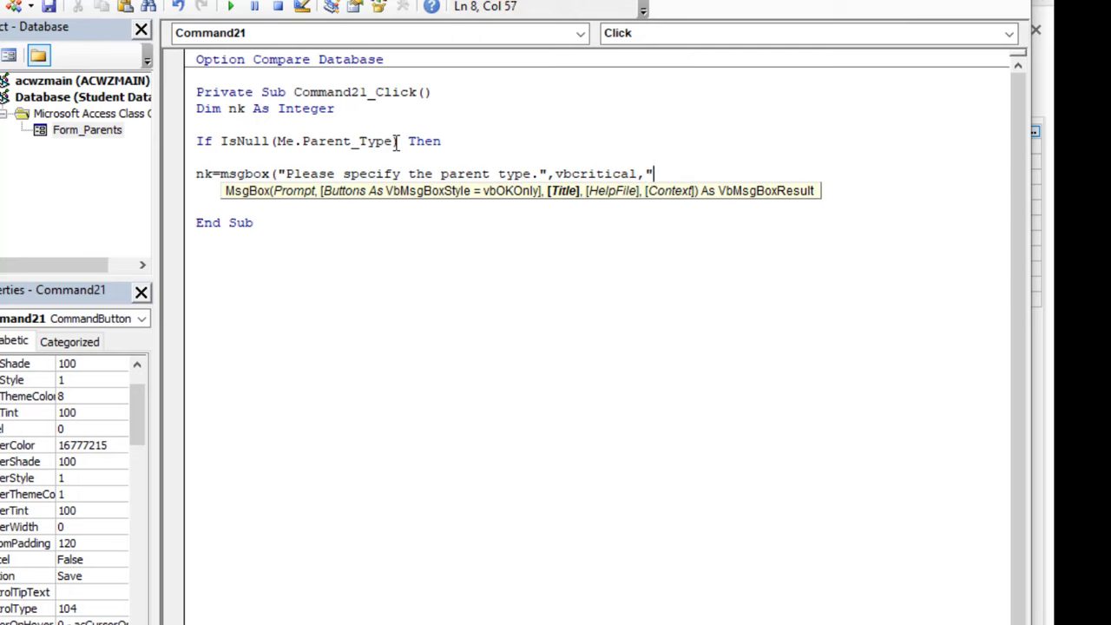
type("Parent Undefined")
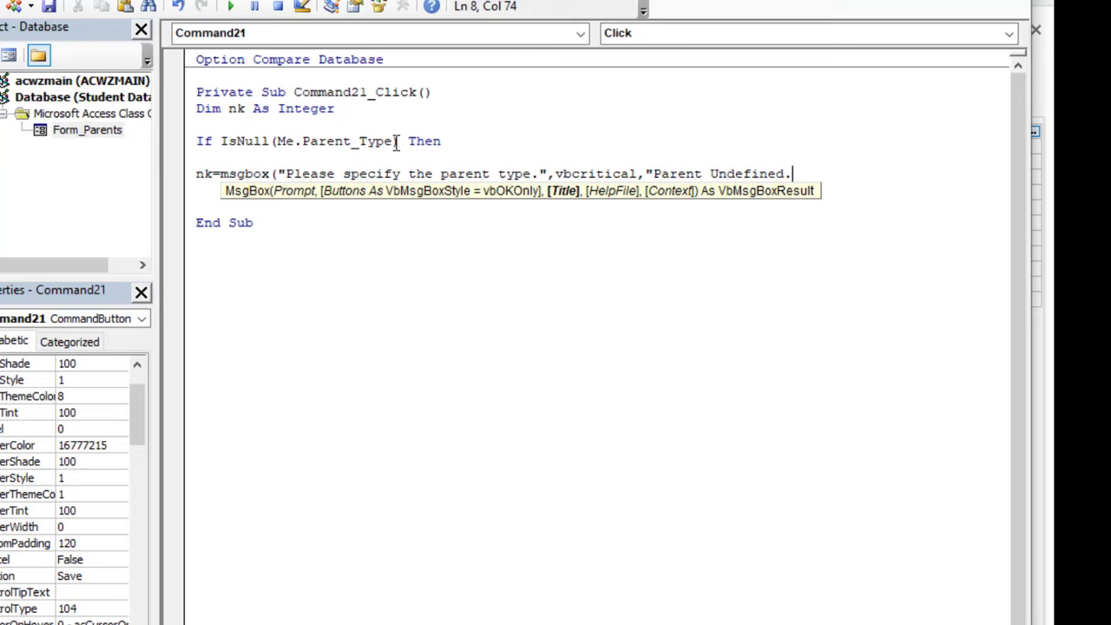
type(".\")")
key("Return")
key("Return")
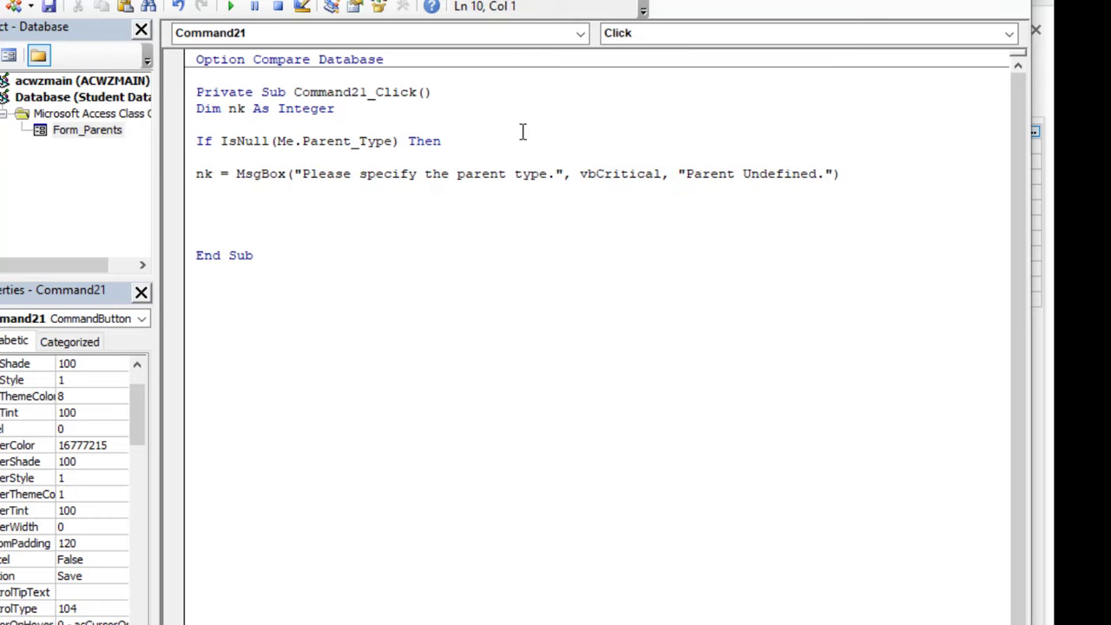
Step: Add an Else branch containing DoCmd.Save and DoCmd.RefreshRecord
type("else")
key("Return")
key("Return")
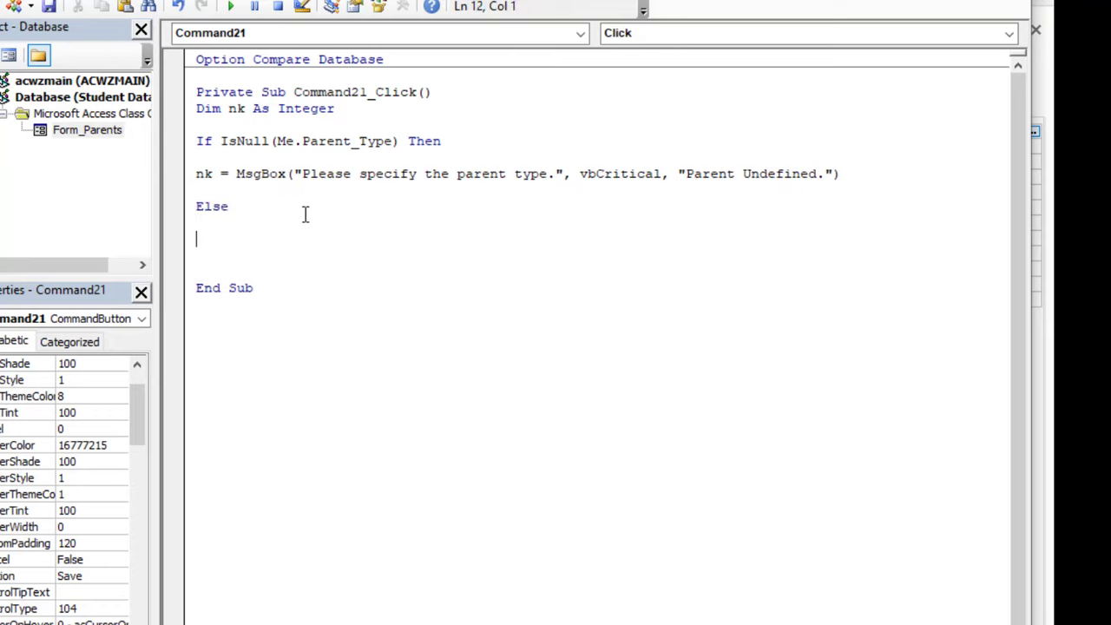
type("cmd.sa")
key("Return")
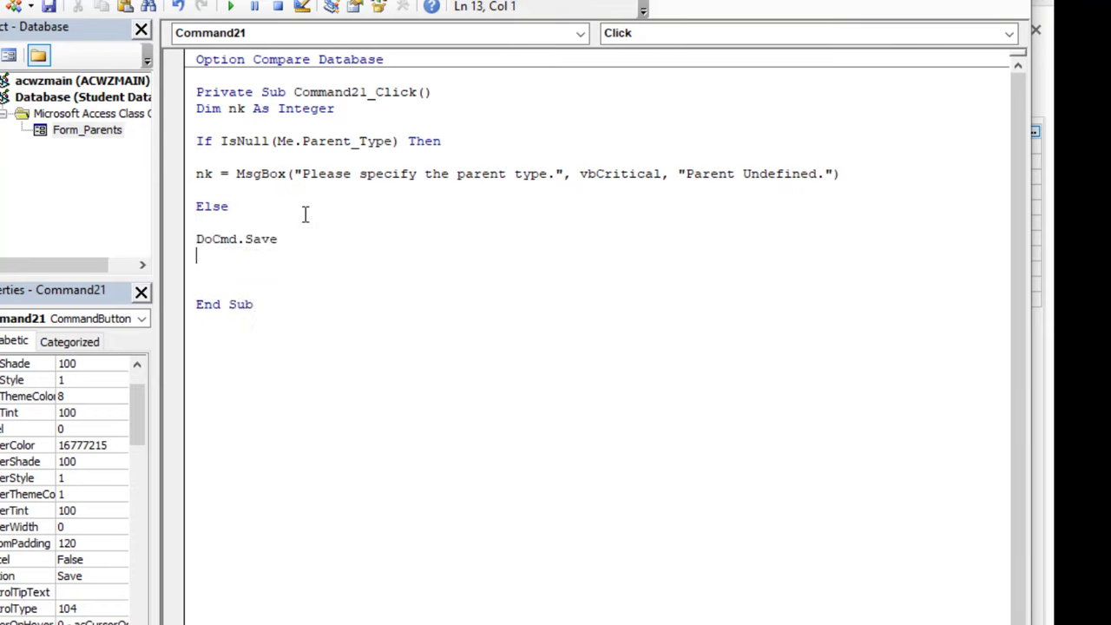
type("docmd.re")
key("Return")
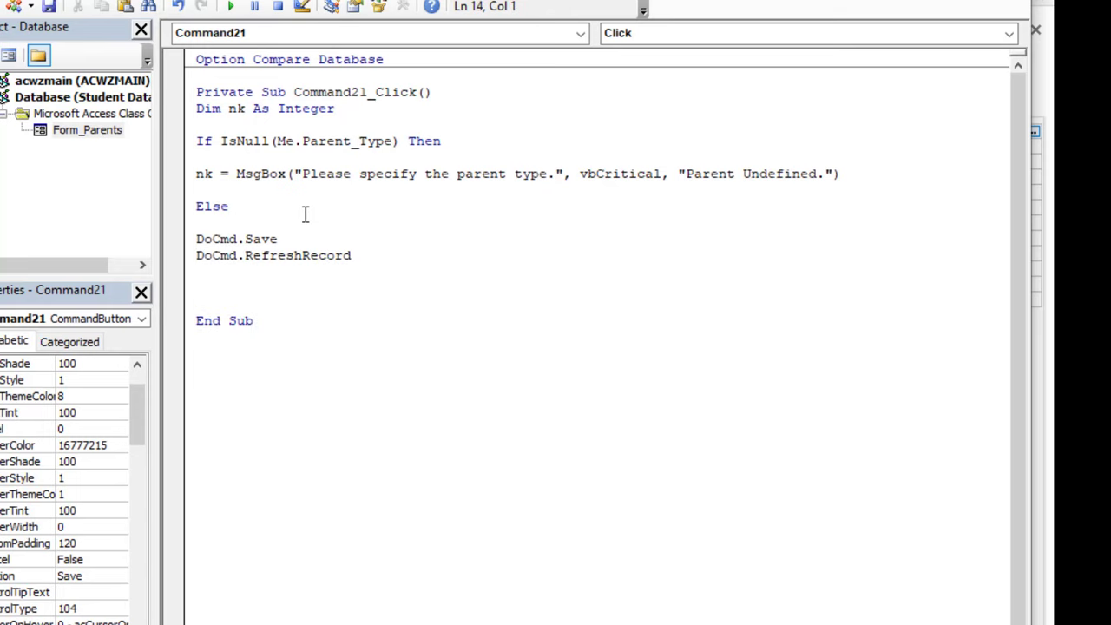
key("Return")
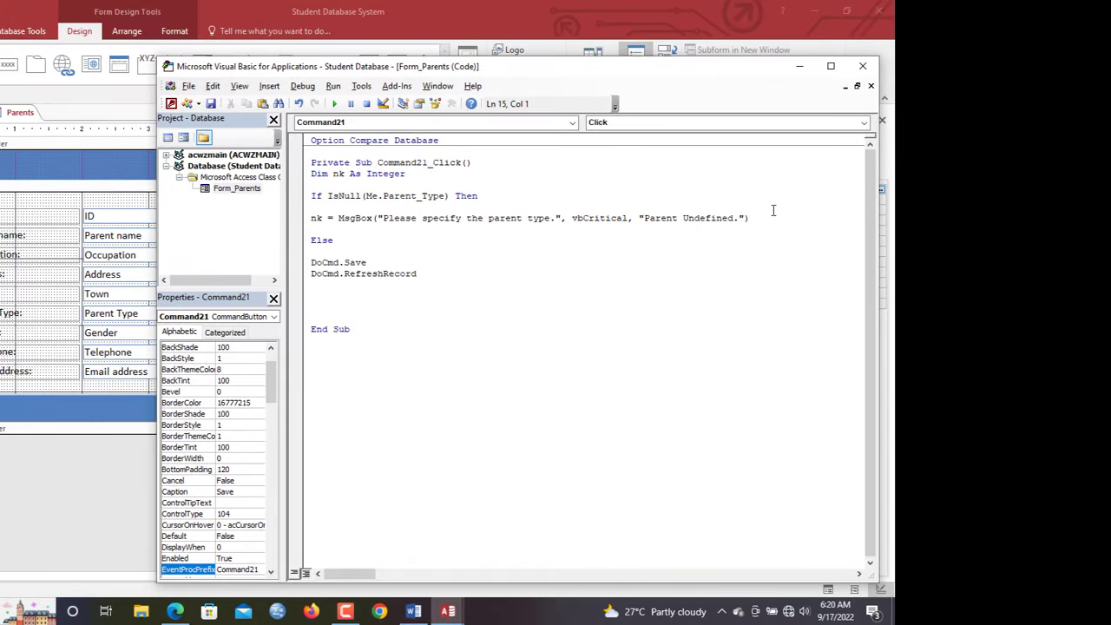
Step: Copy the MsgBox line below and change its prompt to 'Parent addition to system is successful.'
left_click_drag(750, 217, 309, 217)
key("ctrl+c")
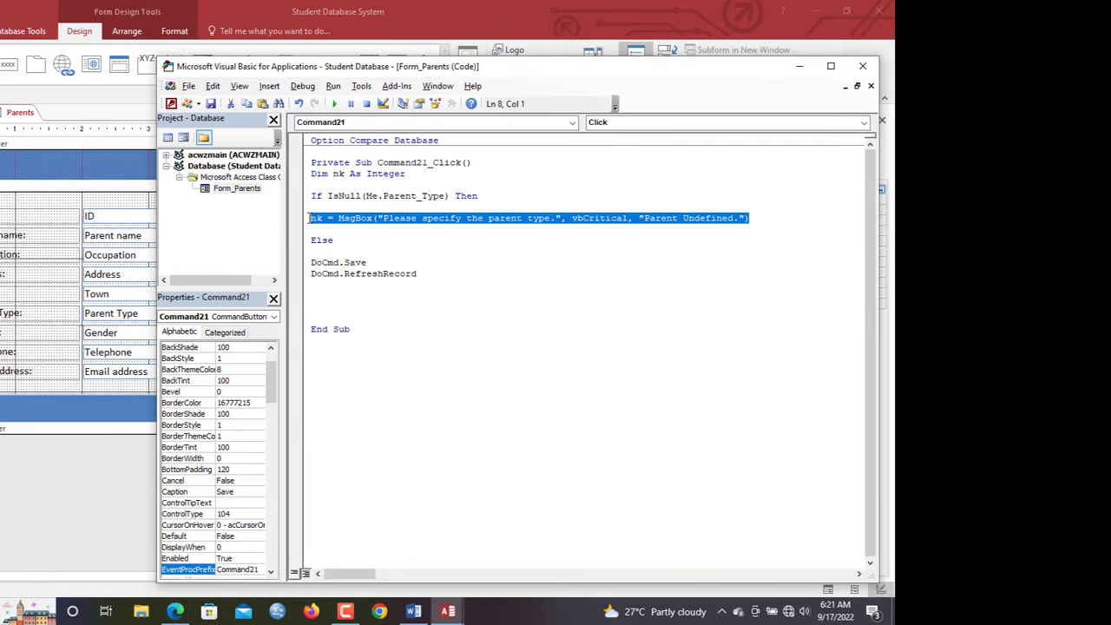
left_click(320, 295)
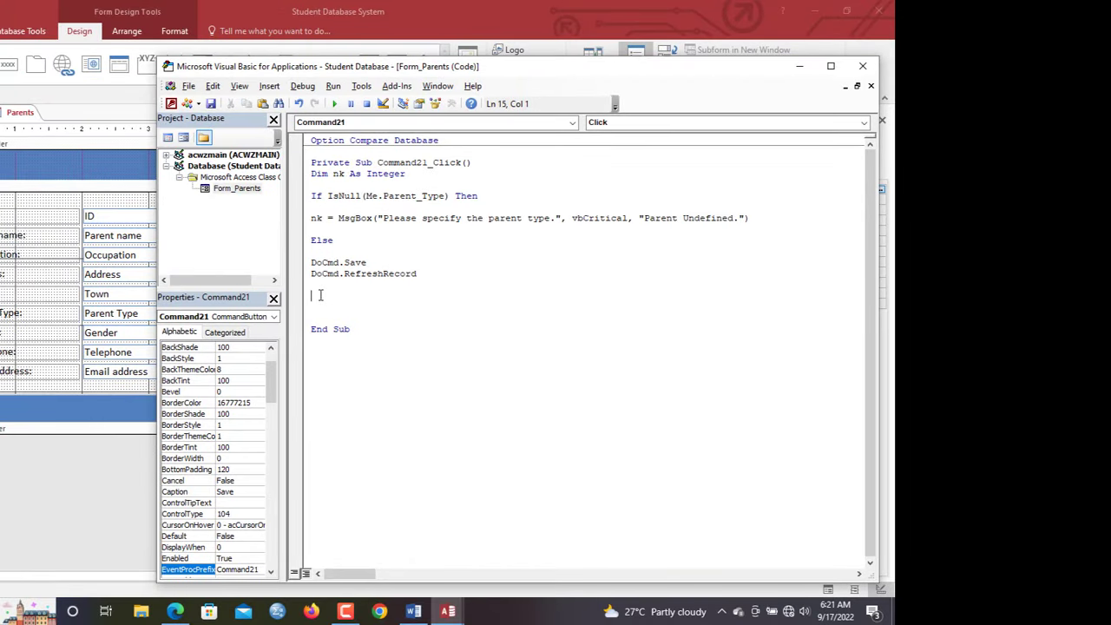
key("ctrl+v")
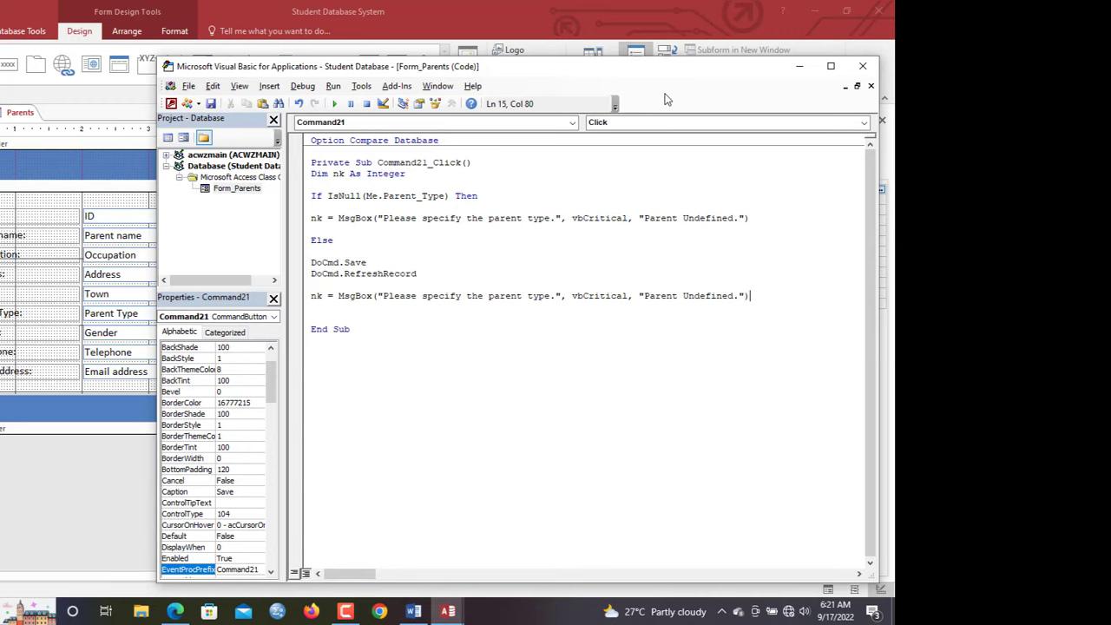
left_click_drag(670, 68, 529, 64)
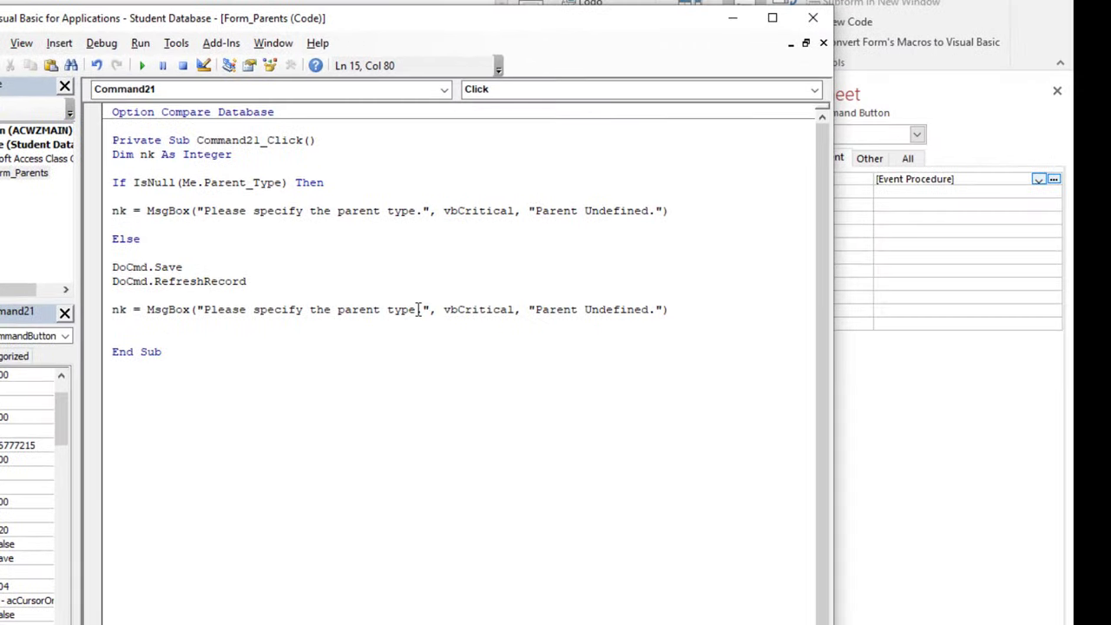
left_click_drag(409, 291, 207, 306)
type("Parent addit")
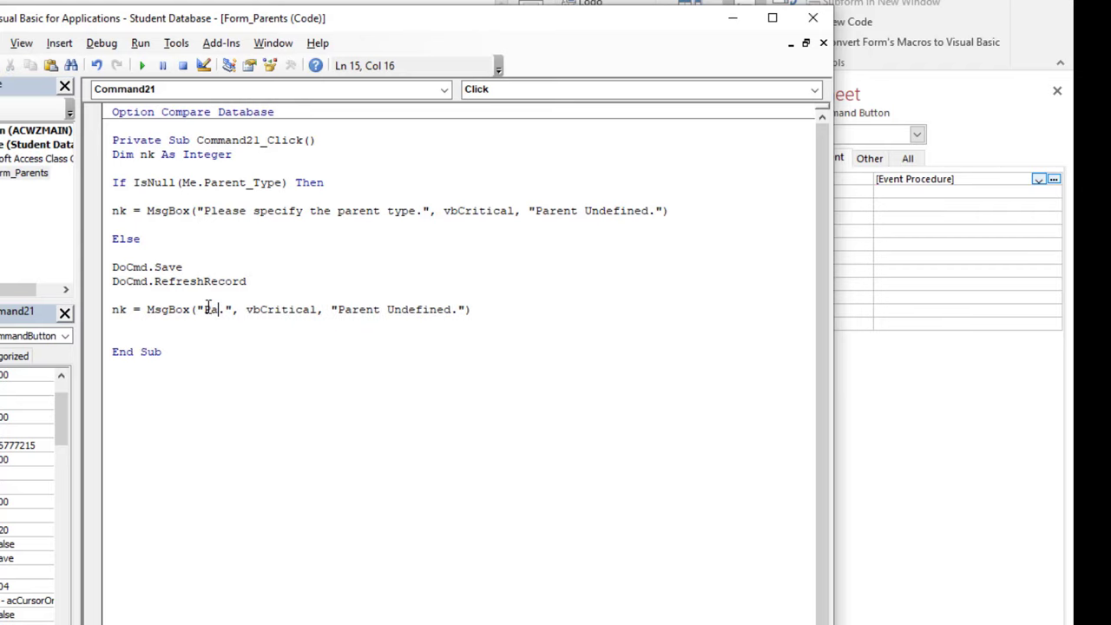
type("oin to")
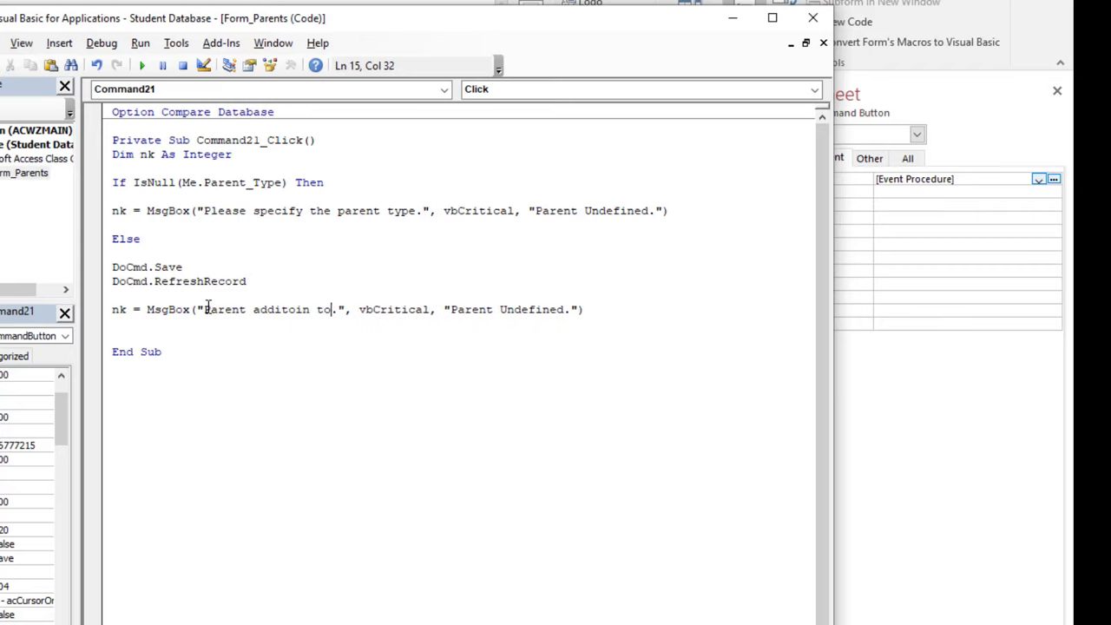
key("BackSpace")
key("BackSpace")
key("BackSpace")
key("BackSpace")
key("BackSpace")
key("BackSpace")
key("BackSpace")
type("ion")
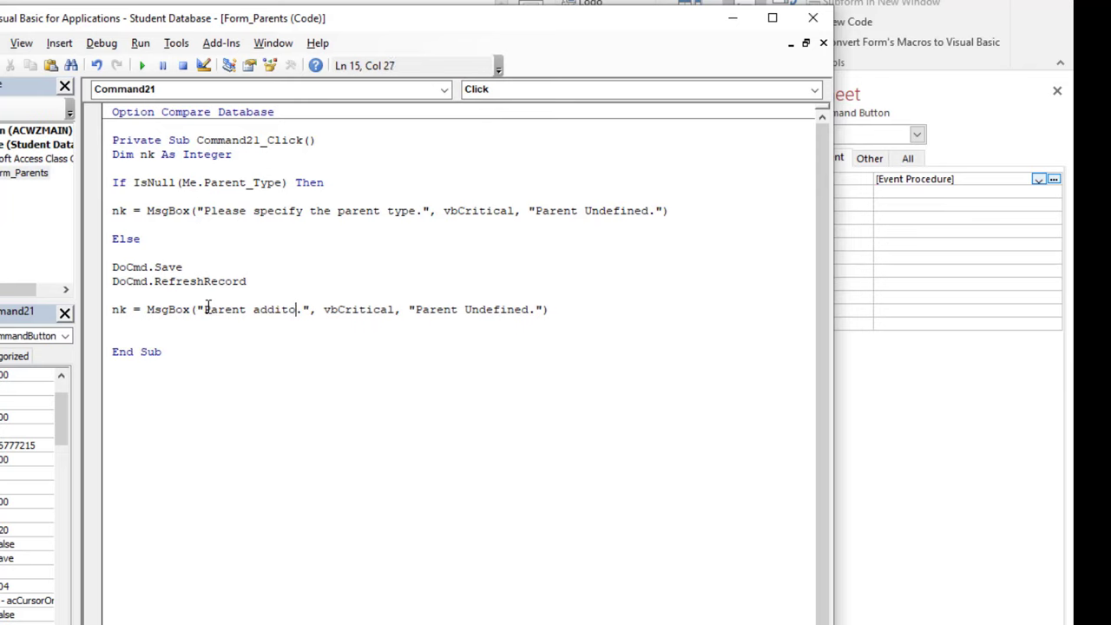
type(" to system ")
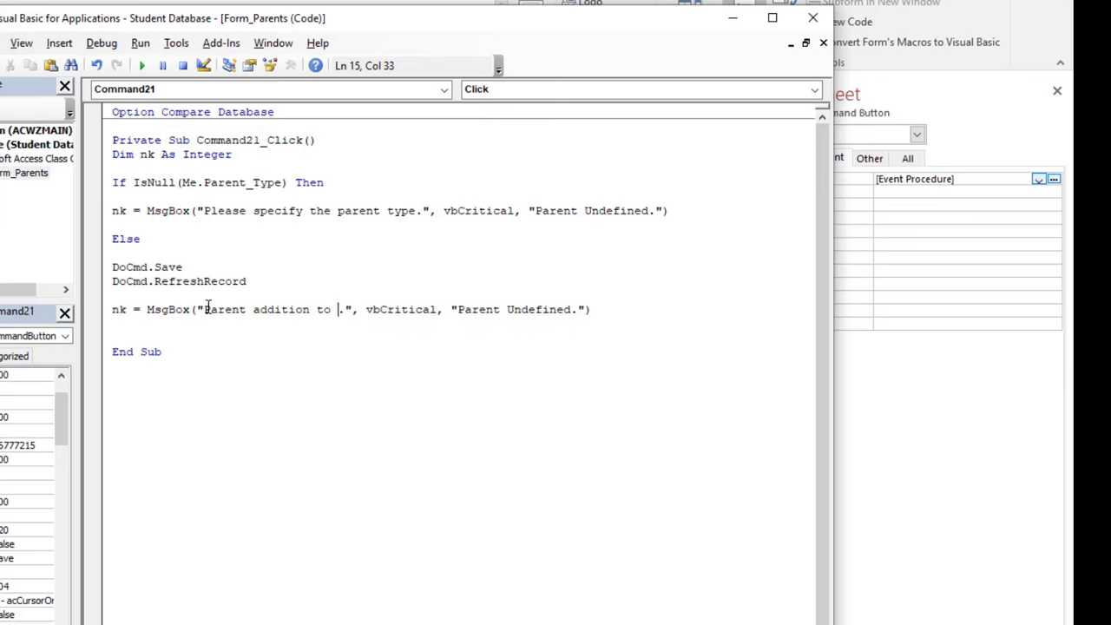
type("is succesff")
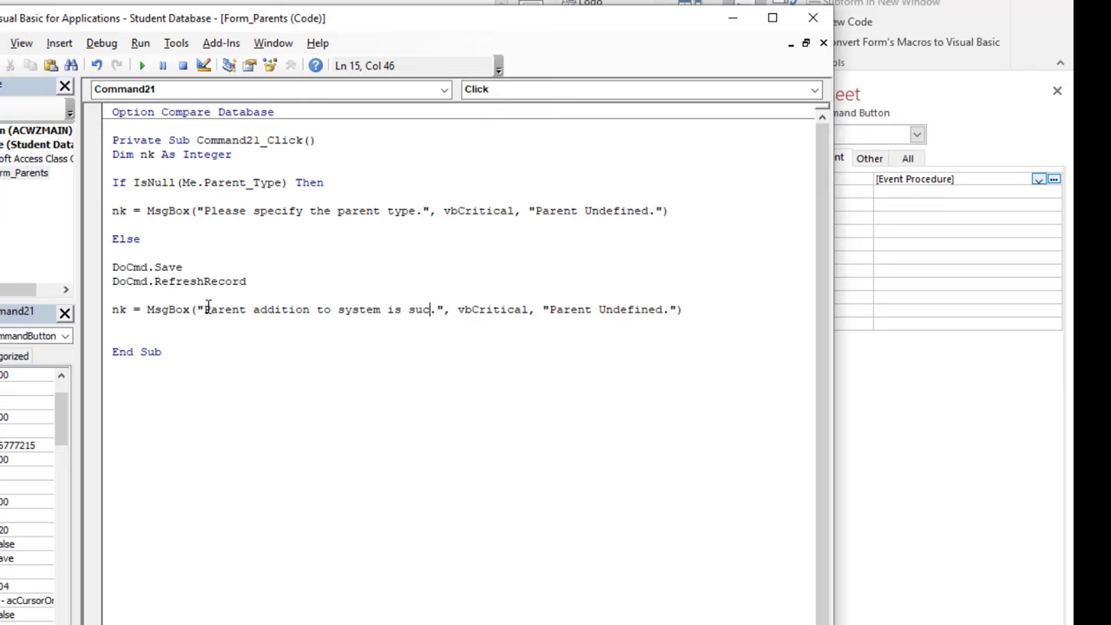
type("ull.")
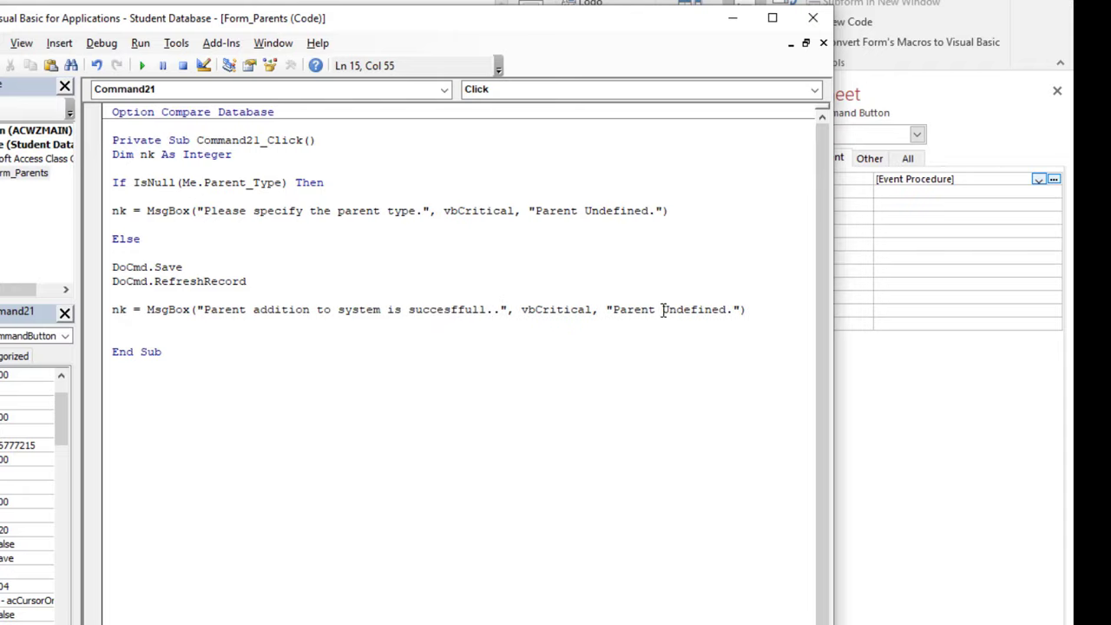
Step: Change the copied message to vbInformation with the title 'Data submitted.' and close the If
double_click(545, 310)
type("vb")
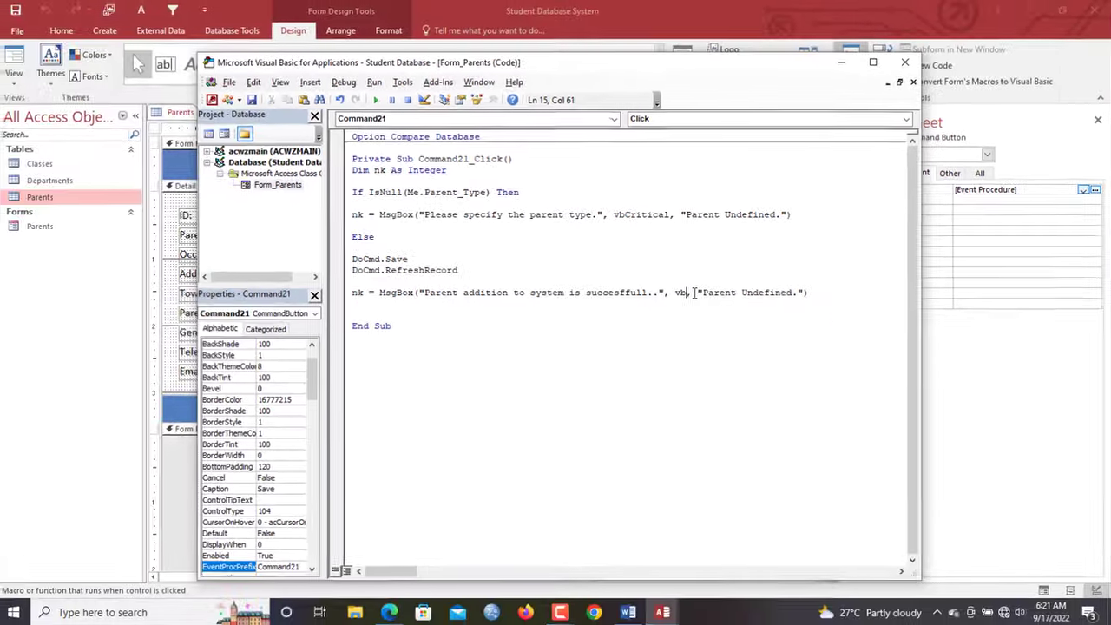
type("information")
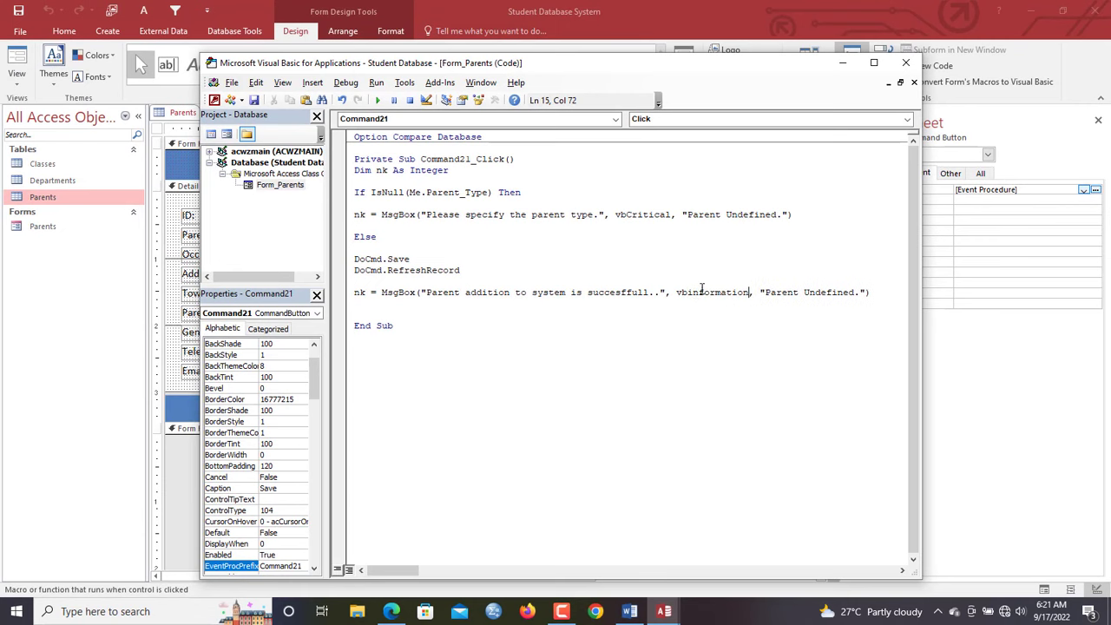
left_click(873, 63)
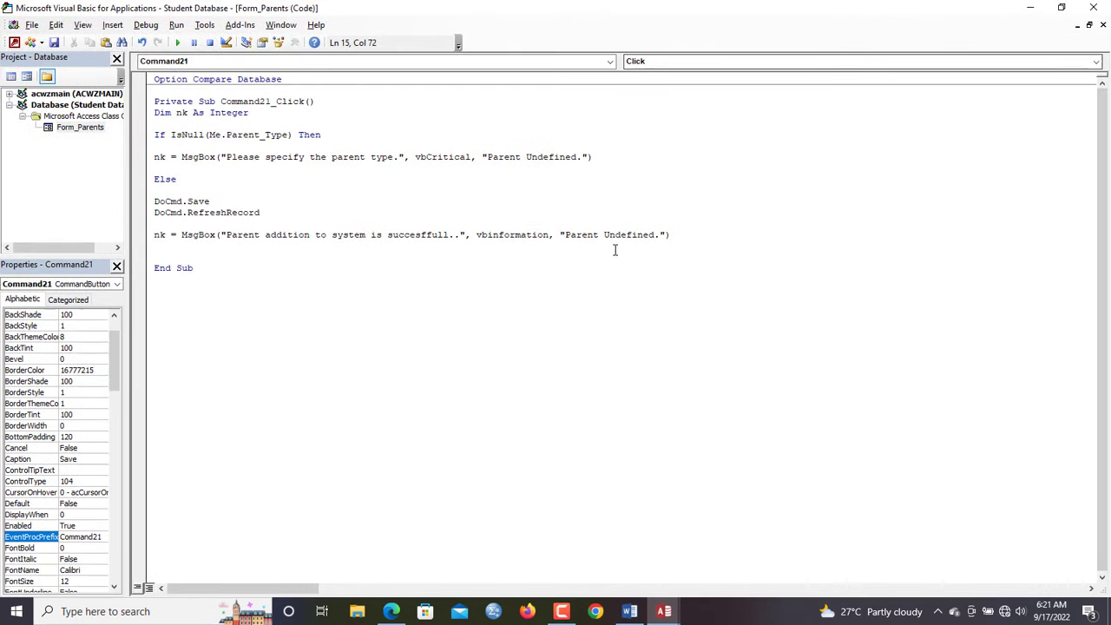
left_click_drag(661, 234, 565, 235)
type("Save")
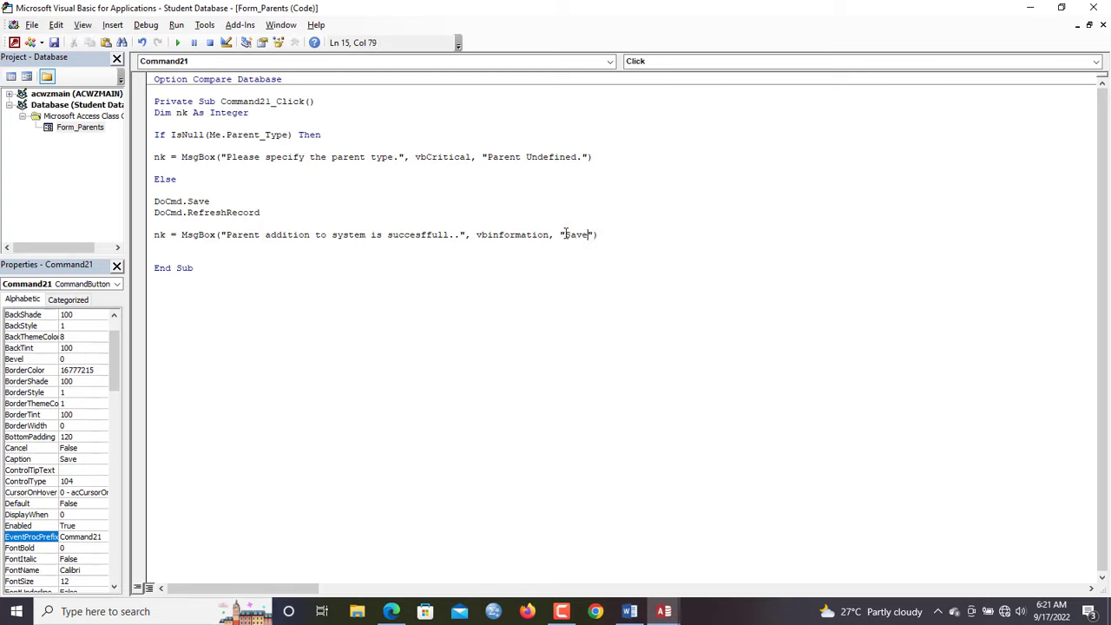
key("BackSpace")
key("BackSpace")
key("BackSpace")
key("BackSpace")
type("Data subm")
key("Return")
key("Return")
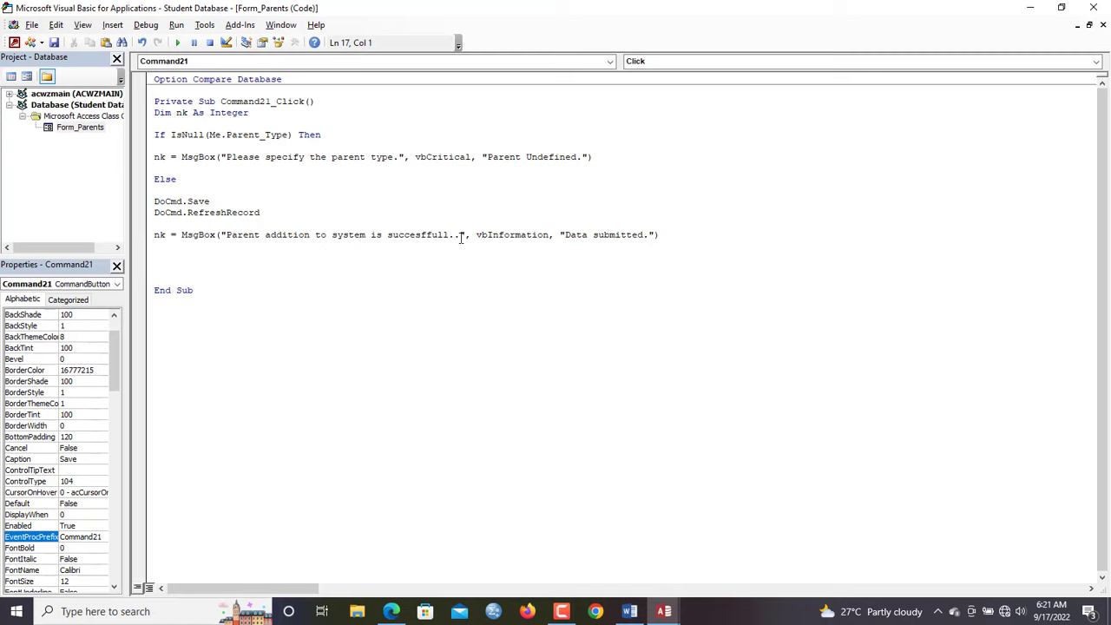
Step: Save the Parents form code with Ctrl+S and close the VBA editor
key("ctrl+s")
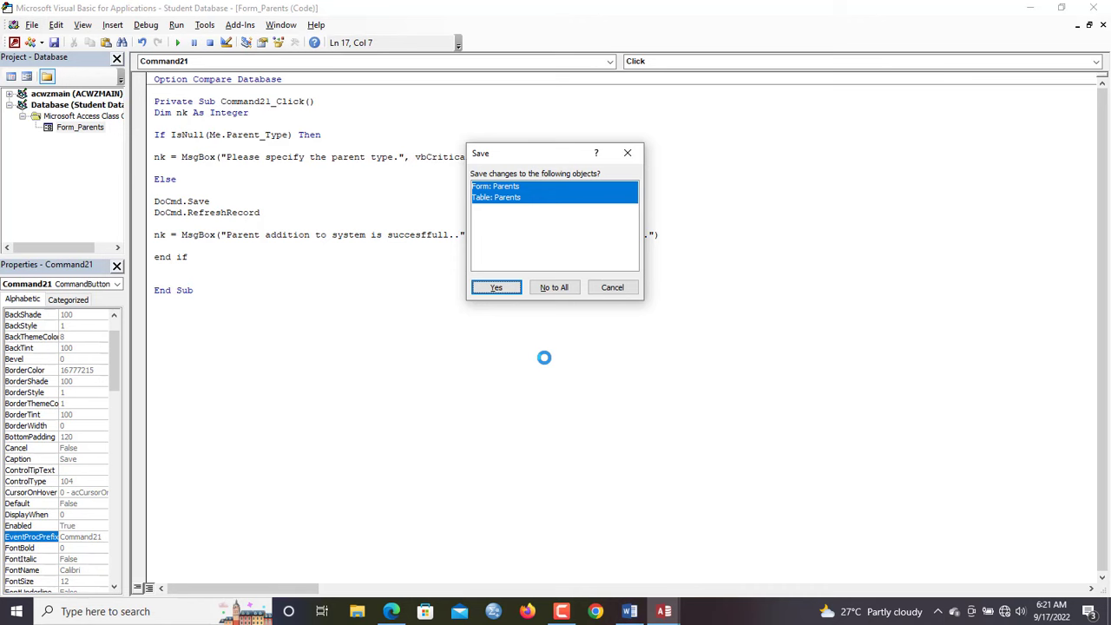
key("Return")
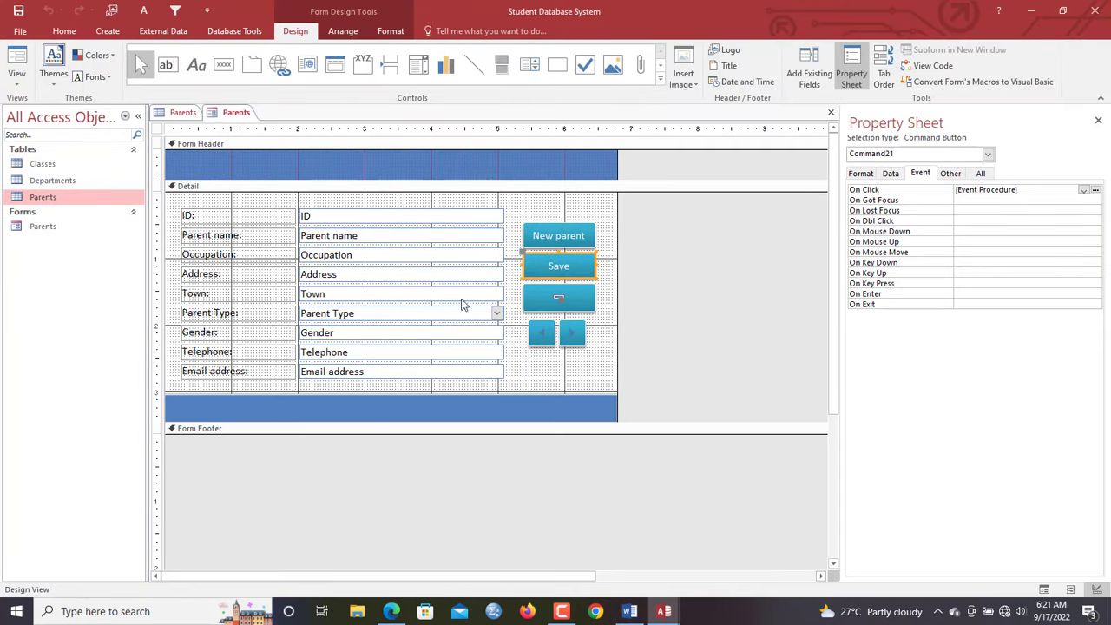
left_click(1096, 190)
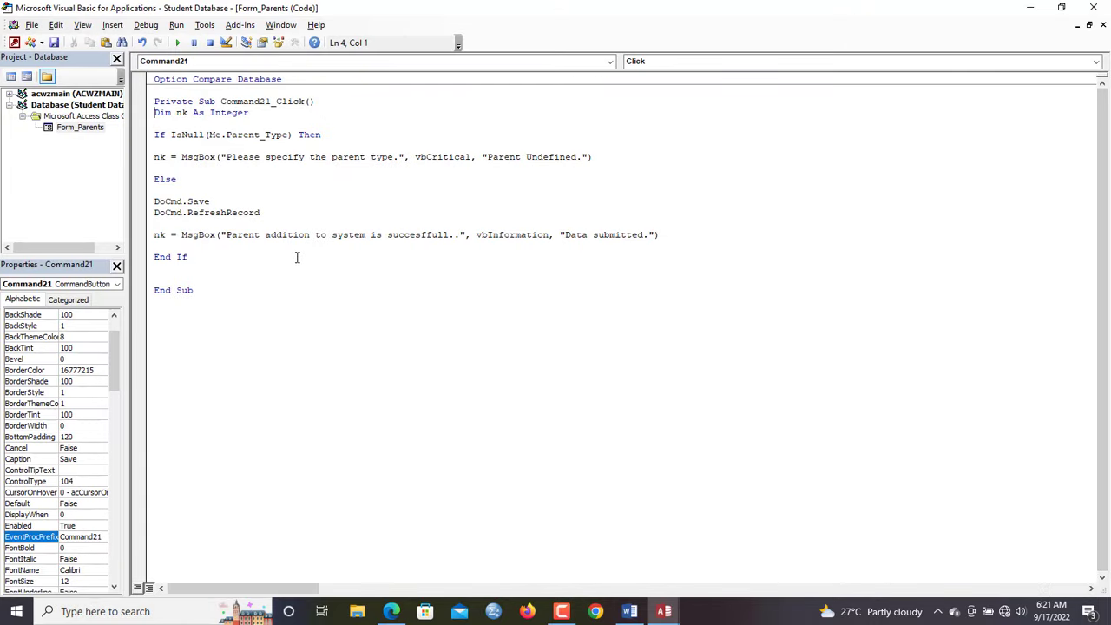
left_click(53, 42)
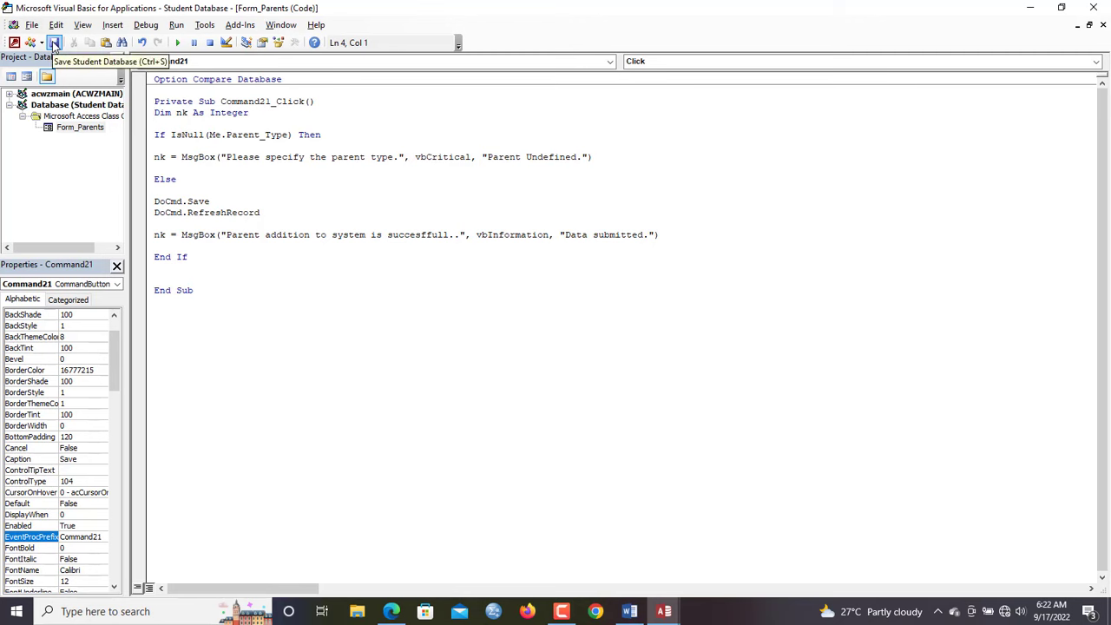
left_click(54, 42)
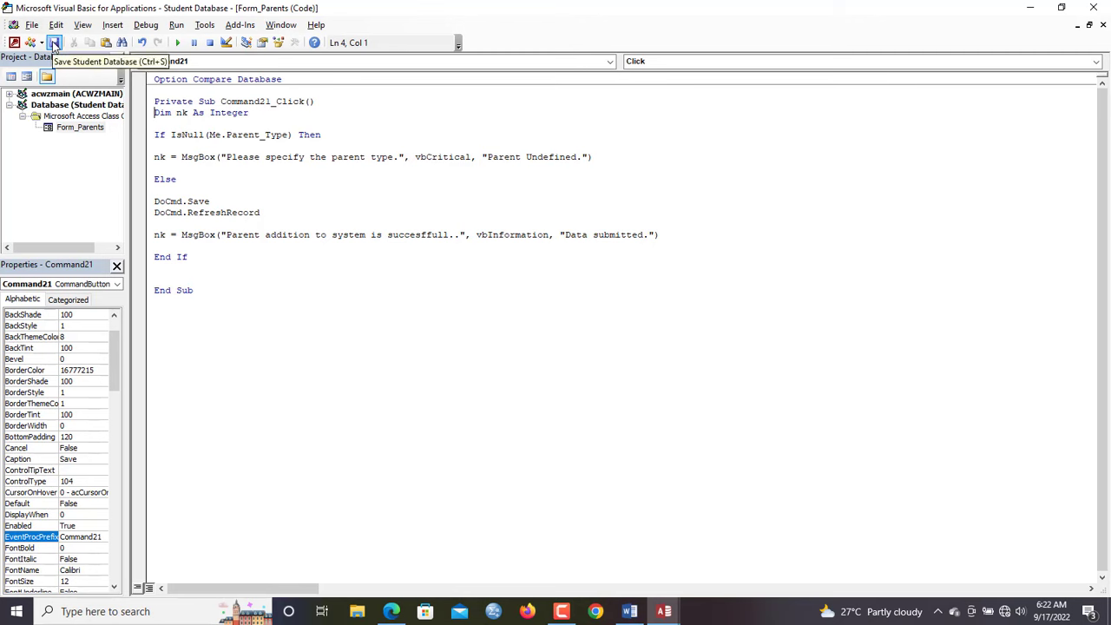
left_click(1092, 8)
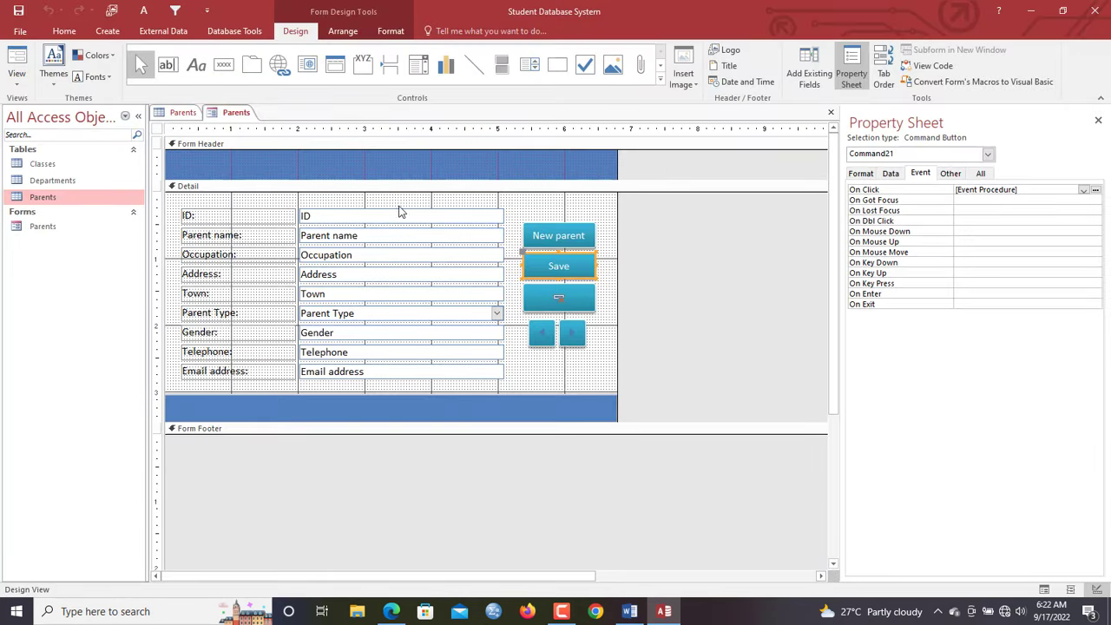
Step: Set the ID text box to Enabled No and Locked Yes, then view the Parents form in Form View
left_click(331, 217)
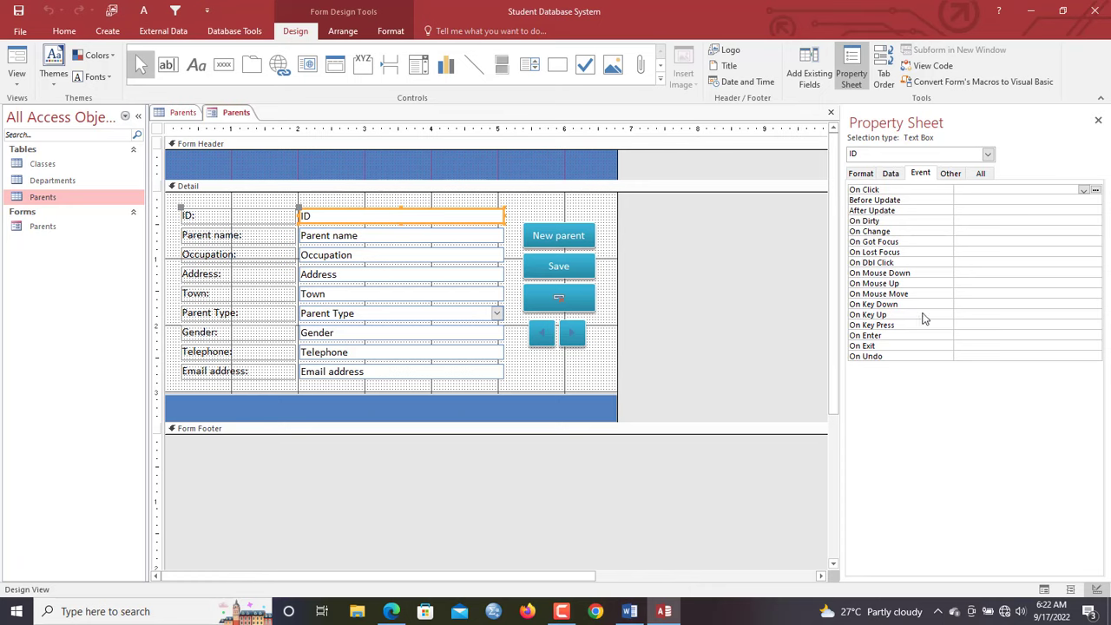
left_click(892, 174)
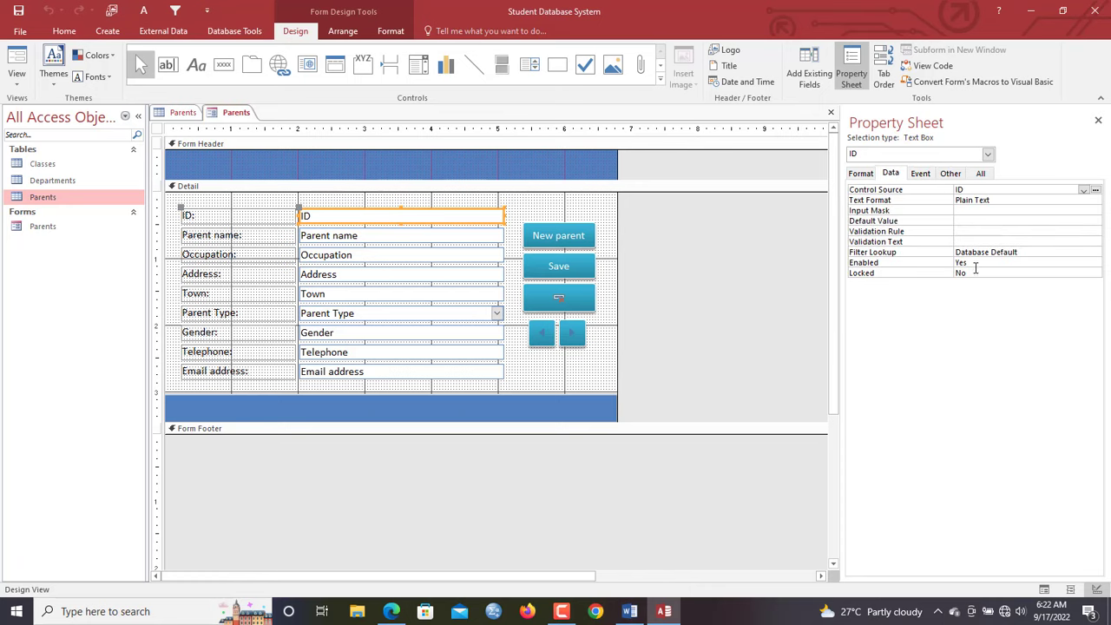
double_click(975, 263)
double_click(974, 274)
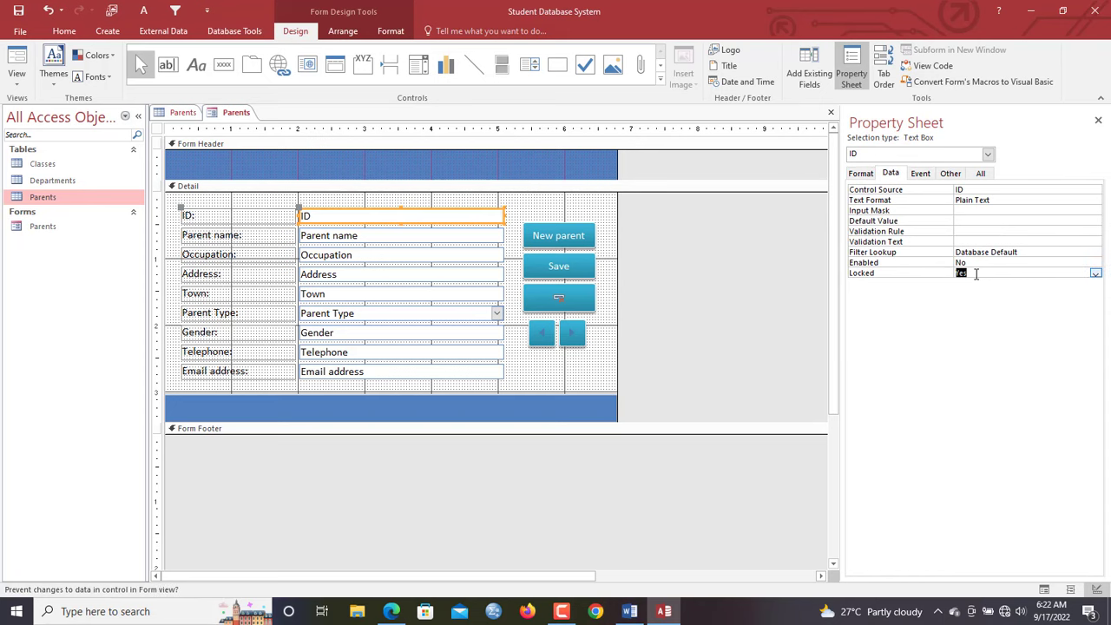
right_click(237, 118)
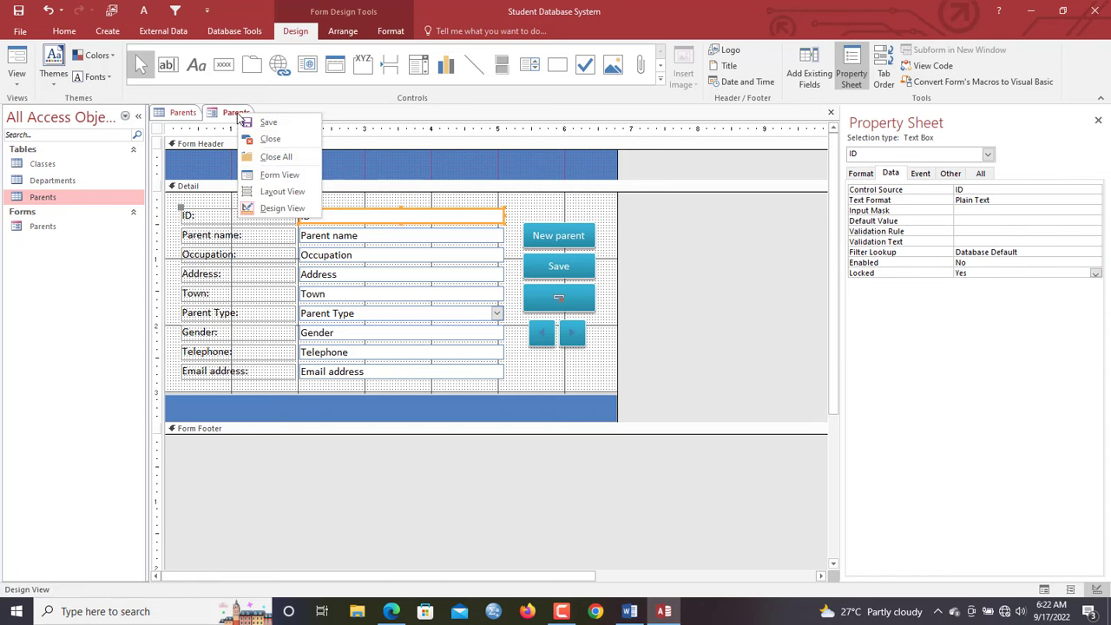
left_click(276, 174)
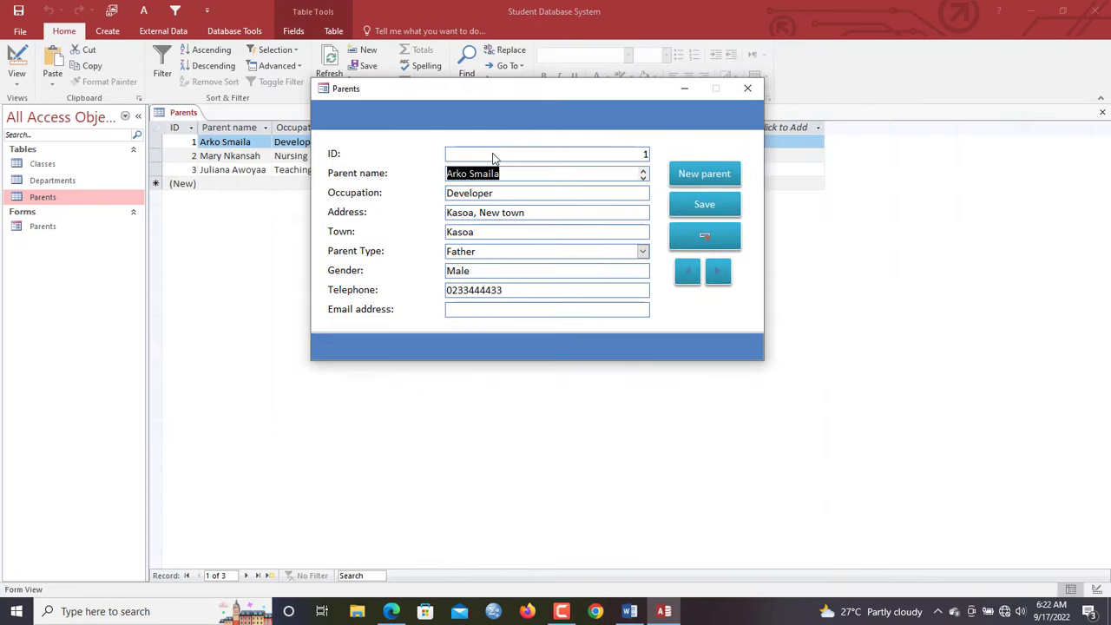
Step: Save an existing parent record and acknowledge the 'Data submitted.' confirmation
double_click(522, 171)
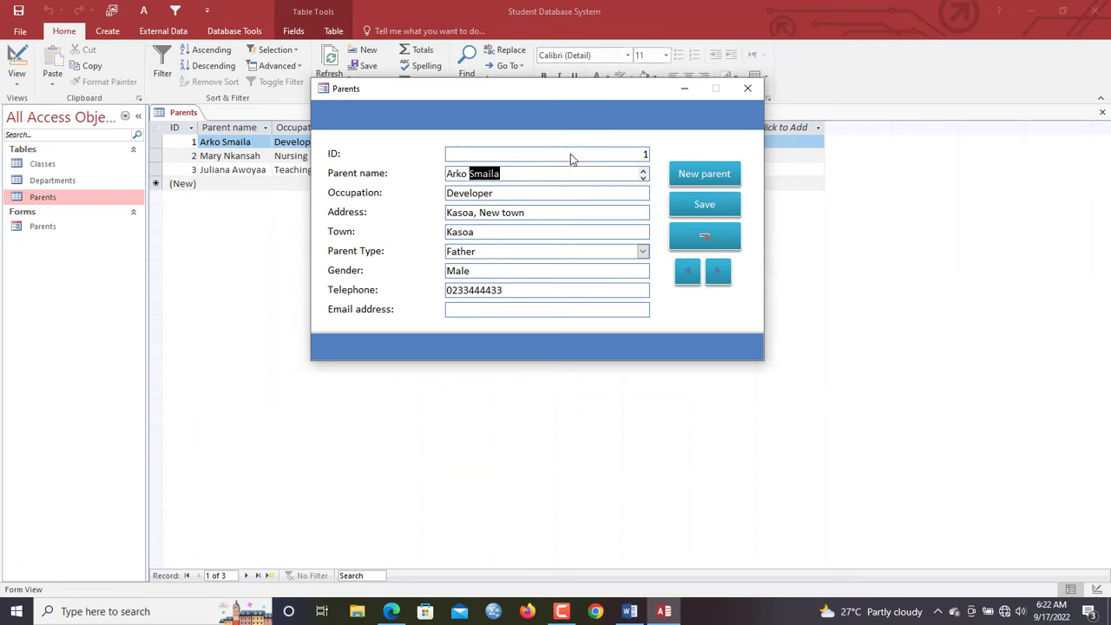
left_click(714, 271)
left_click(686, 273)
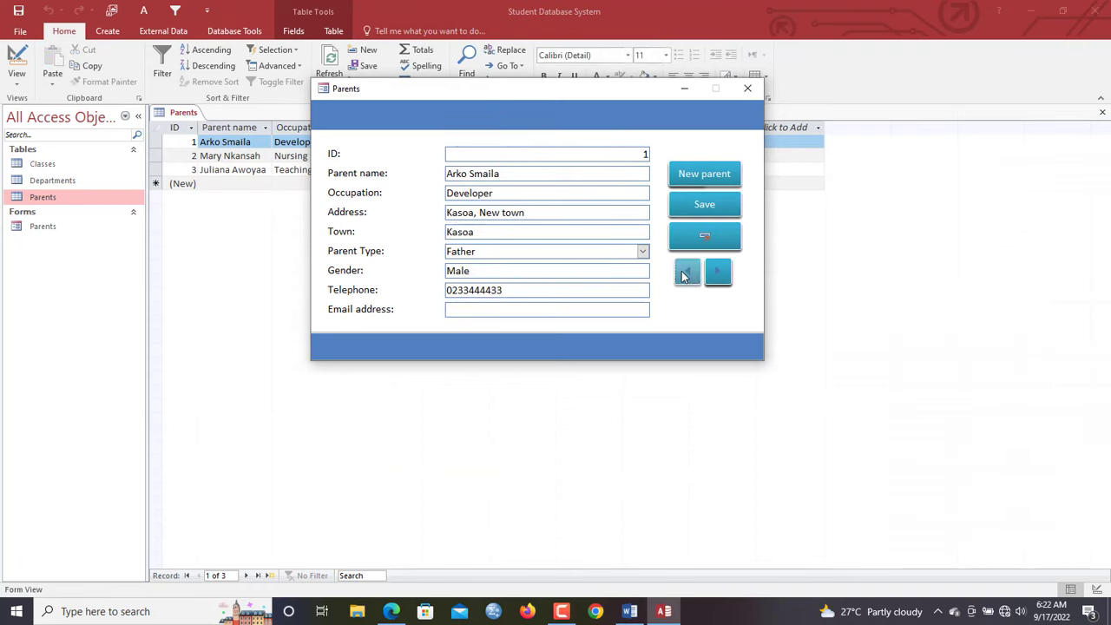
left_click(703, 211)
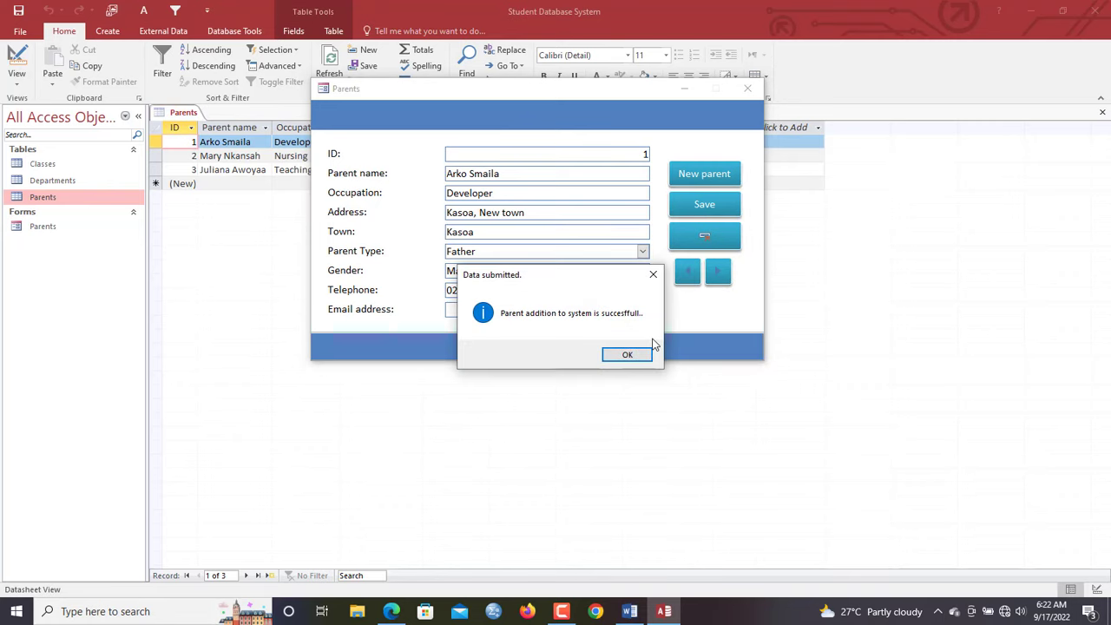
left_click(627, 354)
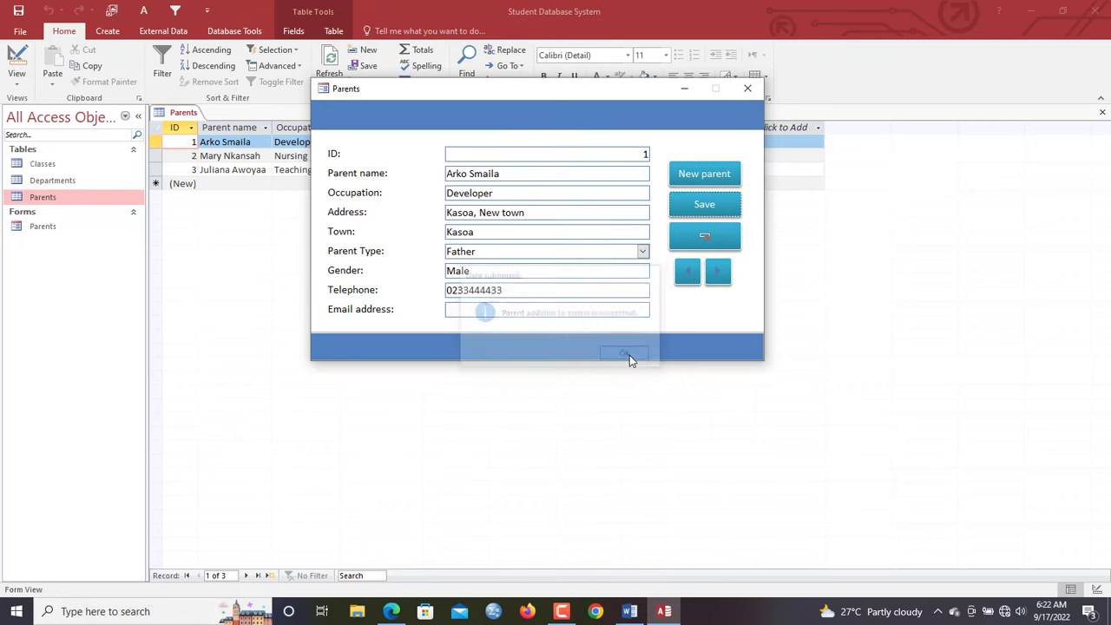
Step: Try saving a blank new parent record and dismiss the 'Parent Undefined.' error
left_click(690, 176)
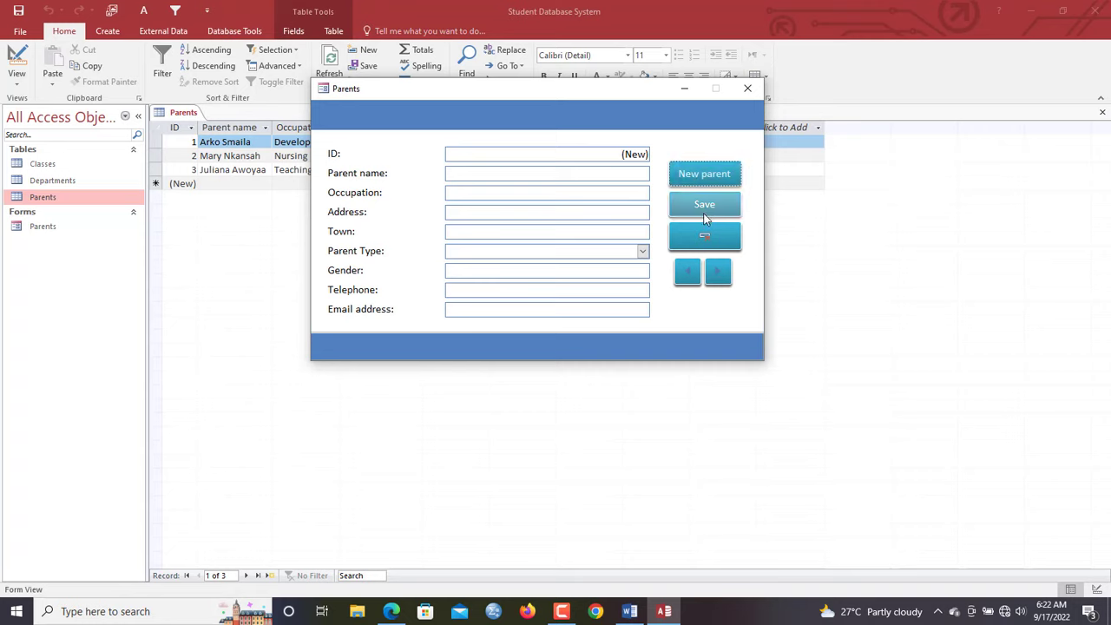
left_click(706, 208)
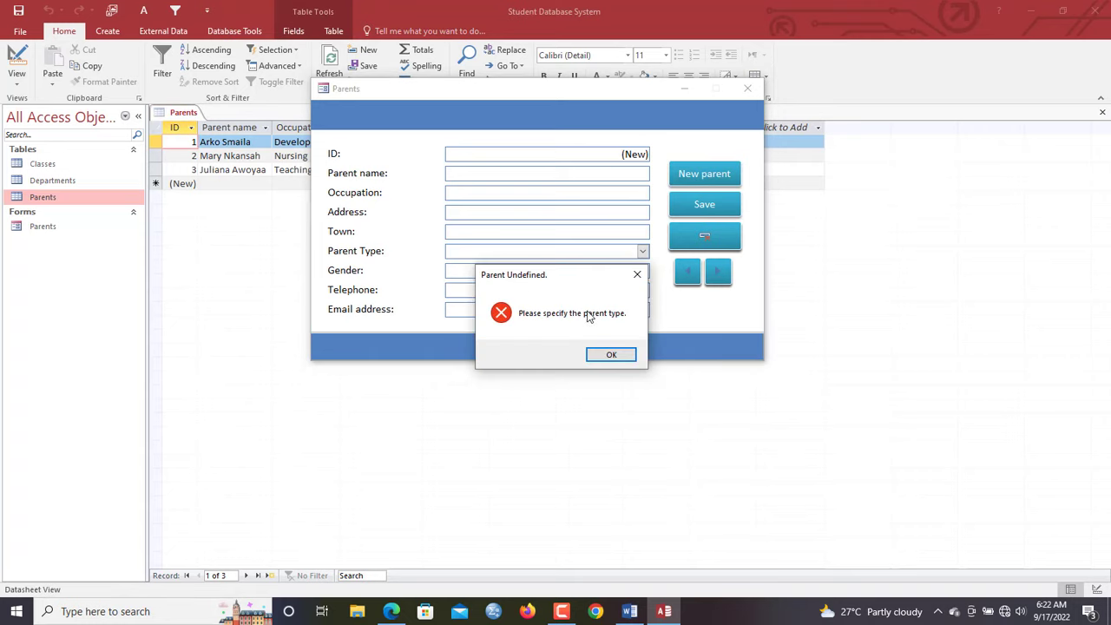
left_click(613, 356)
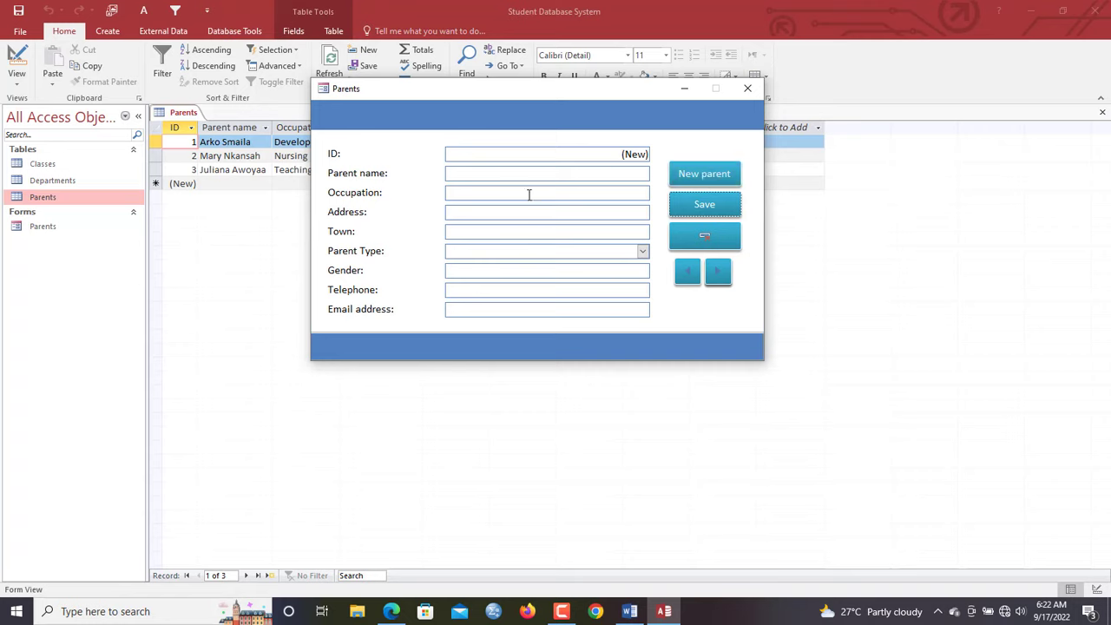
Step: Enter the new parent's name and see saving rejected without a parent type
left_click(557, 174)
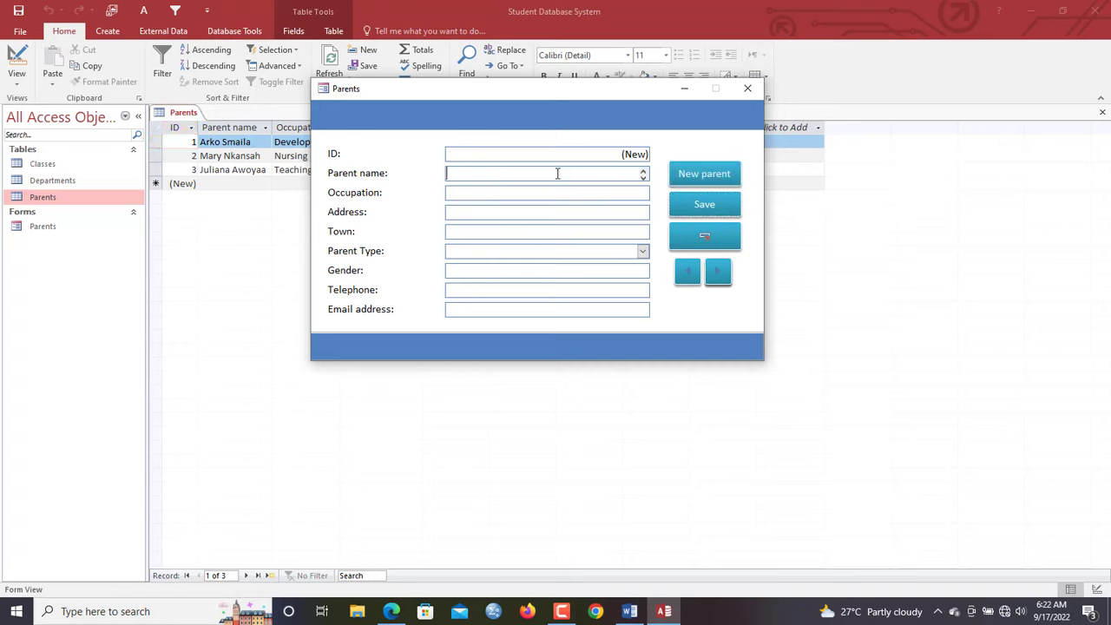
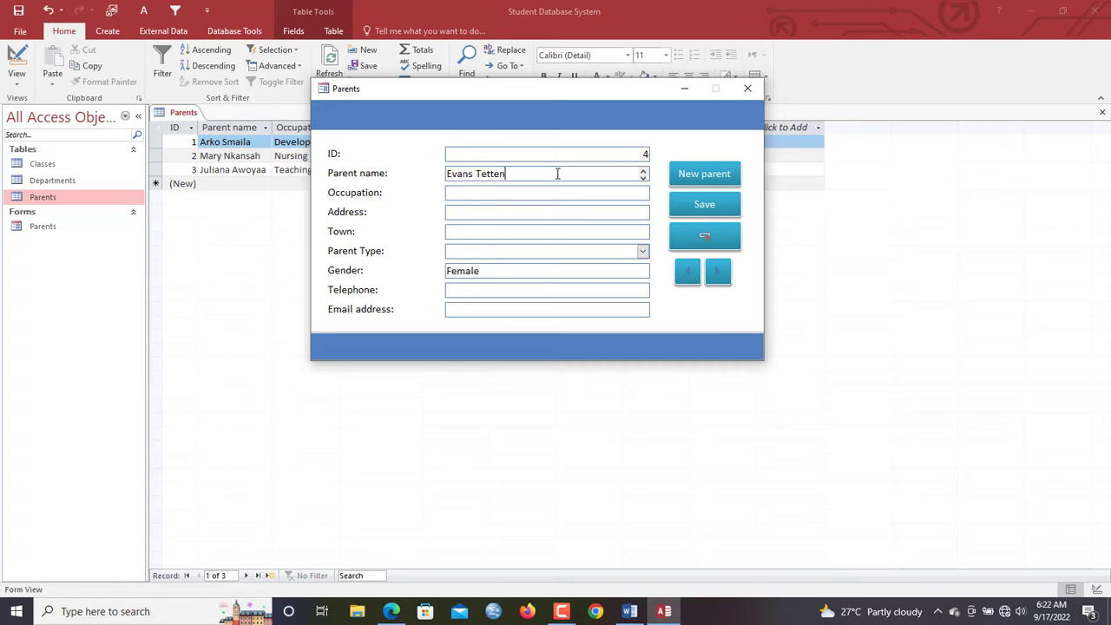
left_click(684, 199)
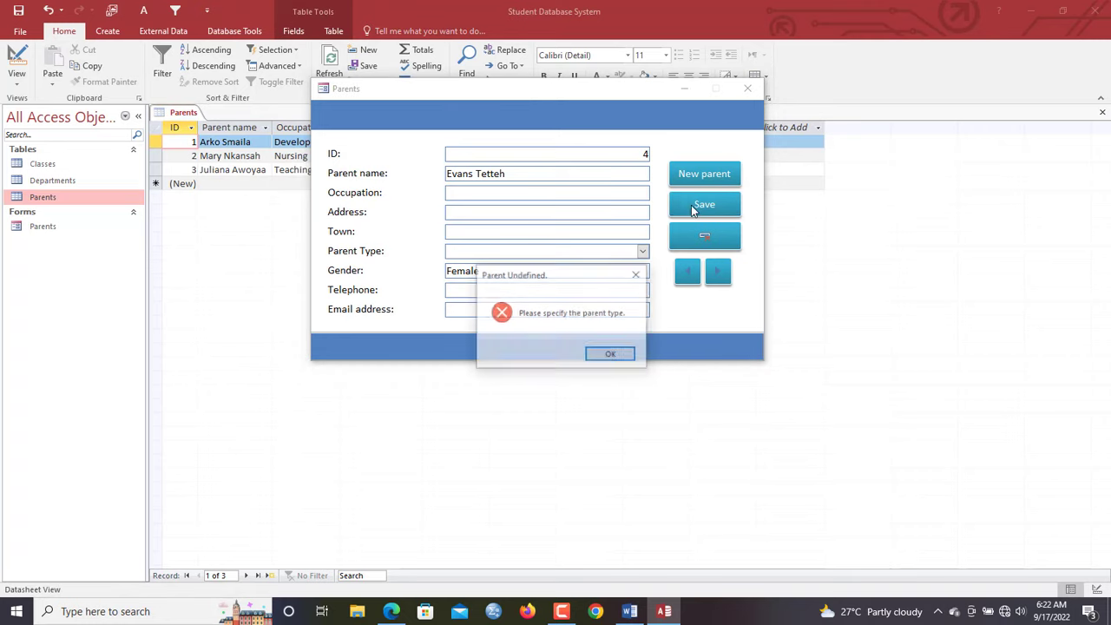
left_click(610, 361)
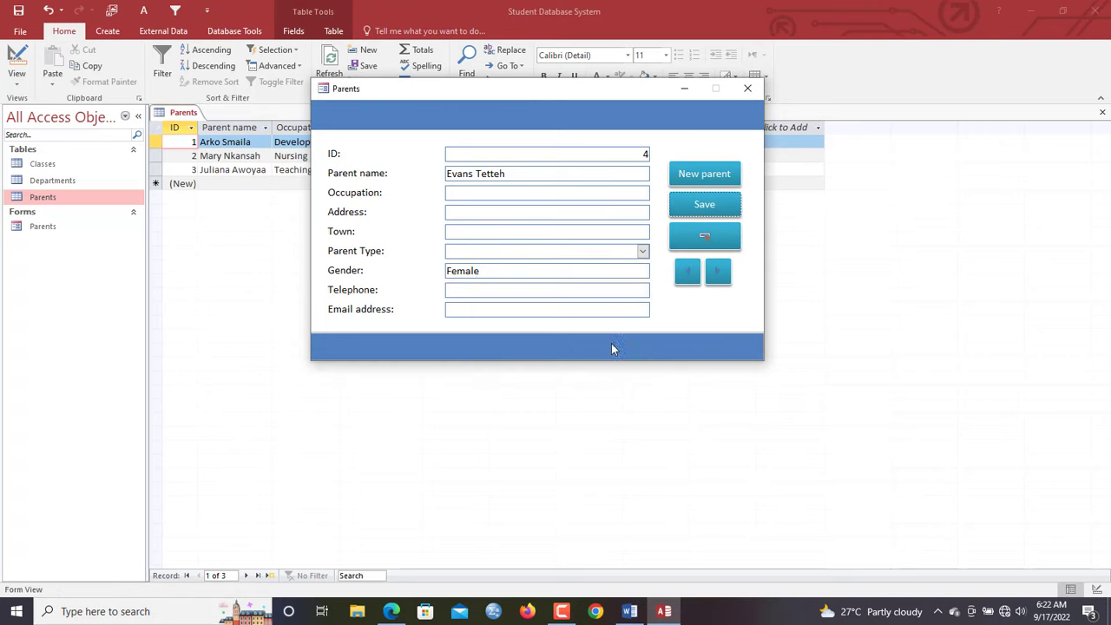
Step: Set Parent Type to Father, fill Occupation and Address, and save the record
left_click(643, 252)
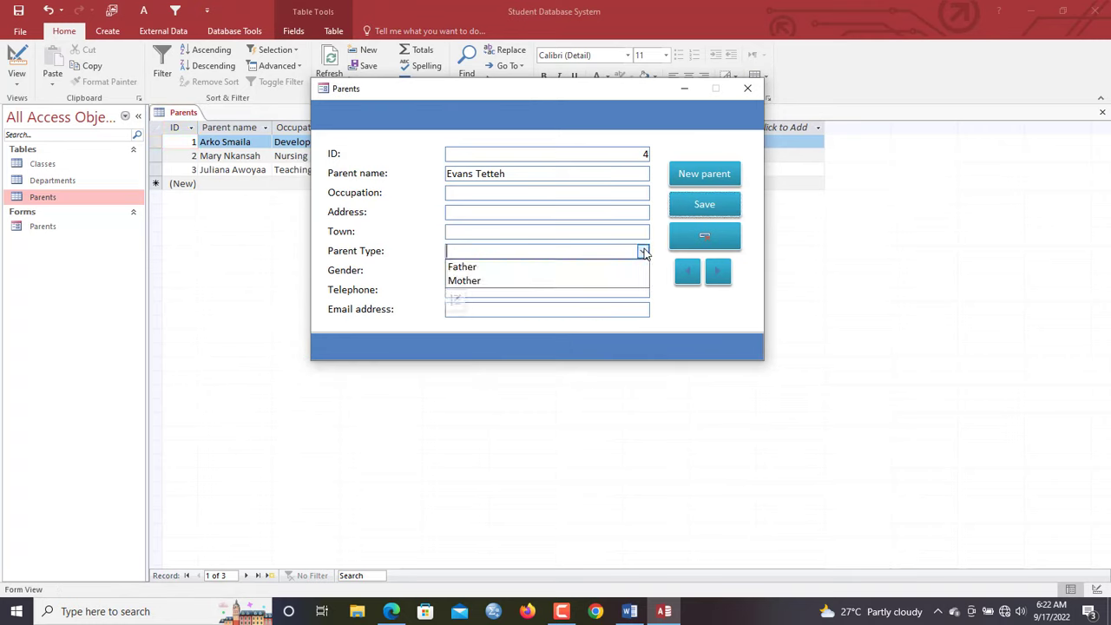
left_click(596, 268)
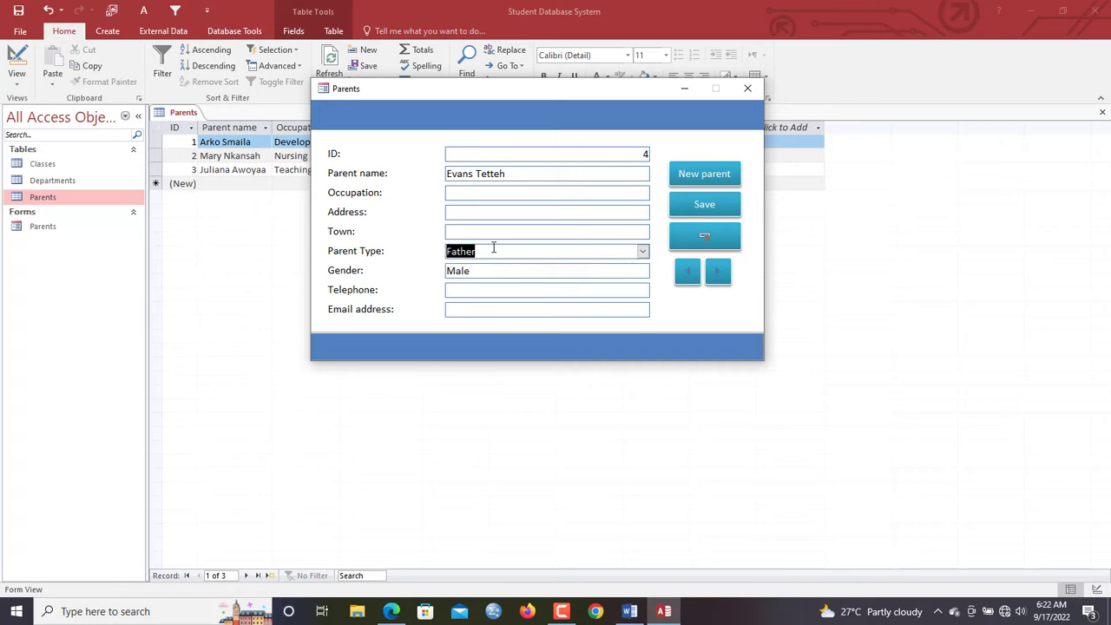
left_click(471, 194)
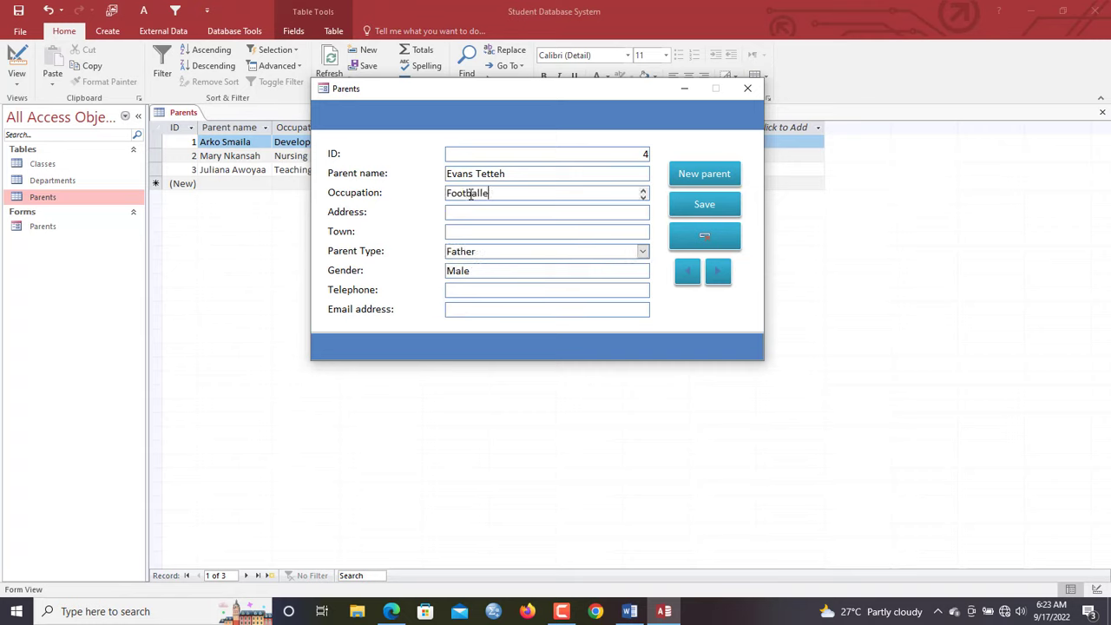
key("Tab")
key("Tab")
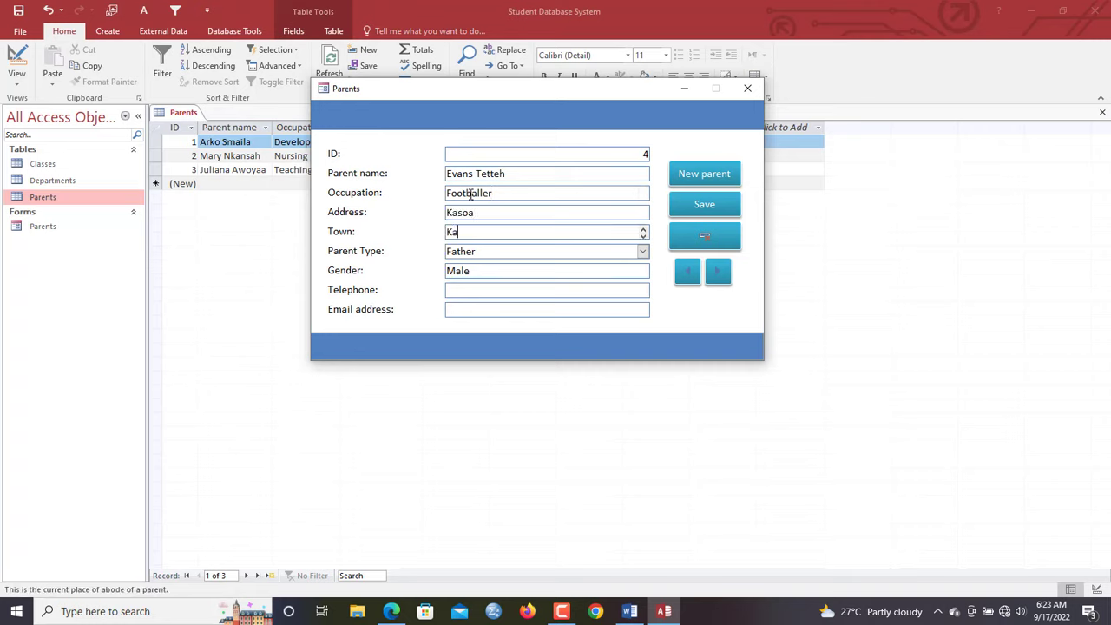
left_click(716, 211)
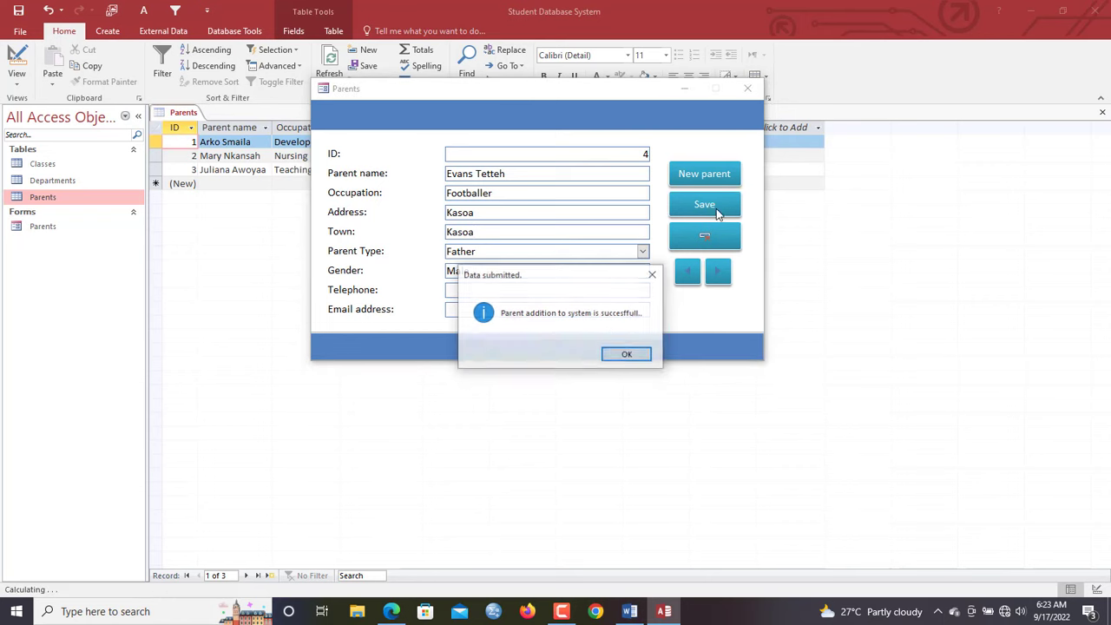
left_click(628, 355)
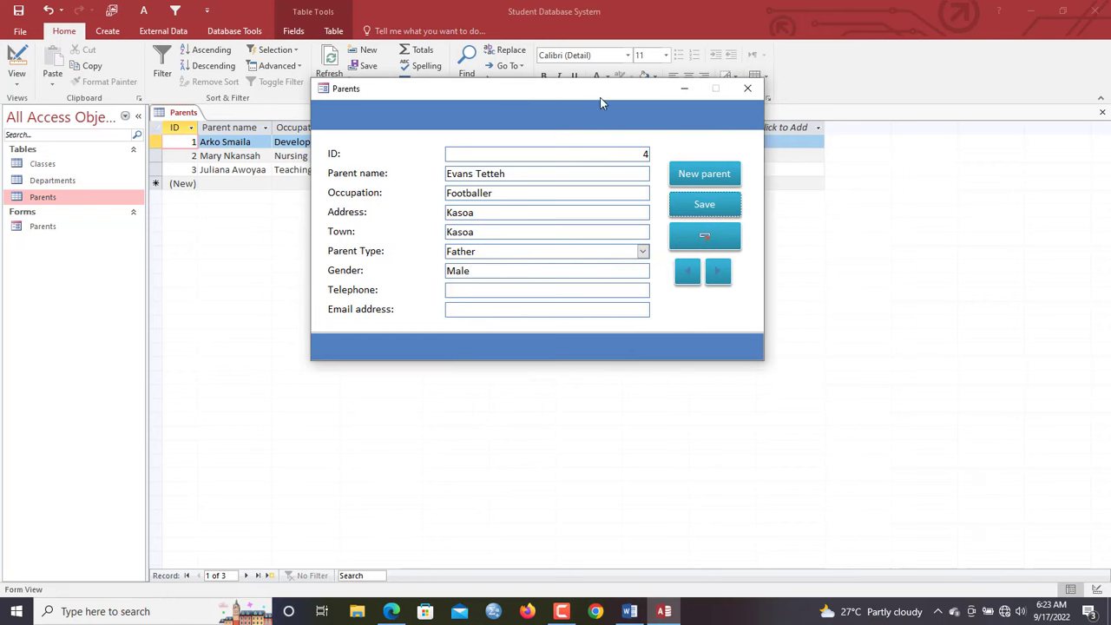
Step: Refresh all data and browse the parent records to confirm record 4 appears
left_click_drag(599, 98, 614, 246)
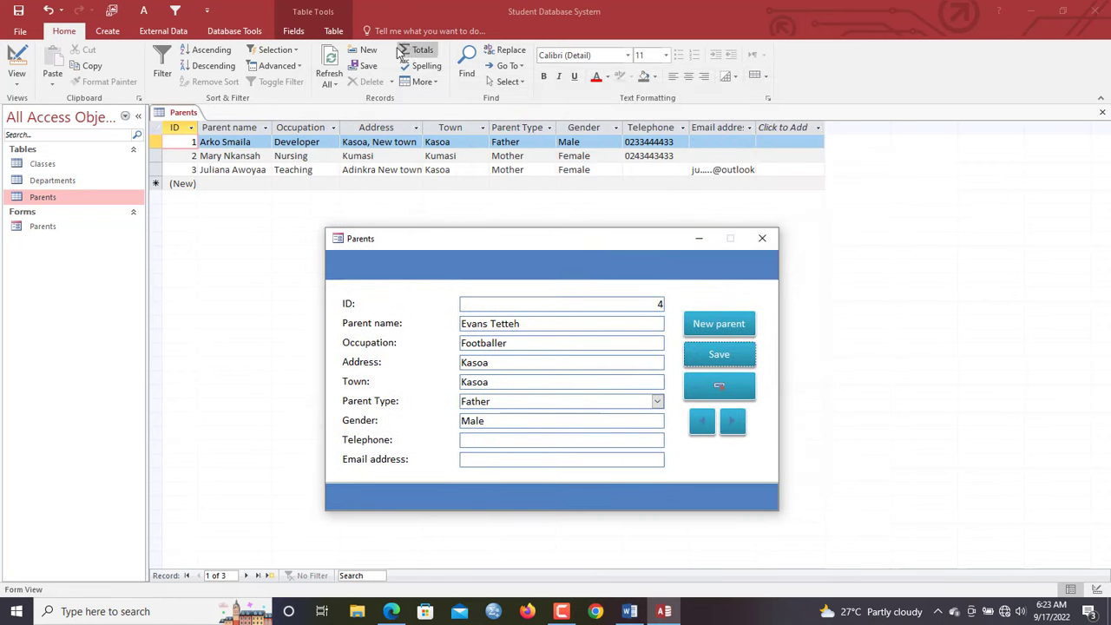
left_click(329, 61)
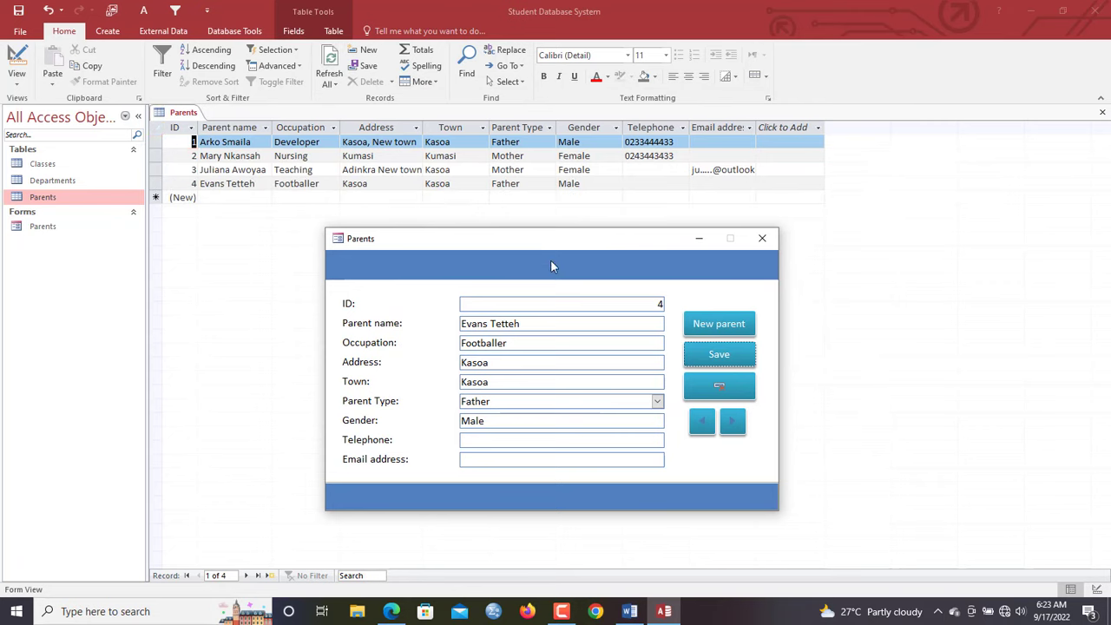
left_click_drag(613, 239, 621, 123)
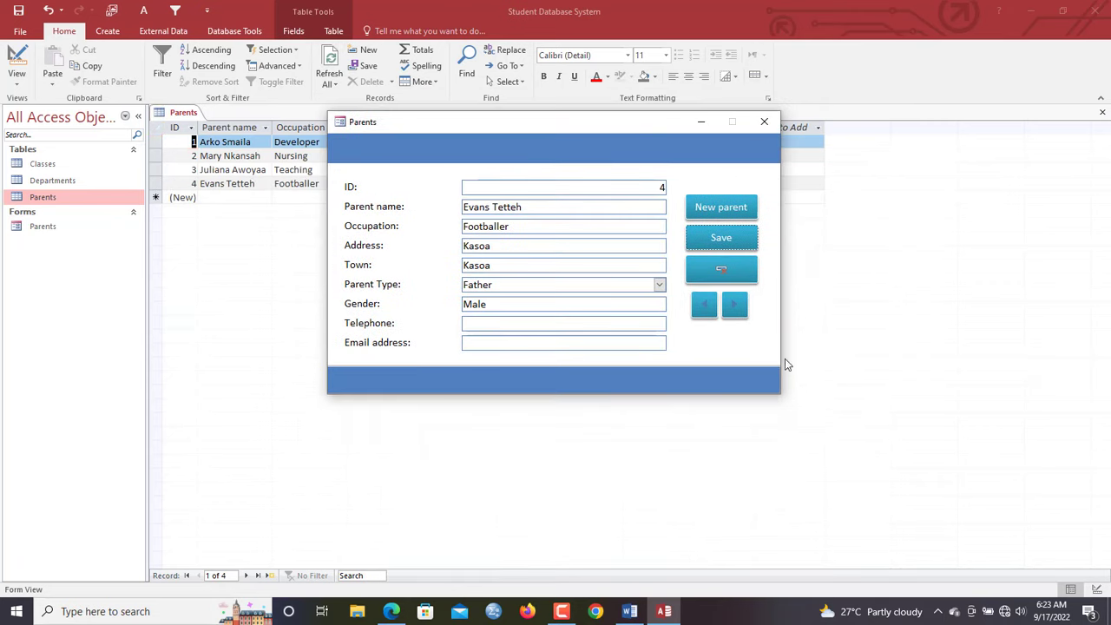
left_click(734, 305)
left_click(705, 307)
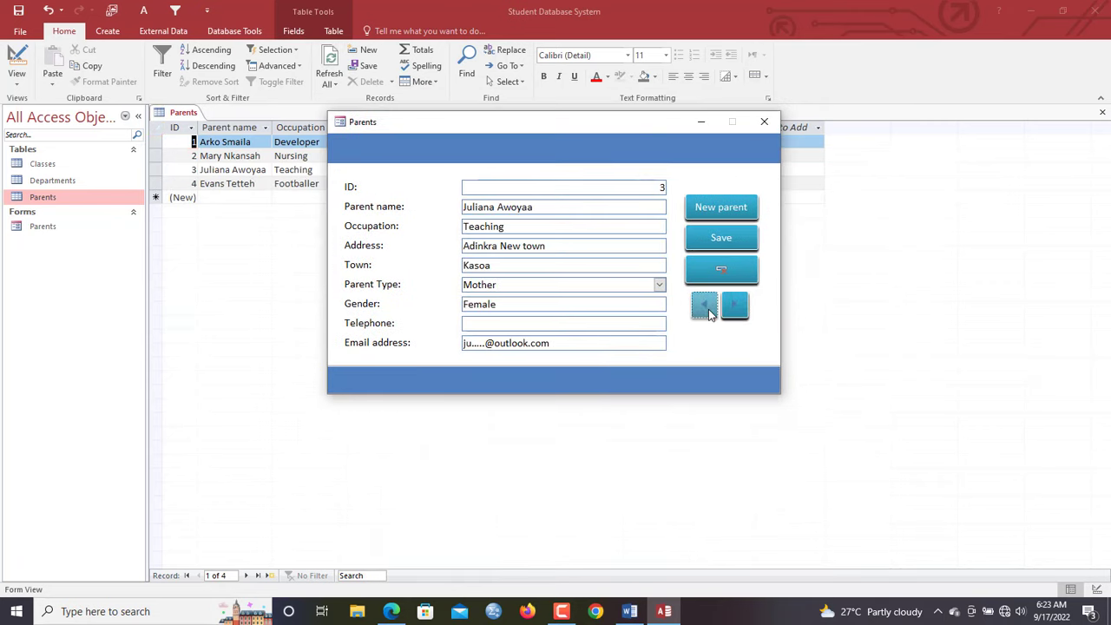
left_click(707, 311)
left_click(734, 305)
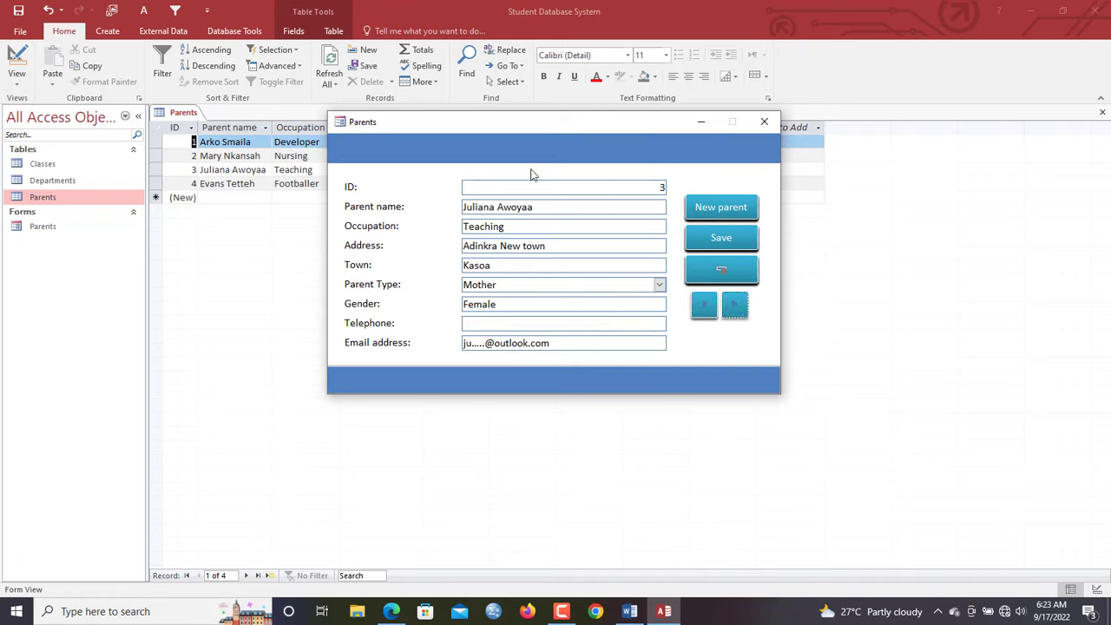
mouse_move(608, 132)
left_mouse_down()
mouse_move(588, 120)
mouse_move(608, 115)
left_mouse_up()
Step: In Design View, draw combo box Combo25 in the Form Header to launch the Combo Box Wizard
right_click(608, 113)
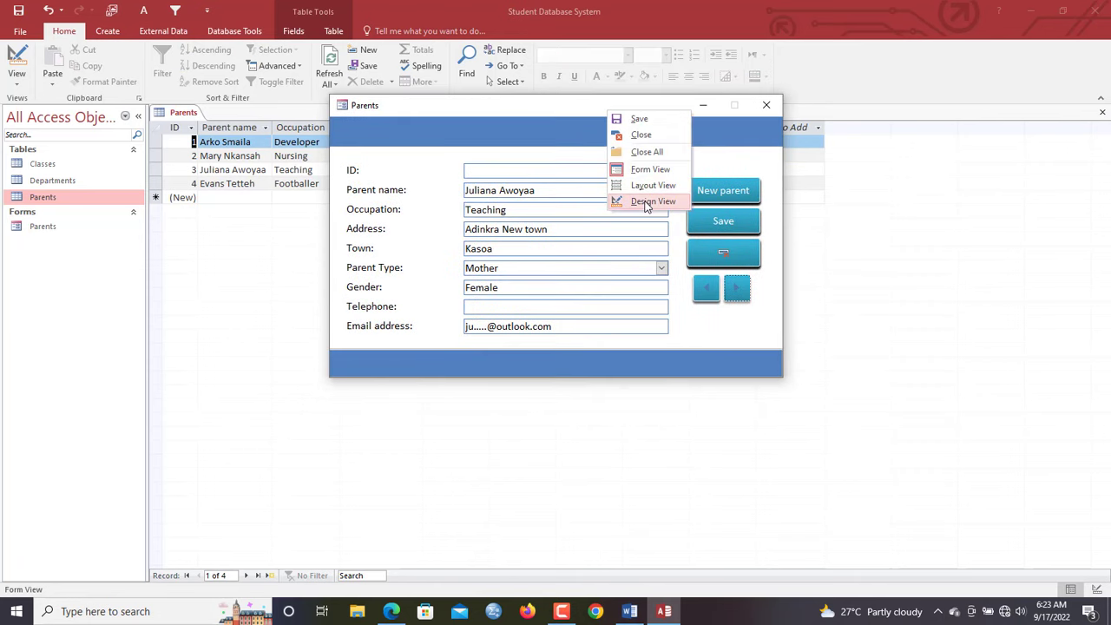
left_click(610, 199)
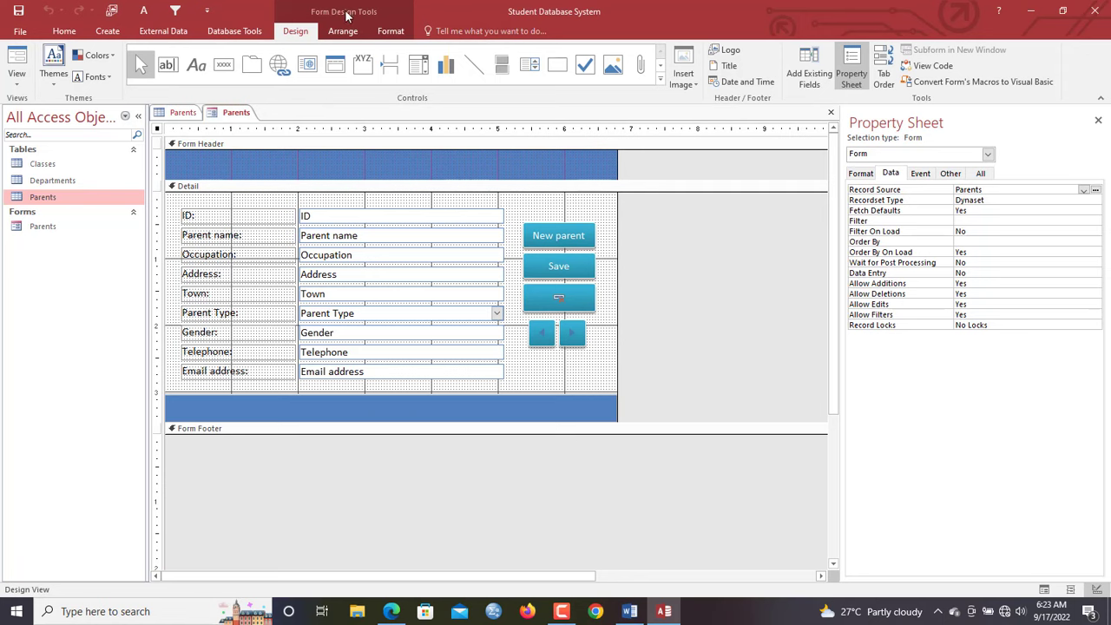
left_click(420, 75)
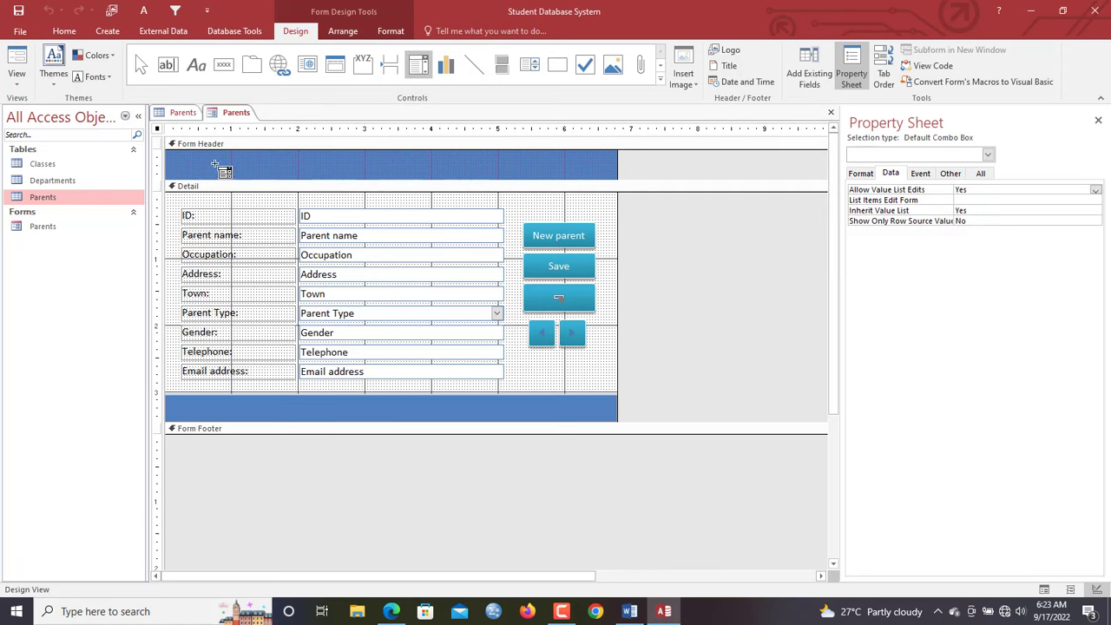
left_click_drag(298, 155, 498, 166)
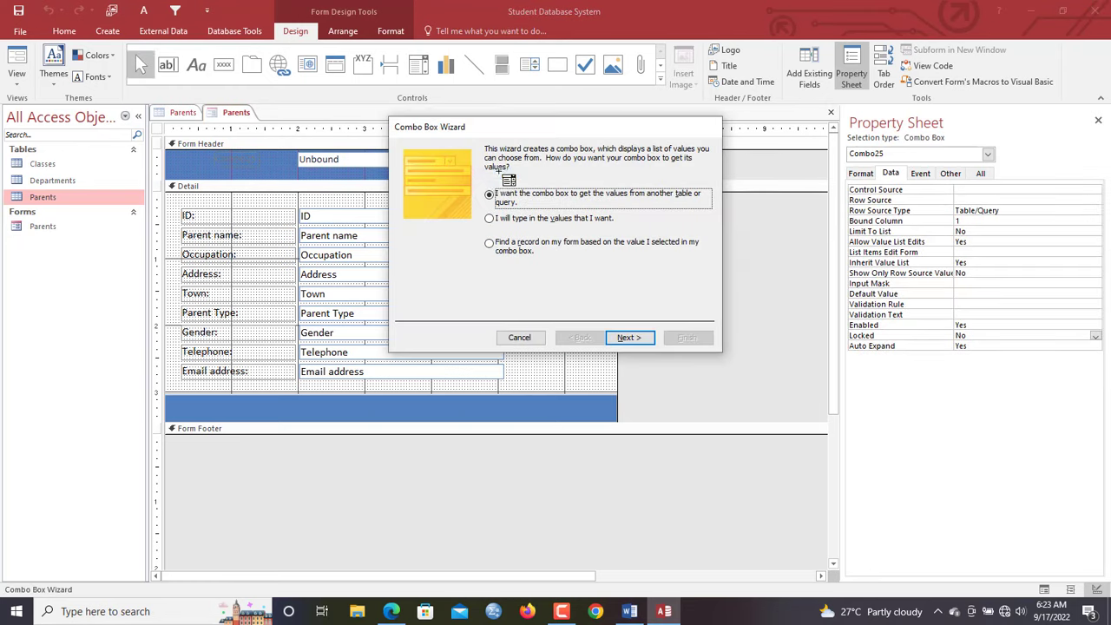
left_click_drag(529, 127, 483, 113)
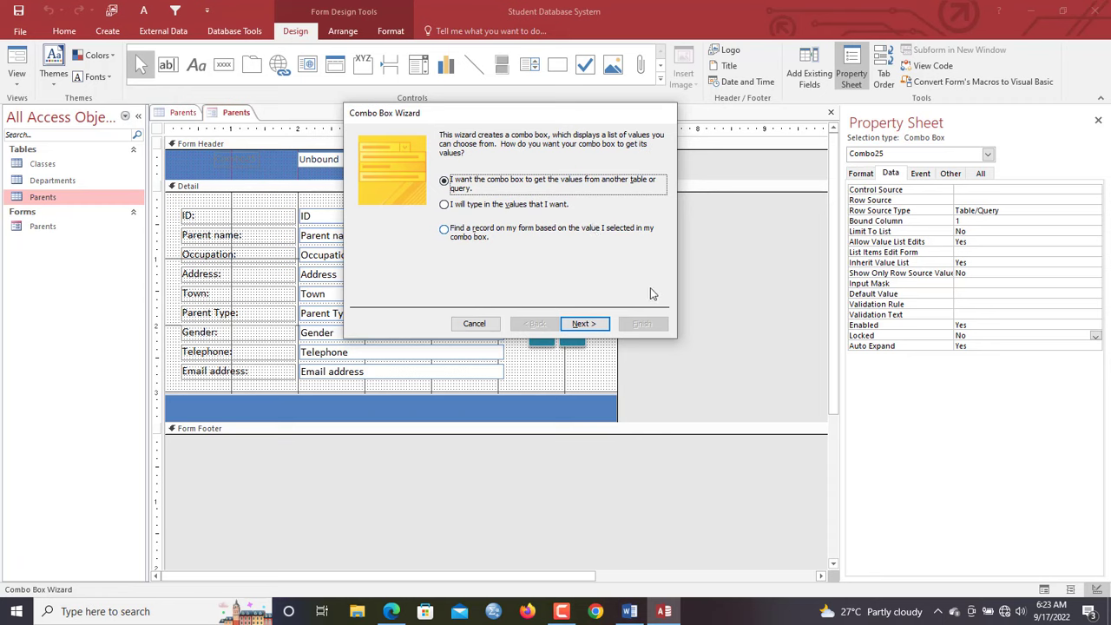
Step: Create a 'find a record' combo box that lists Parent name and is labelled 'Search:'
left_click(477, 232)
left_click(579, 324)
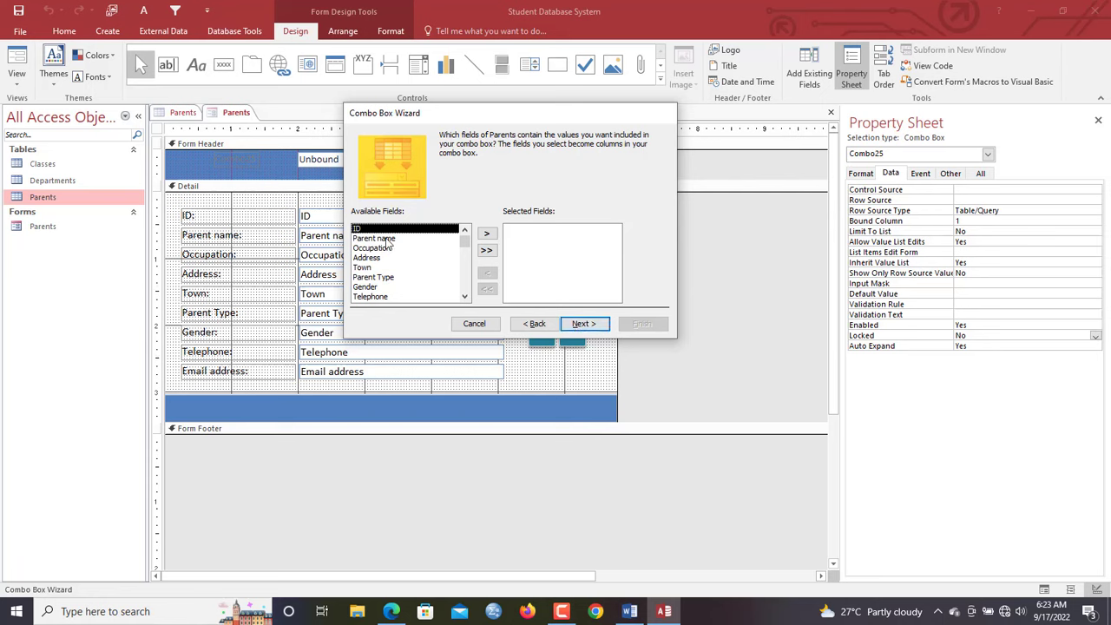
double_click(387, 239)
left_click(576, 324)
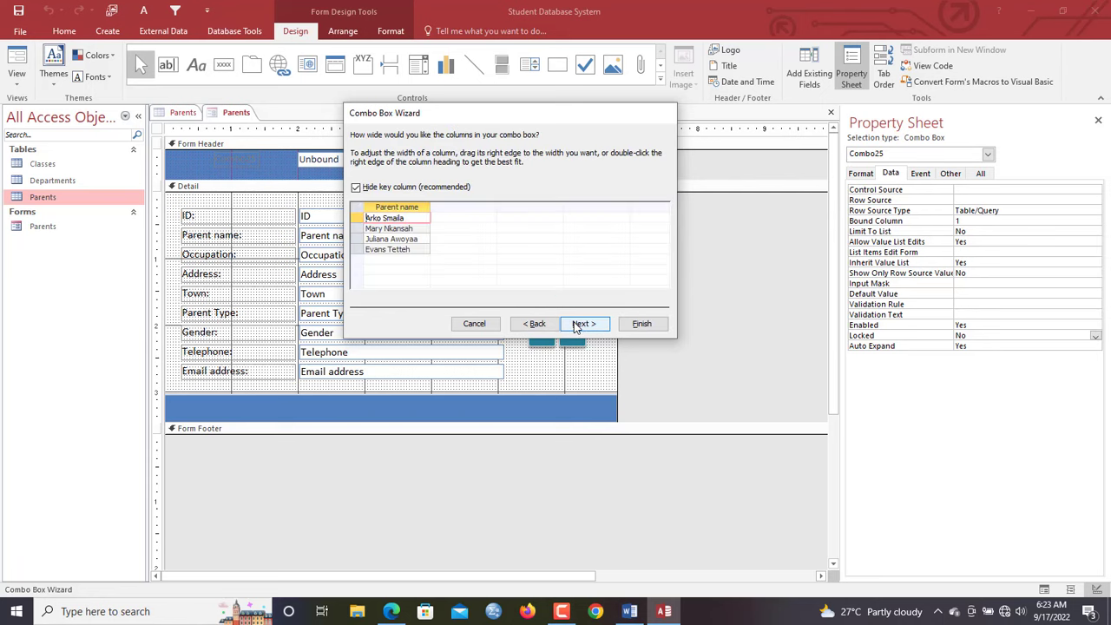
left_click(587, 326)
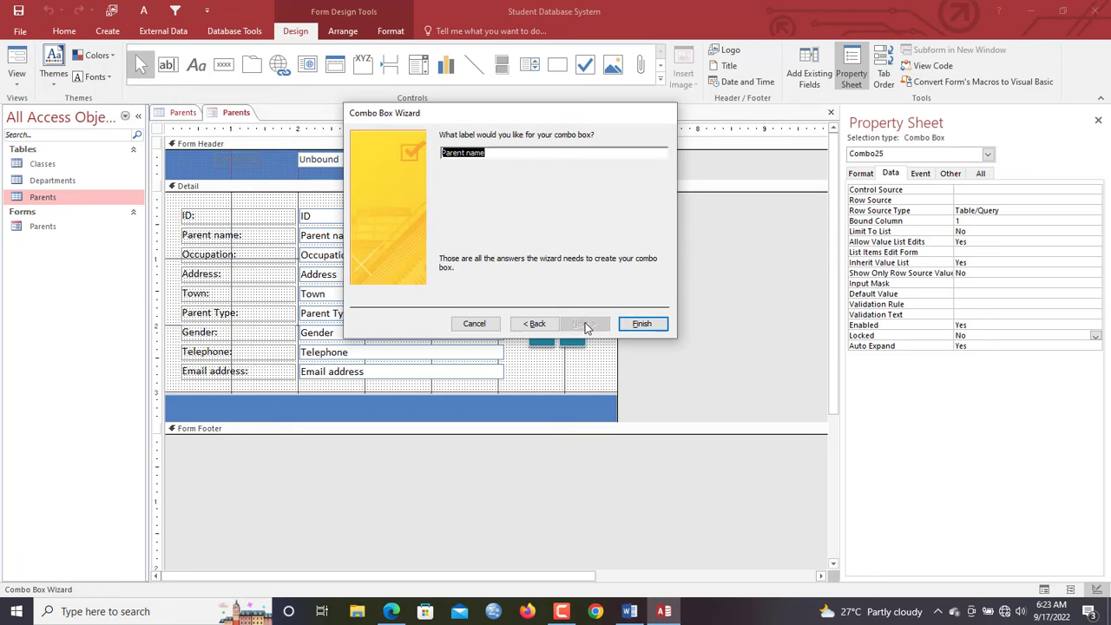
type("Se")
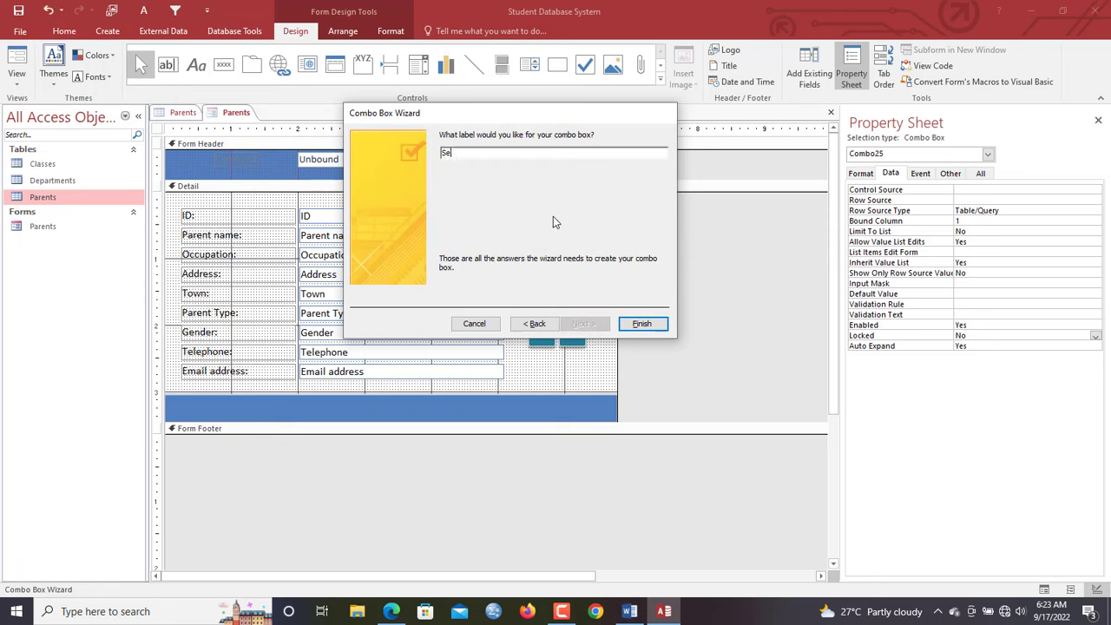
type("arch:")
left_click(640, 326)
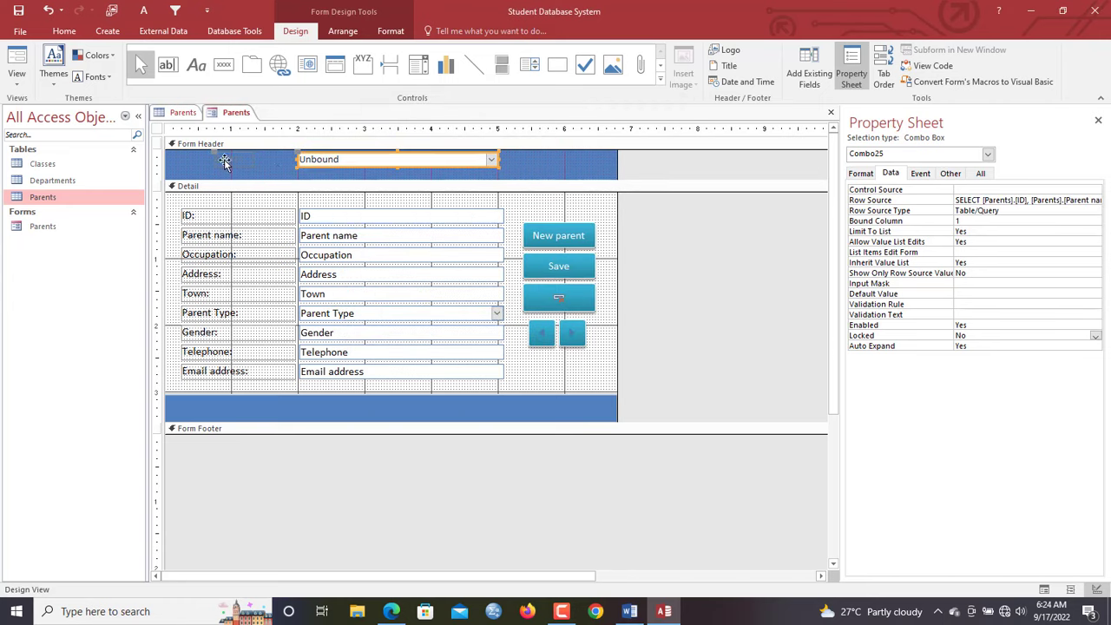
Step: Set the Search label and combo box to 12-point Times New Roman
left_click(222, 157)
left_click(318, 164, "shift")
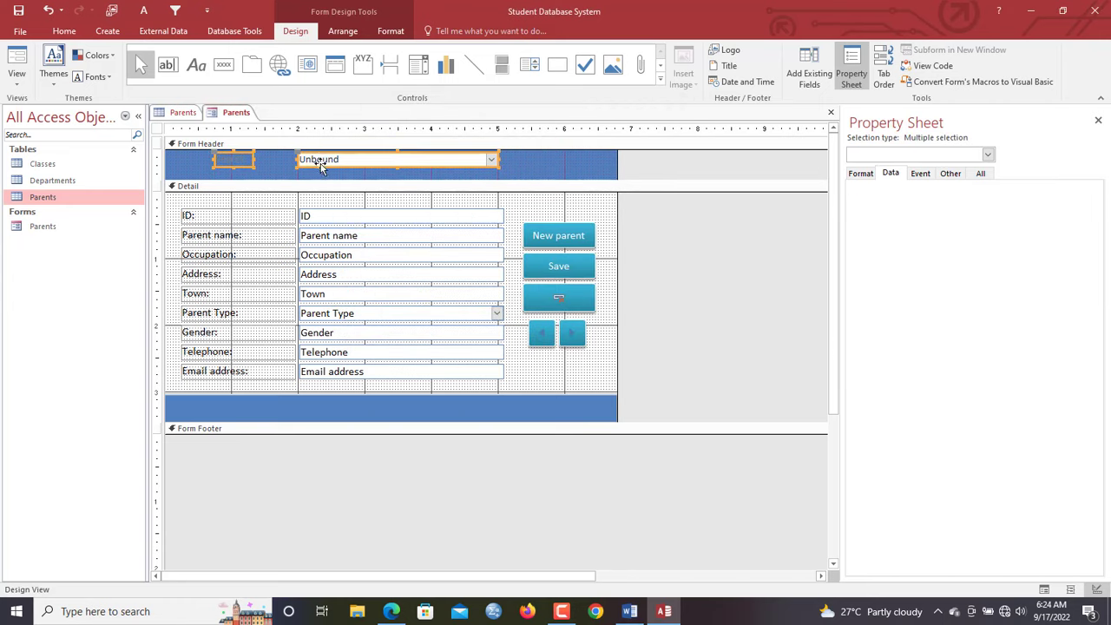
left_click(390, 32)
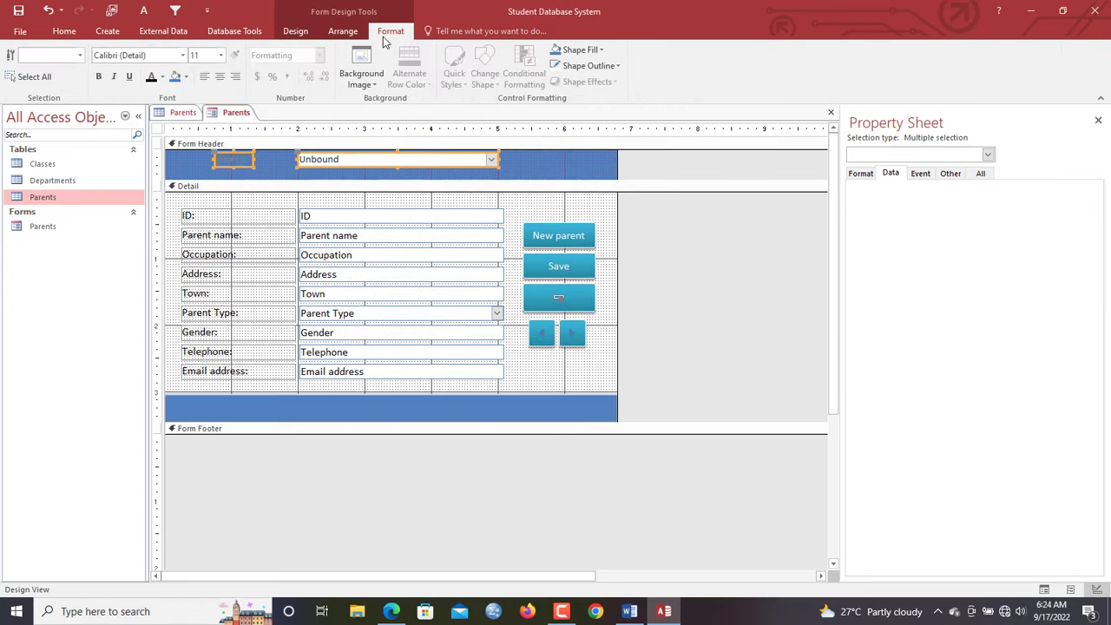
left_click(220, 55)
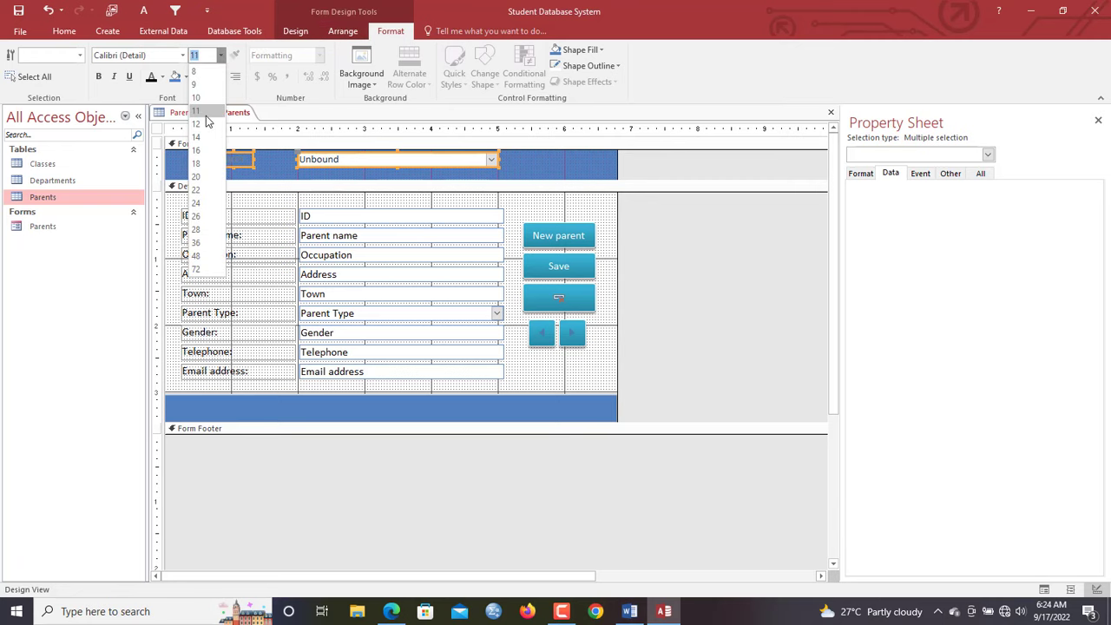
left_click(205, 124)
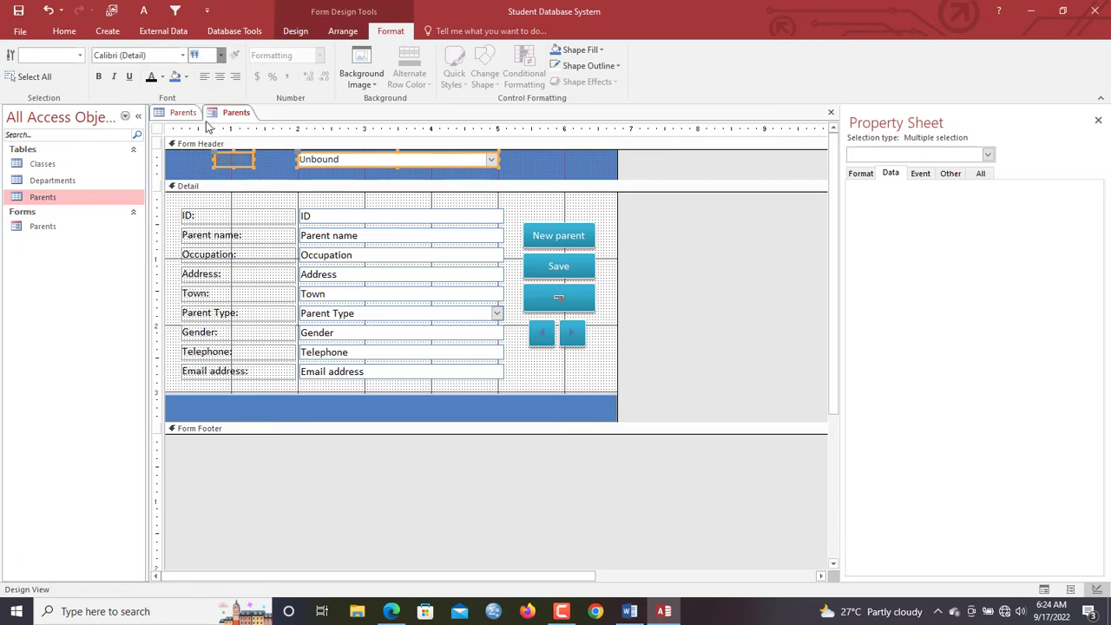
left_click(184, 55)
type("Times New Roman")
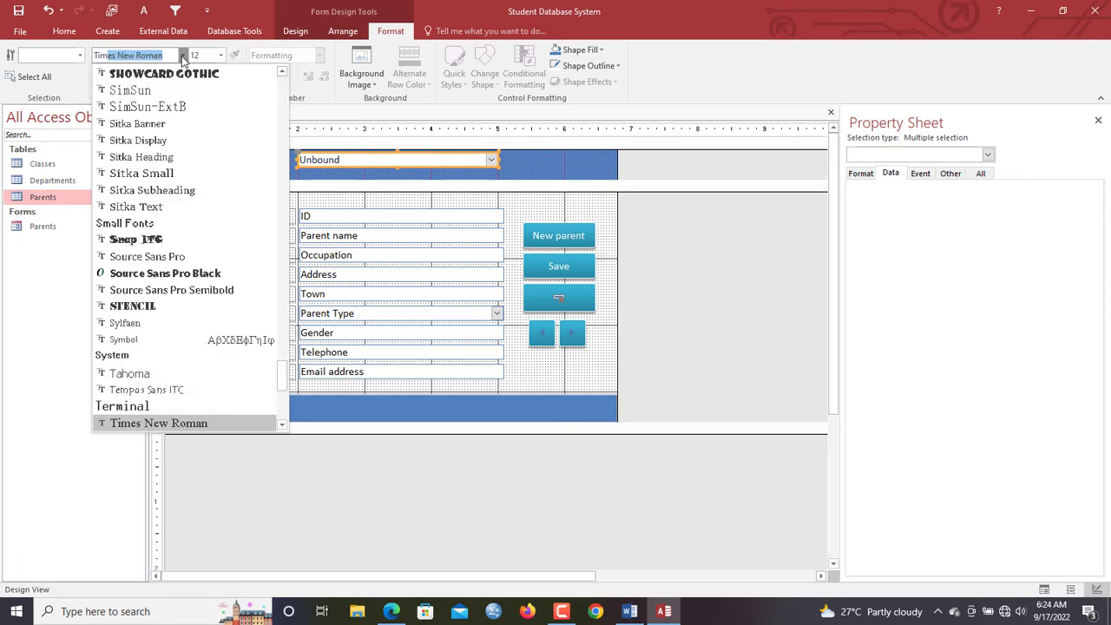
key("Return")
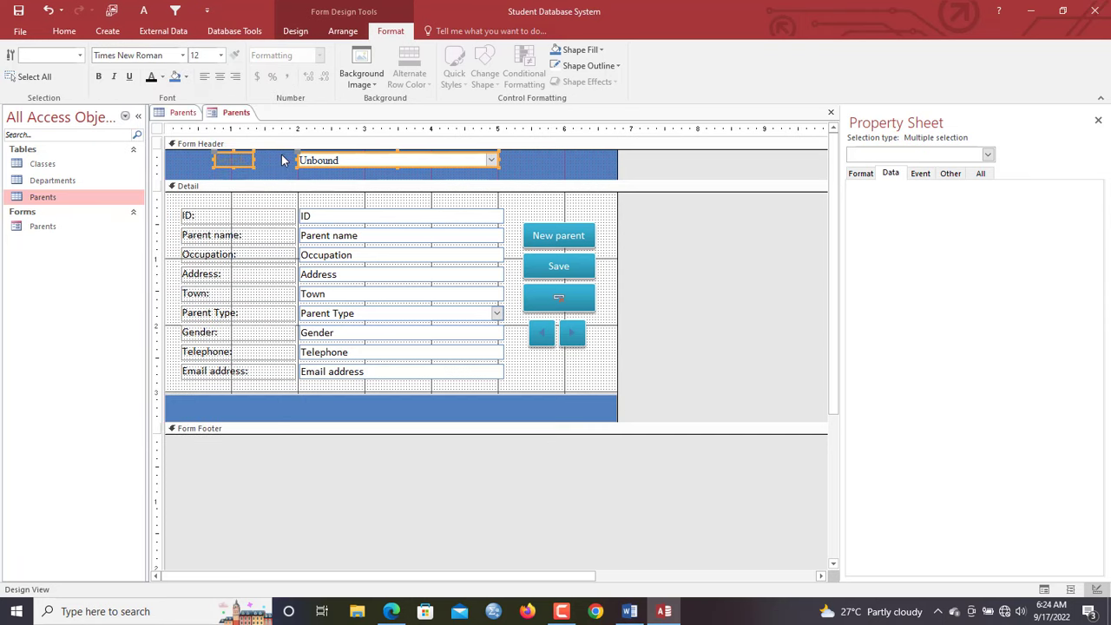
Step: Make the Search: label text white and bold
left_click(272, 155)
left_click(236, 164)
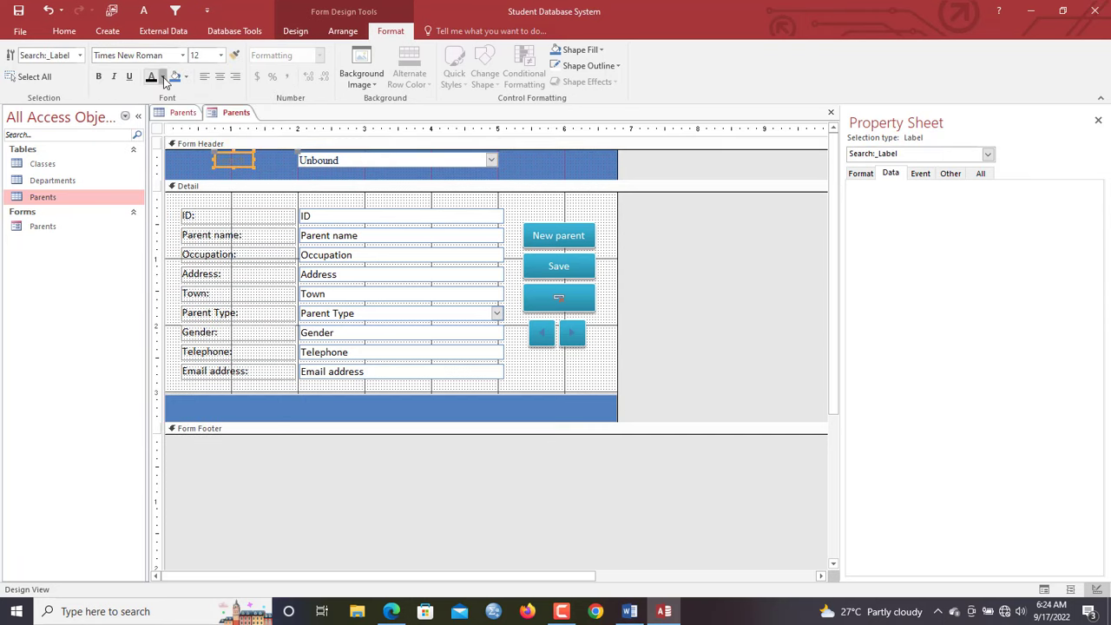
left_click(164, 77)
left_click(153, 125)
key("ctrl+b")
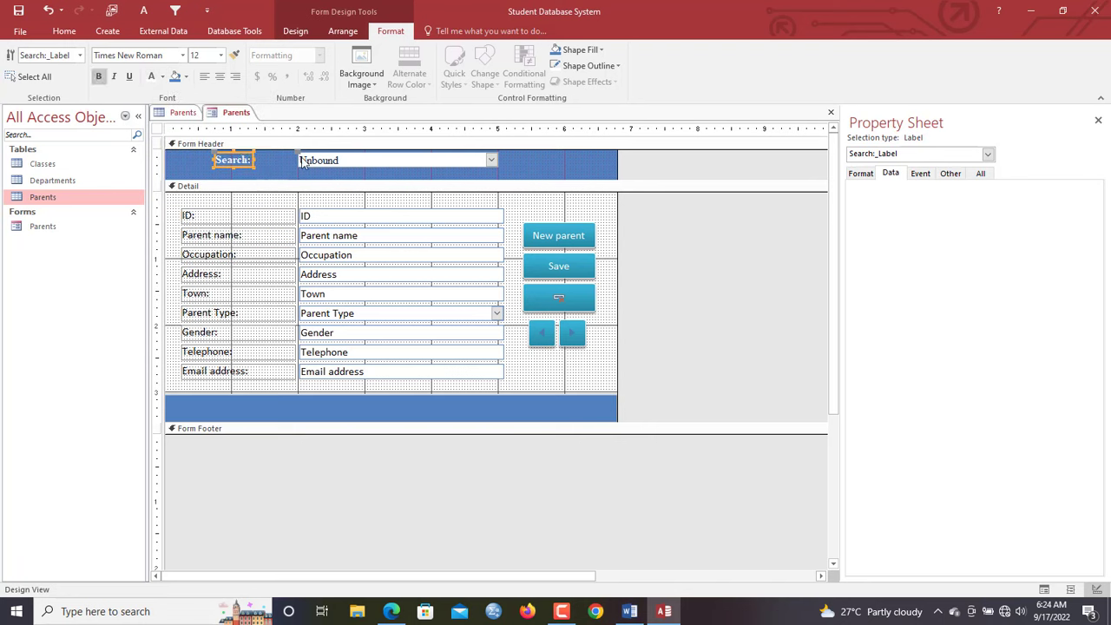
Step: Resize the search box and move it and its label further right
left_click(303, 160)
left_click_drag(295, 160, 255, 162)
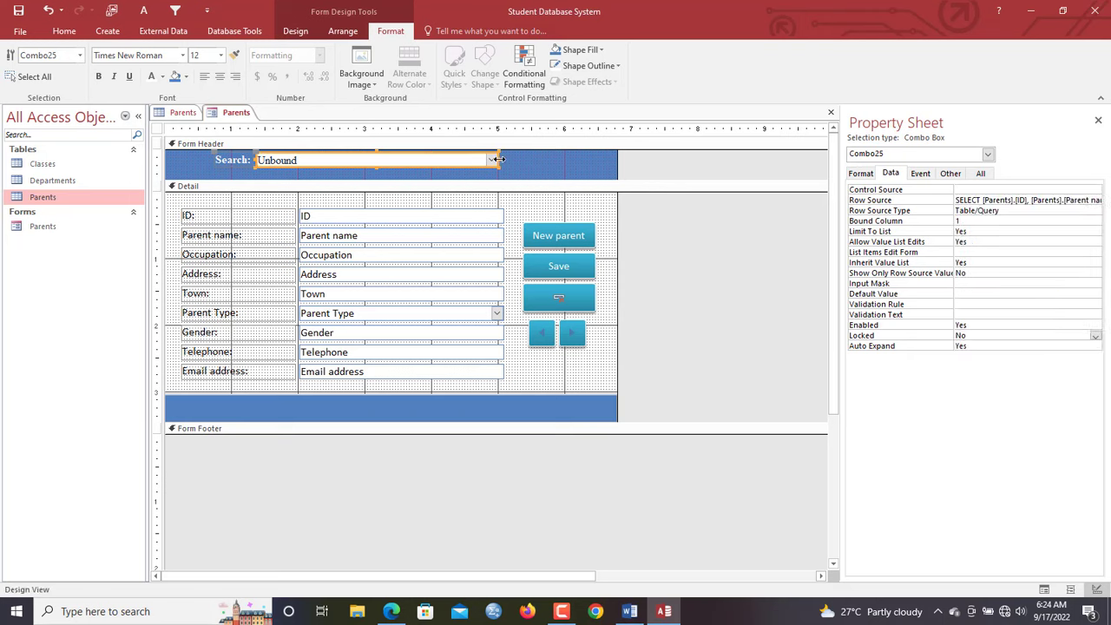
left_click_drag(499, 160, 434, 174)
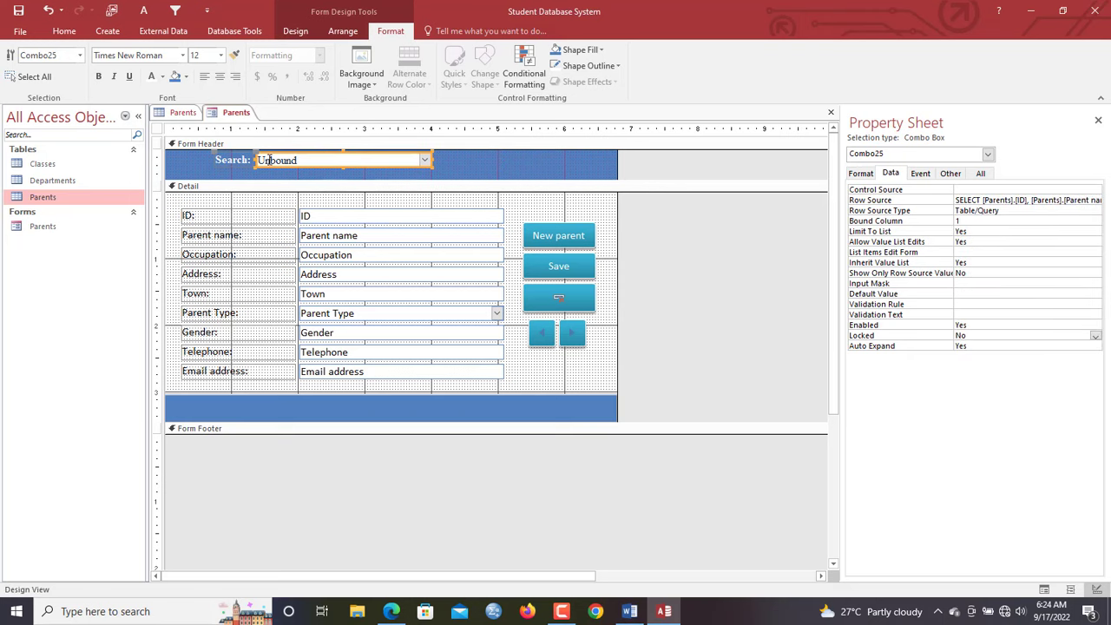
left_click(239, 163, "shift")
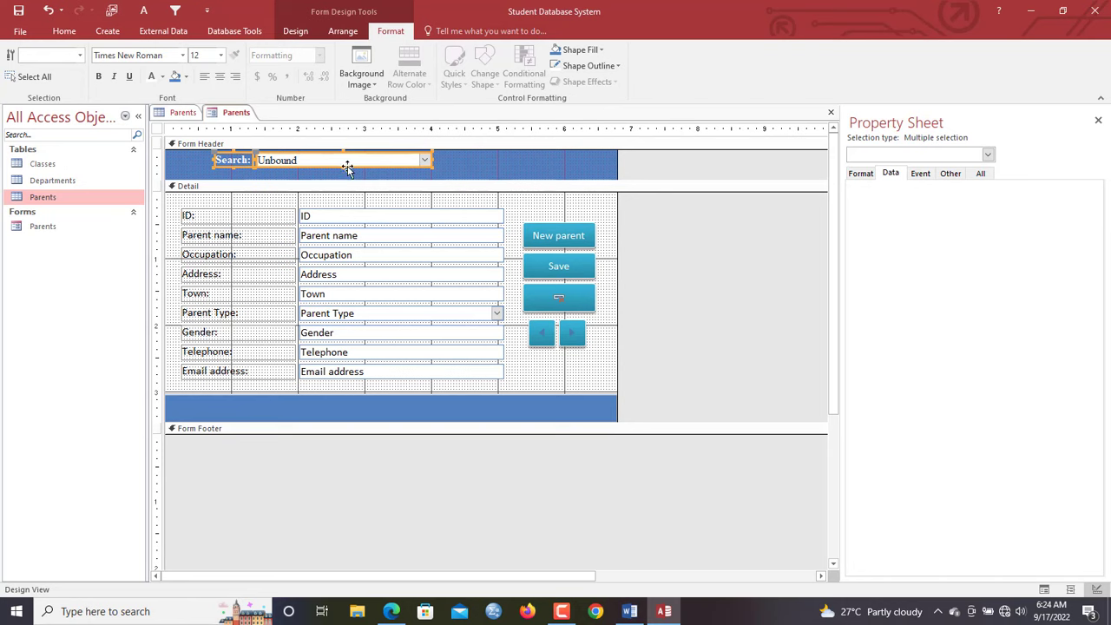
left_click_drag(344, 164, 405, 163)
Step: Apply a special effect style to the search combo box
left_click(503, 174)
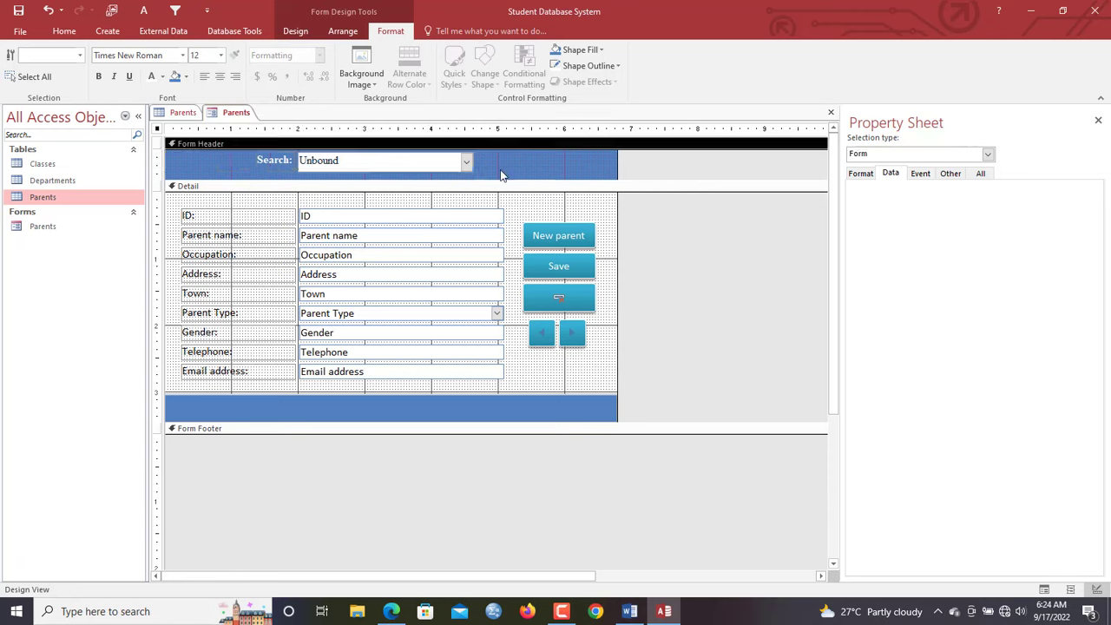
left_click(348, 164)
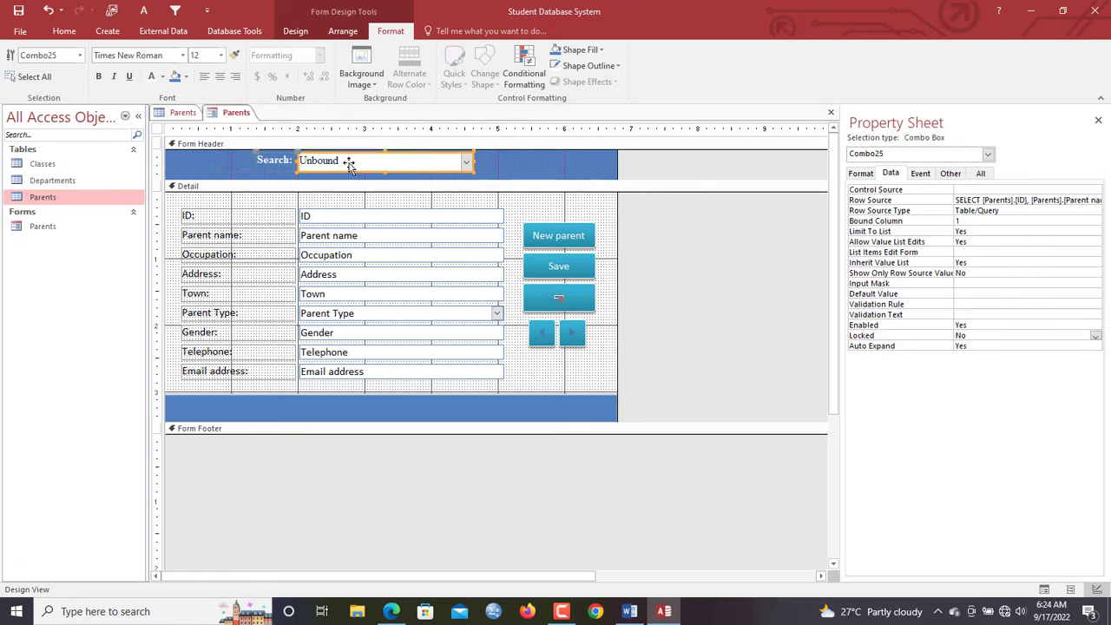
right_click(348, 164)
mouse_move(452, 544)
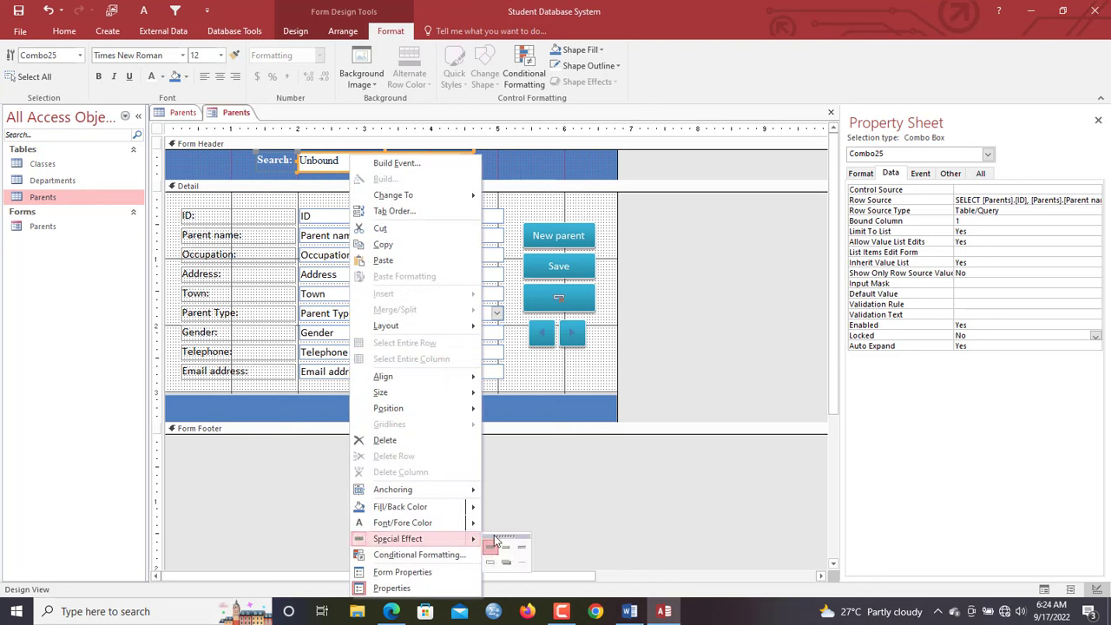
left_click(523, 551)
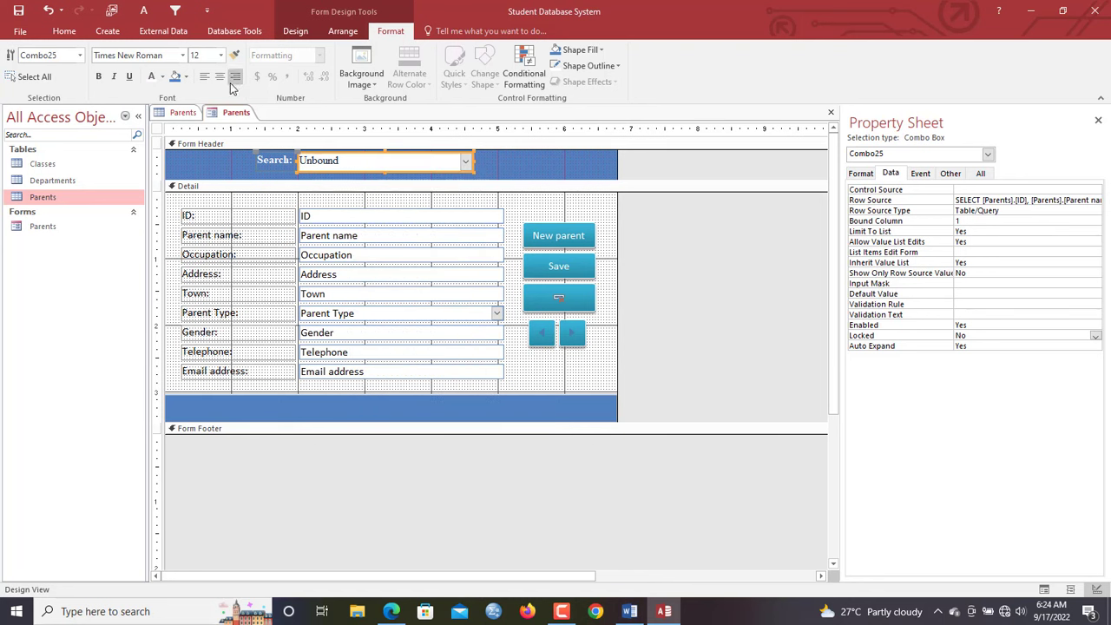
Step: Switch the Parents form to Form View
right_click(237, 114)
left_click(241, 113)
right_click(243, 113)
left_click(291, 172)
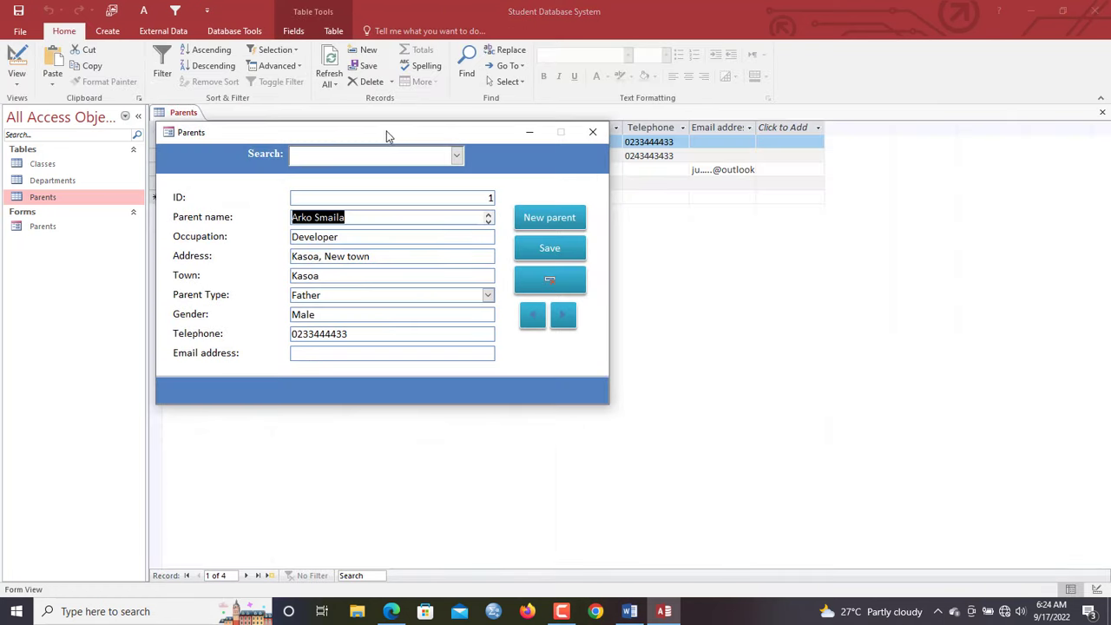
Step: Test the Search box by jumping to the second parent, then typing 'ev' to reach the fourth
left_click(550, 156)
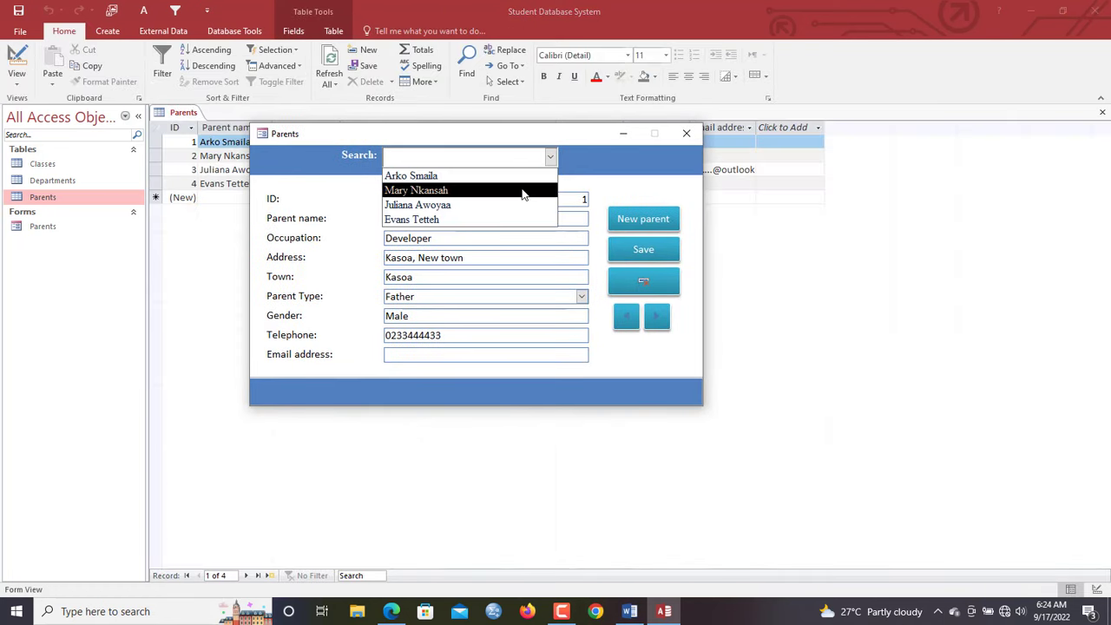
left_click(523, 188)
left_click(550, 157)
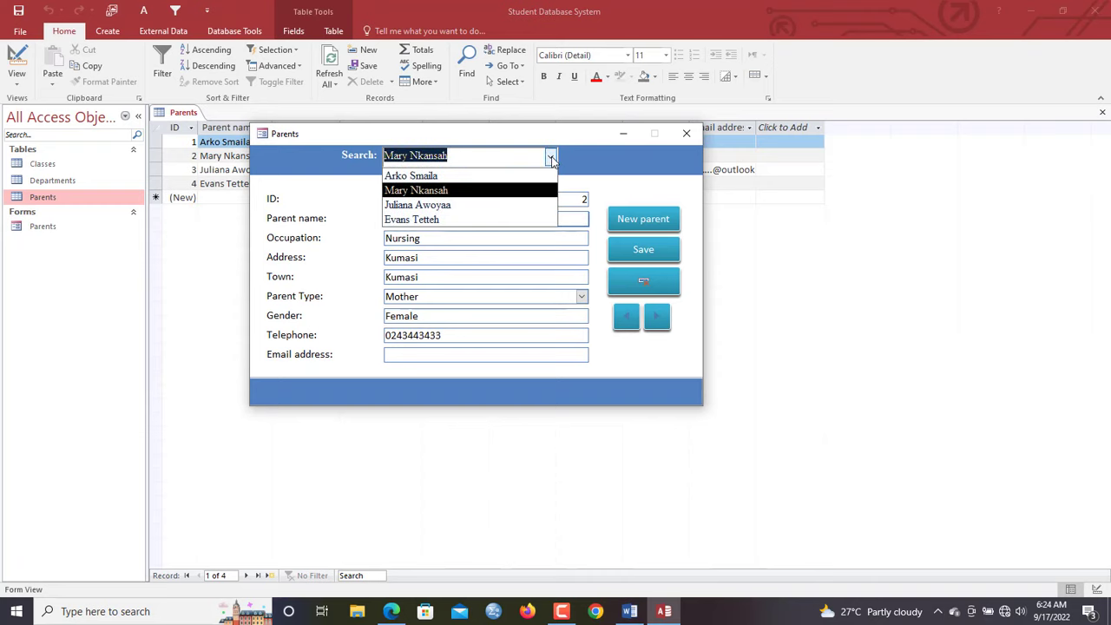
type("e")
key("BackSpace")
key("BackSpace")
type("v")
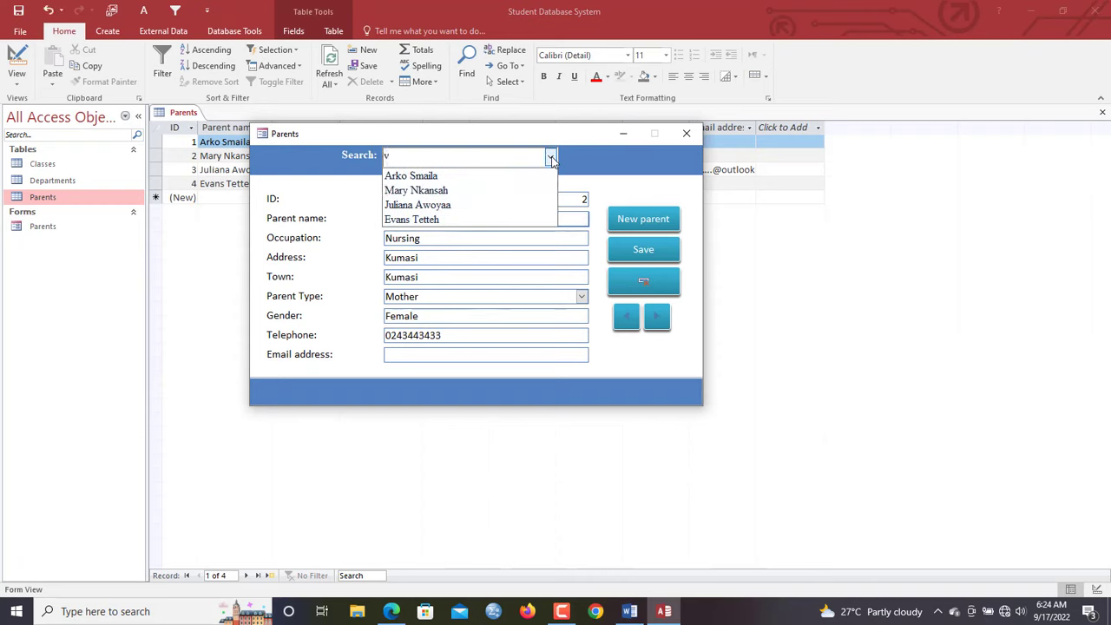
key("BackSpace")
type("ev")
key("Return")
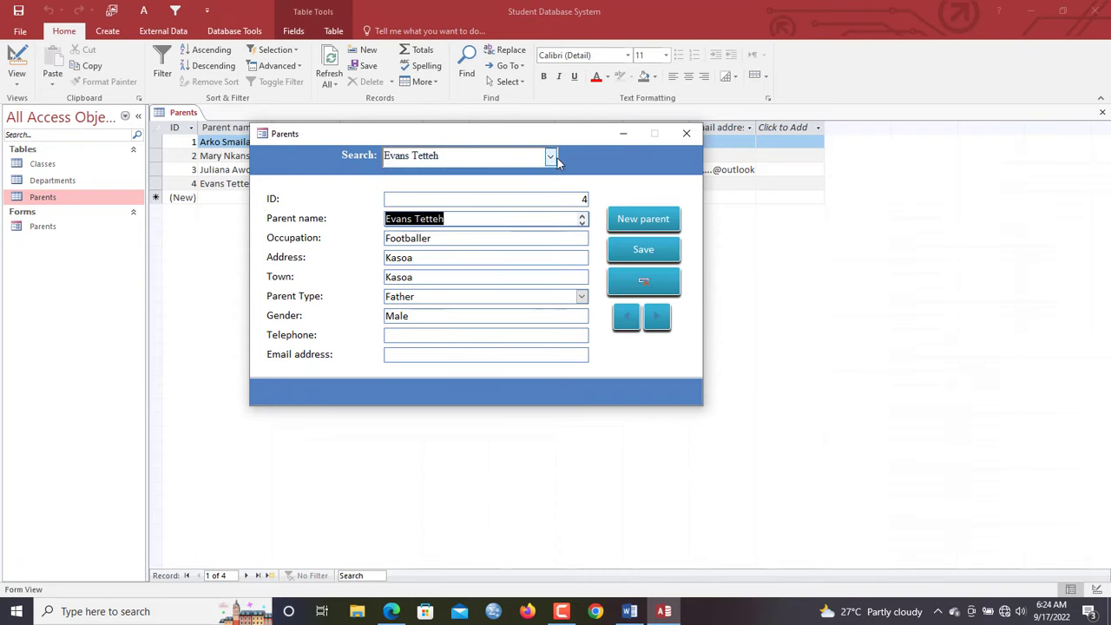
left_click(554, 158)
left_click(553, 158)
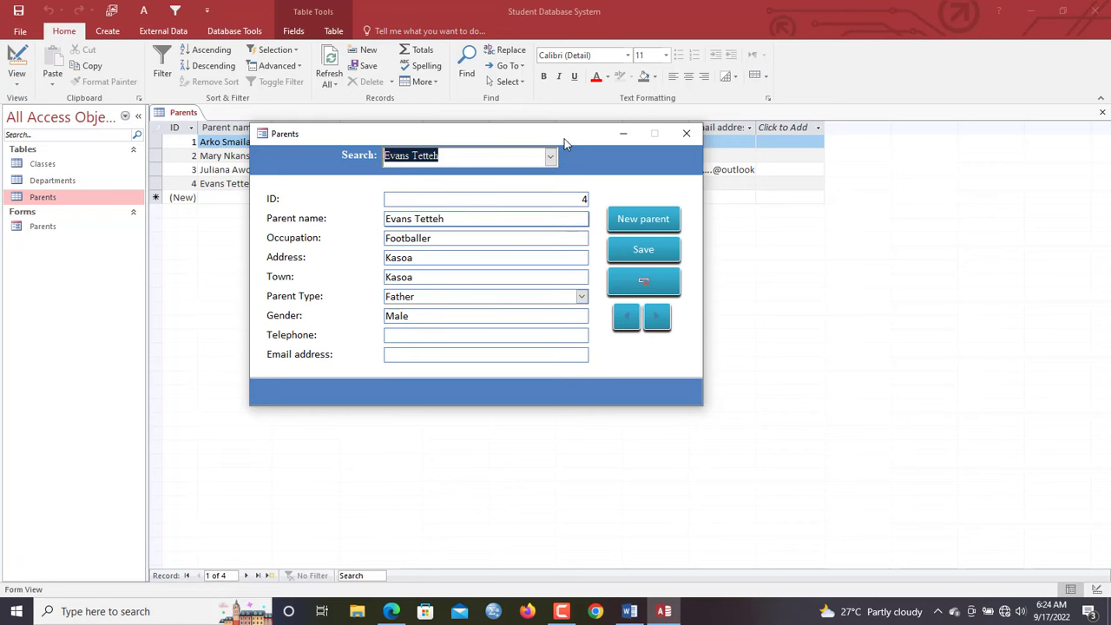
Step: Reposition the Parents form window and then close it
left_click_drag(520, 140, 618, 143)
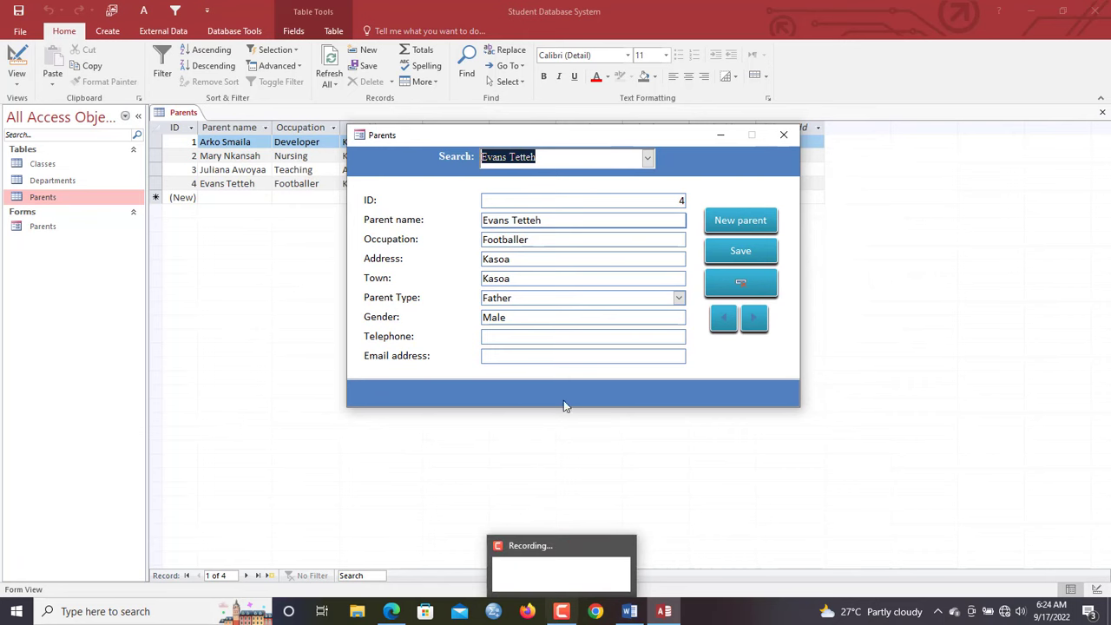
left_click_drag(561, 141, 486, 207)
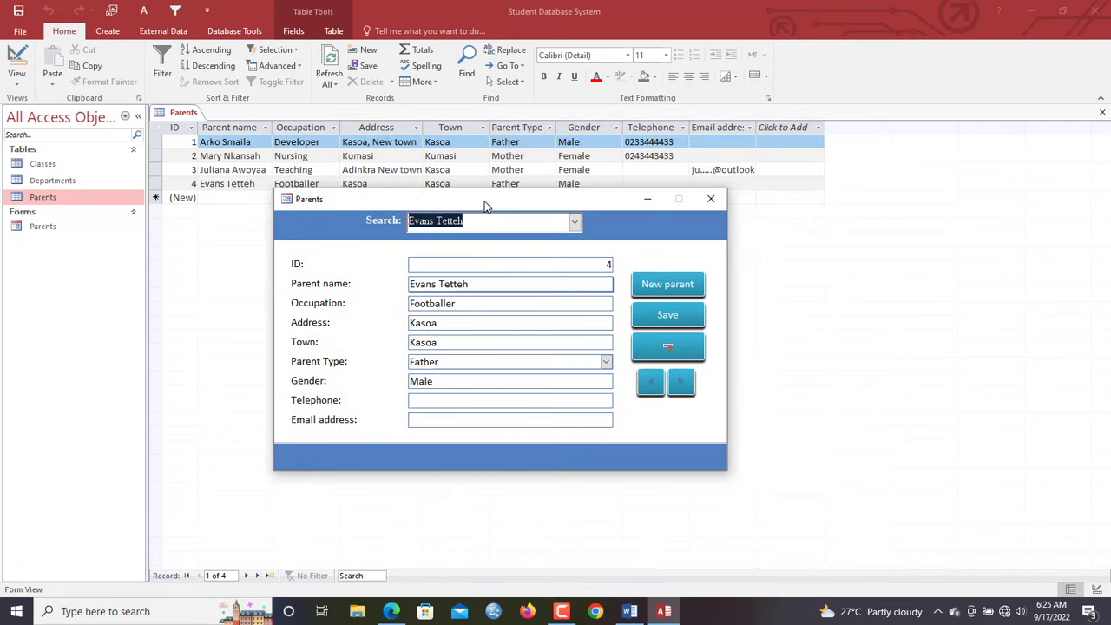
left_click(710, 200)
Step: Select the Parents form and close the open Parents table
left_click(48, 231)
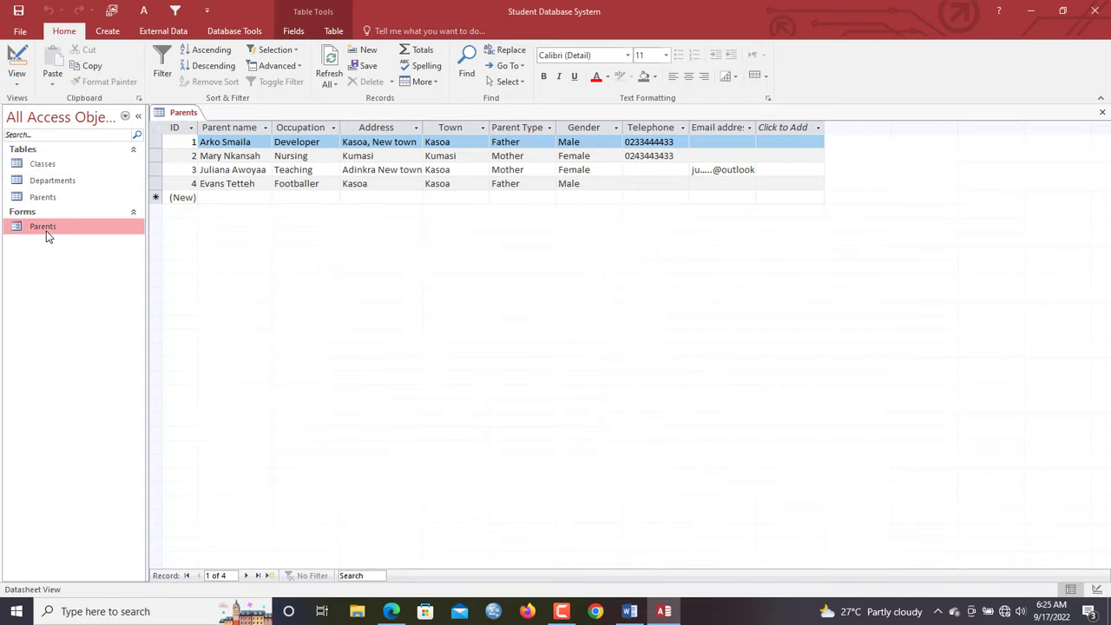
right_click(181, 114)
left_click(212, 141)
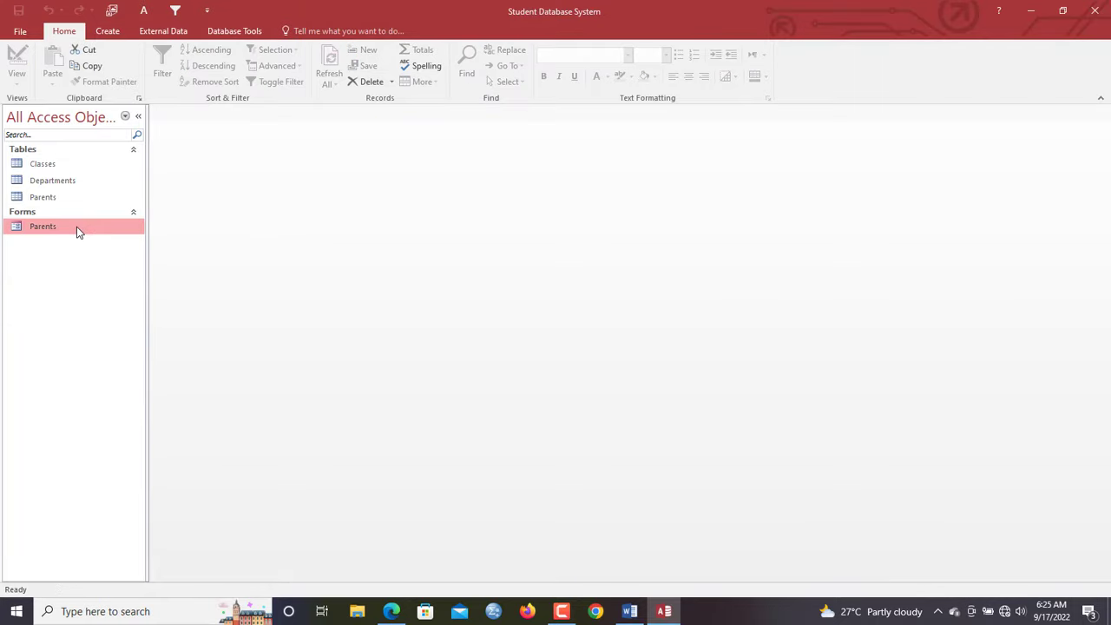
Step: Copy the Parents form and paste it as a new form named Classes
key("ctrl+c")
right_click(76, 227)
left_click(108, 386)
type("Cla")
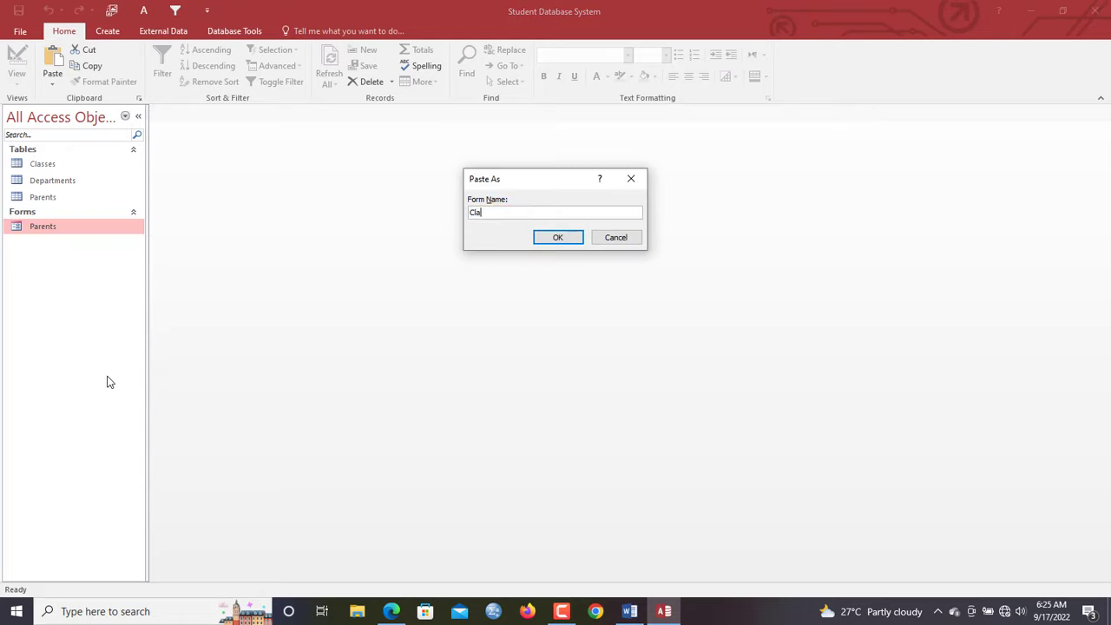
type("sses")
key("Return")
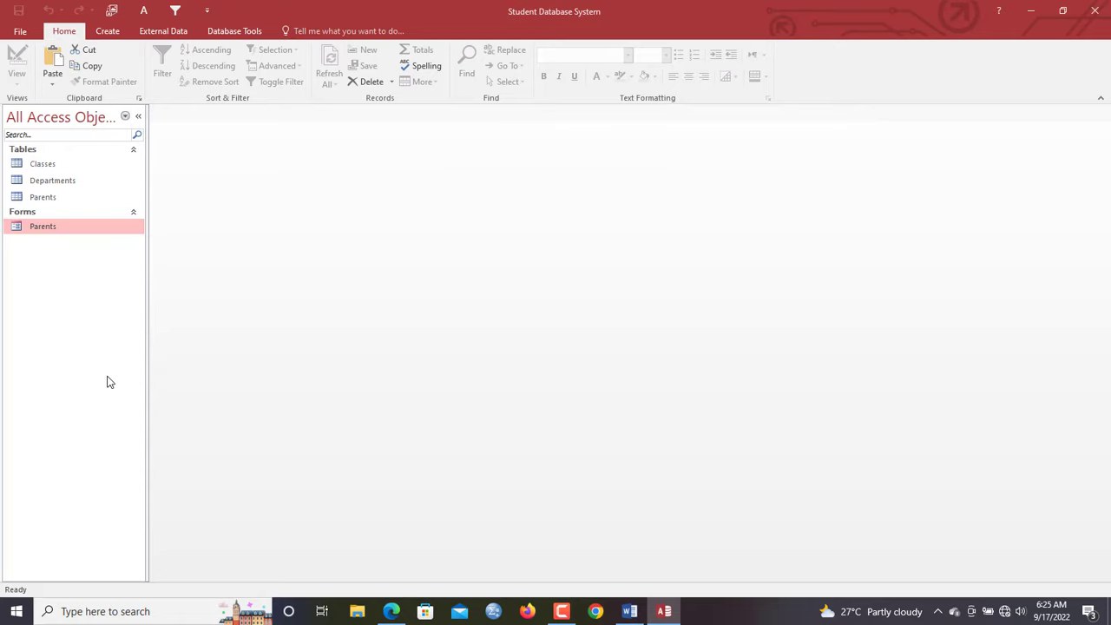
Step: Paste a second copy named Departments, then open the Classes form
key("ctrl+v")
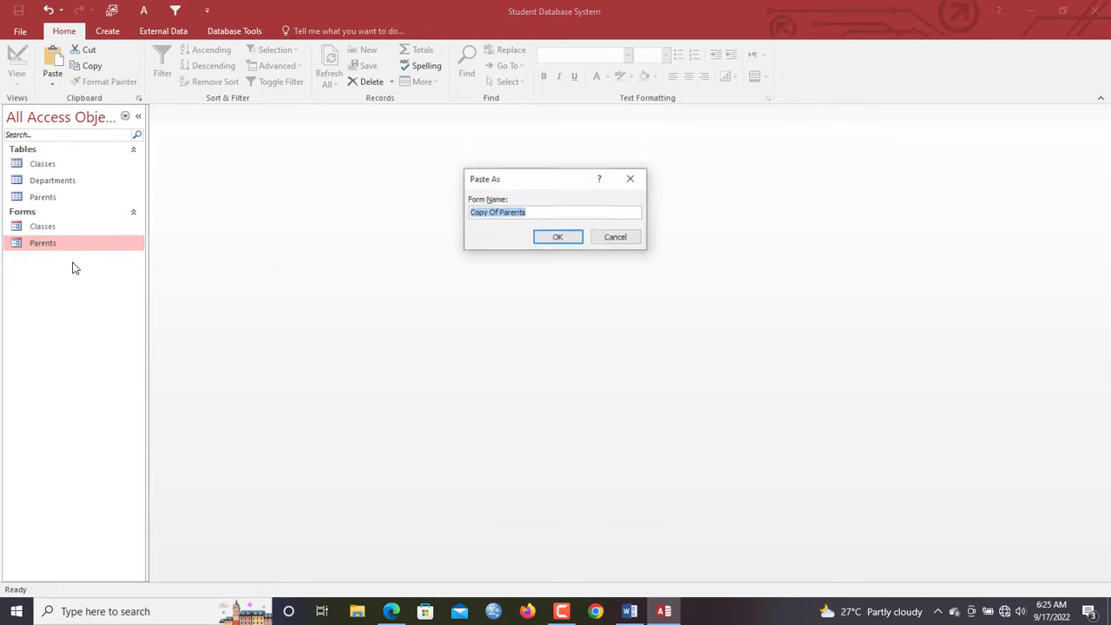
type("Depart")
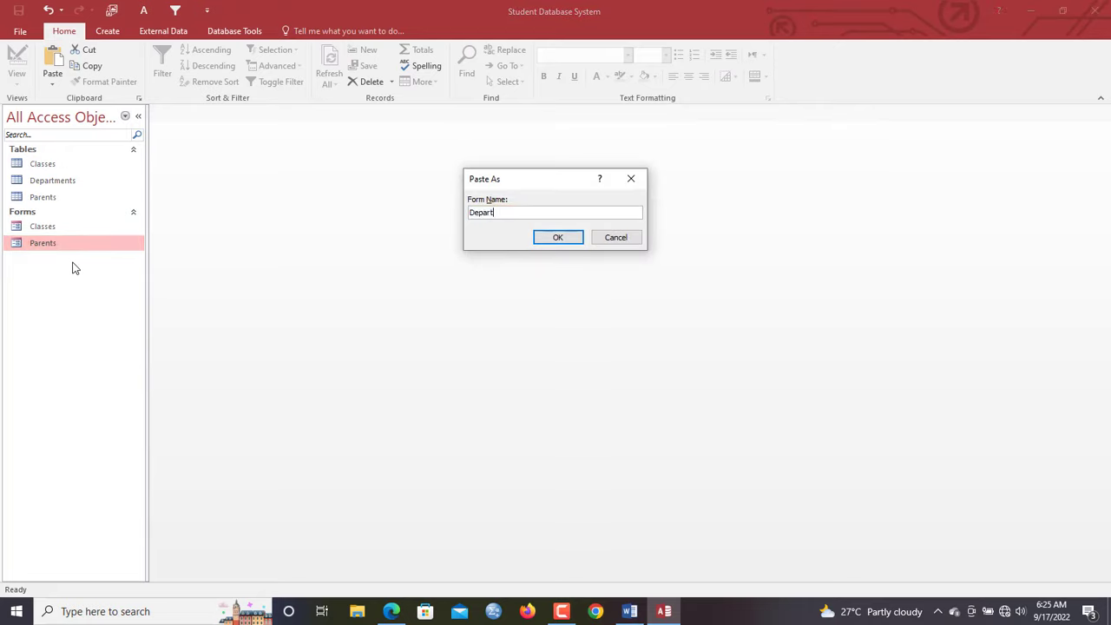
type("ments")
key("Return")
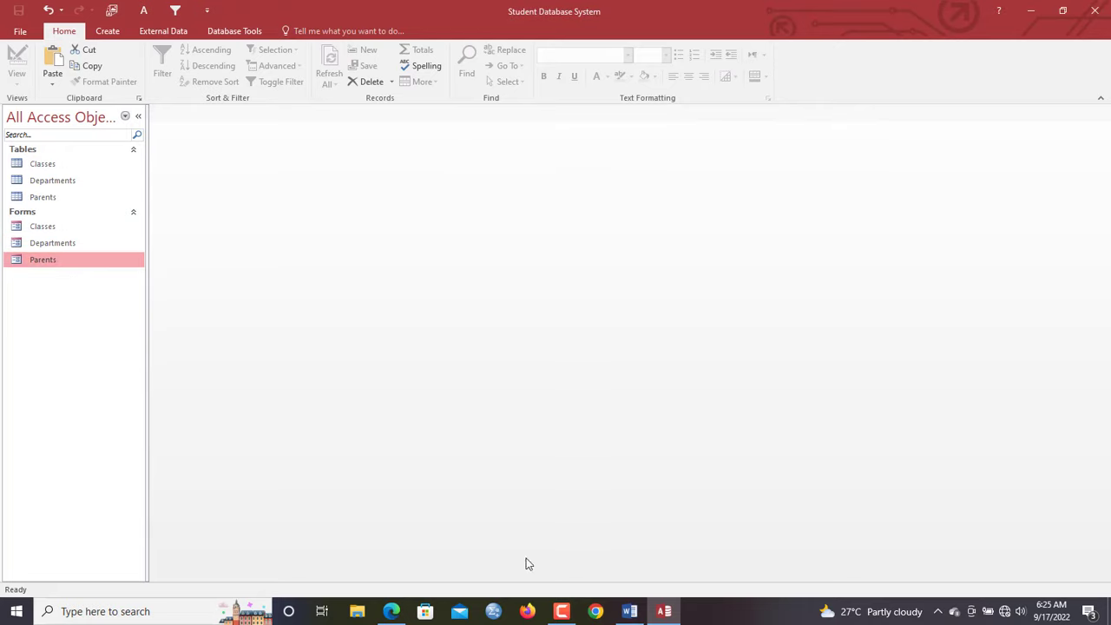
mouse_move(560, 608)
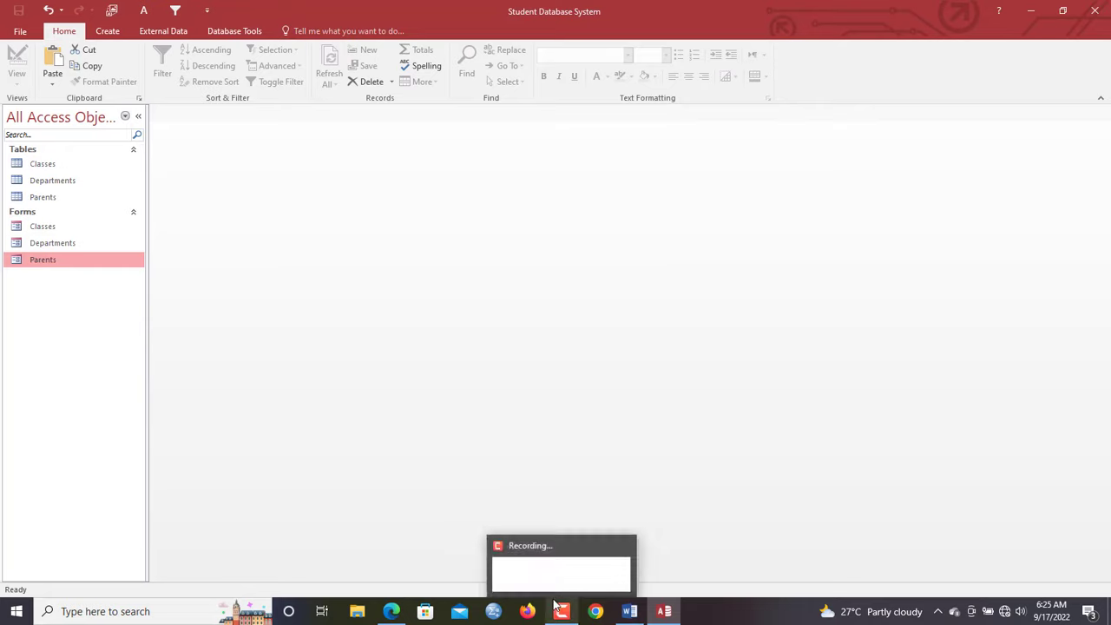
double_click(37, 228)
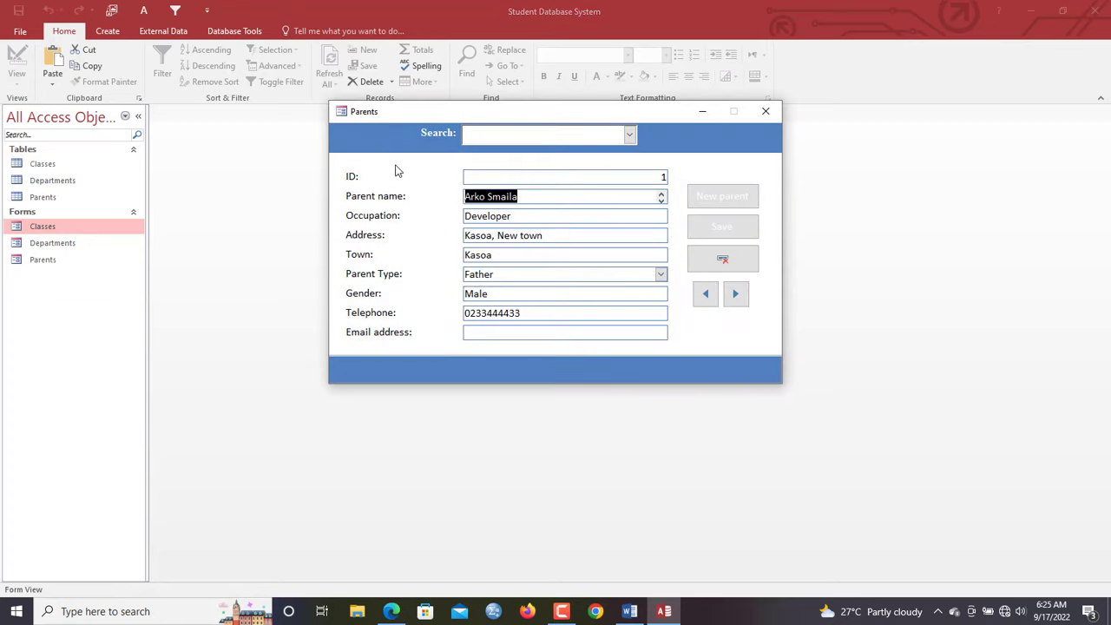
Step: Put the Classes form in Design View and change its Record Source from Parents to Classes
right_click(389, 156)
left_click(416, 193)
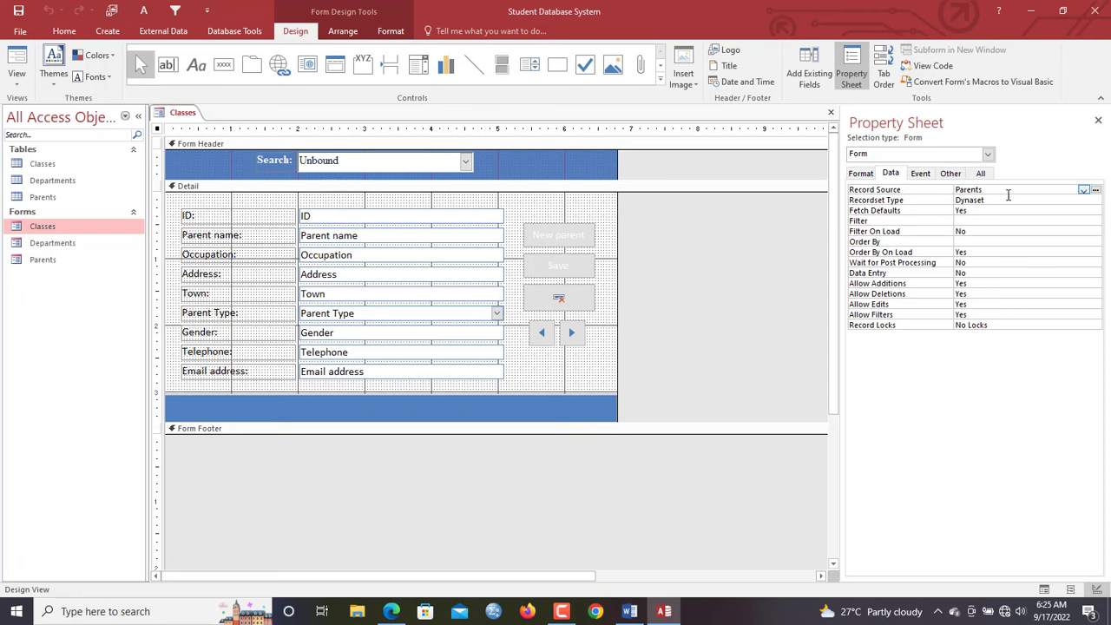
left_click_drag(996, 189, 915, 183)
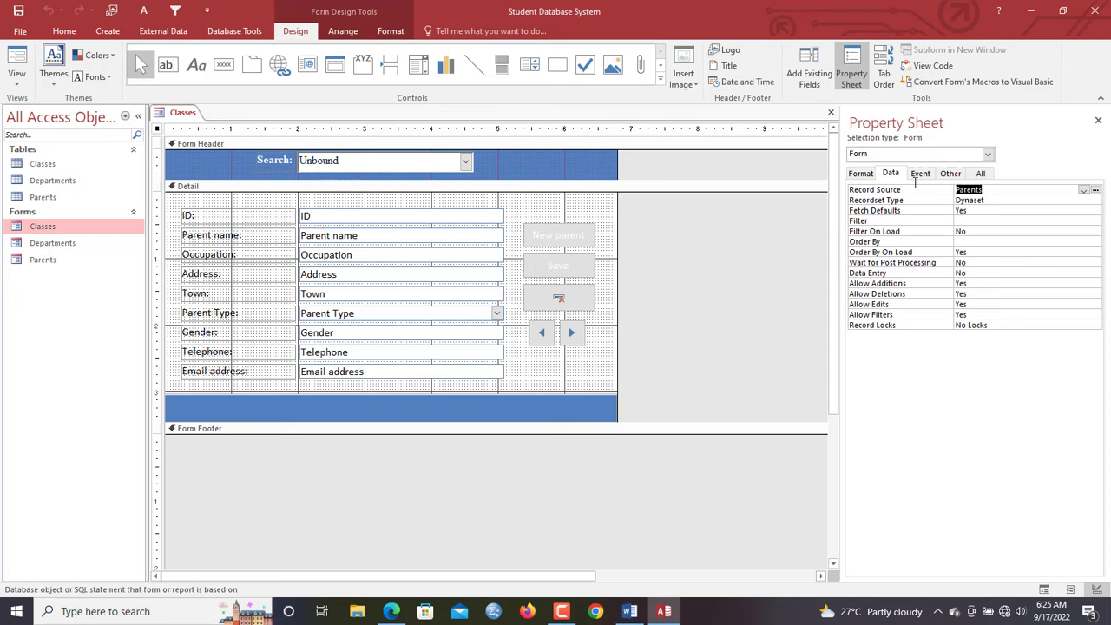
left_click(1083, 190)
left_click(1037, 200)
left_click_drag(512, 200, 213, 388)
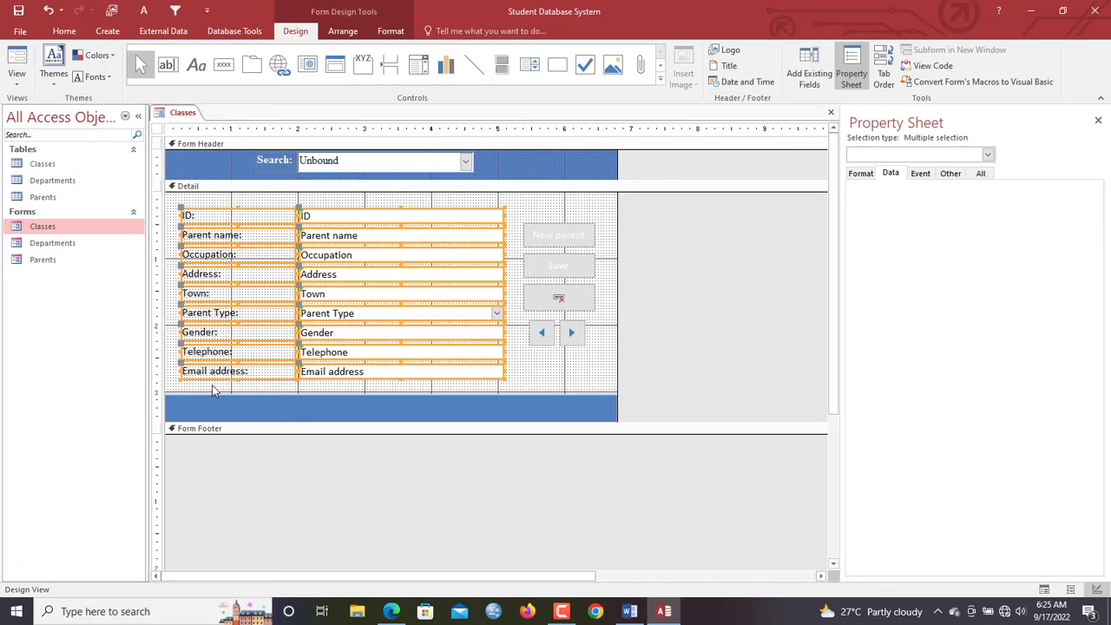
Step: Delete the old parent labels and text boxes from the Detail section
left_click(512, 205)
left_click(808, 81)
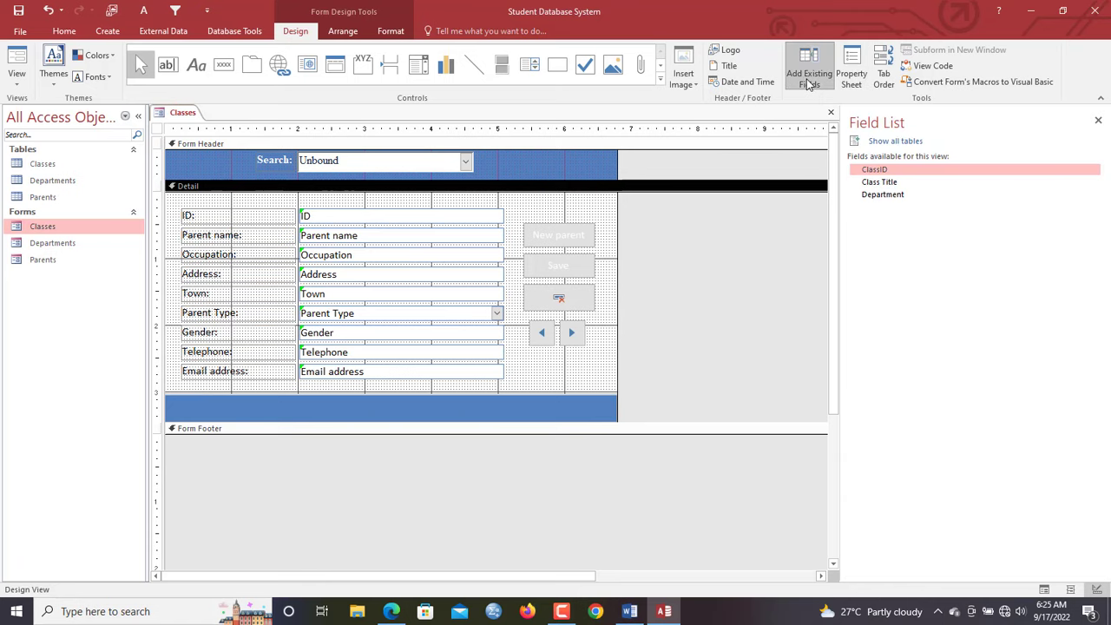
left_click(882, 170)
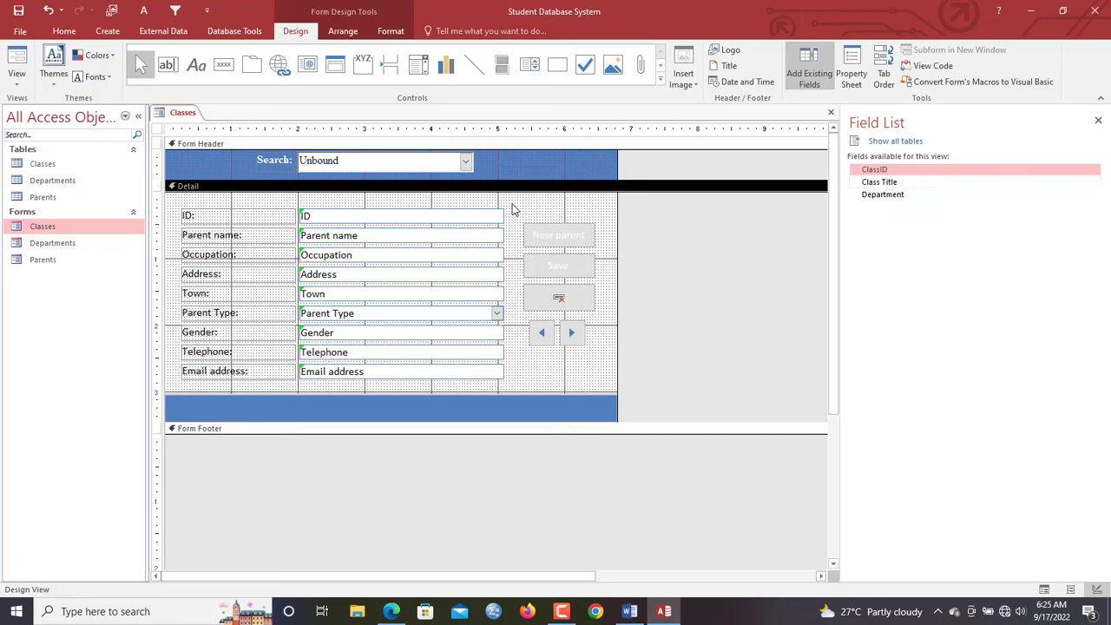
left_click_drag(512, 205, 238, 379)
key("Delete")
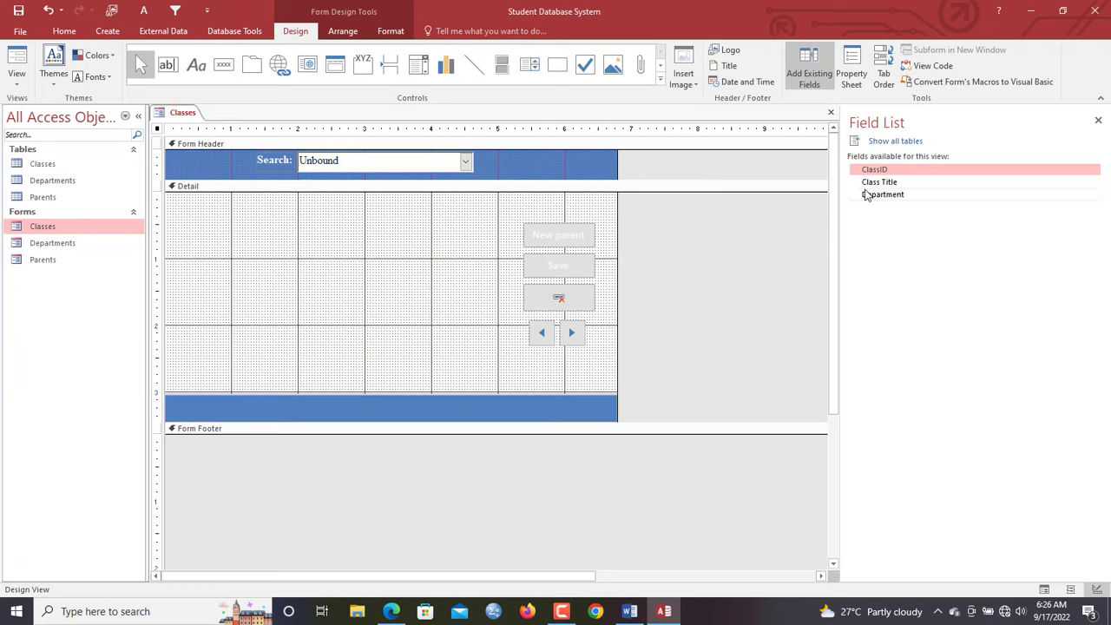
left_click(391, 265)
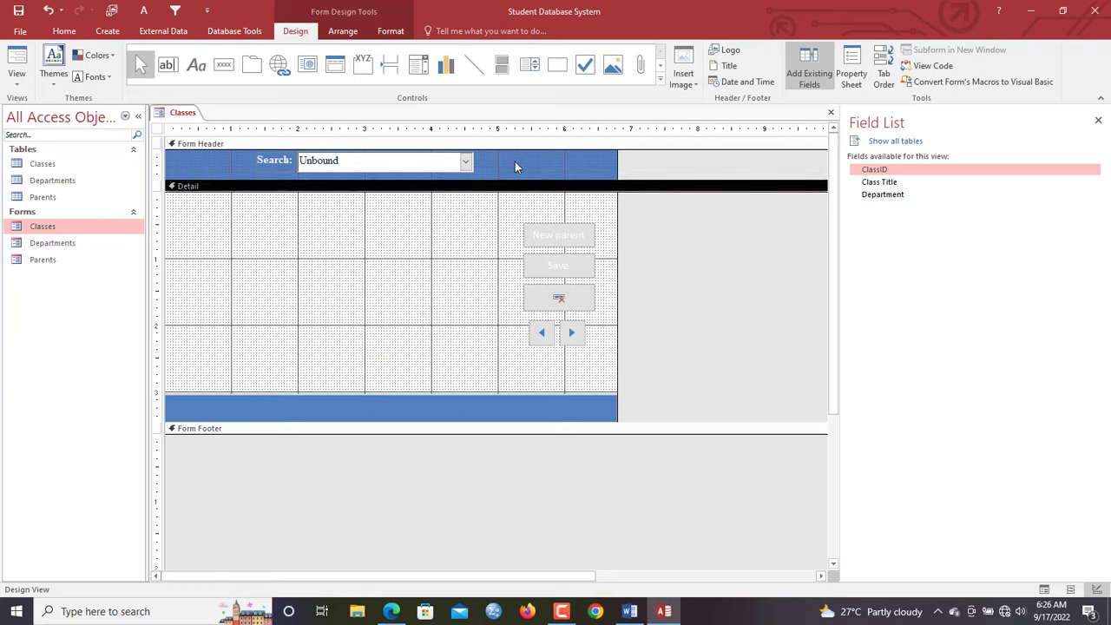
Step: Delete the header's Search label and combo box, then reopen the Classes field list
left_click_drag(515, 166, 263, 163)
key("Delete")
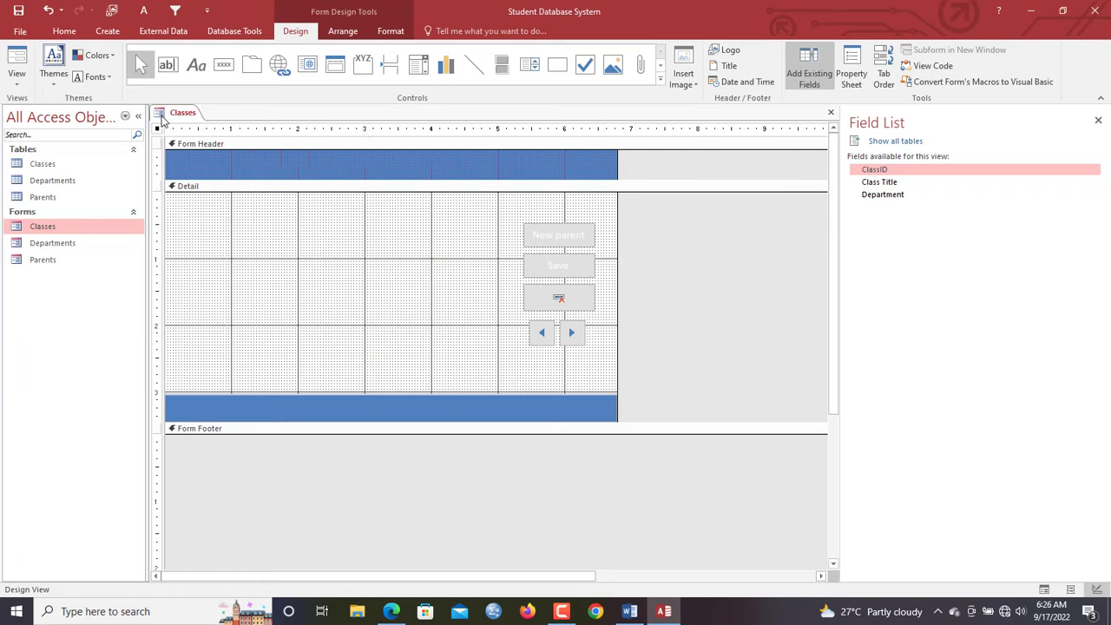
double_click(160, 116)
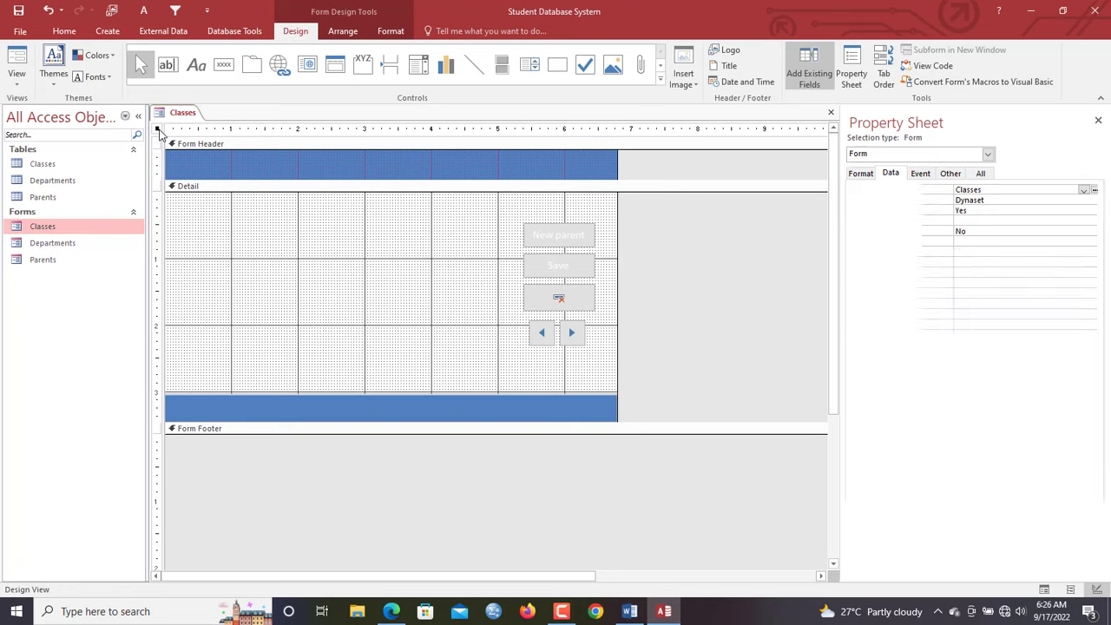
left_click(814, 86)
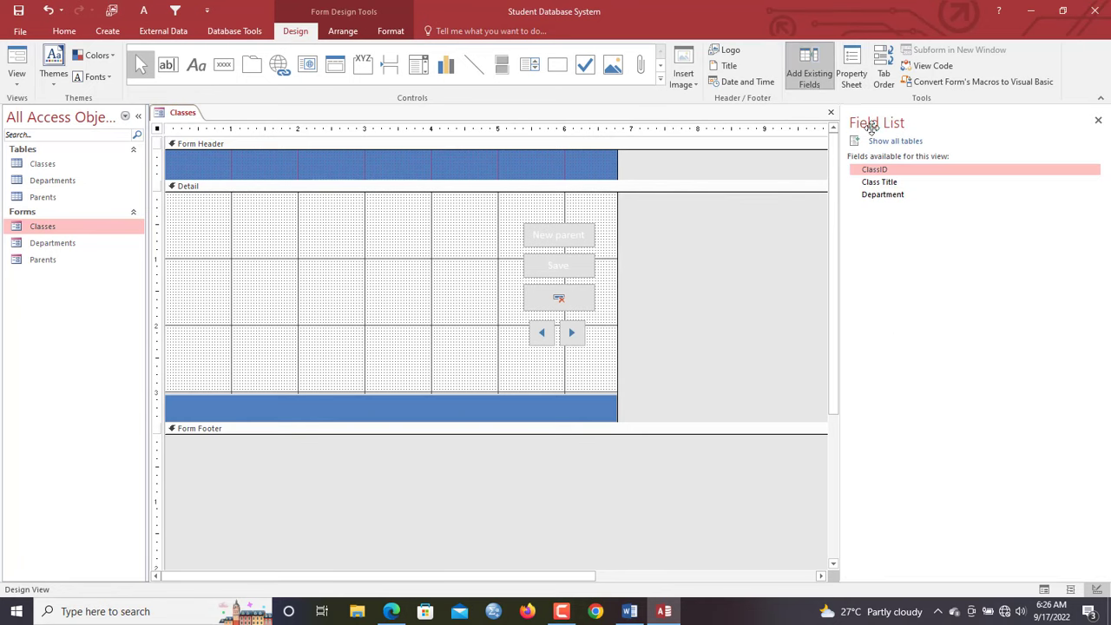
Step: Place the ClassID, Class Title and Department fields and size their labels to the widest
left_click(886, 182, "ctrl")
left_click(899, 196, "ctrl")
left_click_drag(899, 200, 298, 292)
left_click(297, 235)
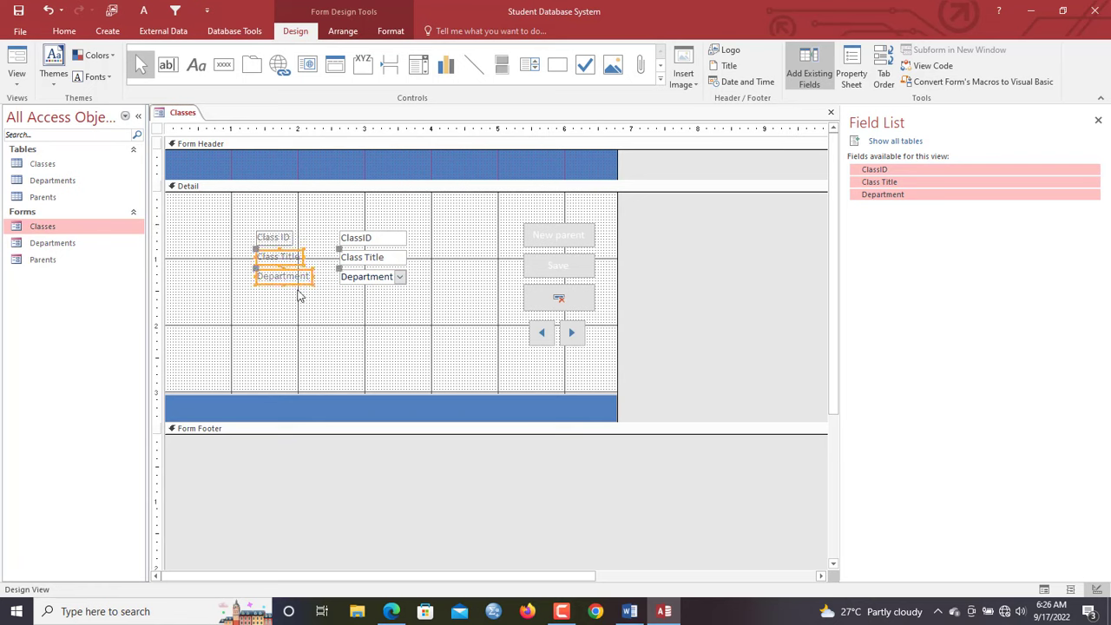
left_click_drag(272, 222, 190, 257)
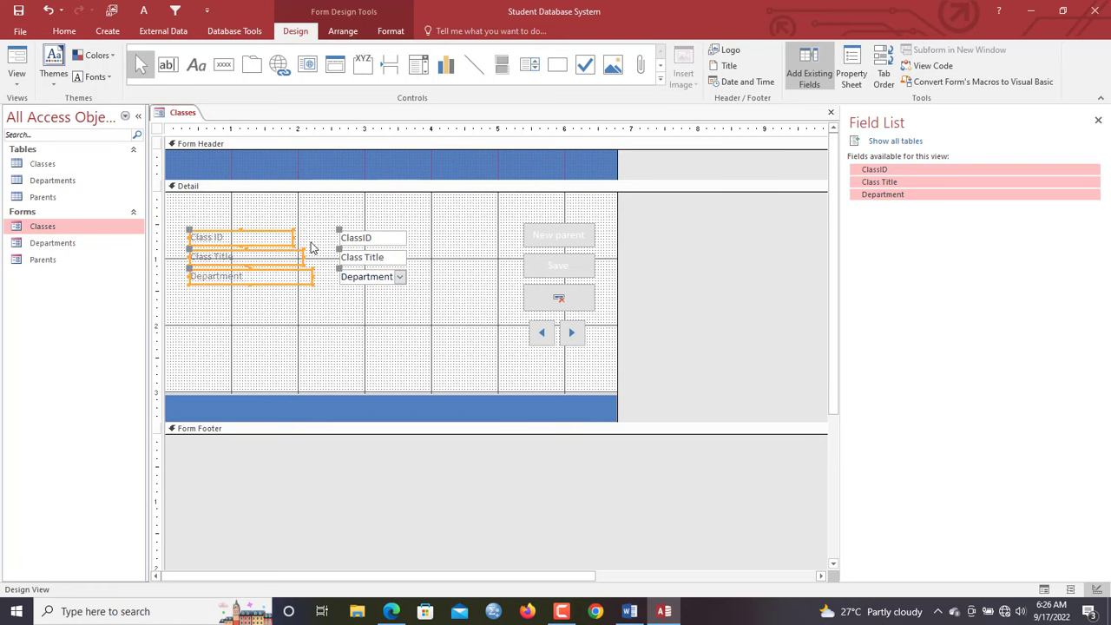
right_click(283, 239)
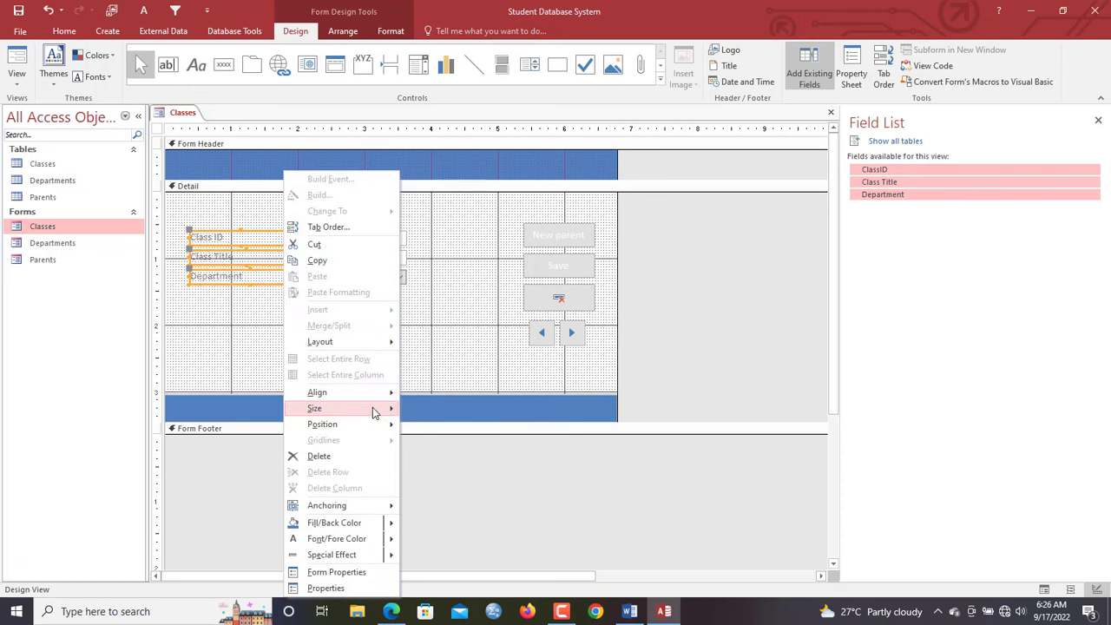
mouse_move(373, 407)
left_click(441, 473)
Step: Move the three field boxes closer to the labels and widen them
left_click_drag(363, 230, 315, 276)
left_click_drag(290, 317, 279, 238)
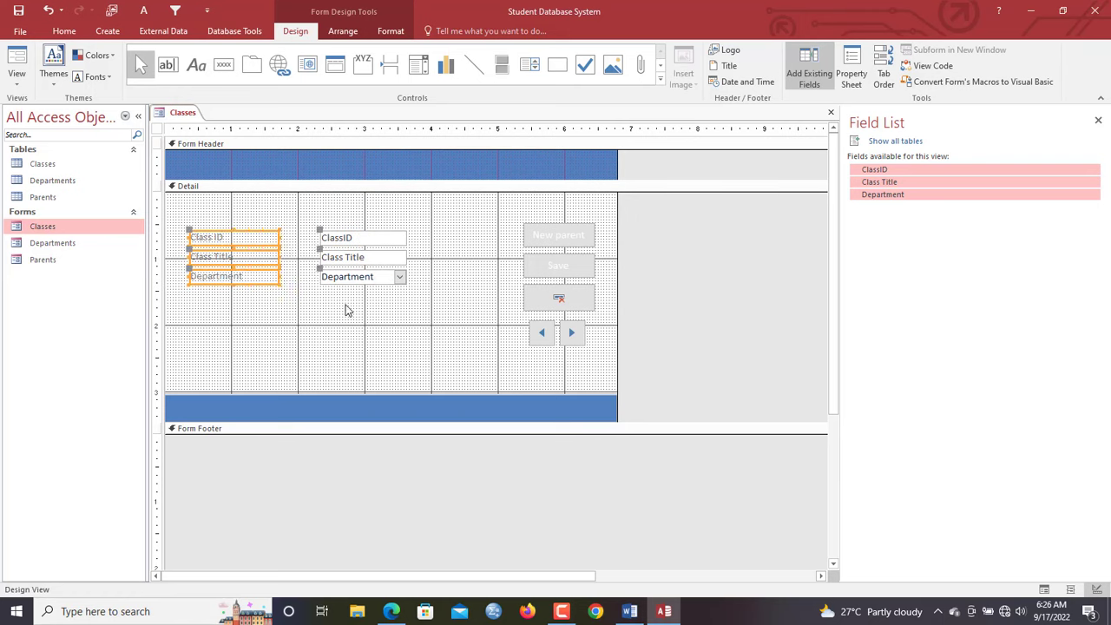
left_click_drag(346, 308, 293, 238)
left_click_drag(335, 297, 265, 237)
left_click(420, 305)
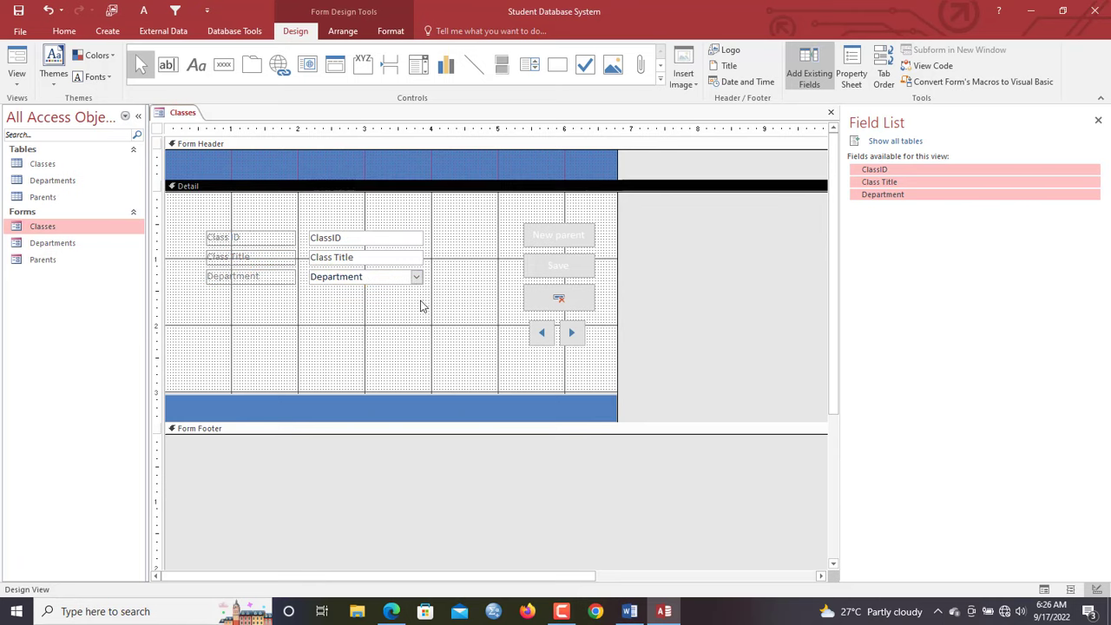
left_click_drag(421, 306, 487, 237)
Step: Move the blue bar up under the fields and shorten the Detail section
left_click(464, 400)
key("Up")
key("Up")
key("Up")
key("Up")
key("Up")
key("Up")
key("Up")
key("Up")
key("Up")
key("Up")
key("Up")
key("Up")
key("Up")
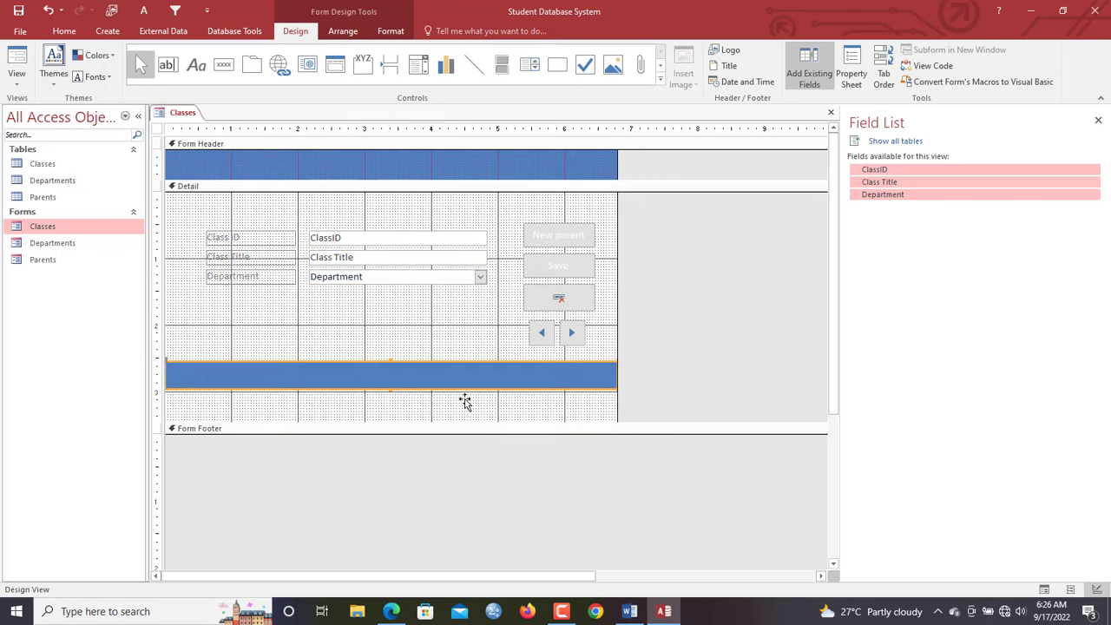
left_click_drag(466, 423, 460, 389)
left_click_drag(441, 293, 266, 223)
left_click(390, 31)
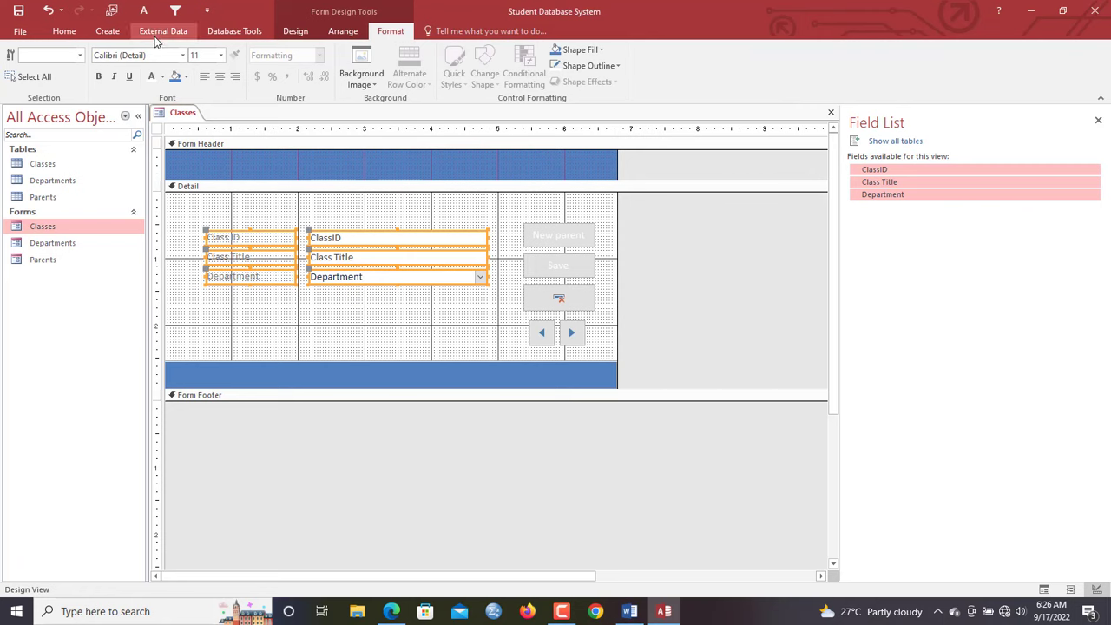
Step: Format the field labels and boxes as 12-point Times New Roman in a dark theme colour
left_click(183, 55)
scroll(187, 260, "down", 20)
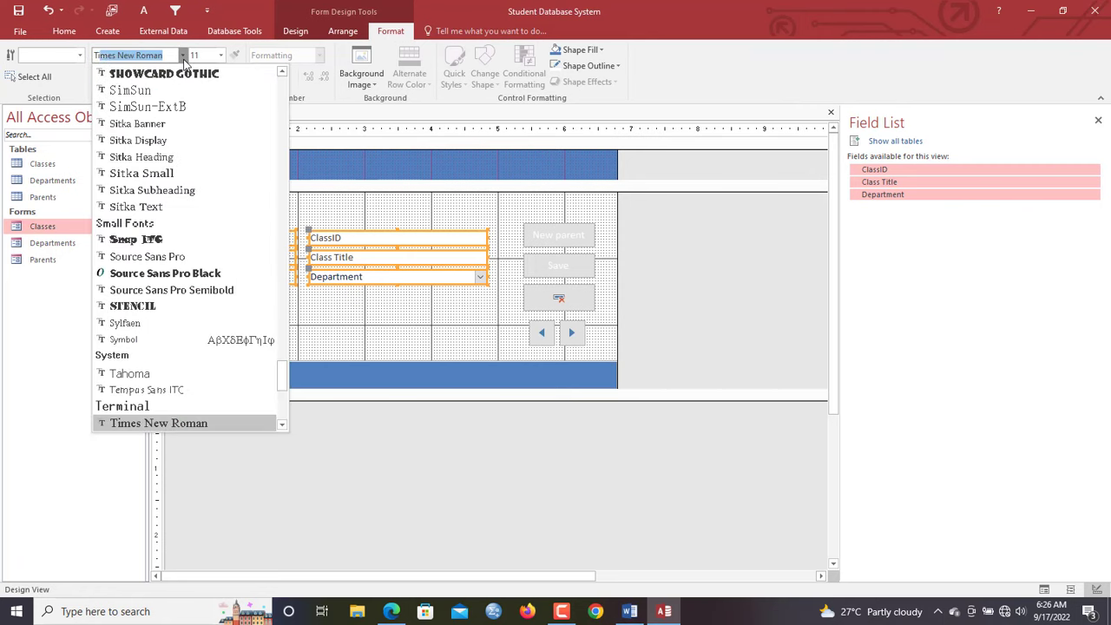
left_click(174, 355)
left_click(222, 57)
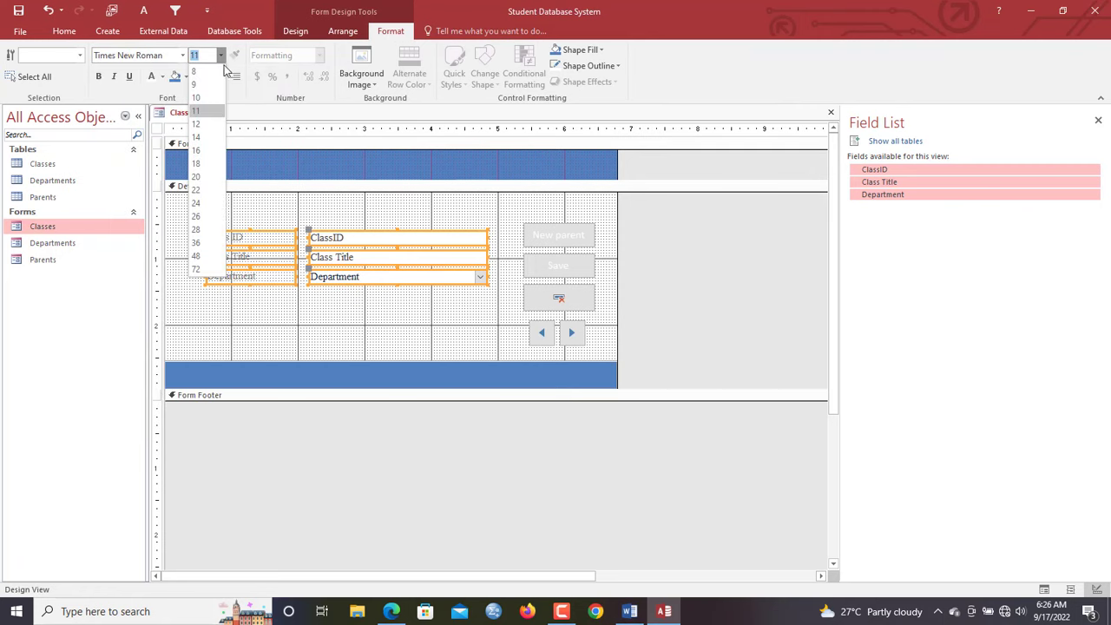
left_click(199, 126)
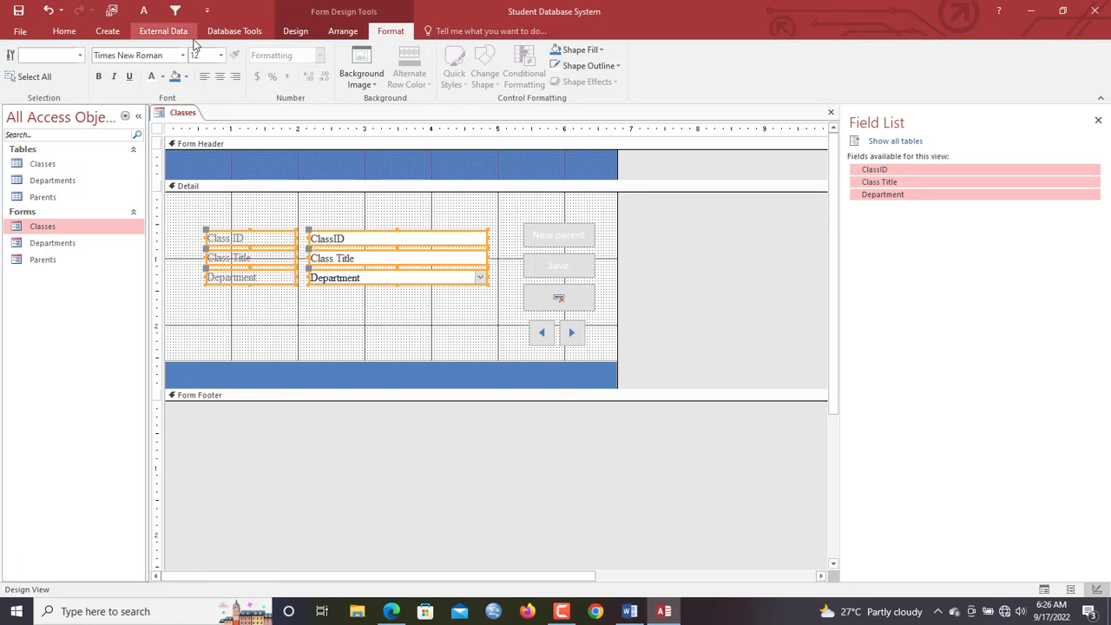
left_click(162, 76)
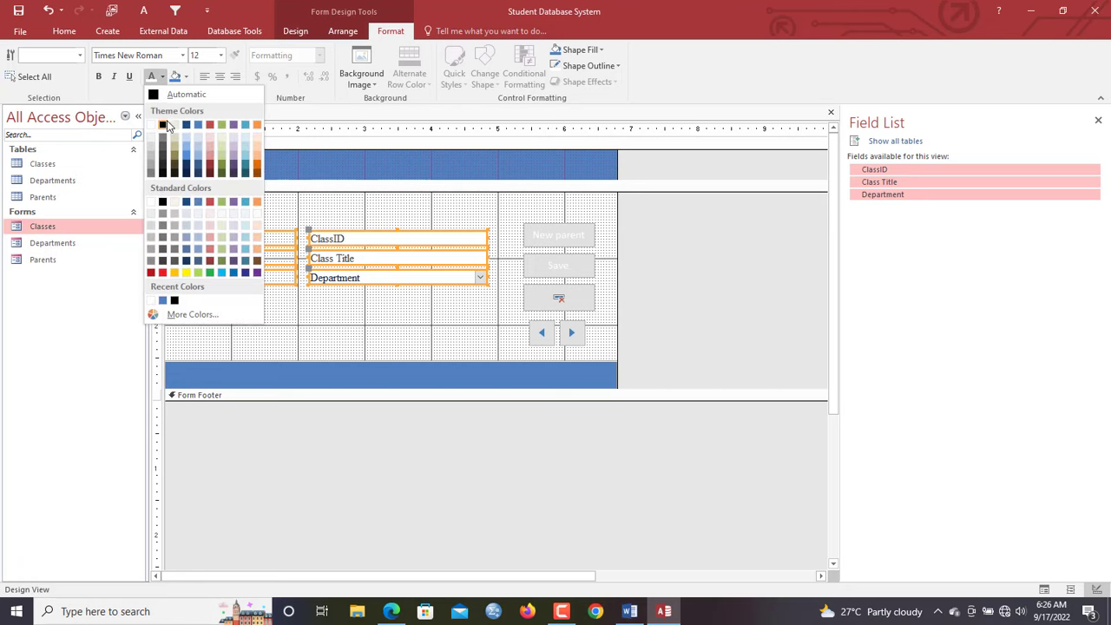
left_click(162, 126)
left_click(260, 185)
Step: Add colons to the Class ID, Class Title and Department labels
left_click(250, 238)
left_click(249, 238)
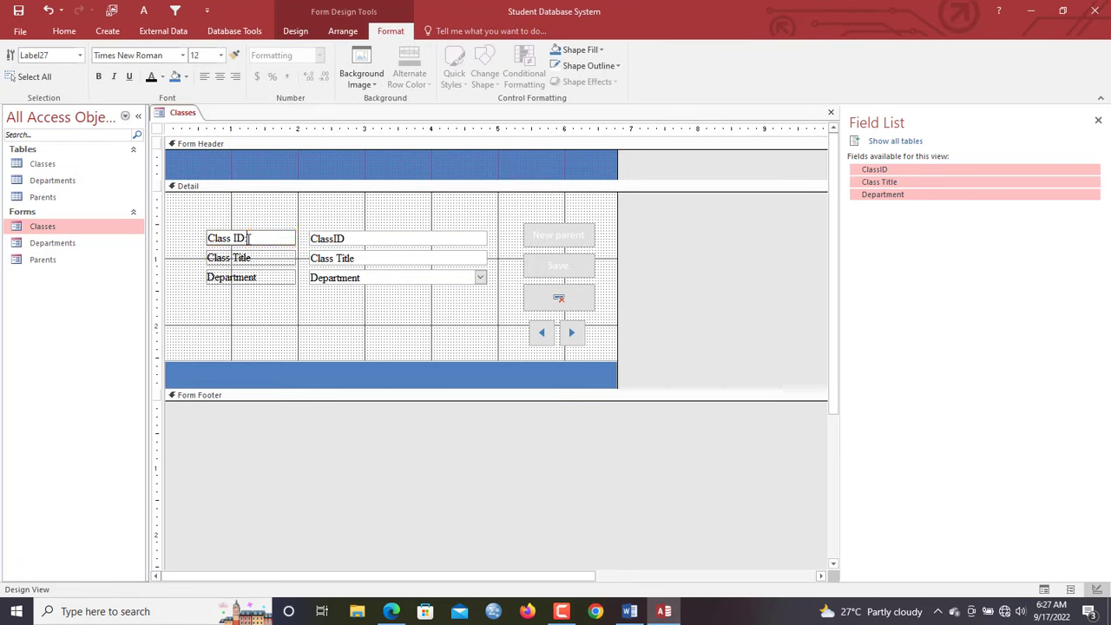
left_click(263, 260)
left_click(262, 258)
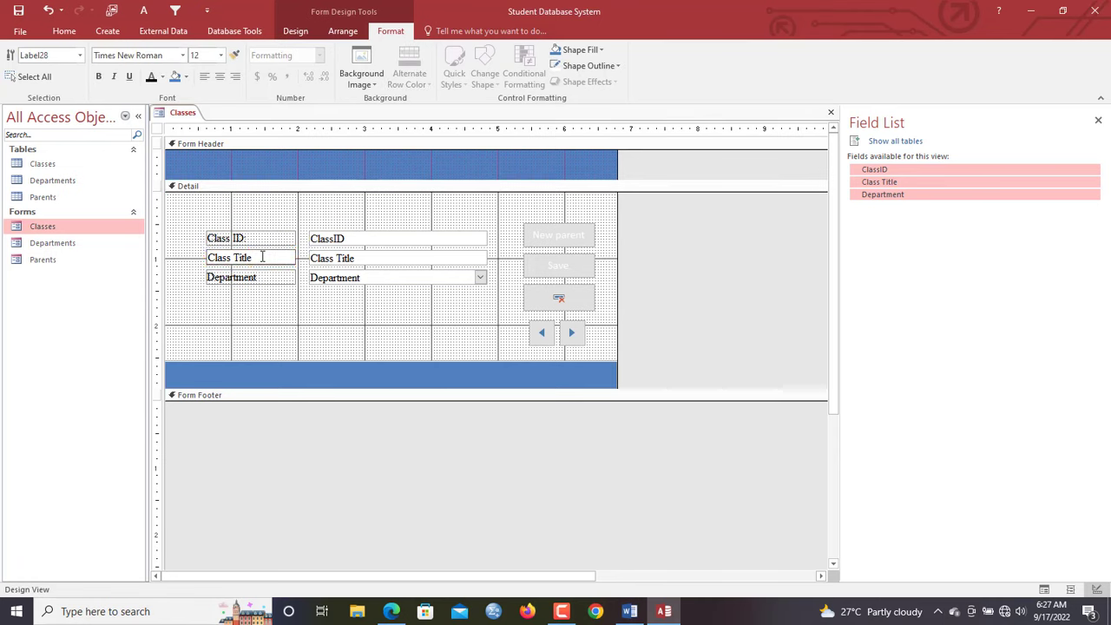
left_click(279, 276)
left_click(277, 276)
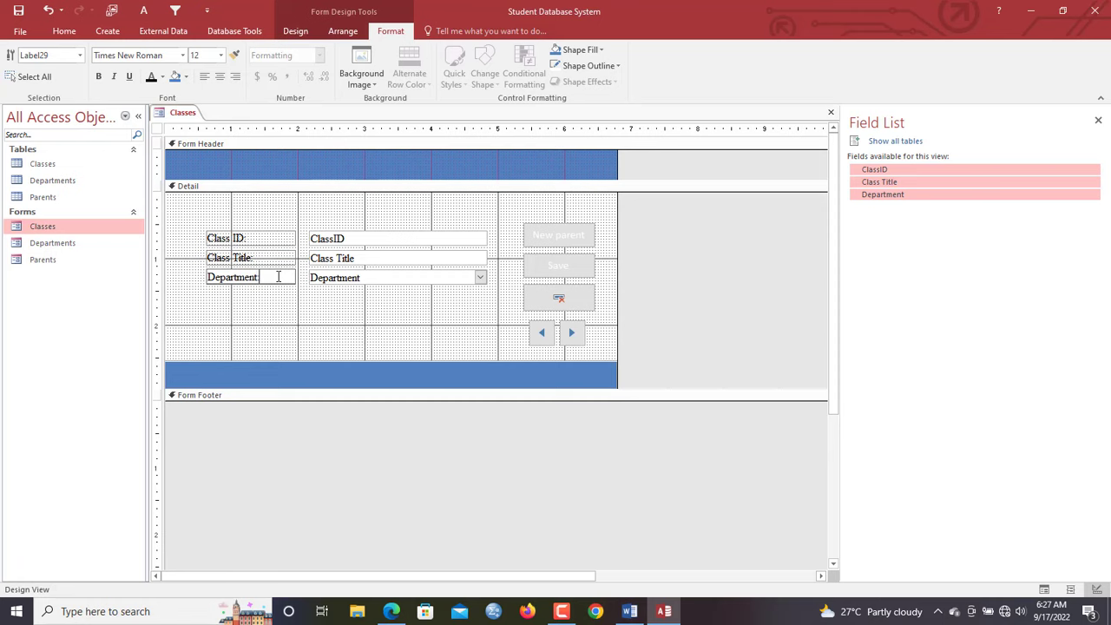
Step: Give the three field boxes a coloured shape outline
left_click_drag(459, 309, 423, 233)
left_click(580, 69)
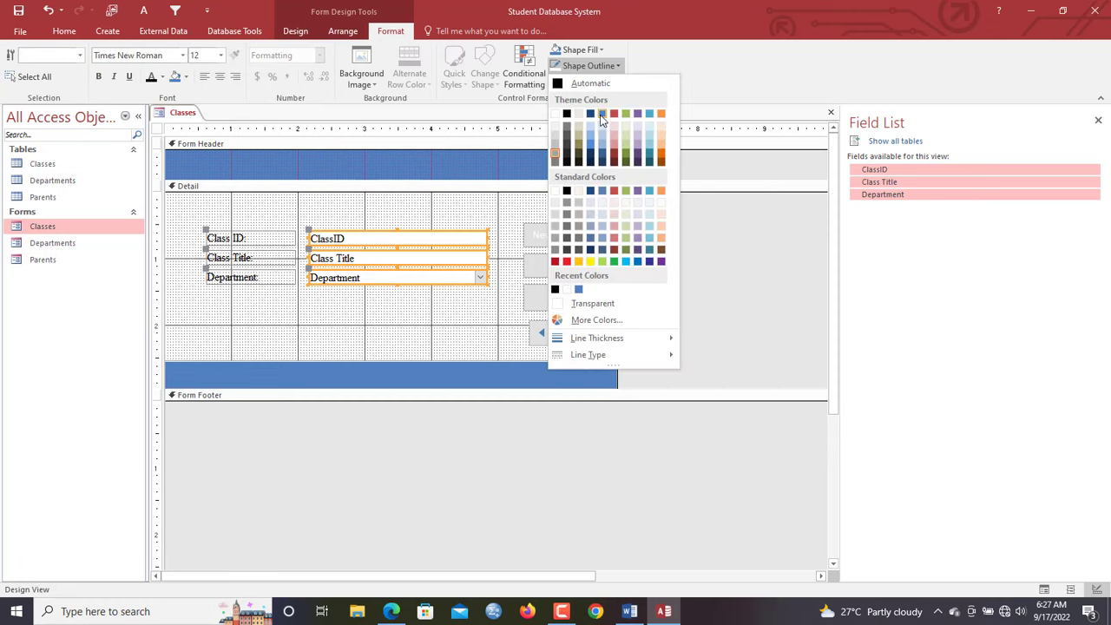
left_click(604, 117)
left_click(552, 209)
Step: Nudge the five command buttons up slightly
left_click_drag(560, 206, 513, 327)
left_click_drag(595, 208, 517, 360)
key("Up")
key("Up")
key("Up")
key("Up")
key("Up")
key("Up")
key("Up")
left_click(488, 231)
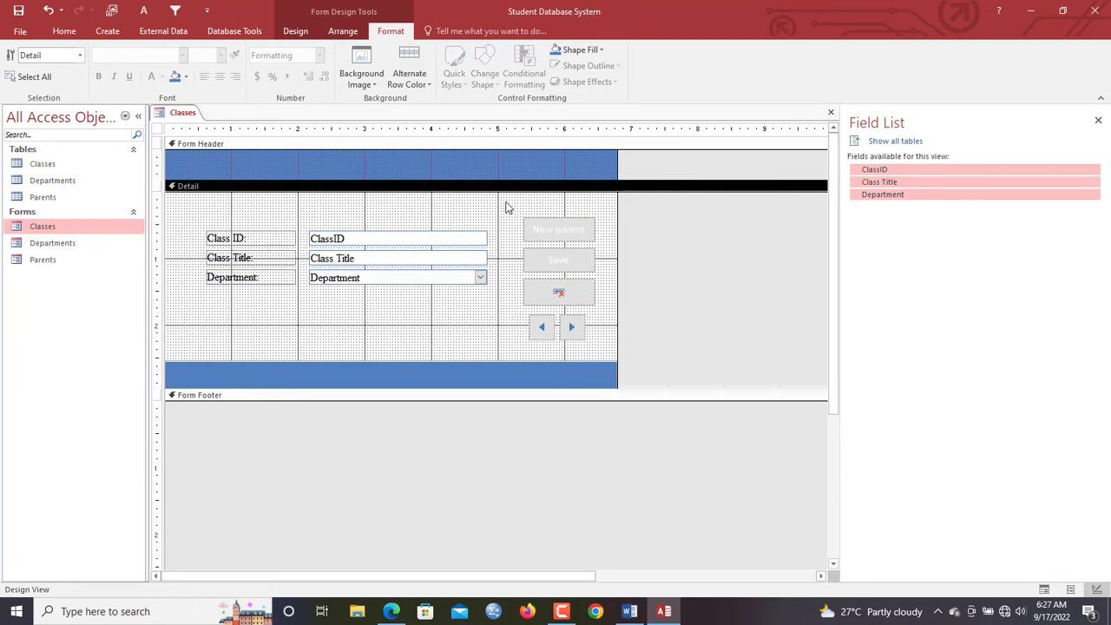
left_click_drag(509, 208, 529, 260)
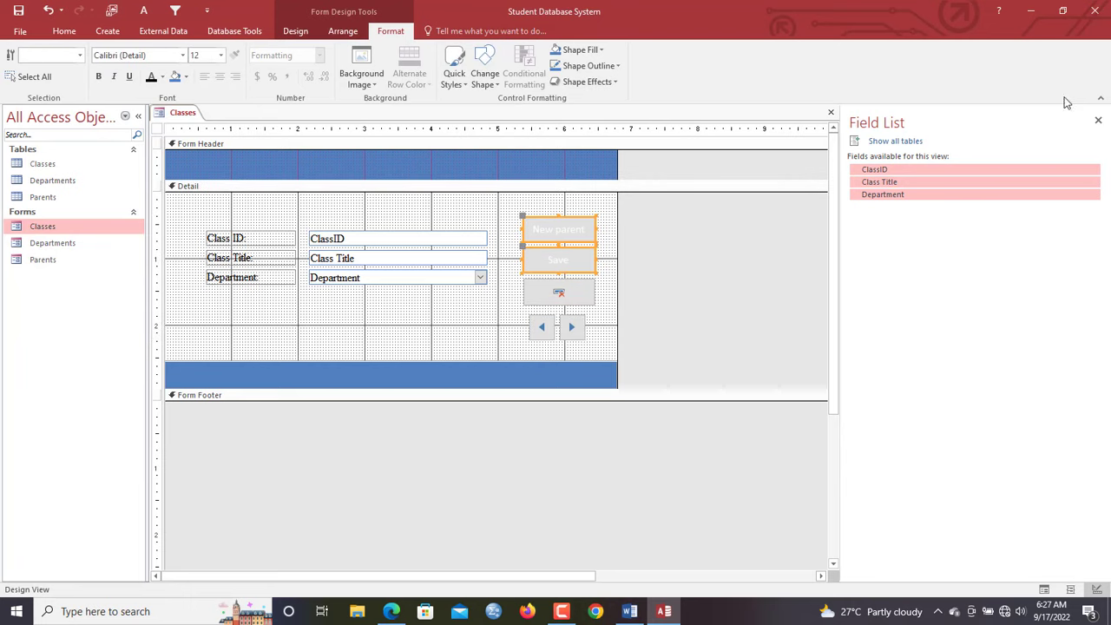
Step: Close the Field List, open the Property Sheet, and select all five buttons
left_click(1098, 122)
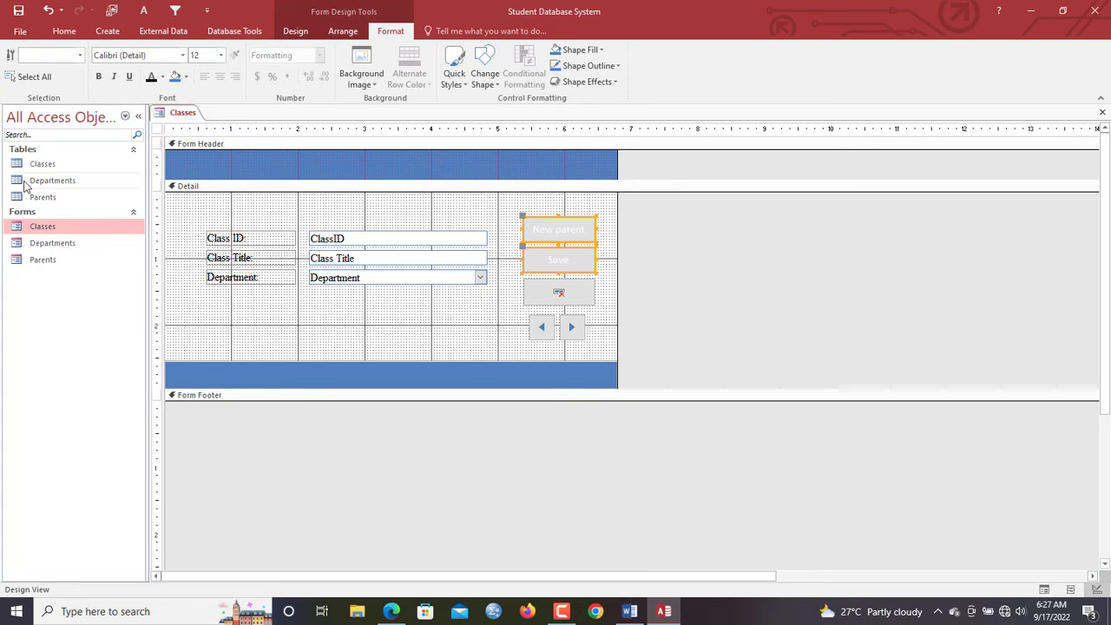
left_click(158, 129)
double_click(158, 129)
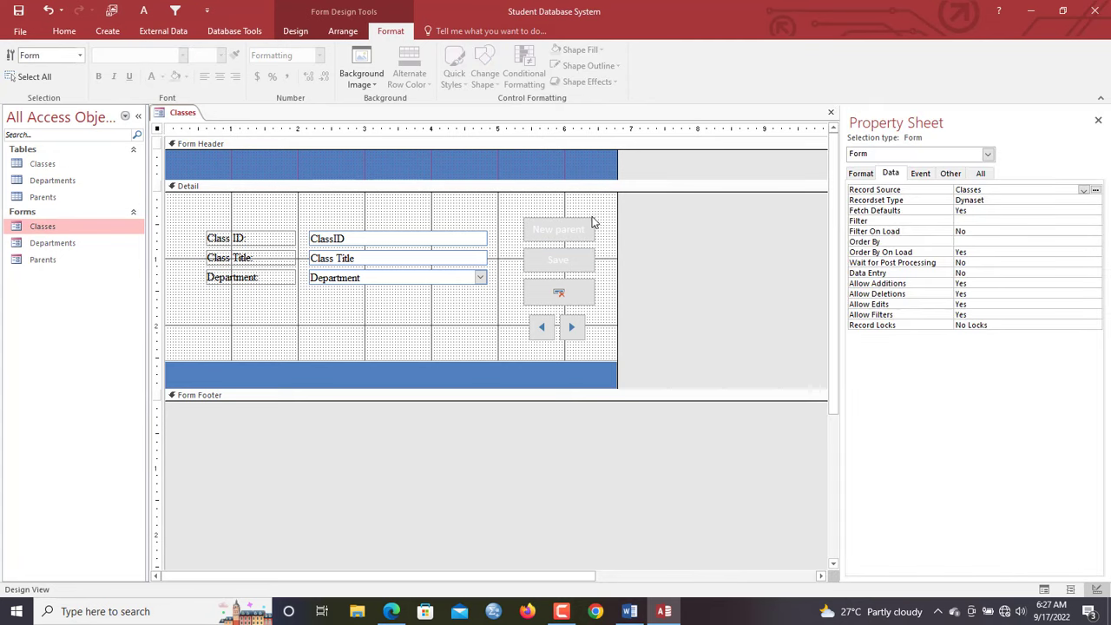
left_click_drag(602, 209, 546, 355)
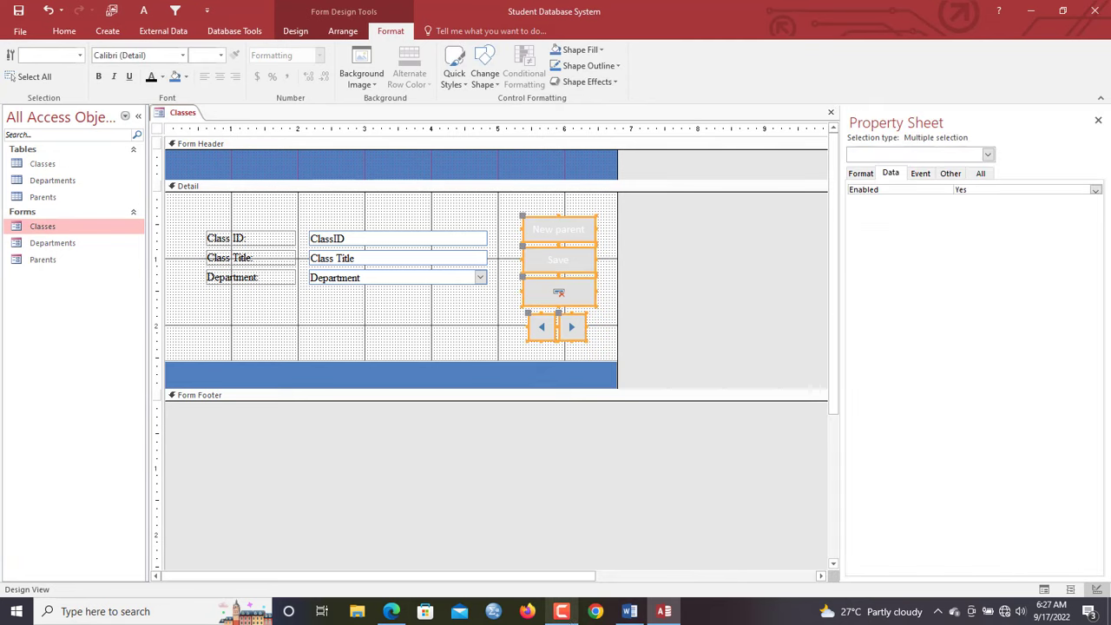
left_click(861, 174)
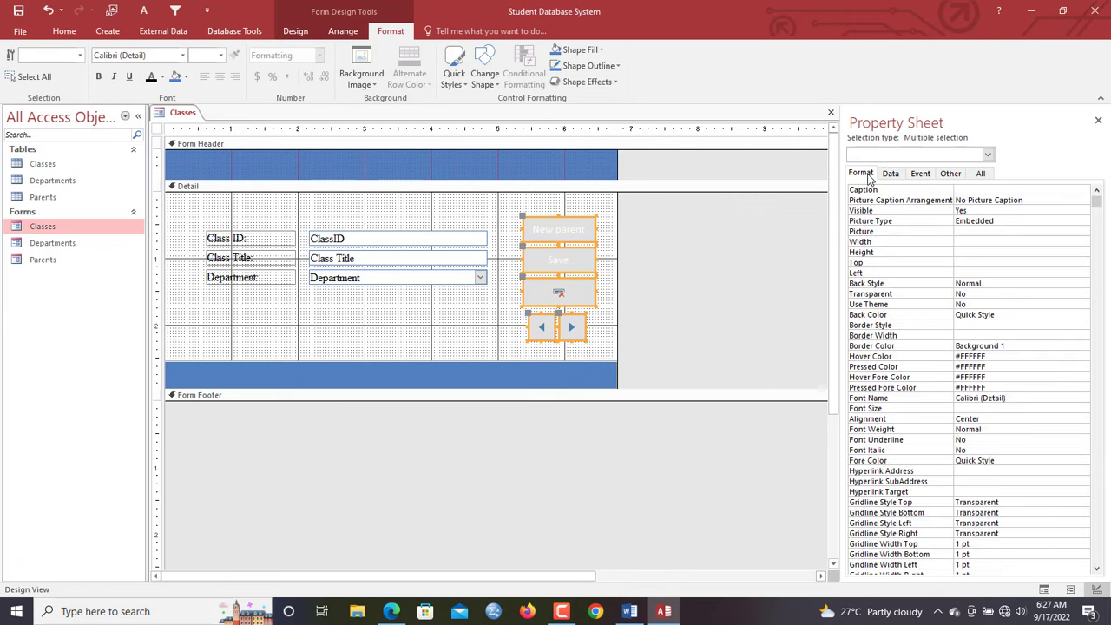
Step: Set the buttons' Hover and Pressed Color to Highlight and their Fore Colors to #000000
left_click(995, 354)
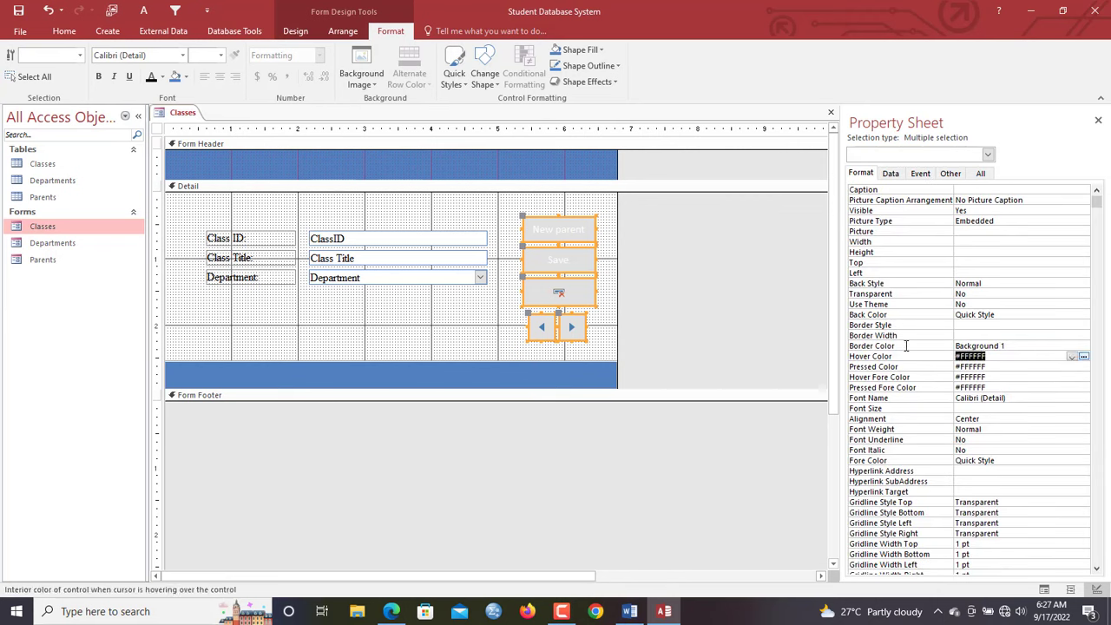
type("highlight")
key("Return")
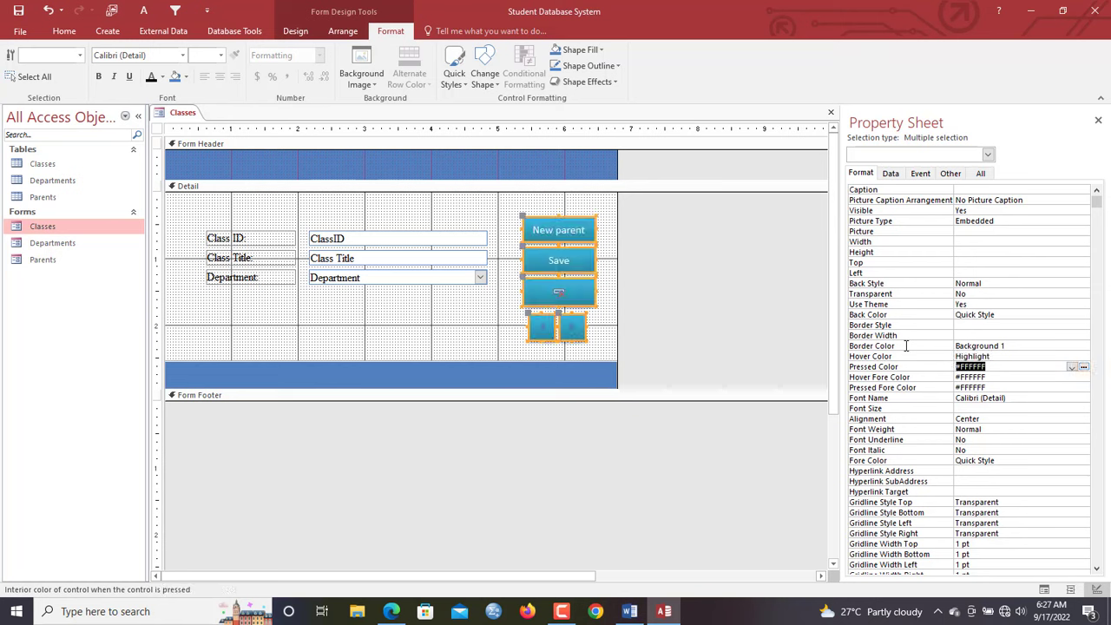
type("h")
key("Return")
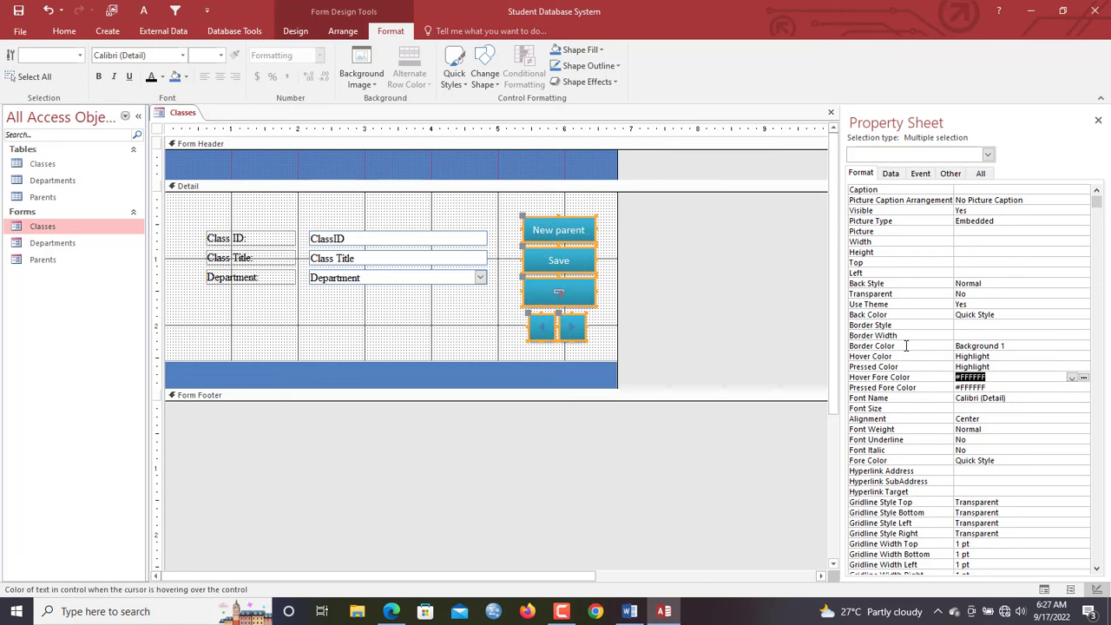
type("0")
key("Return")
type("0")
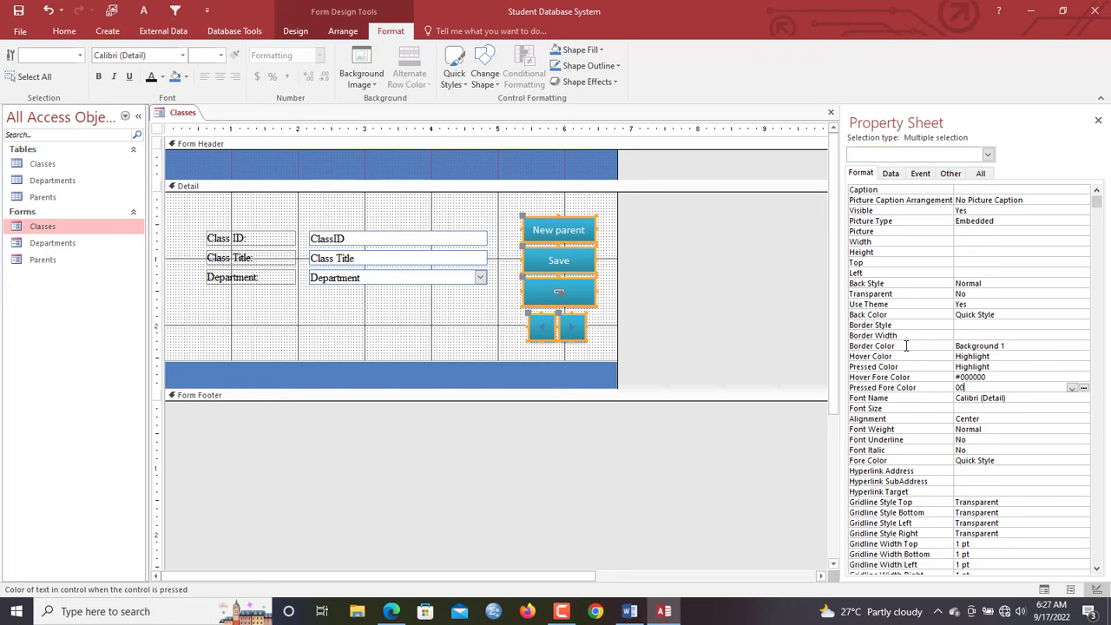
key("Return")
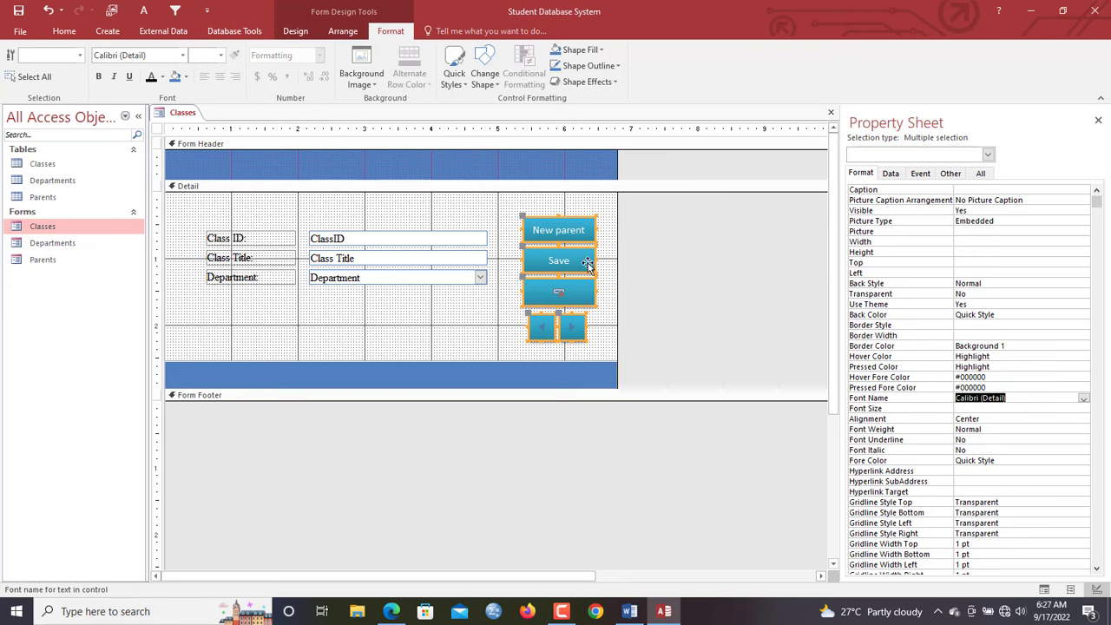
left_click(560, 245)
left_click(560, 264)
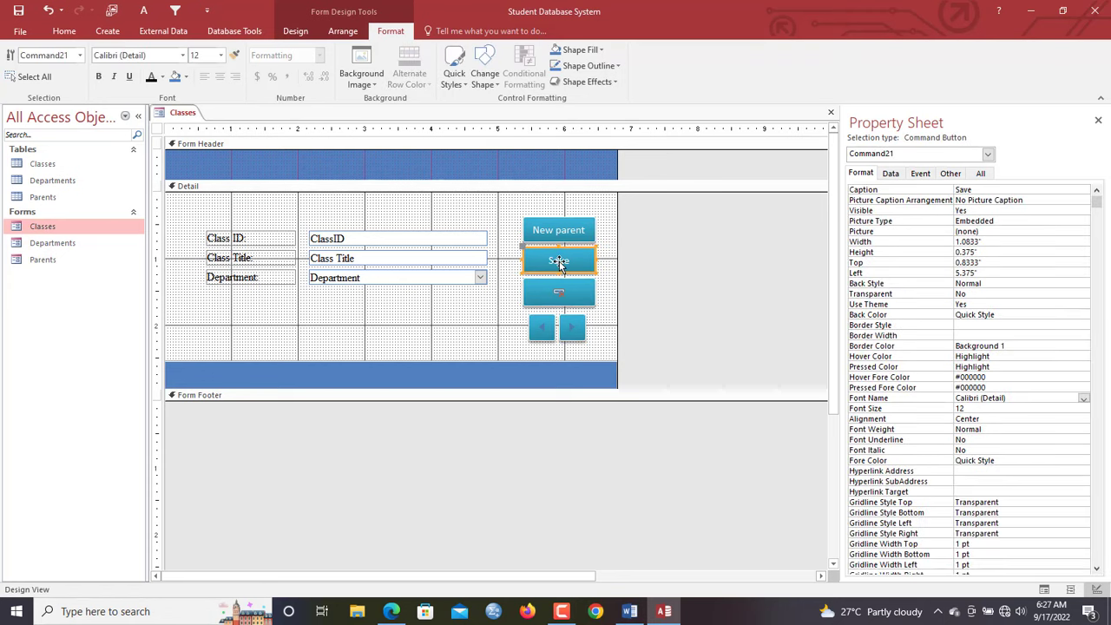
Step: Open the Save button's On Click code (Command21_Click) in the VBA editor
left_click(920, 173)
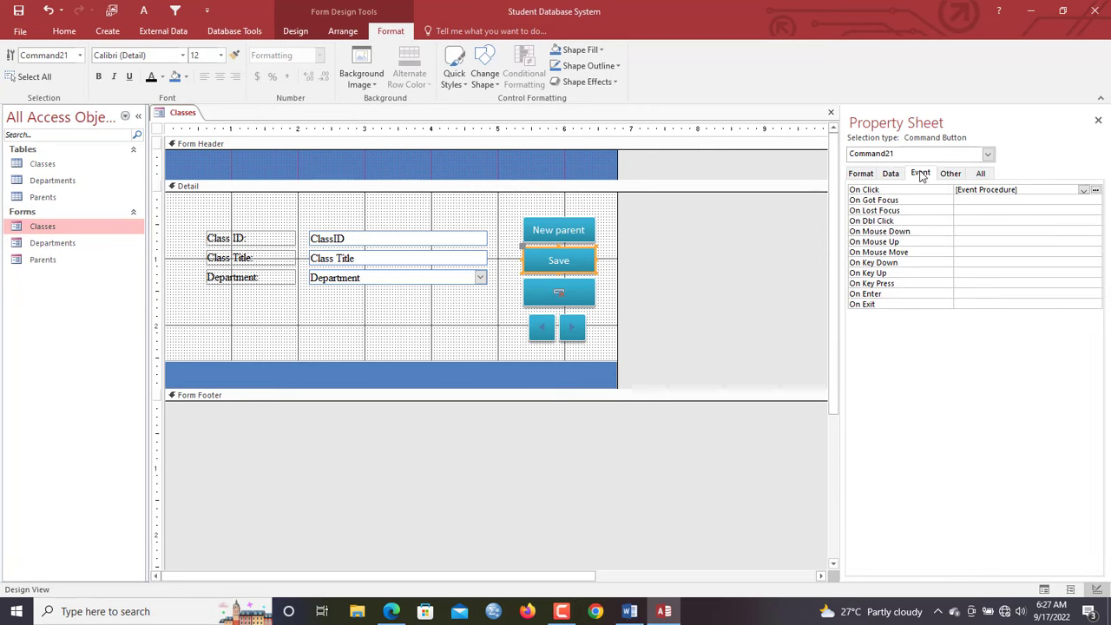
left_click(1036, 189)
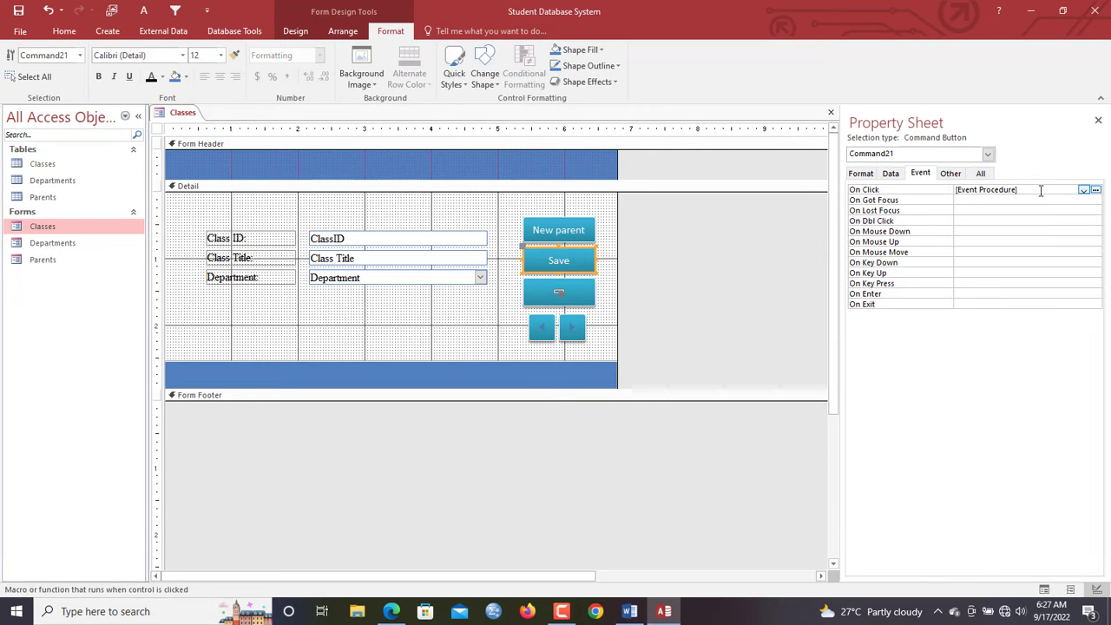
left_click(1096, 190)
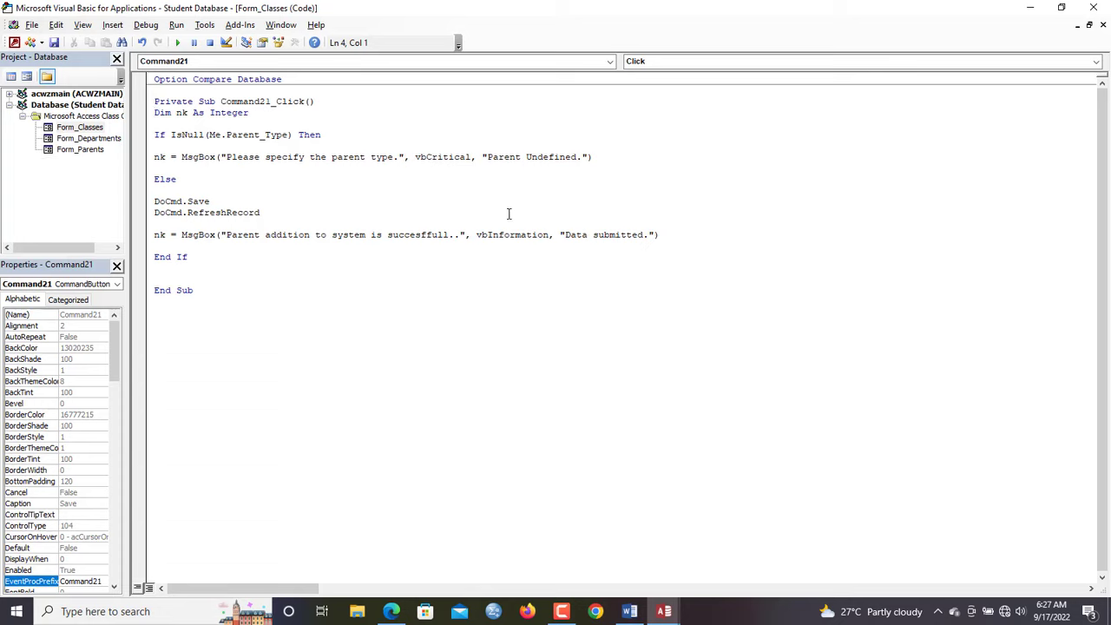
Step: Delete the If, MsgBox, Else and End If validation lines, keeping the Dim declaration
left_click_drag(285, 208, 143, 116)
left_click(230, 186)
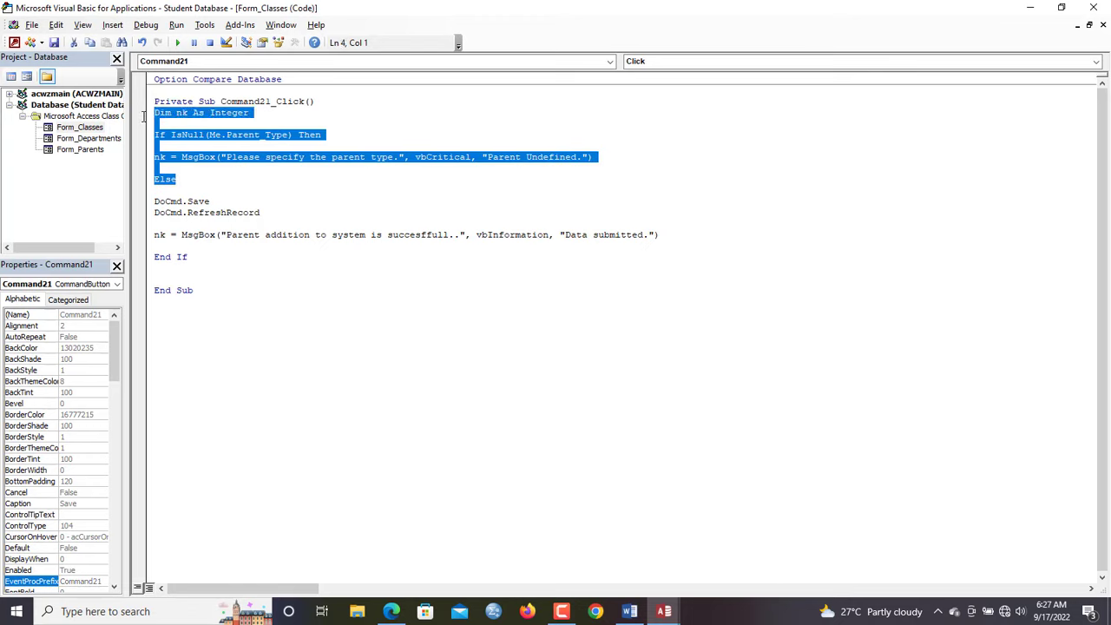
key("Delete")
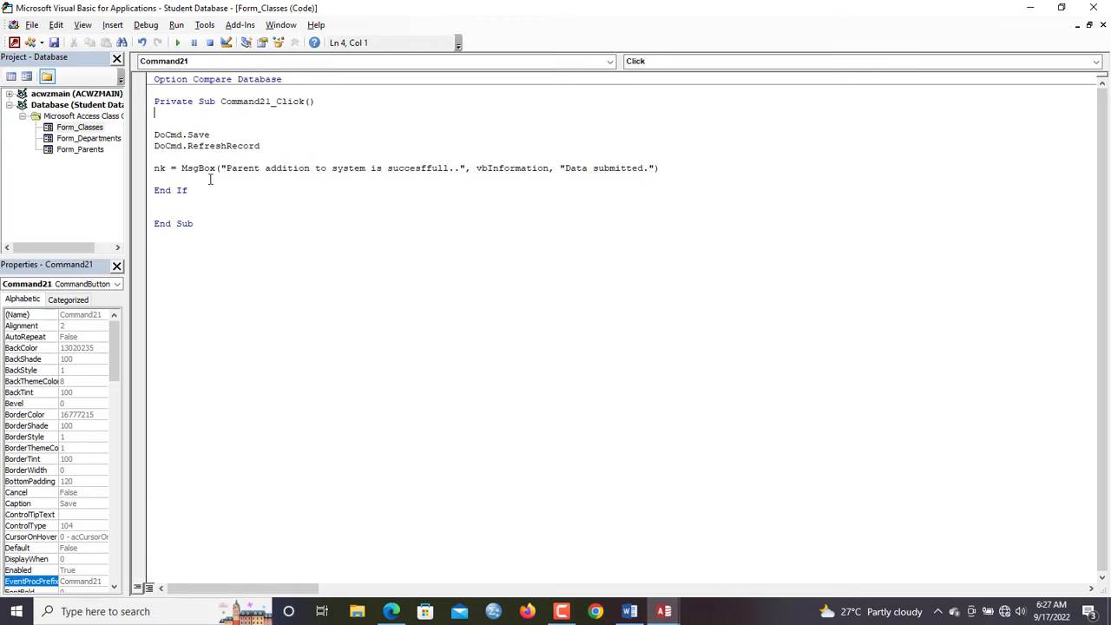
key("ctrl+z")
left_click(217, 158)
left_click_drag(197, 179, 150, 136)
key("Delete")
key("BackSpace")
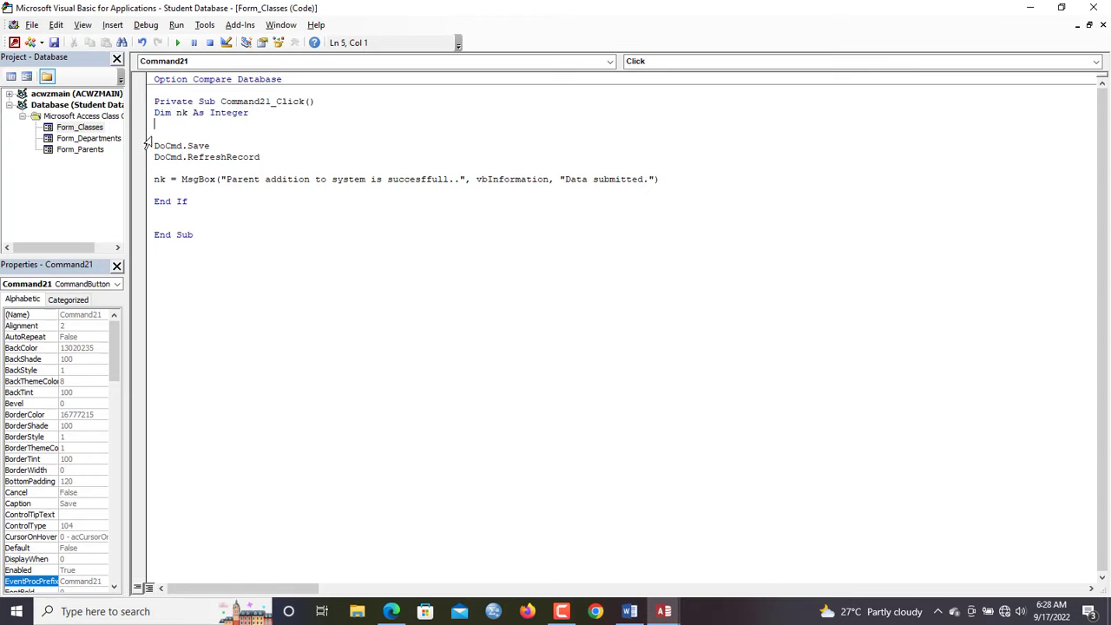
left_click_drag(210, 203, 112, 205)
key("Delete")
Step: Change the confirmation message to 'Changes to db table success' and close the editor
double_click(252, 182)
left_click_drag(452, 178, 224, 180)
type("Cha")
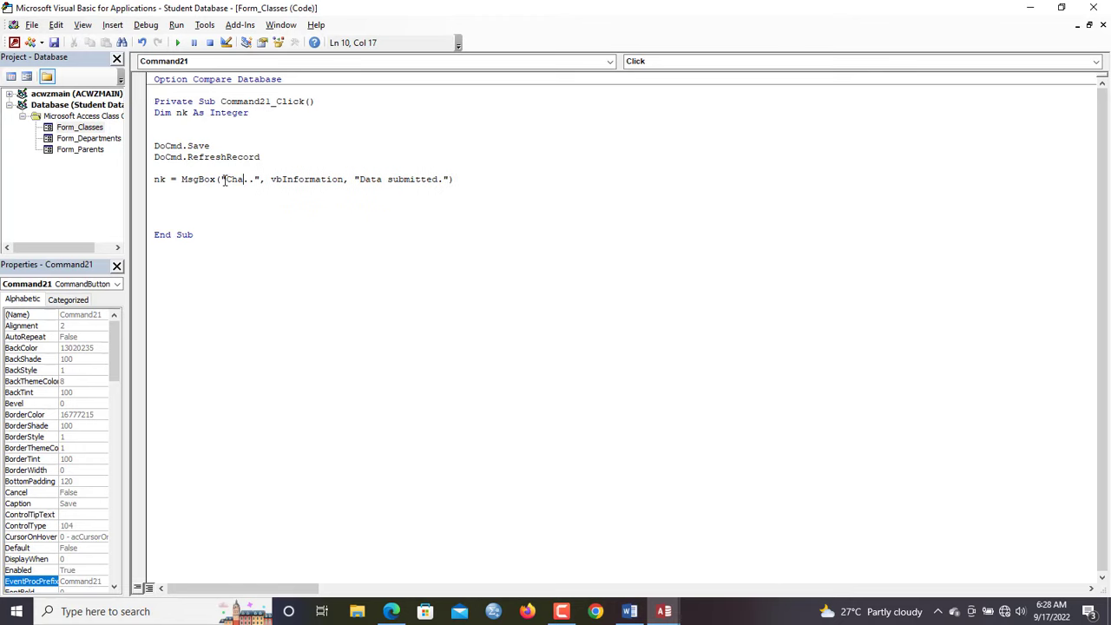
type("nges to ")
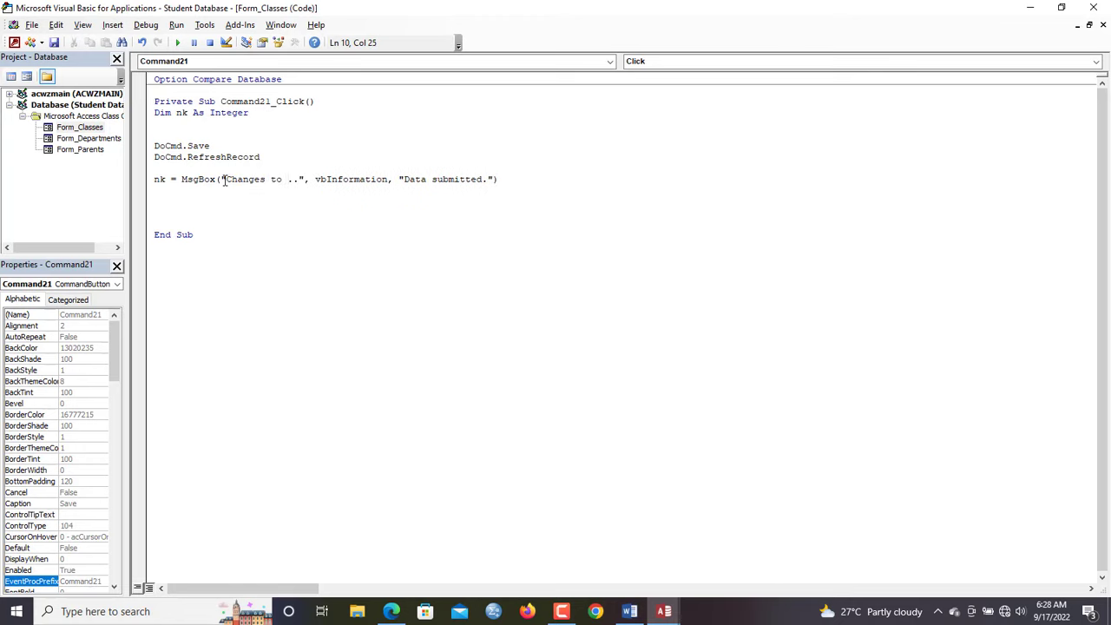
type("d")
type("b table succe")
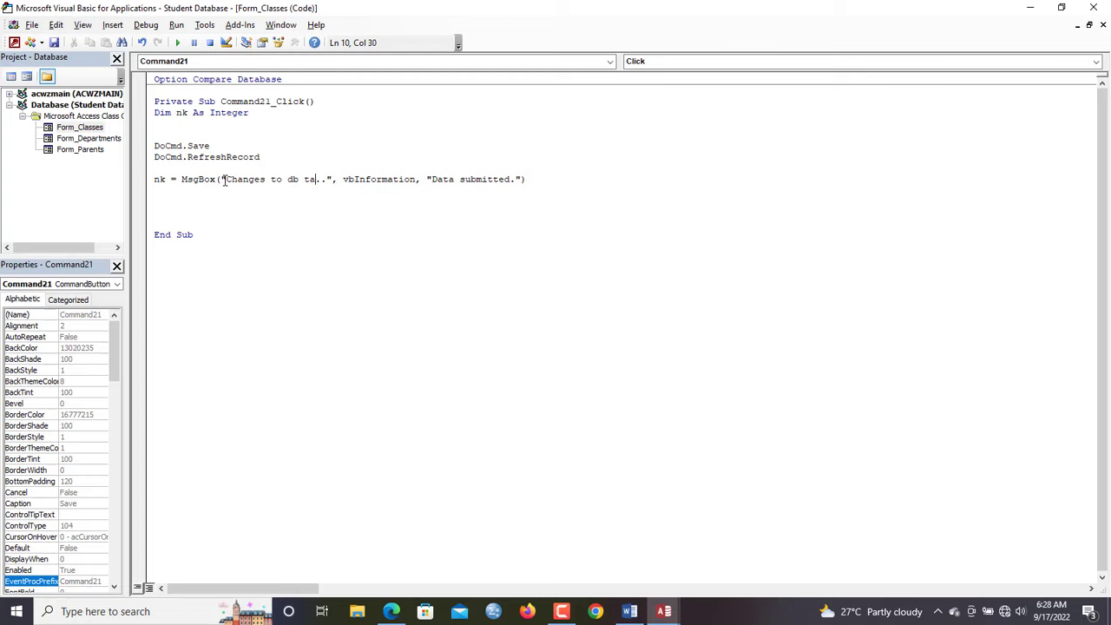
type("ss")
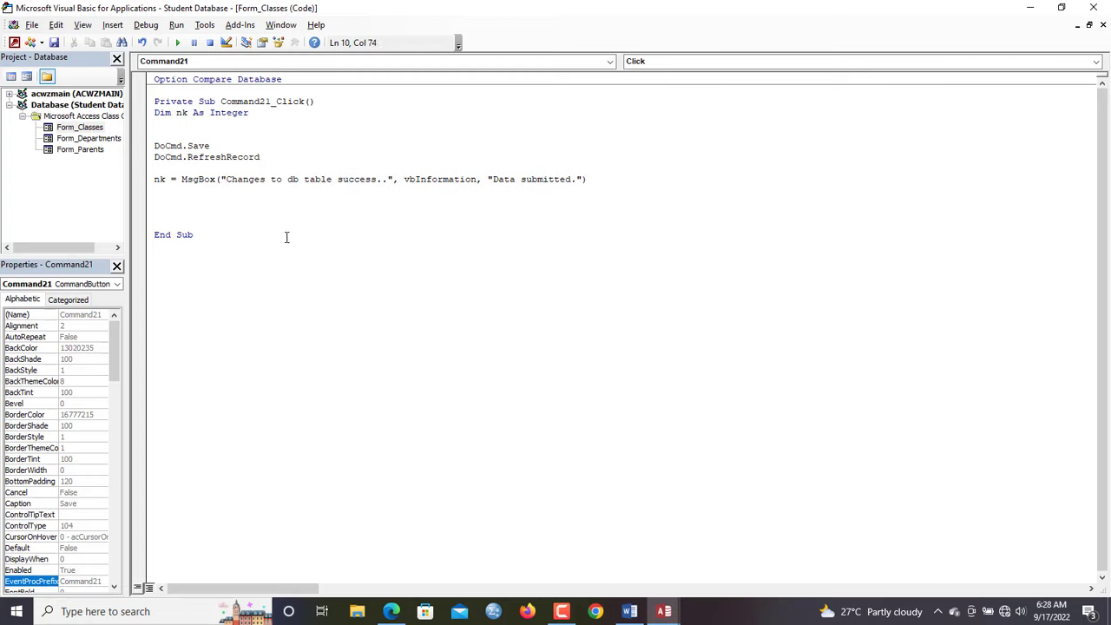
left_click(1092, 7)
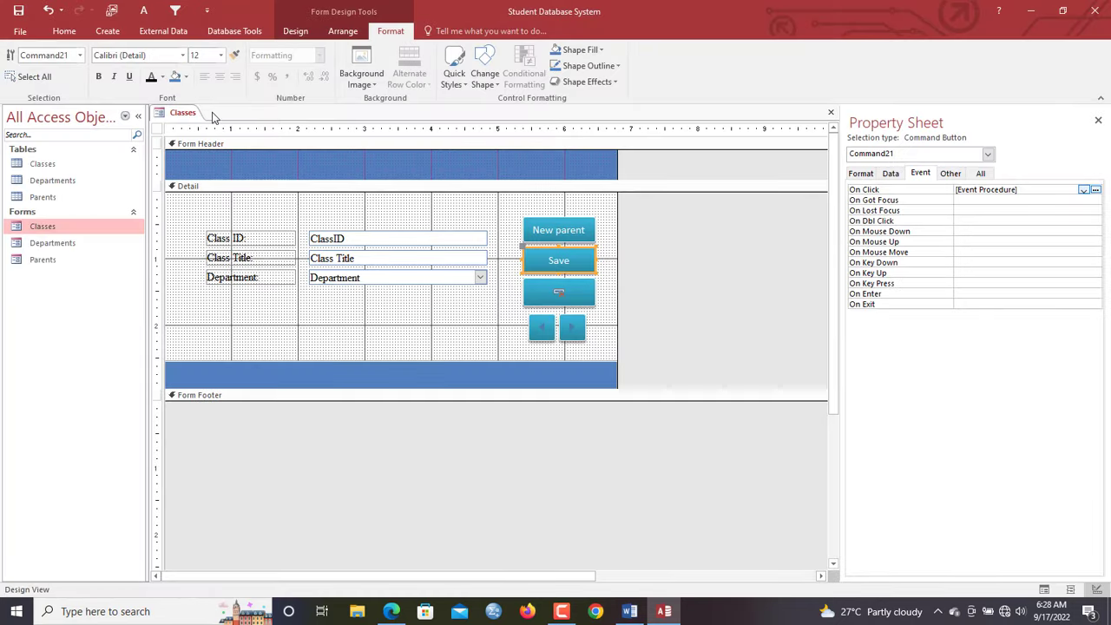
Step: Test the Classes form in Form View, keeping PRIMARY in the Department combo, then return to Design View
right_click(171, 114)
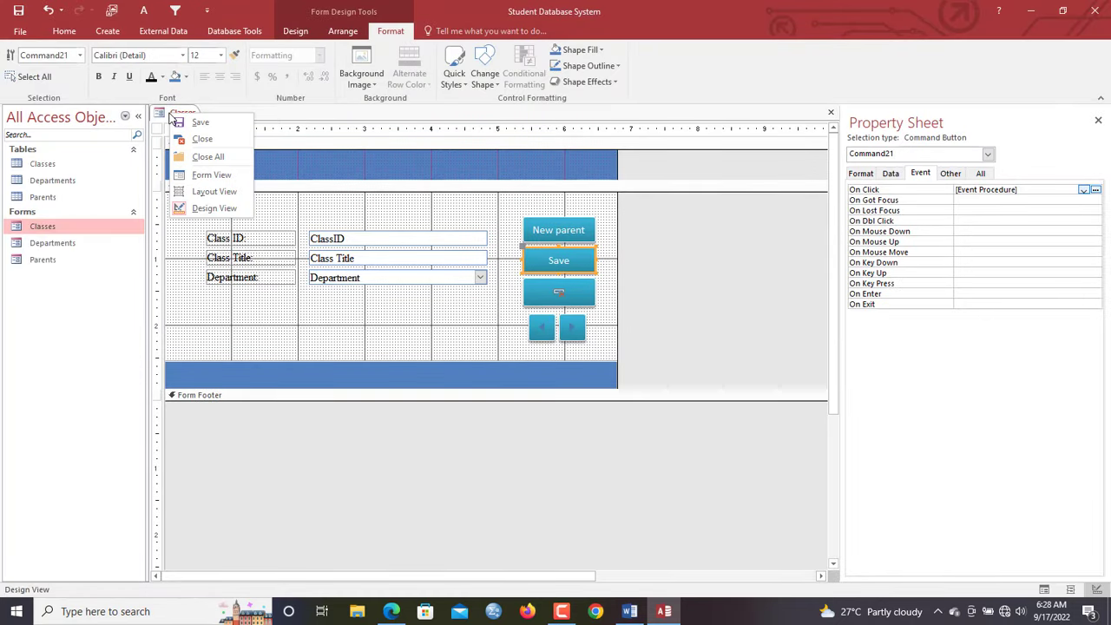
left_click(214, 176)
left_click_drag(182, 131, 353, 111)
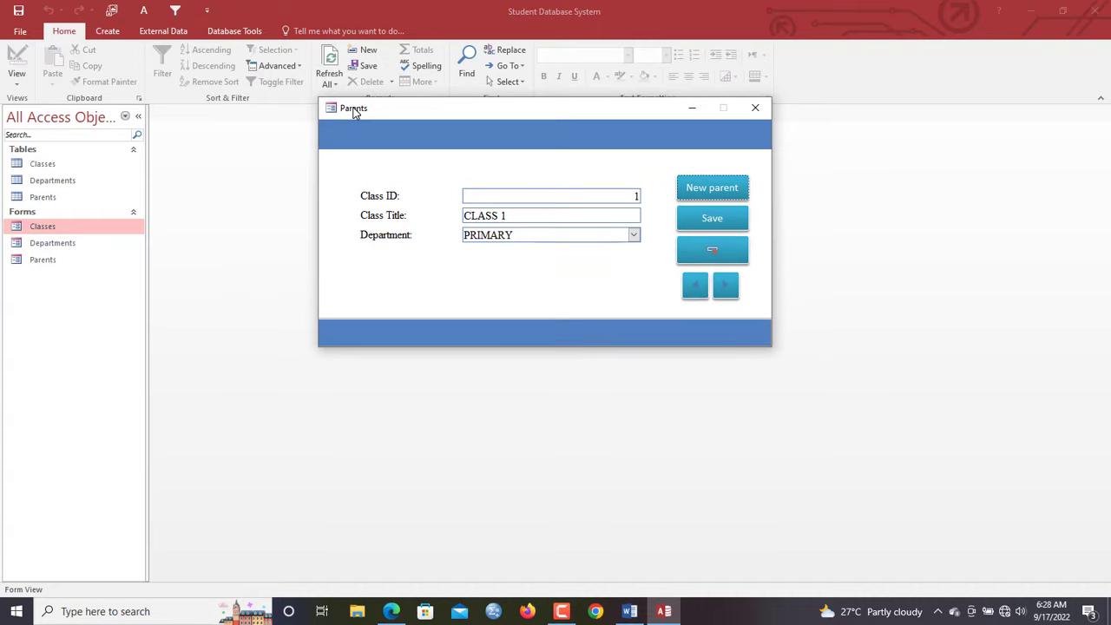
left_click(622, 196)
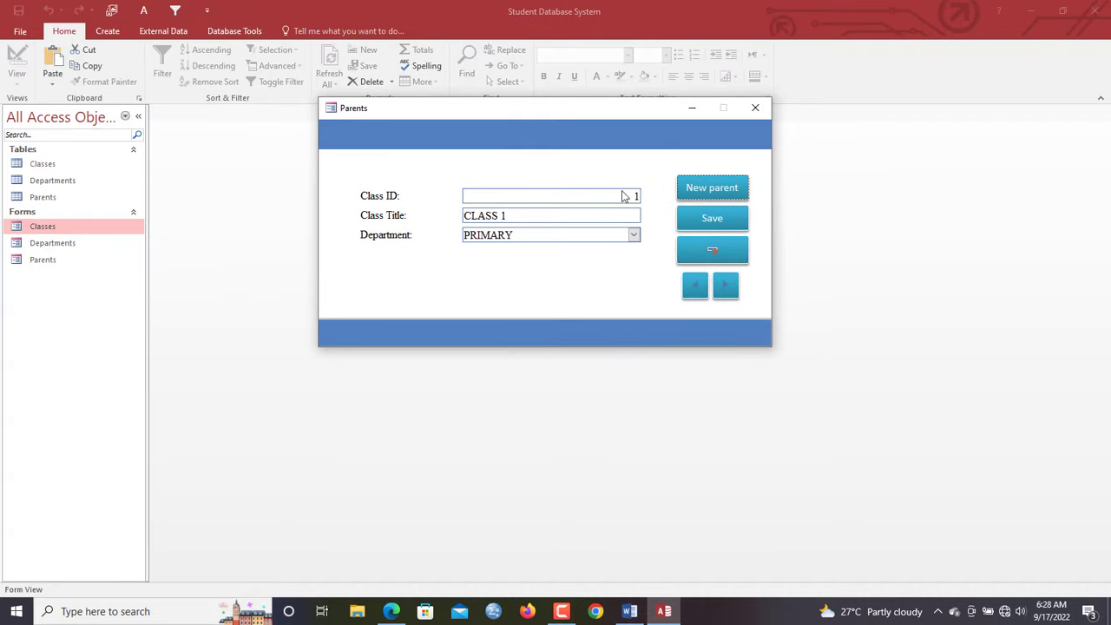
left_click(633, 234)
left_click(633, 235)
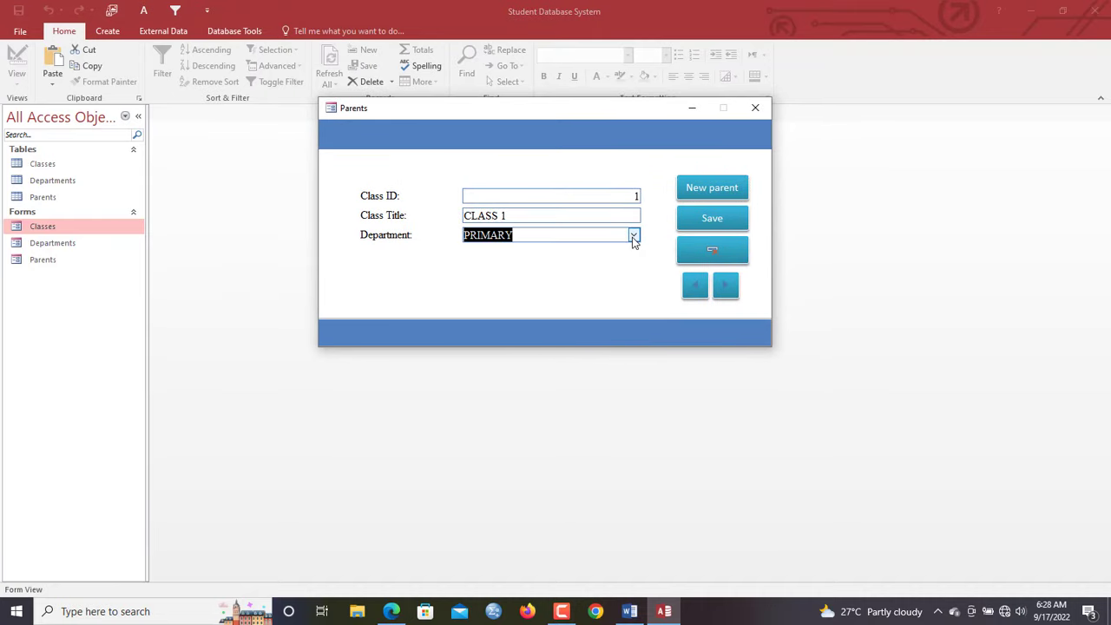
right_click(650, 171)
left_click(676, 209)
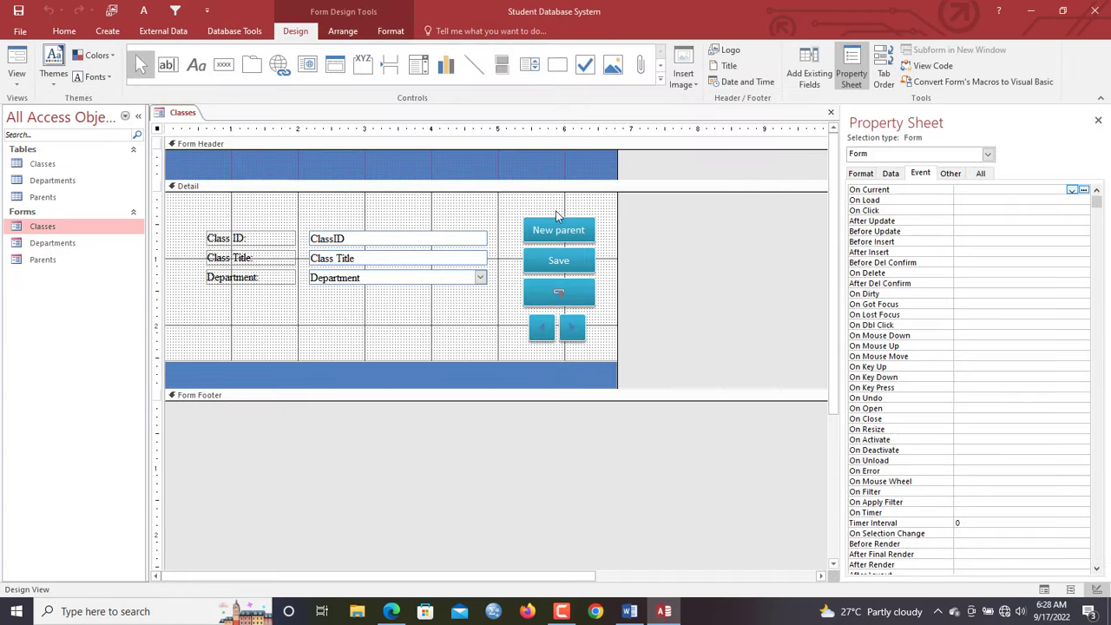
Step: Shorten the 'New parent' button caption to 'New'
left_click(572, 229)
double_click(579, 229)
key("BackSpace")
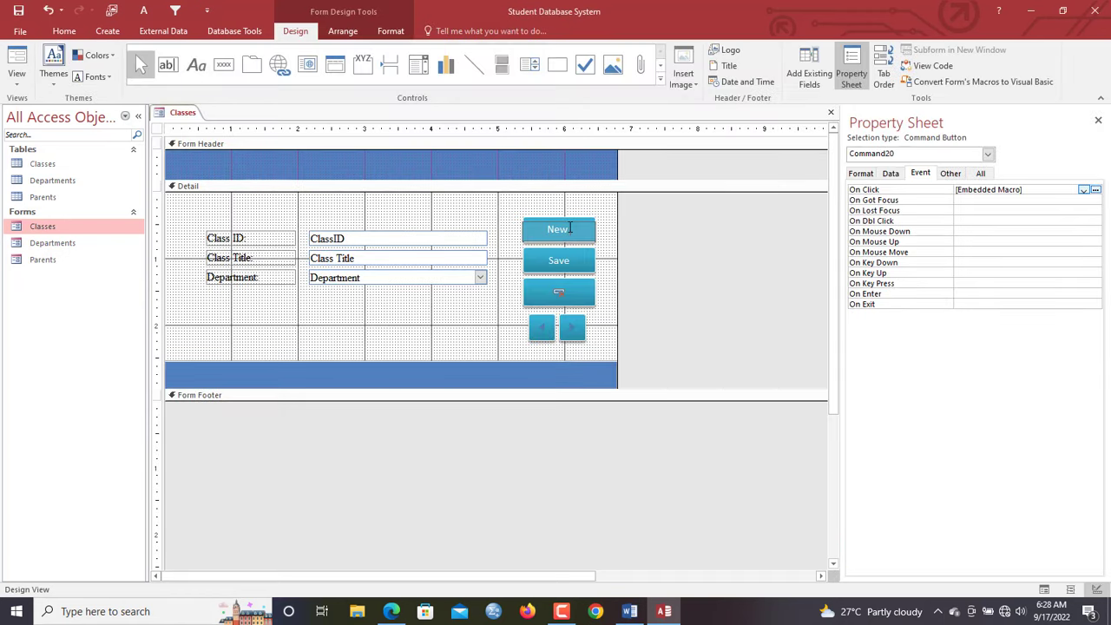
left_click(473, 224)
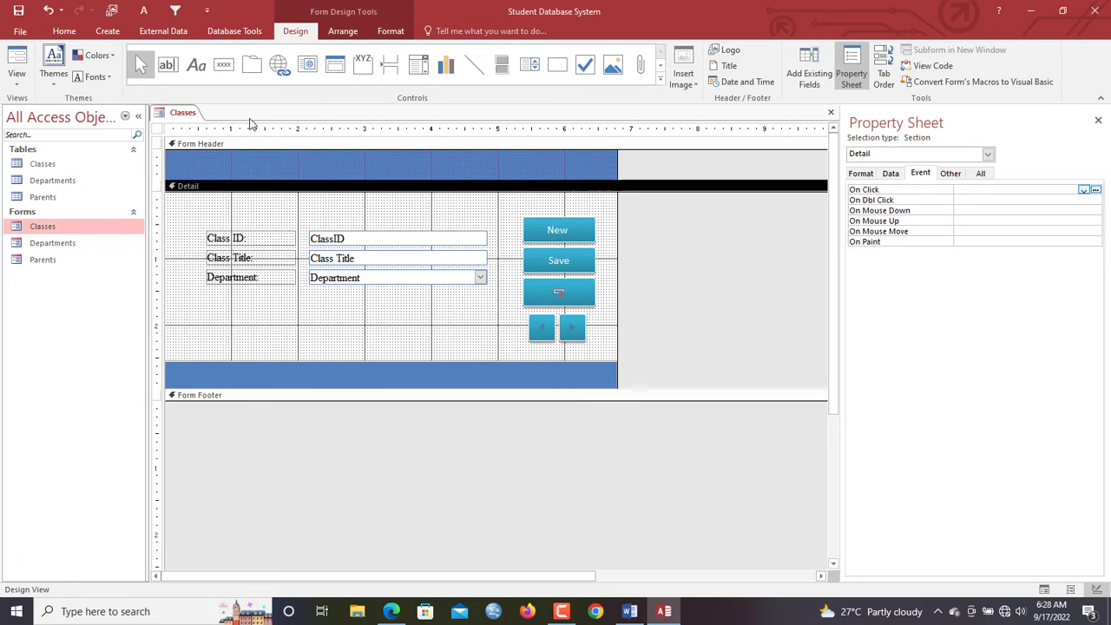
left_click(197, 66)
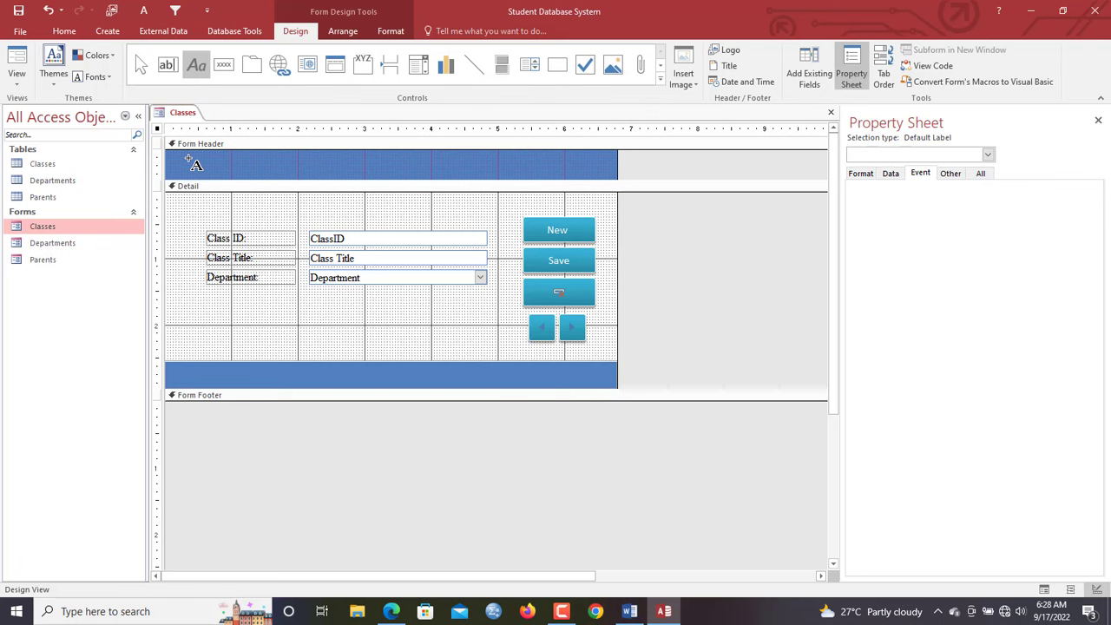
Step: Add a 'Class management' title label in the form header
left_click_drag(192, 162, 326, 174)
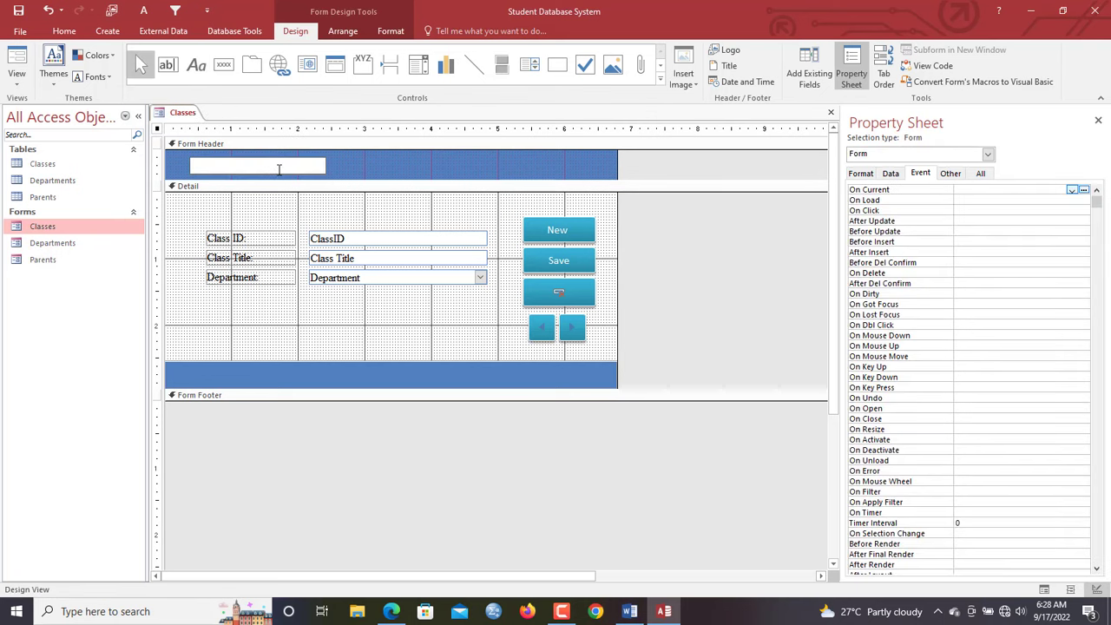
type("Class management")
left_click(369, 165)
left_click(297, 172)
left_click(391, 31)
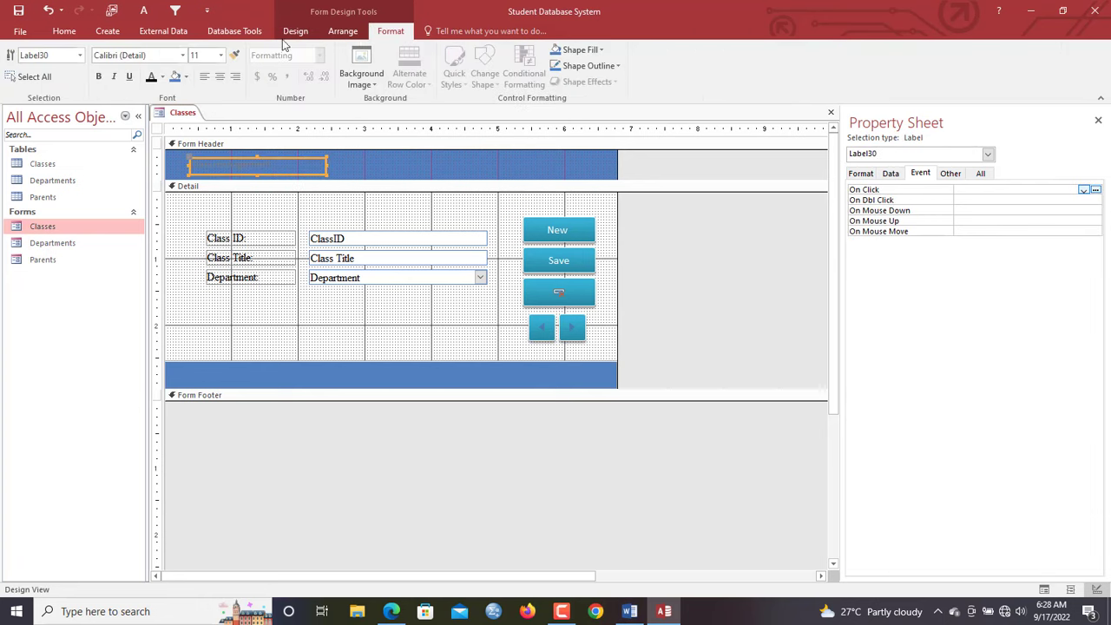
Step: Format the header title as white, 14-point Times New Roman
left_click(162, 76)
left_click(151, 127)
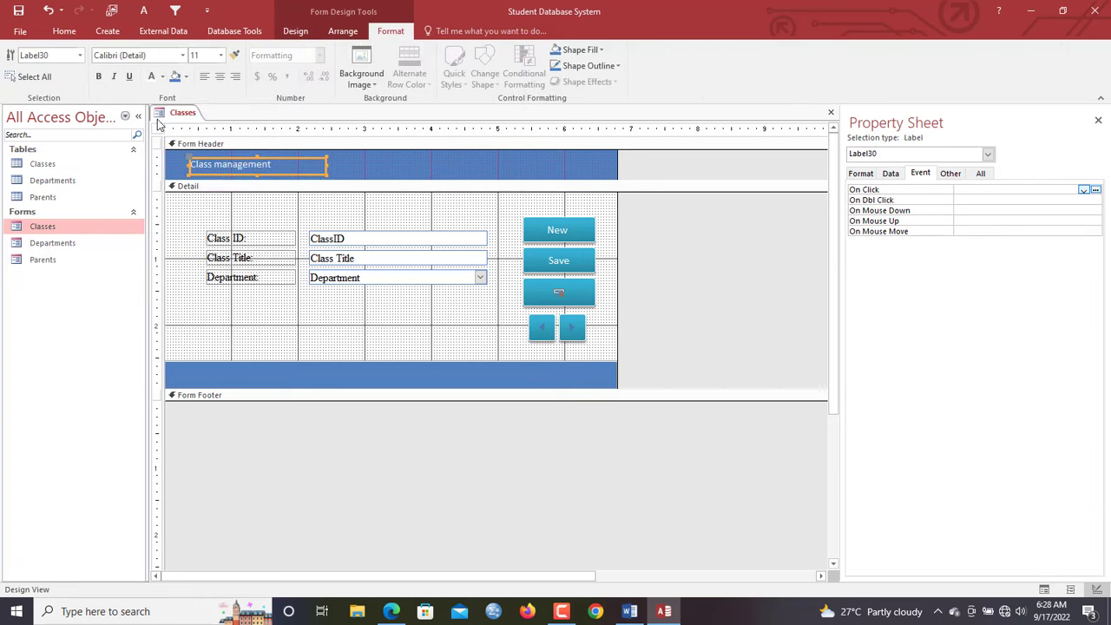
left_click(220, 55)
left_click(199, 137)
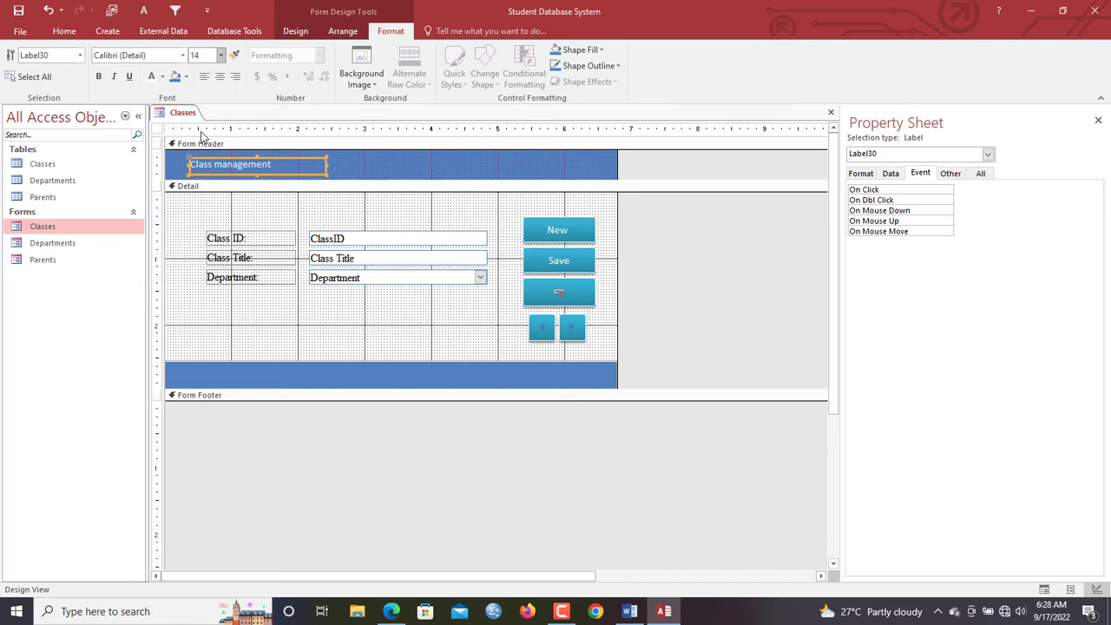
left_click(183, 54)
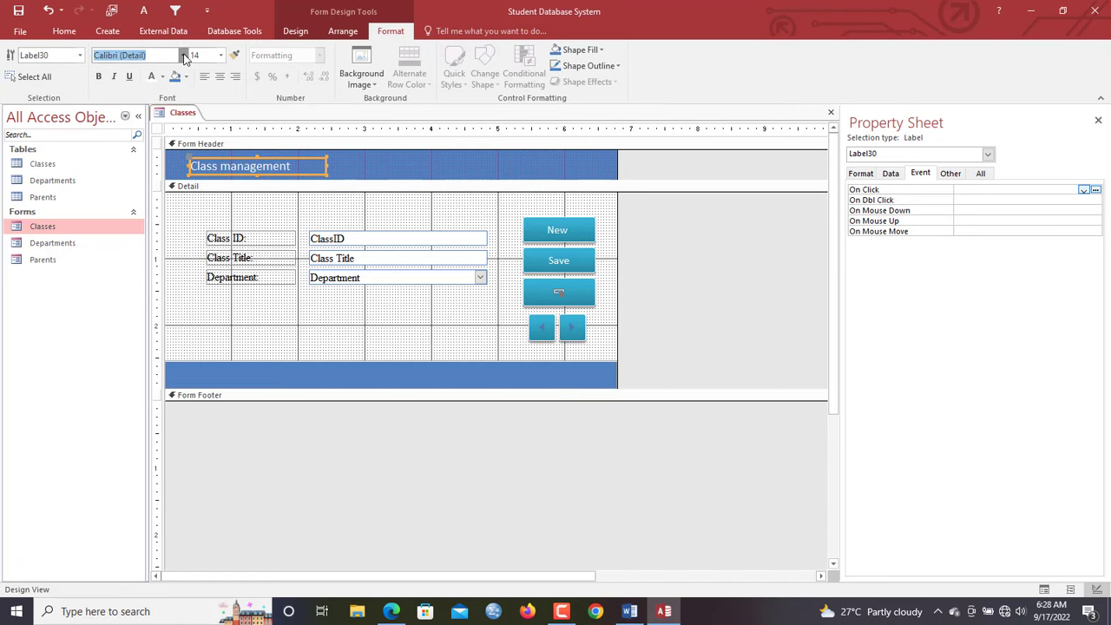
type("Times New Roman")
key("Return")
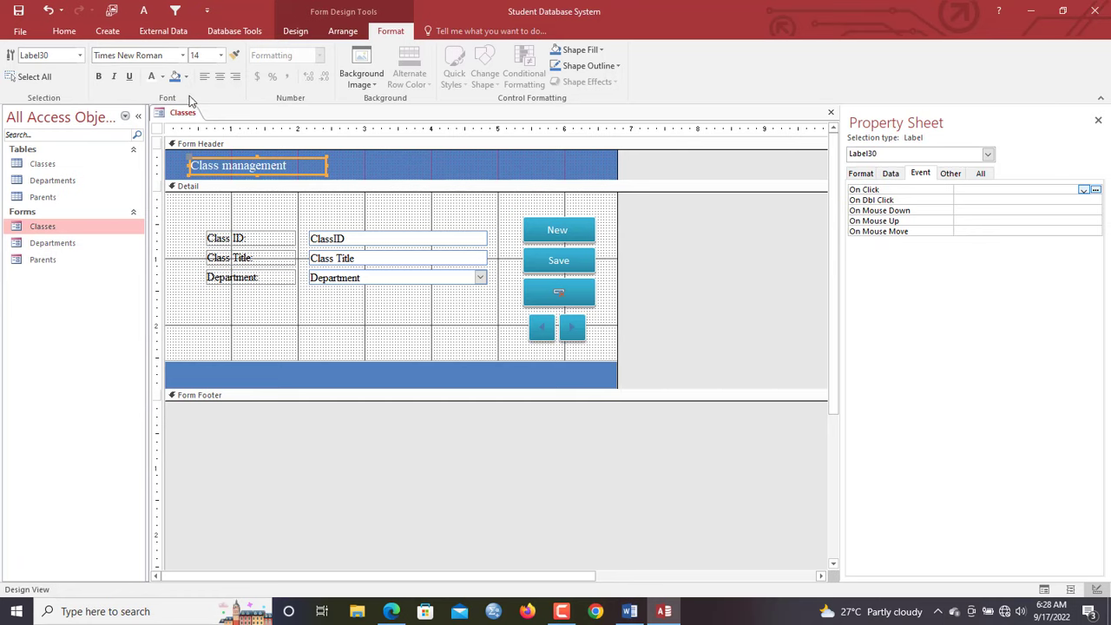
Step: Preview the form with its new title in Form View, then return to Design View
right_click(182, 114)
left_click(227, 176)
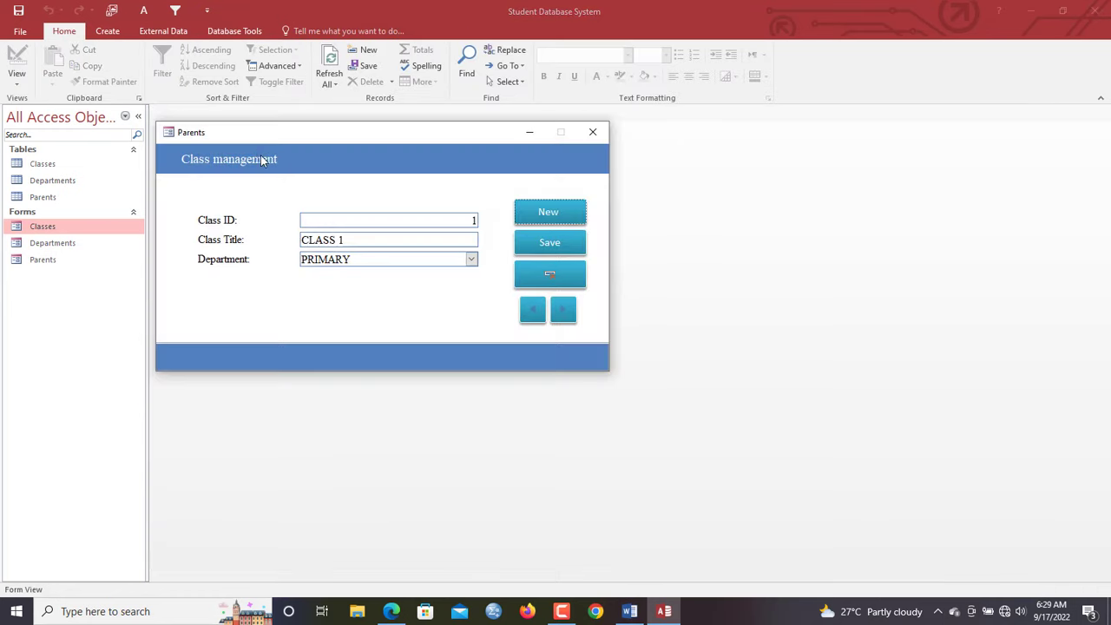
left_click_drag(256, 140, 395, 101)
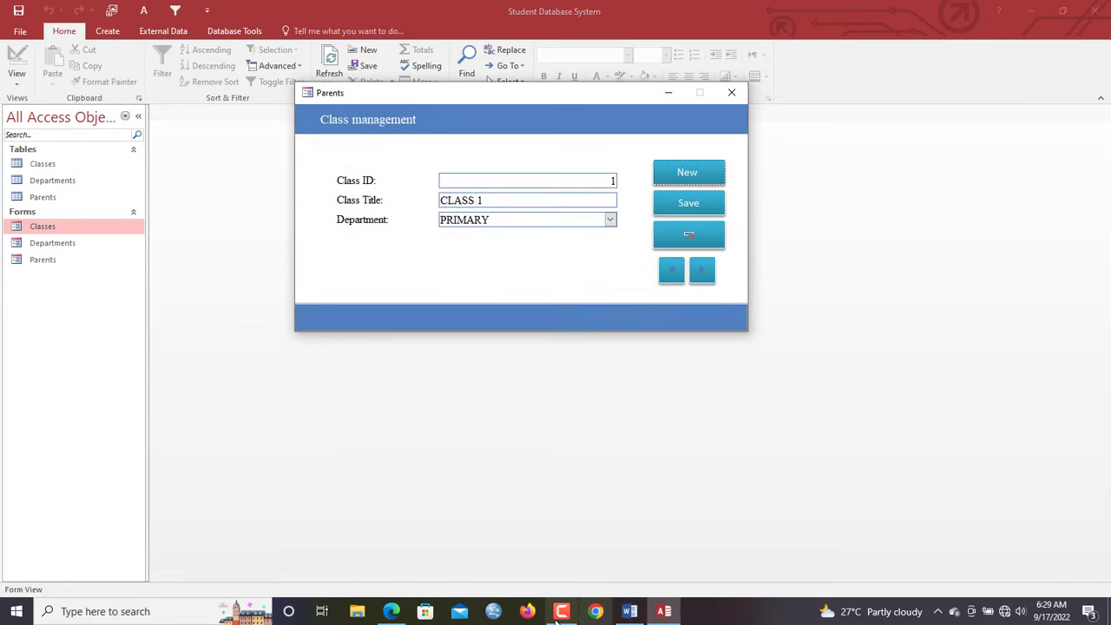
mouse_move(556, 618)
left_click_drag(492, 98, 510, 99)
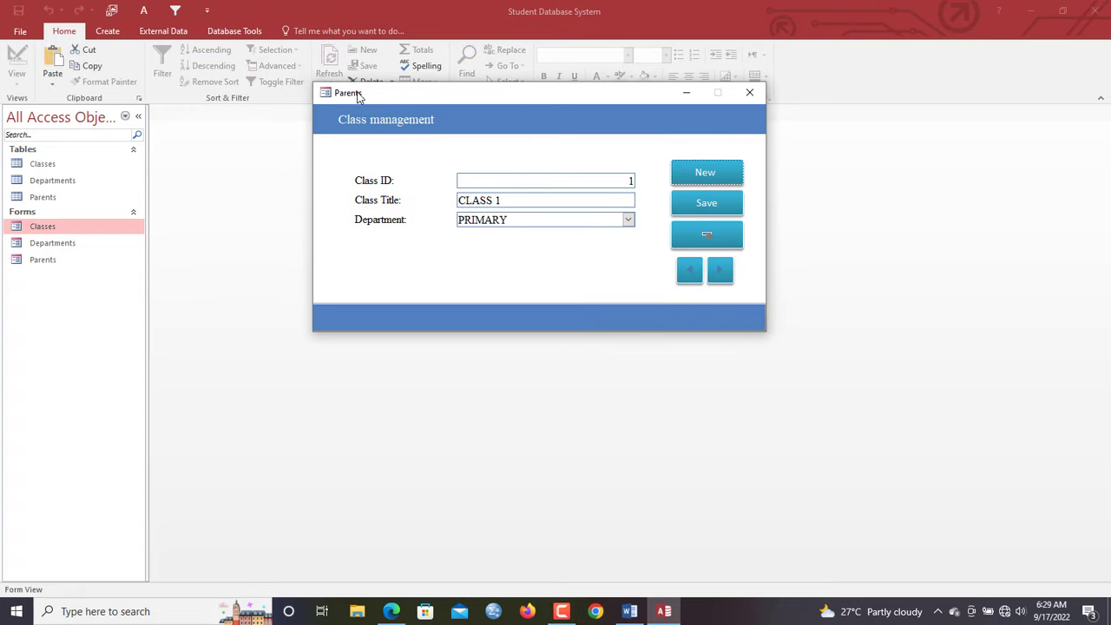
left_click_drag(389, 96, 363, 115)
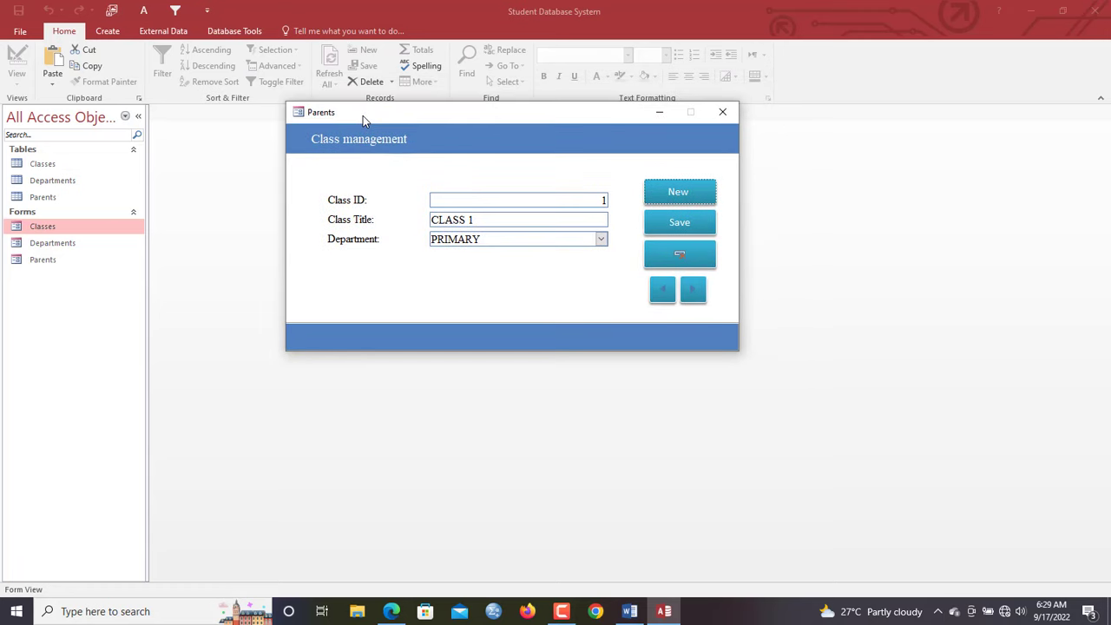
right_click(333, 128)
left_click(369, 216)
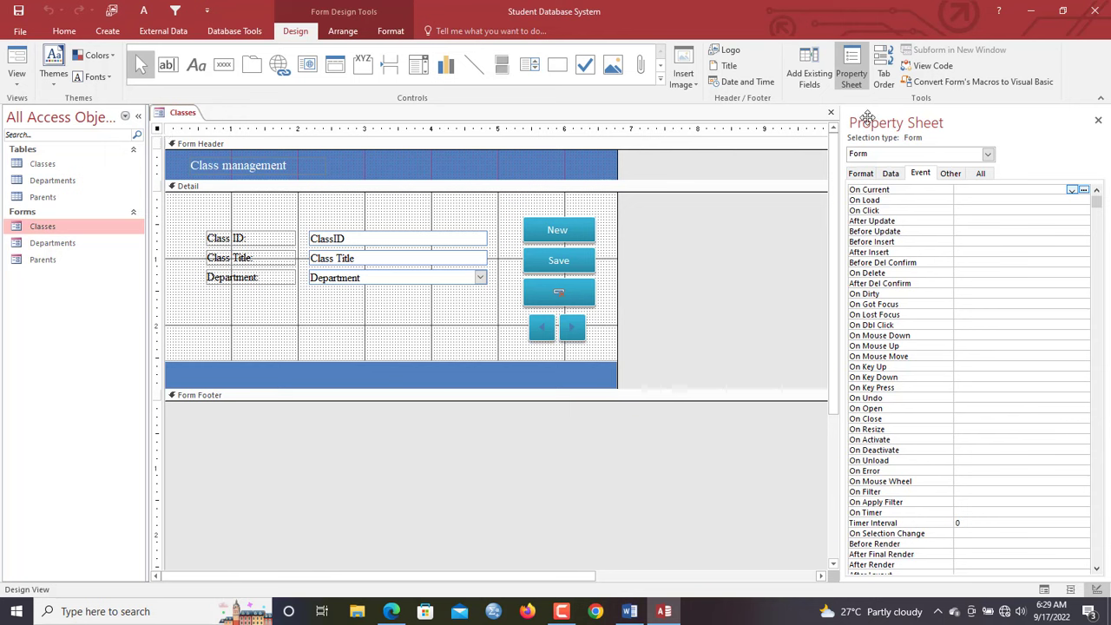
Step: Change the form's Caption property from 'Parents' to 'Classes'
left_click(891, 174)
left_click(861, 173)
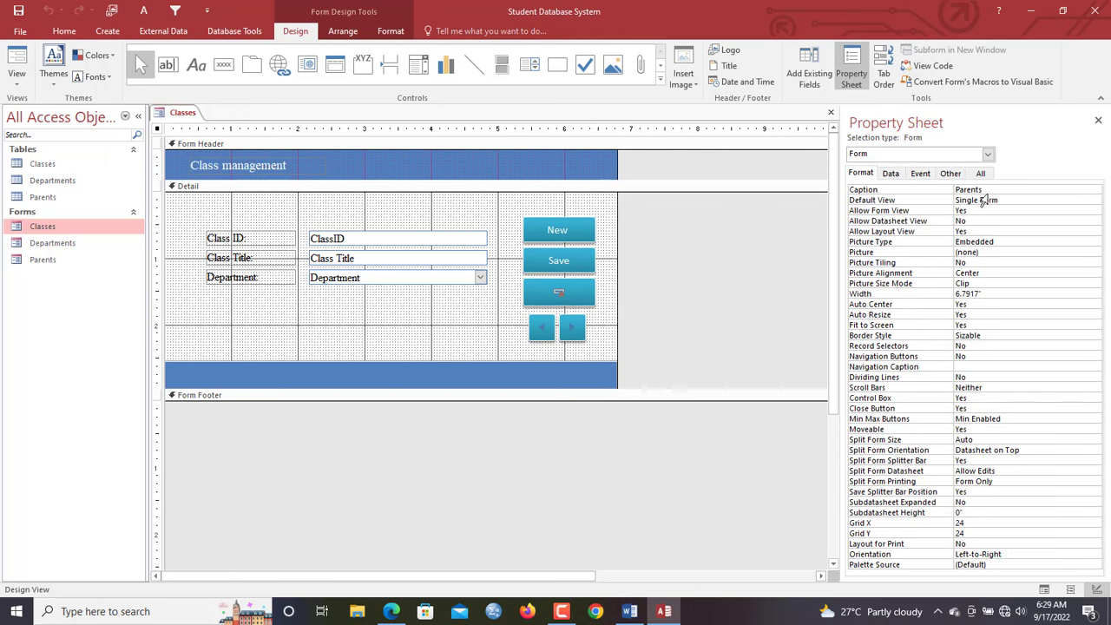
left_click_drag(998, 188, 913, 191)
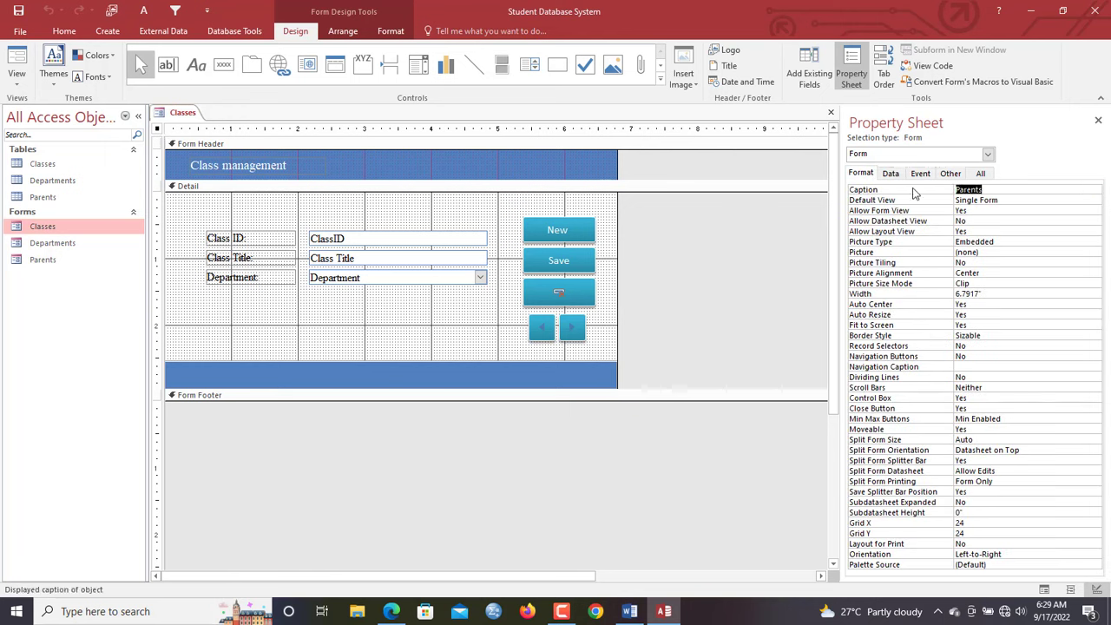
type("Classes")
left_click(161, 114)
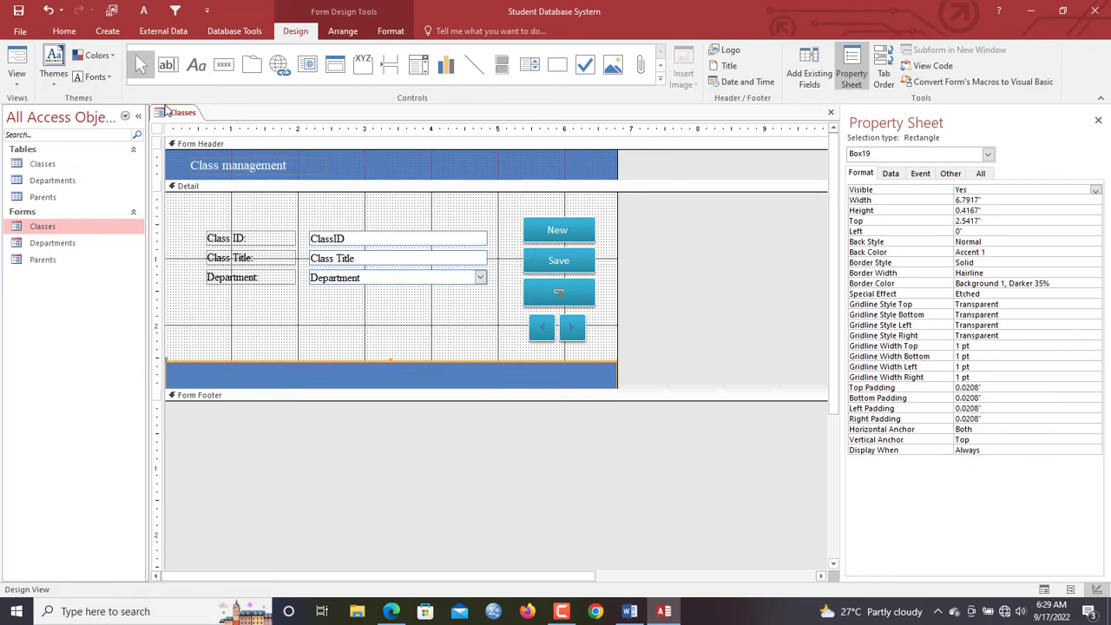
Step: Open the finished Classes form in Form View
right_click(169, 110)
left_click(209, 169)
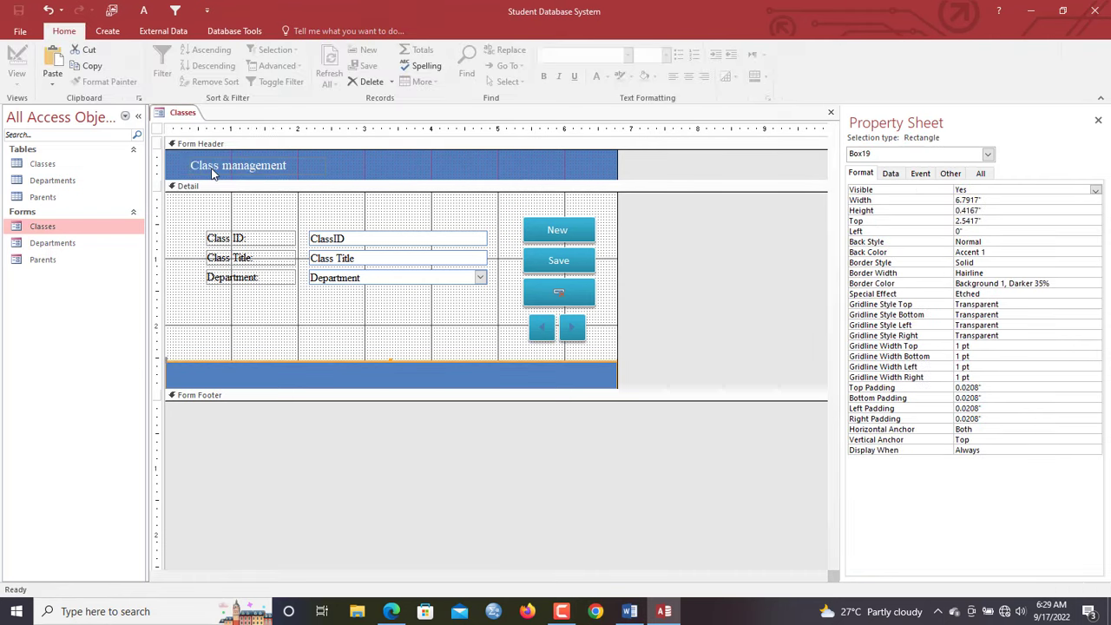
left_click_drag(416, 143, 545, 119)
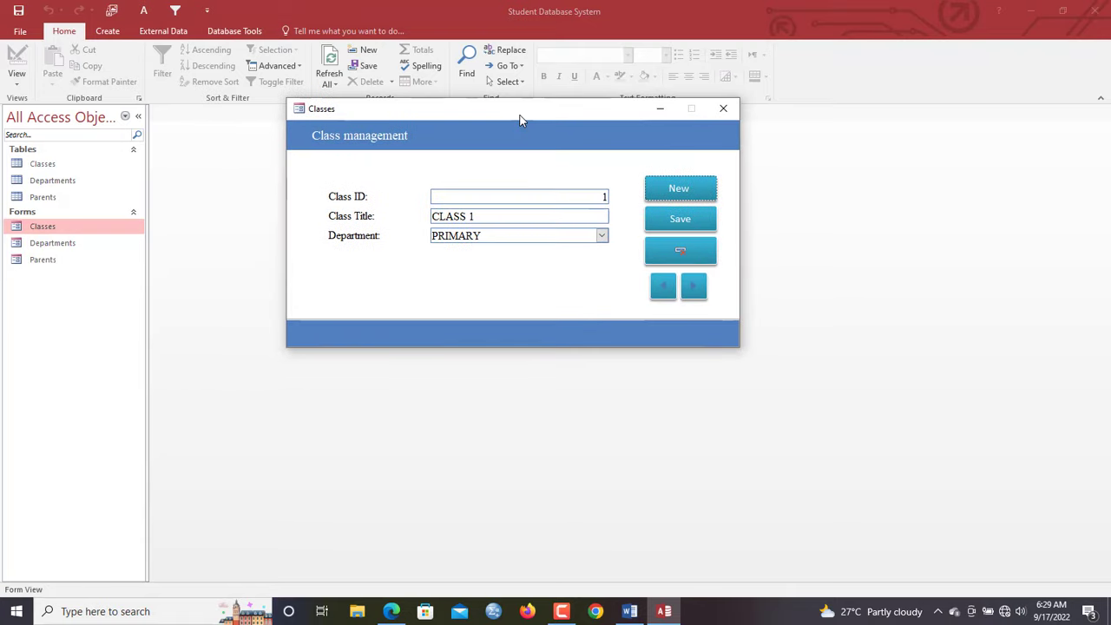
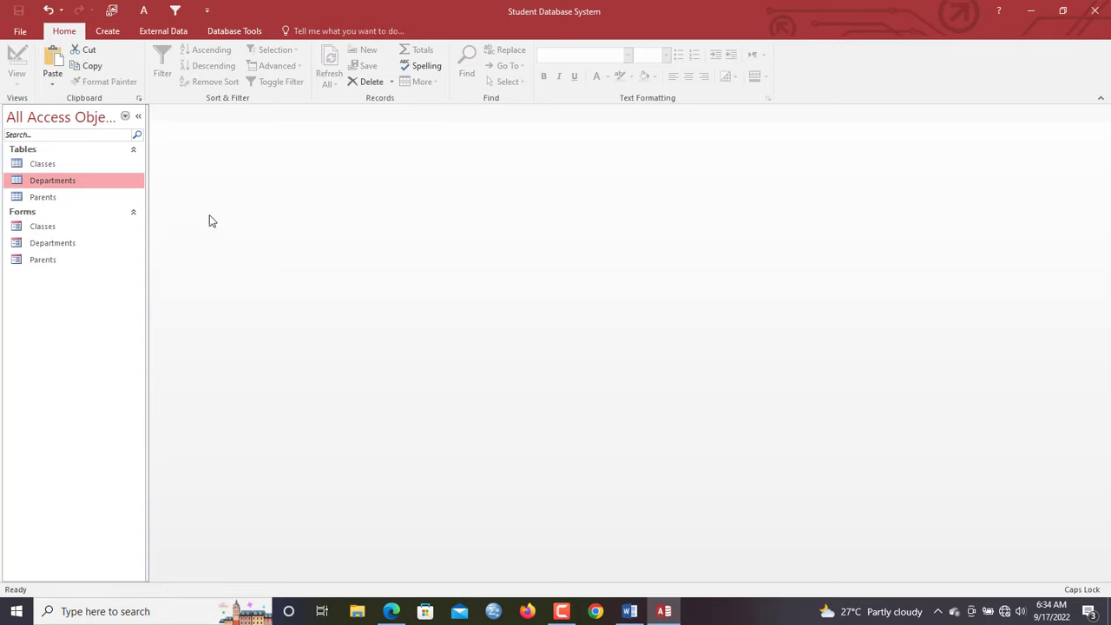
Step: Hide Word and open a fresh blank Table1 in Design view, discarding the first attempt
left_click(628, 612)
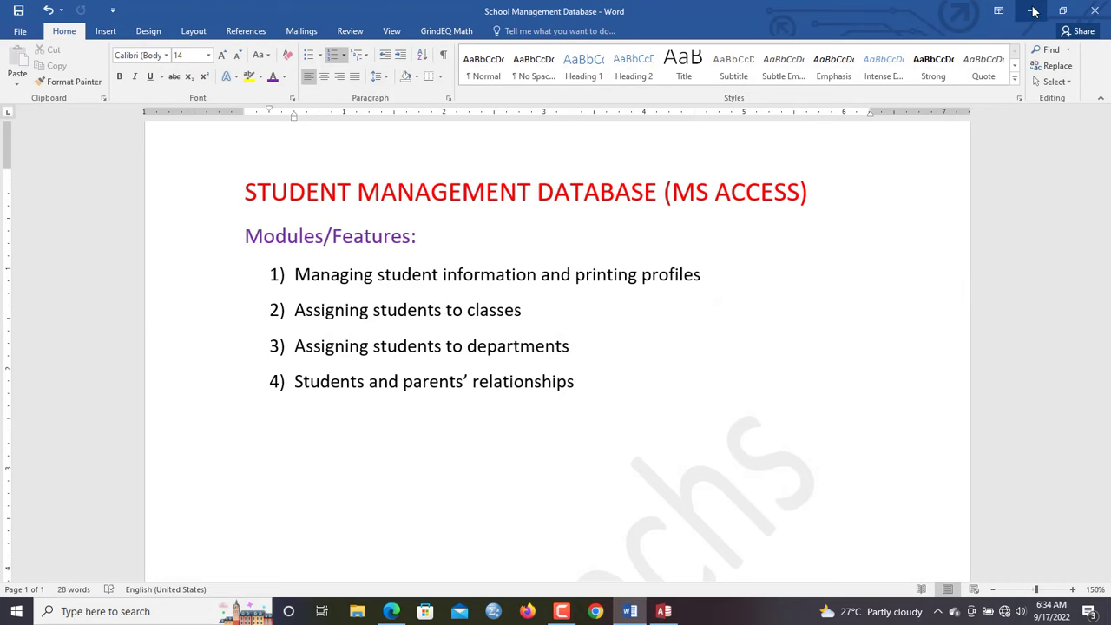
left_click(1032, 12)
left_click(108, 32)
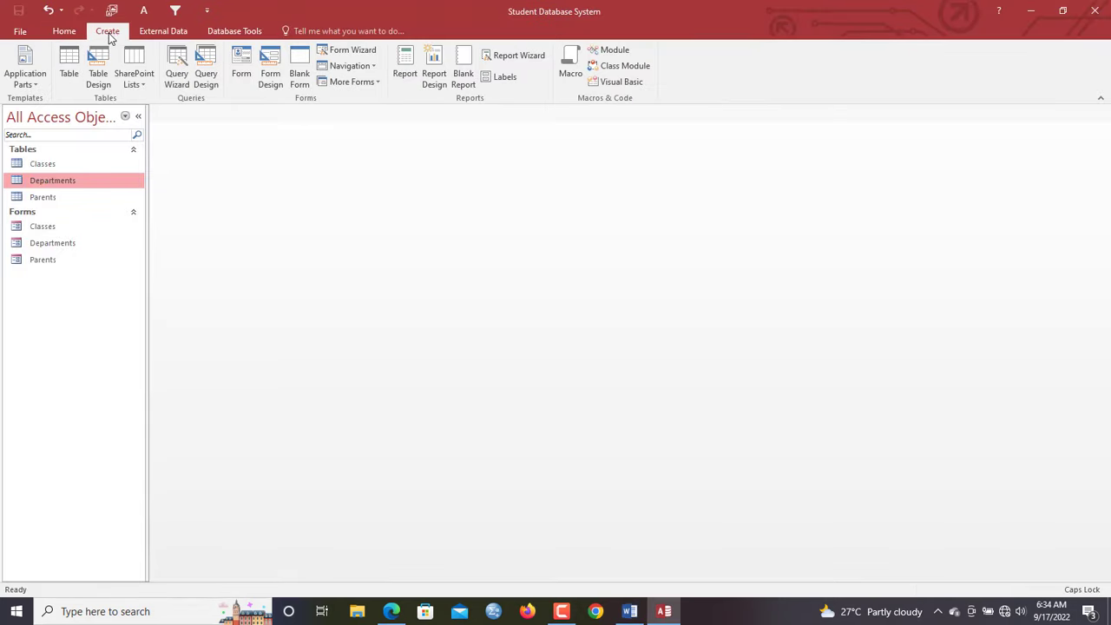
left_click(100, 73)
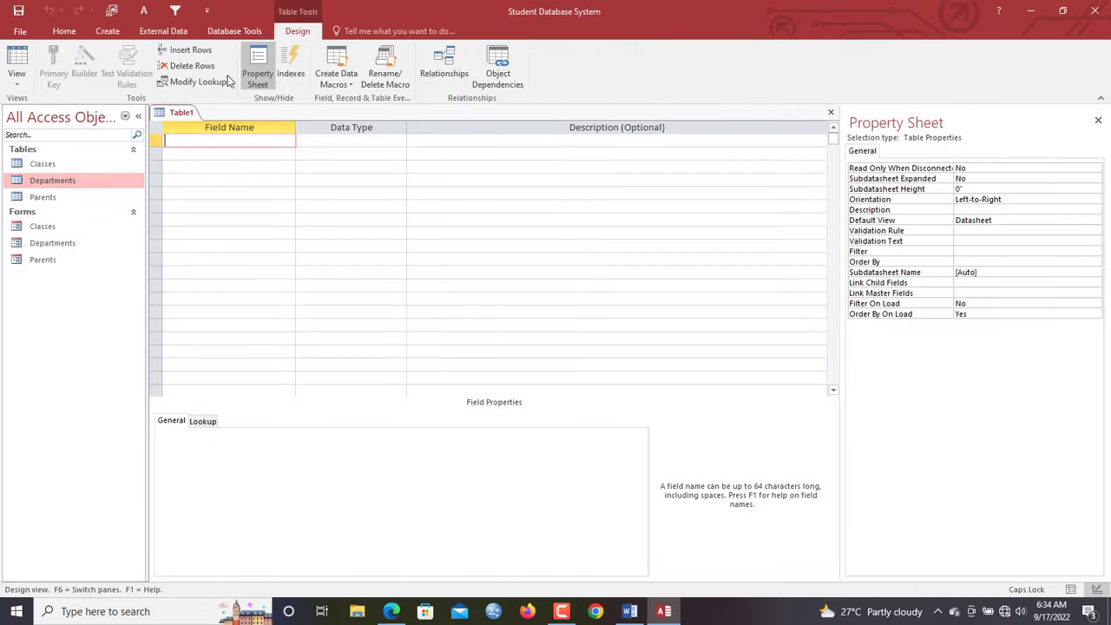
right_click(176, 119)
left_click(200, 142)
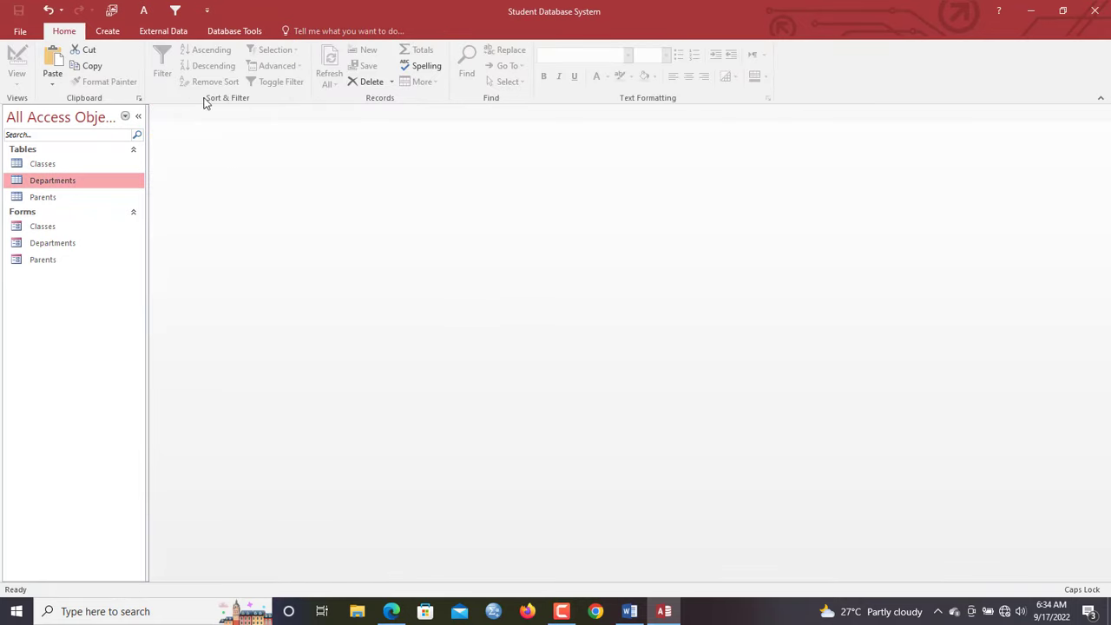
left_click(106, 31)
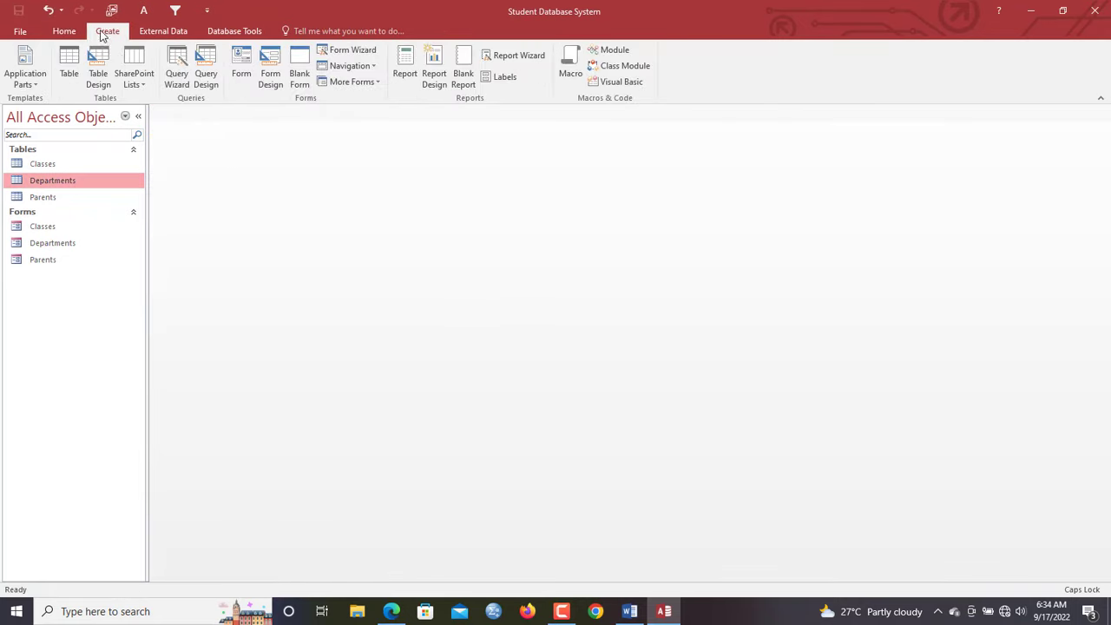
left_click(98, 79)
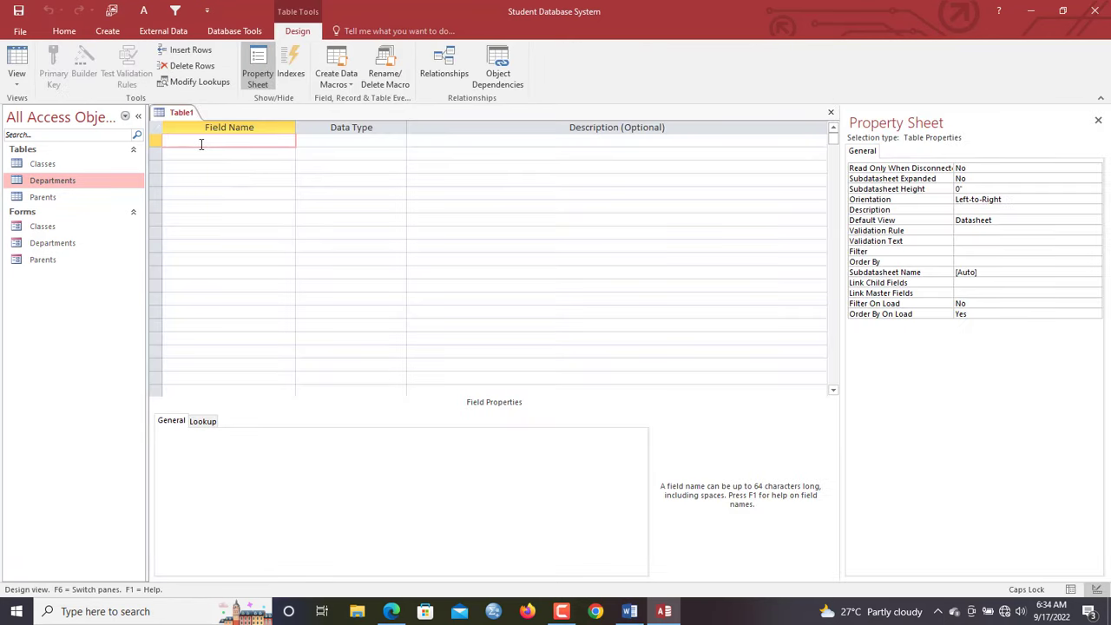
Step: Add an ID field of type AutoNumber and make it the primary key
type("ID")
key("Tab")
type("AU")
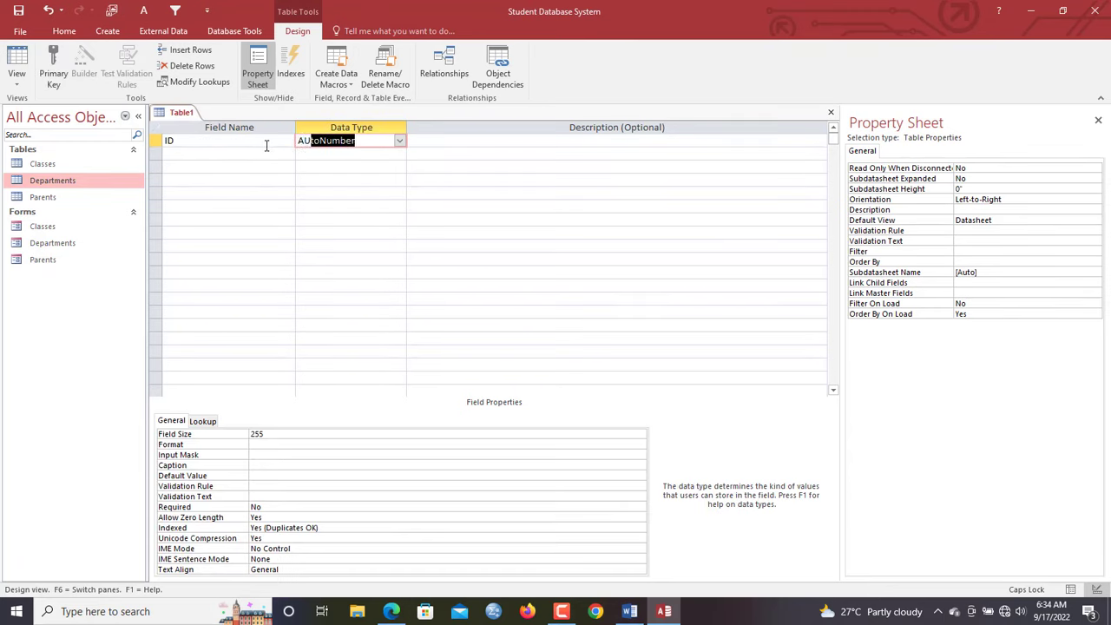
left_click(54, 68)
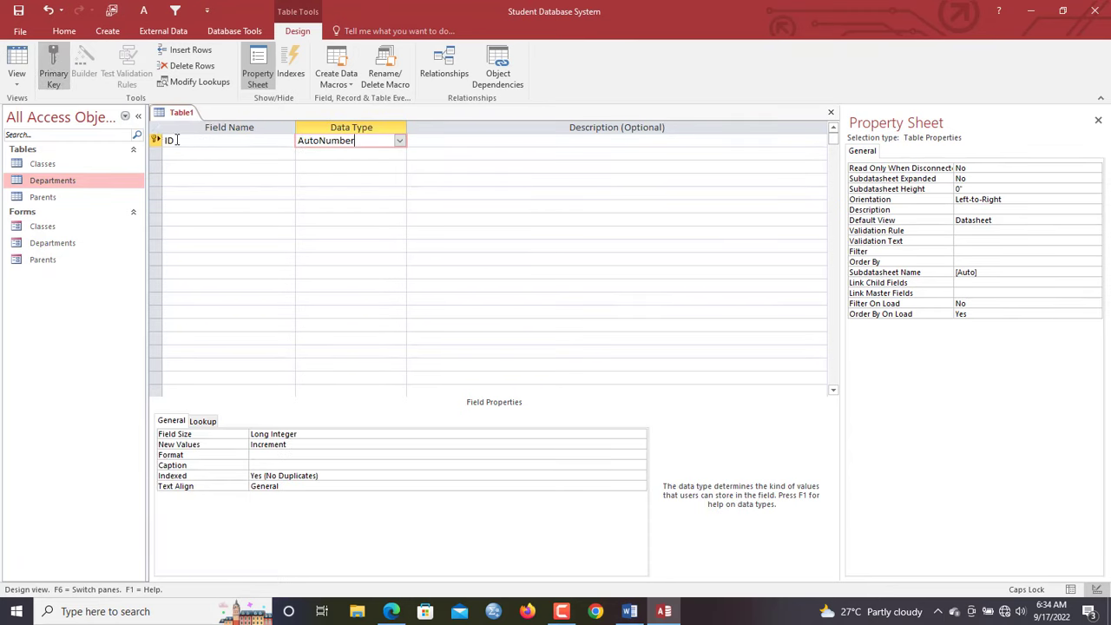
left_click(209, 154)
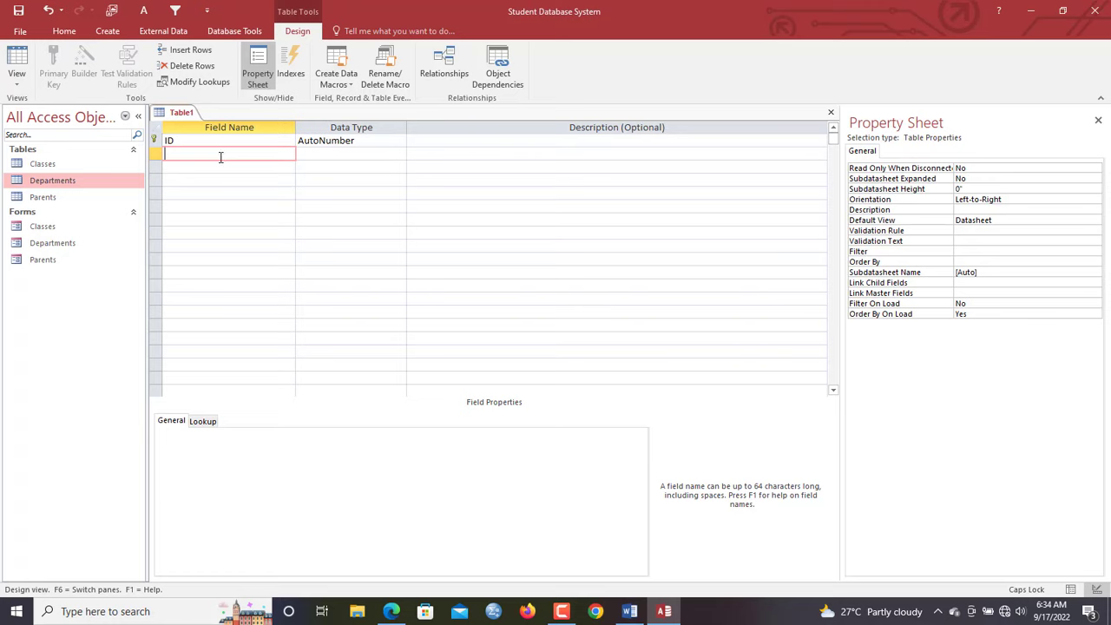
left_click(166, 141)
left_click(156, 139)
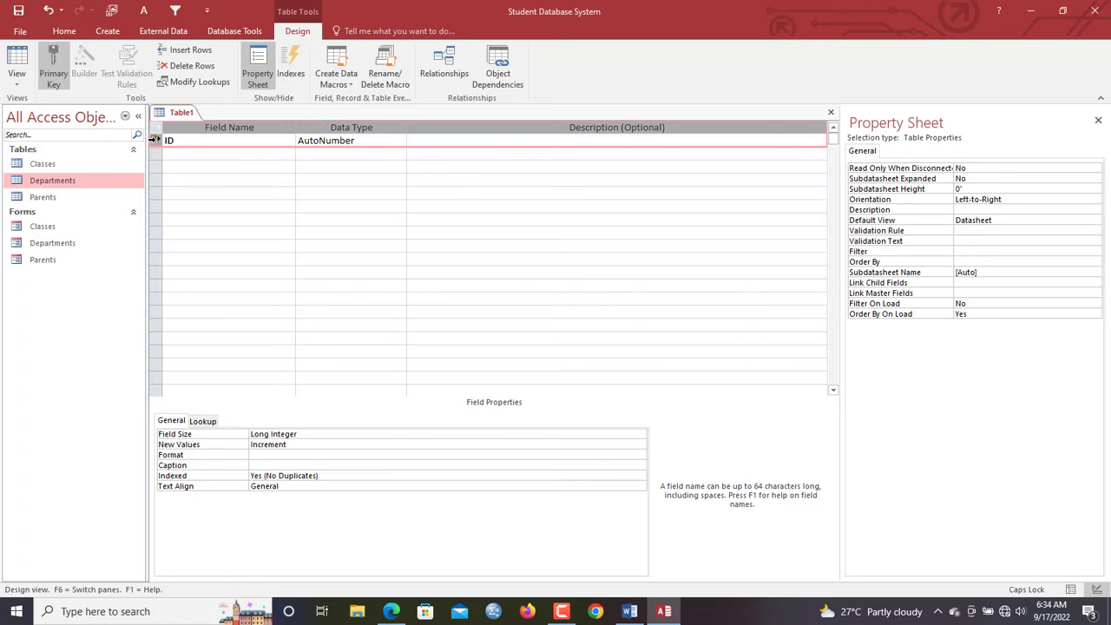
left_click(54, 74)
left_click(197, 156)
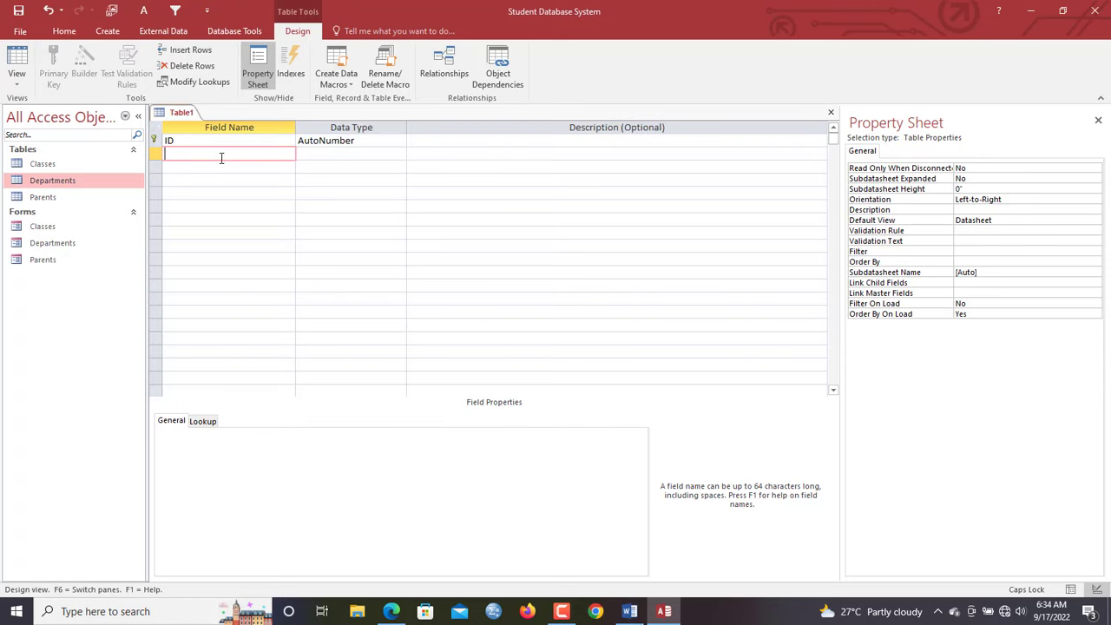
Step: Add FirstName, LastName and Gender as Short Text fields
key("Caps_Lock")
type("Firs")
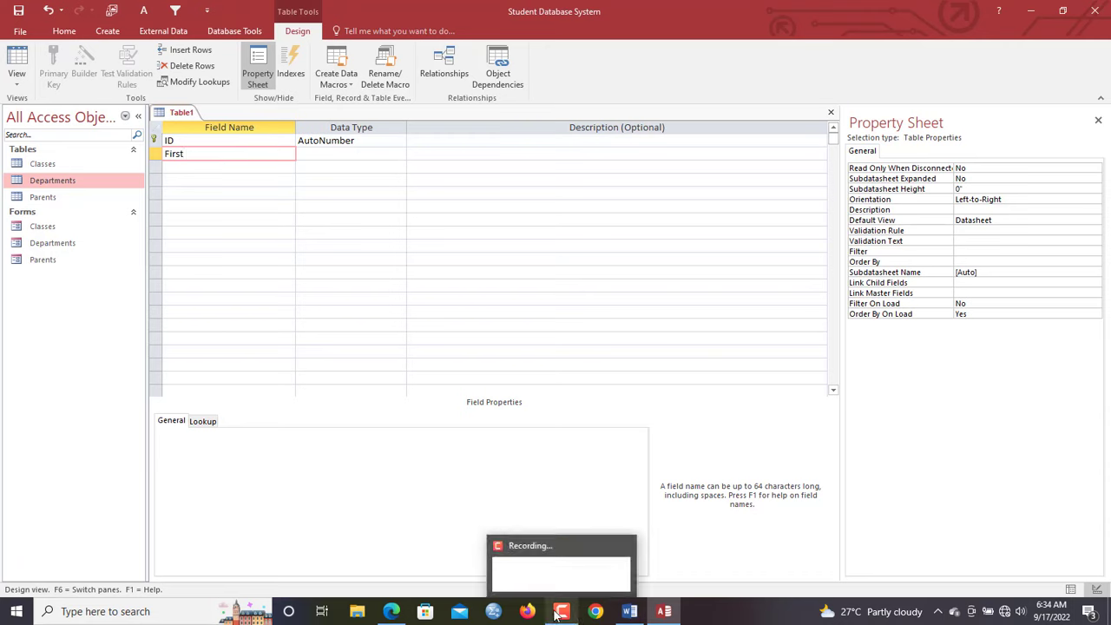
type("tName")
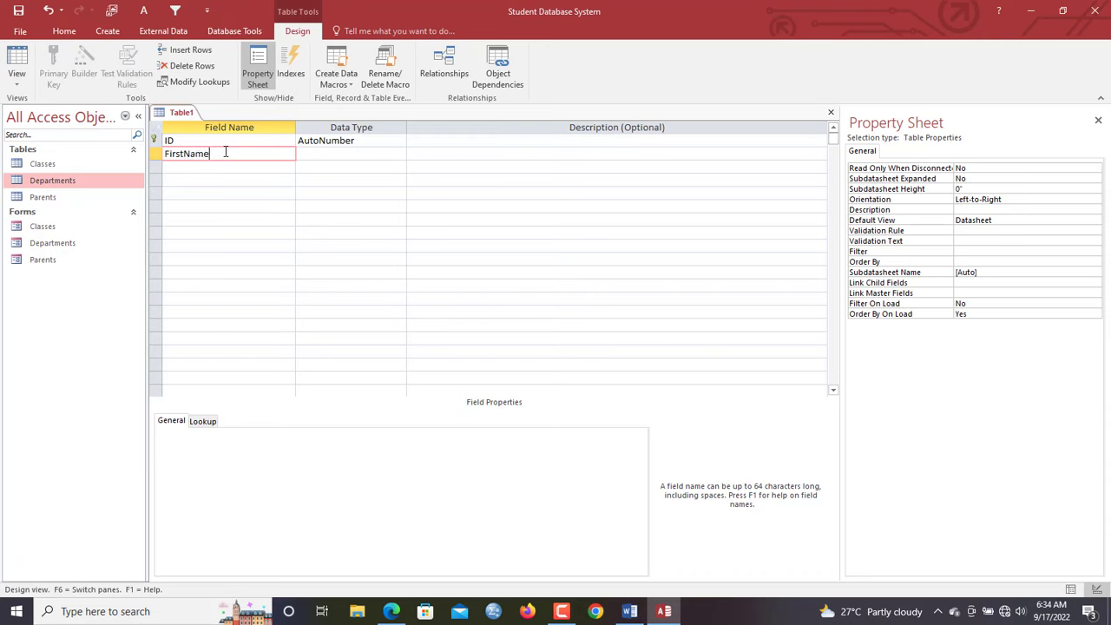
key("Tab")
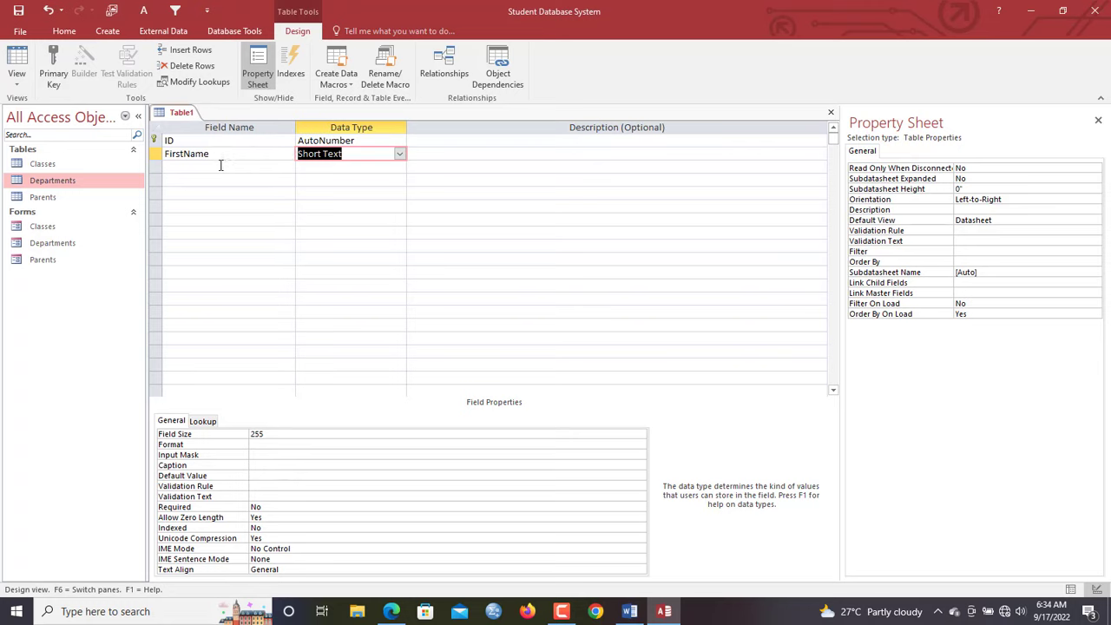
left_click(220, 165)
type("LastName")
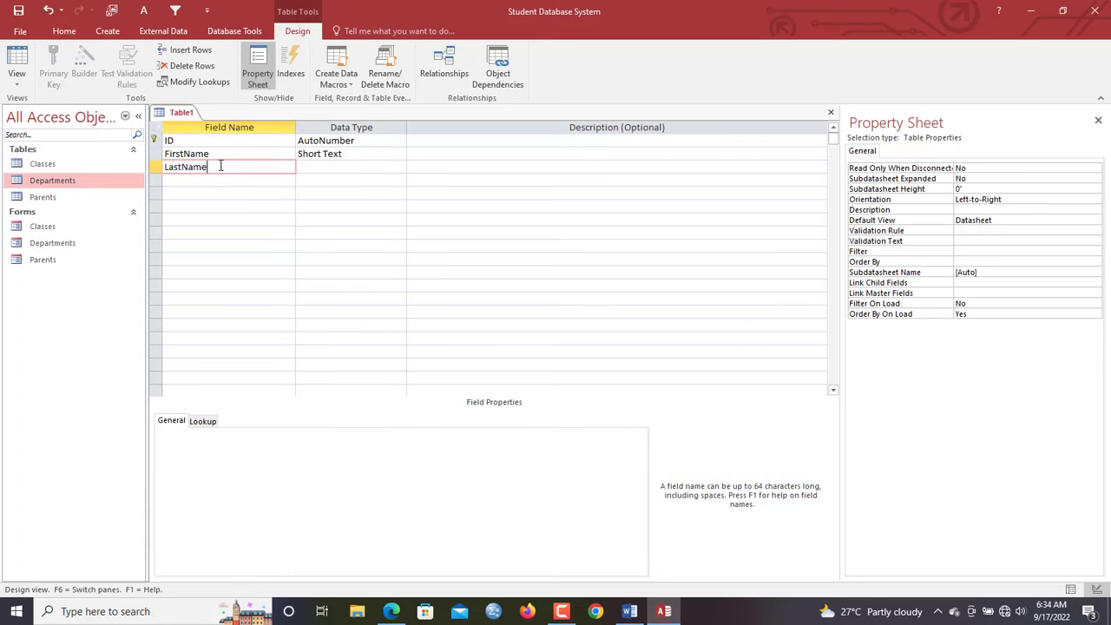
key("Tab")
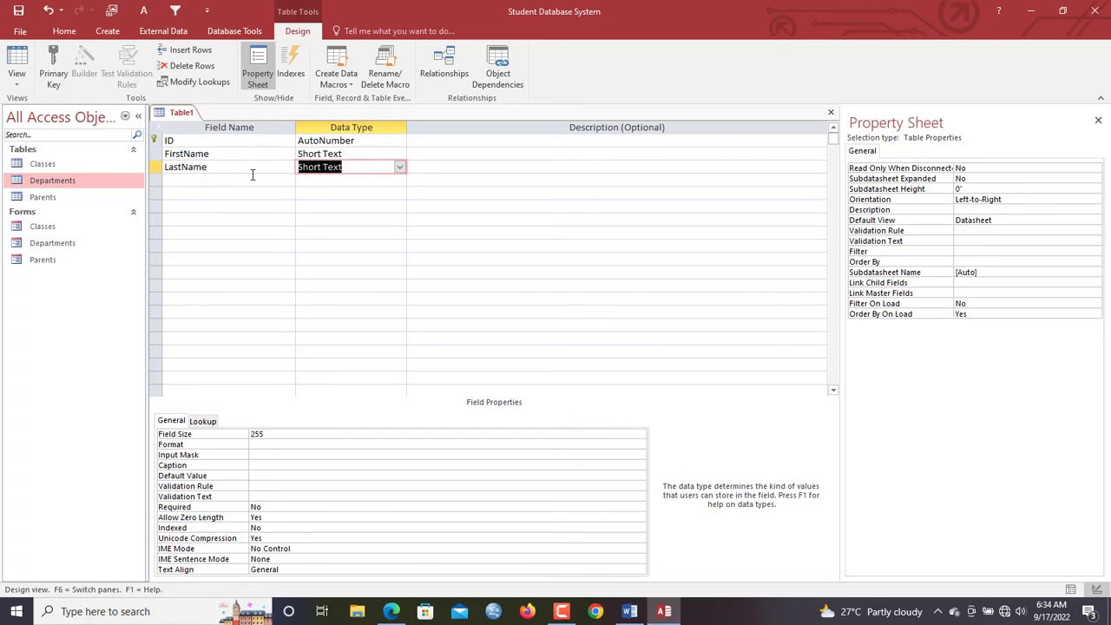
left_click(251, 177)
type("Gender")
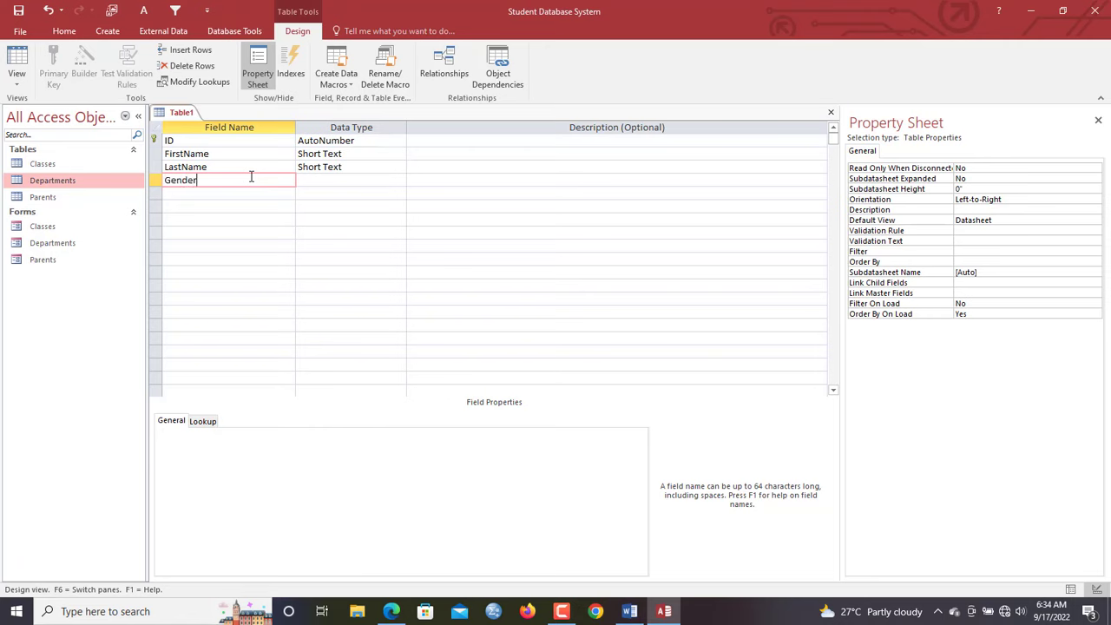
key("Tab")
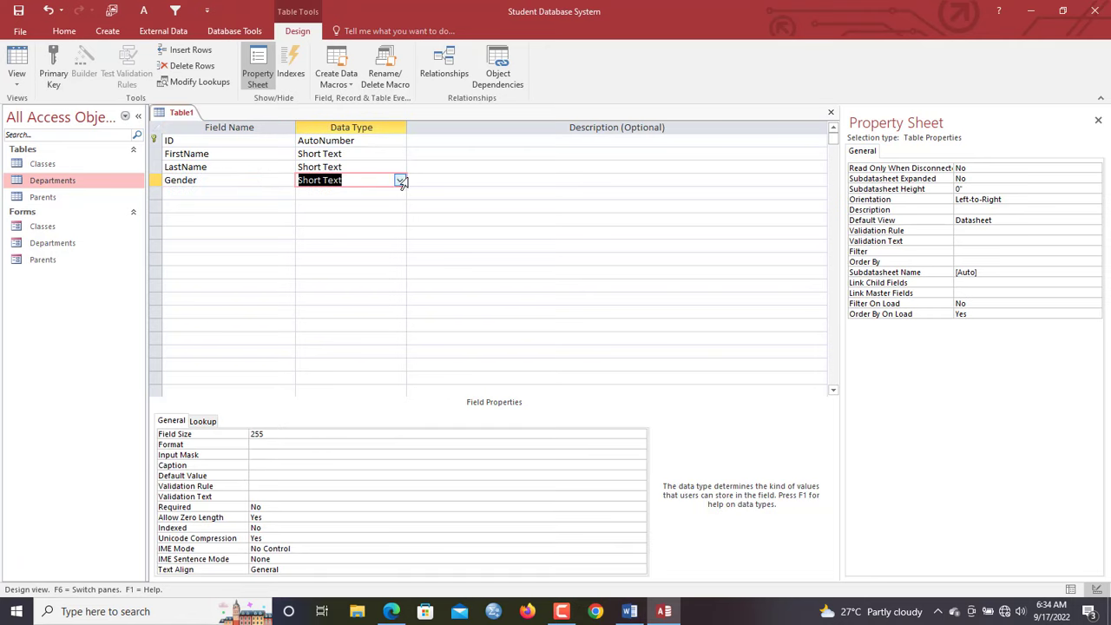
Step: Start the Lookup Wizard for Gender, choosing to type in the values yourself
left_click(399, 180)
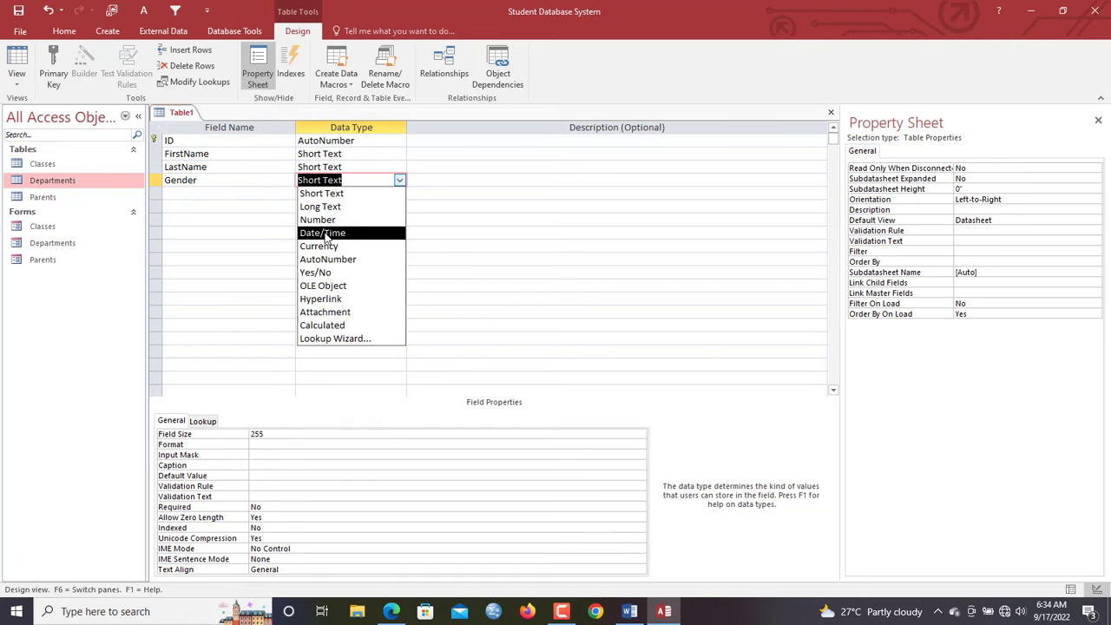
left_click(323, 338)
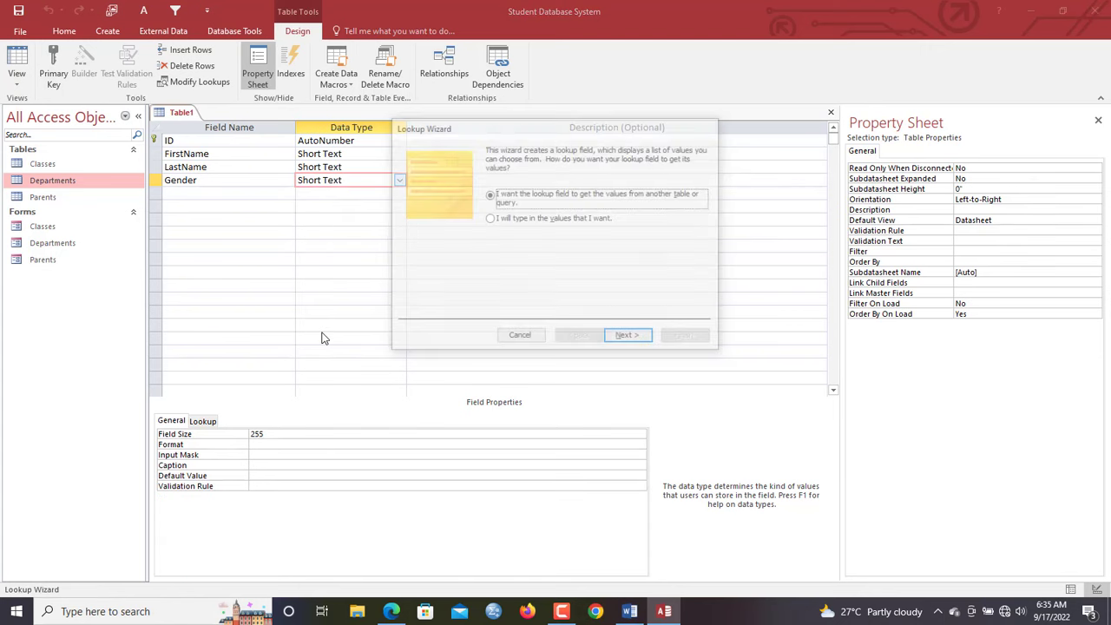
left_click(532, 220)
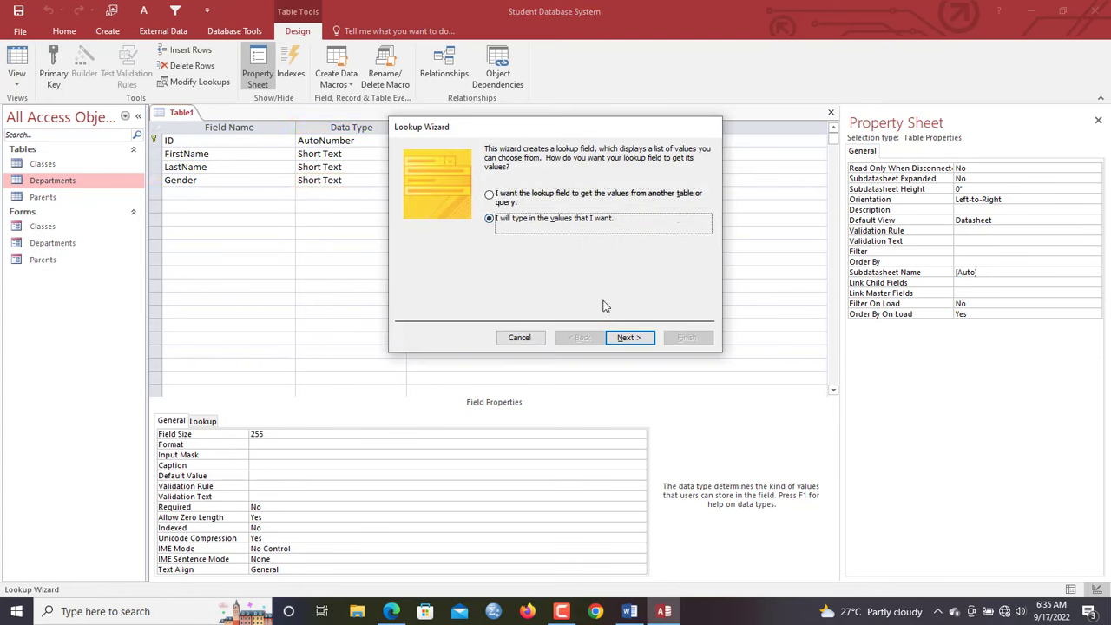
left_click(630, 338)
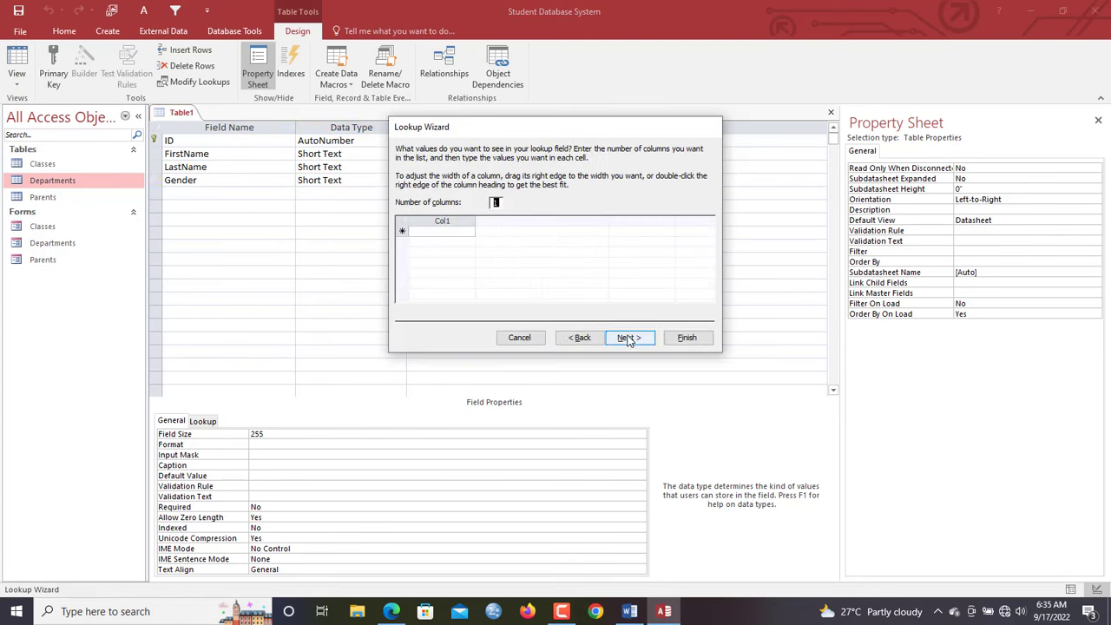
Step: Enter MALE and FEMALE as lookup values, tick Limit To List, and finish the wizard
left_click(447, 231)
key("Caps_Lock")
type("MALE")
key("Down")
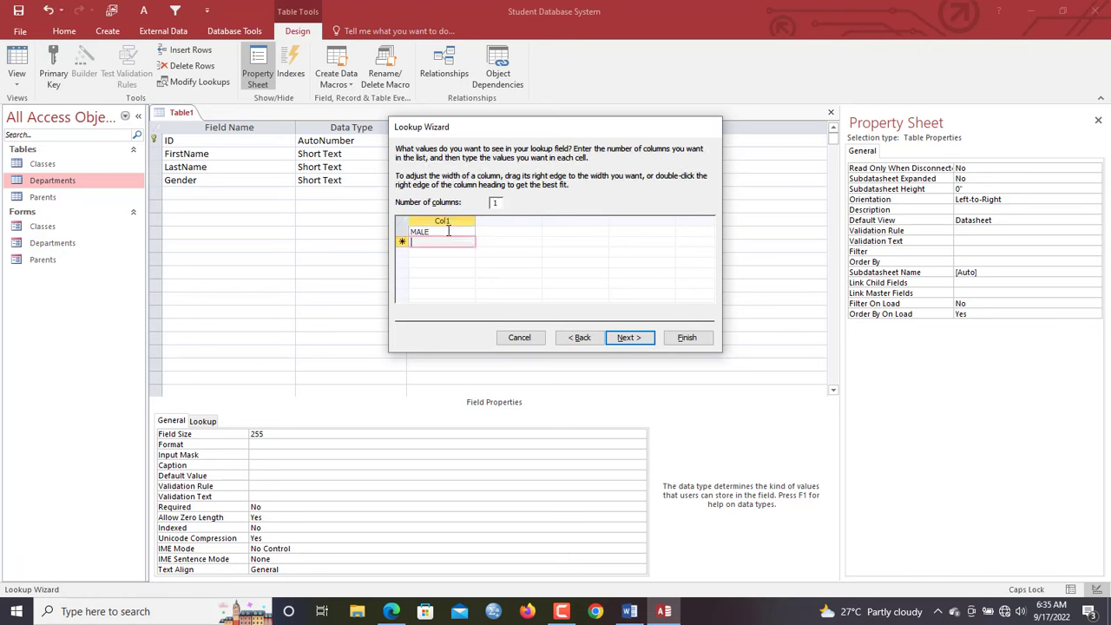
type("FEMALE")
left_click(636, 337)
left_click(490, 194)
left_click(678, 338)
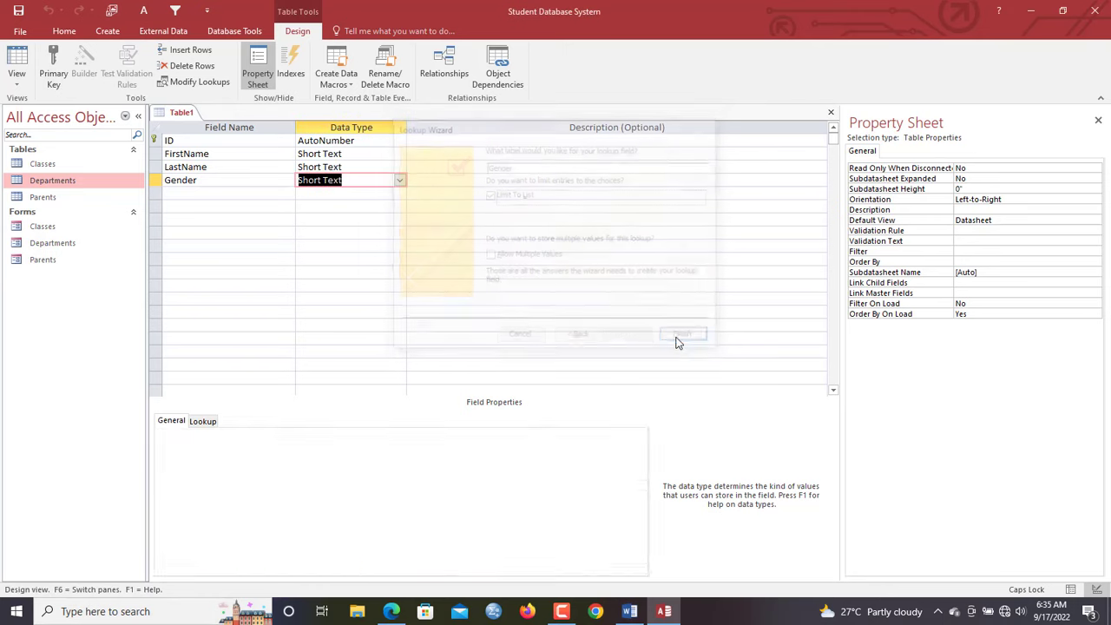
left_click(219, 193)
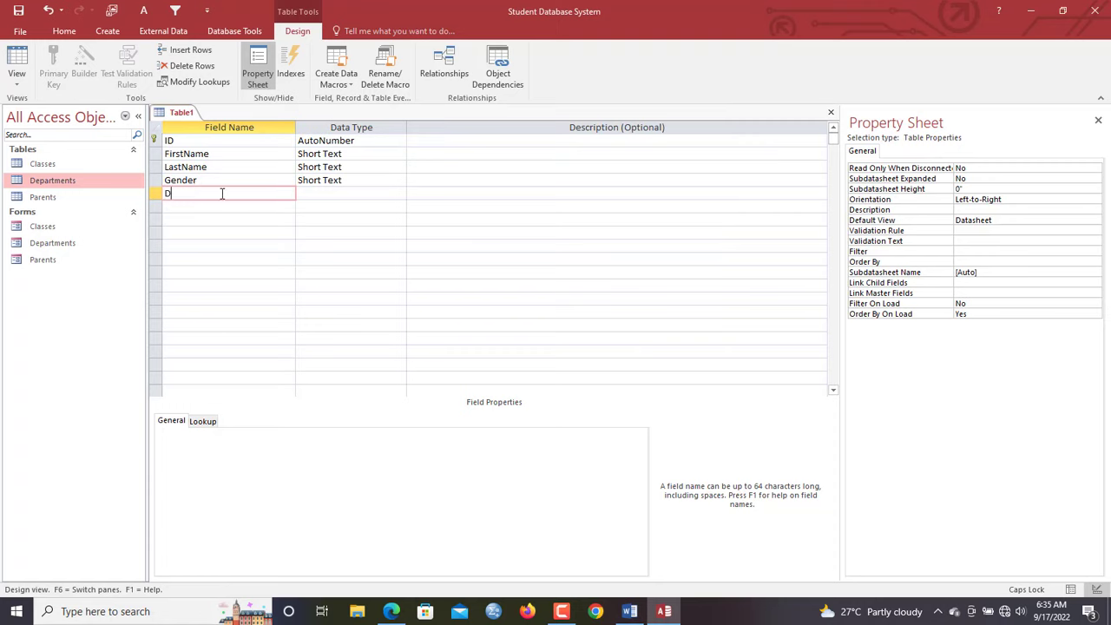
Step: Name the fifth field Birthdate and set its data type to Date/Time
type("D")
key("BackSpace")
type("B")
key("Caps_Lock")
type("irthdate")
key("Tab")
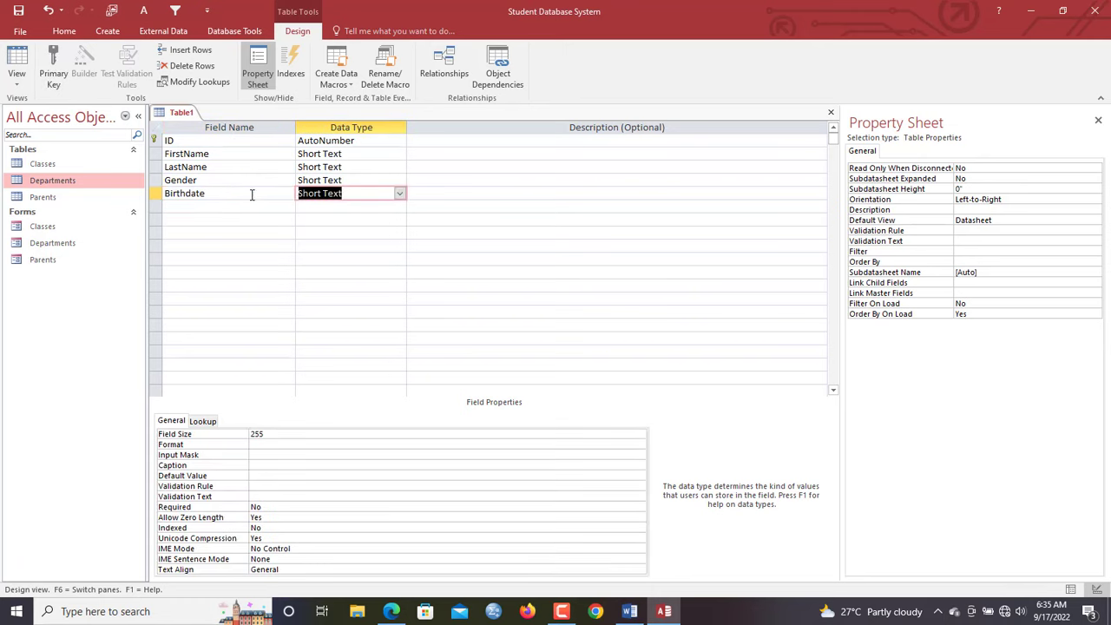
left_click(400, 193)
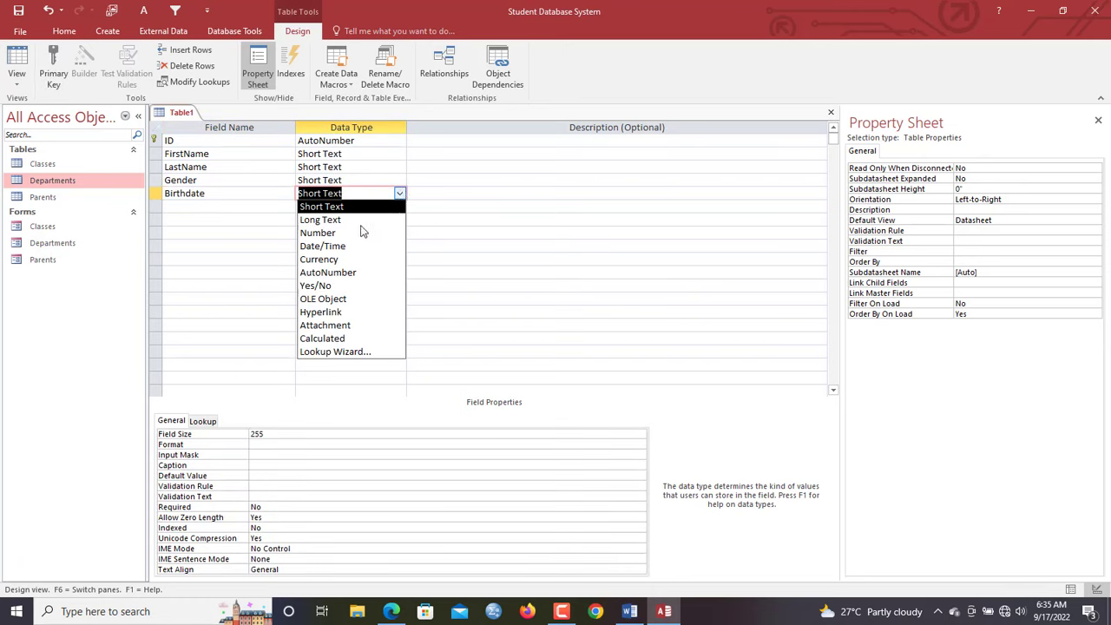
left_click(352, 246)
left_click(212, 205)
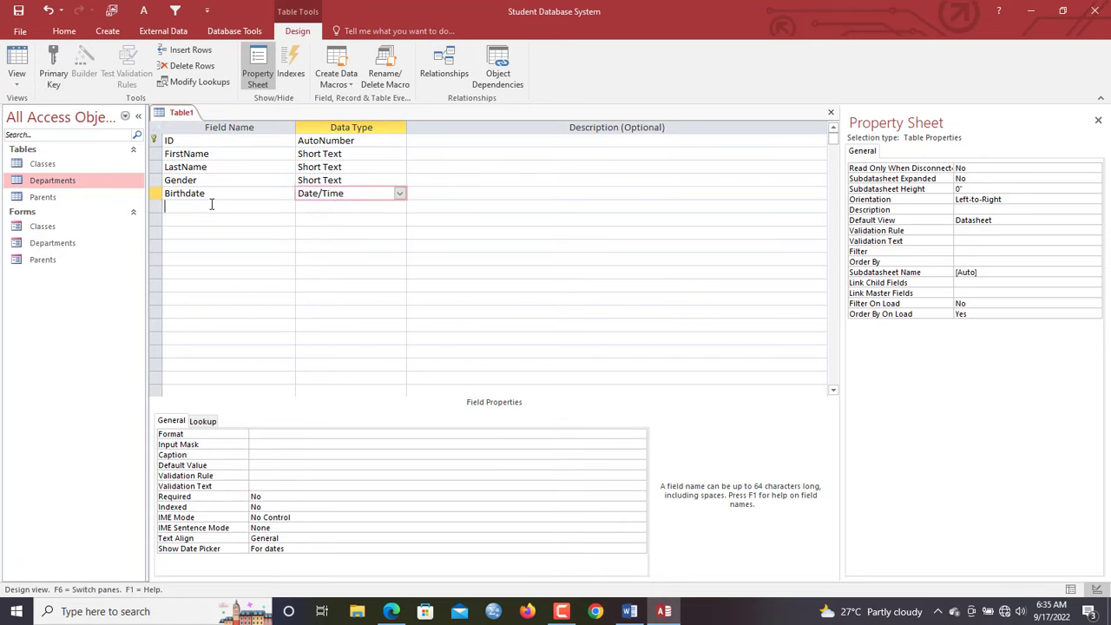
left_click(358, 193)
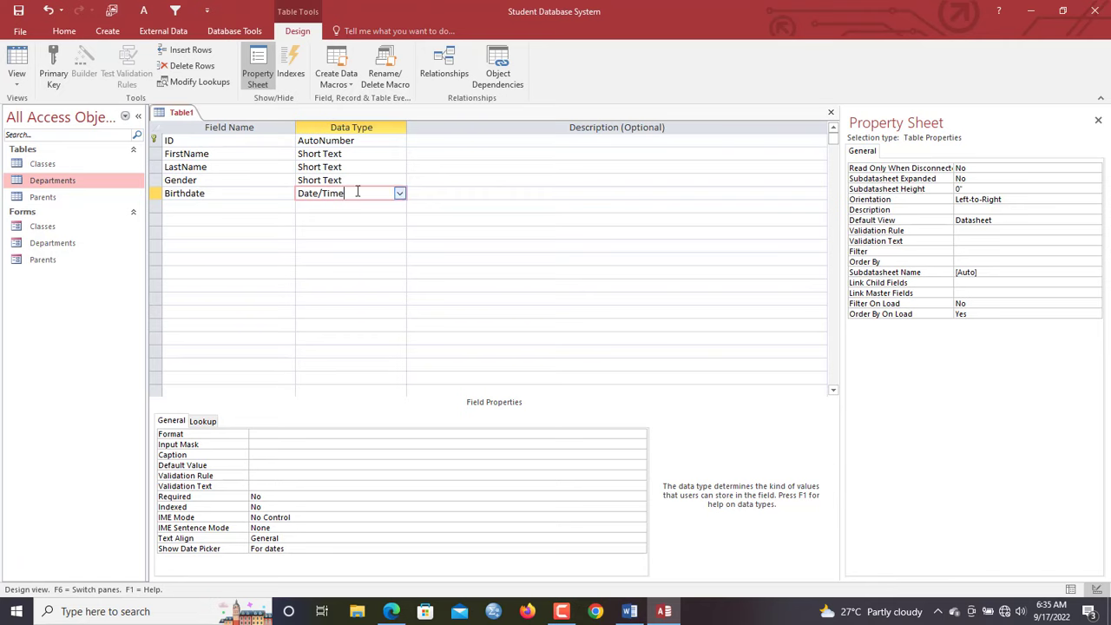
left_click_drag(362, 189, 267, 190)
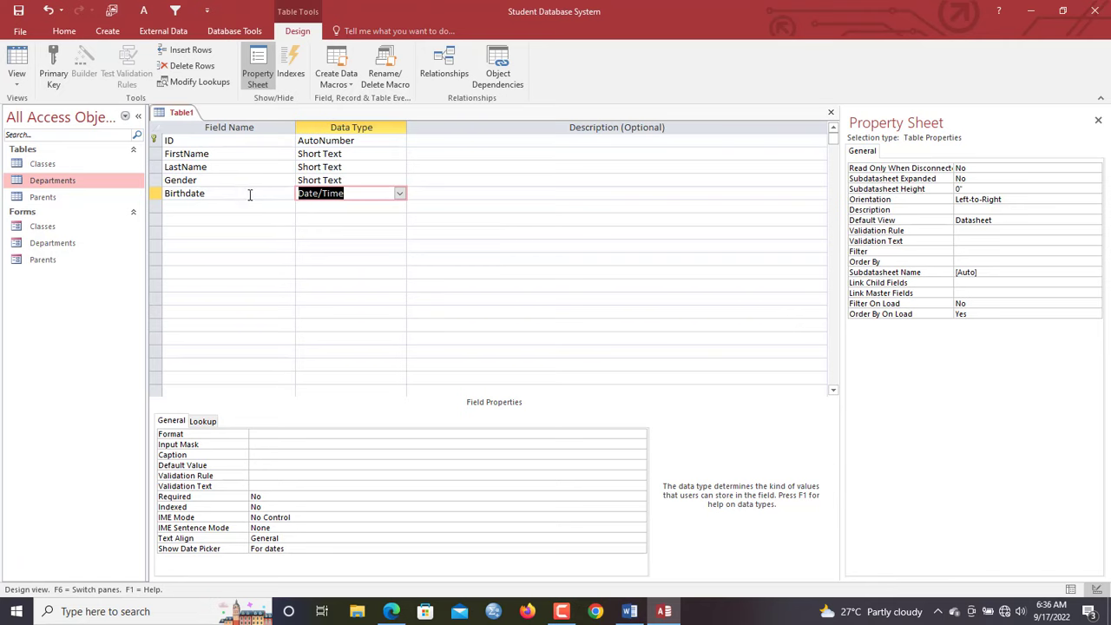
Step: Set Birthdate's Validation Rule to <Date()
left_click(253, 475)
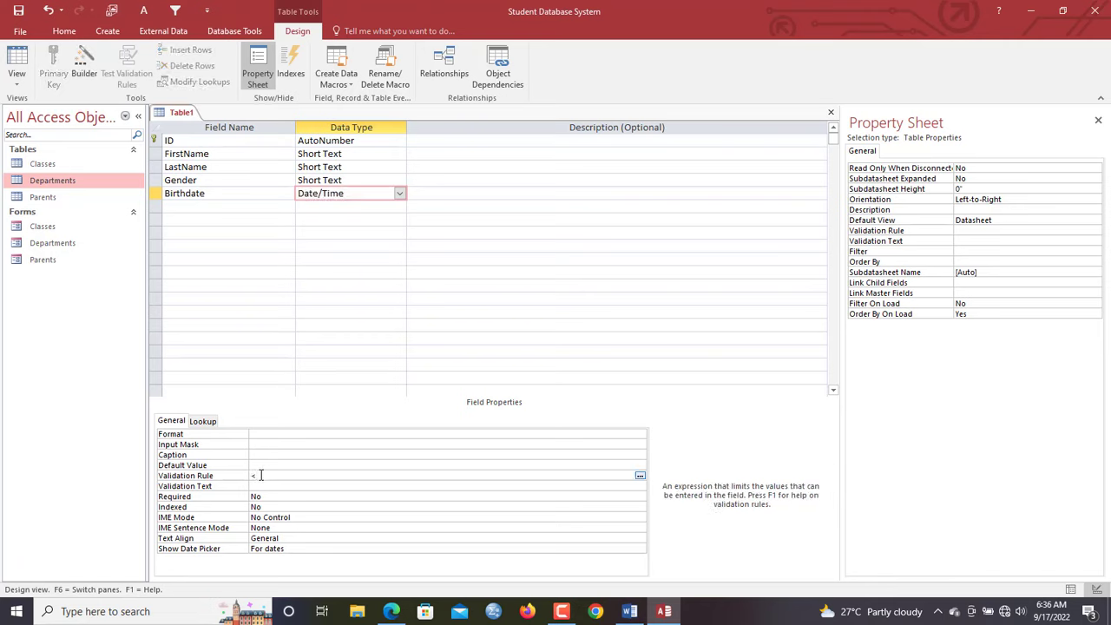
type("<date()")
left_click(289, 476)
left_click_drag(306, 478, 230, 466)
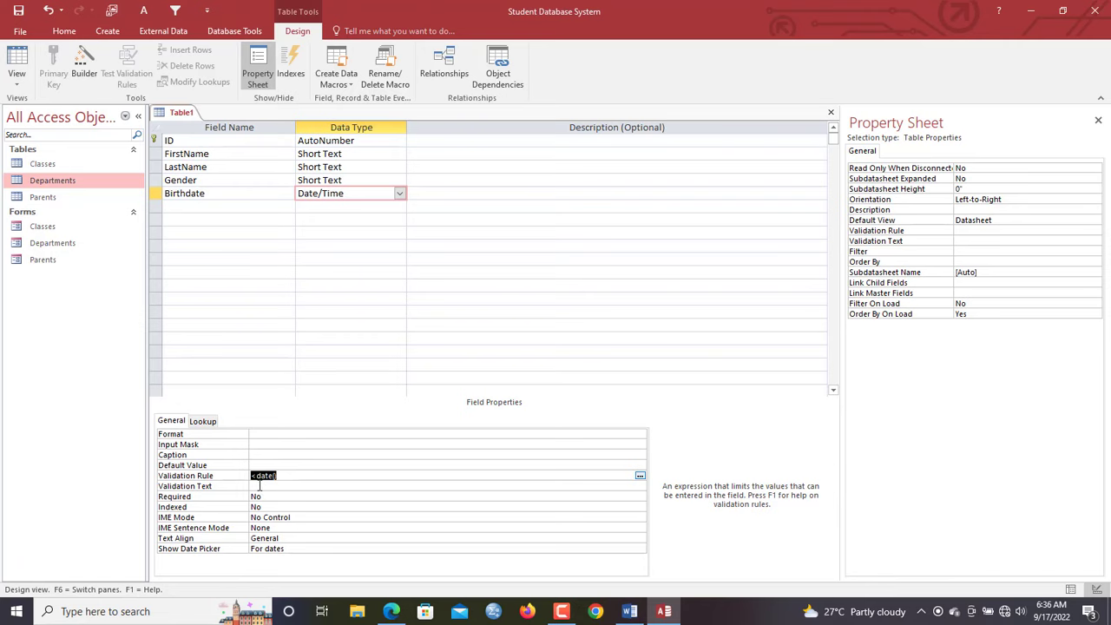
Step: Set the Validation Text to 'Sorry!, you entered an incorrect date of birth for the student. Enter again' and save
left_click(260, 486)
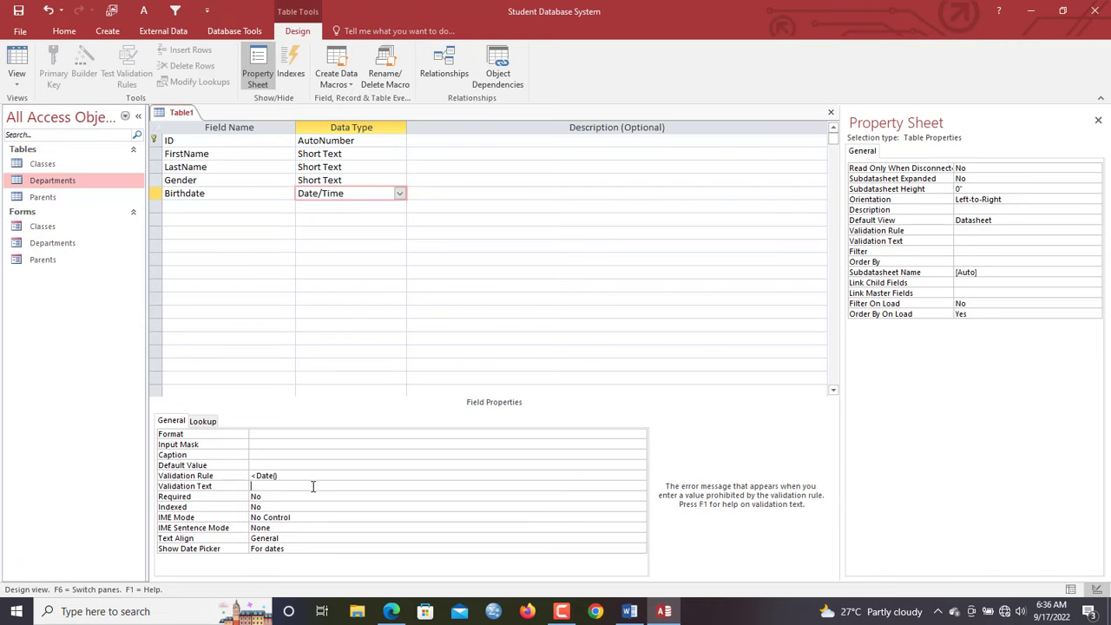
type("Sorry!, you entered an incorrect date of birth f")
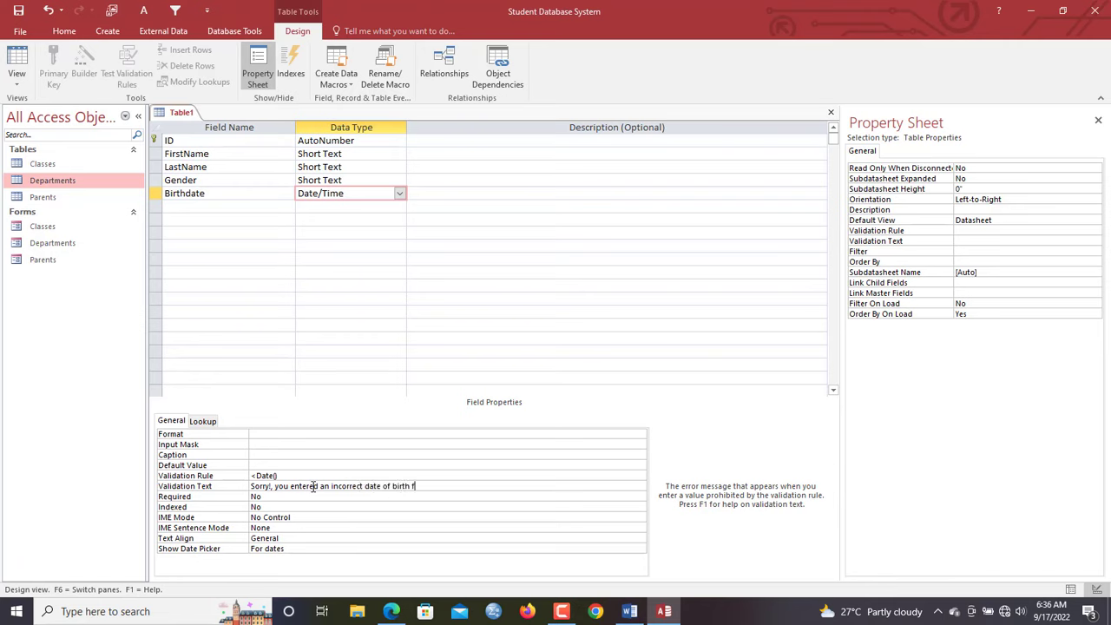
type("or the student. Enter again")
key("ctrl+s")
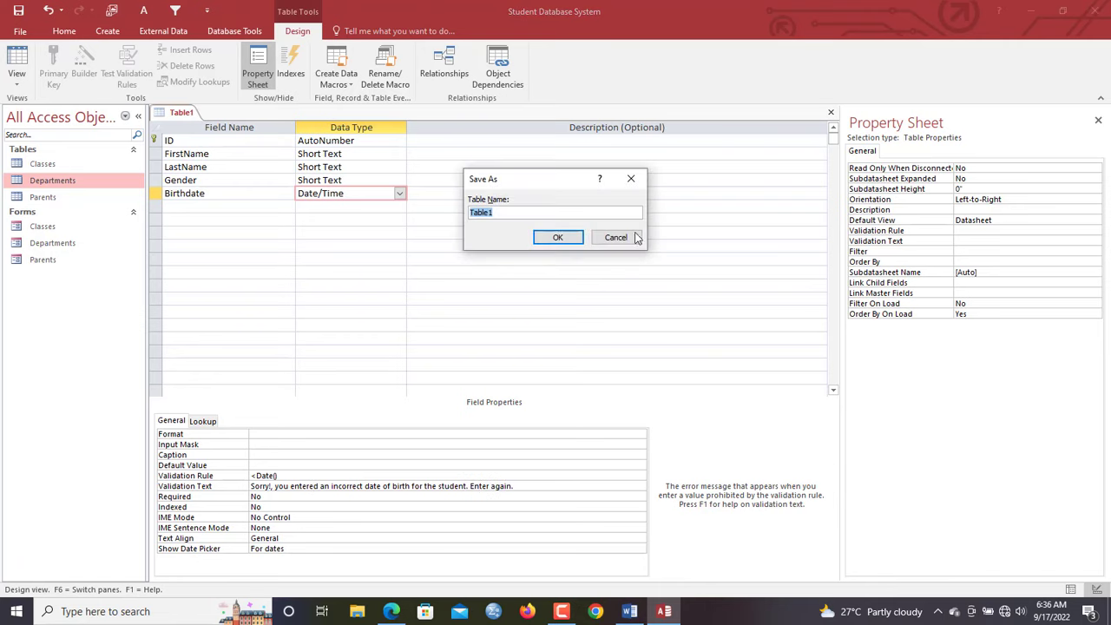
Step: Save the table as Studentstb from the Table1 tab's right-click menu
left_click(628, 234)
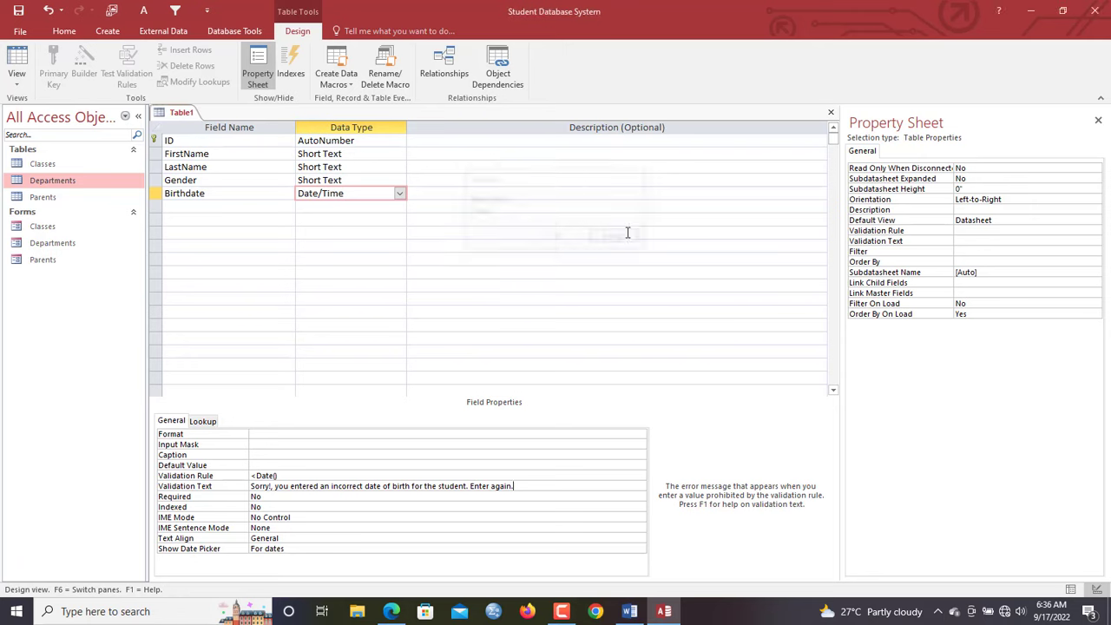
right_click(184, 114)
left_click(204, 124)
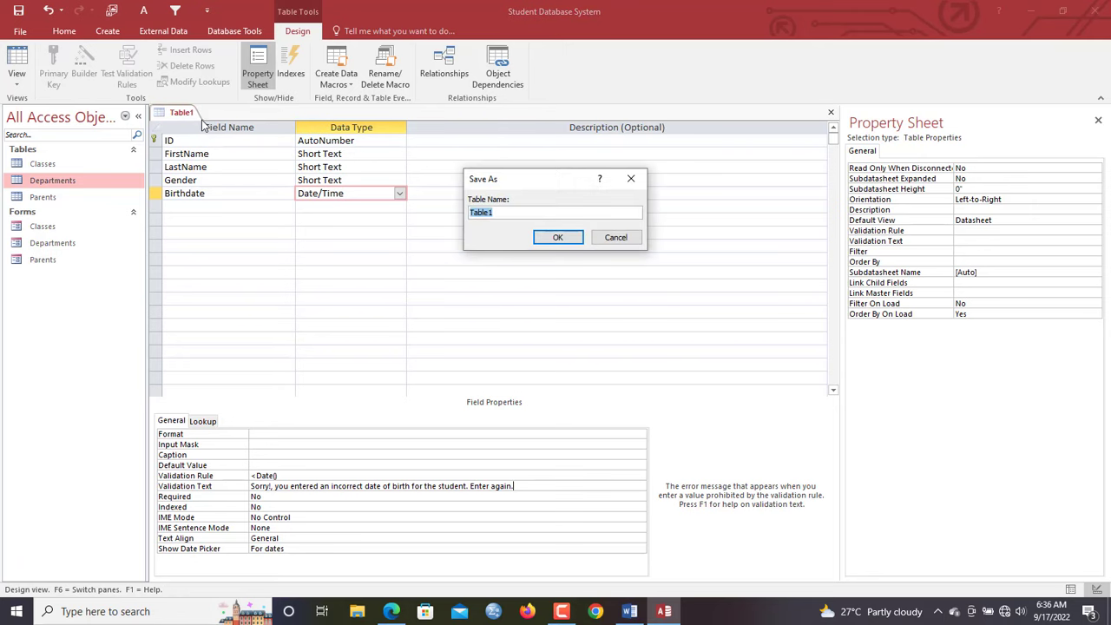
type("Studentstb")
key("Return")
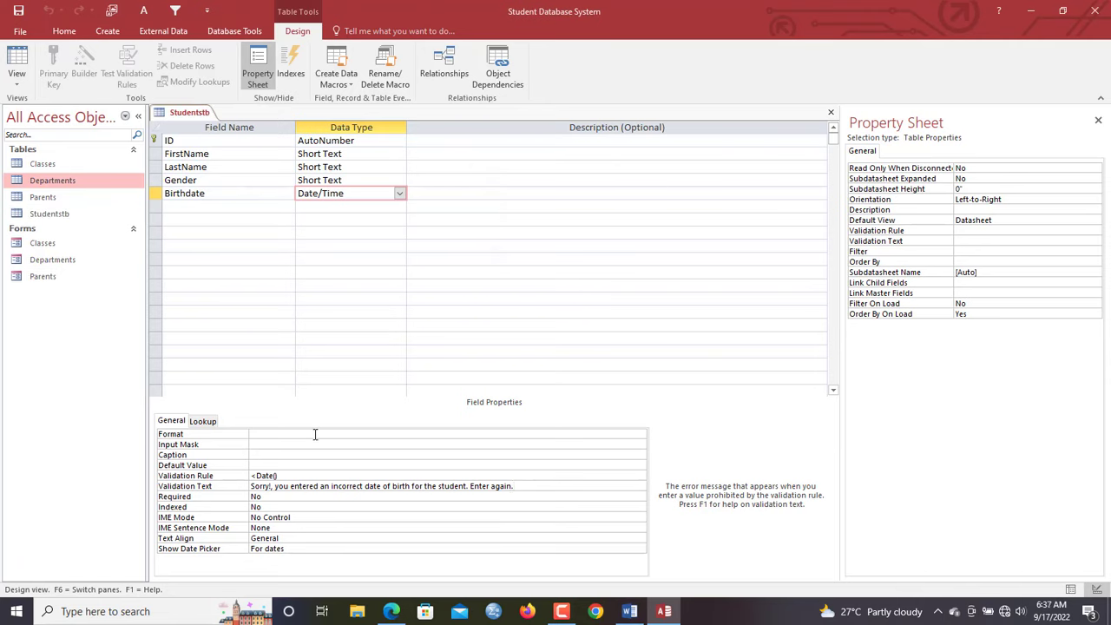
left_click(205, 206)
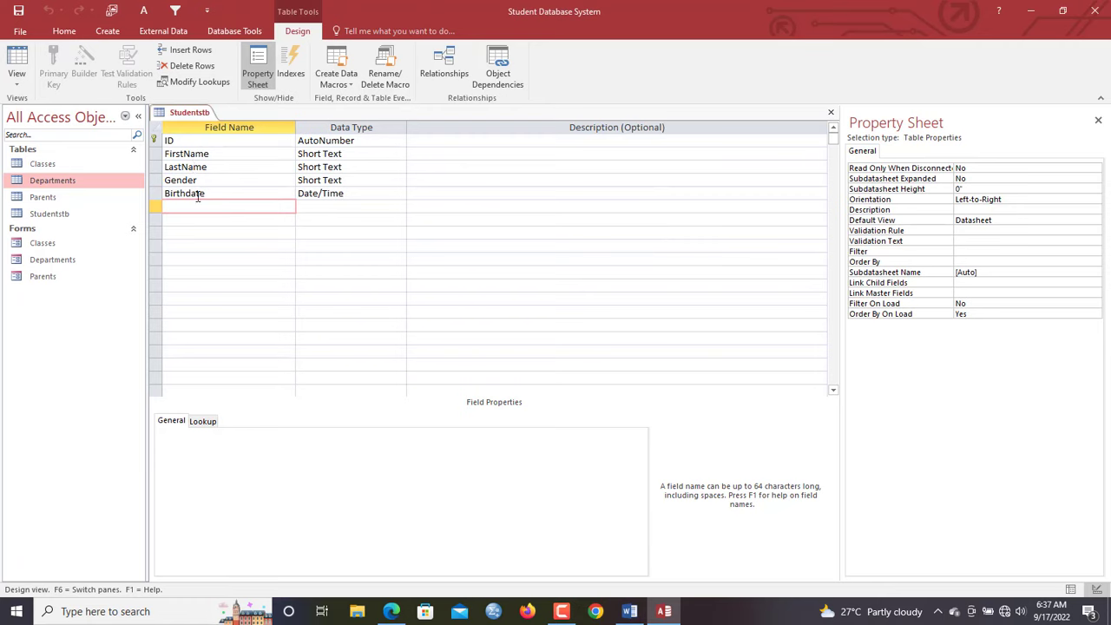
Step: Add Address and Hobby as Short Text fields
type("Address")
key("Tab")
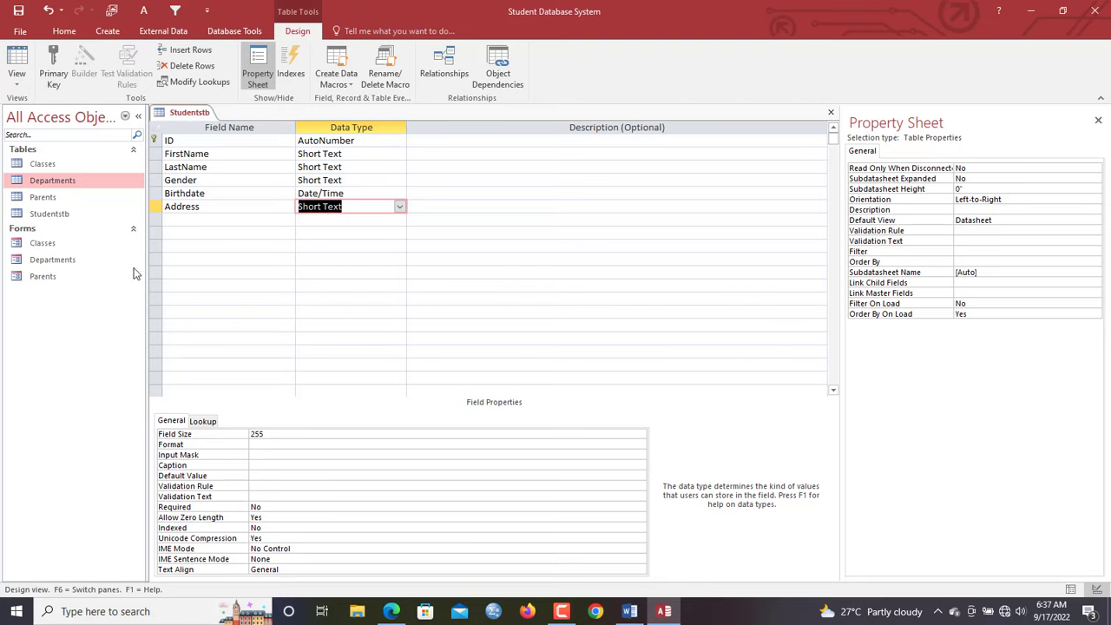
left_click(215, 218)
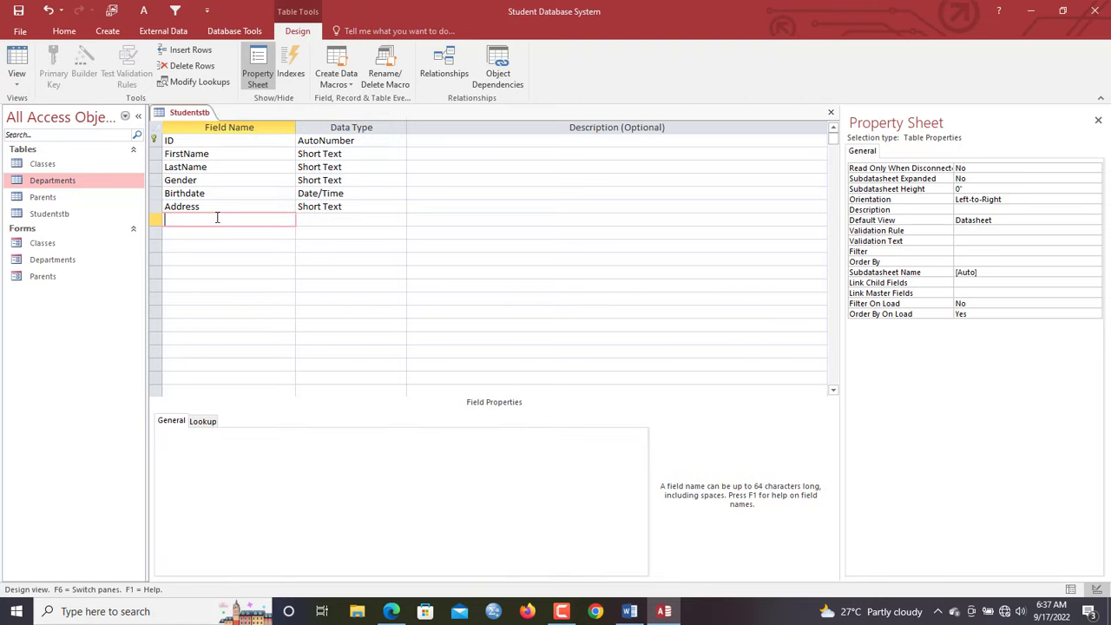
type("Hobby")
key("Tab")
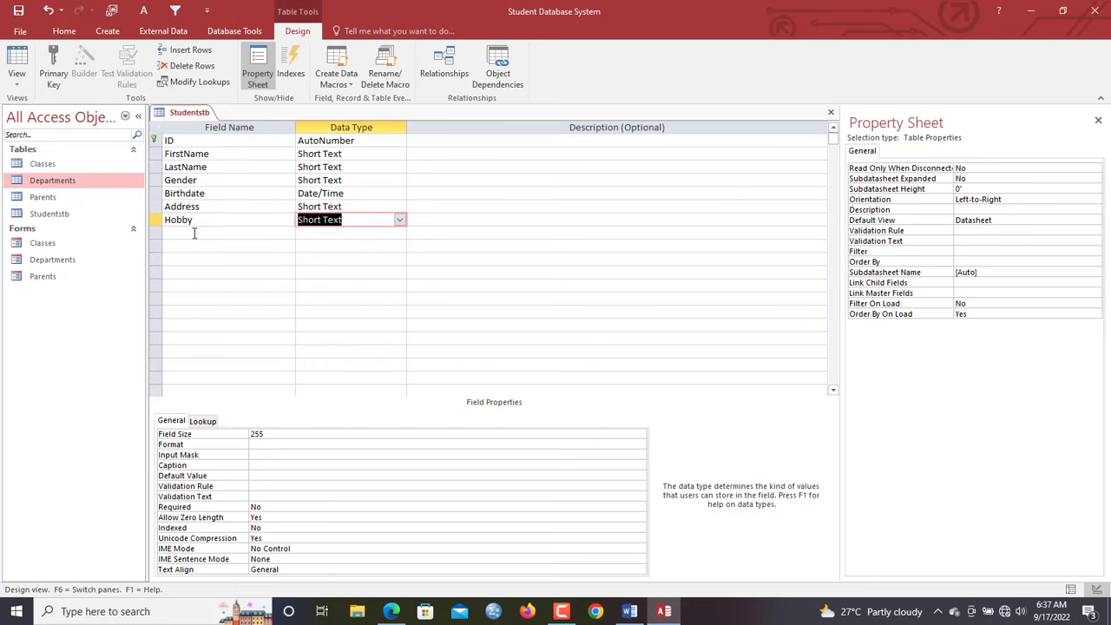
Step: Add a Photo field with the Attachment data type
left_click(229, 233)
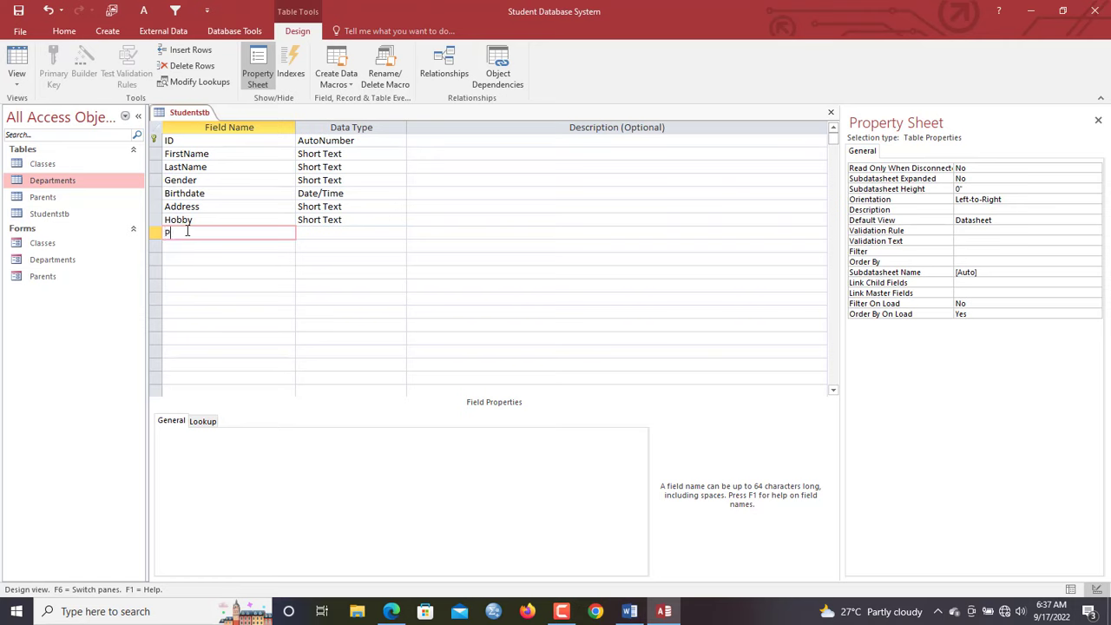
type("to")
key("Tab")
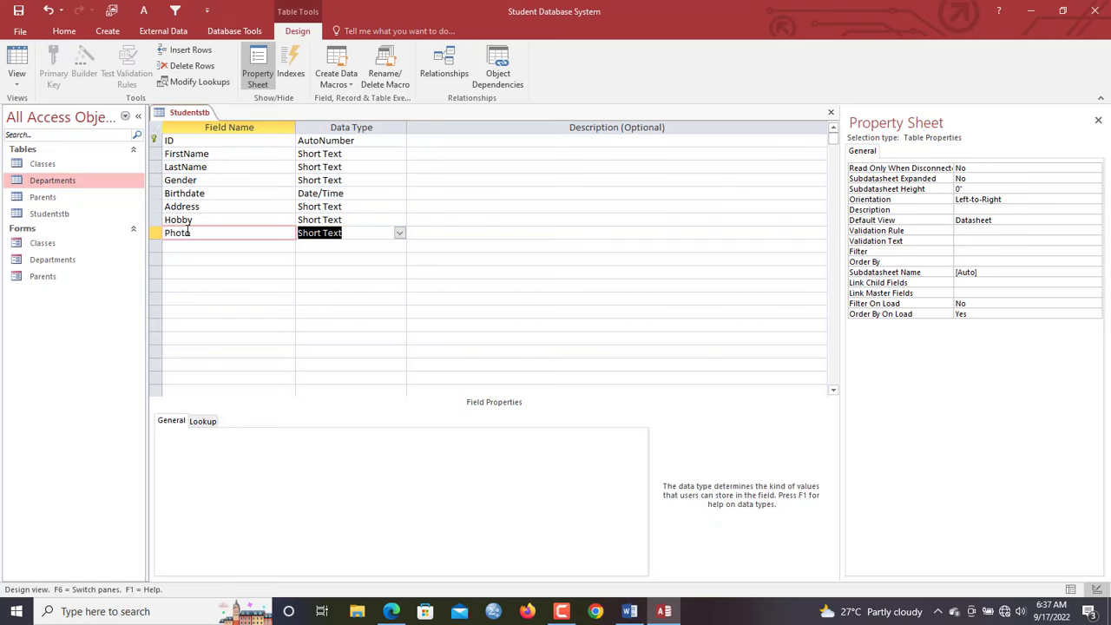
left_click(400, 233)
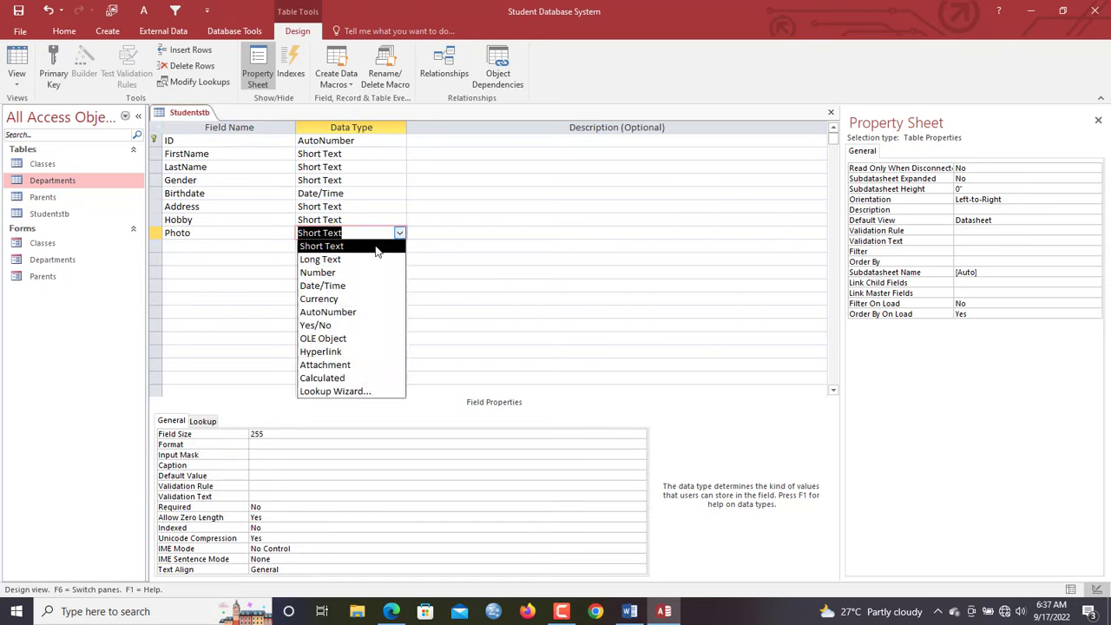
left_click(330, 365)
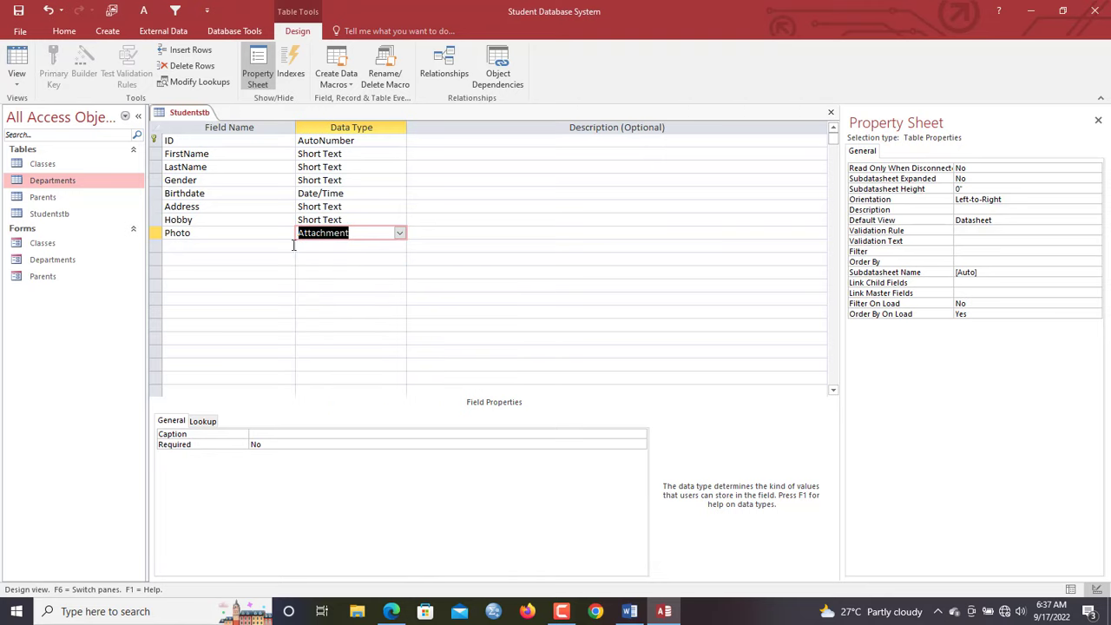
left_click(188, 247)
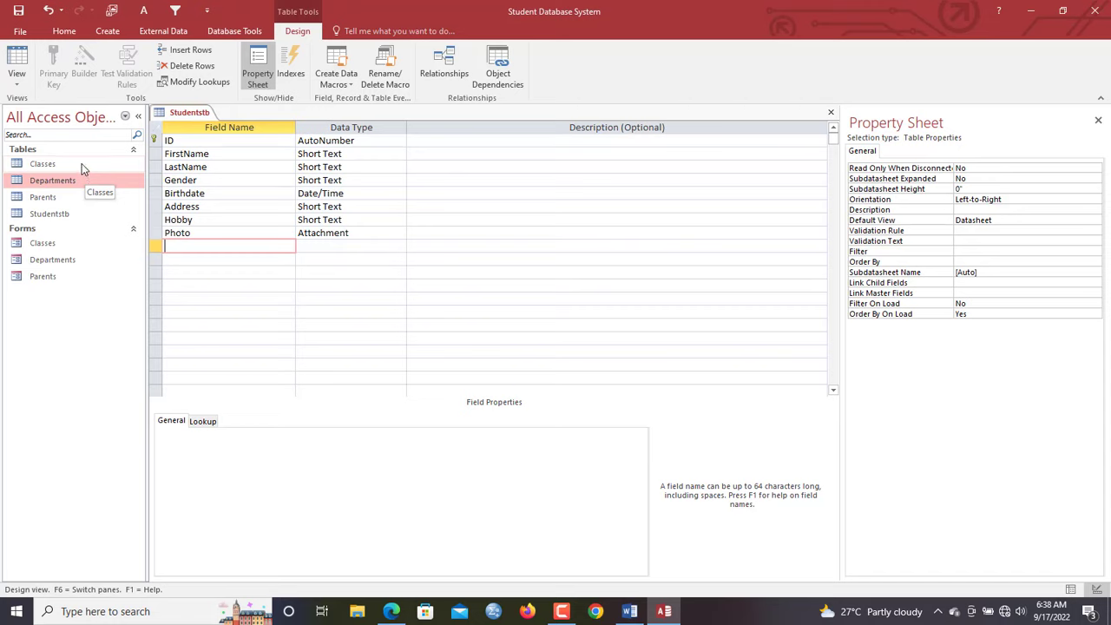
Step: Open the Classes table to check its records, then close it
left_click(68, 171)
double_click(68, 165)
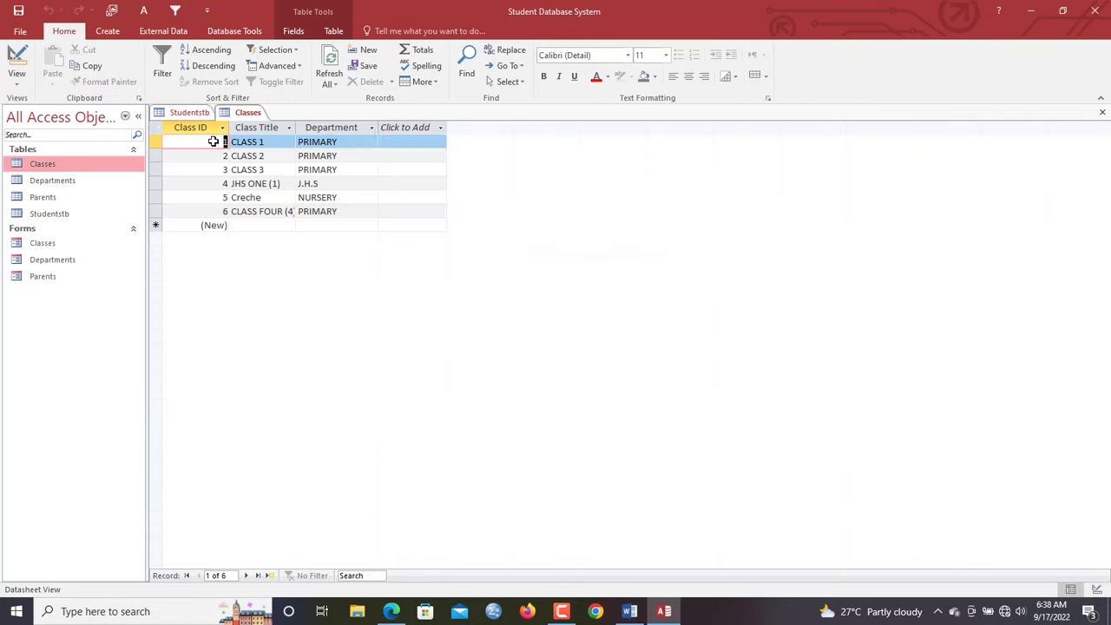
right_click(252, 116)
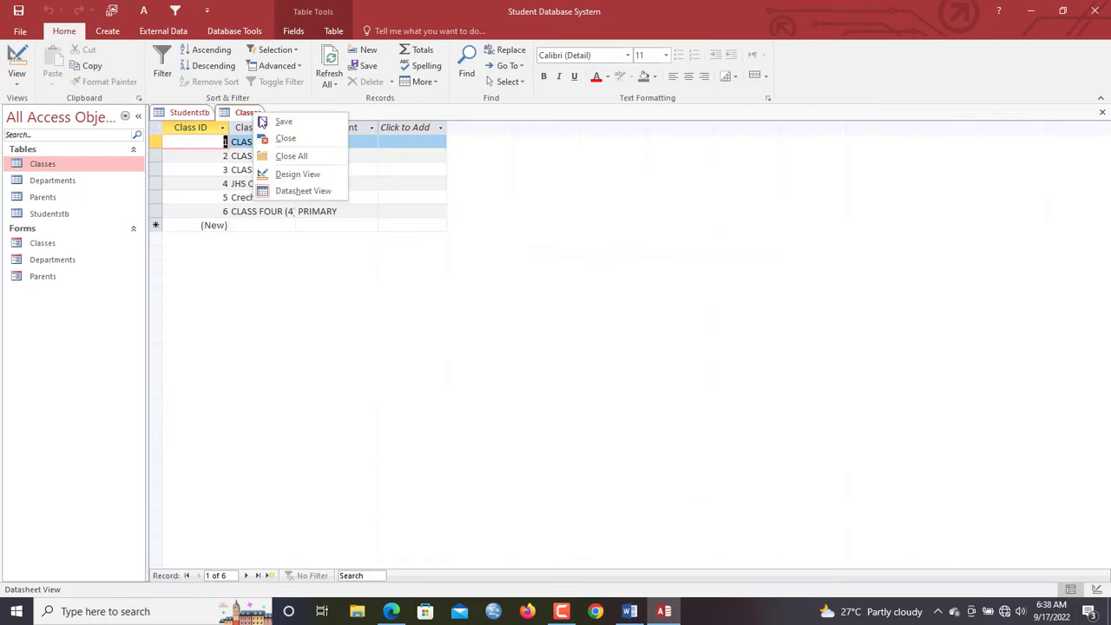
left_click(274, 137)
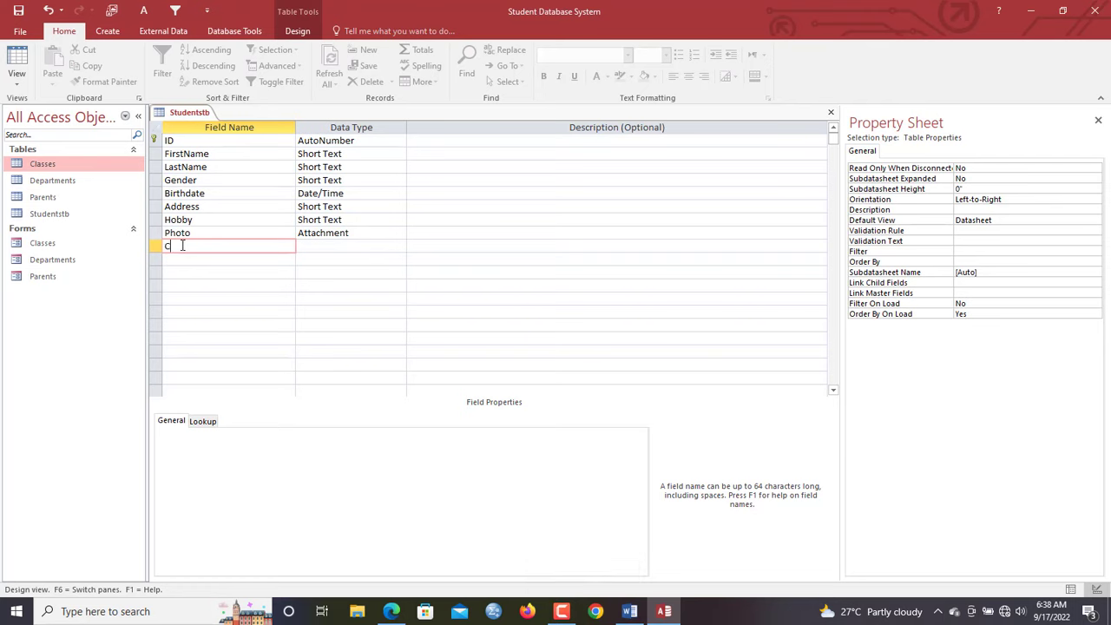
Step: Name the ninth field Class/stage and set its data type to Number
key("Tab")
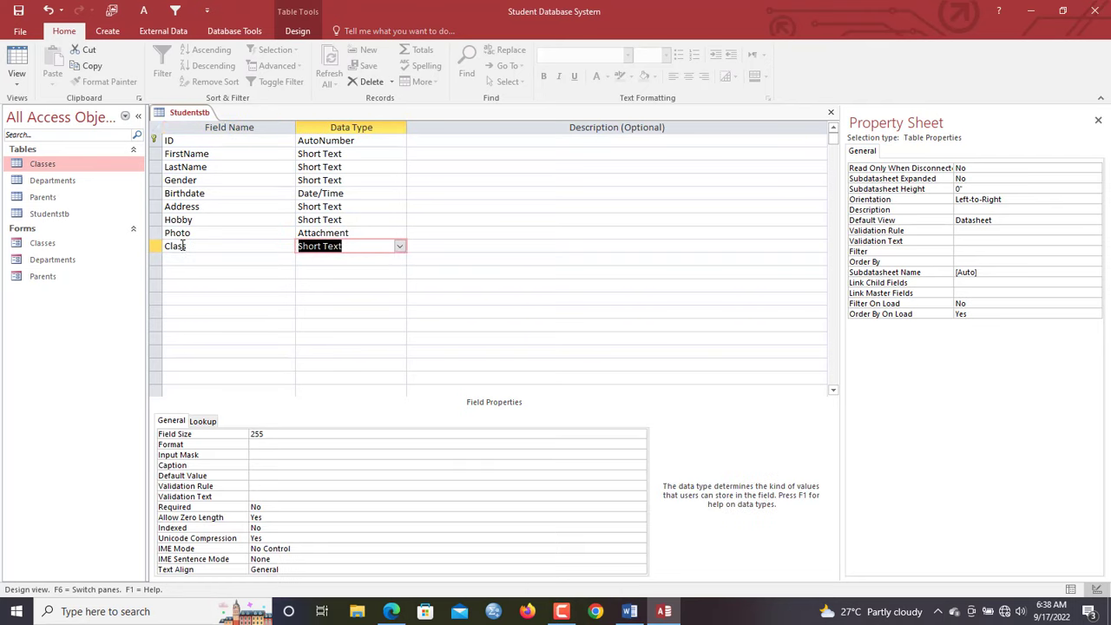
left_click(232, 242)
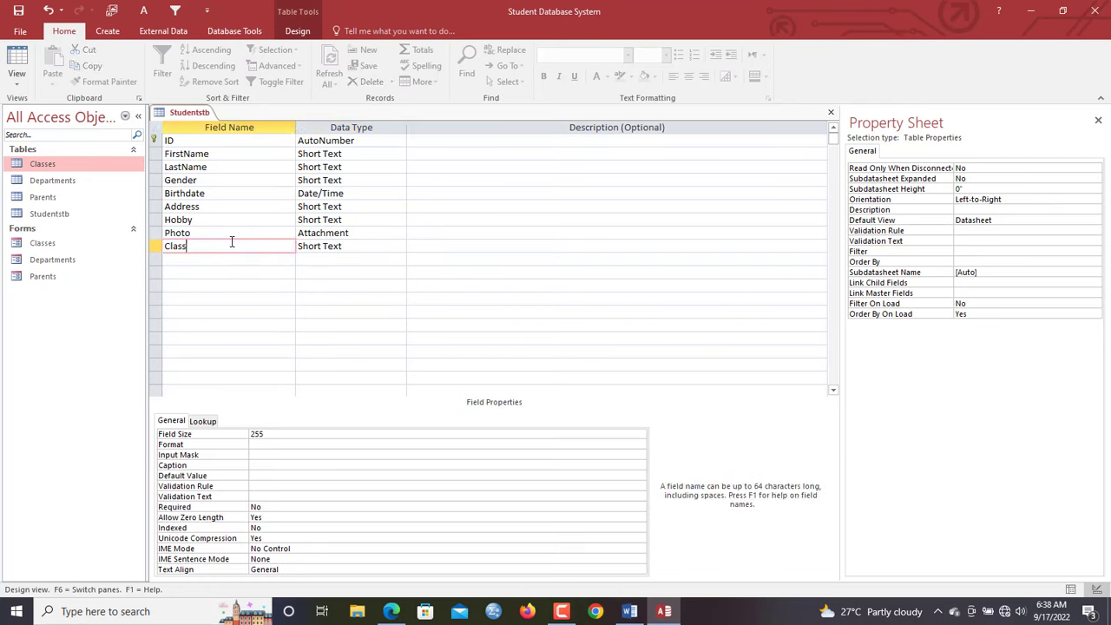
type("/stage")
key("Tab")
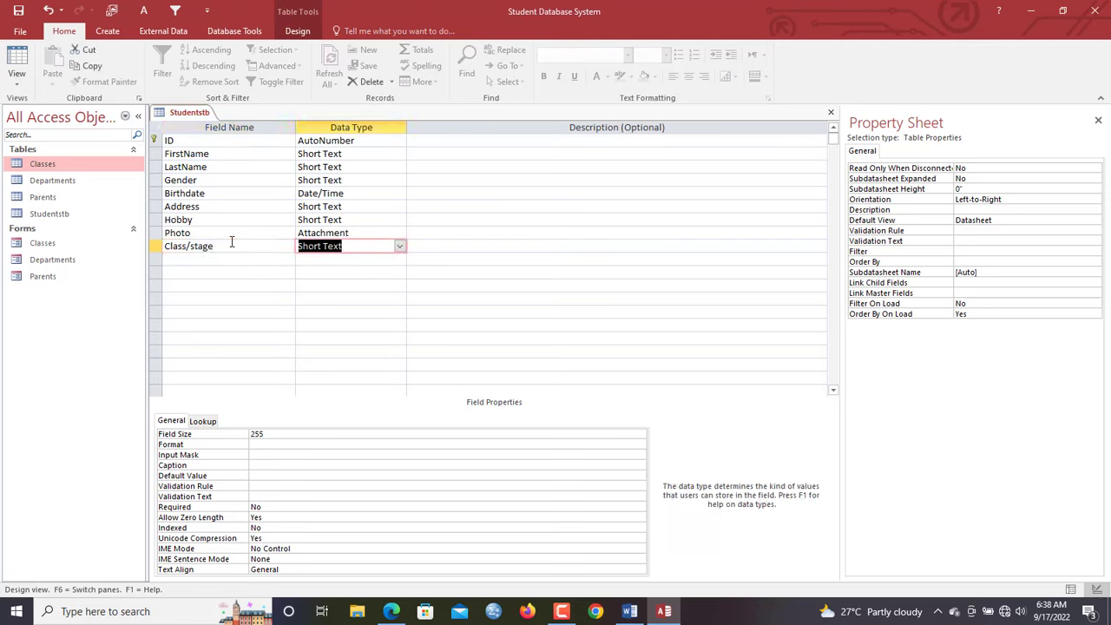
left_click(399, 246)
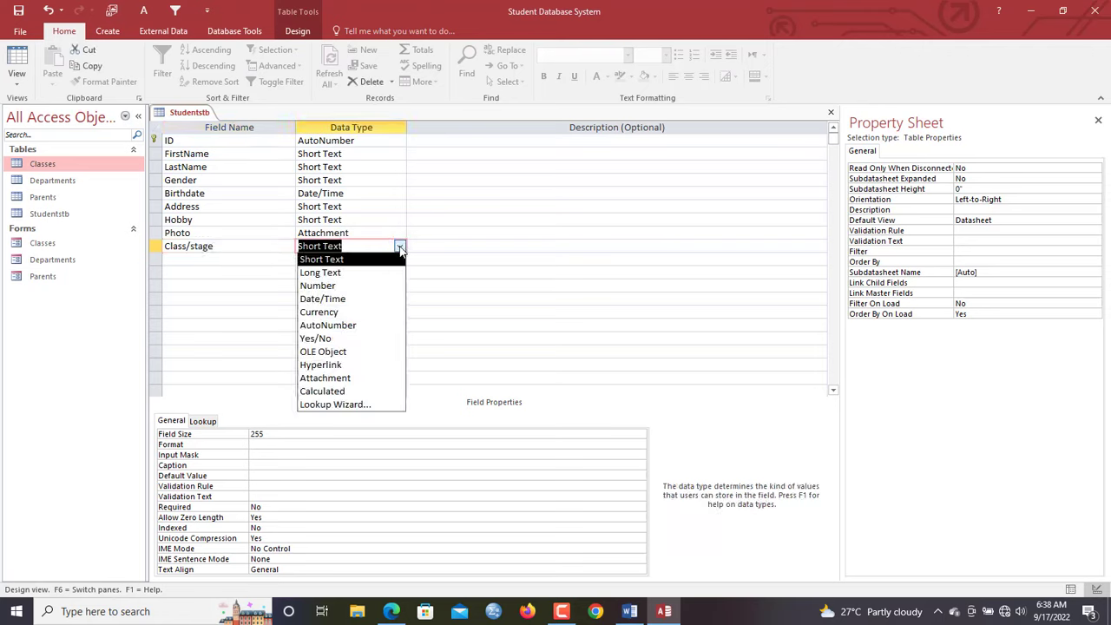
key("Down")
key("Down")
key("Return")
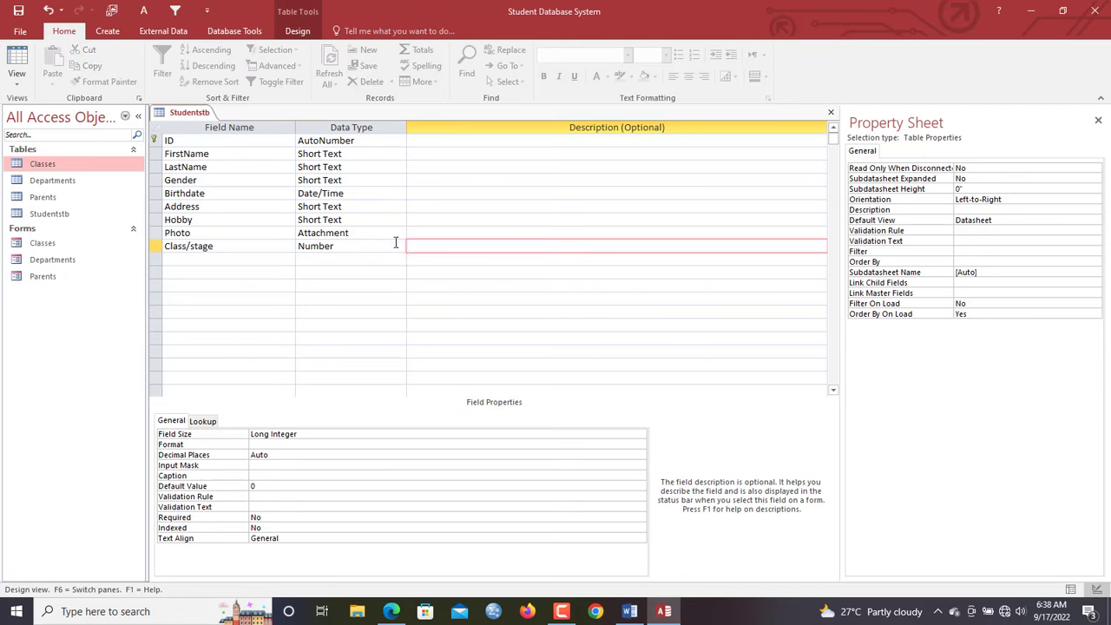
left_click(397, 245)
left_click(353, 220)
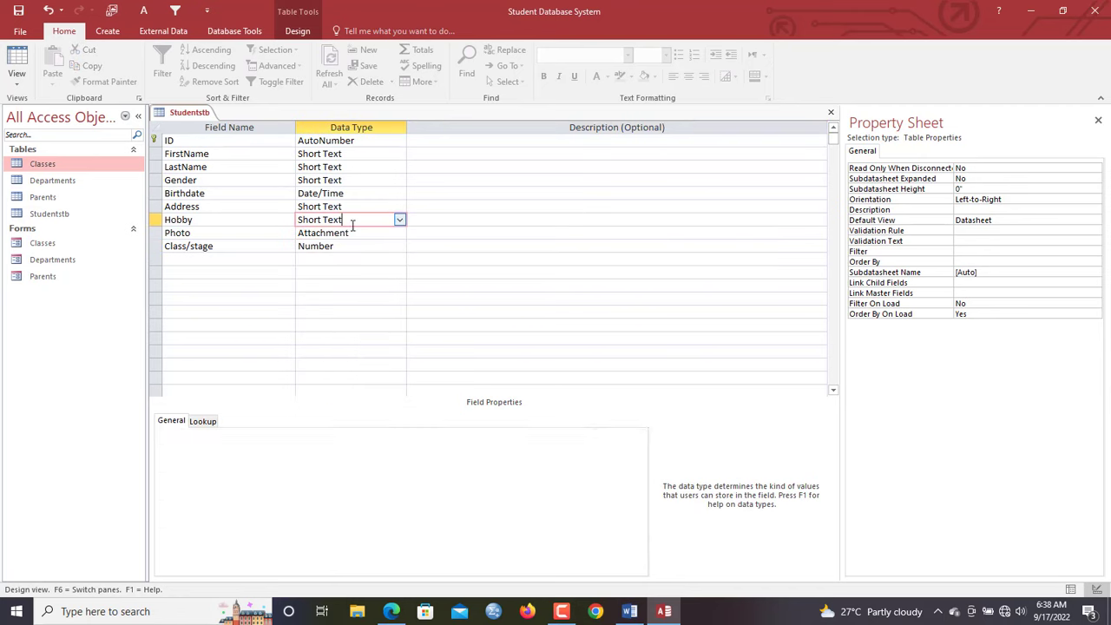
left_click(356, 244)
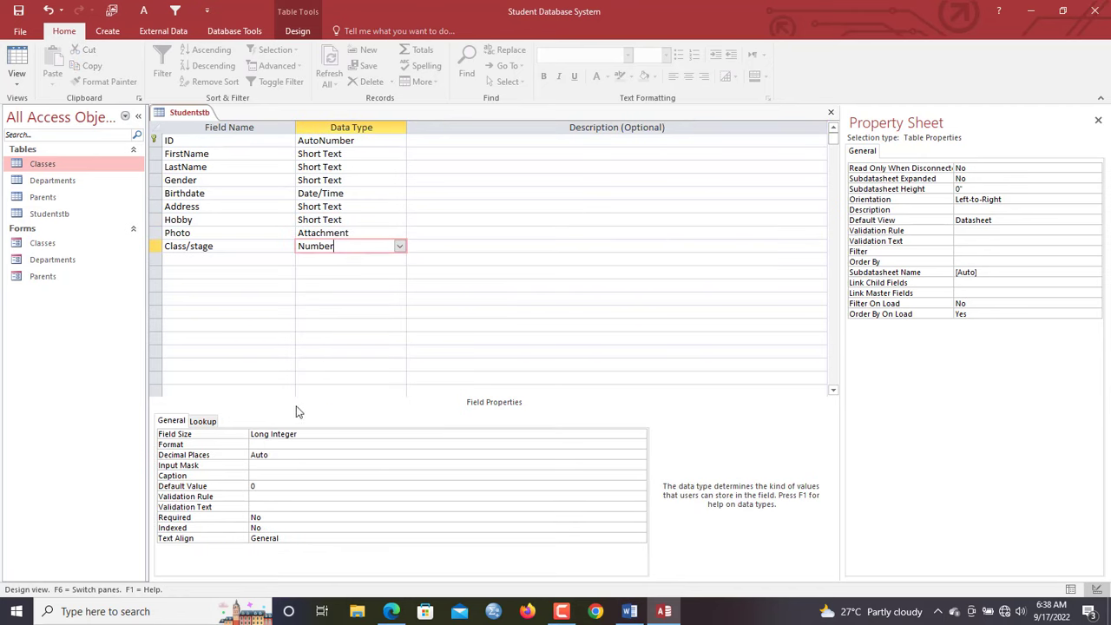
Step: On the Lookup tab, set Class/stage's Display Control to Combo Box
left_click(200, 421)
left_click(291, 433)
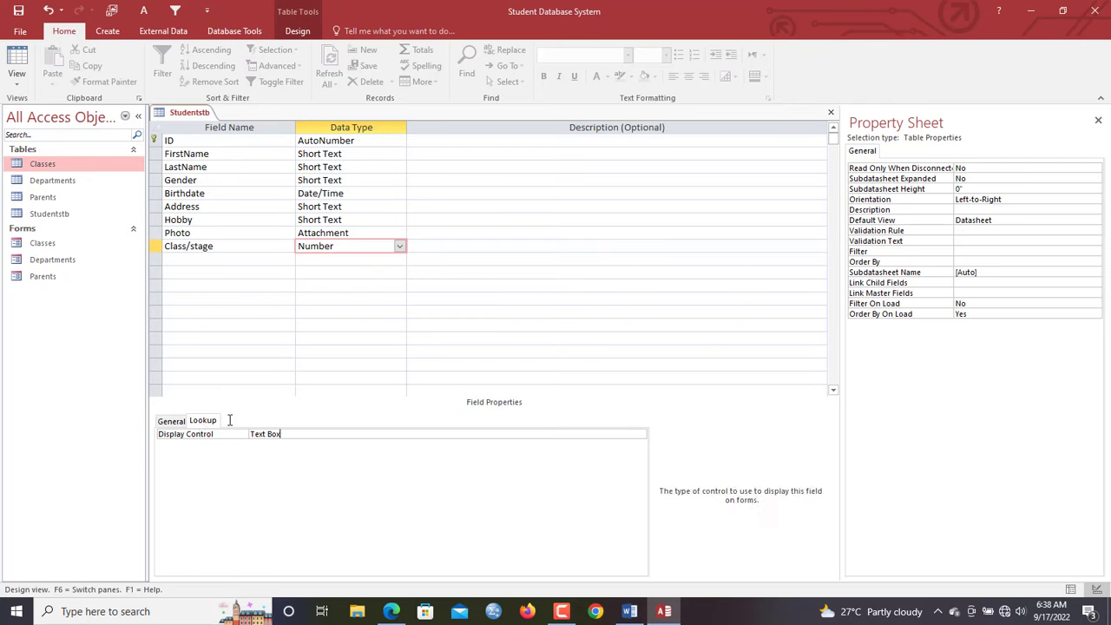
left_click(639, 434)
left_click(442, 469)
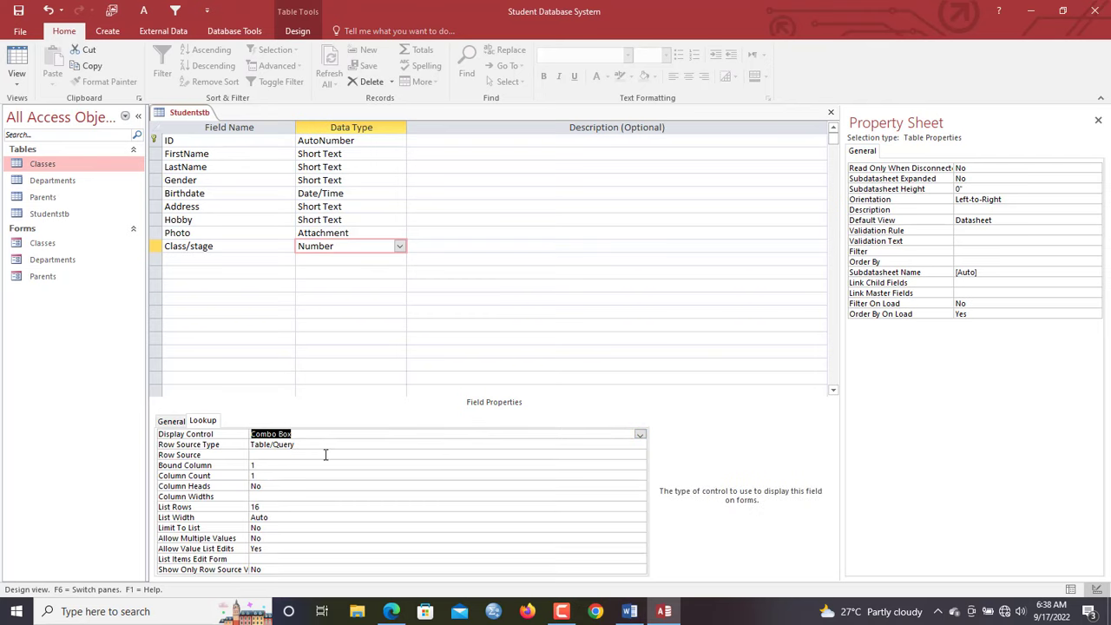
left_click(326, 454)
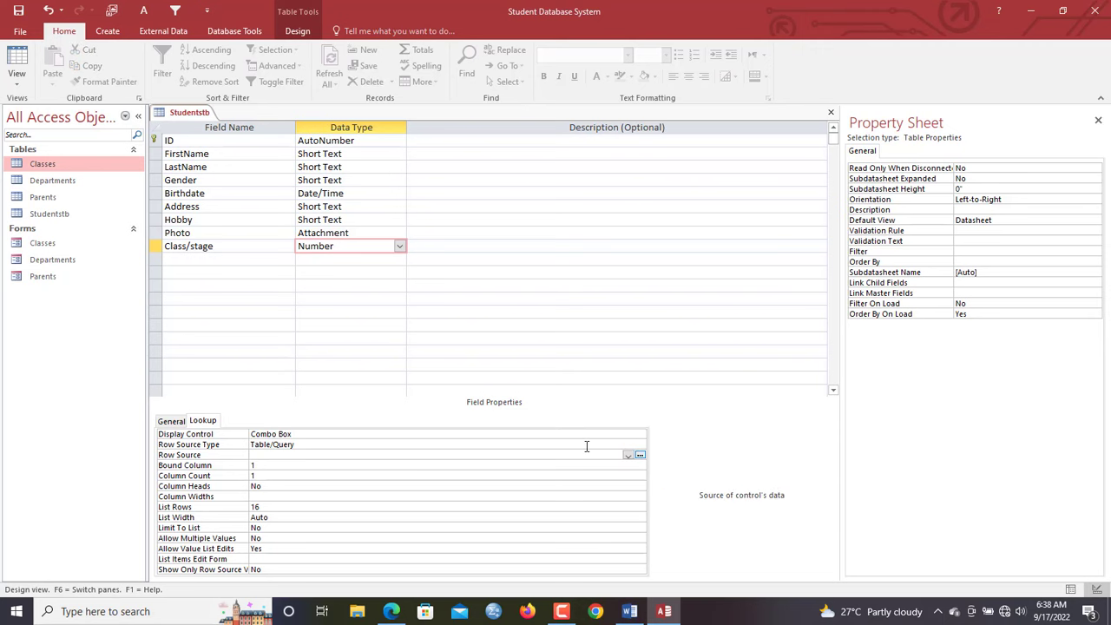
Step: Build the Row Source query from the Classes table using ClassID and Class Title
left_click(639, 455)
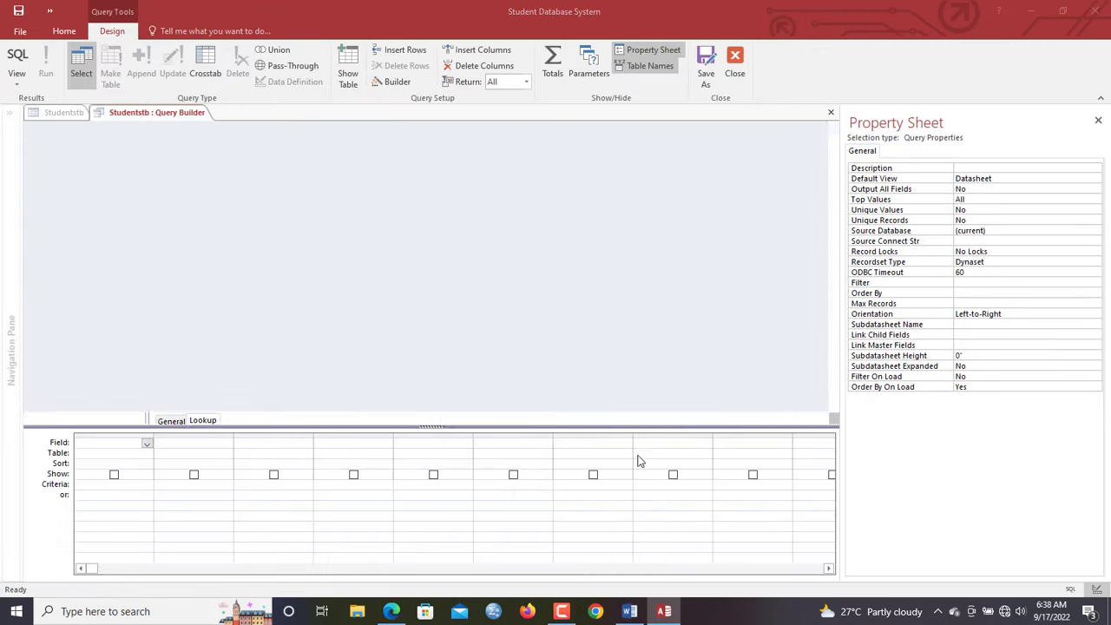
left_click_drag(540, 254, 427, 117)
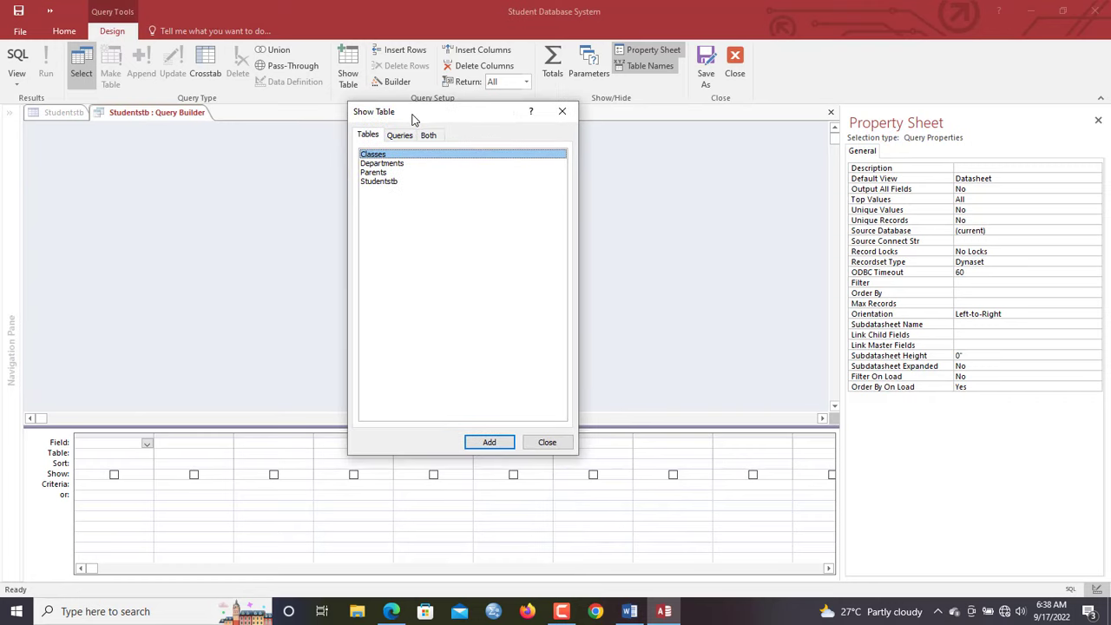
double_click(382, 154)
left_click(563, 111)
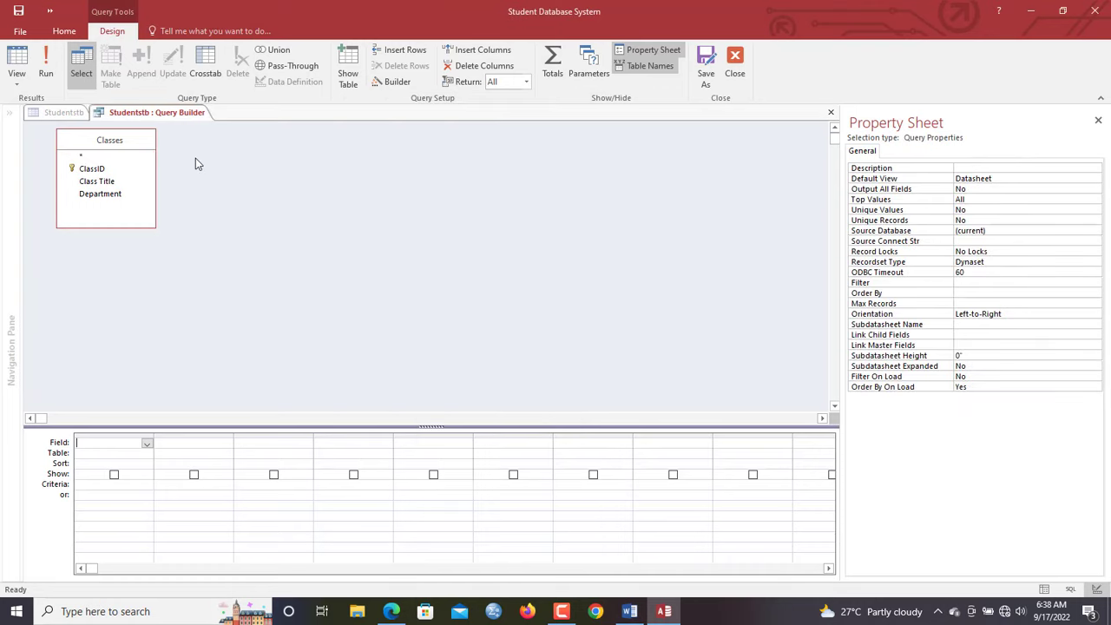
double_click(94, 169)
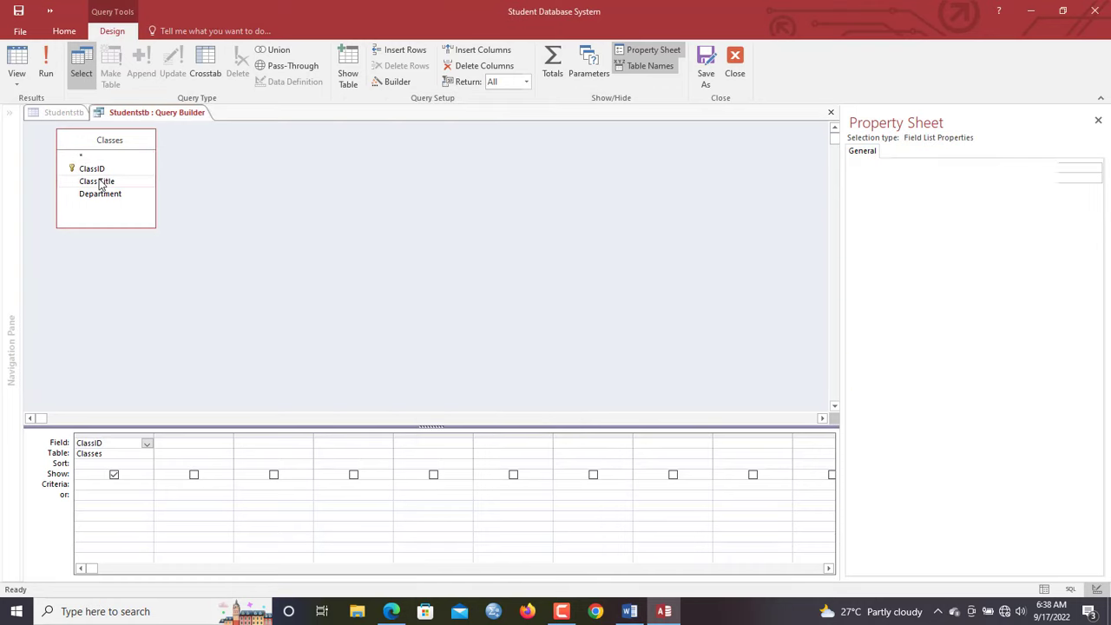
double_click(100, 181)
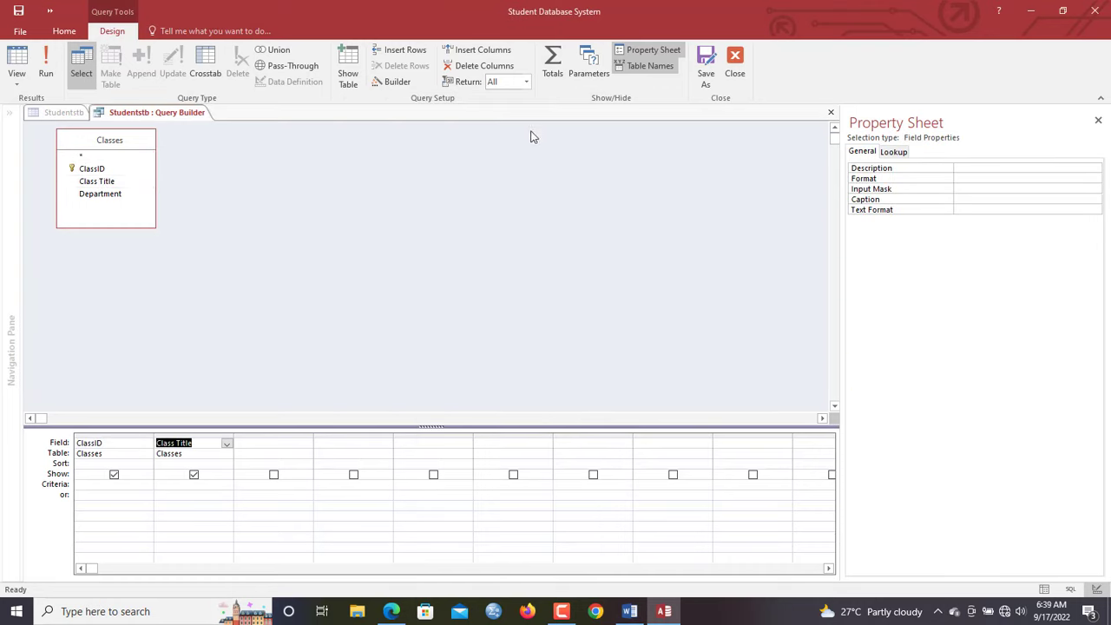
left_click(734, 63)
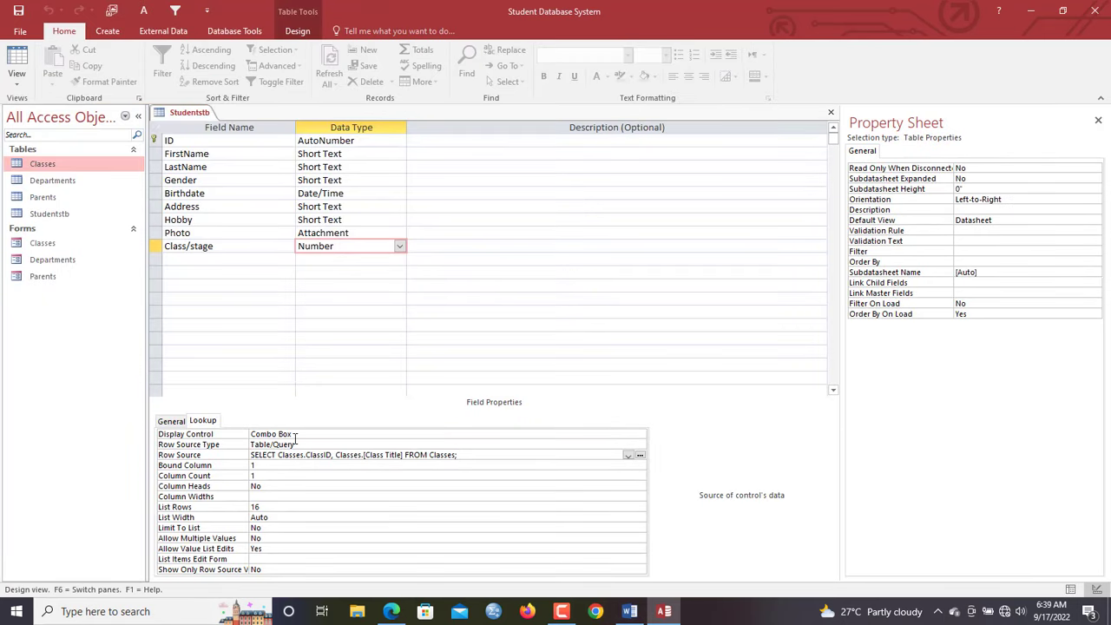
Step: Give the Class/stage lookup Column Count 2 and Column Widths 0";1" to hide the ID
left_click(271, 476)
type("2")
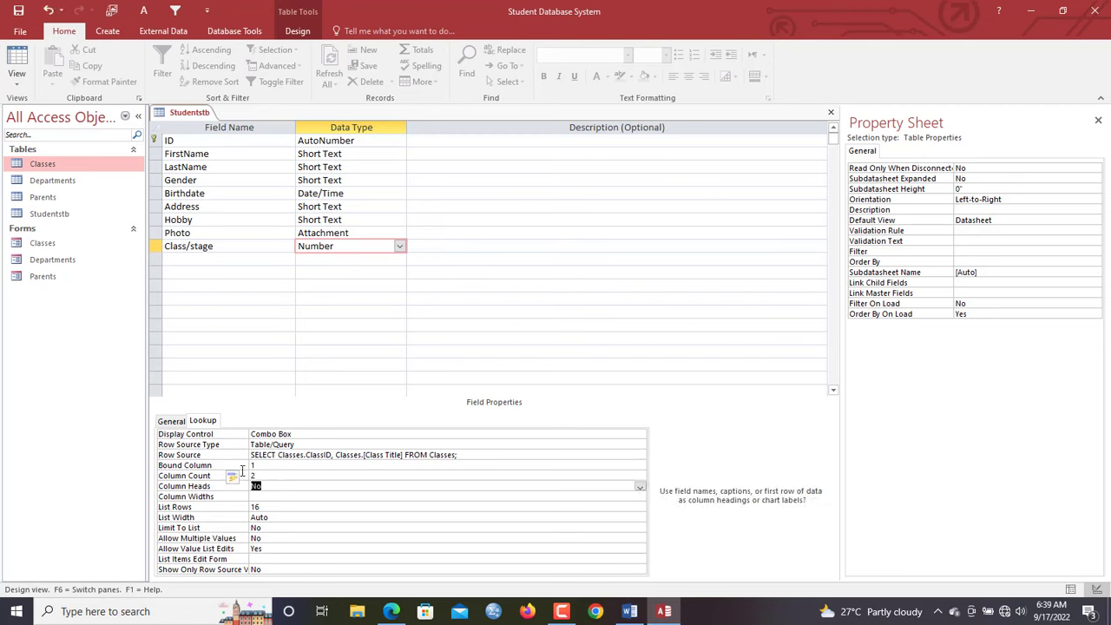
left_click(254, 487)
left_click(263, 497)
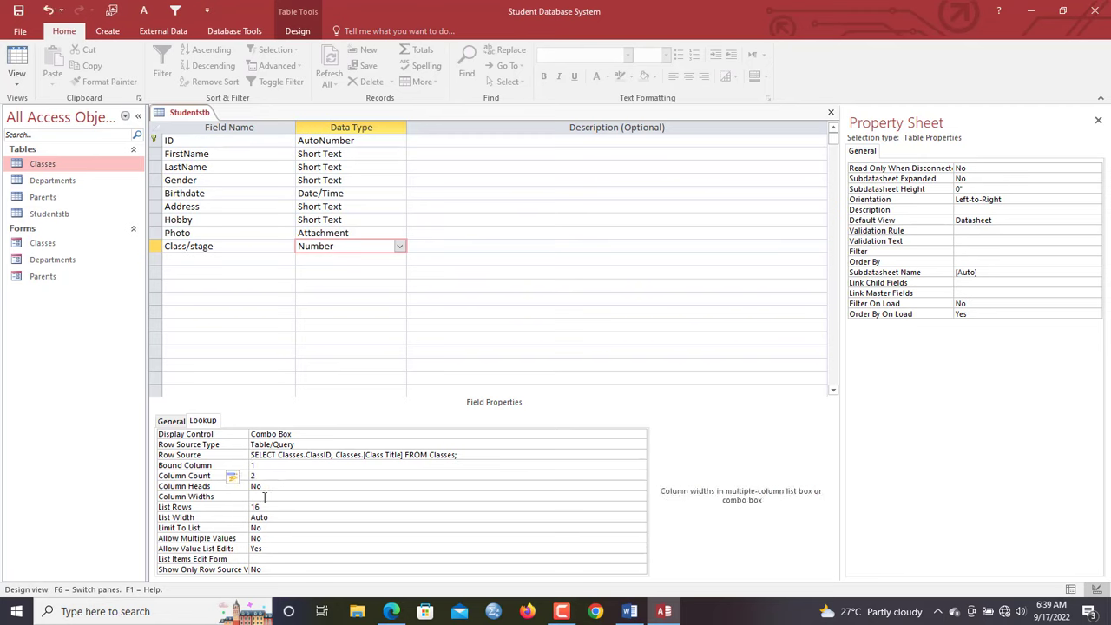
type("0\"")
type(";1")
key("Return")
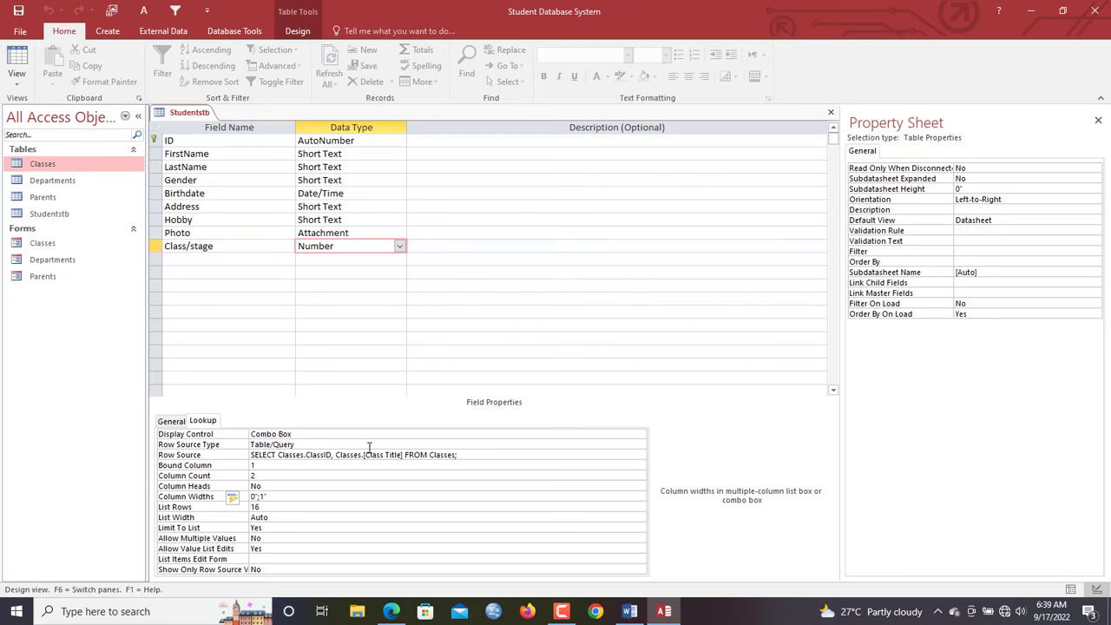
Step: Add a new field named Mother in the next empty row
left_click(225, 248)
left_click(225, 260)
type("Pa")
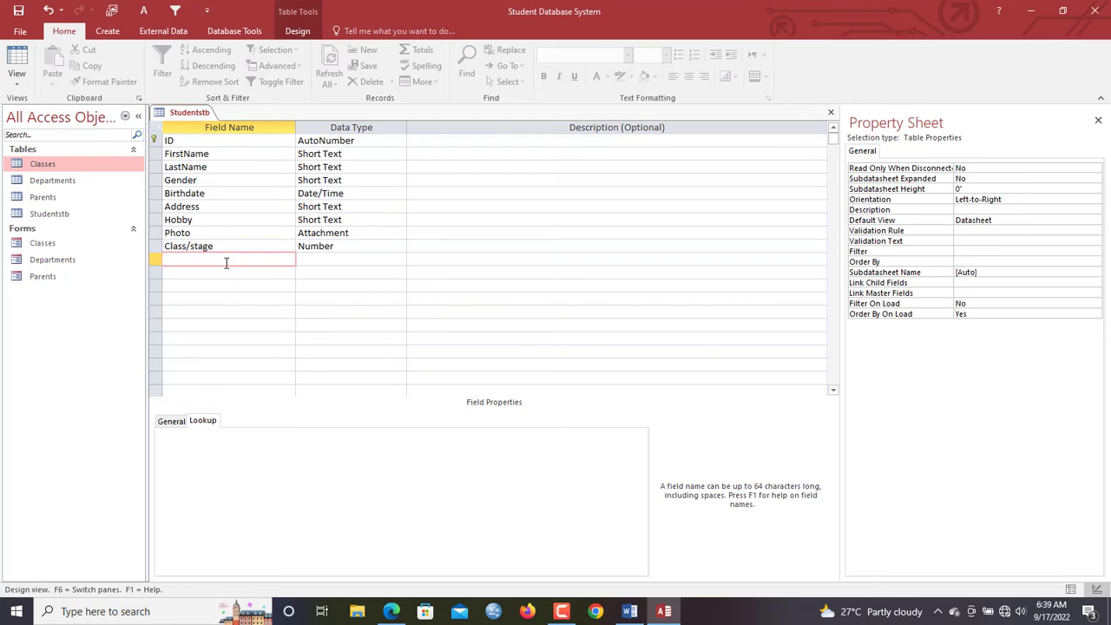
type("ther")
key("Tab")
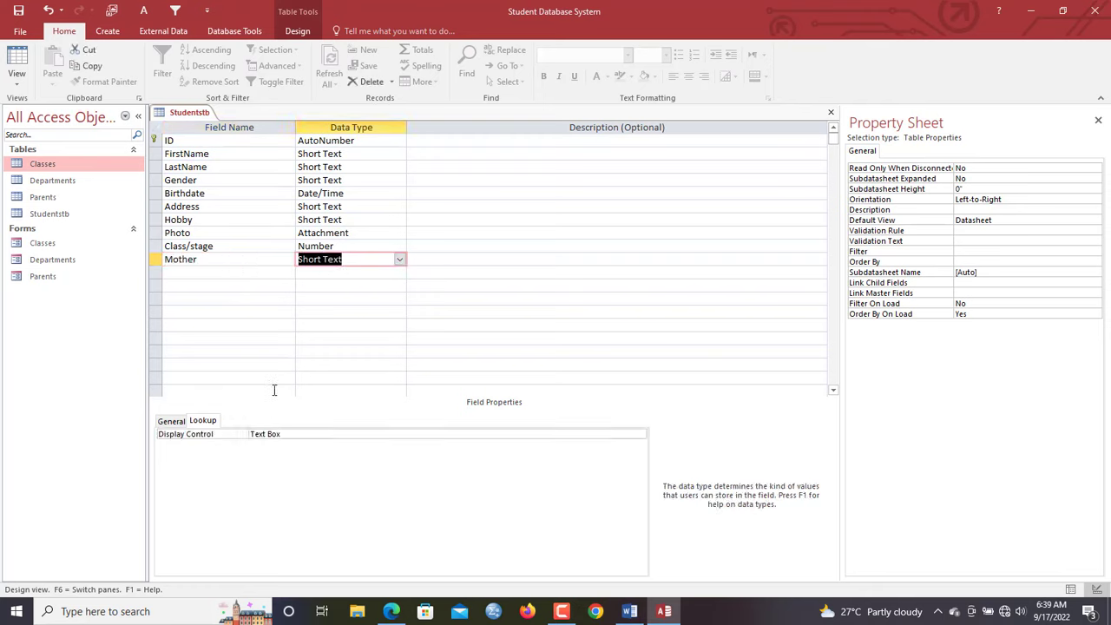
Step: Make Mother a Number field and paste a copy of it renamed Father
type("number")
key("Tab")
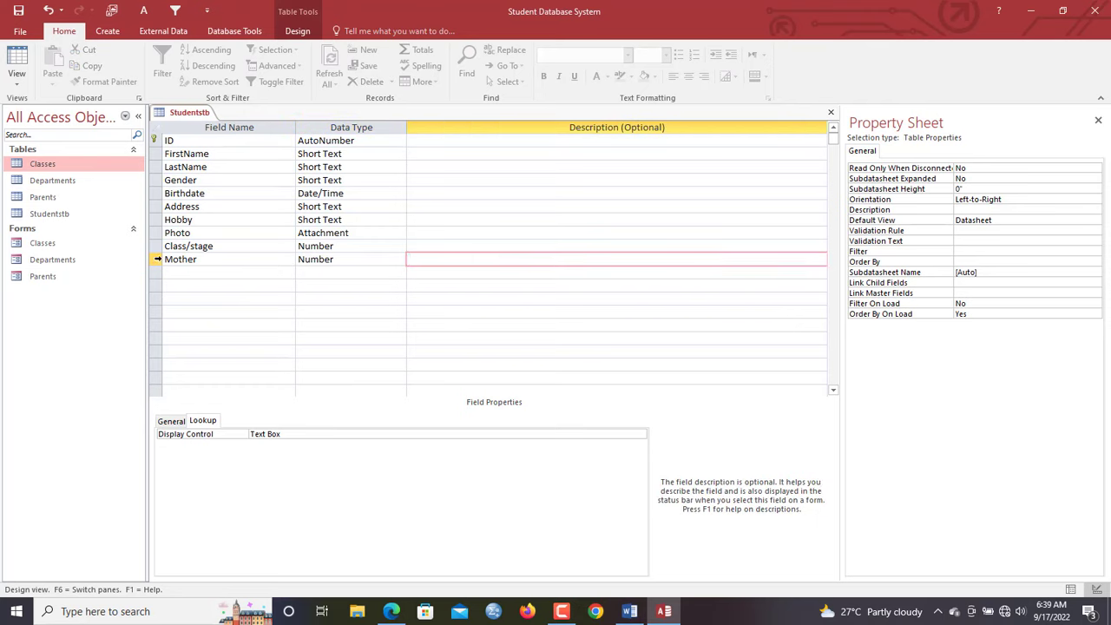
left_click(156, 259)
left_click(158, 275)
type("Mother\tNumber")
type("Fathe")
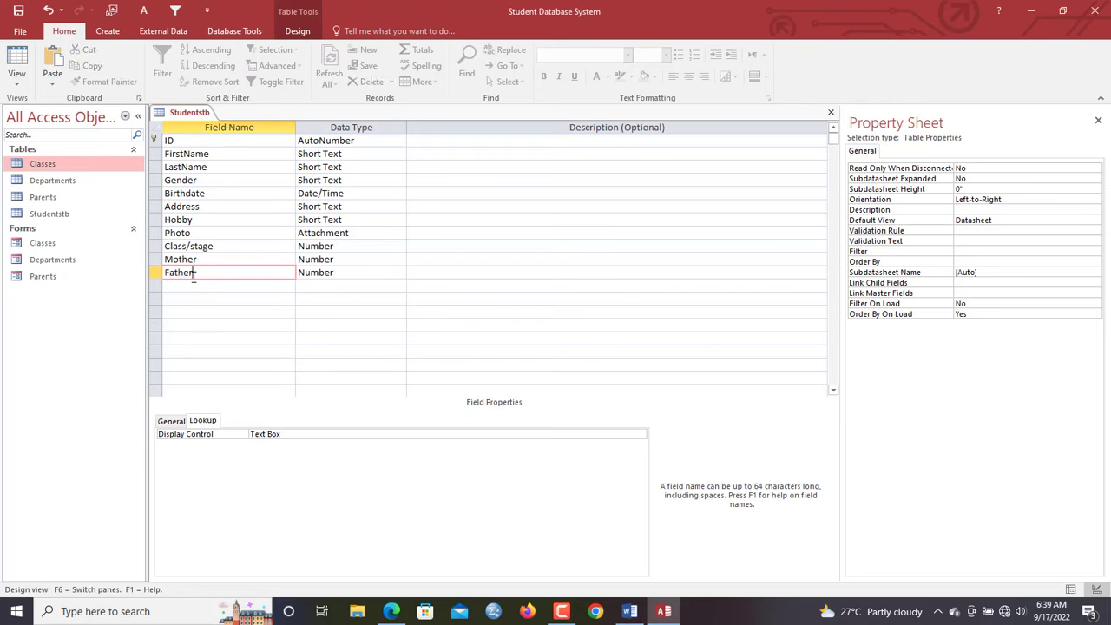
key("Tab")
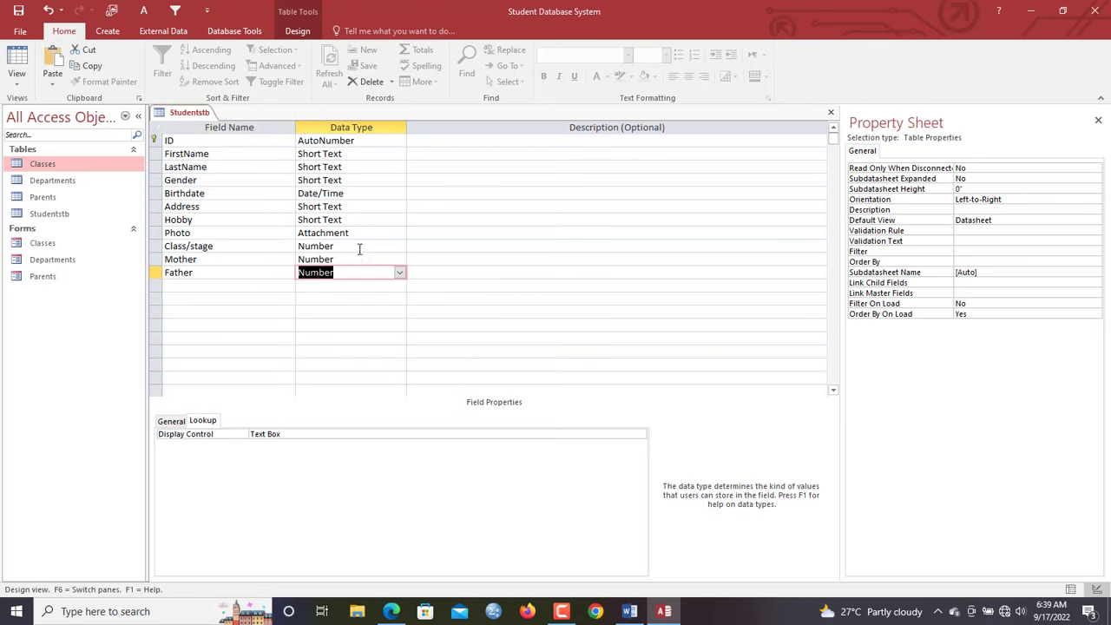
Step: Set Mother's Display Control to Combo Box and start building its Row Source query
left_click(359, 257)
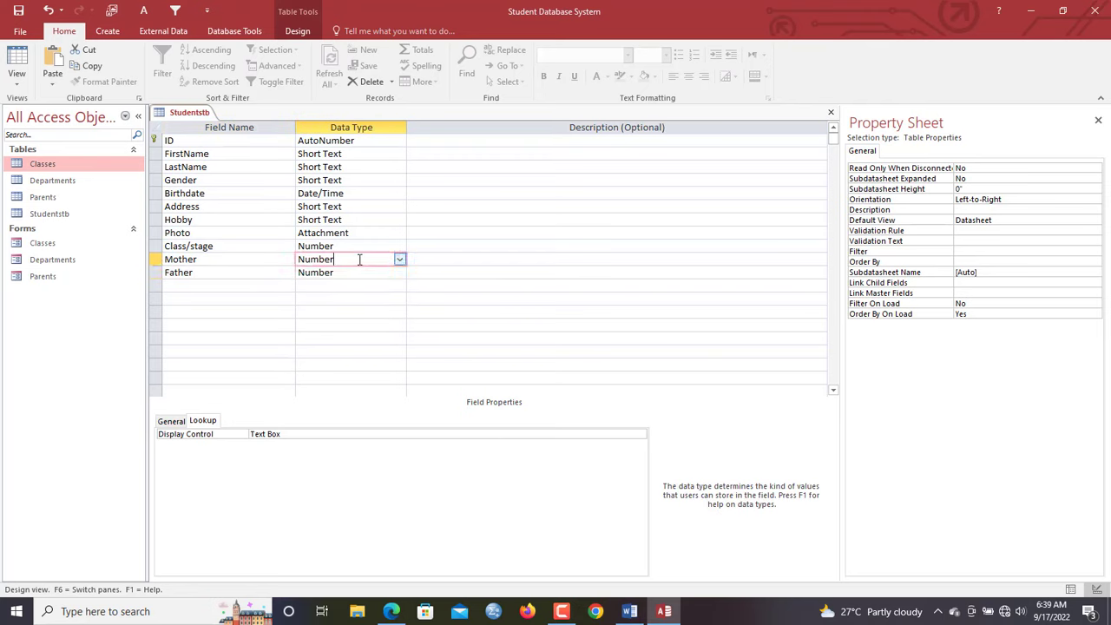
left_click(314, 433)
type("co")
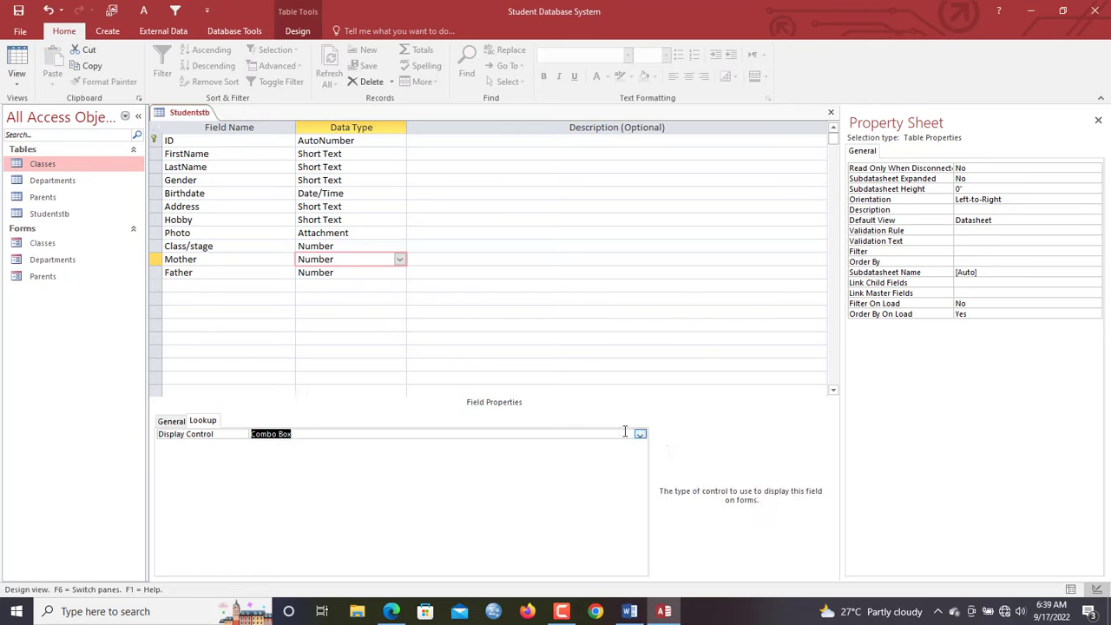
key("Return")
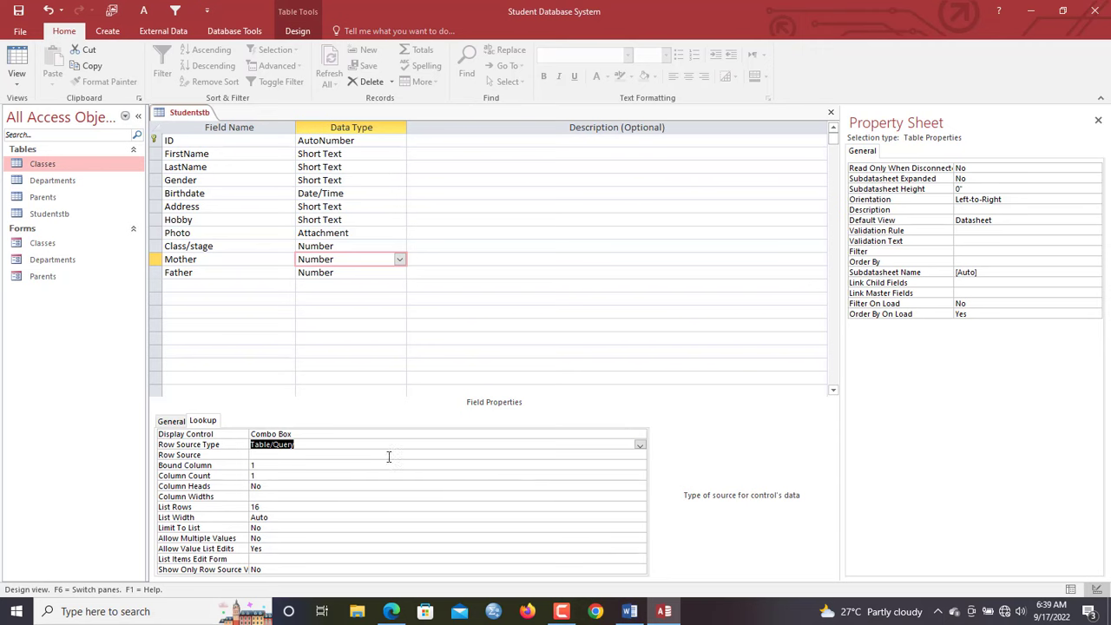
left_click(387, 455)
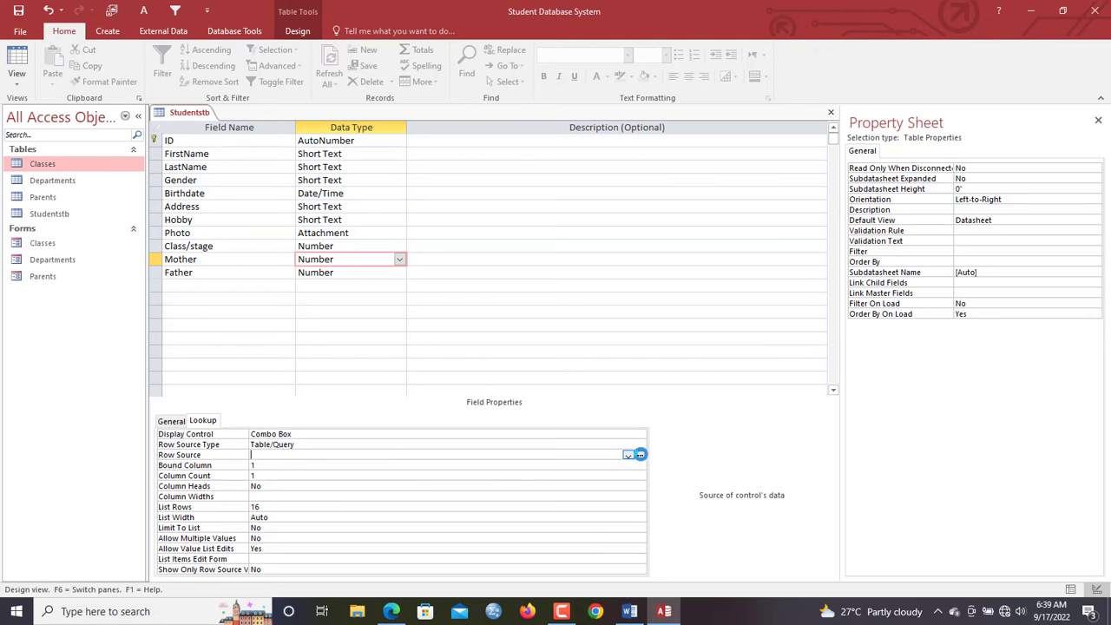
left_click(640, 455)
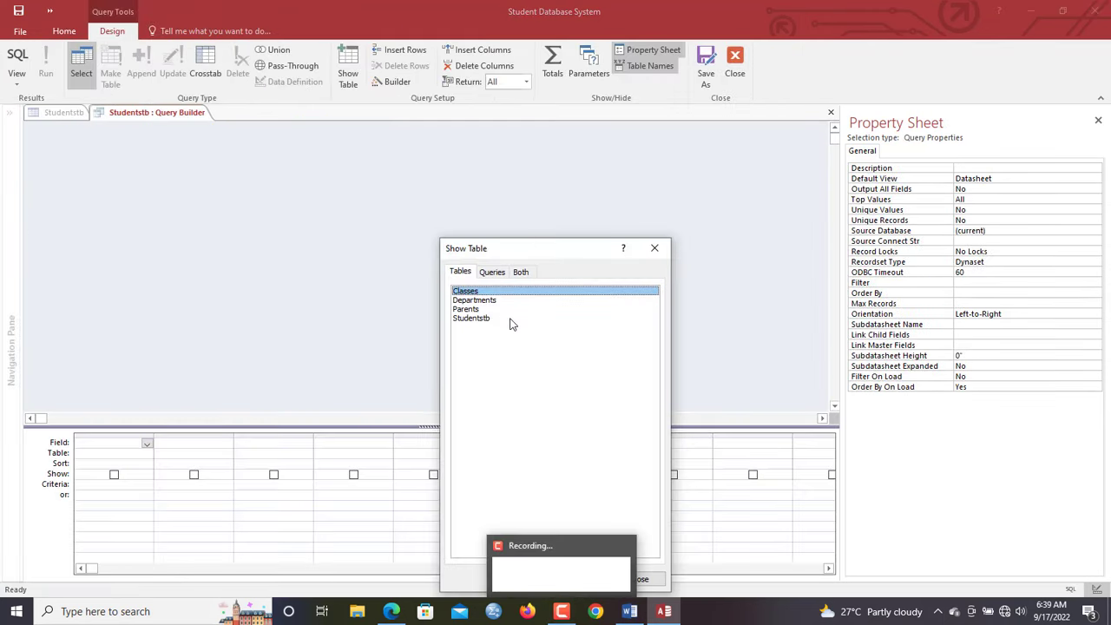
Step: Build the lookup query from the Parents table with ID and Parent name columns
double_click(466, 309)
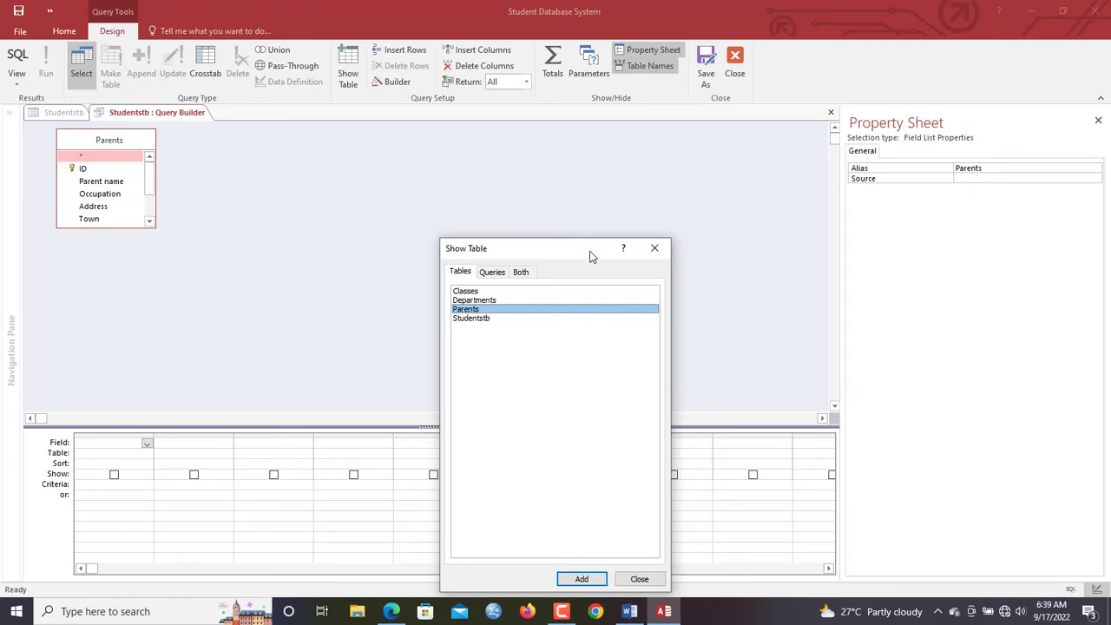
left_click(663, 247)
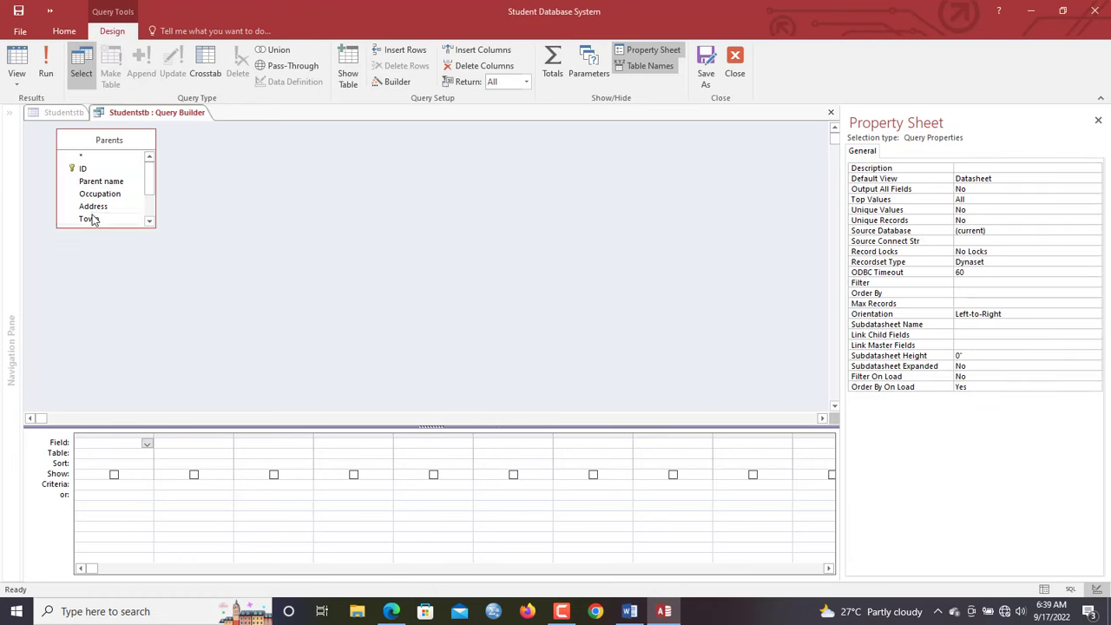
double_click(104, 182)
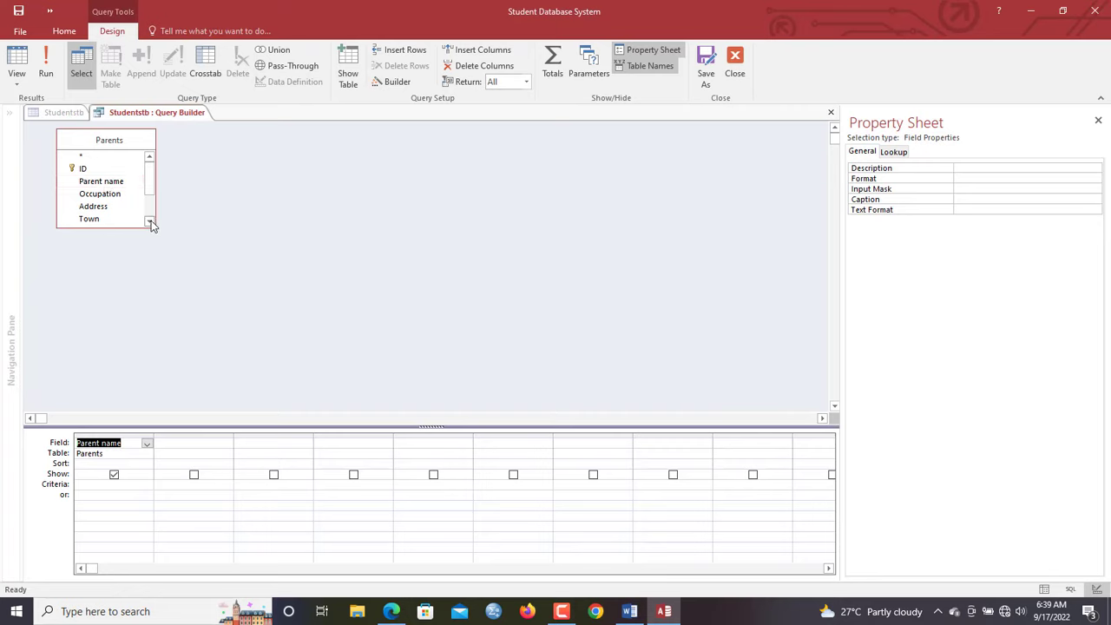
left_click(152, 224)
double_click(102, 170)
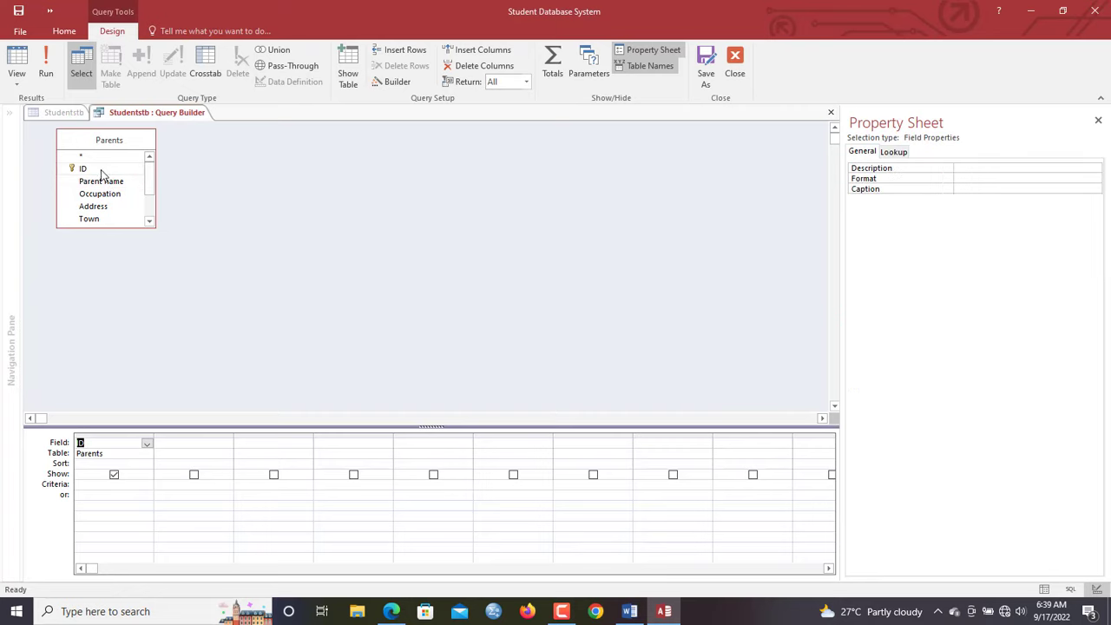
double_click(104, 181)
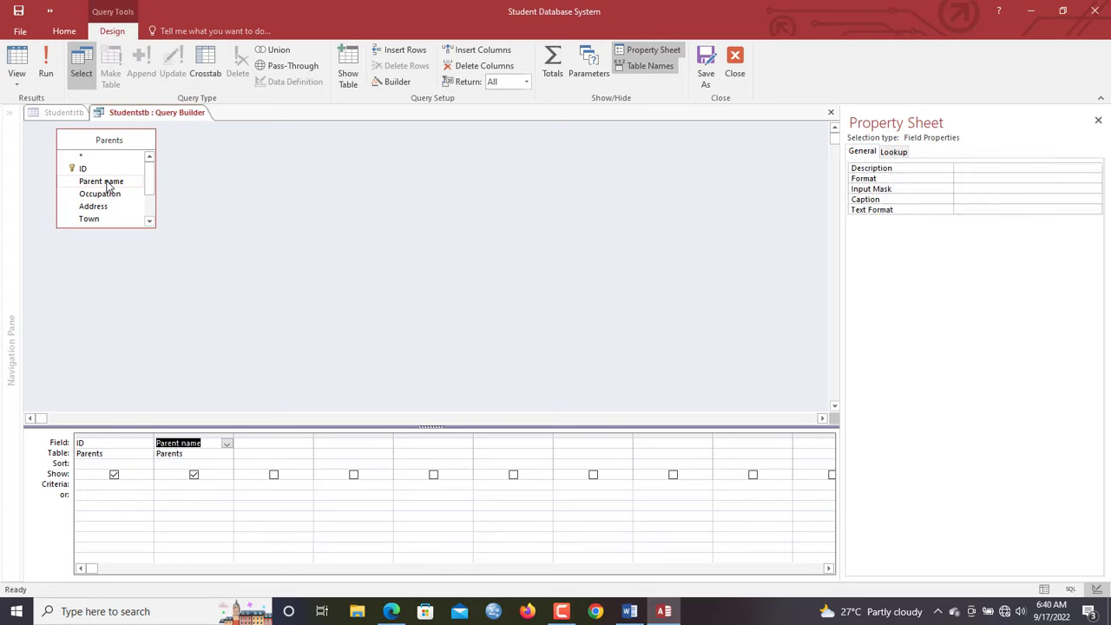
left_click(151, 224)
left_click(150, 222)
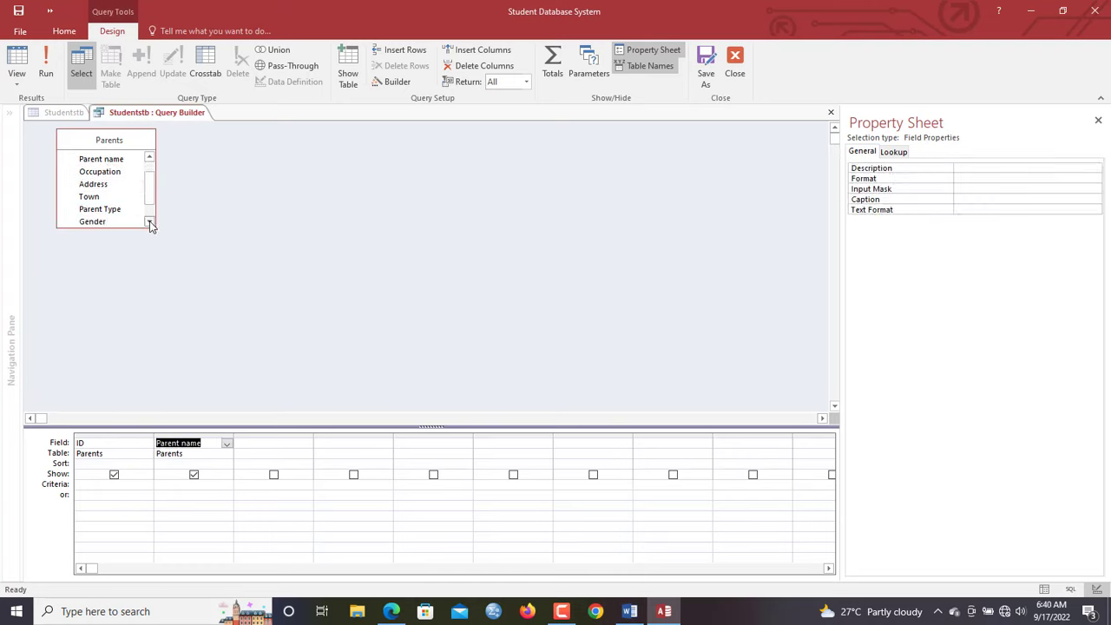
left_click(150, 222)
Step: Add Parent Type as a hidden column with criterion Mother, then close and keep the SQL
double_click(107, 198)
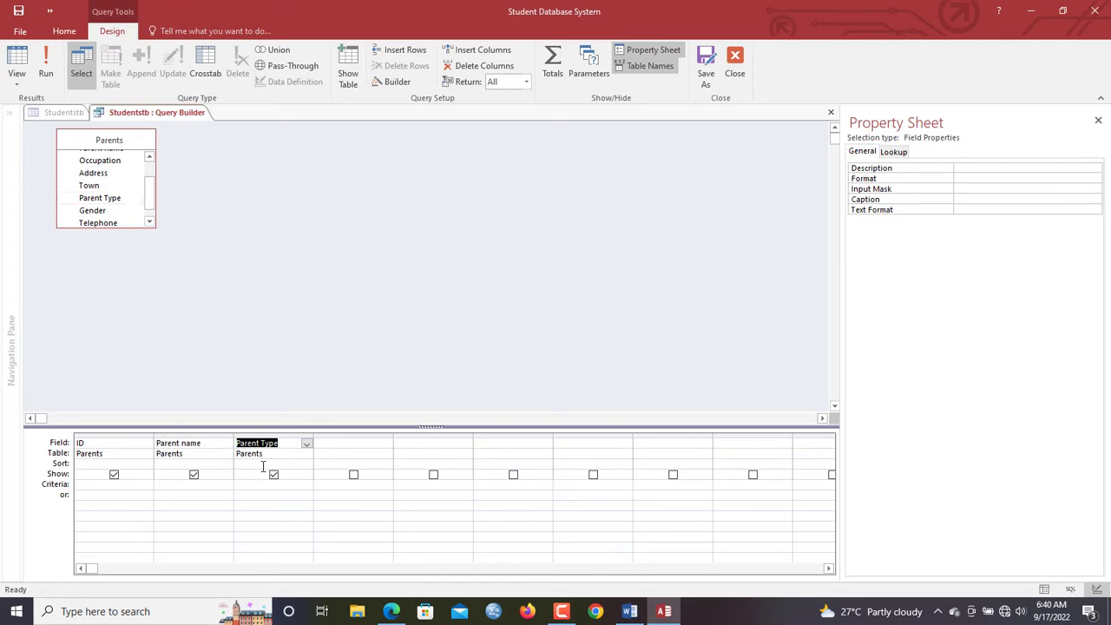
left_click(274, 475)
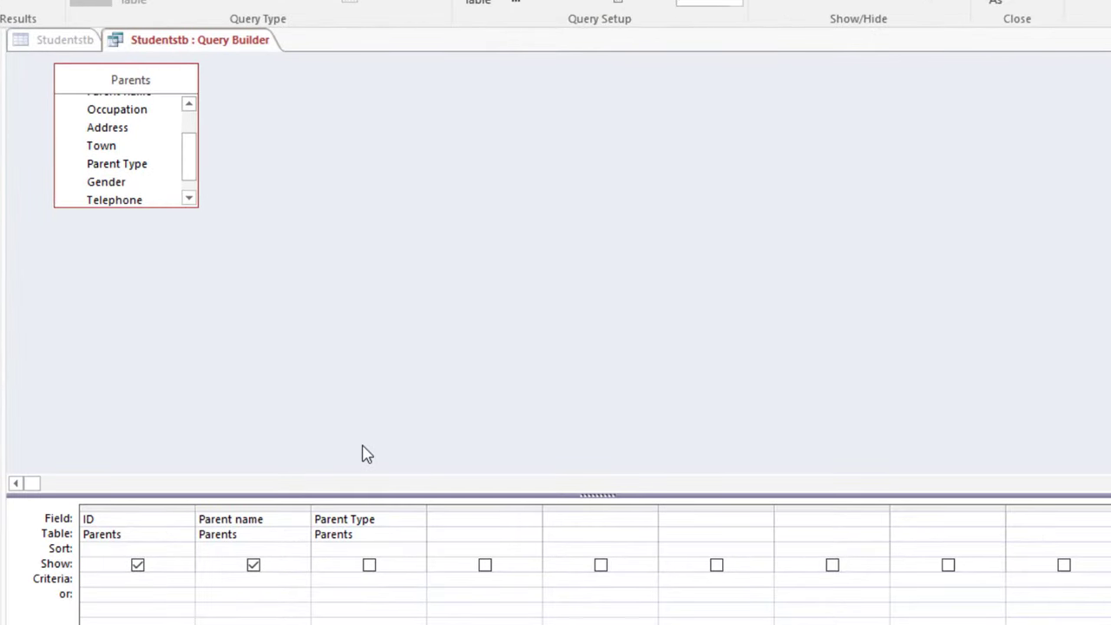
type("Mother")
key("Tab")
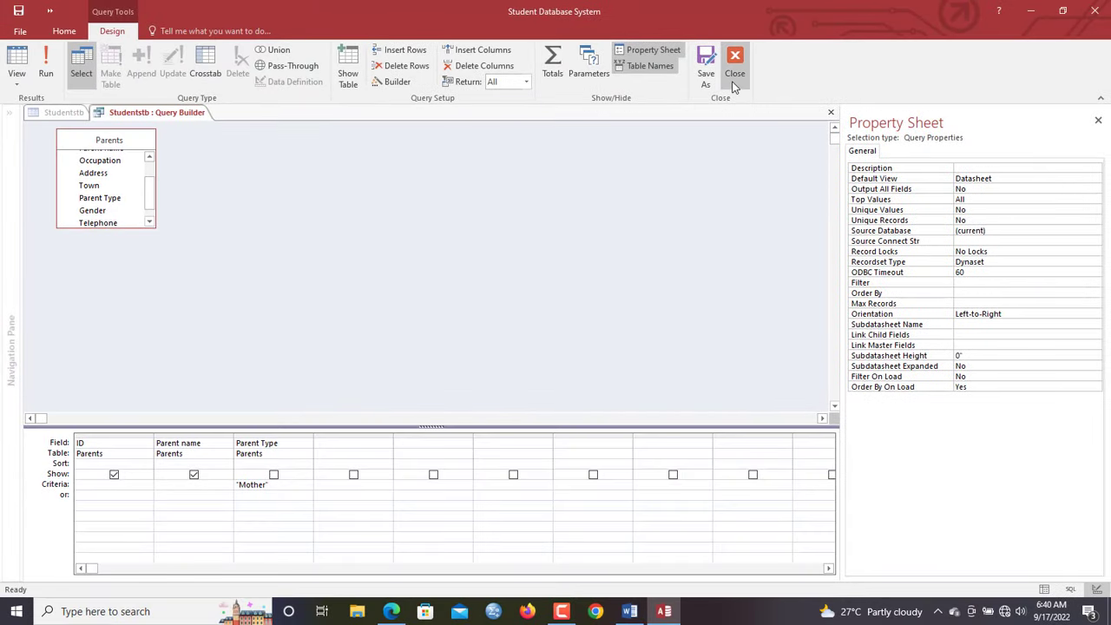
left_click(733, 76)
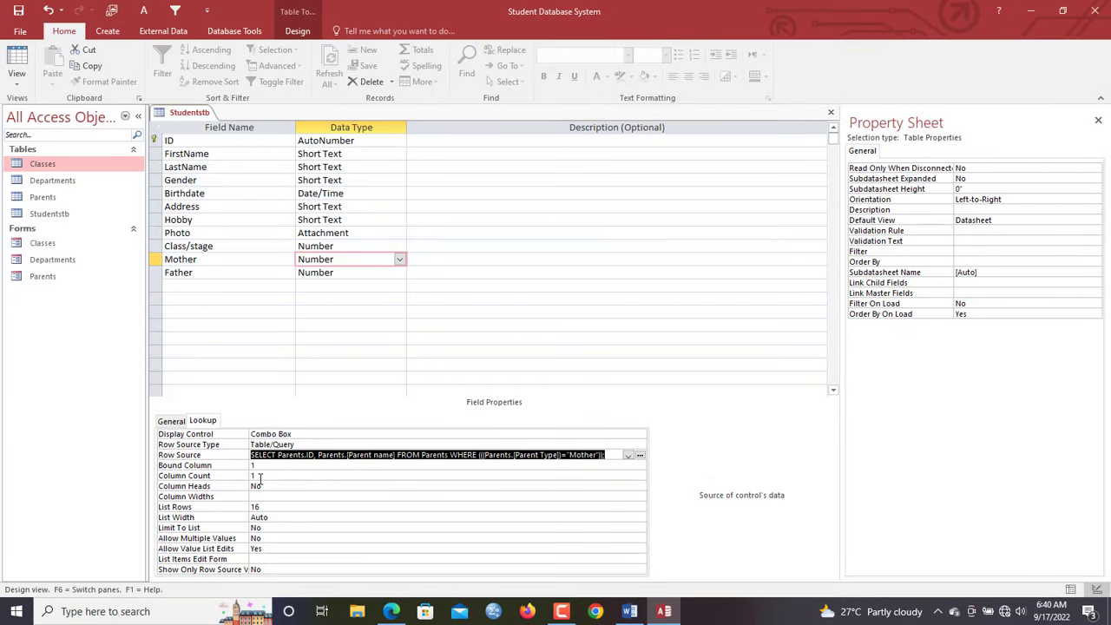
Step: Set the Mother lookup's Column Count to 2 and Column Widths to 0";1"
left_click(260, 478)
left_click(231, 475)
type("2")
key("Return")
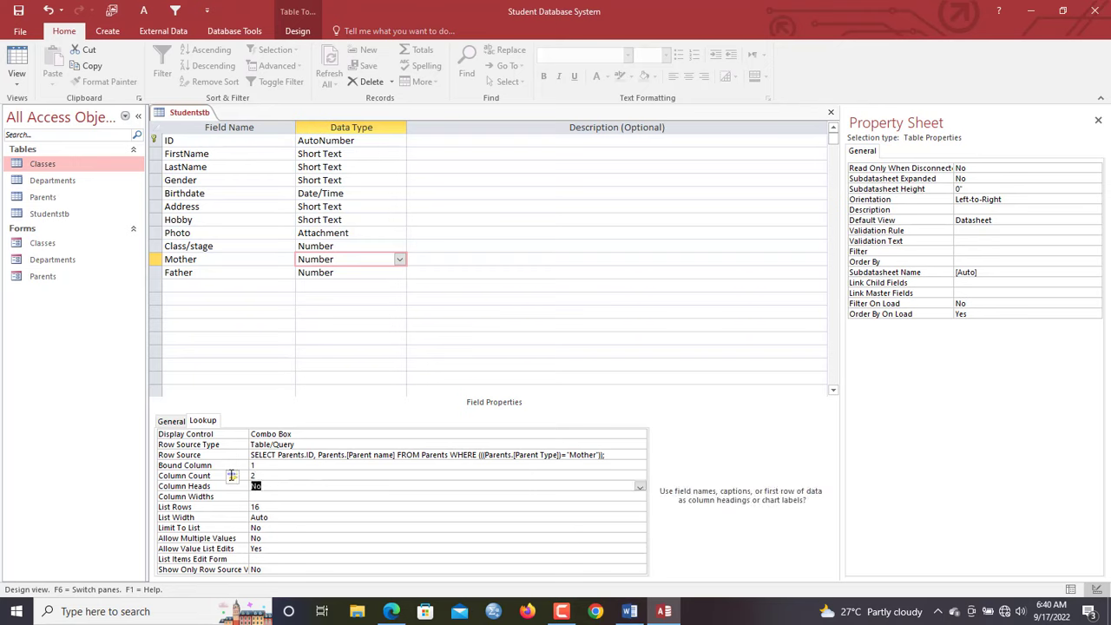
left_click(265, 495)
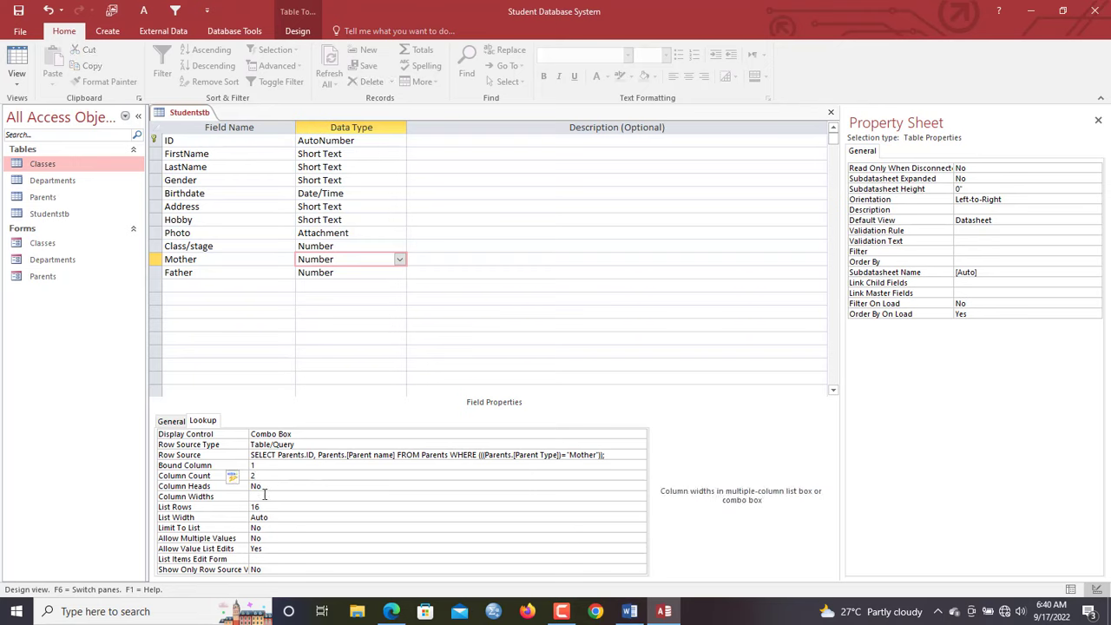
type("0\";1")
key("Return")
Step: Set the Father field's Display Control to Combo Box and start building its Row Source
key("F6")
key("Down")
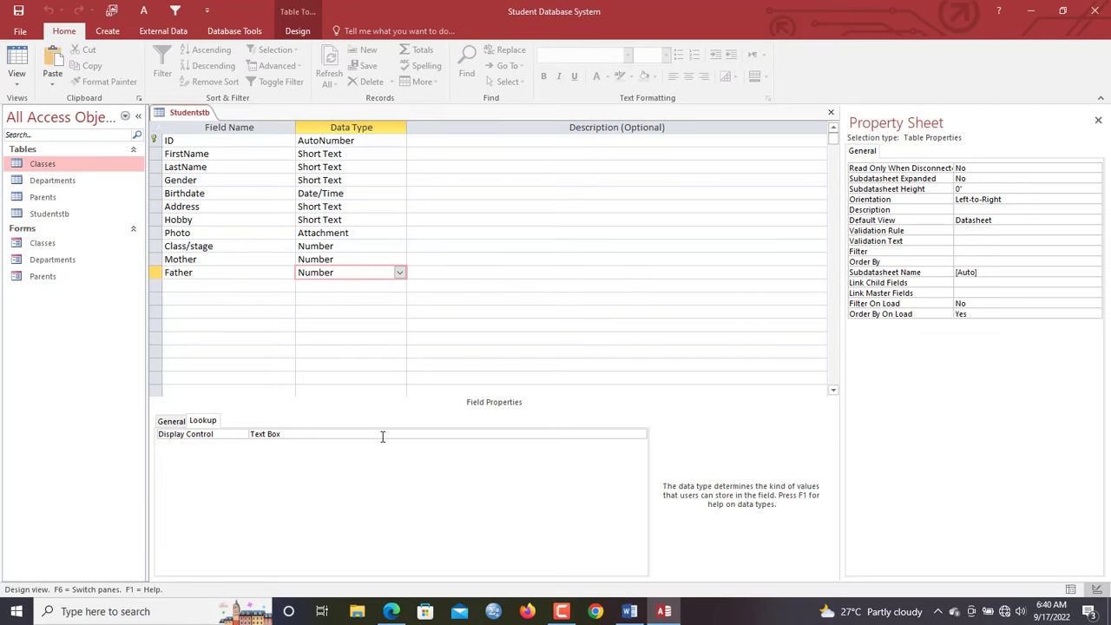
key("F6")
type("com")
key("Return")
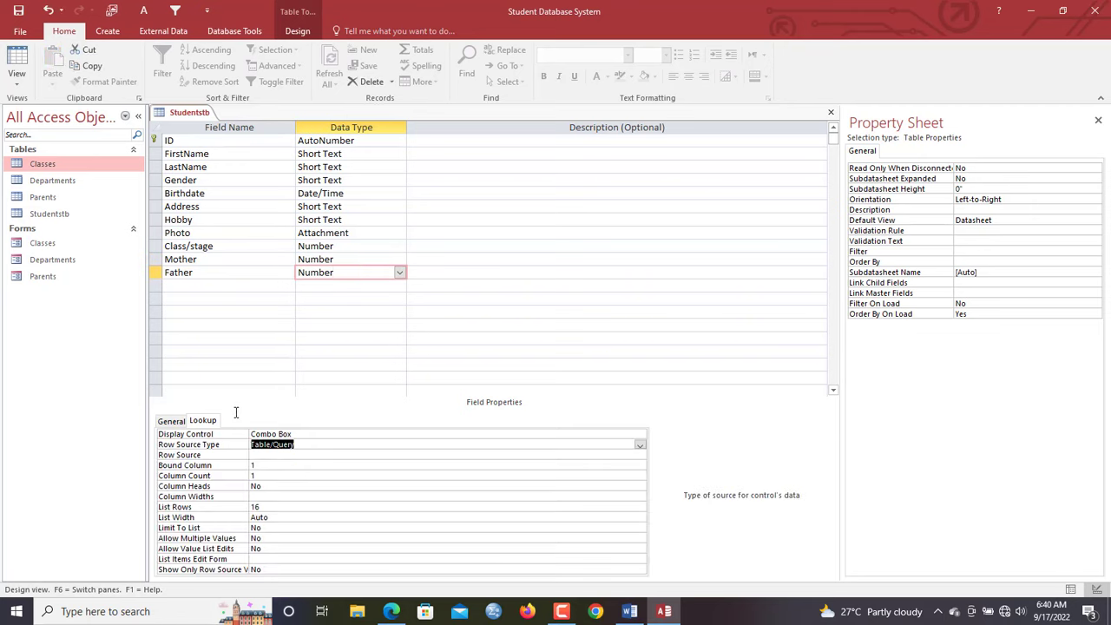
left_click(305, 457)
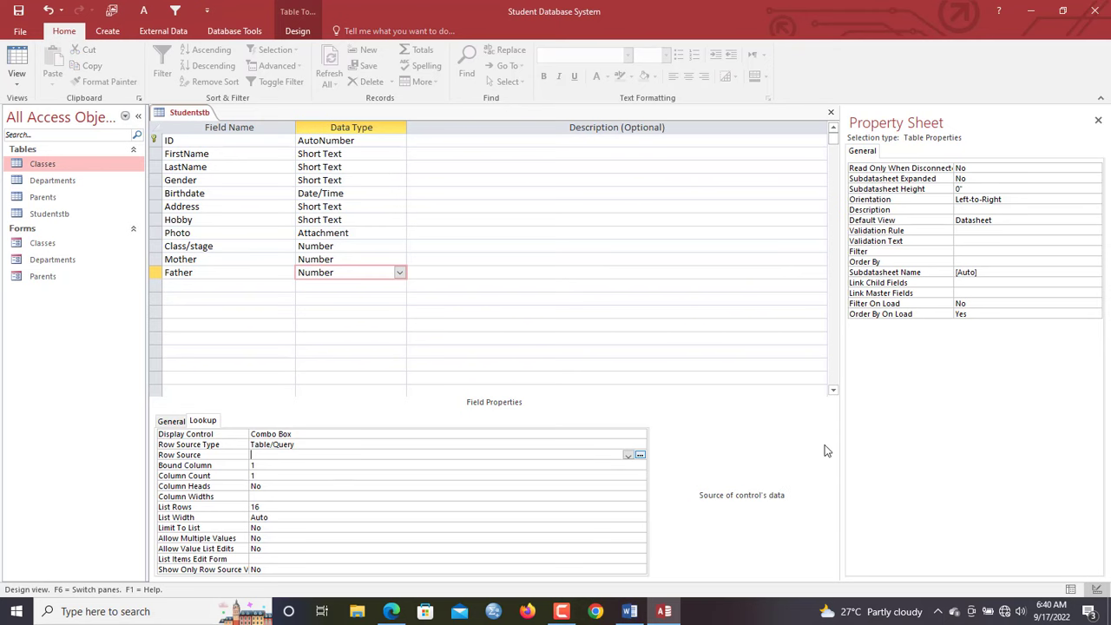
left_click(640, 455)
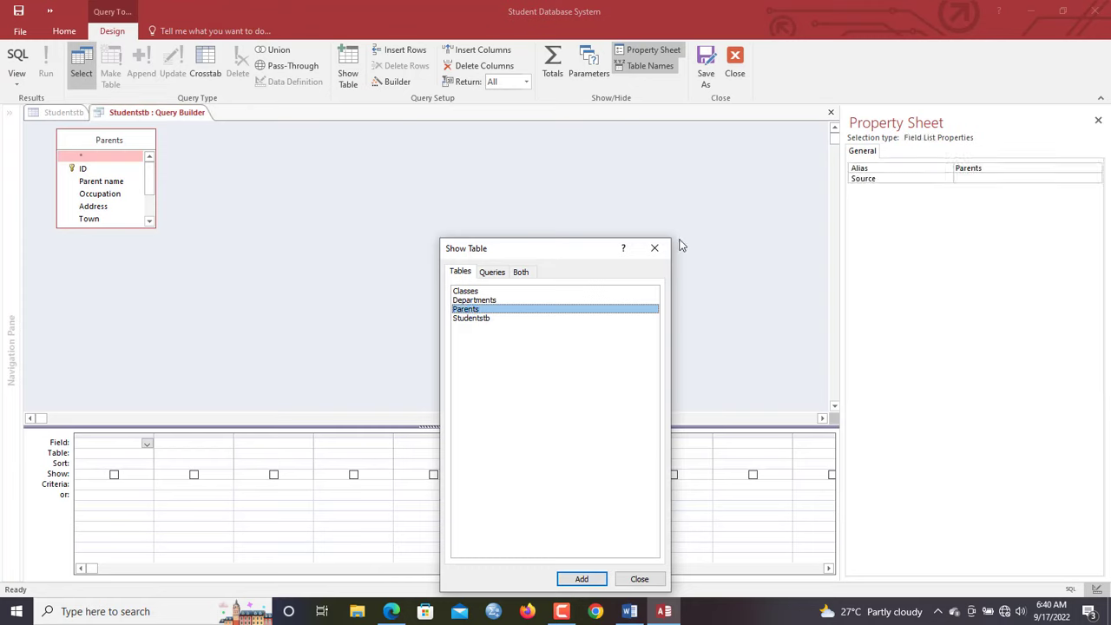
Step: Query Parents for ID and Parent name, filtered to a hidden Parent Type of Father
left_click(655, 249)
double_click(101, 167)
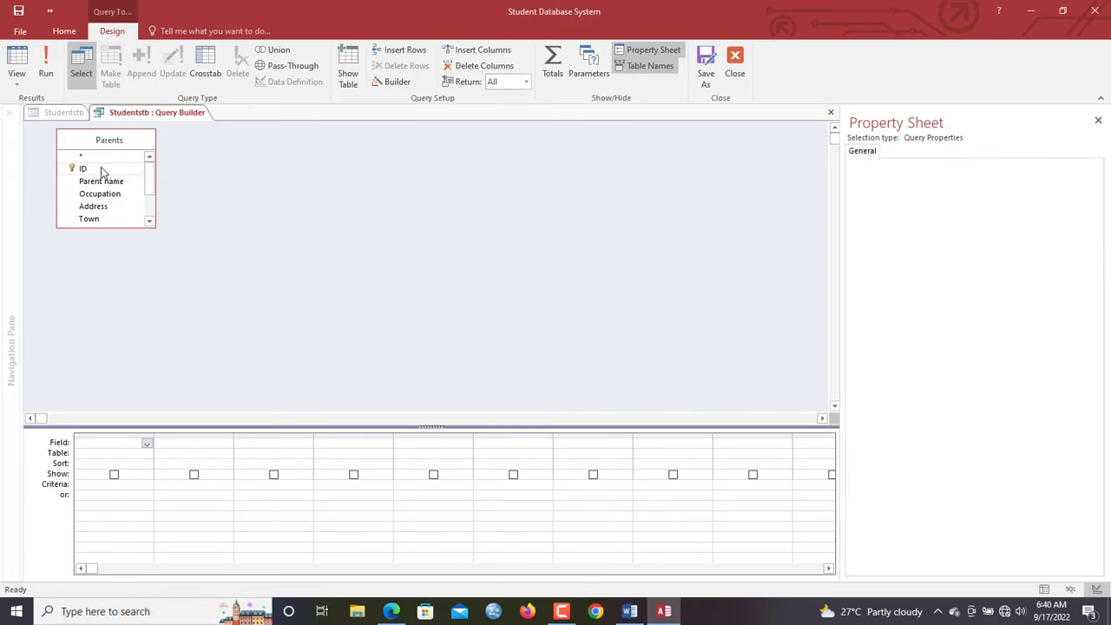
double_click(107, 182)
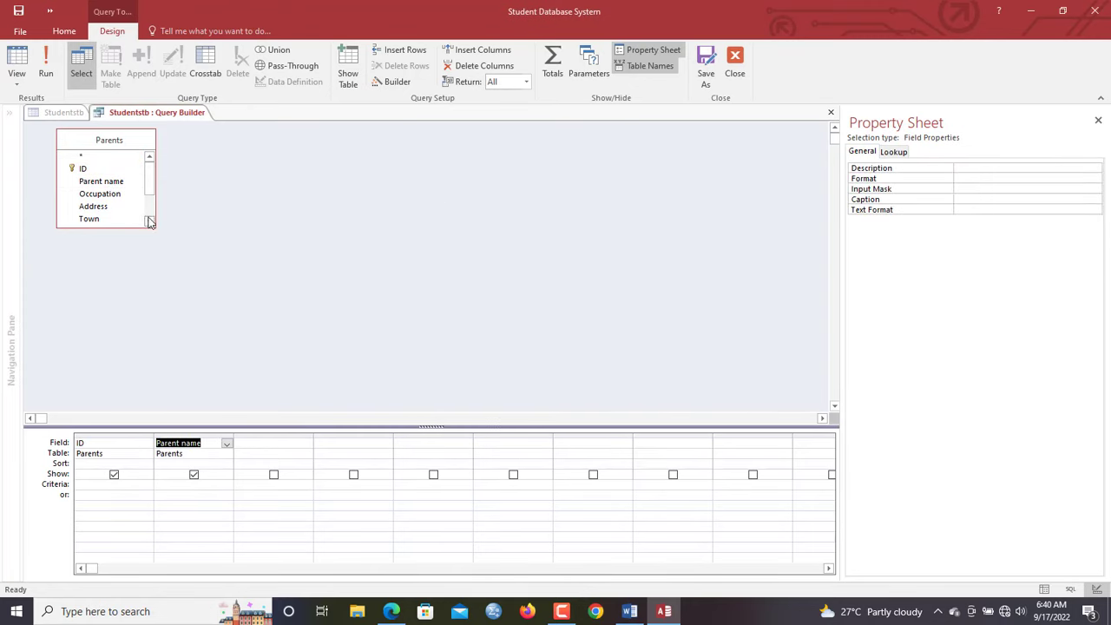
left_click(149, 221)
left_click(149, 221)
double_click(100, 209)
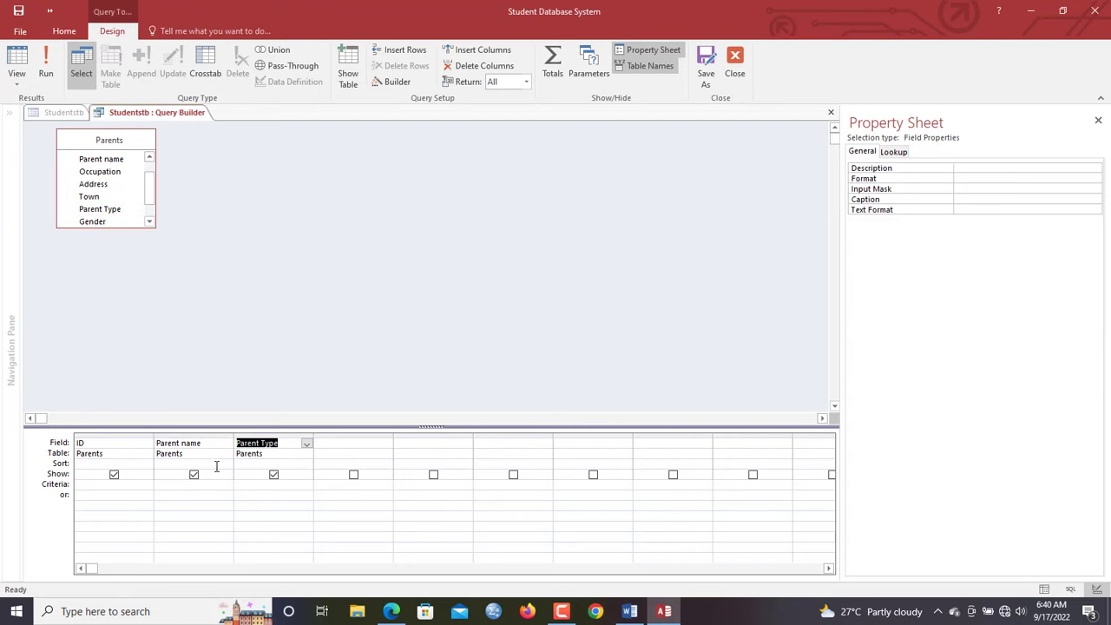
left_click(273, 474)
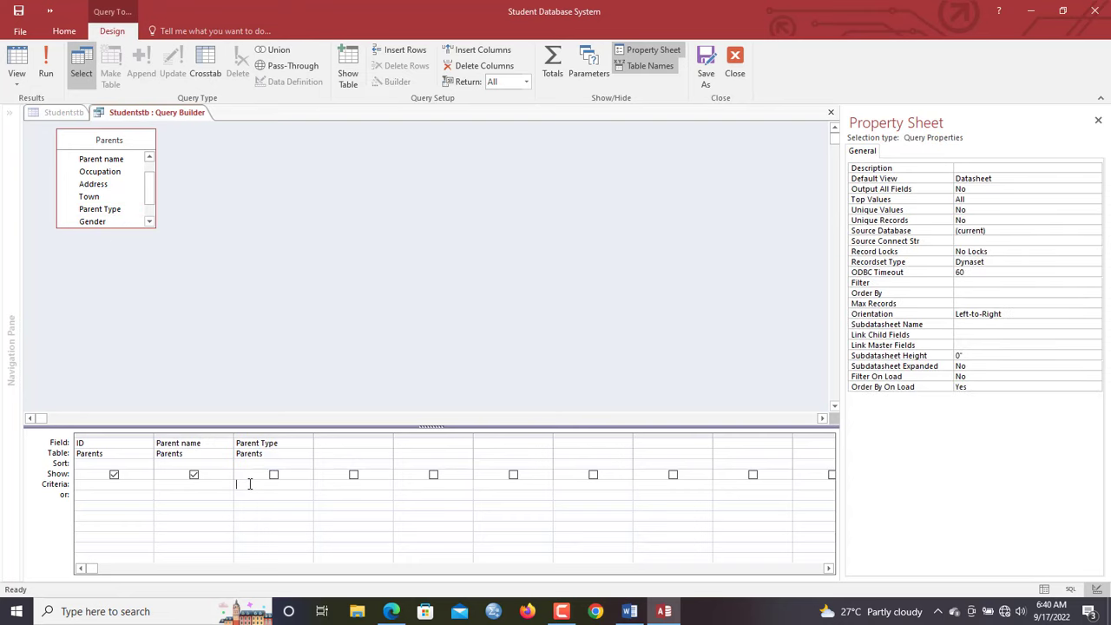
type("Father")
key("Return")
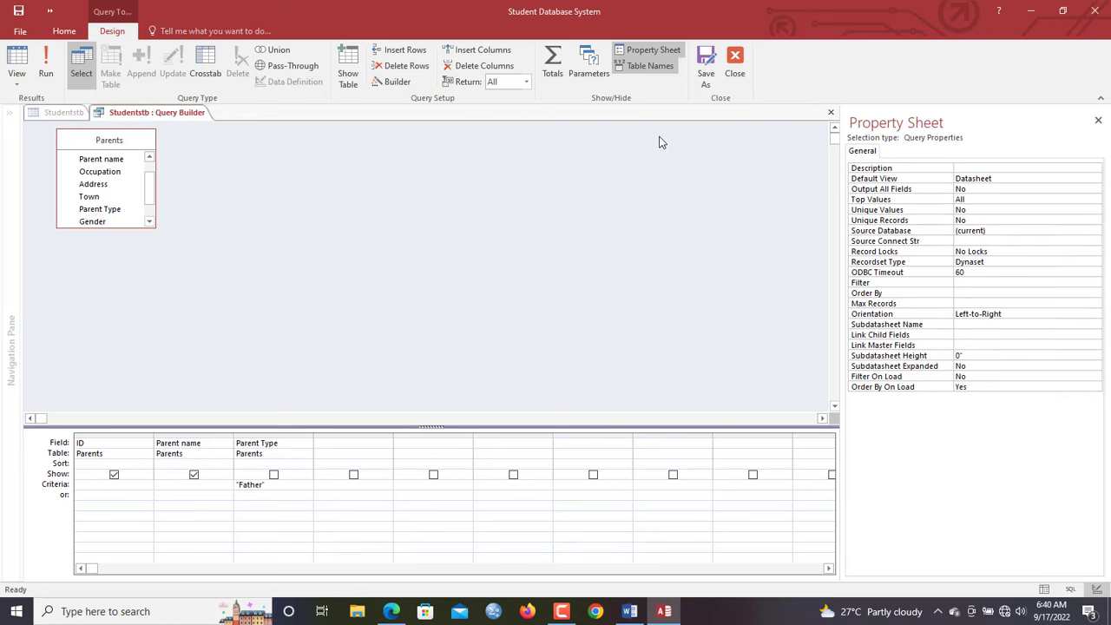
left_click(732, 77)
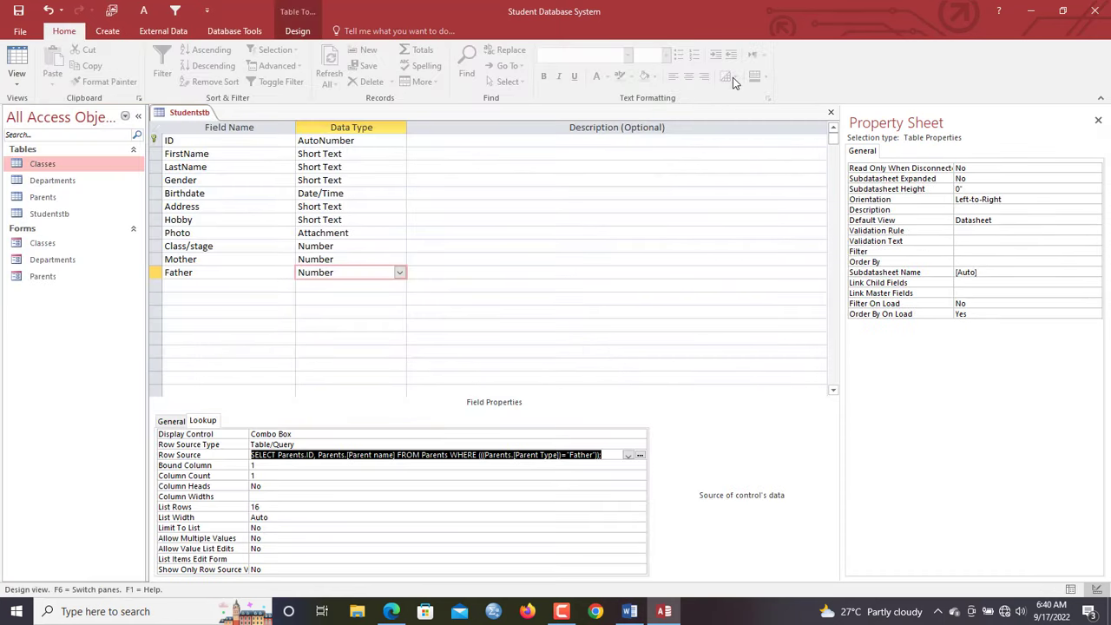
Step: Give the Father lookup Column Count 2 and Column Widths 0";1"
double_click(260, 476)
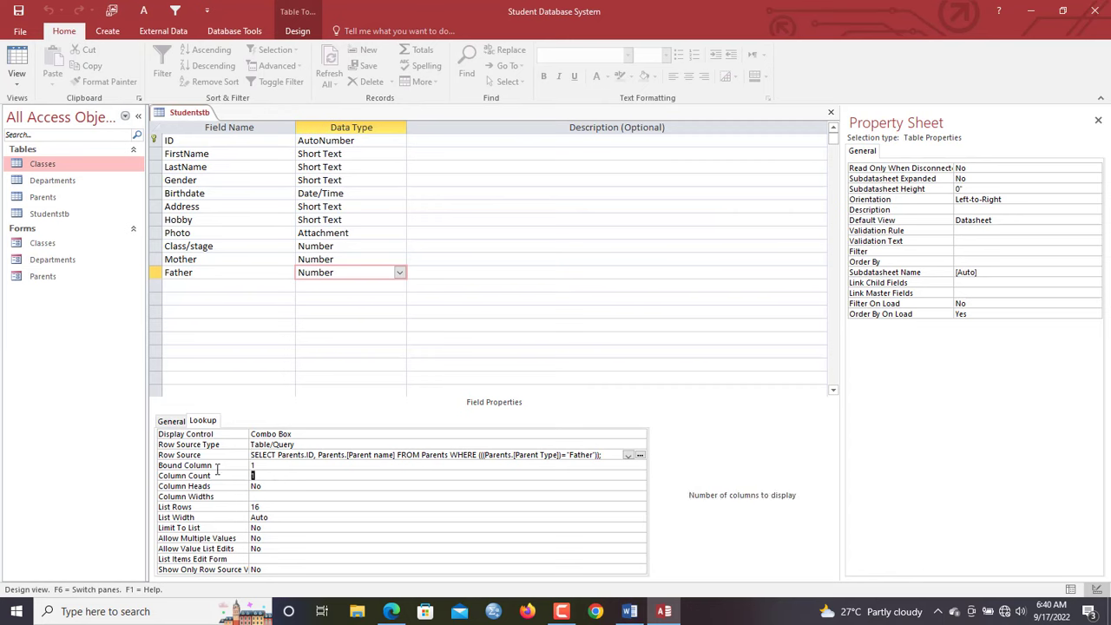
type("2")
key("Return")
key("Return")
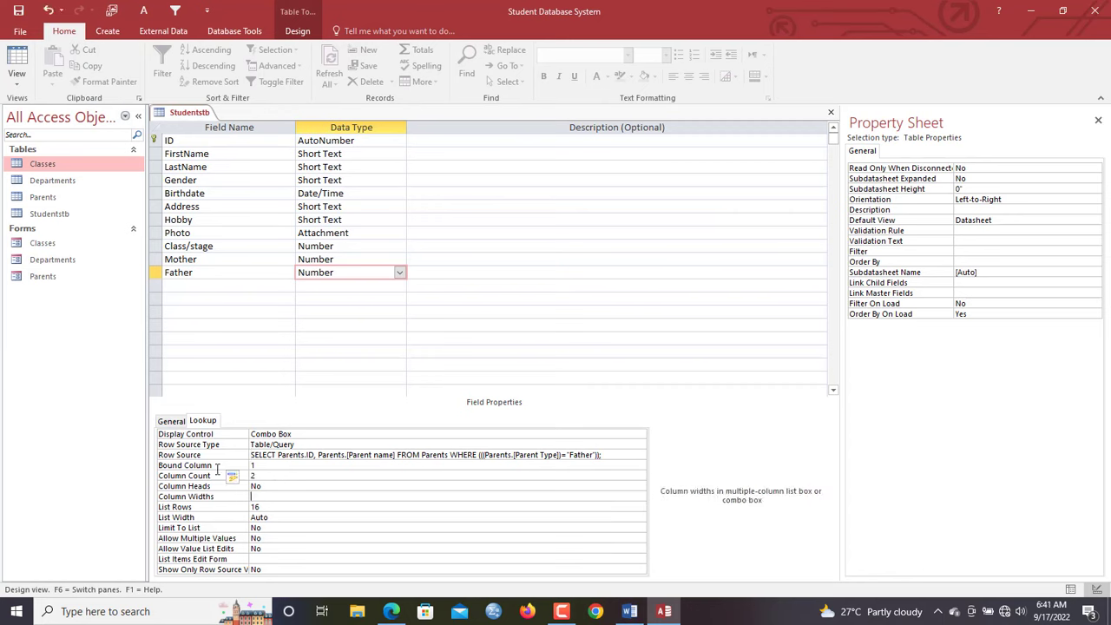
type("0\";1")
key("Return")
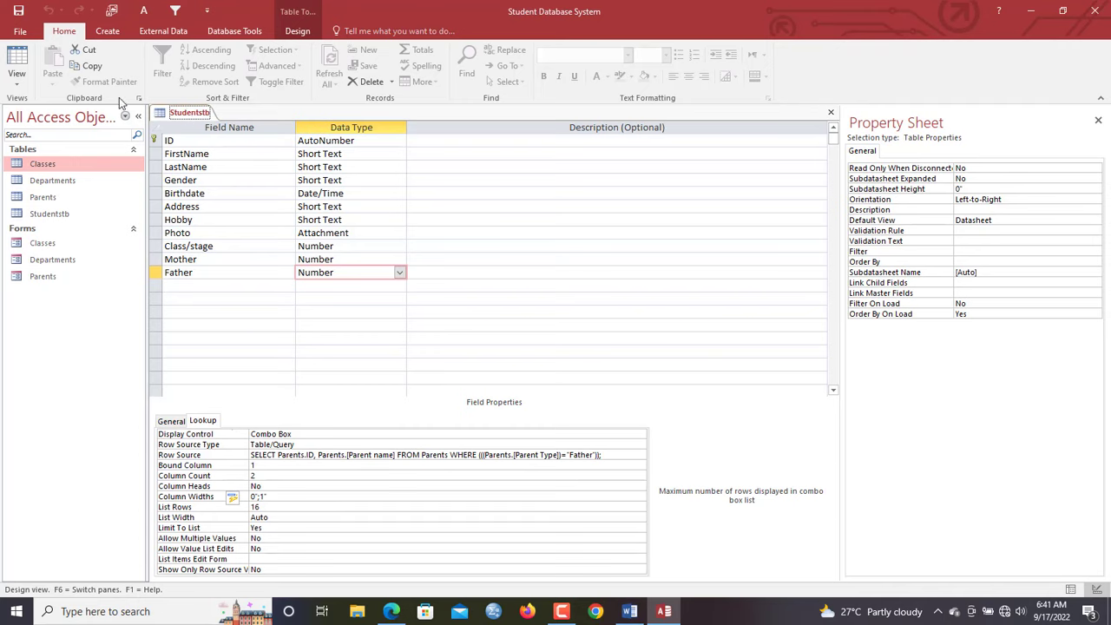
Step: Switch Studentstb to Datasheet view, check the Mother and Father dropdowns, and widen the Mother column
left_click(17, 60)
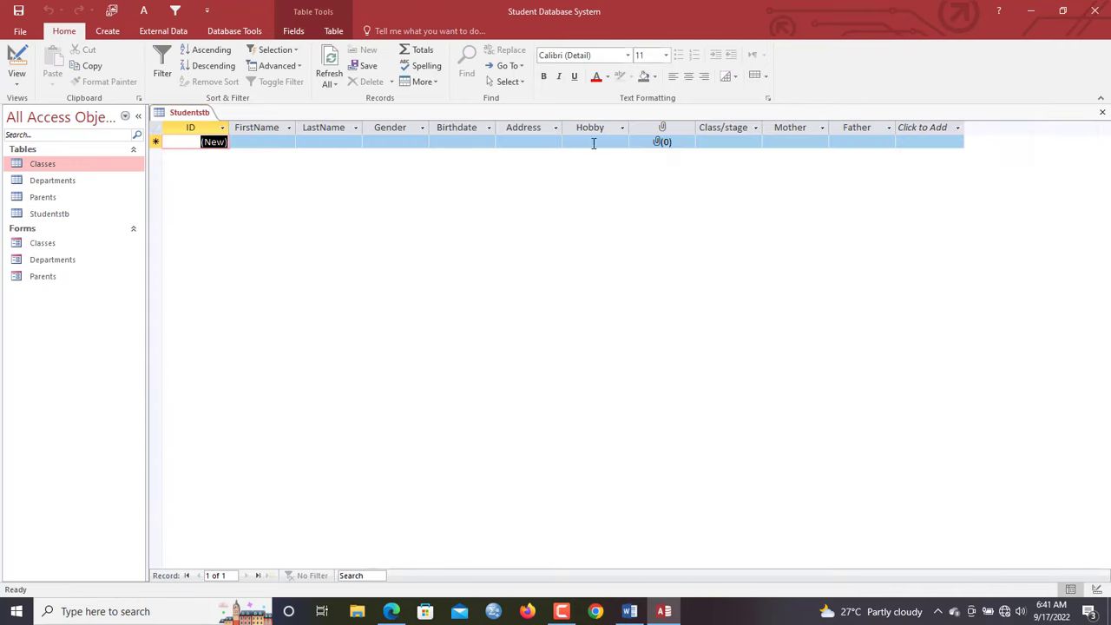
left_click(792, 141)
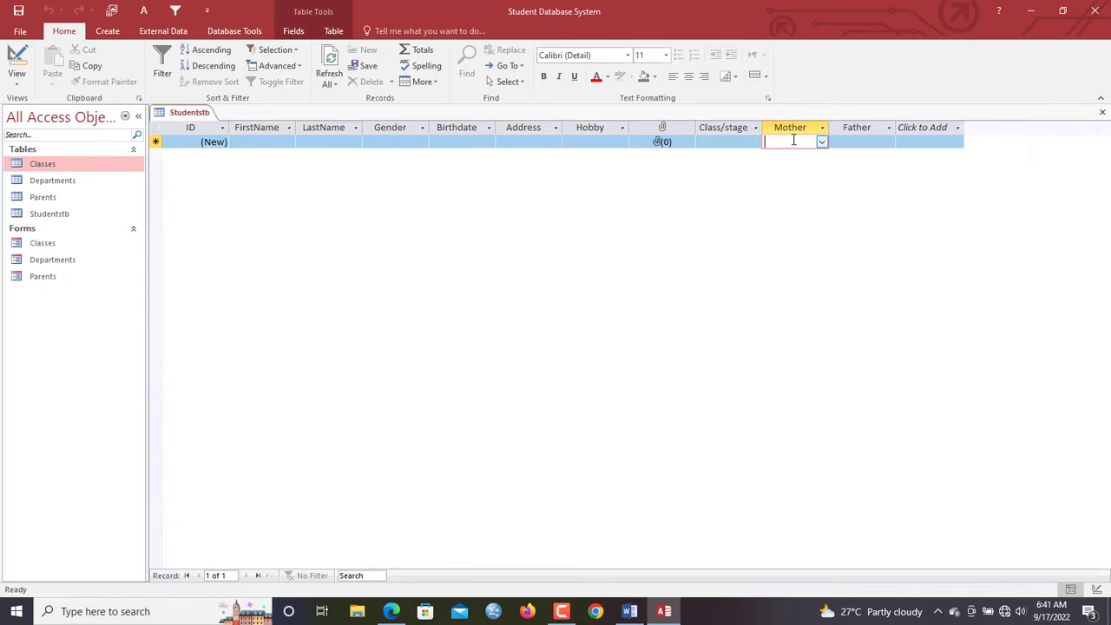
left_click(821, 142)
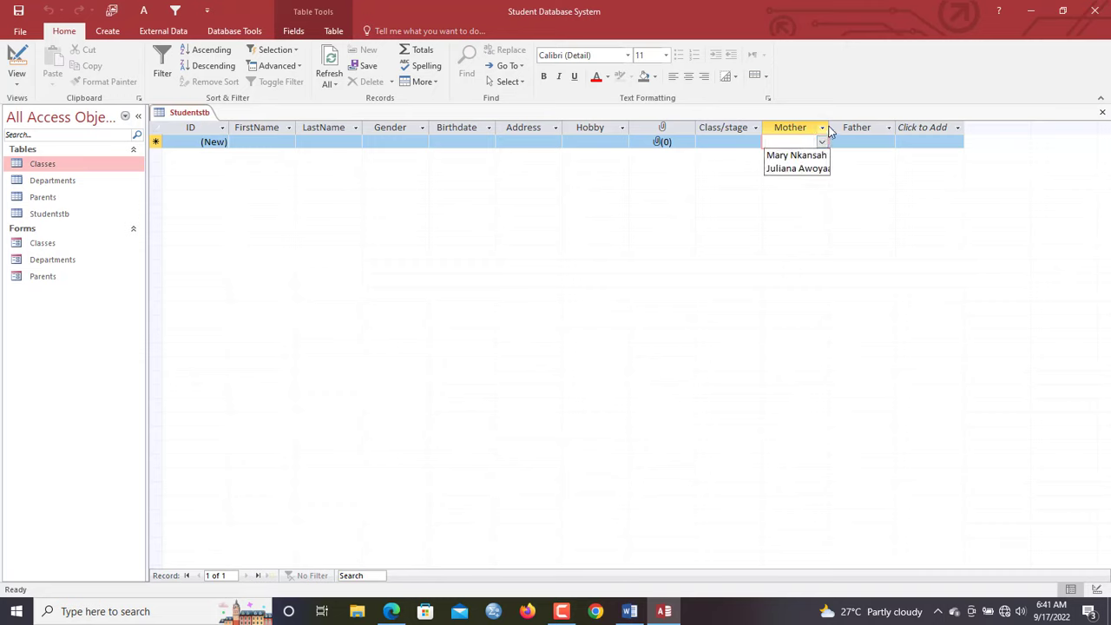
left_click_drag(829, 129, 840, 126)
left_click(832, 141)
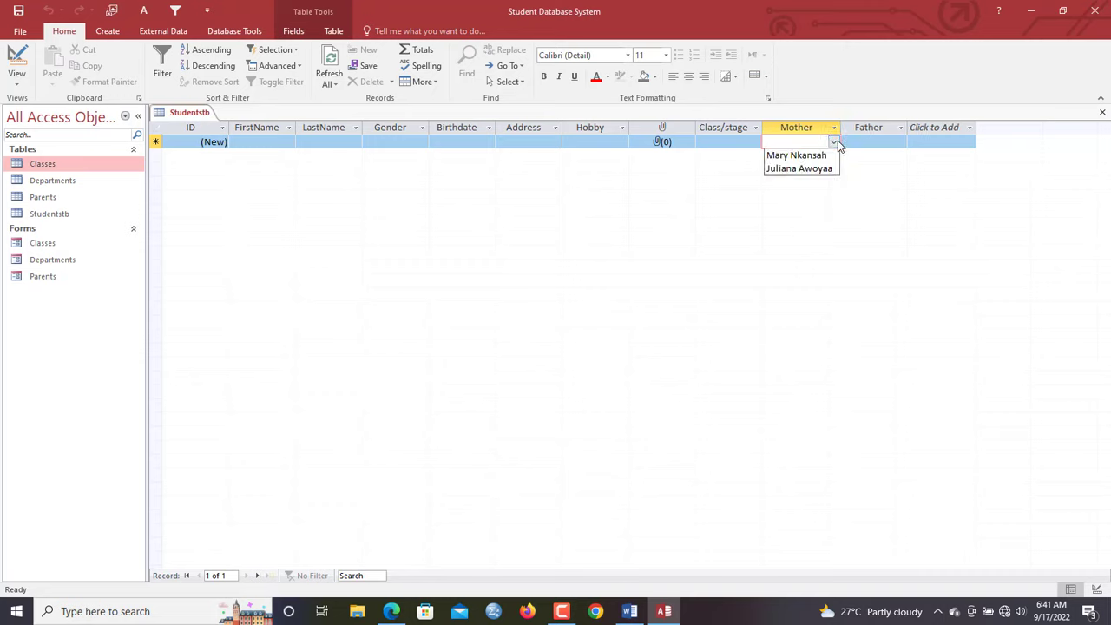
left_click(878, 141)
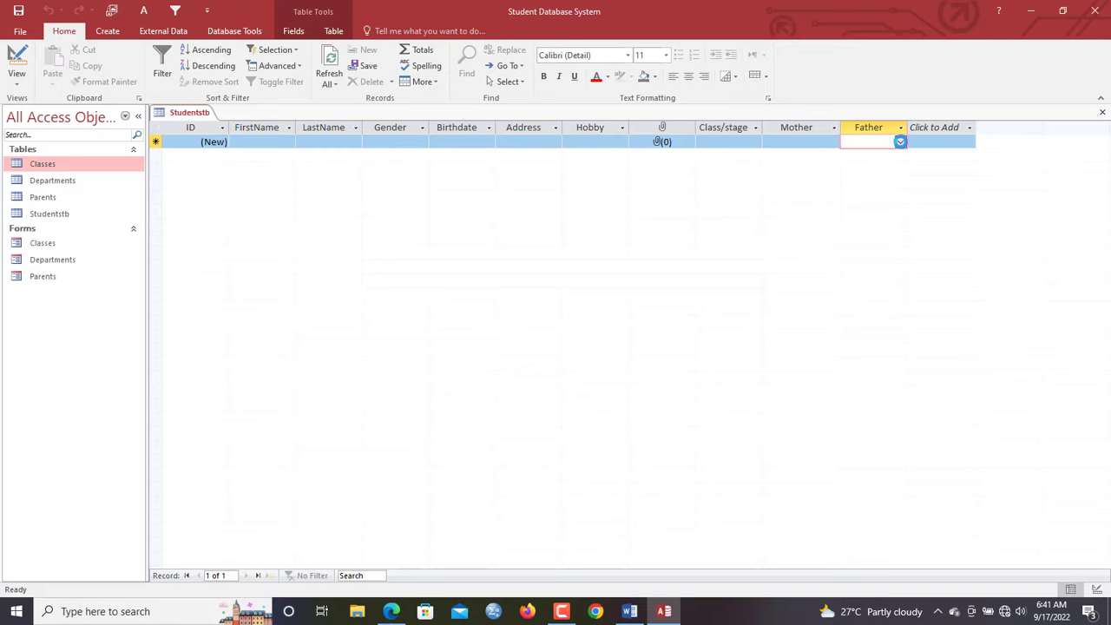
left_click(899, 142)
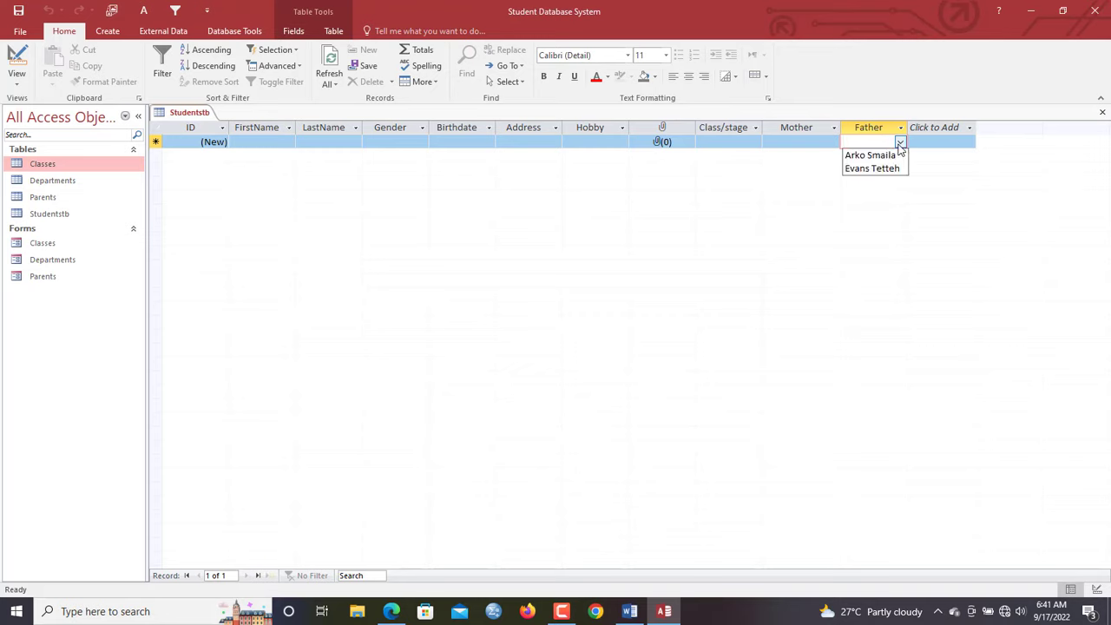
left_click(899, 143)
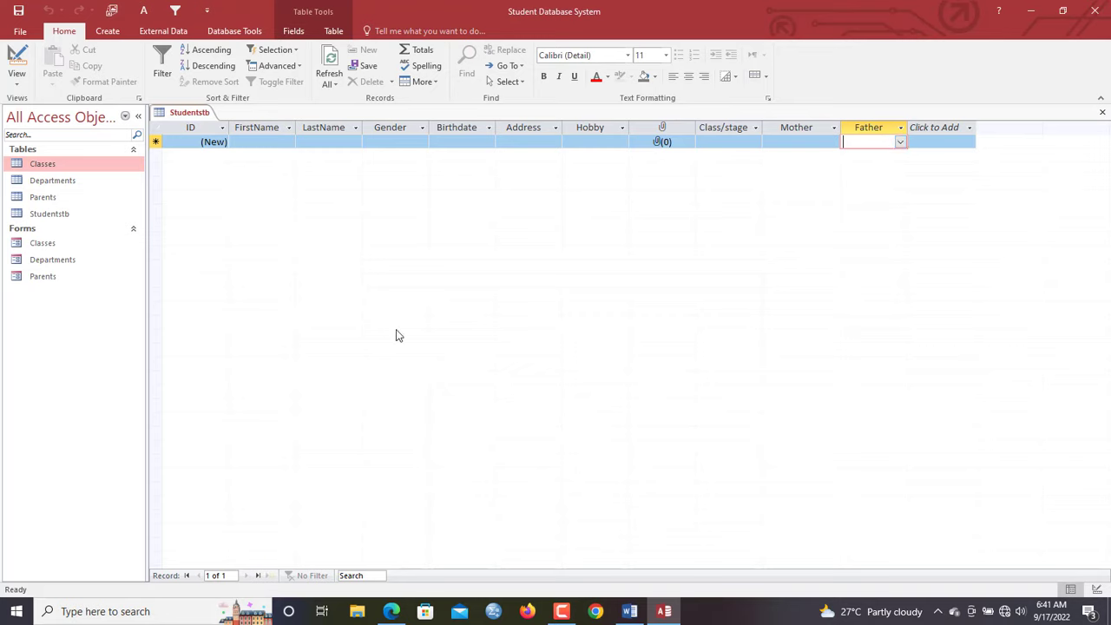
left_click(812, 140)
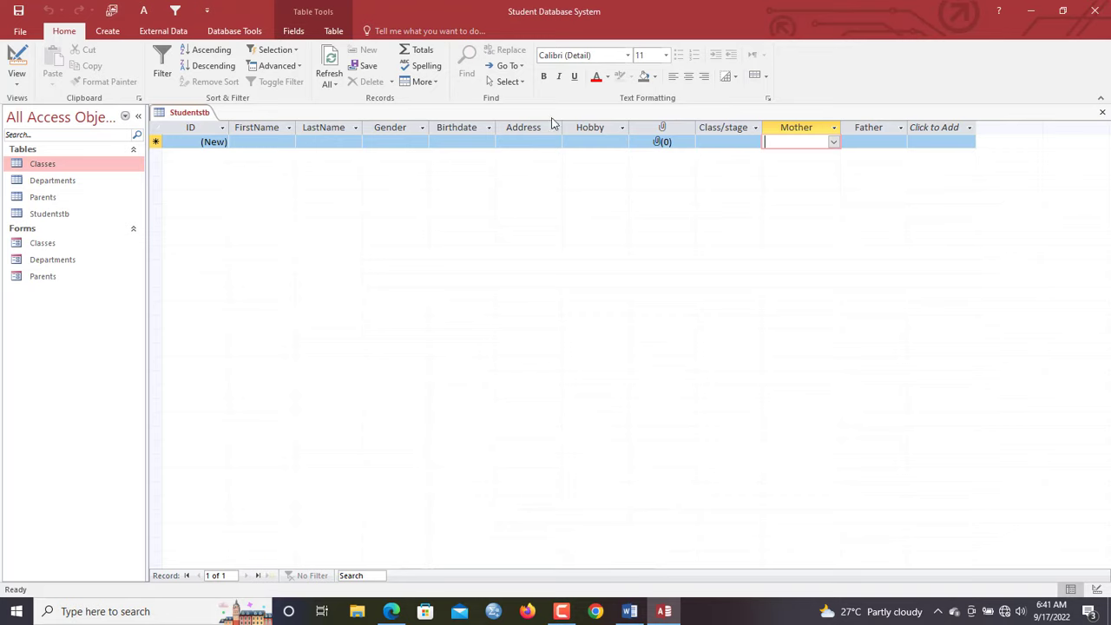
Step: Enter the first student's first and last name, with Gender FEMALE
left_click(936, 139)
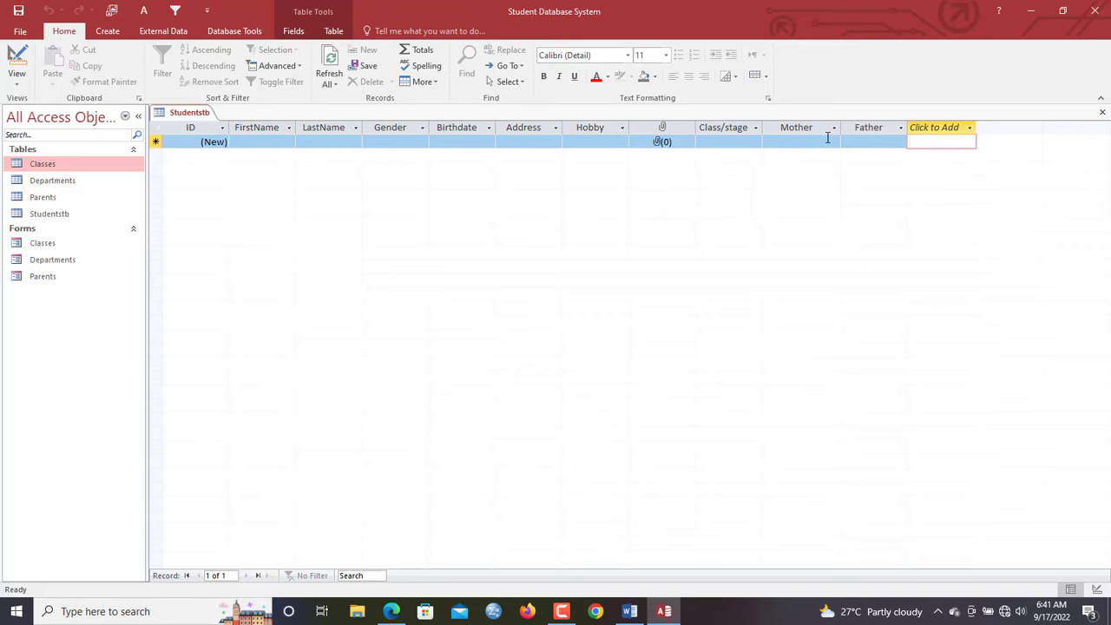
left_click(260, 140)
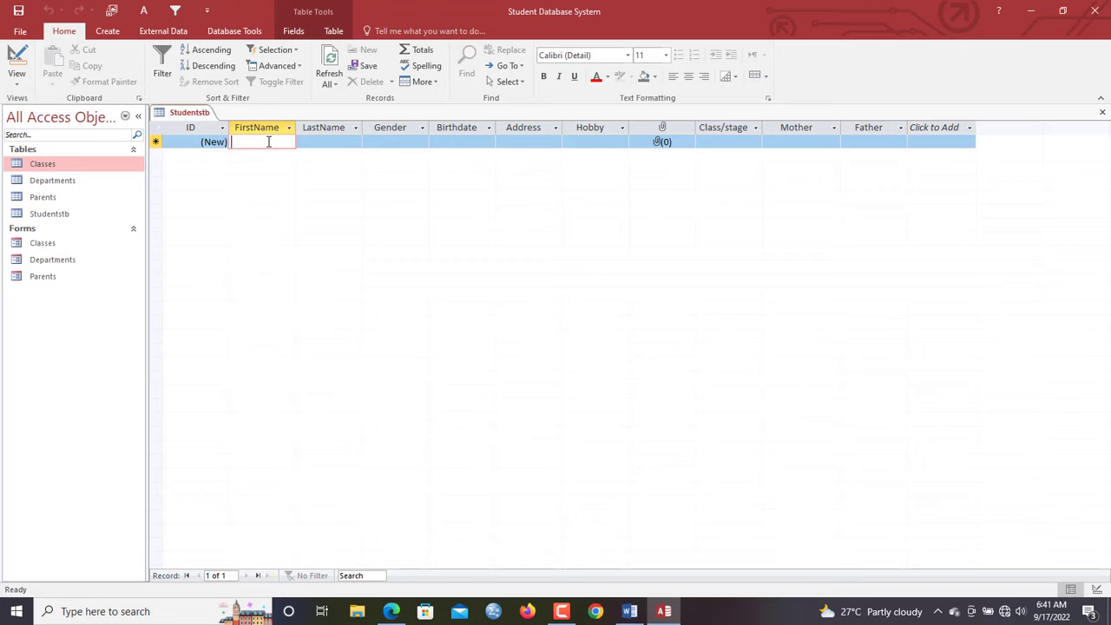
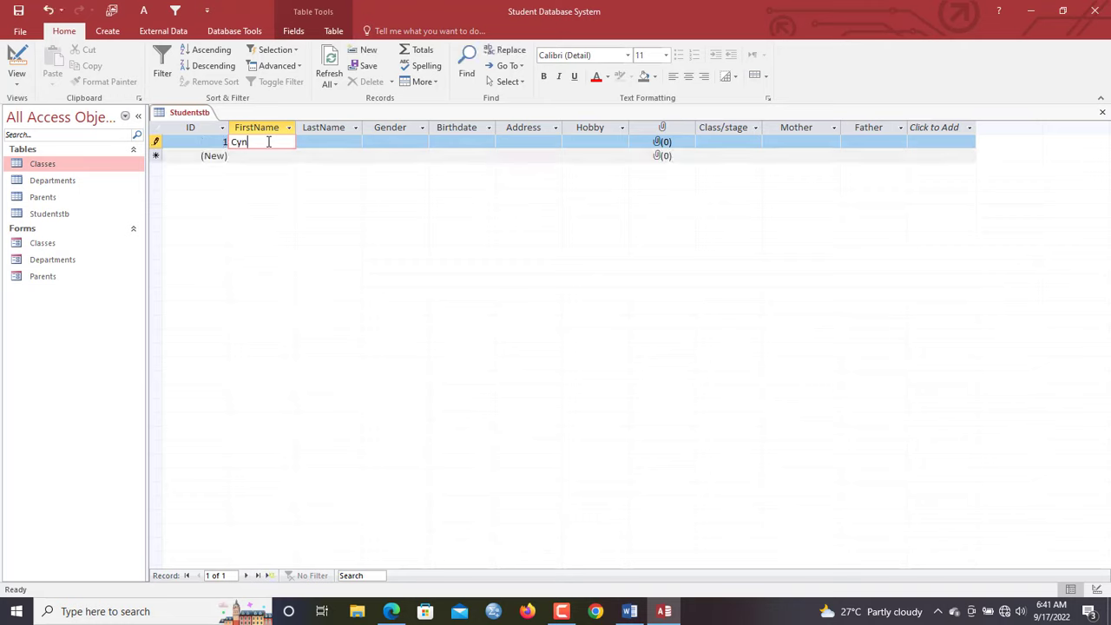
key("Tab")
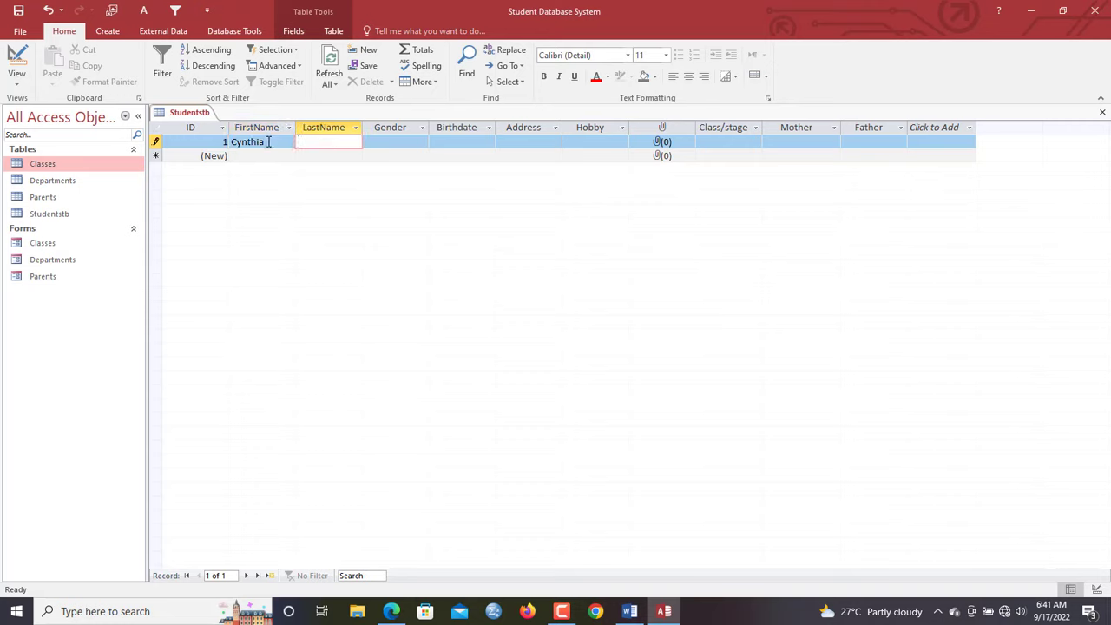
key("Tab")
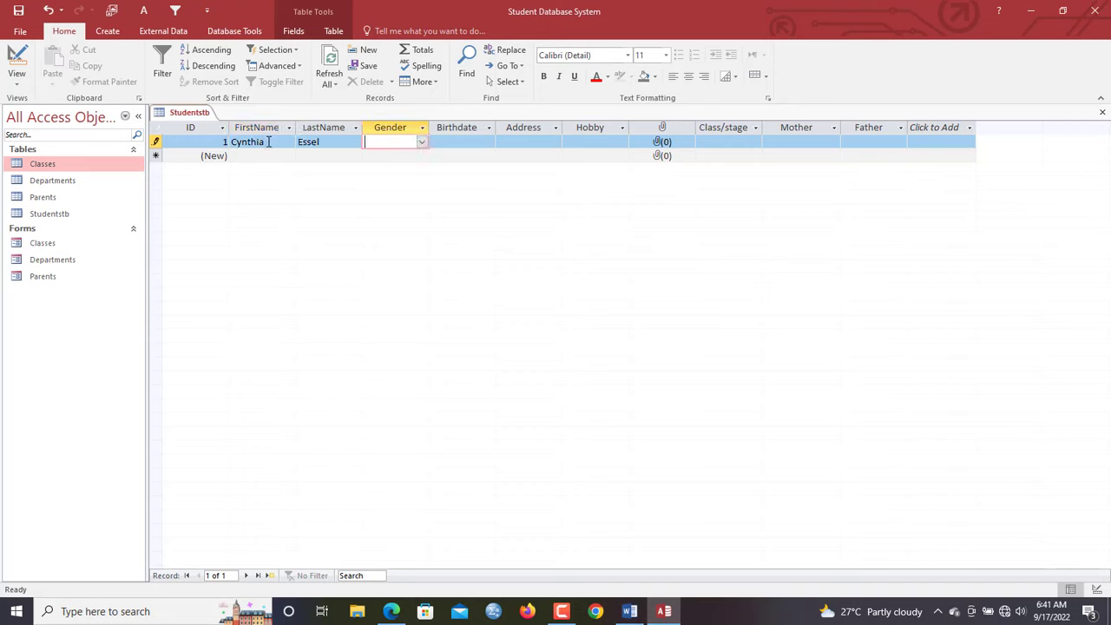
type("F")
key("Tab")
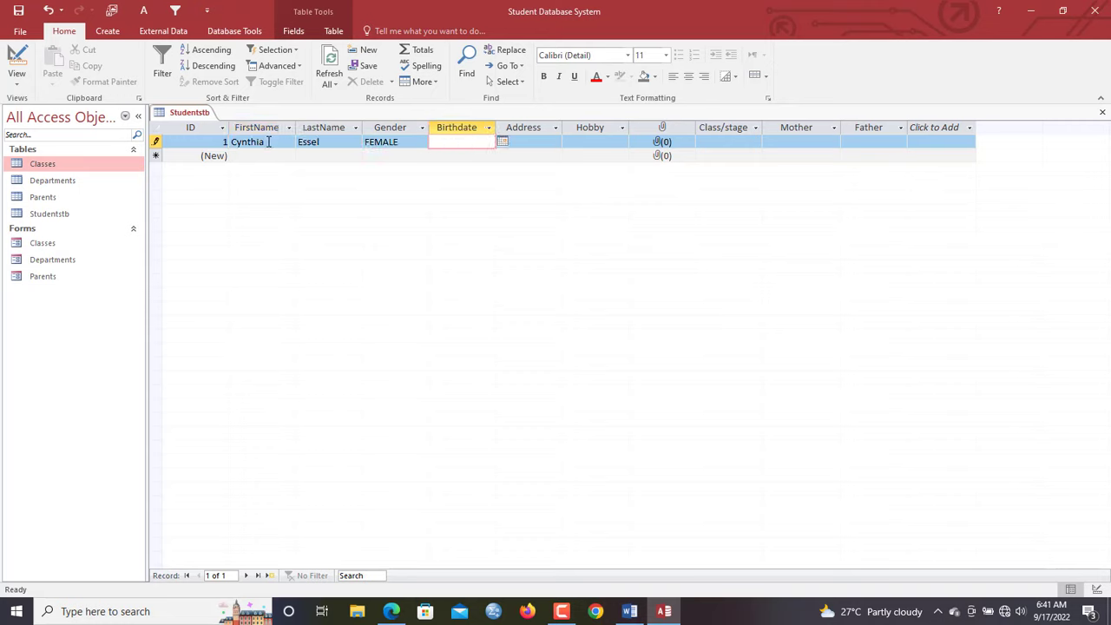
Step: Enter birth date 11/20/2000, correcting the rejected 2022 year back to 2000
type("20-nov-00")
key("Tab")
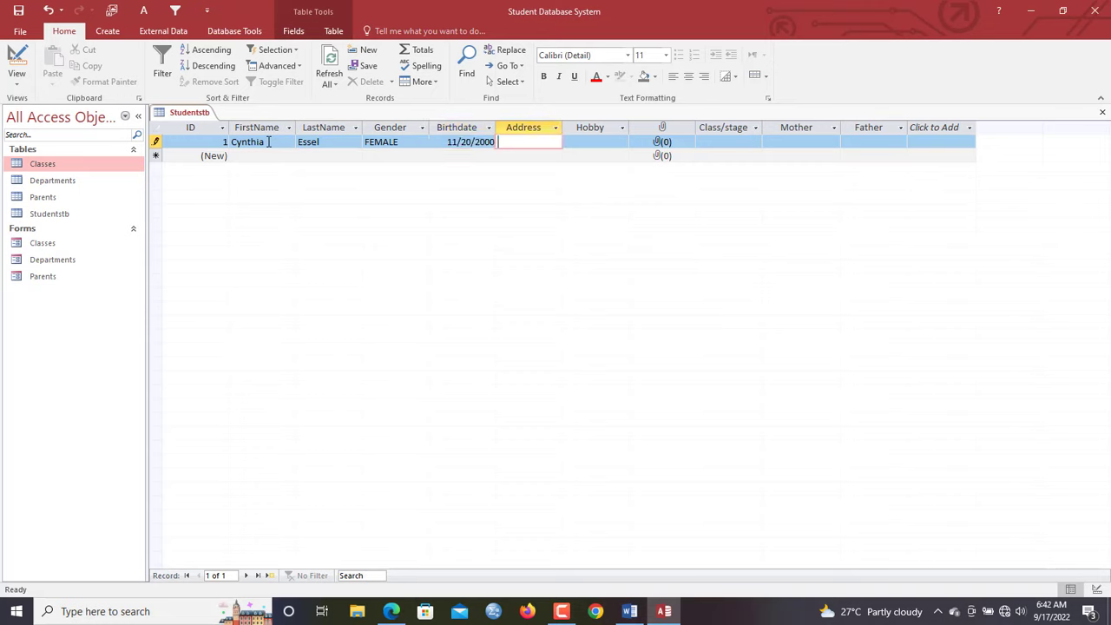
left_click(476, 141)
left_click_drag(476, 142, 518, 142)
type("2022")
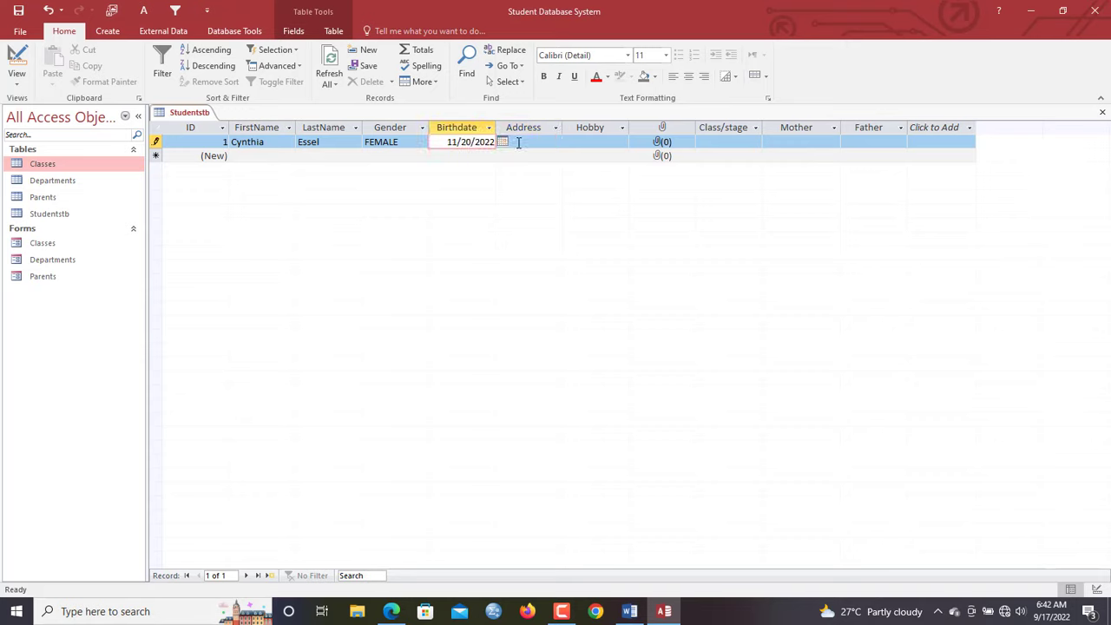
key("Tab")
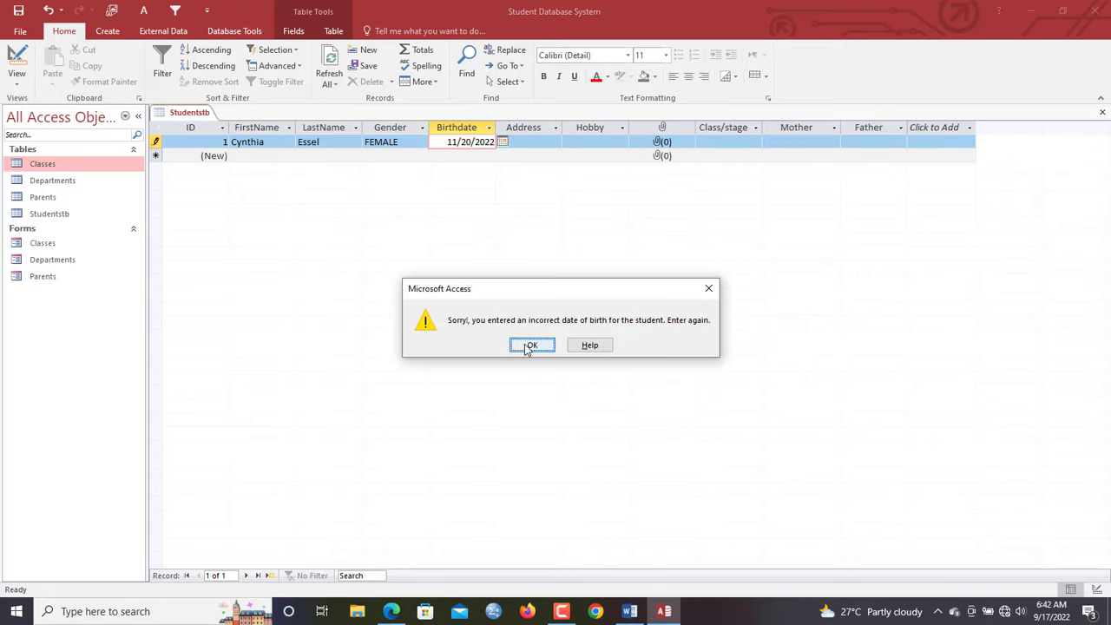
left_click(537, 345)
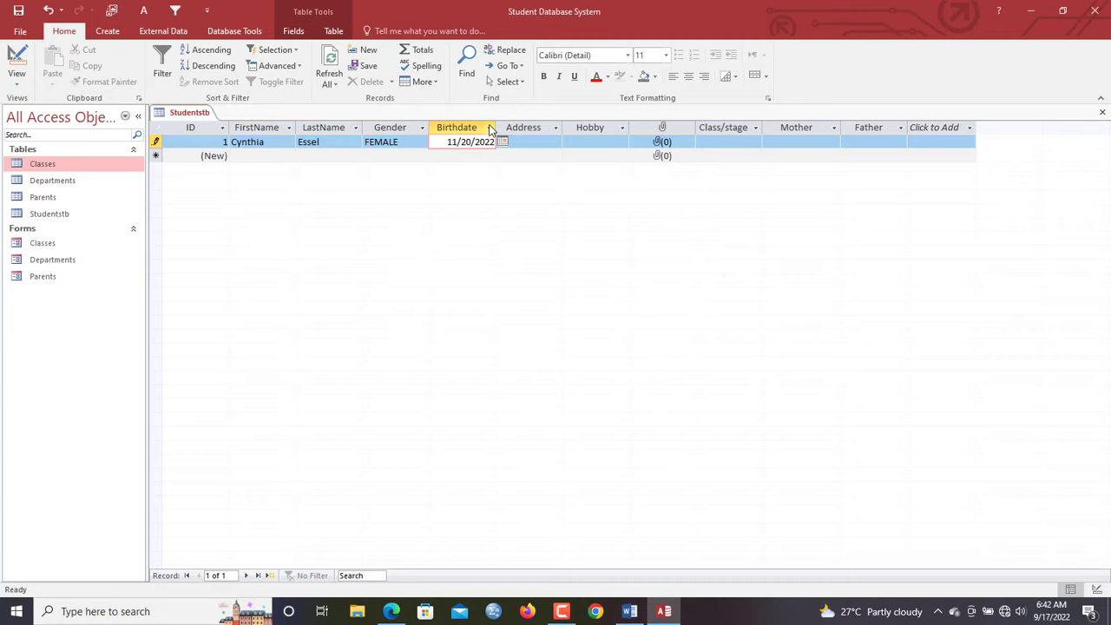
double_click(488, 141)
type("00")
key("Tab")
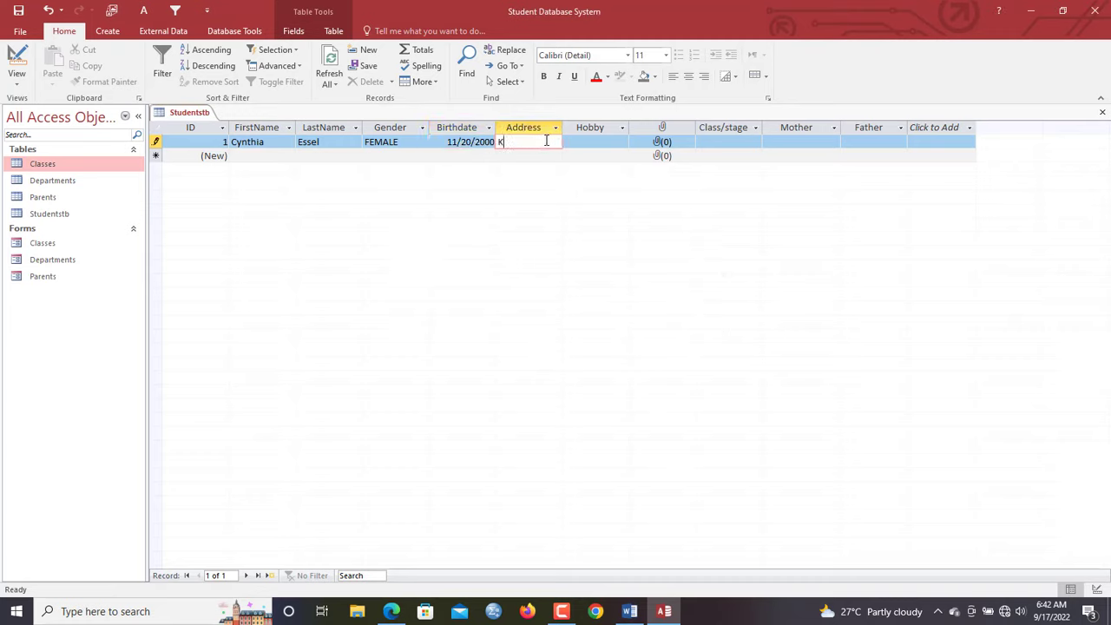
Step: Enter address Pokuase and hobbies Dancing, Music
key("BackSpace")
key("BackSpace")
type("Pokuas")
key("Tab")
type("Dancin")
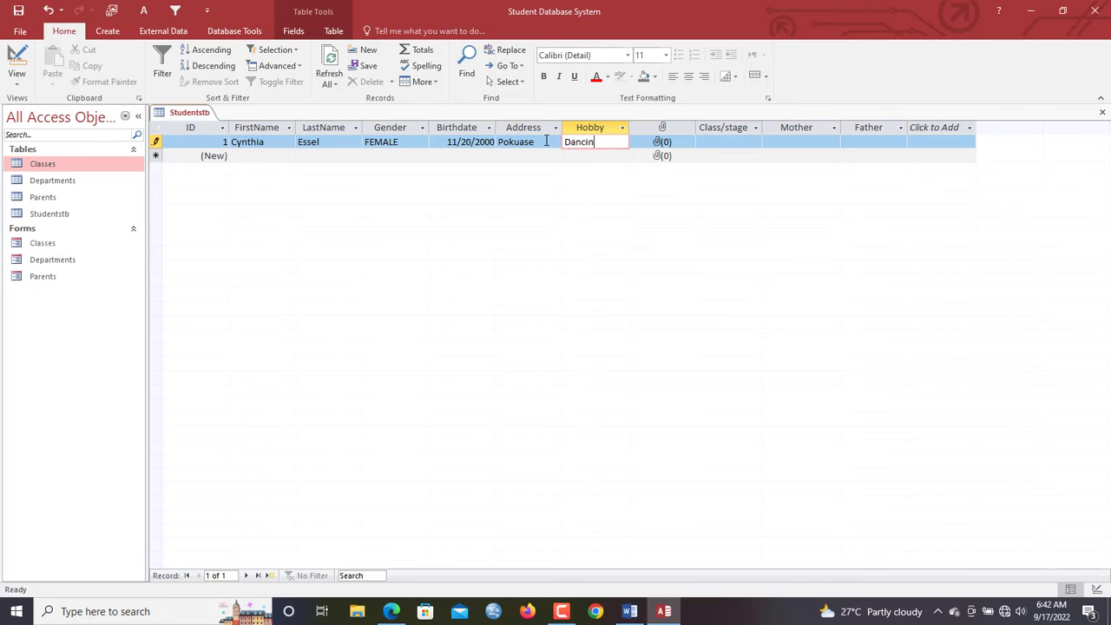
type("g, Musin")
key("Tab")
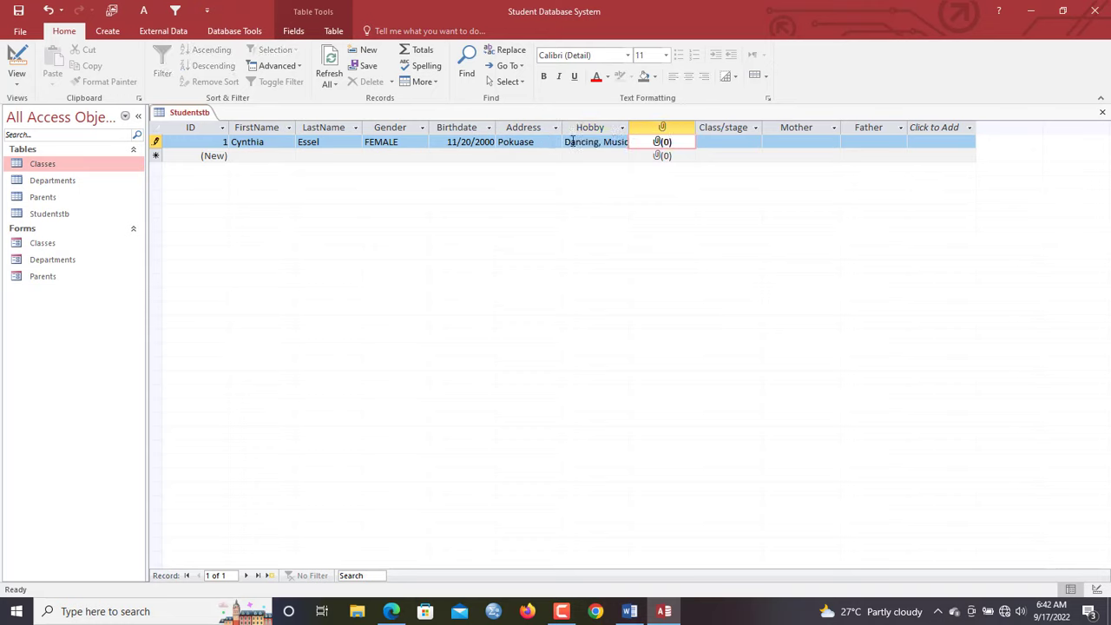
Step: Choose CLASS 1, pick the student's mother and father, and save the record
left_click(733, 142)
left_click(752, 142)
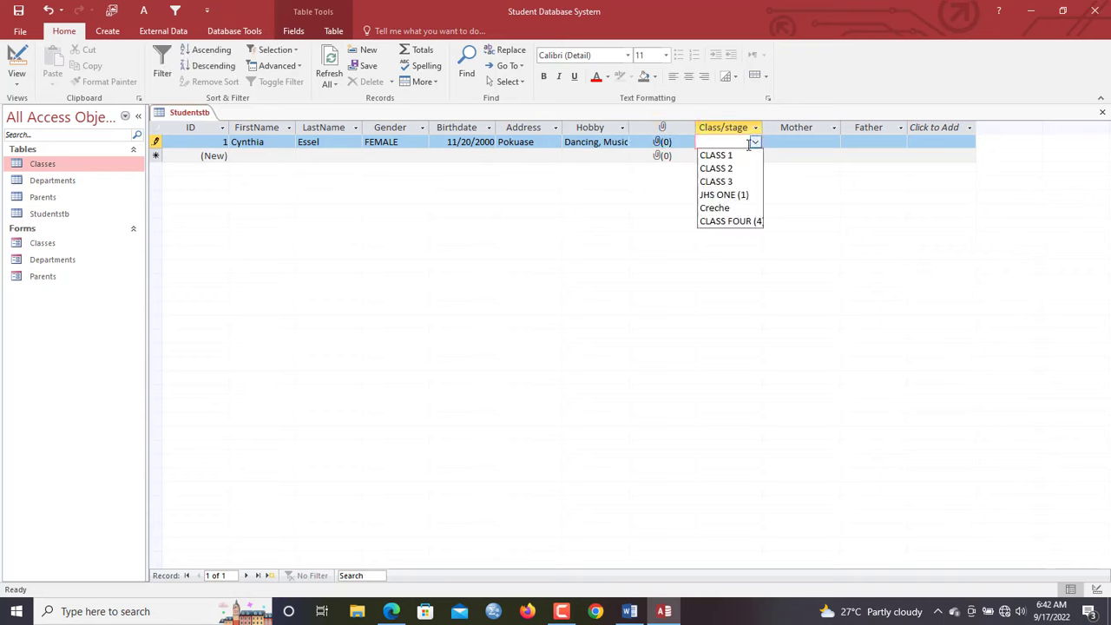
left_click(742, 155)
left_click(806, 142)
left_click(831, 143)
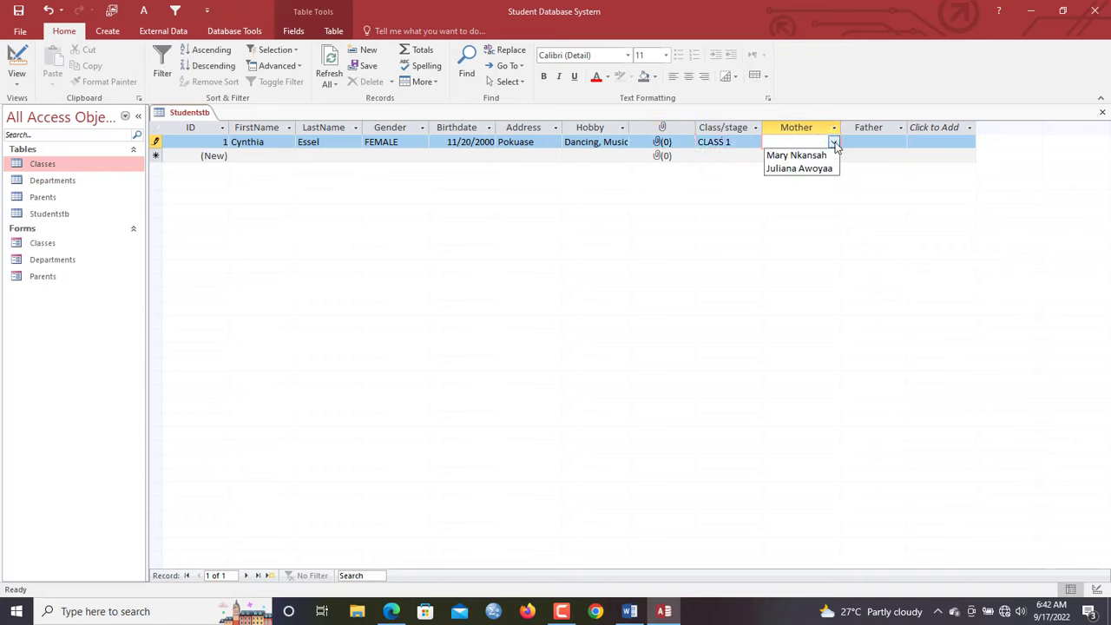
left_click(806, 154)
left_click(879, 141)
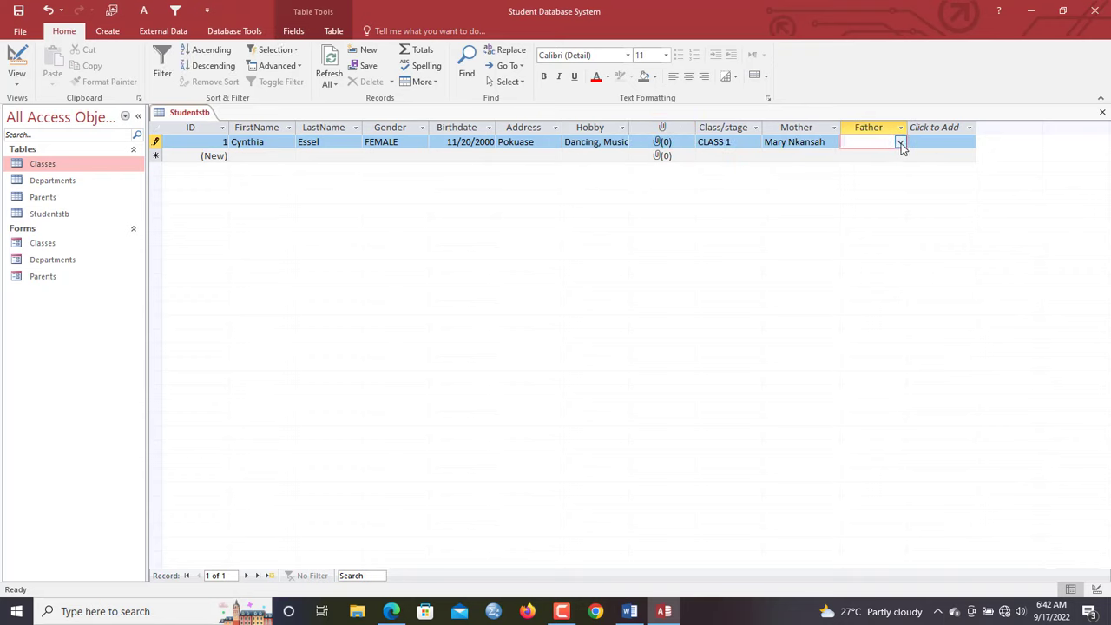
left_click(900, 141)
left_click(877, 154)
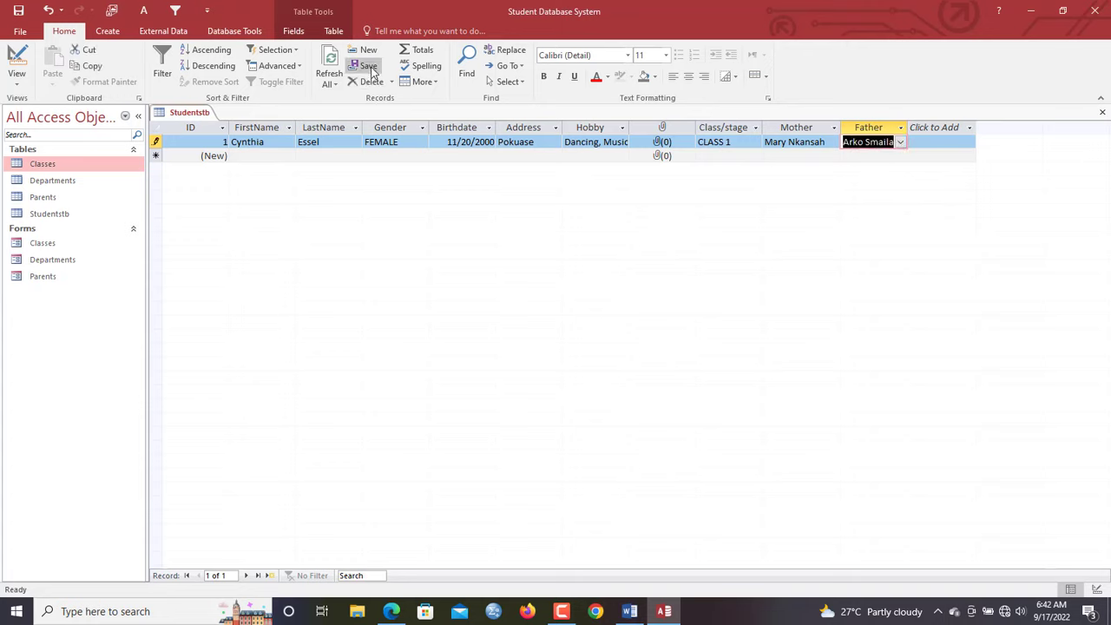
left_click(329, 69)
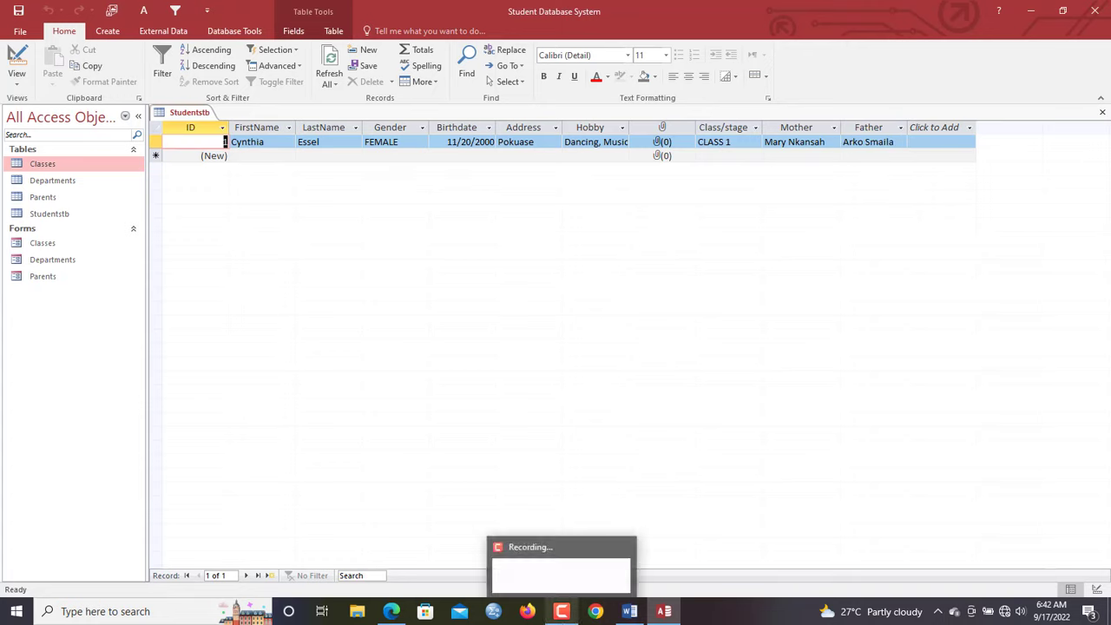
left_click(246, 159)
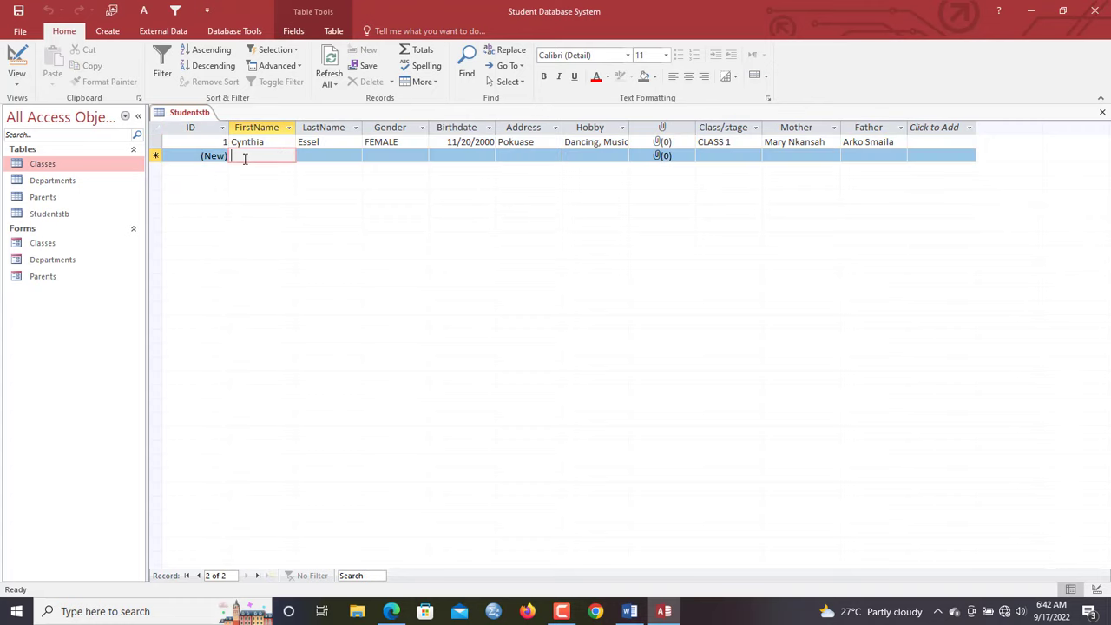
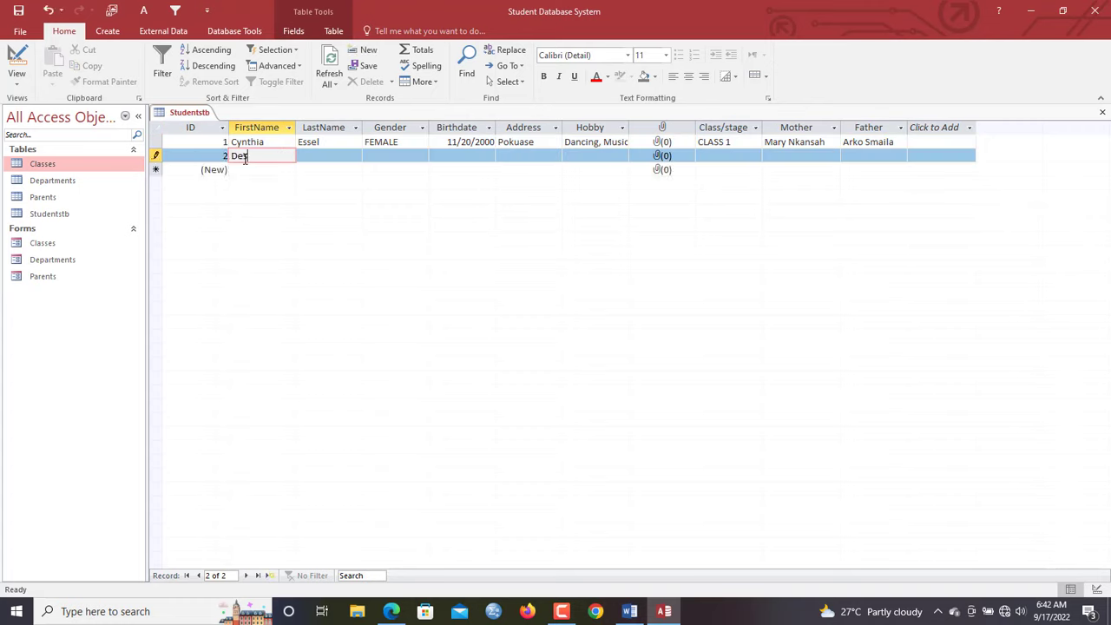
key("Tab")
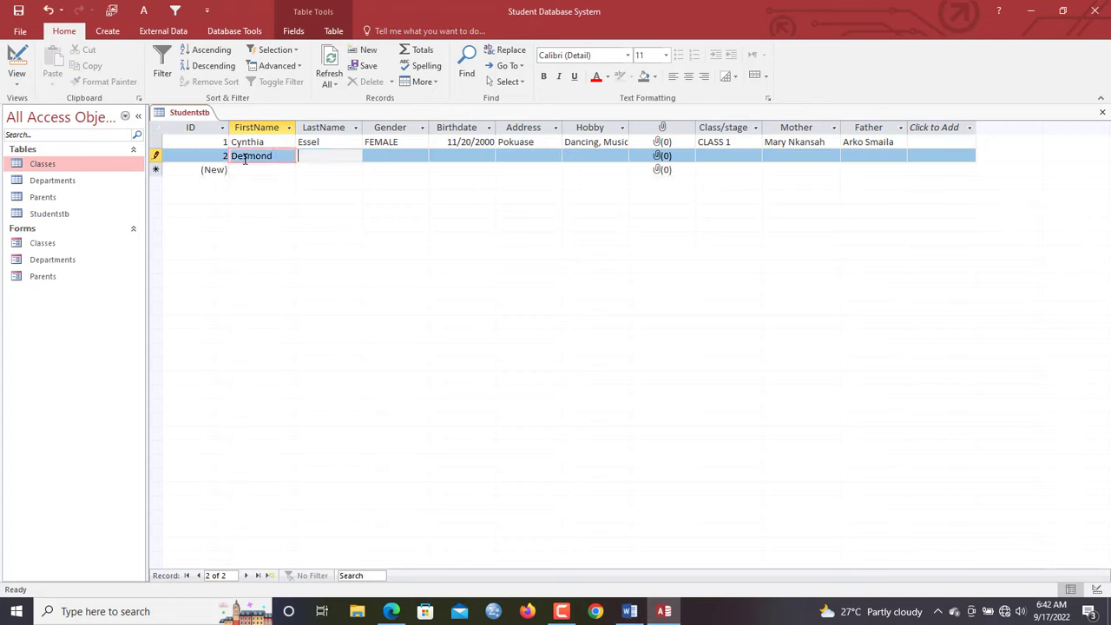
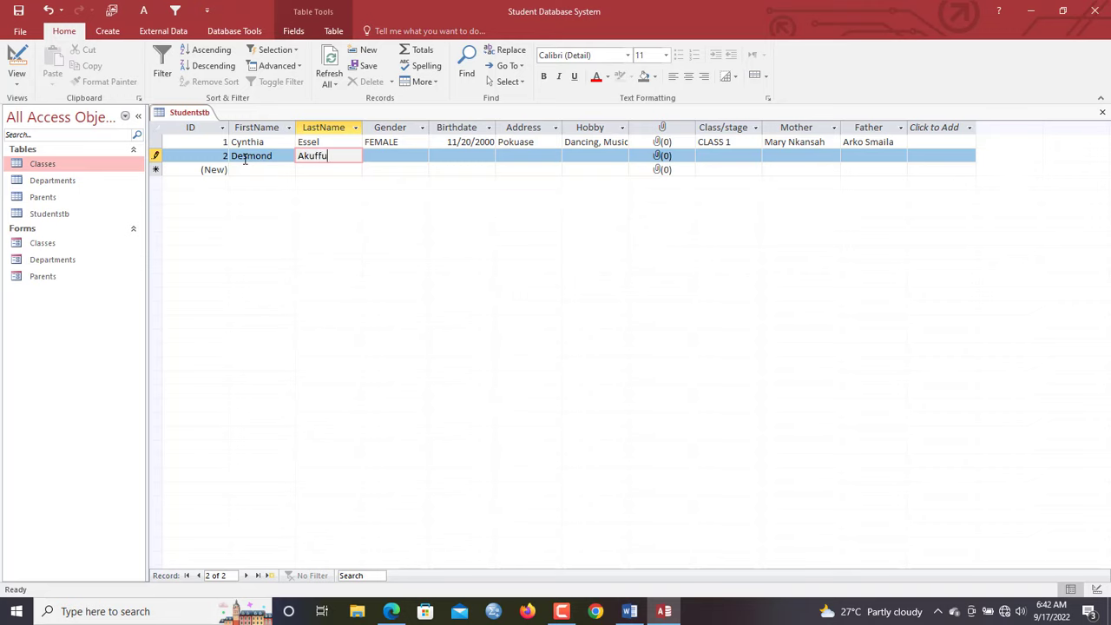
key("Tab")
type("M")
key("Tab")
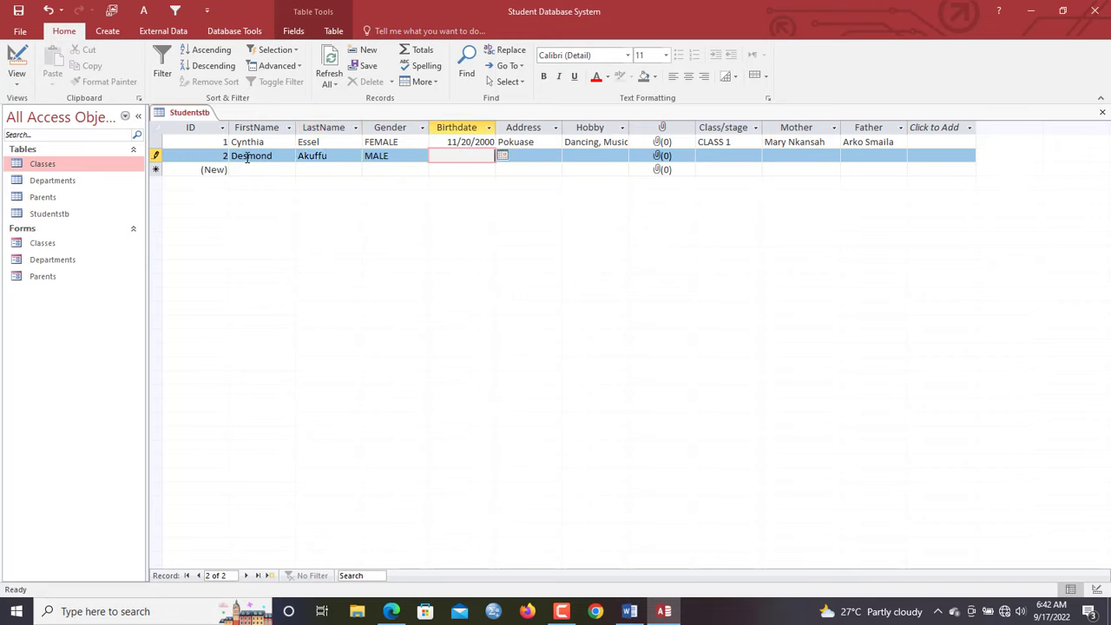
type("11-jun-2010")
key("Tab")
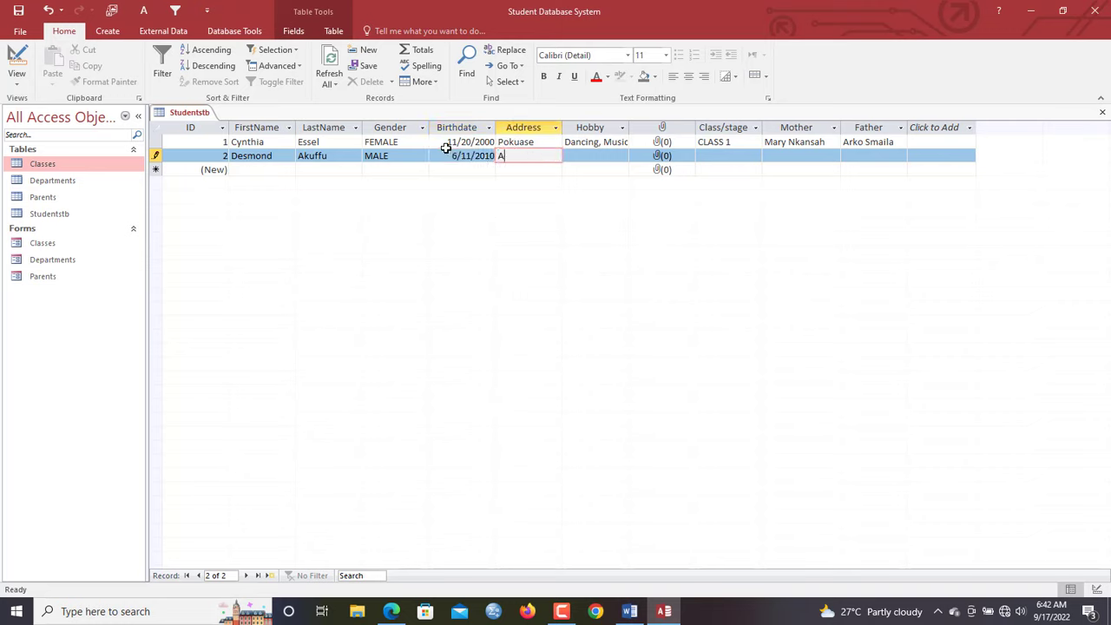
Step: Enter address Accra and hobby Sports
type("Accra")
key("Tab")
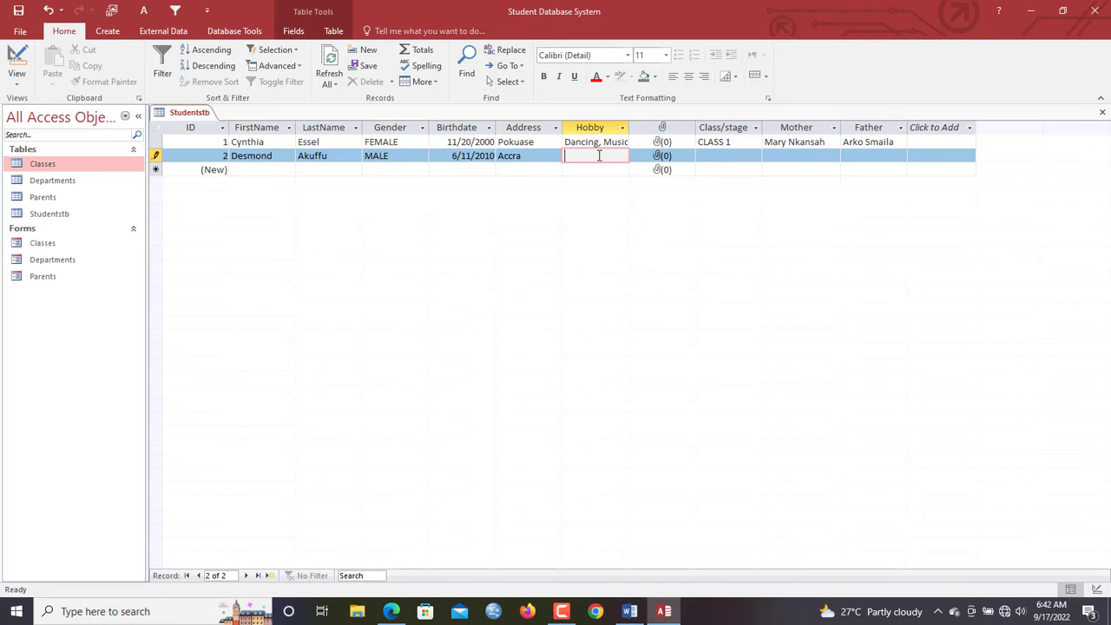
type("Sports")
key("Tab")
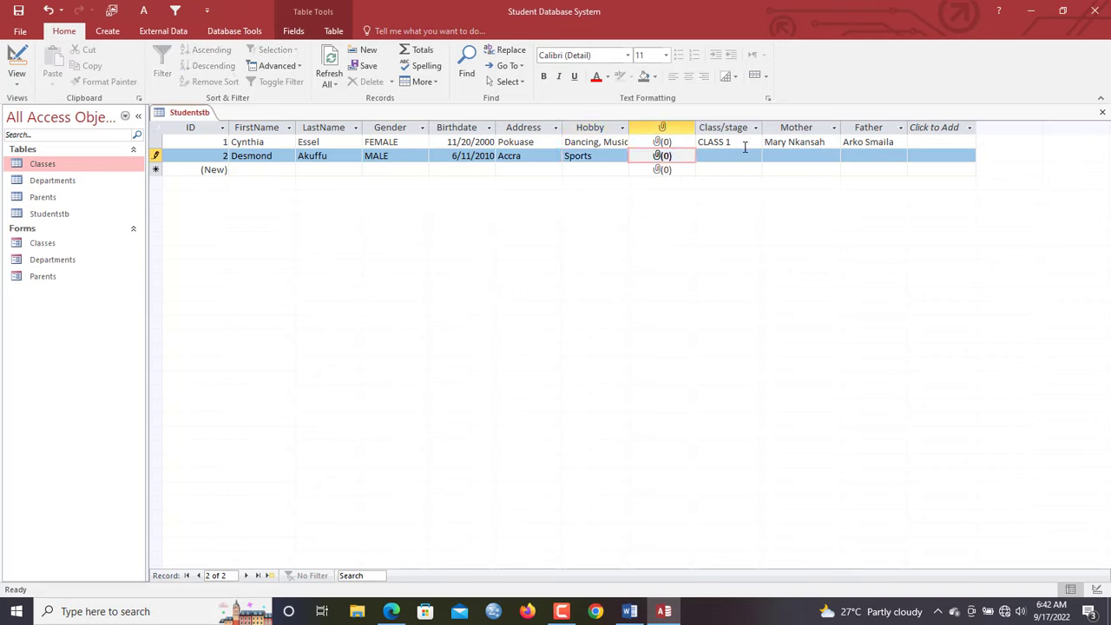
Step: Choose CLASS 3, pick the student's mother and father, and save the record
left_click(745, 157)
left_click(755, 156)
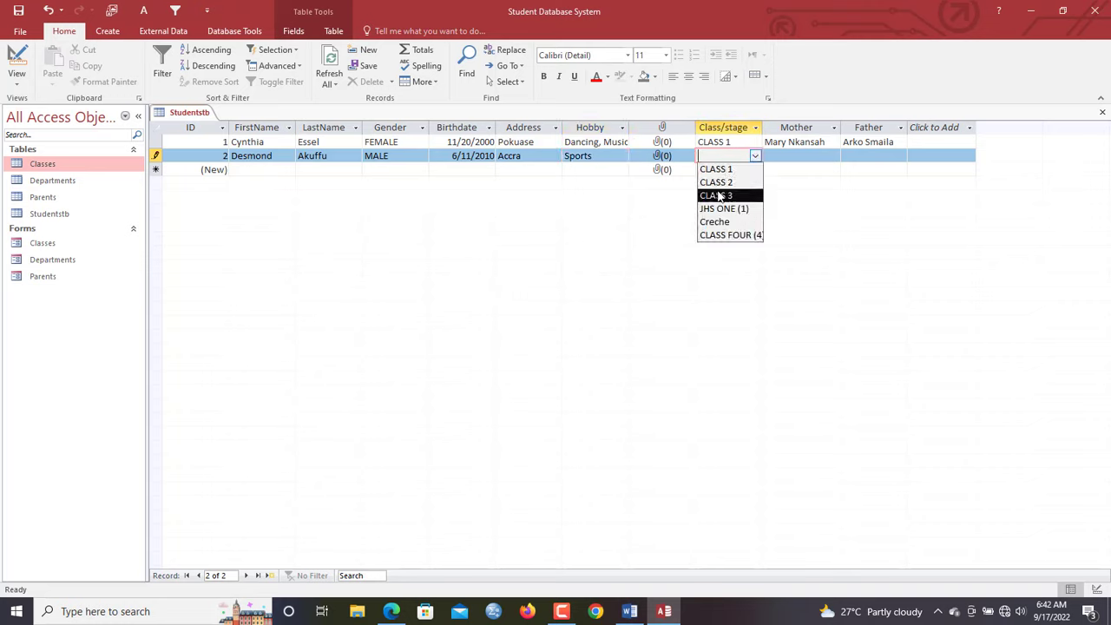
left_click(719, 195)
left_click(781, 156)
left_click(832, 157)
left_click(798, 183)
left_click(877, 156)
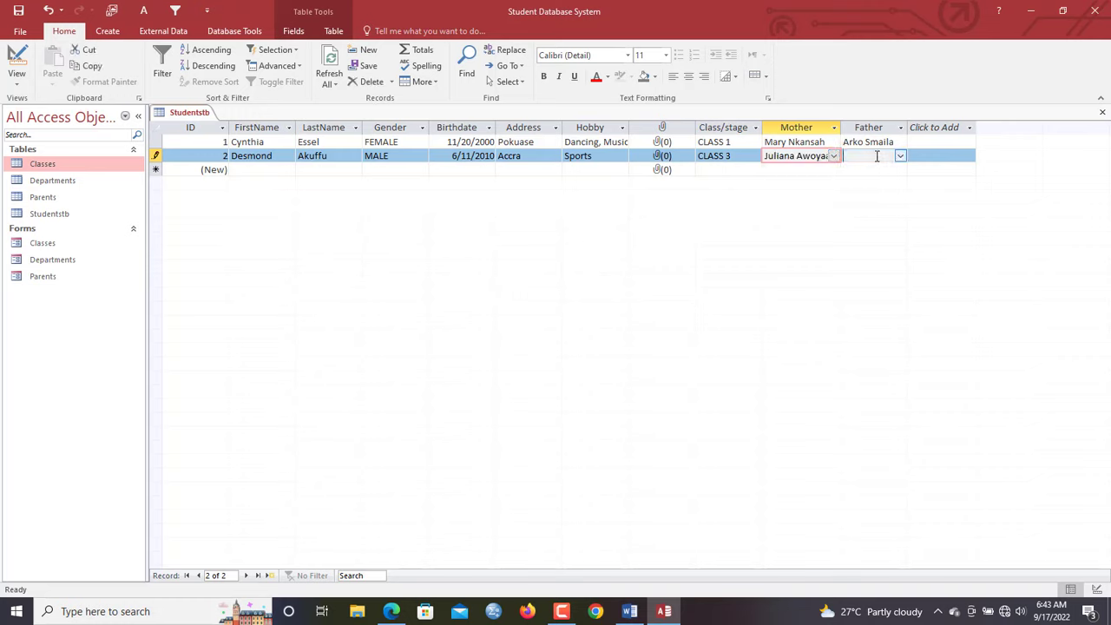
left_click(900, 157)
left_click(868, 182)
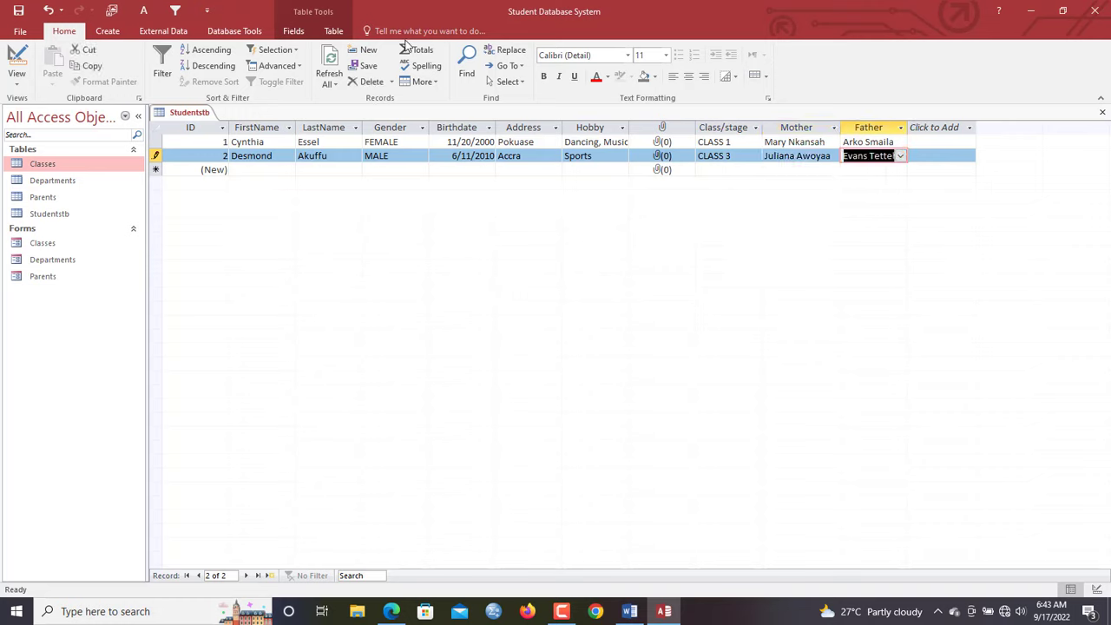
left_click(329, 69)
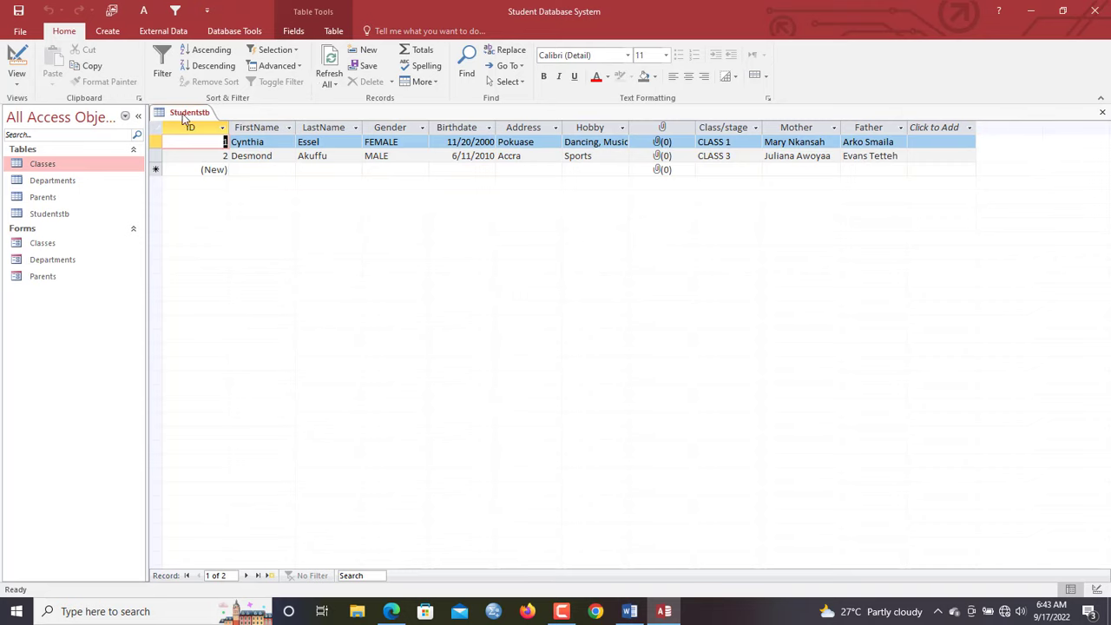
mouse_move(575, 610)
Step: Add a calculated Text field whose expression starts [ID]&Left([LastName],3)
left_click(934, 128)
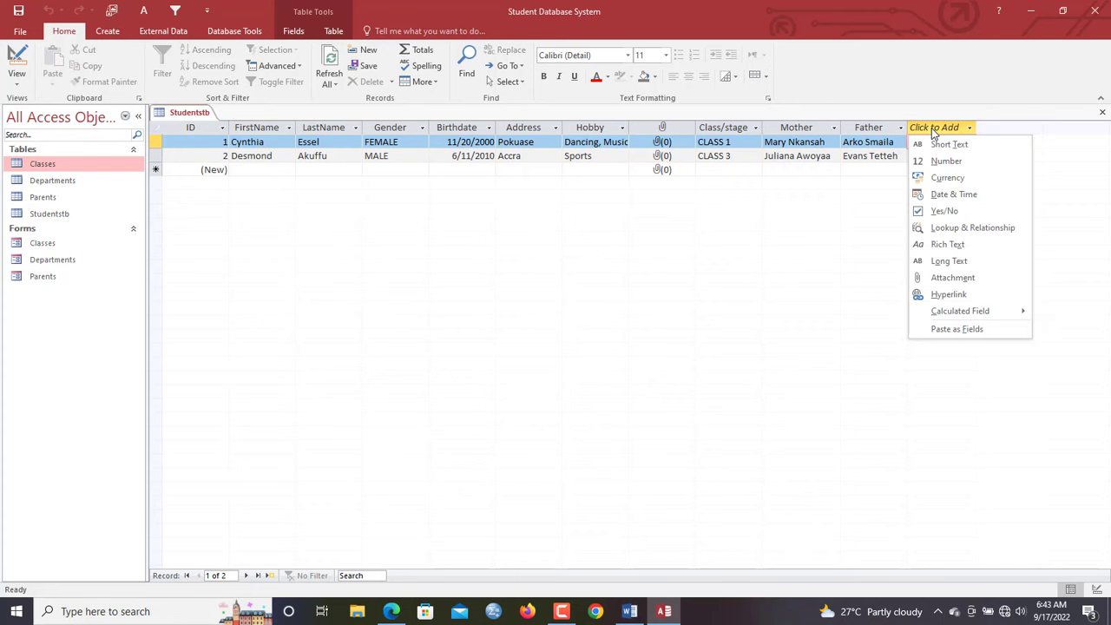
mouse_move(960, 311)
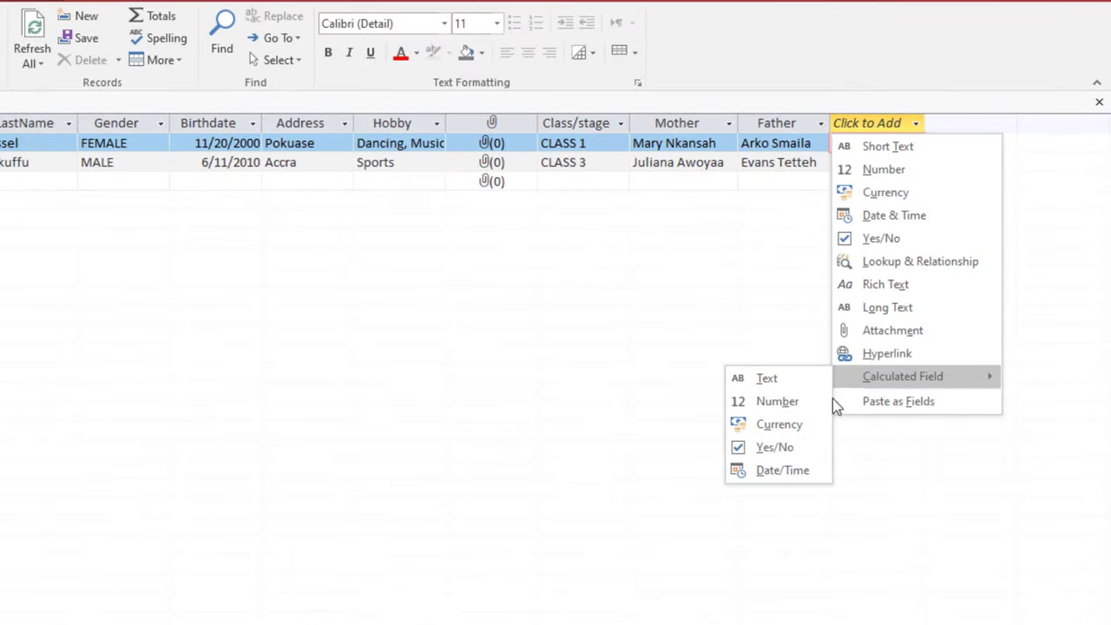
left_click(760, 382)
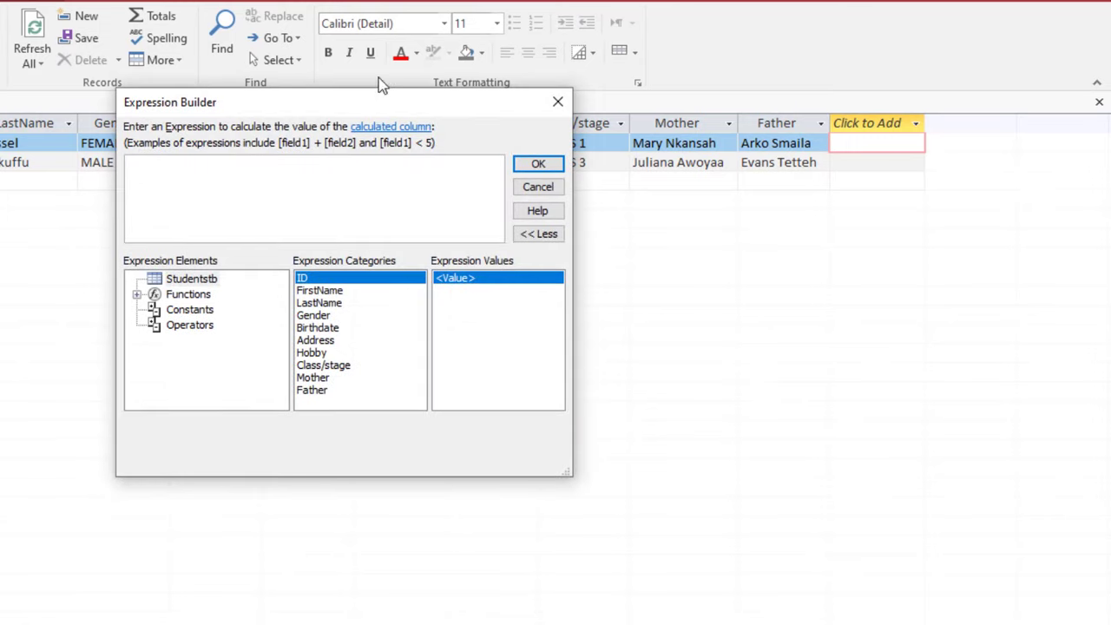
left_click_drag(379, 104, 313, 289)
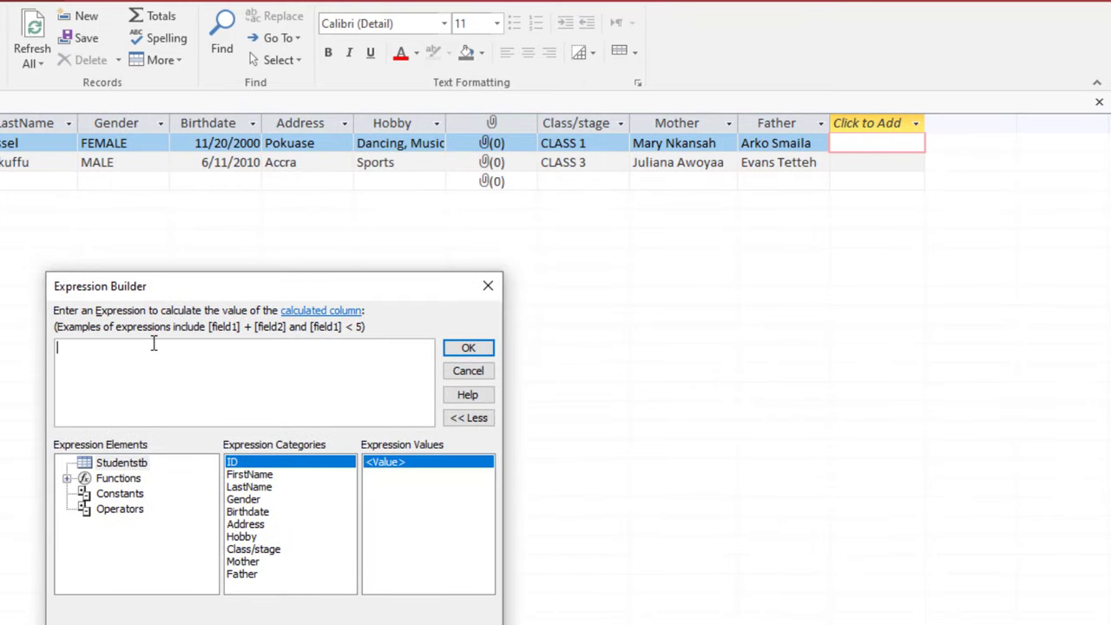
type("[ID]&left")
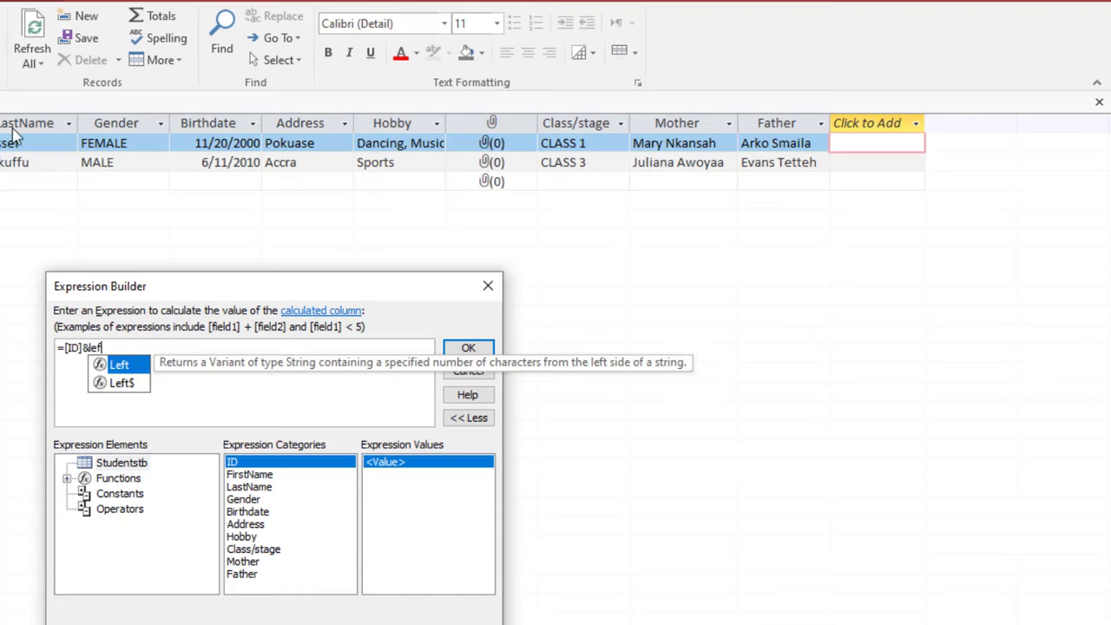
double_click(112, 365)
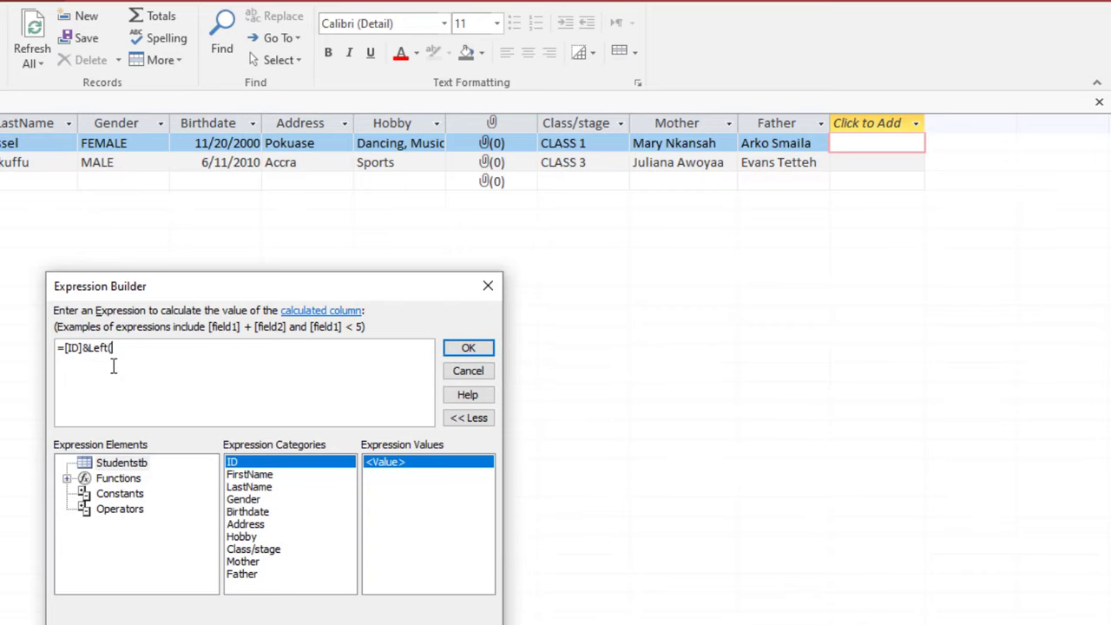
type("la")
double_click(144, 382)
type(",")
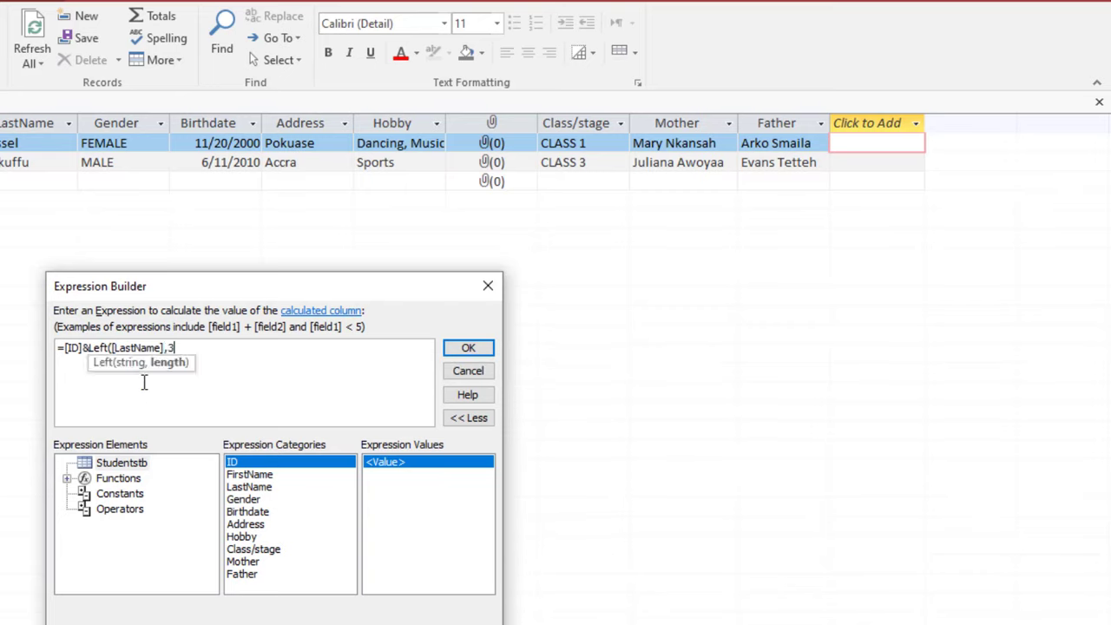
type("3)")
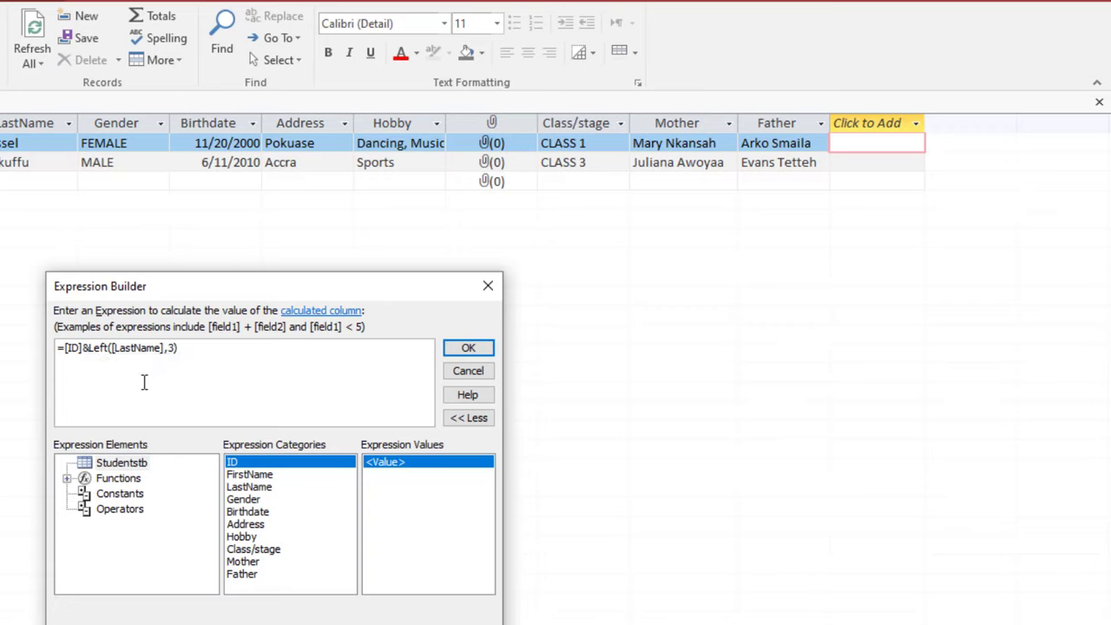
type("&day")
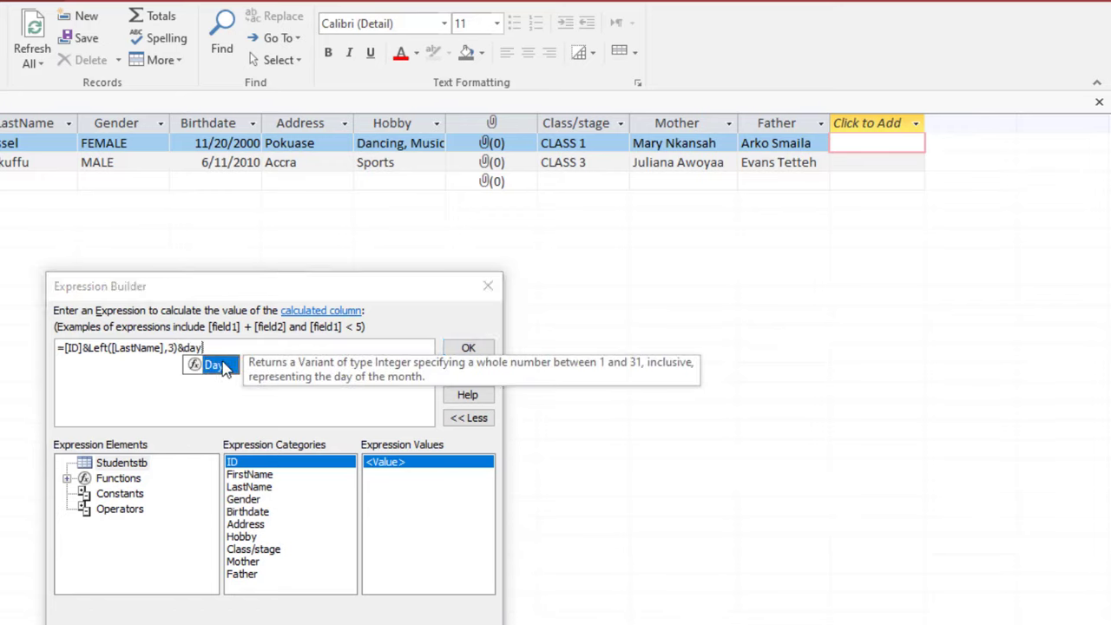
Step: Append Day([Birthdate]) to the expression
double_click(224, 365)
type("[bir")
double_click(245, 382)
Step: Append Month([Birthdate]) and Year([Birthdate]) to finish the expression
type(")")
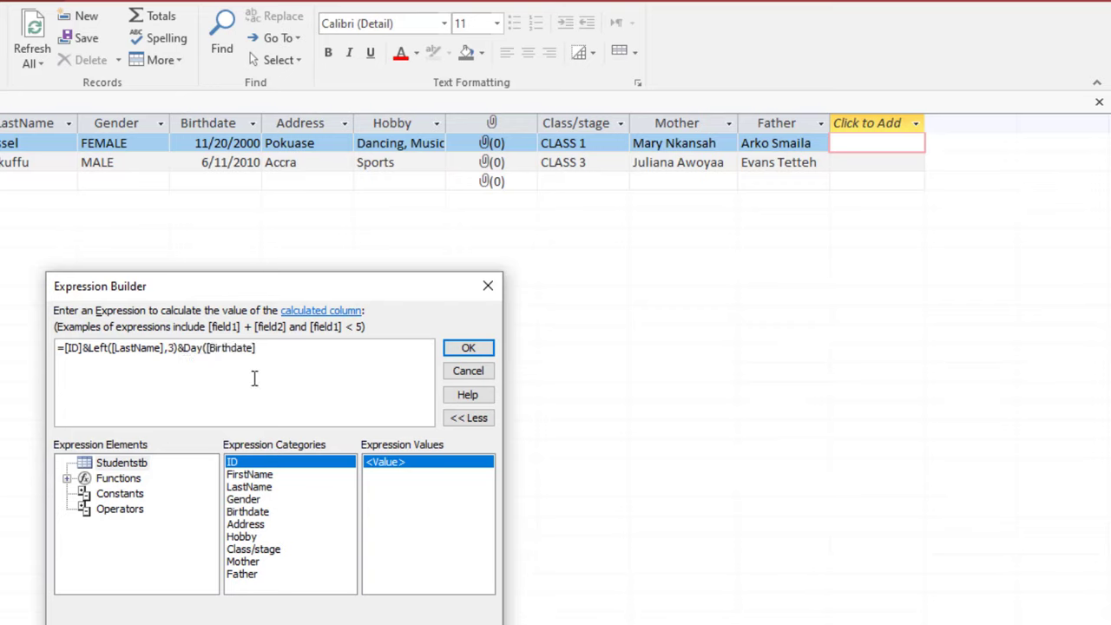
type("mon")
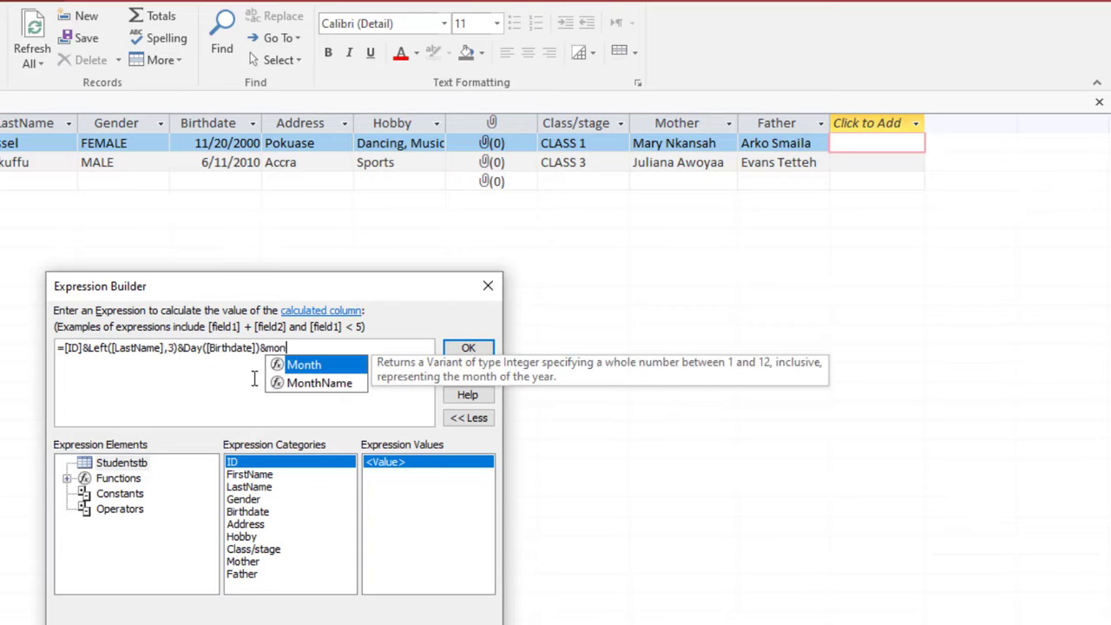
double_click(312, 365)
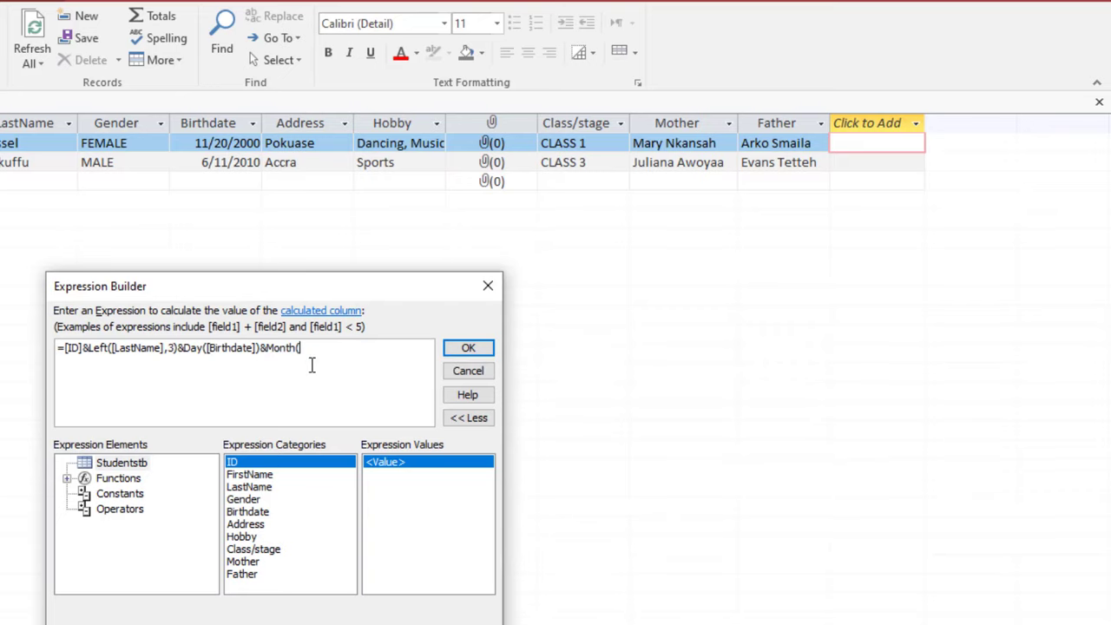
type("[B")
double_click(324, 381)
type(")&")
type("Year")
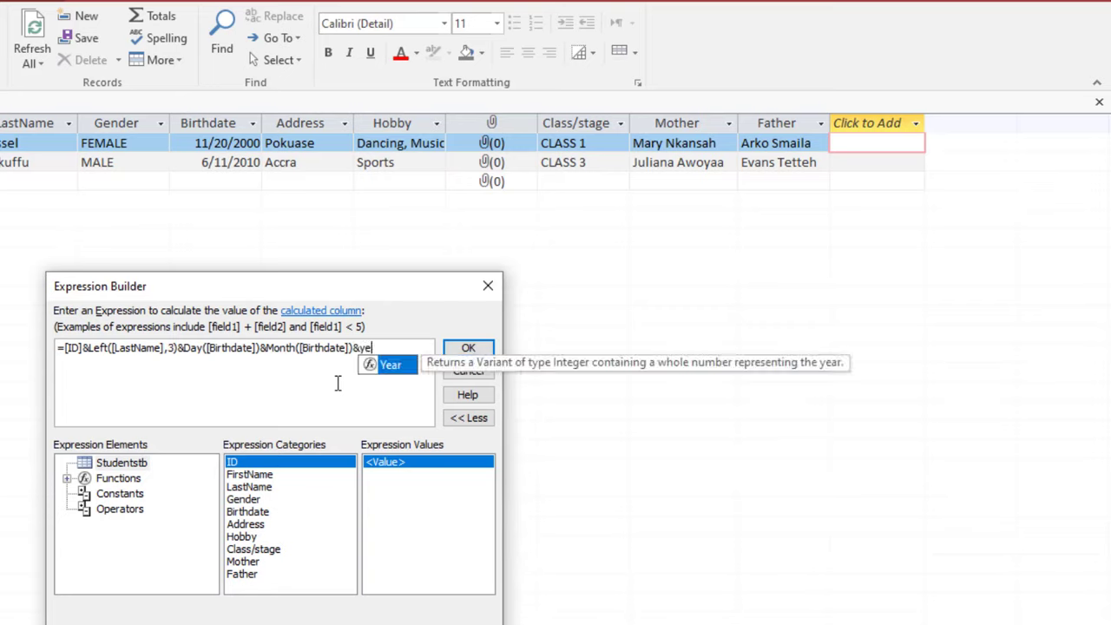
double_click(400, 364)
type("[B")
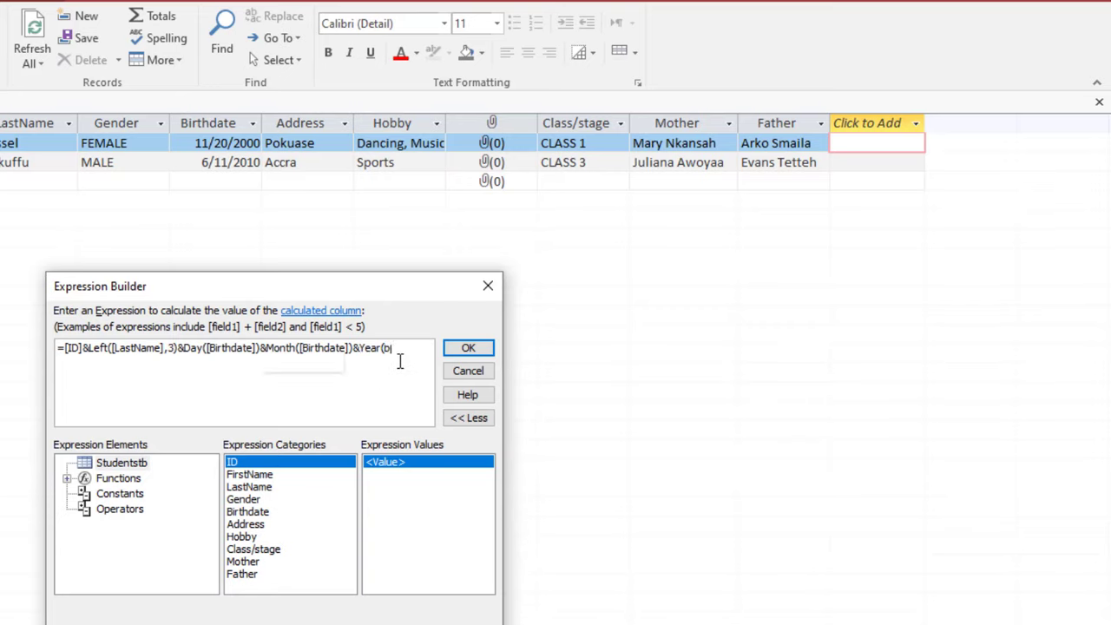
double_click(421, 380)
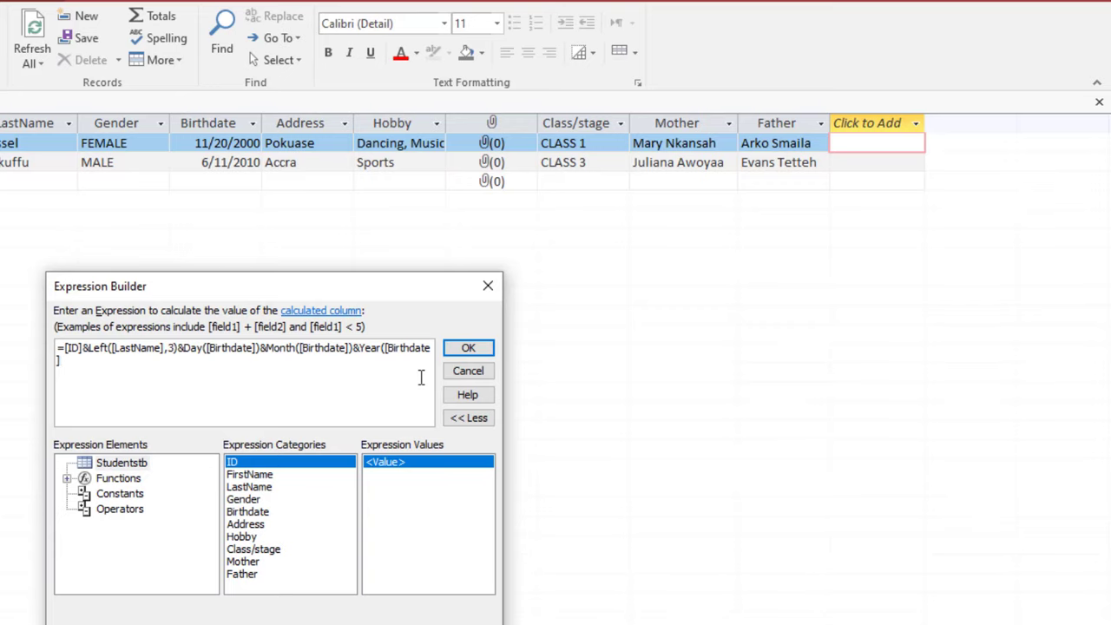
type(")")
Step: Review and accept the expression, creating Field1 with codes 1Ess20112000 and 2Aku1162010
left_click_drag(96, 361, 58, 347)
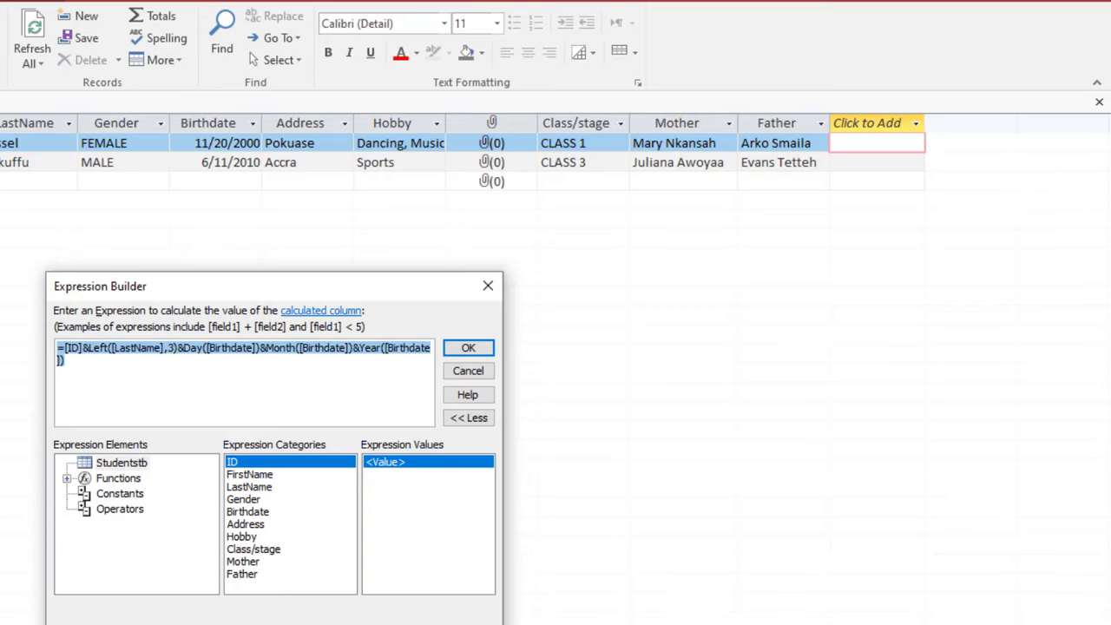
left_click_drag(132, 287, 98, 261)
left_click(63, 349)
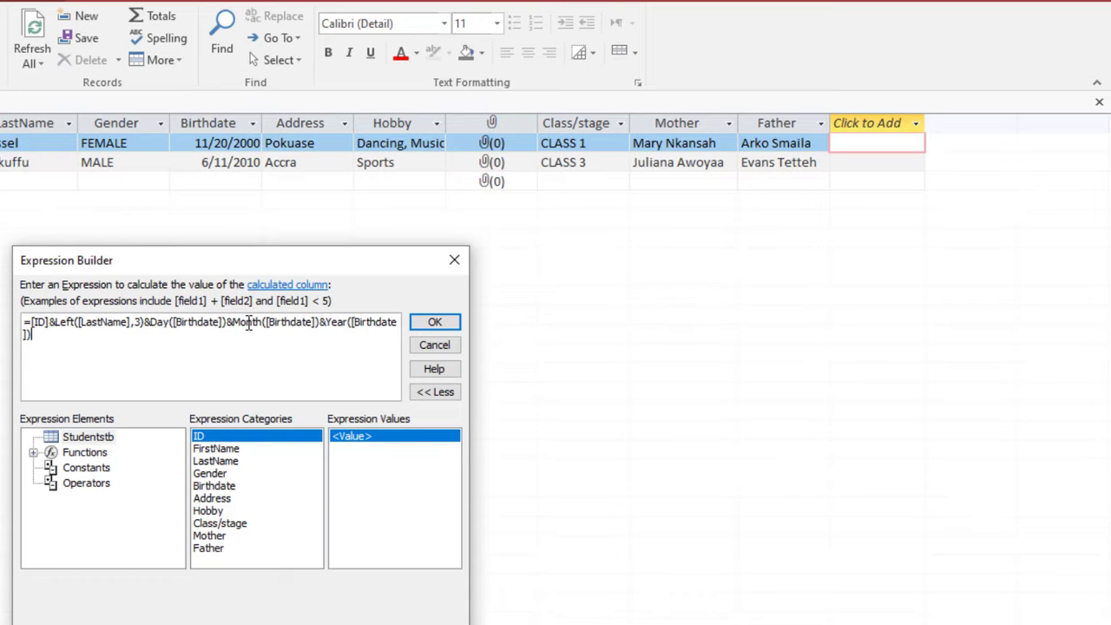
left_click(425, 329)
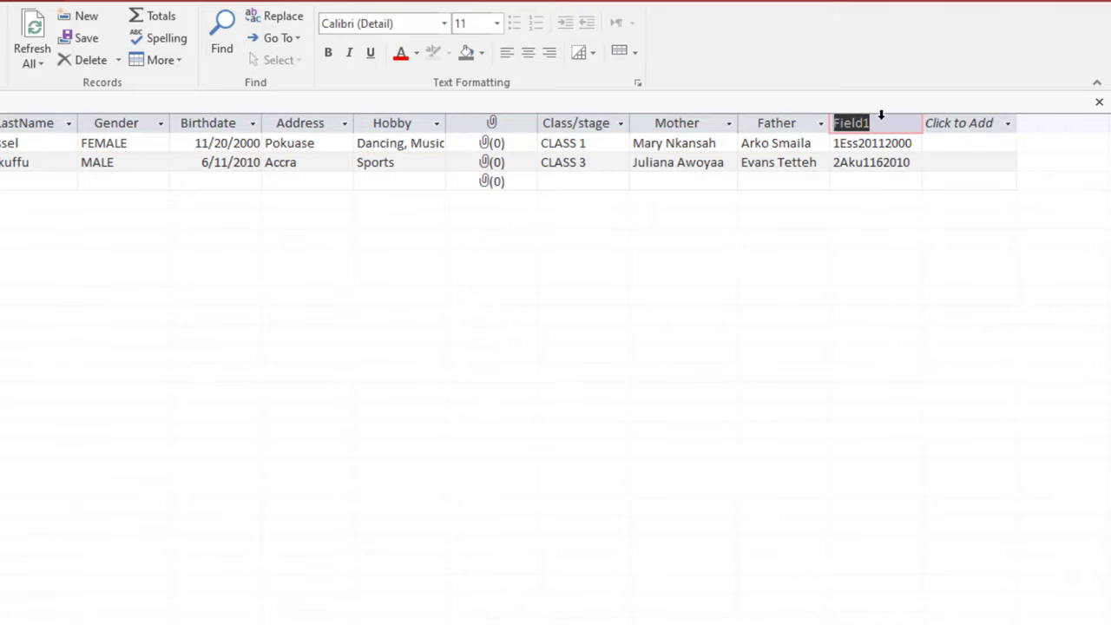
Step: Rename the calculated Field1 column to Student_code
type("Student_code")
key("Return")
key("Escape")
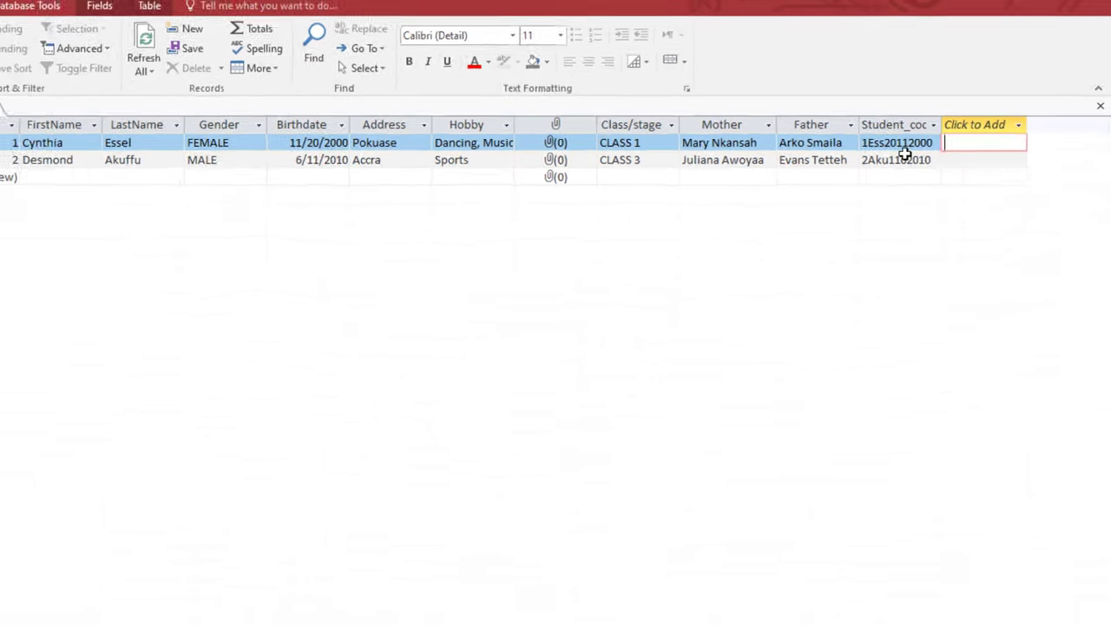
left_click(902, 160)
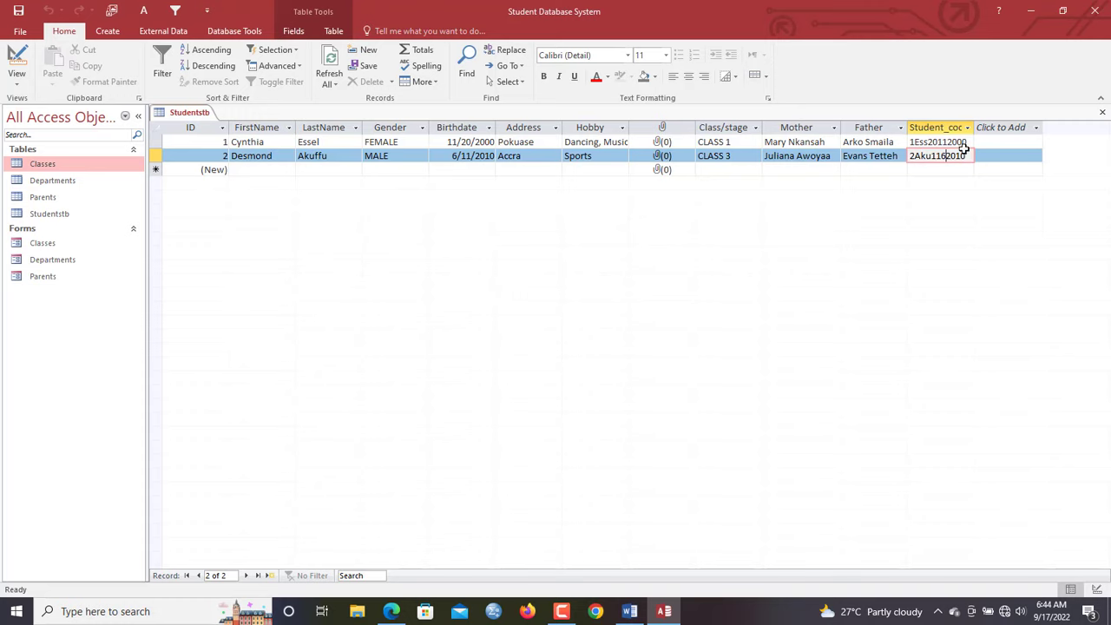
left_click(908, 155)
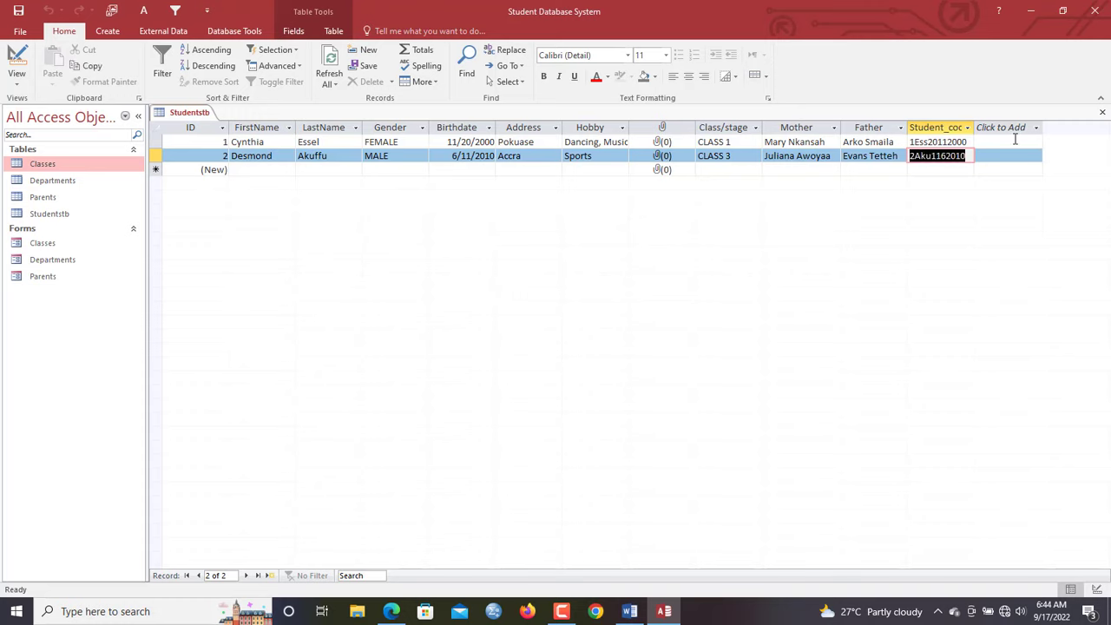
left_click_drag(969, 141, 903, 141)
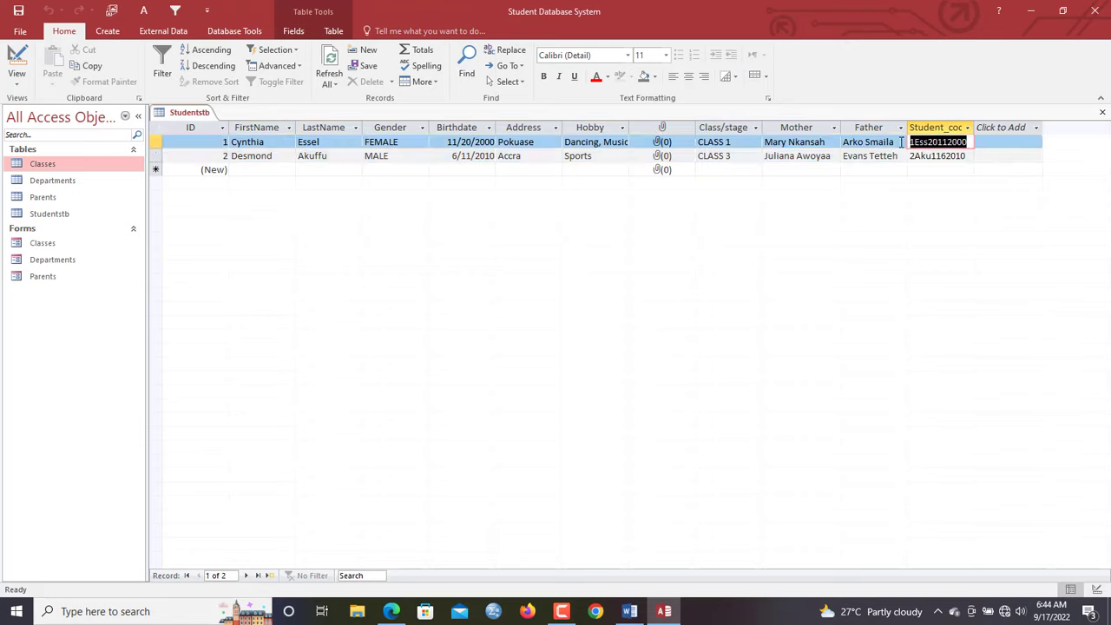
right_click(189, 114)
key("Escape")
left_click(328, 127)
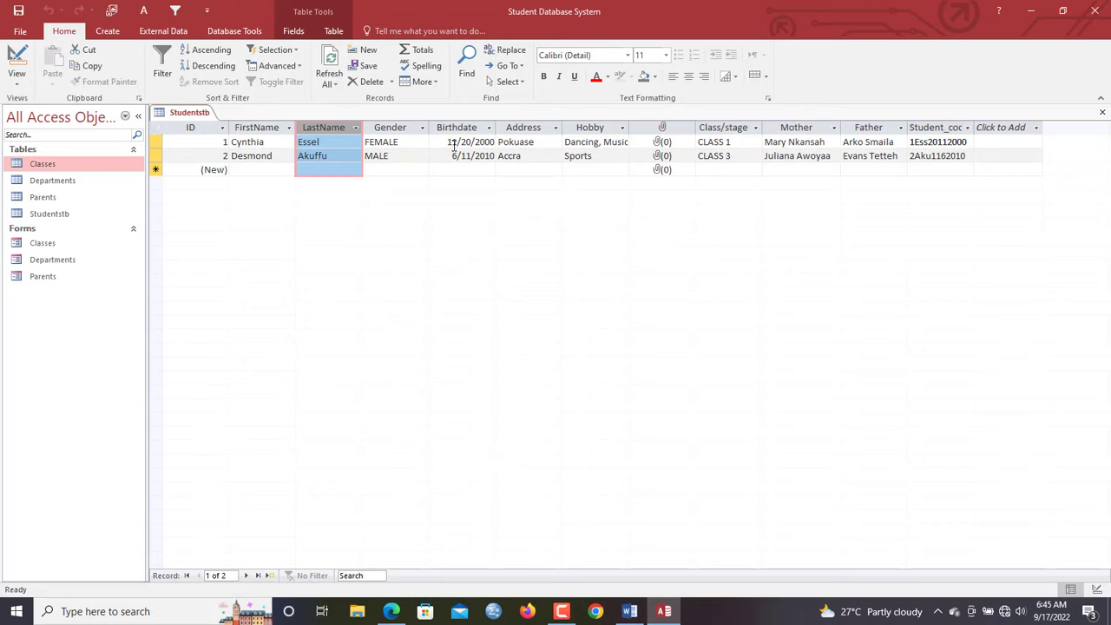
Step: Add another calculated Text field whose expression starts UCase([FirstName])
left_click(1007, 127)
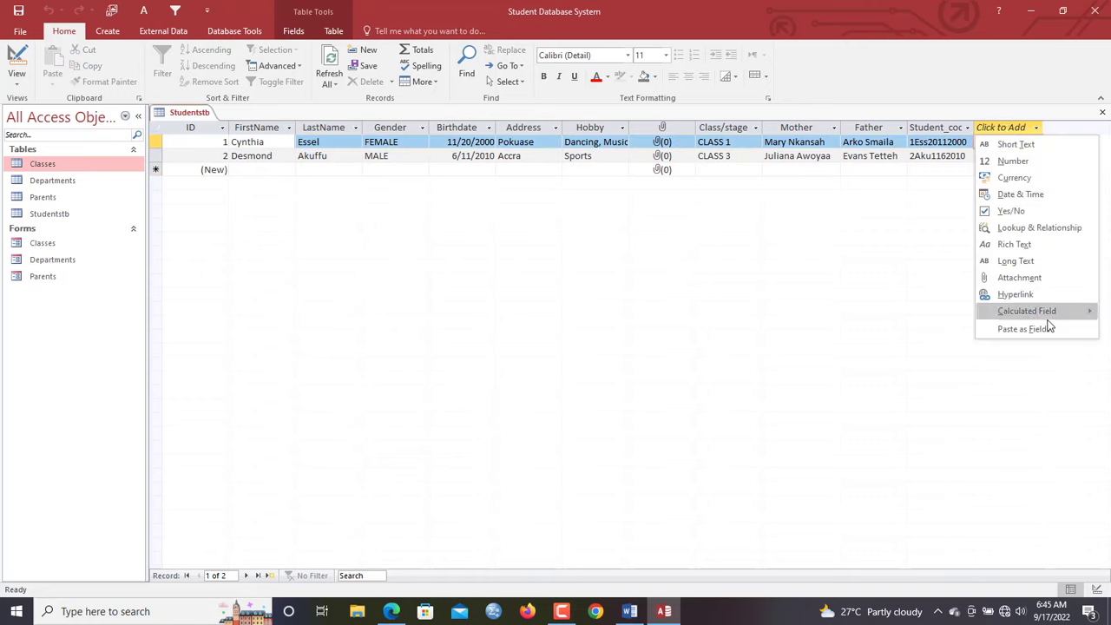
mouse_move(1048, 319)
left_click(933, 315)
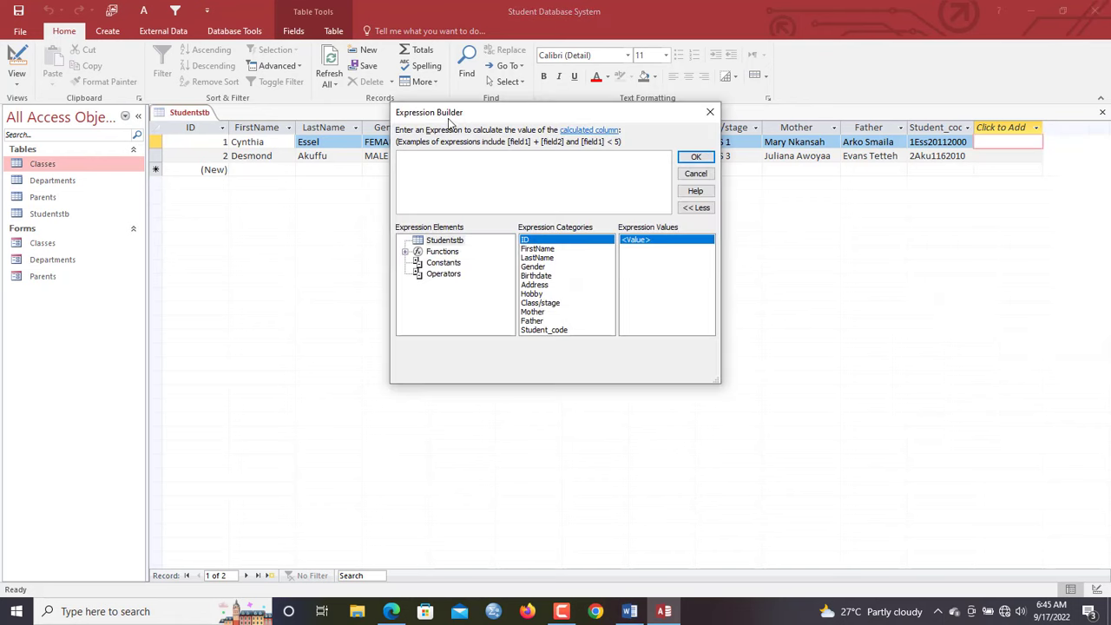
left_click_drag(448, 114, 463, 218)
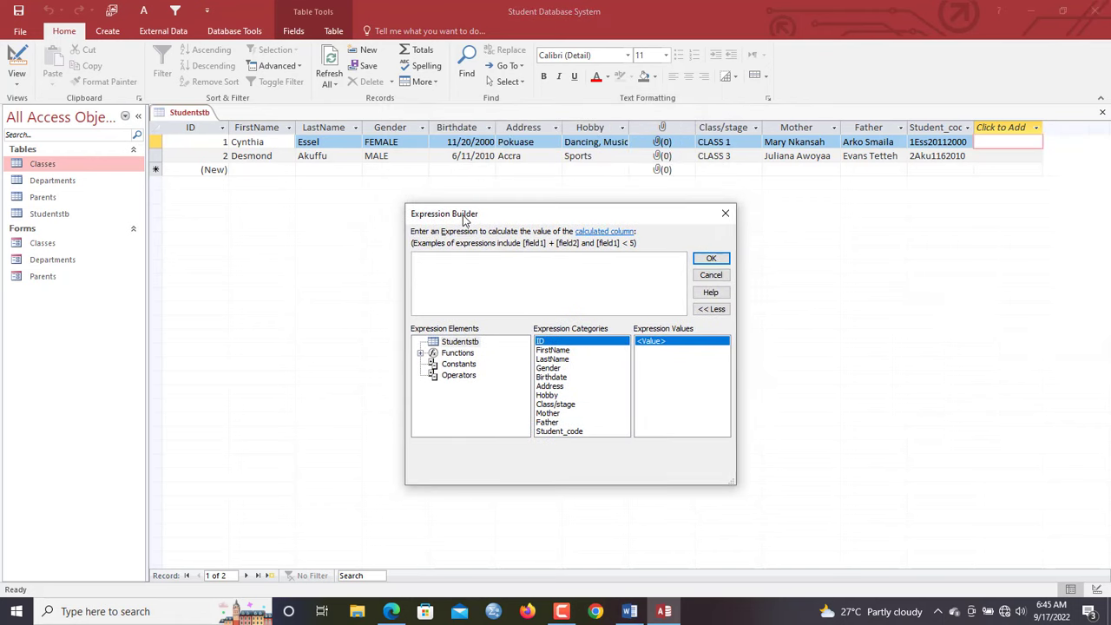
type("i")
key("BackSpace")
type("u")
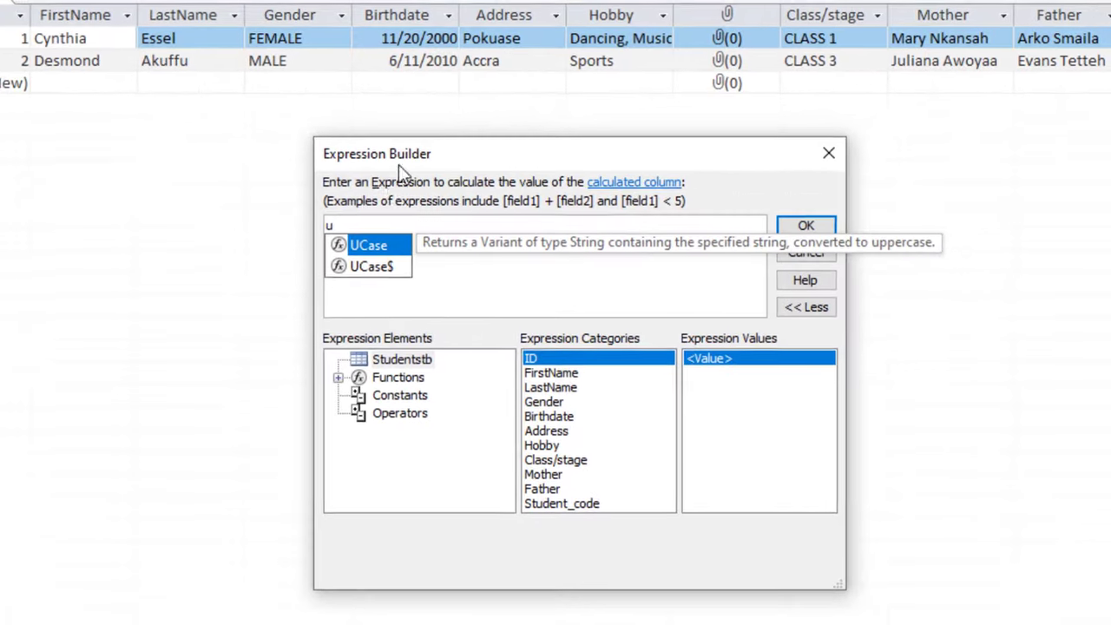
double_click(371, 243)
type("(")
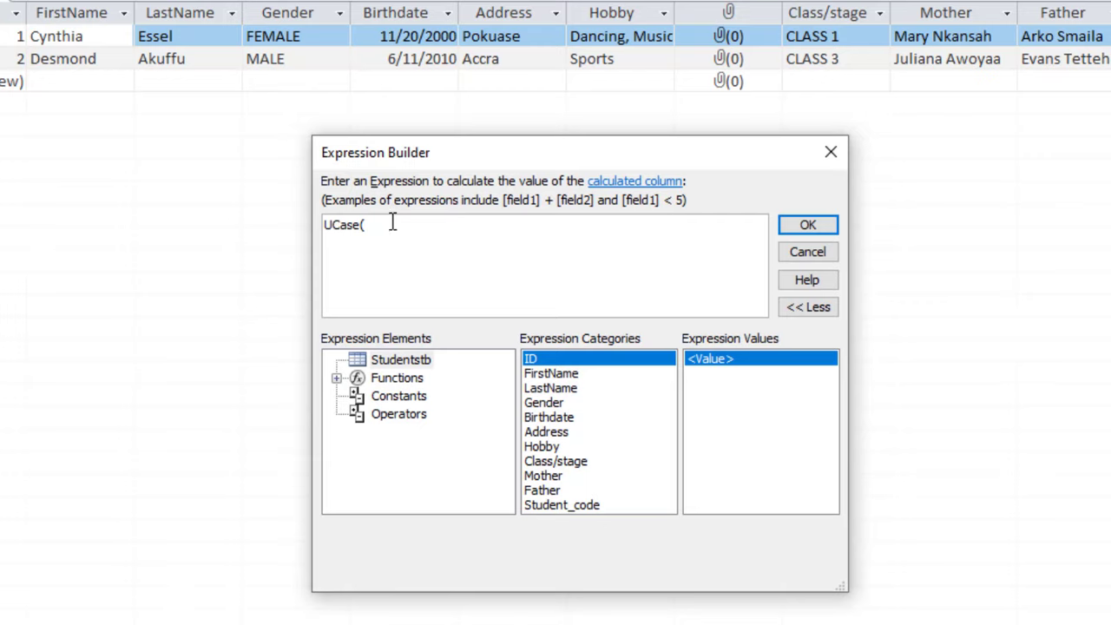
type("fir")
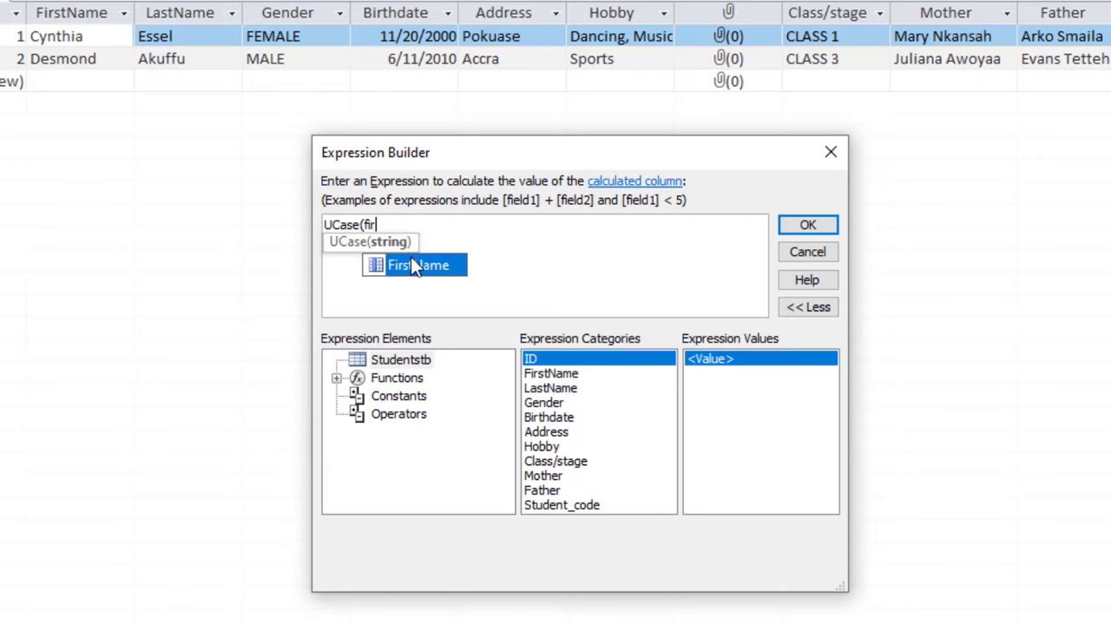
double_click(414, 265)
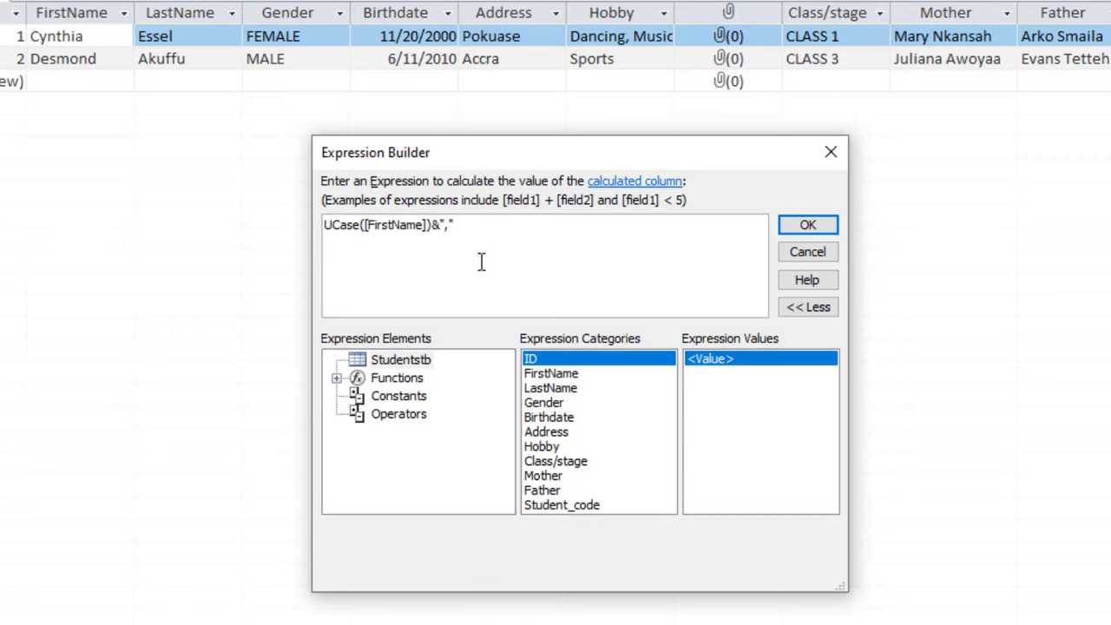
Step: Complete the expression as UCase([FirstName])&","&UCase([LastName]) and accept it
type(")&\",\"&u")
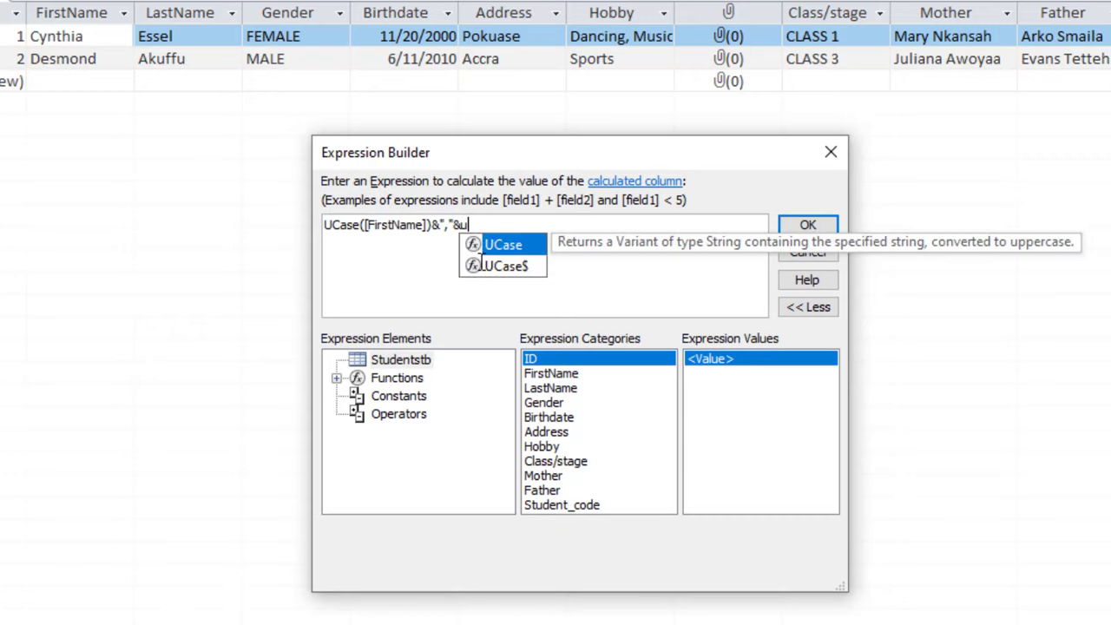
double_click(509, 243)
type("[la")
double_click(550, 263)
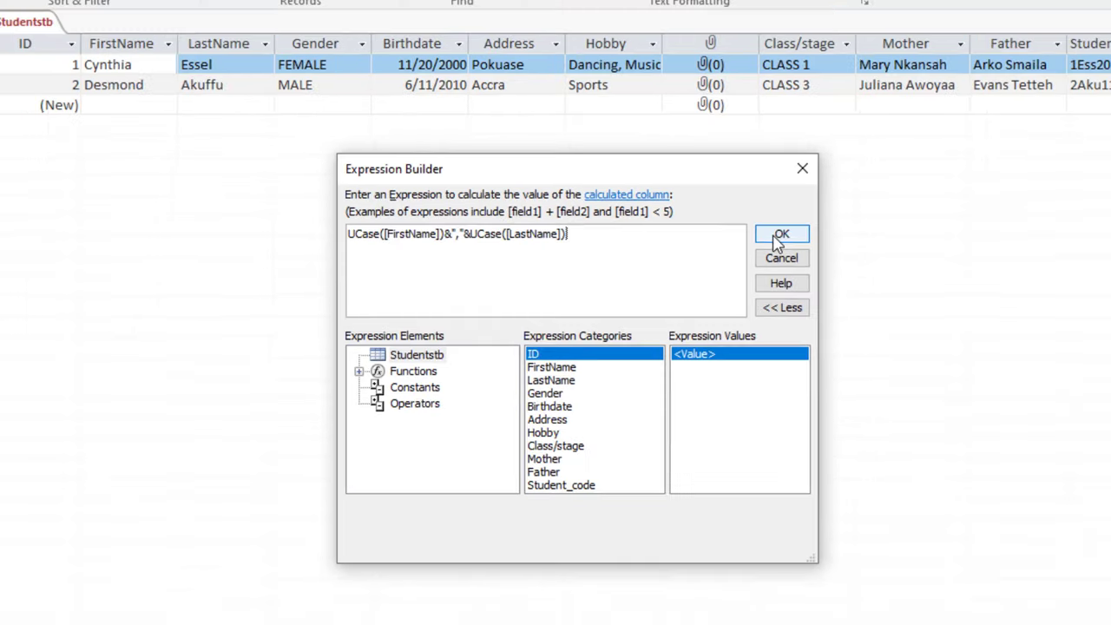
left_click(807, 225)
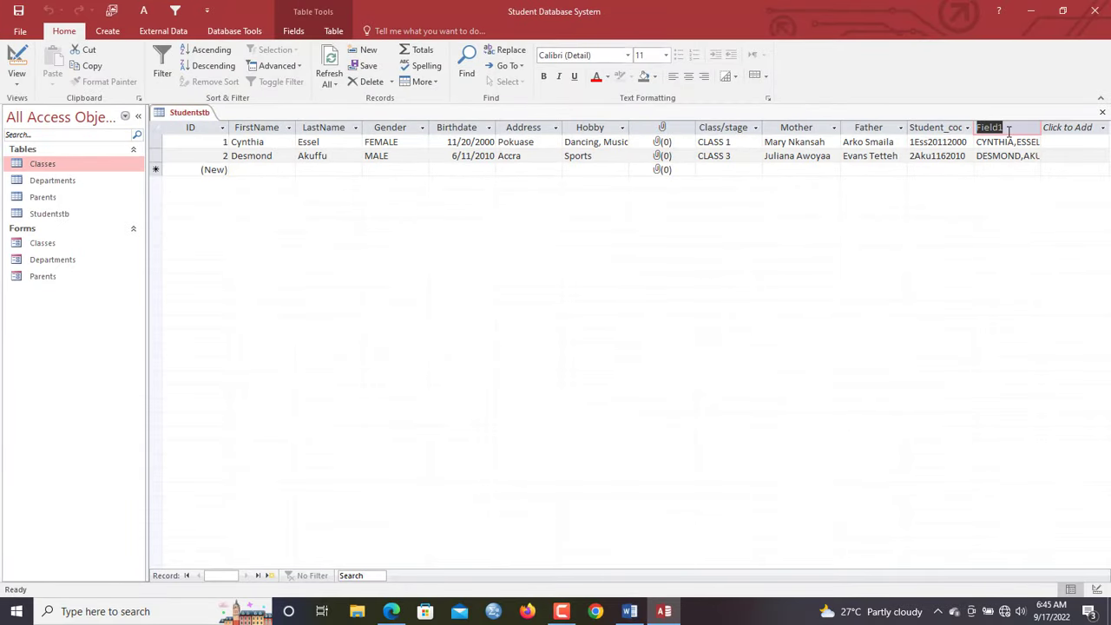
Step: Rename the new column to Student_name
type("Student_n")
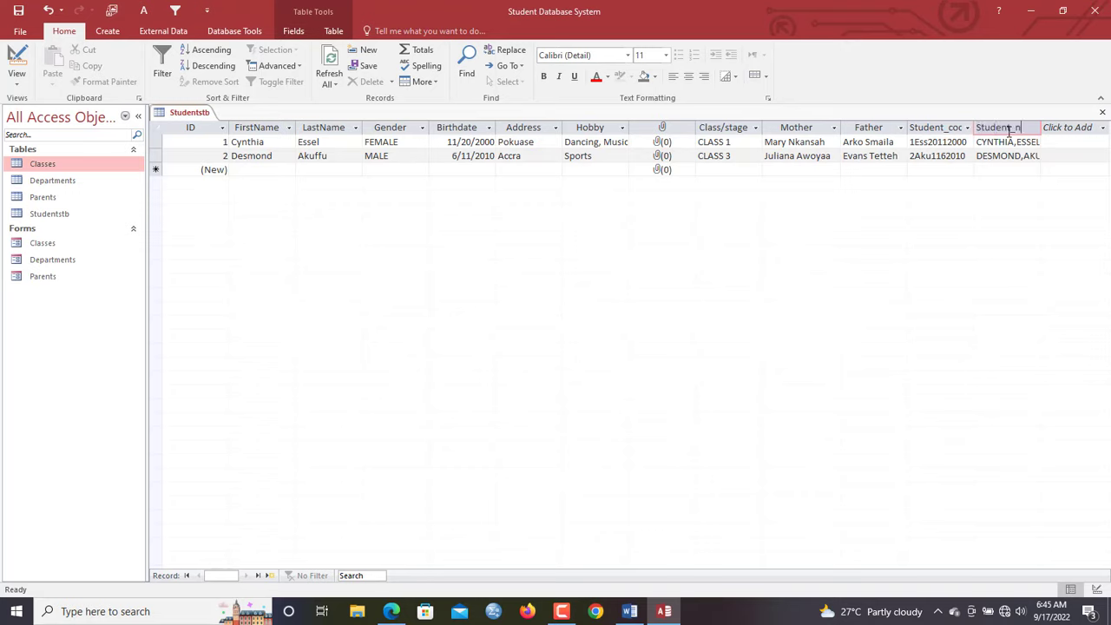
type("ame")
key("Return")
left_click(1071, 151)
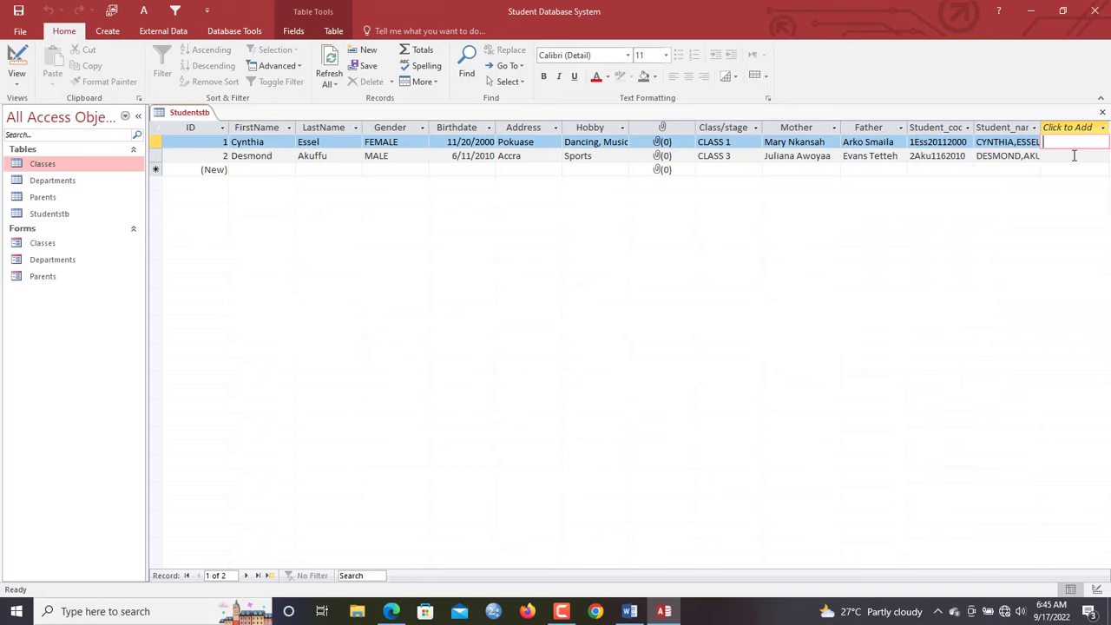
left_click(1057, 130)
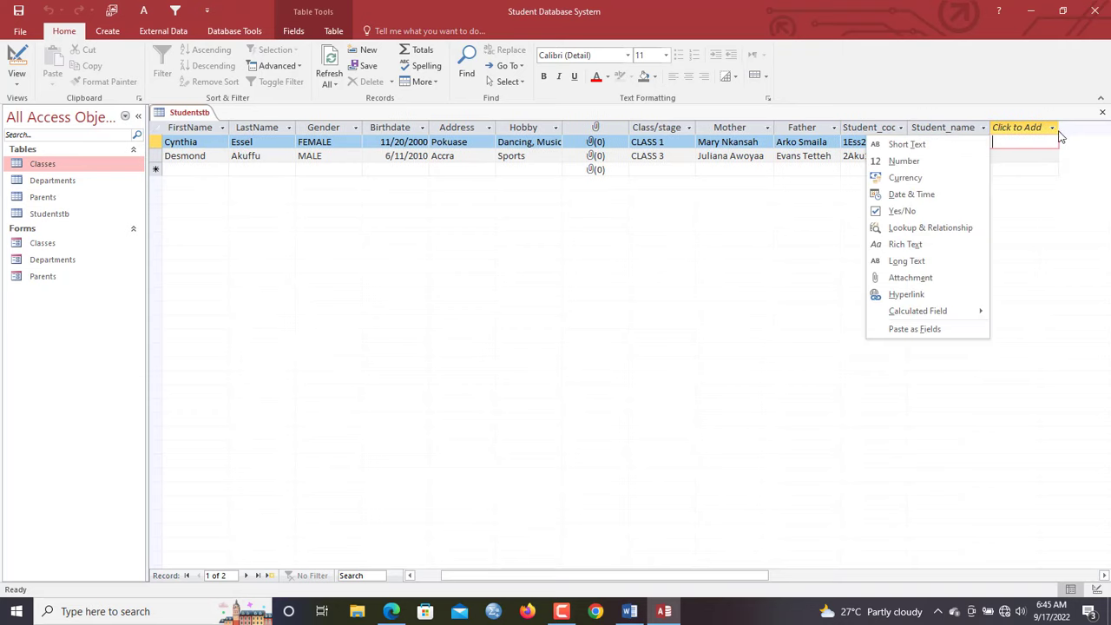
left_click(1022, 150)
left_click(948, 126)
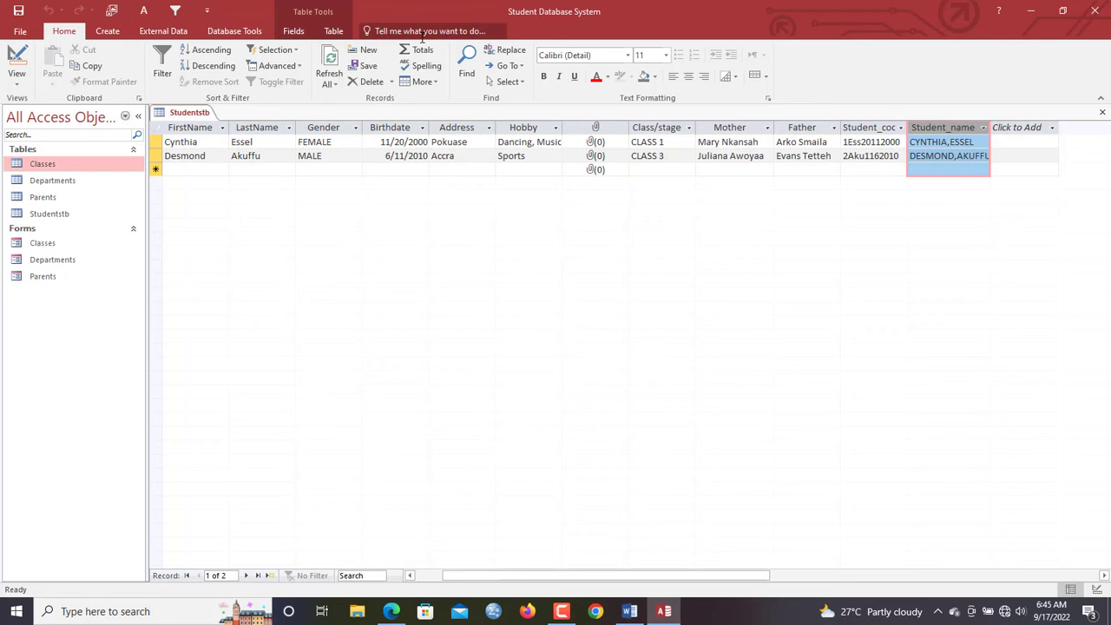
Step: Edit the Student_name expression to insert " " after the comma
left_click(293, 30)
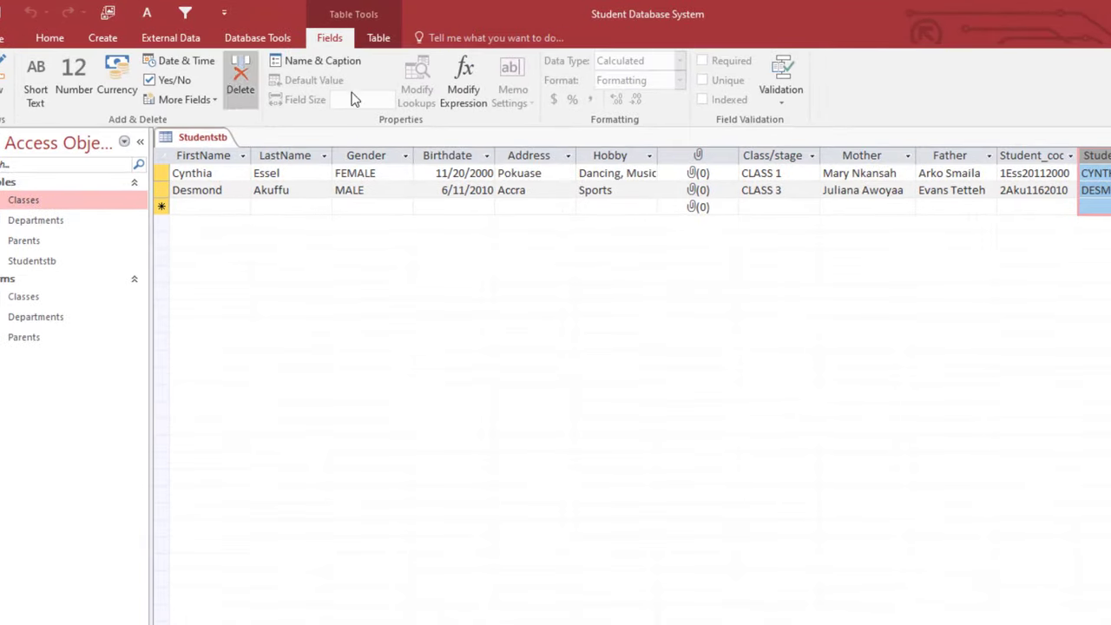
left_click(463, 96)
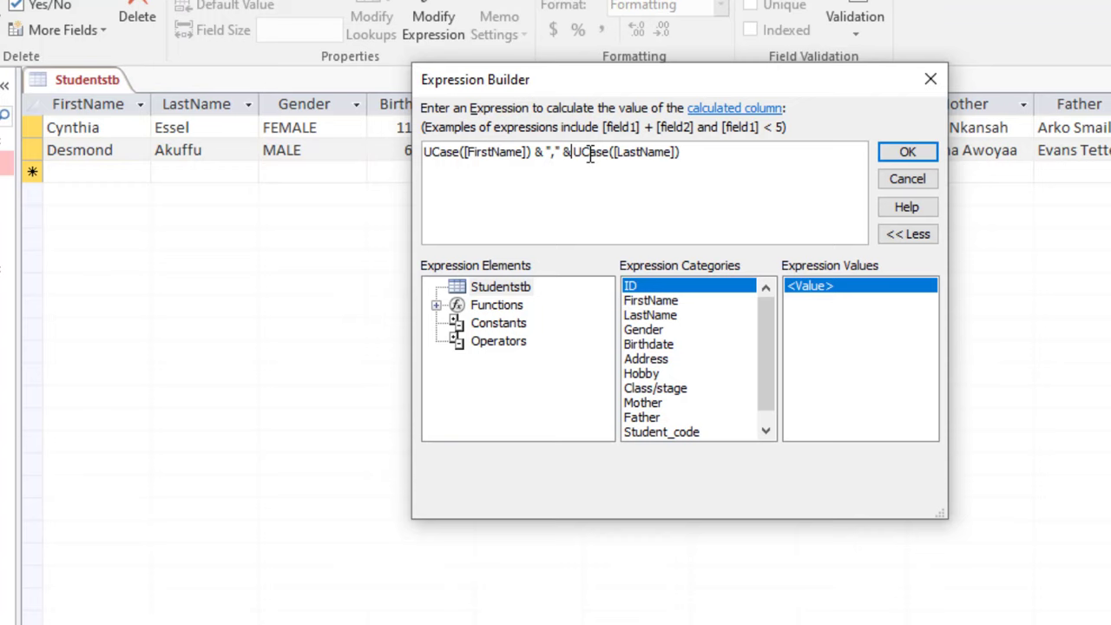
type("\"")
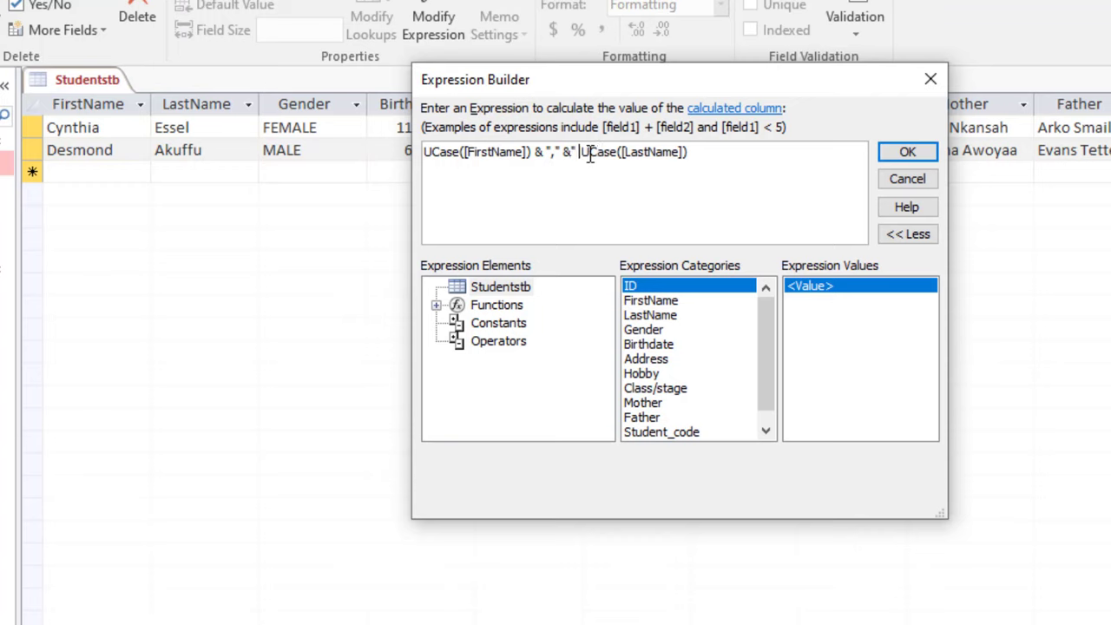
type(" \" ")
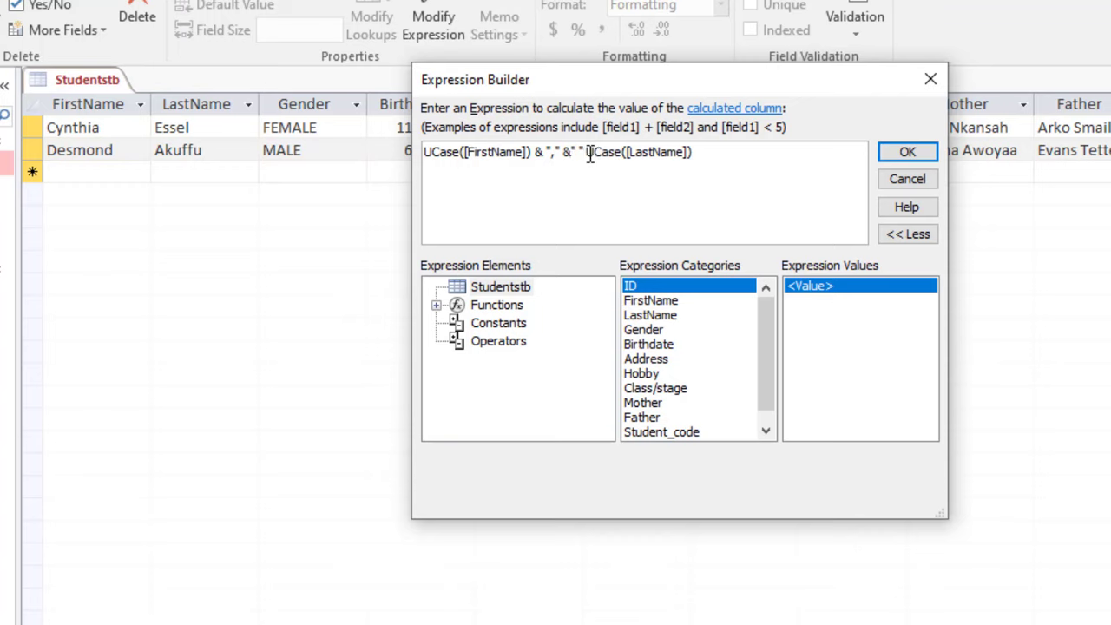
type("&")
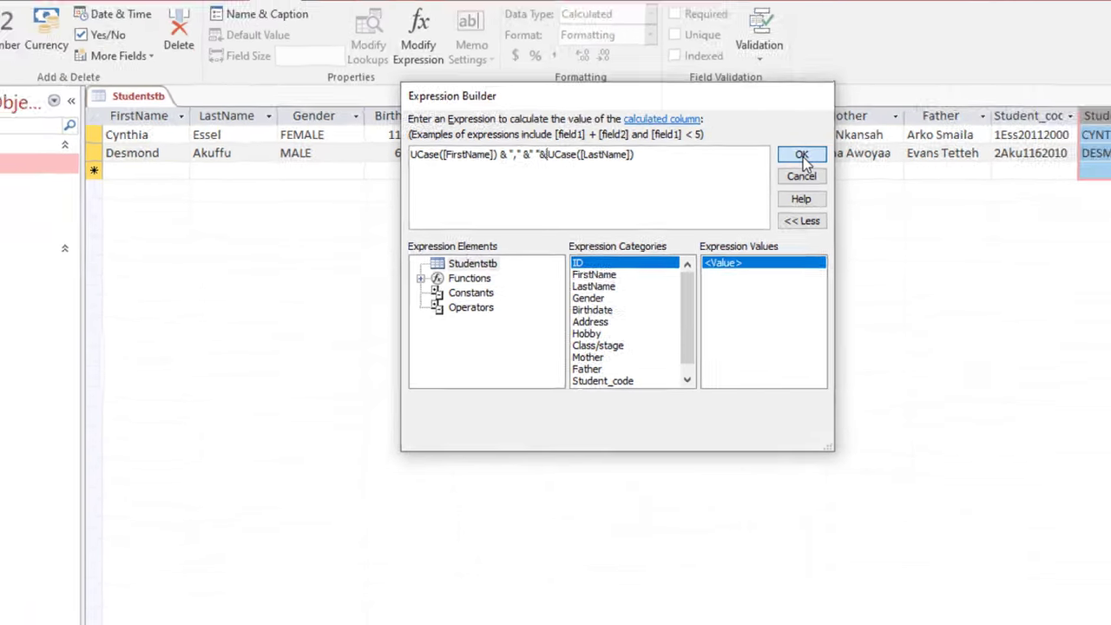
left_click(906, 152)
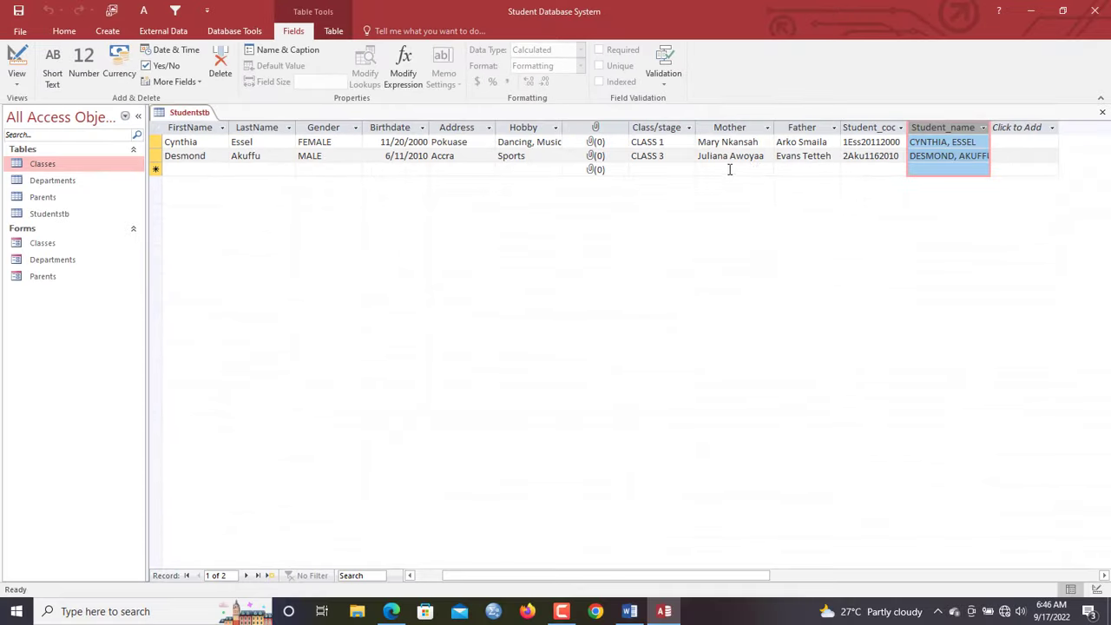
Step: Widen the Student_name column so the full names show
left_click_drag(989, 128, 995, 128)
left_click(998, 127)
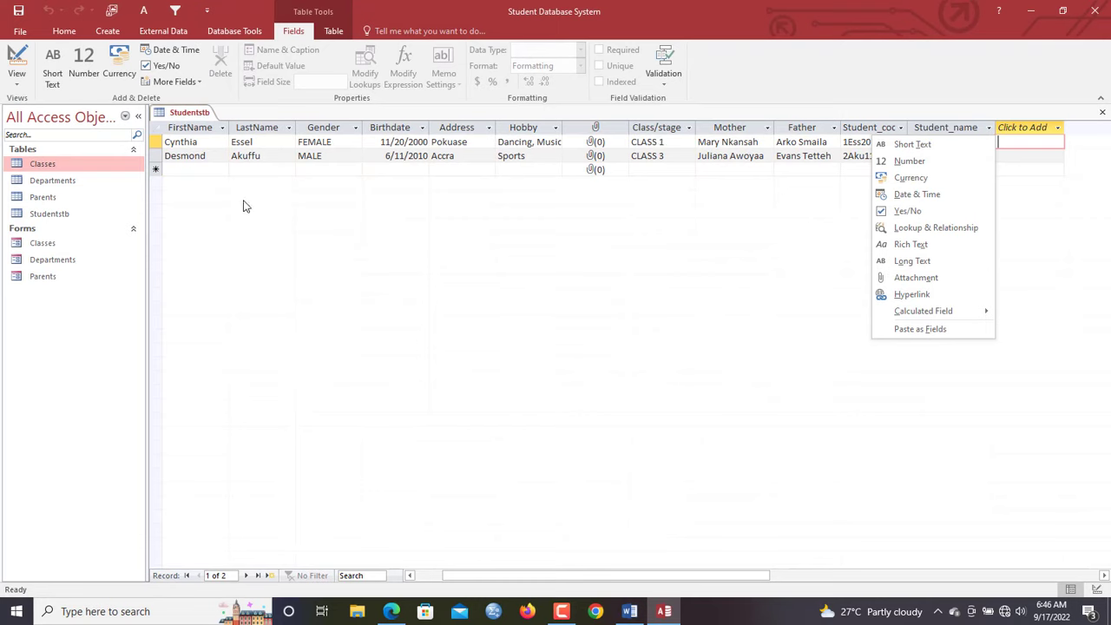
left_click(198, 175)
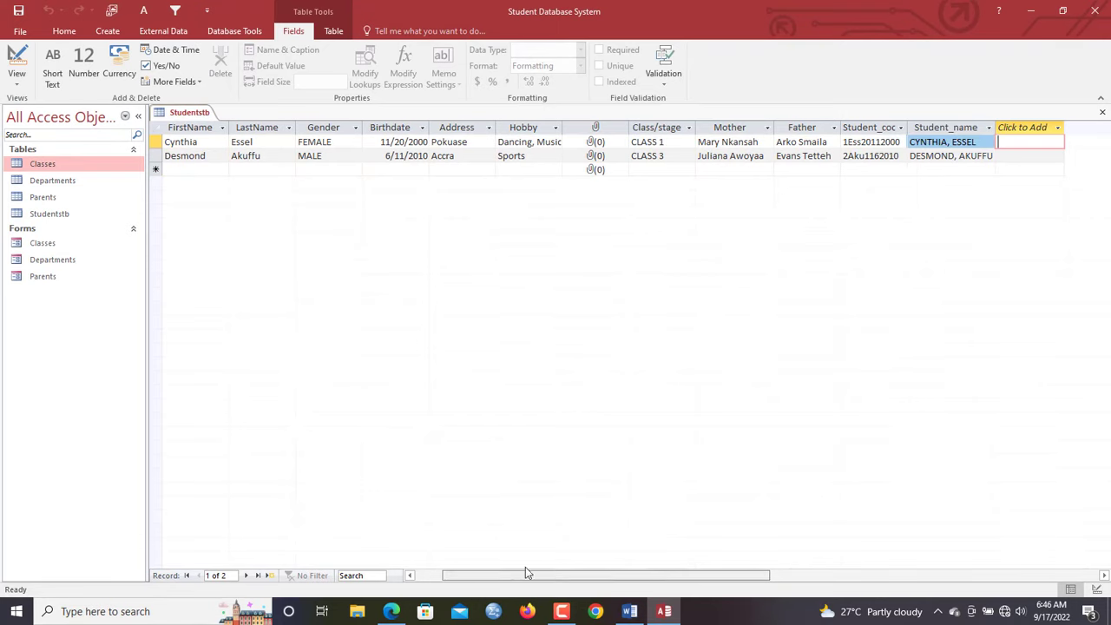
left_click_drag(526, 576, 498, 575)
left_click(263, 169)
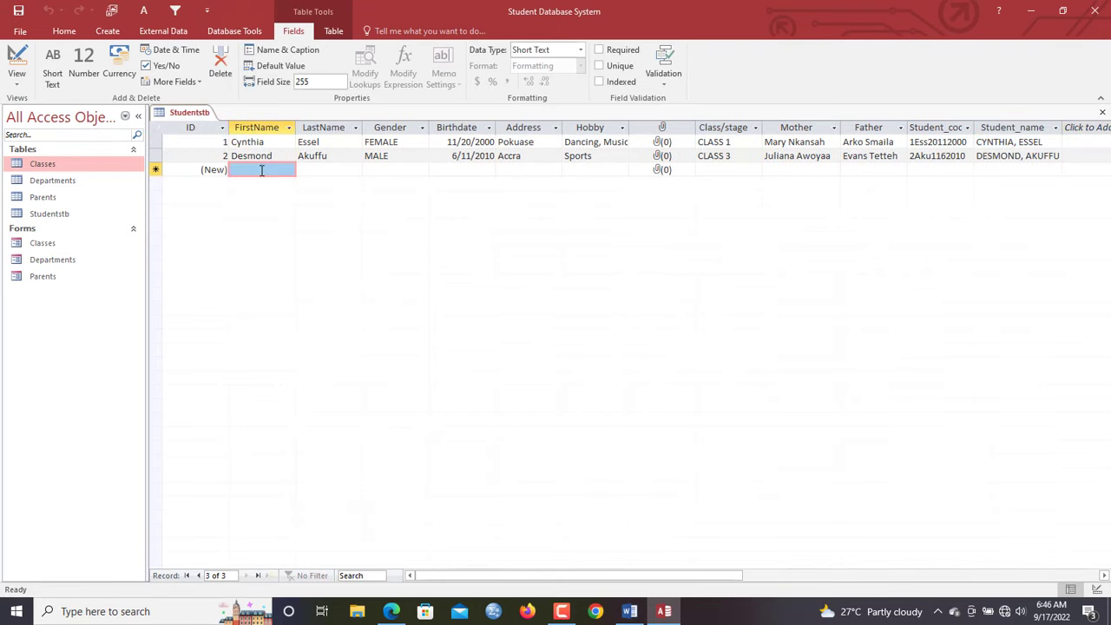
Step: Enter the student's first and last name, gender F, birthdate 12-mar-2012, Kasoa, hobbies 'Dancing, singing'
key("Tab")
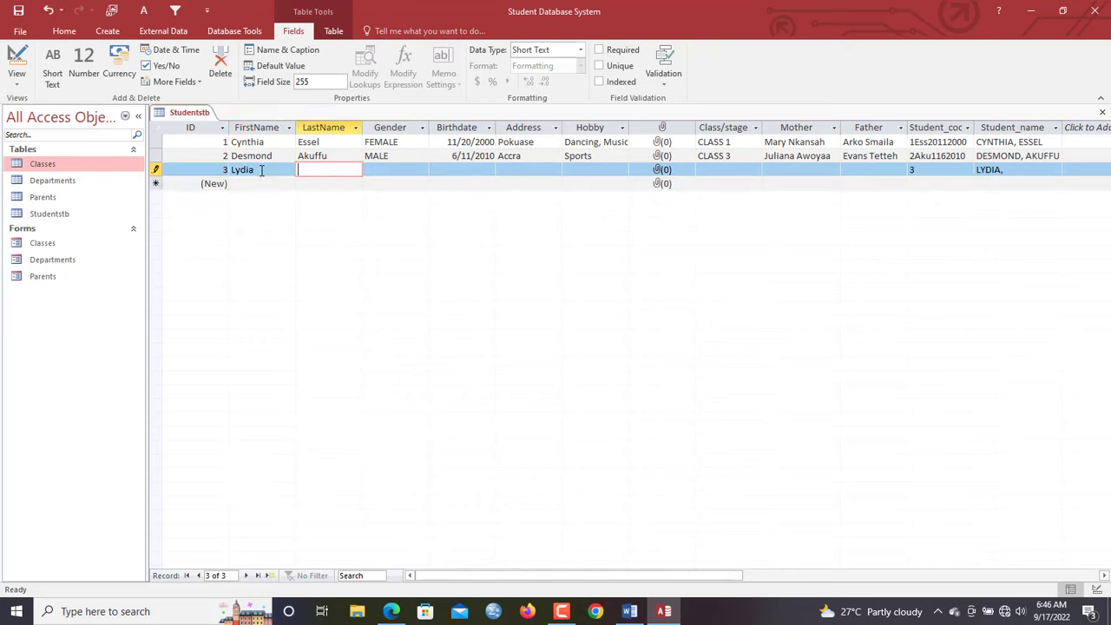
key("Tab")
type("F")
key("Tab")
type("12-mar-")
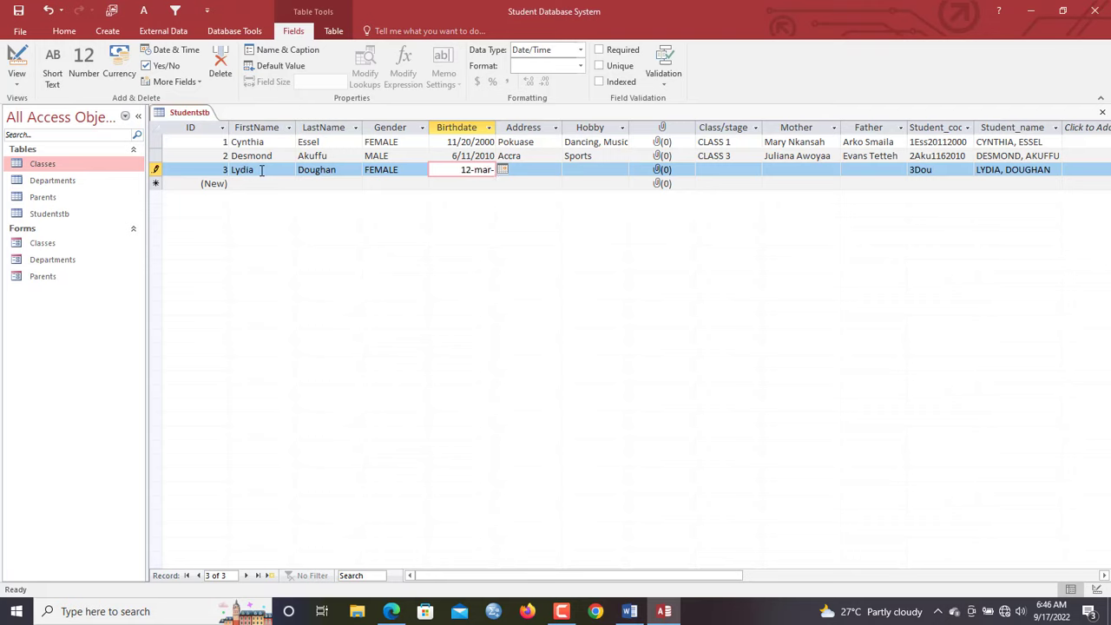
type("2012")
key("Tab")
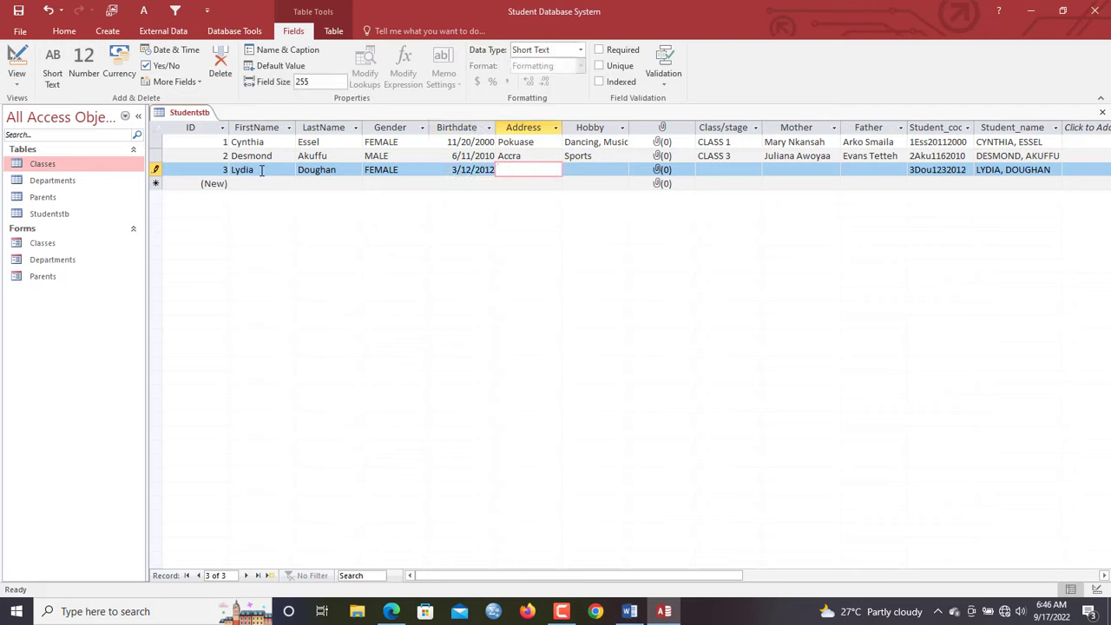
type("Kasoa")
key("Tab")
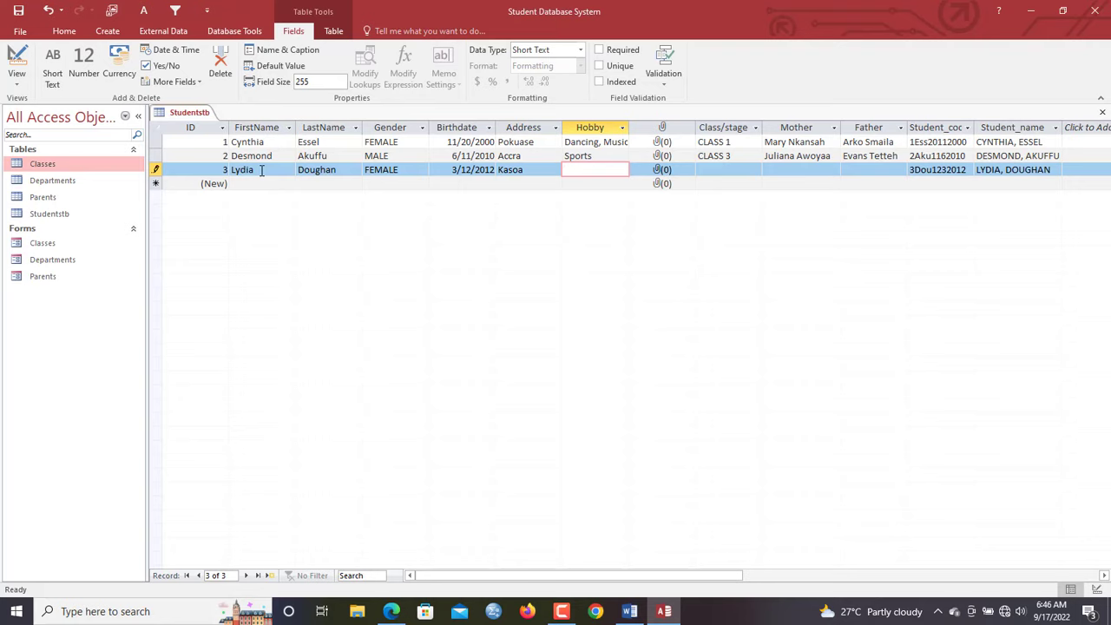
type("Dancin")
type("g, singing")
key("Tab")
Step: Set class to CLASS 3, pick the first mother and father, and Refresh All
left_click(721, 169)
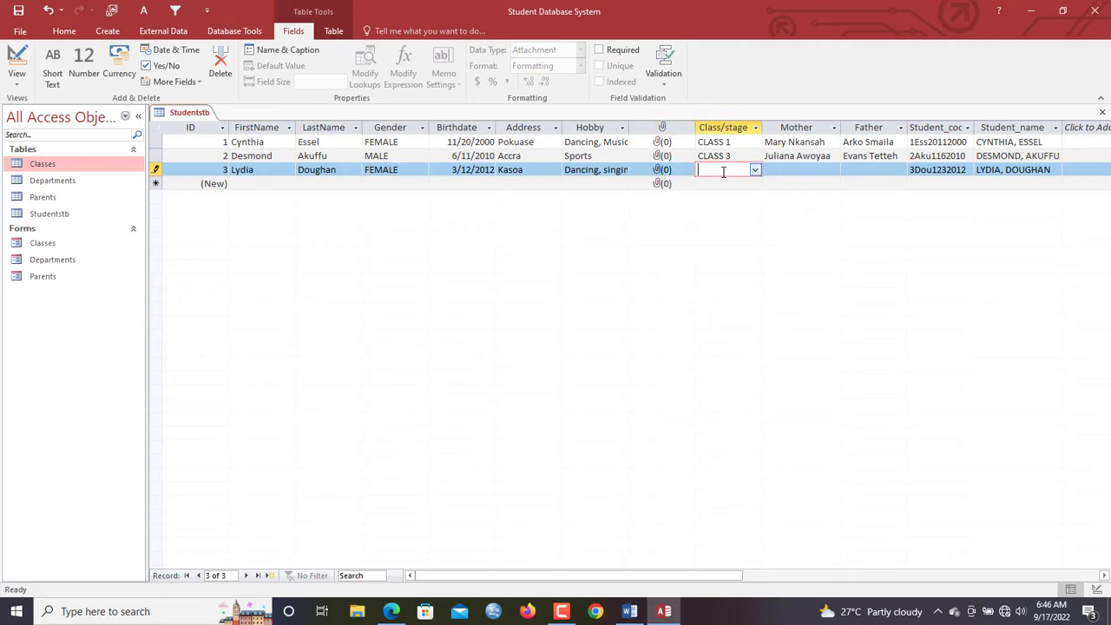
left_click(755, 170)
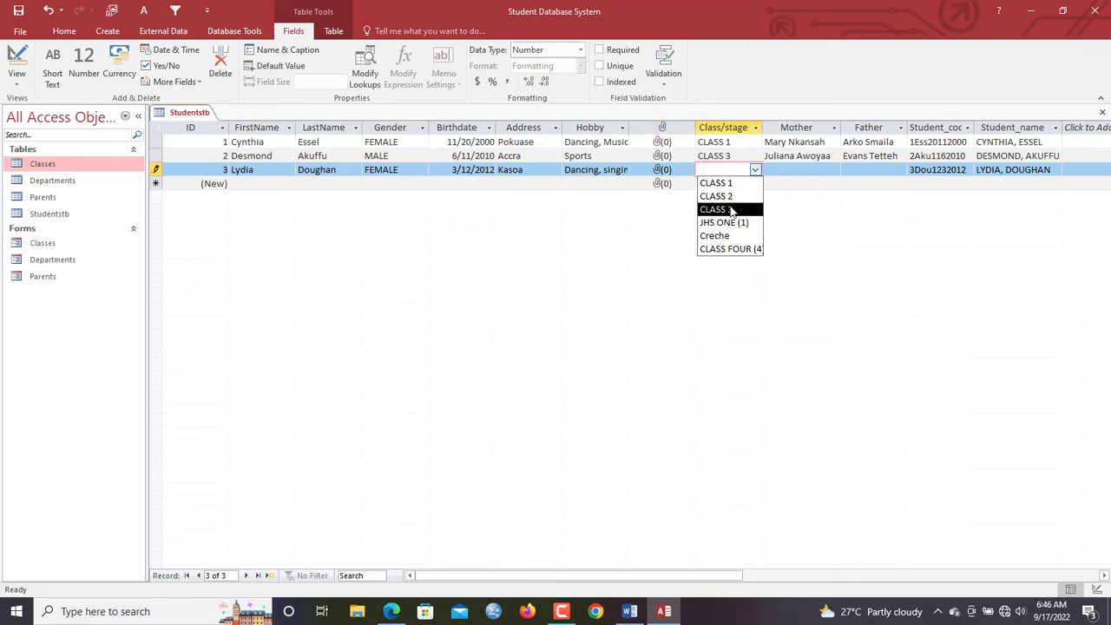
left_click(716, 210)
left_click(818, 170)
left_click(833, 170)
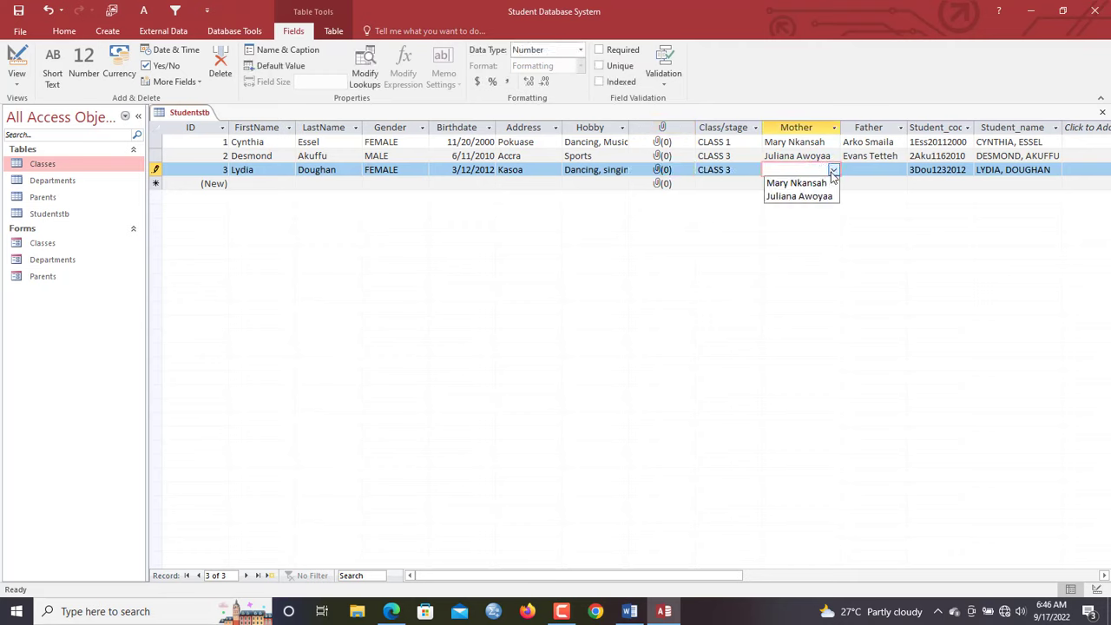
left_click(794, 181)
left_click(869, 170)
left_click(900, 170)
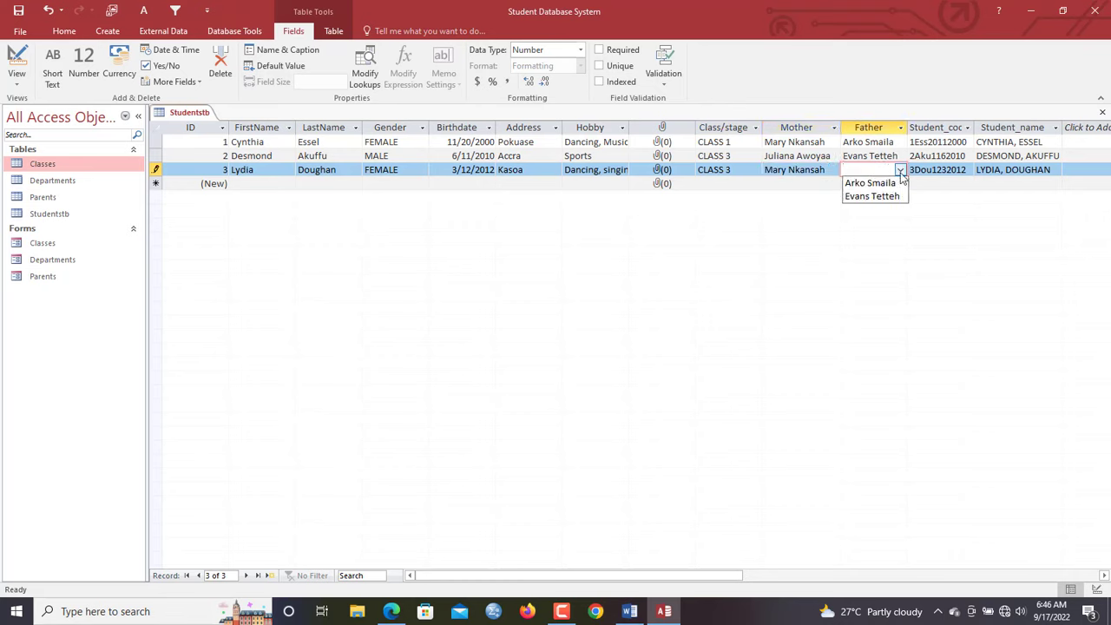
left_click(865, 179)
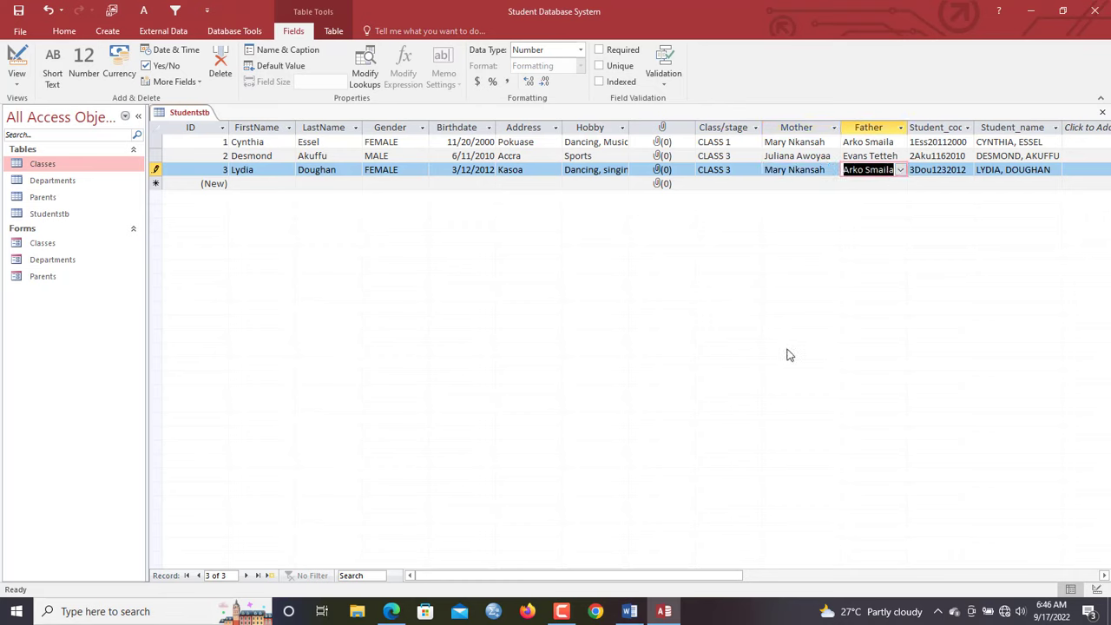
left_click(64, 31)
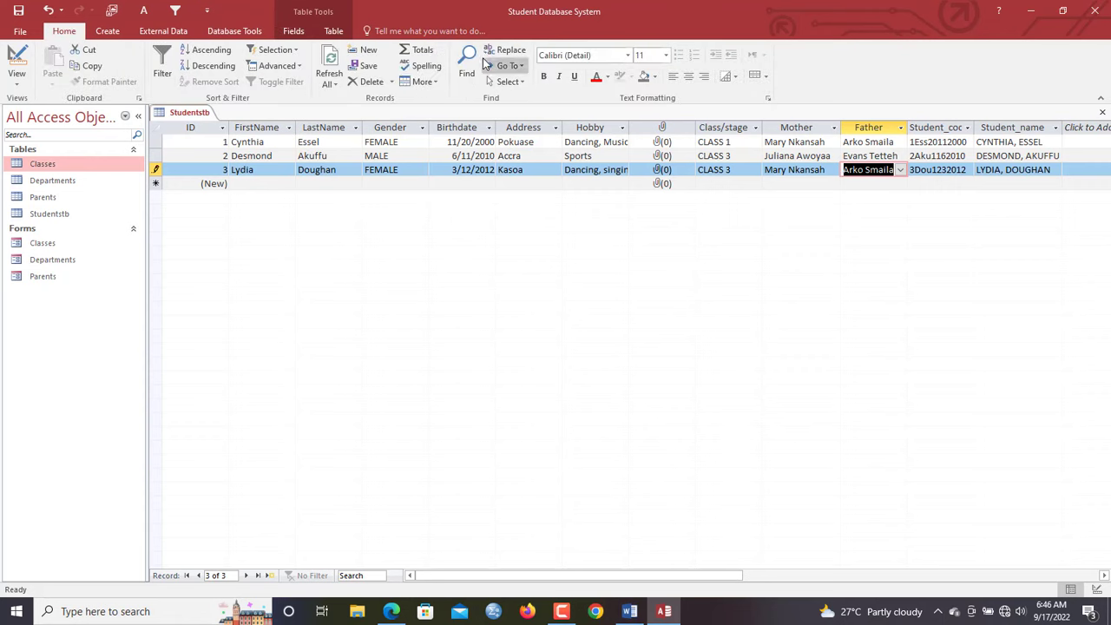
left_click(331, 74)
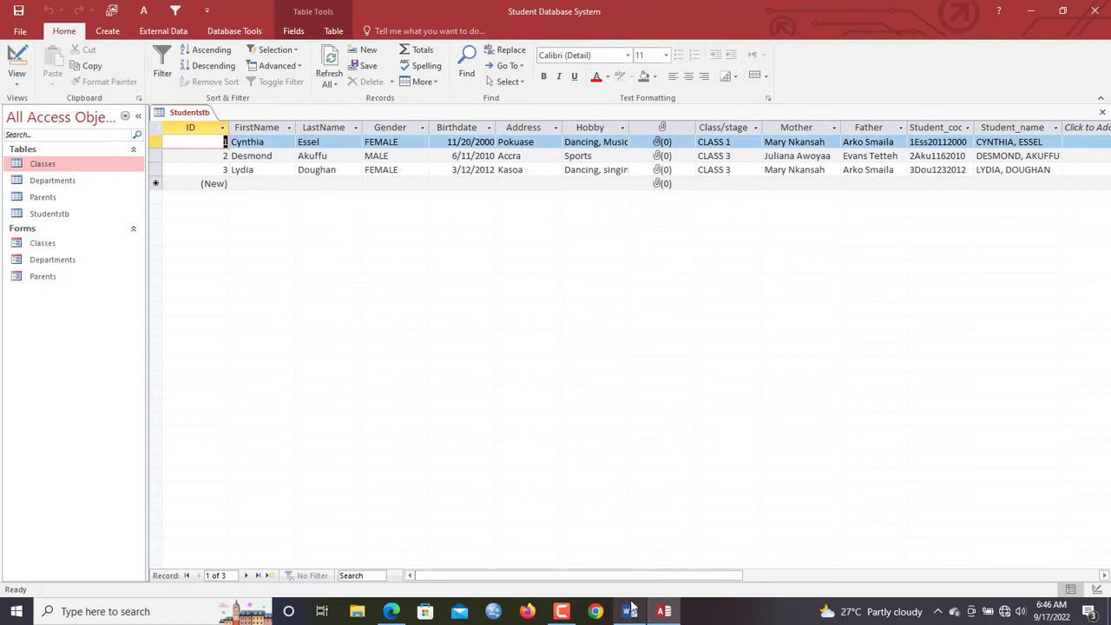
Step: Save the Studentstb table
mouse_move(569, 617)
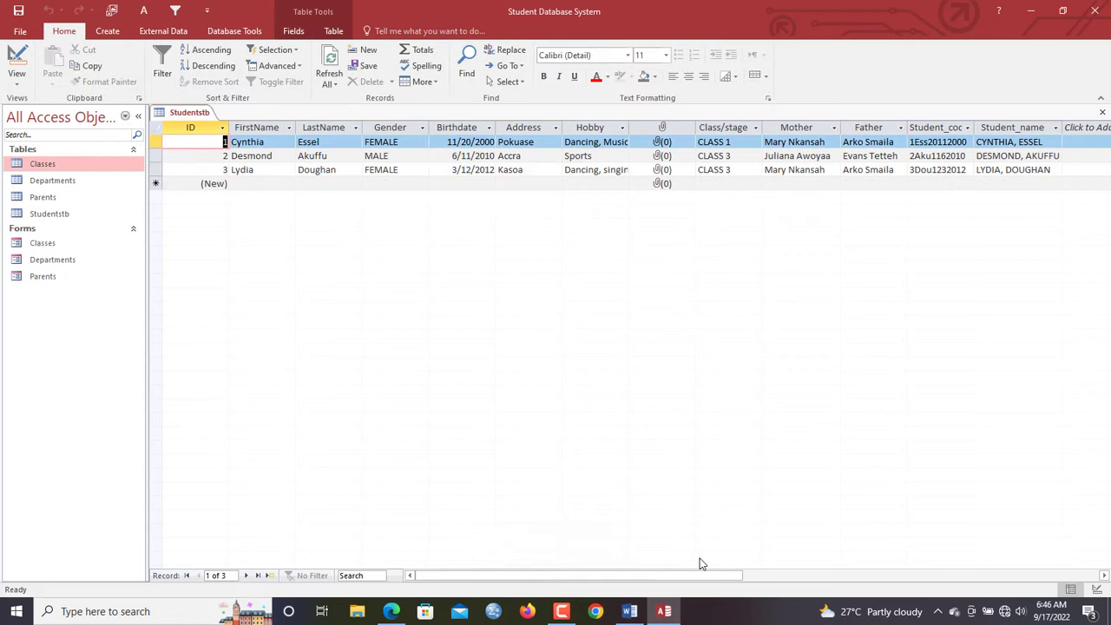
left_click_drag(699, 576, 562, 573)
right_click(185, 117)
left_click(193, 128)
right_click(193, 112)
left_click(201, 122)
right_click(192, 113)
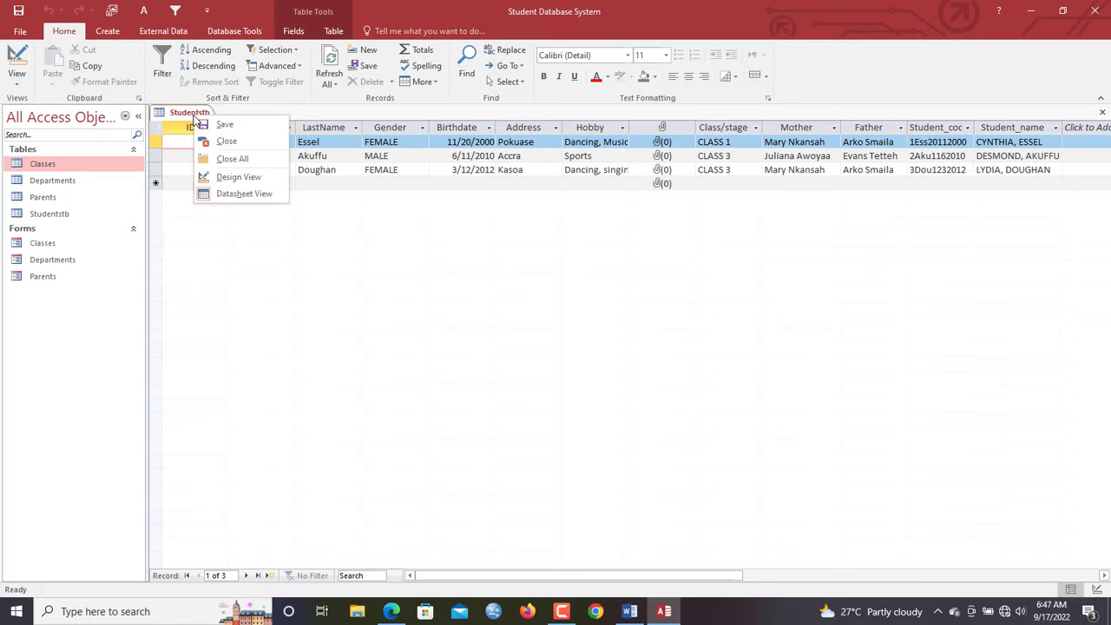
left_click(203, 123)
Step: Close the Studentstb table
right_click(194, 121)
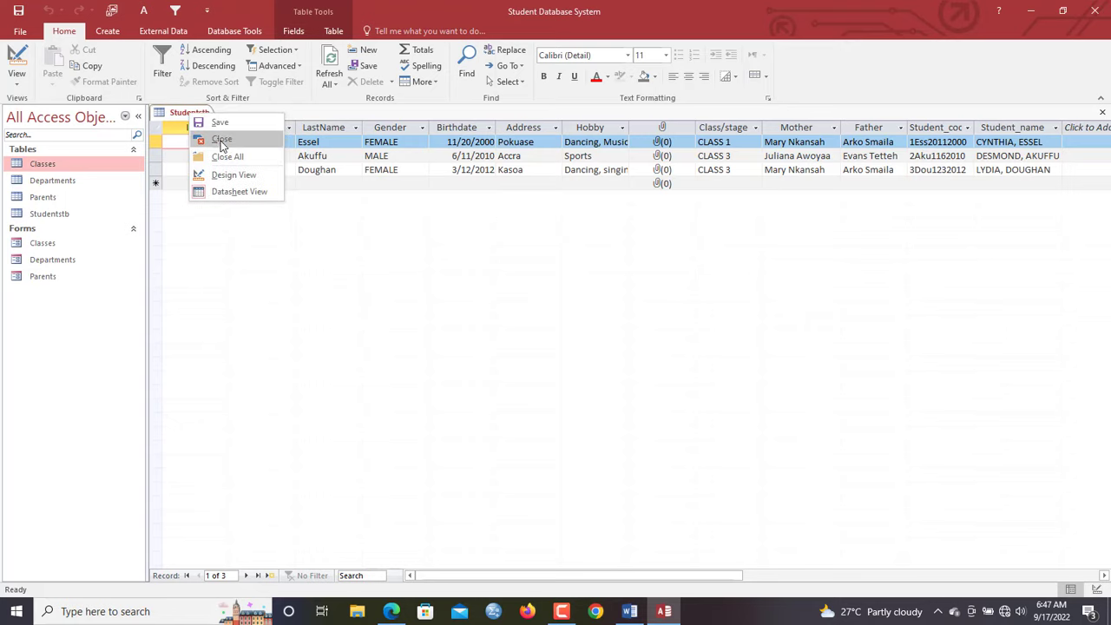
left_click(219, 141)
left_click(121, 32)
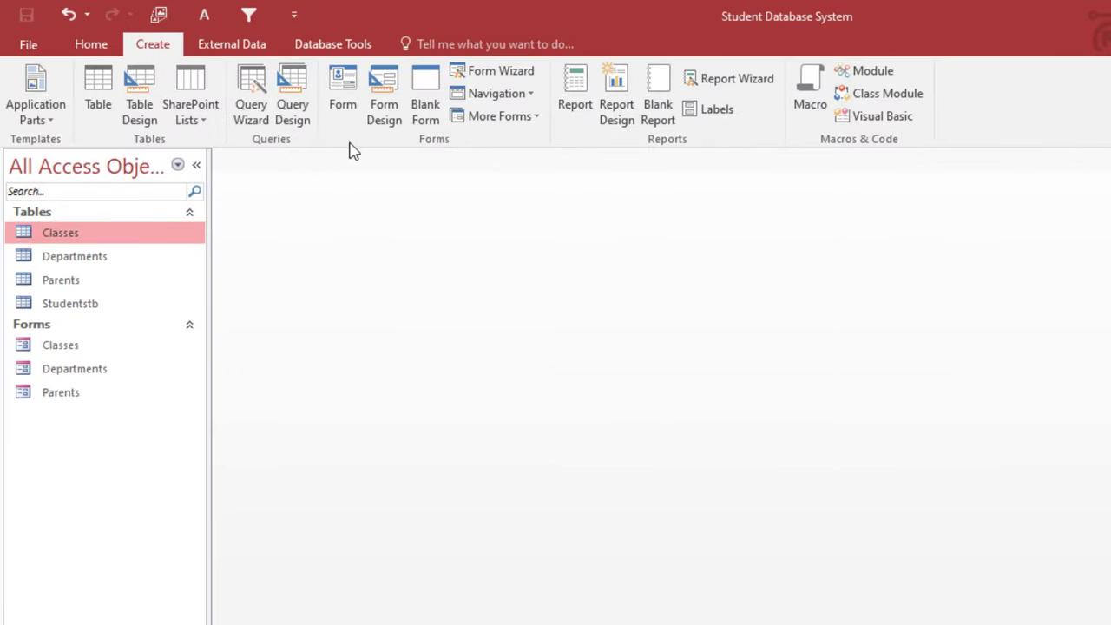
Step: Create a design-view query on Studentstb with Birthdate added but not shown
left_click(208, 81)
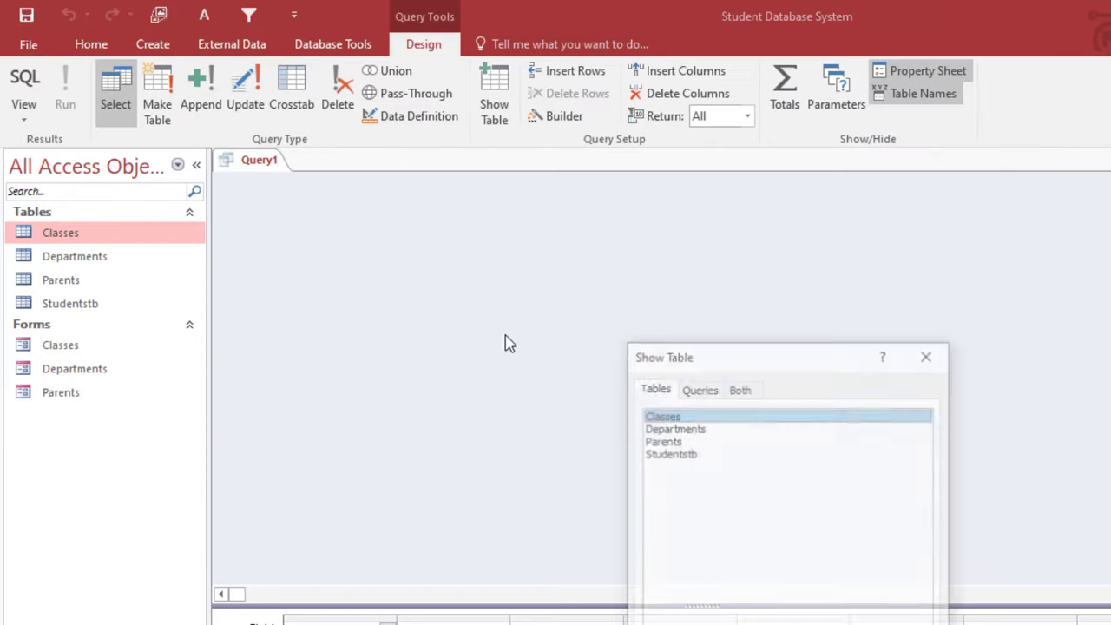
double_click(690, 452)
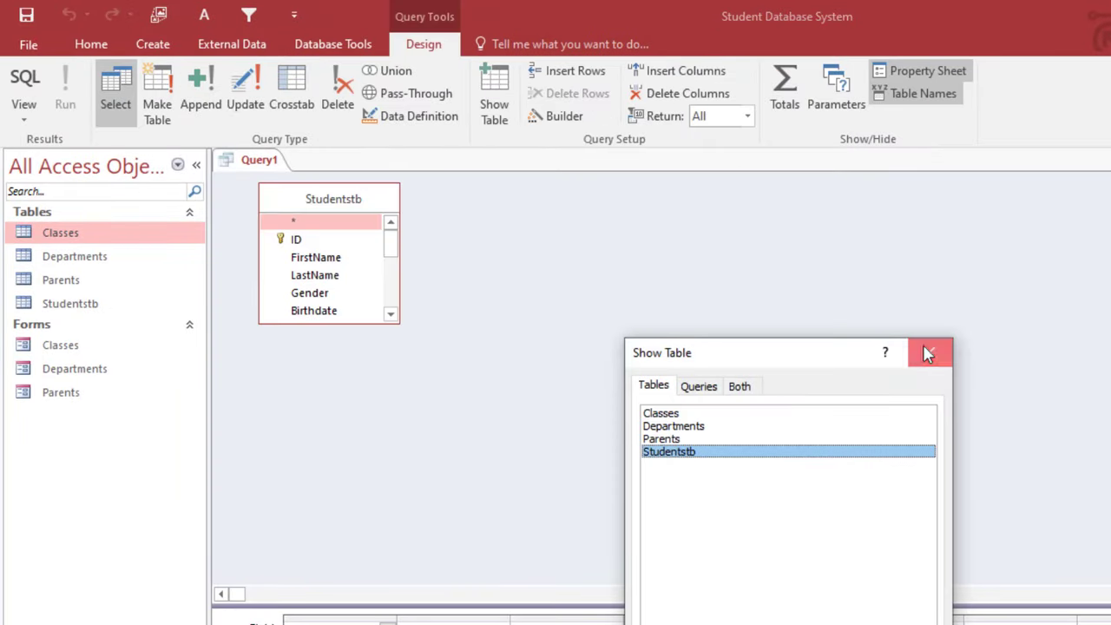
left_click(930, 352)
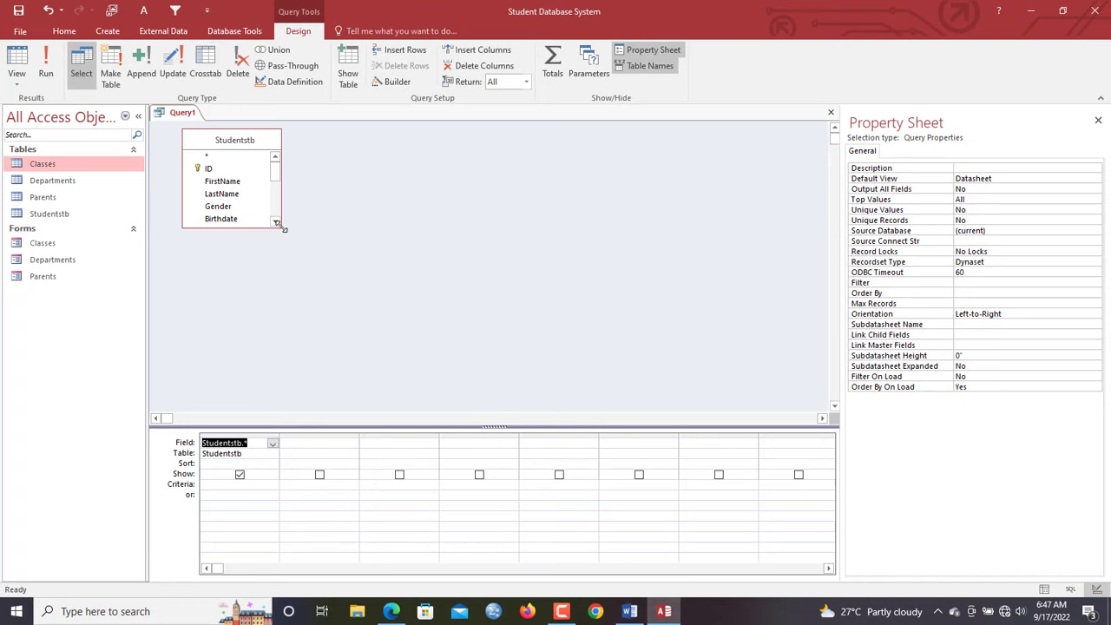
left_click_drag(284, 228, 306, 268)
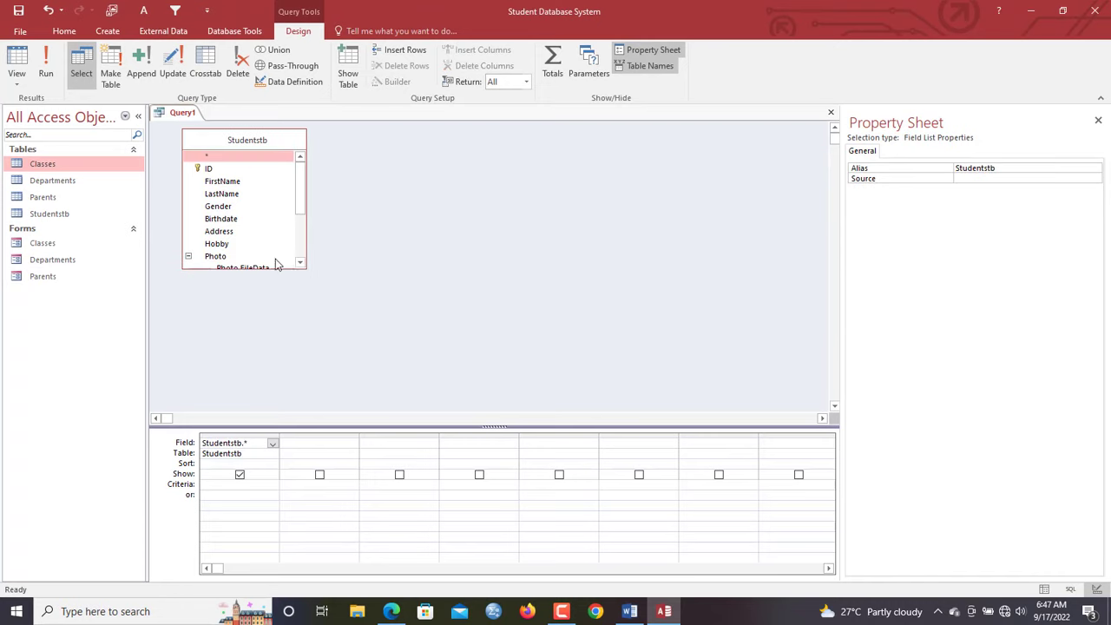
double_click(239, 223)
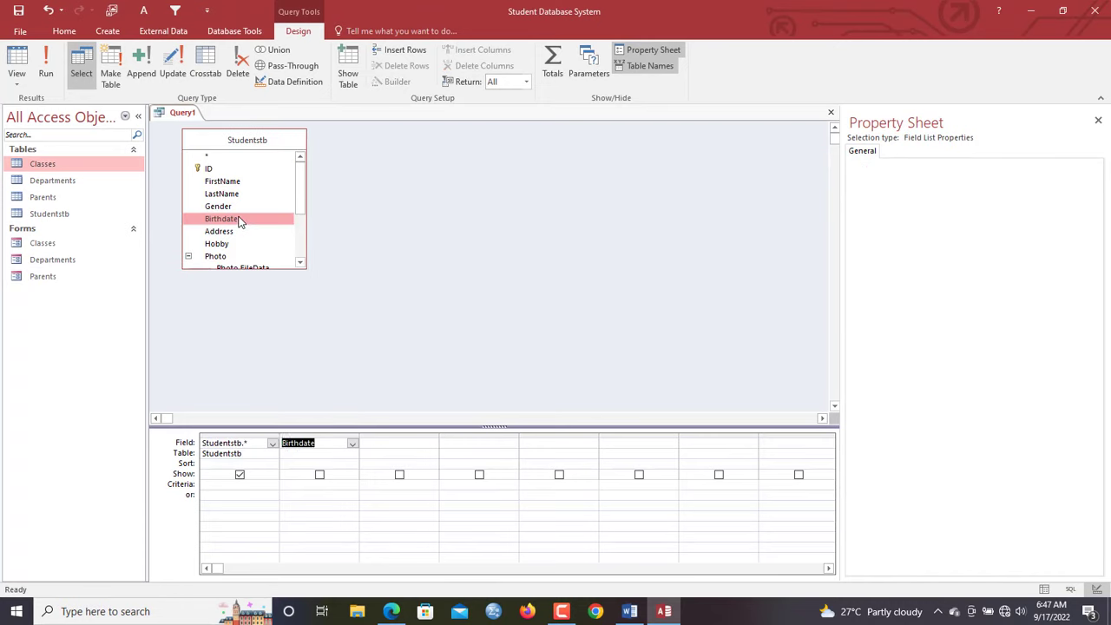
left_click(319, 475)
Step: Open the Expression Builder for the query's third Field cell
left_click(387, 443)
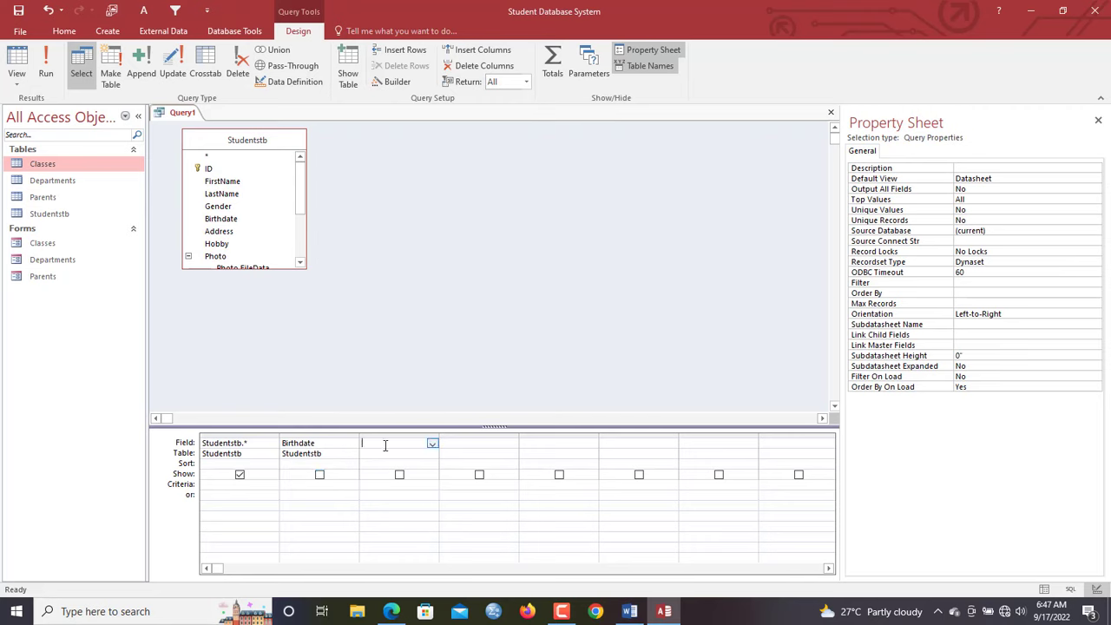
right_click(385, 445)
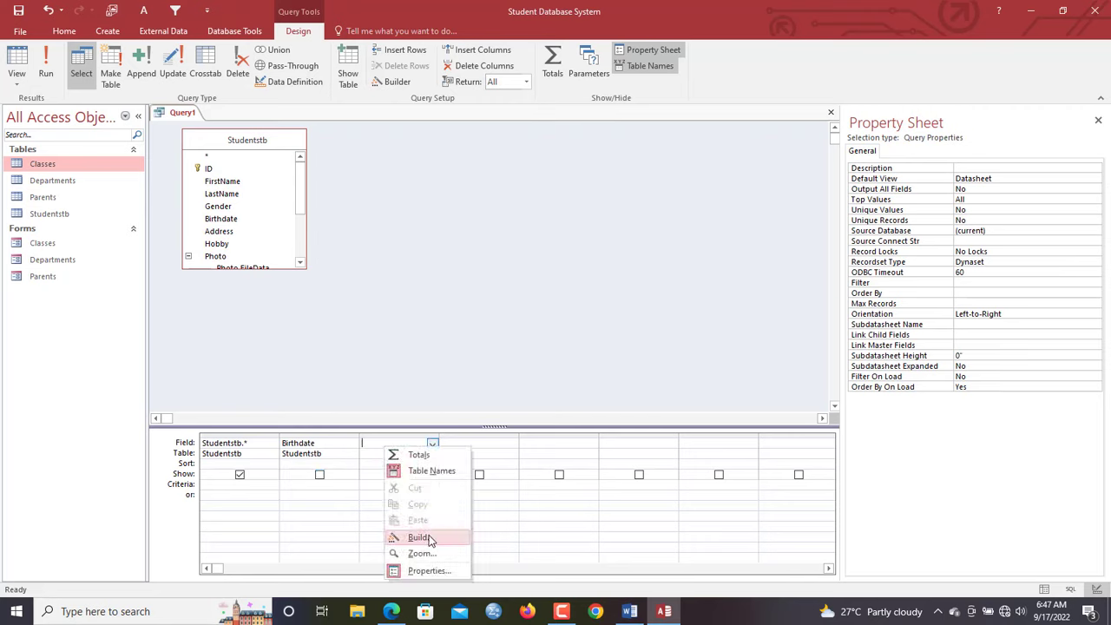
left_click(420, 538)
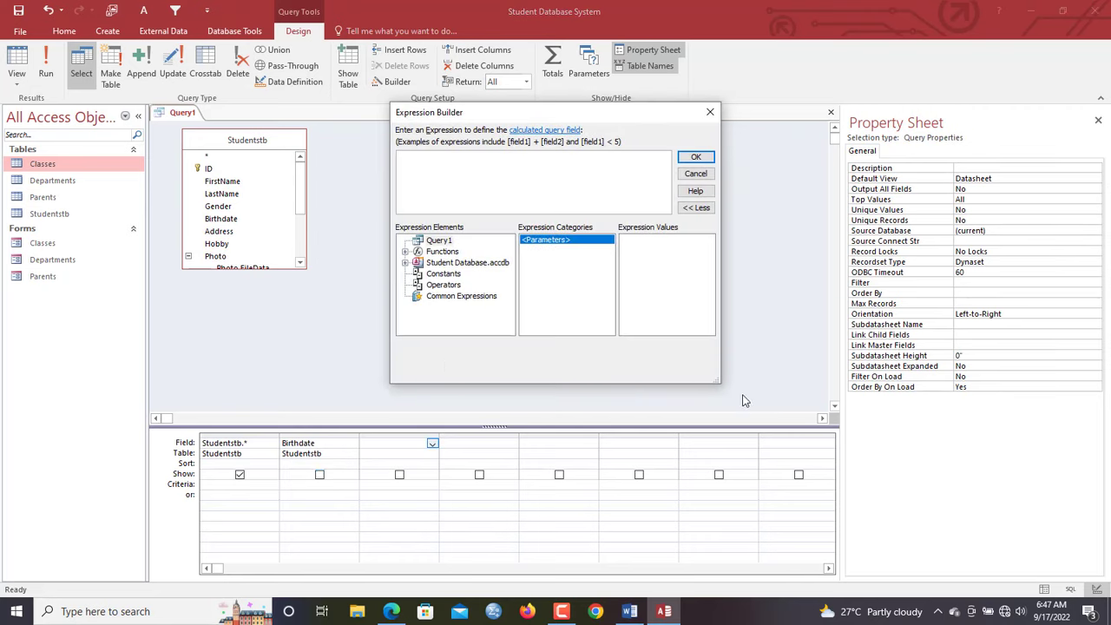
Step: Begin the Age expression by inserting the DateDiff function
left_click_drag(718, 385, 767, 431)
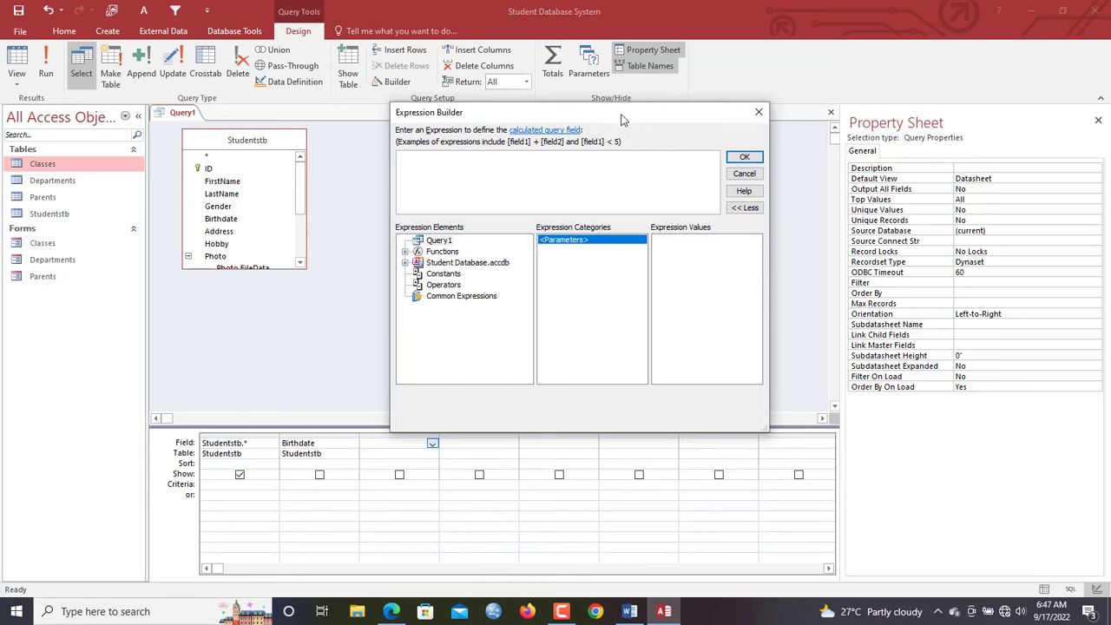
left_click_drag(624, 119, 581, 157)
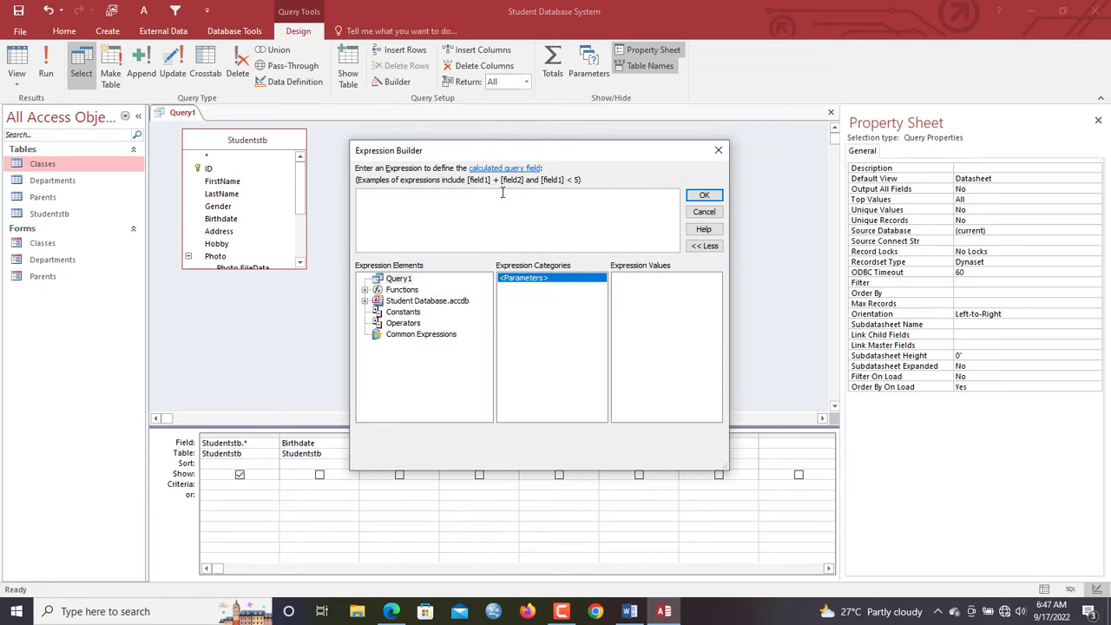
left_click_drag(487, 157, 500, 147)
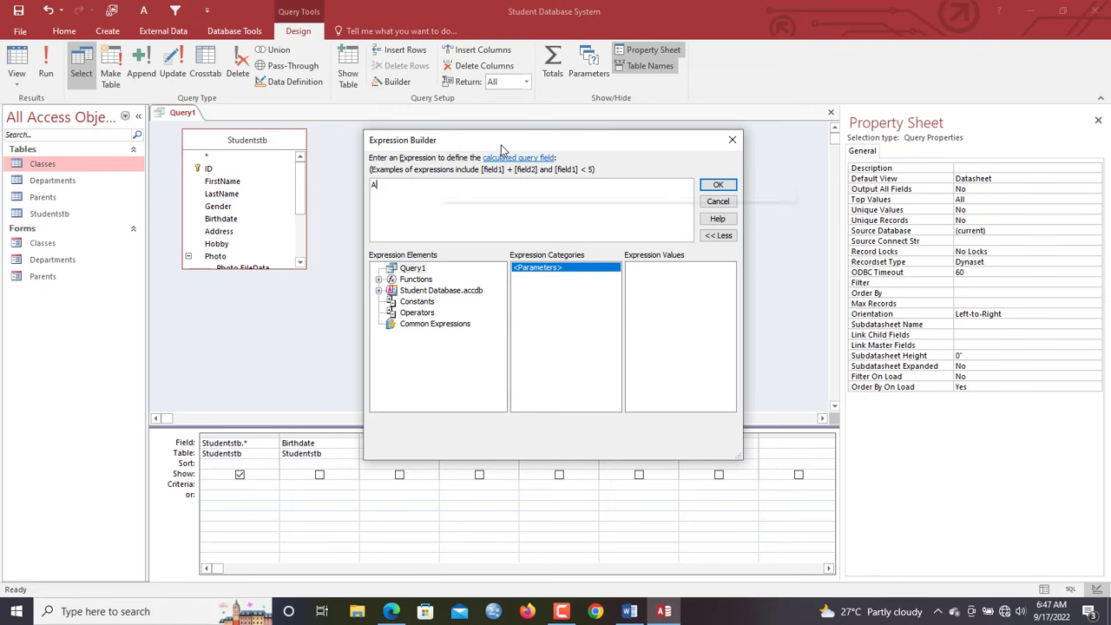
type("Age:")
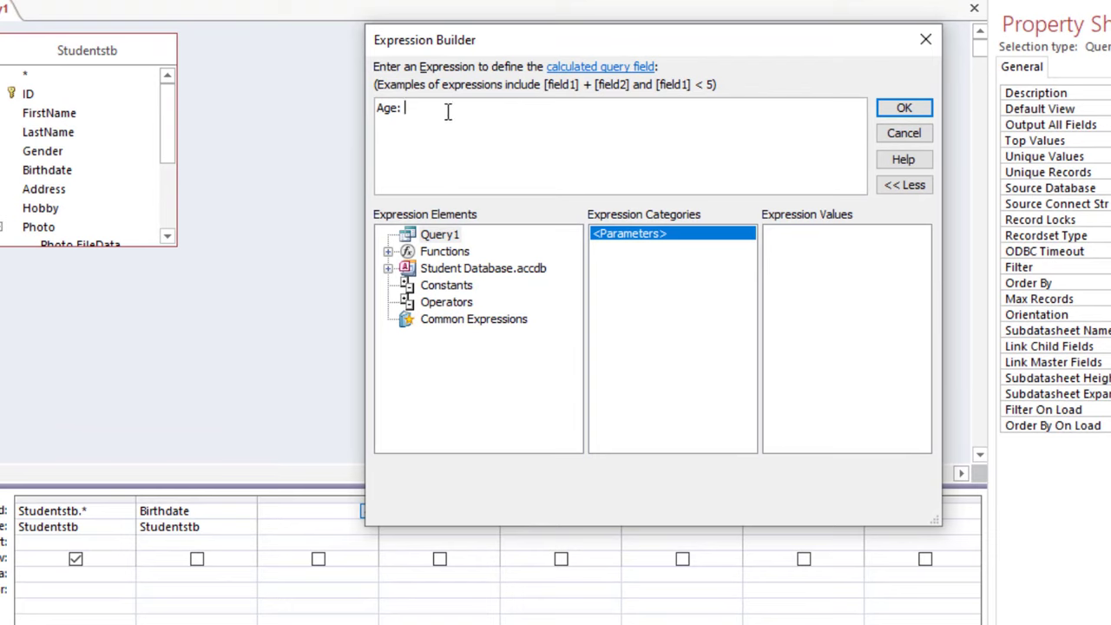
type("dat")
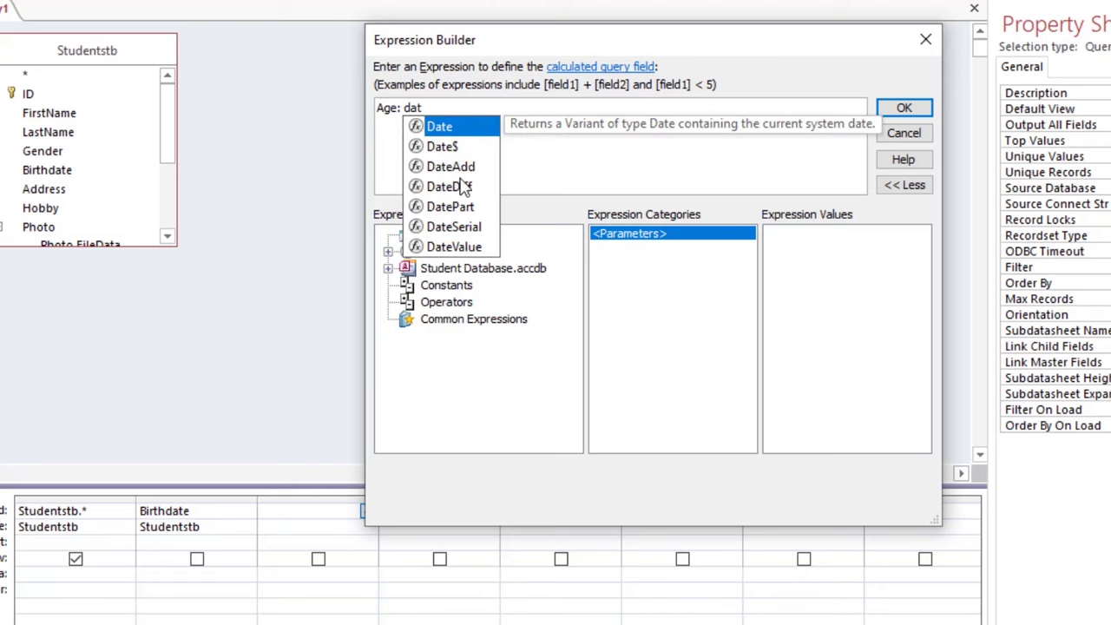
left_click(460, 186)
double_click(460, 186)
Step: Complete it as Age: DateDiff("m",[birthdate],date()) and accept it
type("\"m")
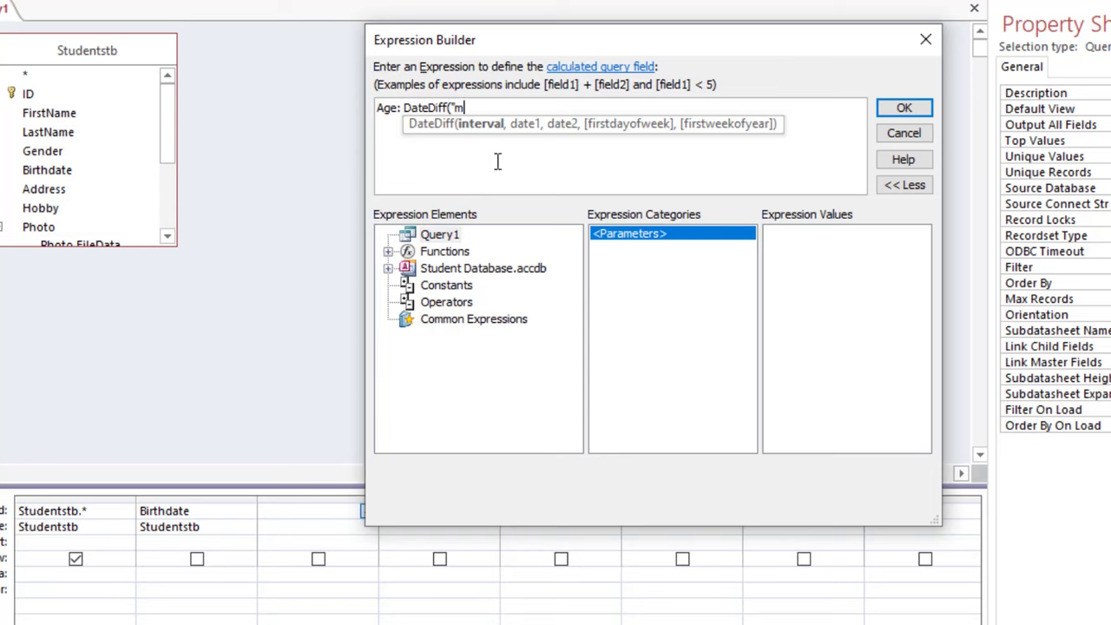
type("\",")
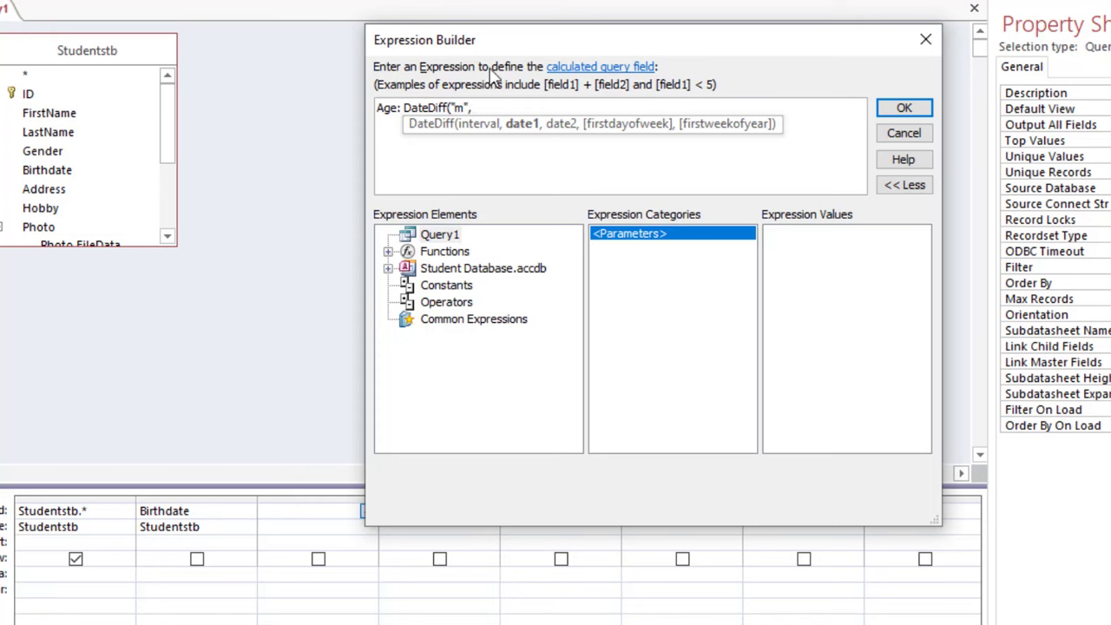
left_click_drag(508, 50, 477, 40)
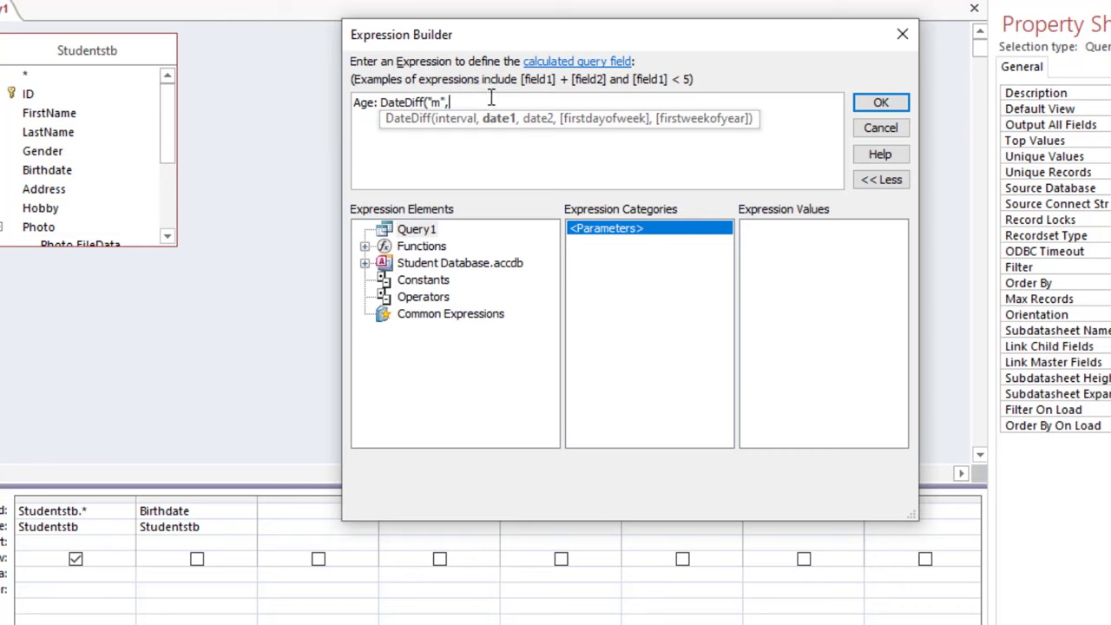
type("[B")
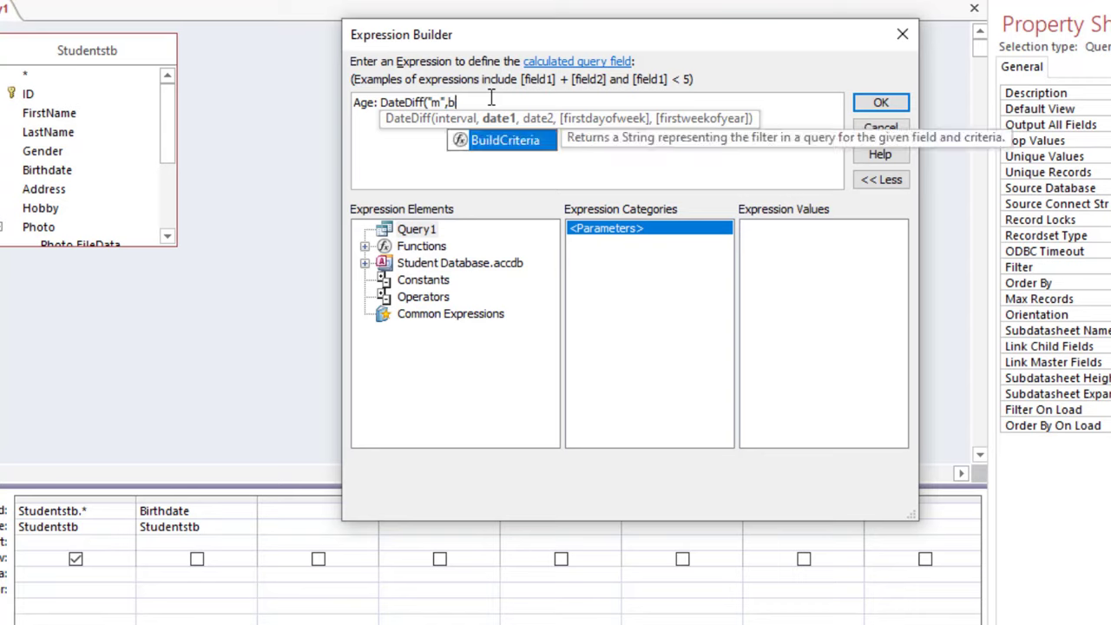
key("BackSpace")
key("BackSpace")
type("bi")
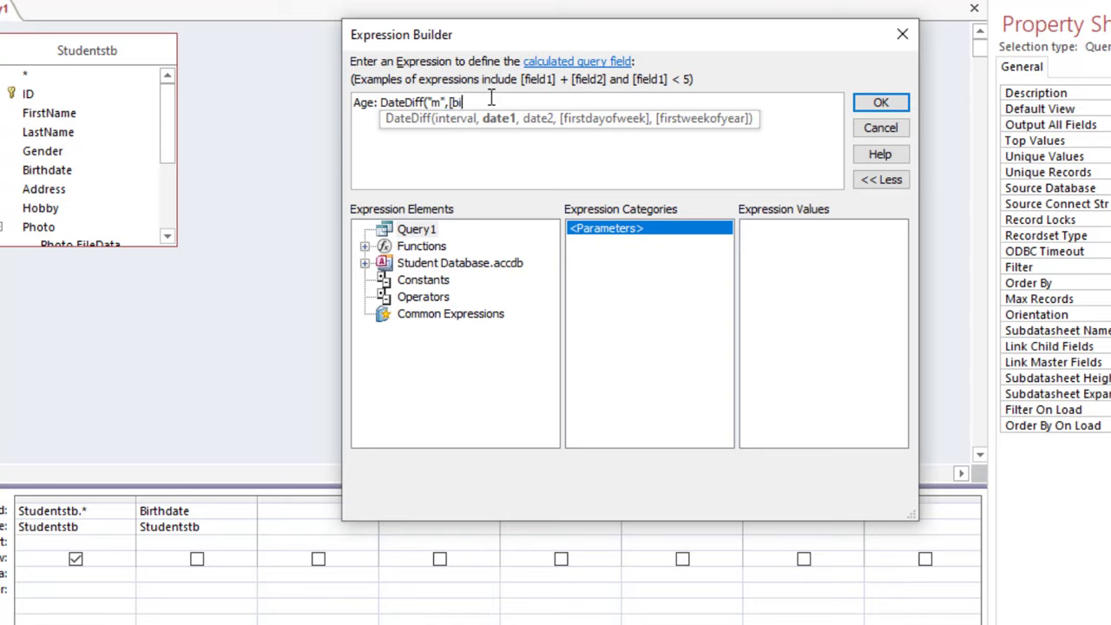
type("rthdate],date()")
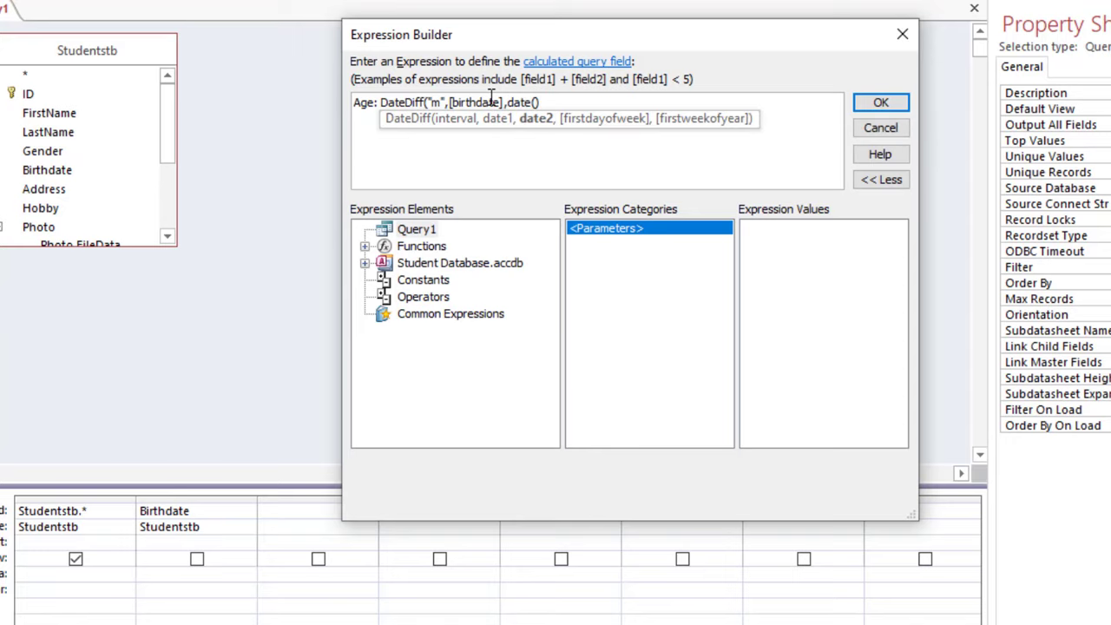
type(")")
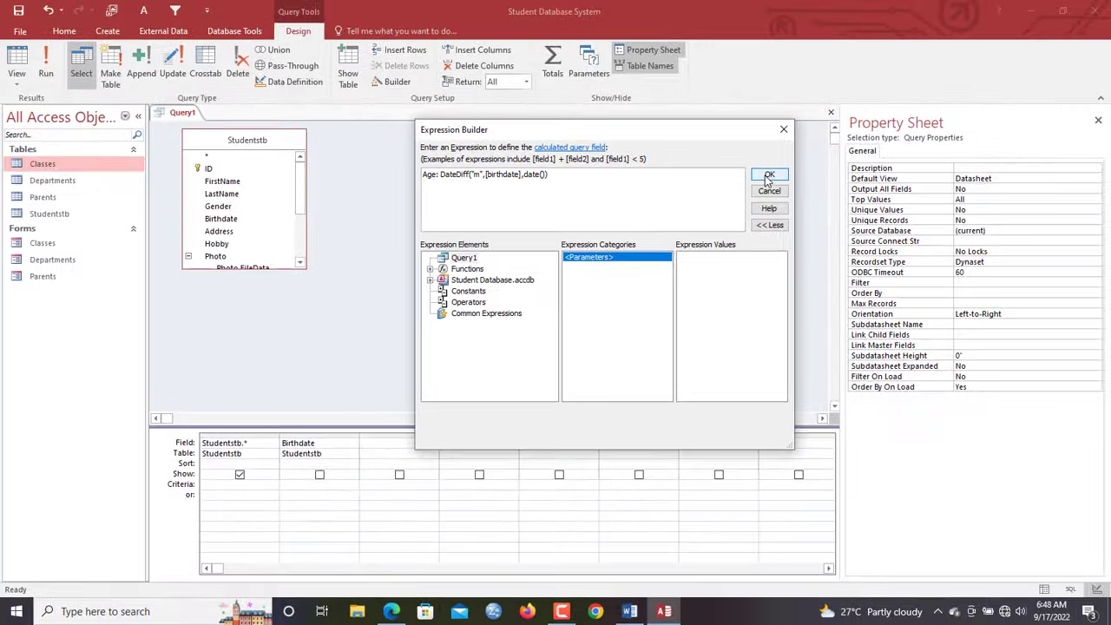
left_click(767, 177)
Step: Run the query and scroll to the Age column showing 262, 147 and 126
left_click(49, 85)
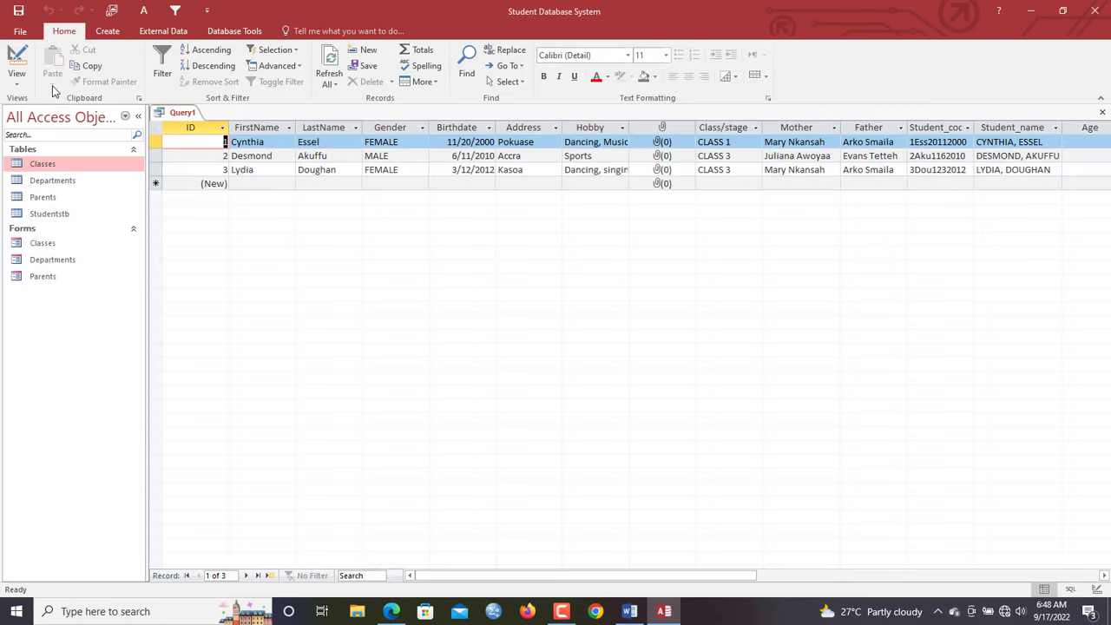
left_click_drag(615, 575, 693, 571)
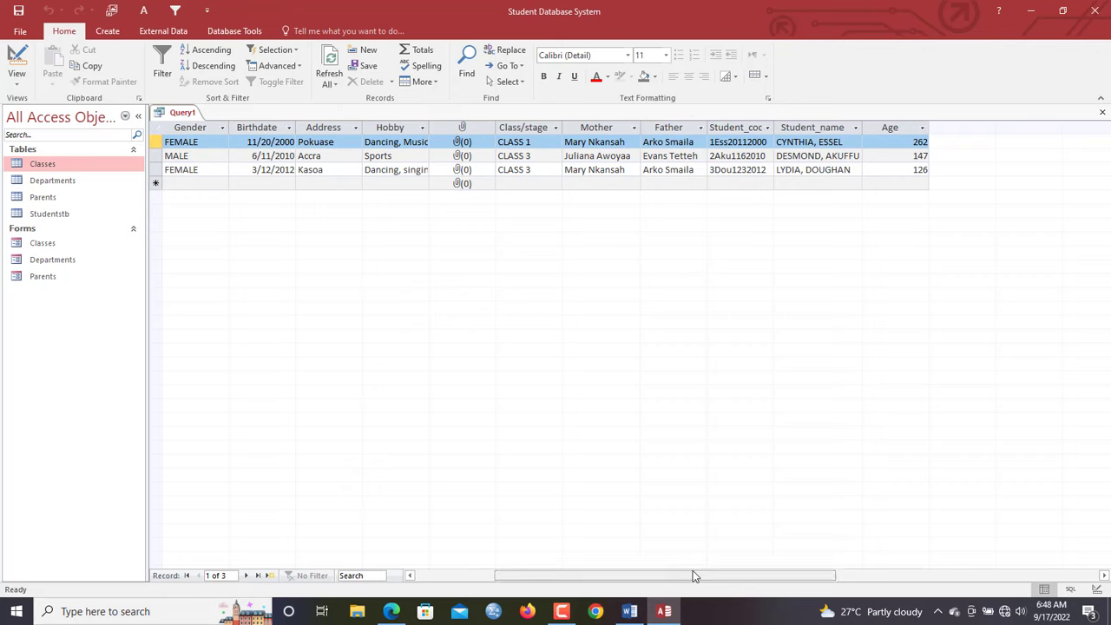
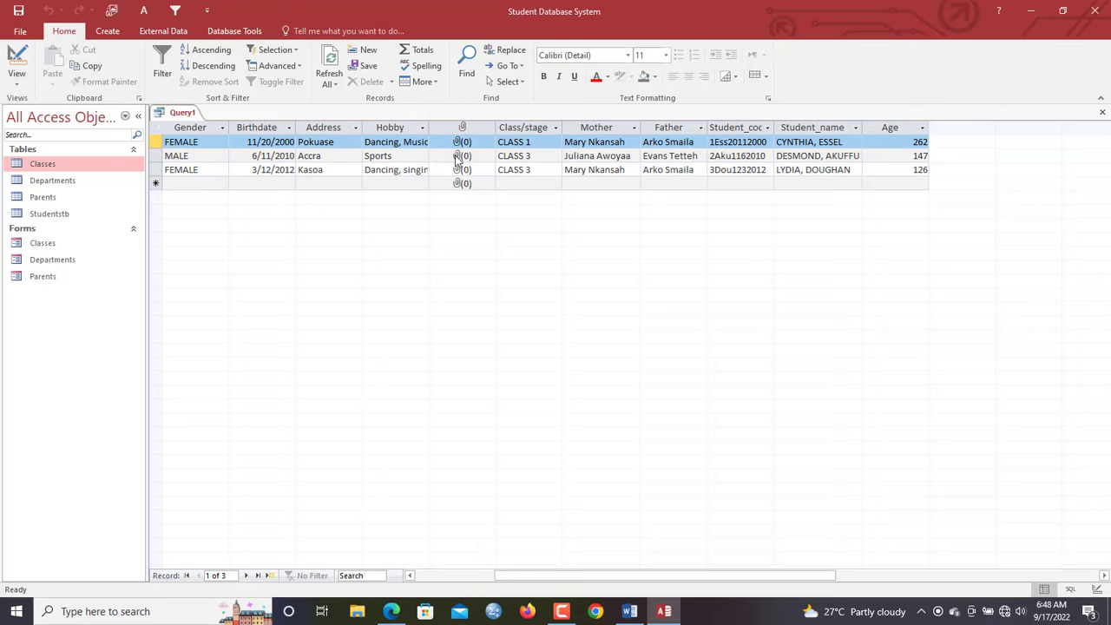
Step: In Query1's Design View, wrap the Age DateDiff expression in parentheses and divide it by 12
right_click(183, 116)
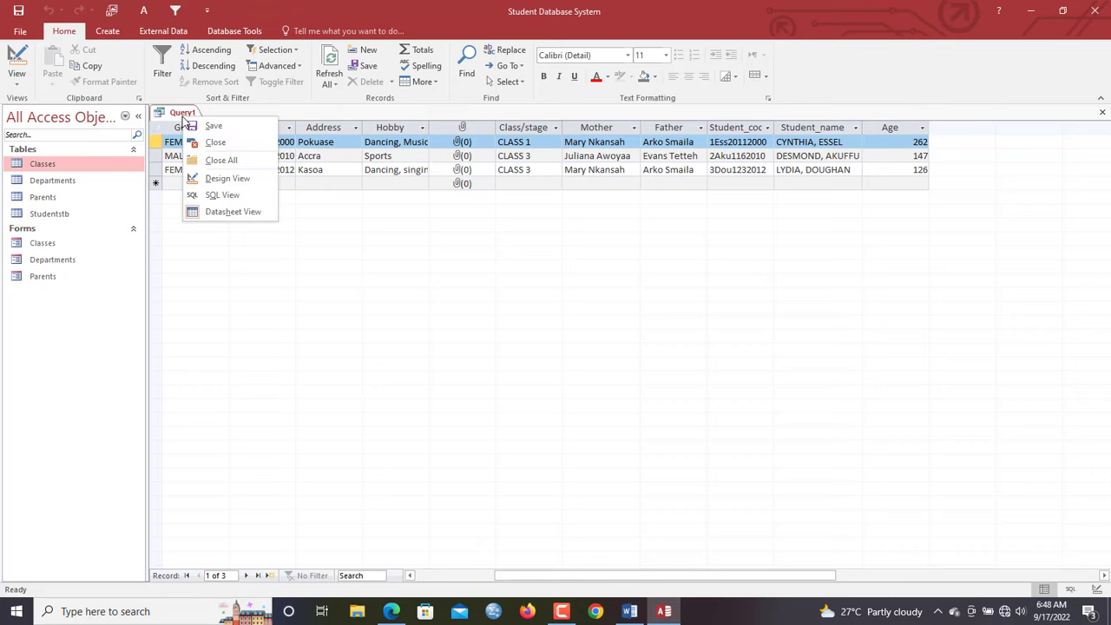
left_click(226, 178)
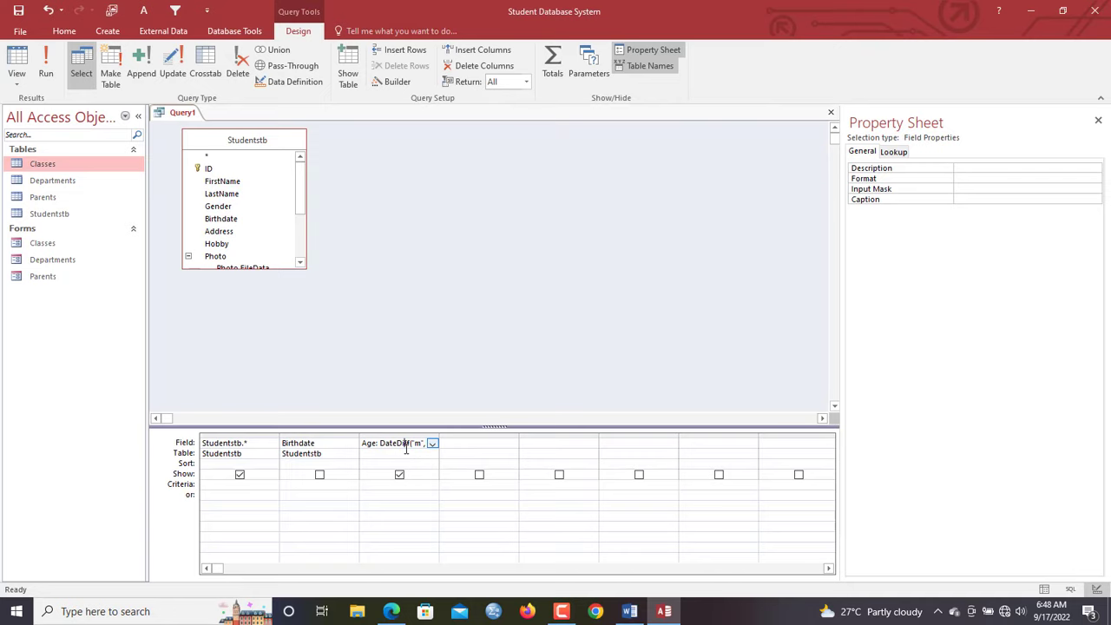
right_click(405, 448)
left_click(453, 533)
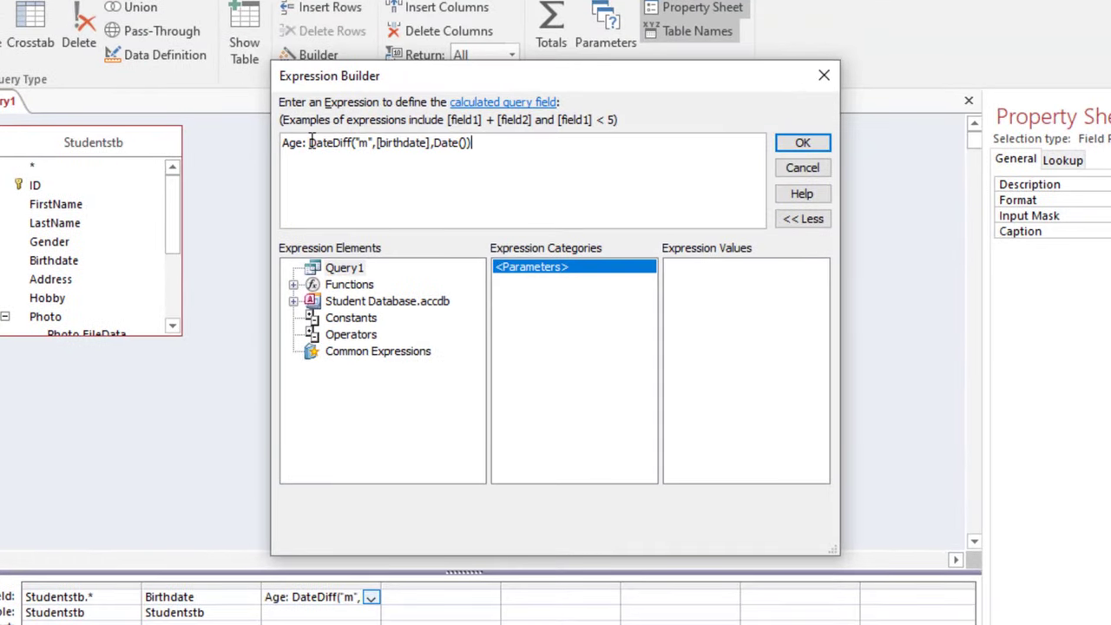
left_click(310, 143)
type("(")
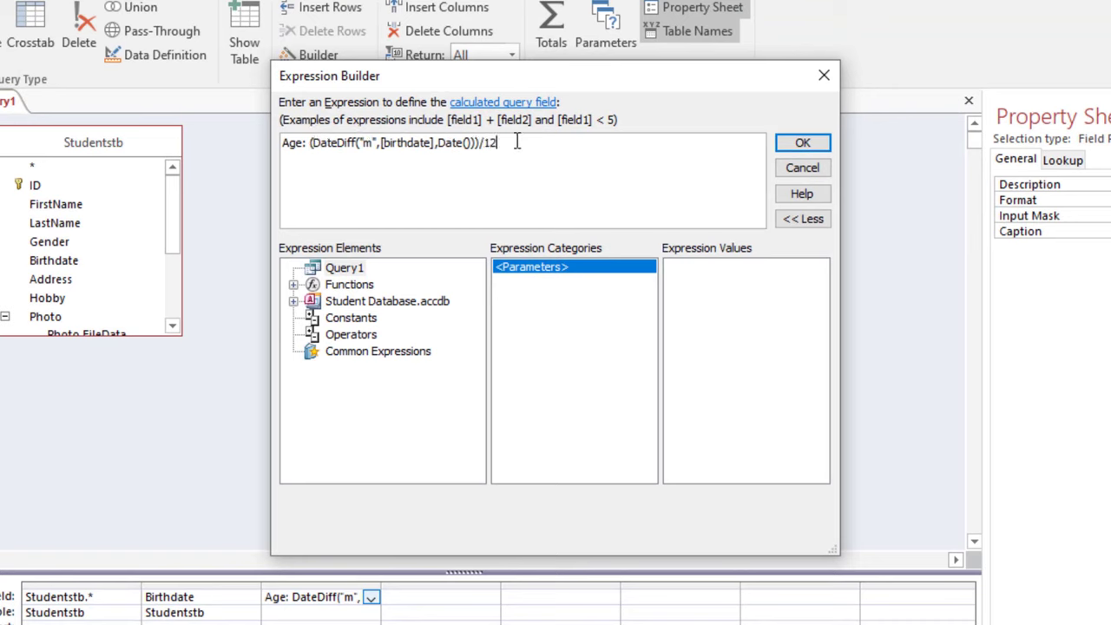
left_click(806, 143)
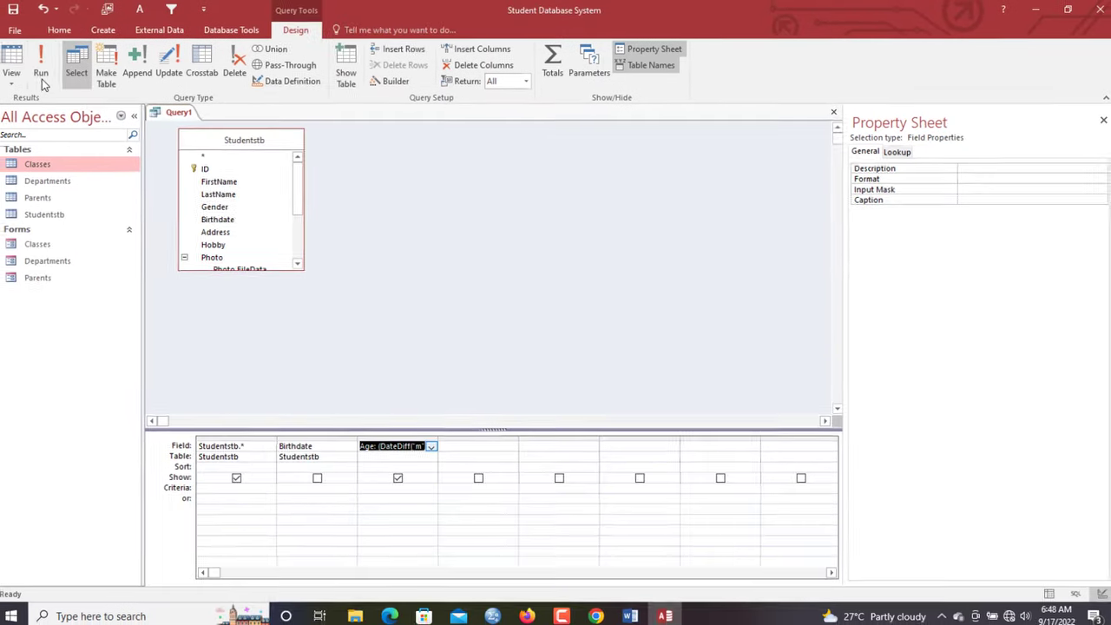
Step: Run Query1 and widen the Age column to show 21.8333, 12.25 and 10.5
left_click(40, 74)
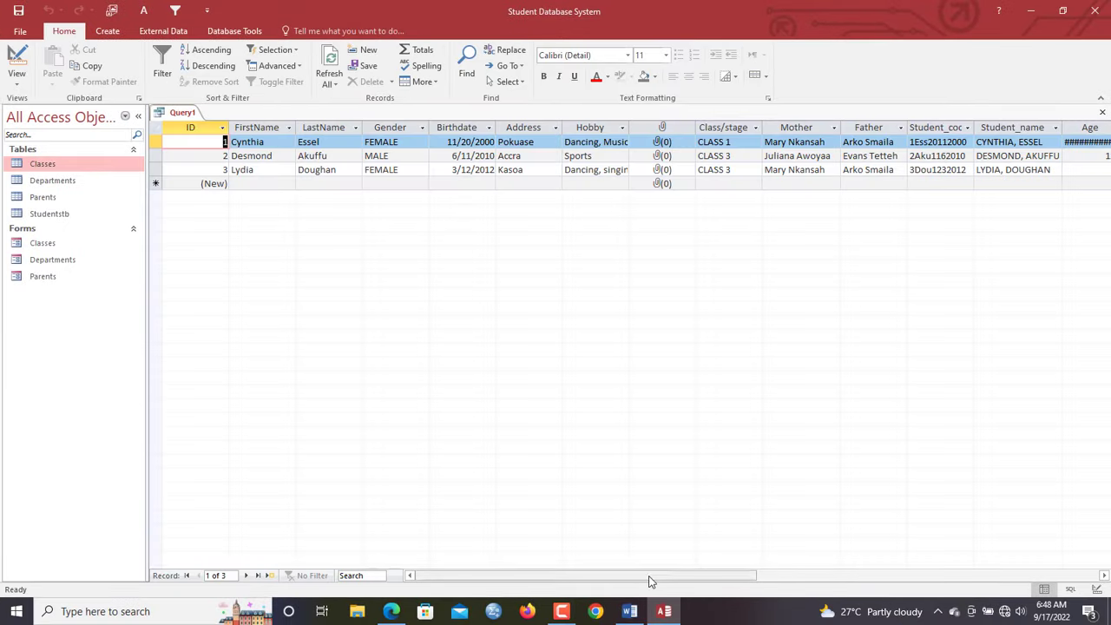
left_click_drag(651, 580, 732, 562)
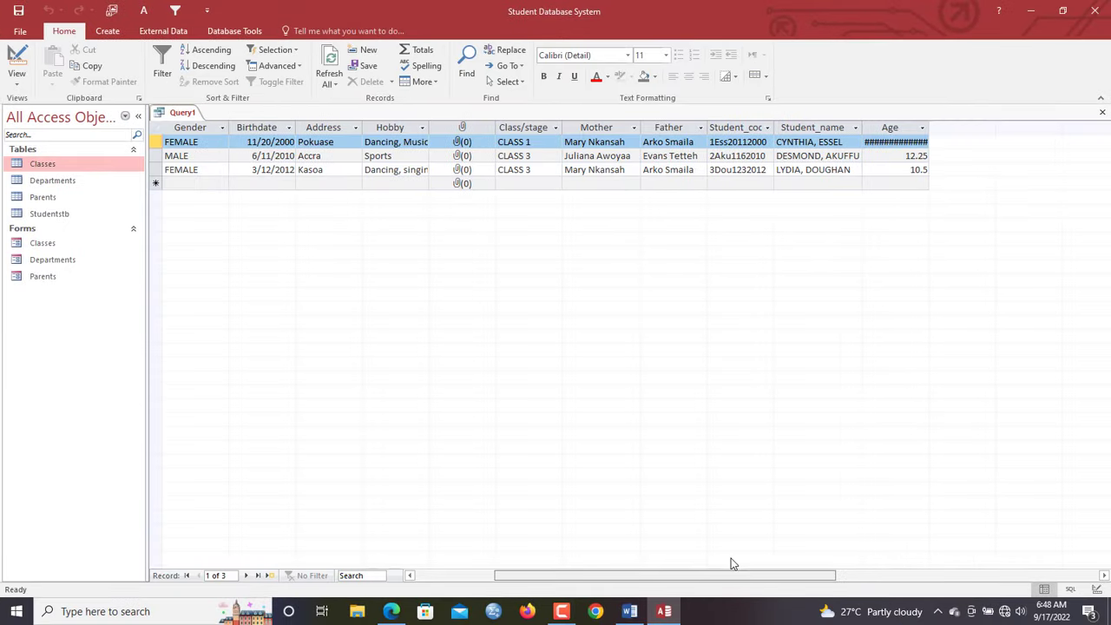
double_click(931, 124)
left_click(929, 157)
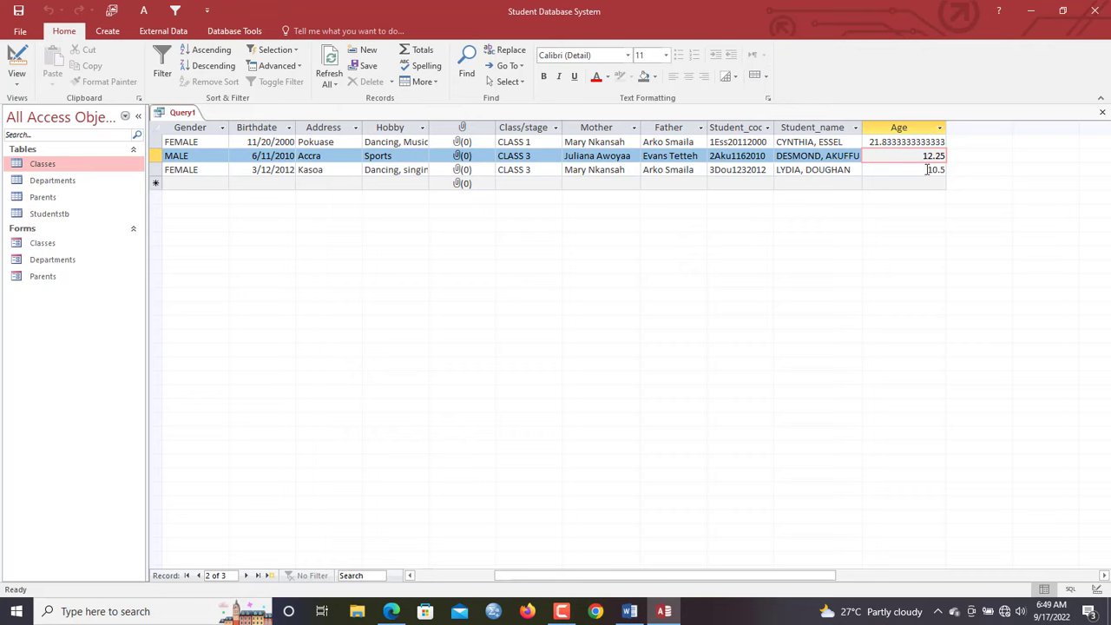
Step: Set the Age field's format to show one decimal place in Design View
right_click(178, 112)
left_click(219, 177)
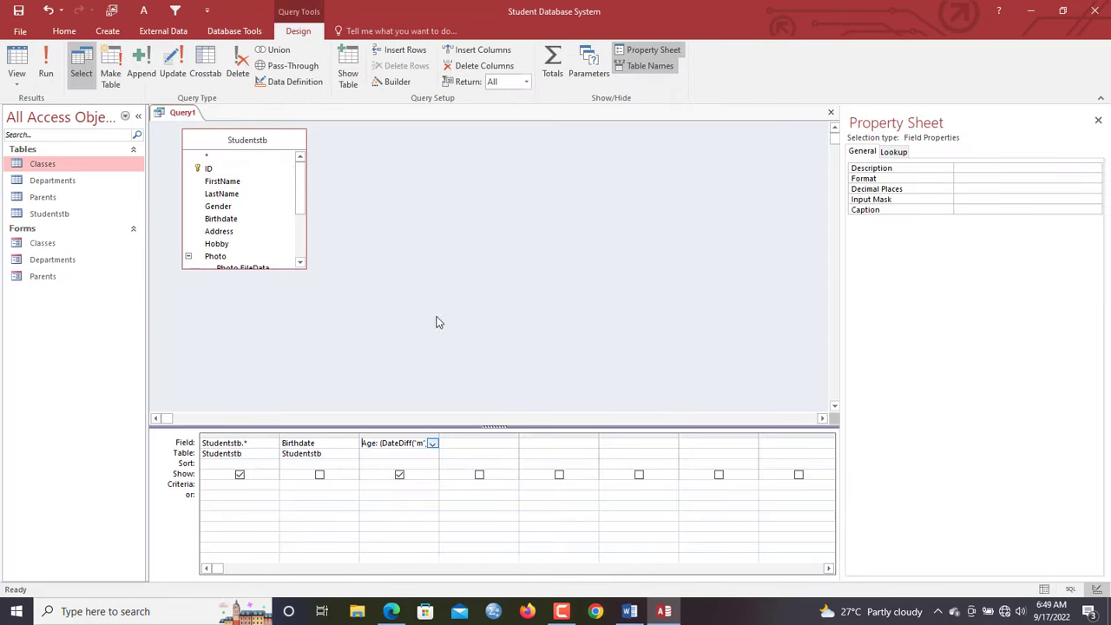
left_click(978, 178)
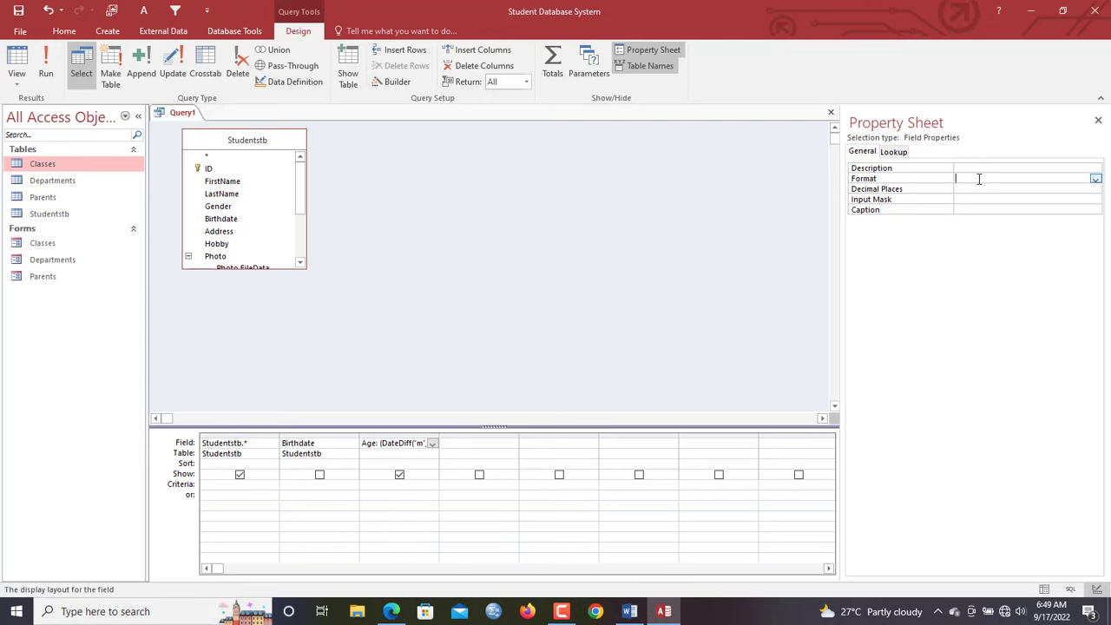
left_click(1095, 179)
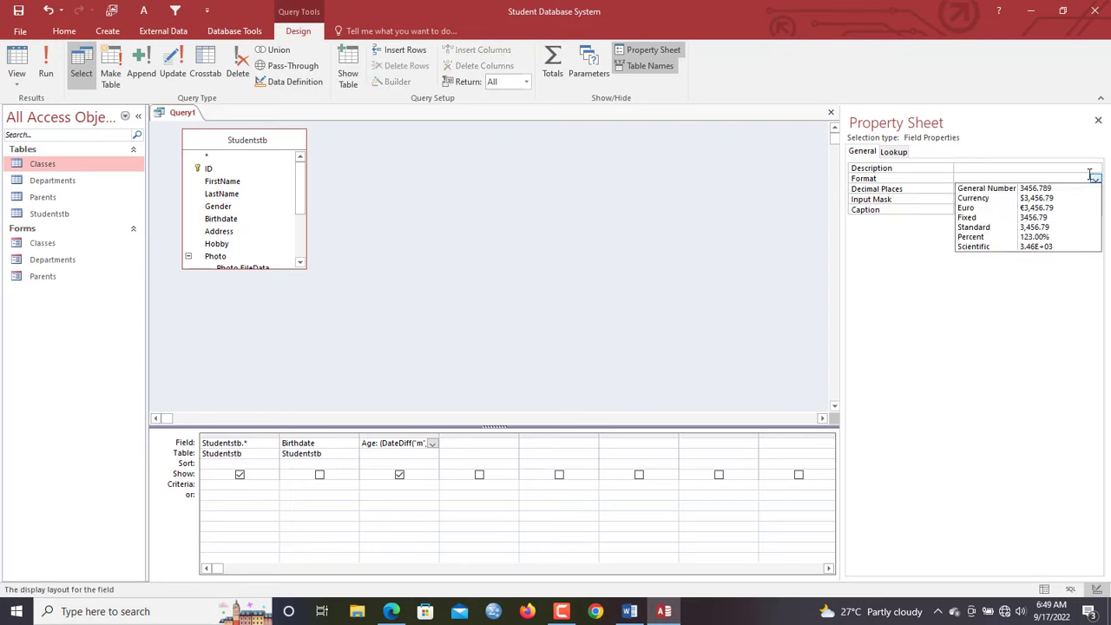
left_click(960, 169)
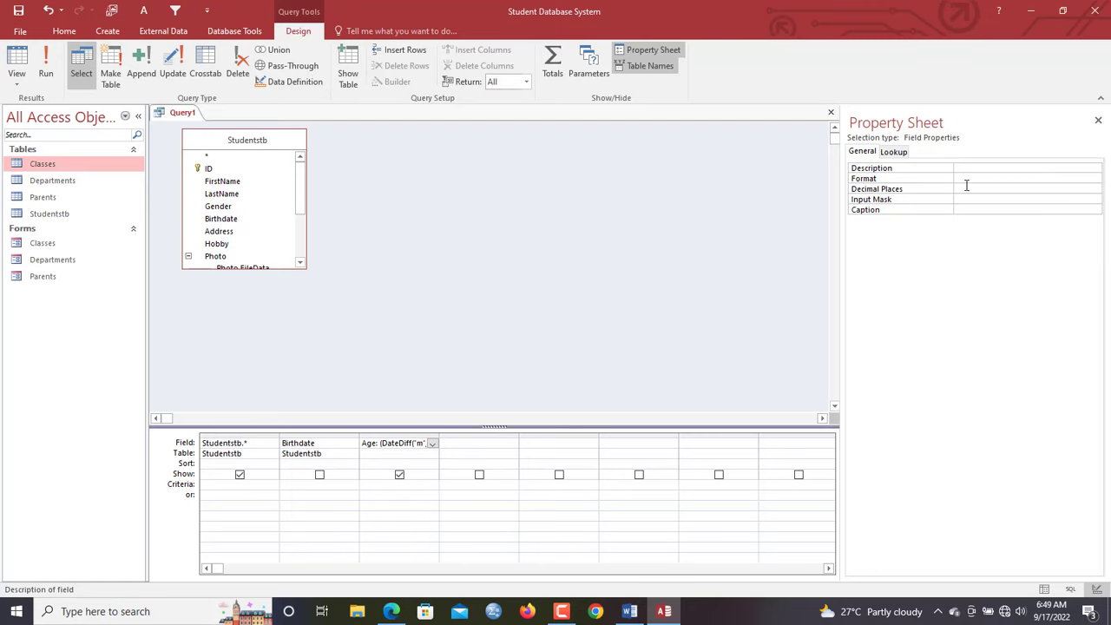
left_click(965, 188)
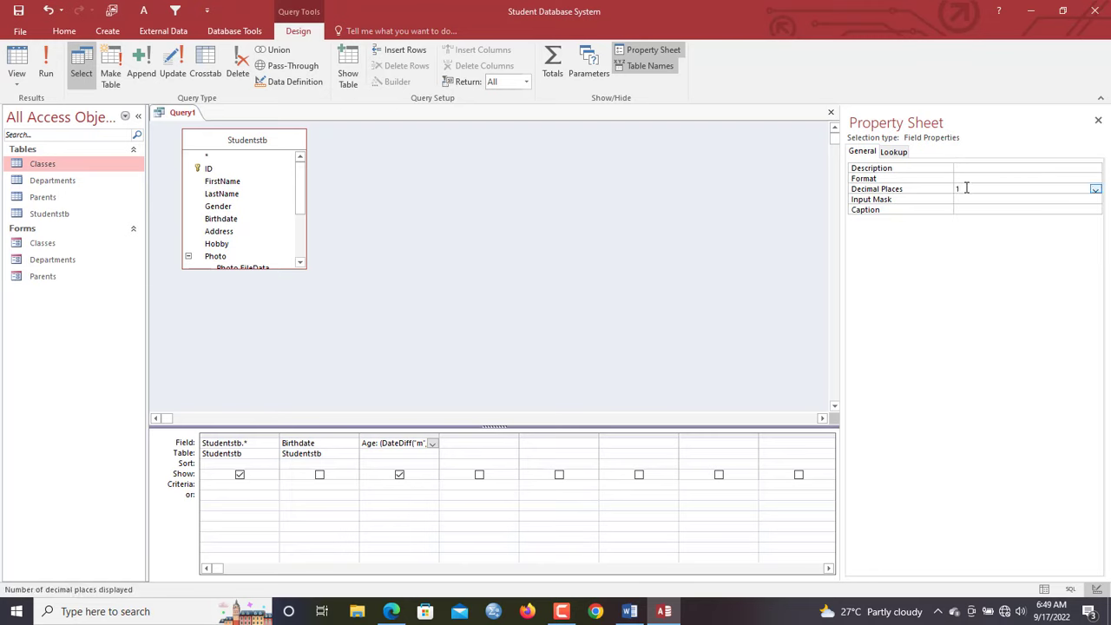
Step: Save the query under the new name 'Students extended'
key("ctrl+s")
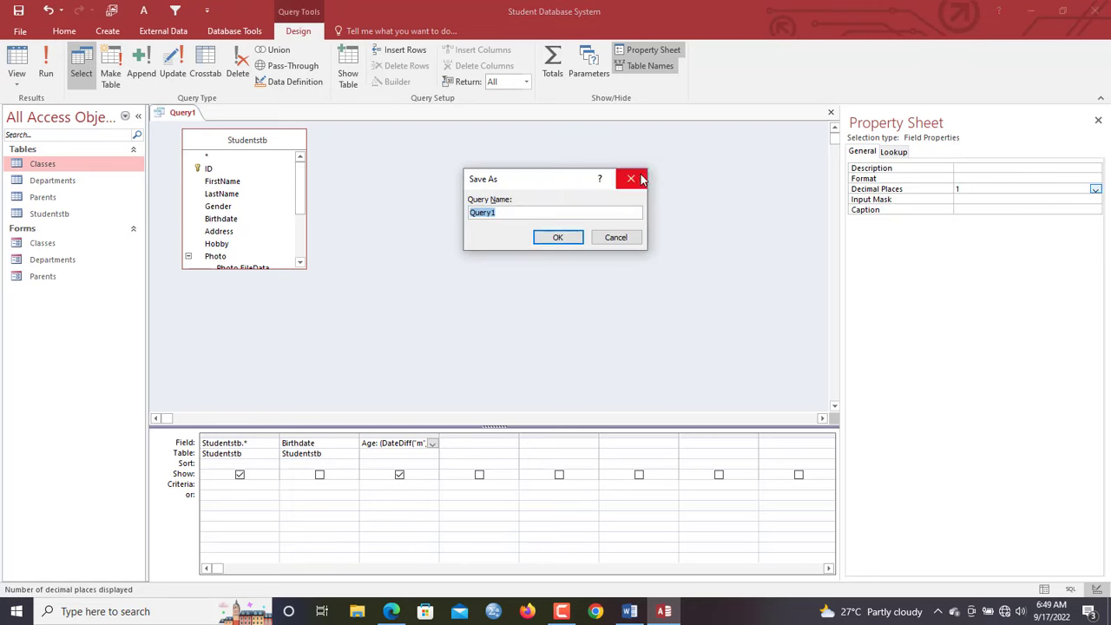
left_click(631, 179)
right_click(191, 113)
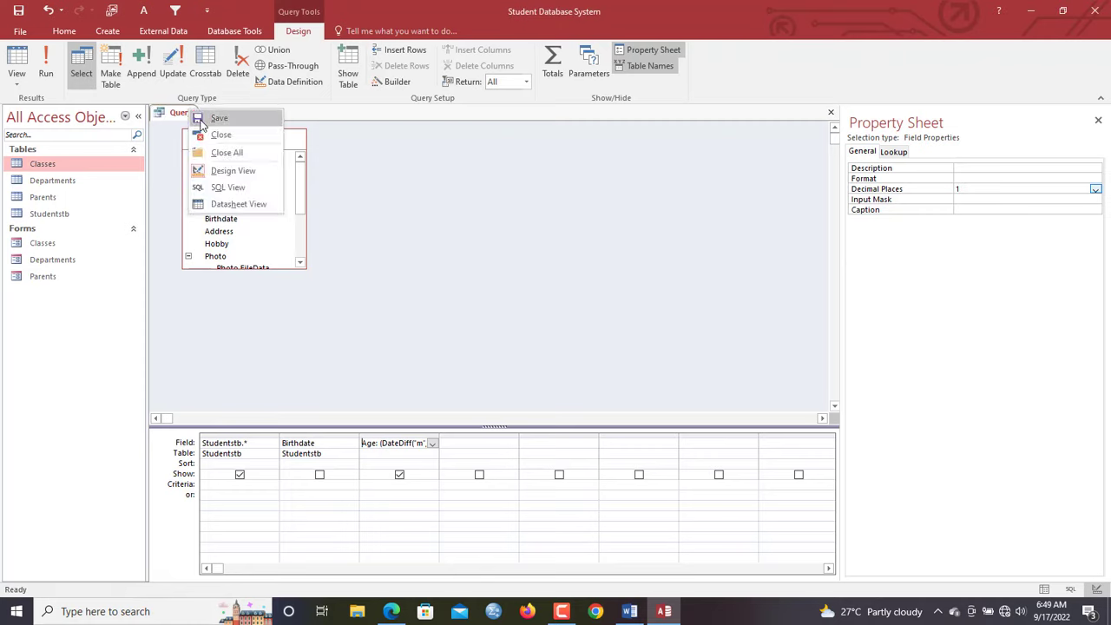
left_click(201, 122)
type("Students extended")
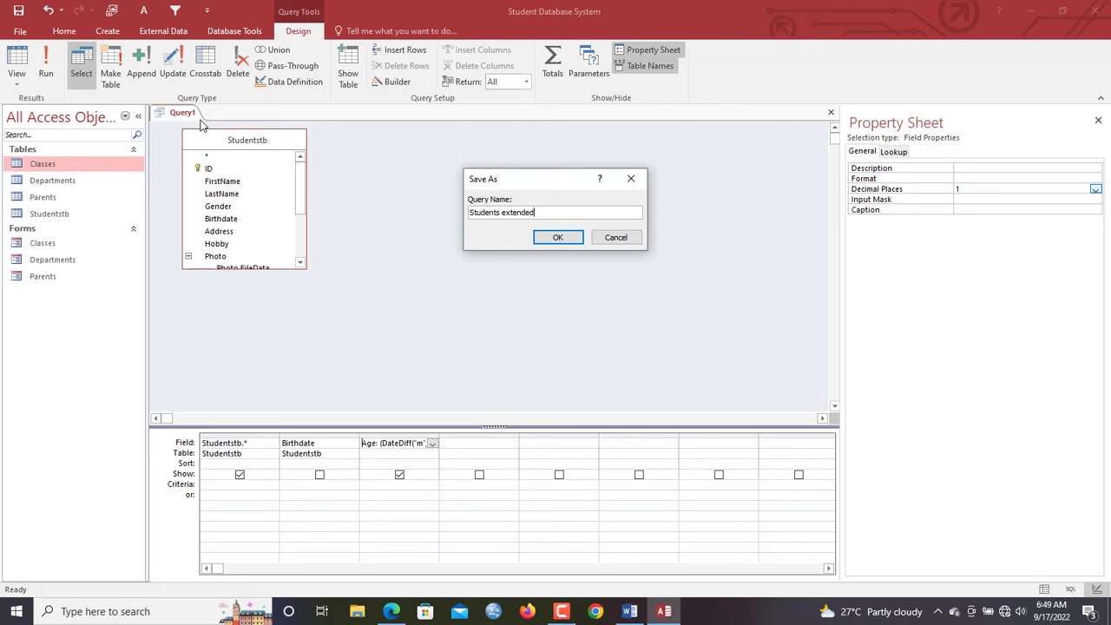
key("Return")
Step: Run Students extended and check the first student's age value
left_click(46, 73)
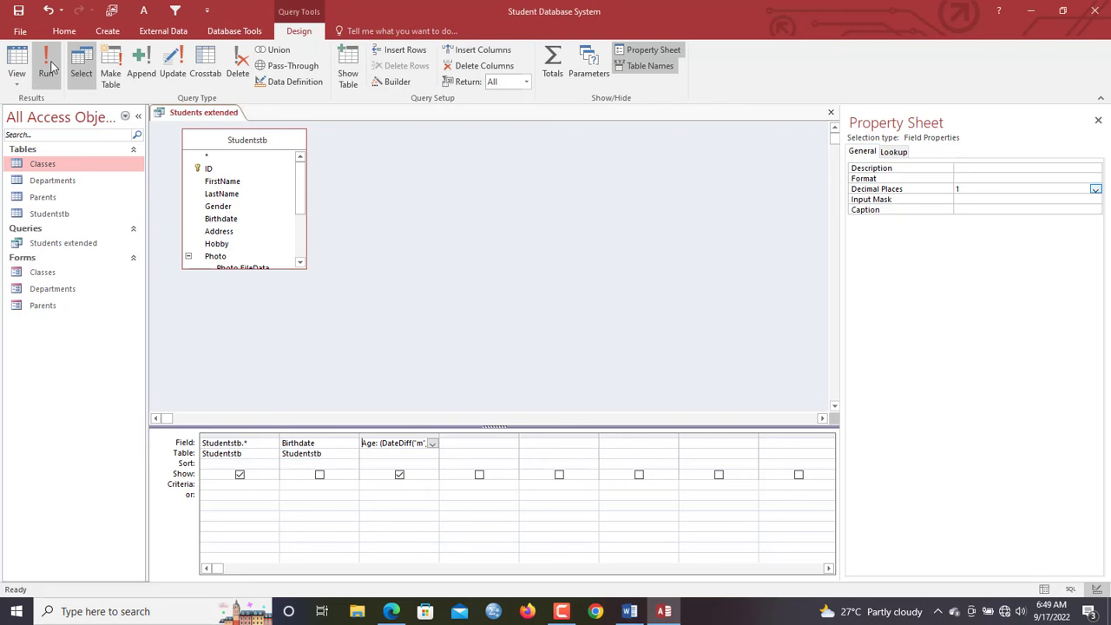
left_click_drag(490, 575, 571, 586)
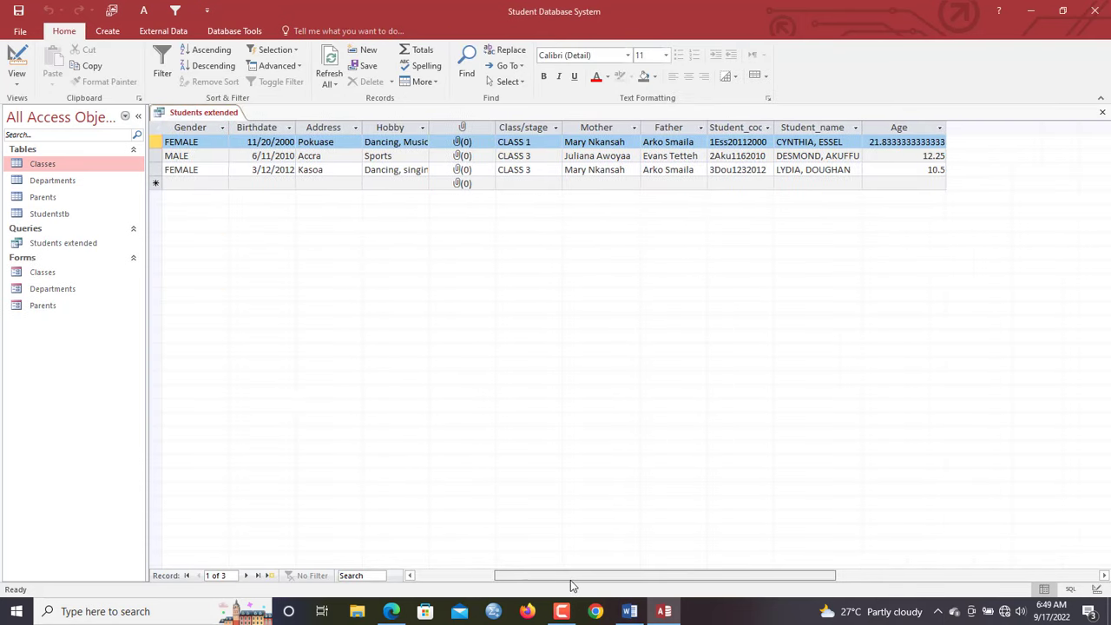
left_click(922, 142)
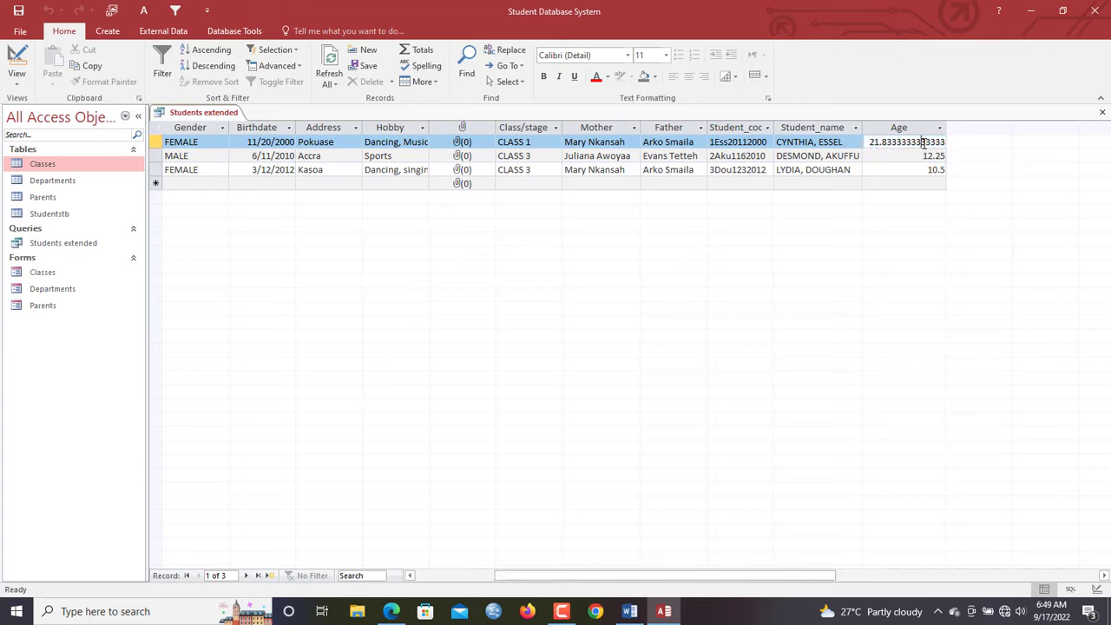
Step: Give the Age field the Standard number format in Design View
right_click(198, 118)
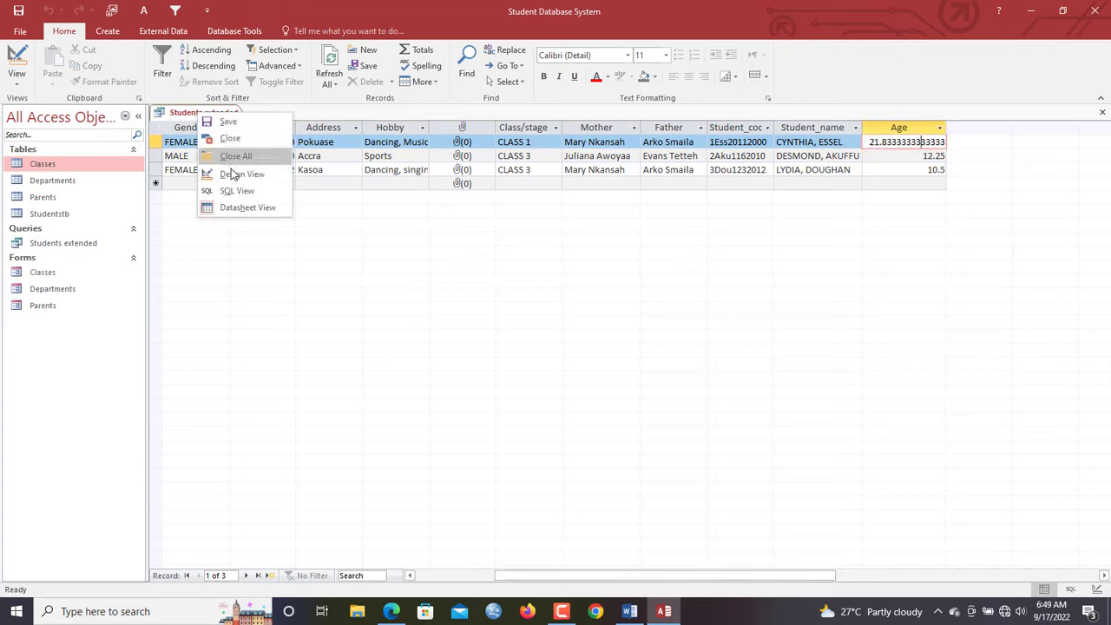
left_click(239, 172)
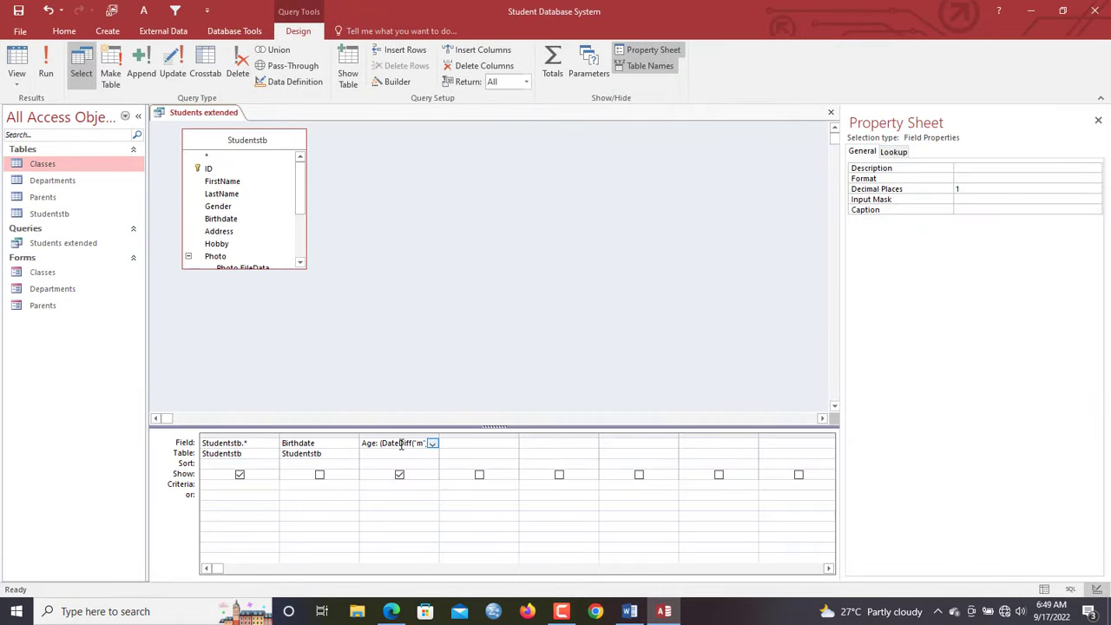
left_click(400, 443)
left_click(1095, 180)
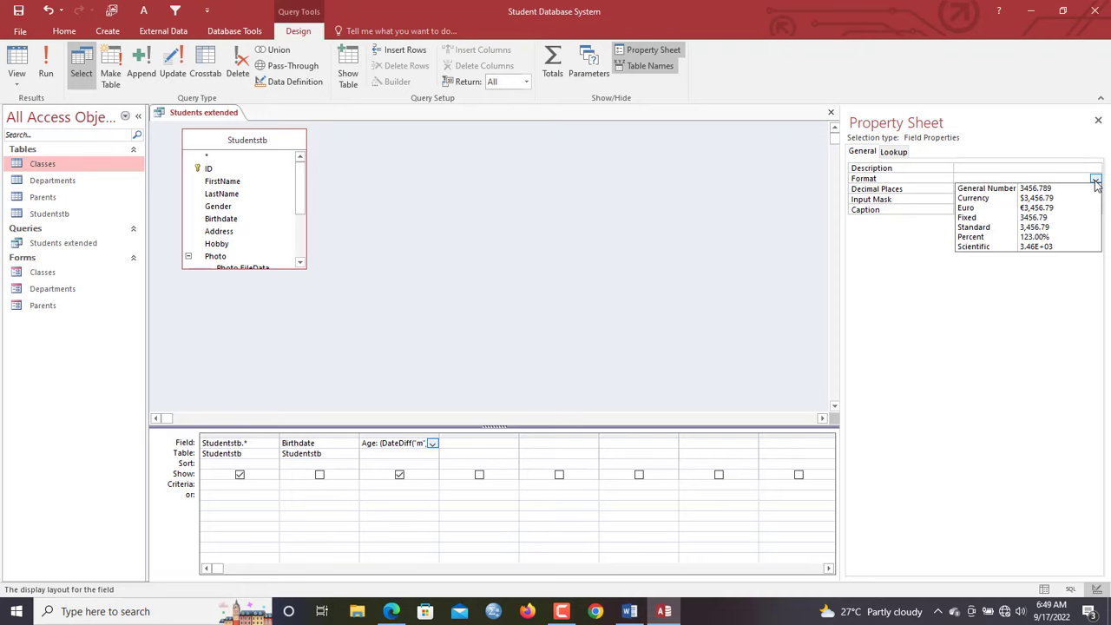
left_click(1010, 227)
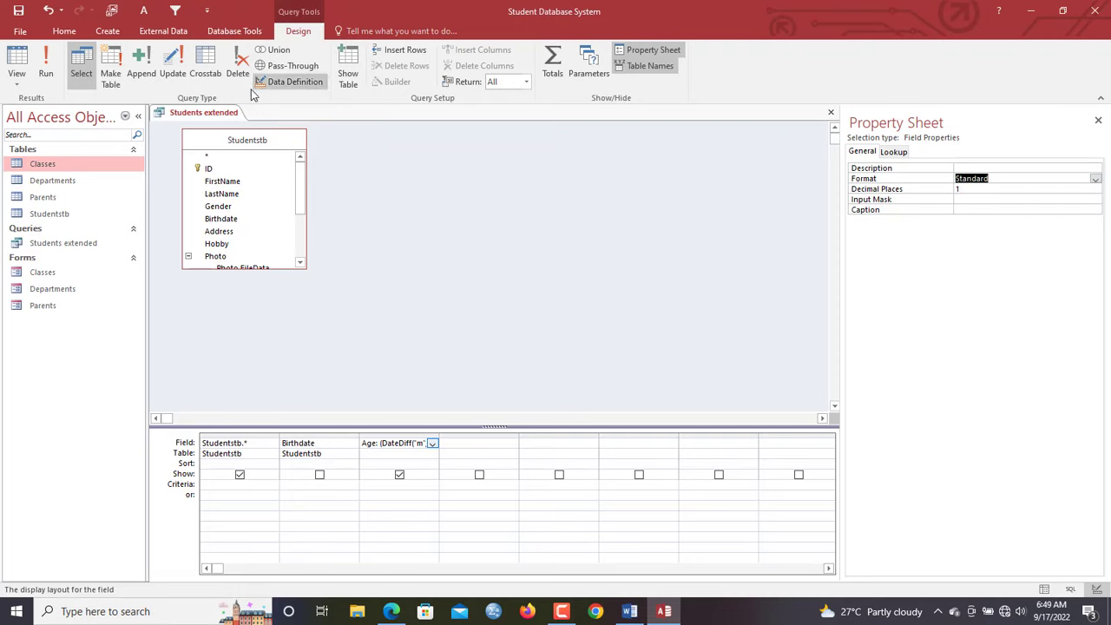
Step: Run Students extended and check all three students' Age values in the datasheet
left_click(52, 86)
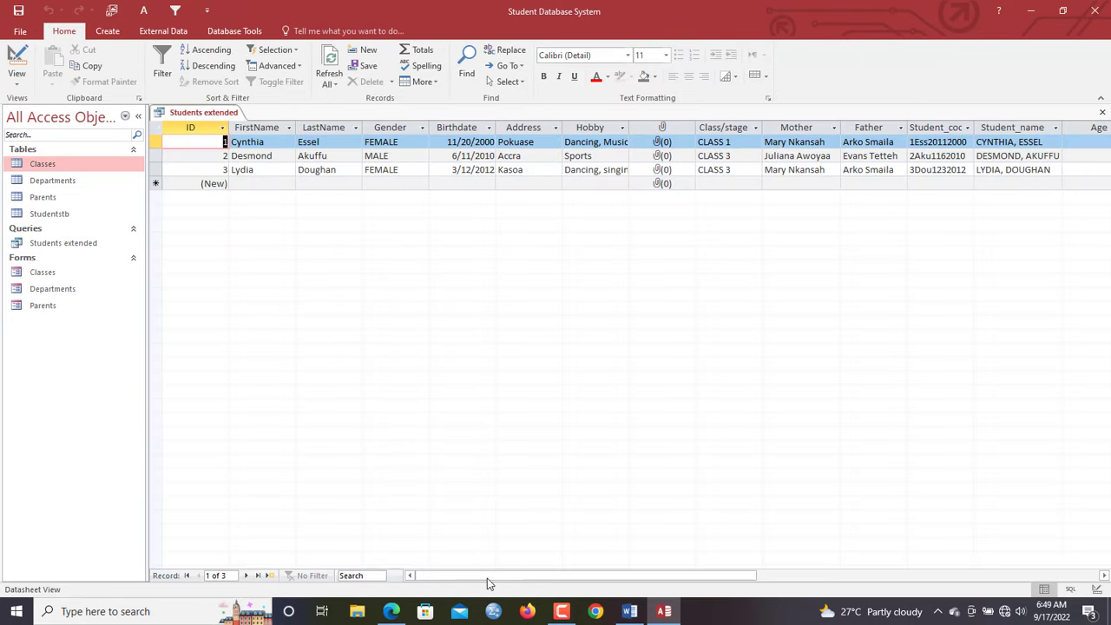
left_click_drag(484, 580, 585, 581)
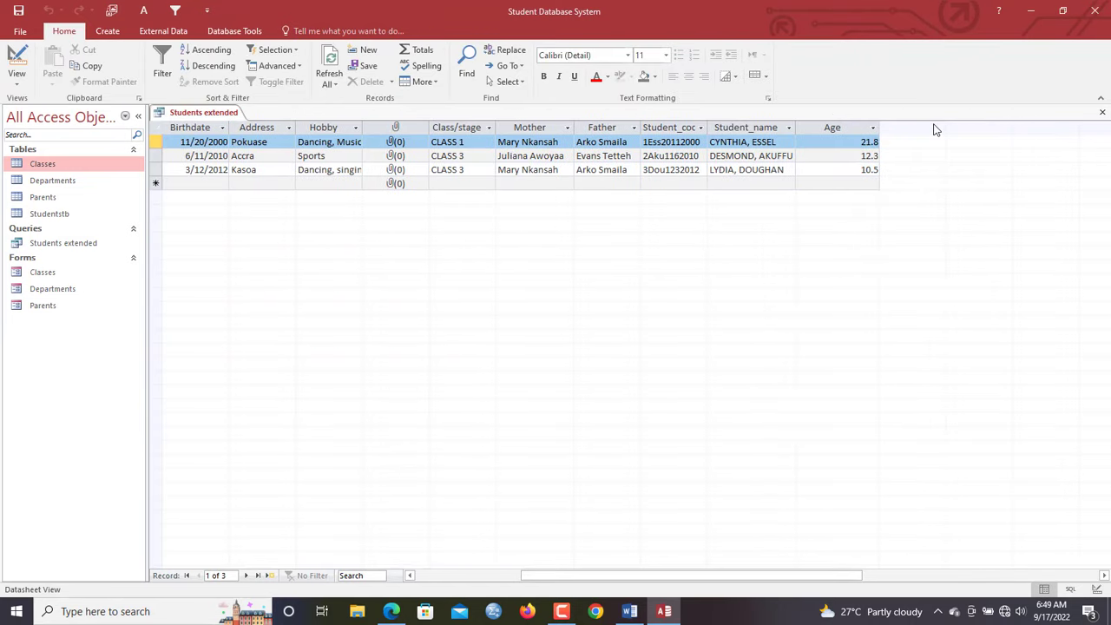
left_click_drag(845, 140, 918, 135)
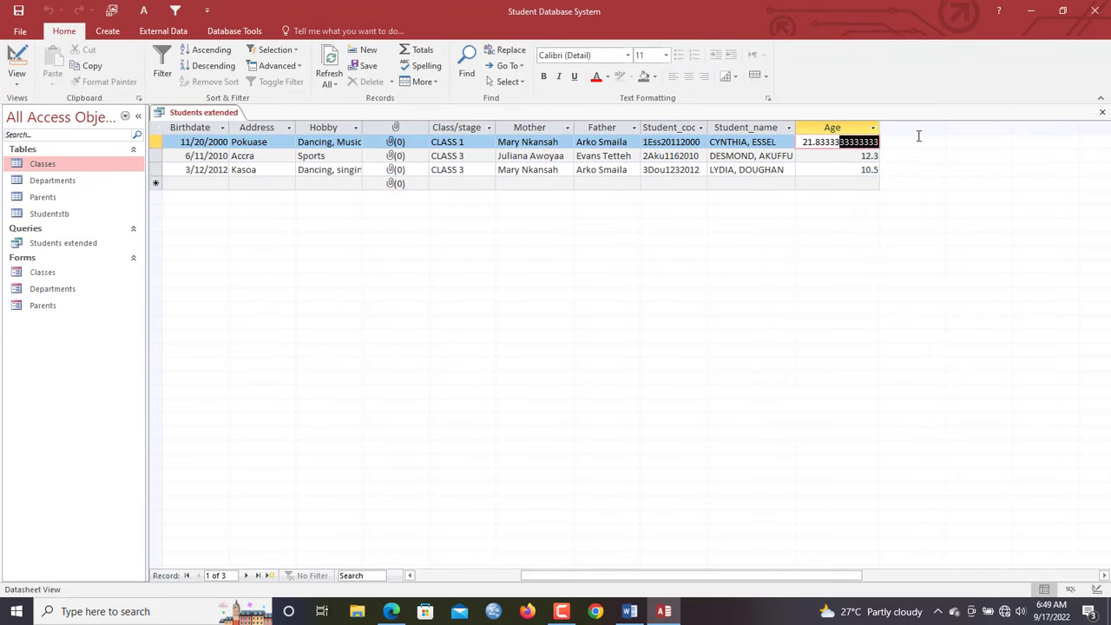
left_click(866, 153)
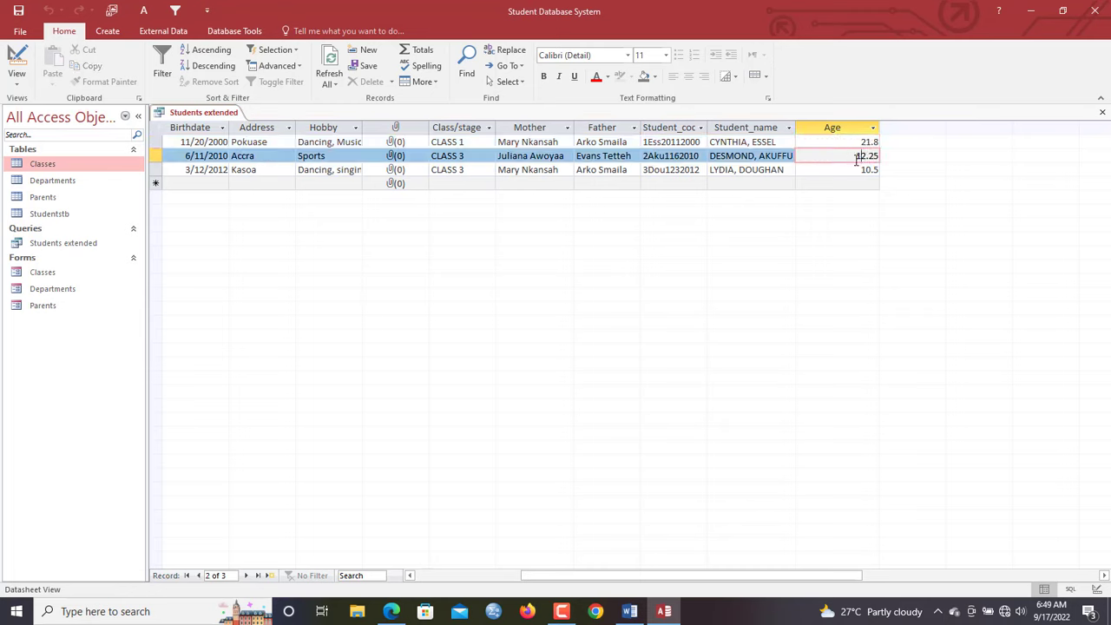
left_click(867, 171)
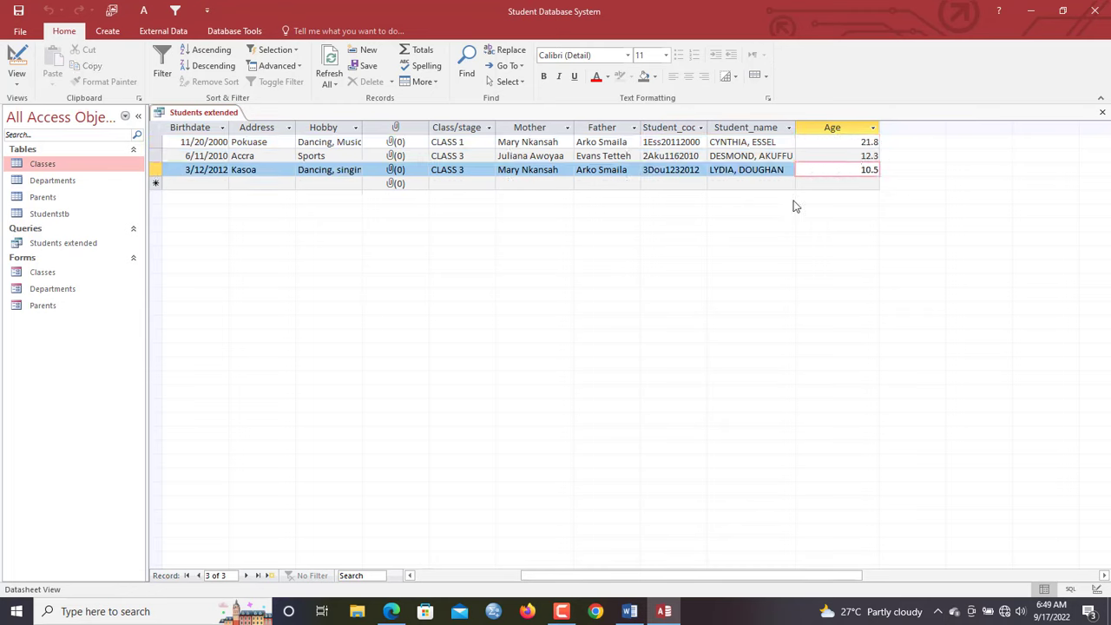
left_click(637, 173)
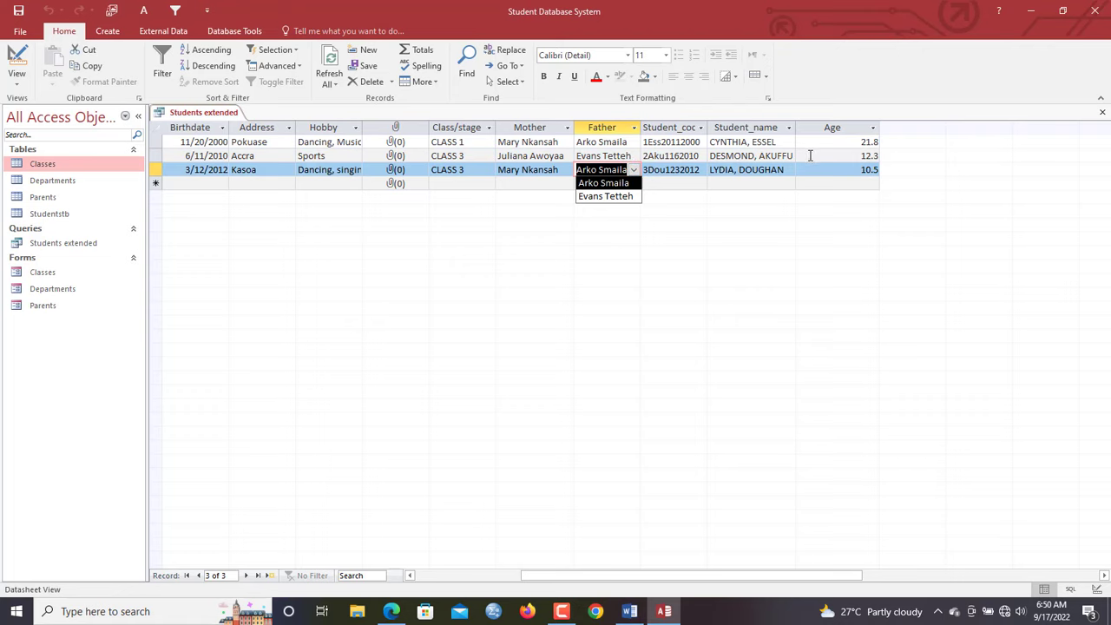
left_click(845, 144)
left_click(851, 158)
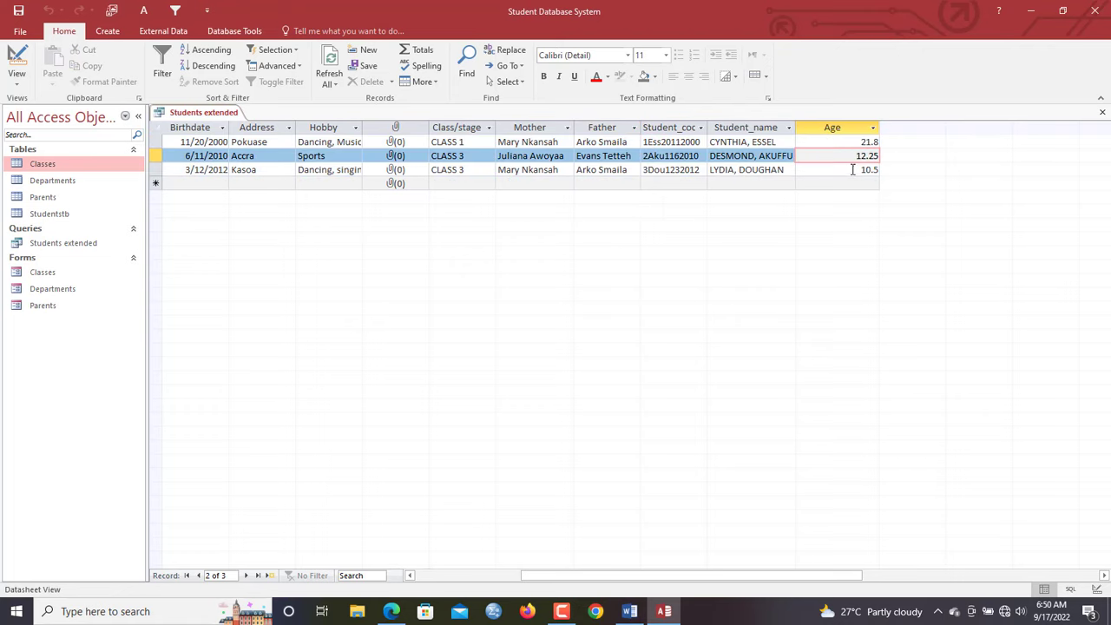
left_click(853, 170)
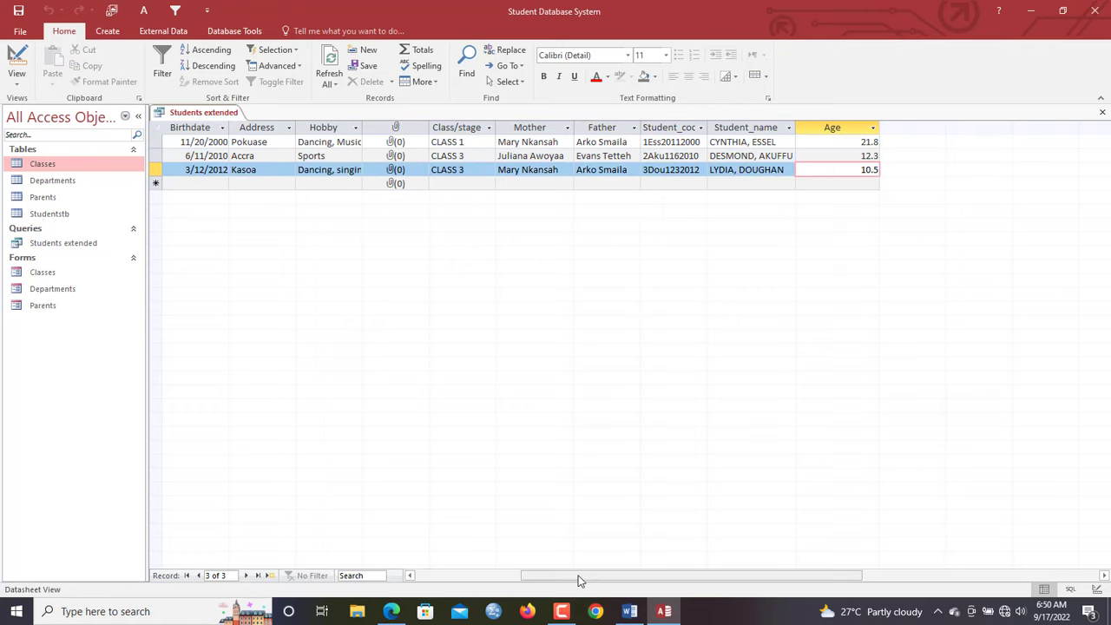
left_click_drag(578, 576, 416, 568)
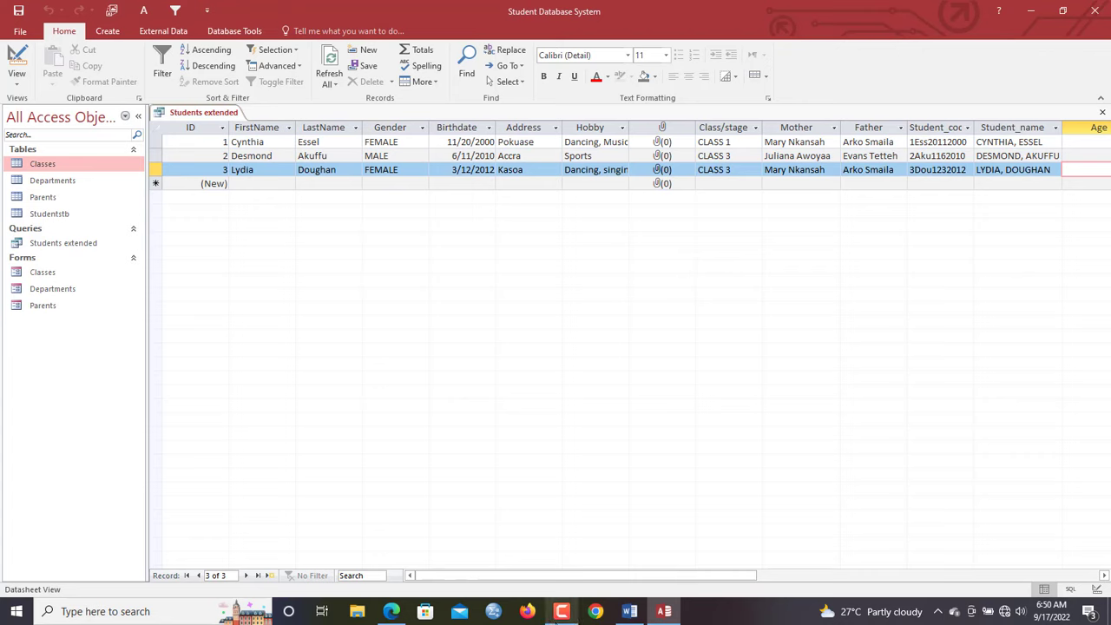
left_click(200, 115)
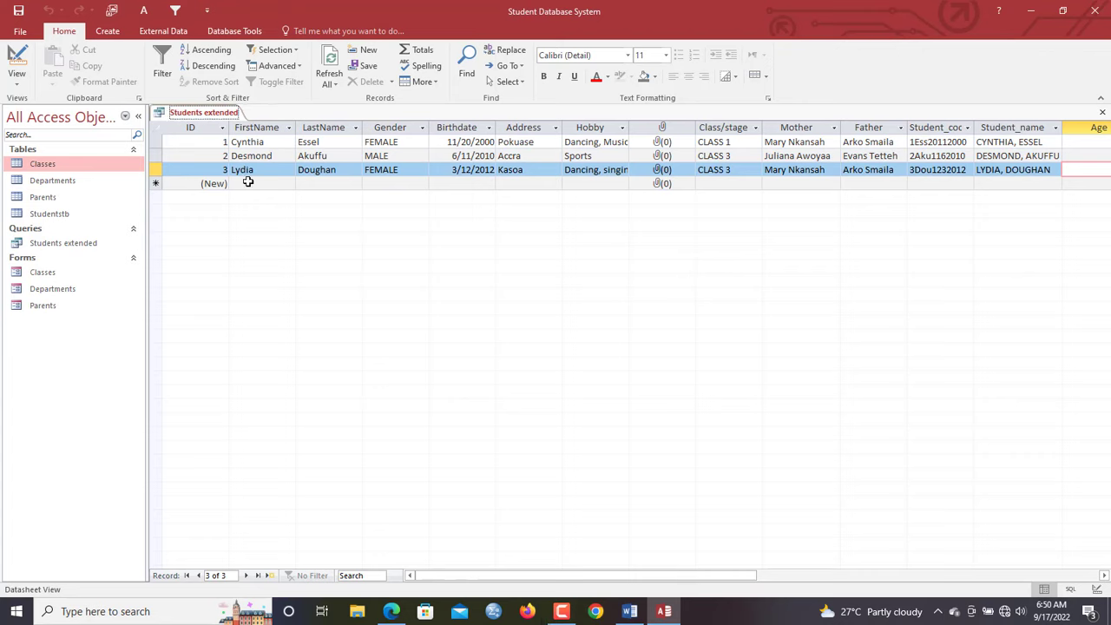
right_click(200, 118)
Step: Close the query and duplicate the Parents form as 'Students info'
left_click(227, 139)
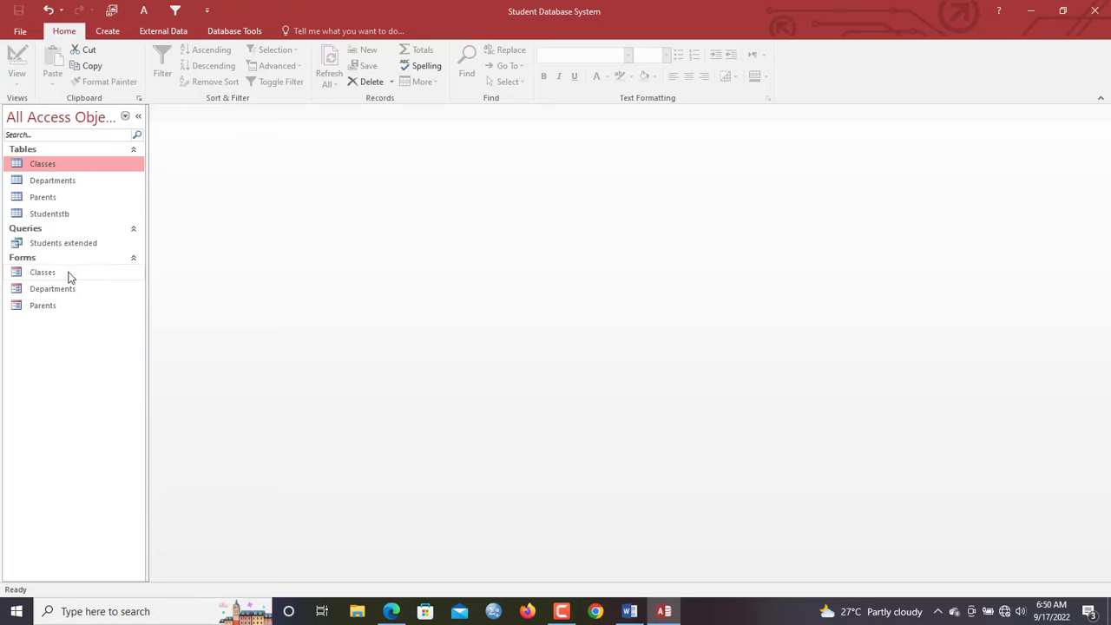
double_click(52, 305)
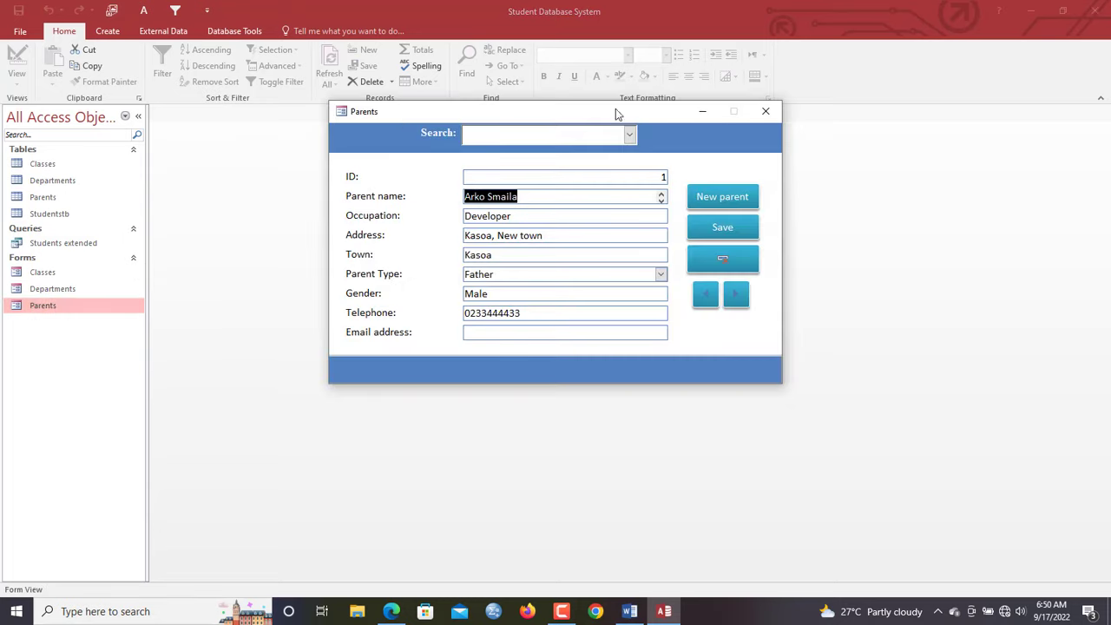
left_click(765, 111)
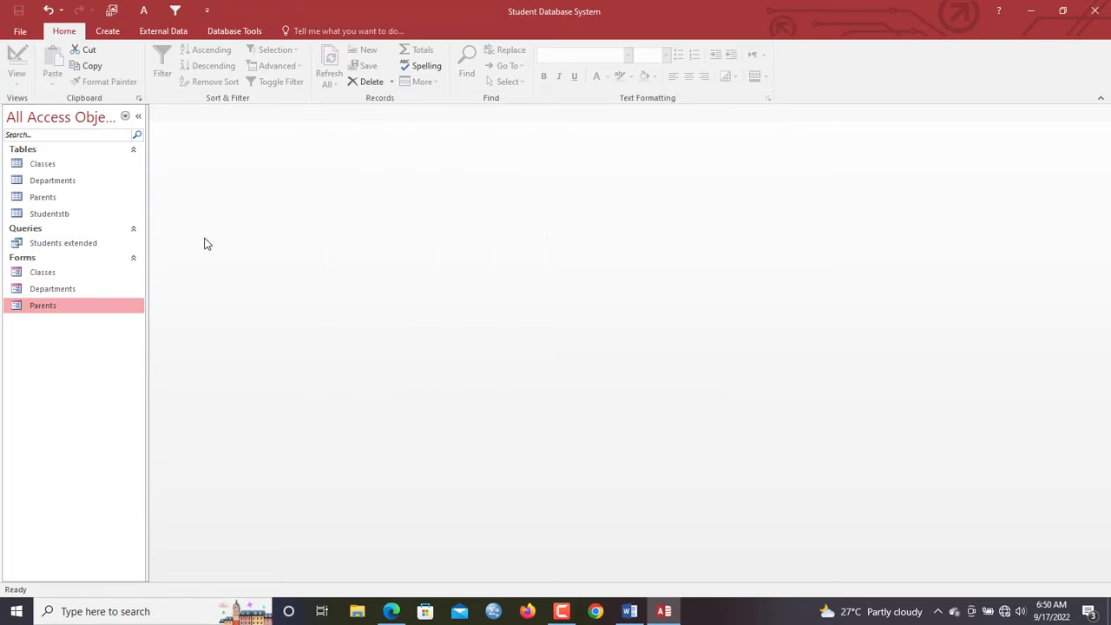
right_click(103, 308)
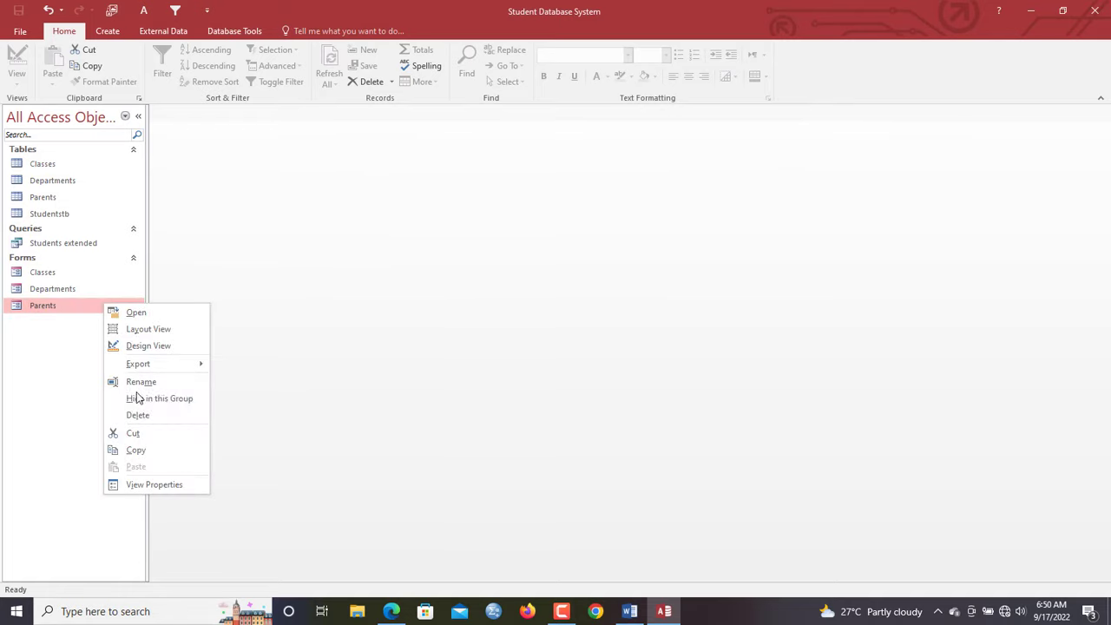
left_click(148, 450)
key("ctrl+v")
type("S")
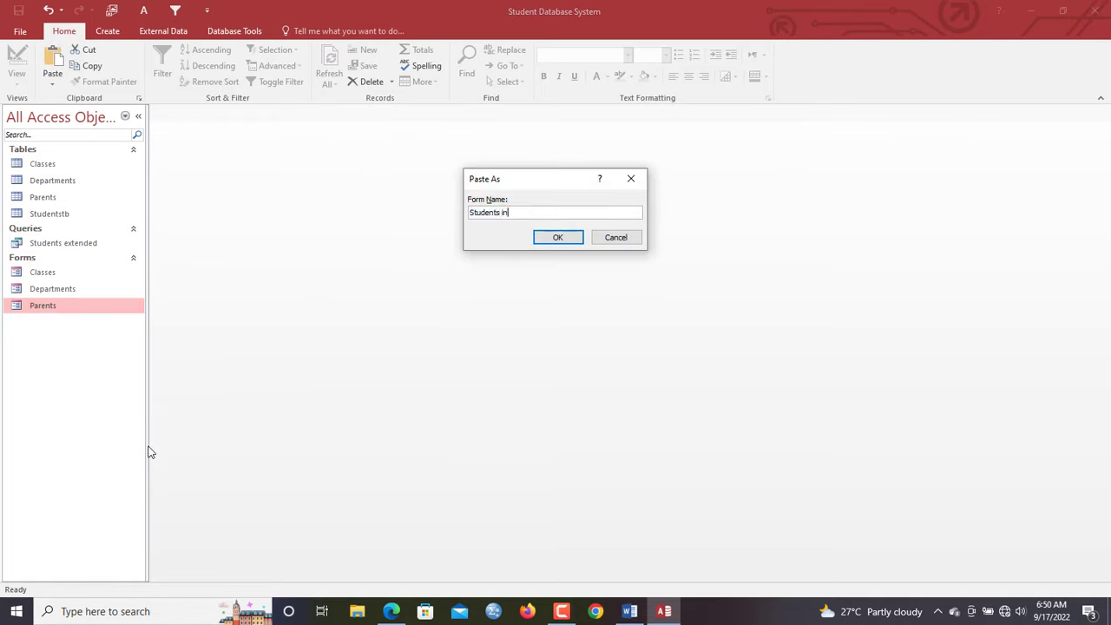
key("Return")
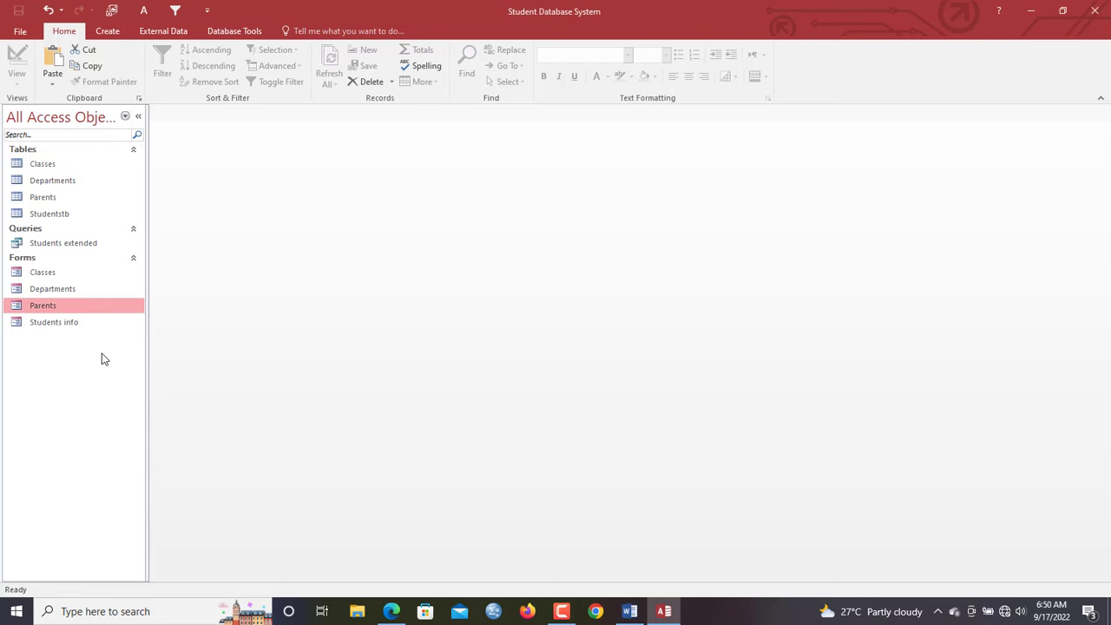
Step: In Design View, give all command buttons Highlight hover and pressed colours with black text
right_click(62, 330)
left_click(91, 365)
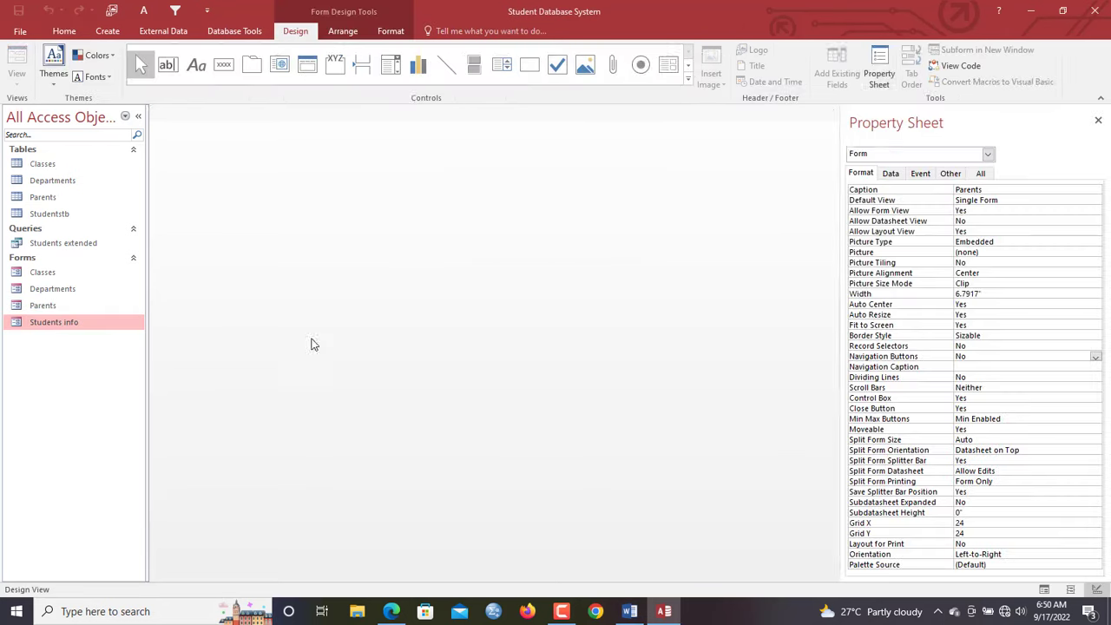
left_click_drag(597, 198, 541, 356)
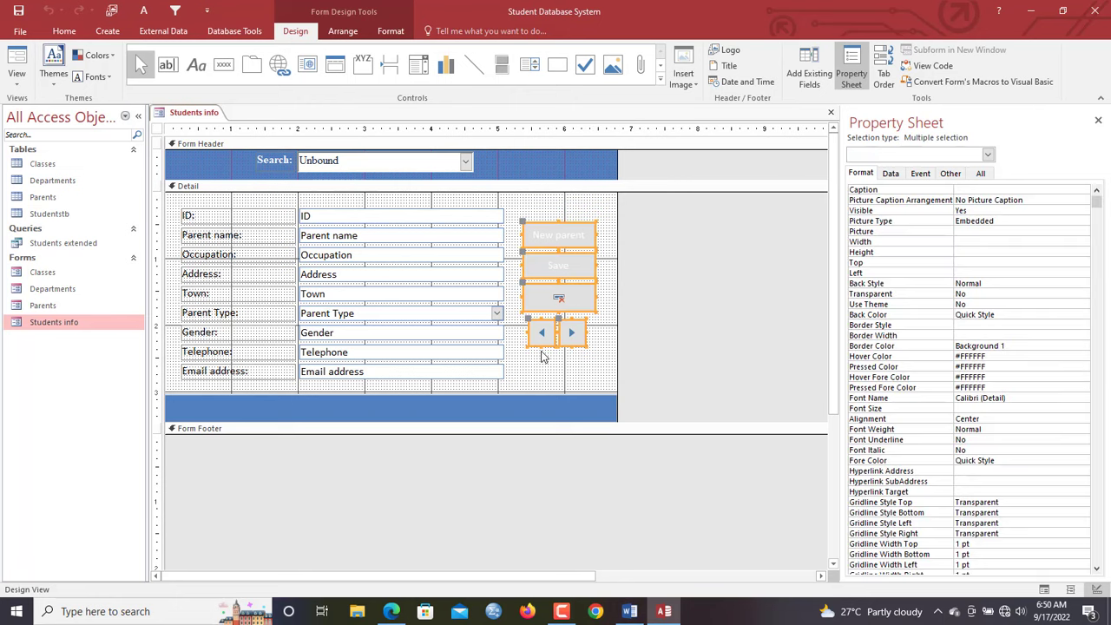
double_click(988, 358)
type("h")
key("Return")
type("h")
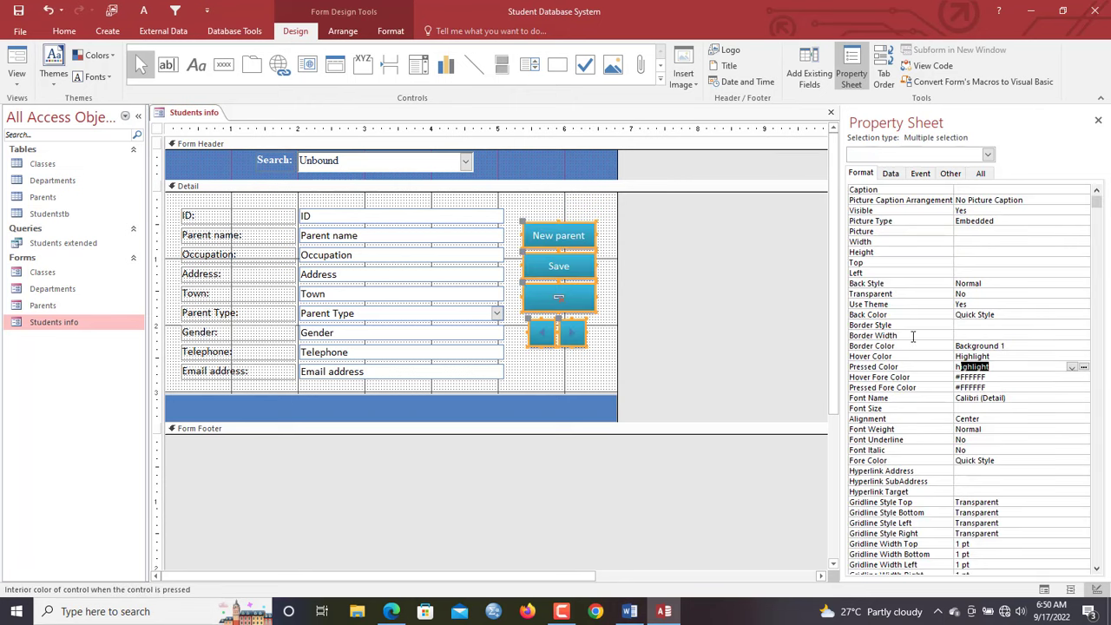
key("Return")
type("0")
key("Return")
type("0")
key("Return")
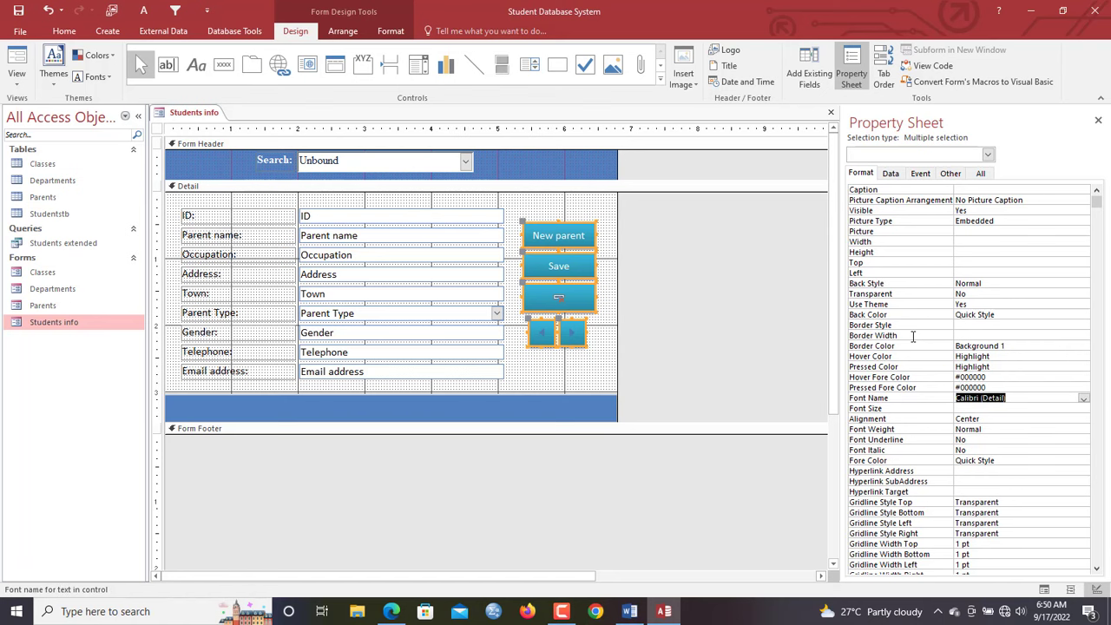
Step: Change the 'New parent' button caption to 'New student'
left_click(609, 223)
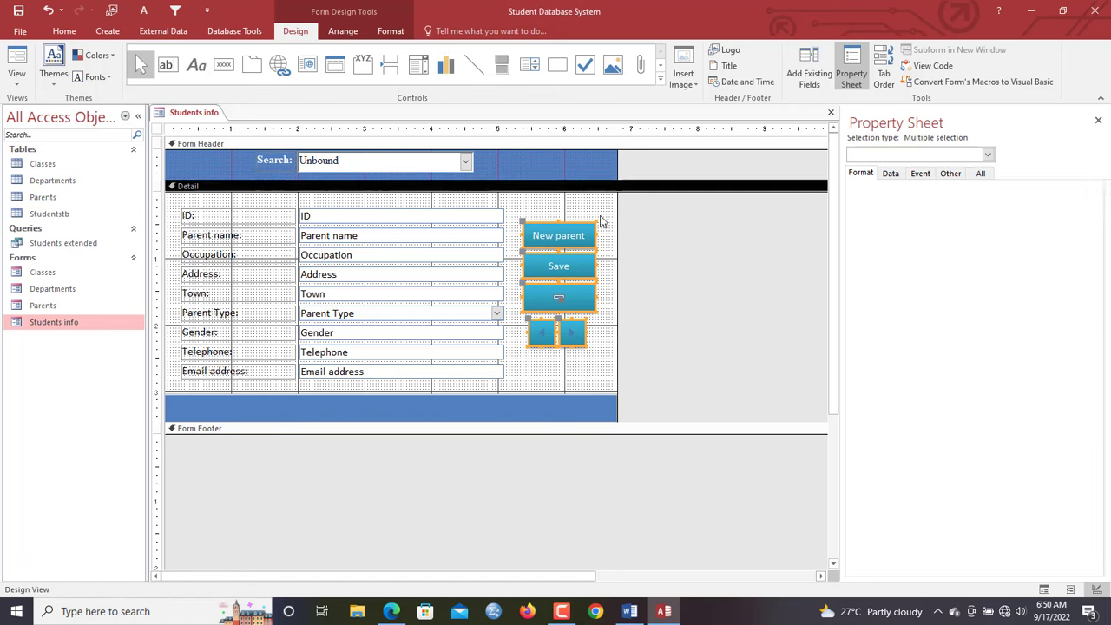
left_click(565, 240)
double_click(565, 241)
type("student")
key("Tab")
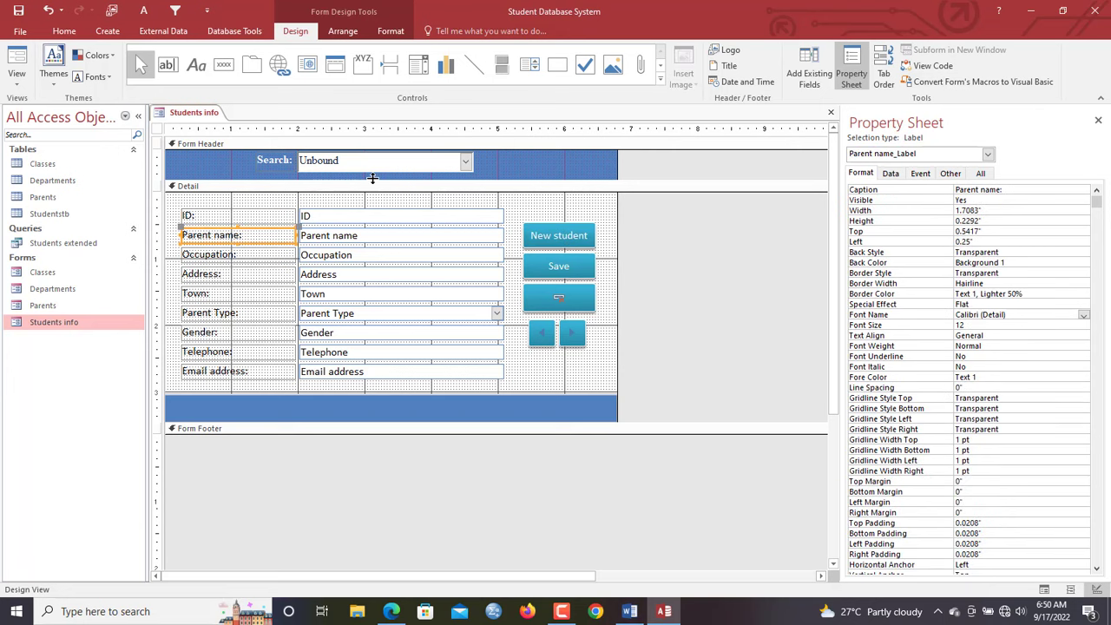
Step: Delete the search box and its label, then make the detail area taller
left_click_drag(531, 151, 244, 149)
key("Delete")
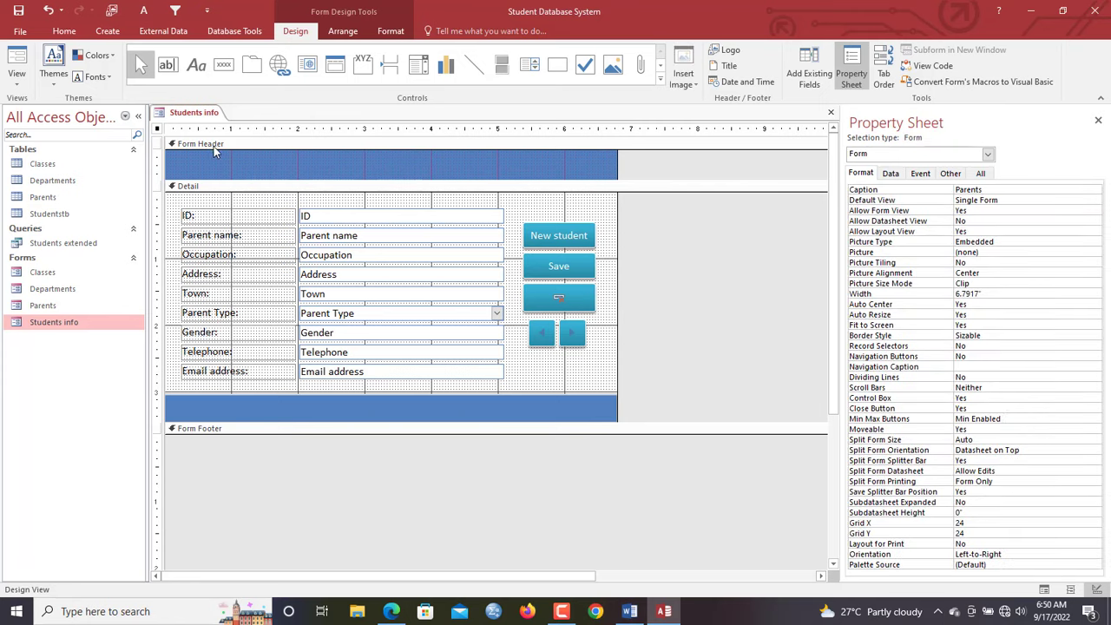
left_click_drag(630, 421, 687, 419)
left_click(615, 414)
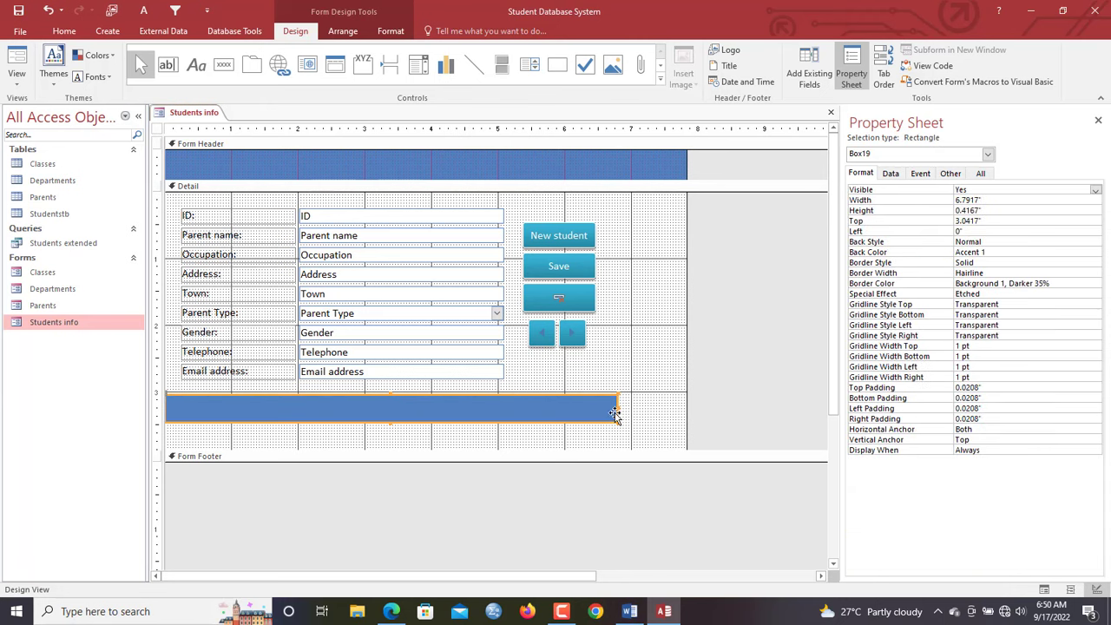
Step: Delete the blue bottom bar, shift the buttons right, and remove all parent labels and text boxes
key("Delete")
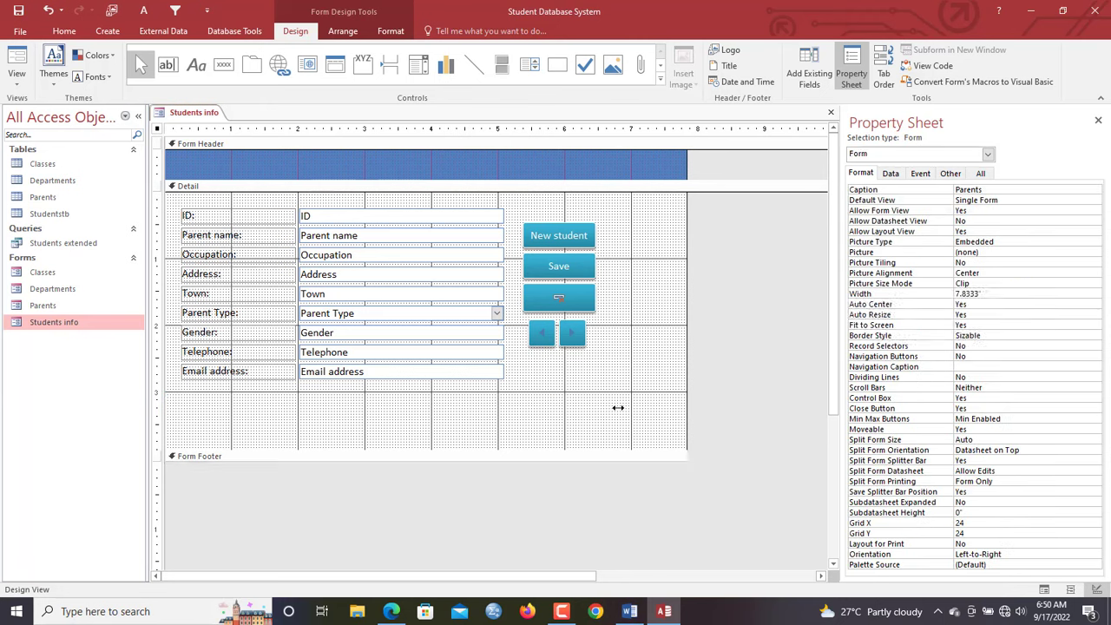
left_click_drag(560, 323, 610, 228)
left_click(523, 208)
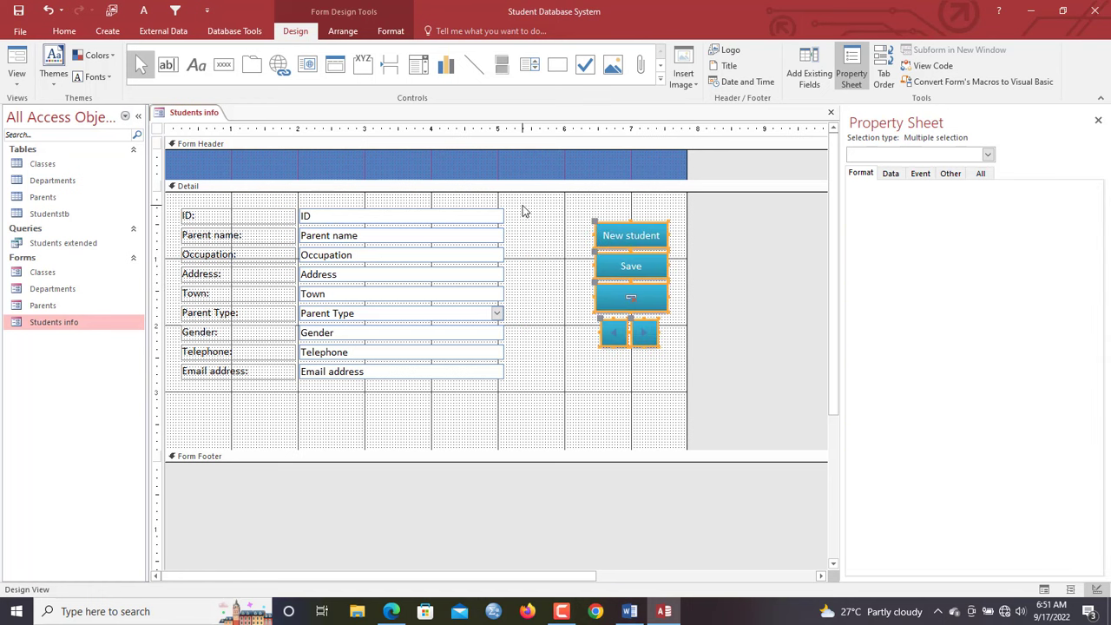
left_click(213, 187)
left_click_drag(201, 203, 496, 458)
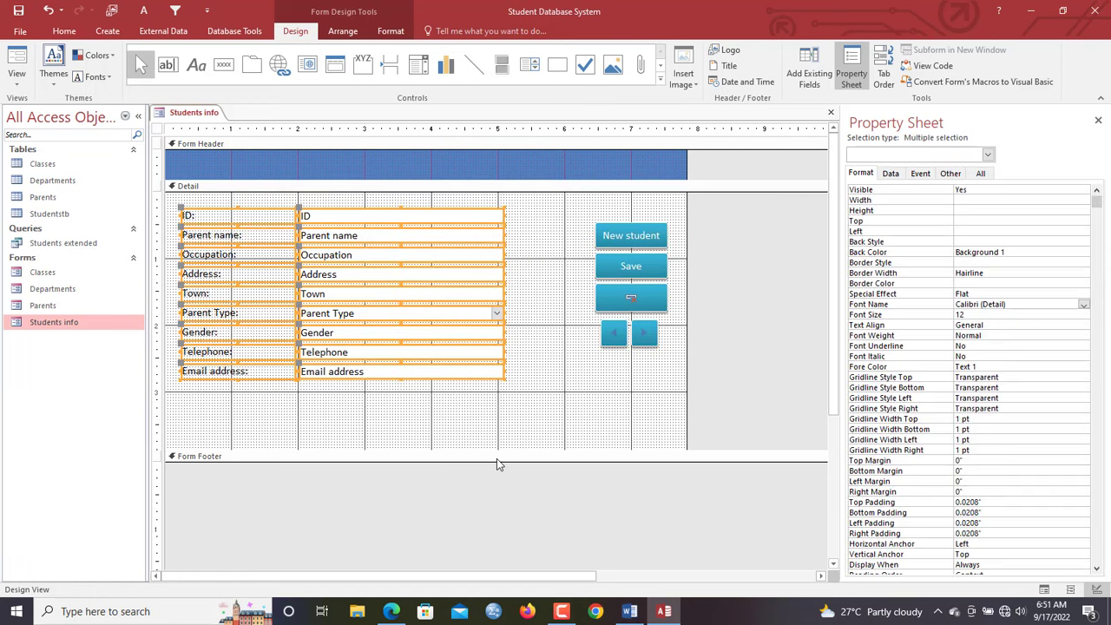
key("Delete")
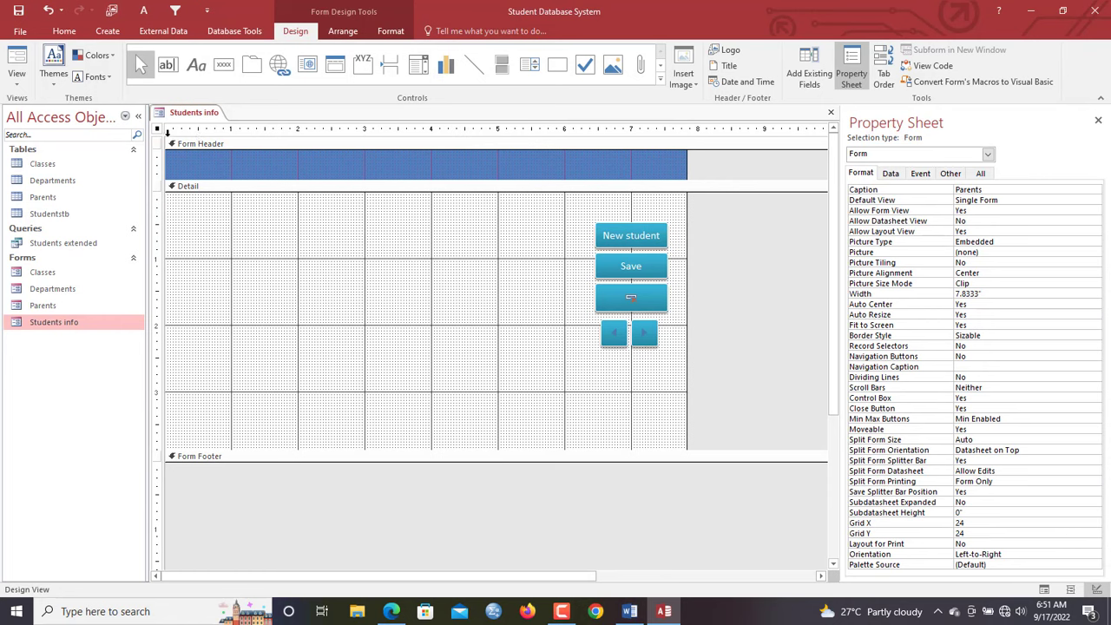
Step: Set the form's Record Source to Students extended, enlarge the detail area, and caption it 'Students profile'
left_click(891, 173)
left_click(1046, 189)
left_click(1083, 190)
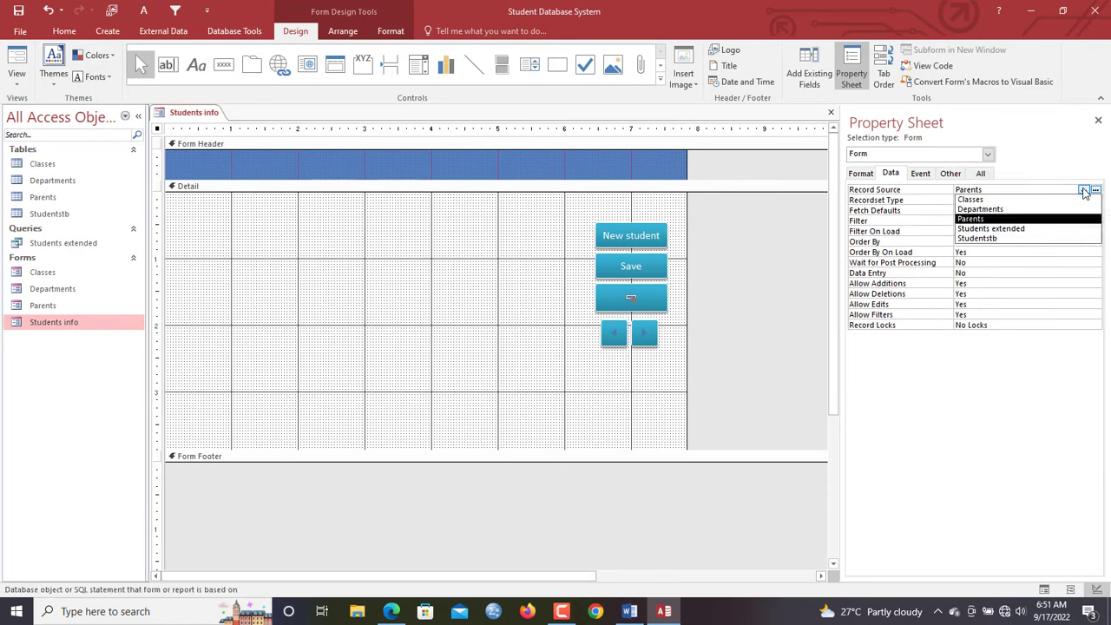
left_click(989, 226)
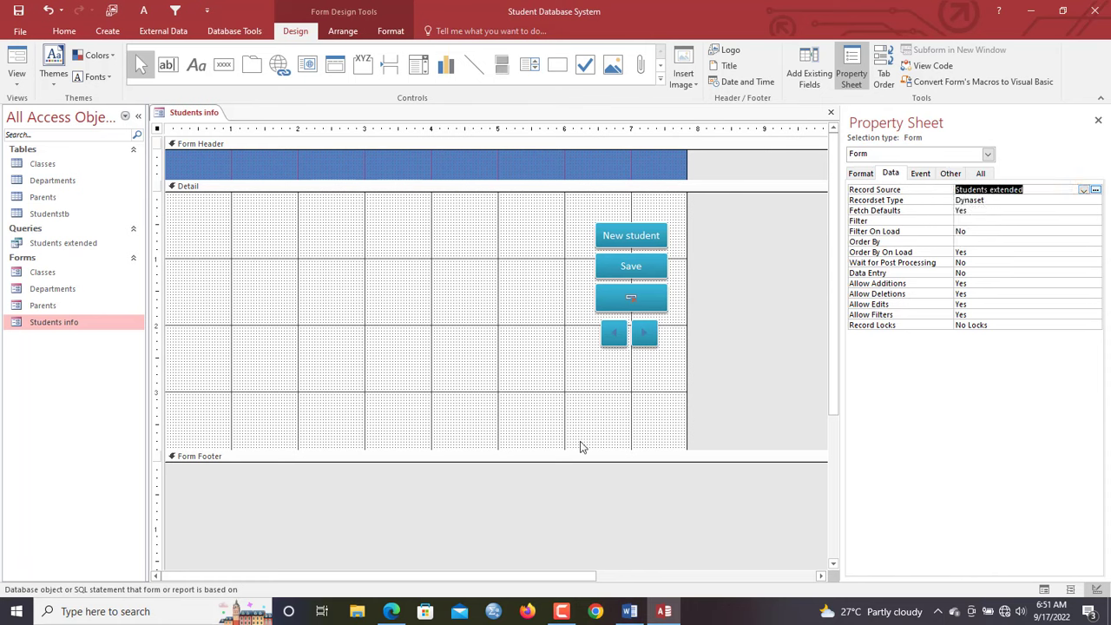
left_click_drag(585, 458, 593, 529)
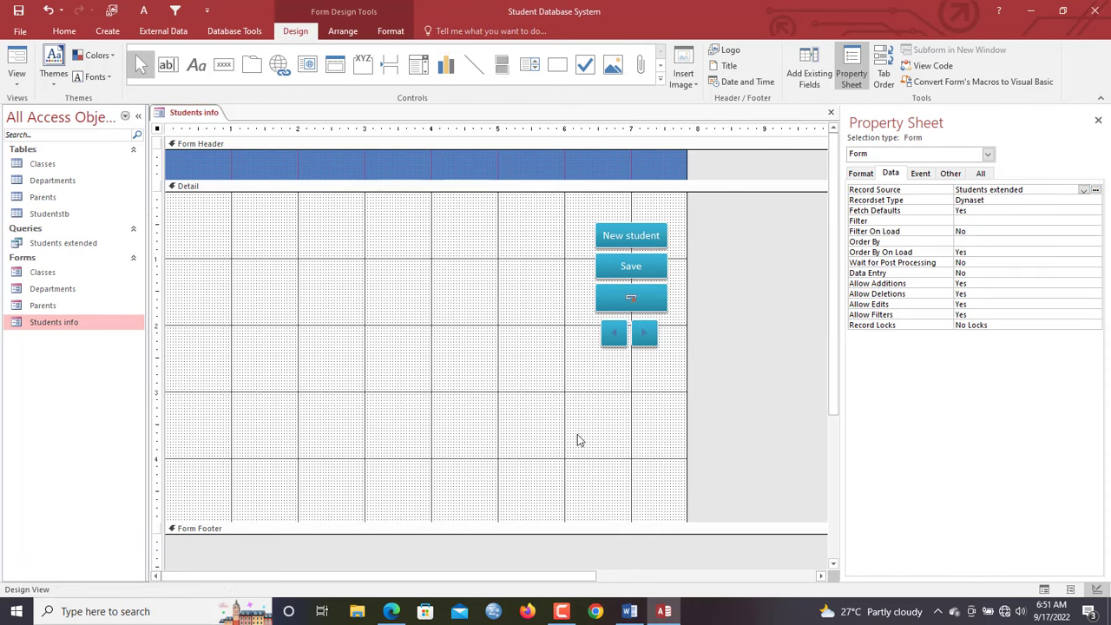
left_click(579, 440)
left_click(157, 130)
left_click(860, 173)
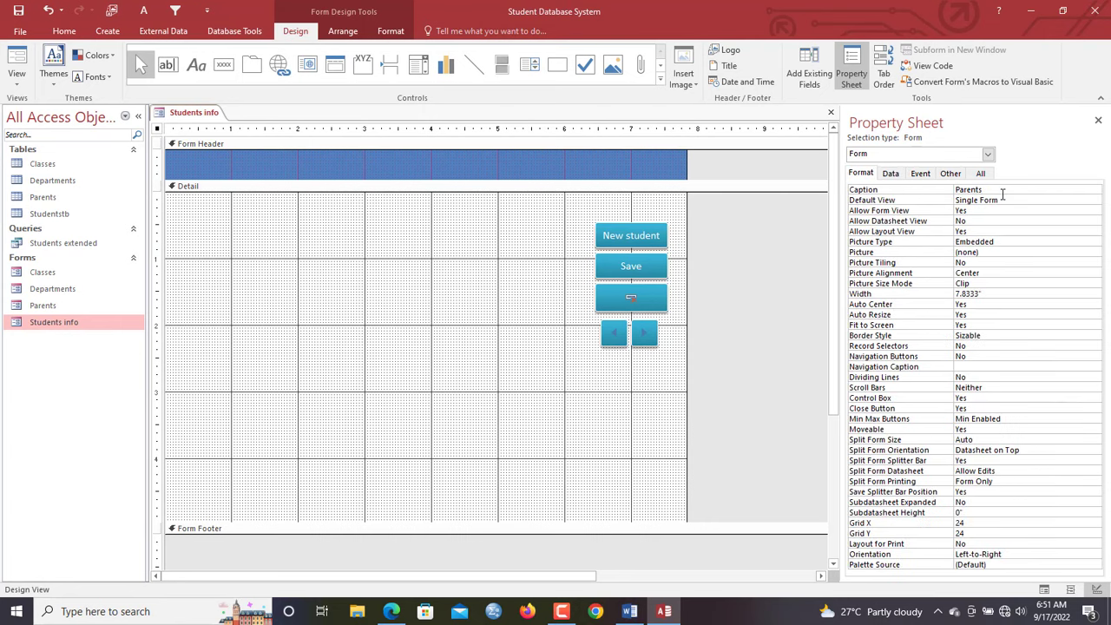
type("Stud")
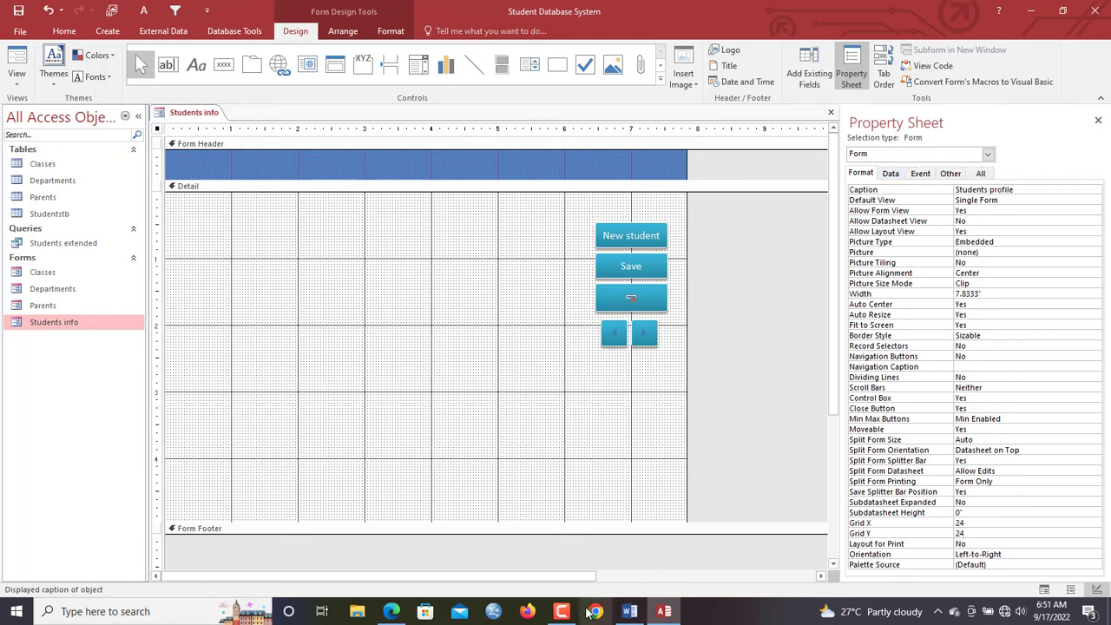
Step: Place the 13 Students extended fields, ID through Age, from the Field List into the Detail section
left_click(438, 288)
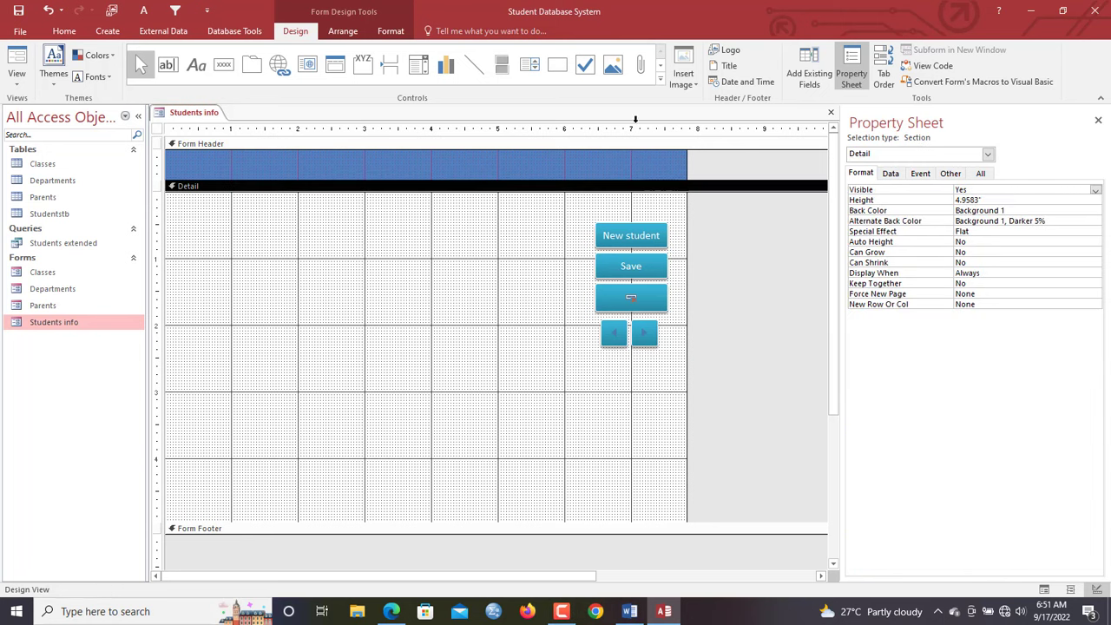
left_click(793, 80)
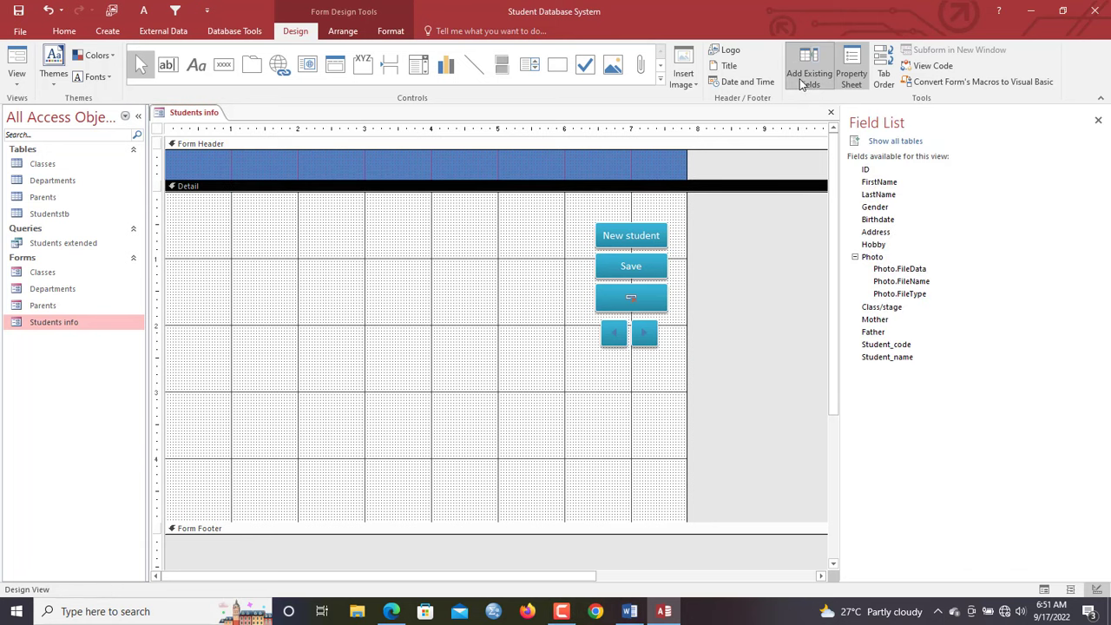
left_click(868, 171)
left_click(875, 182, "ctrl")
left_click(883, 196, "ctrl")
left_click(875, 207, "ctrl")
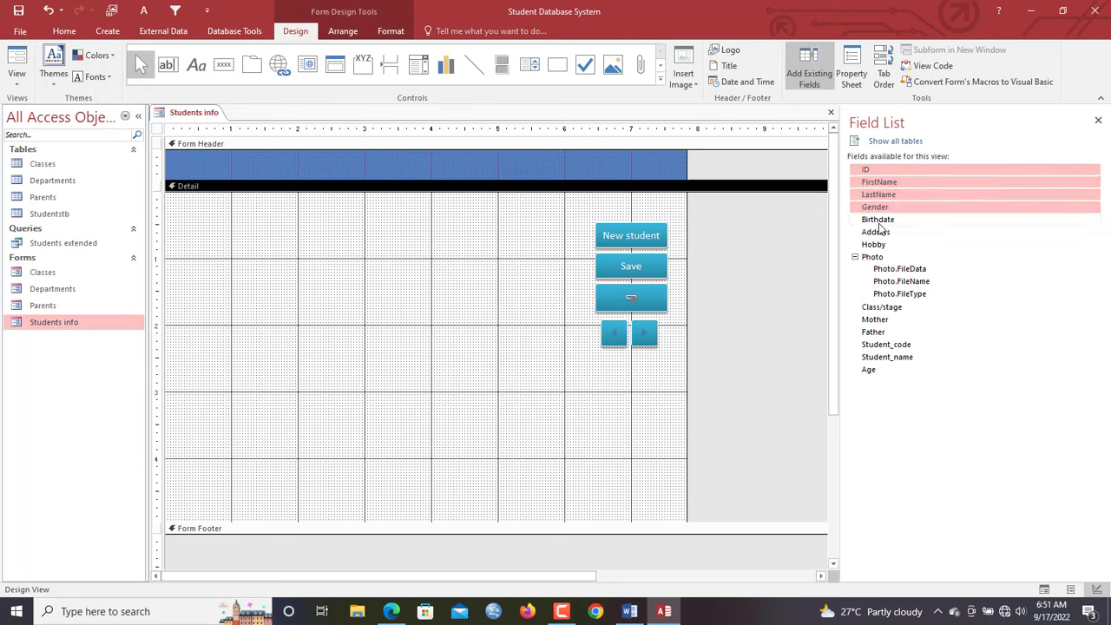
left_click(876, 220, "ctrl")
left_click(872, 231, "ctrl")
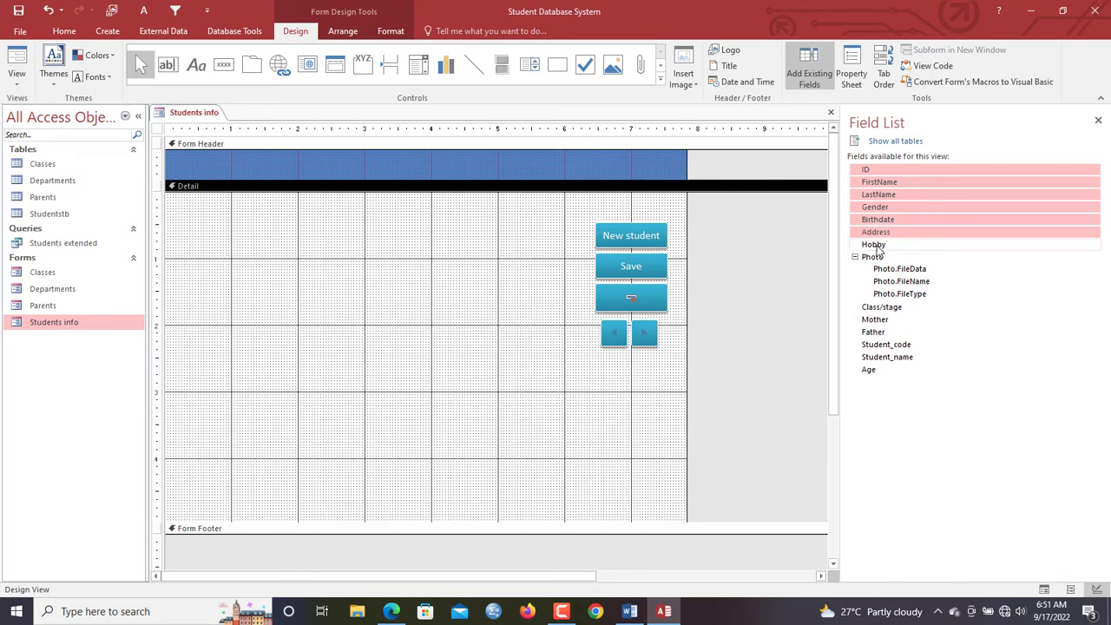
left_click(875, 245, "ctrl")
left_click(883, 308, "ctrl")
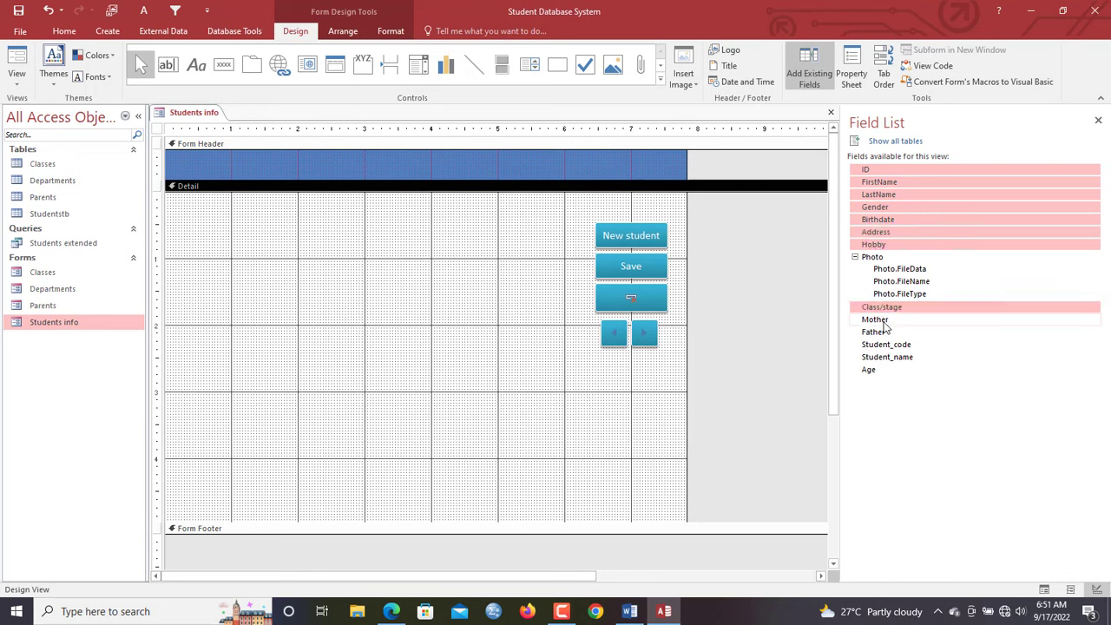
left_click(883, 321, "ctrl")
left_click(885, 332, "ctrl")
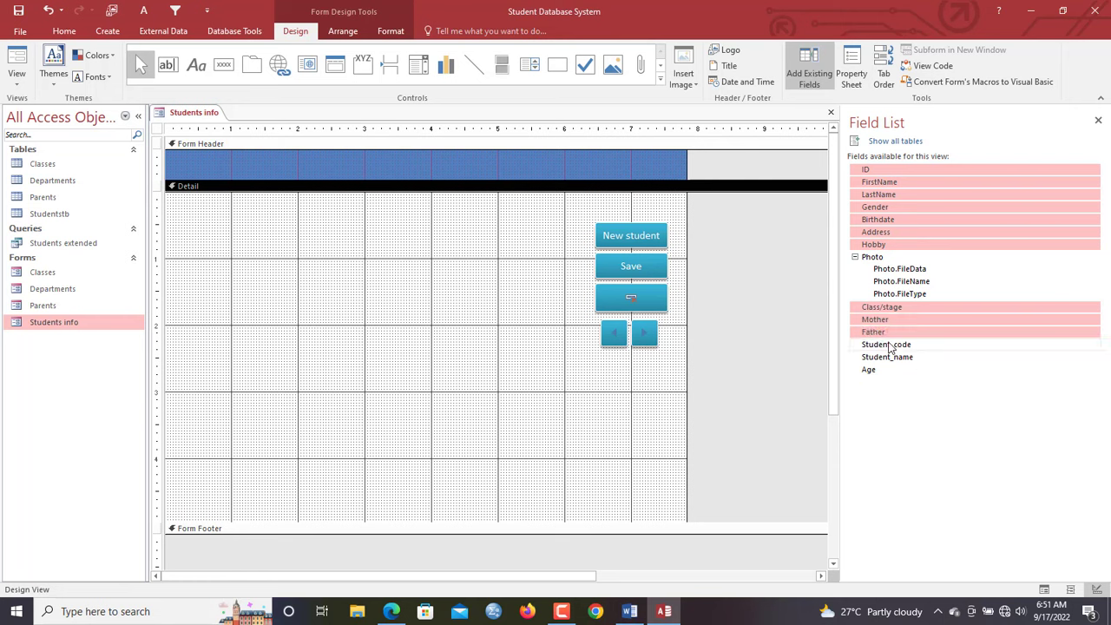
left_click(888, 345, "ctrl")
left_click(893, 358, "ctrl")
left_click(877, 371, "ctrl")
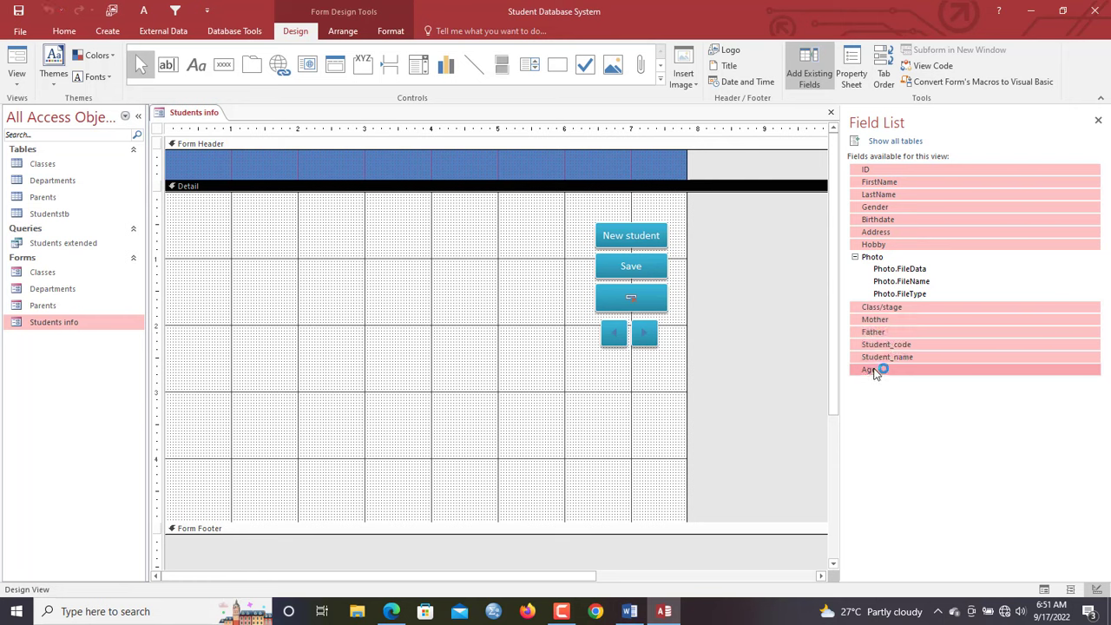
left_click_drag(904, 354, 380, 233)
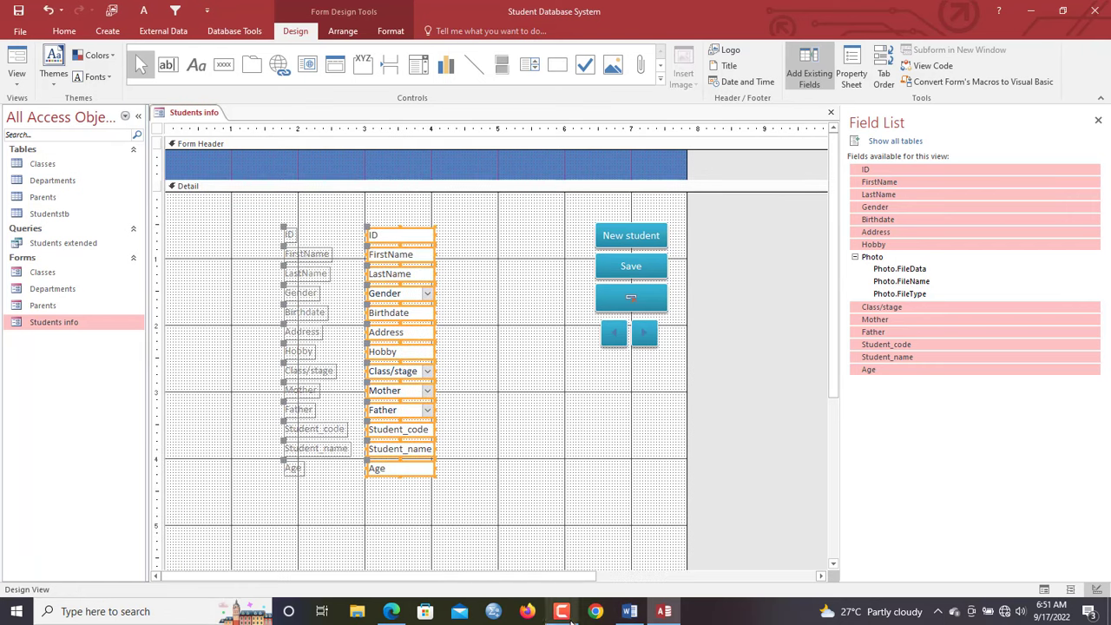
Step: Size all field labels to the widest one and adjust their left and right edges
left_click(450, 248)
left_click_drag(433, 223, 556, 465)
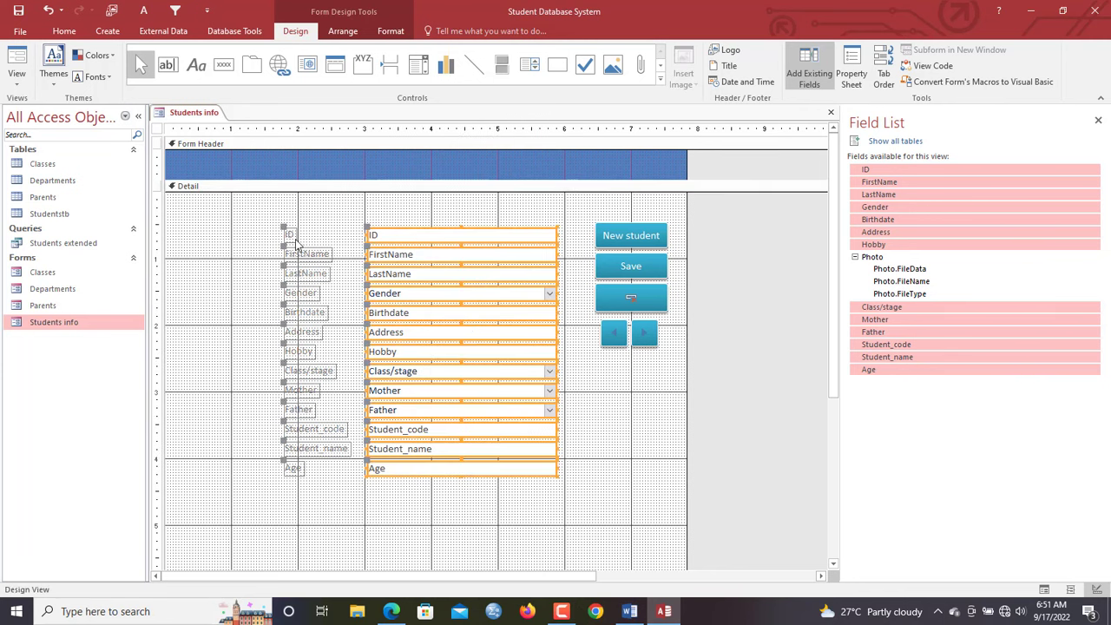
left_click_drag(295, 216, 295, 469)
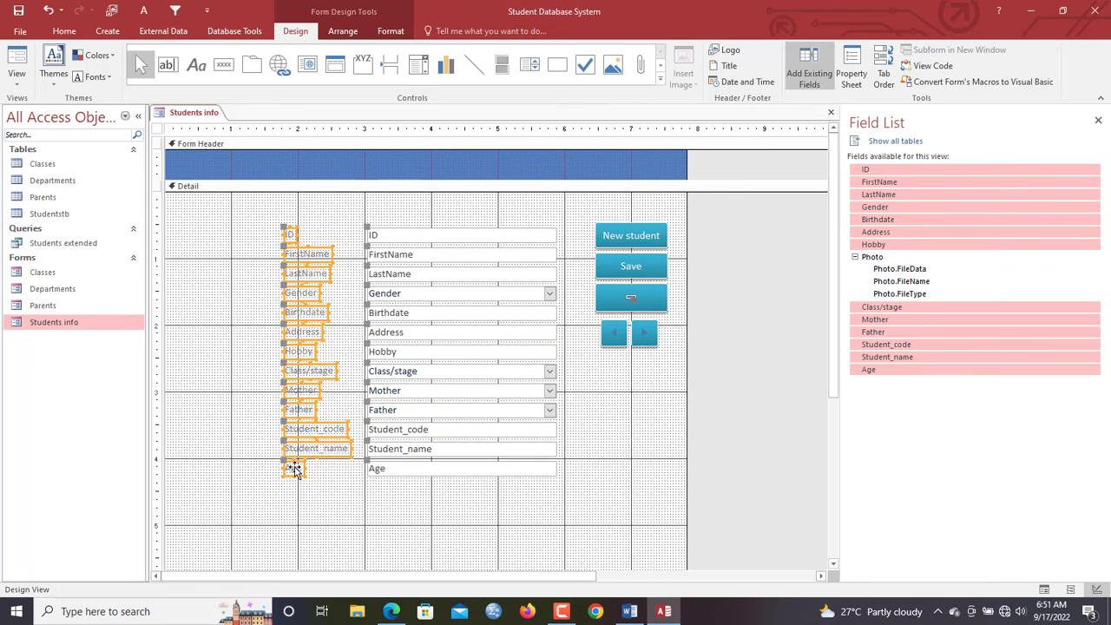
right_click(295, 468)
mouse_move(371, 278)
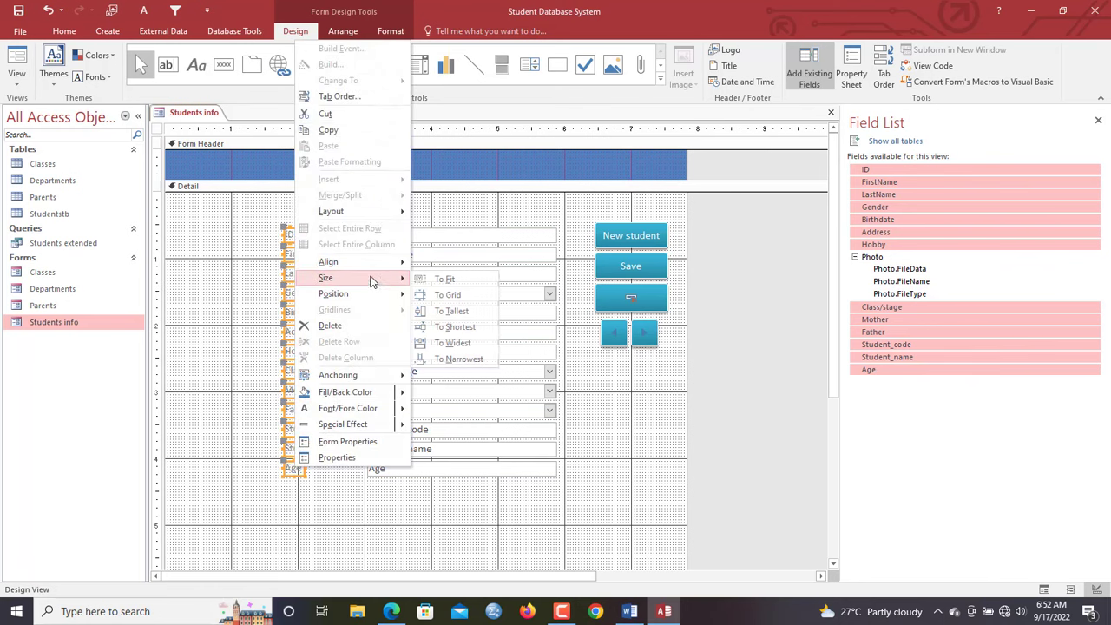
left_click(458, 345)
left_click_drag(285, 296, 182, 293)
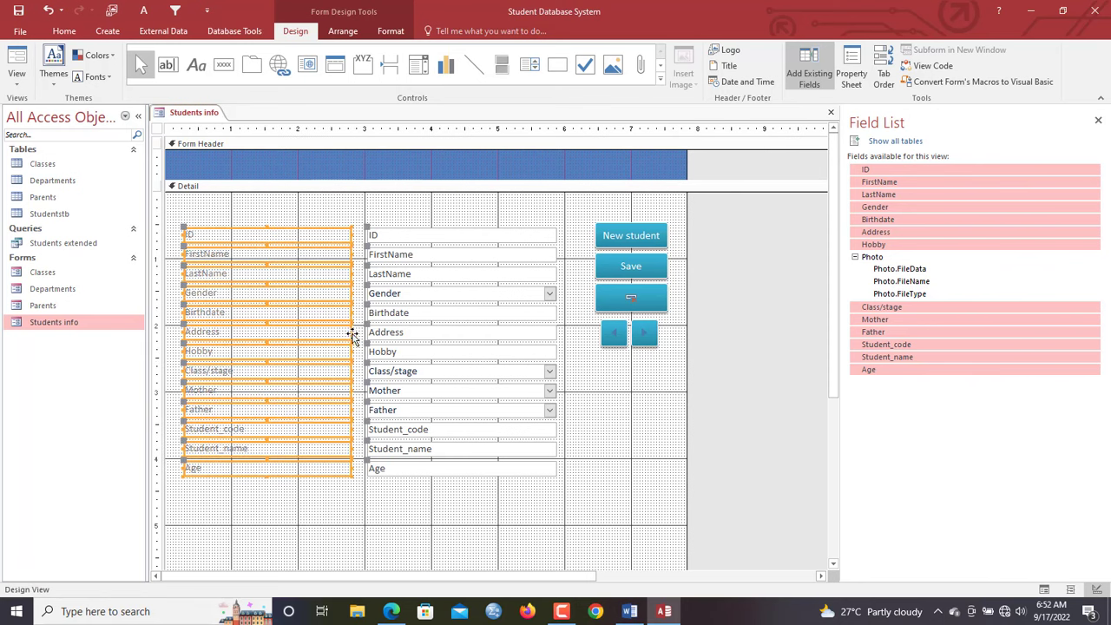
left_click_drag(353, 338, 300, 334)
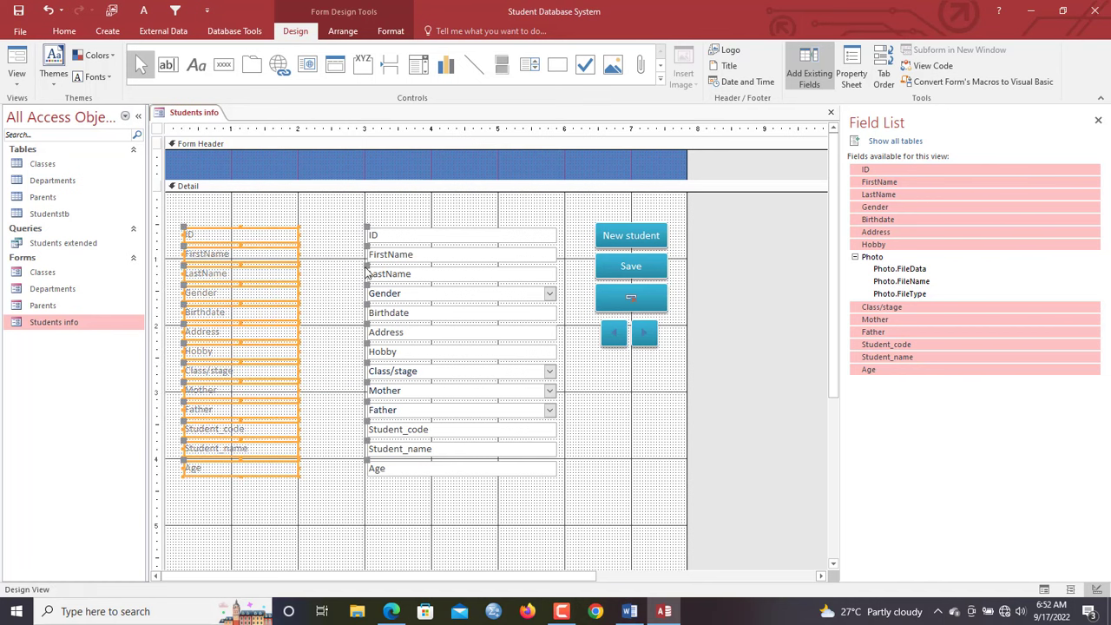
Step: Shorten the Detail section and move the command buttons lower
left_click_drag(347, 242, 326, 467)
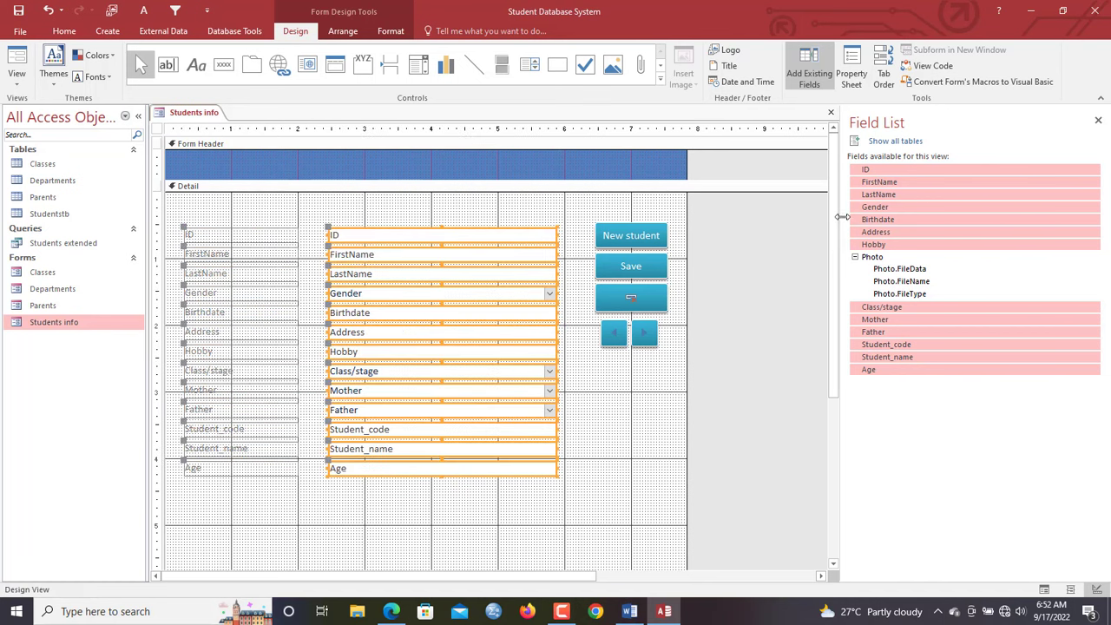
scroll(691, 432, "down", 3)
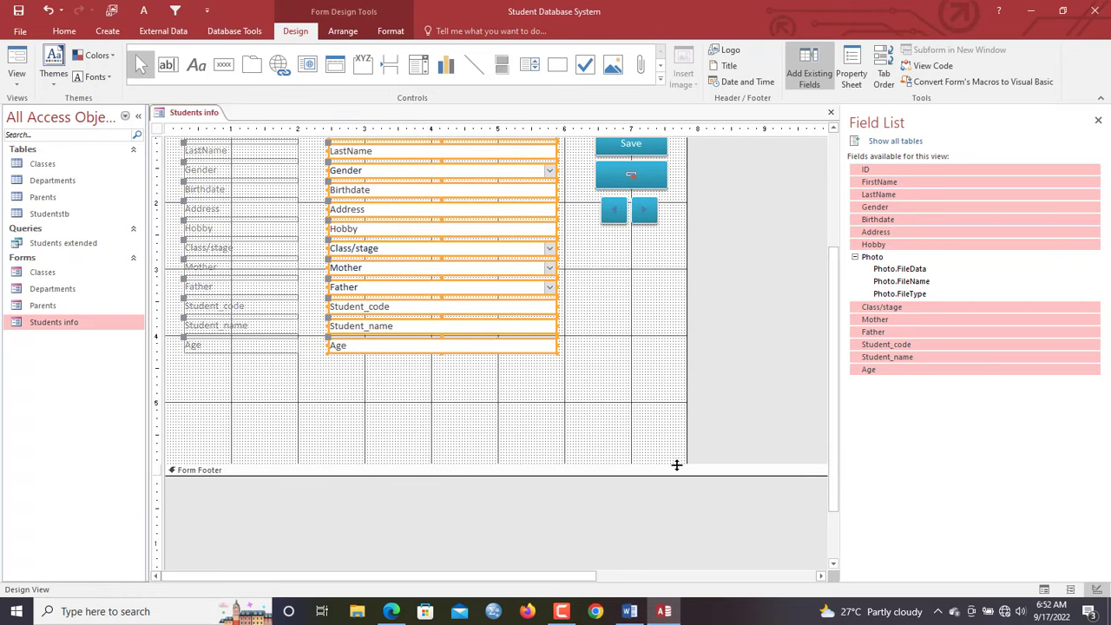
left_click_drag(677, 464, 651, 377)
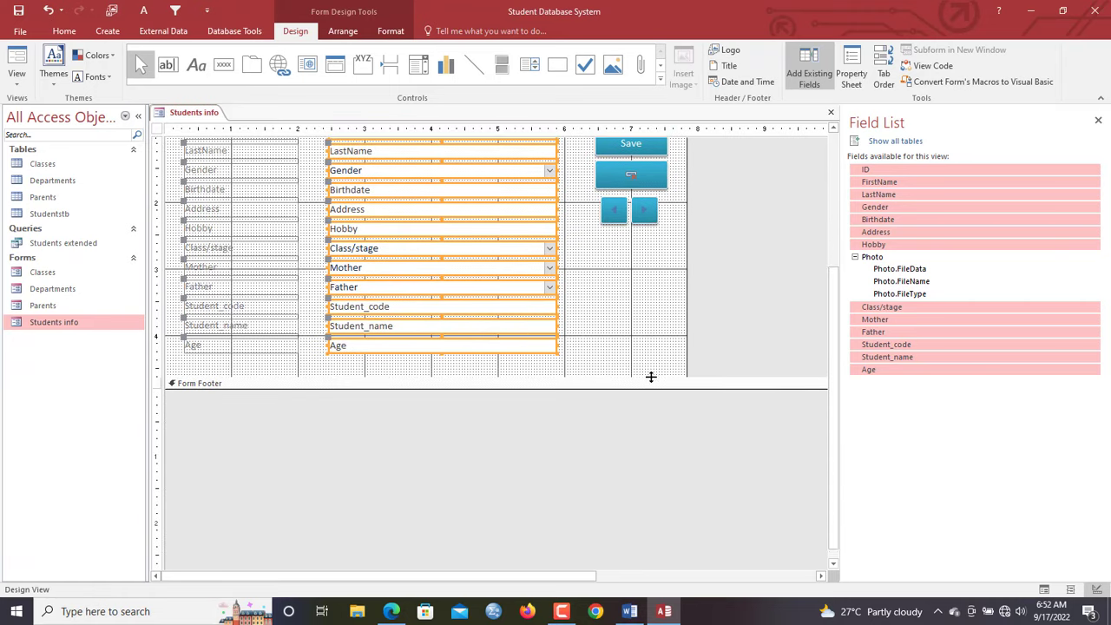
left_click_drag(830, 344, 803, 210)
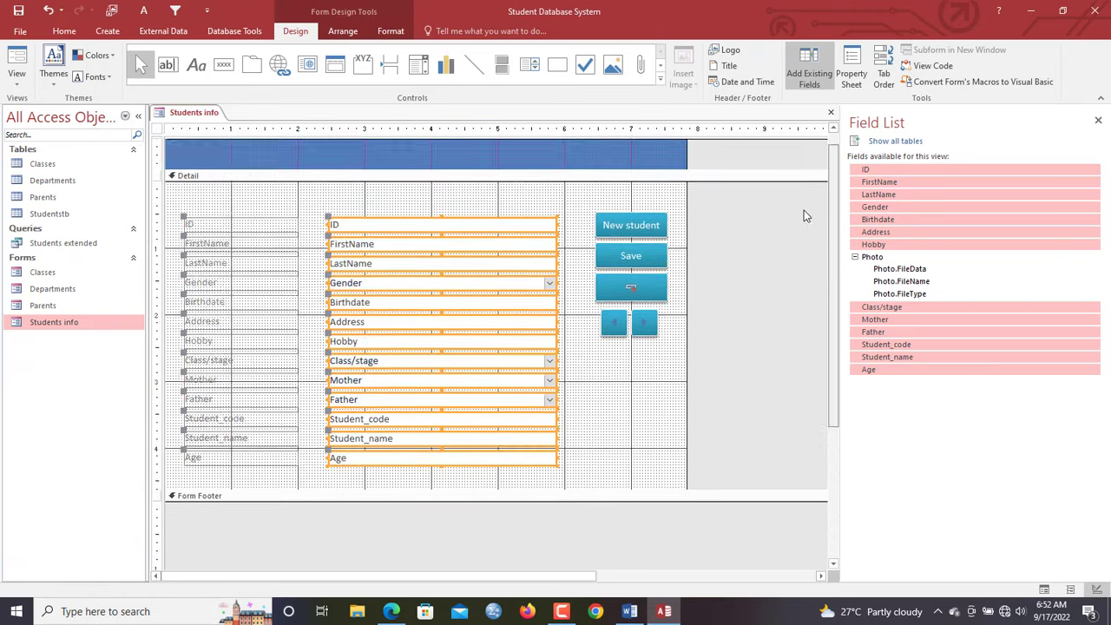
left_click_drag(630, 393, 610, 365)
Step: Narrow all field text boxes from their right edge
left_click(580, 290)
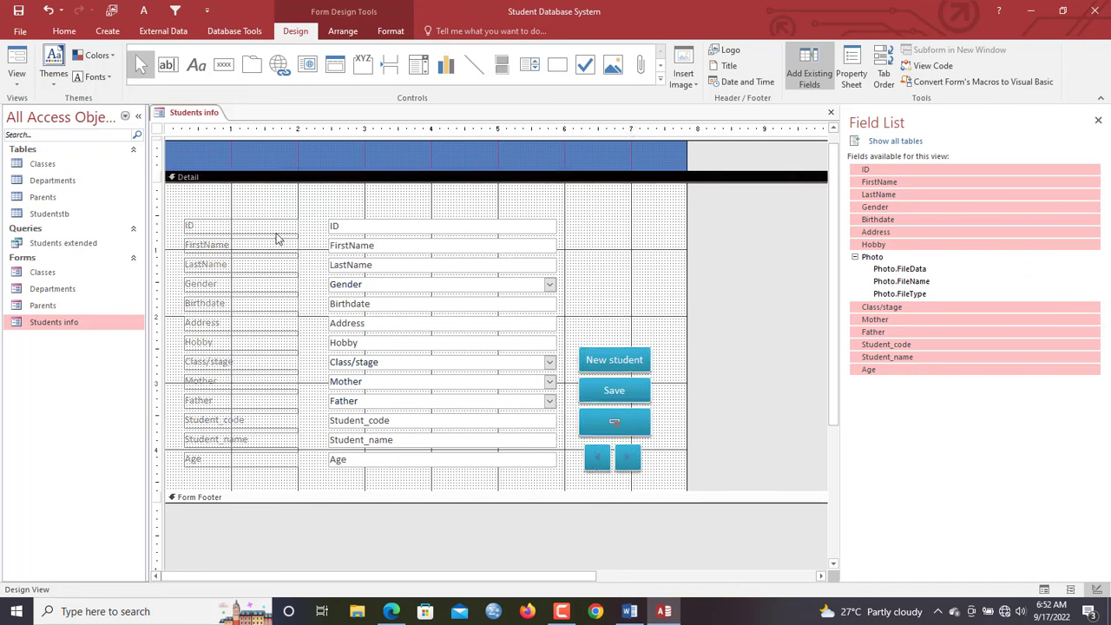
left_click_drag(346, 210, 305, 457)
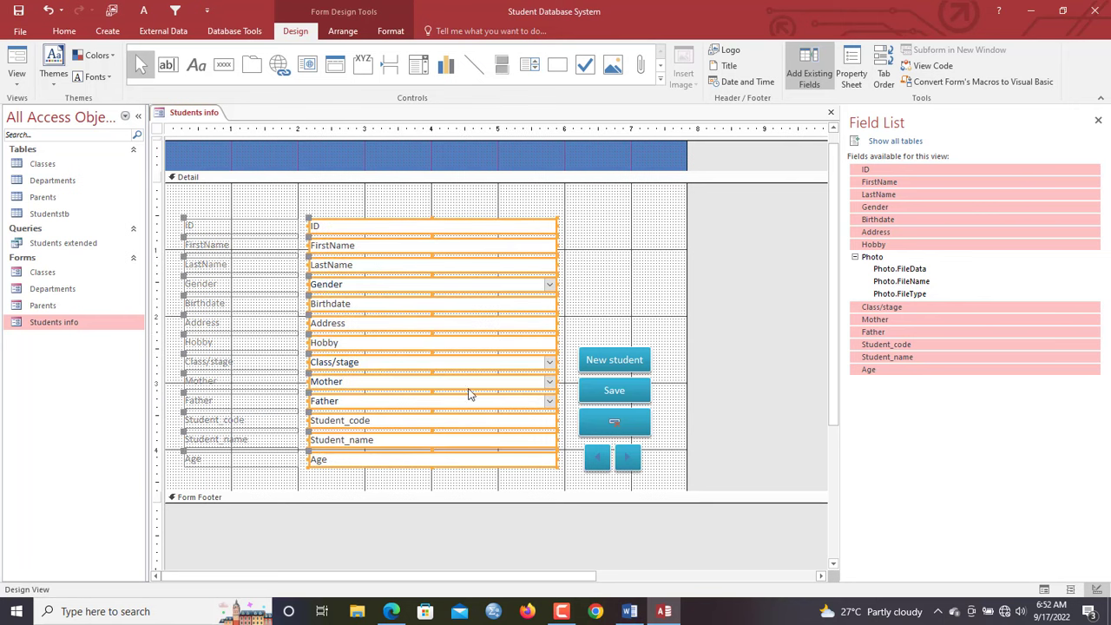
left_click_drag(554, 284, 495, 284)
left_click_drag(631, 319, 564, 451)
left_click(536, 284)
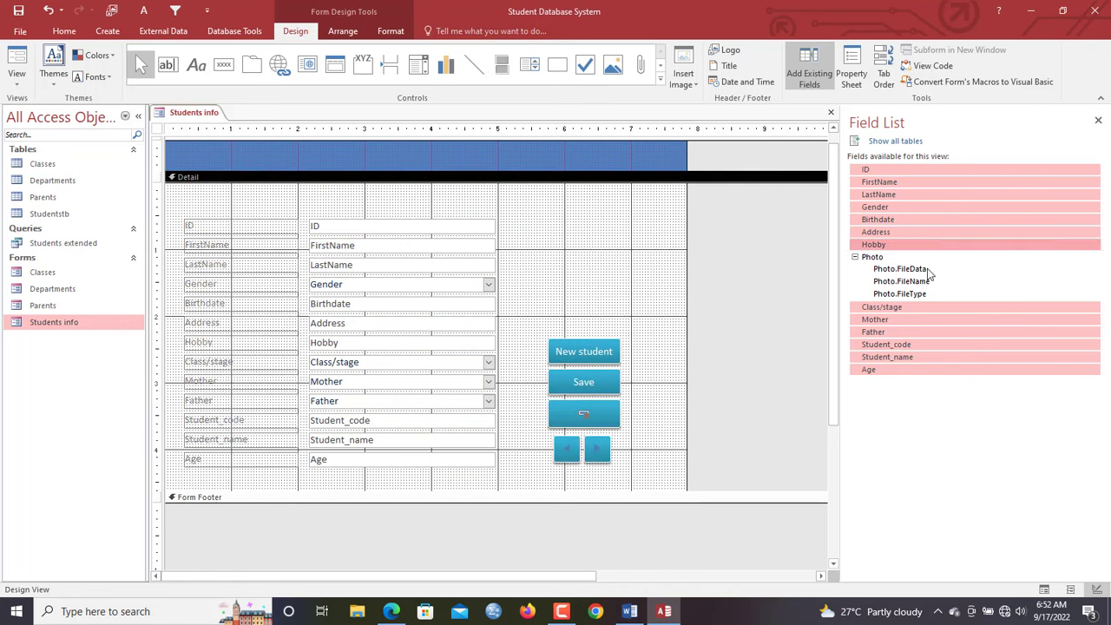
Step: Drag the Photo field from the Field List onto the form above the buttons
left_click(889, 254)
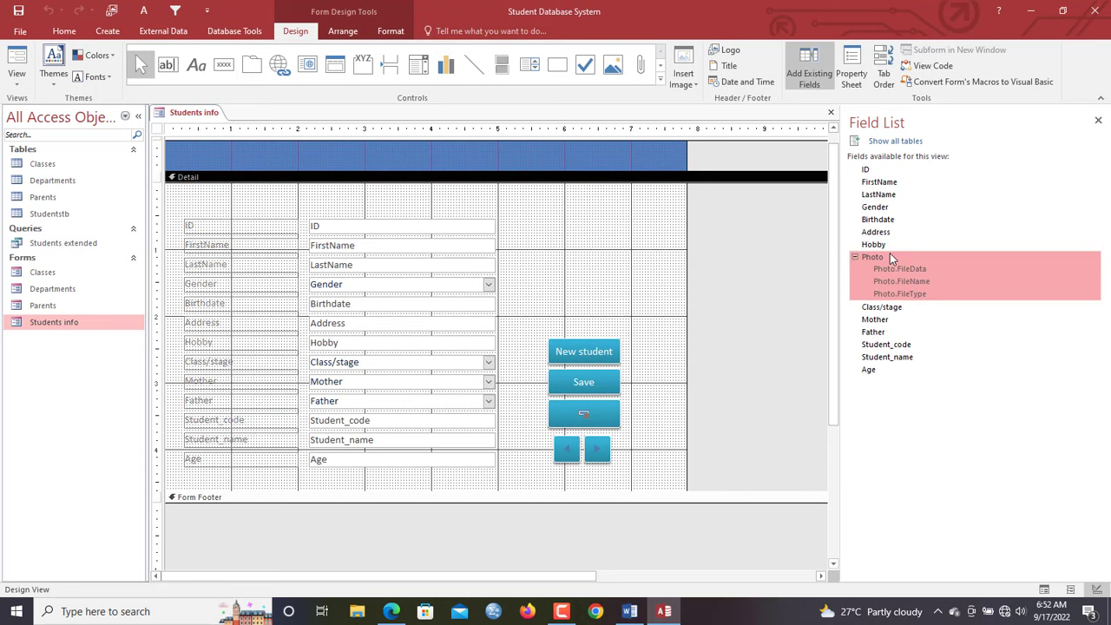
mouse_move(889, 253)
left_mouse_down()
mouse_move(548, 240)
mouse_move(564, 263)
mouse_move(486, 265)
mouse_move(545, 243)
mouse_move(602, 254)
mouse_move(650, 292)
mouse_move(623, 293)
mouse_move(637, 293)
mouse_move(598, 335)
mouse_move(578, 280)
mouse_move(632, 269)
left_mouse_up()
left_click(597, 288)
left_click(660, 243)
left_click_drag(553, 272, 537, 271)
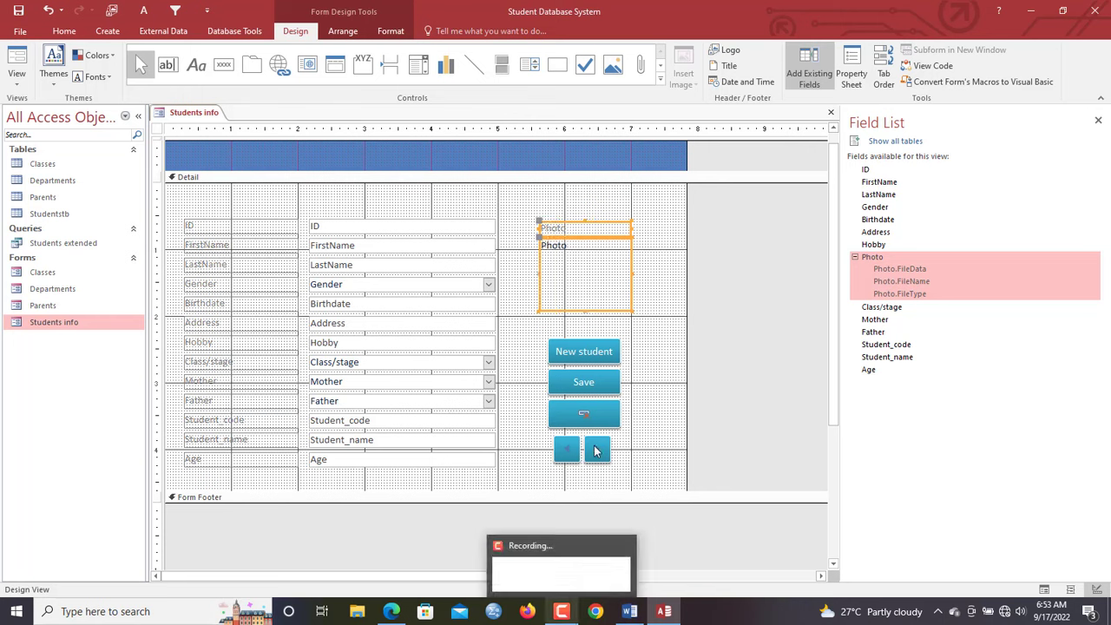
left_click(636, 332)
Step: Enlarge the Photo attachment box and widen its label
left_click(605, 301)
left_click_drag(630, 308, 638, 322)
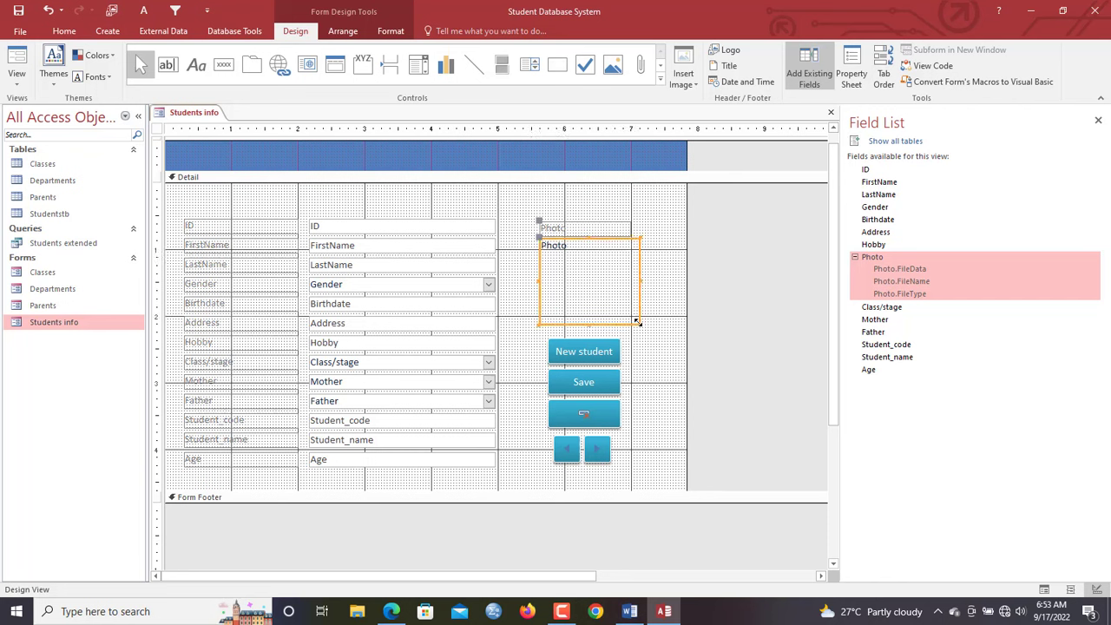
left_click(607, 230)
left_click_drag(633, 231, 640, 229)
left_click(629, 314)
left_click_drag(639, 321, 639, 328)
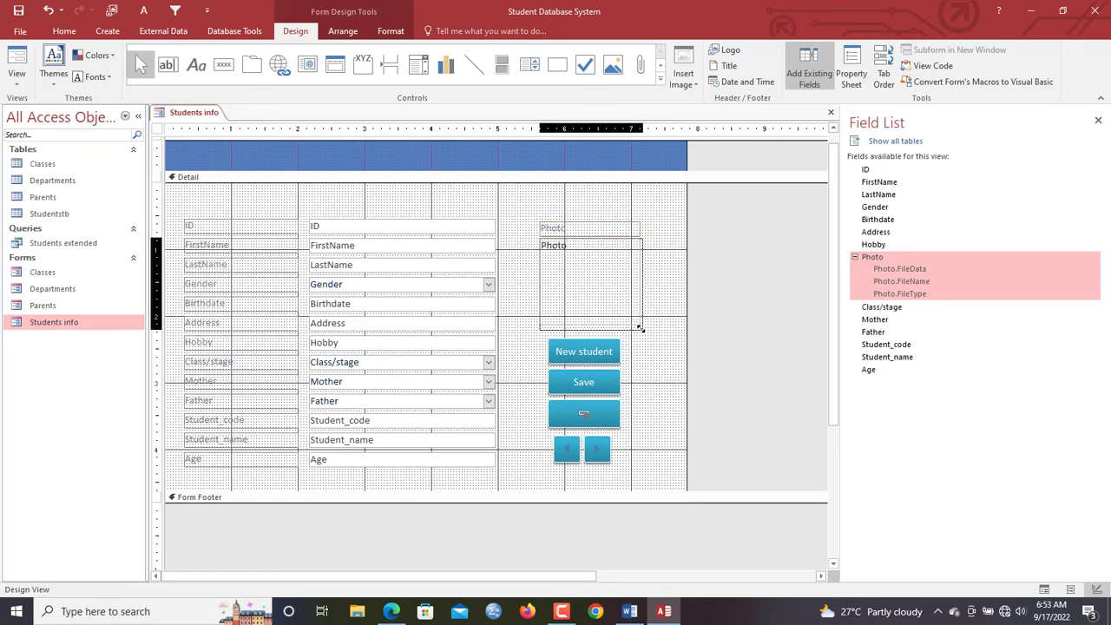
left_click(512, 236)
left_click_drag(503, 212, 223, 502)
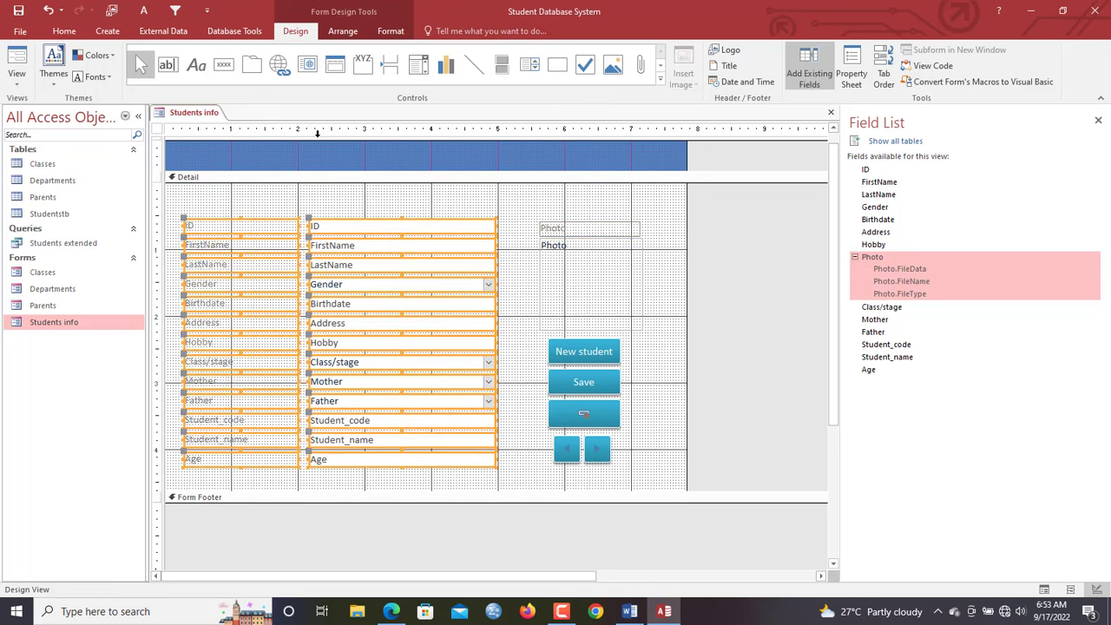
Step: Make the label text black and set all labels and text boxes to font size 12
left_click(390, 31)
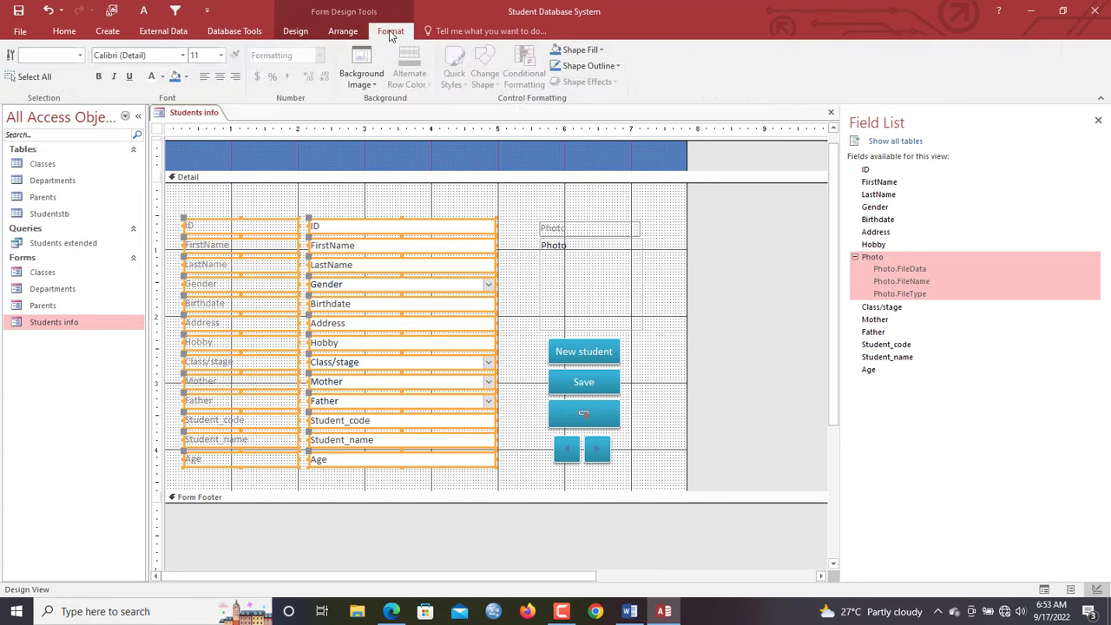
left_click(161, 77)
left_click(162, 126)
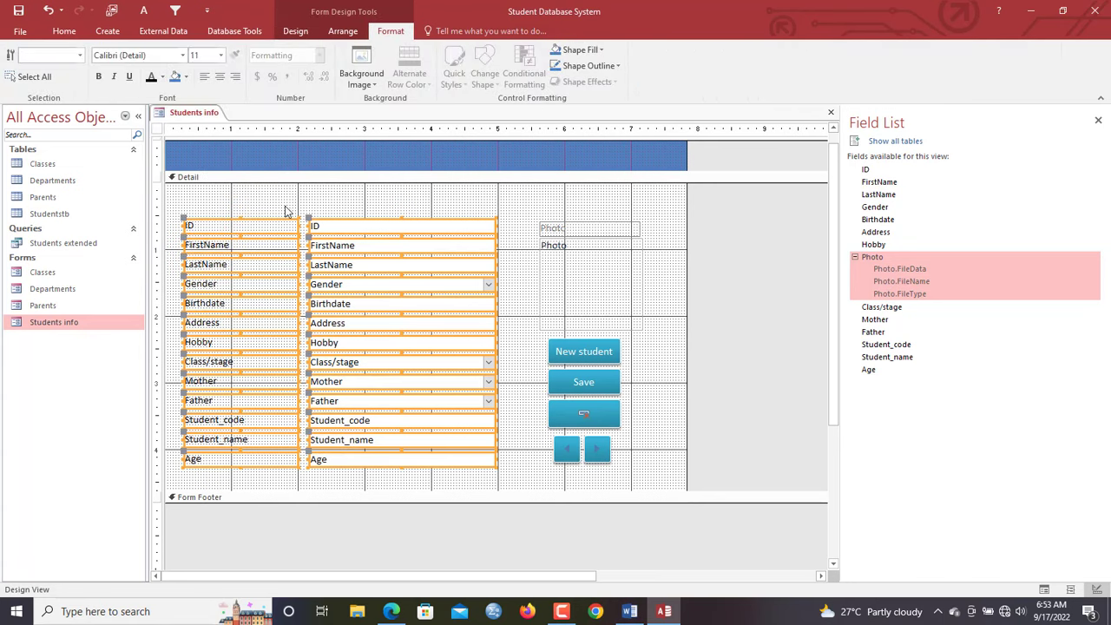
left_click_drag(491, 202, 199, 519)
left_click(221, 55)
left_click(195, 129)
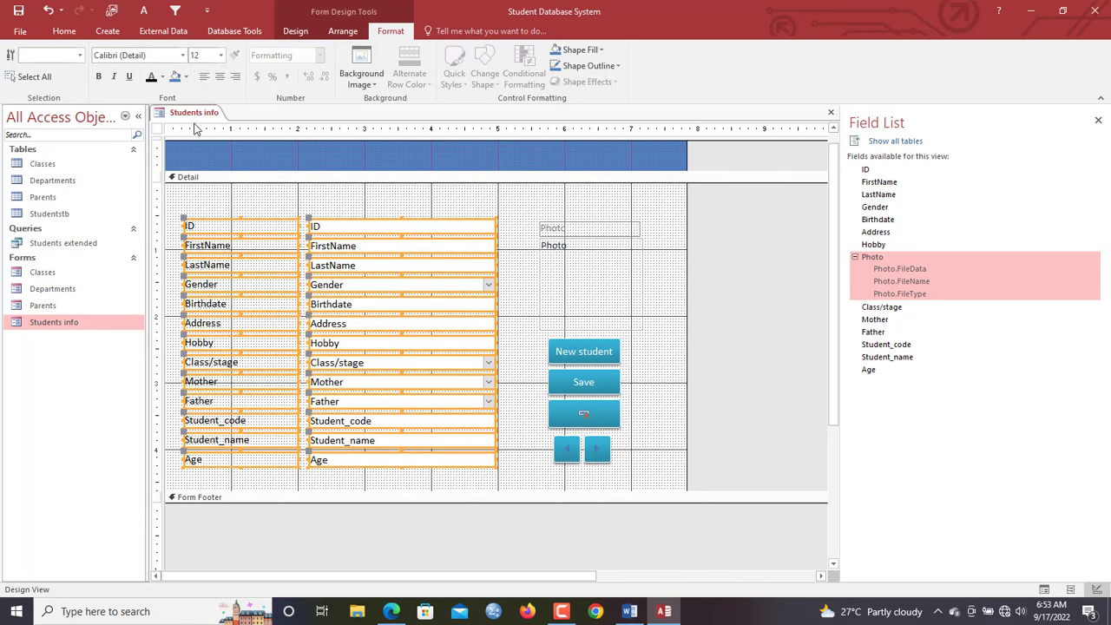
Step: Give the field text boxes a blue outline
left_click(422, 186)
left_click_drag(465, 196, 421, 473)
left_click(587, 67)
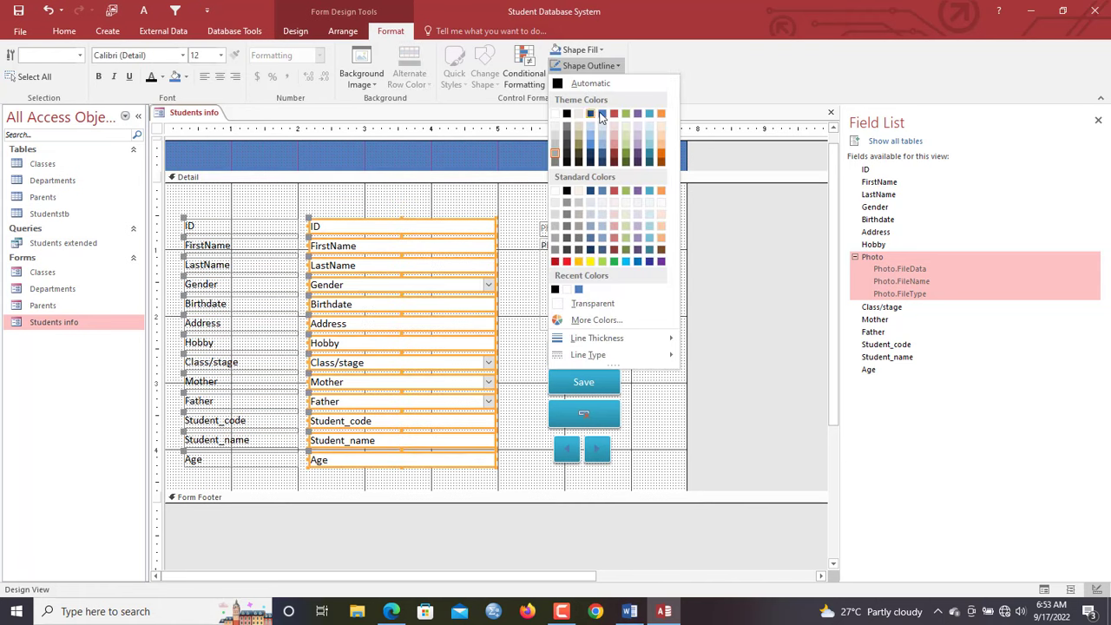
left_click(604, 114)
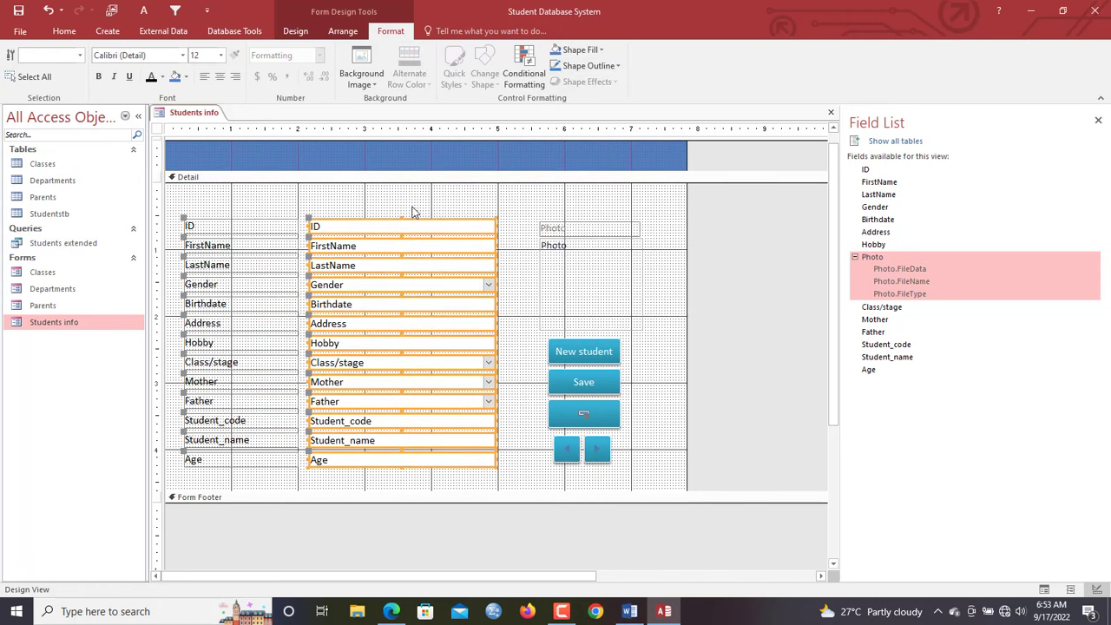
Step: Shift the labels and text boxes right, then move all controls up together
left_click(634, 199)
left_click_drag(668, 200, 565, 486)
left_click_drag(510, 210, 254, 477)
key("Right")
key("Right")
key("Right")
key("Right")
key("Right")
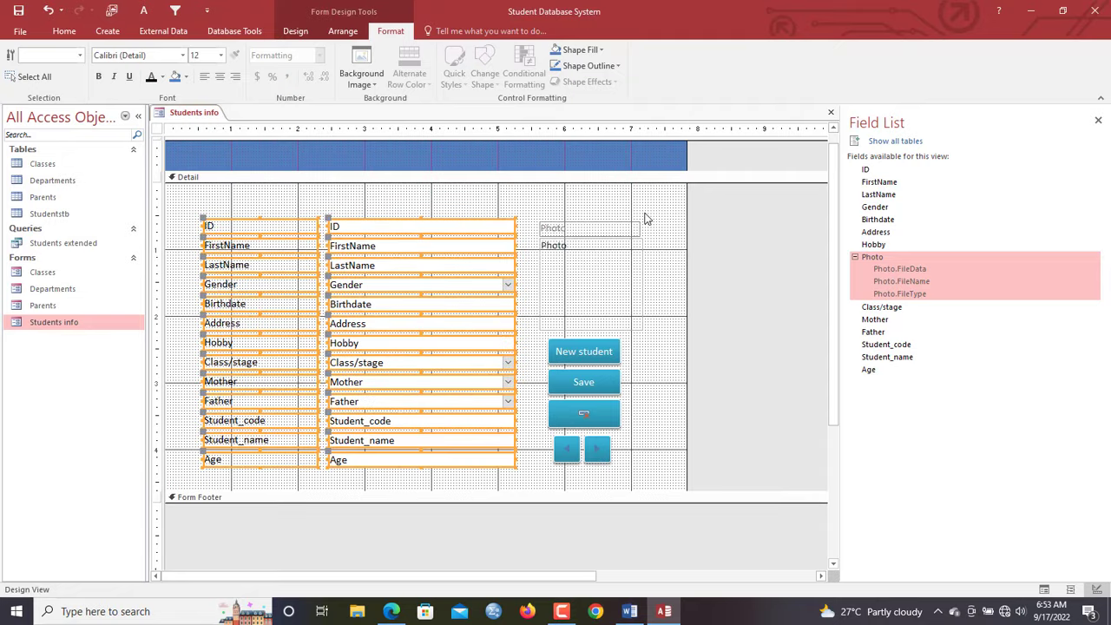
left_click_drag(645, 218, 200, 470)
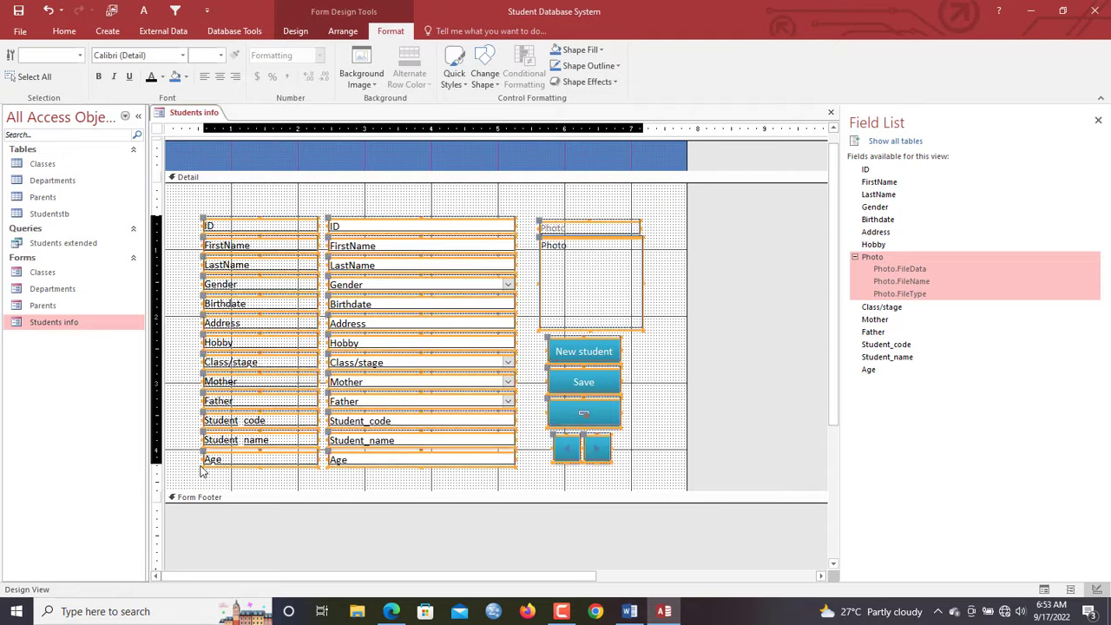
key("Up")
key("Up")
key("Up")
key("Up")
key("Up")
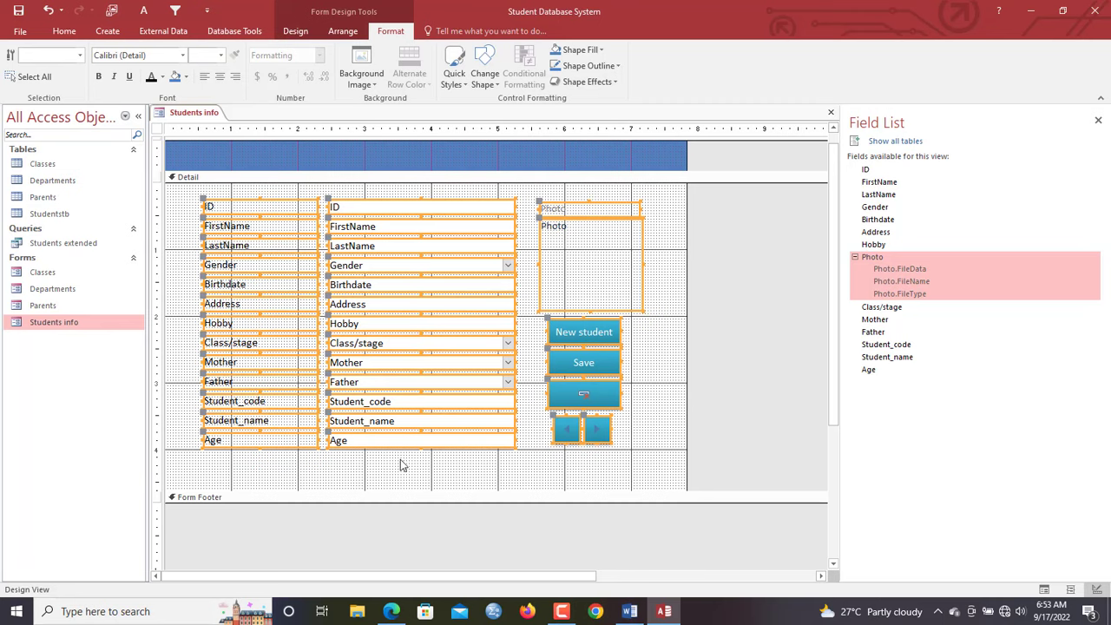
left_click(401, 464)
left_click(289, 32)
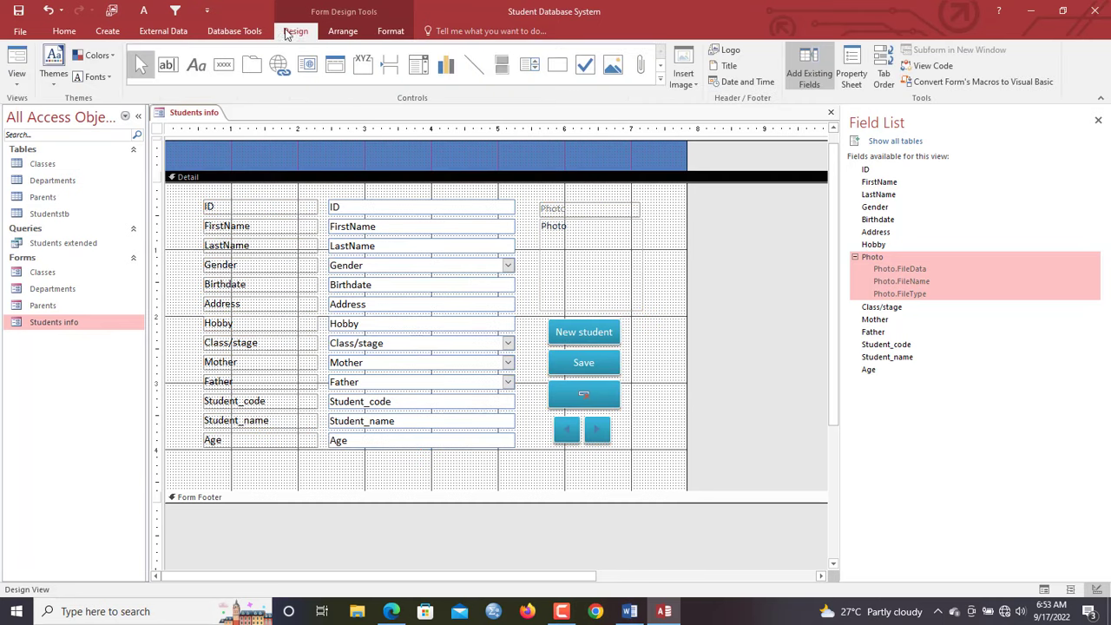
Step: Draw a blue-filled, outlined rectangle band across the bottom of the Detail section
left_click(556, 64)
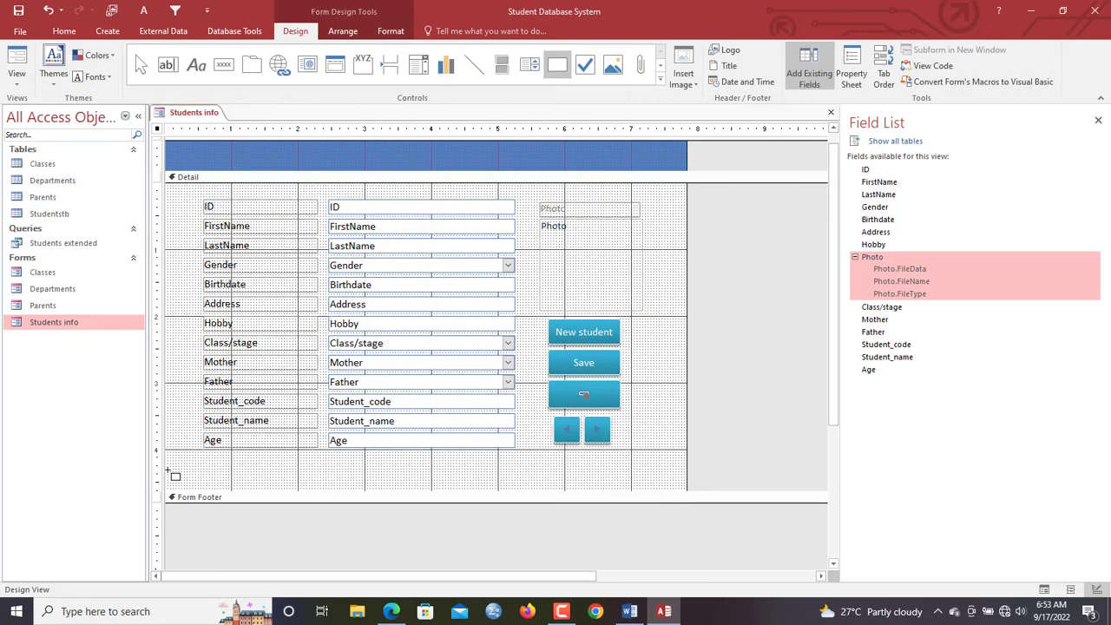
left_click_drag(170, 476, 687, 492)
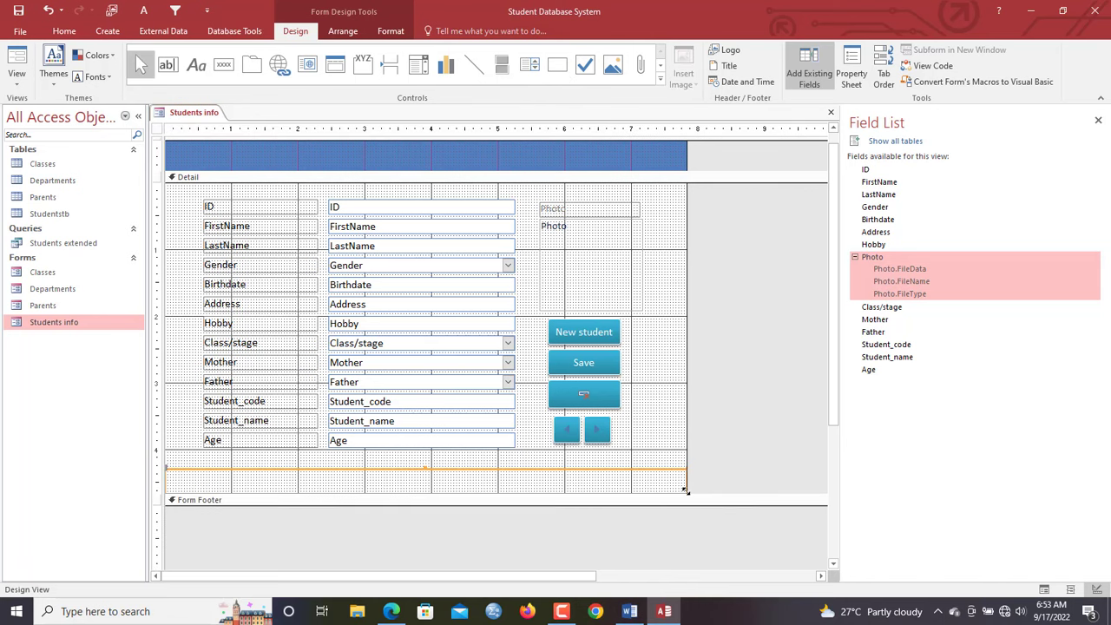
left_click_drag(471, 481, 472, 478)
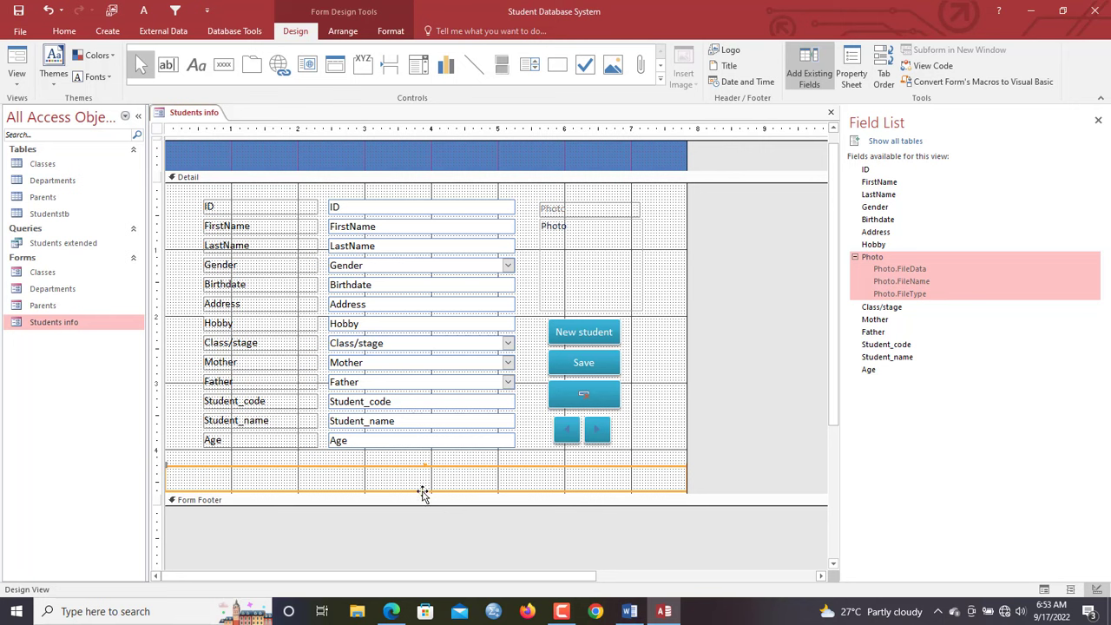
left_click(391, 31)
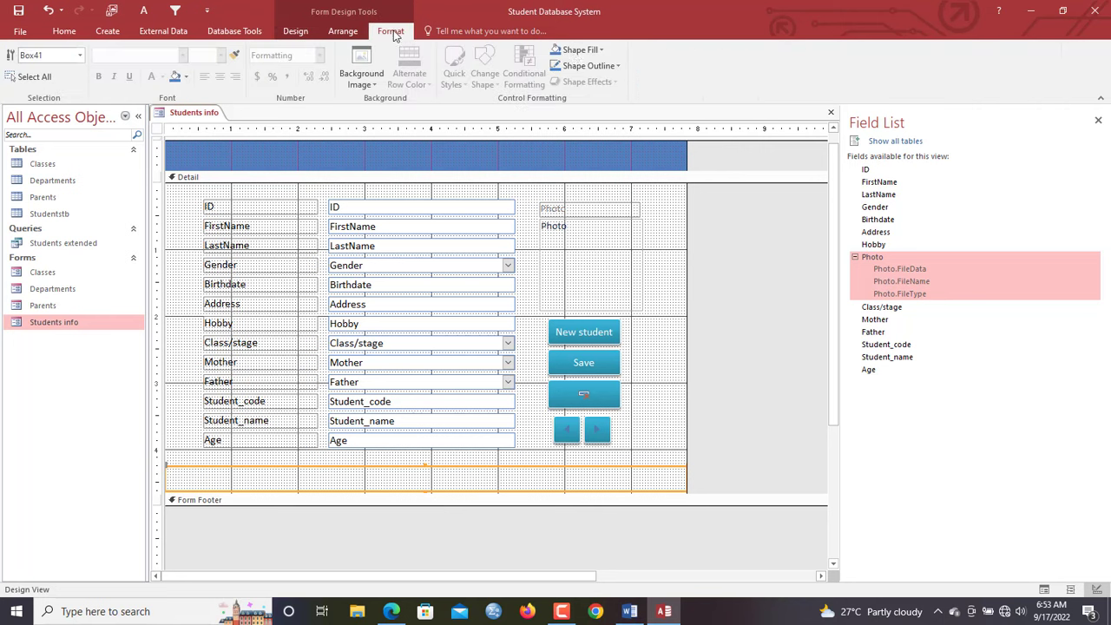
left_click(578, 49)
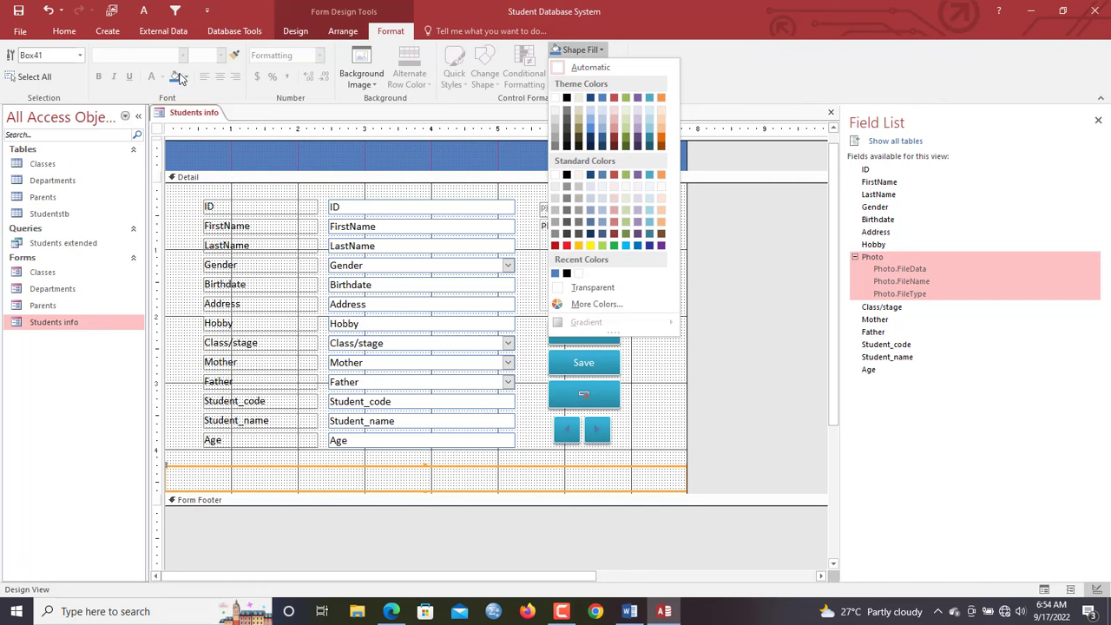
key("Return")
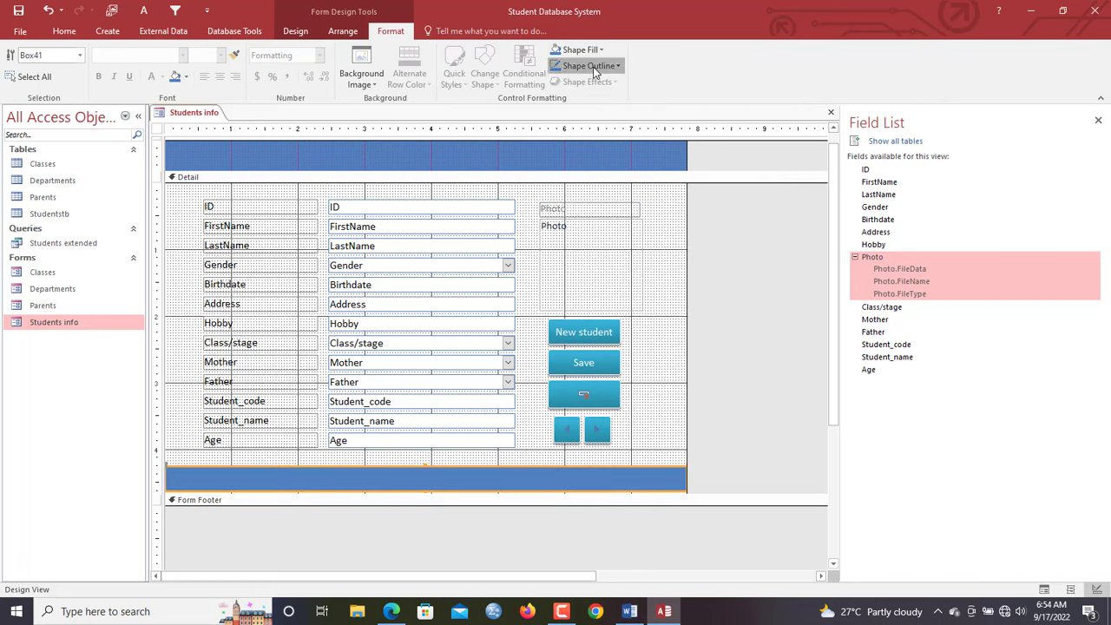
left_click(593, 67)
left_click(556, 122)
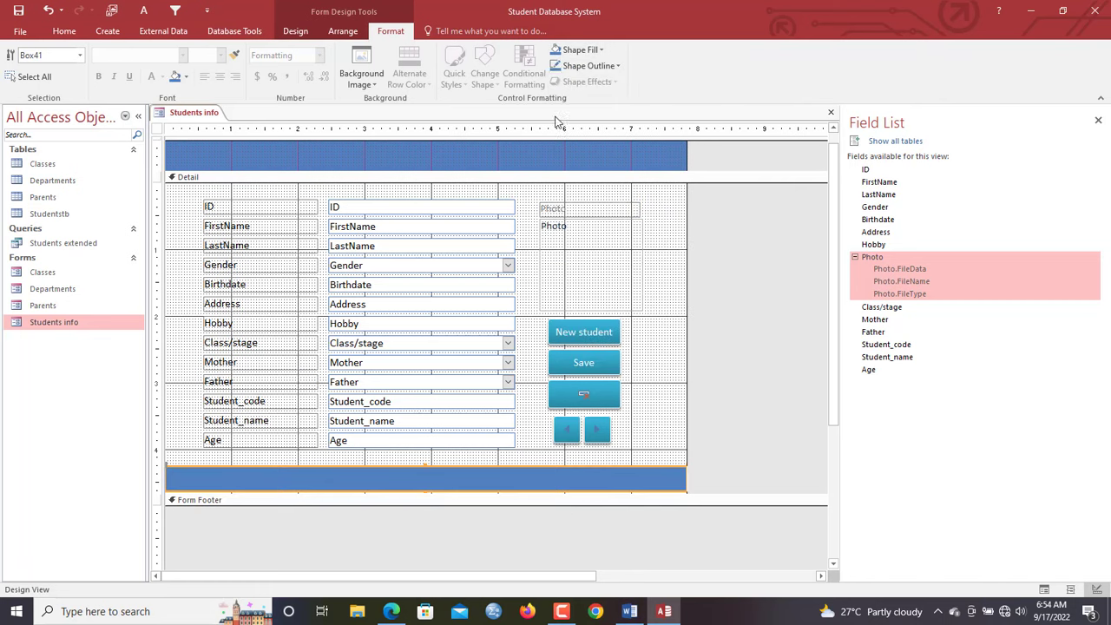
Step: Set the band's Horizontal Anchor to Both so it stretches across the form
double_click(158, 128)
left_click(425, 476)
double_click(963, 428)
double_click(963, 429)
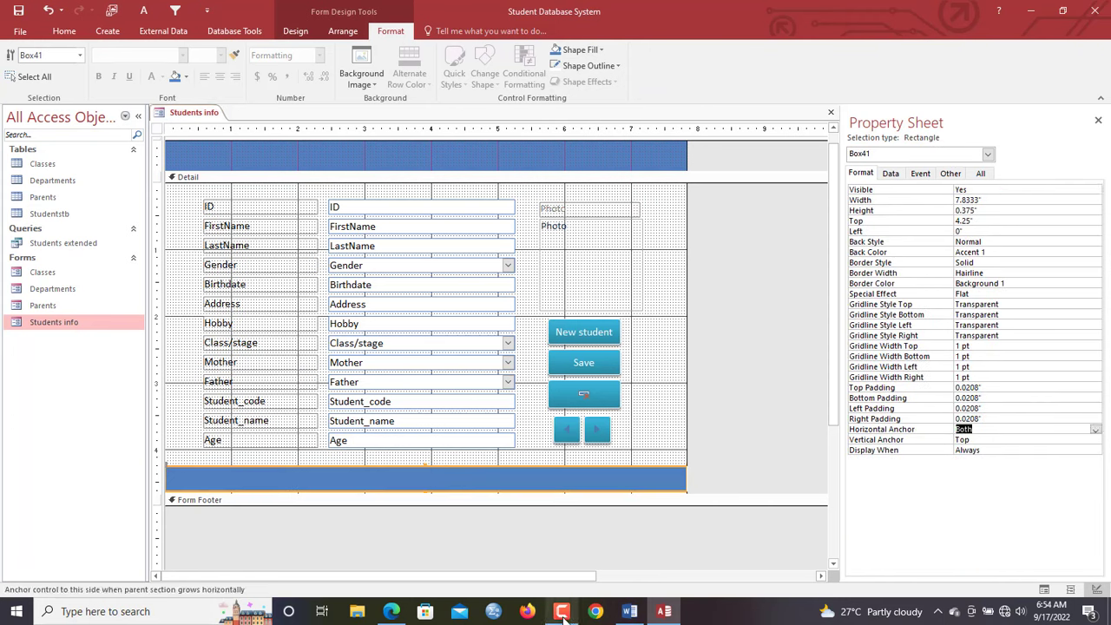
left_click(512, 459)
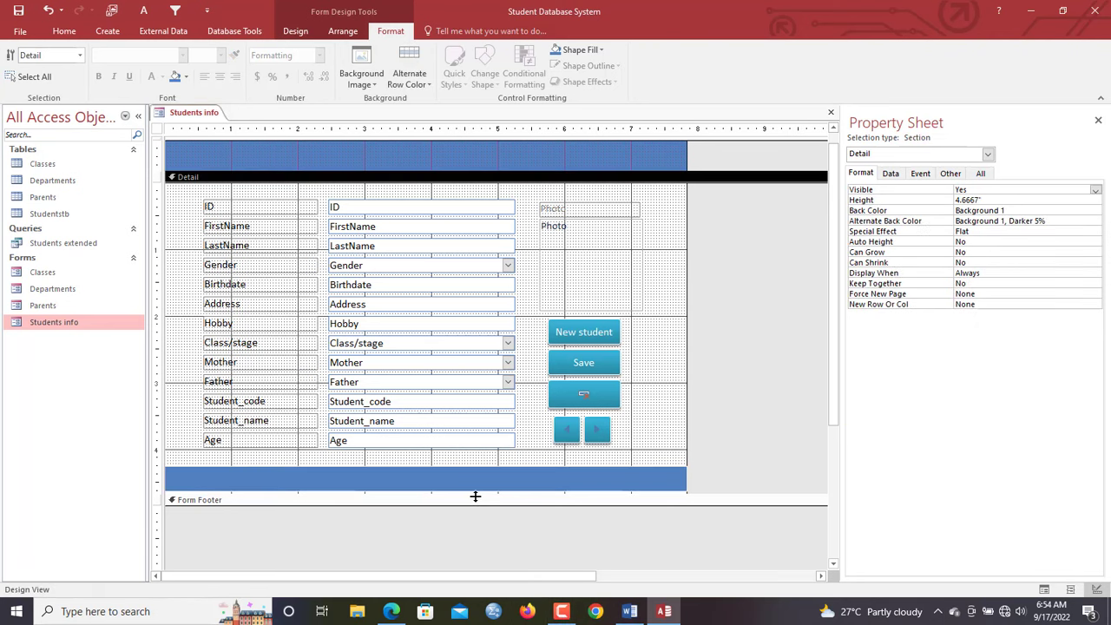
left_click(434, 473)
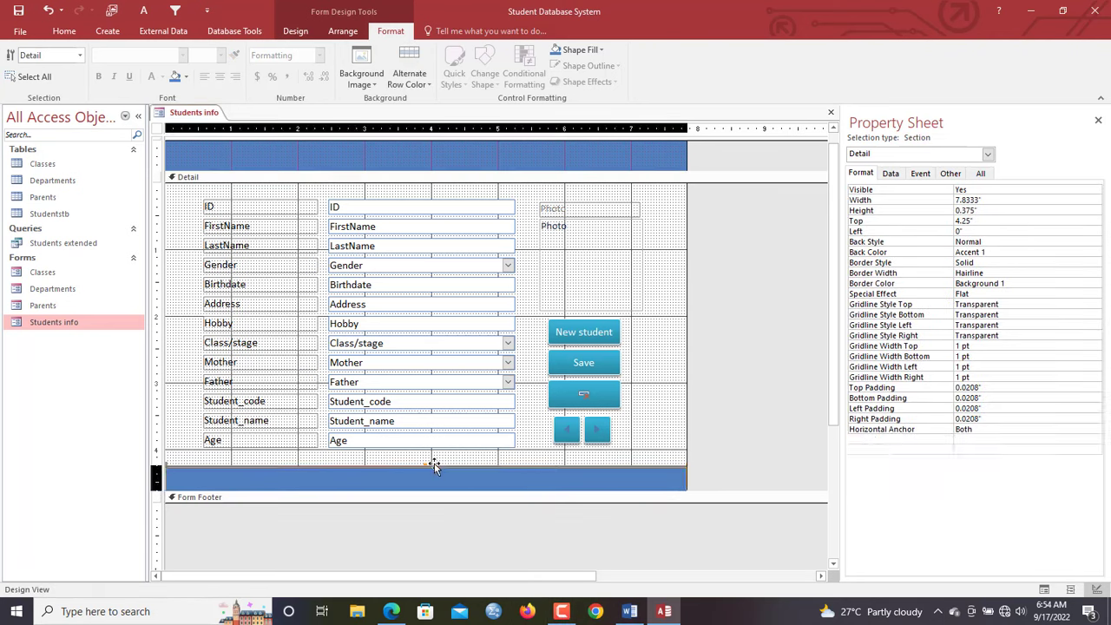
left_click(649, 349)
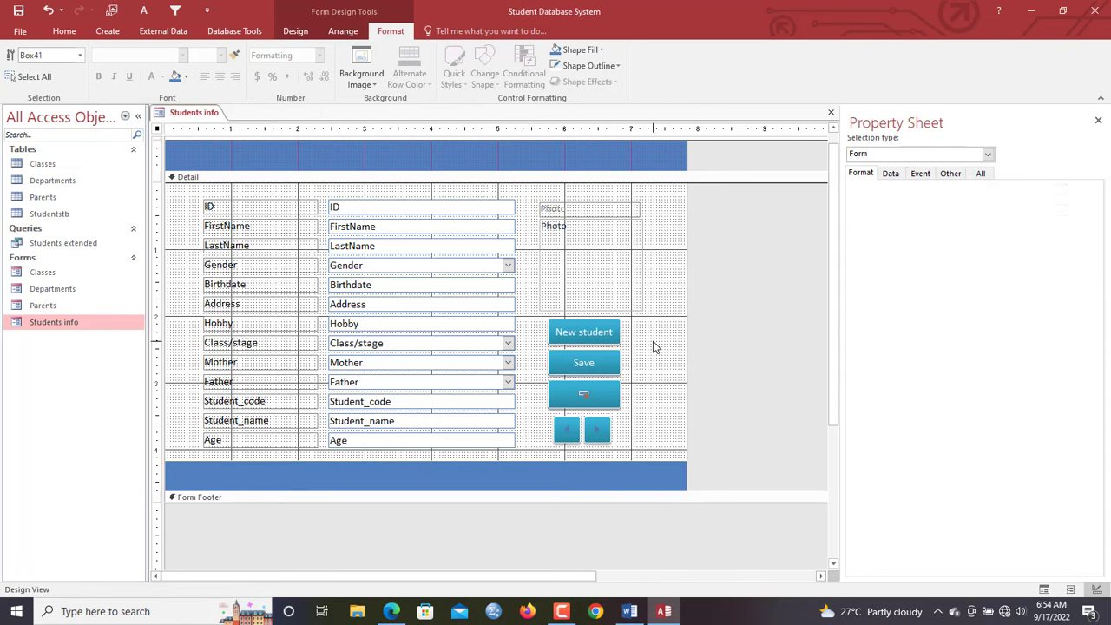
left_click(615, 258)
Step: Give the Photo caption a black fill and a white border
left_click(633, 211)
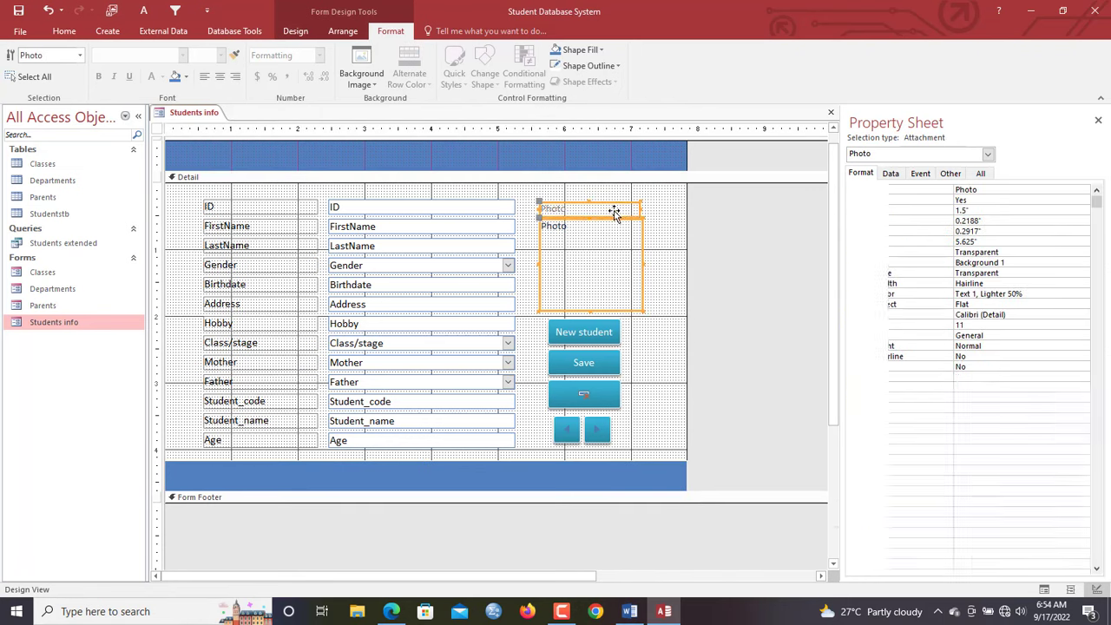
left_click(579, 50)
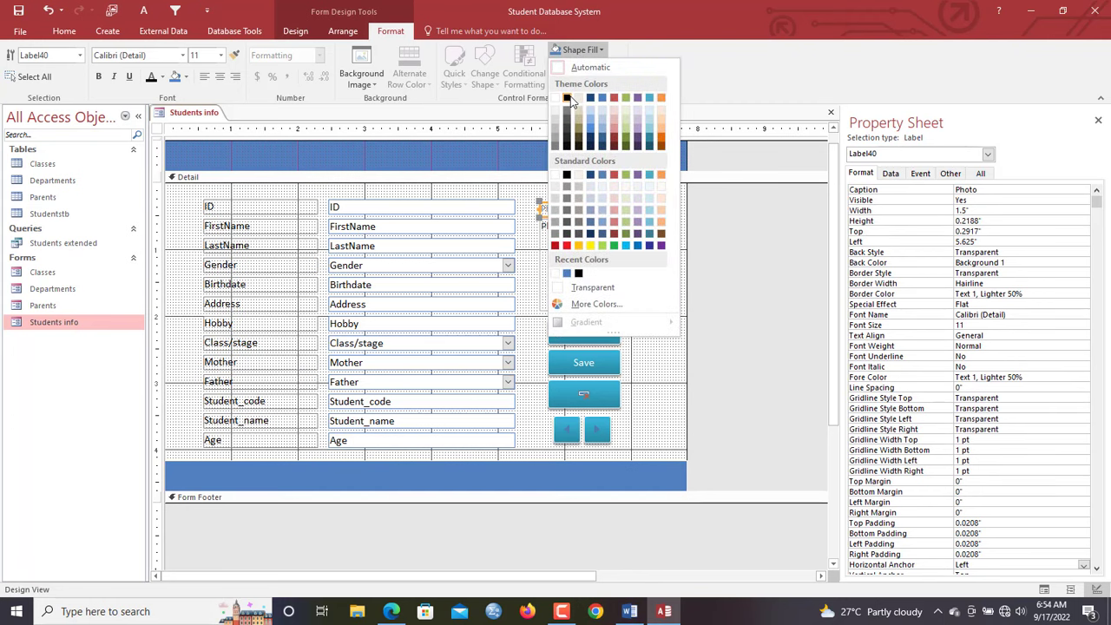
left_click(567, 96)
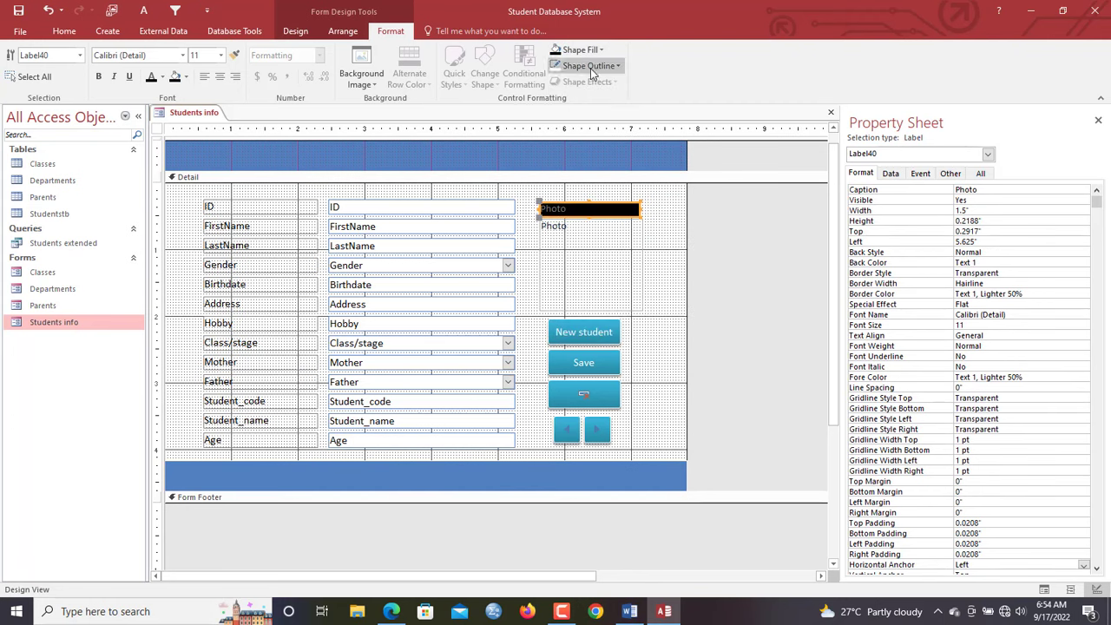
left_click(589, 66)
left_click(555, 113)
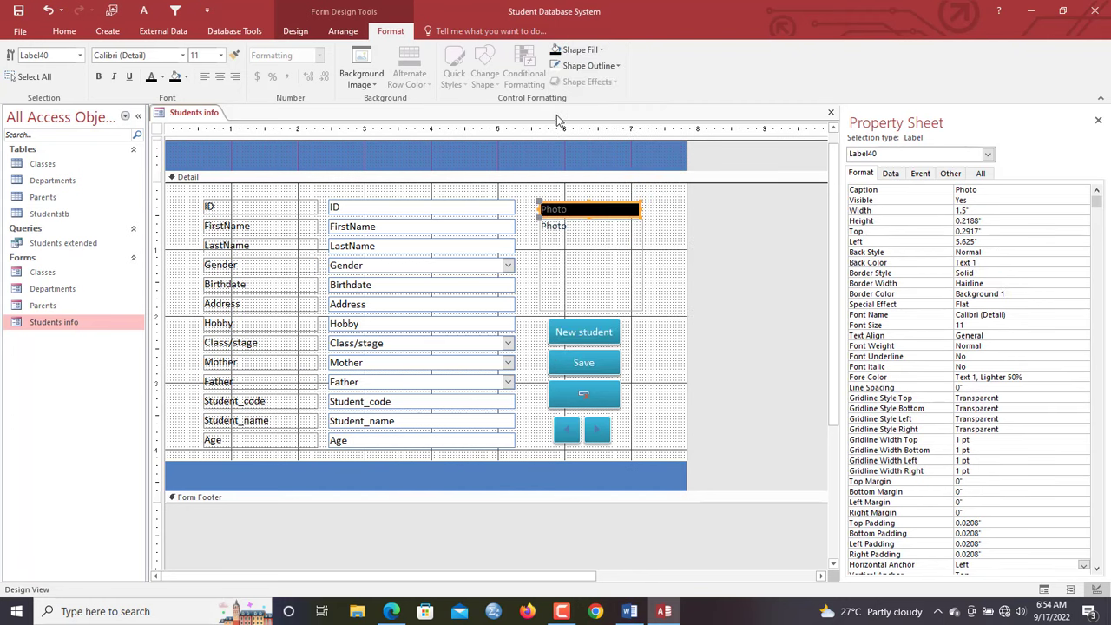
Step: Make the Photo caption text 14-point, white and centred
left_click(587, 253, "shift")
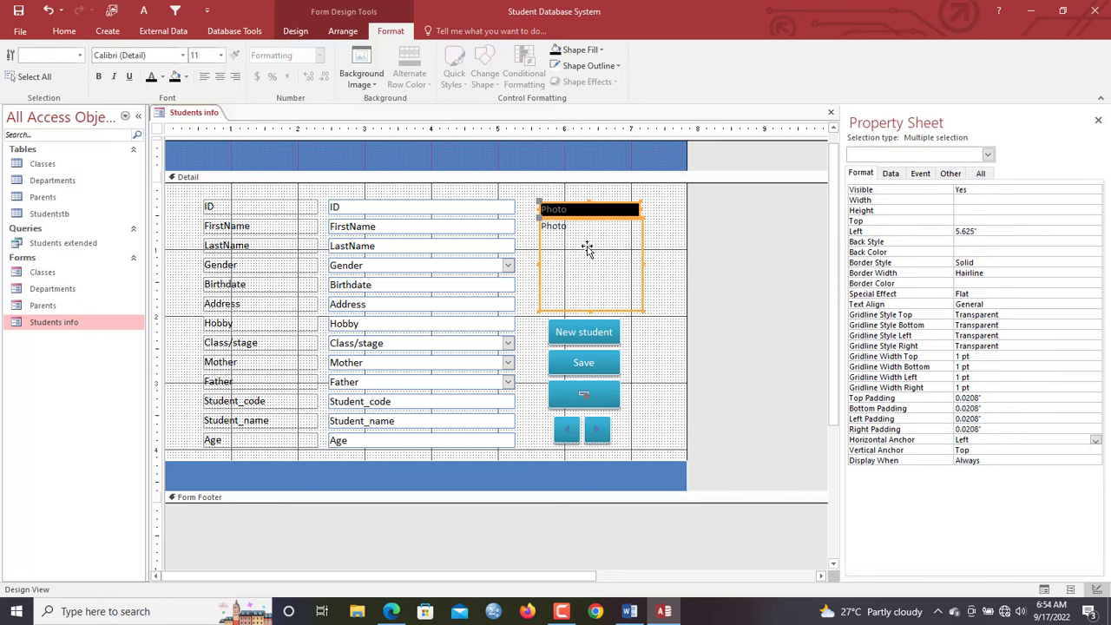
left_click(220, 55)
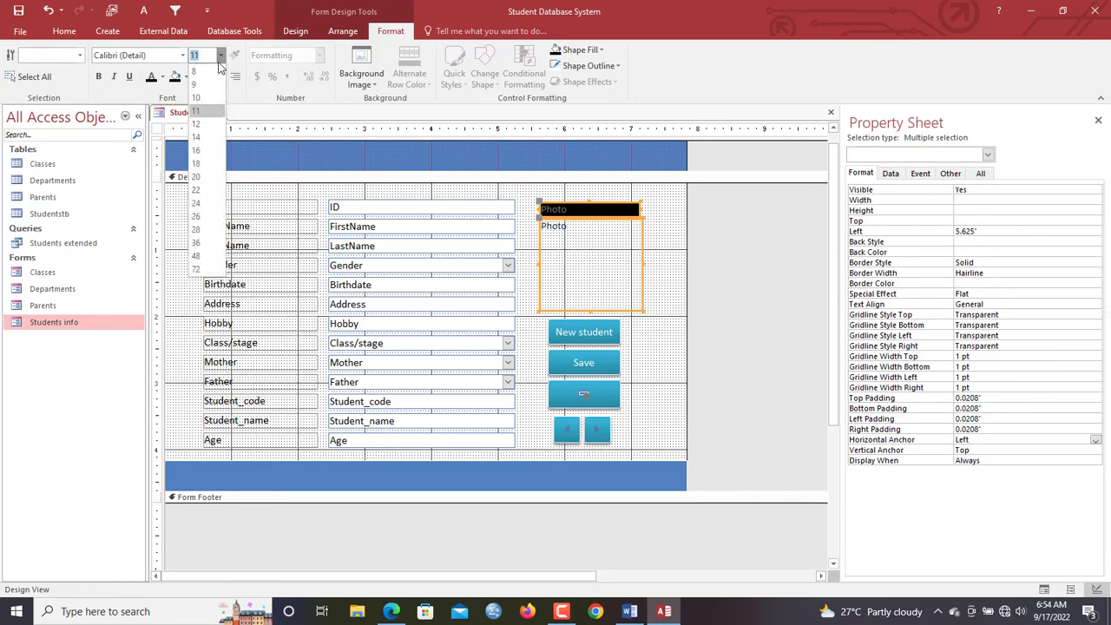
left_click(205, 137)
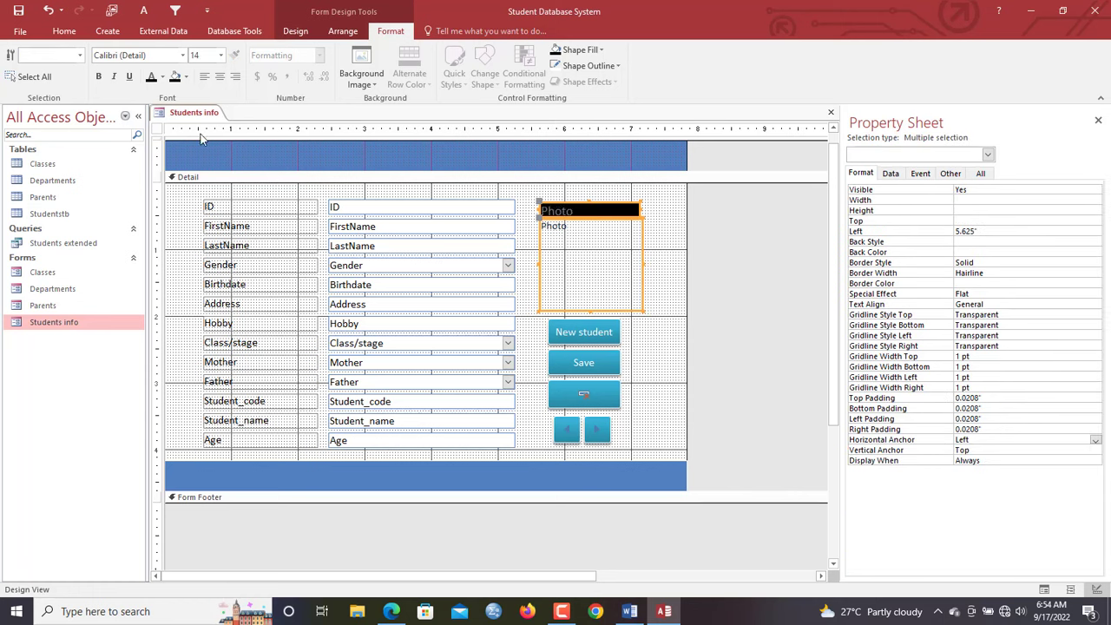
left_click(161, 77)
left_click(162, 125)
left_click(220, 76)
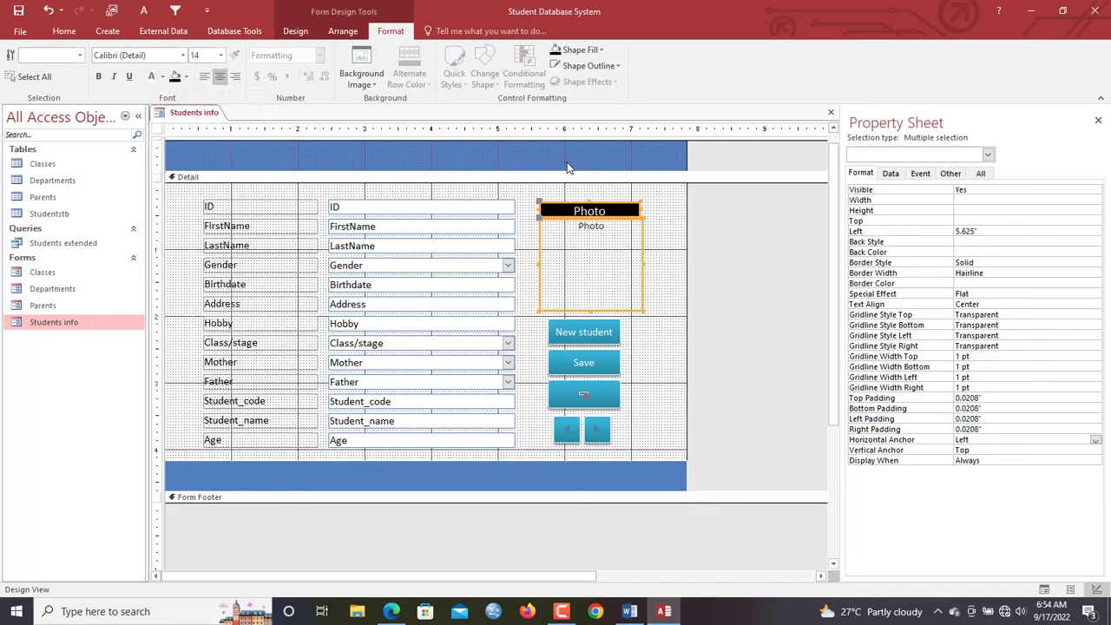
left_click(703, 188)
Step: Set the Photo attachment box's Picture Size Mode to Stretch
left_click(654, 255)
left_click(625, 255)
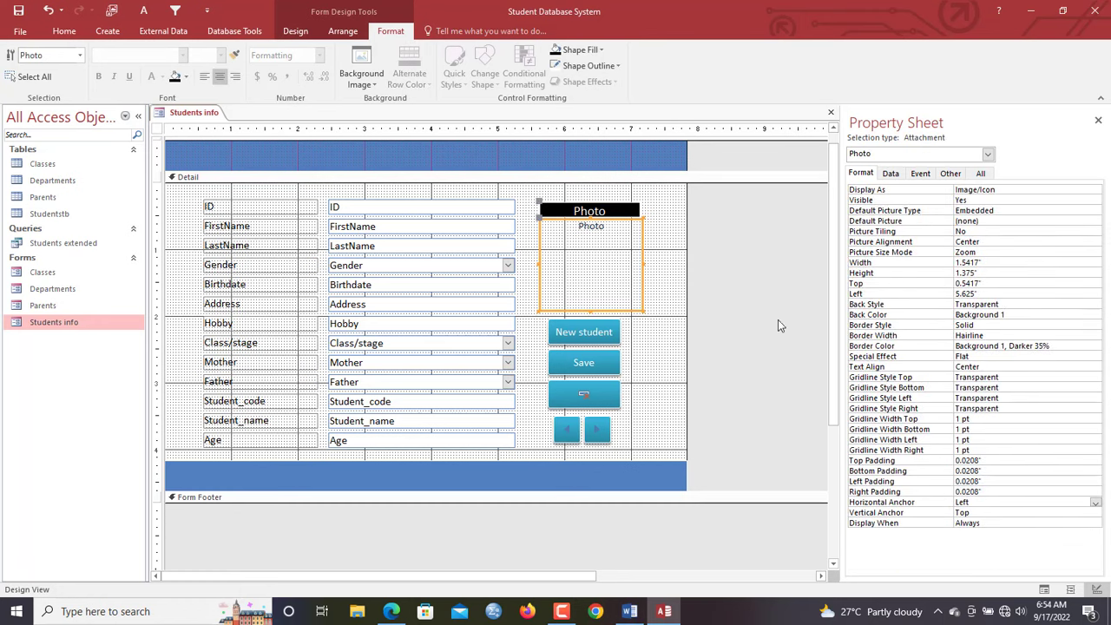
left_click(986, 252)
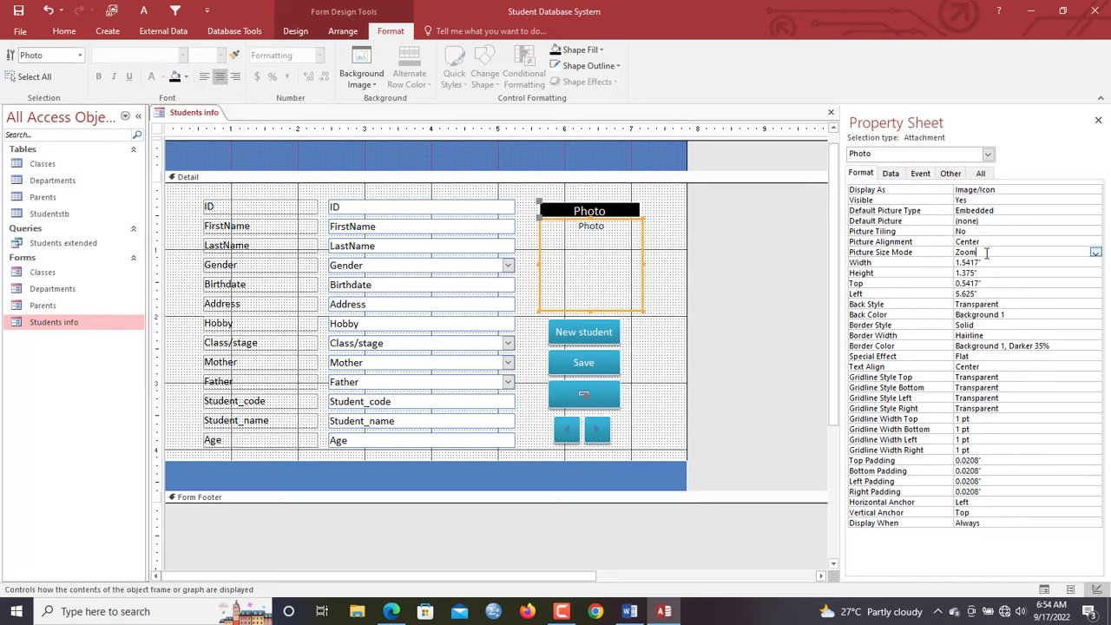
left_click(1097, 253)
left_click(1037, 273)
left_click(157, 130)
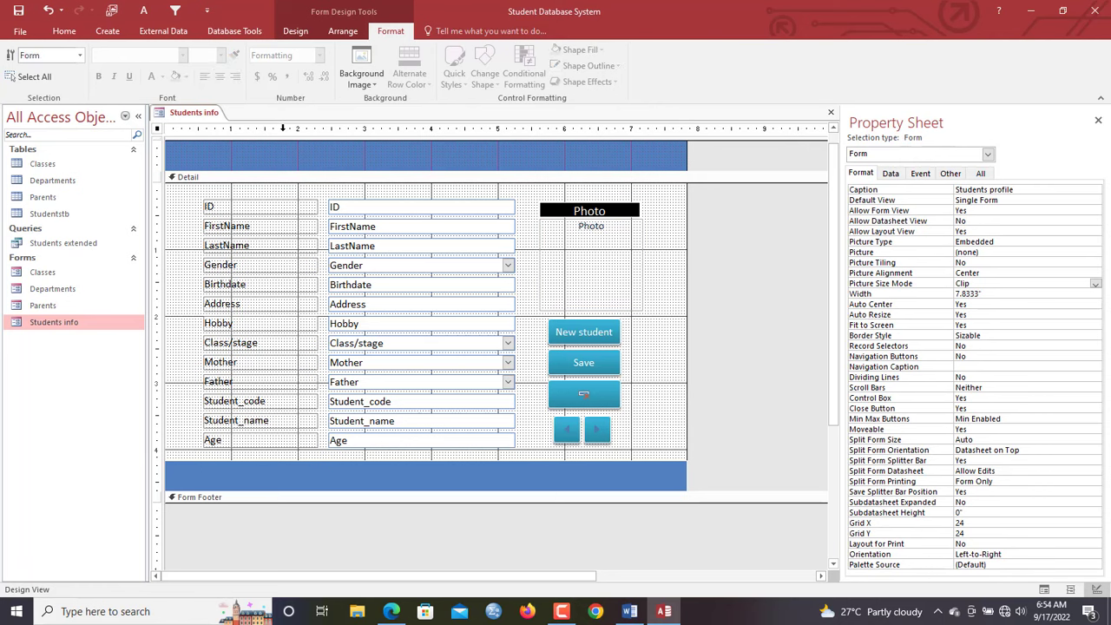
right_click(196, 113)
Step: Open the Students info form in Form View and reposition the Students profile window showing record 1
left_click(237, 171)
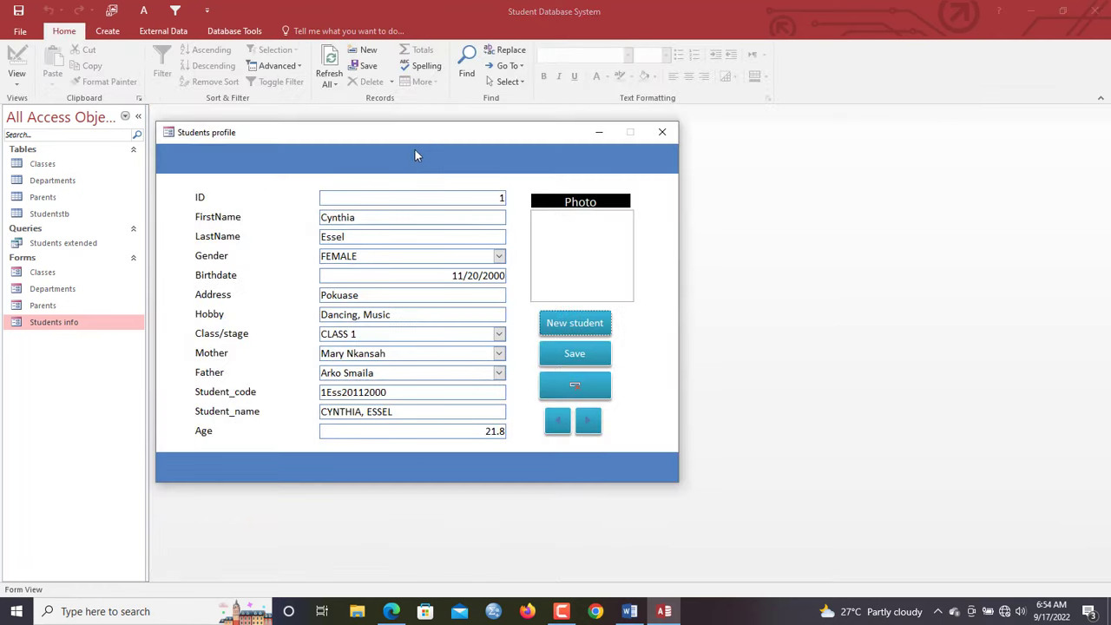
left_click_drag(406, 137, 523, 76)
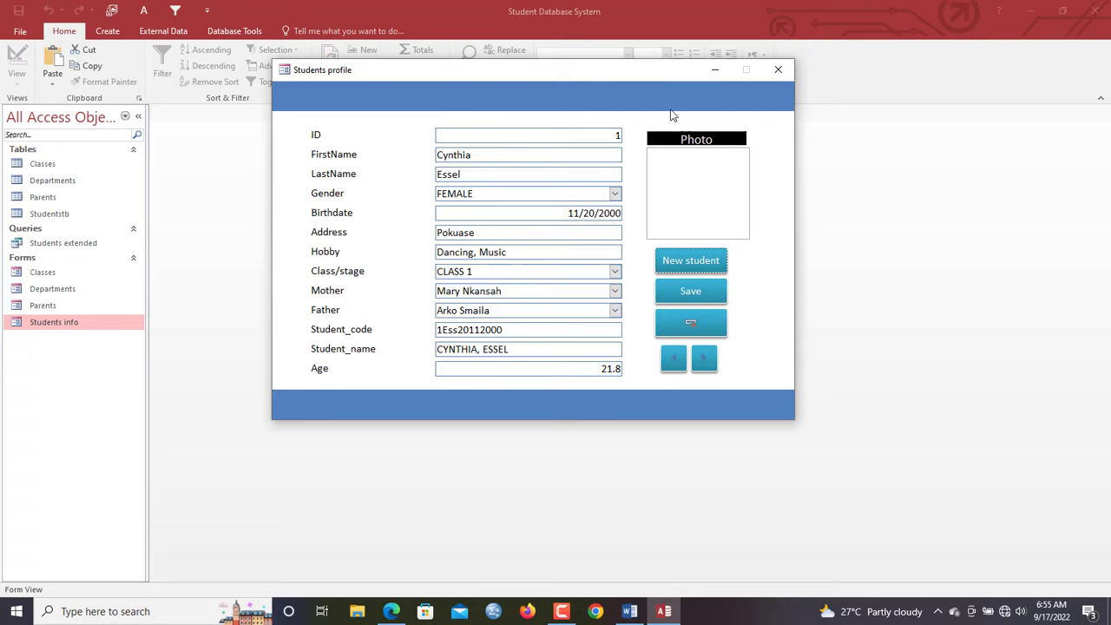
right_click(415, 103)
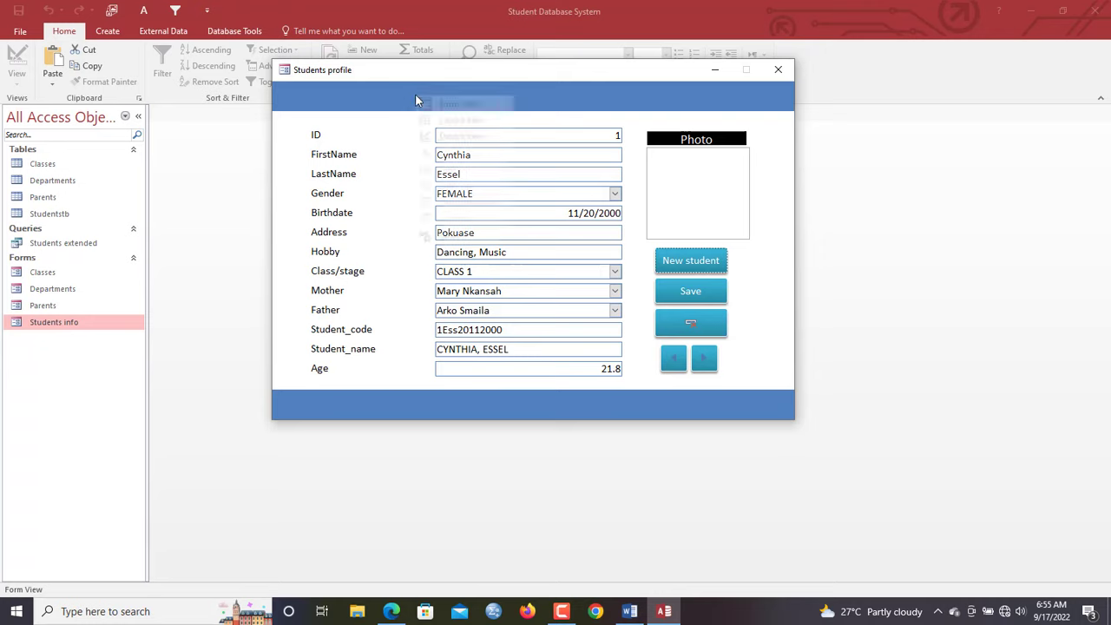
Step: In Design View, move the Student_code and Student_name controls into a taller Form Header
left_click(459, 131)
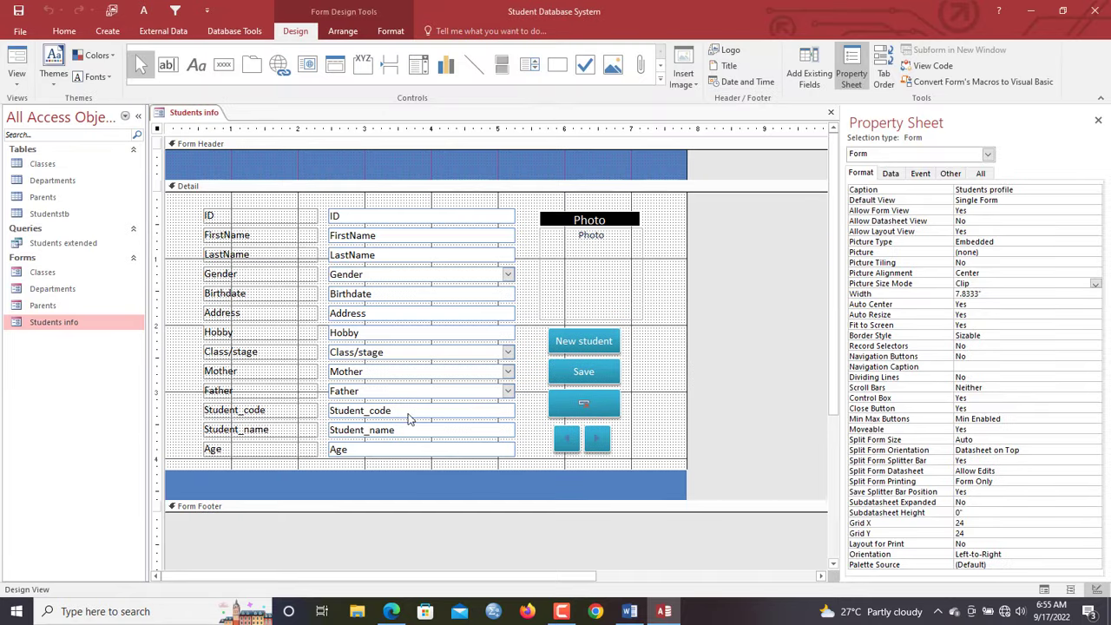
left_click(376, 413)
left_click_drag(185, 414, 387, 431)
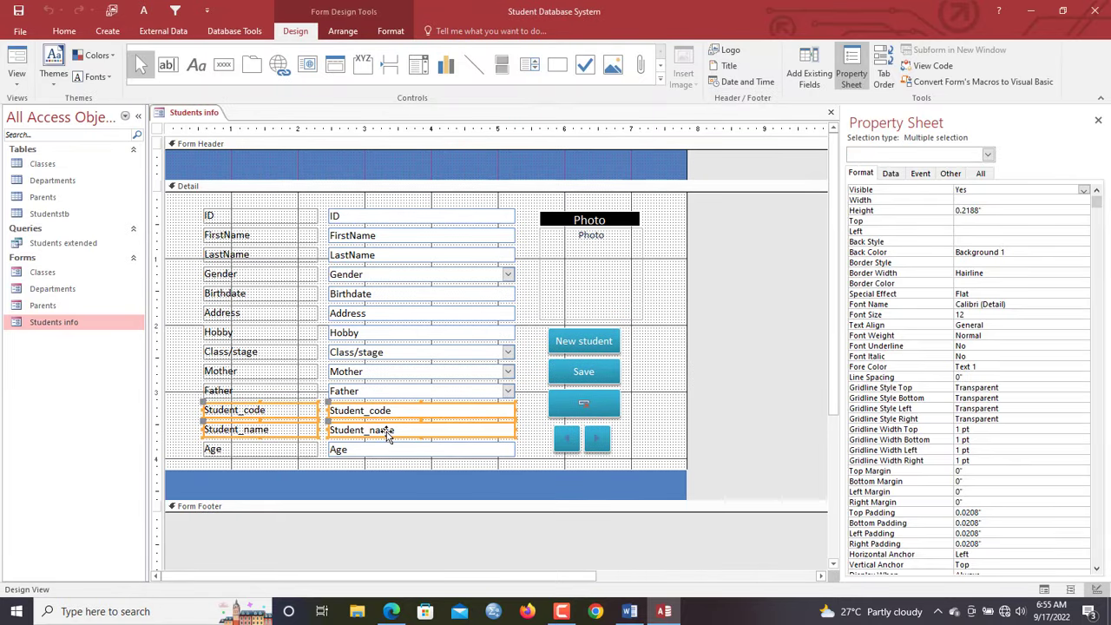
key("Delete")
left_click(280, 159)
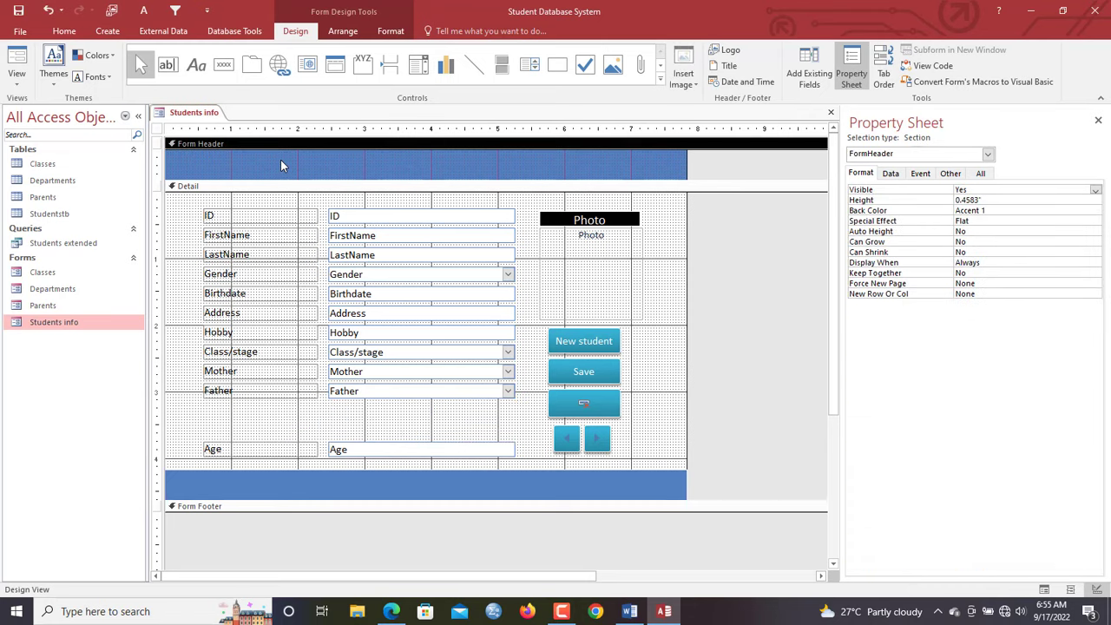
key("ctrl+v")
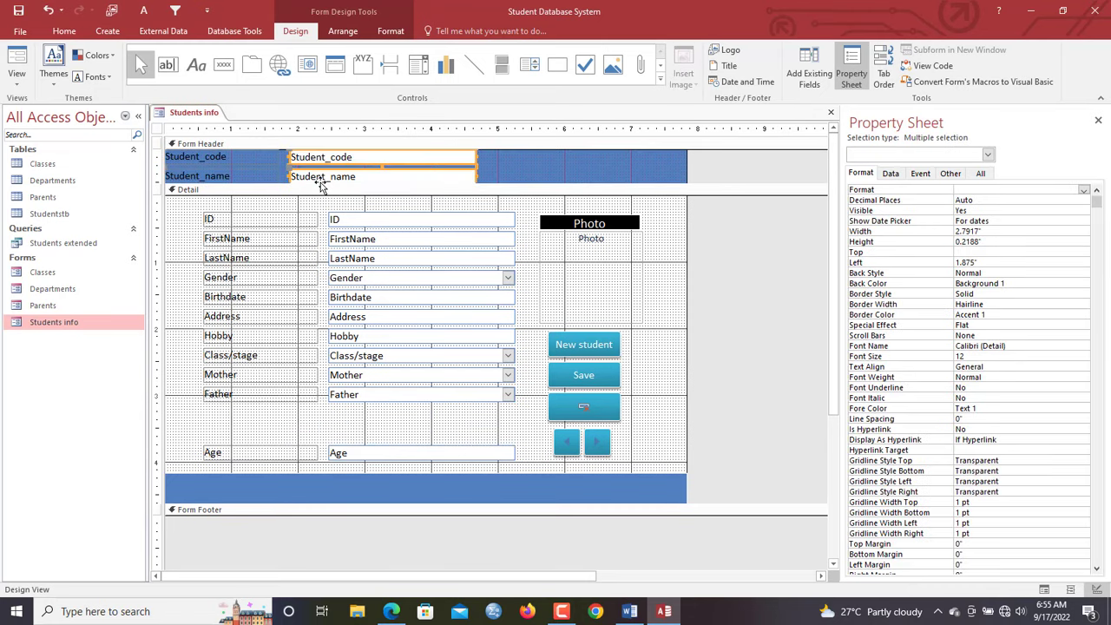
left_click_drag(320, 184, 337, 232)
key("Down")
key("Down")
key("Down")
key("Down")
key("Down")
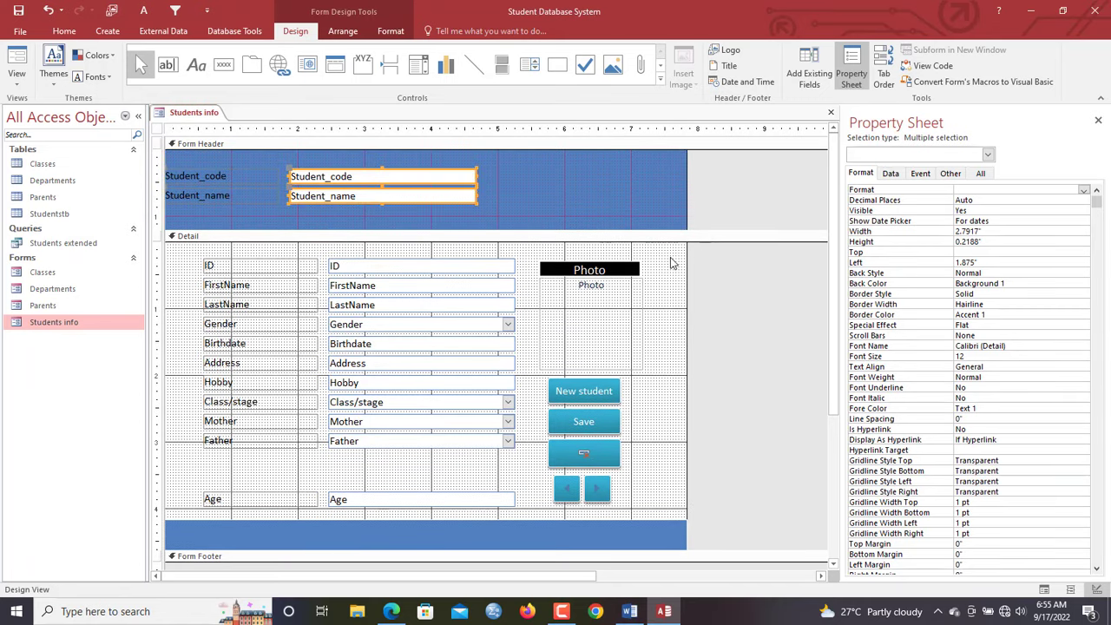
Step: Move the Photo caption and photo box to the header's right side and shorten the header
left_click_drag(671, 263, 581, 342)
key("Delete")
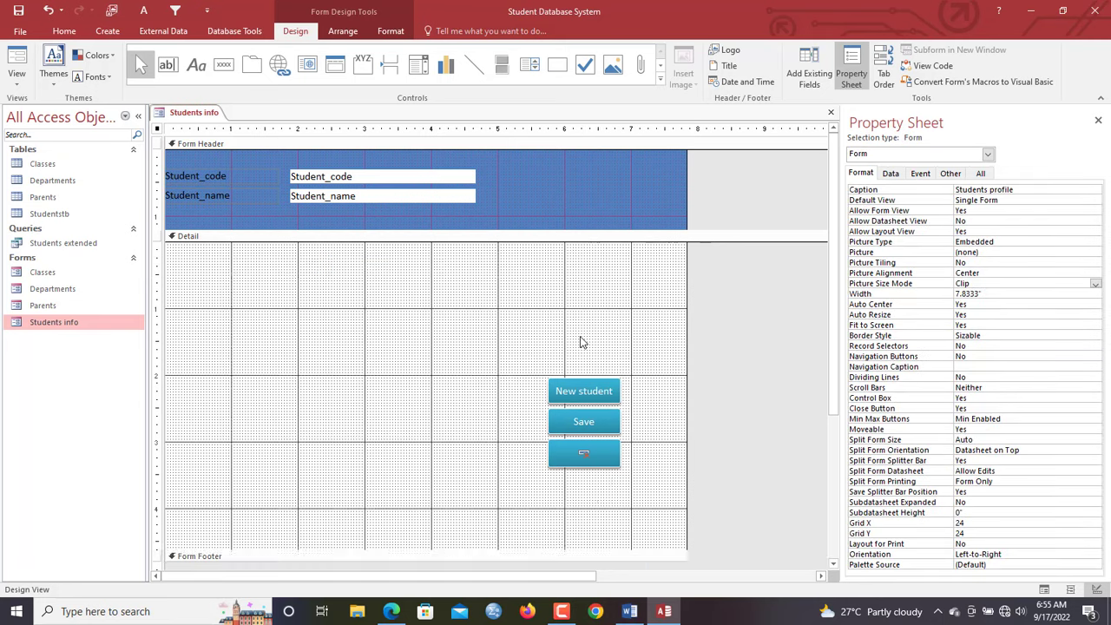
left_click(594, 174)
key("ctrl+v")
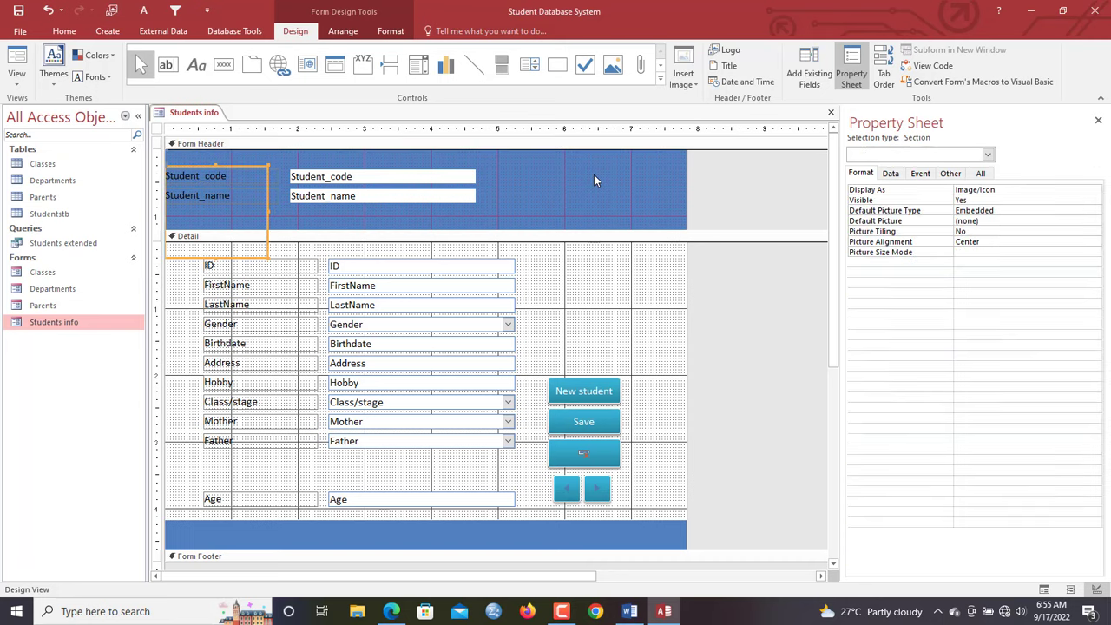
left_click_drag(189, 203, 591, 206)
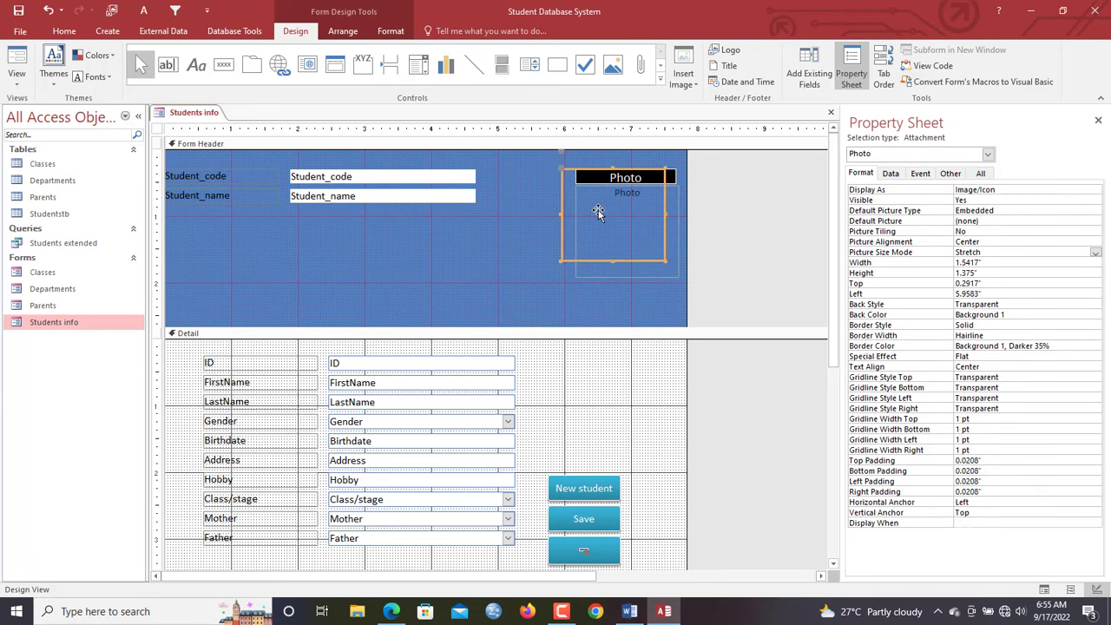
left_click_drag(553, 302, 547, 271)
left_click_drag(222, 211, 194, 153)
key("Right")
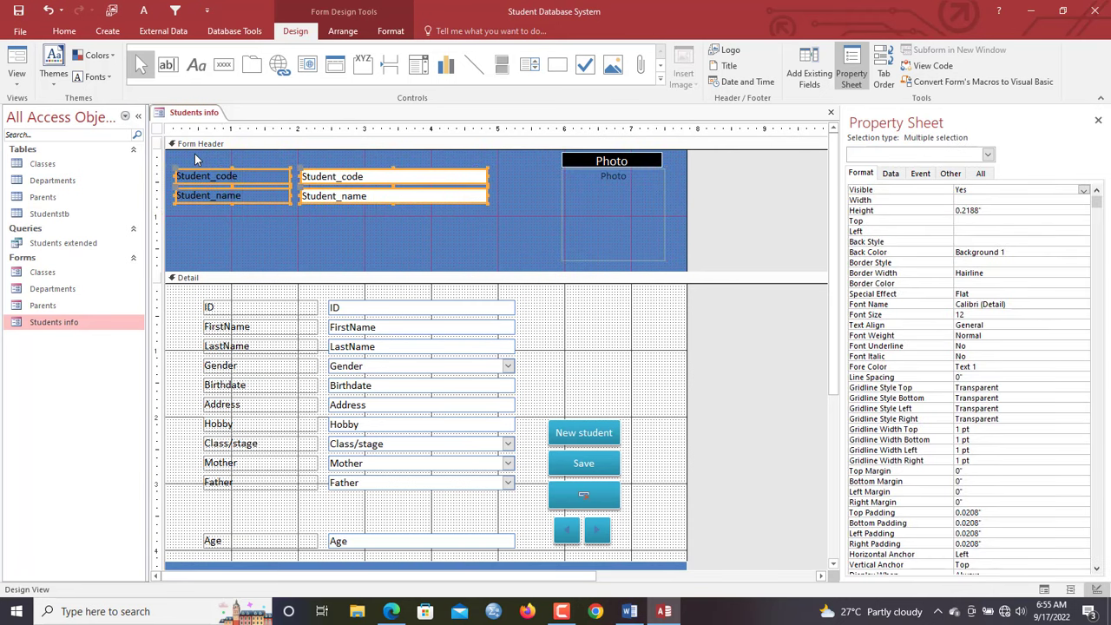
Step: Make the Student_code and Student_name label text white
left_click(383, 253)
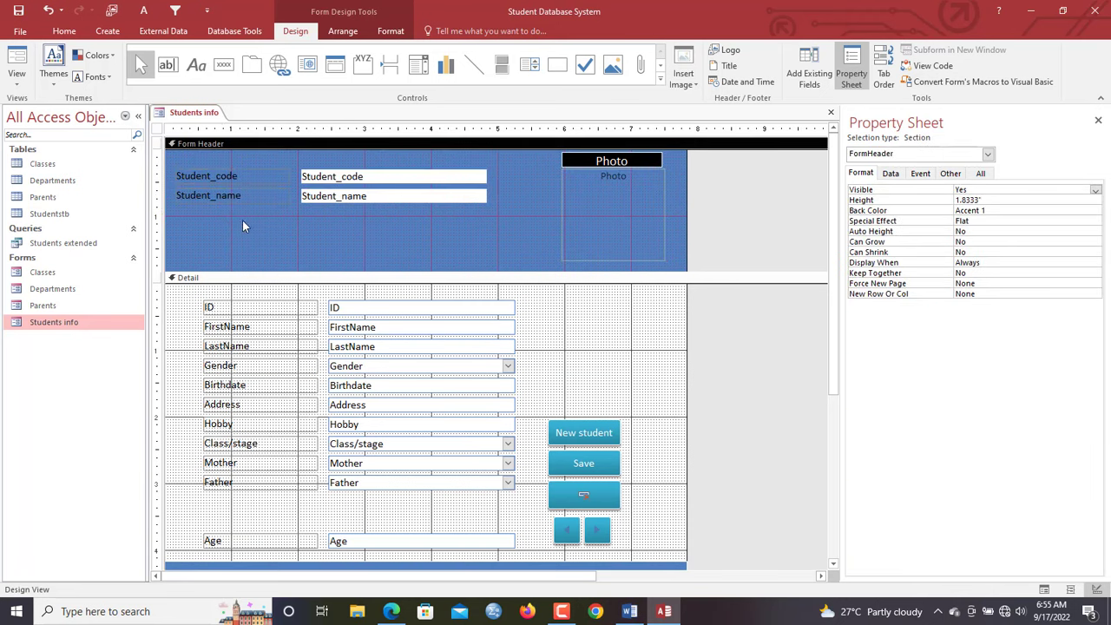
left_click_drag(242, 226, 217, 179)
left_click(391, 31)
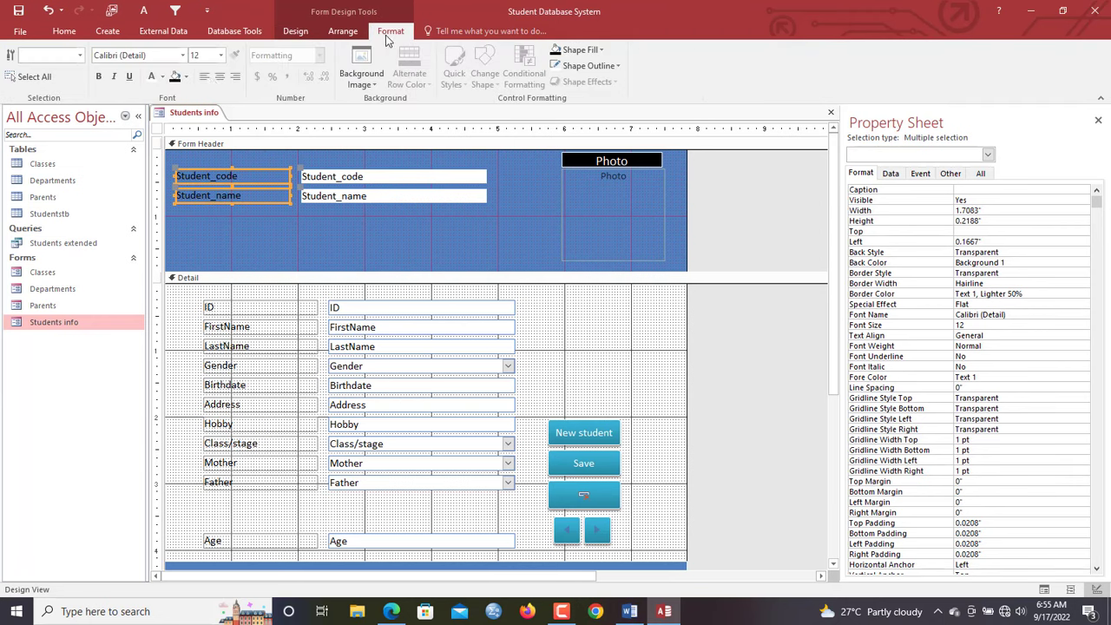
left_click(151, 77)
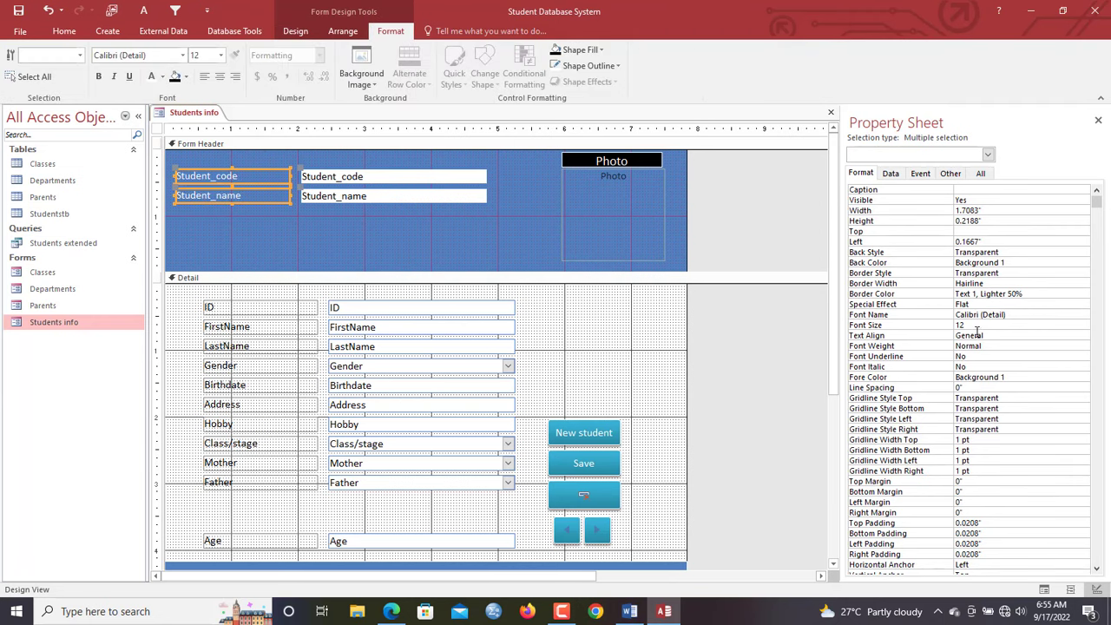
scroll(830, 320, "down", 3)
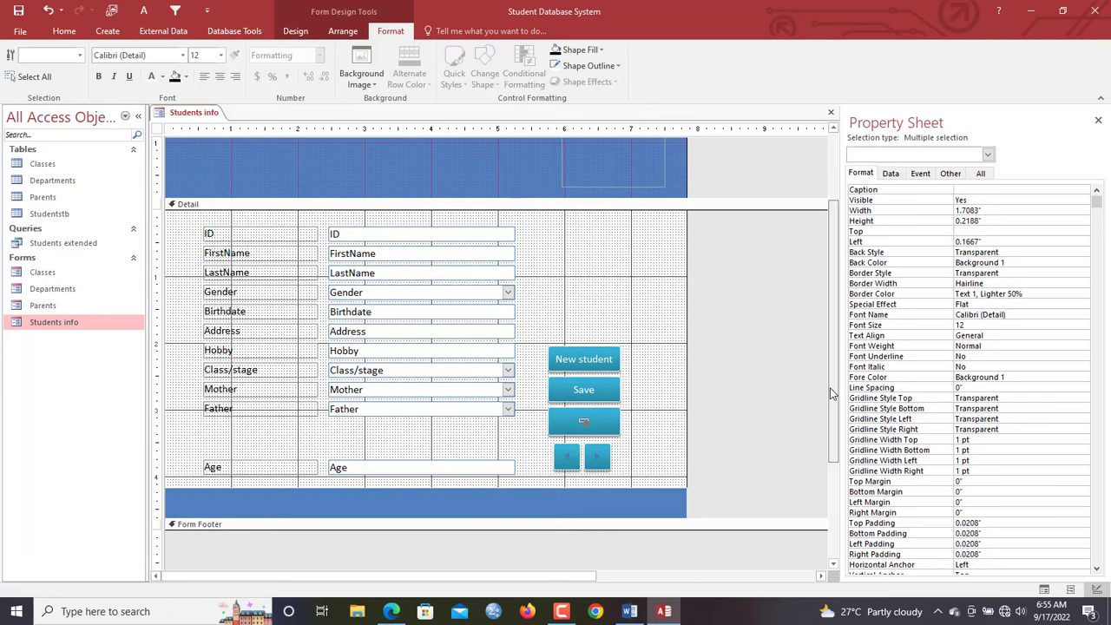
Step: Shift the Address through Father fields down and place the Age field under Birthdate
left_click_drag(446, 441, 285, 337)
key("Down")
key("Down")
key("Down")
key("Down")
key("Down")
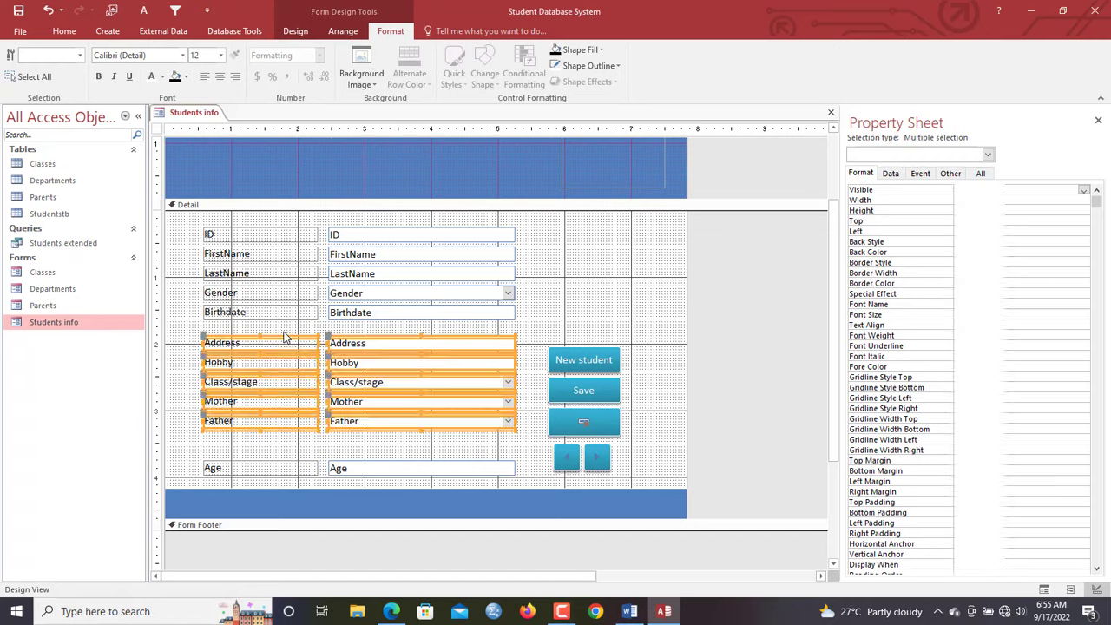
left_click(377, 447)
left_click_drag(378, 448, 312, 339)
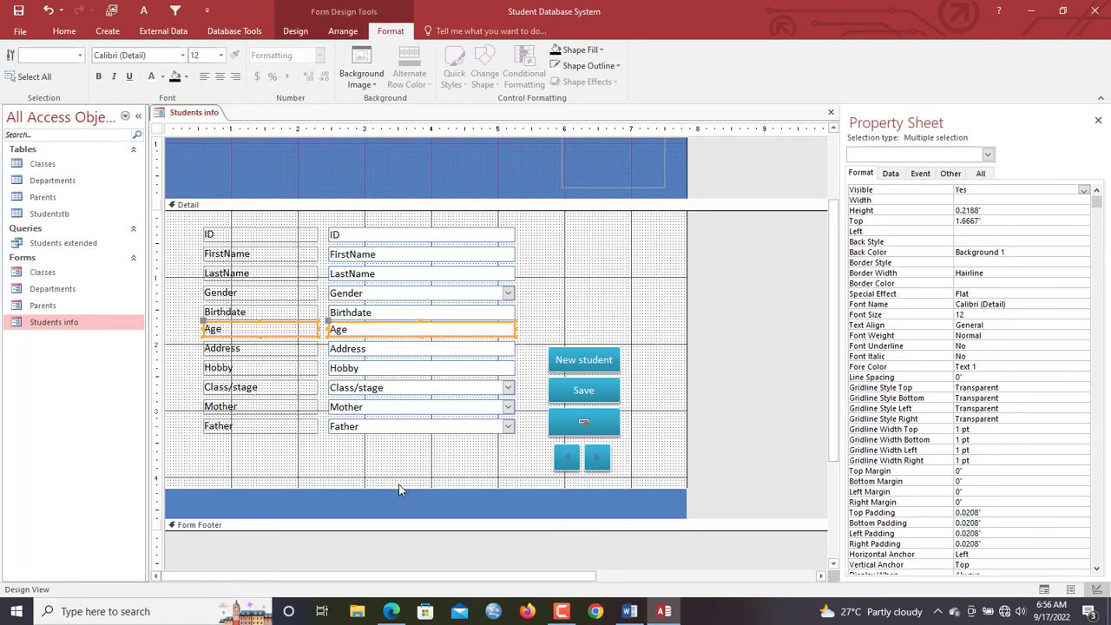
Step: Raise the five buttons and the blue band, and shorten the Detail section
left_click_drag(661, 330, 570, 344)
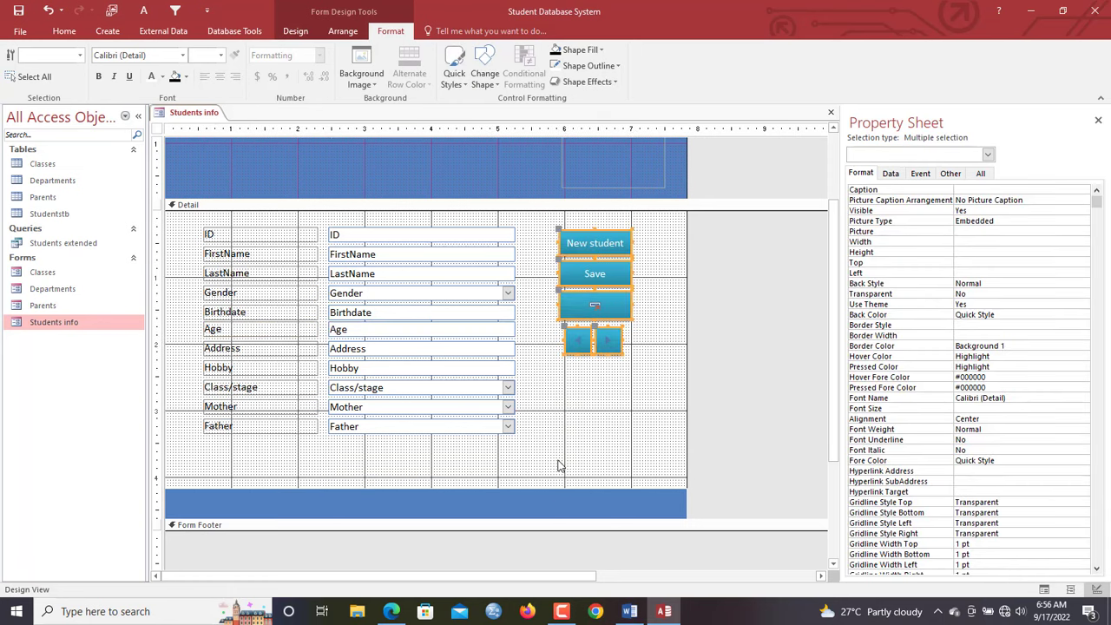
left_click(557, 489)
key("Up")
key("Up")
key("Up")
key("Up")
key("Up")
key("Up")
key("Up")
key("Up")
key("Up")
key("Up")
key("Up")
key("Up")
key("Up")
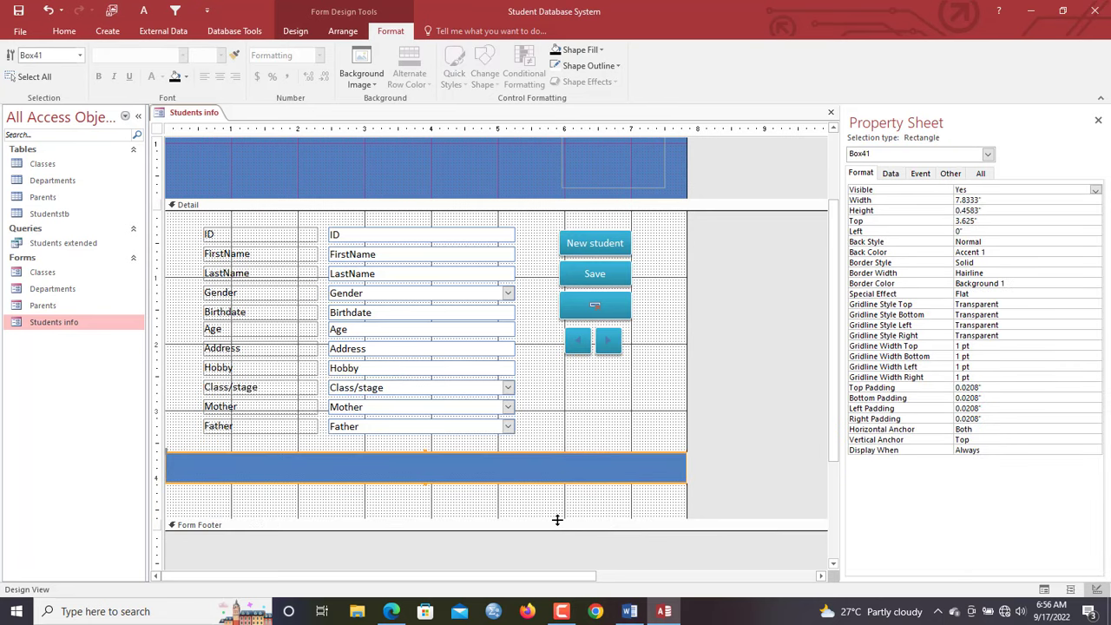
left_click_drag(557, 519, 550, 484)
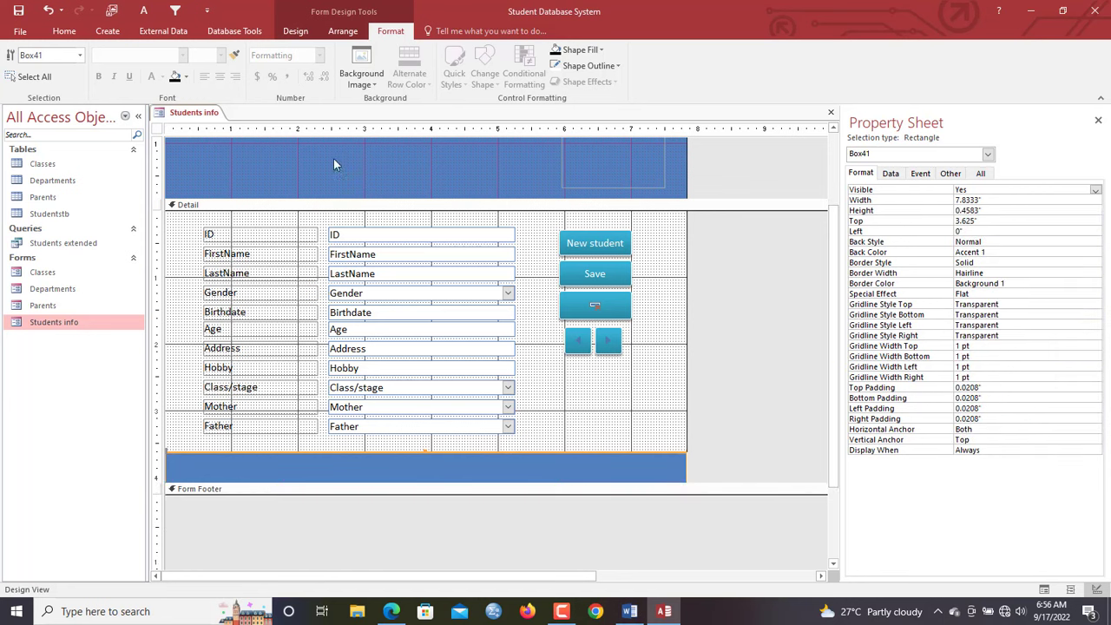
right_click(195, 113)
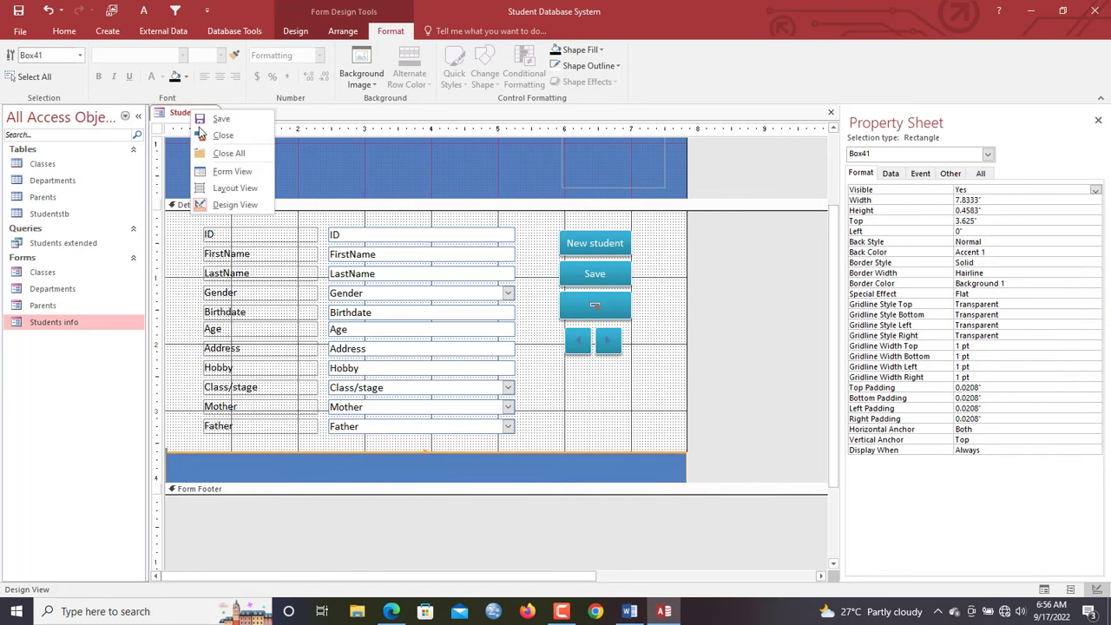
left_click(222, 168)
left_click_drag(380, 133, 502, 95)
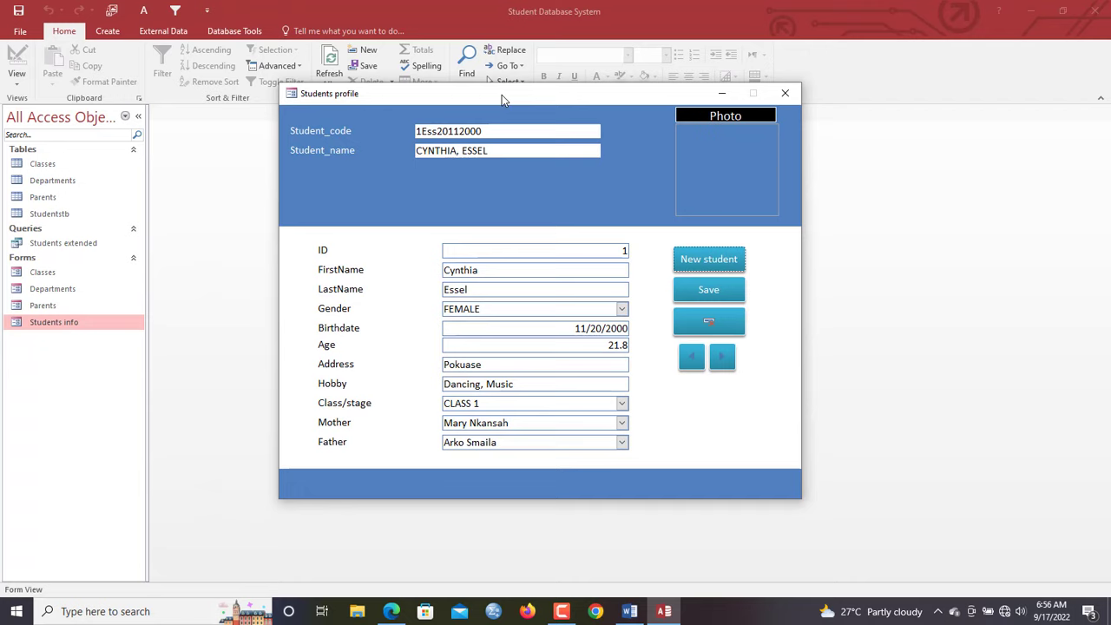
right_click(501, 95)
left_click(455, 102)
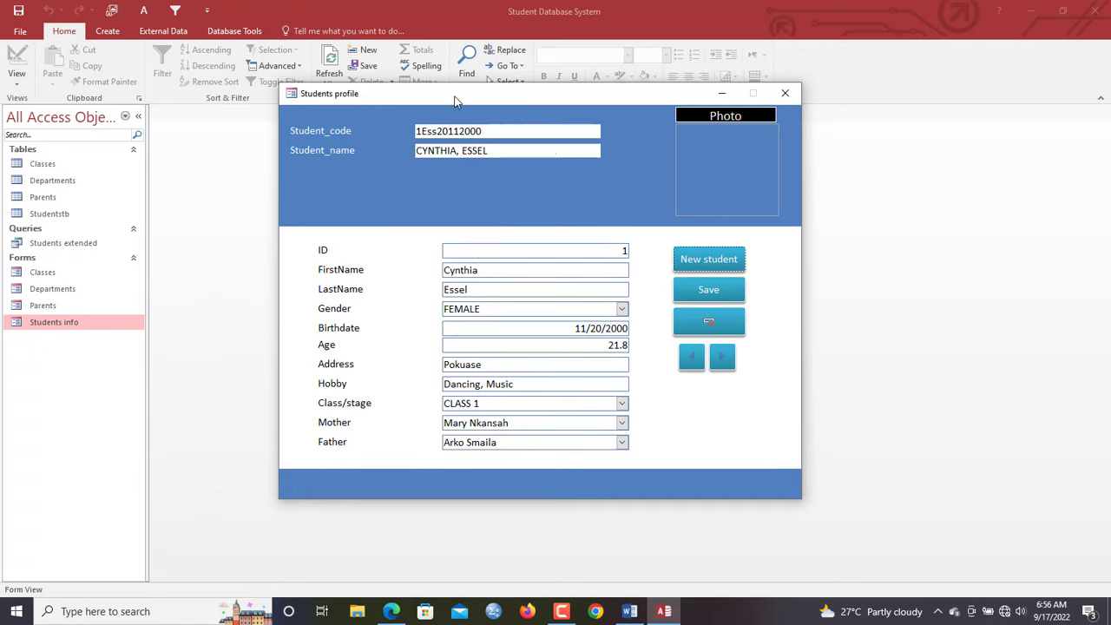
right_click(455, 101)
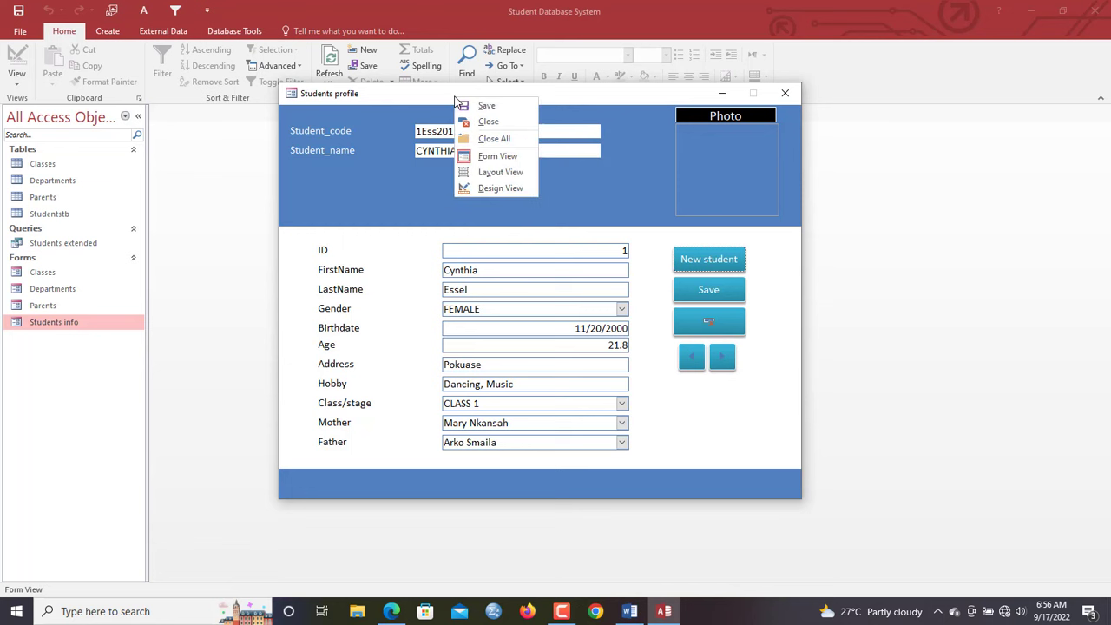
left_click(498, 188)
Step: Try a light orange header fill, undo it, and outline Student_code and Student_name boxes in yellow
left_click(507, 232)
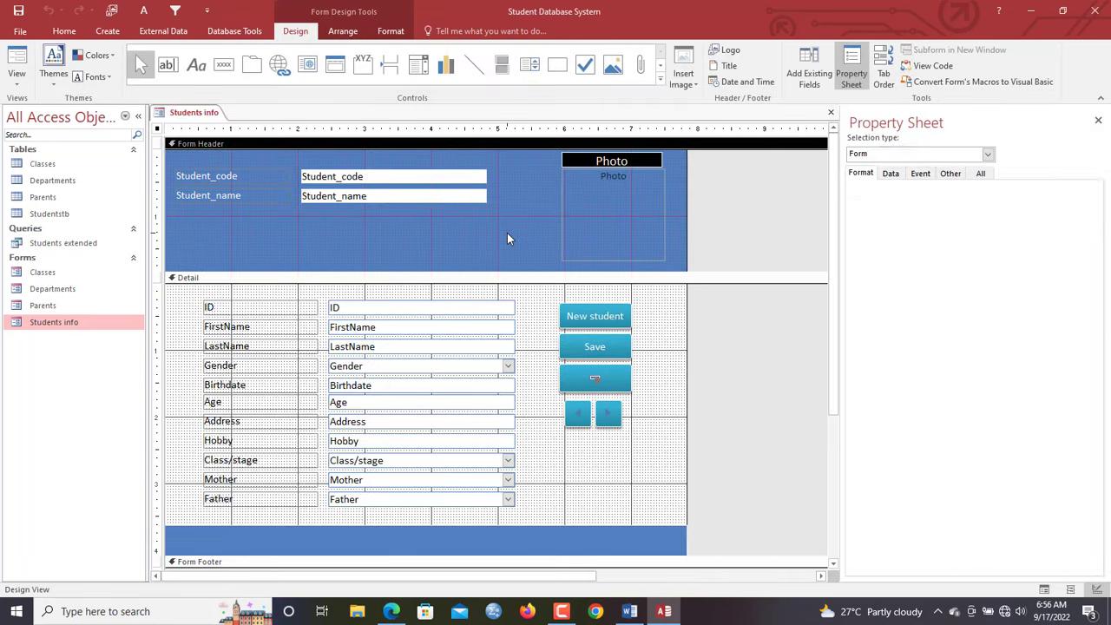
left_click(391, 31)
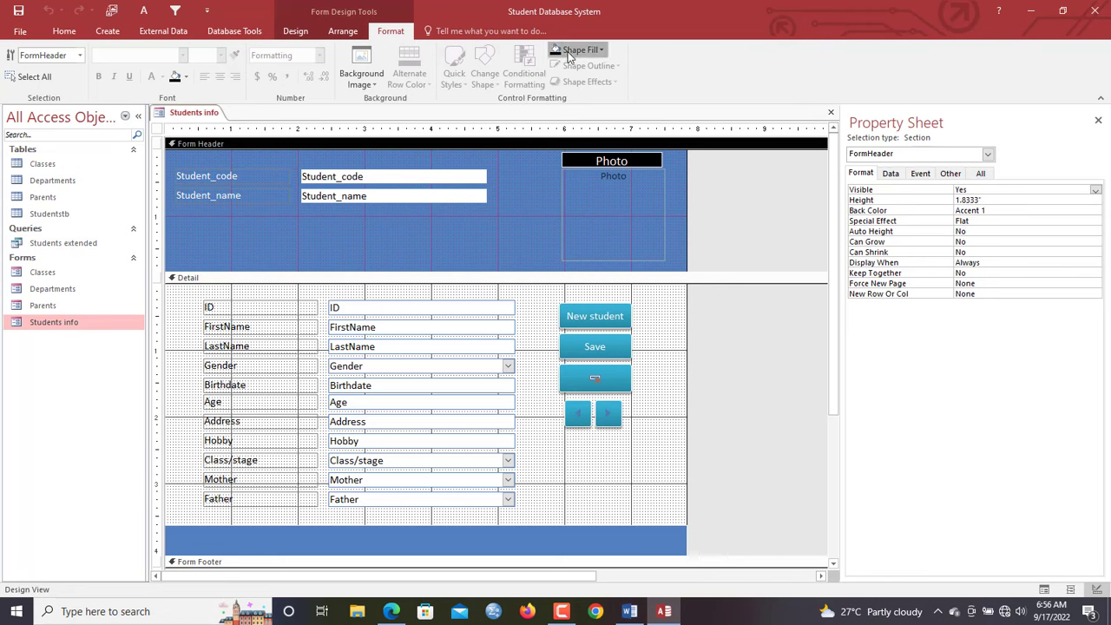
left_click(578, 49)
left_click(661, 117)
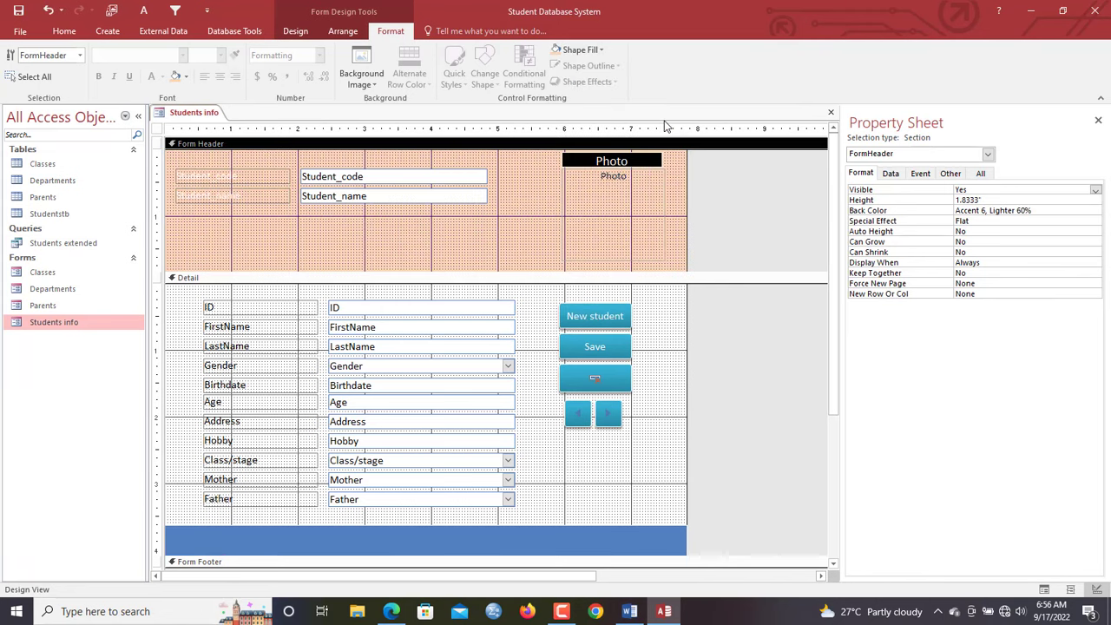
key("ctrl+z")
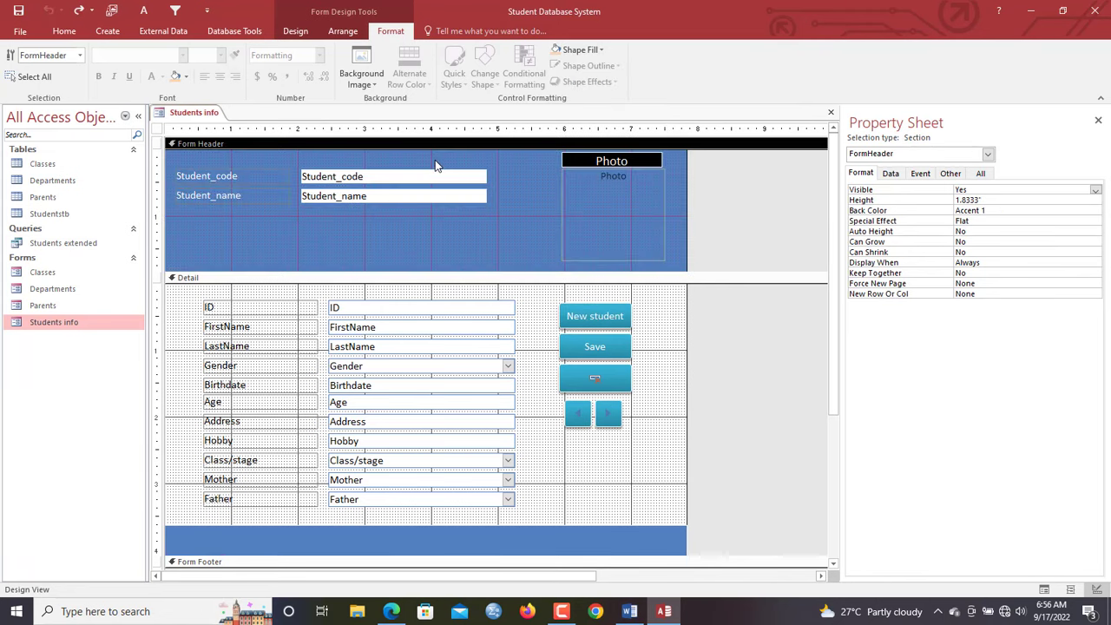
left_click_drag(387, 226, 445, 173)
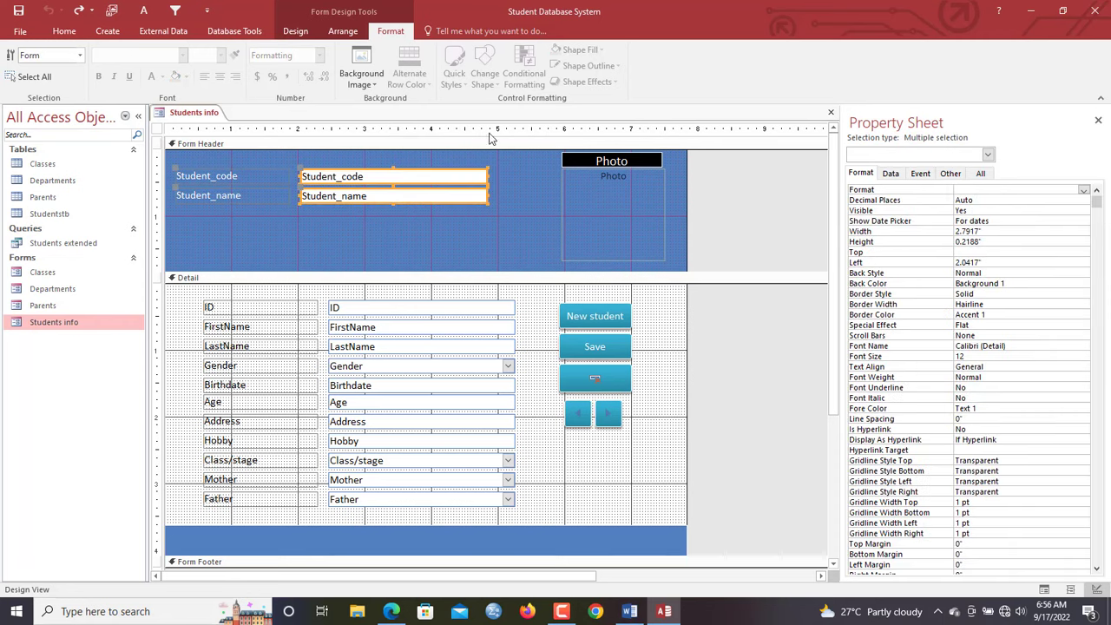
left_click(586, 65)
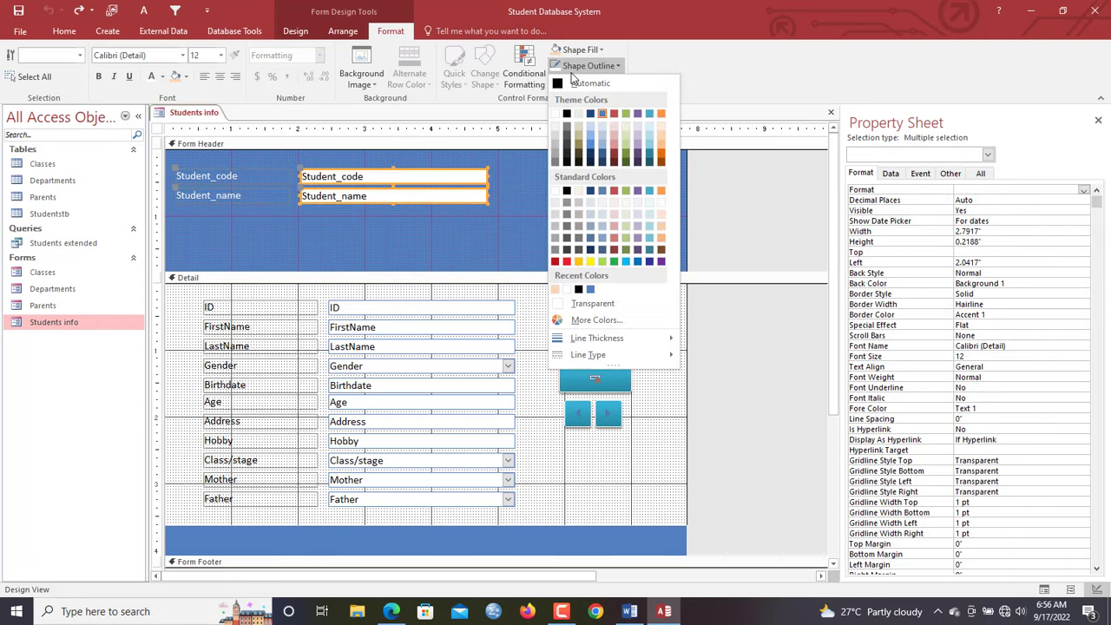
left_click(594, 269)
left_click(313, 228)
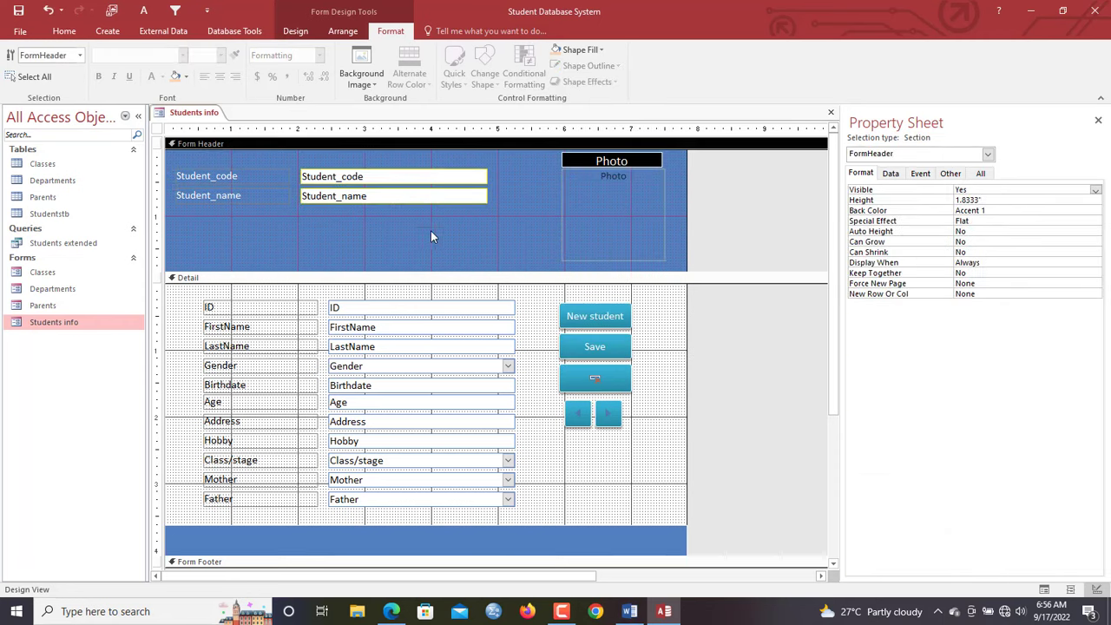
Step: Frame the Student_code and Student_name fields with a sunken rectangle, then switch to Form View
left_click_drag(405, 231, 306, 206)
left_click(317, 216)
left_click(295, 32)
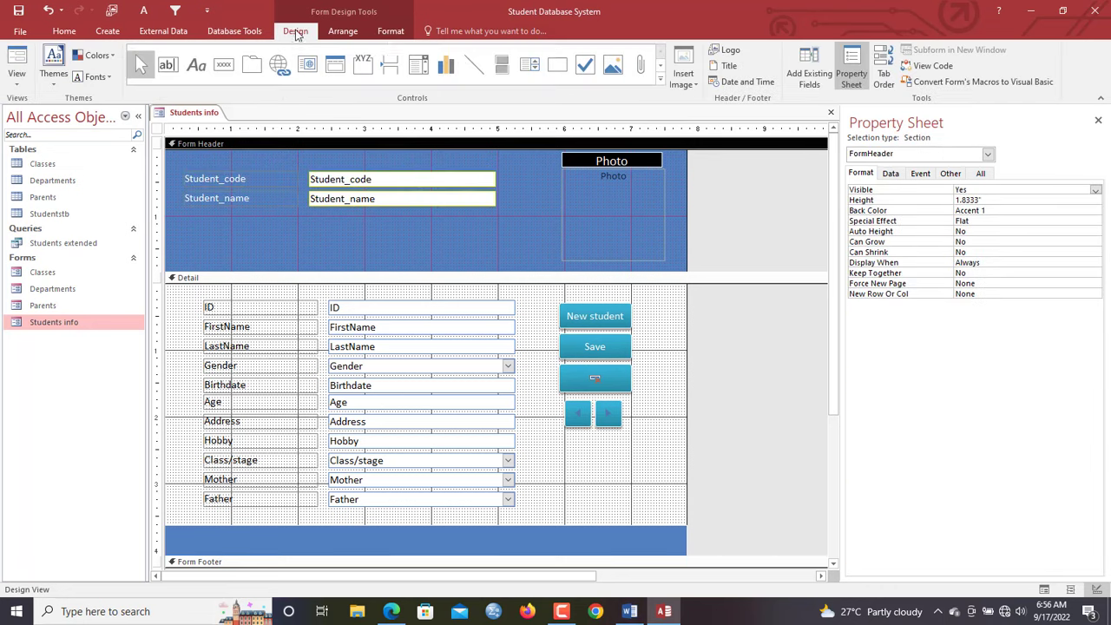
left_click(557, 66)
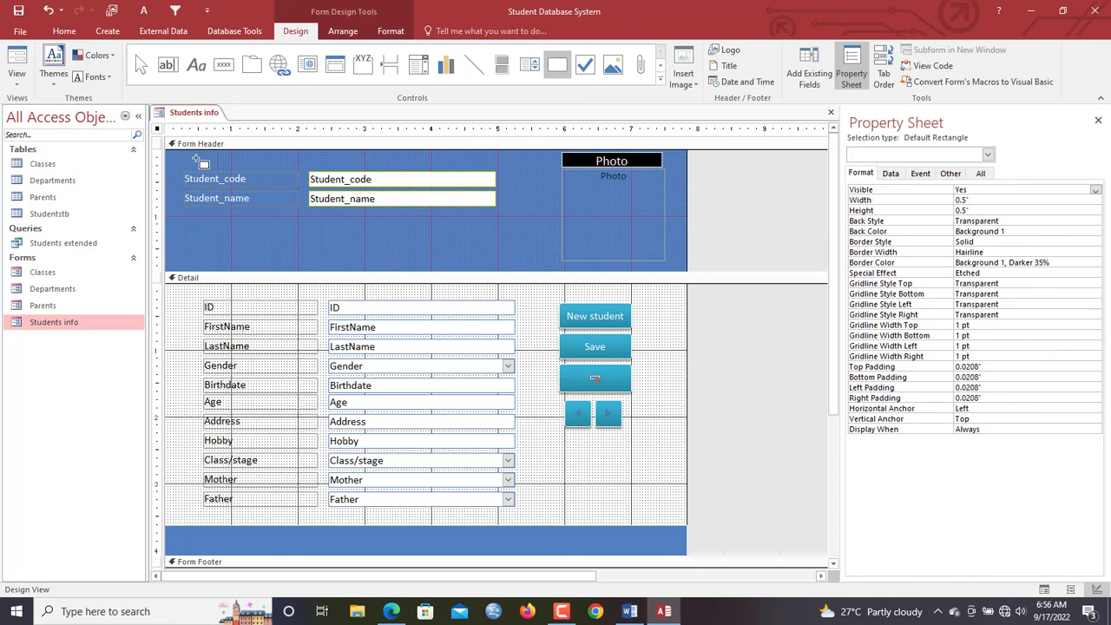
left_click_drag(173, 165, 504, 217)
right_click(480, 215)
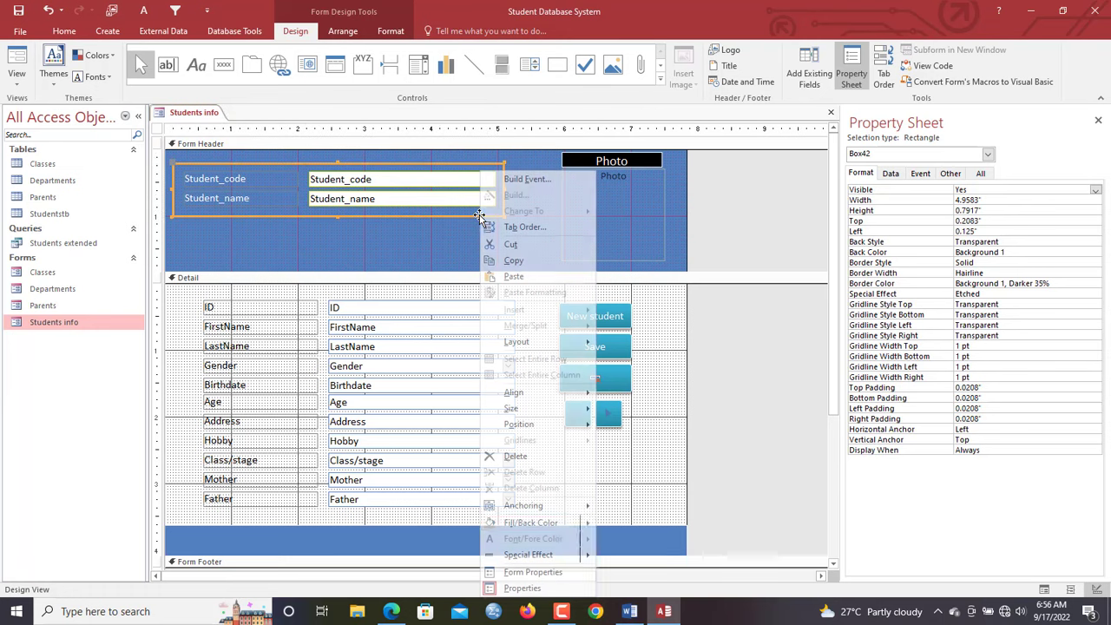
mouse_move(586, 556)
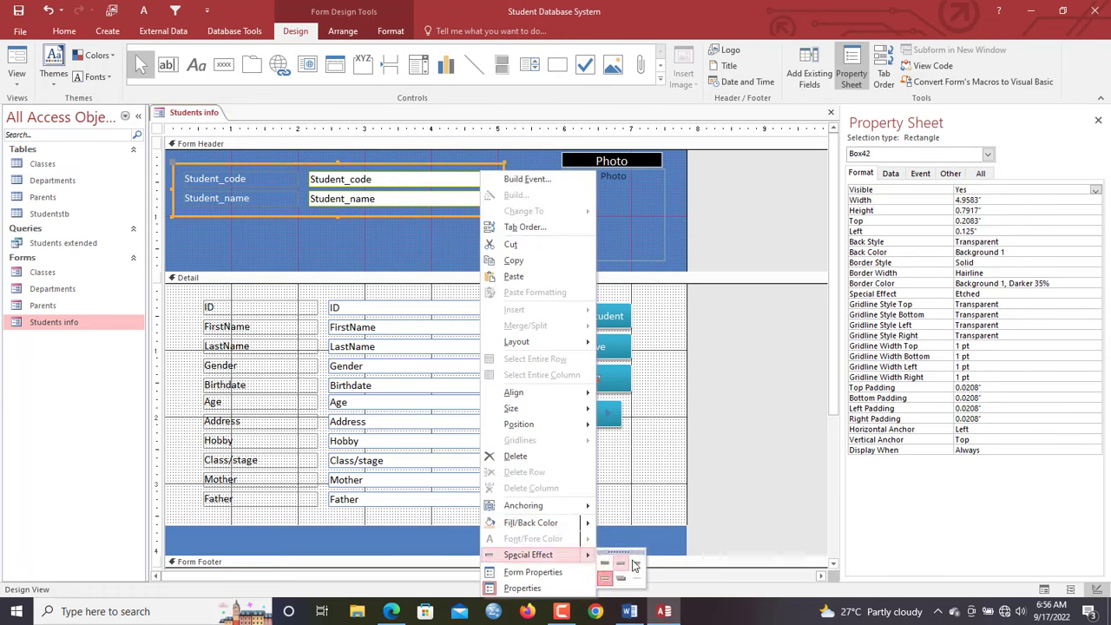
left_click(636, 561)
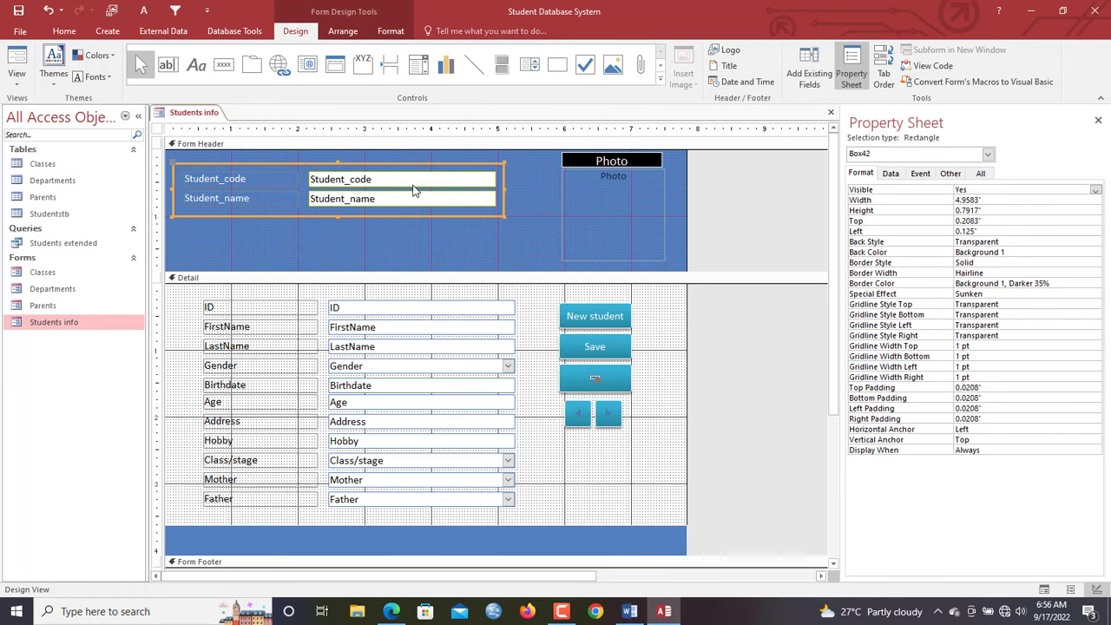
right_click(213, 113)
left_click(243, 173)
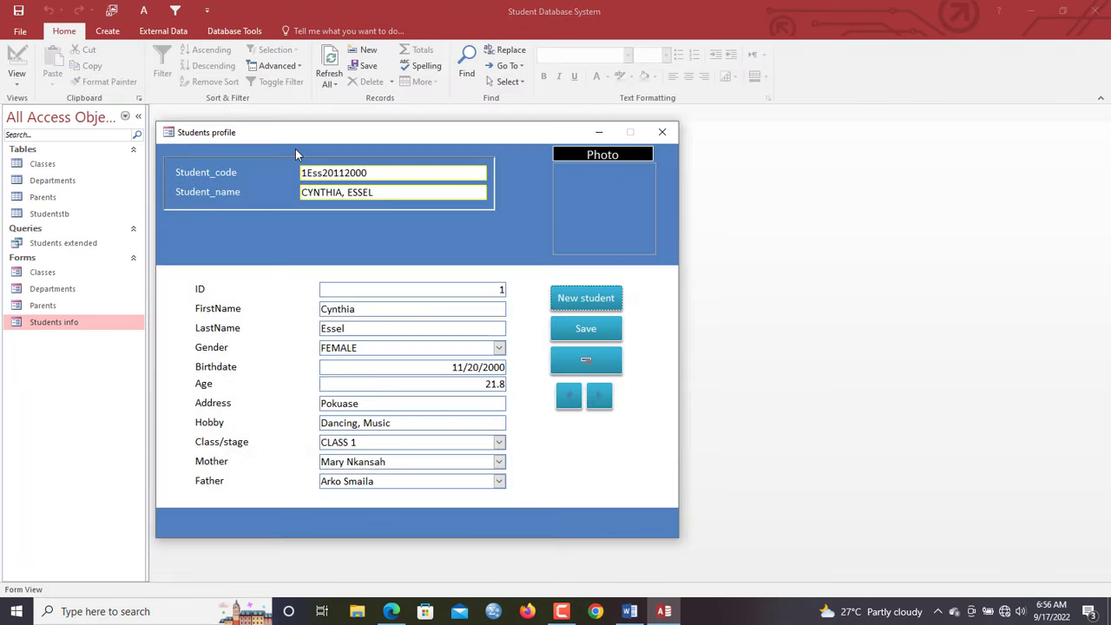
Step: Return the form to Design View and select the header's Photo attachment box
left_click_drag(315, 139, 442, 143)
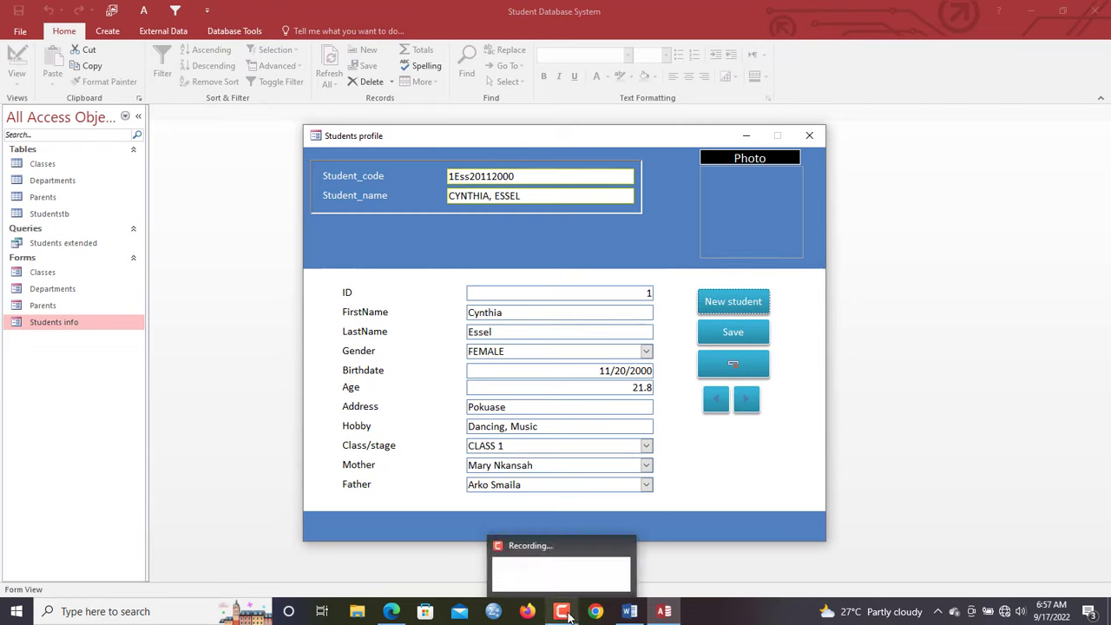
left_click_drag(627, 141, 631, 119)
right_click(631, 119)
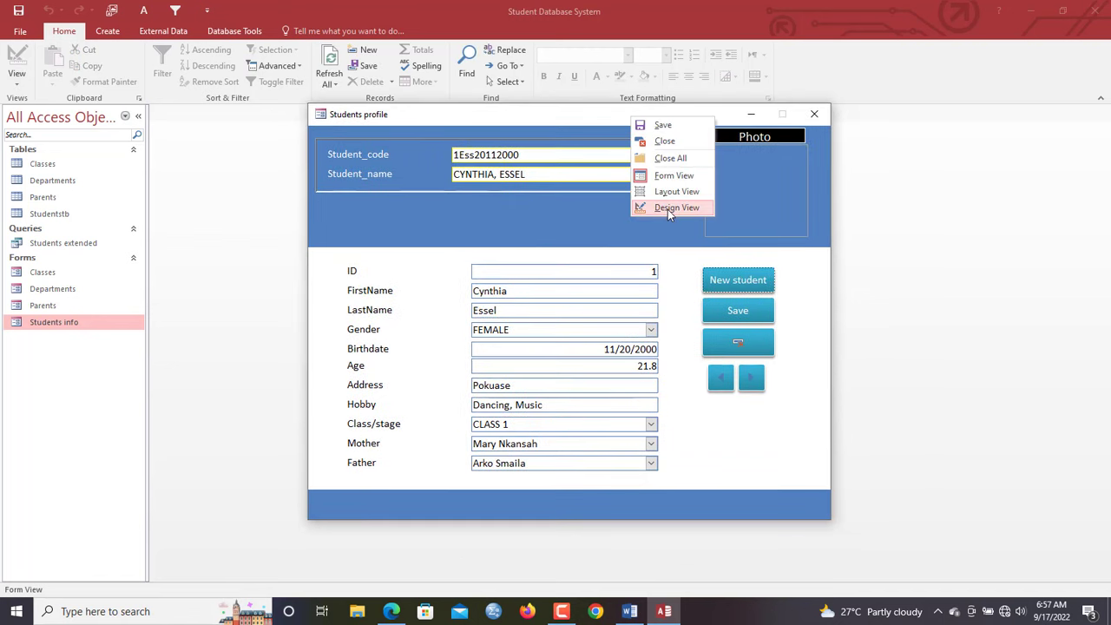
left_click(667, 209)
left_click(635, 217)
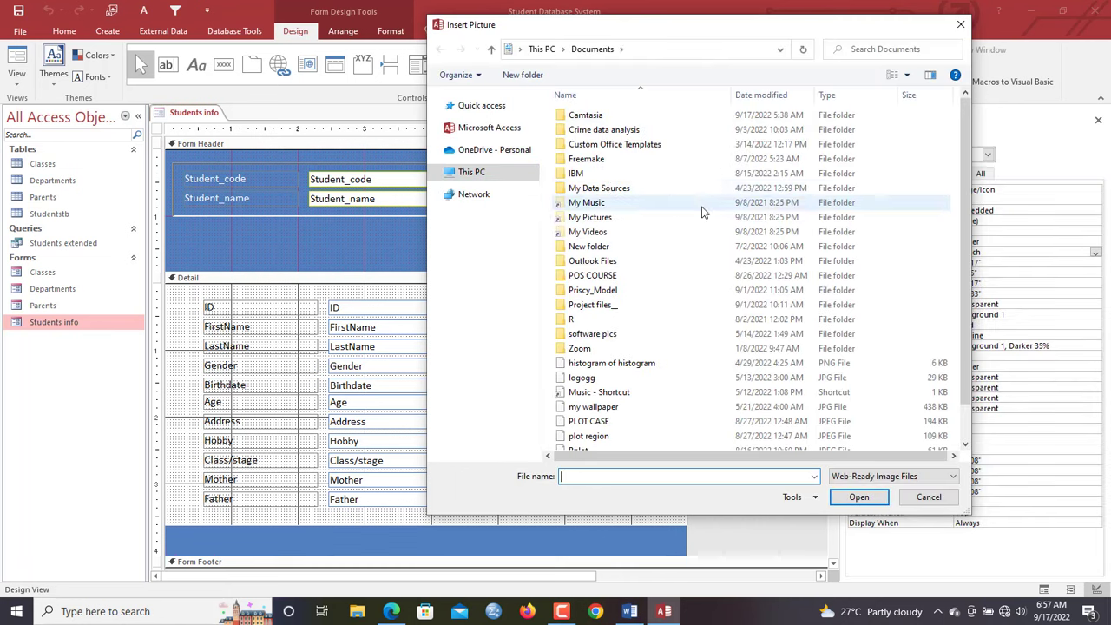
Step: Set the Photo control's Default Picture to the patient image from the Pictures folder
left_click_drag(967, 186, 965, 256)
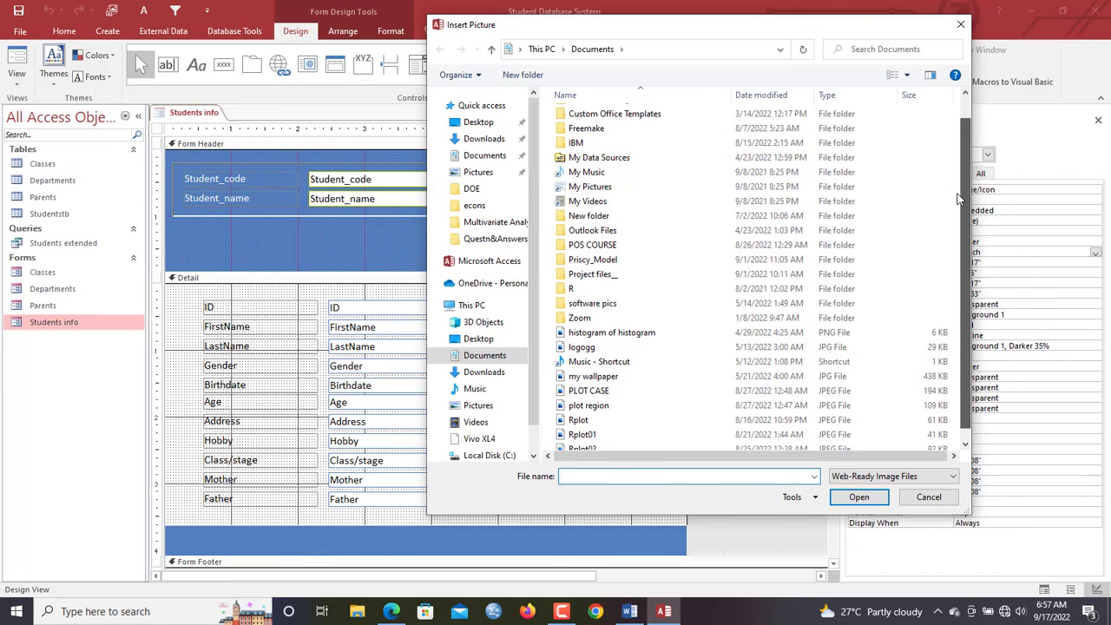
scroll(955, 230, "up", 2)
left_click(479, 172)
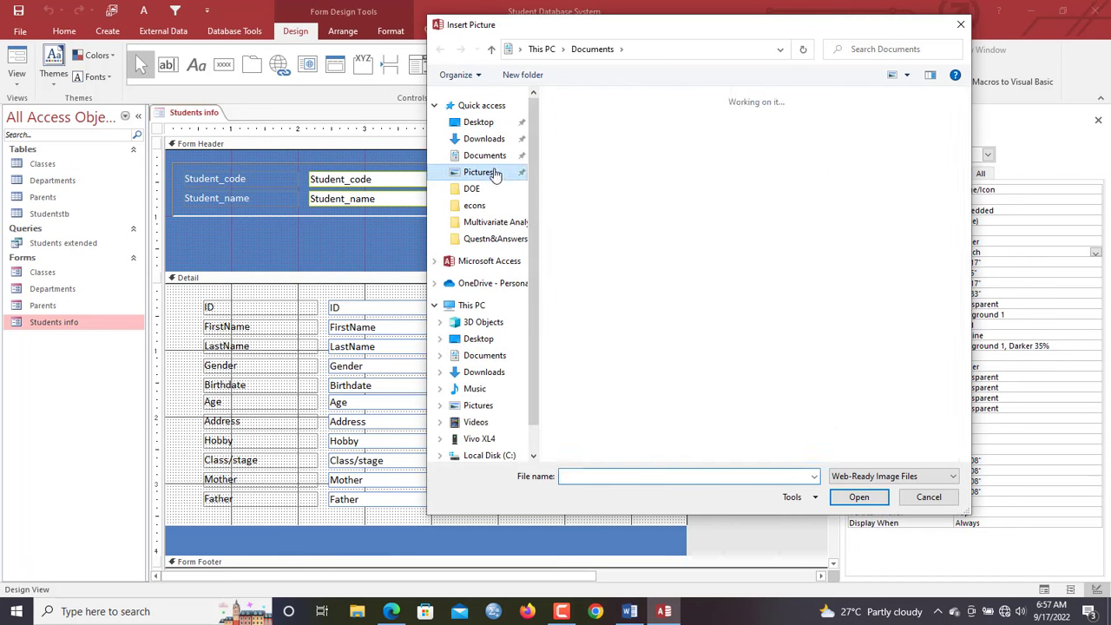
left_click_drag(972, 160, 977, 283)
left_click(687, 336)
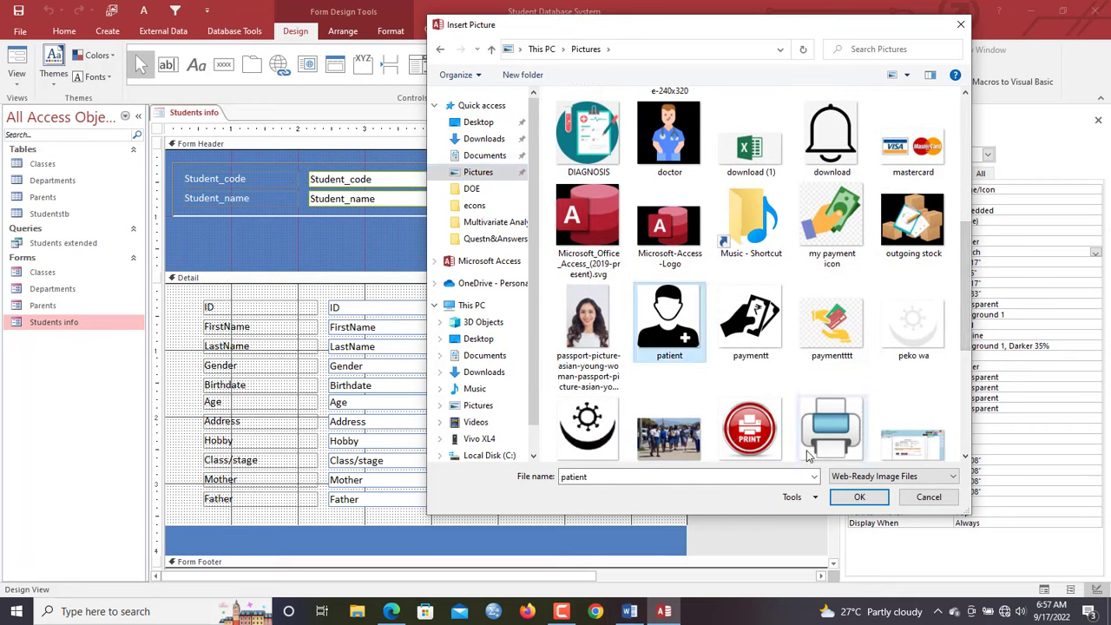
left_click(857, 497)
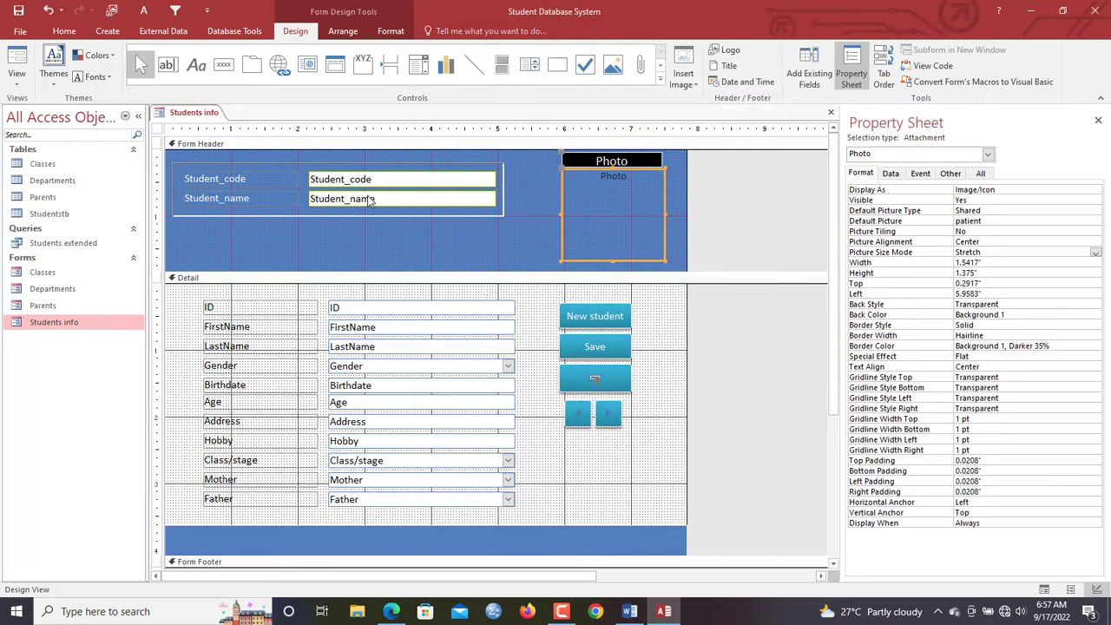
Step: In Form View, open record 1's Photo attachments list and close it without adding a file
right_click(209, 115)
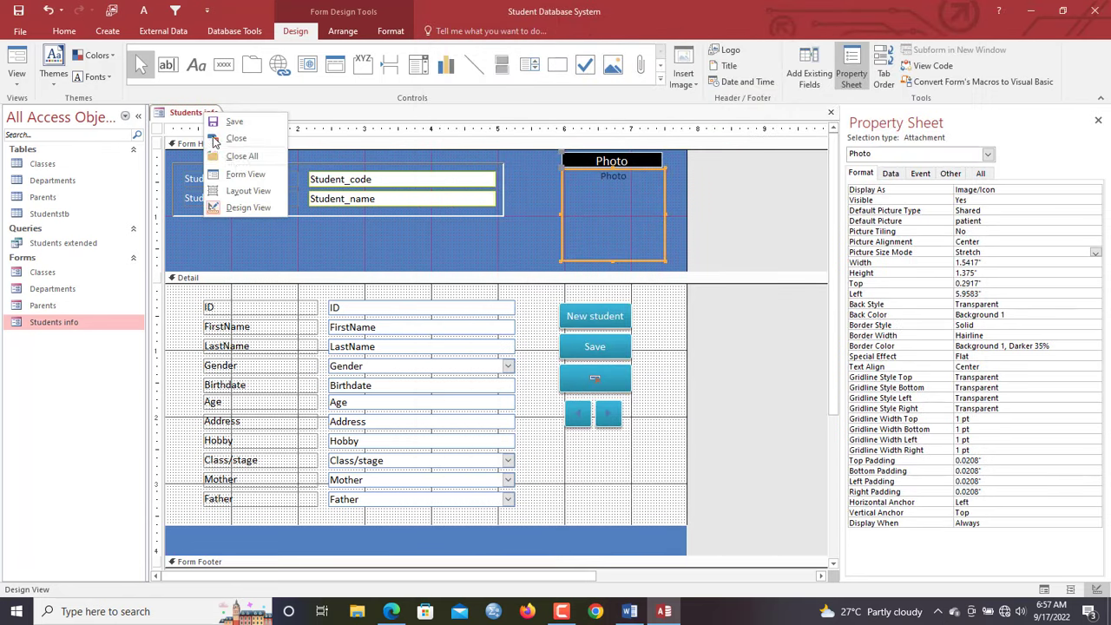
left_click(241, 175)
left_click_drag(340, 139, 521, 89)
left_click_drag(647, 87, 675, 79)
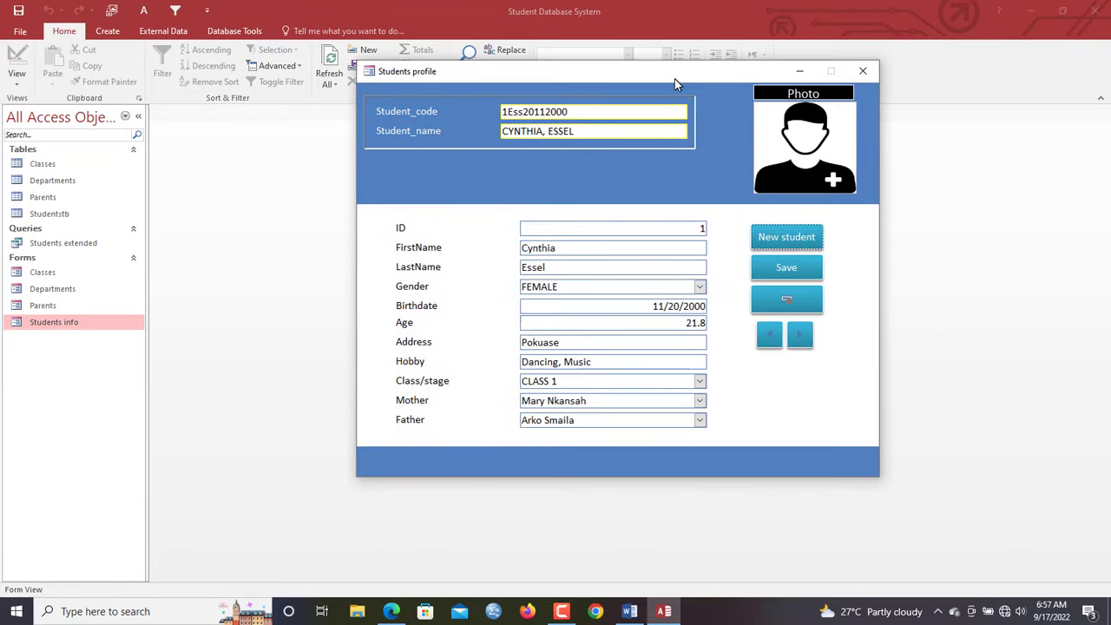
double_click(814, 157)
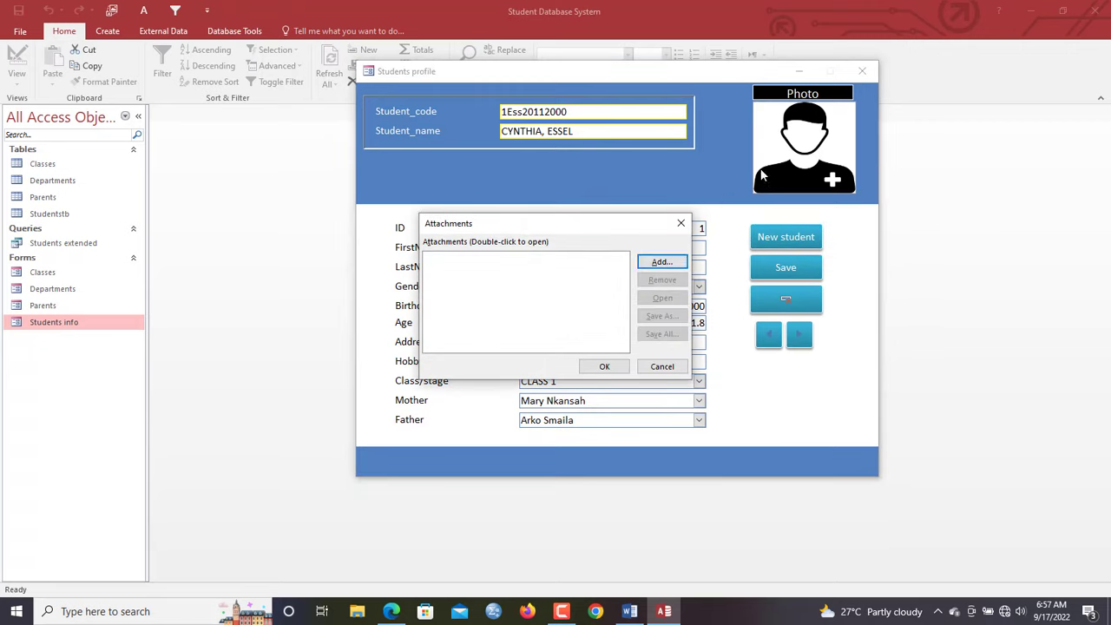
left_click(681, 223)
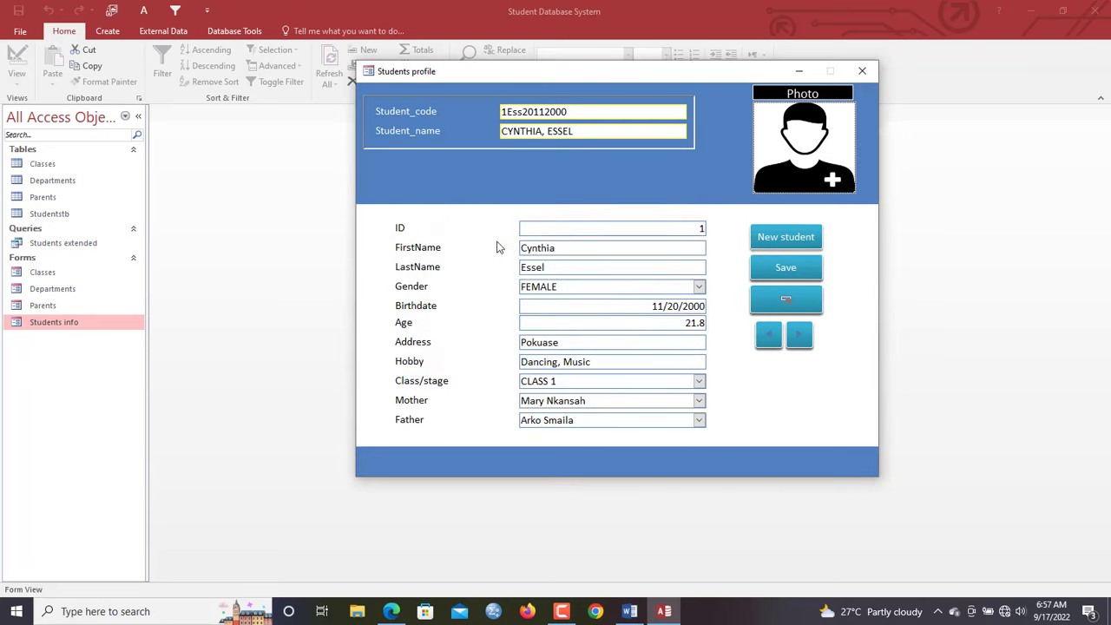
right_click(470, 184)
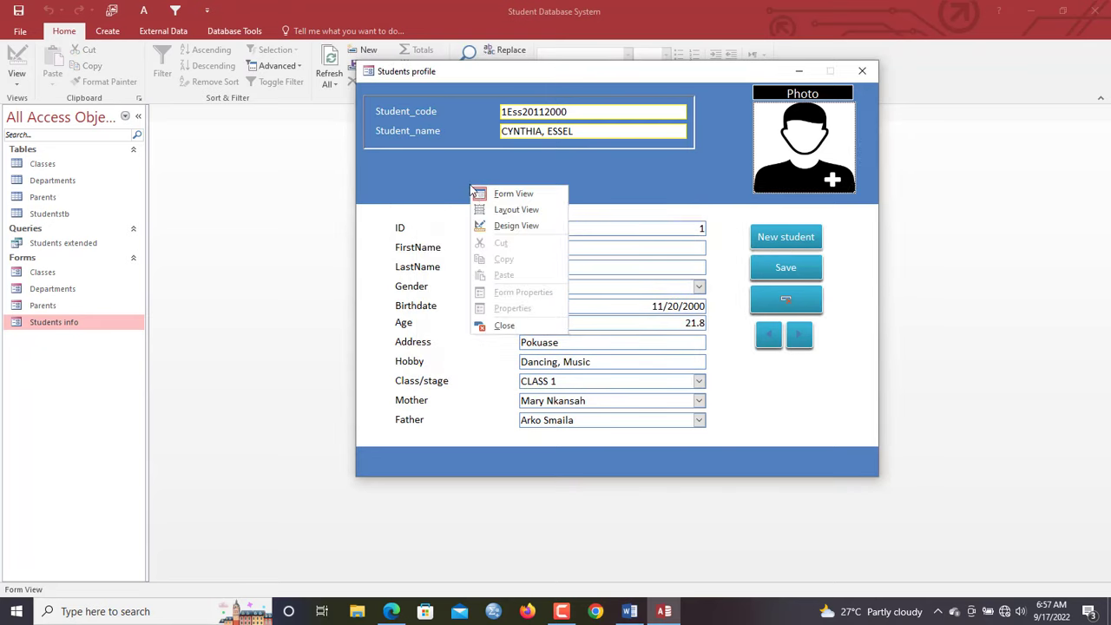
Step: In Design View, left-align the text of all student detail text and combo boxes
left_click(499, 223)
left_click_drag(533, 300, 425, 524)
left_click(389, 33)
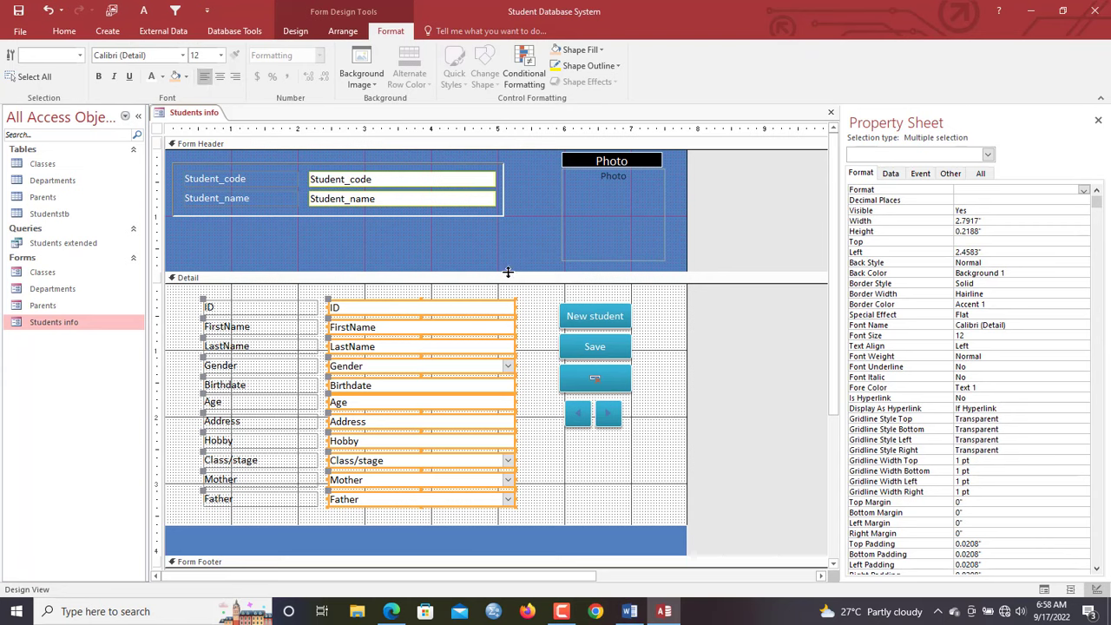
left_click(536, 289)
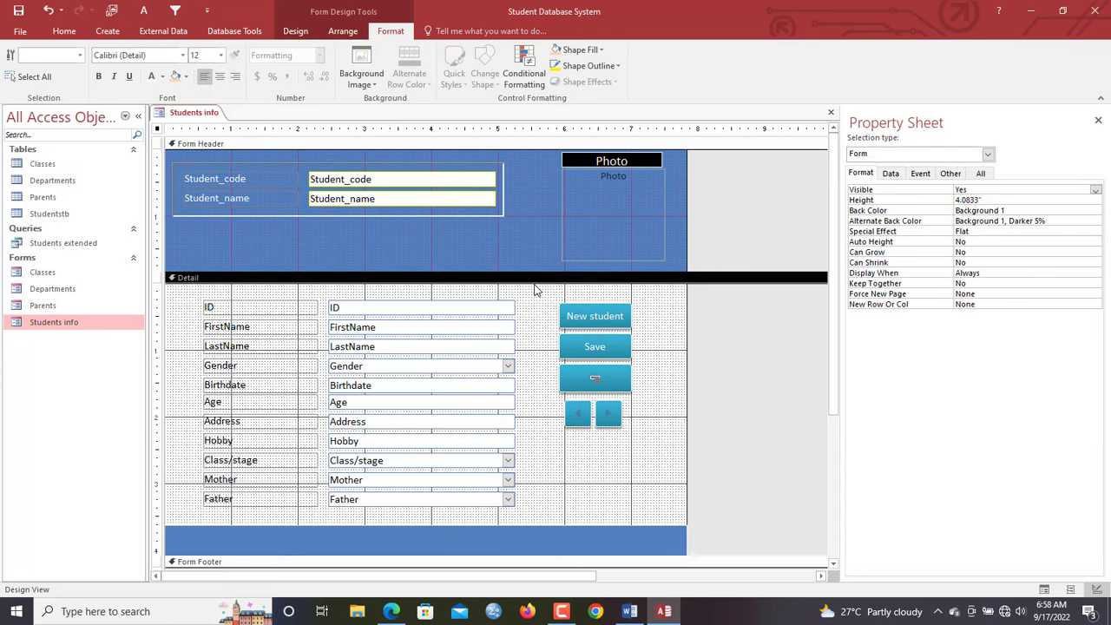
Step: Set the Age text box's Decimal Places to 1
left_click(437, 404)
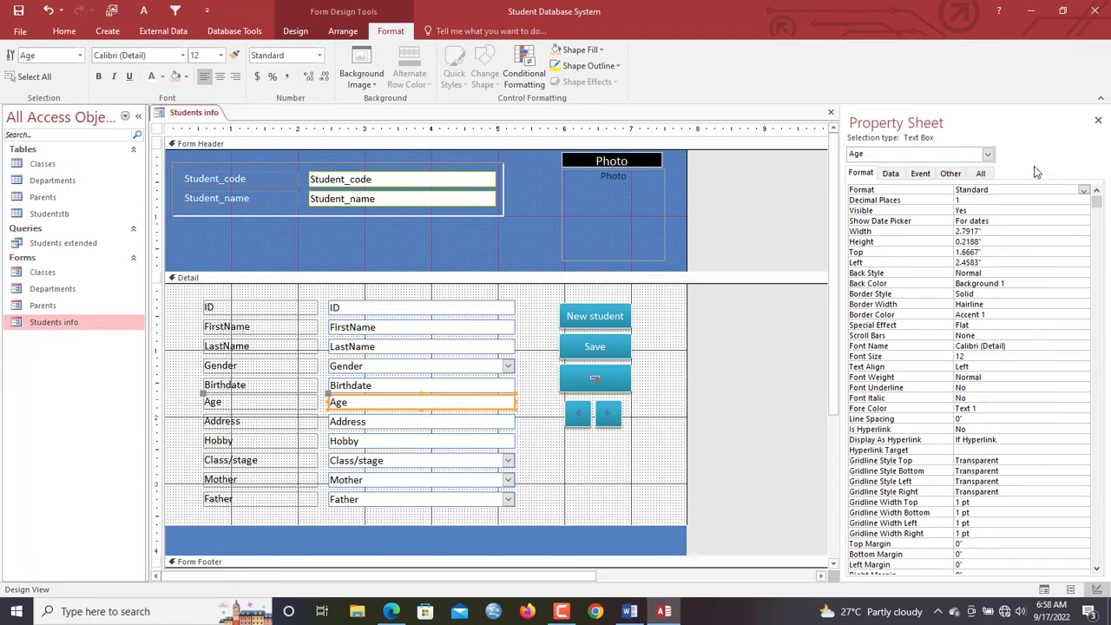
left_click(978, 198)
left_click(909, 196)
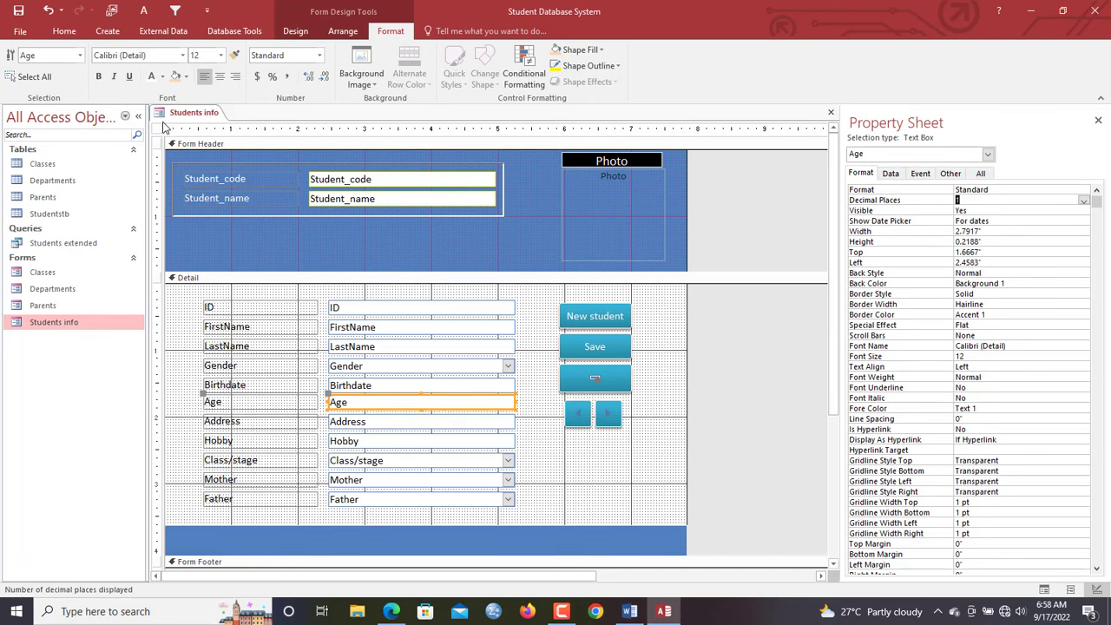
right_click(196, 116)
Step: Start a blank new student record and enter the student's first and last name
left_click(241, 170)
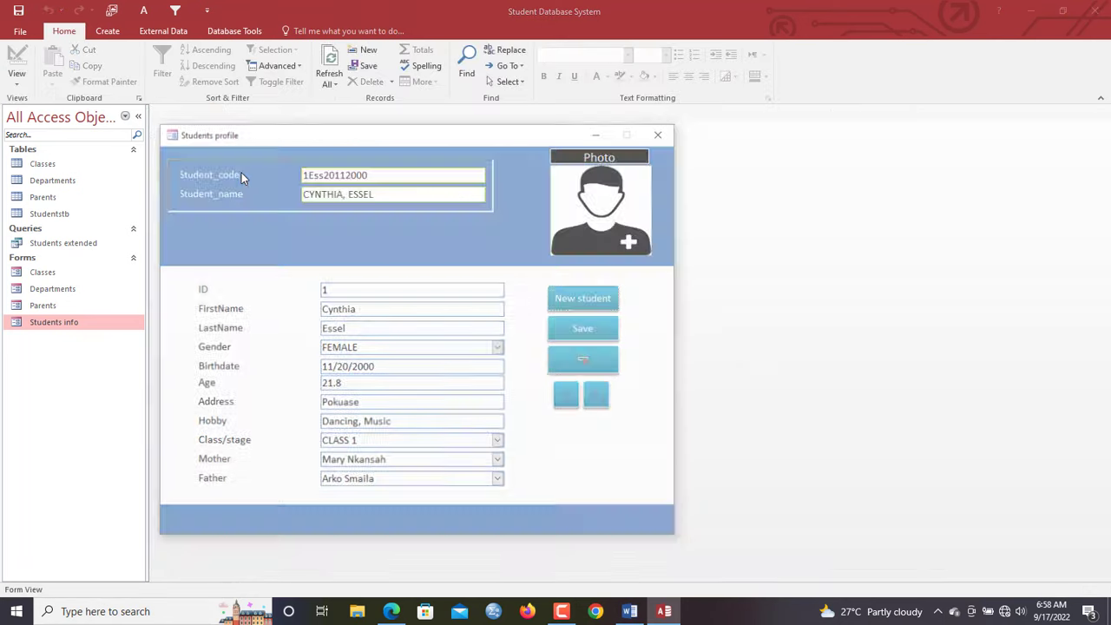
left_click_drag(358, 131, 396, 103)
left_click(624, 270)
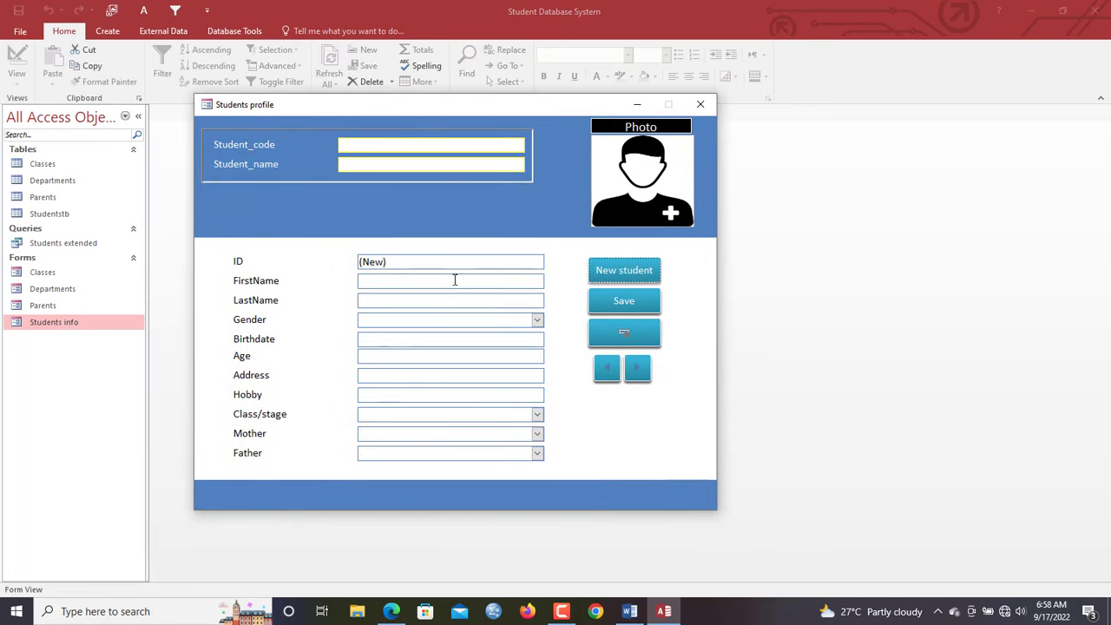
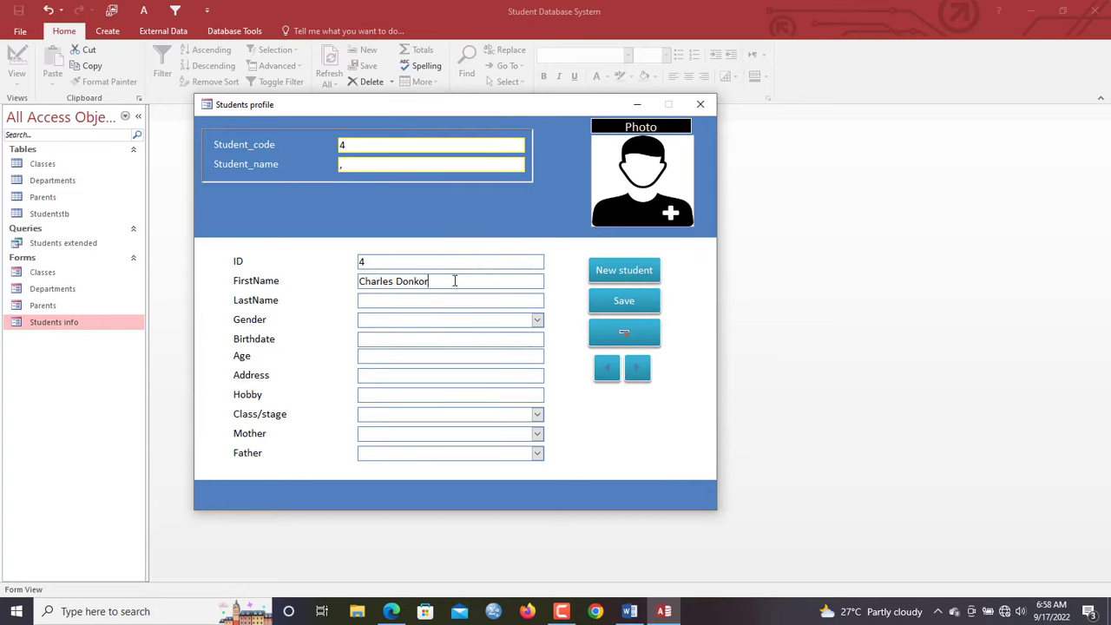
key("Tab")
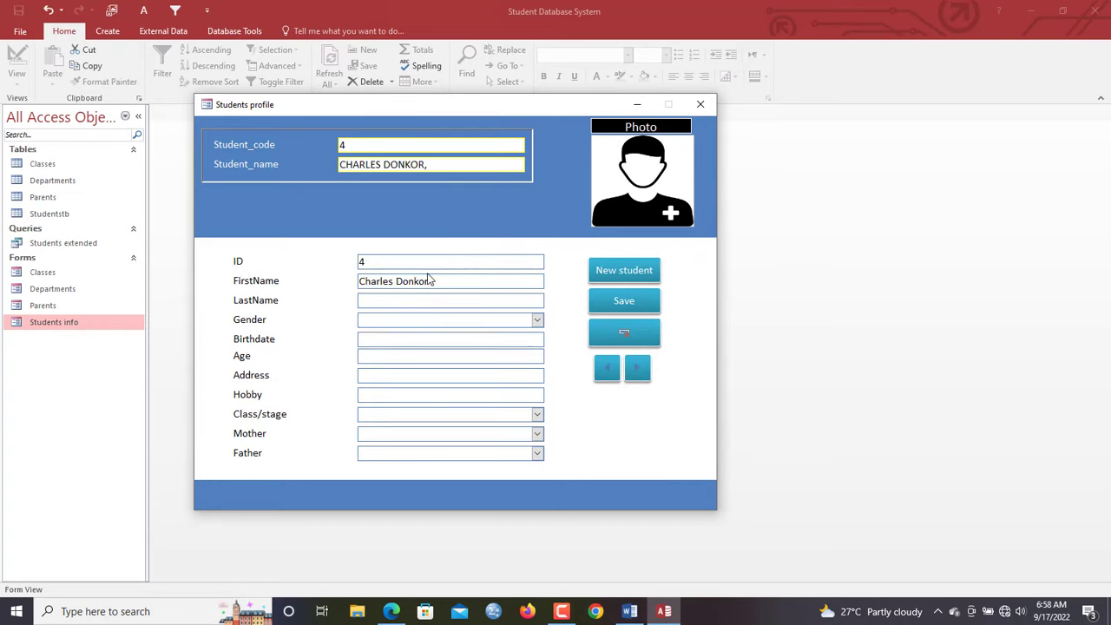
double_click(412, 280)
key("BackSpace")
left_click(408, 298)
type("Donkor")
key("Tab")
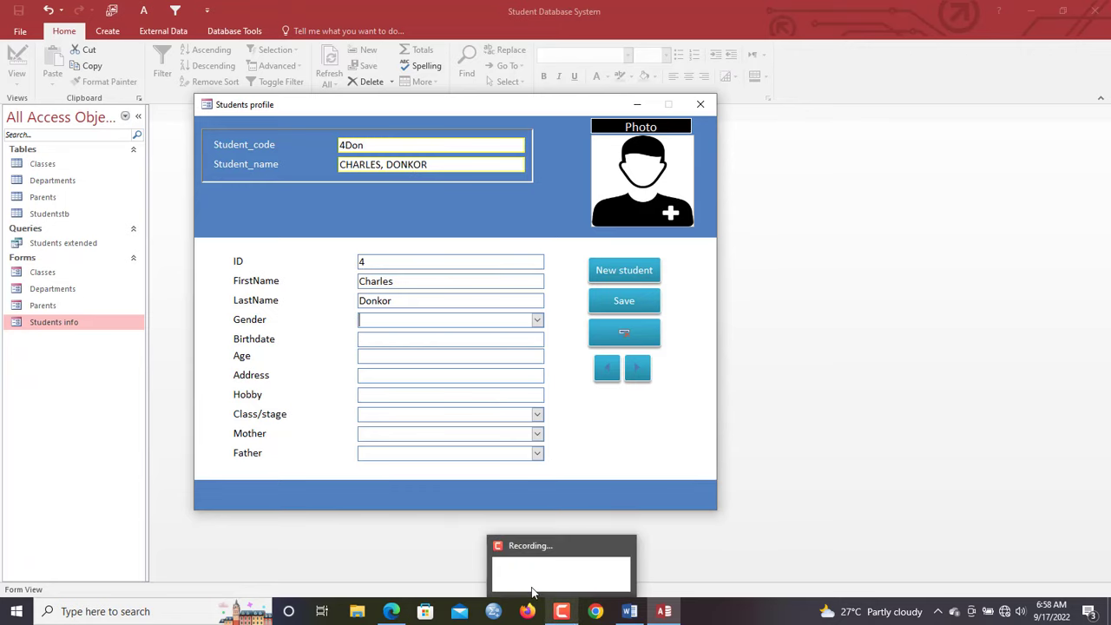
Step: Set the gender to MALE and the birthdate to 4/12/2012
left_click(537, 319)
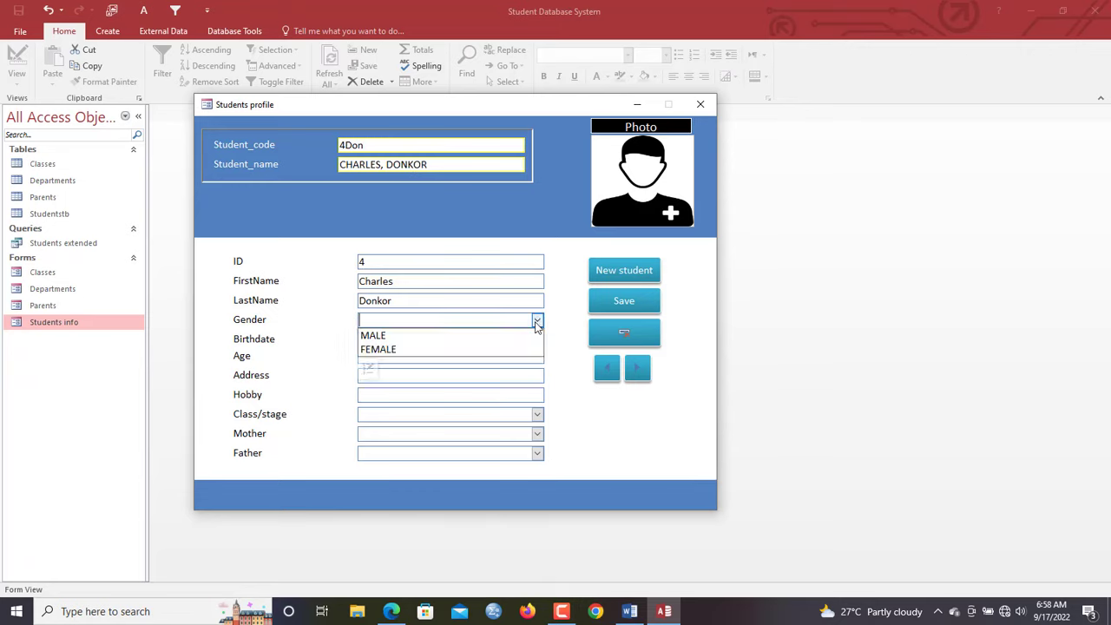
left_click(501, 336)
left_click(465, 337)
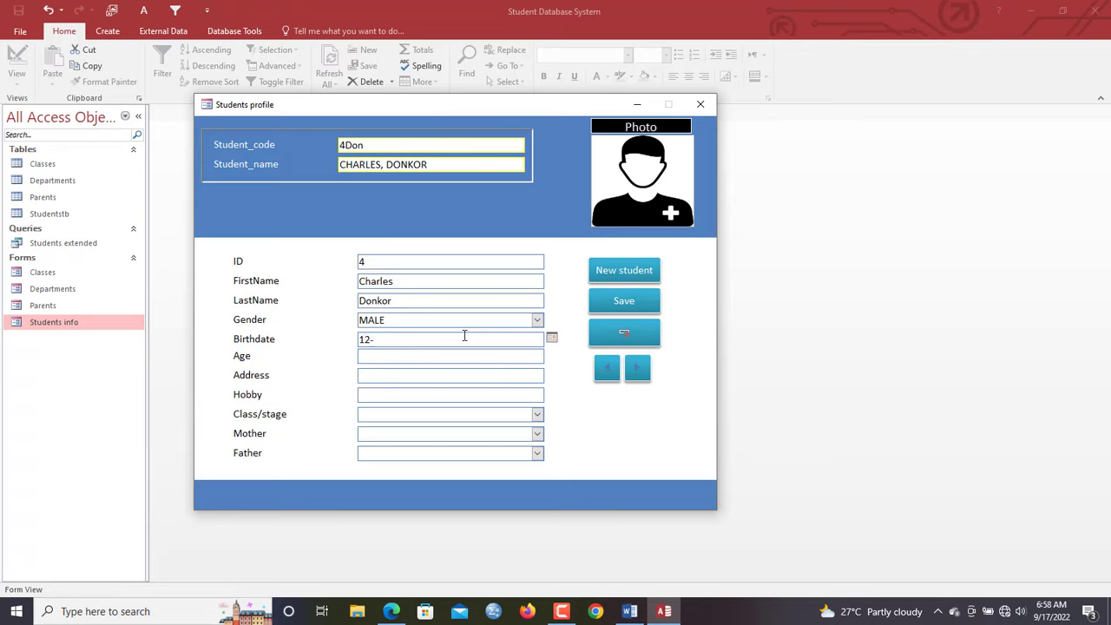
type("12-apr-199")
key("Tab")
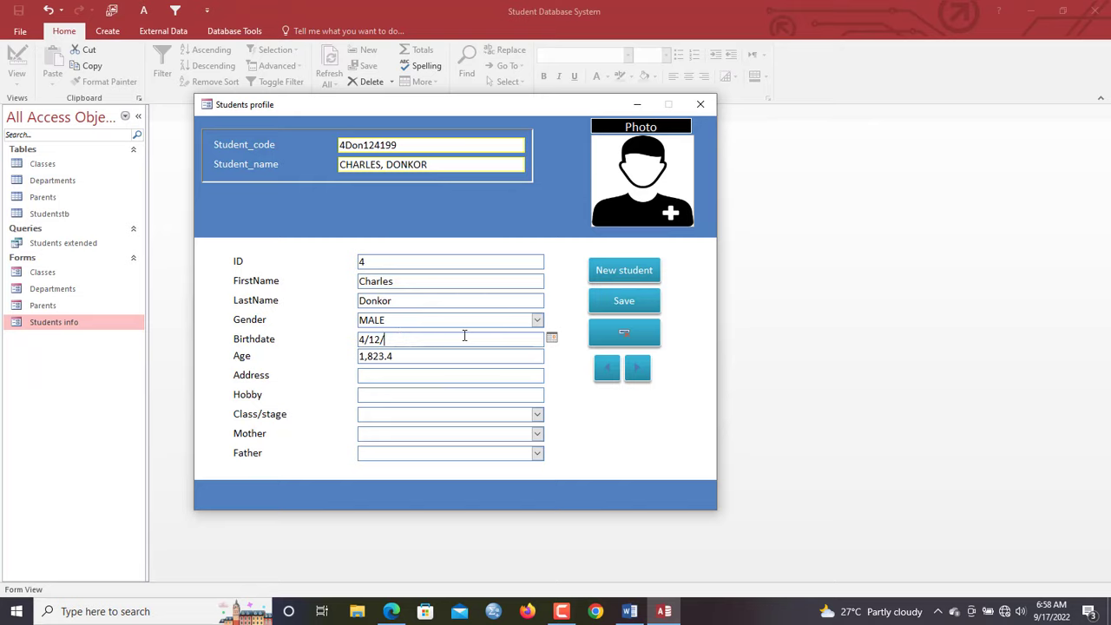
left_click(562, 612)
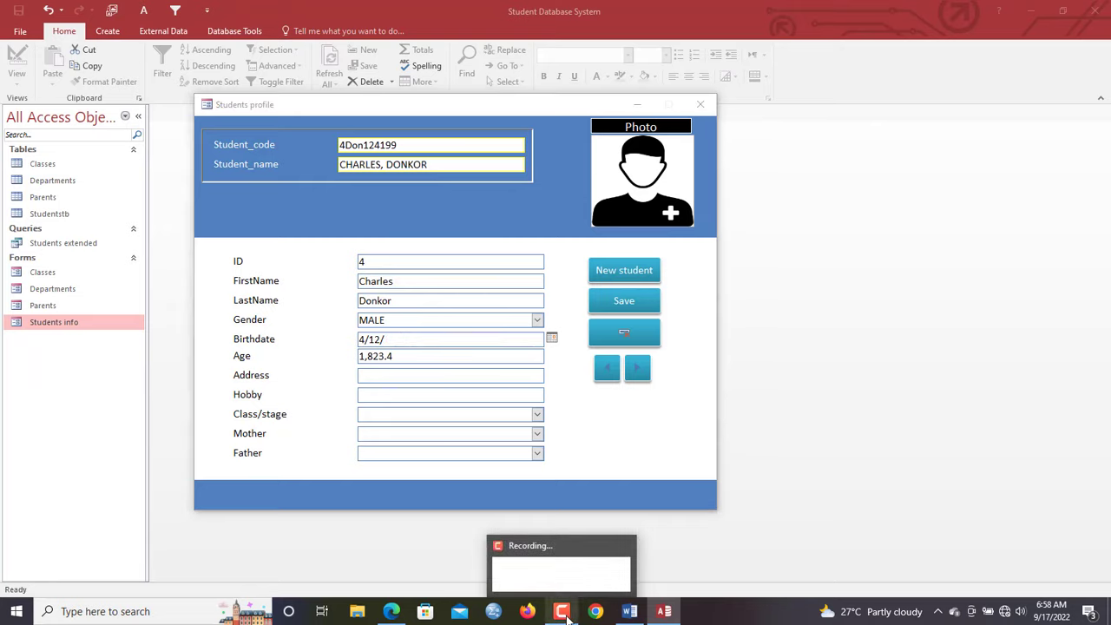
right_click(562, 612)
left_click(411, 342)
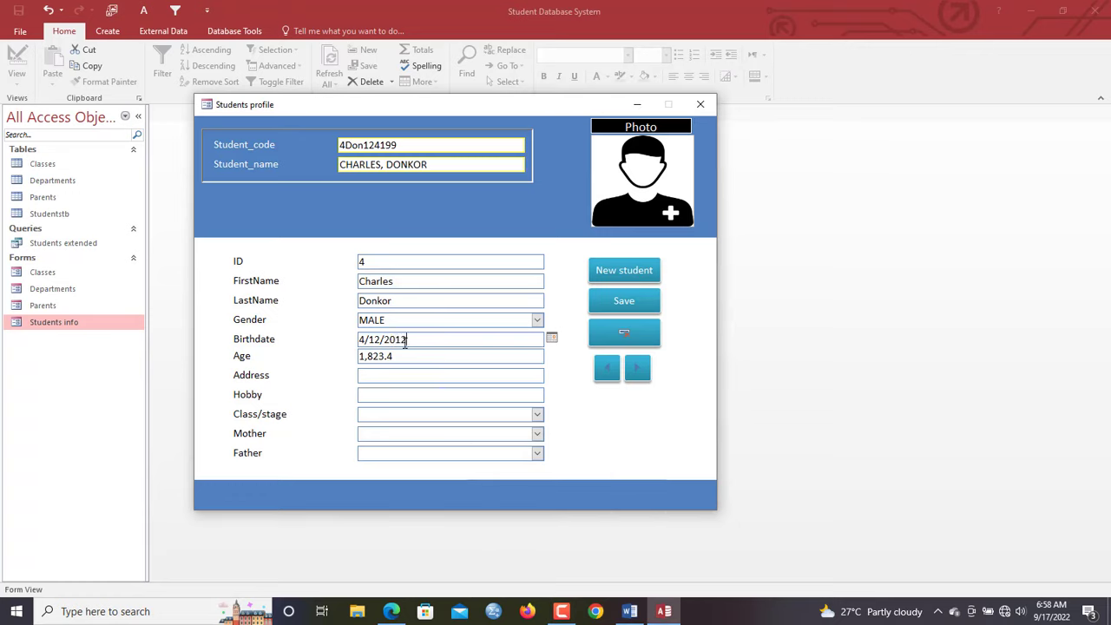
key("Tab")
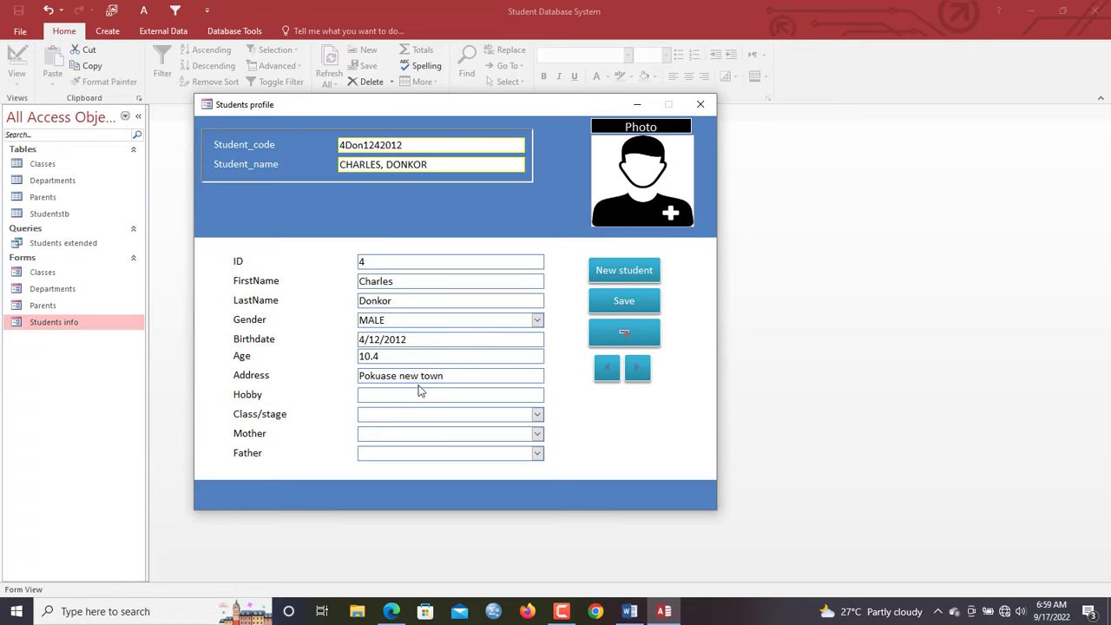
Step: Enter hobby Dancing, choose CLASS 3 and the mother and father, then save the record
type("gf")
key("Tab")
left_click(537, 414)
left_click(444, 455)
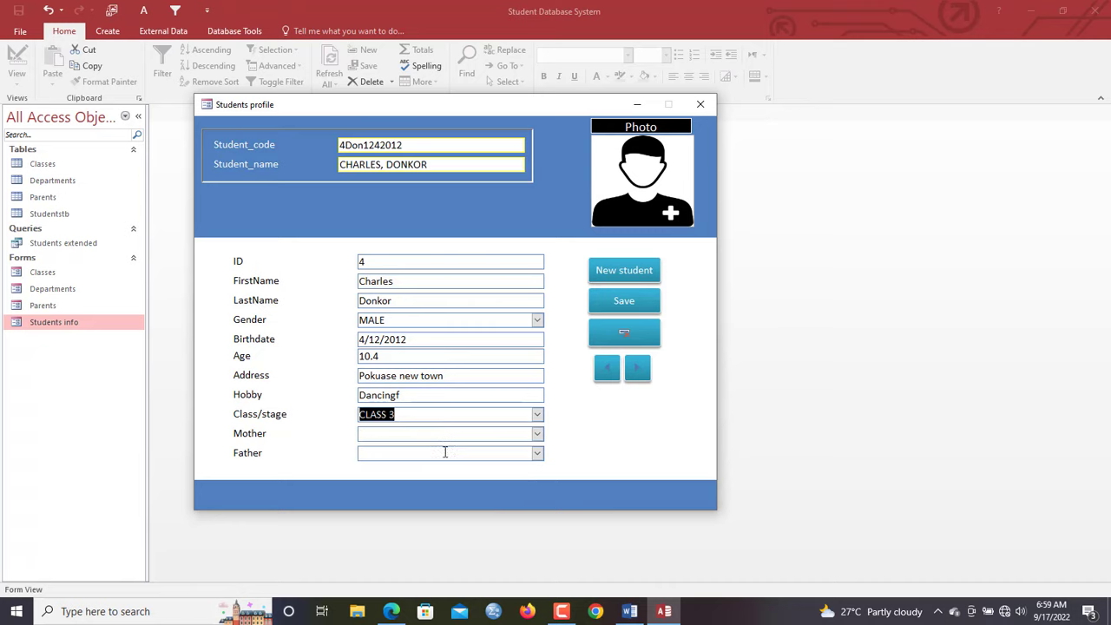
left_click(413, 396)
left_click(537, 433)
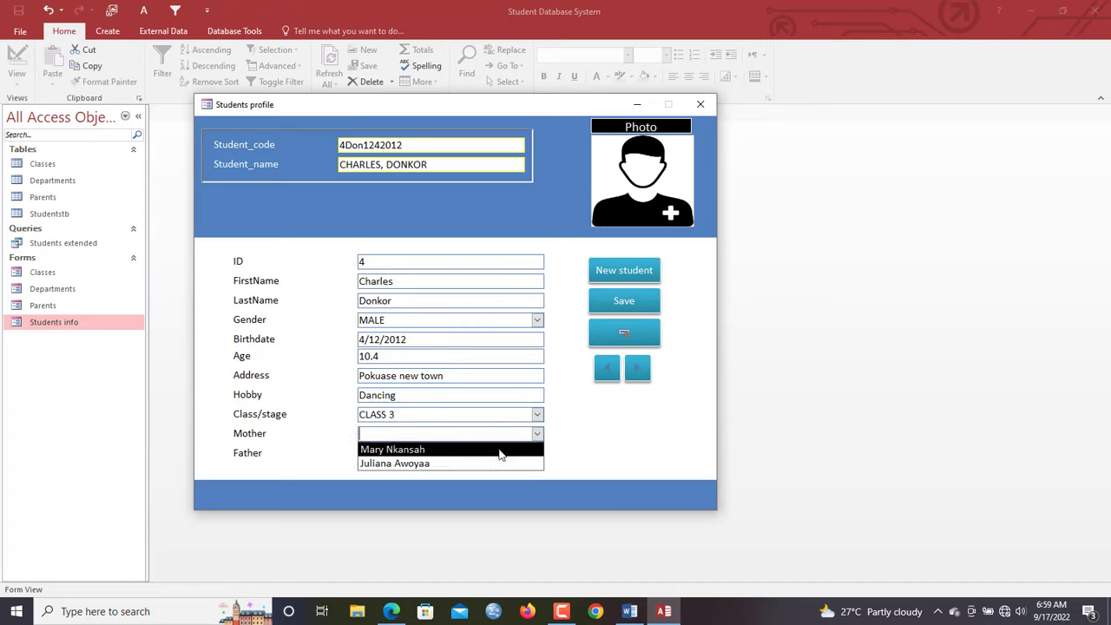
left_click(500, 450)
left_click(537, 453)
left_click(505, 463)
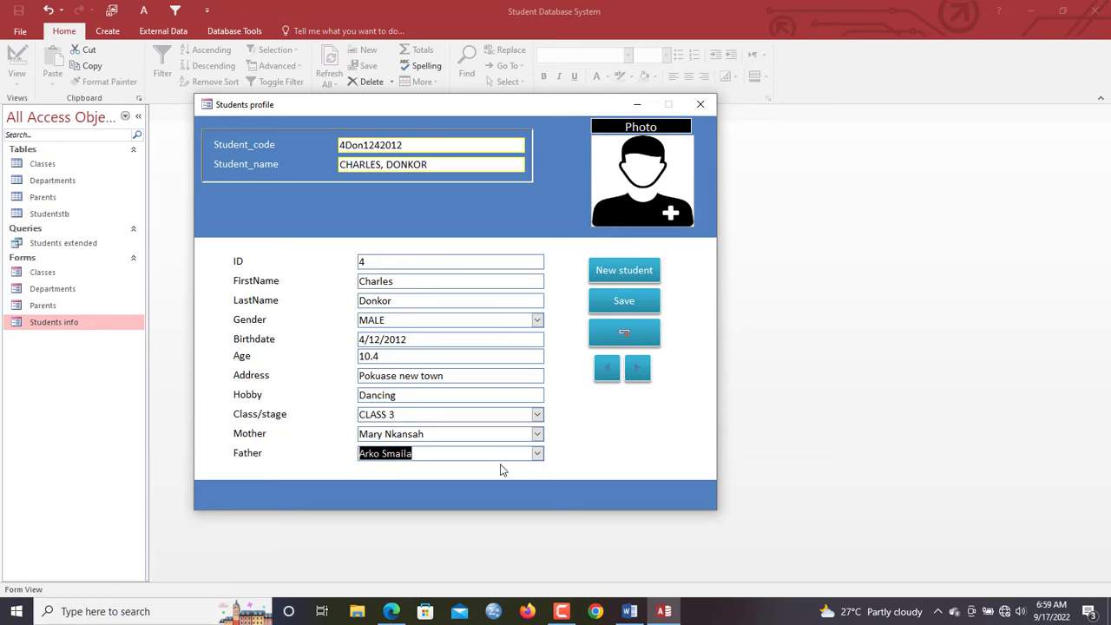
left_click(625, 301)
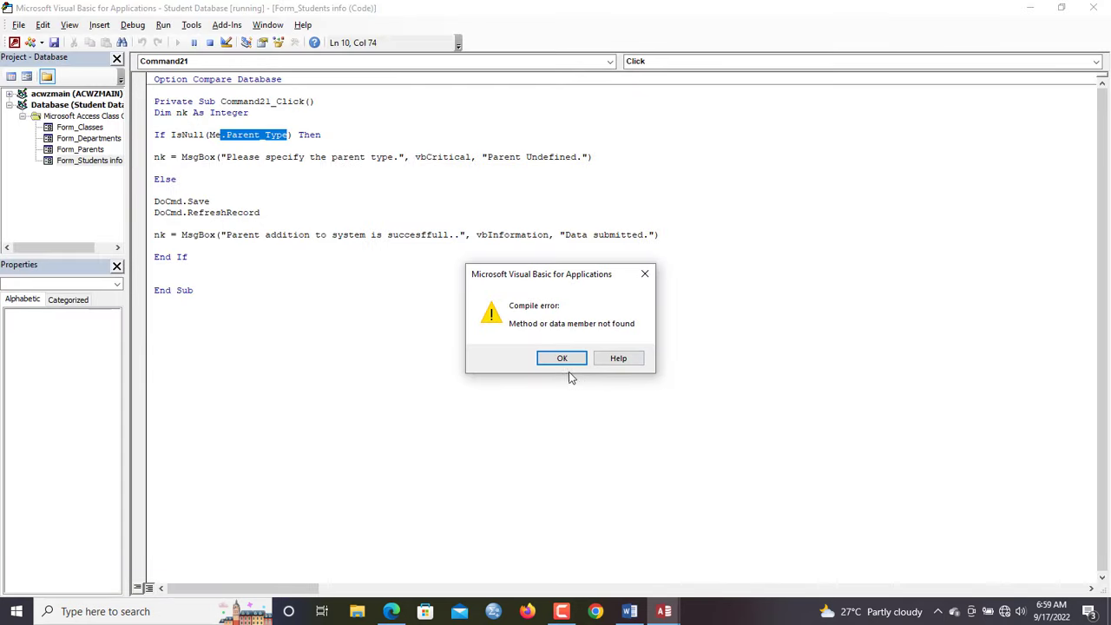
Step: Dismiss the compile error and delete the parent-type If check and its End If line
left_click(562, 359)
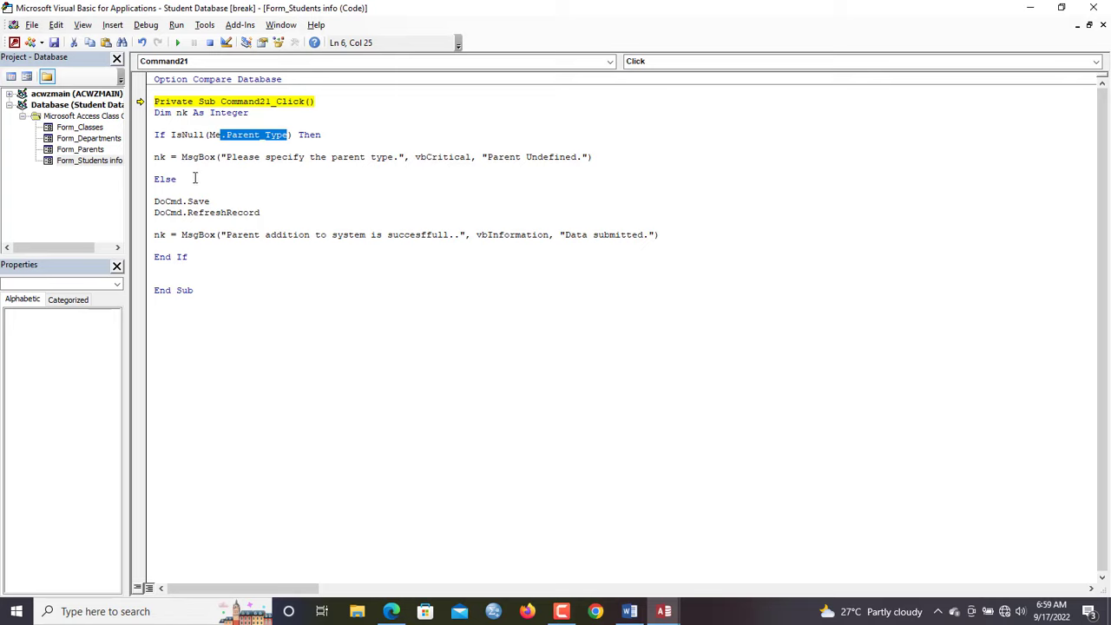
left_click_drag(194, 179, 143, 137)
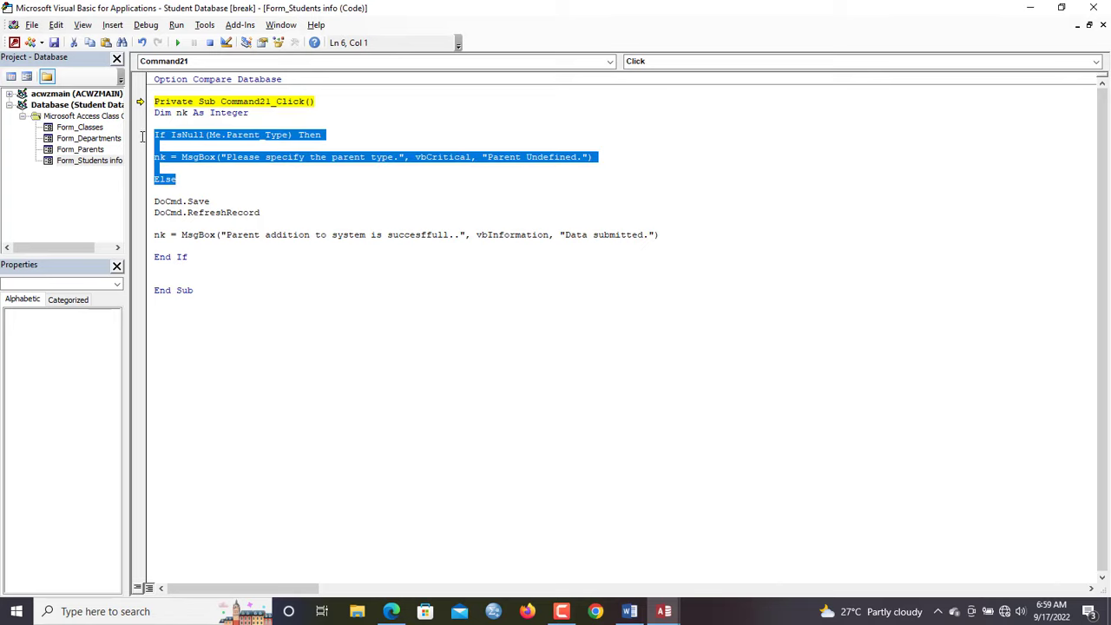
key("Delete")
key("BackSpace")
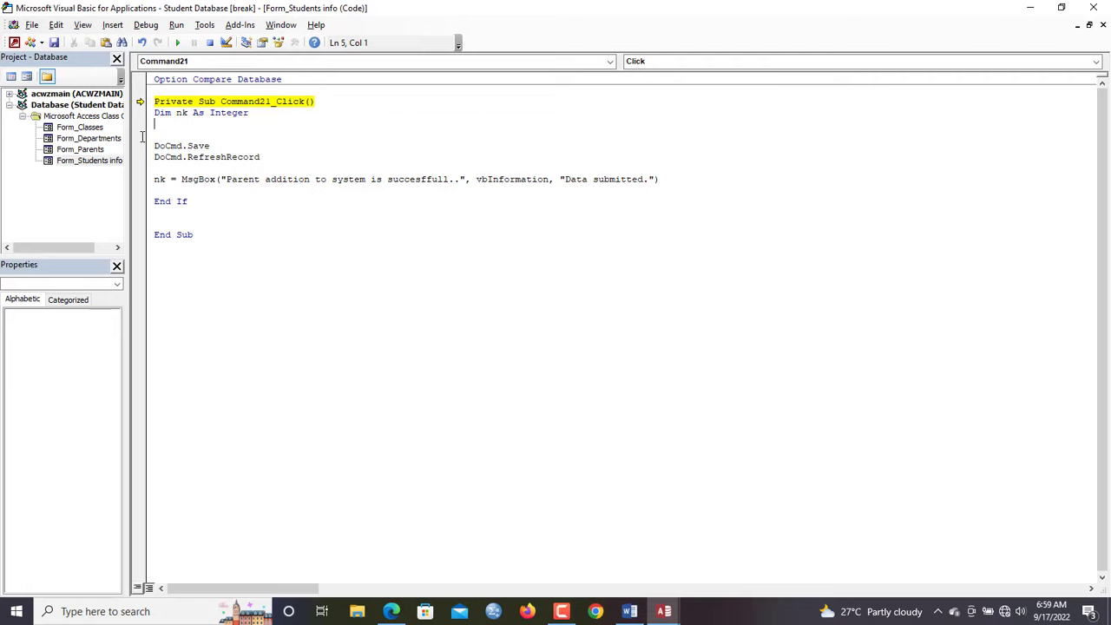
left_click(145, 204)
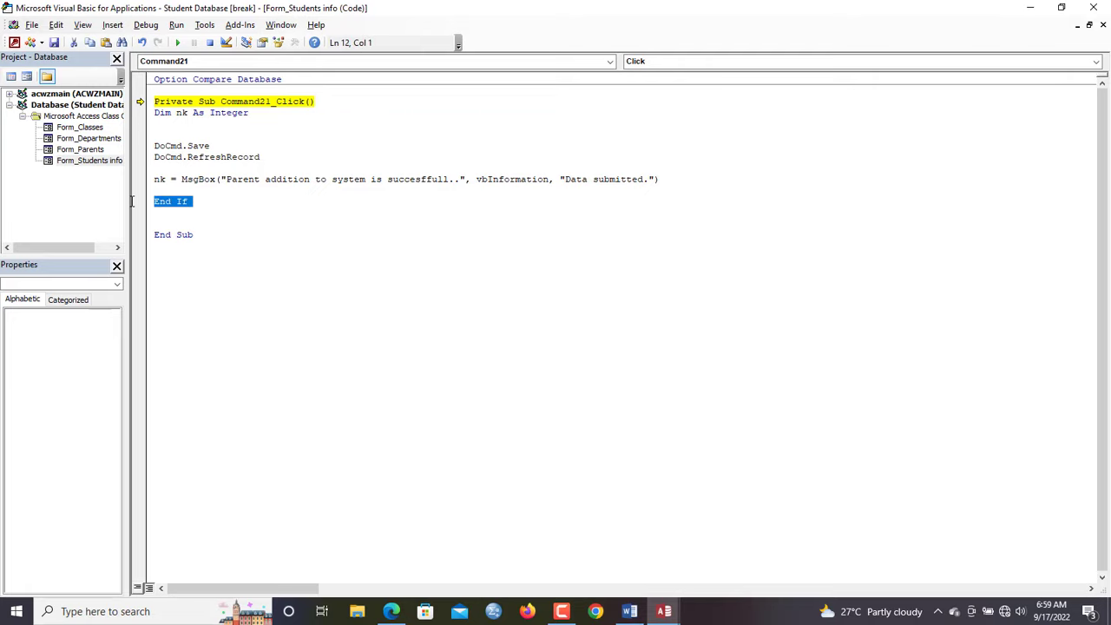
key("Delete")
key("BackSpace")
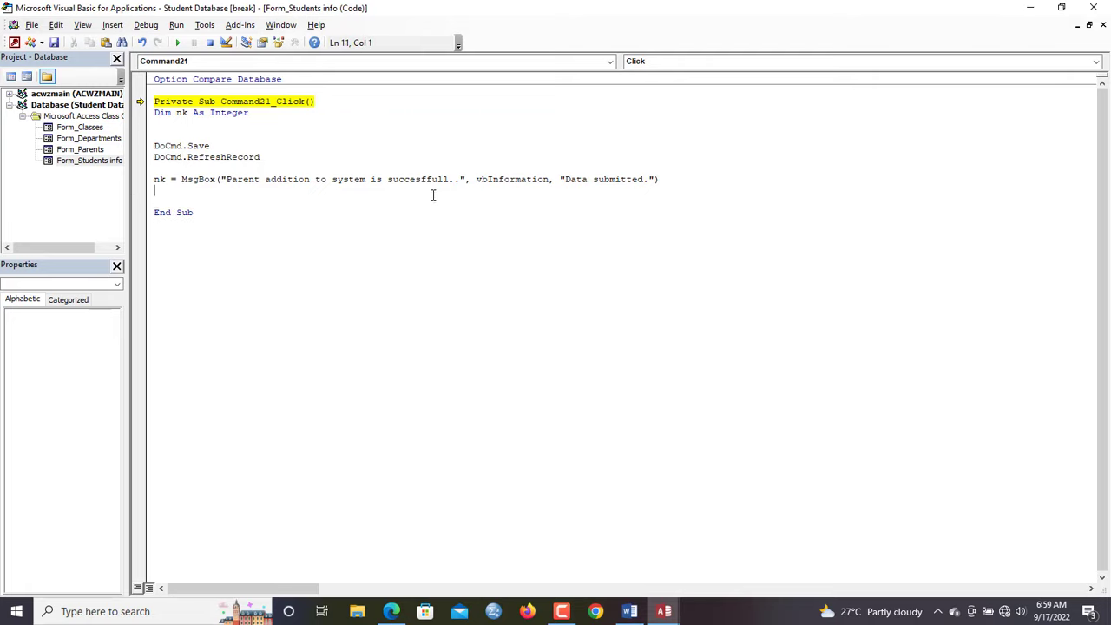
Step: Change the message to 'Student is successfully registered in school.', then close the editor, stopping the debugger
left_click_drag(450, 184, 234, 178)
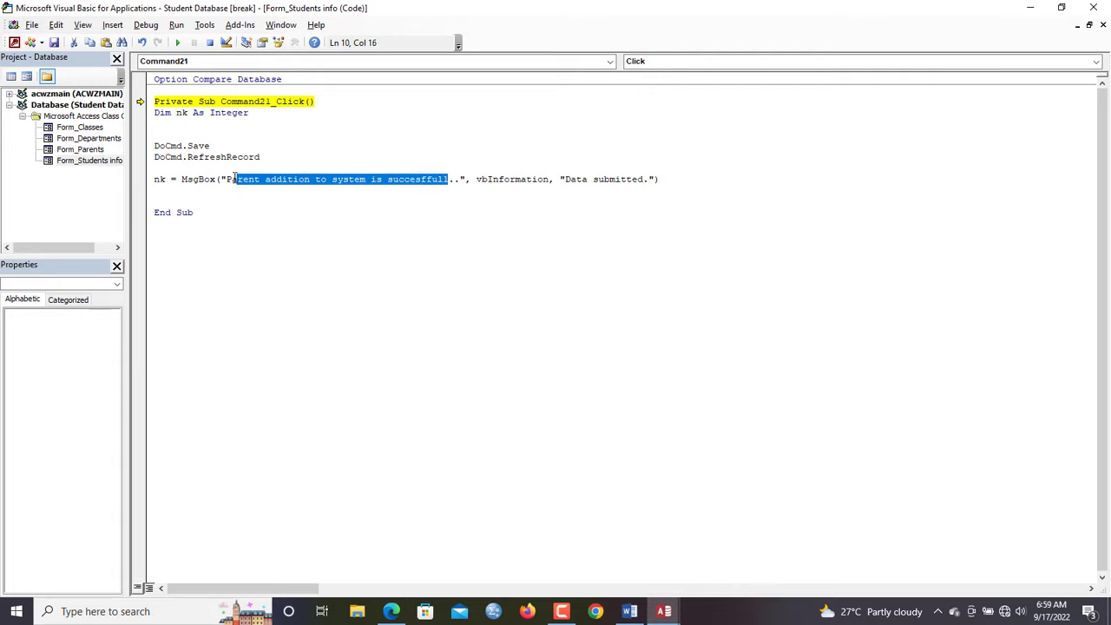
type("Student is")
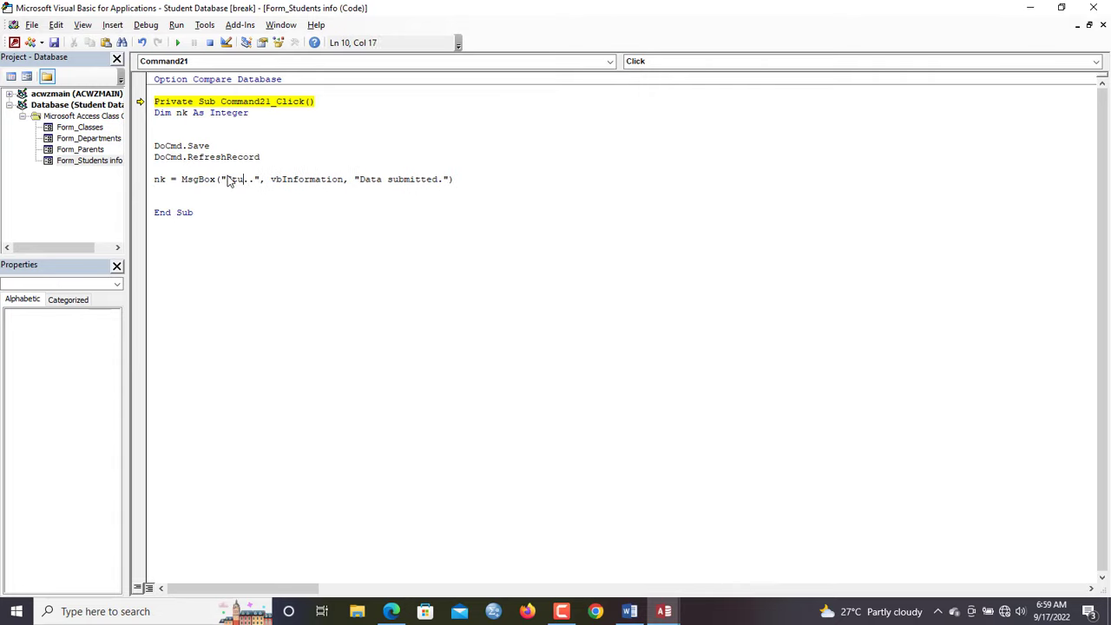
type(" successful")
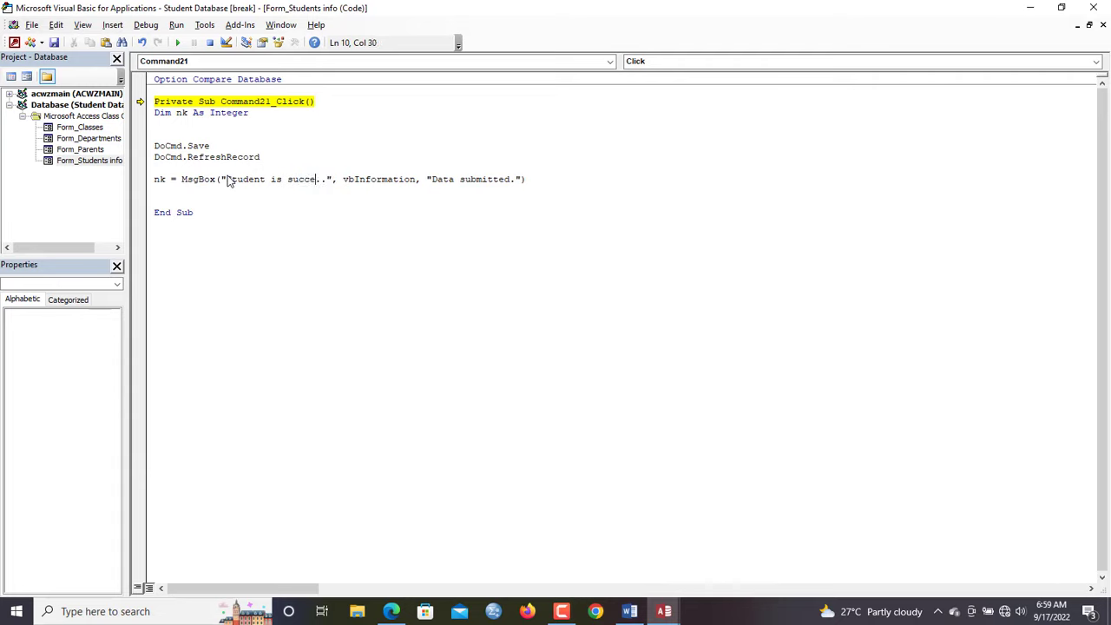
type("ly register")
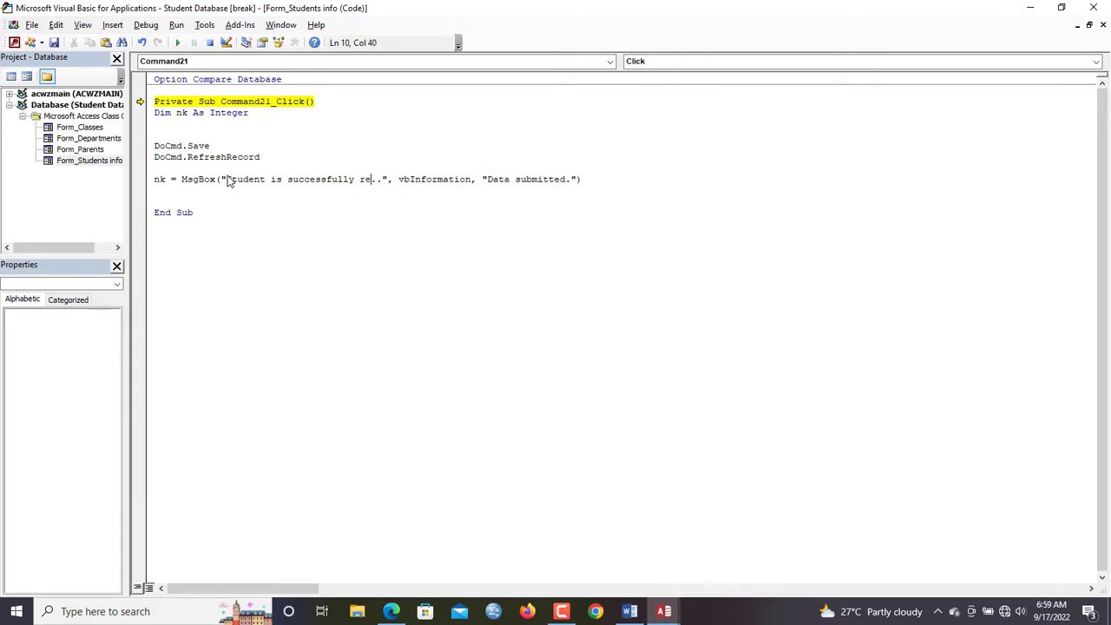
type("ed in s")
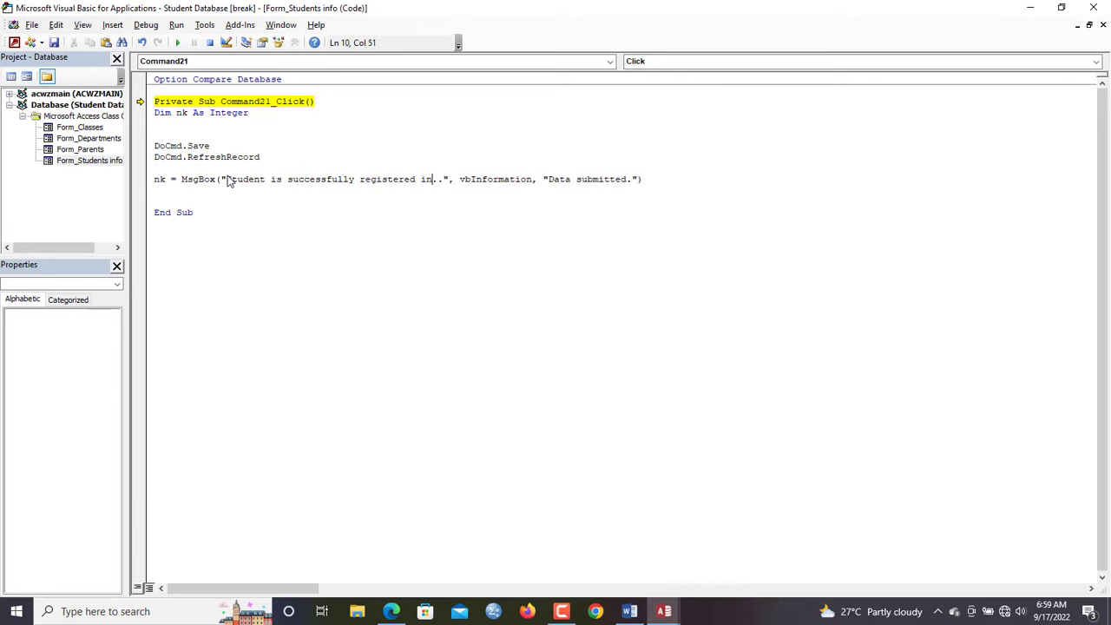
type("chpp")
key("BackSpace")
key("BackSpace")
type("ool.")
left_click(1093, 7)
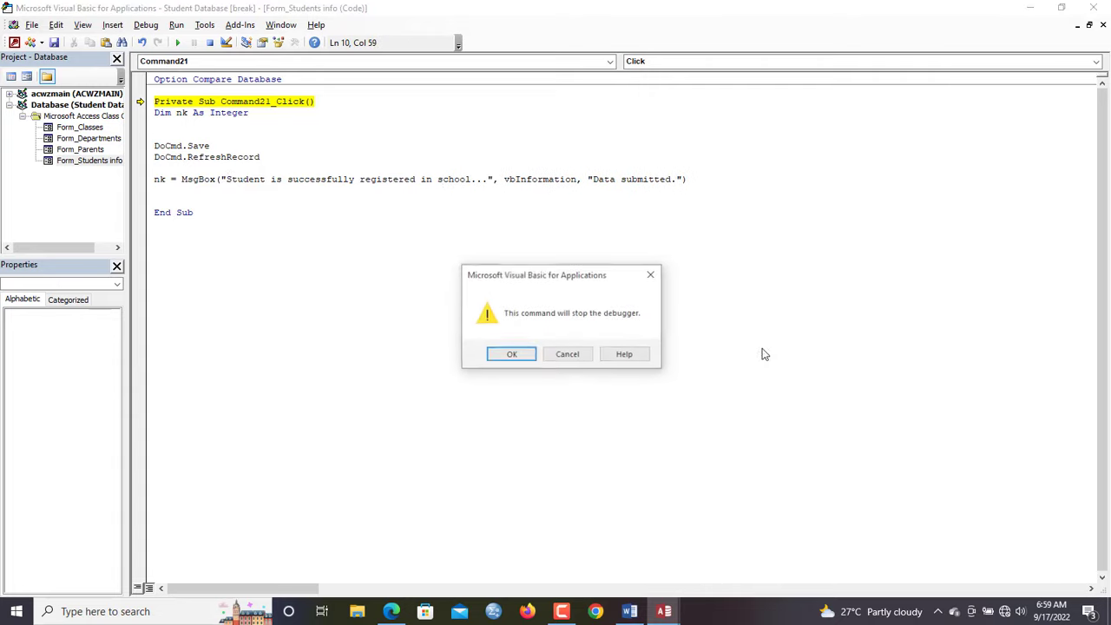
left_click(529, 351)
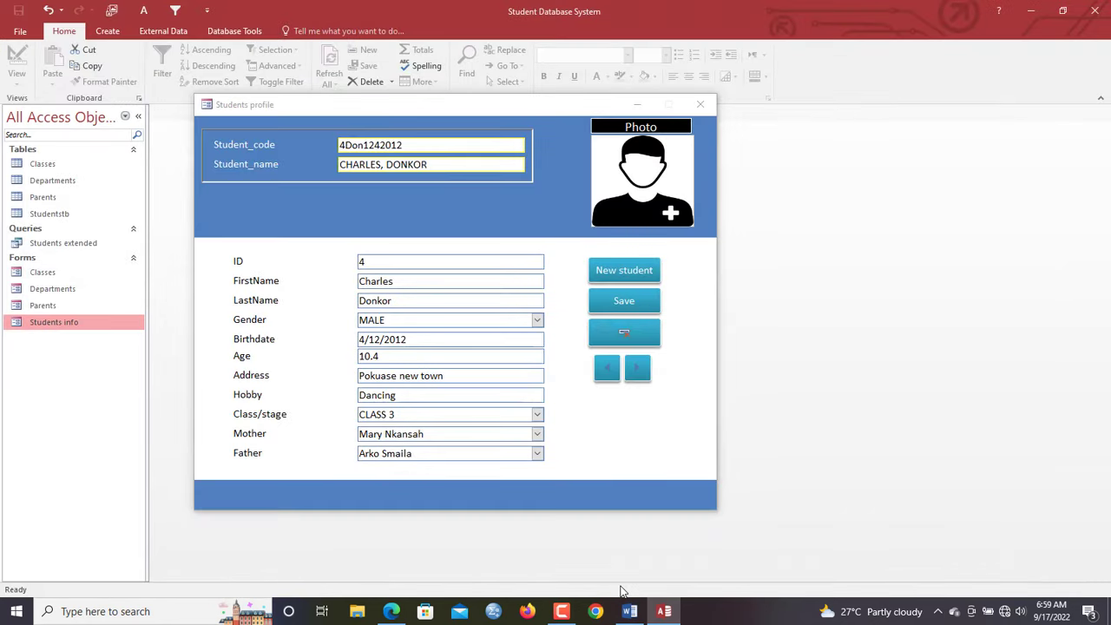
Step: Save the current student record, open the Studentstb table, and begin a blank new student
mouse_move(575, 616)
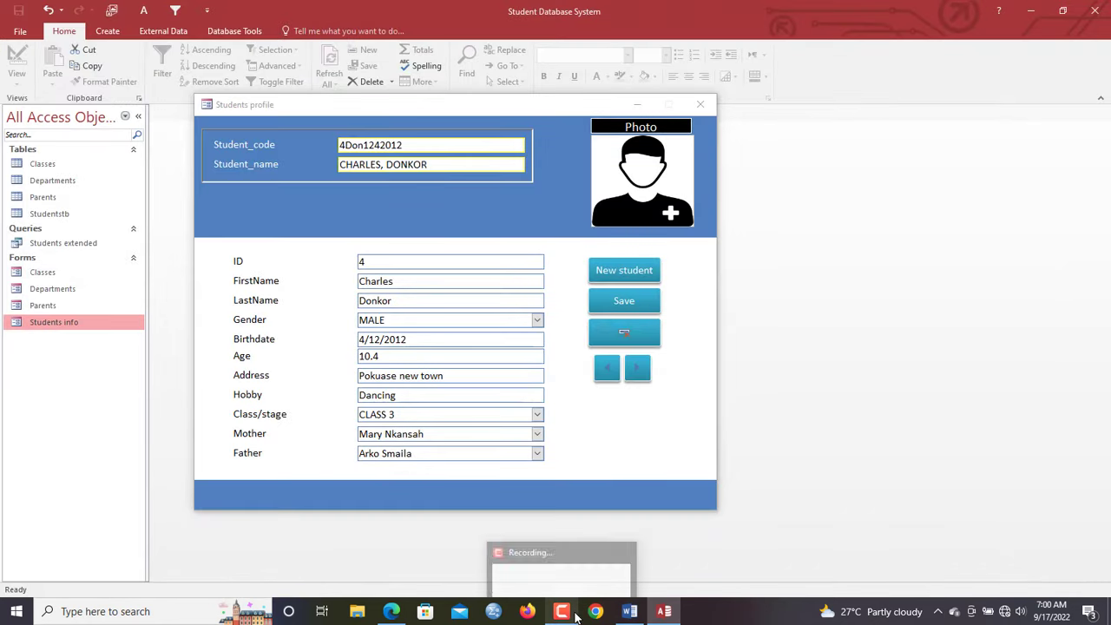
left_click(624, 302)
left_click(635, 354)
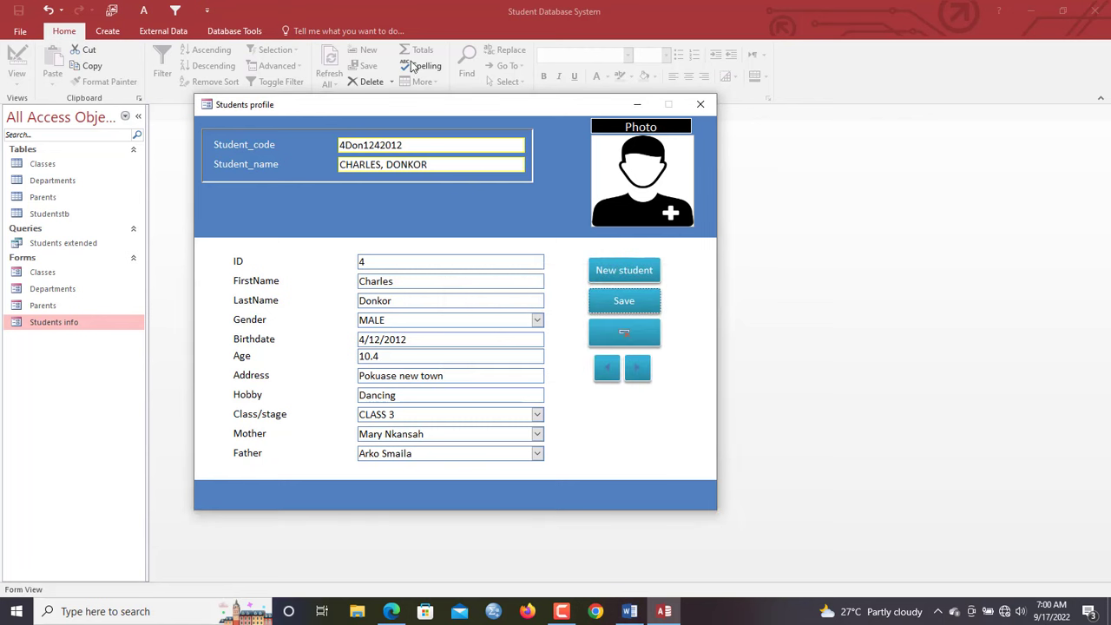
left_click_drag(389, 112, 497, 93)
double_click(49, 214)
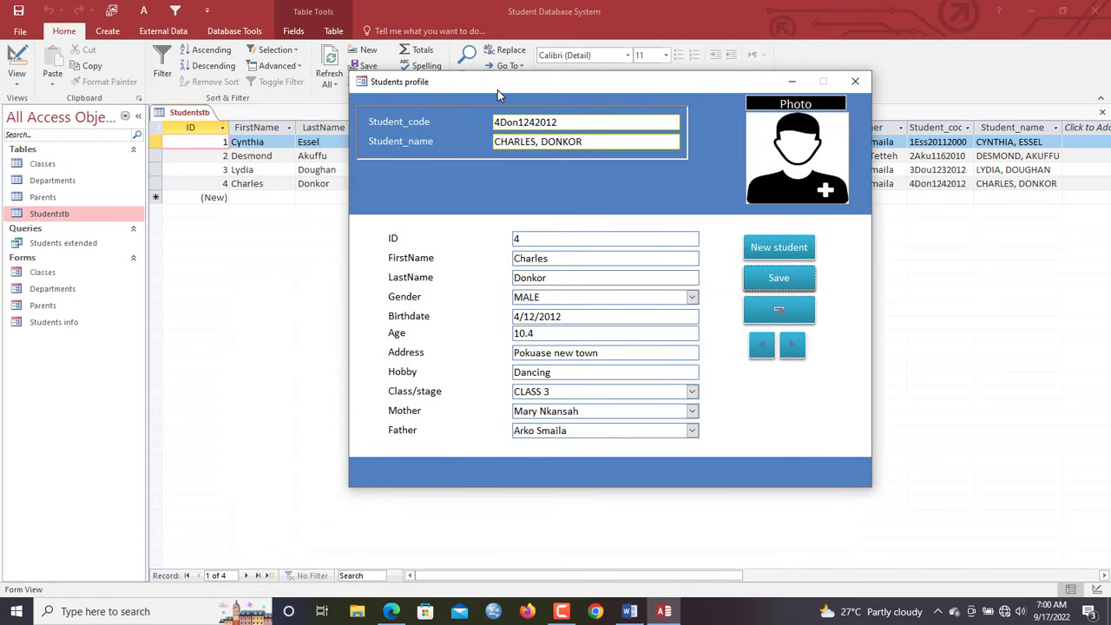
left_click(779, 247)
left_click(544, 258)
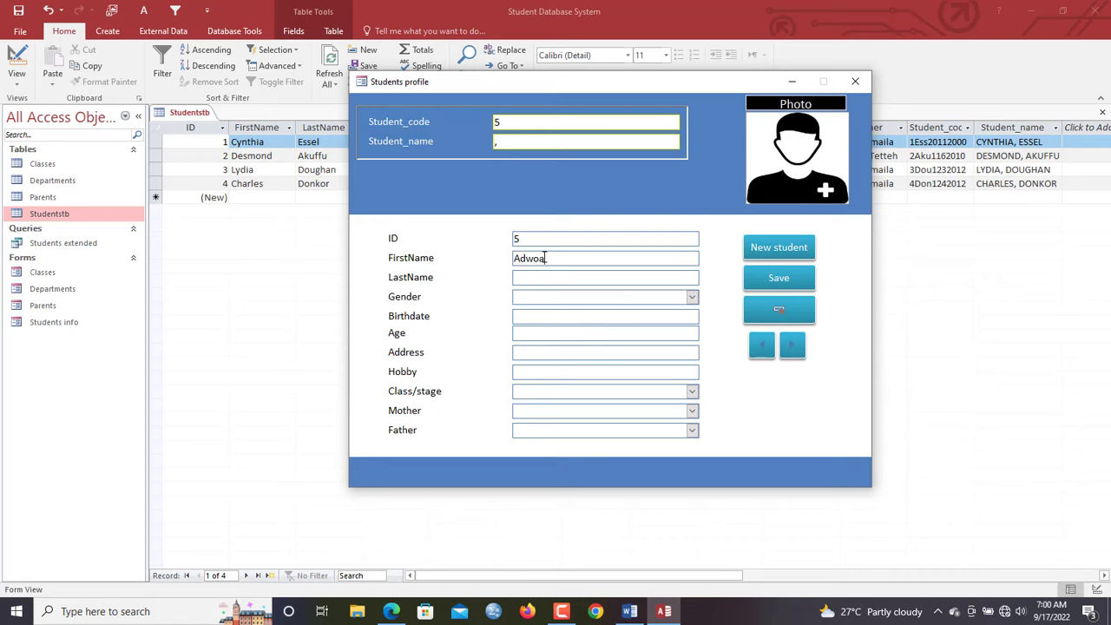
key("Tab")
key("Tab")
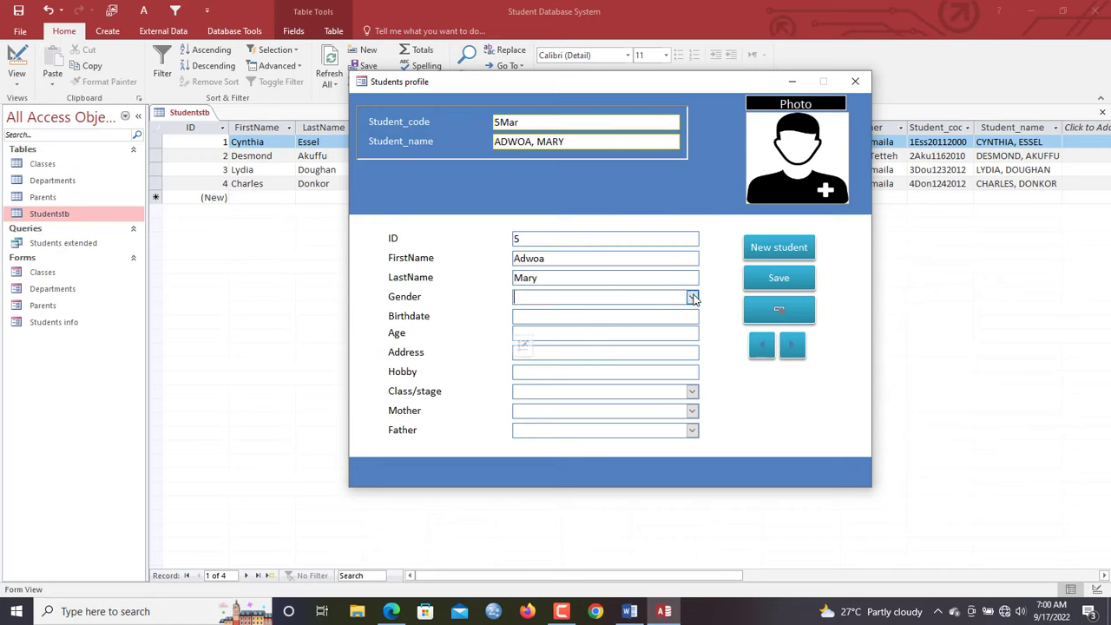
left_click(691, 297)
left_click(637, 310)
left_click(639, 316)
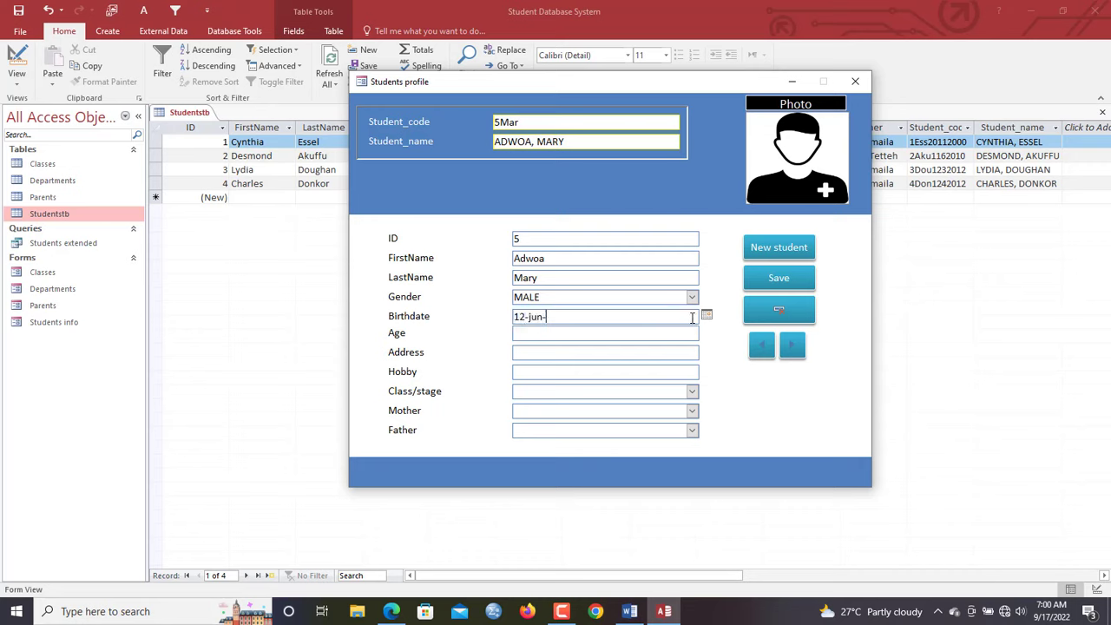
key("Tab")
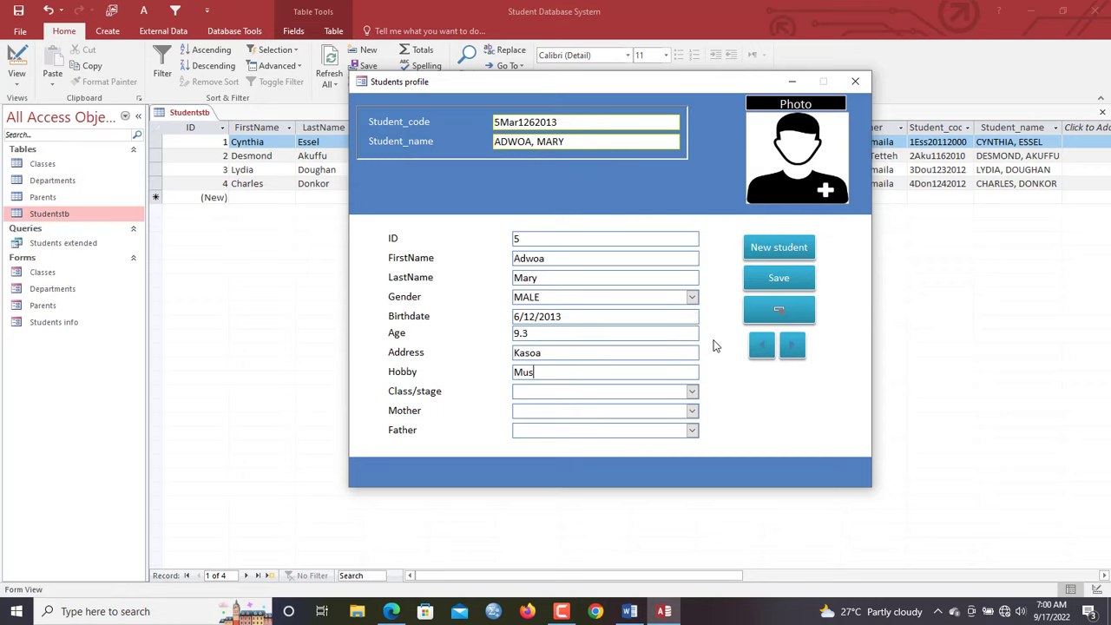
Step: Choose class JHS ONE (1) and the mother and father, then save the record
left_click(691, 391)
left_click(603, 450)
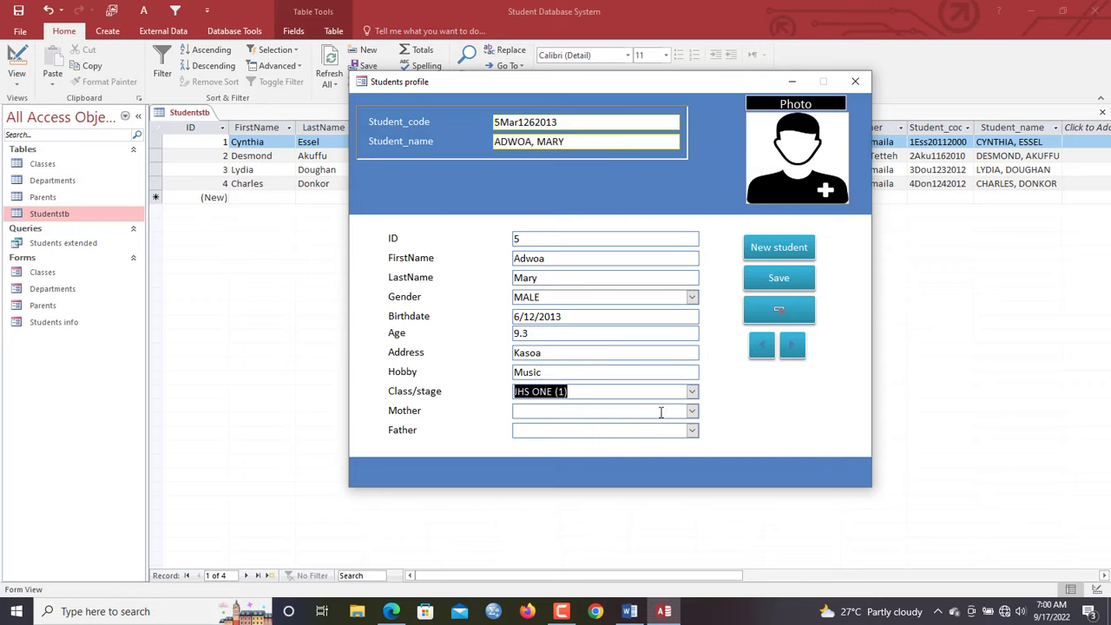
left_click(691, 412)
left_click(649, 421)
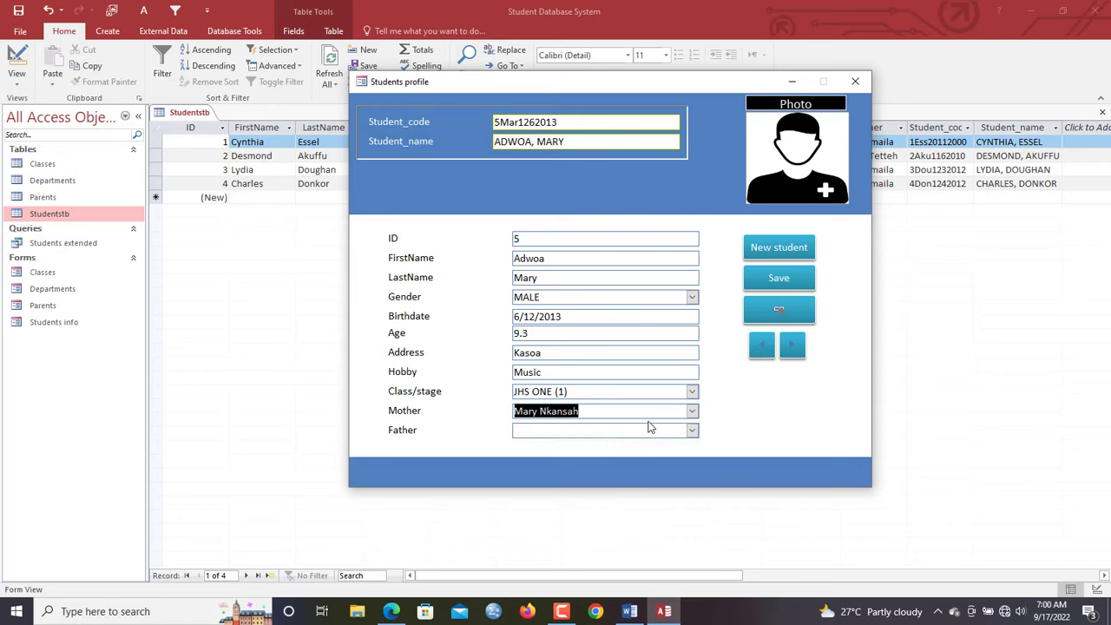
left_click(692, 430)
left_click(650, 443)
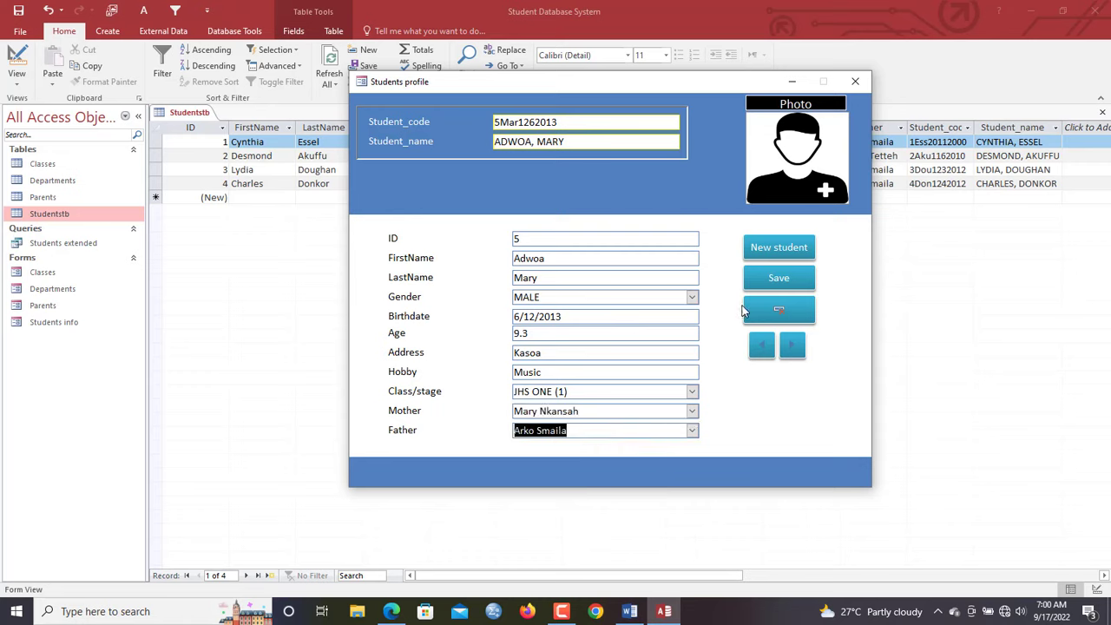
left_click(768, 286)
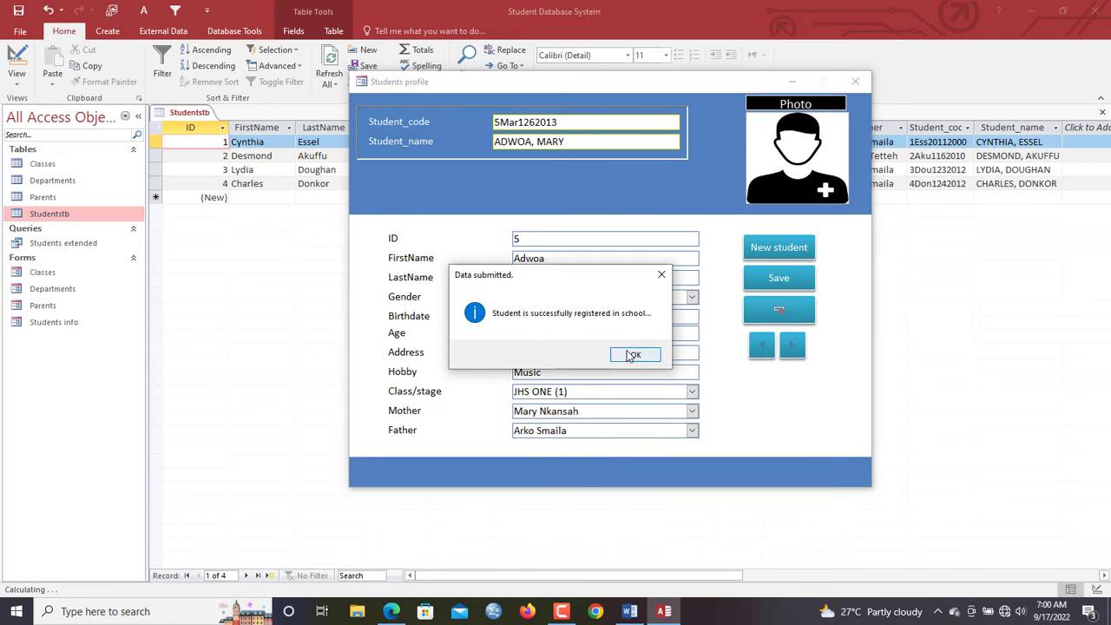
left_click(630, 352)
Step: Refresh All so the Studentstb table shows the new student as record 5
left_click_drag(438, 84, 402, 287)
left_click(330, 63)
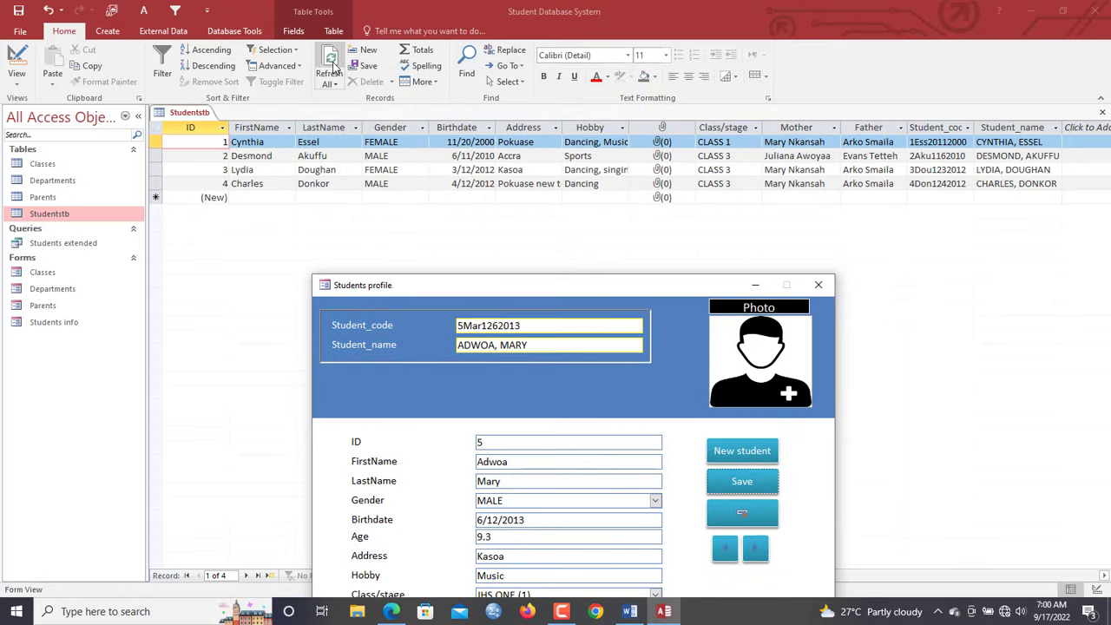
left_click_drag(548, 292, 562, 117)
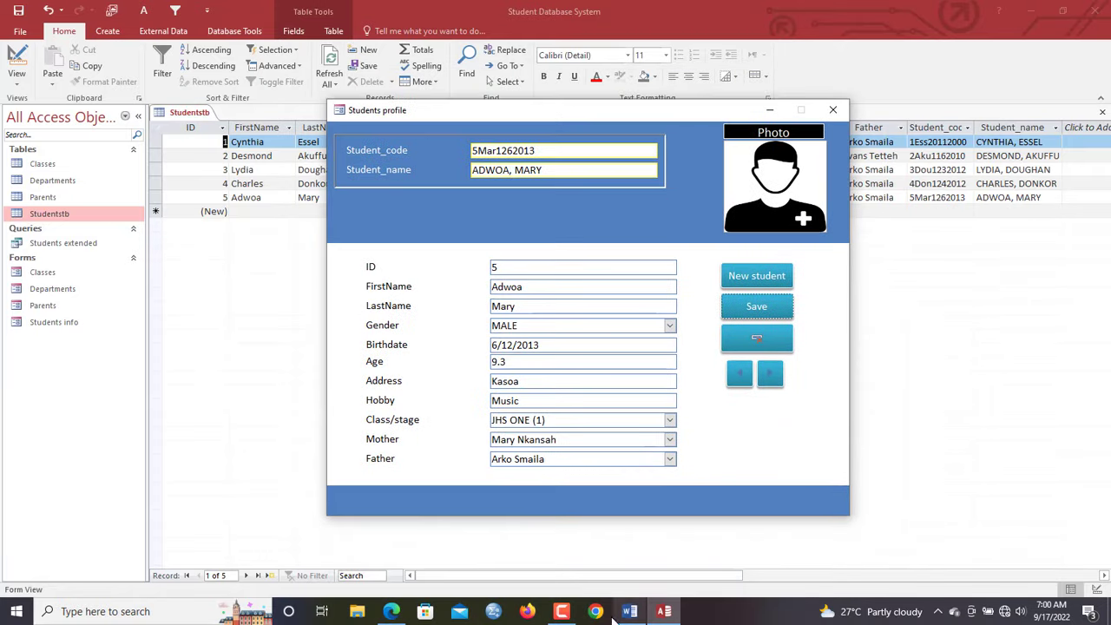
Step: Check the choices in the Mother dropdown on the Students profile form
mouse_move(564, 612)
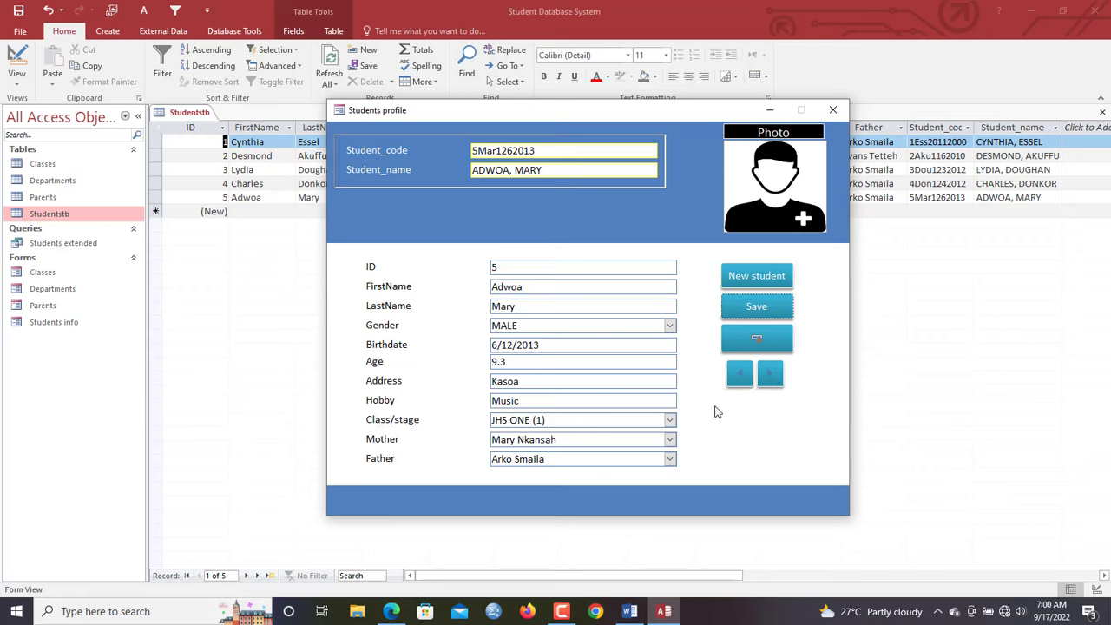
left_click(670, 440)
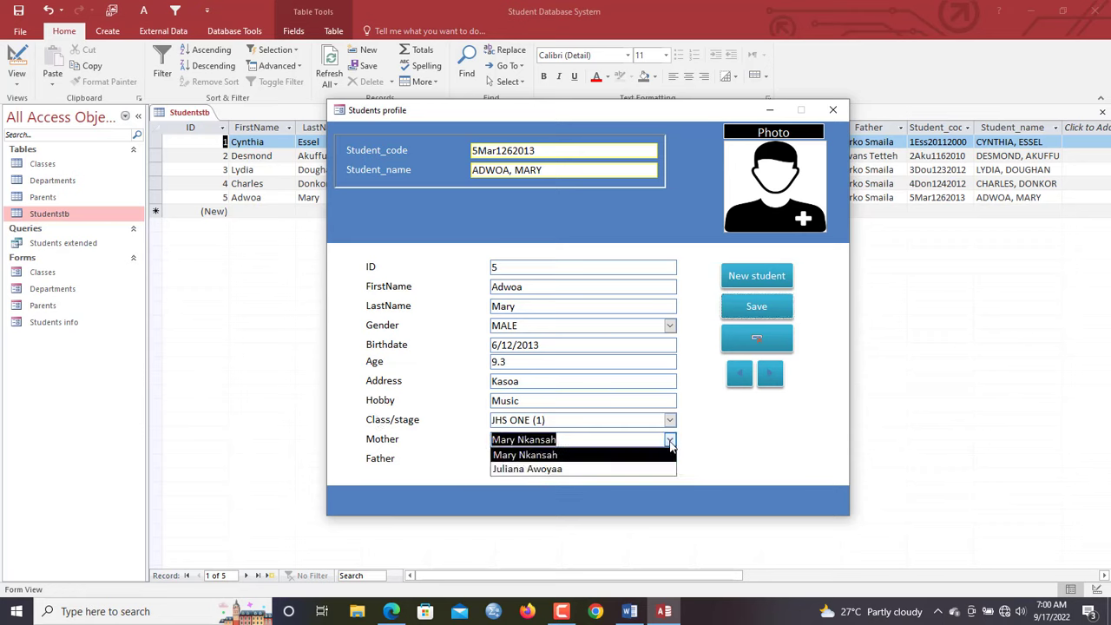
left_click(670, 440)
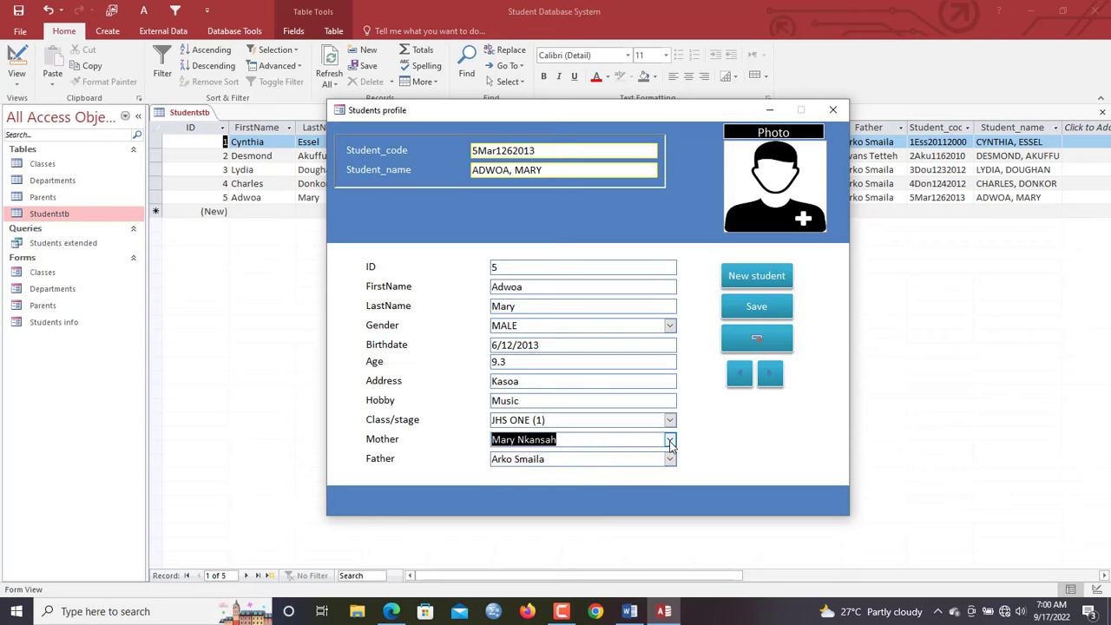
left_click(670, 441)
left_click(669, 441)
left_click(609, 422)
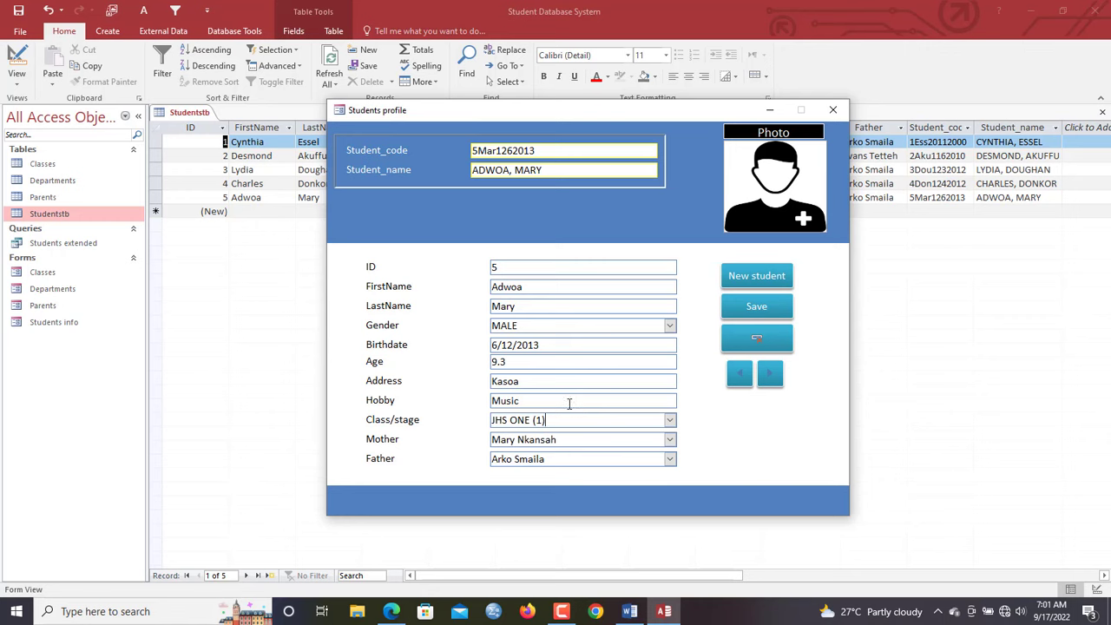
right_click(704, 341)
Step: In Design View, draw a picture button beside Mother that opens the Parents form with all records
left_click(732, 371)
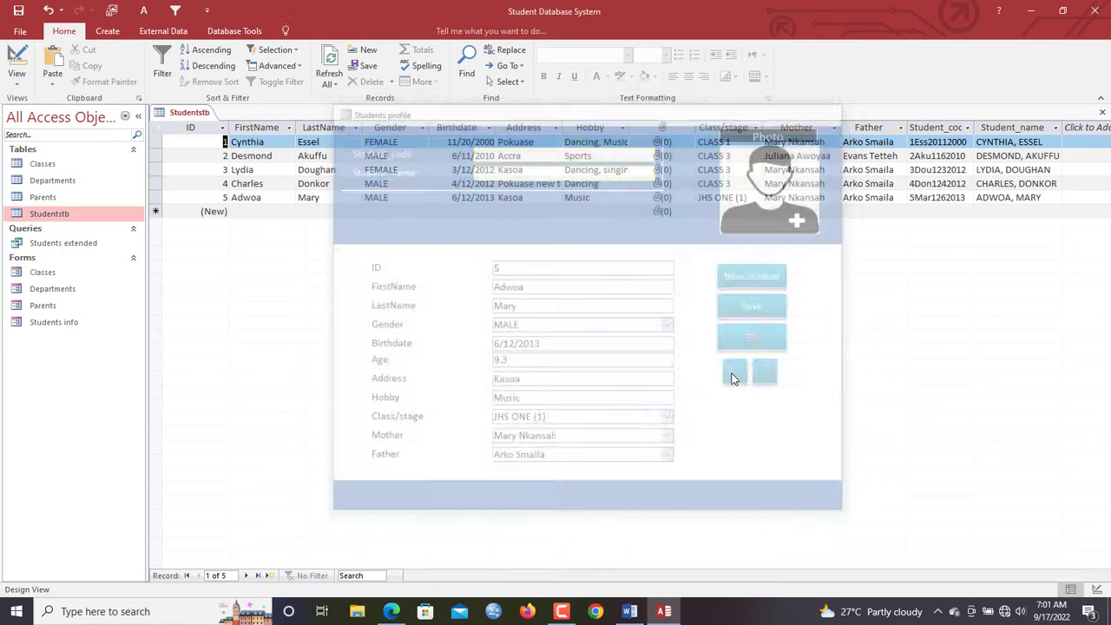
left_click(496, 277)
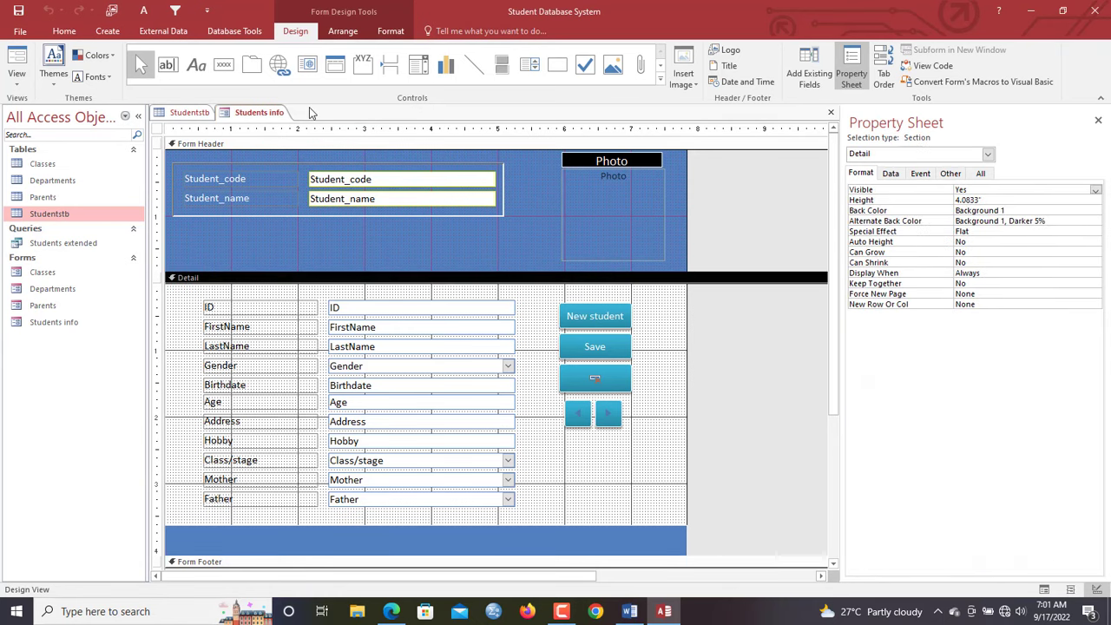
left_click(223, 69)
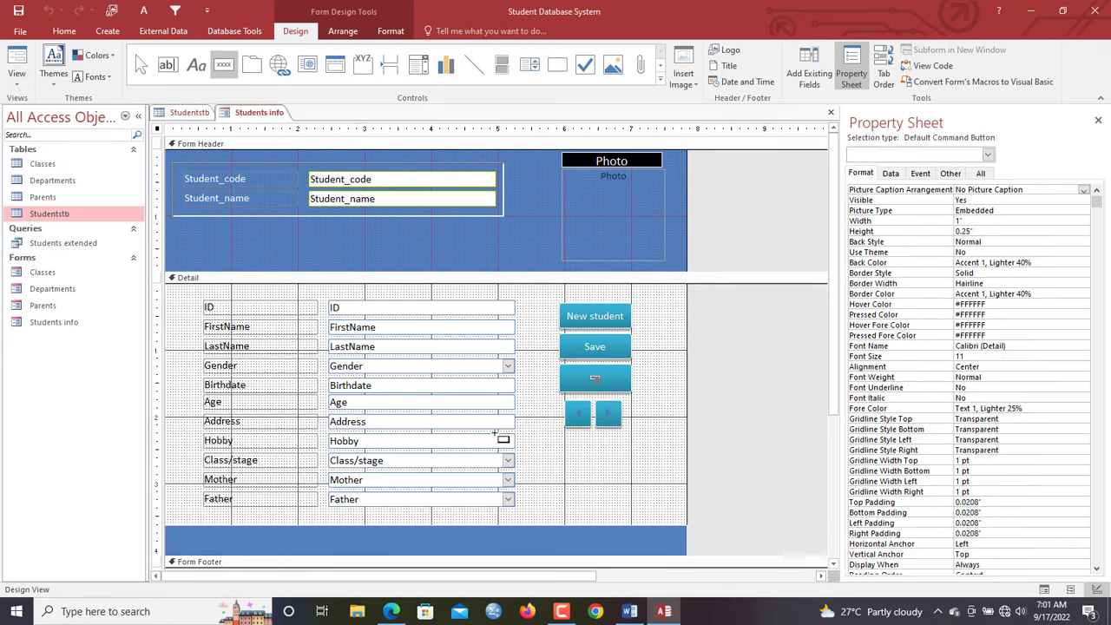
left_click_drag(518, 473, 546, 487)
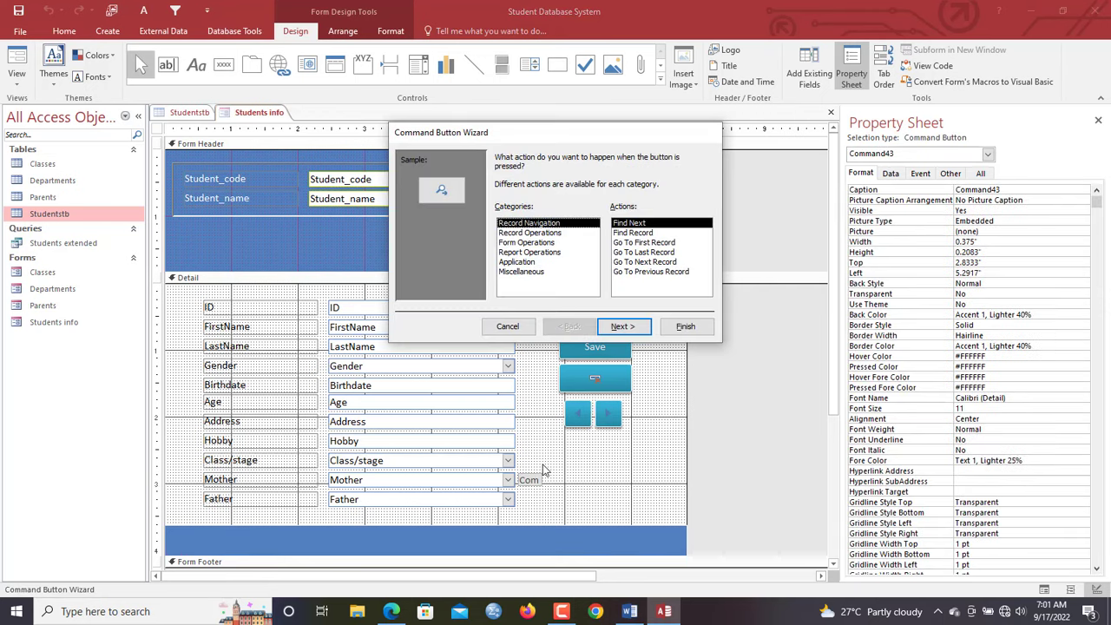
left_click(525, 245)
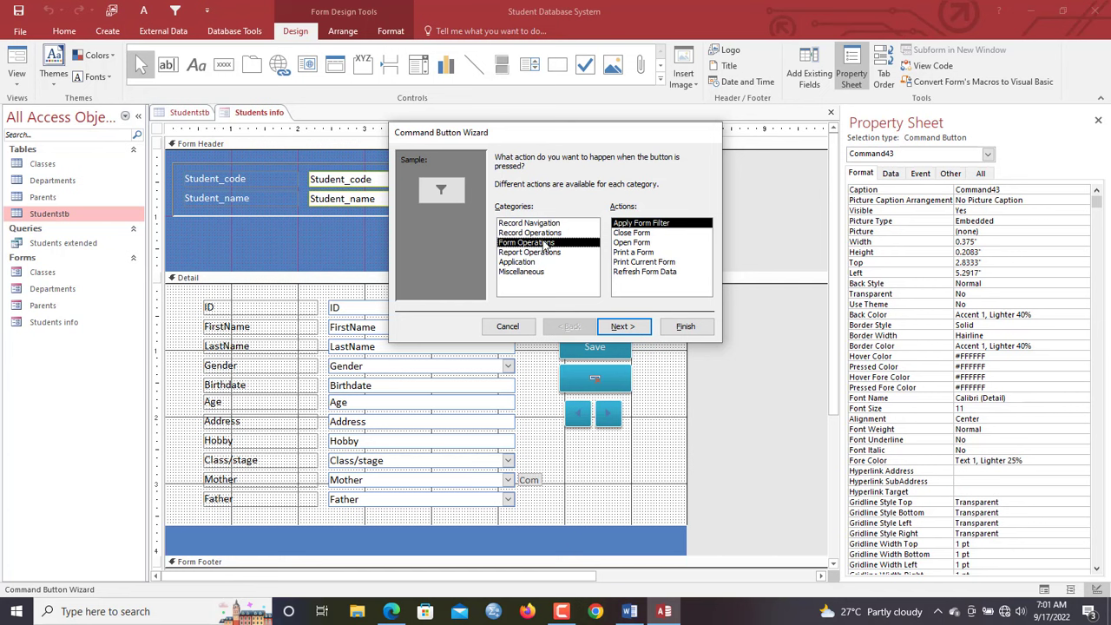
double_click(630, 245)
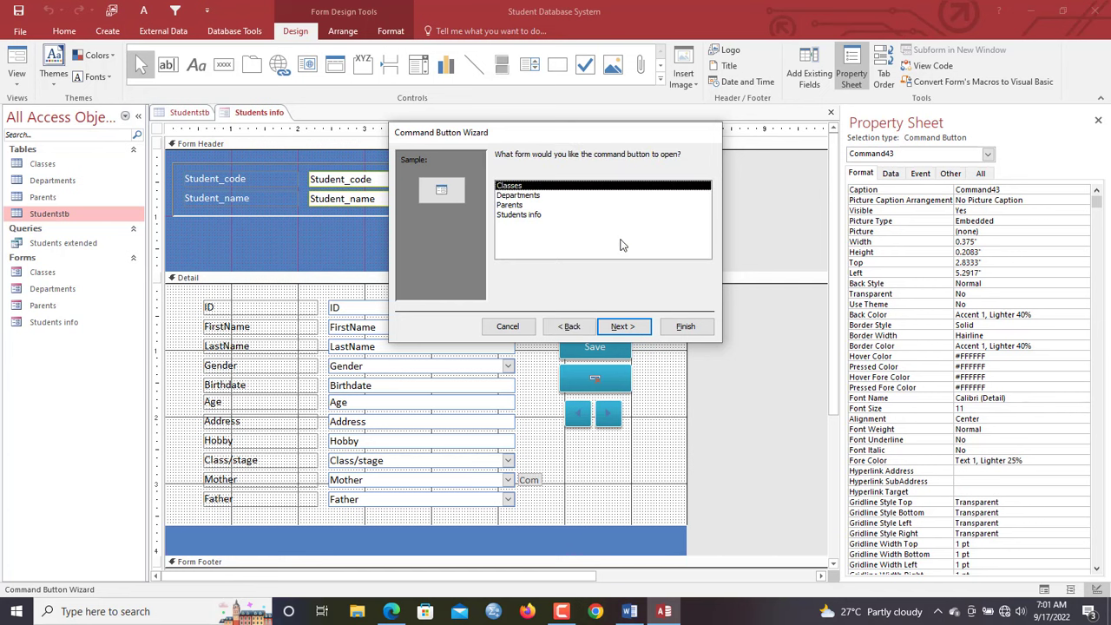
left_click(515, 205)
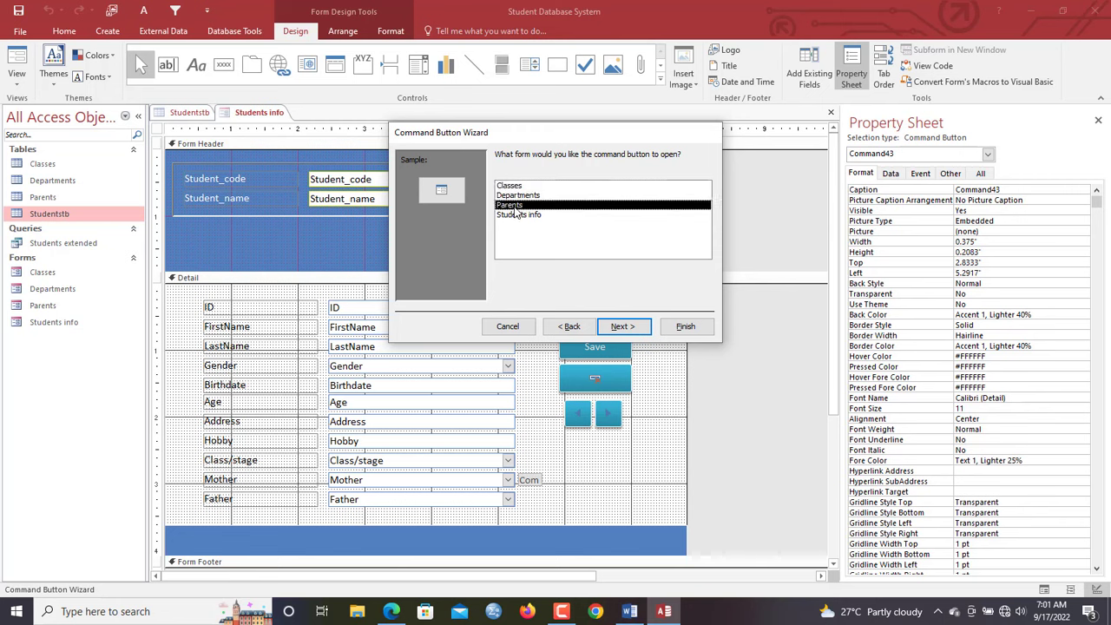
left_click(644, 328)
left_click(549, 226)
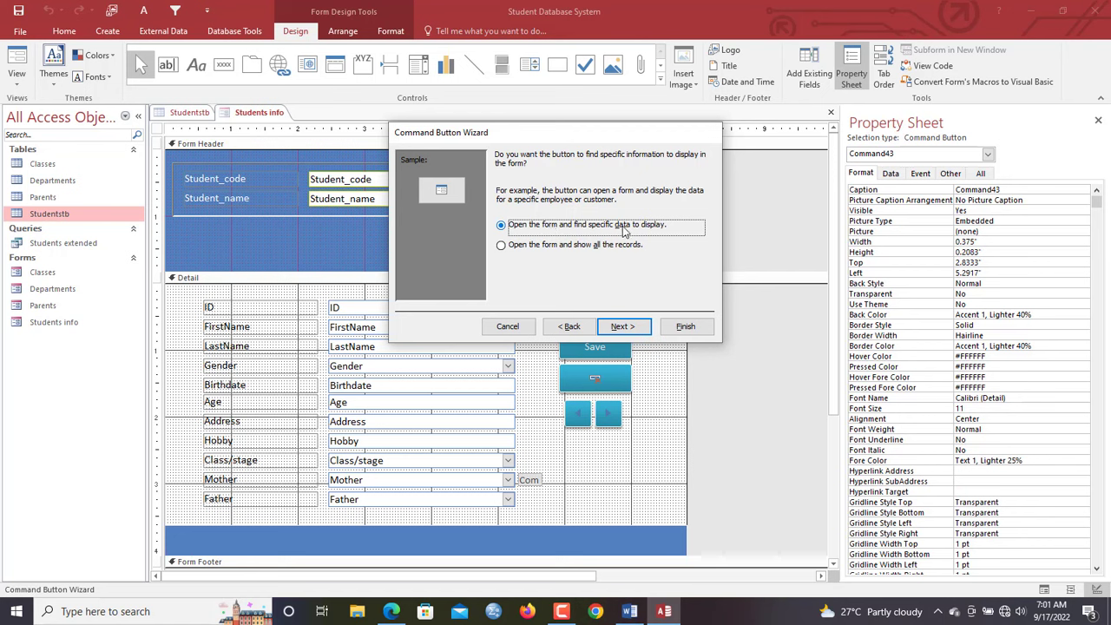
left_click(595, 247)
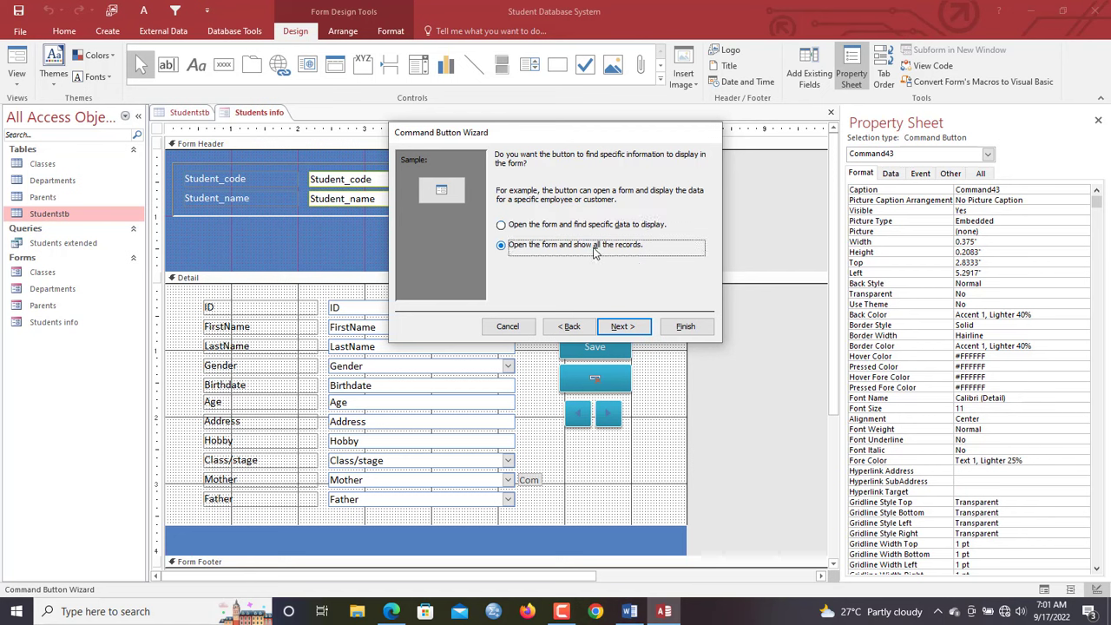
left_click(638, 326)
left_click(686, 326)
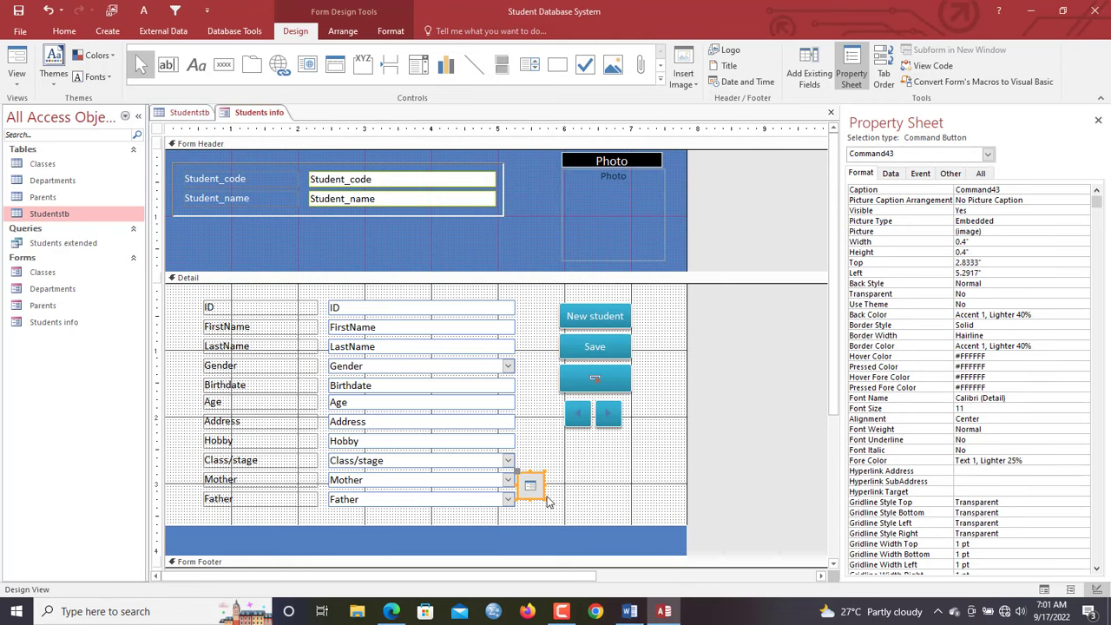
Step: Shrink the Mother button, duplicate it beside the Father field, and select both buttons
left_click_drag(544, 496, 541, 484)
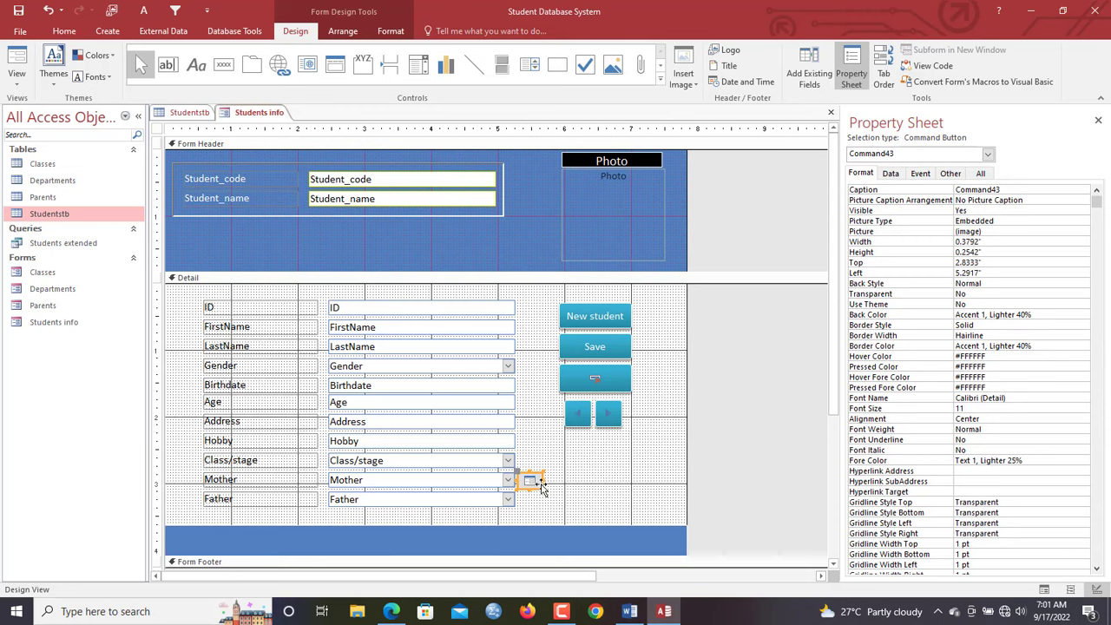
key("ctrl+d")
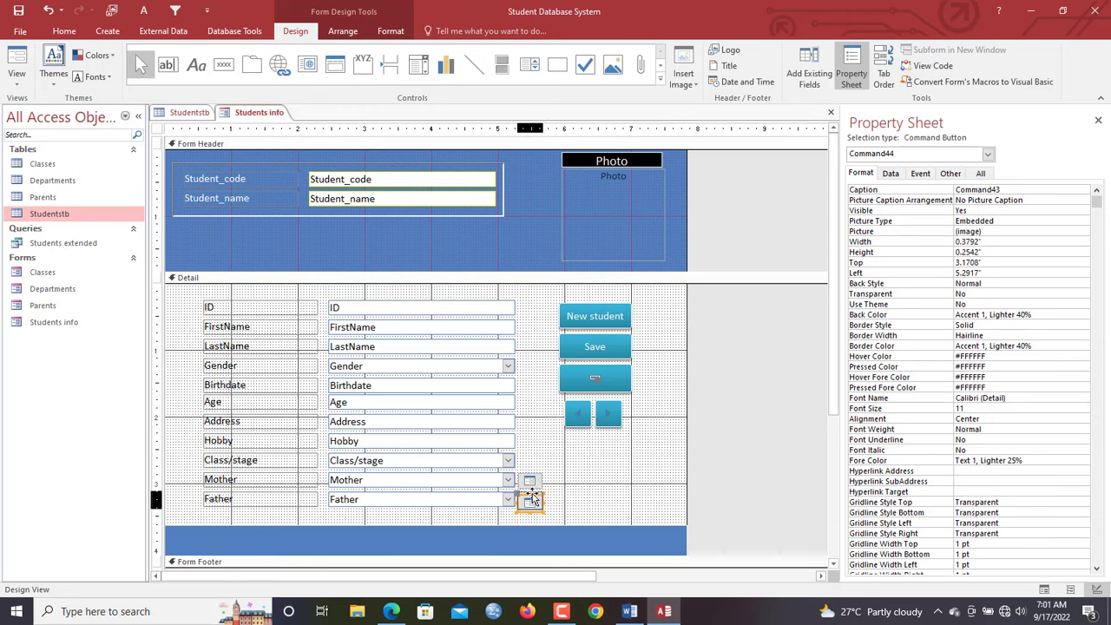
left_click_drag(532, 499, 532, 476)
left_click(528, 480)
left_click(533, 498)
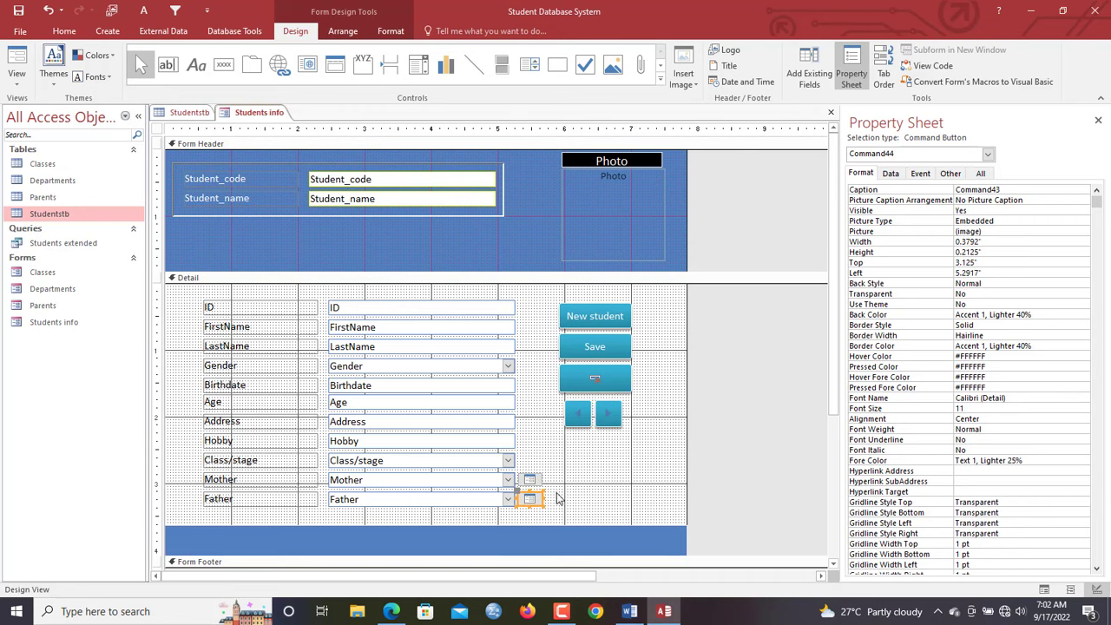
left_click(556, 482)
left_click_drag(554, 473, 533, 505)
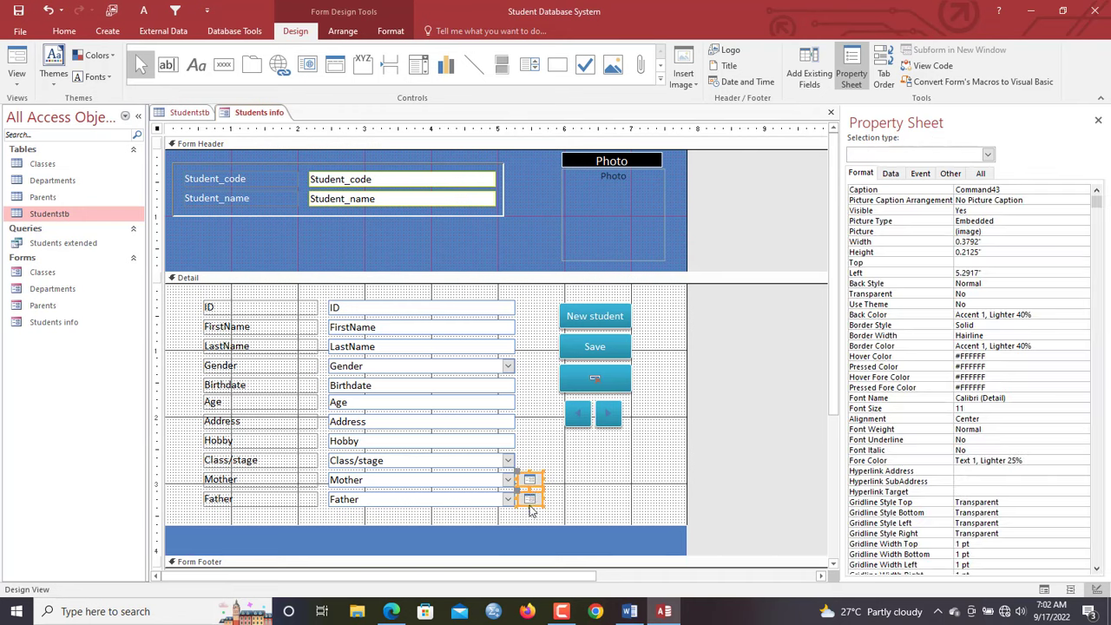
Step: Change the shape of both small buttons to a rounded rectangle
left_click(390, 31)
left_click(485, 70)
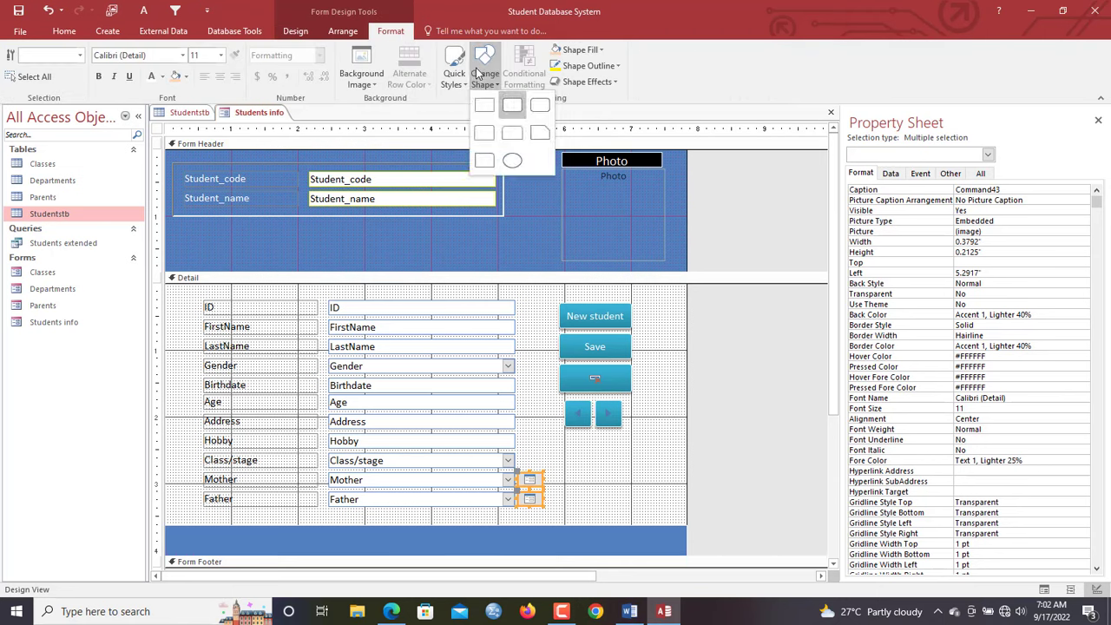
left_click(539, 107)
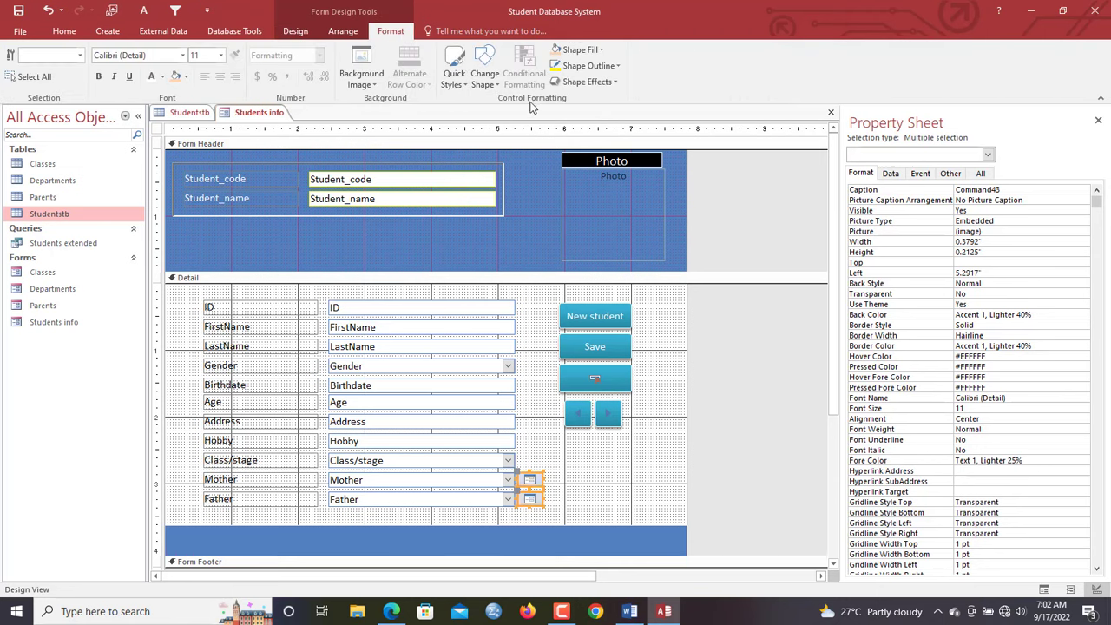
left_click(576, 475)
Step: Set the Mother button's ControlTip Text to 'goto add new parent'
left_click(530, 480)
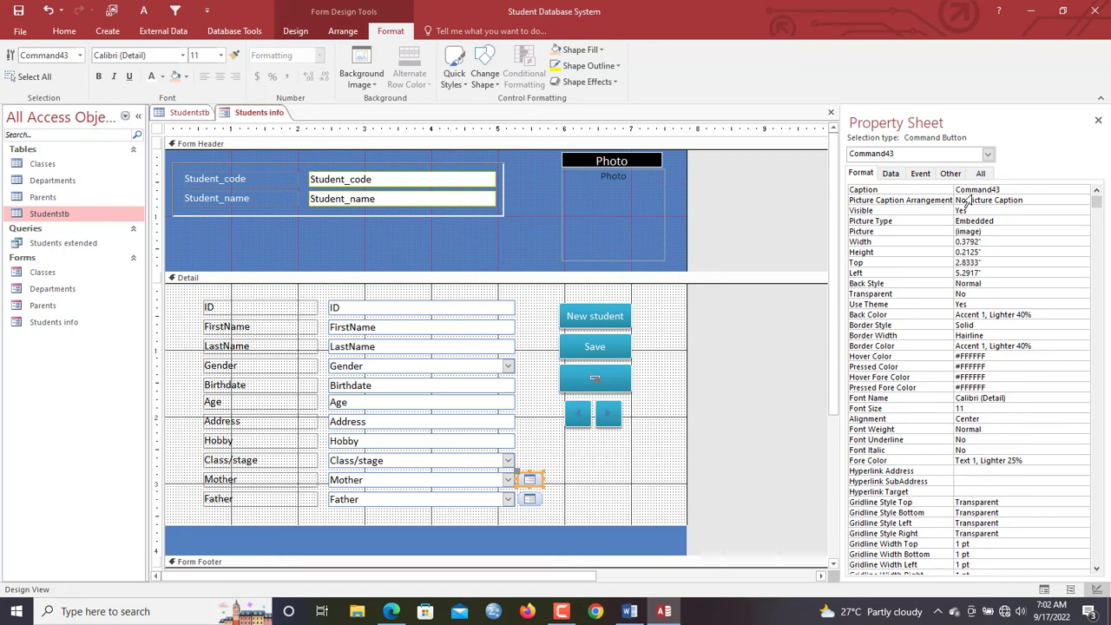
left_click(951, 175)
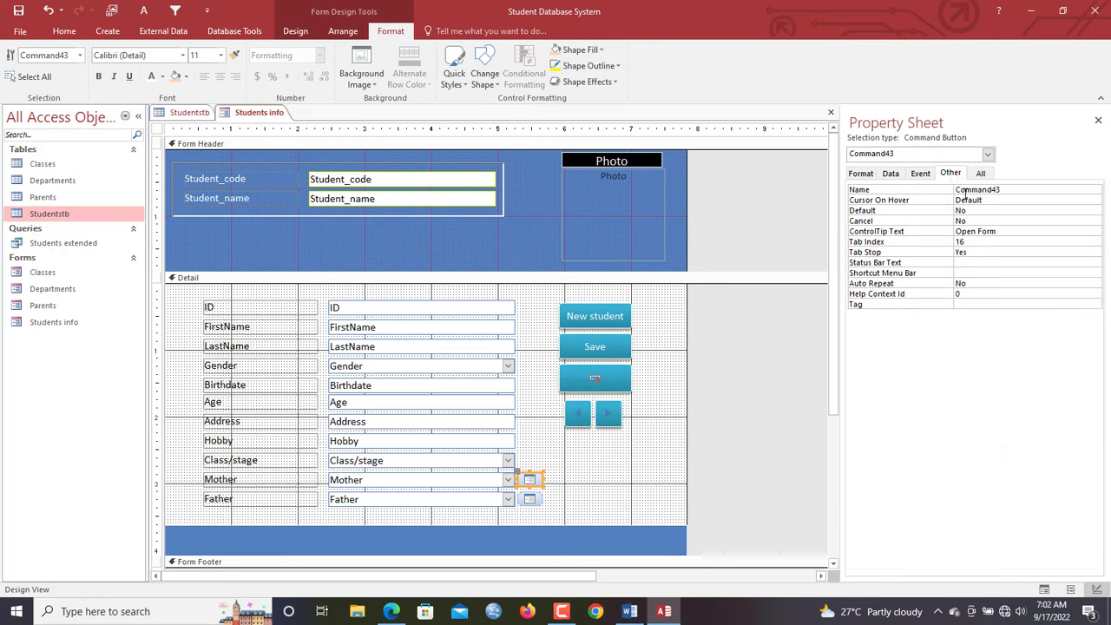
left_click_drag(998, 231, 928, 228)
type("goto add new parent")
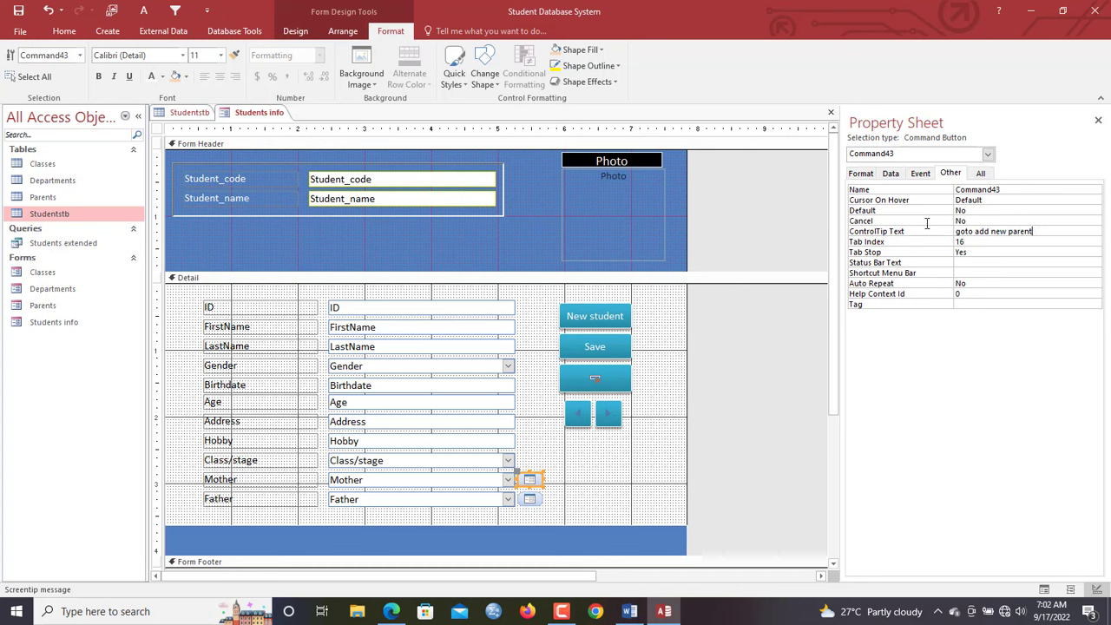
left_click(926, 227)
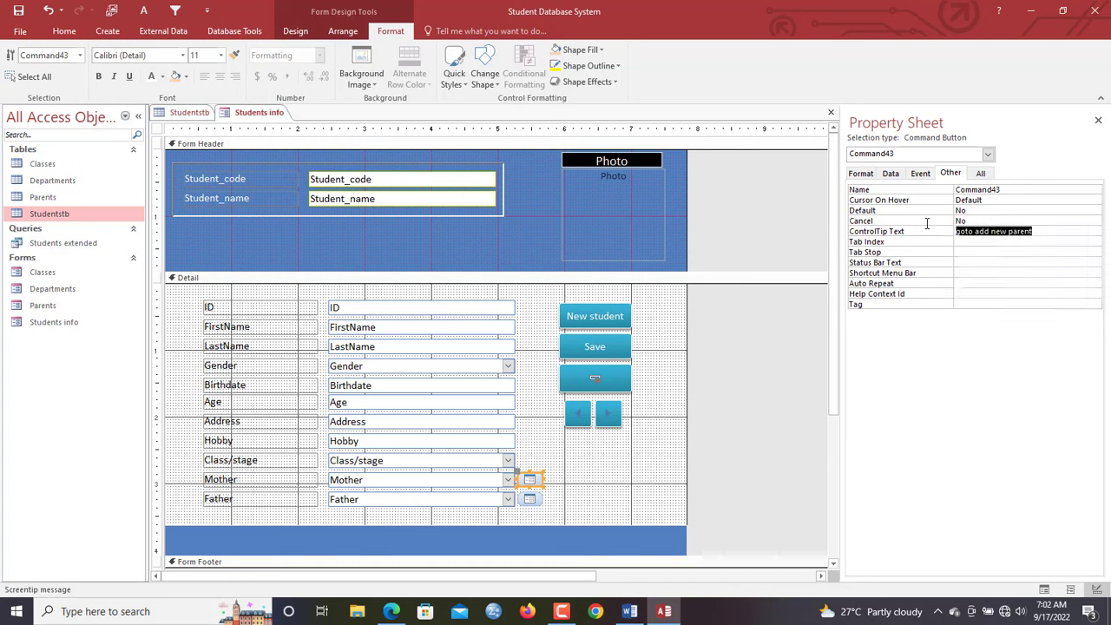
left_click(587, 492)
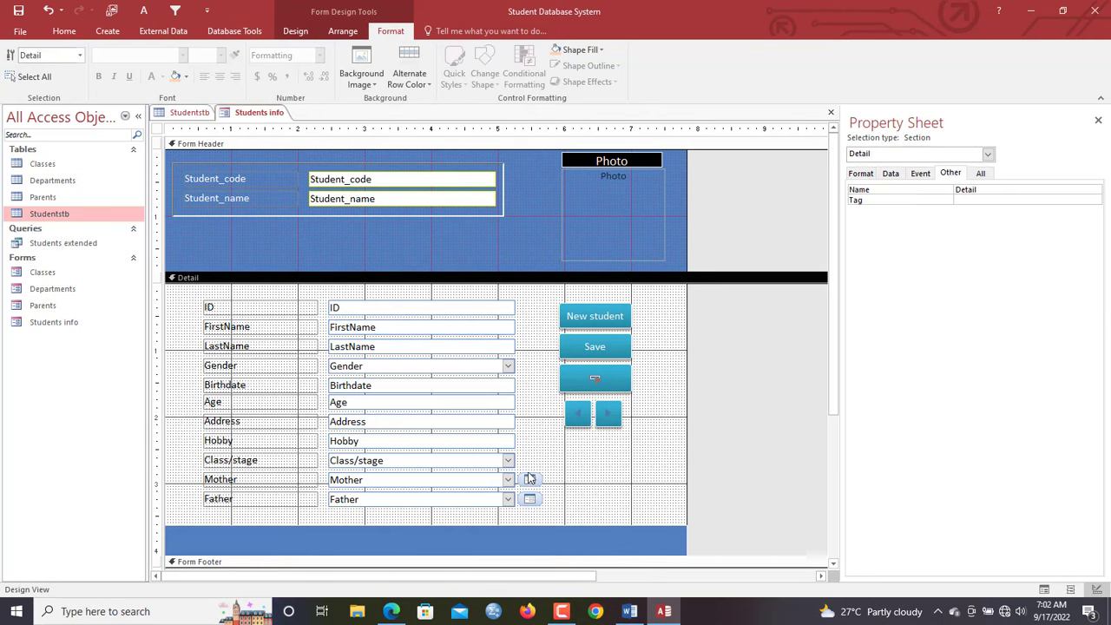
Step: Add a small button beside Class/stage that opens the Classes form with all records
left_click(295, 31)
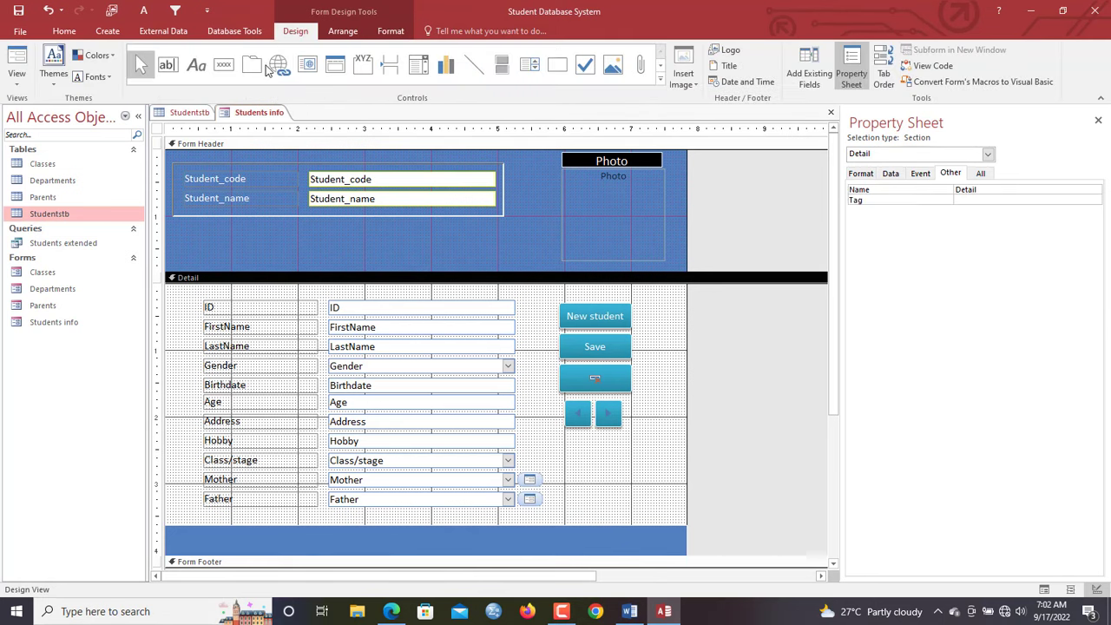
left_click(224, 67)
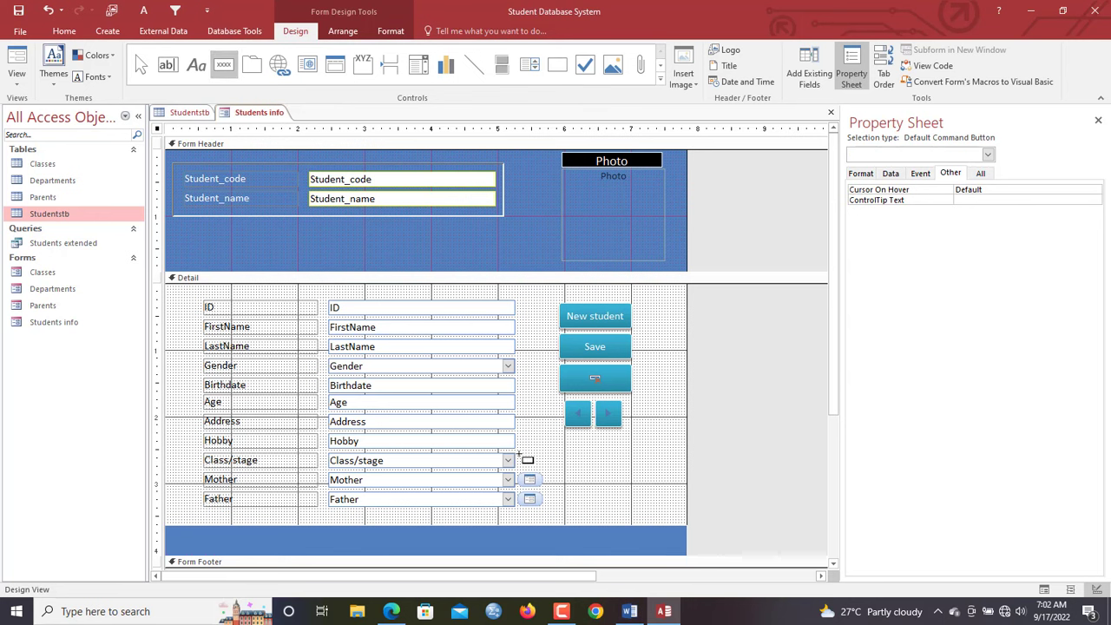
left_click_drag(518, 452, 543, 468)
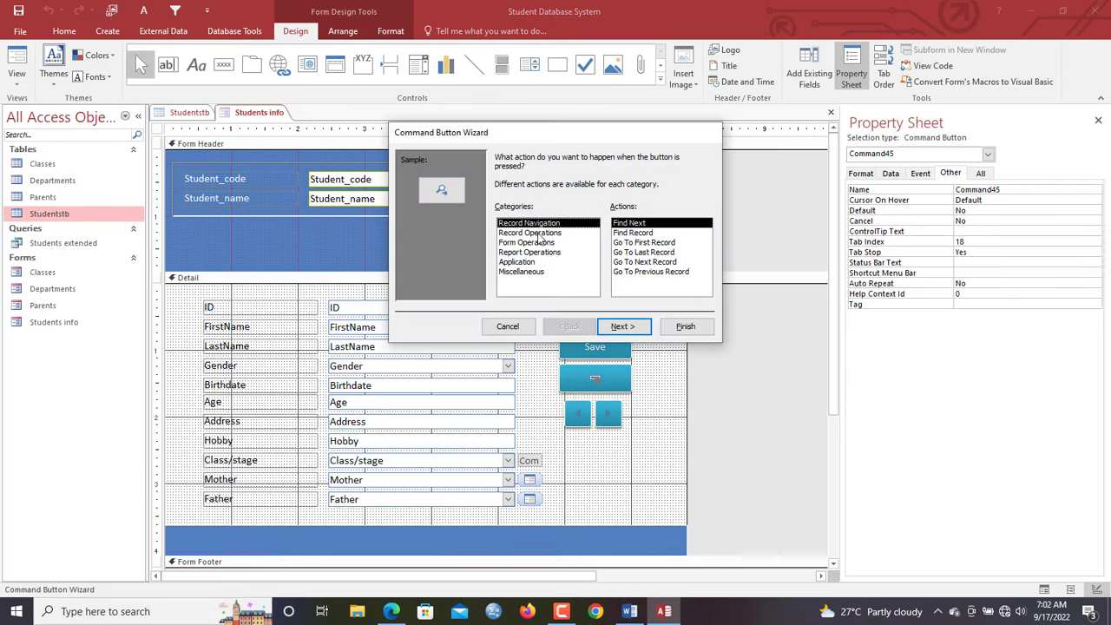
left_click(540, 243)
double_click(631, 251)
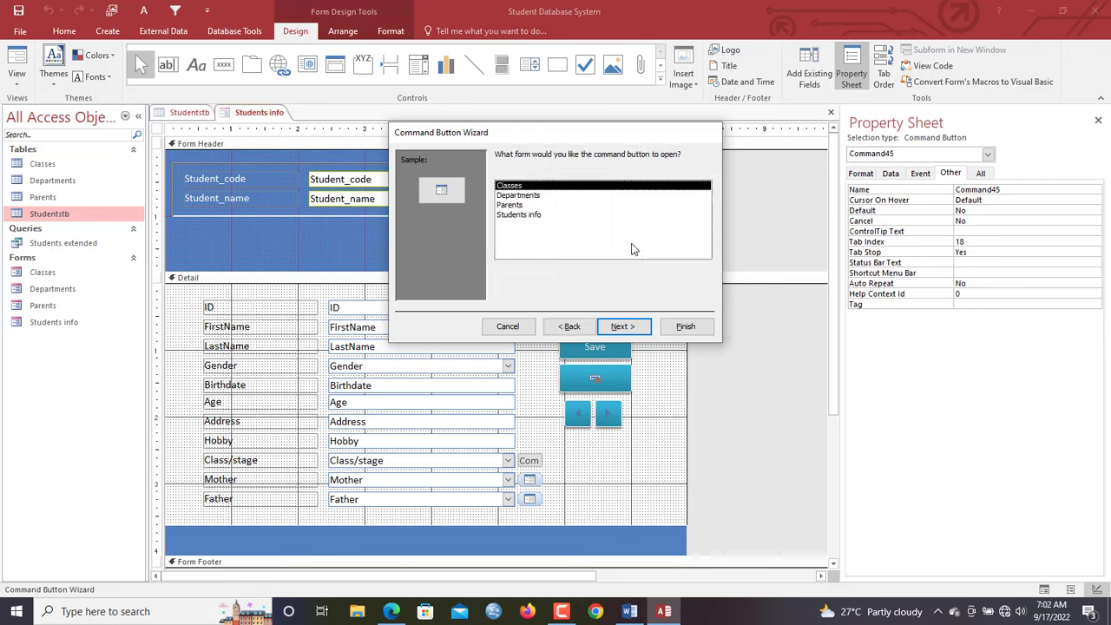
left_click(621, 326)
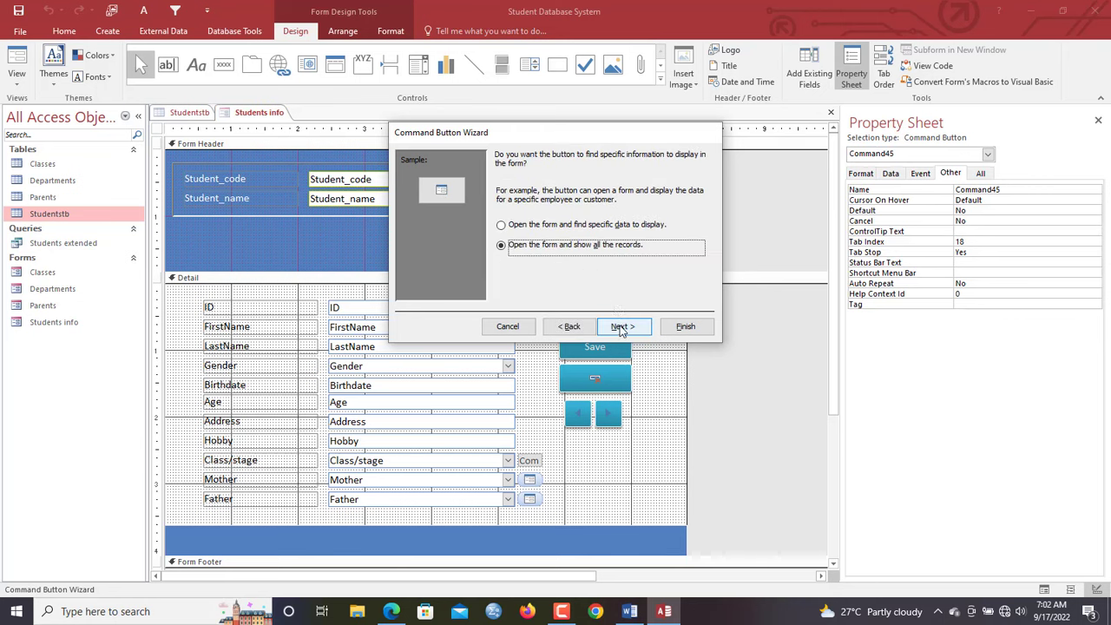
left_click(685, 326)
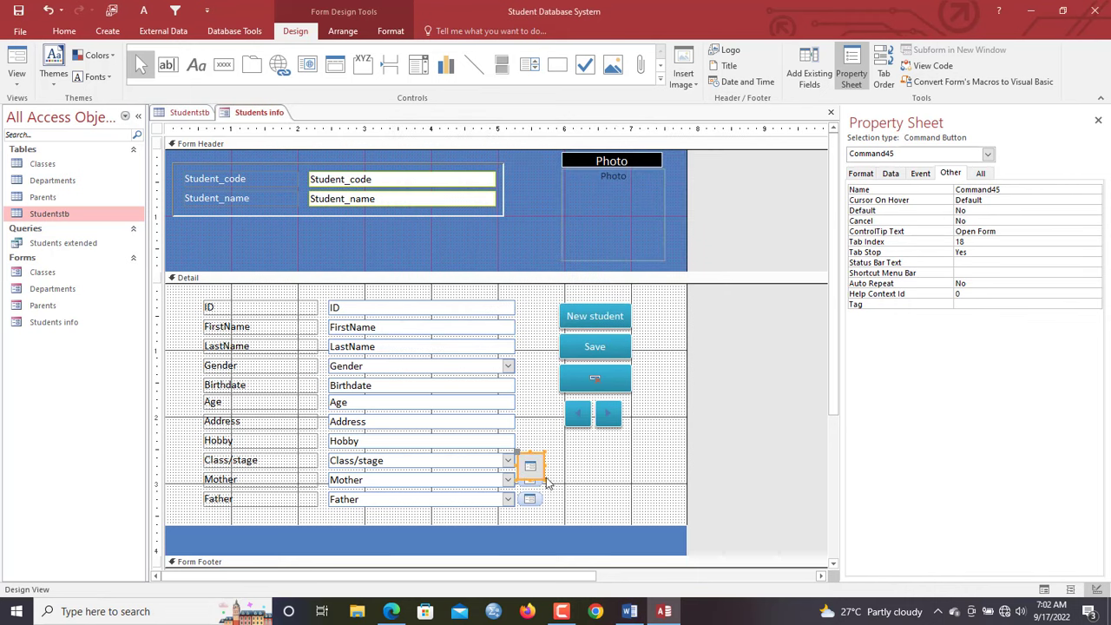
left_click_drag(543, 476, 538, 464)
left_click(548, 452)
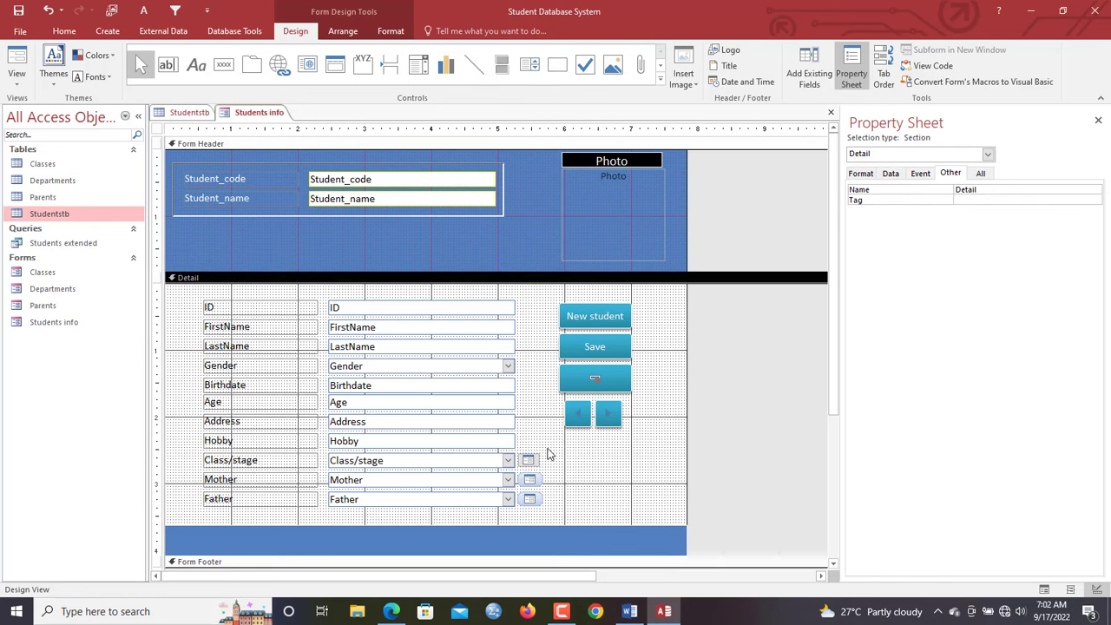
Step: Run the form in Form View and test the Class, Mother and Father buttons
right_click(246, 115)
left_click(281, 180)
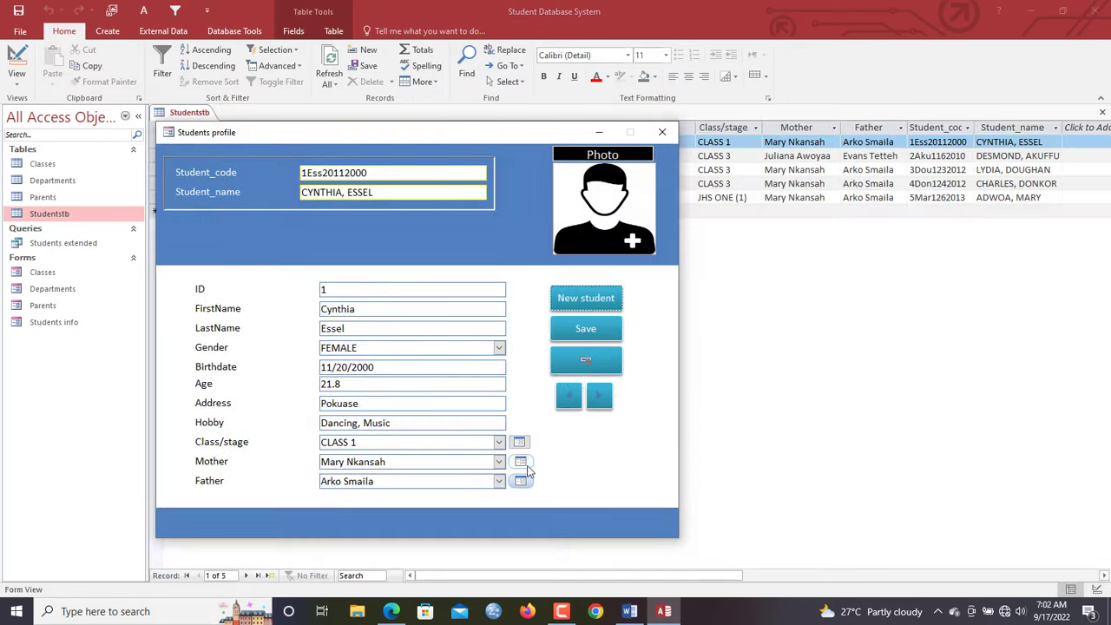
left_click(518, 443)
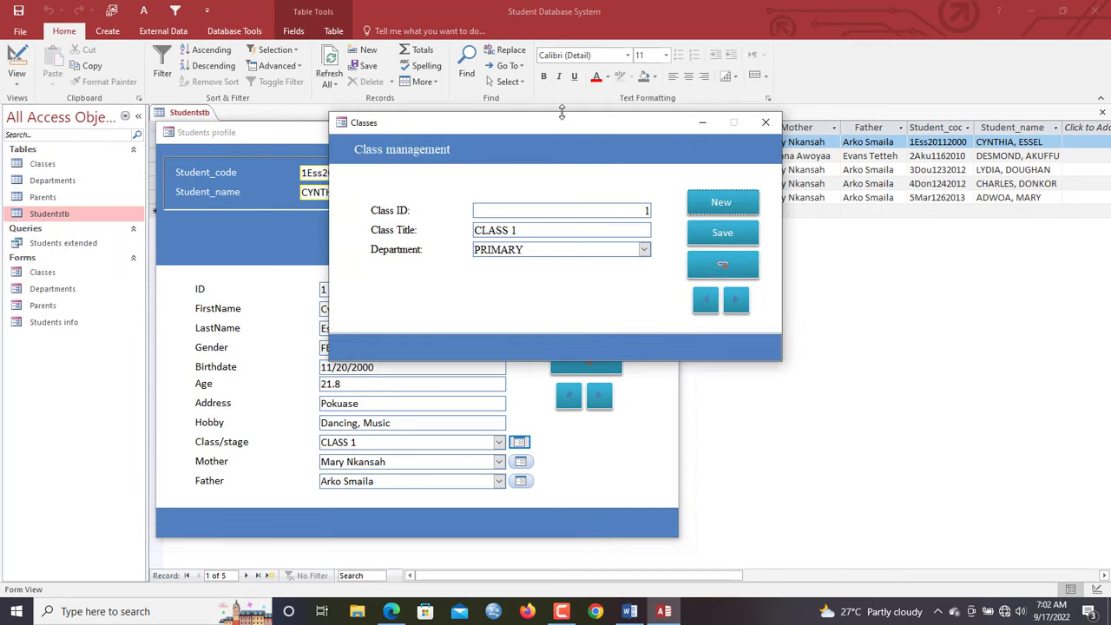
left_click(767, 182)
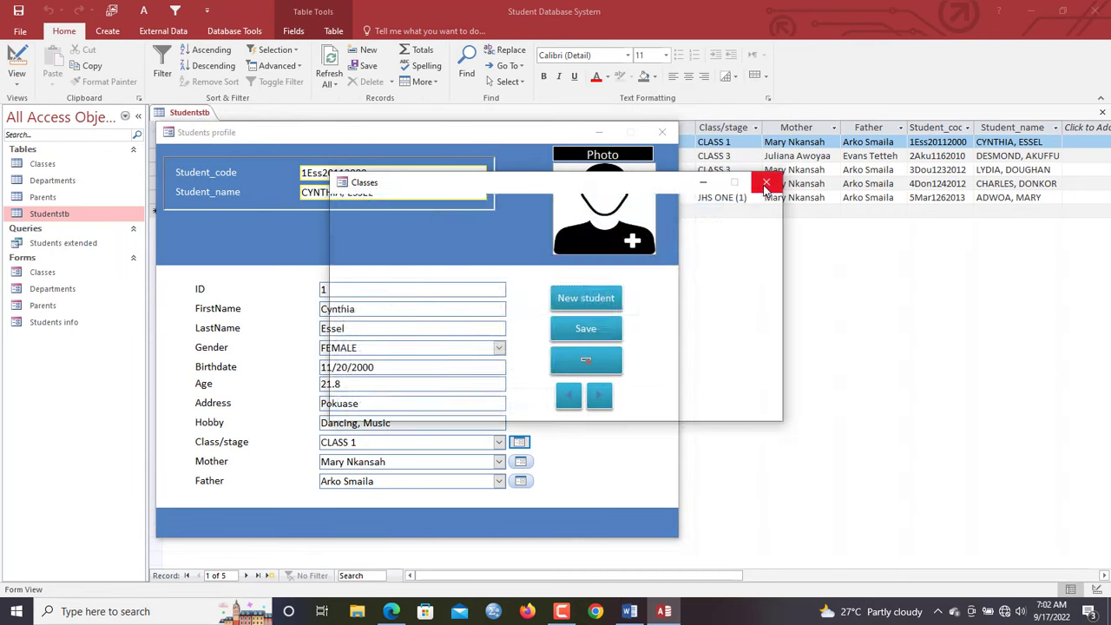
left_click(520, 464)
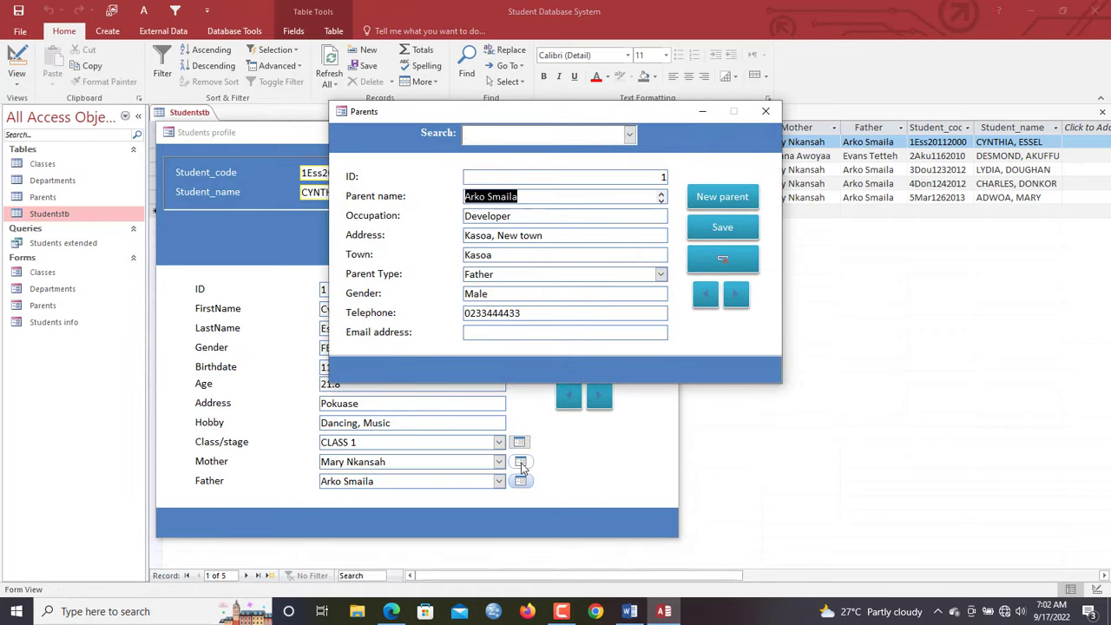
left_click(767, 112)
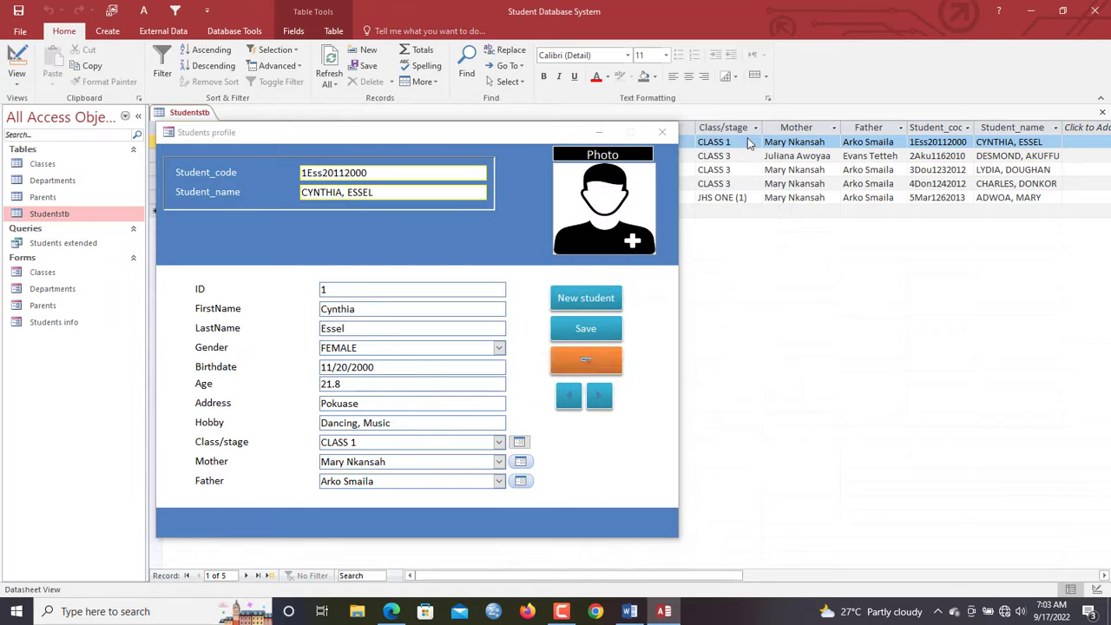
left_click(521, 481)
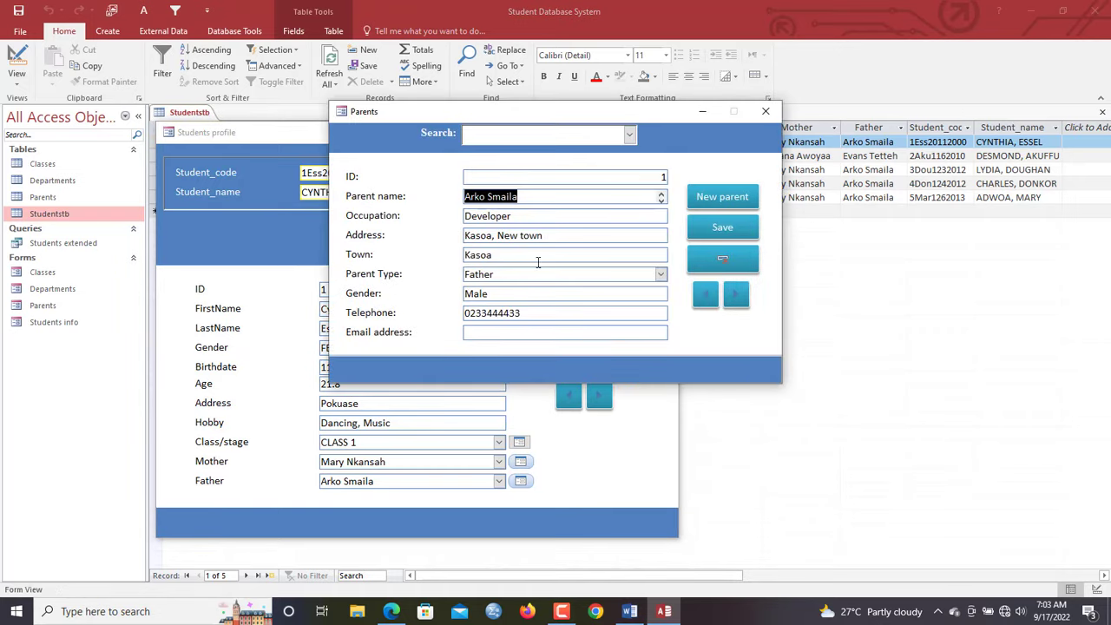
left_click(765, 111)
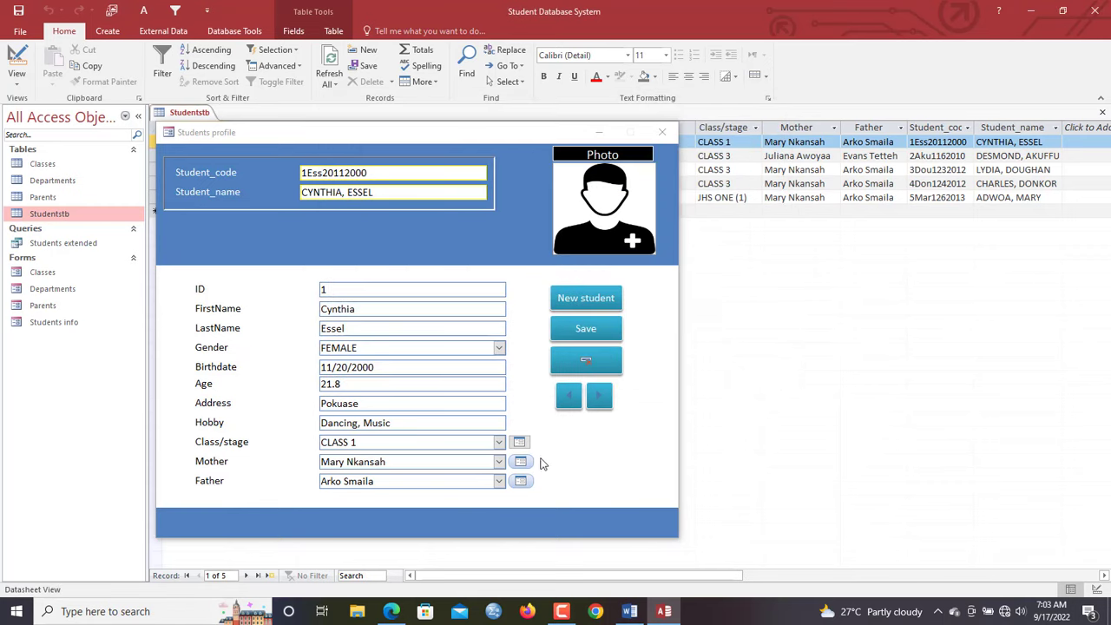
left_click_drag(525, 136, 649, 116)
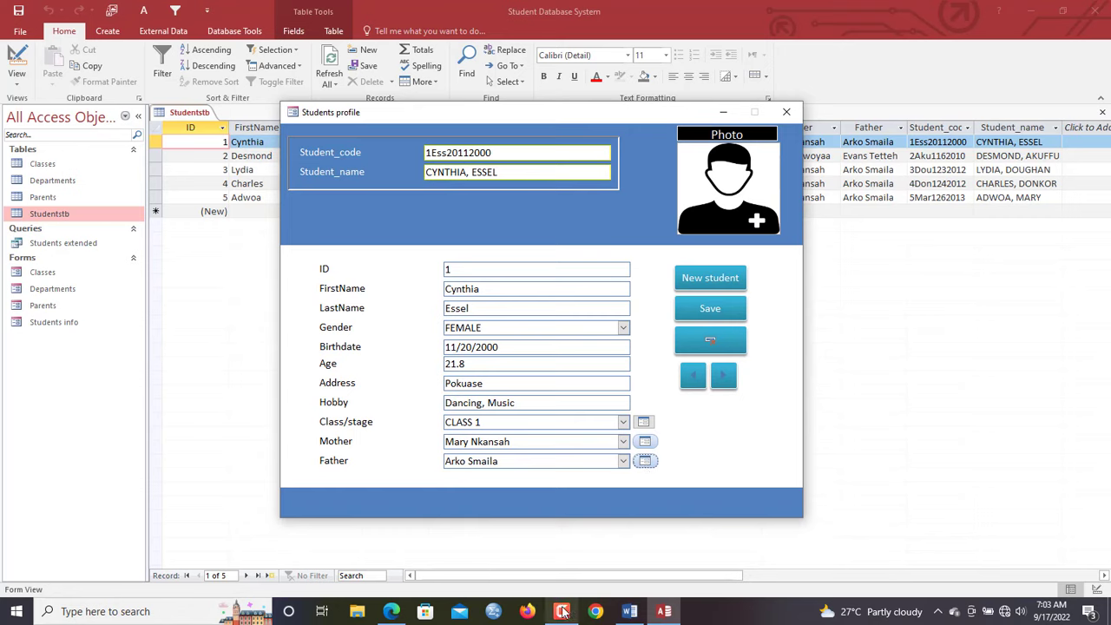
left_click(634, 612)
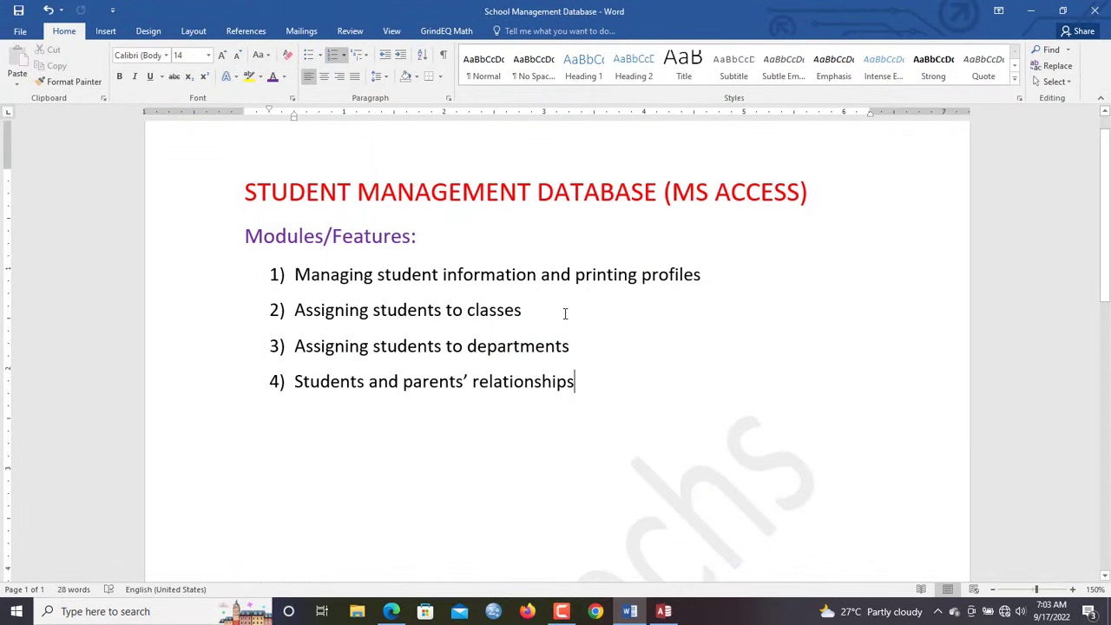
left_click_drag(564, 313, 373, 313)
left_click_drag(585, 350, 419, 374)
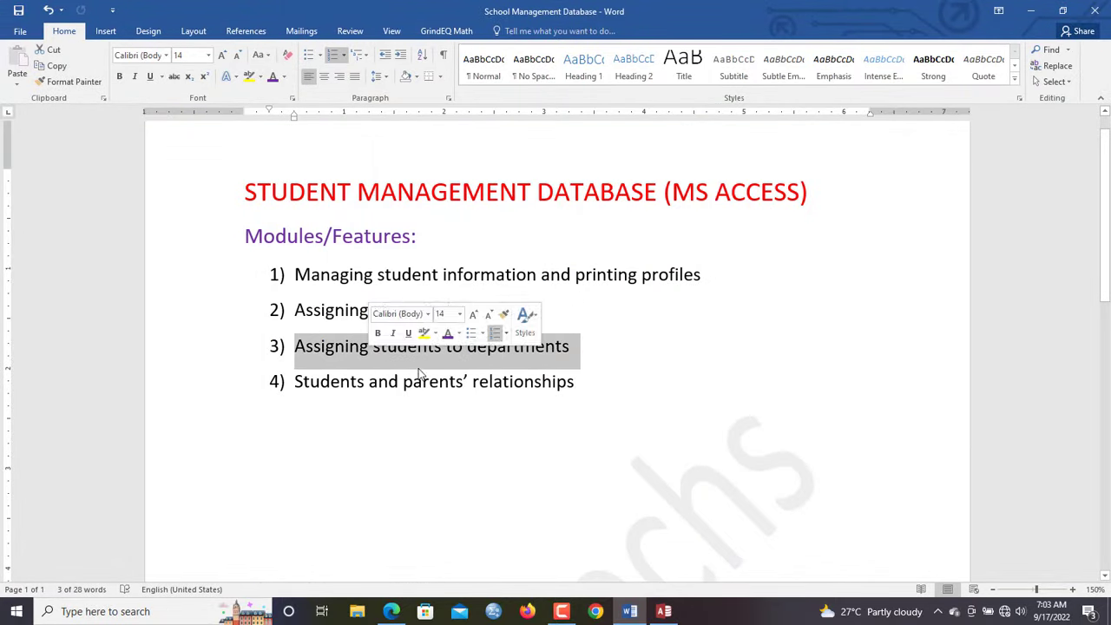
left_click(543, 386)
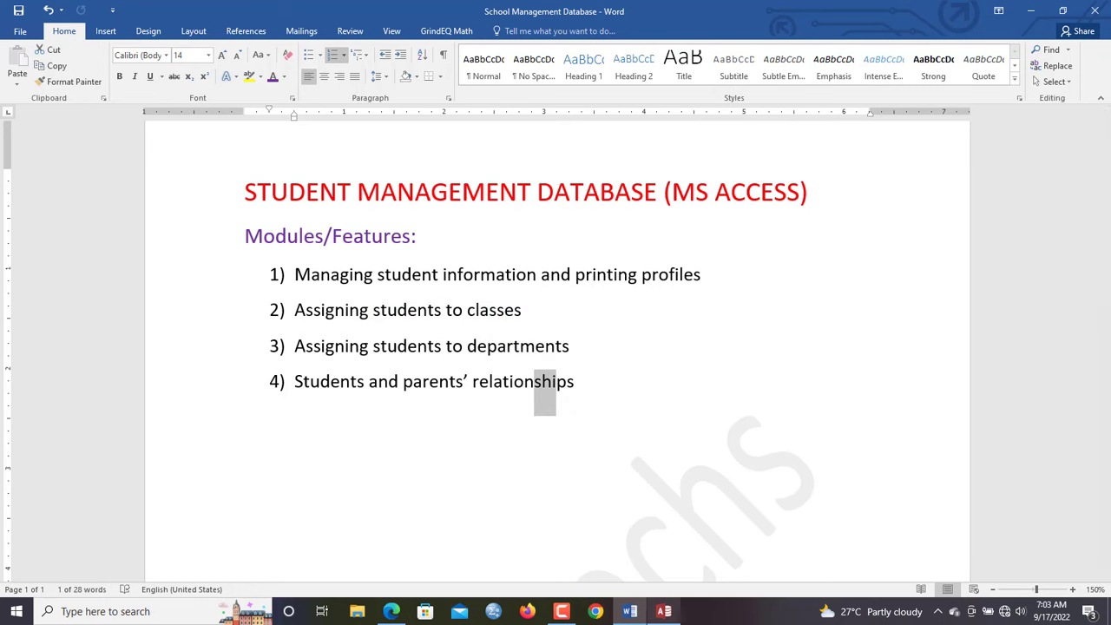
key("alt+Tab")
mouse_move(583, 119)
left_mouse_down()
mouse_move(622, 153)
mouse_move(602, 131)
left_mouse_up()
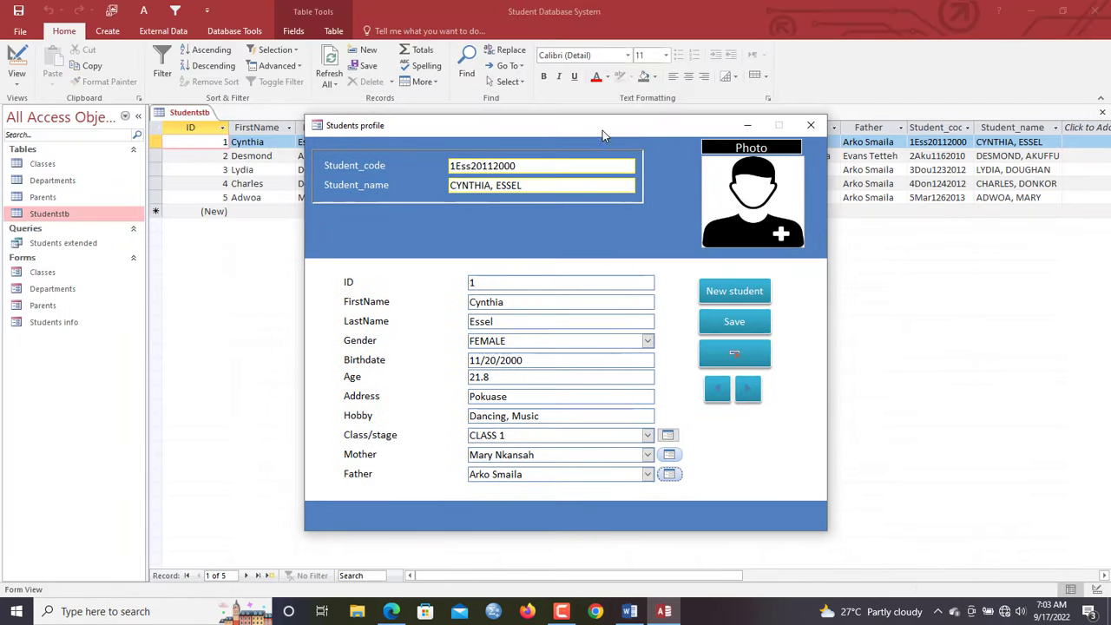
Step: Close the Students profile form and the Studentstb datasheet
left_click(811, 125)
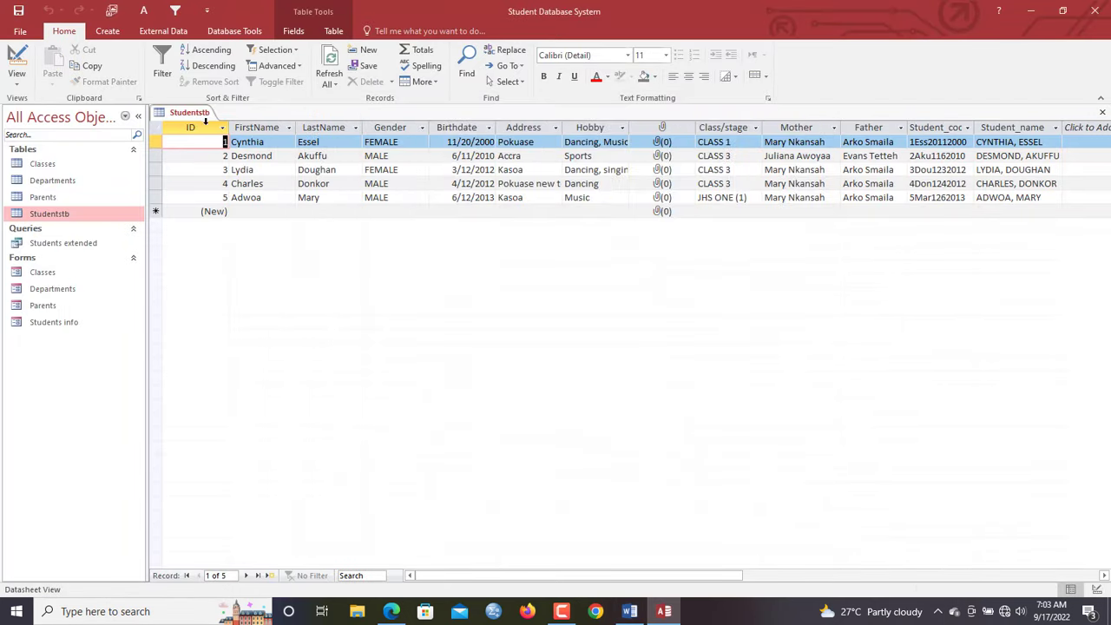
right_click(186, 114)
left_click(208, 144)
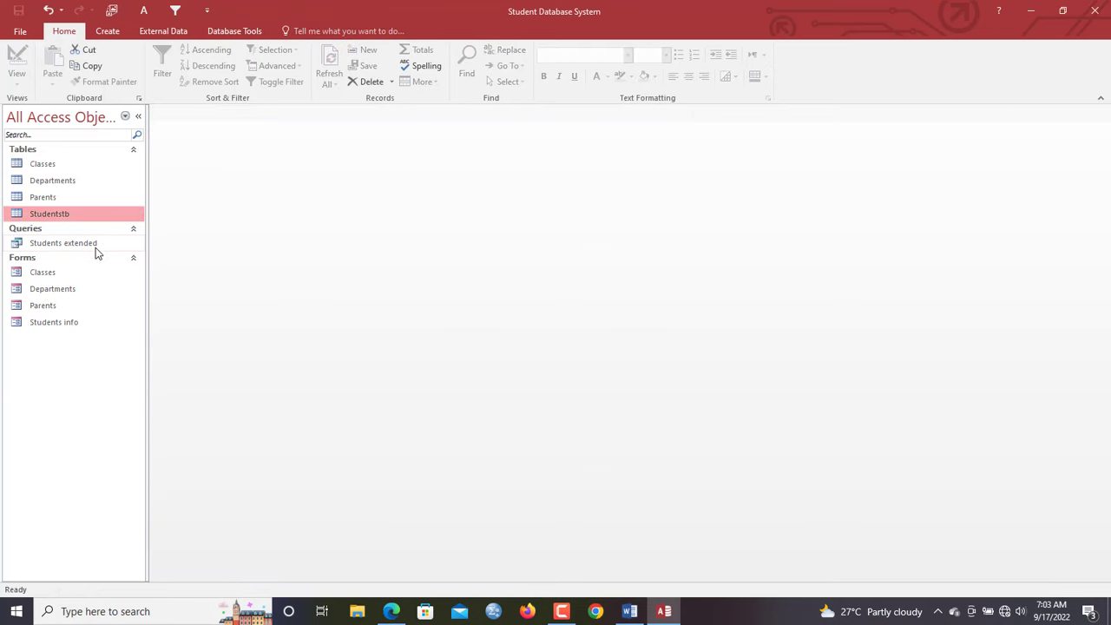
Step: Open the Students extended query and start a Report Wizard with all its fields
double_click(70, 243)
mouse_move(631, 613)
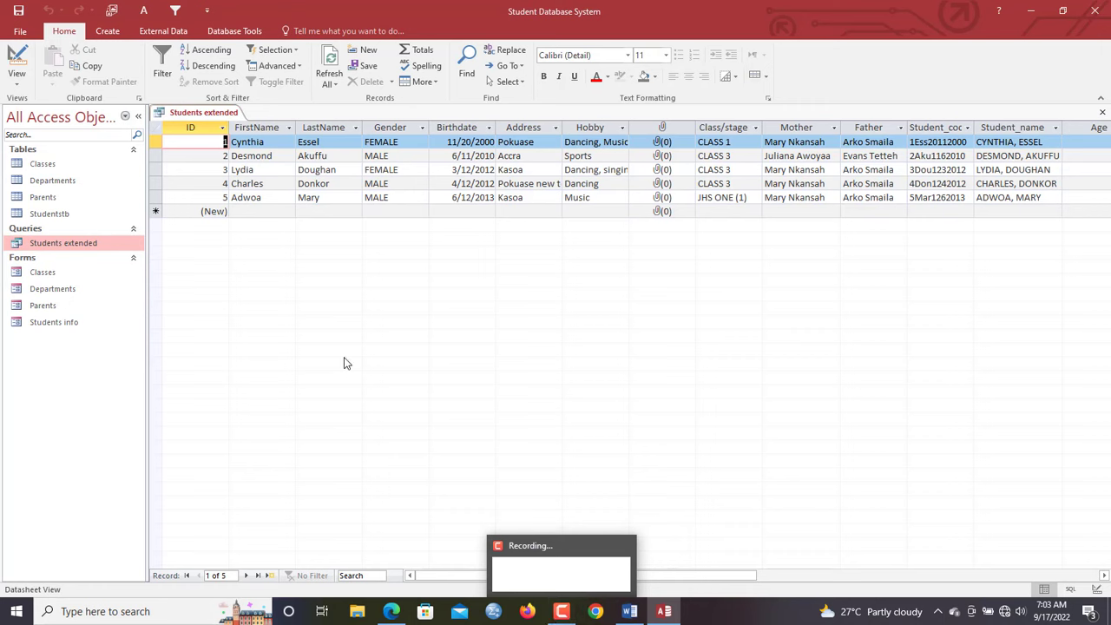
left_click(108, 33)
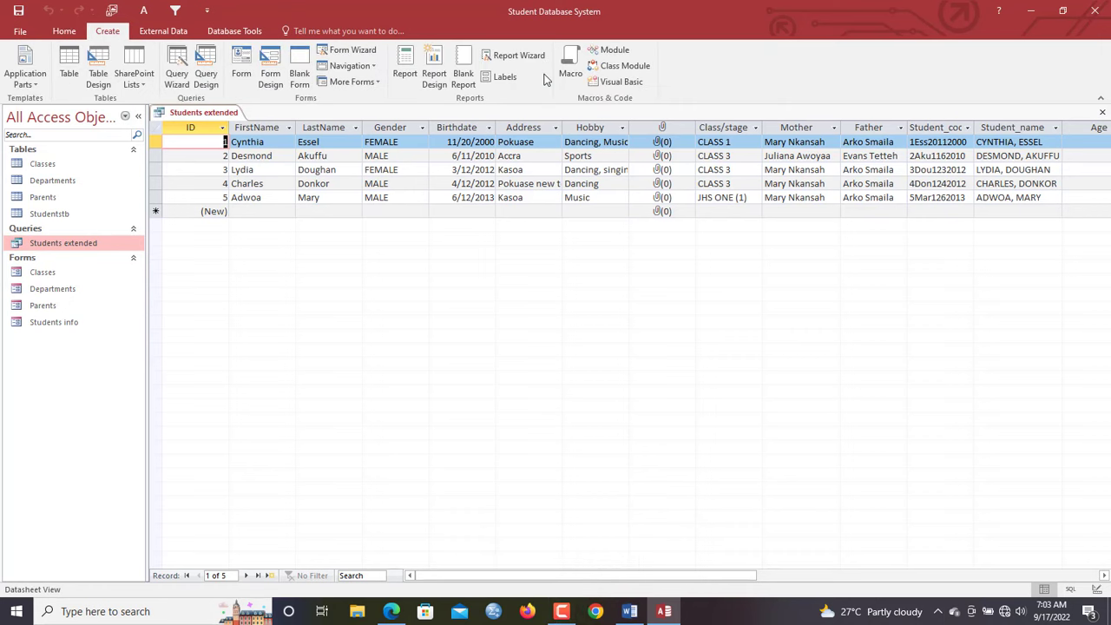
left_click(512, 54)
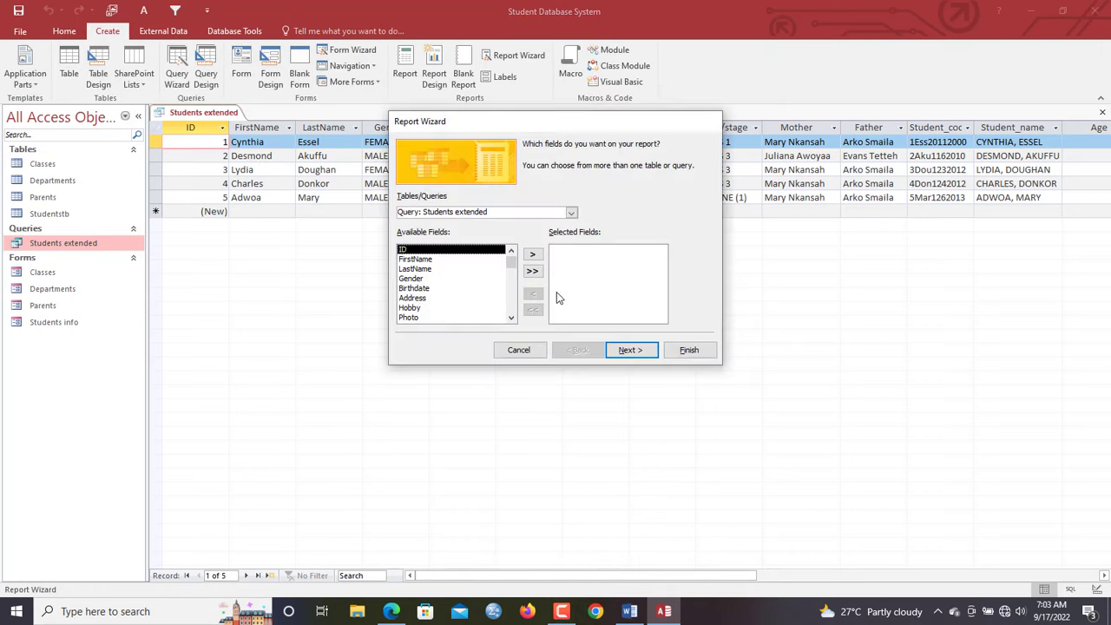
left_click(531, 270)
left_click(628, 348)
left_click(632, 350)
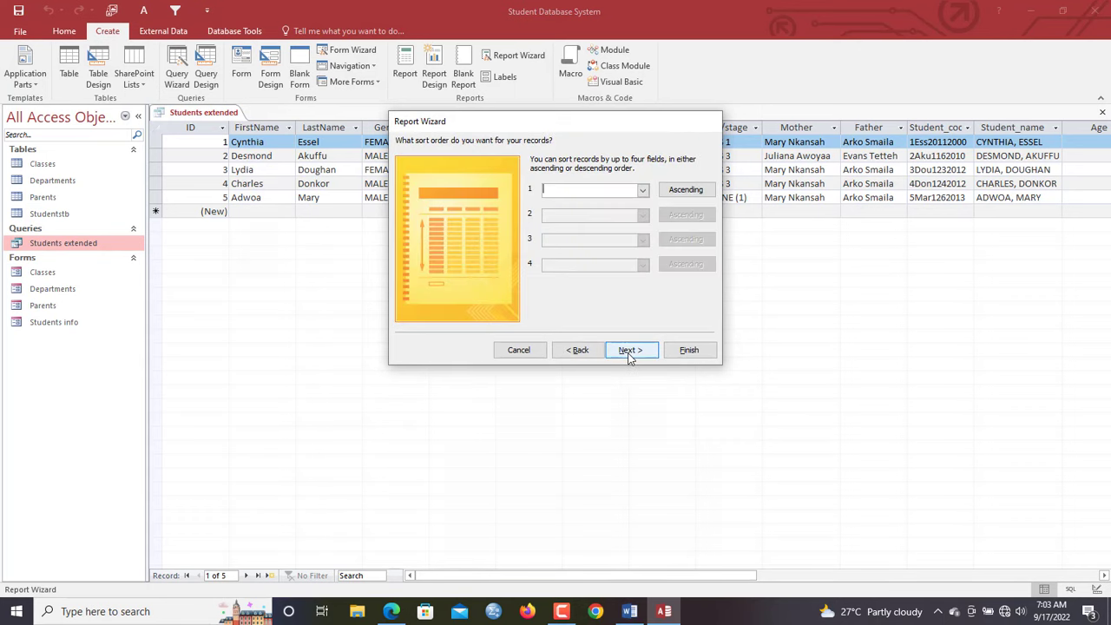
Step: Sort the wizard report by ID, choose the Tabular layout, and finish
left_click(643, 192)
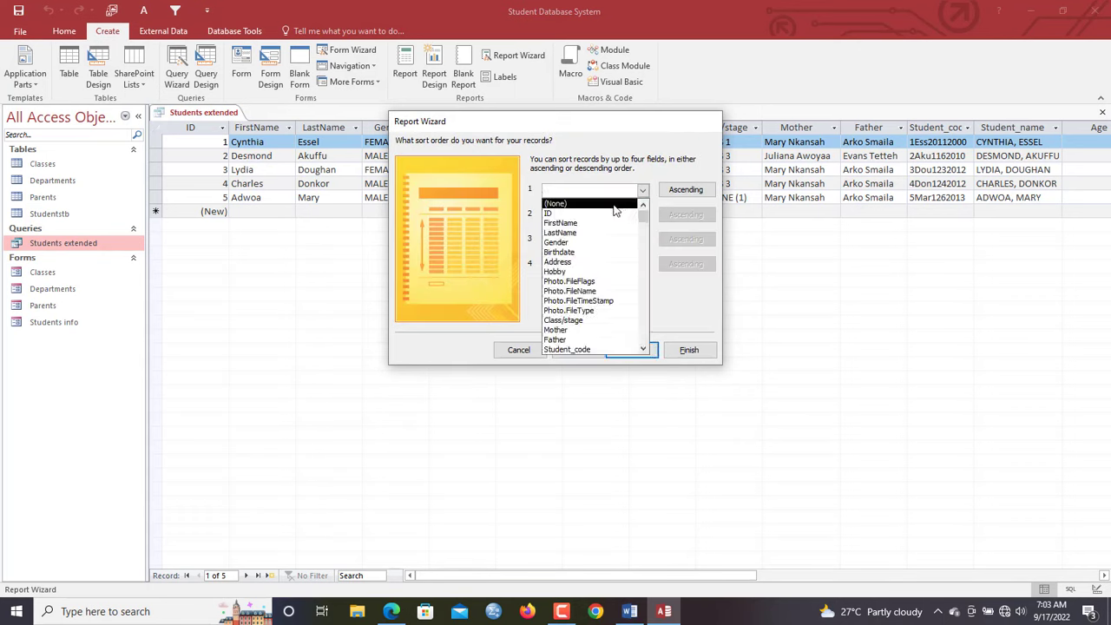
left_click(612, 211)
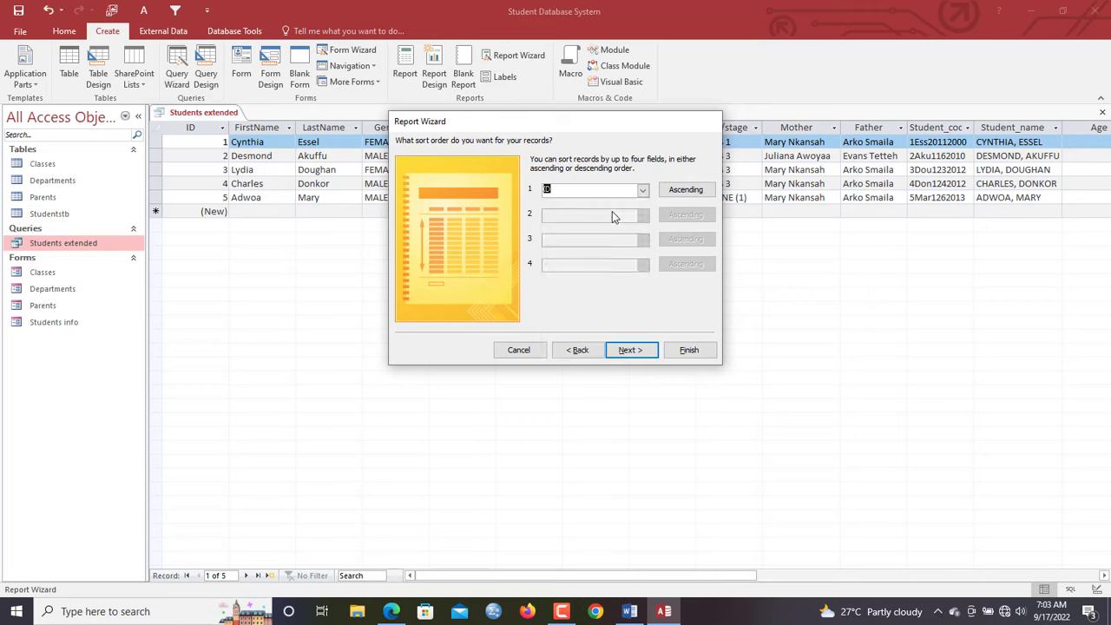
left_click(630, 350)
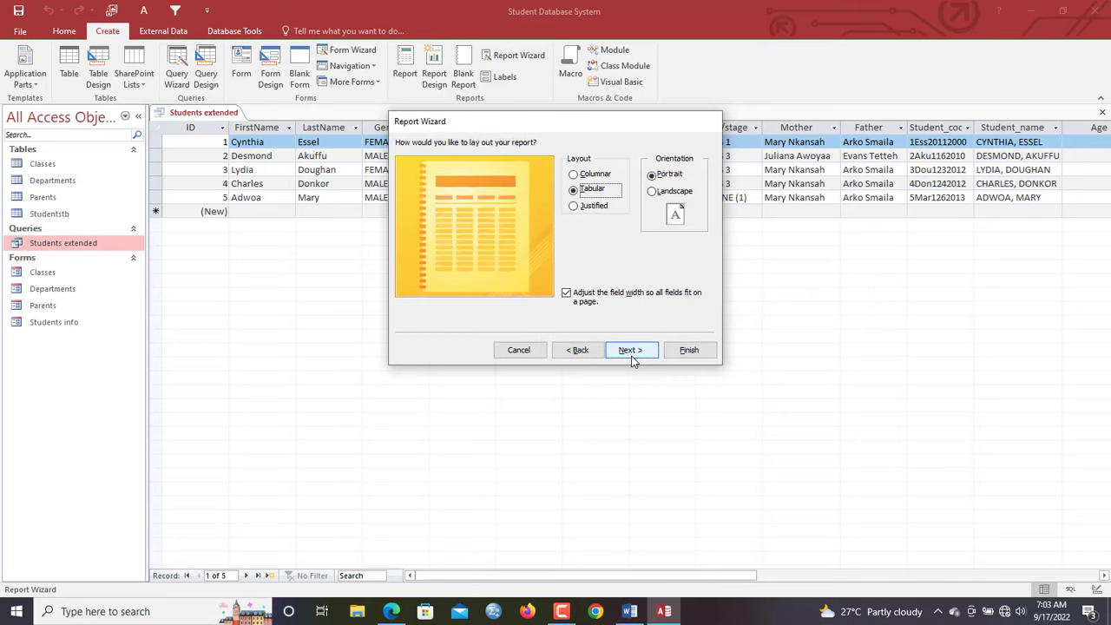
left_click(597, 176)
left_click(597, 191)
left_click(630, 350)
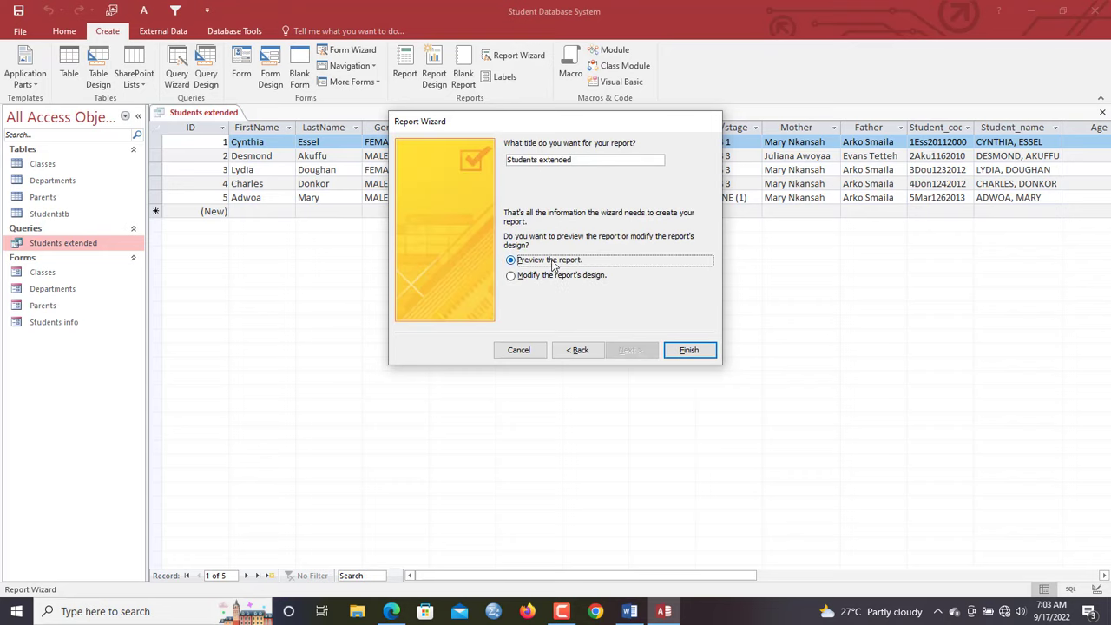
left_click(681, 351)
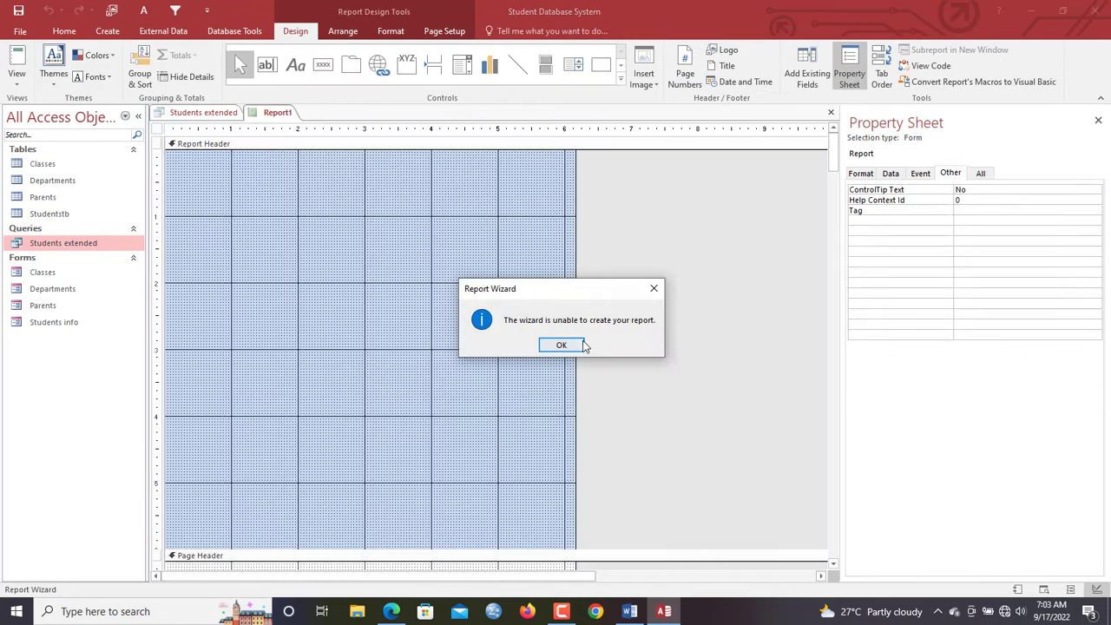
Step: Dismiss the failure message and close all objects without saving Report1
left_click(577, 345)
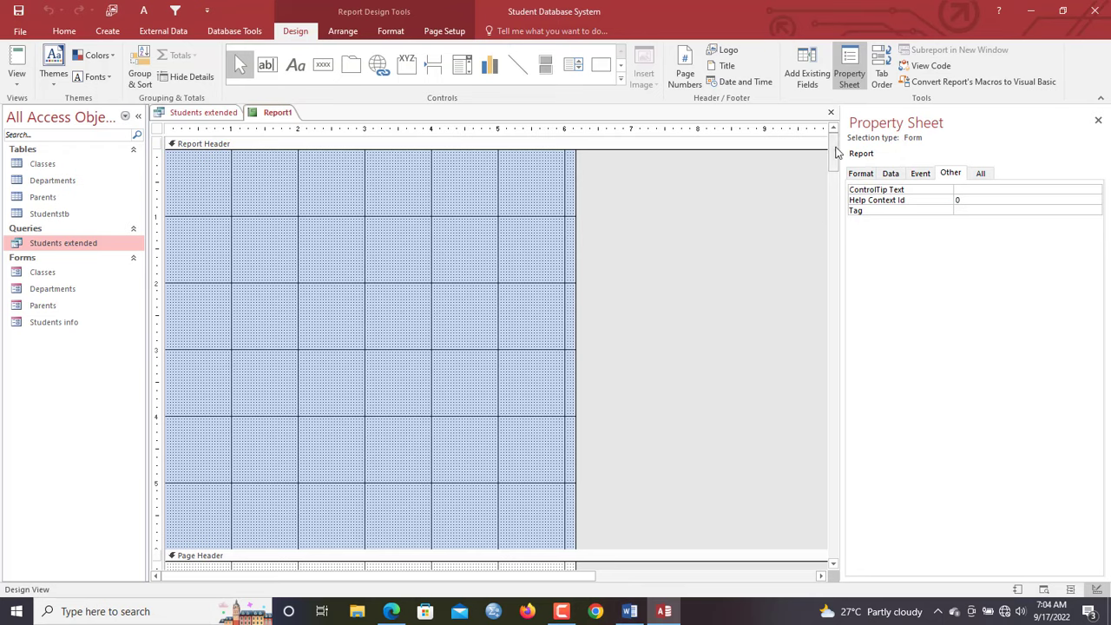
left_click_drag(833, 155, 831, 369)
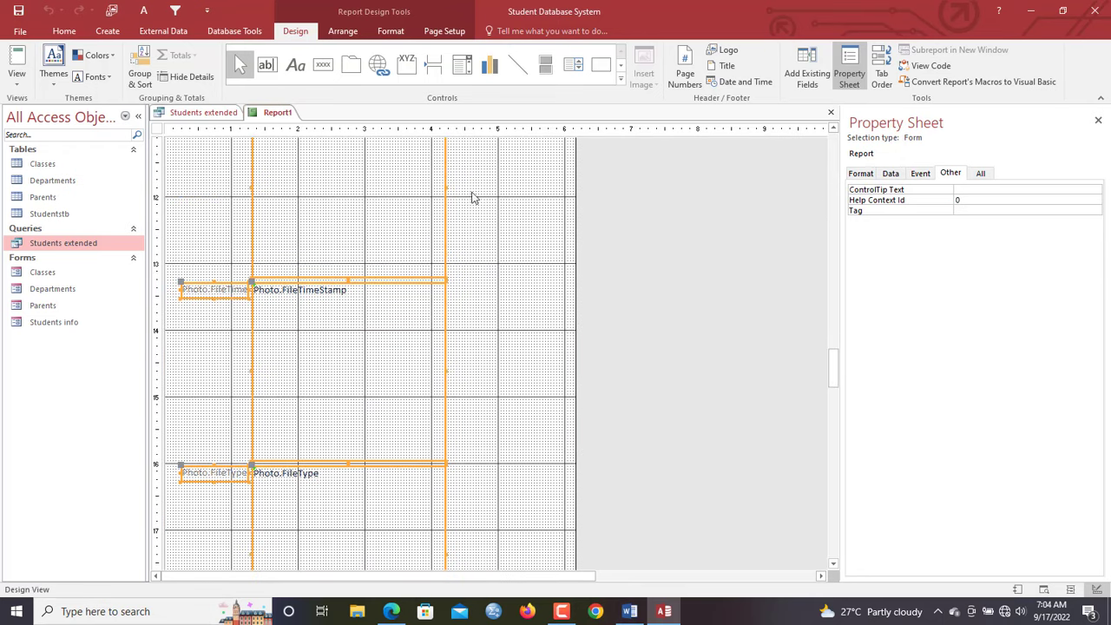
right_click(277, 113)
left_click(310, 162)
left_click(561, 346)
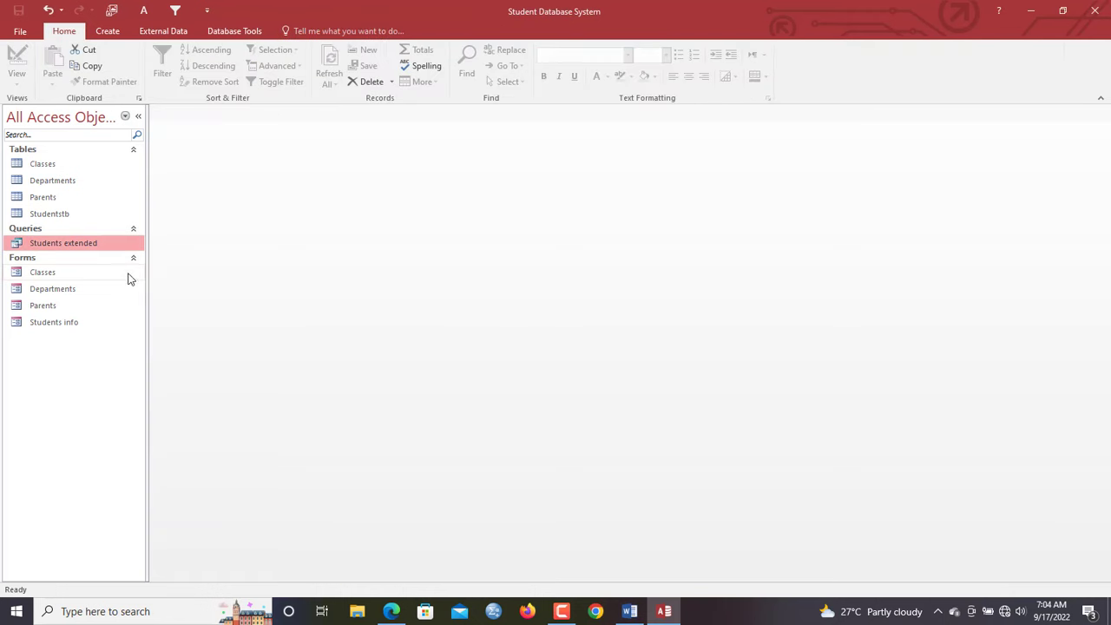
Step: Create a blank report and save it as 'Students'
double_click(64, 246)
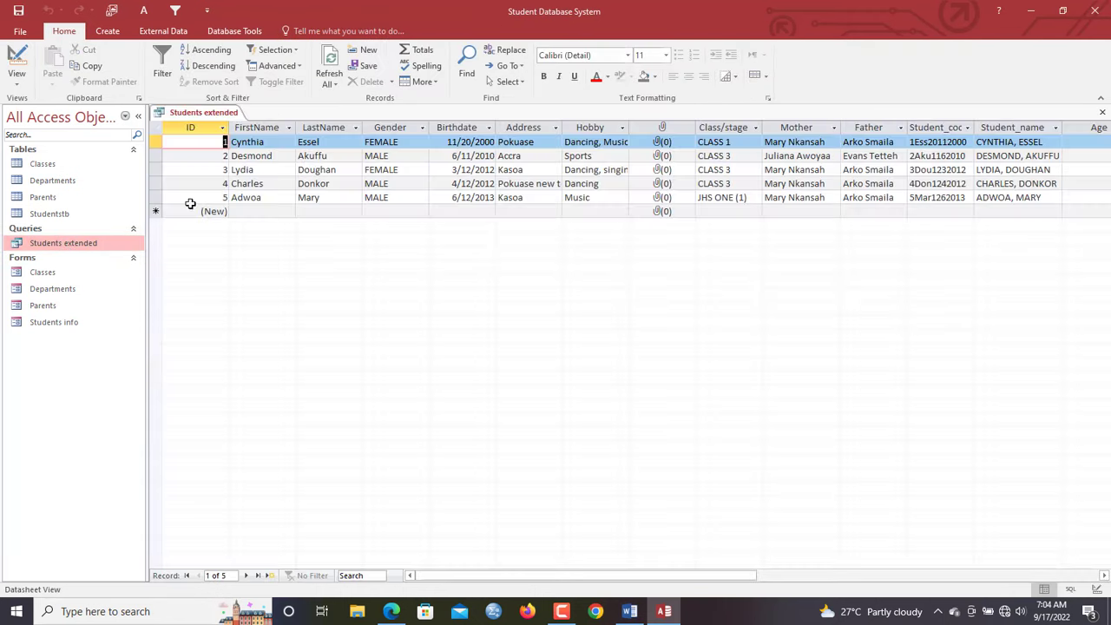
left_click(108, 32)
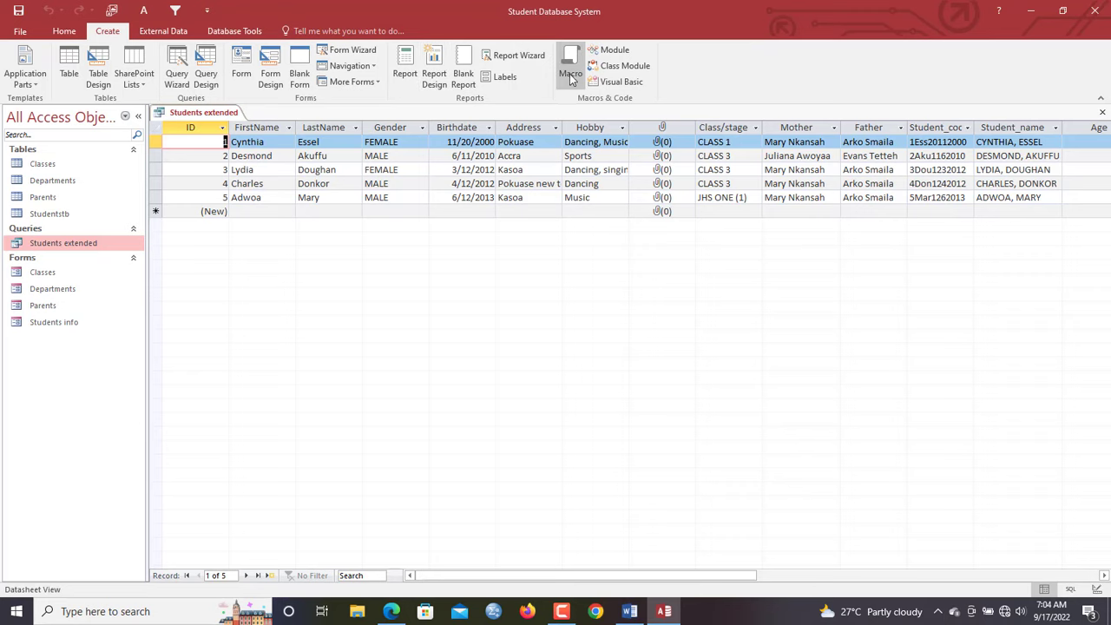
left_click(465, 78)
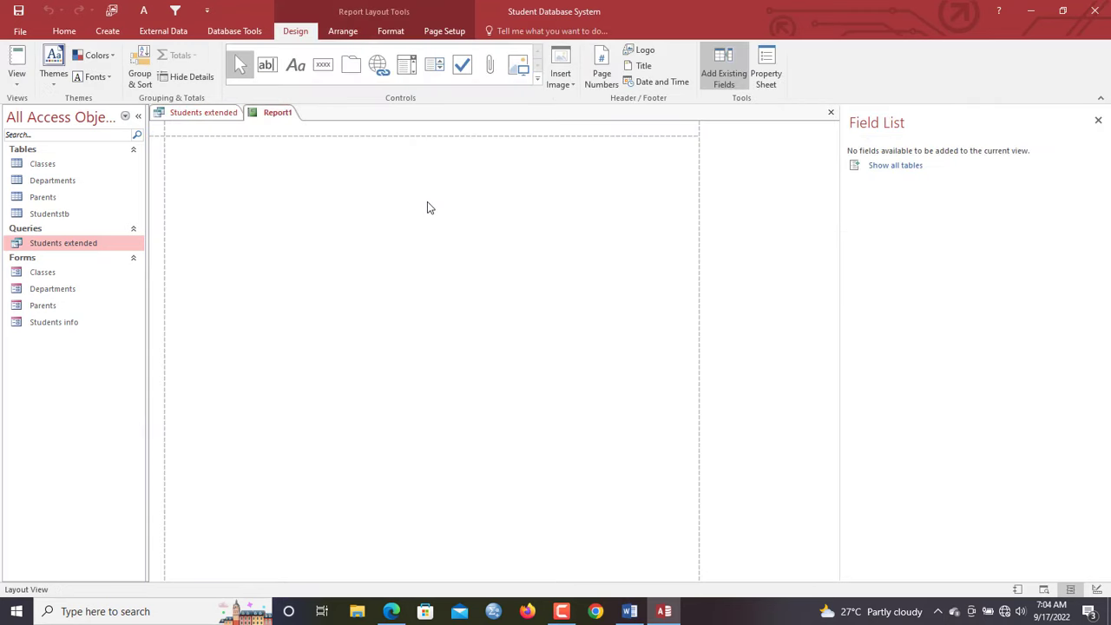
key("ctrl+s")
type("Students")
key("Return")
Step: In Design View, set the report's Record Source to Students extended
right_click(282, 116)
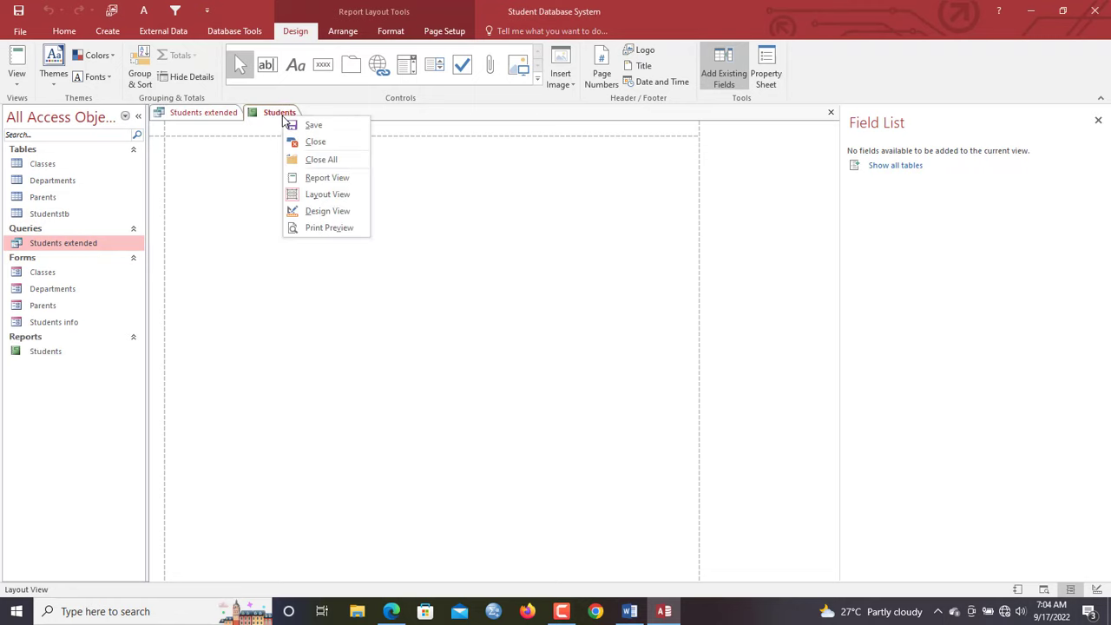
left_click(327, 211)
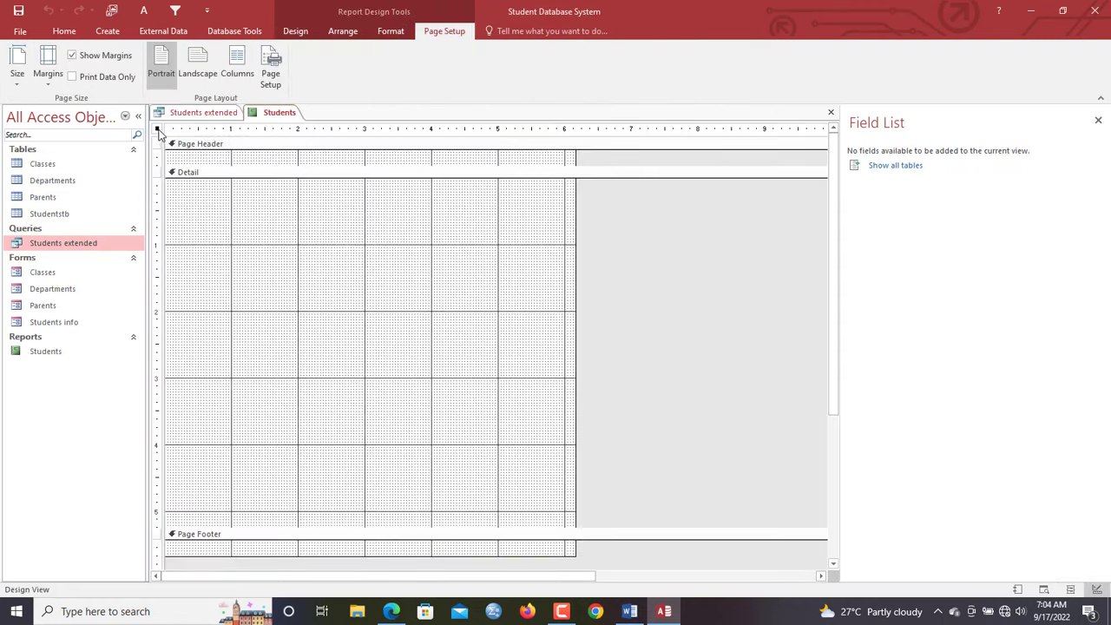
double_click(159, 131)
left_click(890, 172)
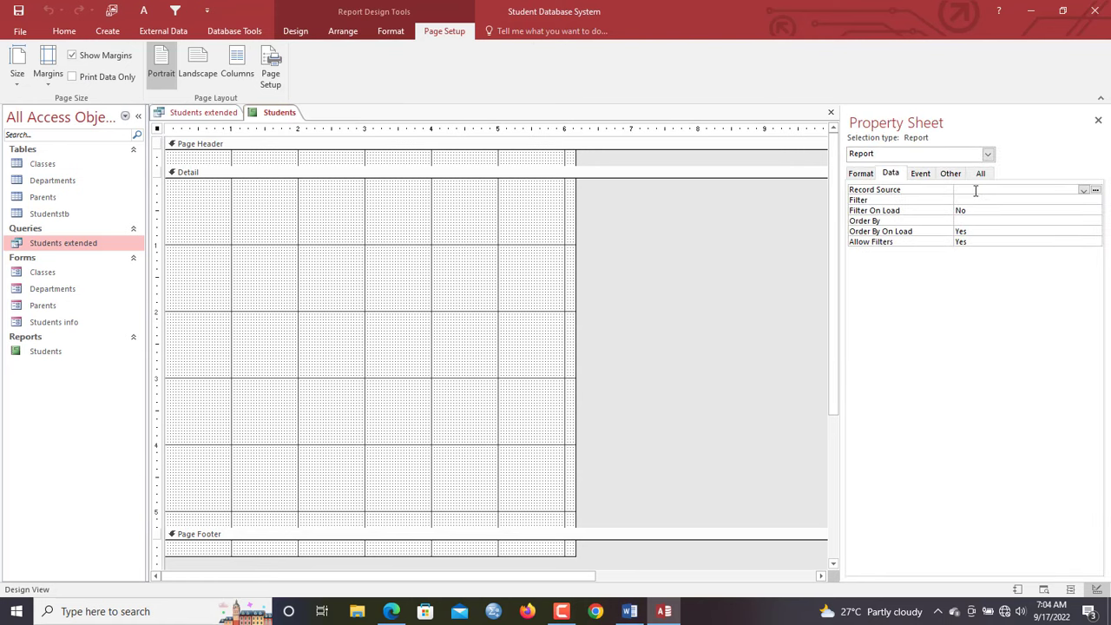
left_click(979, 189)
left_click(1083, 191)
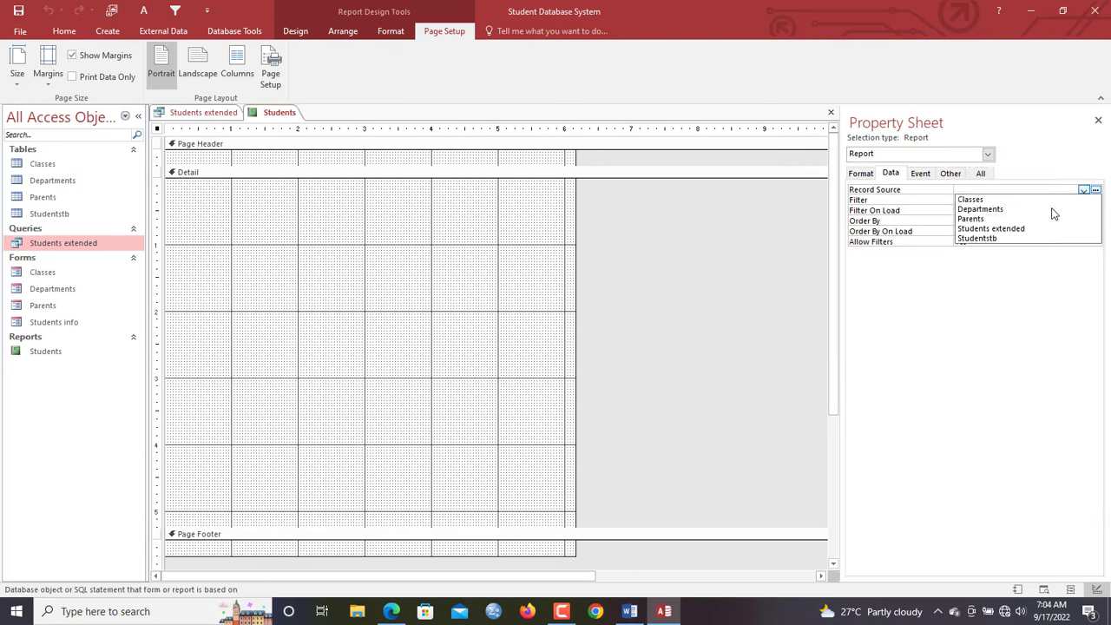
left_click(1026, 230)
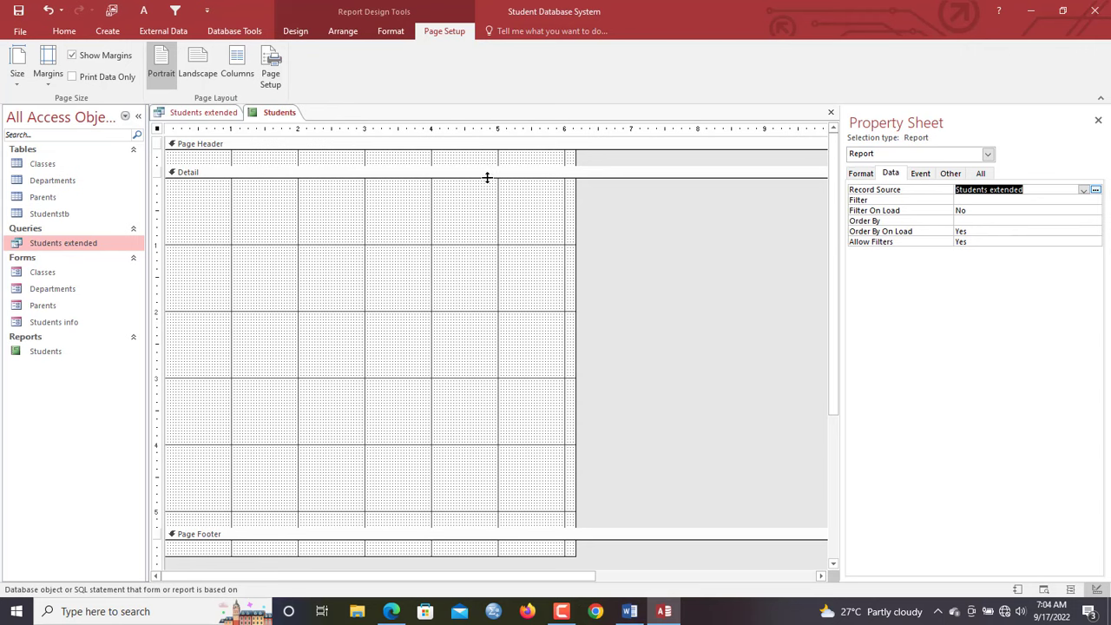
Step: Make the Page Header section taller and widen the report's design area
left_click_drag(487, 177, 496, 252)
left_click(476, 238)
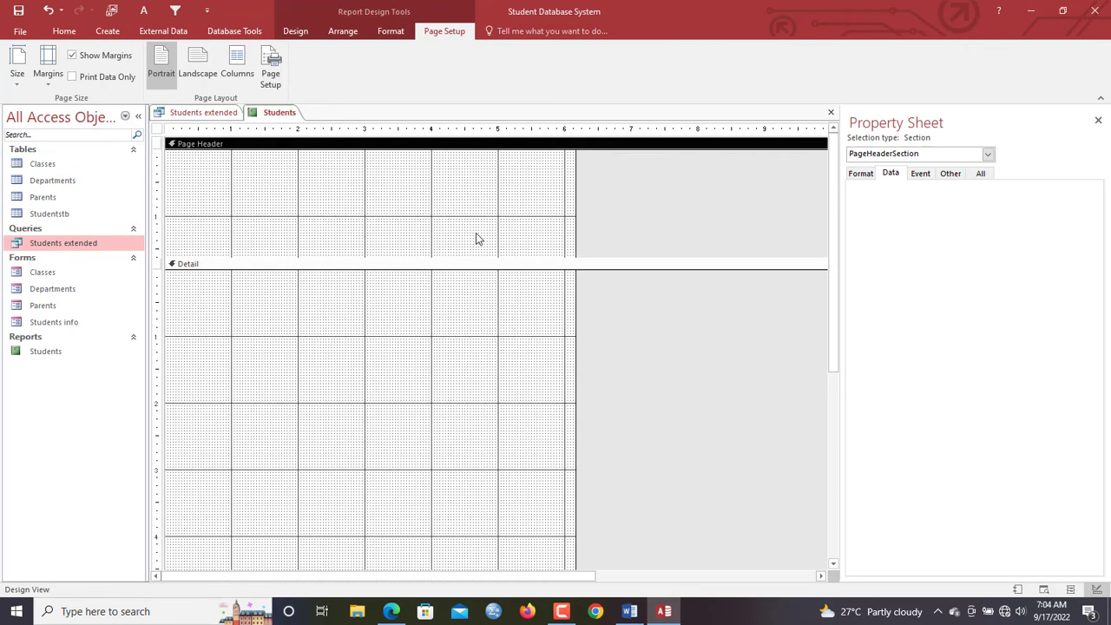
left_click_drag(572, 234, 613, 208)
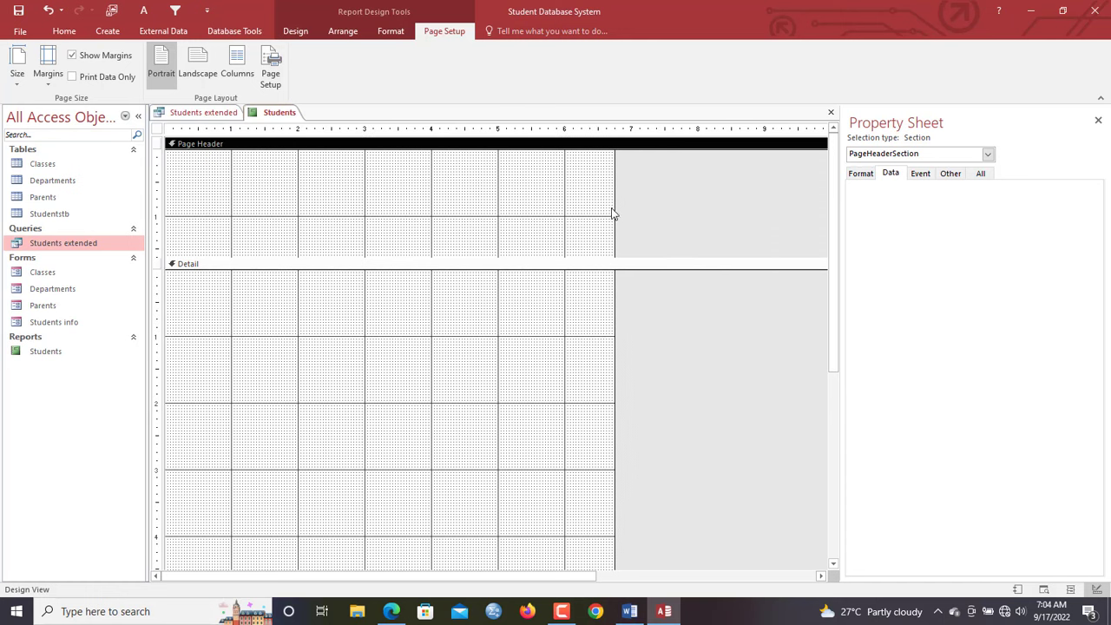
Step: Browse for the logo image file and insert it into the report
left_click(295, 31)
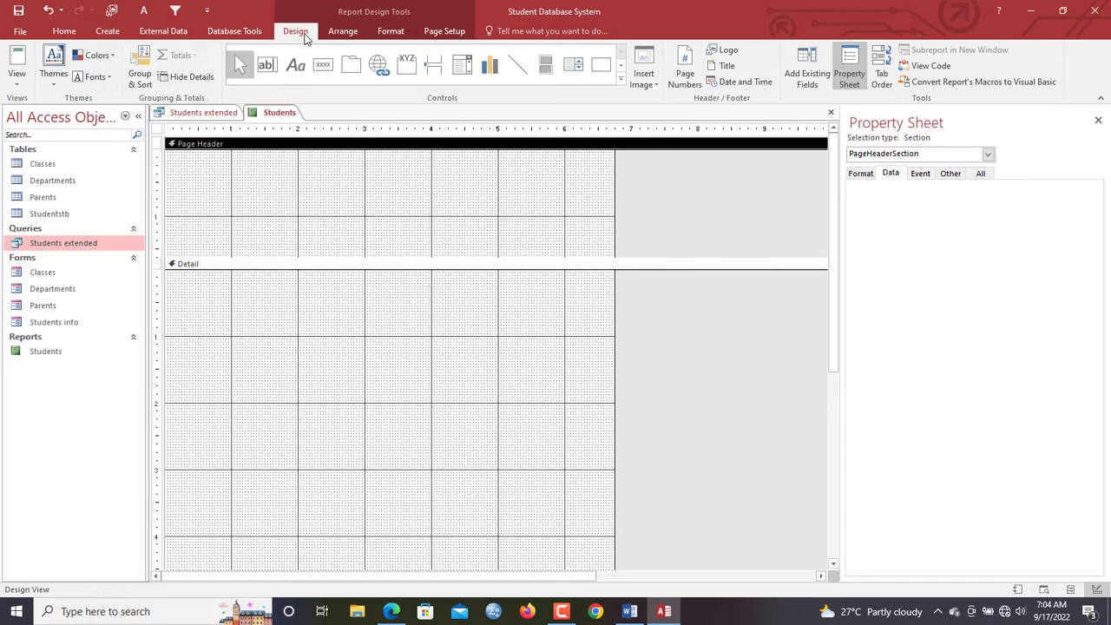
left_click(643, 73)
left_click(669, 184)
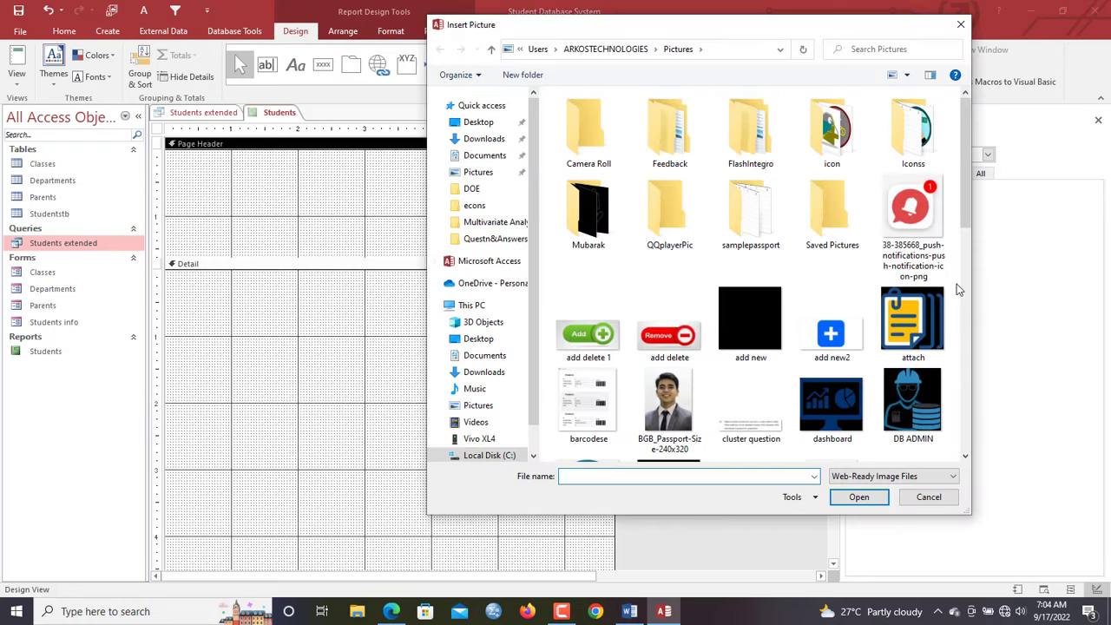
left_click_drag(967, 214, 965, 408)
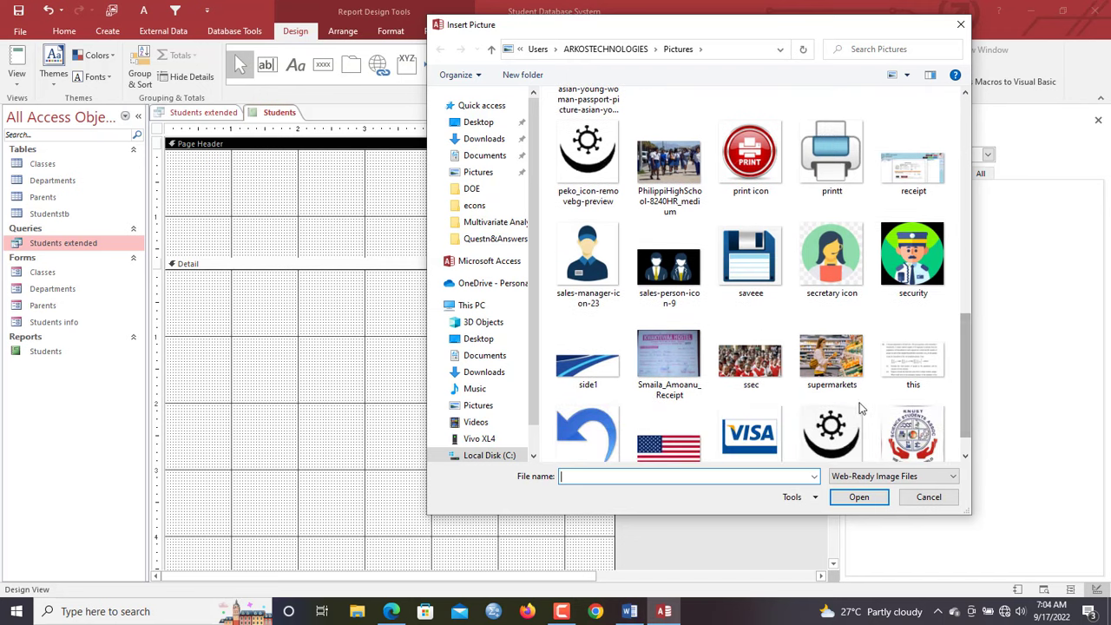
left_click(847, 424)
left_click(859, 496)
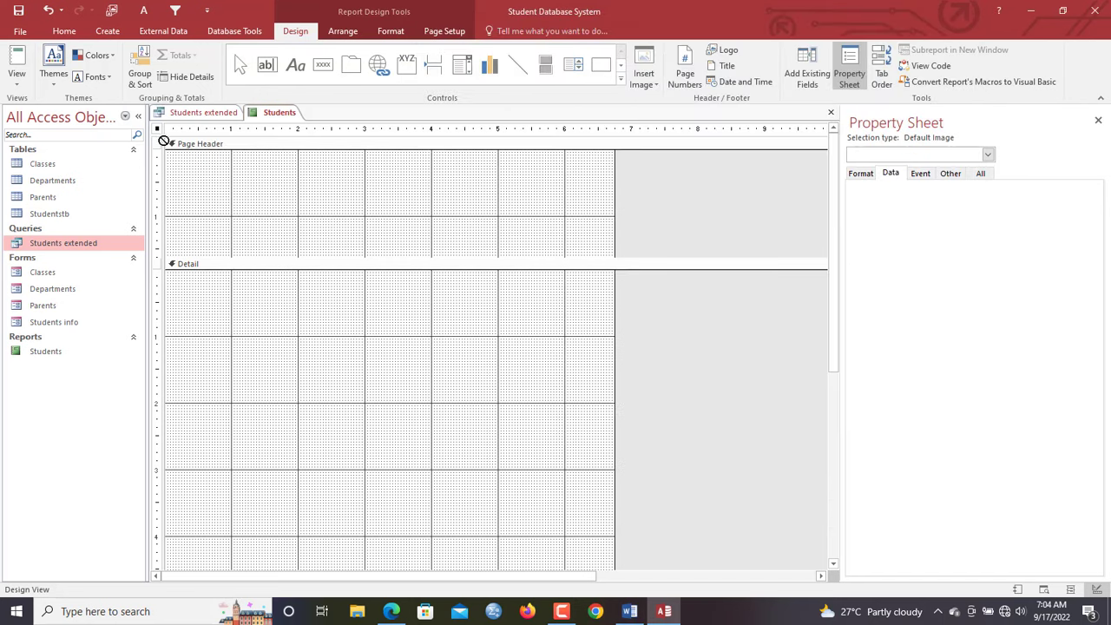
Step: Place the logo at the Page Header's left with Size Mode set to Stretch
left_click_drag(175, 156, 286, 238)
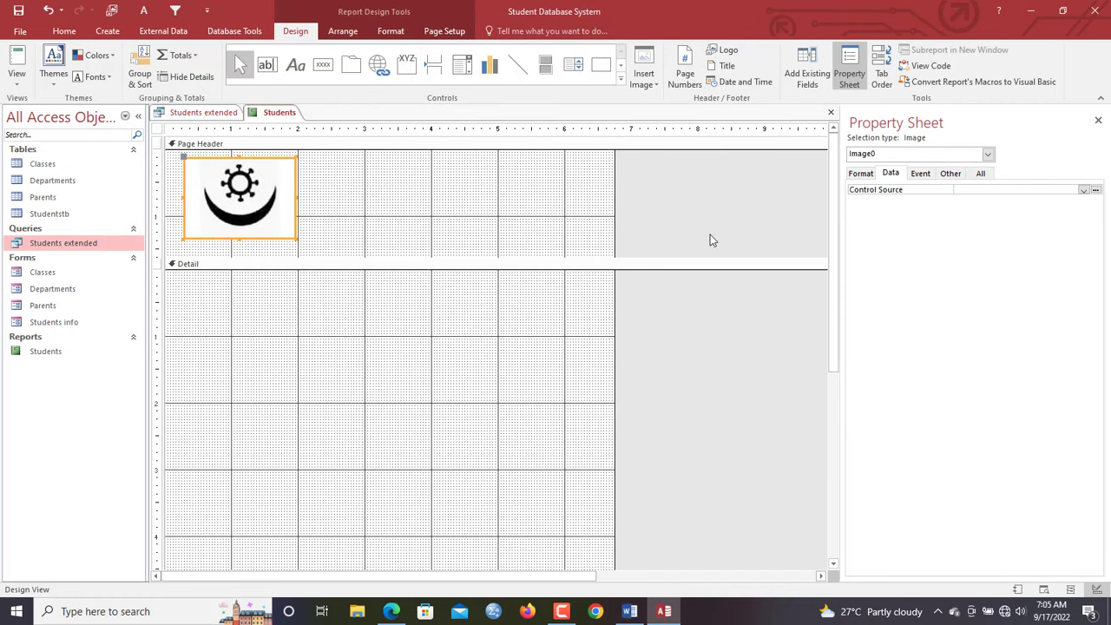
left_click(864, 176)
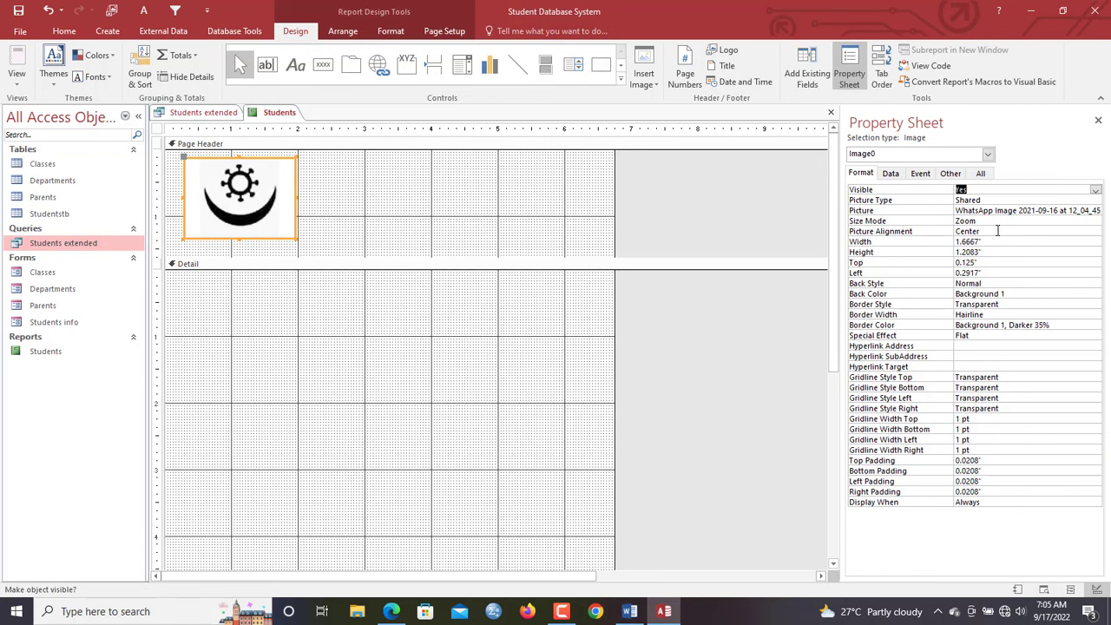
left_click(986, 221)
double_click(986, 221)
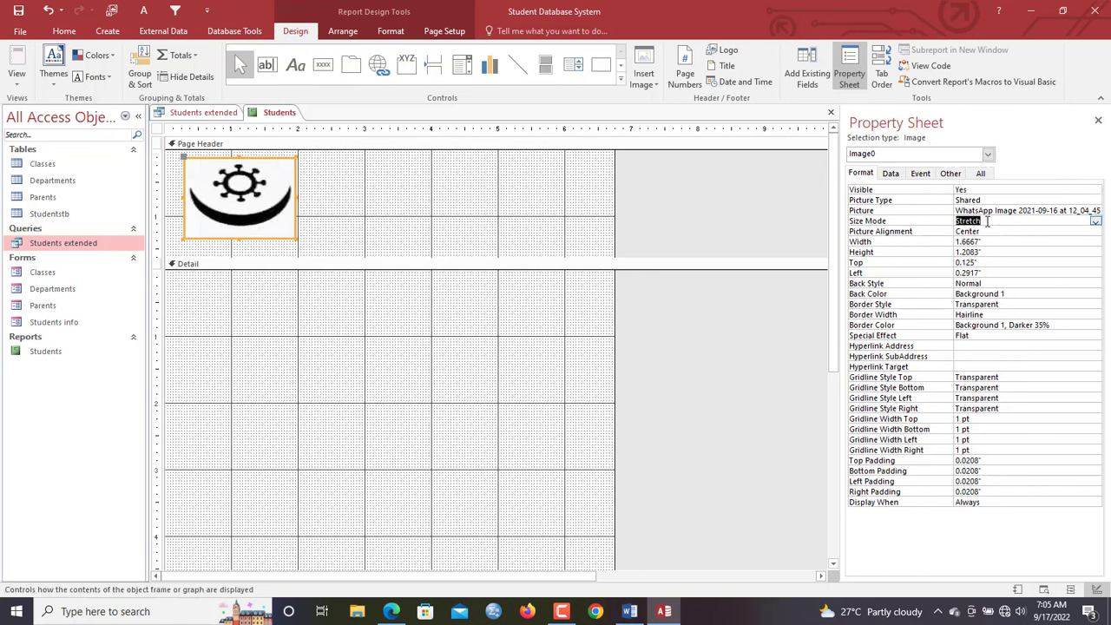
Step: Make the logo slightly narrower and draw a title label beside it
left_click_drag(296, 203, 282, 203)
left_click(364, 206)
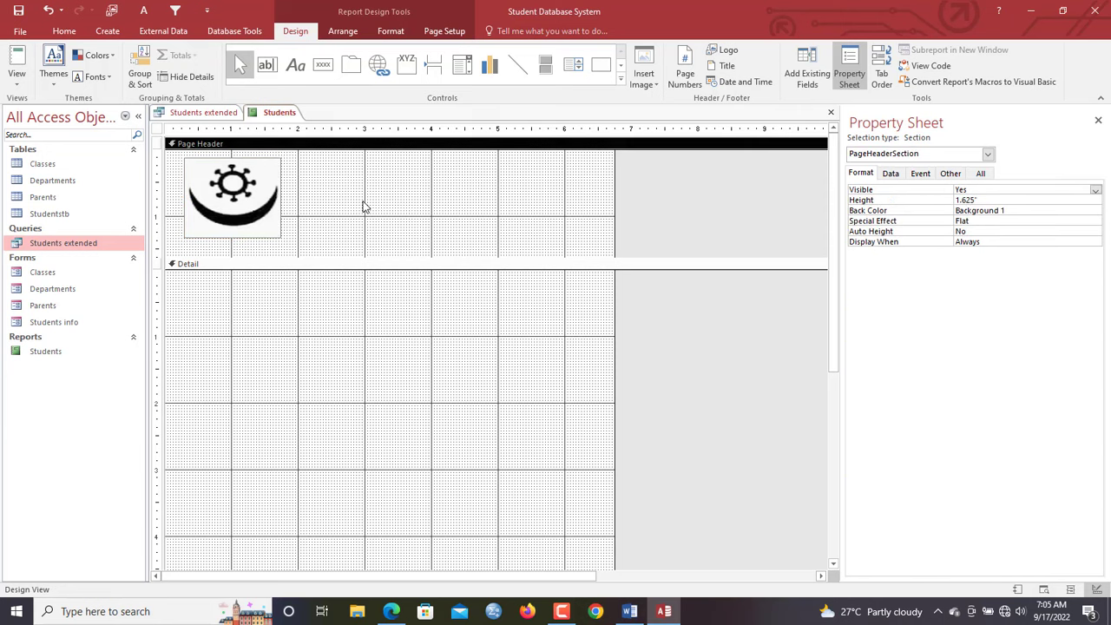
left_click(292, 70)
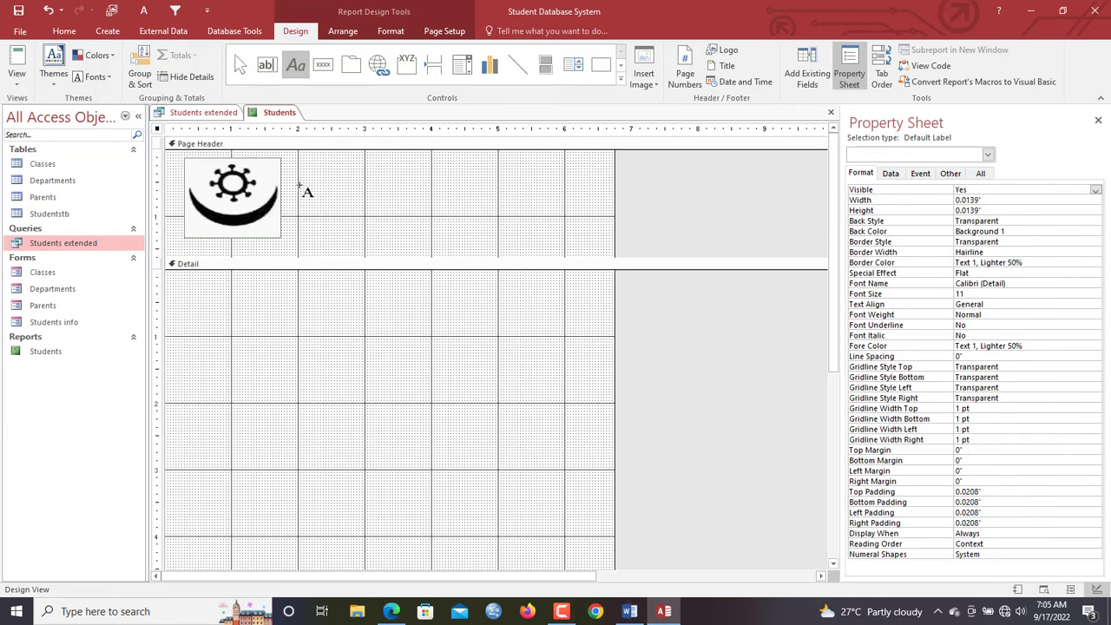
left_click_drag(288, 161, 515, 184)
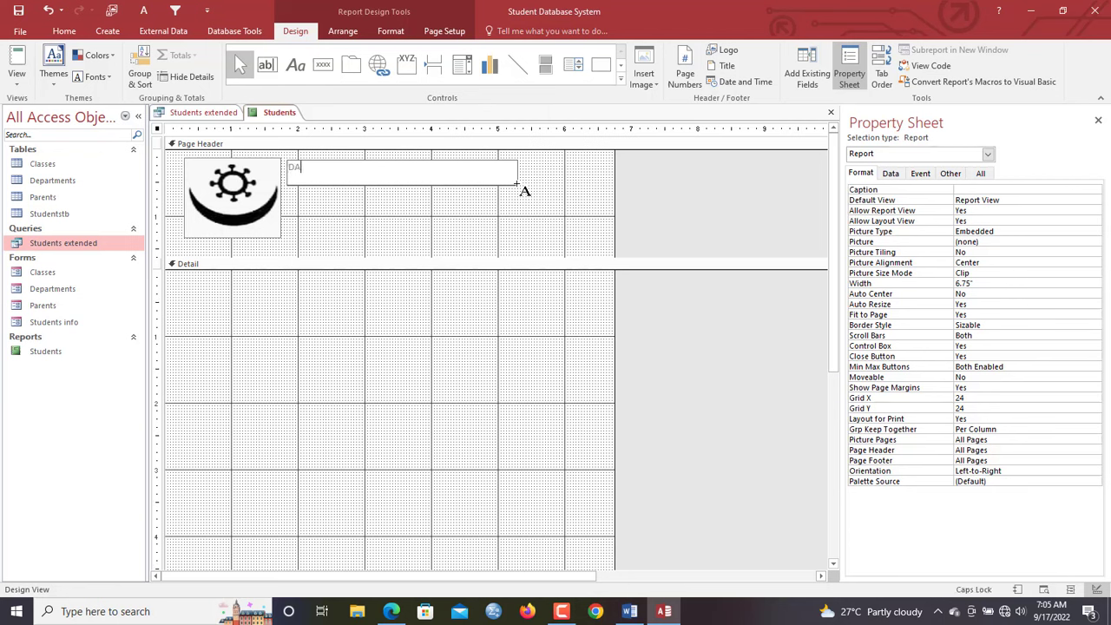
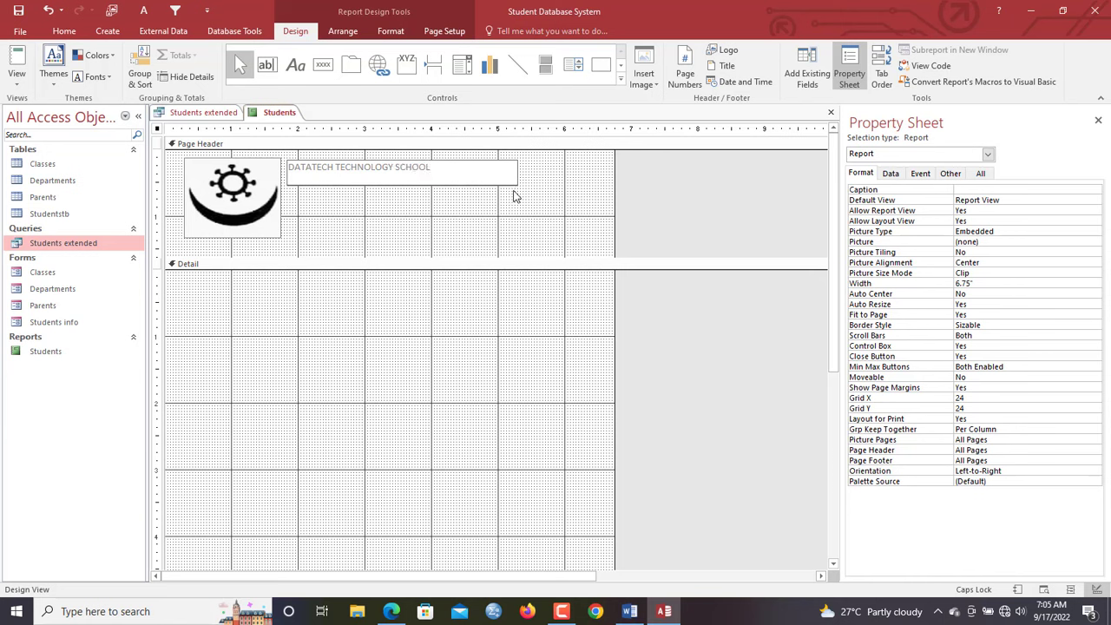
Step: Duplicate the school name label twice, set the original to font size 18, and widen it to fit
left_click(512, 189)
left_click(488, 180)
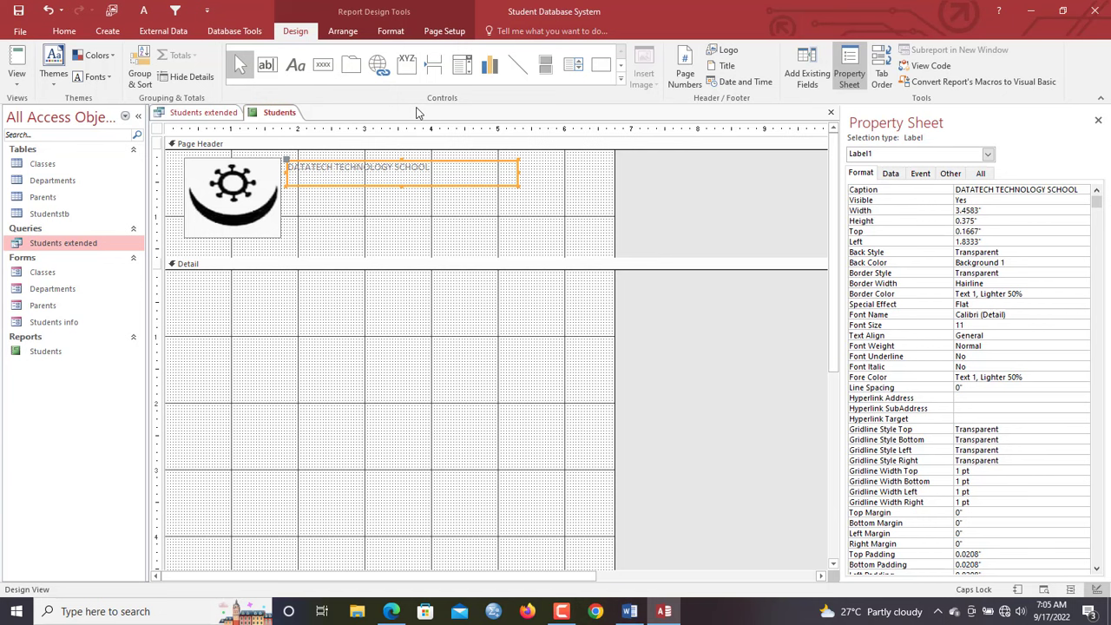
key("ctrl+c")
key("ctrl+v")
key("ctrl+v")
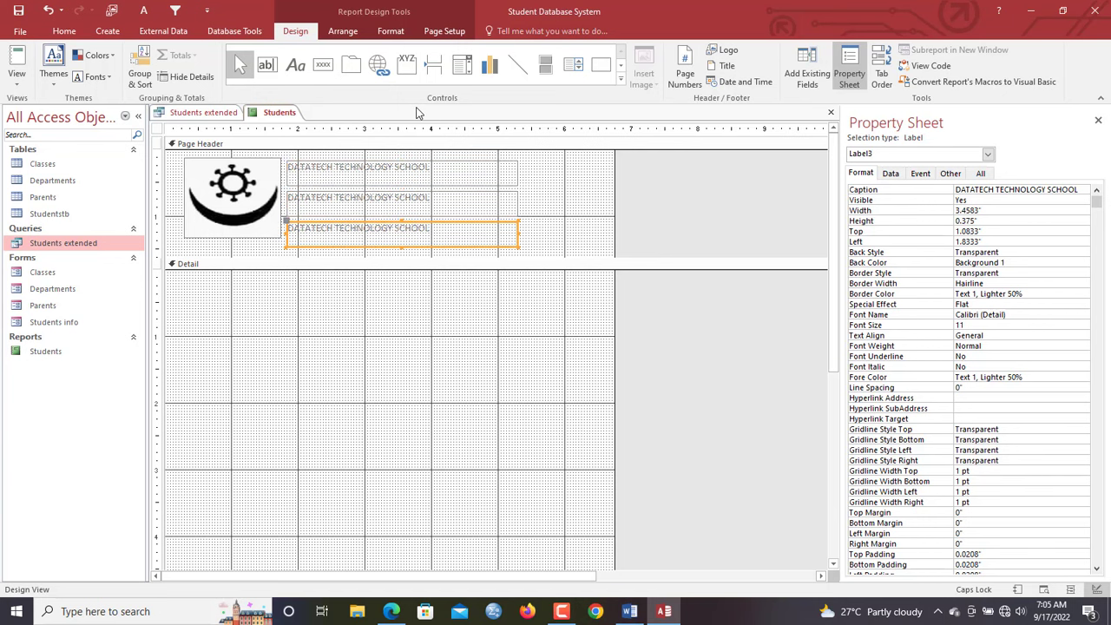
left_click(469, 196)
left_click(432, 169)
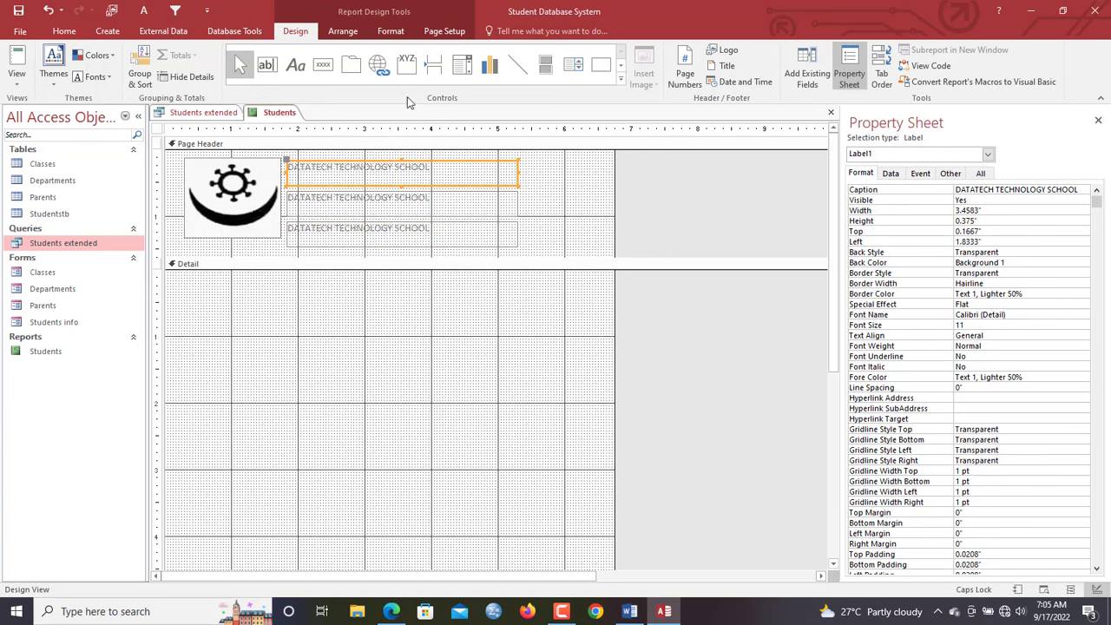
left_click(390, 31)
left_click(221, 55)
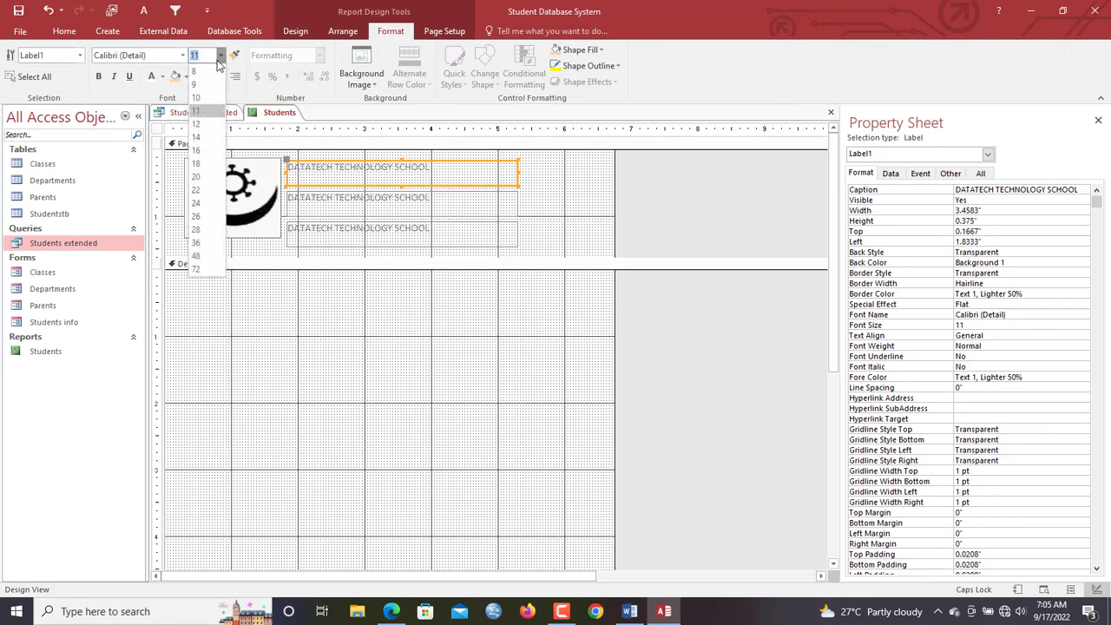
left_click(203, 163)
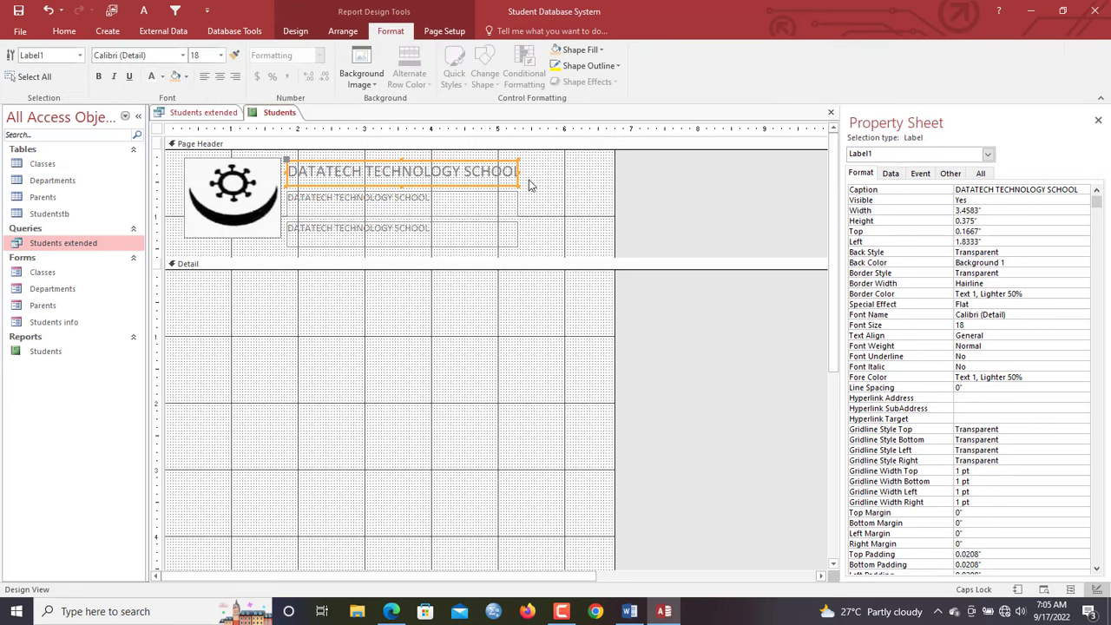
left_click_drag(519, 172, 574, 171)
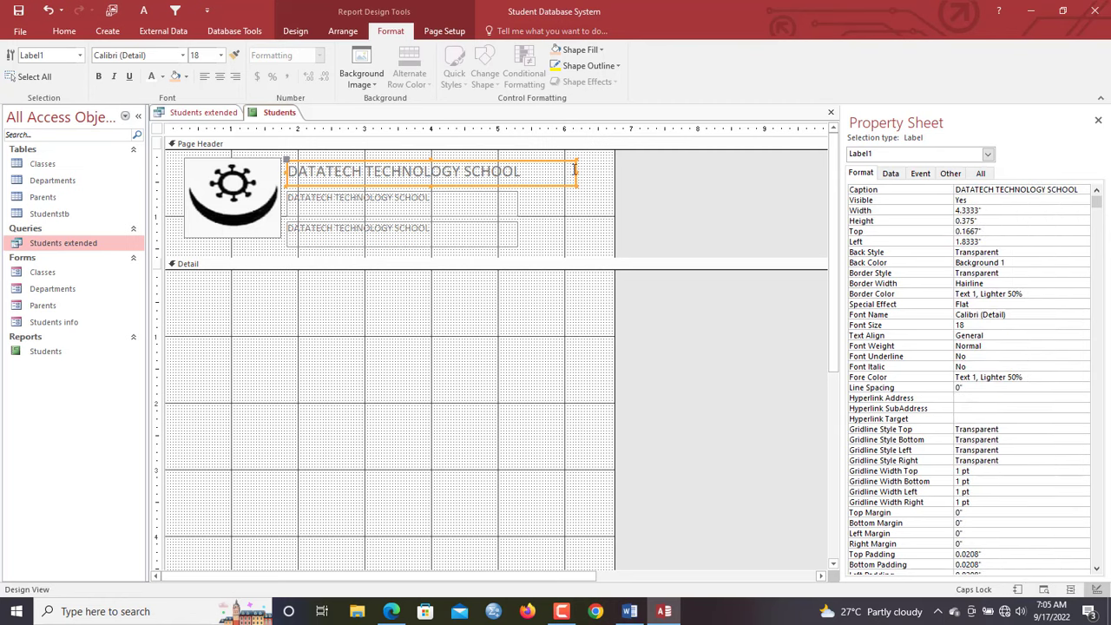
Step: Shrink both copied labels to one text line and stack them beneath the school name
left_click(469, 197)
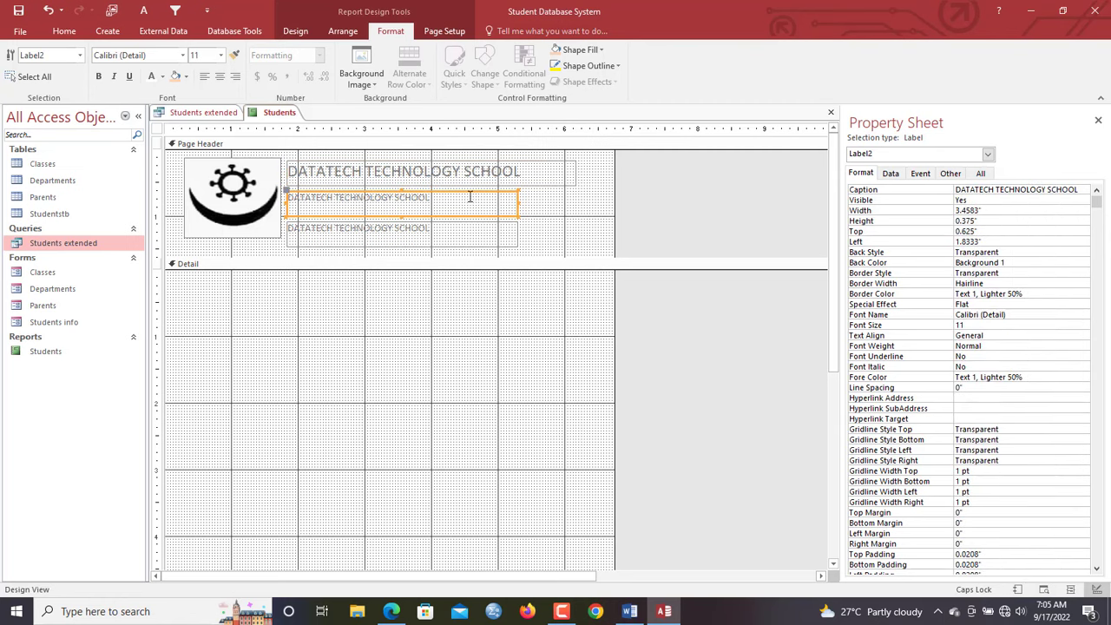
left_click_drag(402, 214, 402, 205)
left_click(403, 236)
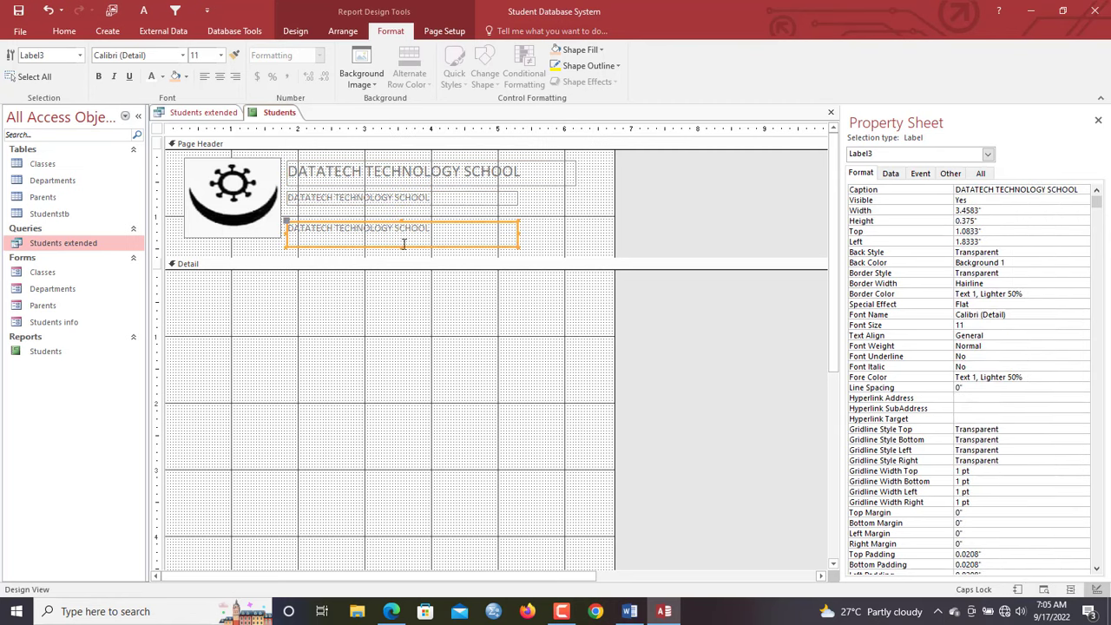
left_click_drag(401, 246, 367, 187)
left_click_drag(415, 230, 378, 201)
Step: Replace the first copied label's caption with the school's location line
left_click(424, 226)
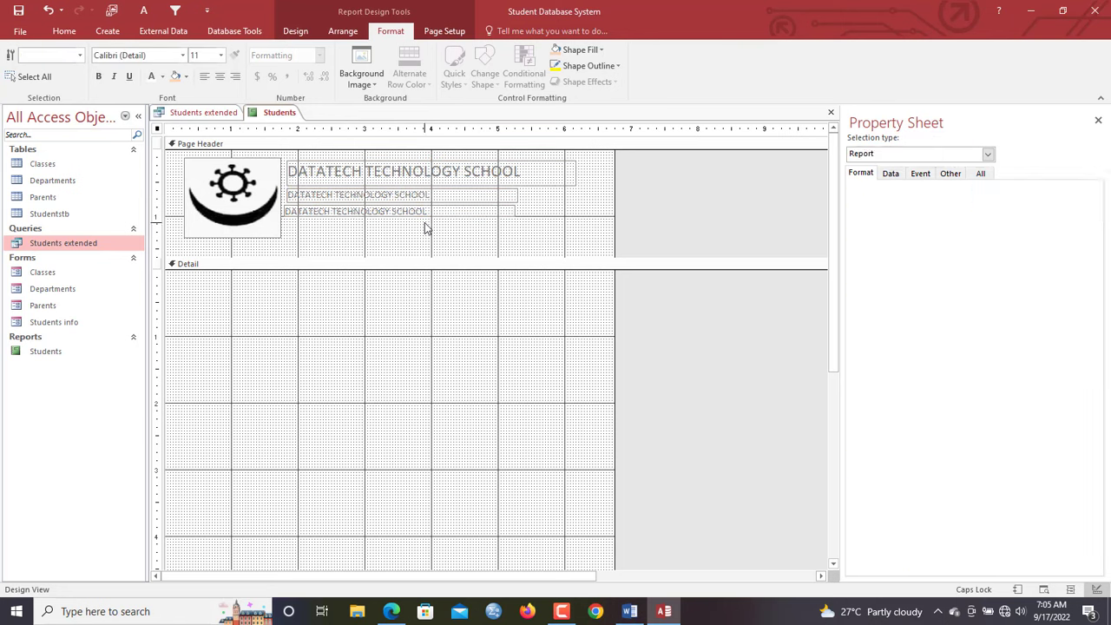
left_click(409, 195)
left_click_drag(446, 194, 264, 182)
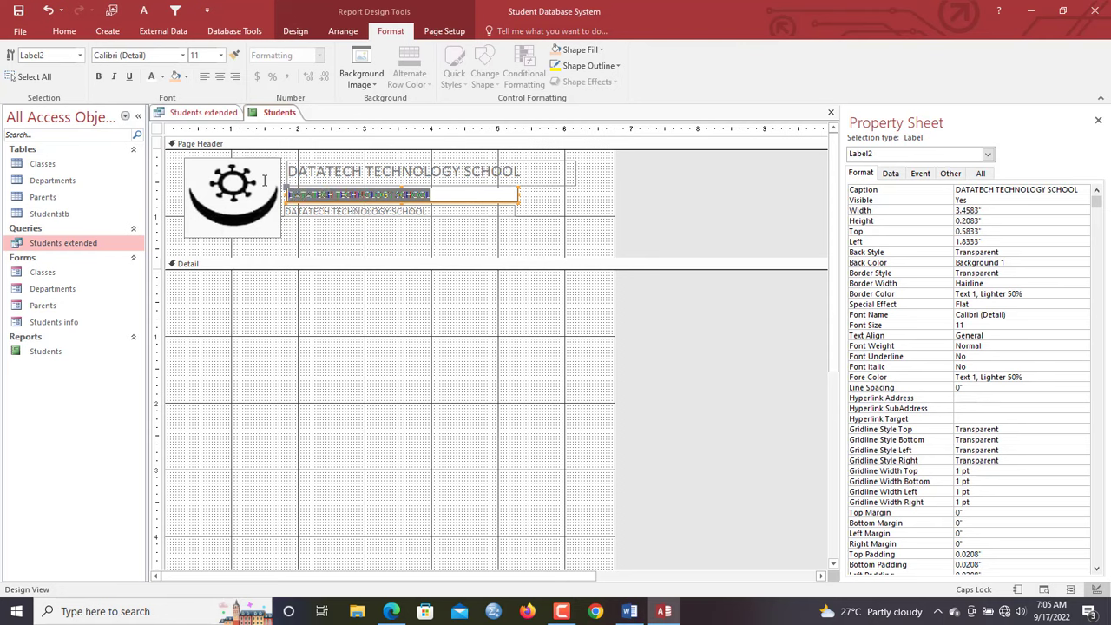
mouse_move(561, 611)
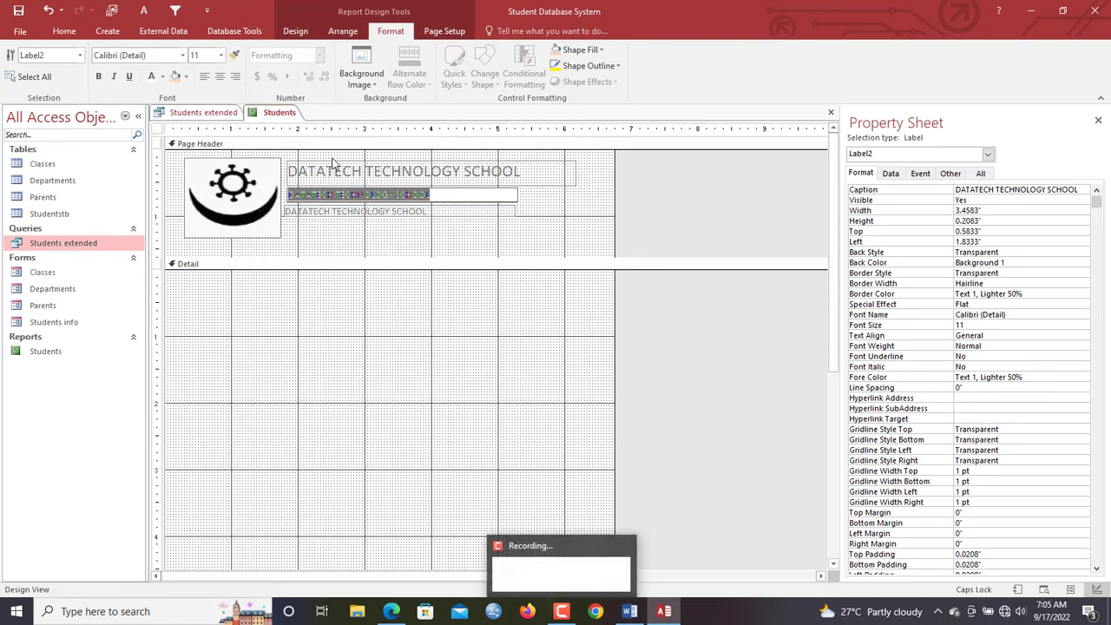
key("Delete")
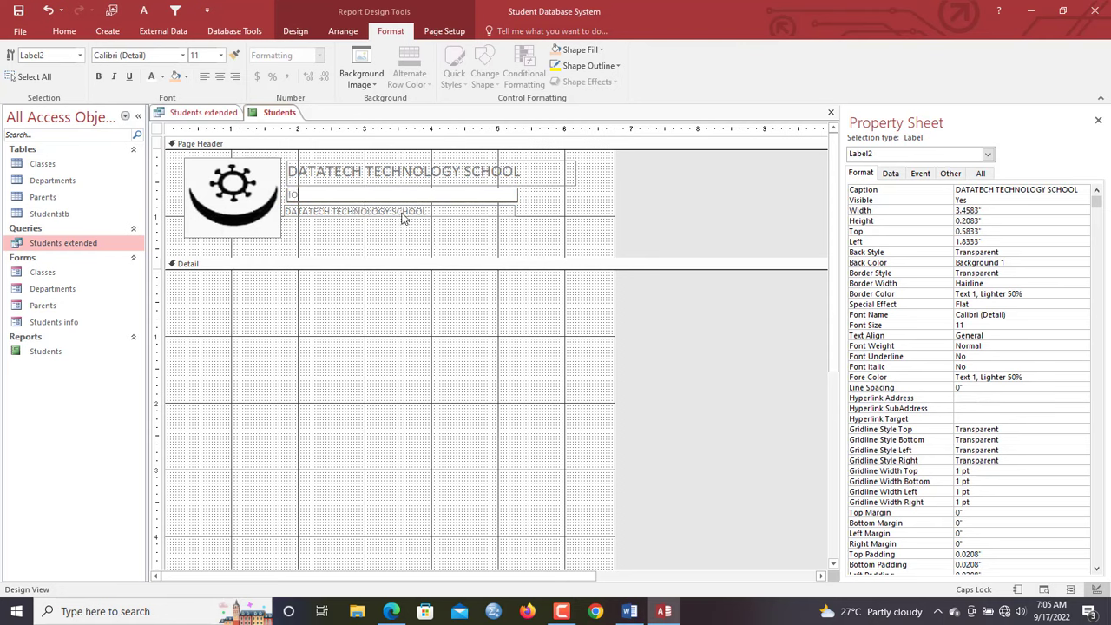
type("Location:")
key("Caps_Lock")
Step: Replace the second copied label's caption with the school's address line
left_click(415, 212)
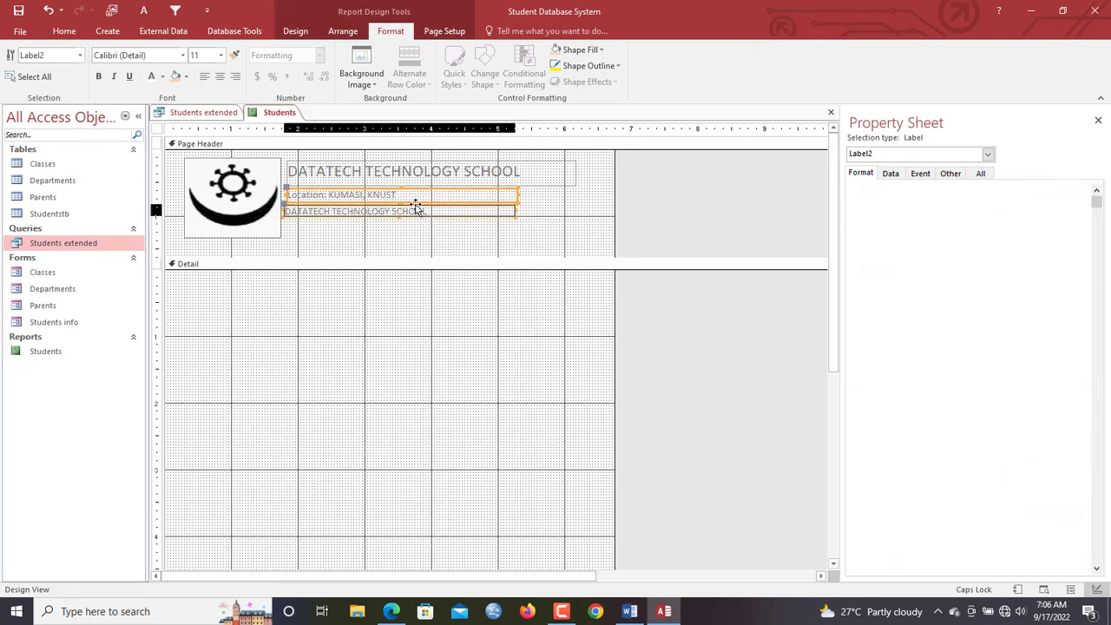
left_click_drag(438, 211, 222, 195)
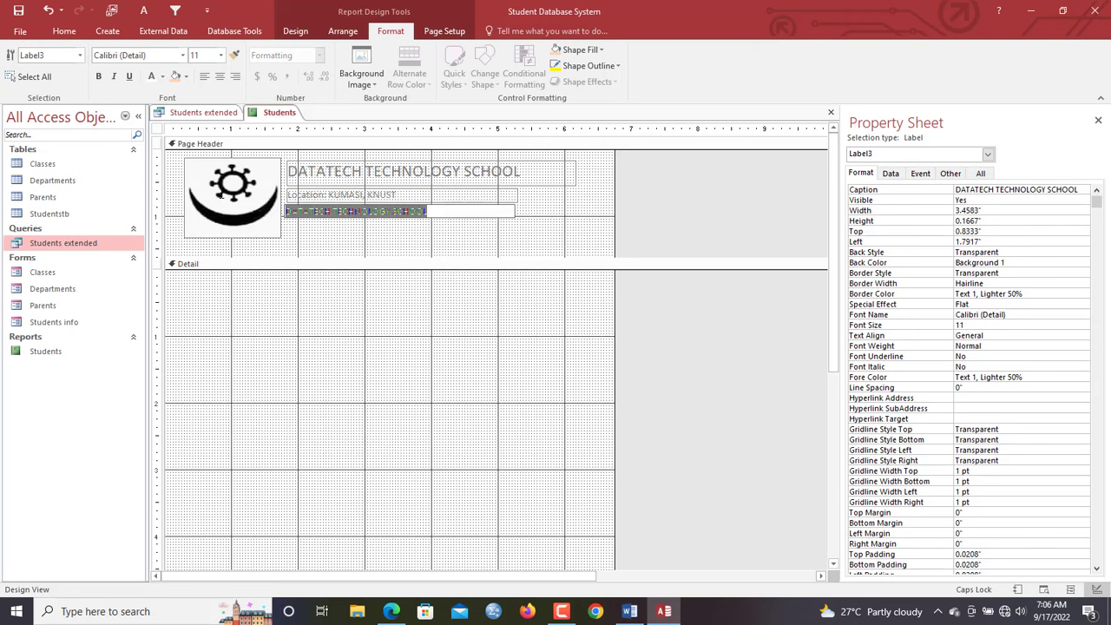
type("AD")
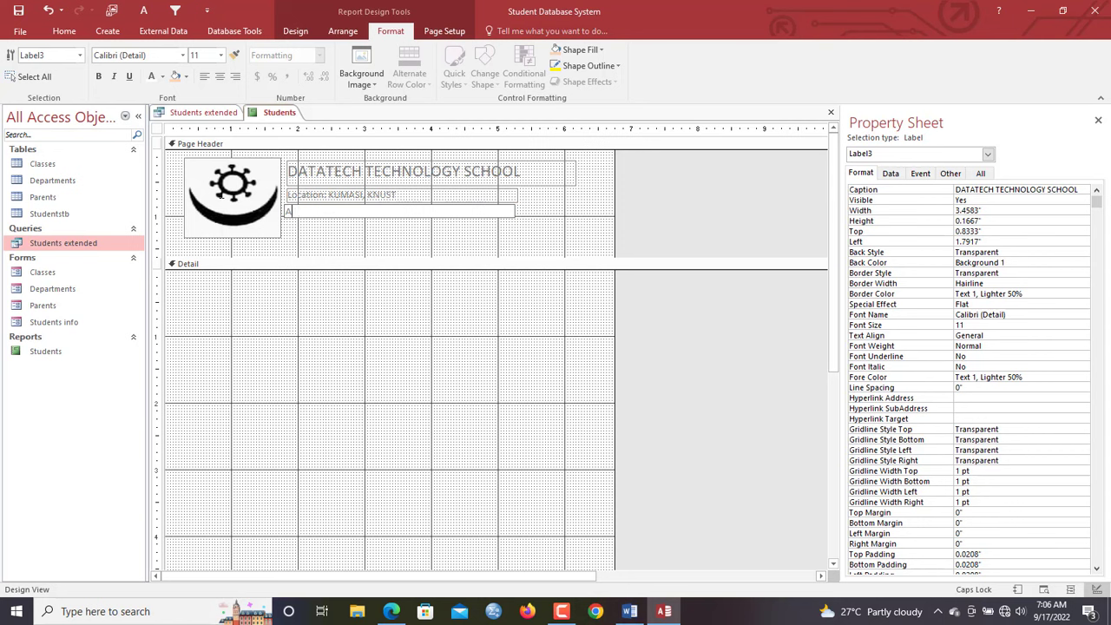
key("Caps_Lock")
Step: Duplicate the Address label below itself and edit it into the school's e-mail line
left_click(352, 227)
left_click(378, 214)
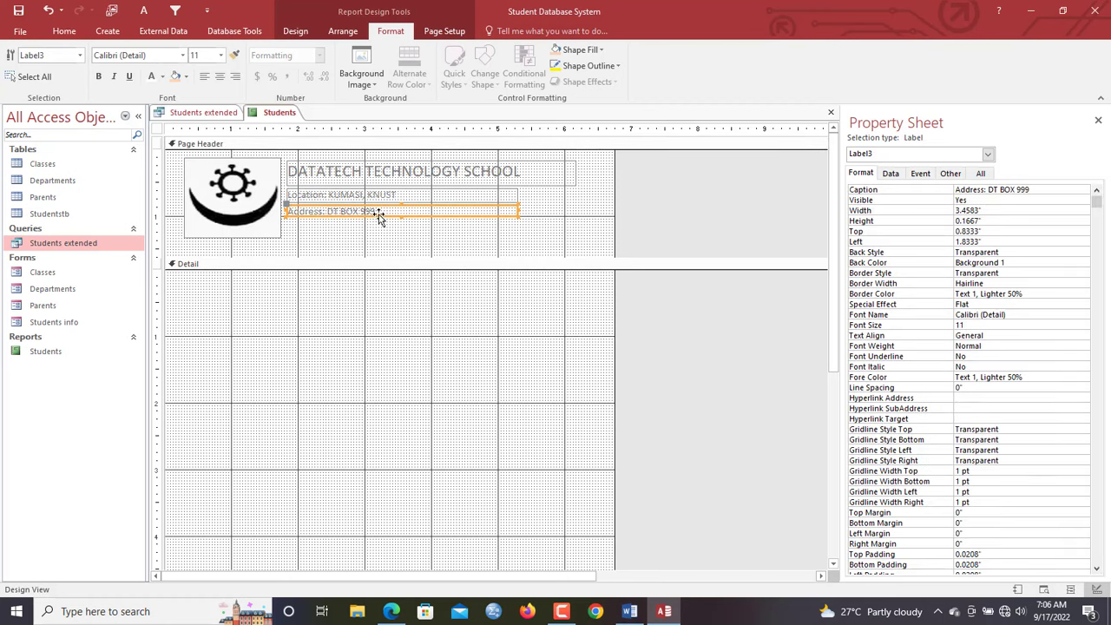
key("ctrl+x")
key("ctrl+v")
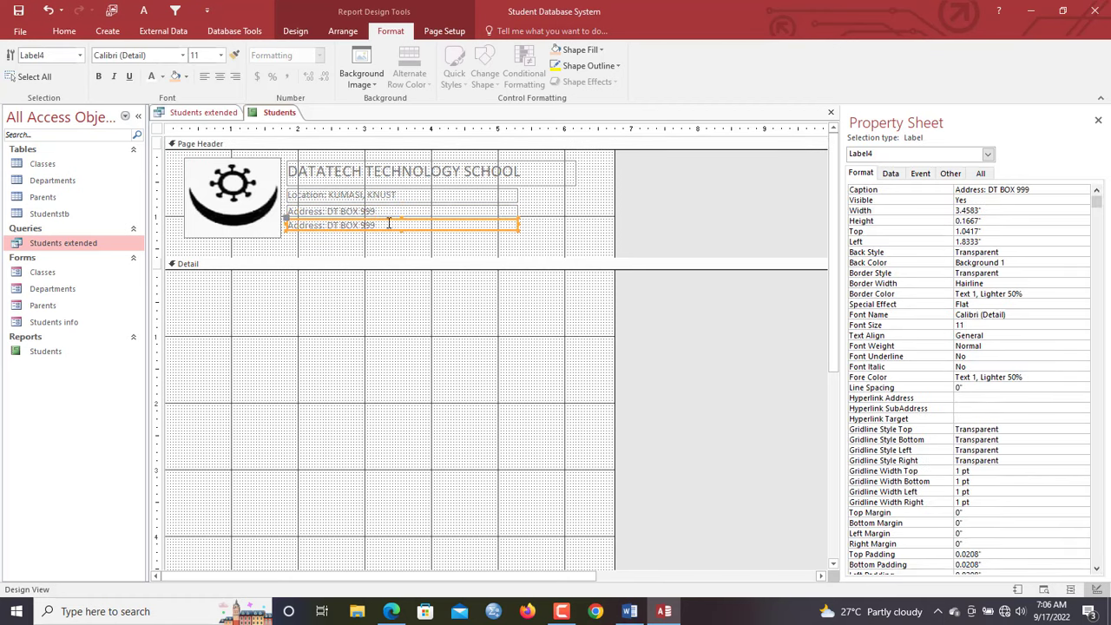
left_click(386, 224)
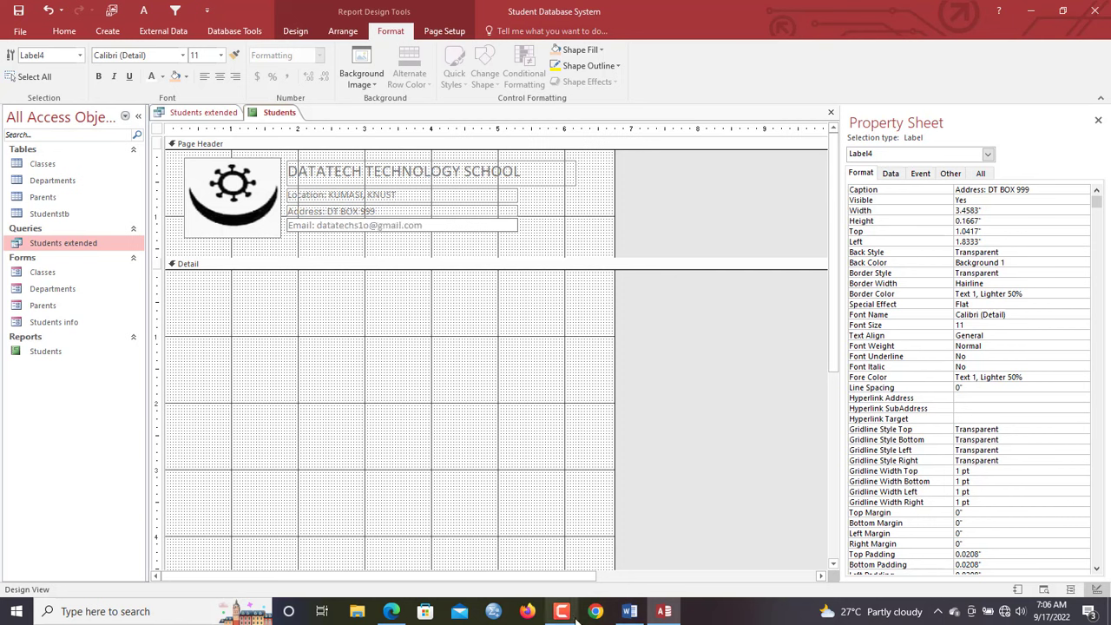
Step: Give the contact lines and school name Text 1 font colour, bold the title, and shorten the header to 1.5417"
left_click(423, 251)
left_click_drag(468, 250, 372, 184)
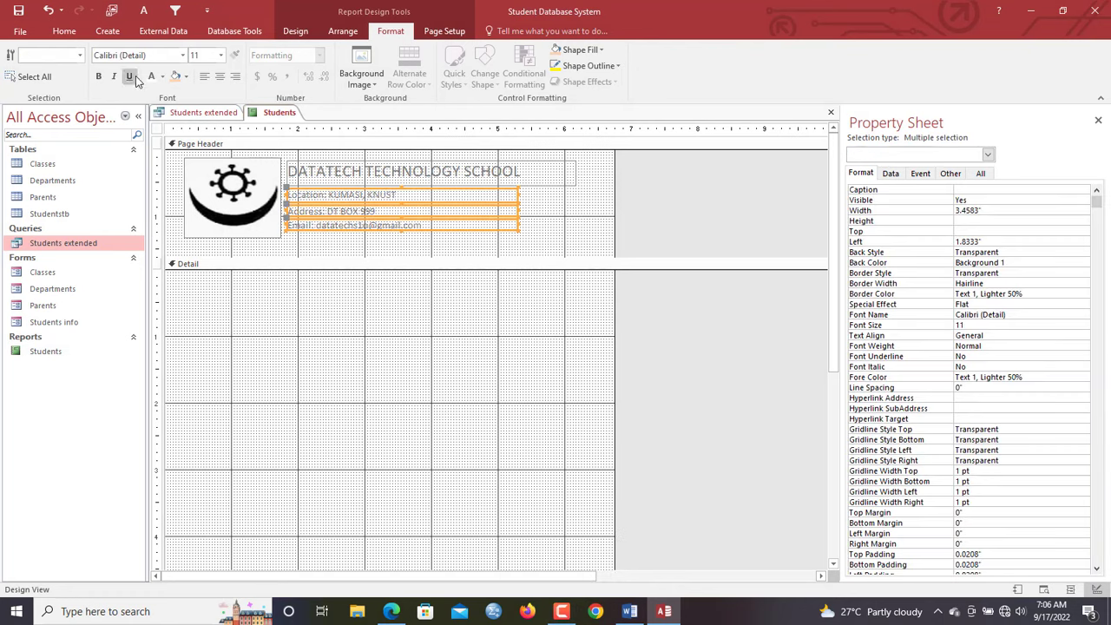
left_click(162, 76)
left_click(162, 125)
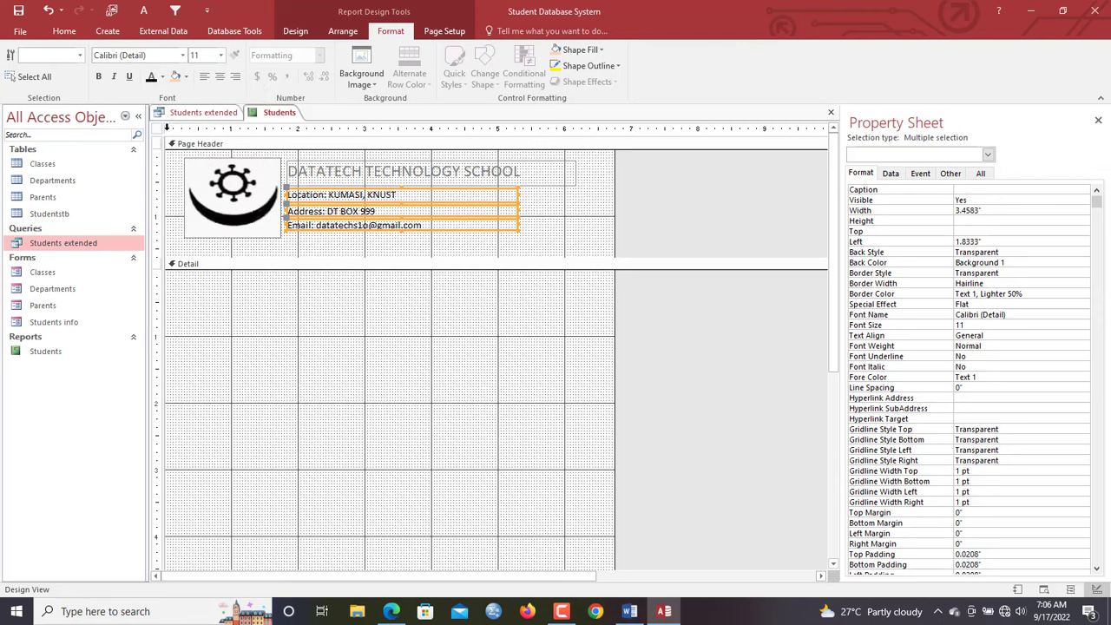
left_click(465, 178)
left_click(151, 76)
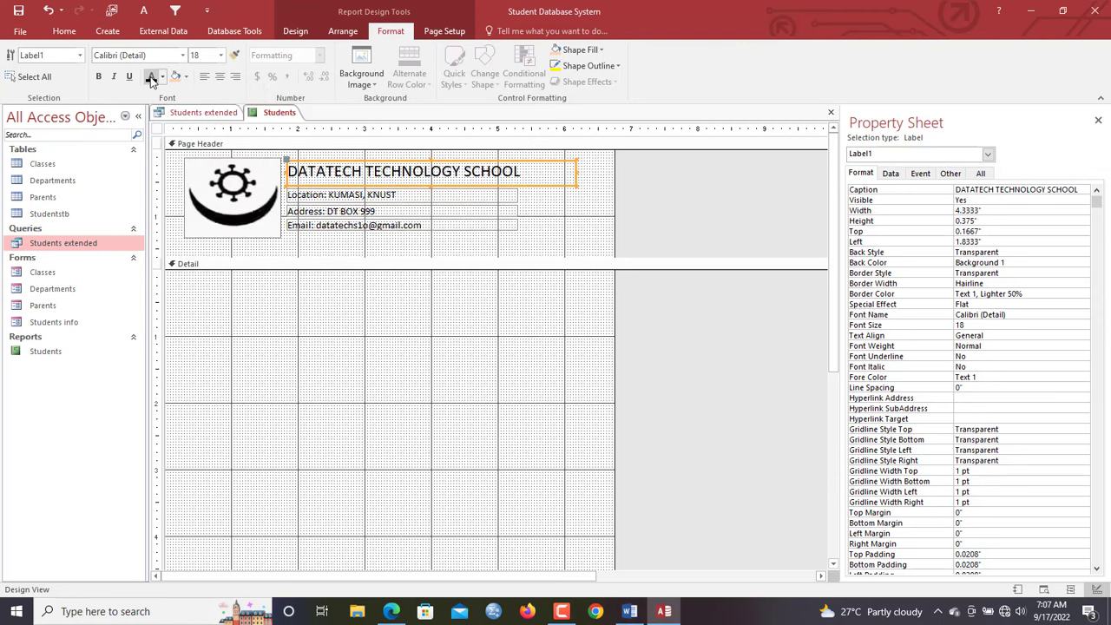
key("ctrl+b")
left_click(508, 251)
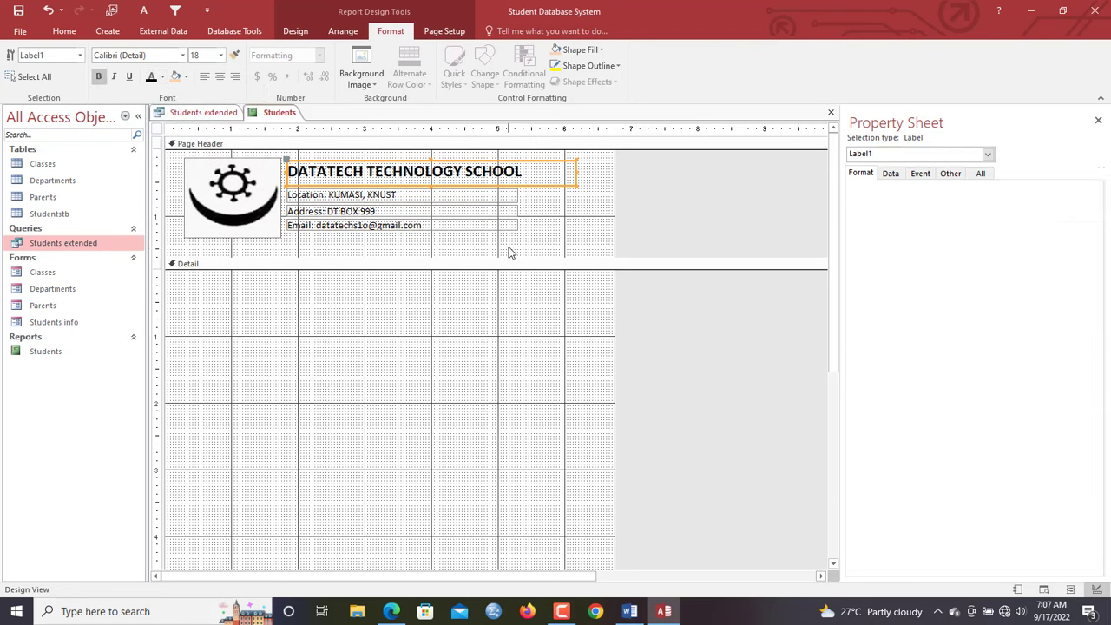
left_click_drag(509, 257, 550, 254)
Step: Draw a rectangle around the whole page header and send it behind the logo and text
left_click(295, 31)
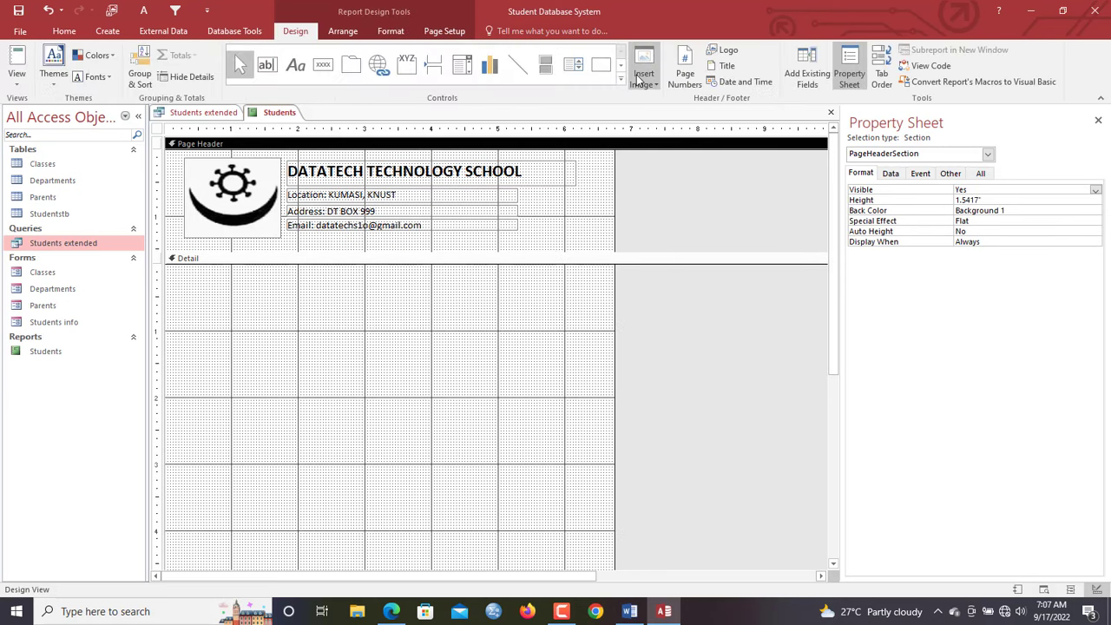
left_click(601, 65)
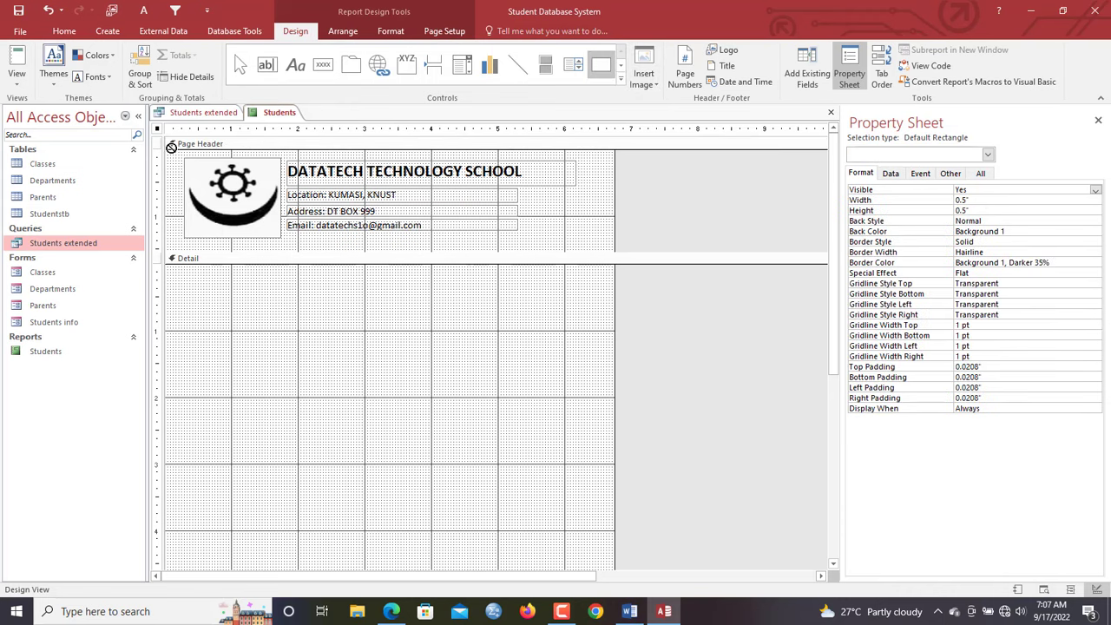
left_click_drag(166, 154, 668, 245)
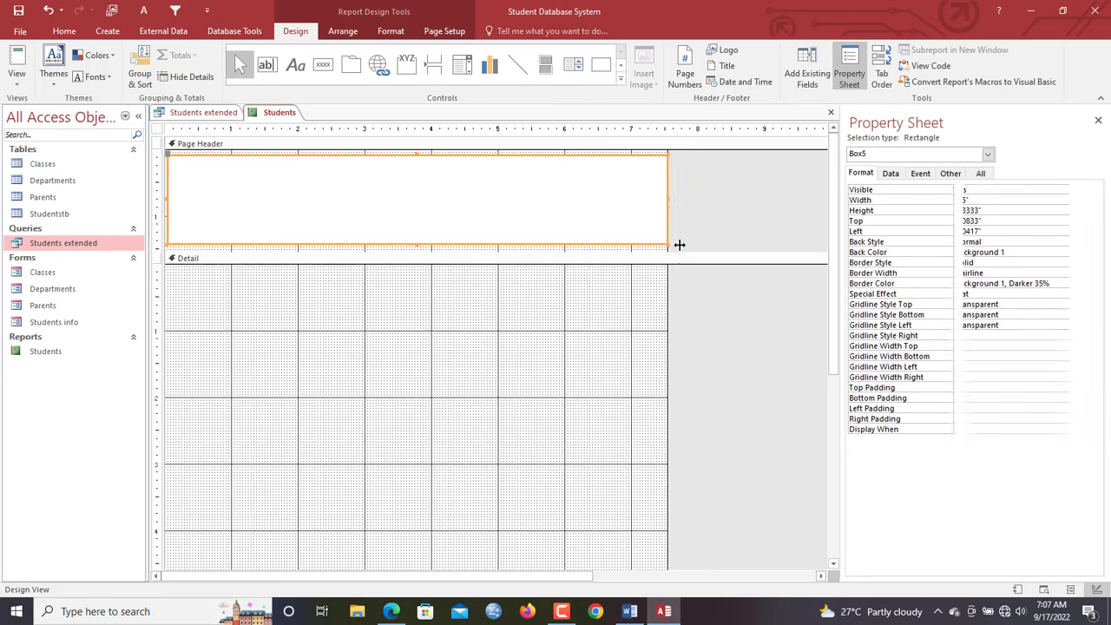
right_click(641, 228)
mouse_move(729, 442)
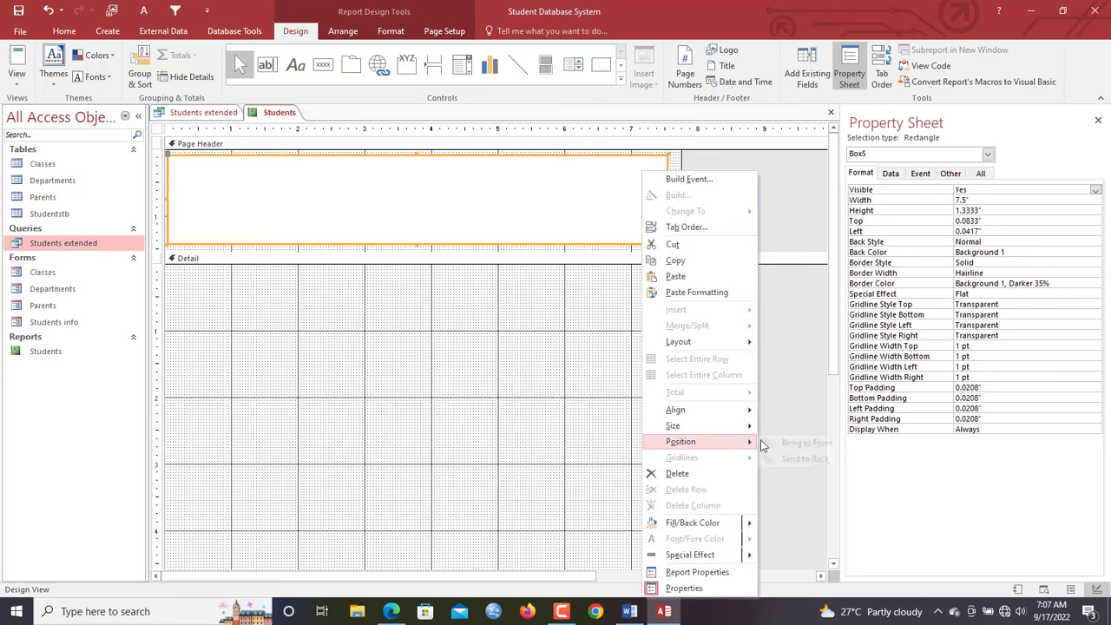
left_click(808, 460)
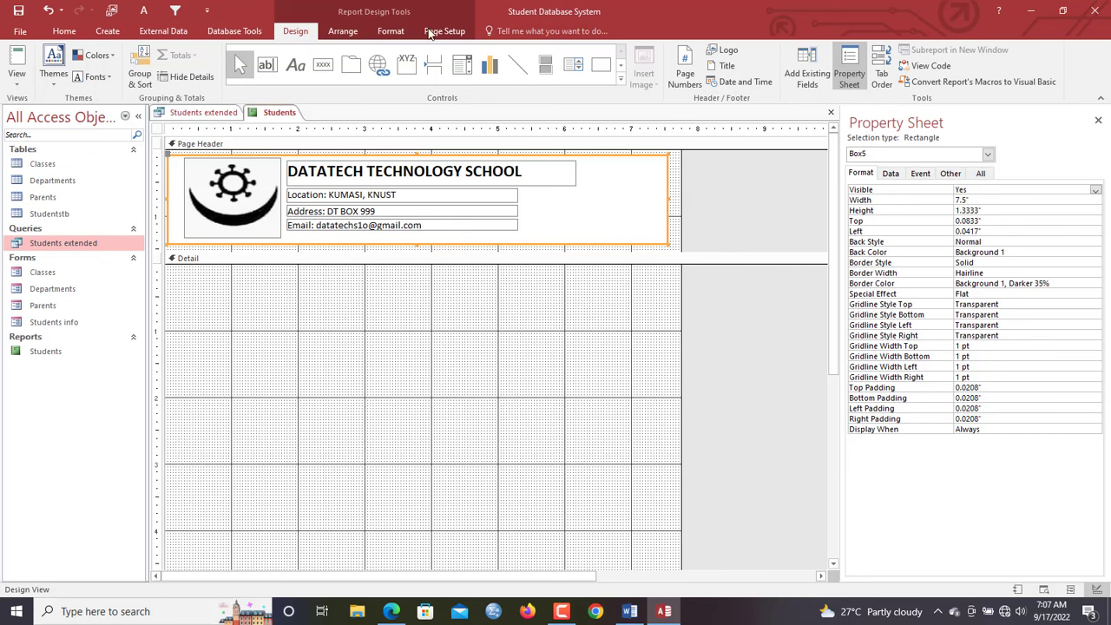
Step: Give the header rectangle a transparent fill and a 3 pt black border
left_click(390, 31)
left_click(594, 53)
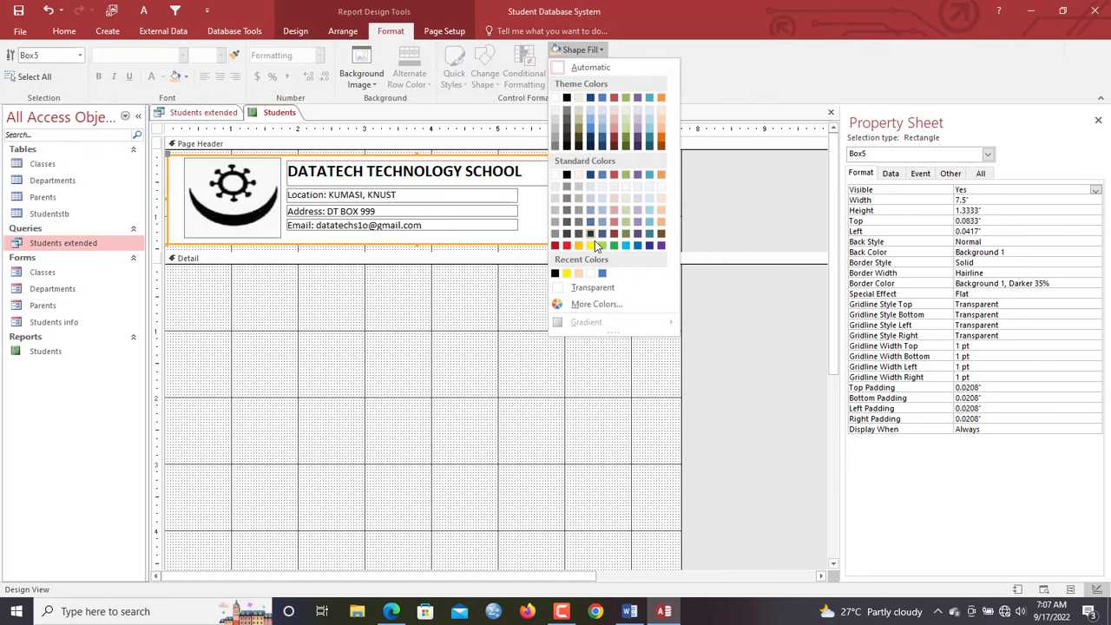
left_click(605, 289)
left_click(603, 66)
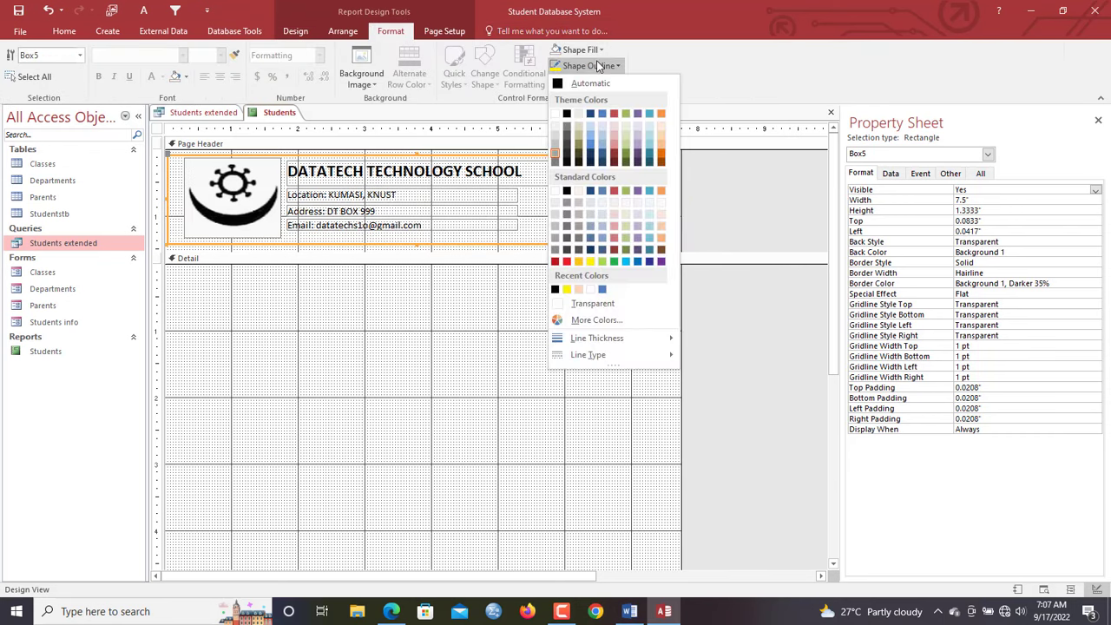
mouse_move(643, 338)
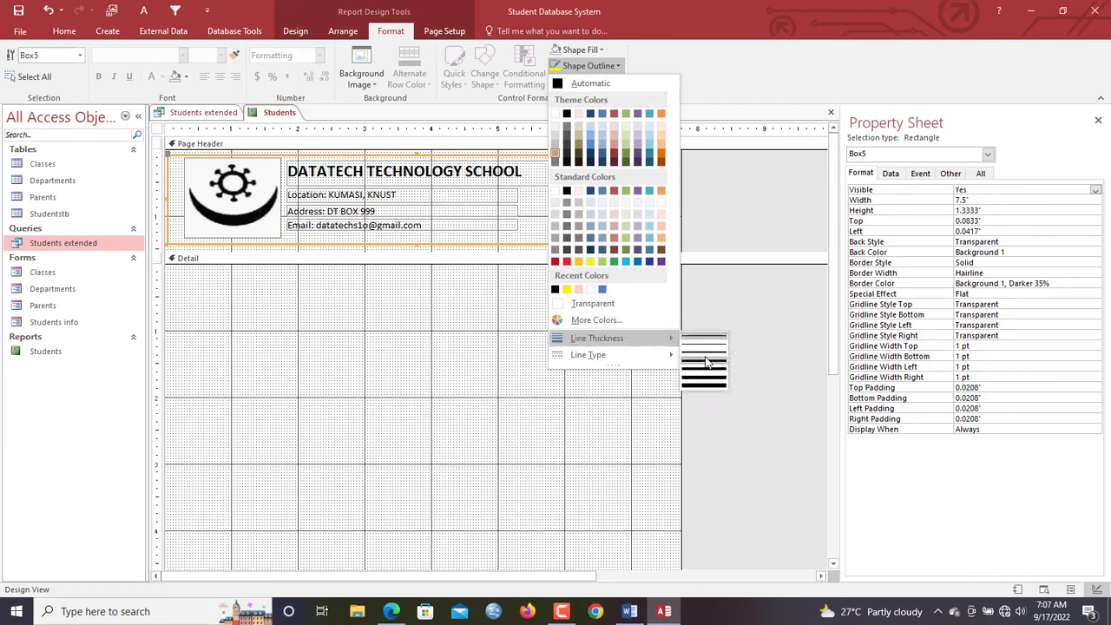
left_click(704, 363)
left_click(586, 66)
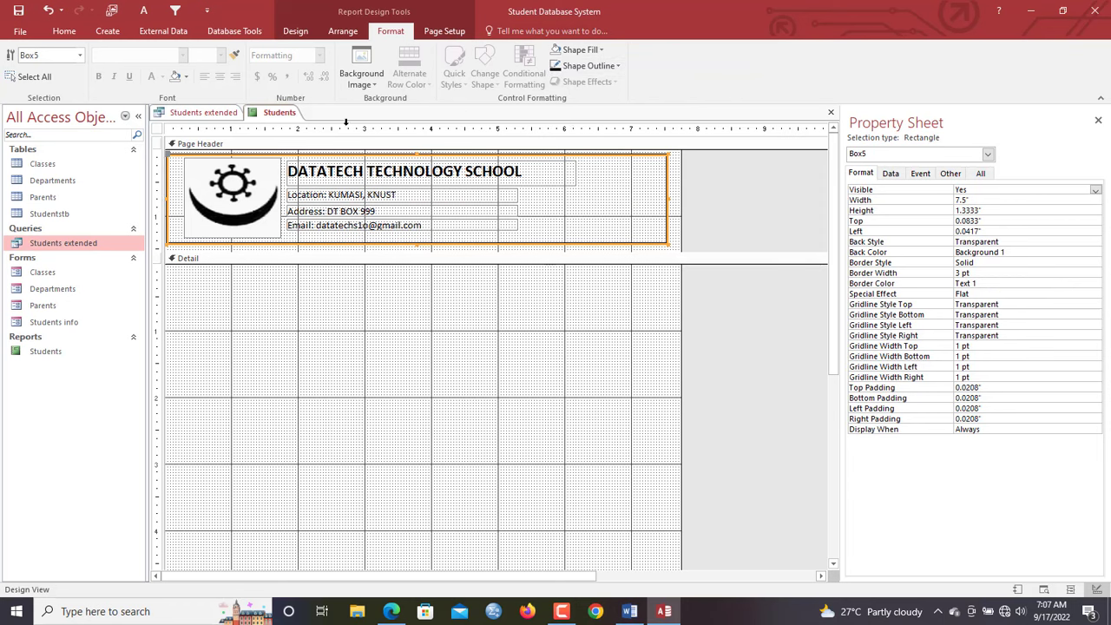
left_click(372, 309)
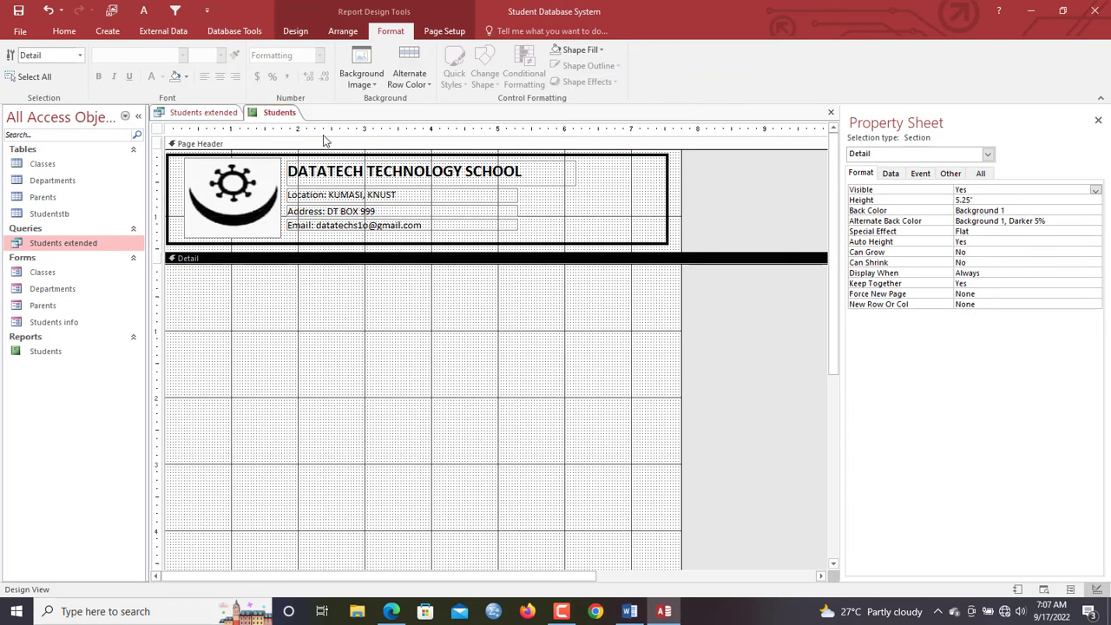
left_click(297, 32)
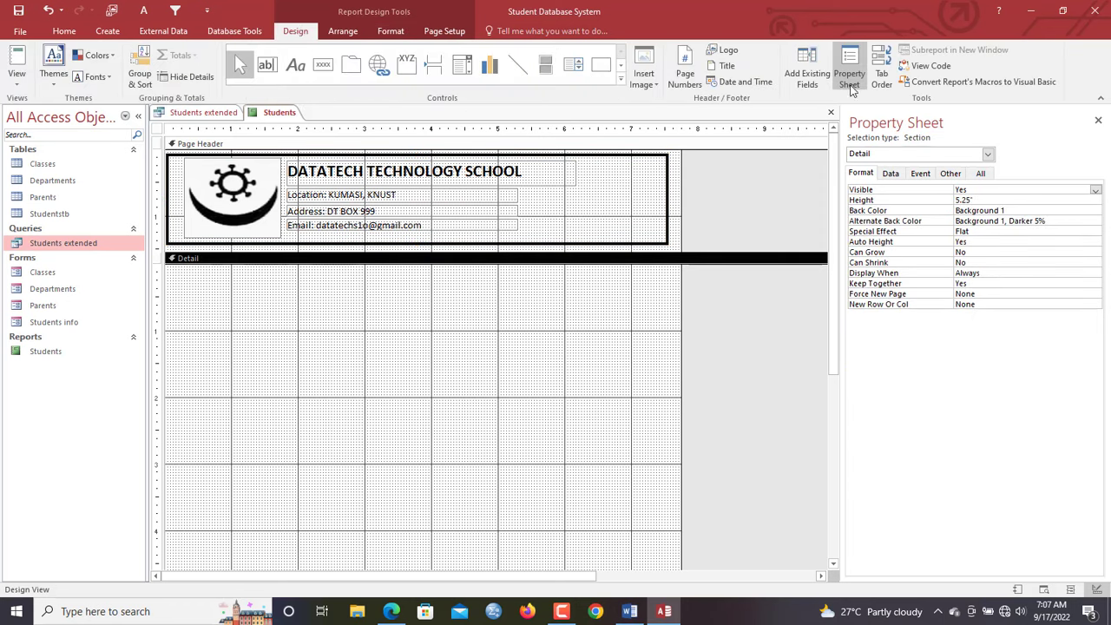
Step: Add the Student_code, FirstName, LastName and Gender fields to the Detail section
left_click(807, 74)
left_click(886, 173)
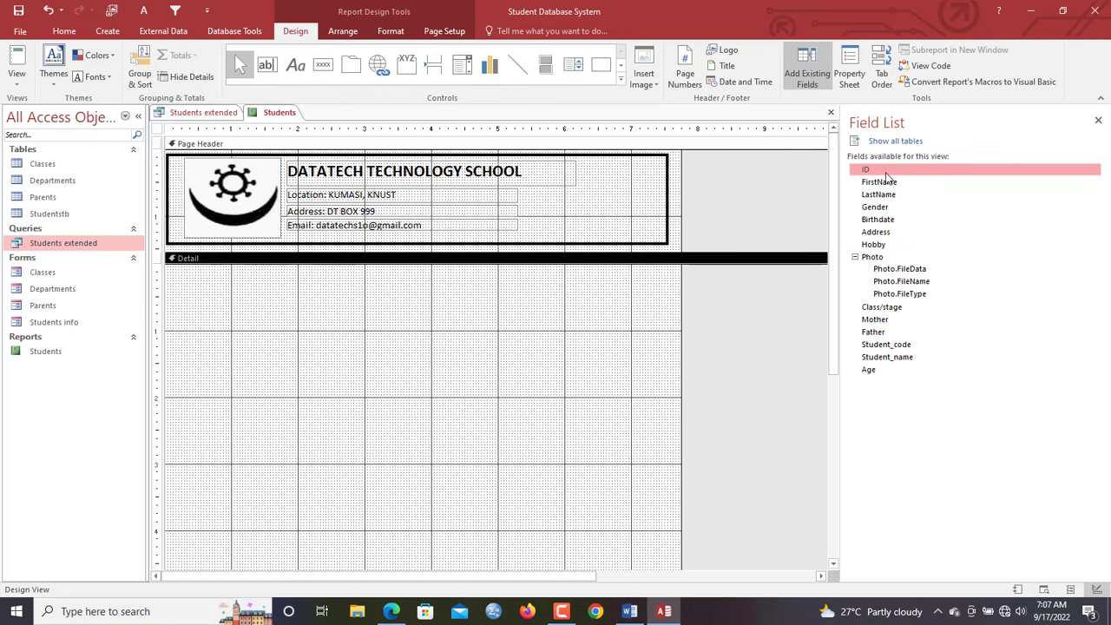
double_click(899, 346)
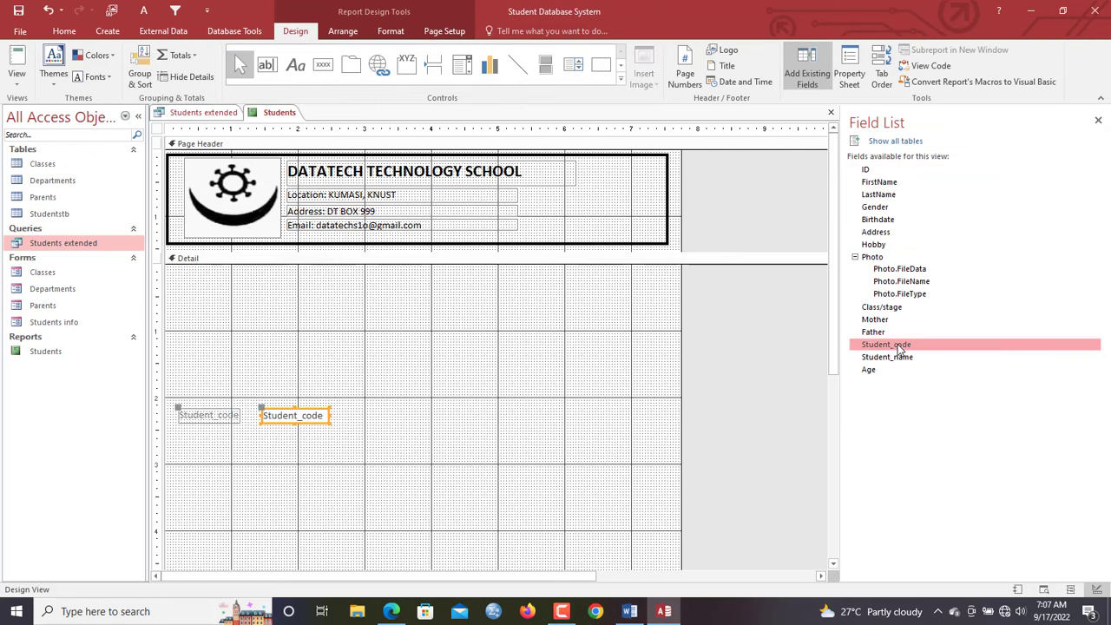
double_click(879, 183)
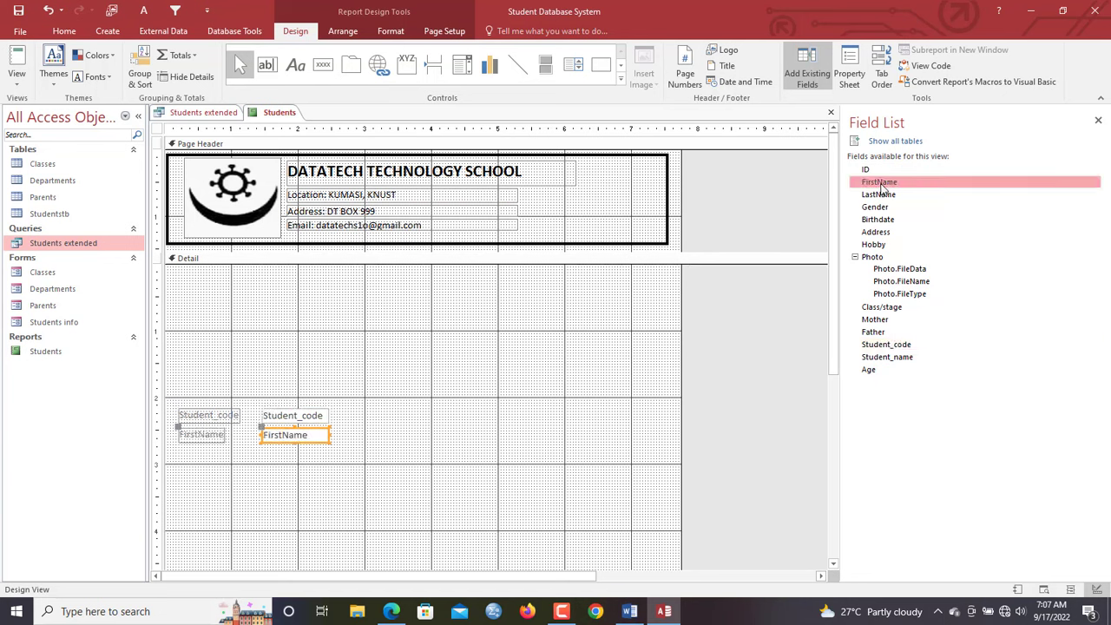
left_click(881, 198)
double_click(882, 198)
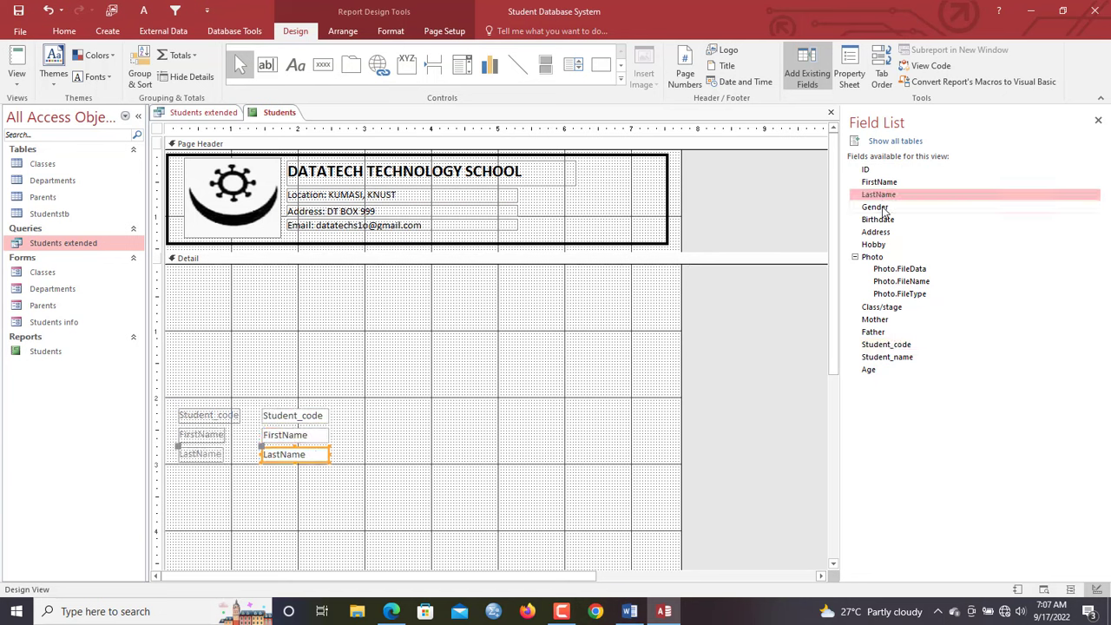
left_click(884, 210)
double_click(883, 210)
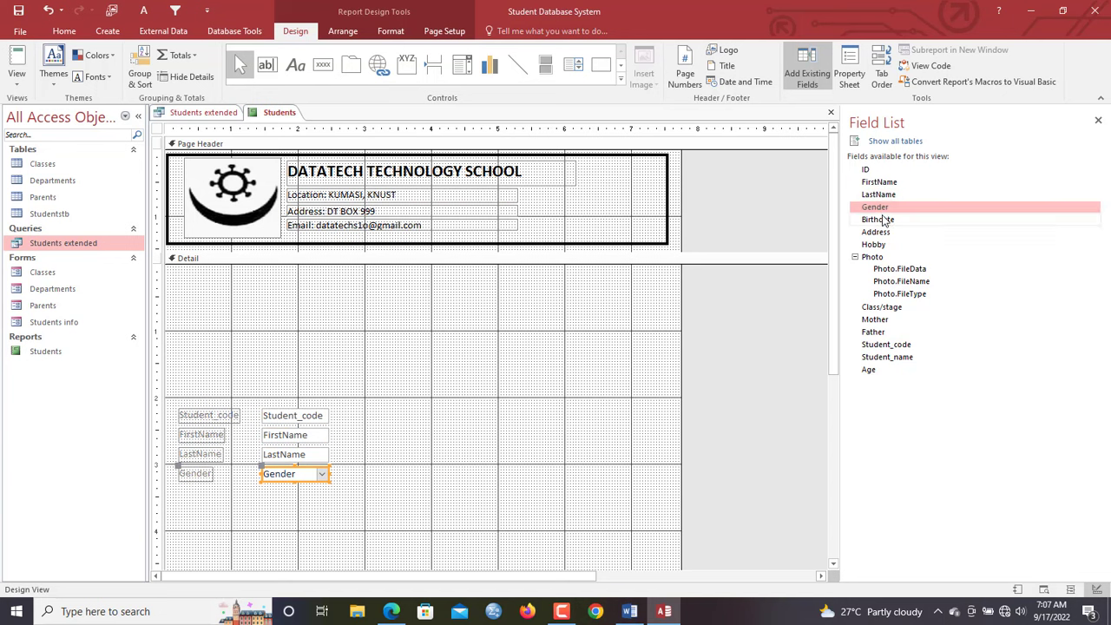
Step: Add Birthdate, Address, Hobby, Class/stage, Mother, Father, Student_name and Age fields below them
double_click(885, 222)
double_click(883, 231)
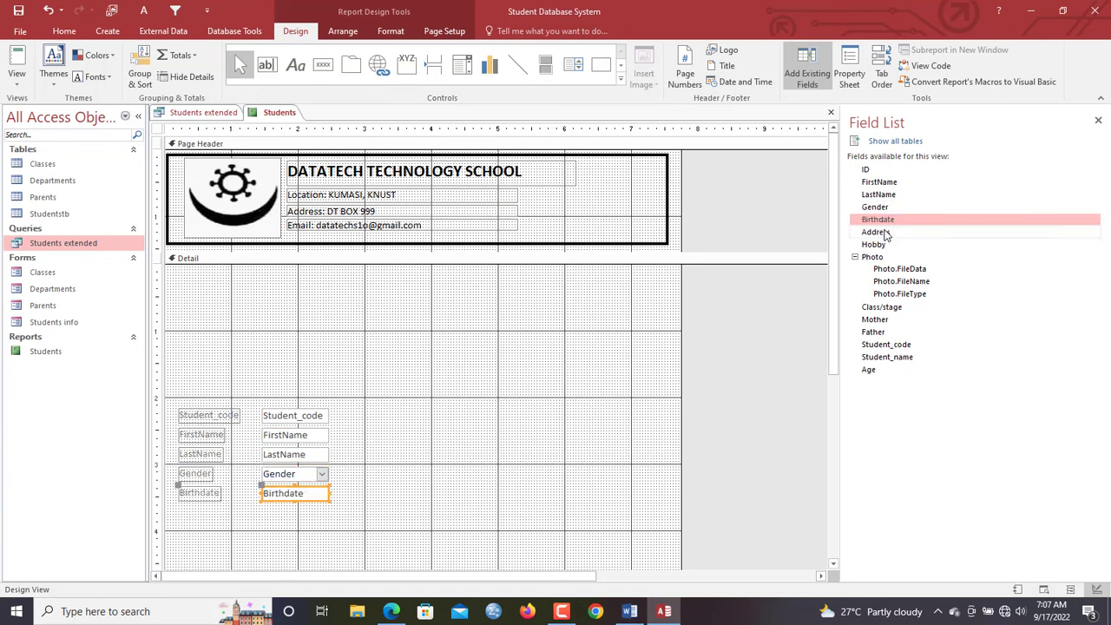
double_click(885, 244)
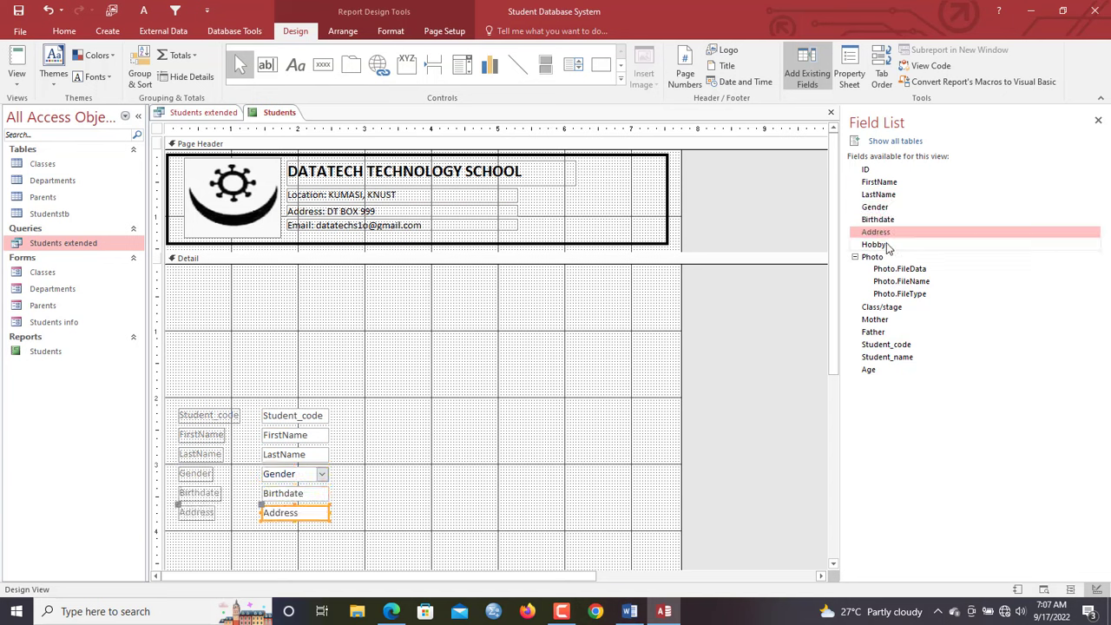
double_click(885, 307)
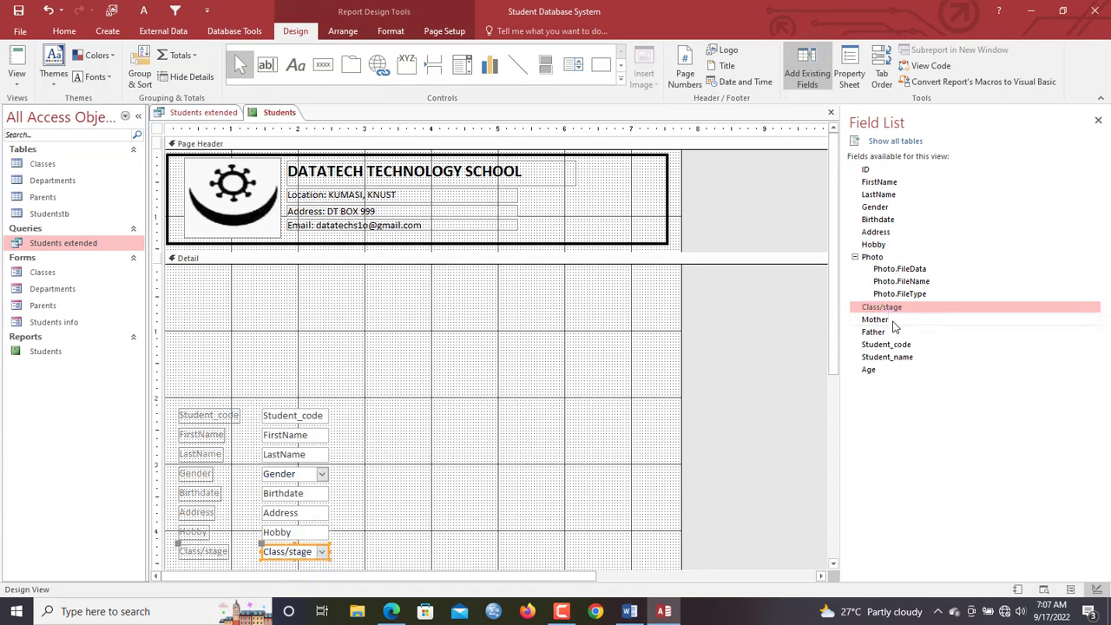
double_click(891, 320)
double_click(892, 332)
double_click(895, 356)
double_click(886, 372)
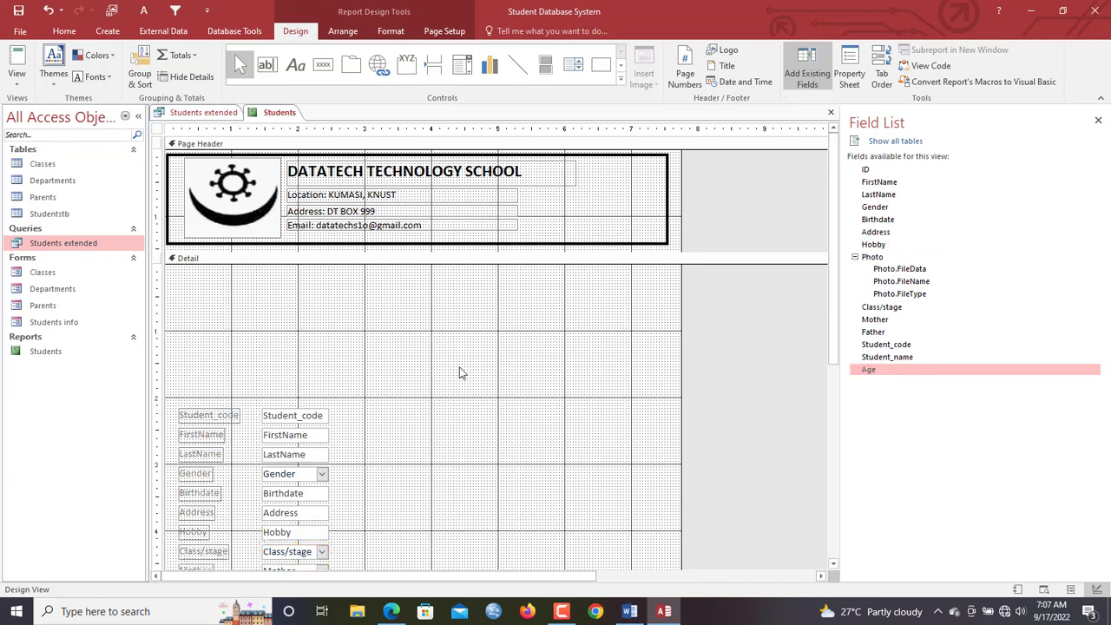
Step: Resize the Detail section to fit the twelve field controls
left_click_drag(156, 351, 156, 510)
left_click(395, 446)
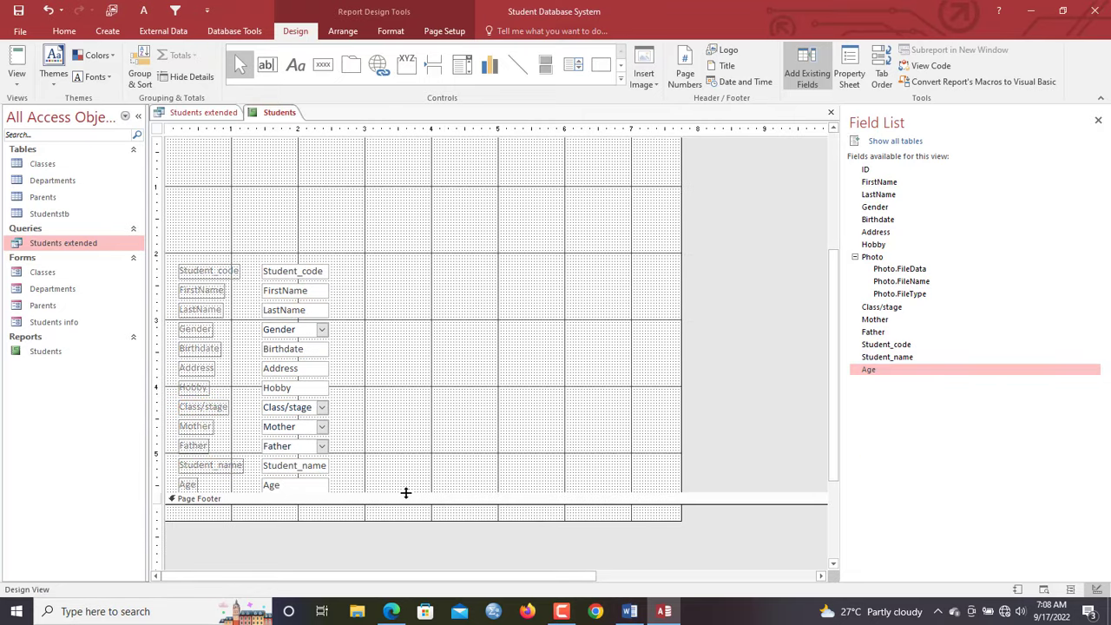
left_click_drag(405, 492, 245, 153)
scroll(835, 326, "up", 3)
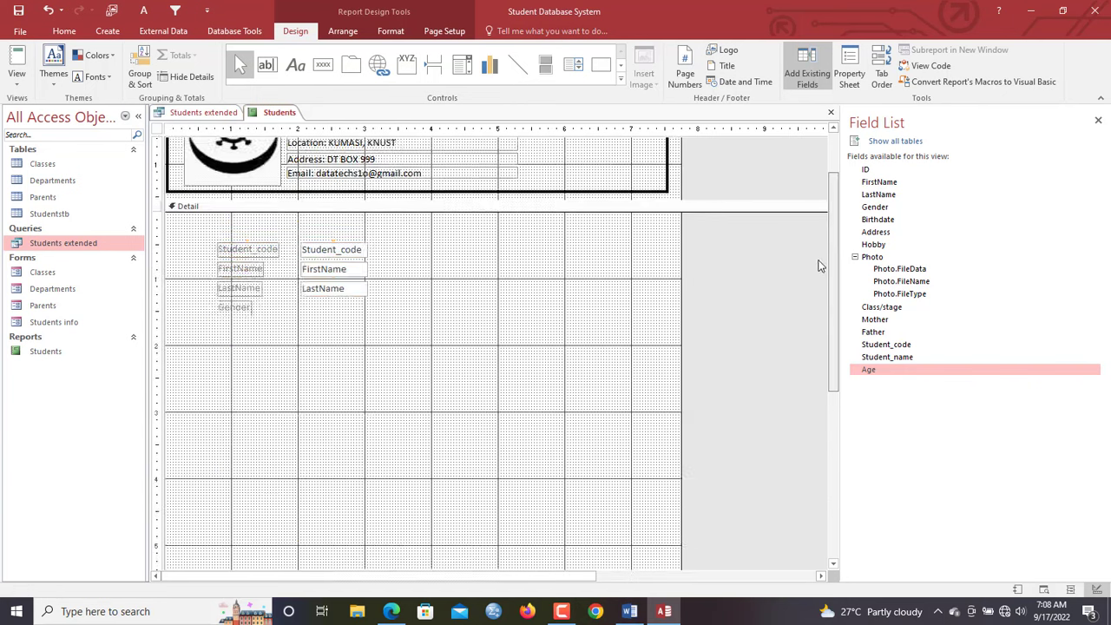
scroll(823, 328, "down", 2)
left_click_drag(604, 545, 584, 451)
scroll(829, 317, "up", 4)
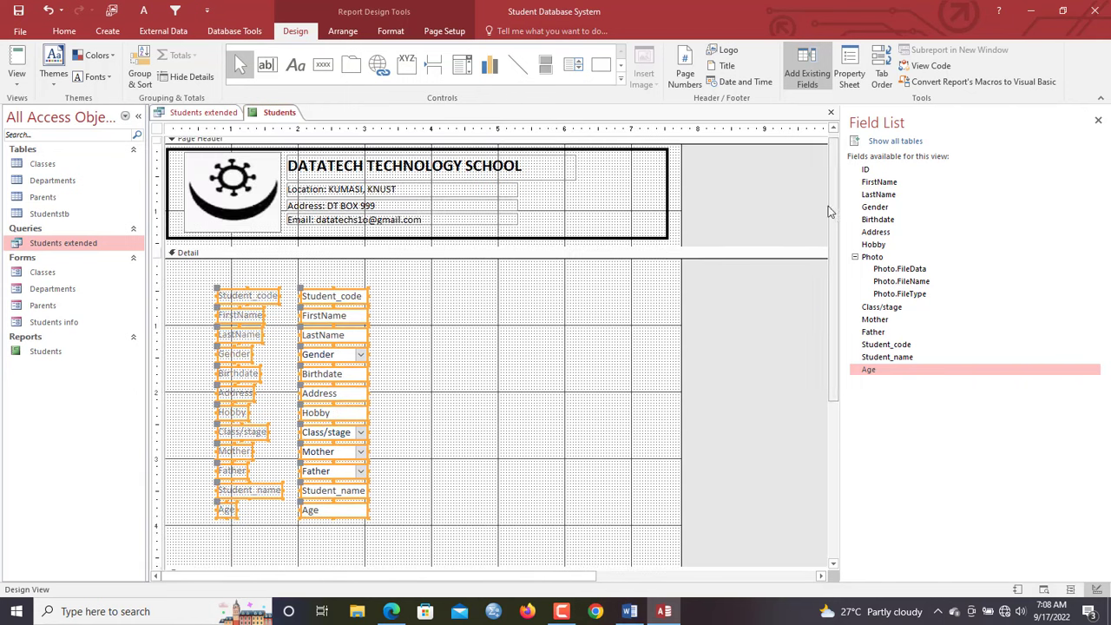
Step: Make all twelve field labels the same width as the widest one
left_click(393, 279)
left_click_drag(393, 279, 521, 506)
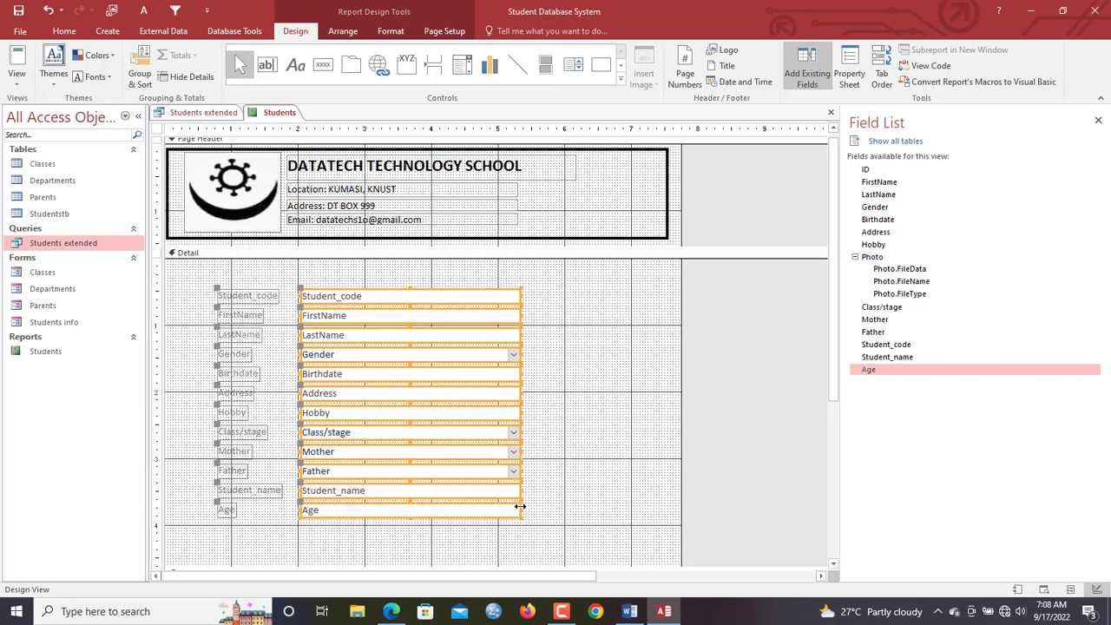
left_click_drag(199, 298, 178, 506)
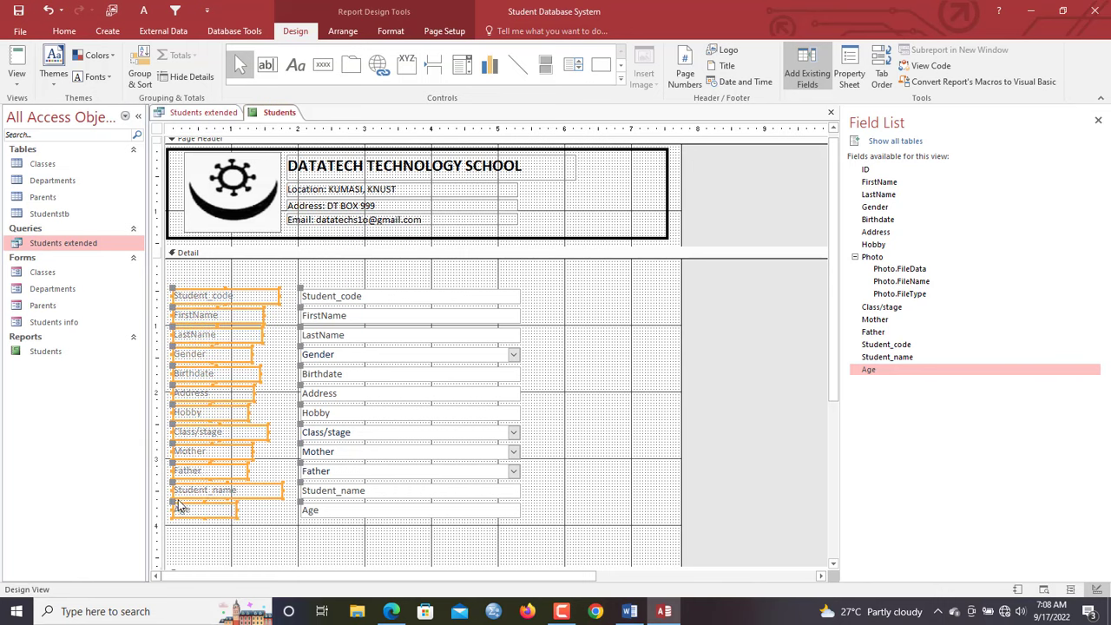
right_click(205, 487)
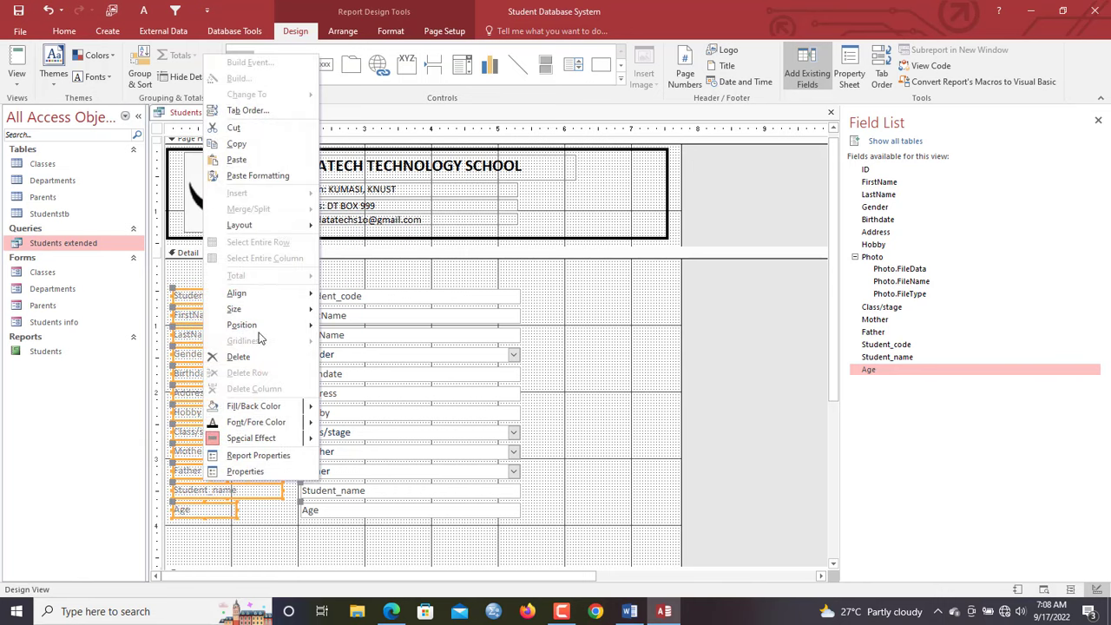
mouse_move(269, 309)
left_click(369, 382)
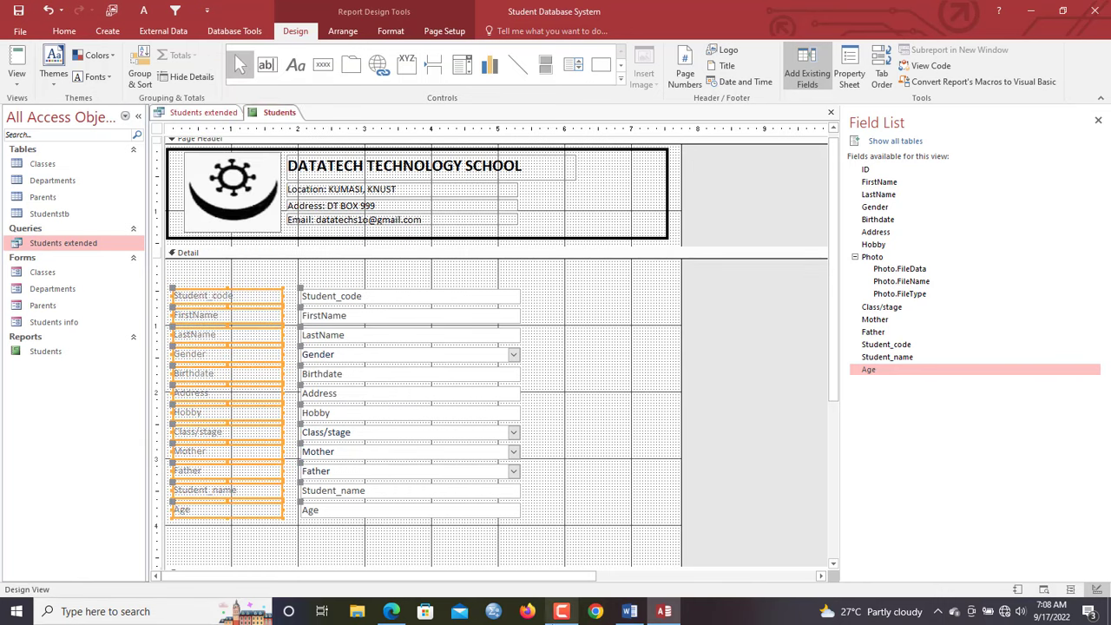
Step: Shift the whole block of field labels and boxes to the right
left_click_drag(561, 285, 209, 525)
left_click_drag(223, 483, 281, 481)
left_click(431, 504)
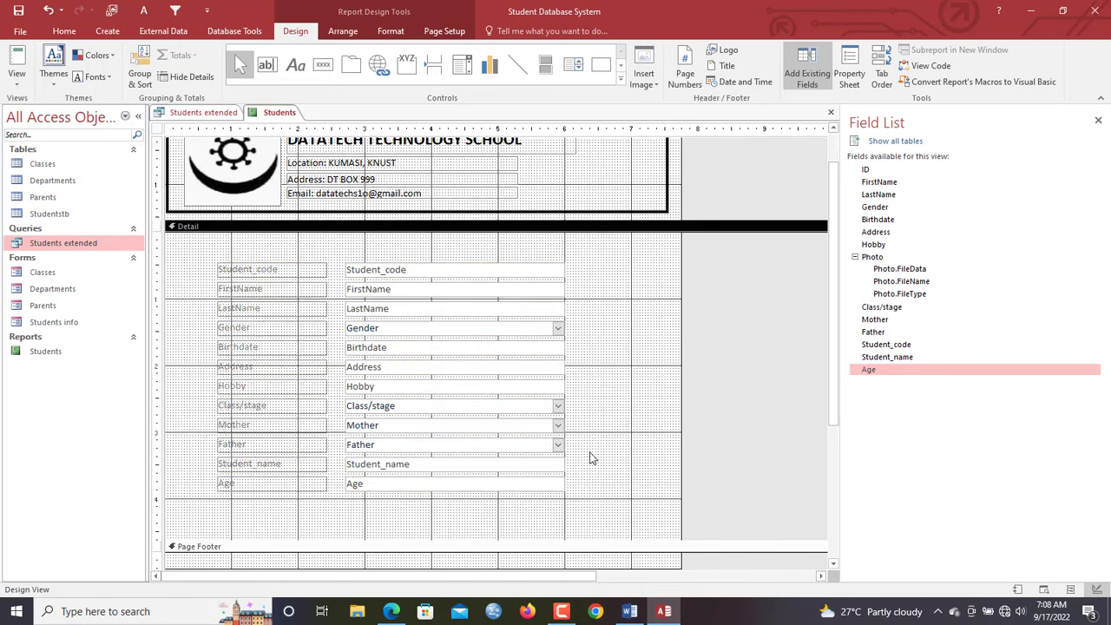